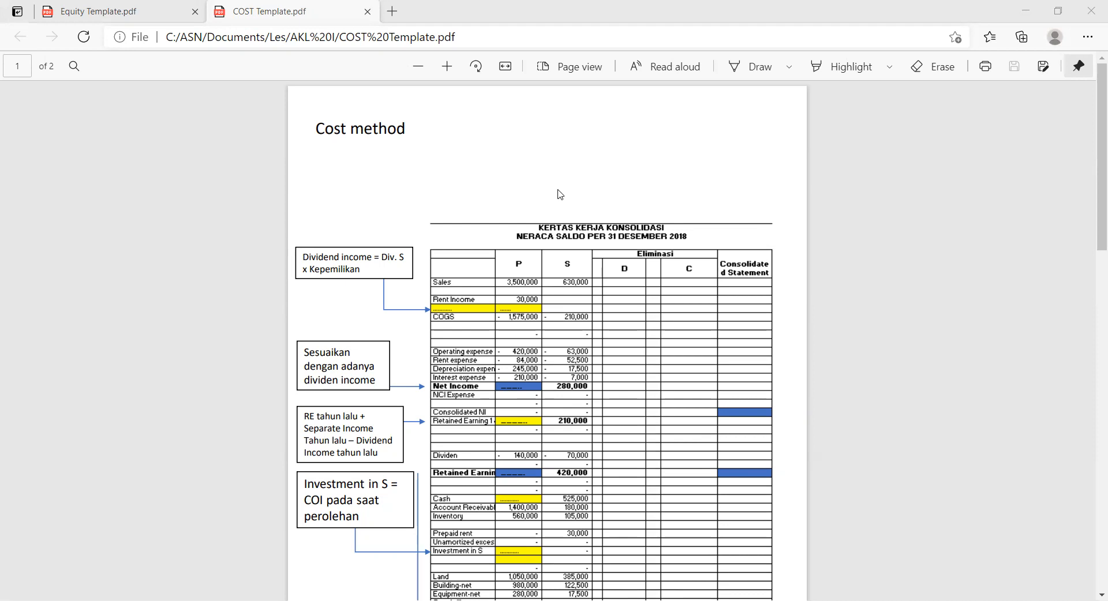
Frame the P and S columns of the consolidation worksheet with a red rectangle
{"action": "scroll", "coordinate": [376, 249], "scroll_direction": "down", "scroll_amount": 2}
{"action": "scroll", "coordinate": [376, 248], "scroll_direction": "down", "scroll_amount": 1}
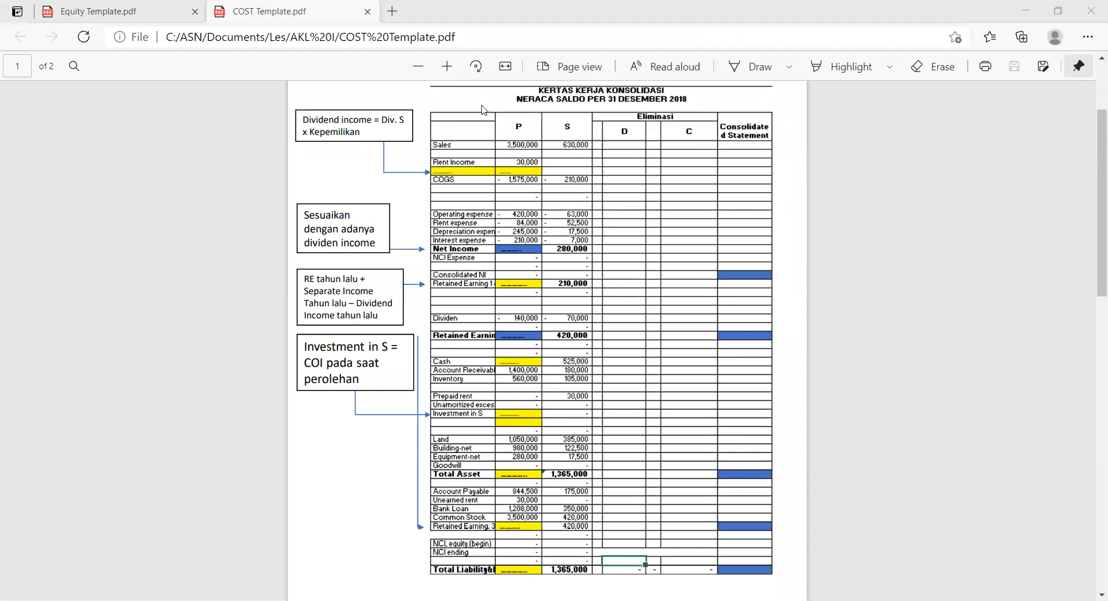
{"action": "mouse_move", "coordinate": [494, 112]}
{"action": "left_mouse_down"}
{"action": "mouse_move", "coordinate": [540, 204]}
{"action": "mouse_move", "coordinate": [561, 444]}
{"action": "mouse_move", "coordinate": [548, 586]}
{"action": "mouse_move", "coordinate": [549, 557]}
{"action": "mouse_move", "coordinate": [591, 566]}
{"action": "left_mouse_up"}
{"action": "left_click_drag", "start_coordinate": [486, 105], "coordinate": [597, 582]}
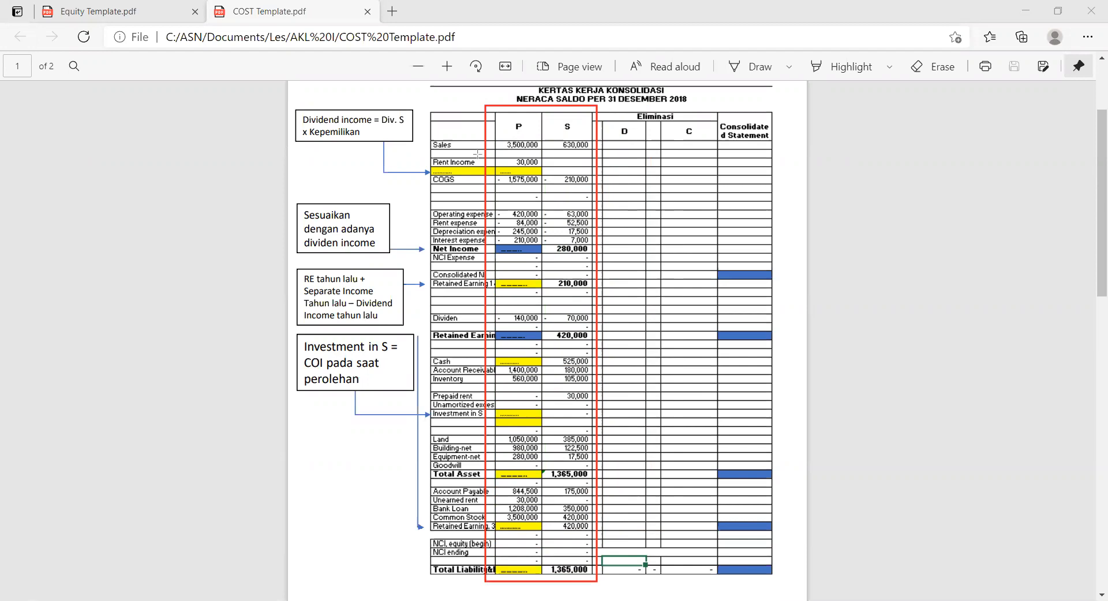
{"action": "left_click_drag", "start_coordinate": [495, 112], "coordinate": [502, 140]}
{"action": "left_click_drag", "start_coordinate": [515, 184], "coordinate": [542, 573]}
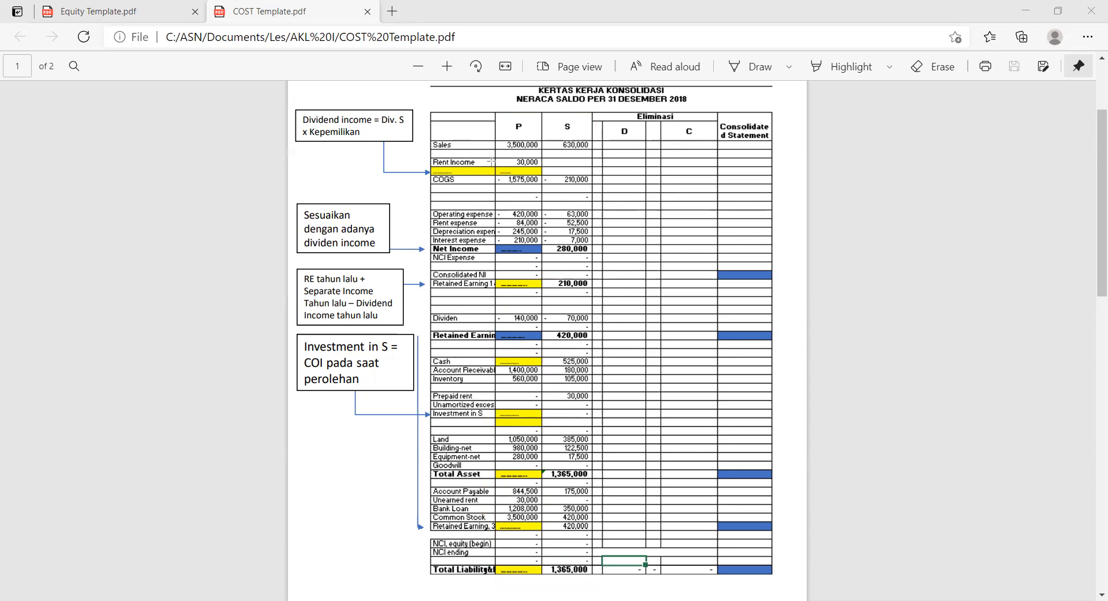
Frame the yellow P cell below Rent Income and the "Dividend income = Div. S x Kepemilikan" note in red
{"action": "left_click_drag", "start_coordinate": [493, 166], "coordinate": [543, 178]}
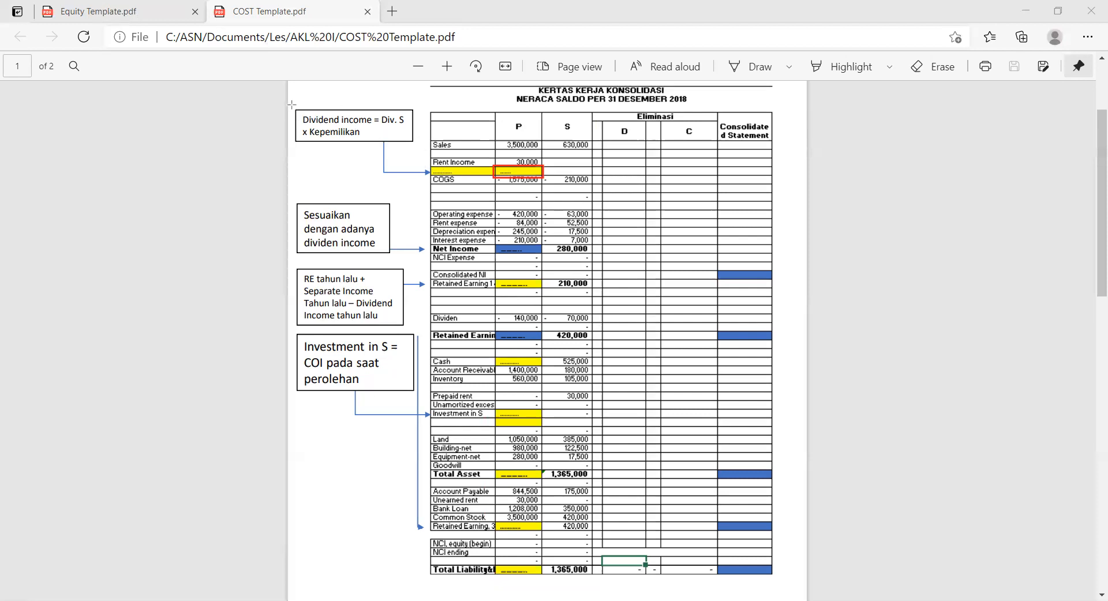
{"action": "left_click_drag", "start_coordinate": [292, 105], "coordinate": [417, 145]}
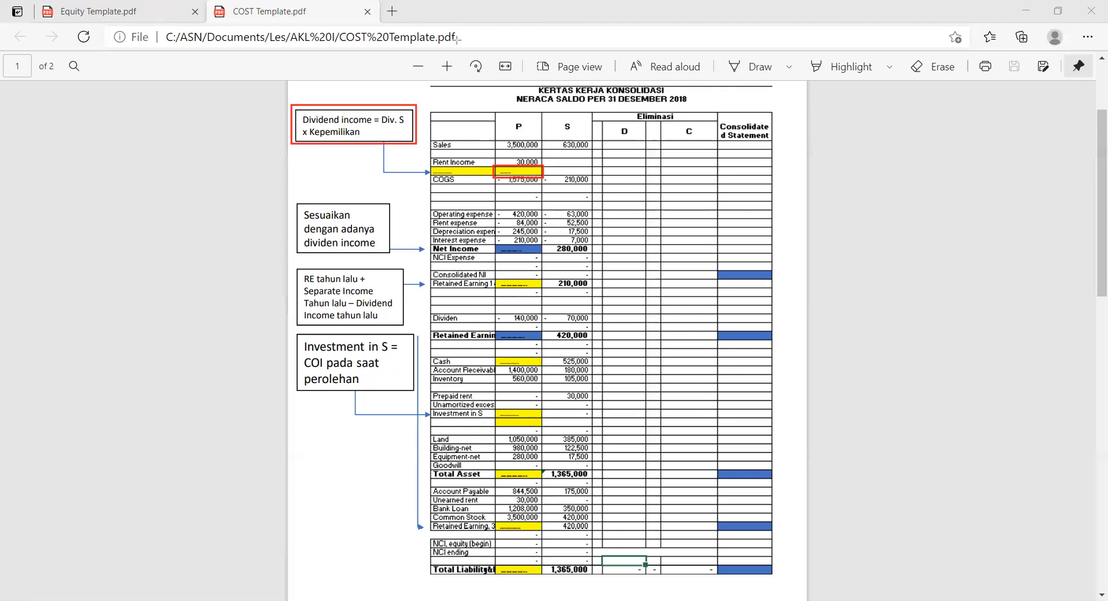
Switch to Equity Template.pdf at the Income from S formula and undo the two red frames
{"action": "left_click", "coordinate": [93, 11]}
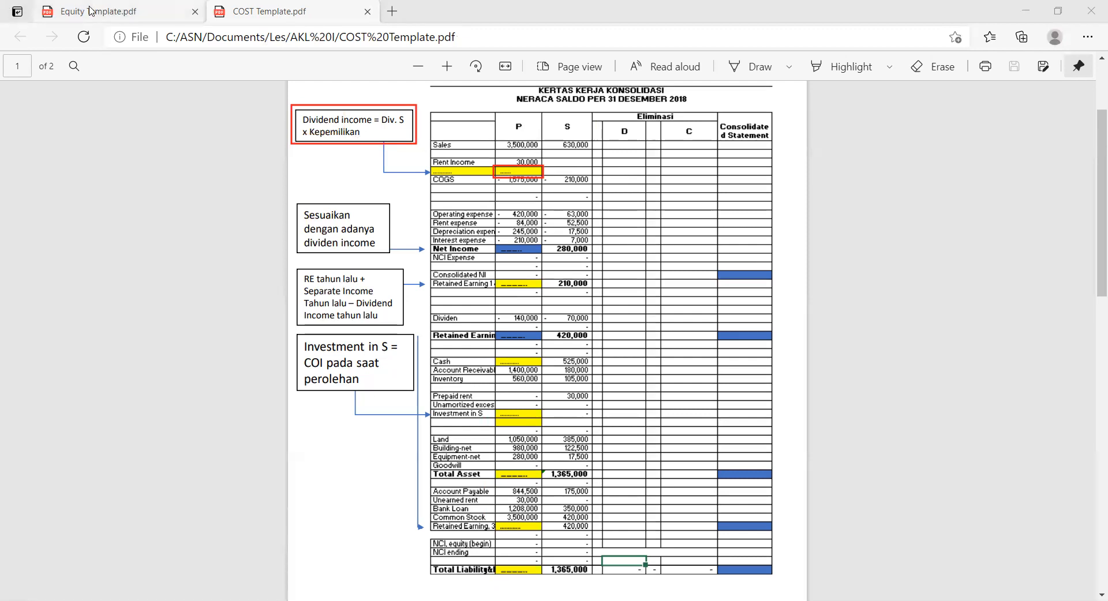
{"action": "scroll", "coordinate": [527, 246], "scroll_direction": "down", "scroll_amount": 3}
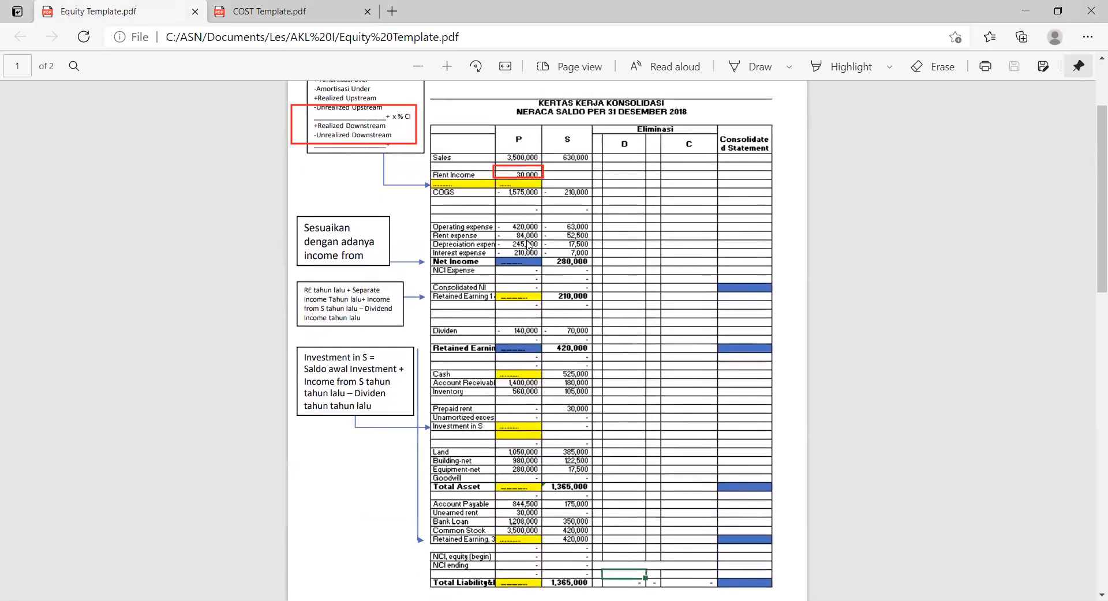
{"action": "scroll", "coordinate": [527, 246], "scroll_direction": "up", "scroll_amount": 2}
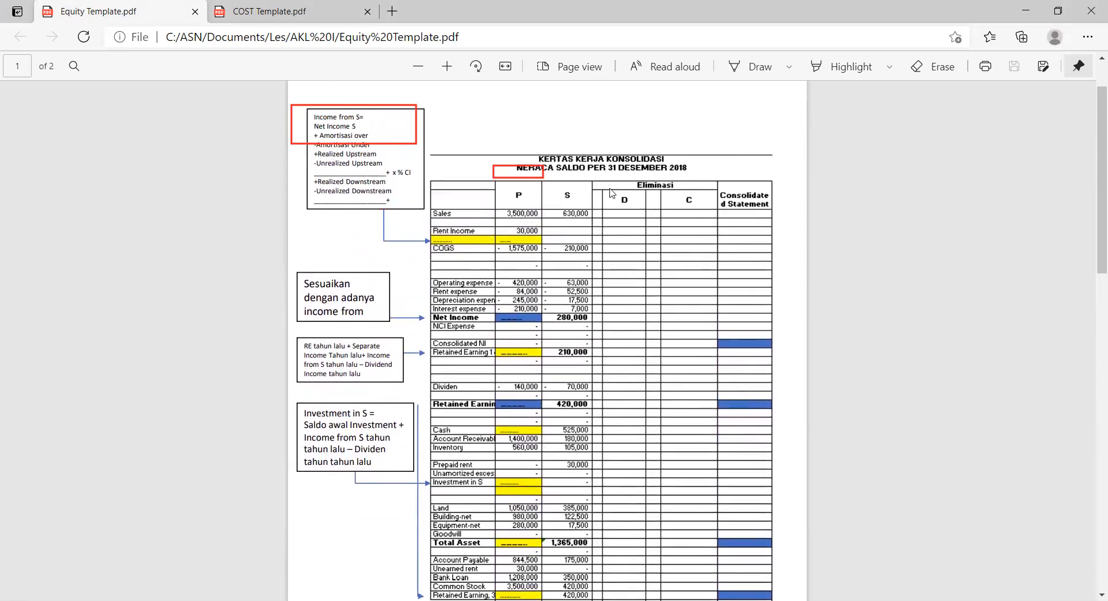
{"action": "key", "text": "ctrl+z"}
{"action": "key", "text": "ctrl+z"}
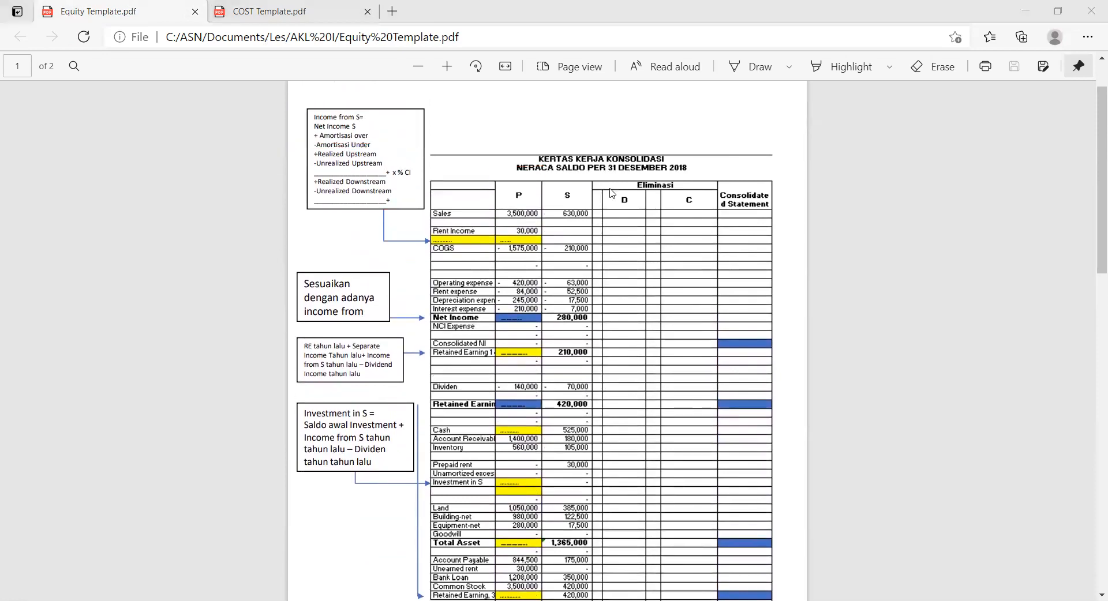
Return to COST Template.pdf and review the cost method worksheet from its heading down to the Total Liability row
{"action": "left_click", "coordinate": [227, 13]}
{"action": "scroll", "coordinate": [422, 212], "scroll_direction": "up", "scroll_amount": 2}
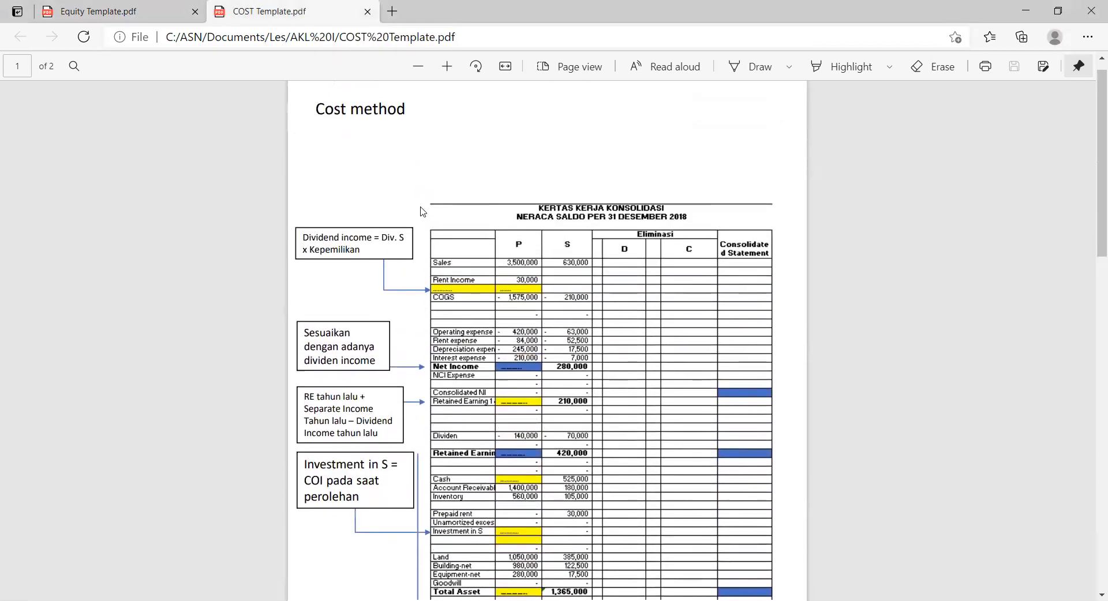
{"action": "scroll", "coordinate": [500, 268], "scroll_direction": "down", "scroll_amount": 2}
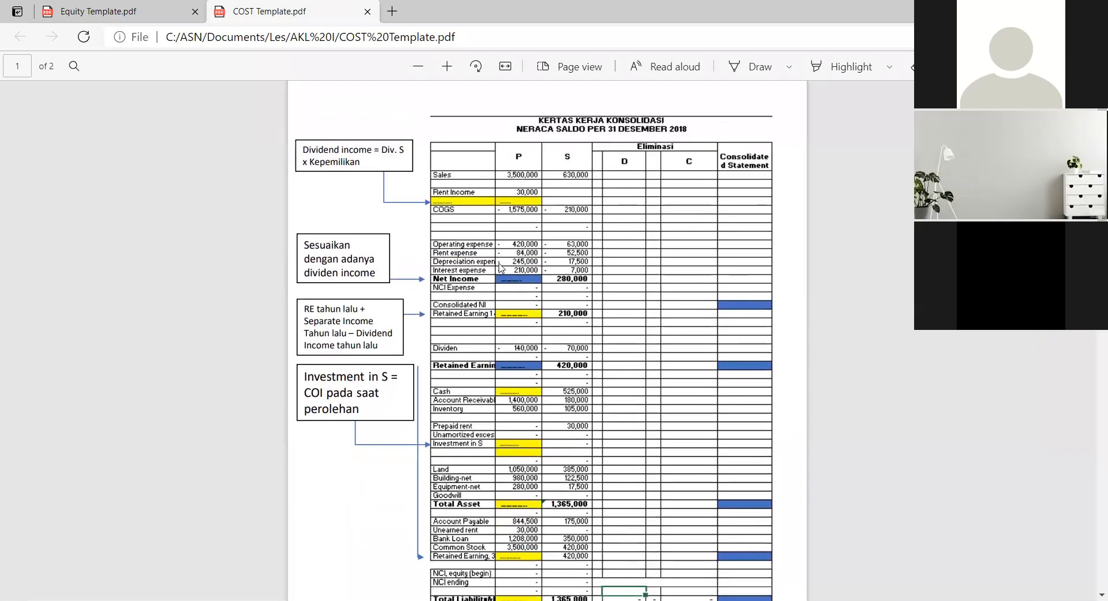
{"action": "scroll", "coordinate": [593, 310], "scroll_direction": "down", "scroll_amount": 1}
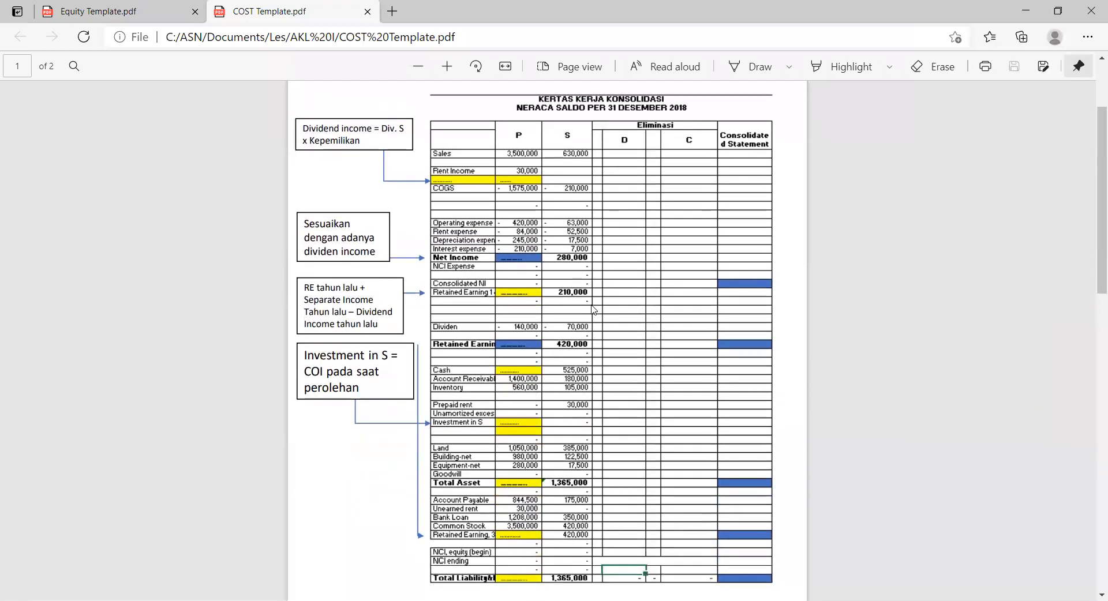
{"action": "scroll", "coordinate": [593, 310], "scroll_direction": "up", "scroll_amount": 1}
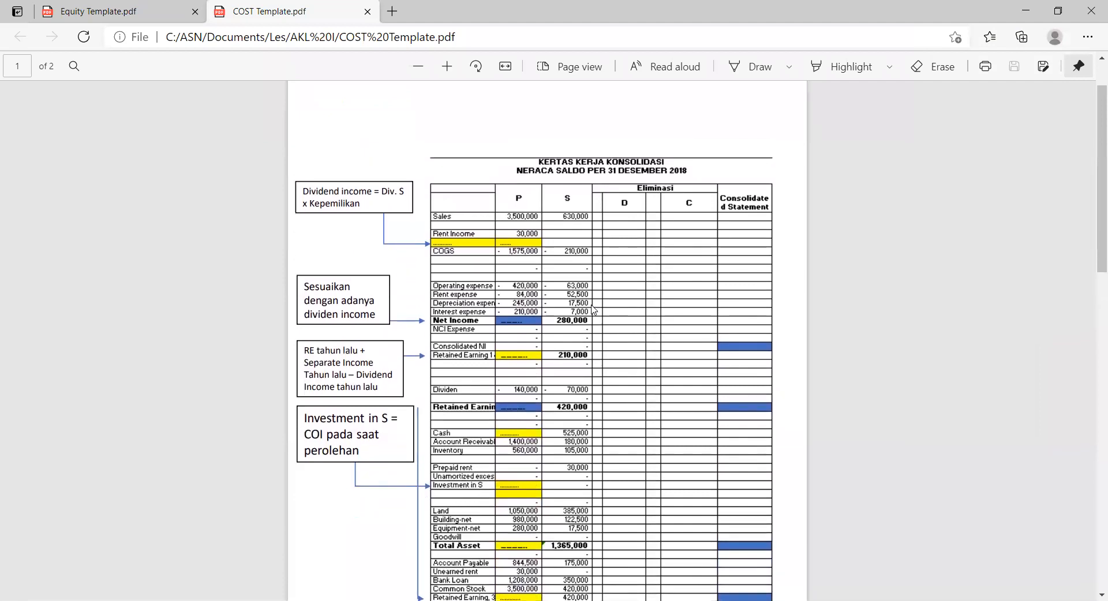
{"action": "scroll", "coordinate": [593, 310], "scroll_direction": "down", "scroll_amount": 2}
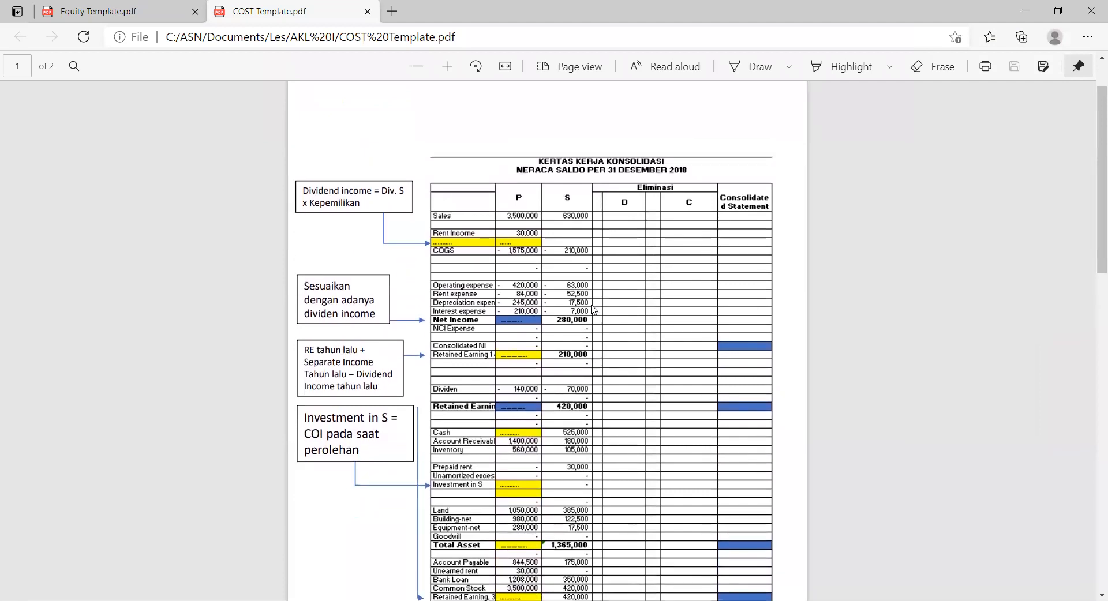
{"action": "scroll", "coordinate": [593, 310], "scroll_direction": "up", "scroll_amount": 1}
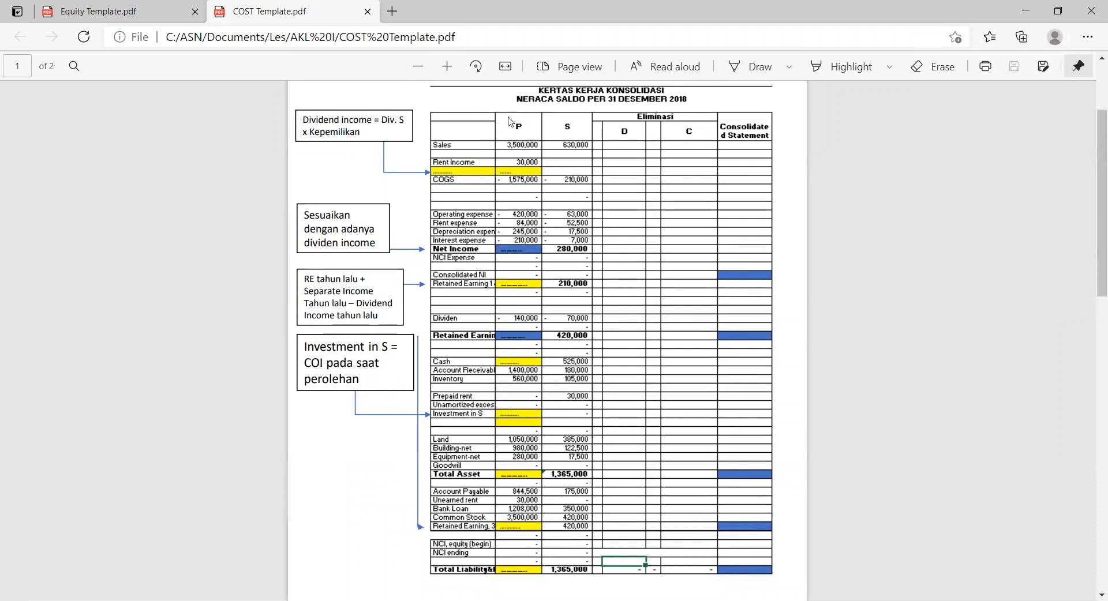
{"action": "scroll", "coordinate": [536, 230], "scroll_direction": "down", "scroll_amount": 1}
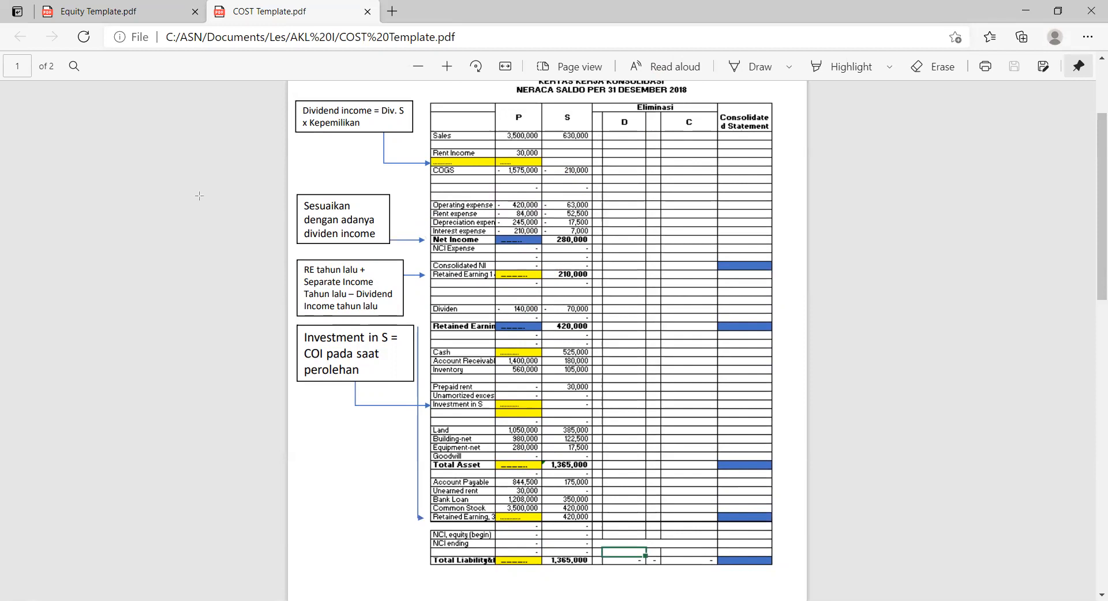
Blank out the Net Income note and write "RE beg thn lalu + Separate Income thn lalu + Dividend Income thn lalu - Dividend thn lalu" in its place
{"action": "left_click_drag", "start_coordinate": [304, 199], "coordinate": [388, 242]}
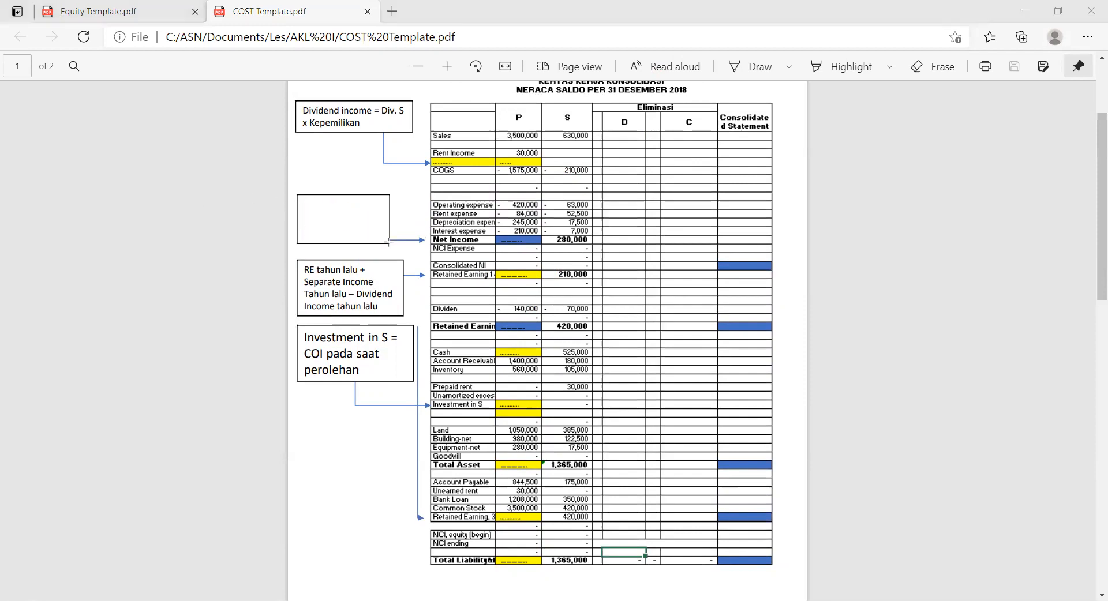
{"action": "left_click", "coordinate": [296, 201]}
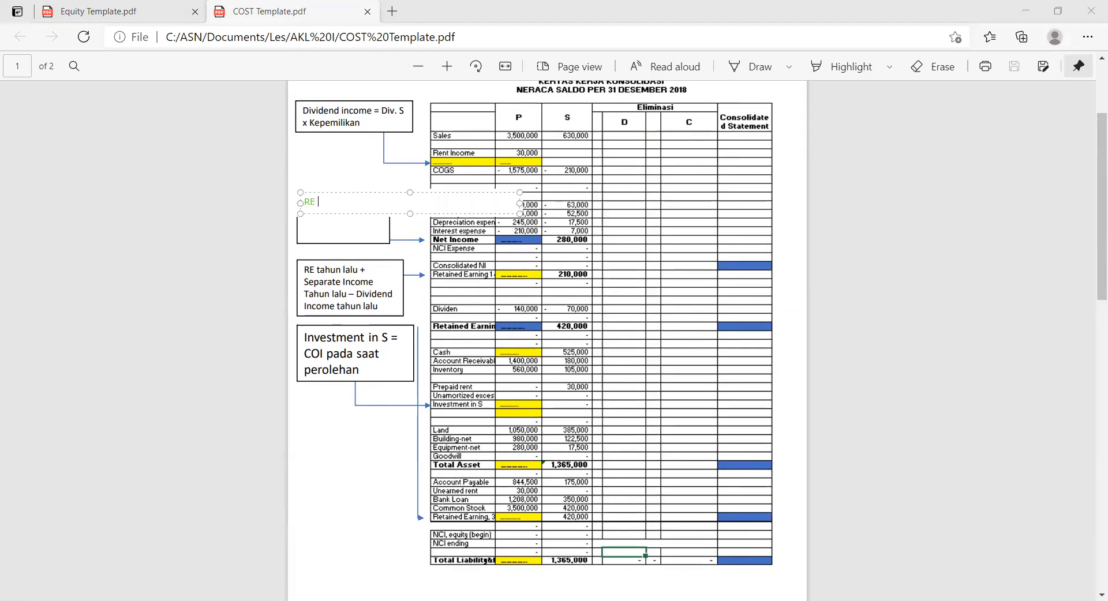
{"action": "type", "text": "RE beg thn lalu"}
{"action": "left_click", "coordinate": [639, 112]}
{"action": "type", "text": "+ Separate Income thn lalu"}
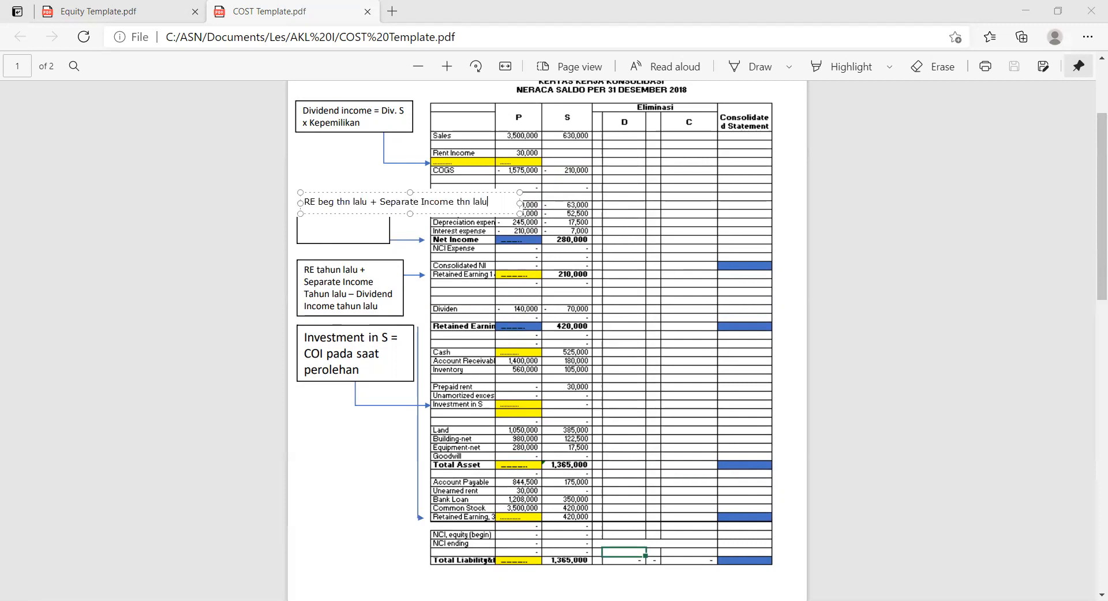
{"action": "type", "text": " + Dividend Inco"}
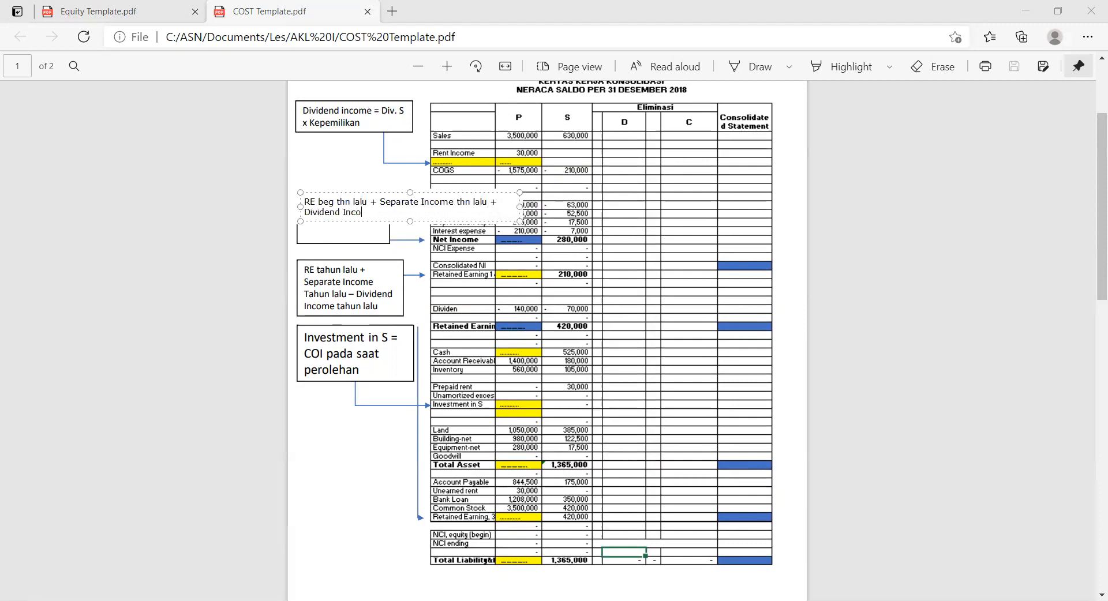
{"action": "type", "text": "me thn lalu - Dividend thn lalu"}
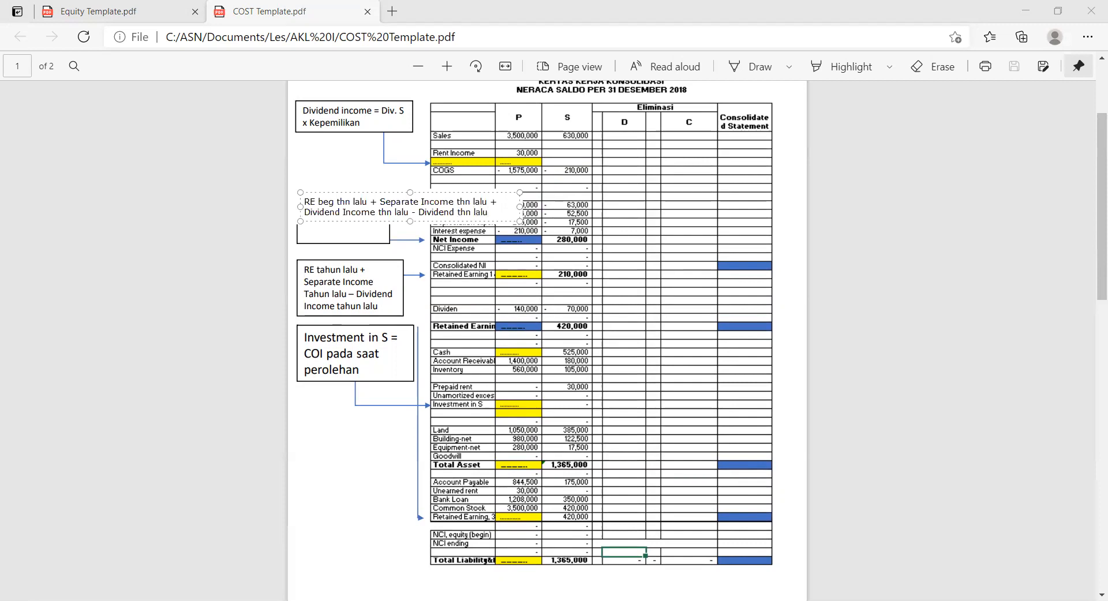
{"action": "left_click", "coordinate": [422, 226]}
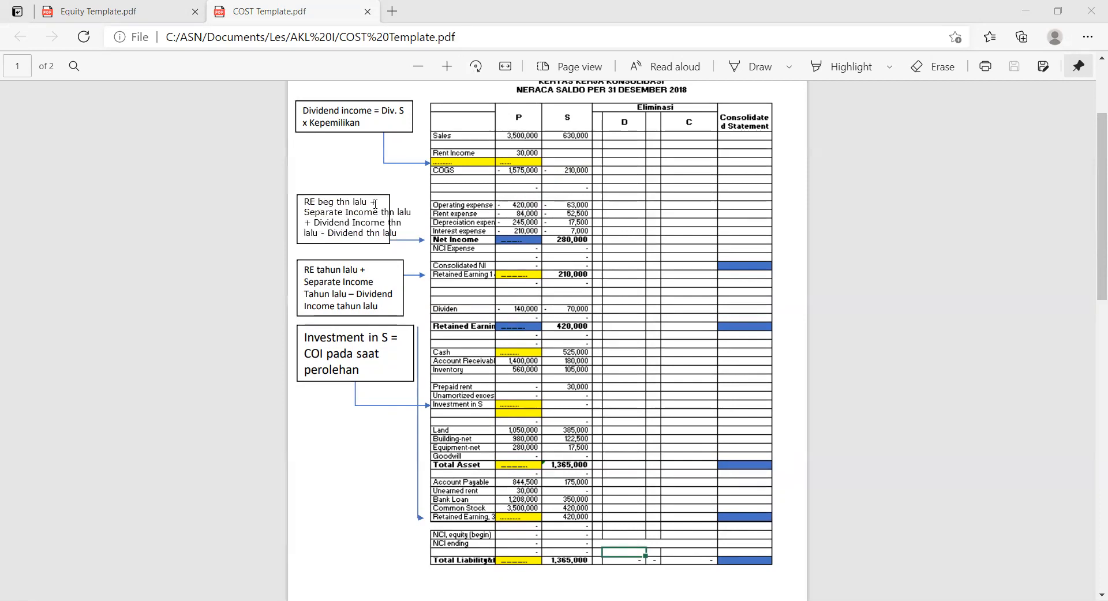
Move the RE formula text out of the Net Income note box into the empty margin beside the page
{"action": "left_click_drag", "start_coordinate": [379, 222], "coordinate": [253, 224]}
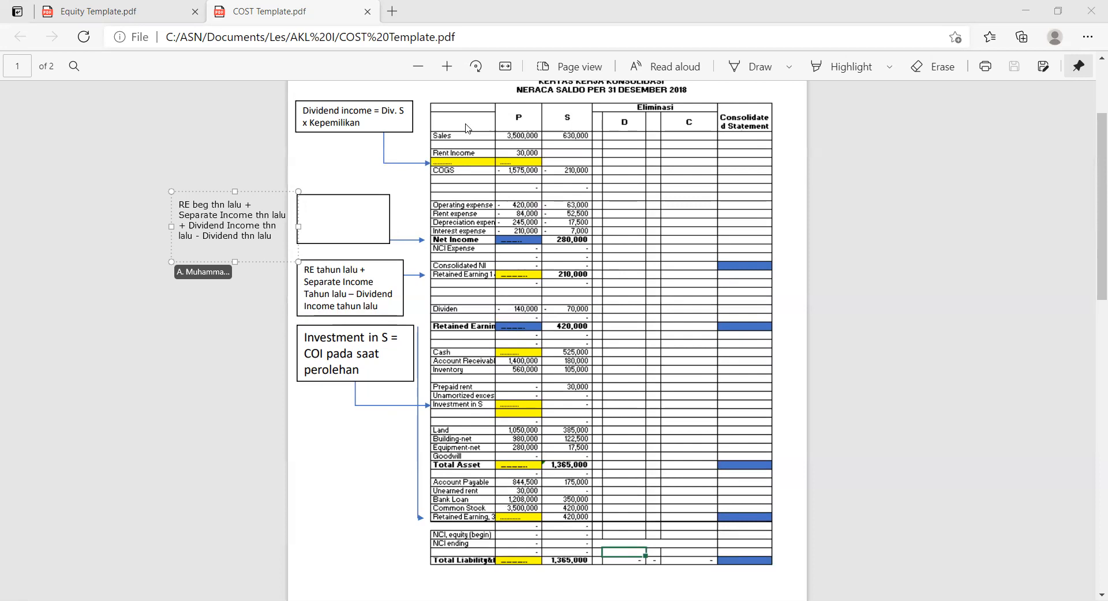
{"action": "left_click", "coordinate": [87, 410]}
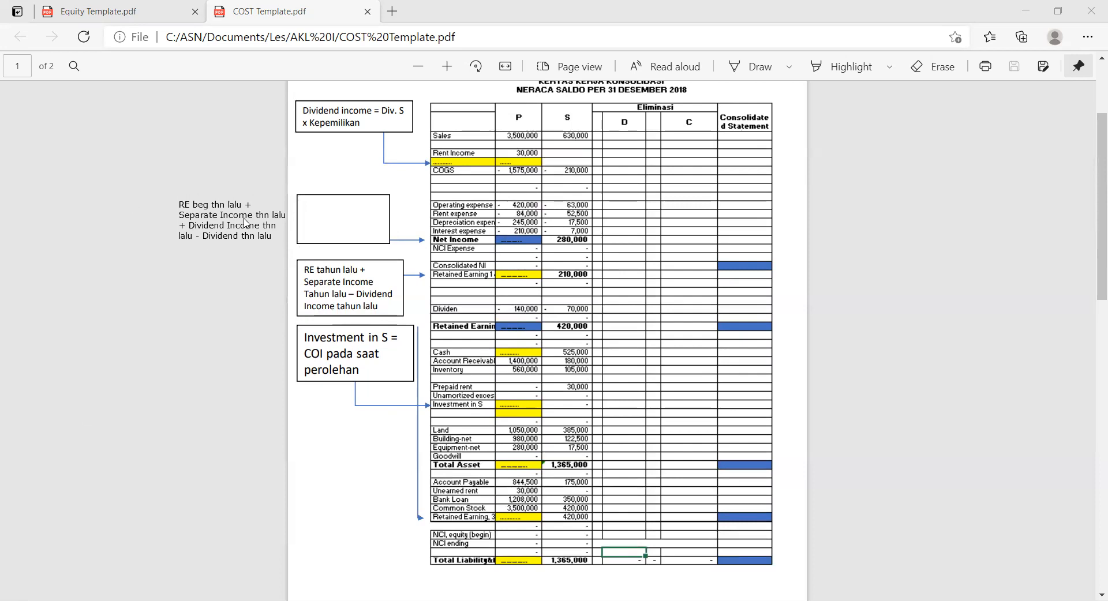
Add a margin note reading "Separate Income adalah income suatu perusahaan diluar income yg berasal dr investasi asosiasi (Income tdk termasuk dividend income/income from S)"
{"action": "left_click", "coordinate": [9, 274]}
{"action": "type", "text": "Separate"}
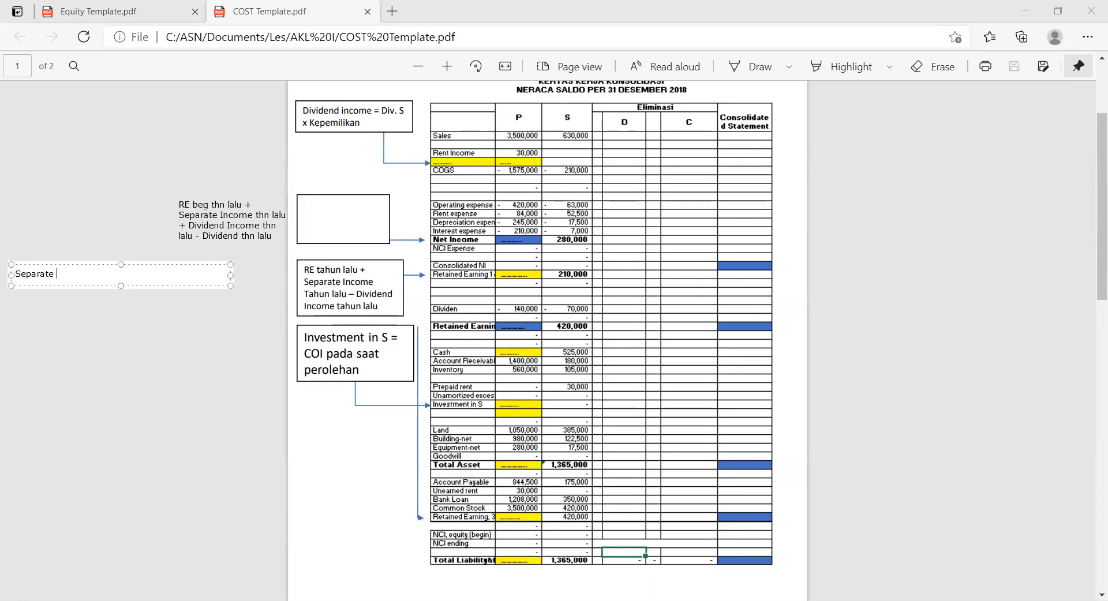
{"action": "type", "text": " Income adalah inv"}
{"action": "type", "text": "ome suatu perusahaan diluar income yg berasal dr investasi asosia"}
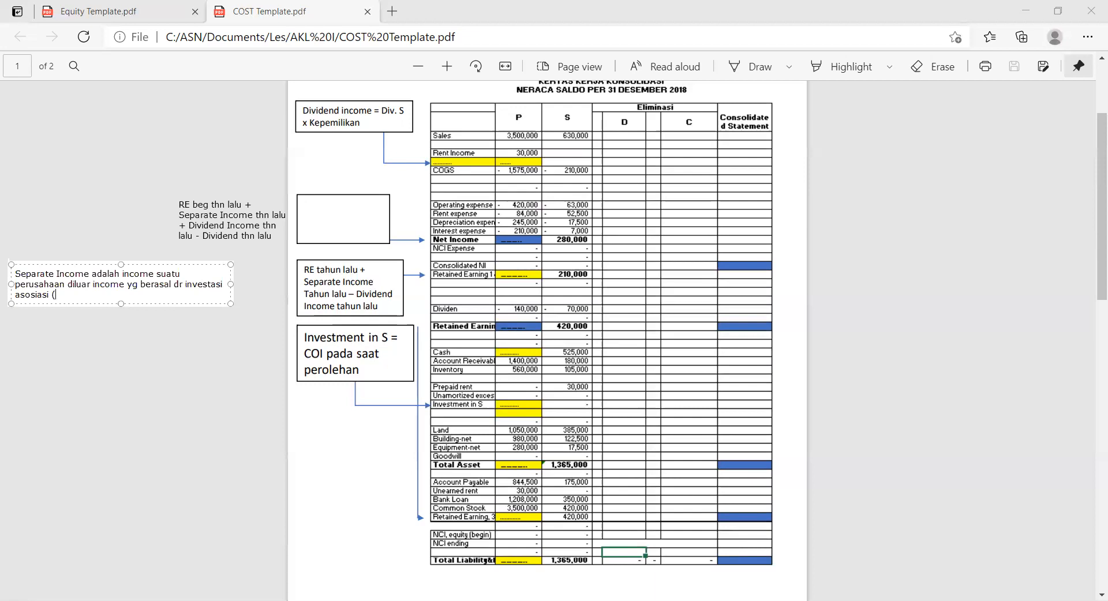
{"action": "type", "text": "si (Income tdk termasuk dividend income/i"}
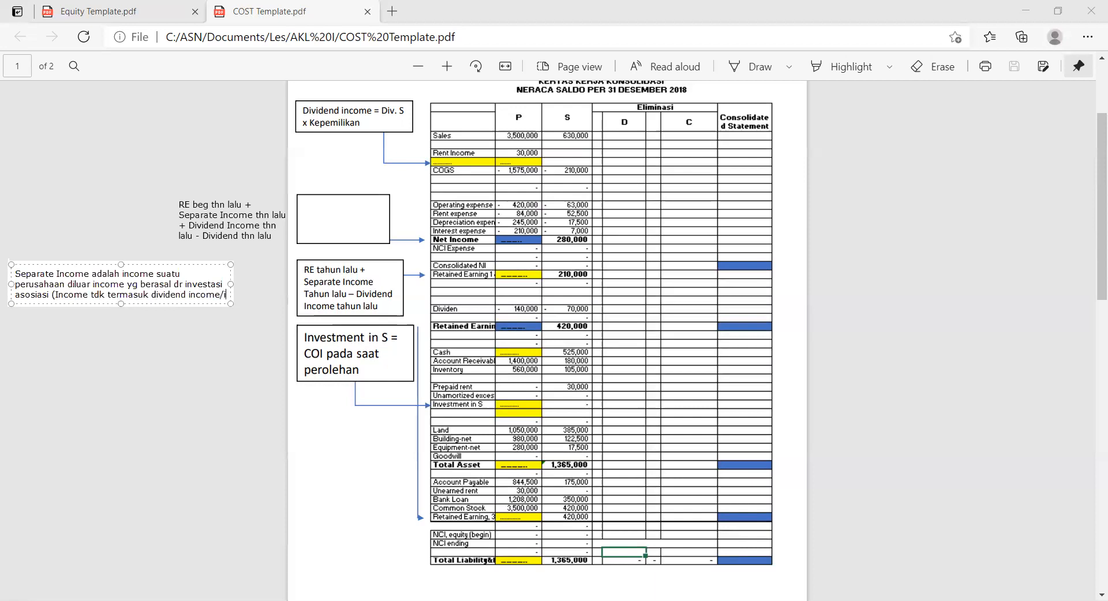
{"action": "type", "text": "ncome from S"}
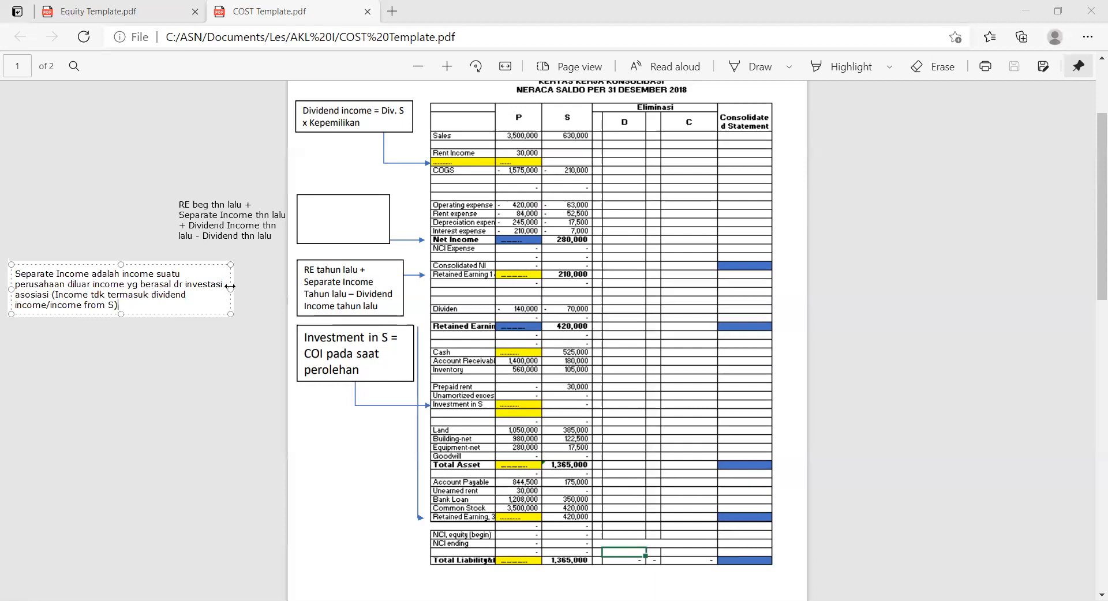
{"action": "left_click_drag", "start_coordinate": [208, 284], "coordinate": [207, 285]}
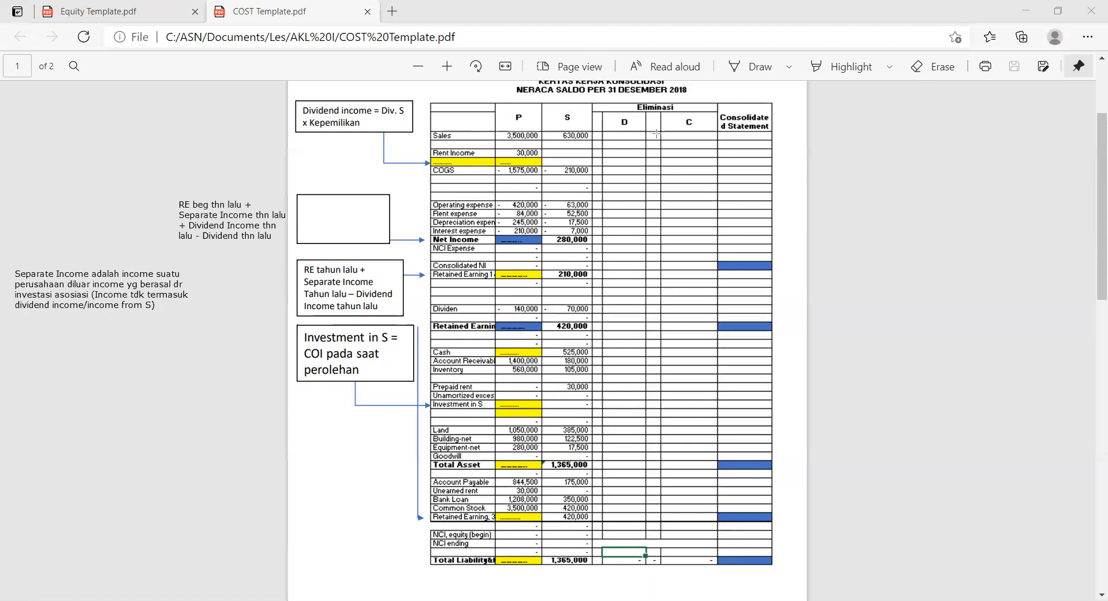
Frame P's figures from Sales to Net Income and the yellow row below Rent Income in red
{"action": "mouse_move", "coordinate": [492, 122]}
{"action": "left_mouse_down"}
{"action": "mouse_move", "coordinate": [543, 194]}
{"action": "mouse_move", "coordinate": [544, 249]}
{"action": "left_mouse_up"}
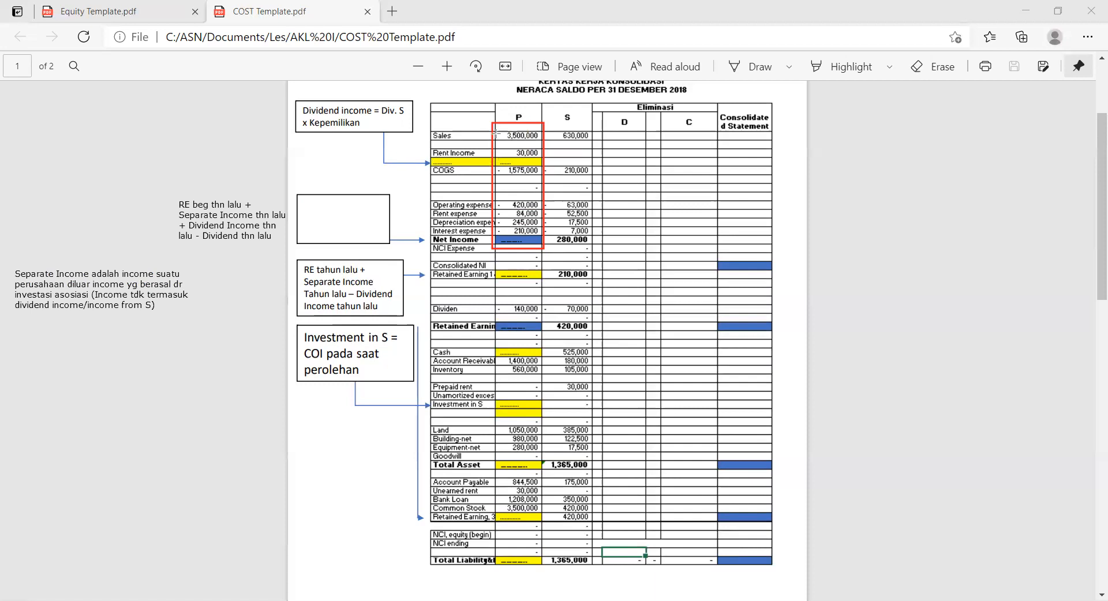
{"action": "left_click_drag", "start_coordinate": [492, 122], "coordinate": [542, 249]}
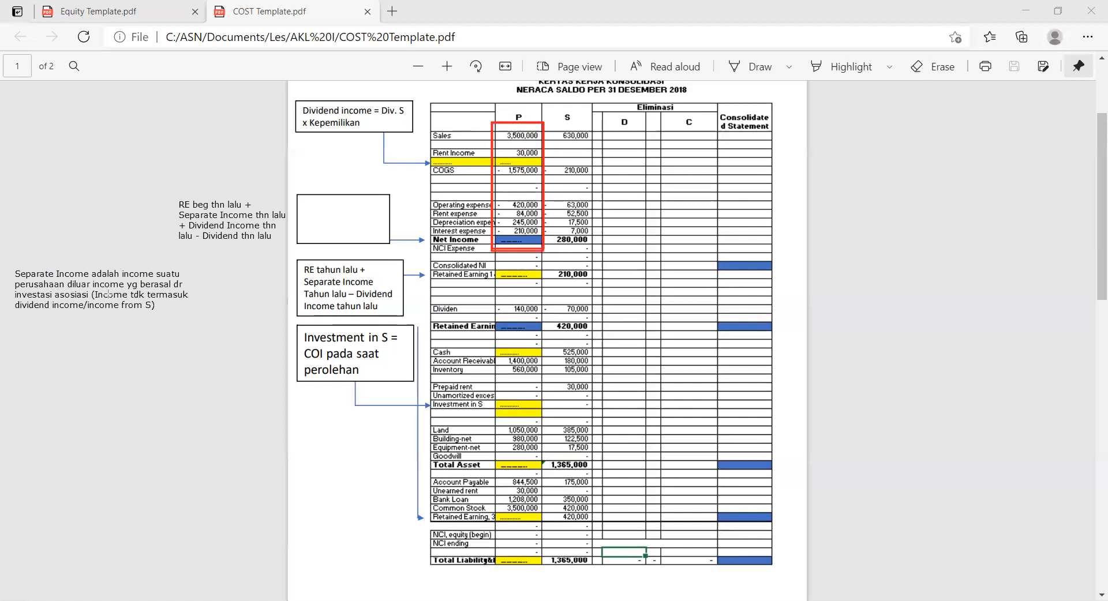
{"action": "left_click_drag", "start_coordinate": [425, 153], "coordinate": [544, 168]}
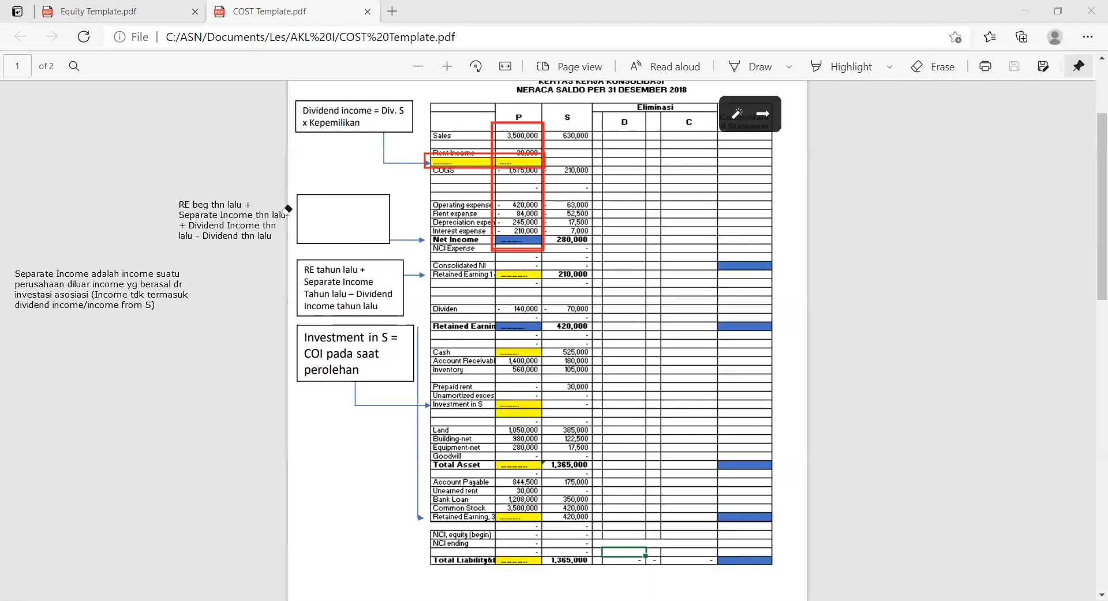
Erase the white cover over the Net Income note and blank out the "RE tahun lalu" note instead
{"action": "left_click", "coordinate": [314, 214]}
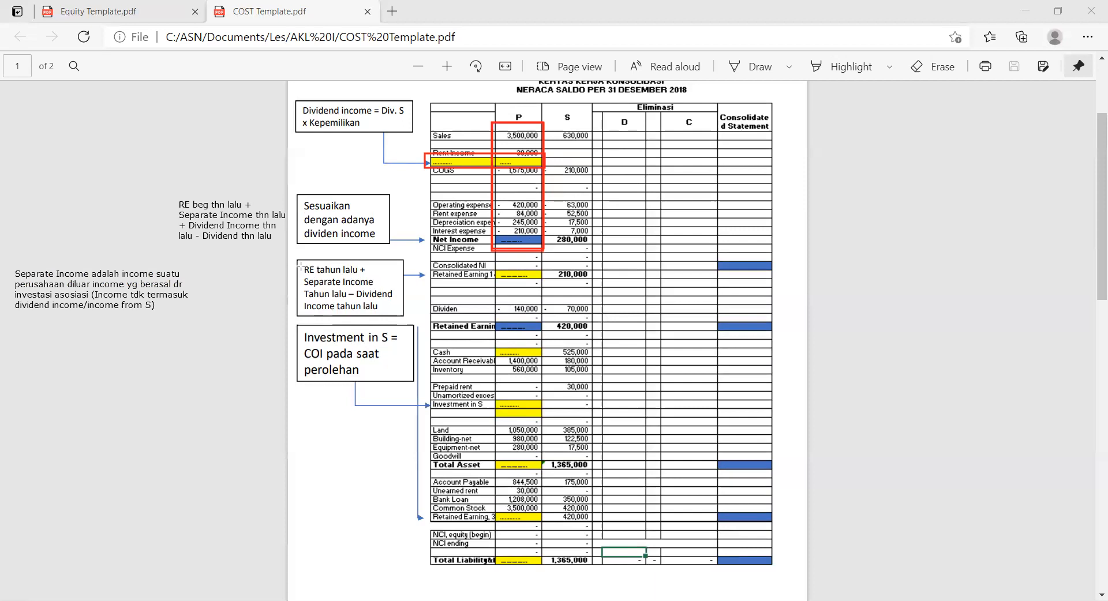
{"action": "left_click_drag", "start_coordinate": [300, 262], "coordinate": [367, 315]}
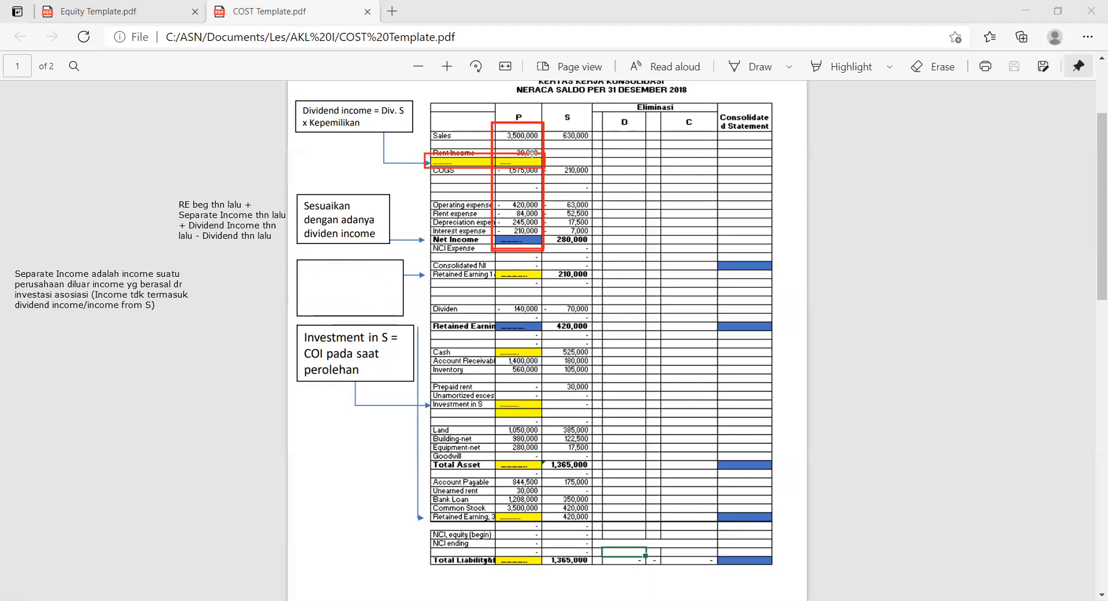
Move the RE formula text from the margin into the blanked Retained Earning note box
{"action": "left_click_drag", "start_coordinate": [245, 219], "coordinate": [357, 286]}
{"action": "left_click", "coordinate": [188, 389]}
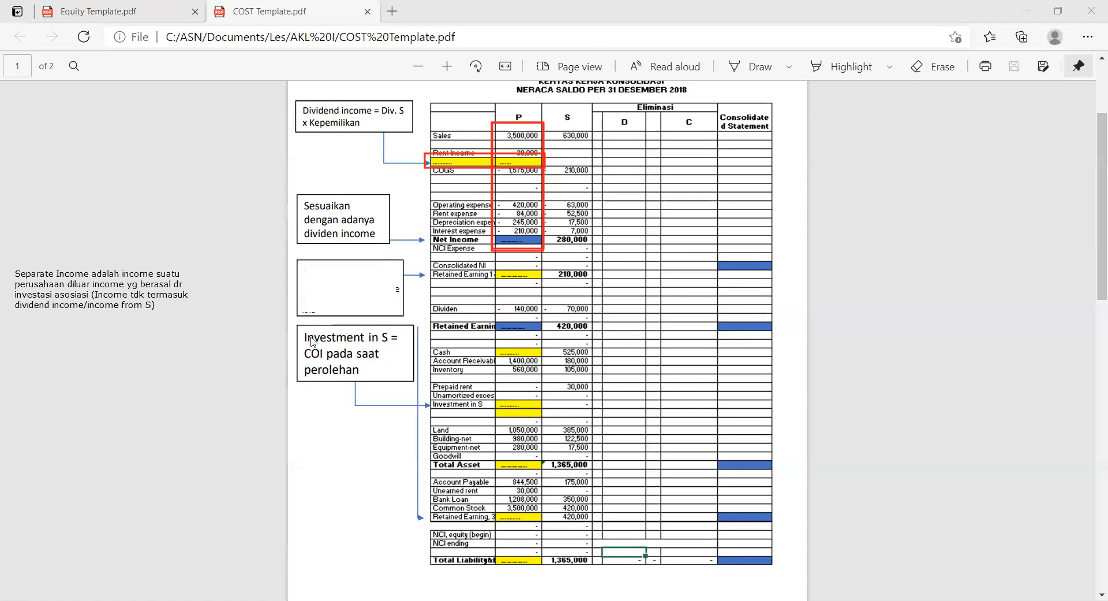
Move the RE formula text box out of the blanked Retained Earning note, copy its text and remove the box
{"action": "left_click", "coordinate": [360, 298]}
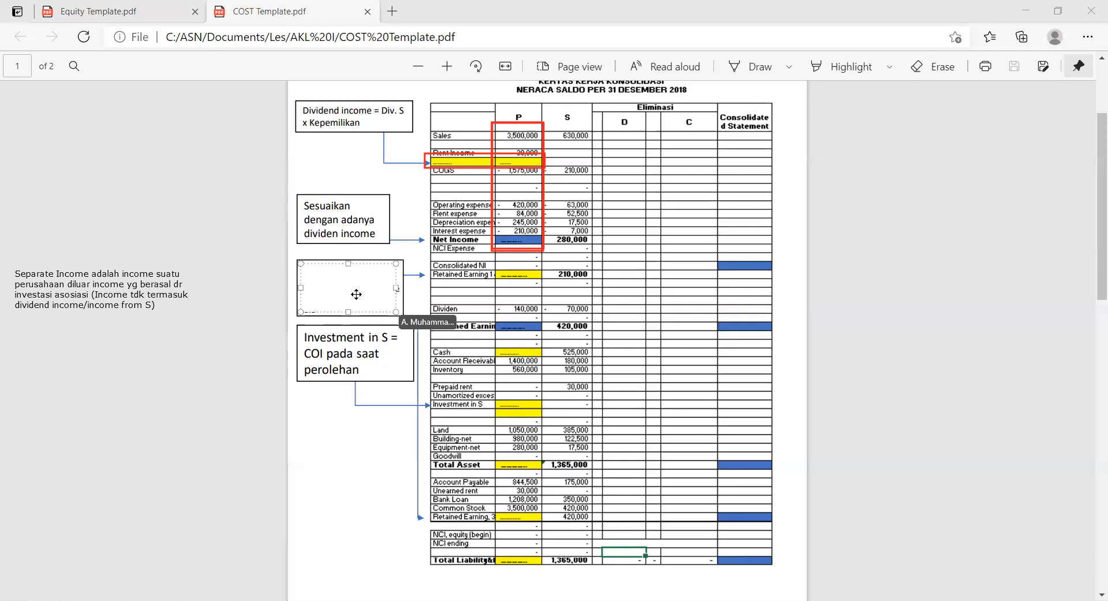
{"action": "left_click", "coordinate": [206, 351]}
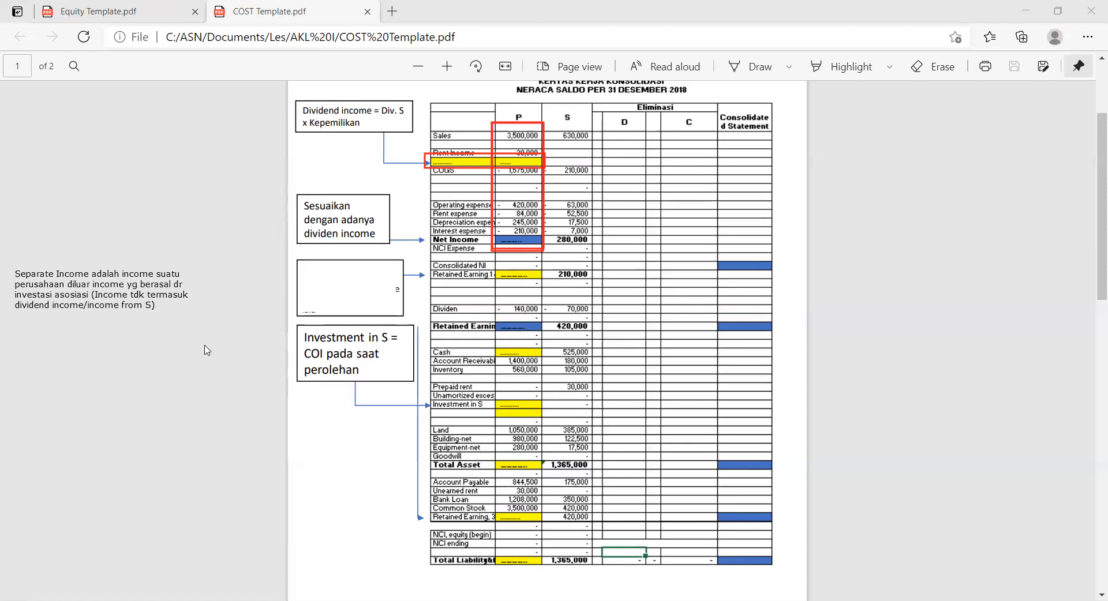
{"action": "left_click", "coordinate": [402, 289]}
{"action": "left_click_drag", "start_coordinate": [375, 286], "coordinate": [170, 385]}
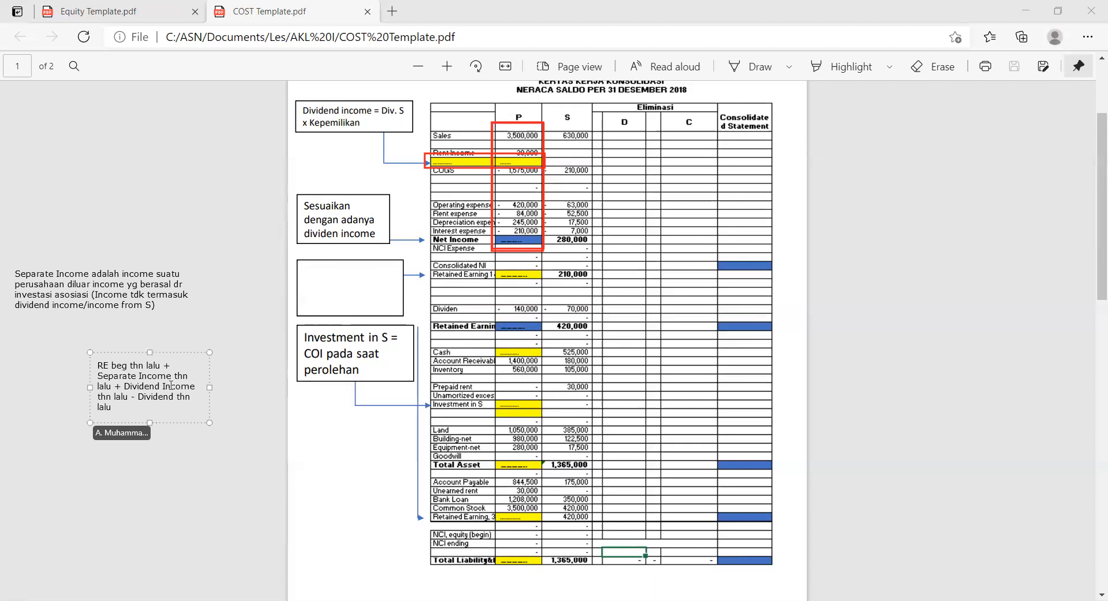
{"action": "double_click", "coordinate": [171, 386]}
{"action": "key", "text": "ctrl+c"}
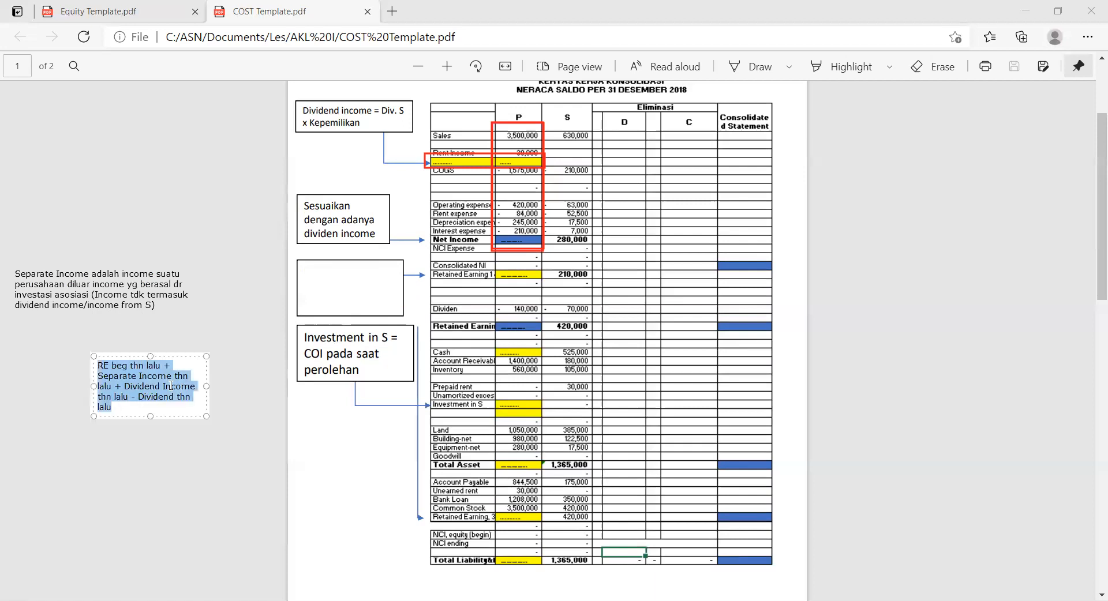
{"action": "key", "text": "Delete"}
{"action": "left_click", "coordinate": [254, 398]}
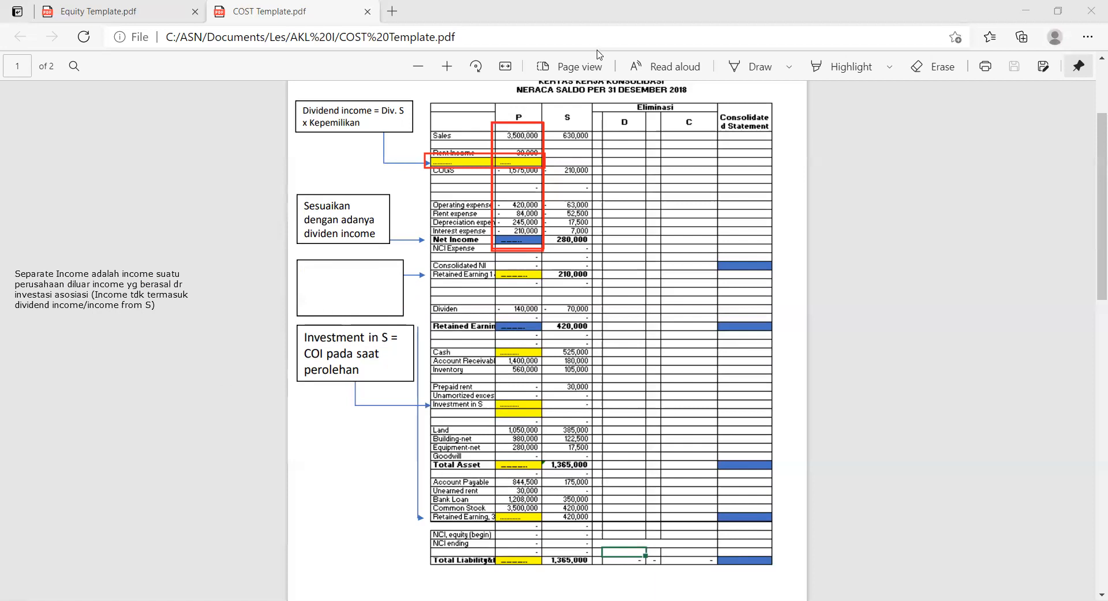
Paste the RE formula as a new text box over the blanked Retained Earning note and fit it inside the frame
{"action": "left_click", "coordinate": [299, 268]}
{"action": "key", "text": "ctrl+v"}
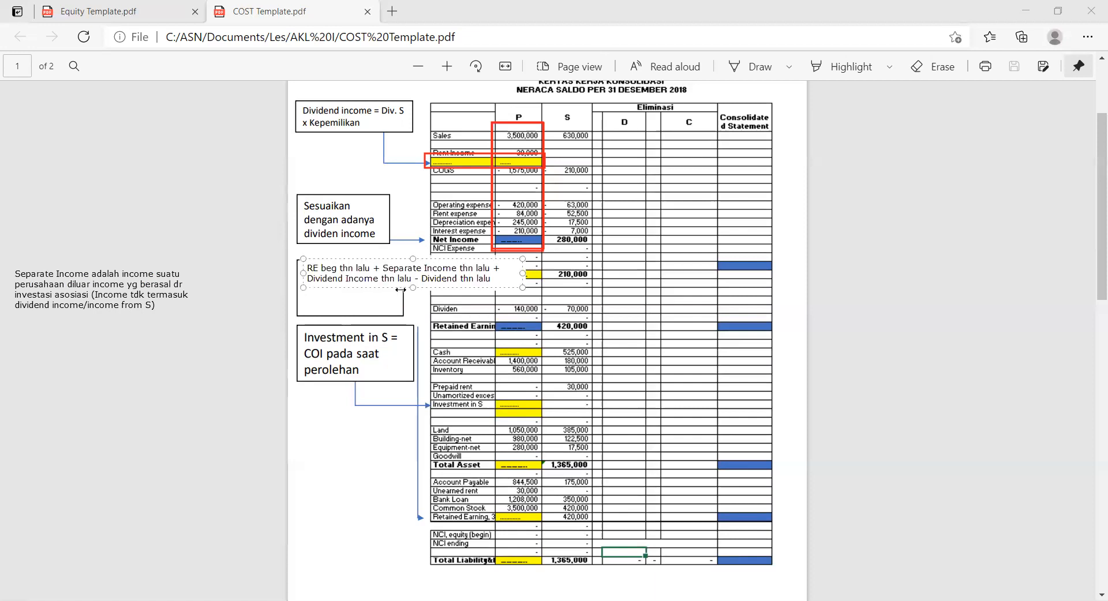
{"action": "left_click", "coordinate": [226, 391]}
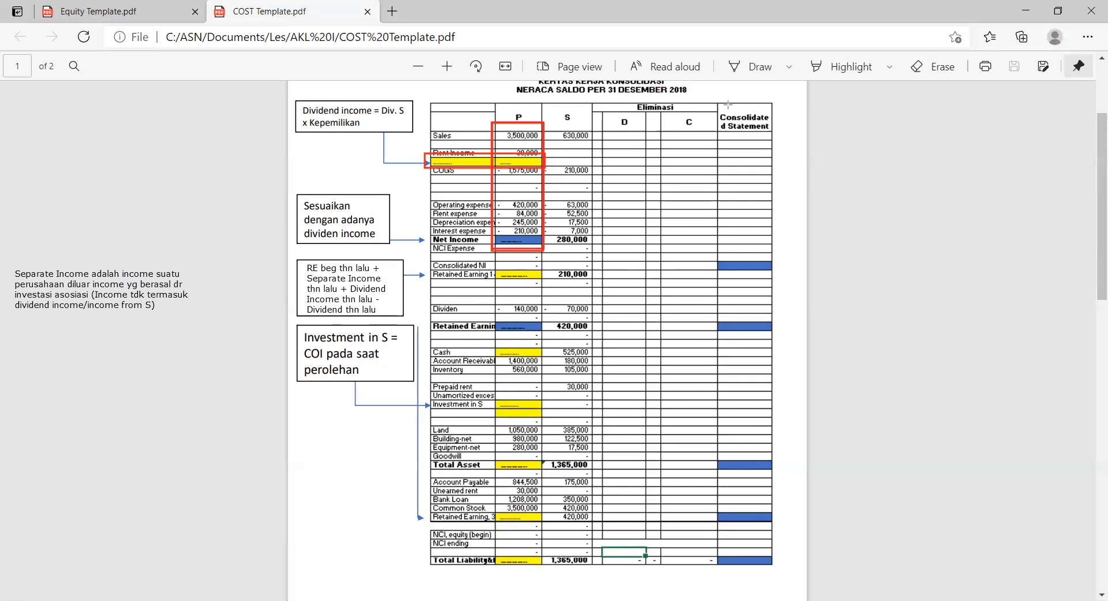
Join P's Retained Earning row to the vertical arrow line in blue and frame P's yellow Investment in S cell in red
{"action": "left_click_drag", "start_coordinate": [427, 328], "coordinate": [419, 327]}
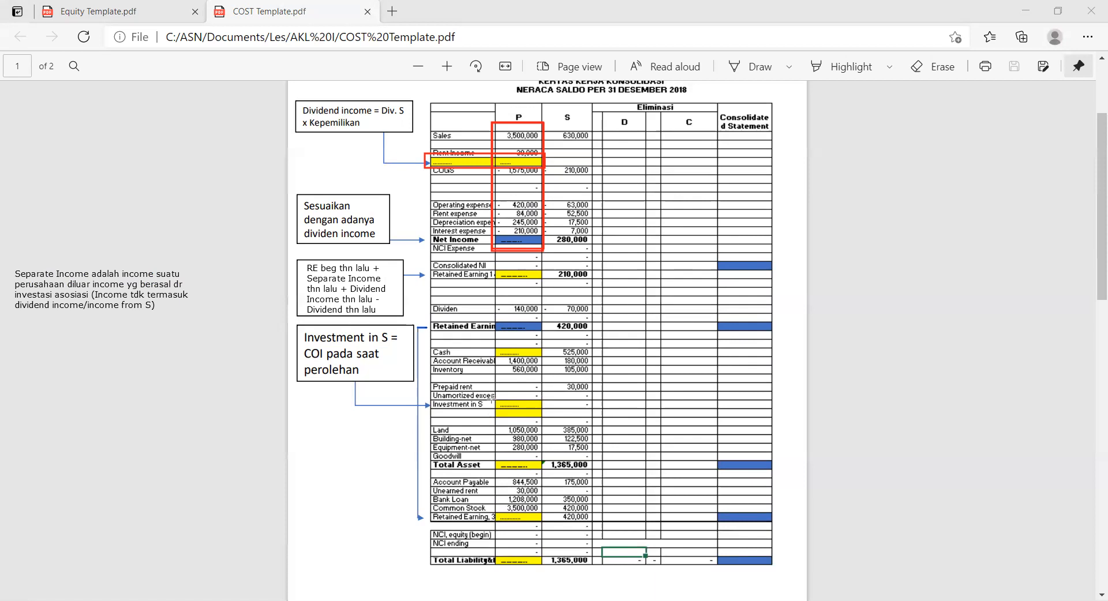
{"action": "left_click_drag", "start_coordinate": [490, 398], "coordinate": [546, 411]}
Frame the Eliminasi columns in red and add below them the note "Adjustment berasal dari jurnal eliminasi yang sebelumnya telah kita buat"
{"action": "mouse_move", "coordinate": [590, 110]}
{"action": "left_mouse_down"}
{"action": "mouse_move", "coordinate": [722, 248]}
{"action": "mouse_move", "coordinate": [728, 568]}
{"action": "mouse_move", "coordinate": [718, 567]}
{"action": "left_mouse_up"}
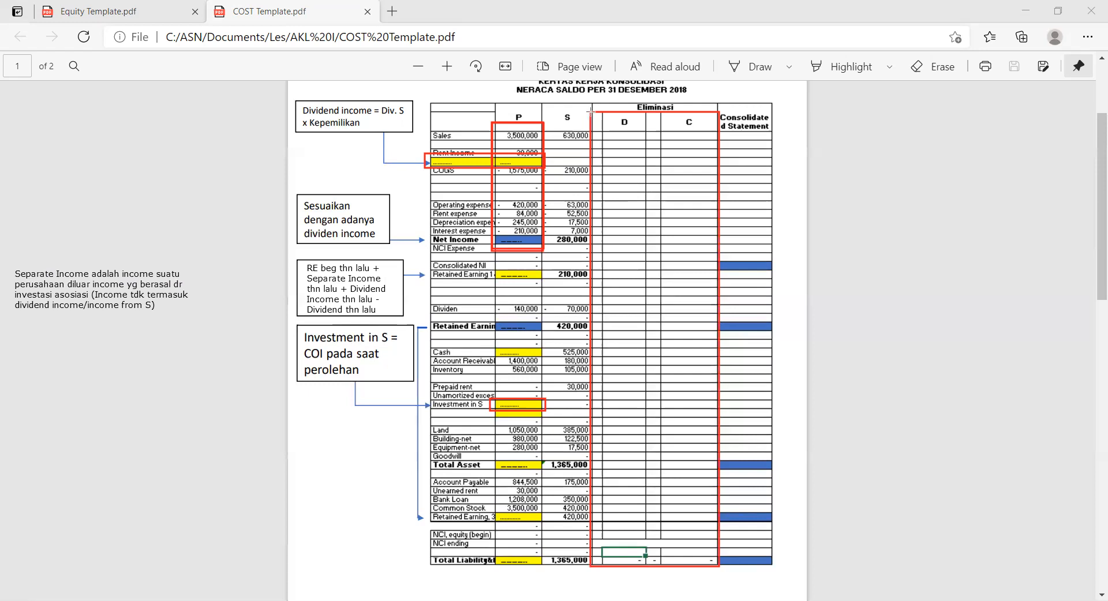
{"action": "left_click", "coordinate": [589, 583]}
{"action": "type", "text": "Adh"}
{"action": "key", "text": "BackSpace"}
{"action": "type", "text": "justment berasal dari "}
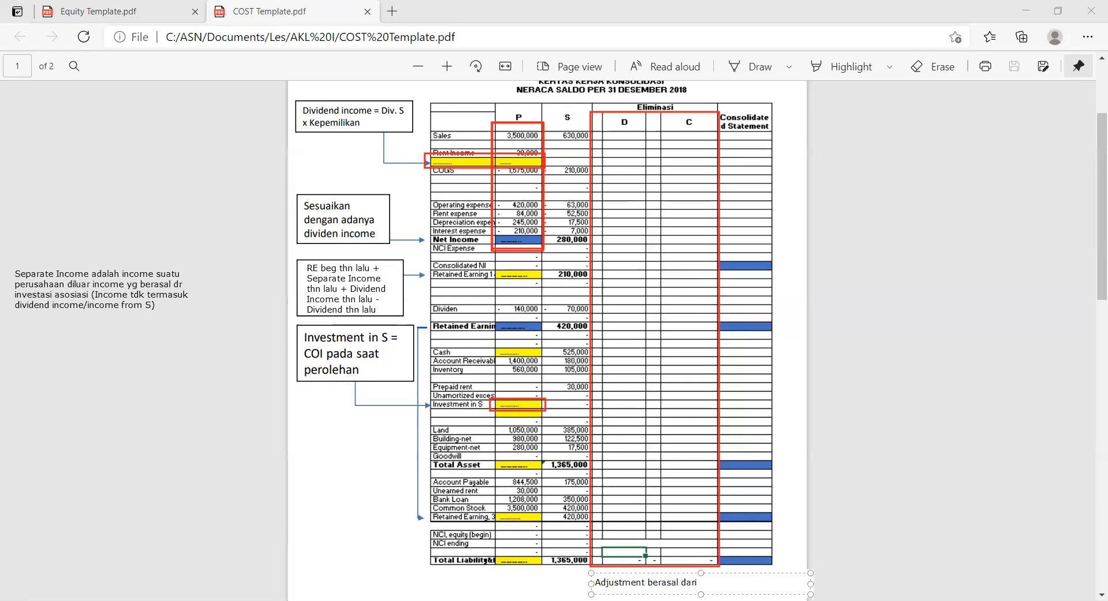
{"action": "type", "text": "jurnal eliminasi yang sebelumnya telah kita buat"}
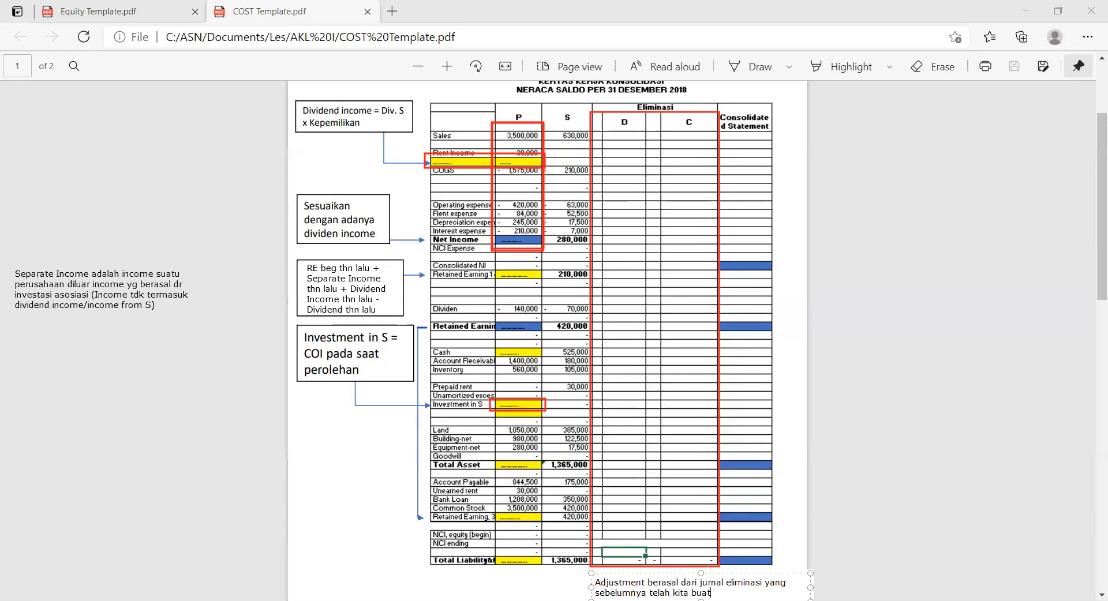
{"action": "left_click_drag", "start_coordinate": [766, 588], "coordinate": [776, 589]}
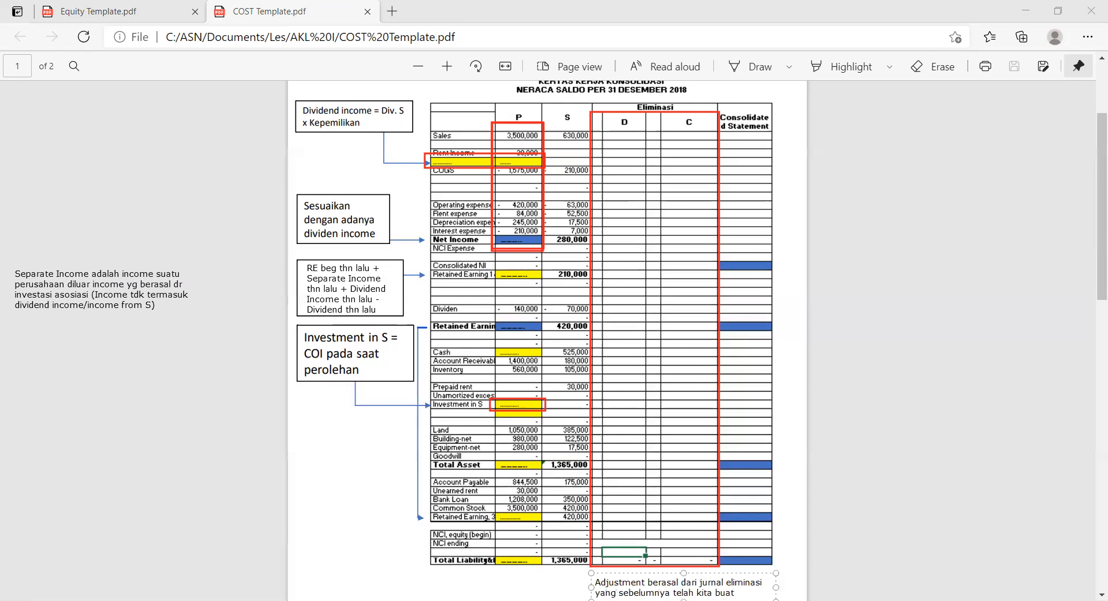
{"action": "left_click", "coordinate": [844, 469]}
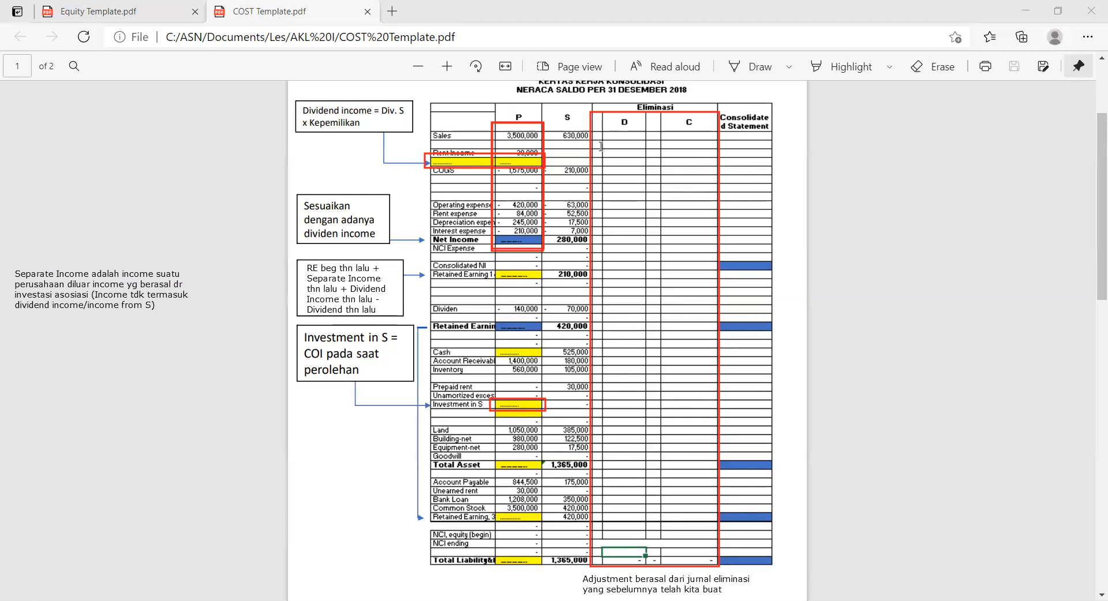
Move the Separate Income note closer to the page and narrow it so it clears the RE formula box
{"action": "left_click_drag", "start_coordinate": [85, 287], "coordinate": [175, 284]}
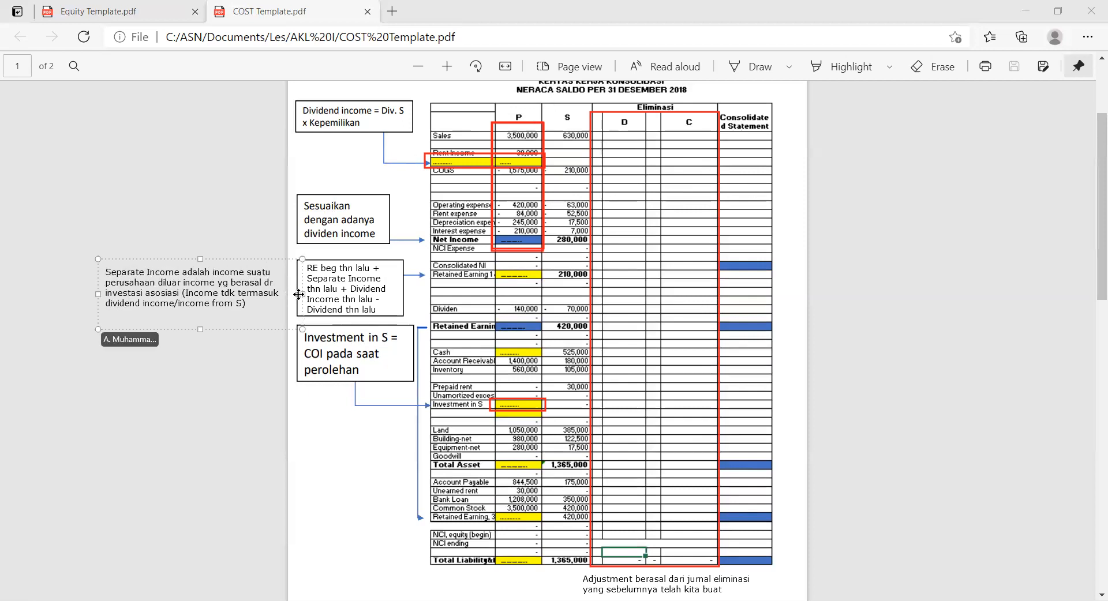
{"action": "mouse_move", "coordinate": [306, 294]}
{"action": "left_mouse_down"}
{"action": "mouse_move", "coordinate": [242, 290]}
{"action": "mouse_move", "coordinate": [268, 287]}
{"action": "left_mouse_up"}
{"action": "mouse_move", "coordinate": [220, 322]}
{"action": "left_mouse_down"}
{"action": "mouse_move", "coordinate": [218, 345]}
{"action": "mouse_move", "coordinate": [220, 334]}
{"action": "left_mouse_up"}
{"action": "left_click", "coordinate": [542, 307]}
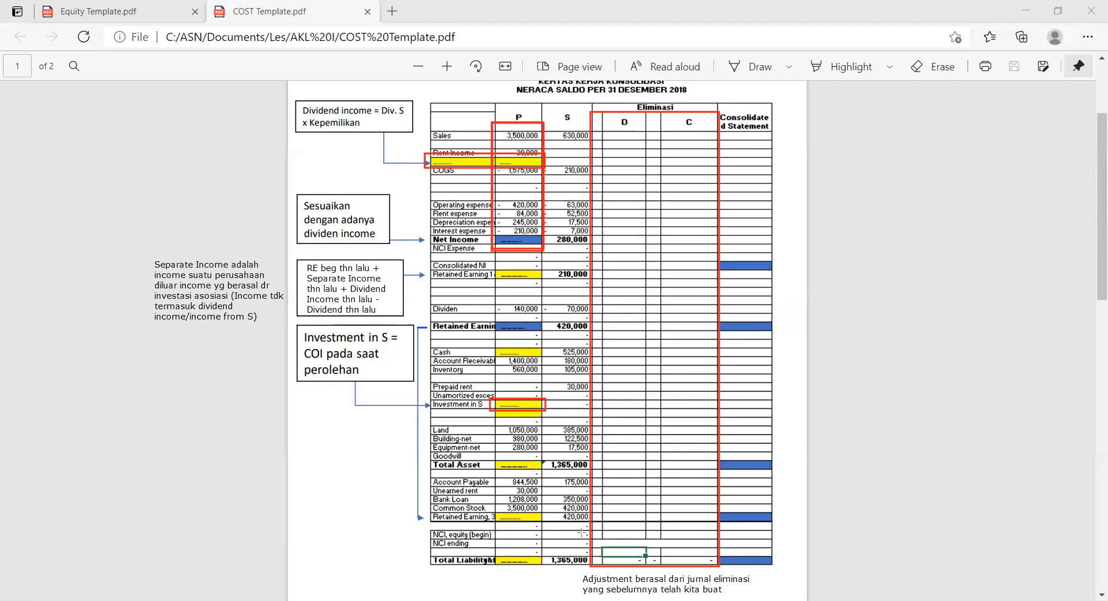
Frame the consolidated Retained Earning cell in the equity section in red and link it in blue to the consolidated Retained Earning cell above
{"action": "left_click_drag", "start_coordinate": [425, 509], "coordinate": [783, 524]}
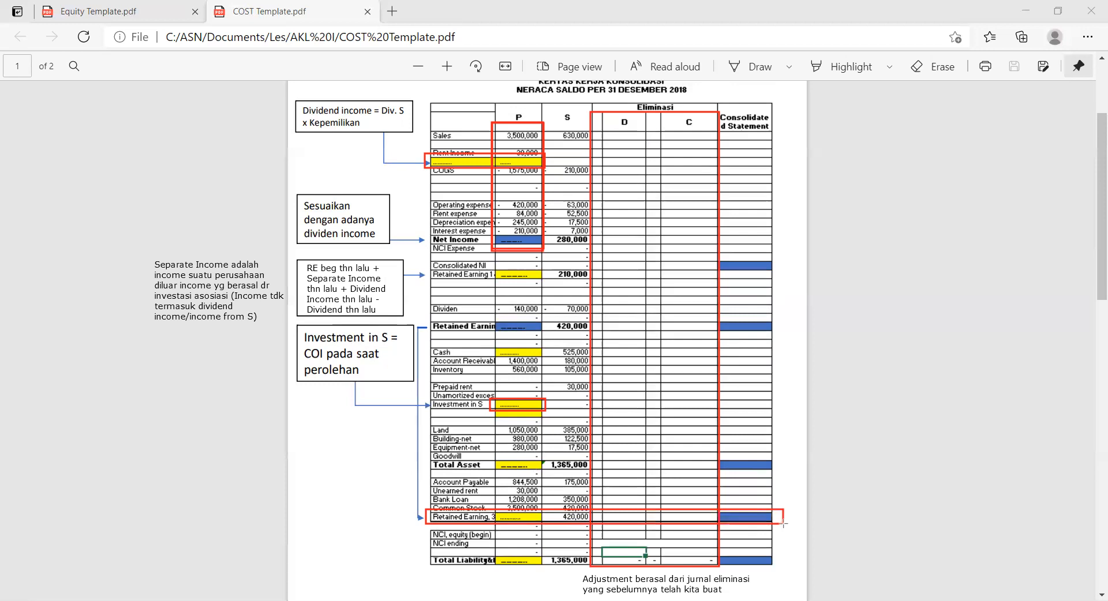
{"action": "key", "text": "ctrl+z"}
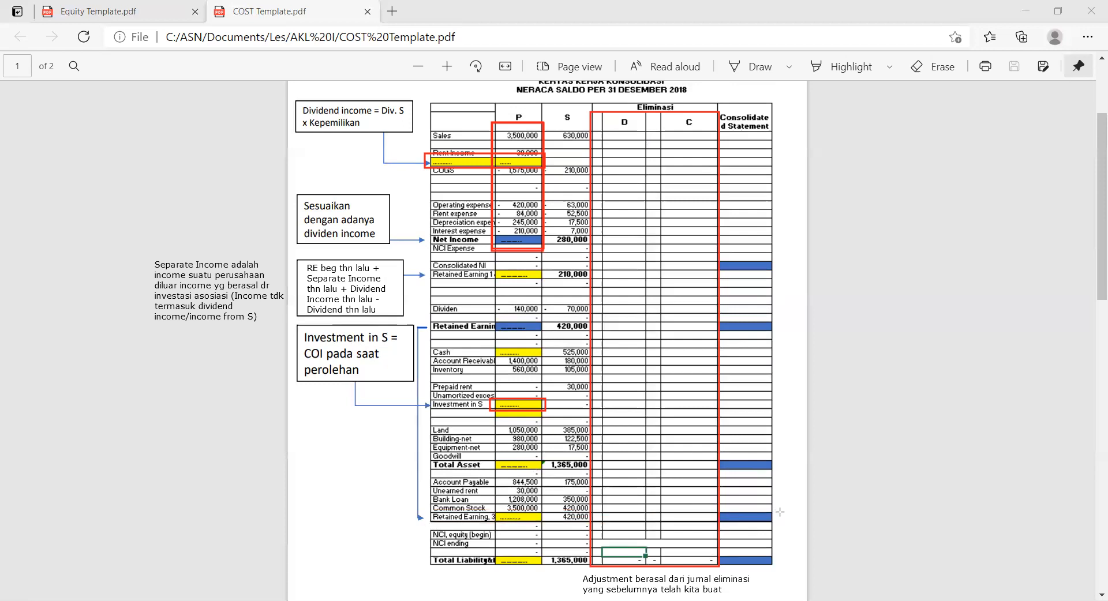
{"action": "left_click_drag", "start_coordinate": [779, 513], "coordinate": [713, 523]}
{"action": "mouse_move", "coordinate": [772, 326]}
{"action": "left_mouse_down"}
{"action": "mouse_move", "coordinate": [785, 326]}
{"action": "mouse_move", "coordinate": [786, 518]}
{"action": "left_mouse_up"}
{"action": "left_click_drag", "start_coordinate": [785, 523], "coordinate": [777, 519]}
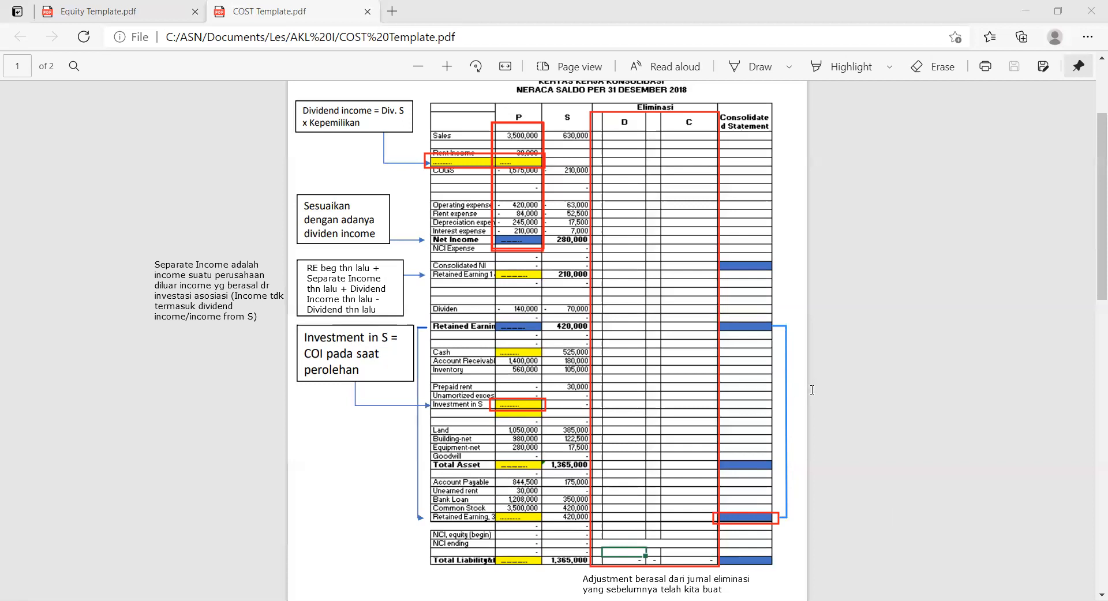
Add a narrow margin note reading "RE Ending untuk laporan konsolidasi bukan berasal dari penjumlahan RE P dan RE S namun berasal dari perhitungan RE sebelumnya"
{"action": "left_click", "coordinate": [816, 390]}
{"action": "type", "text": "RE En"}
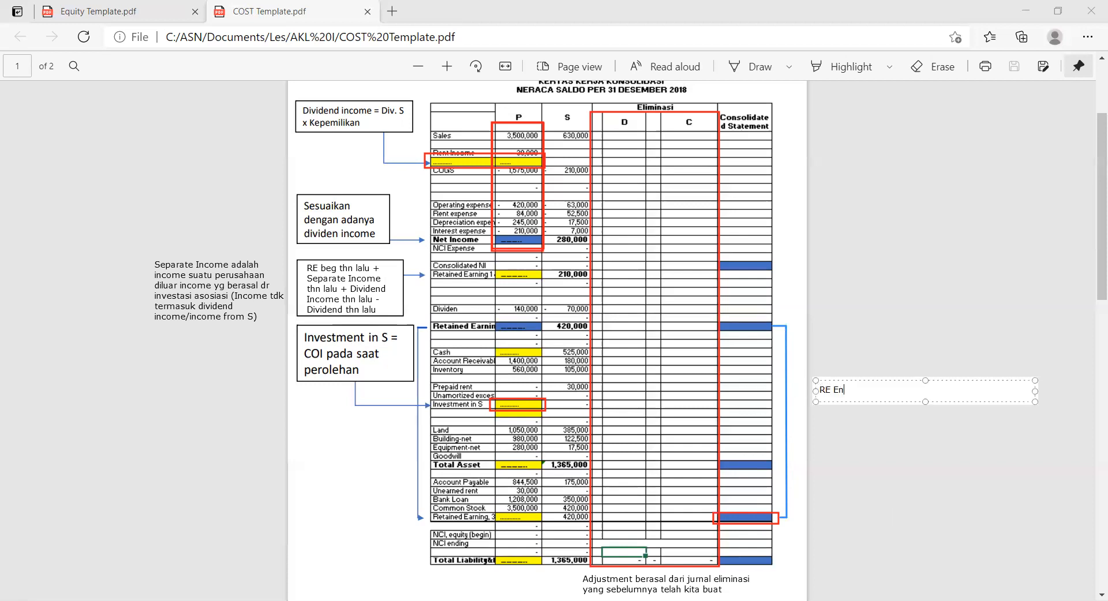
{"action": "type", "text": "ding untuk laporan konsolidasi bukan beras"}
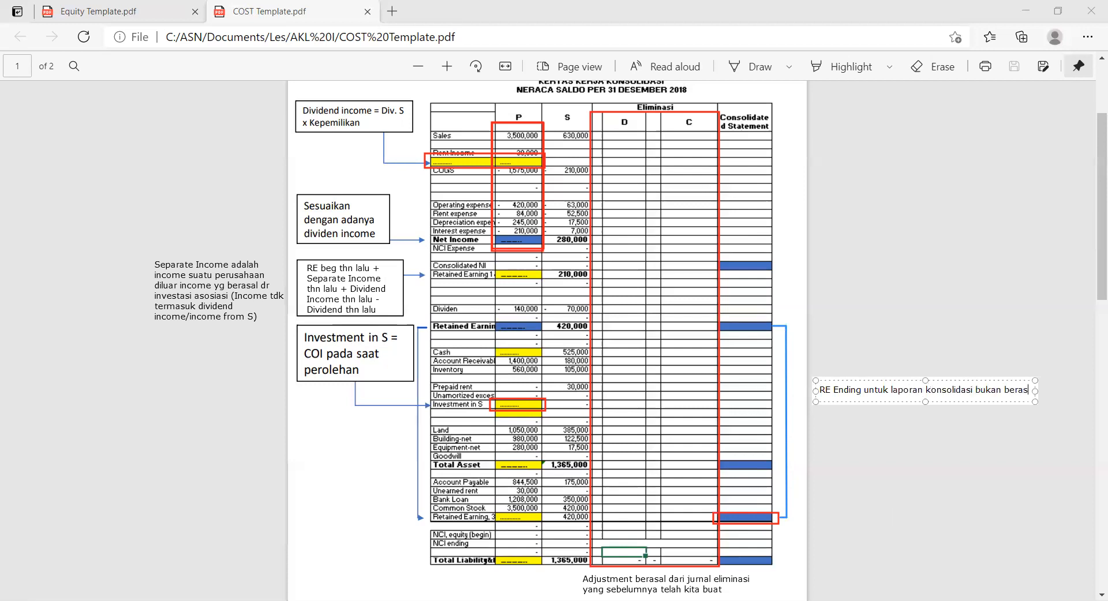
{"action": "type", "text": "al dari penjum"}
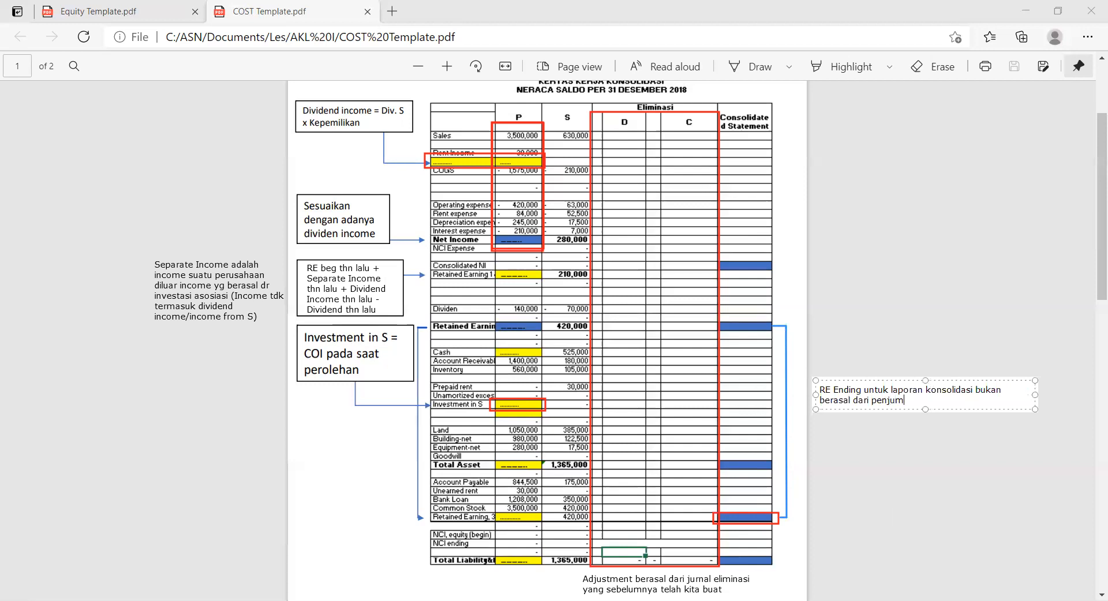
{"action": "type", "text": "lahan RE P dan RE"}
{"action": "type", "text": " S namun b"}
{"action": "type", "text": "erasal dari"}
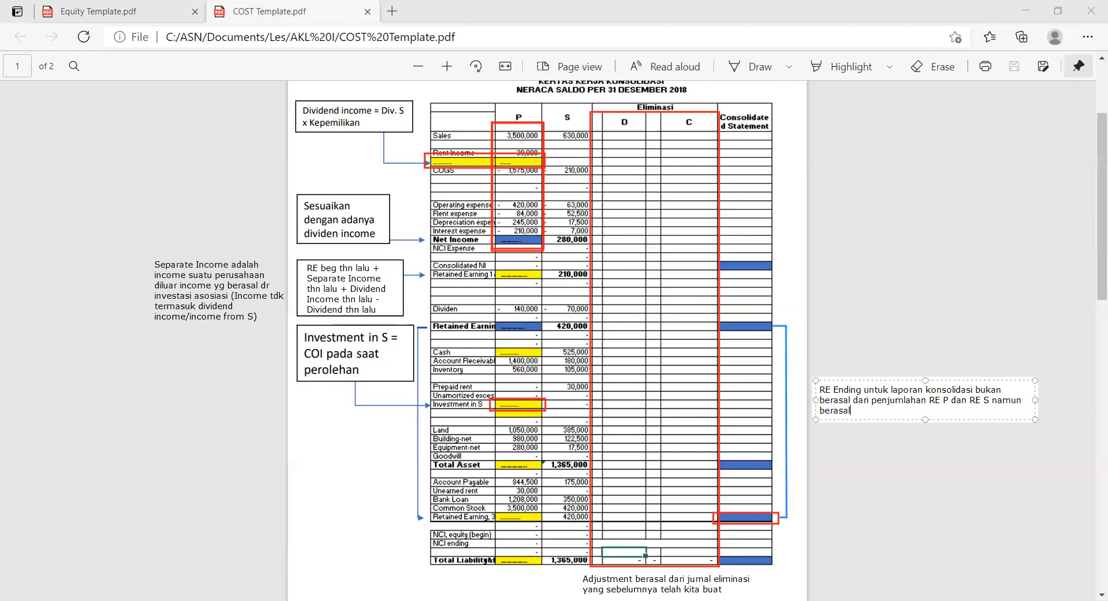
{"action": "type", "text": " perhitungan RE sebelumnya"}
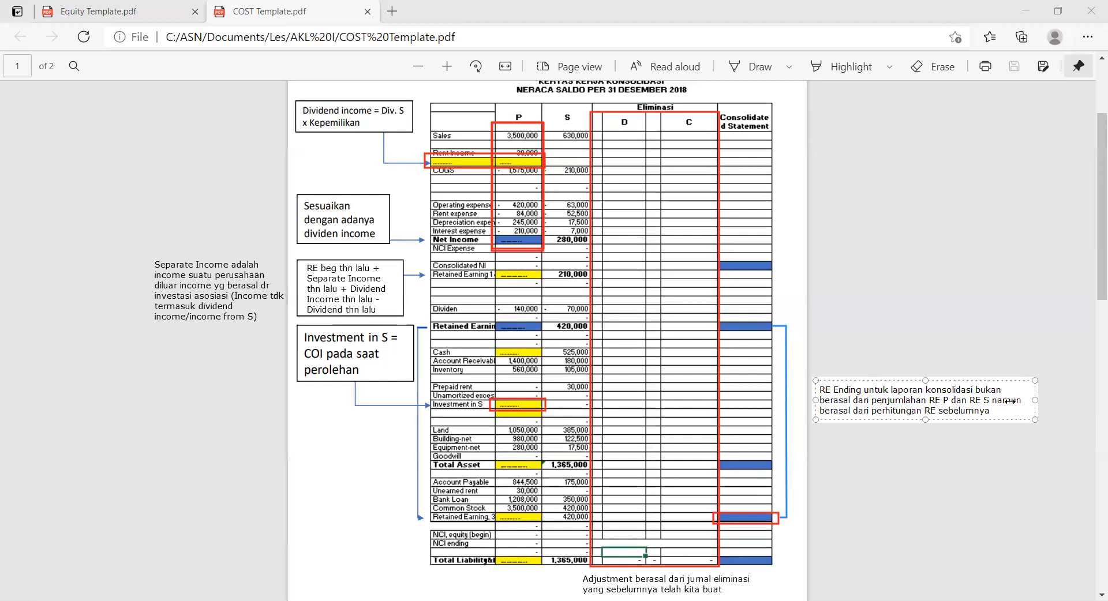
{"action": "left_click_drag", "start_coordinate": [1035, 399], "coordinate": [891, 449]}
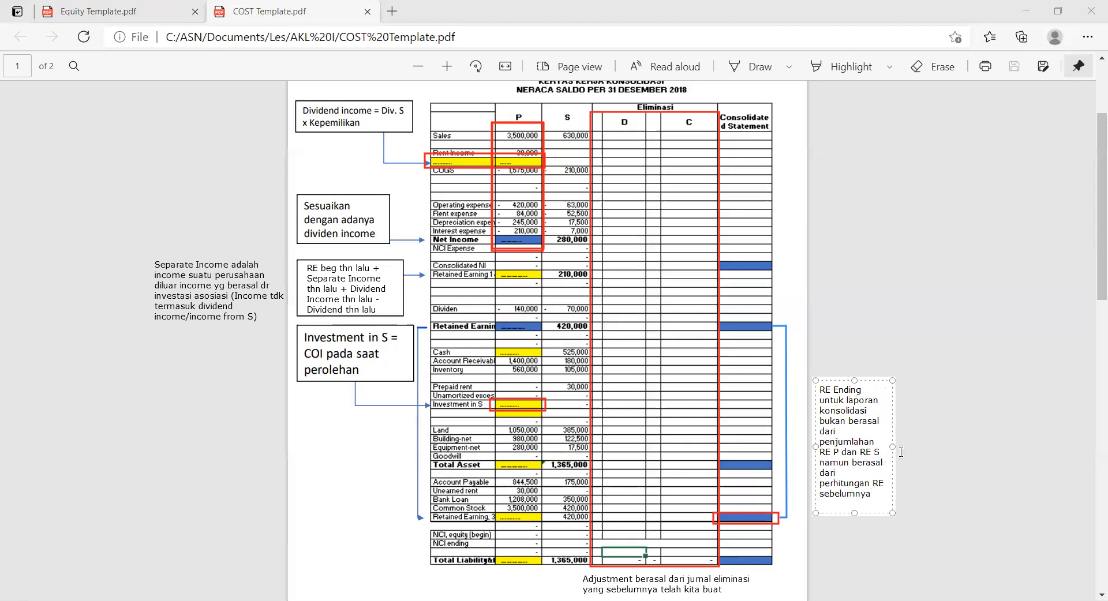
{"action": "left_click", "coordinate": [743, 341]}
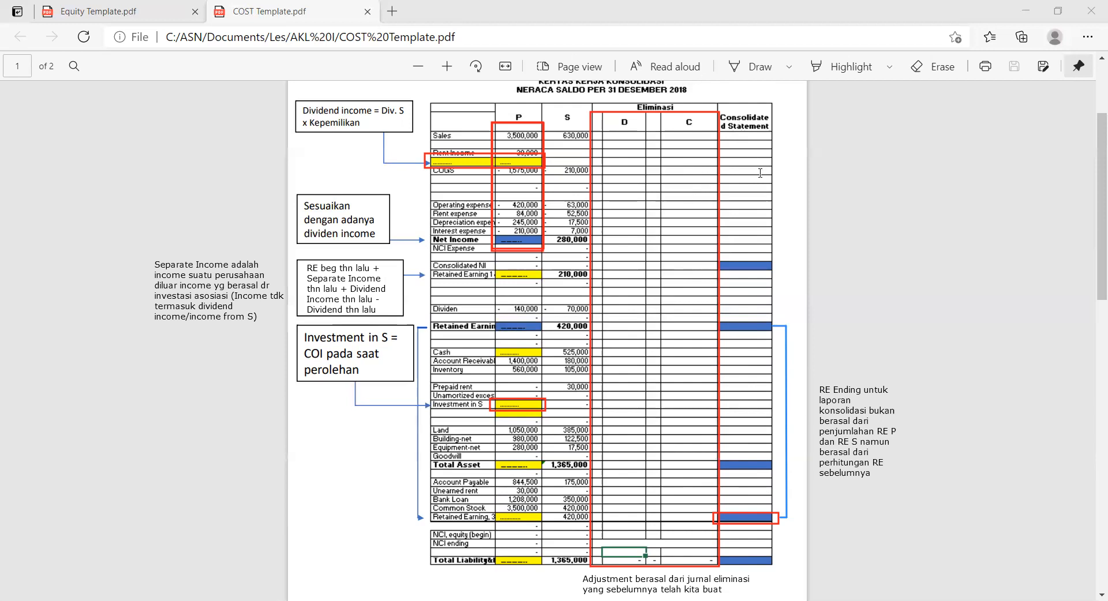
Start a margin note beside the table heading reading "Jika Pada saat membuat kertas kerja laporan konsolidasi tidak Balance antara Asset Konsolidasi dan Liability dan Ekuitas Konsolidasi"
{"action": "left_click", "coordinate": [812, 102]}
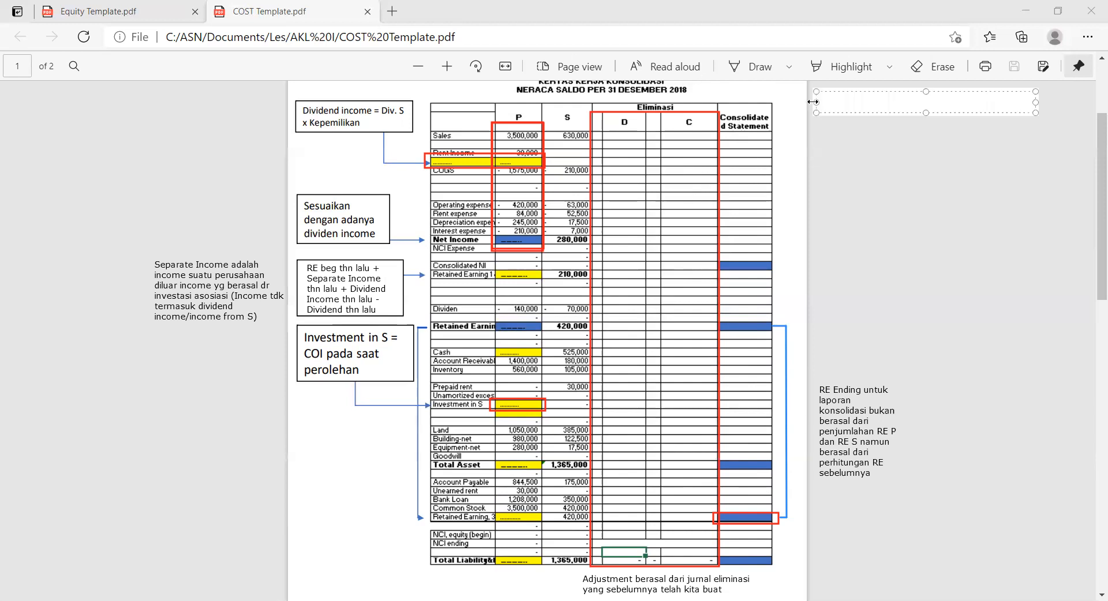
{"action": "type", "text": "Jika"}
{"action": "key", "text": "BackSpace"}
{"action": "key", "text": "BackSpace"}
{"action": "key", "text": "BackSpace"}
{"action": "type", "text": "ika Pada saat membuat kertas kerja"}
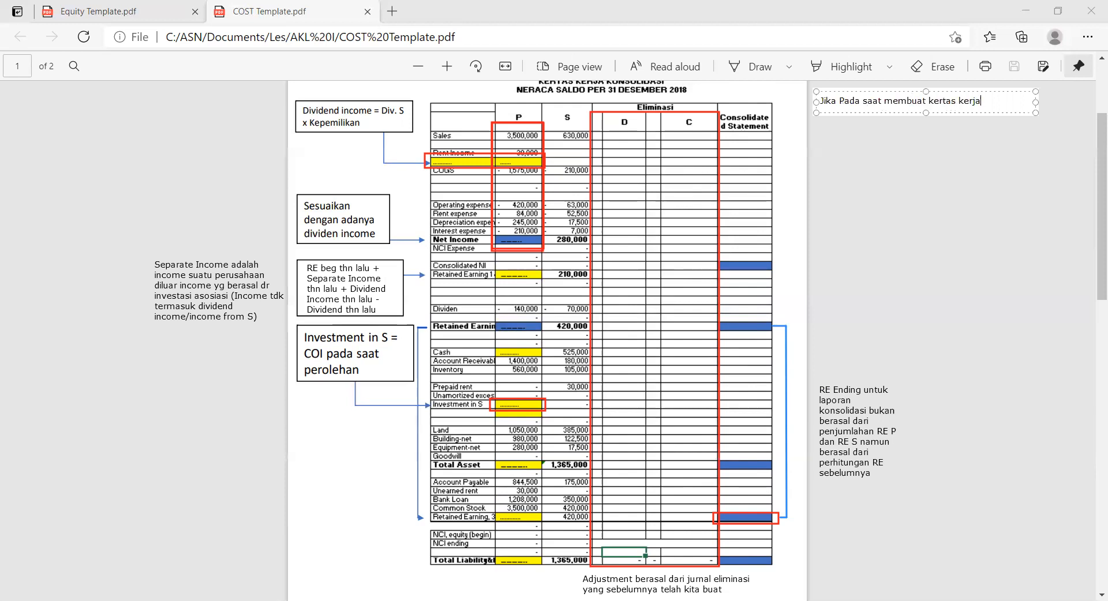
{"action": "type", "text": " laporan konsolidasi tidak B"}
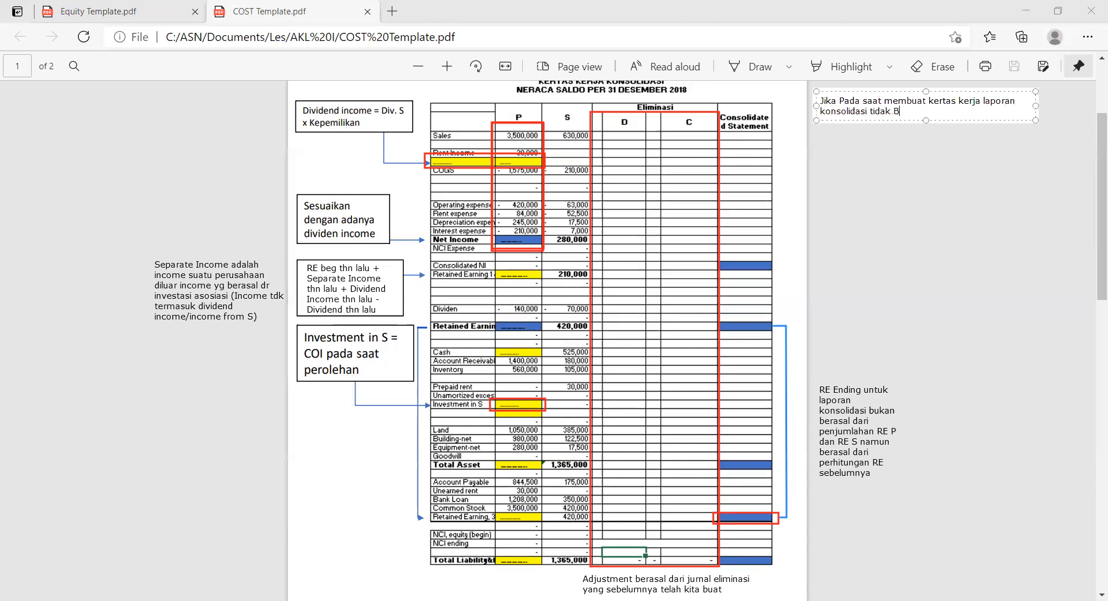
{"action": "type", "text": "alance antara Asset Konsolidasi dan L"}
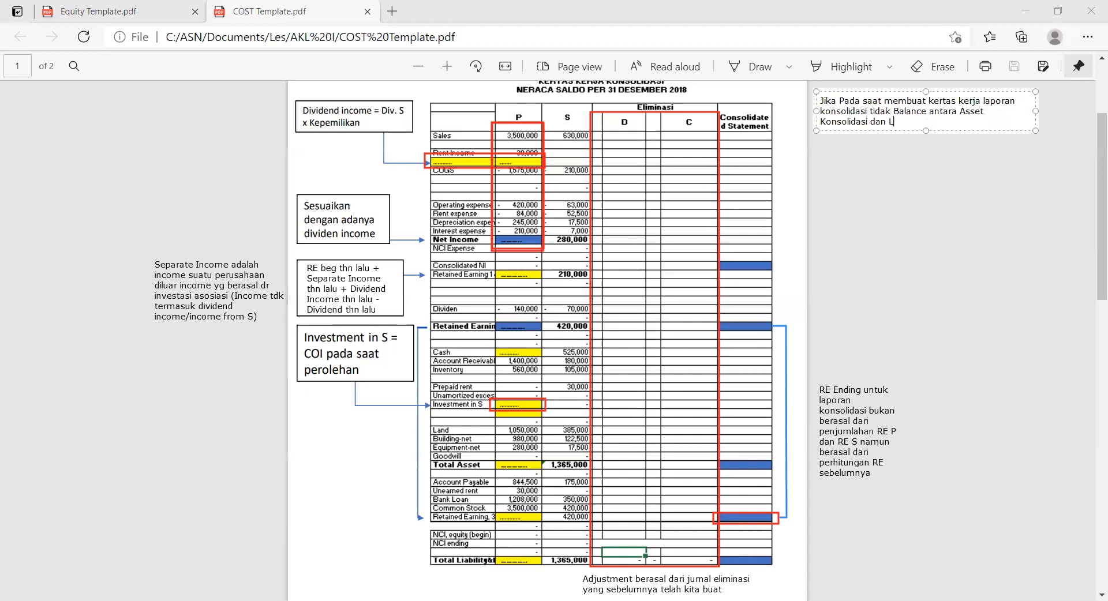
{"action": "type", "text": "iability dan Ekuit as Konsolidasi "}
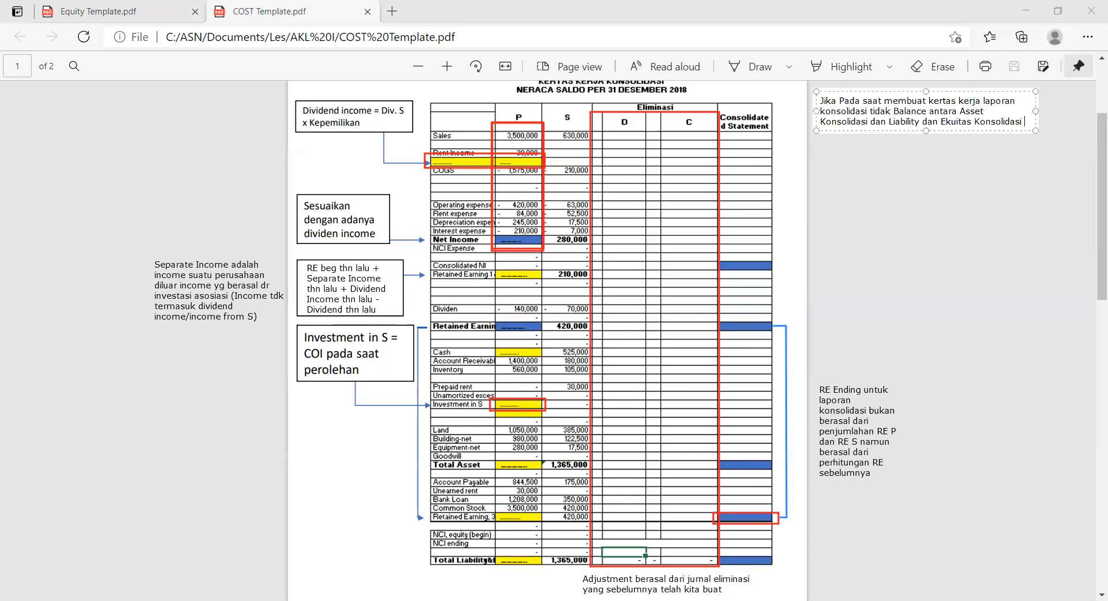
Continue the note with "maka ada beberapa hal yang perlu diperiksa antara lain:" and item "1. RE Ending berasal dari Perhitungan Income yang ada di atas"
{"action": "type", "text": "maka ada beberapa hal"}
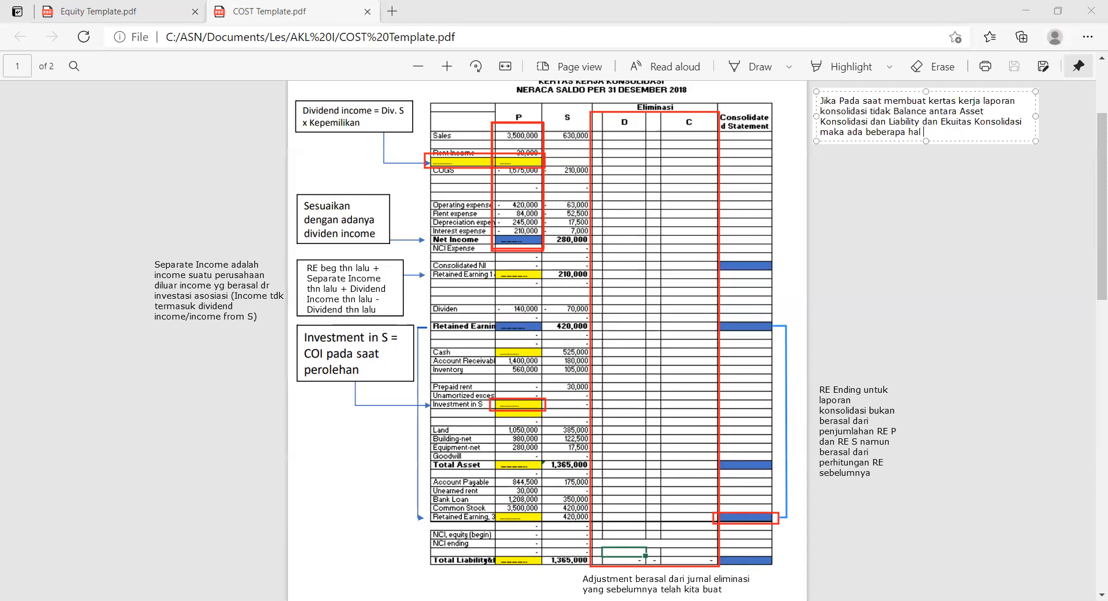
{"action": "type", "text": " yang perlu diperiksa antara lain:"}
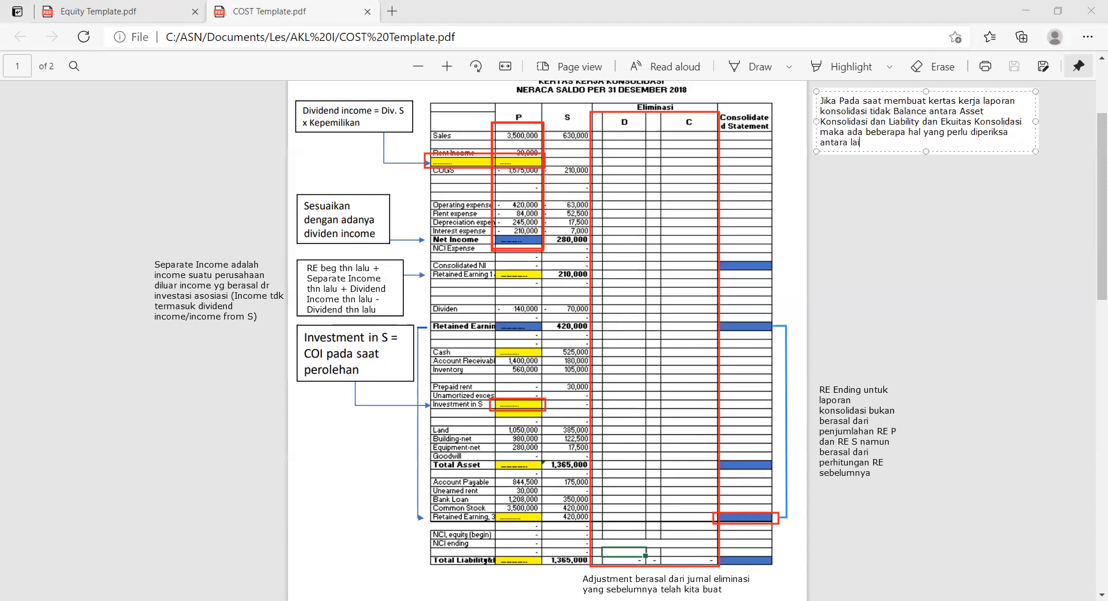
{"action": "key", "text": "Return"}
{"action": "key", "text": "Return"}
{"action": "type", "text": "1. "}
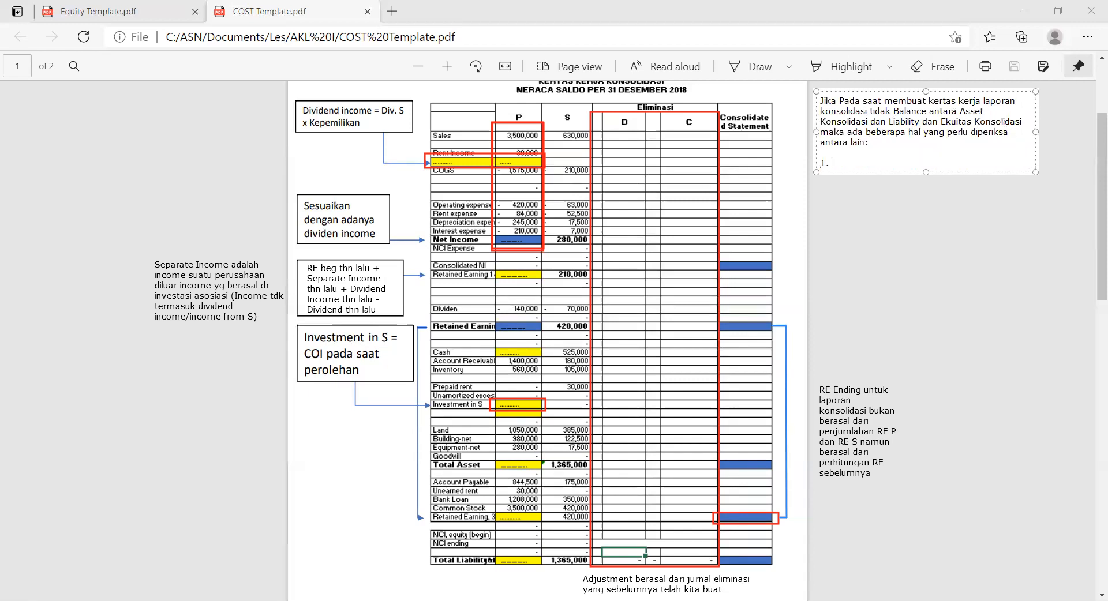
{"action": "type", "text": "RE Ending berasal dari Perhitungan Income "}
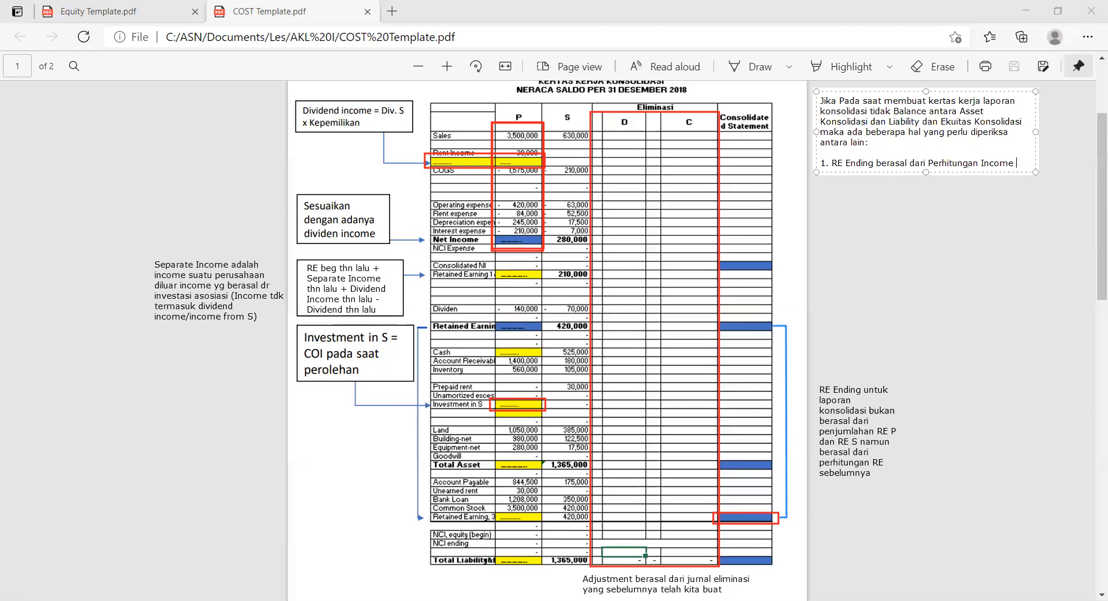
{"action": "type", "text": "yang ada di atas"}
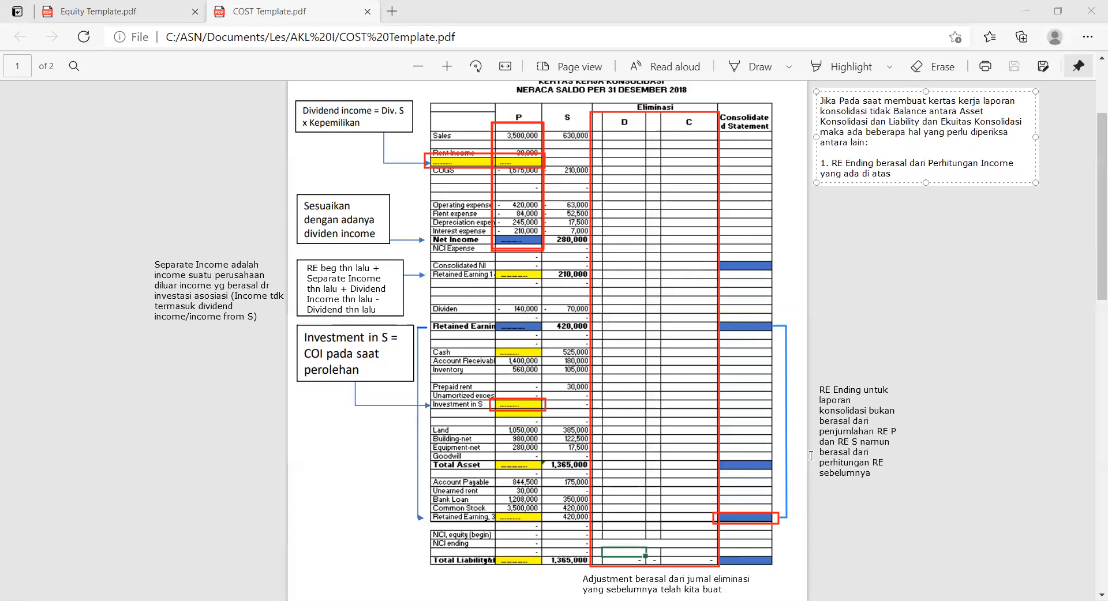
Add checklist item "2. Cek penjumlahan P, S dan Adjustment ke Laporan Konsolidasi" to the note beside the table heading
{"action": "key", "text": "Return"}
{"action": "key", "text": "Return"}
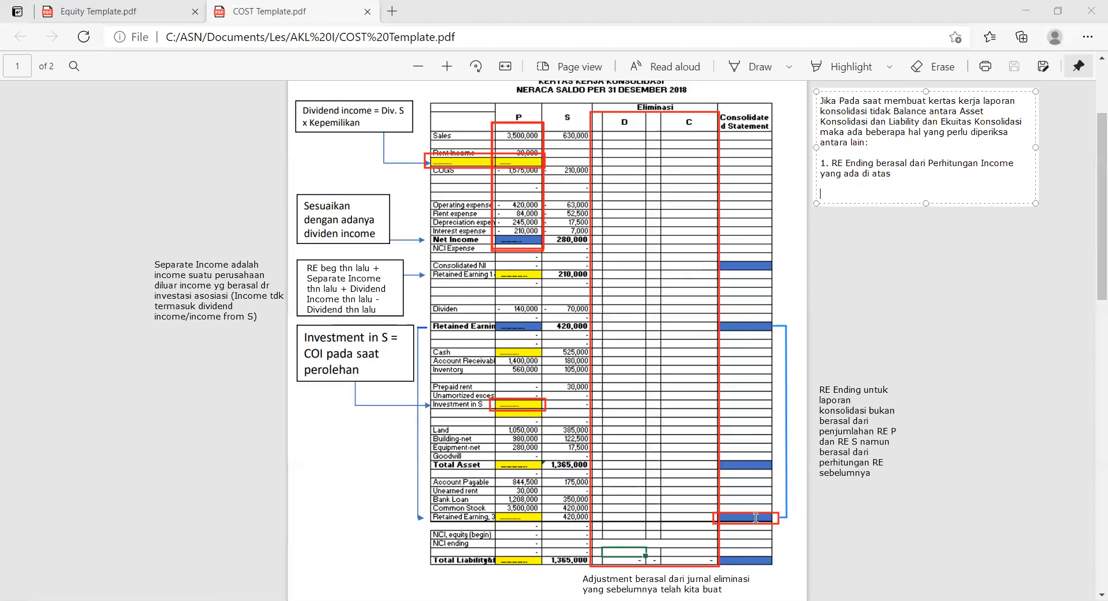
{"action": "type", "text": "2. Cek penjumlahan P, S dan Adjustment ke Lapi"}
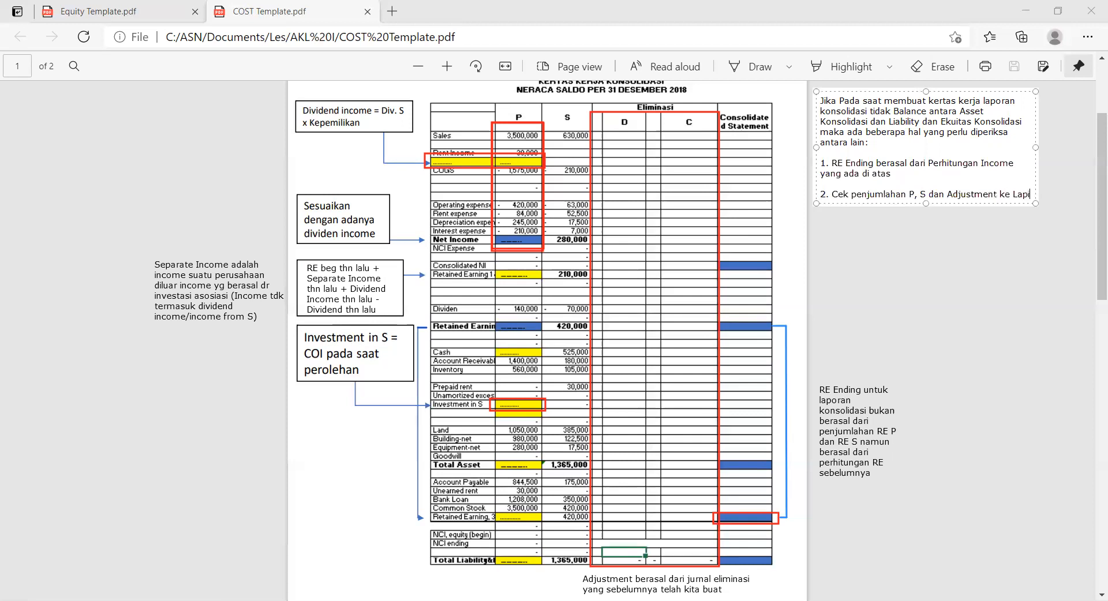
{"action": "key", "text": "BackSpace"}
{"action": "type", "text": "oran Konsolidasi"}
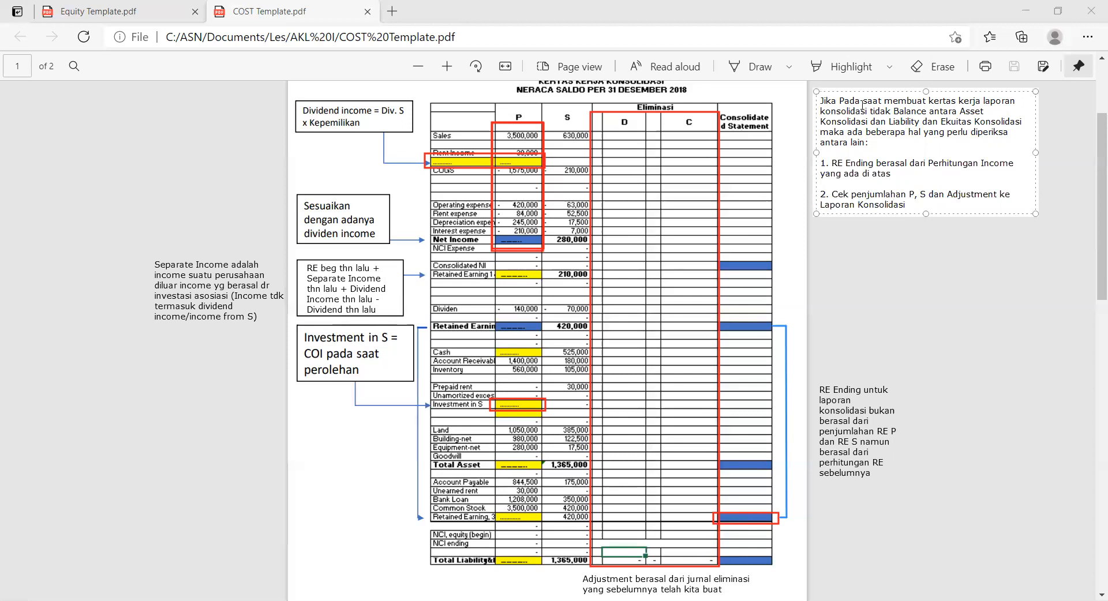
{"action": "left_click", "coordinate": [612, 137]}
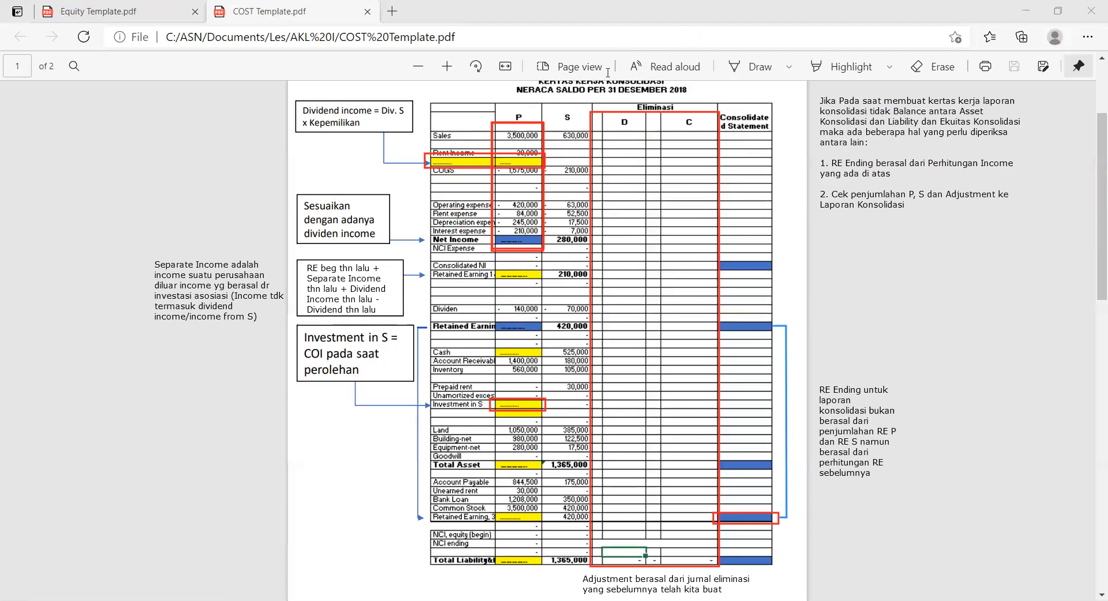
Add checklist item "3. Cek apakah Debit dan Kredit Adjustment sudah balance" below item 2 in the margin note
{"action": "left_click", "coordinate": [938, 203]}
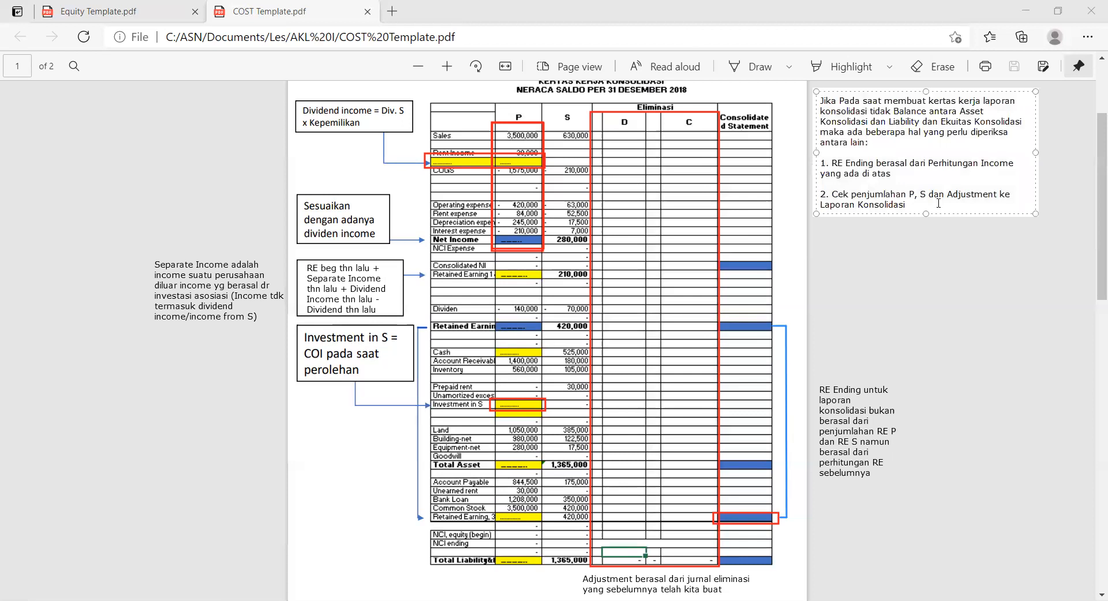
{"action": "key", "text": "Return"}
{"action": "type", "text": "3. Cek apakah Debit"}
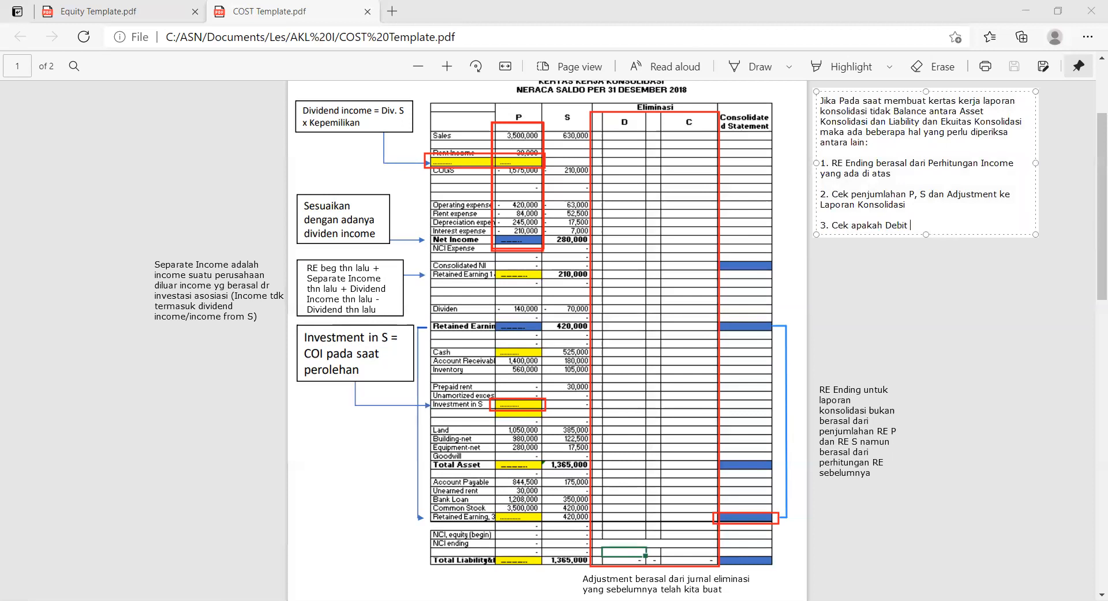
{"action": "type", "text": " dan Kredit Adjustment sudah balance"}
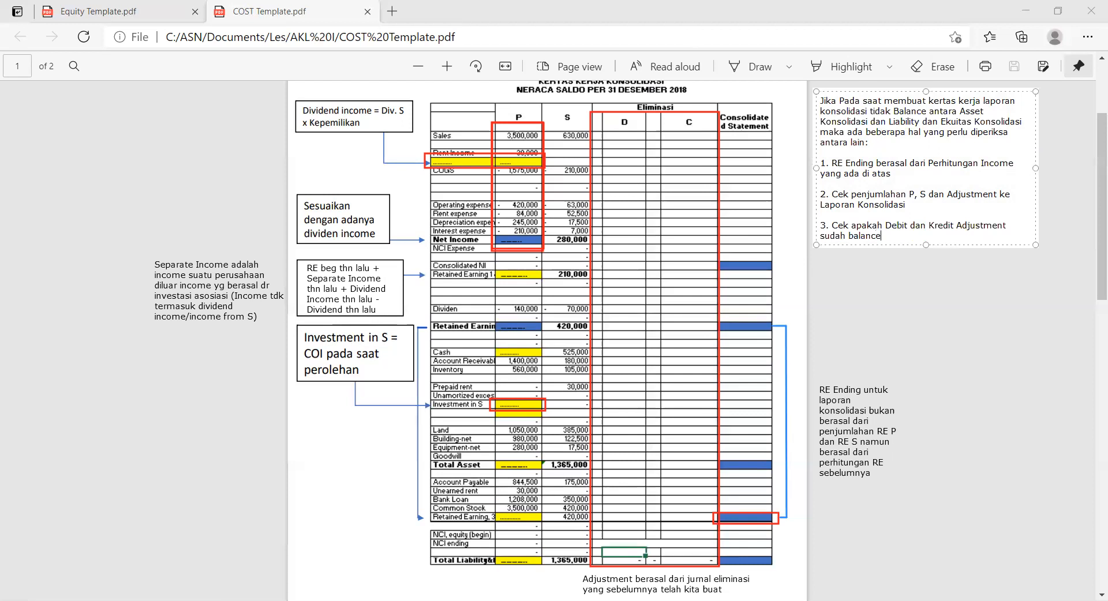
{"action": "left_click", "coordinate": [831, 306]}
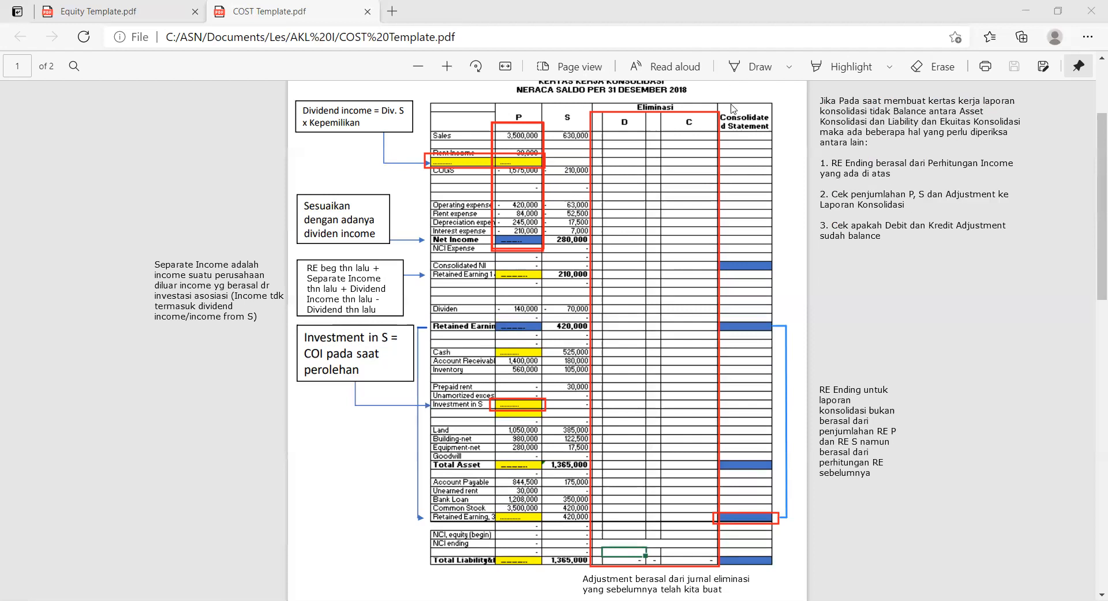
Add checklist item "4. Cek Asset dan LiablitiyEquity P dan S" at the end of the margin note and leave the note
{"action": "left_click", "coordinate": [857, 182]}
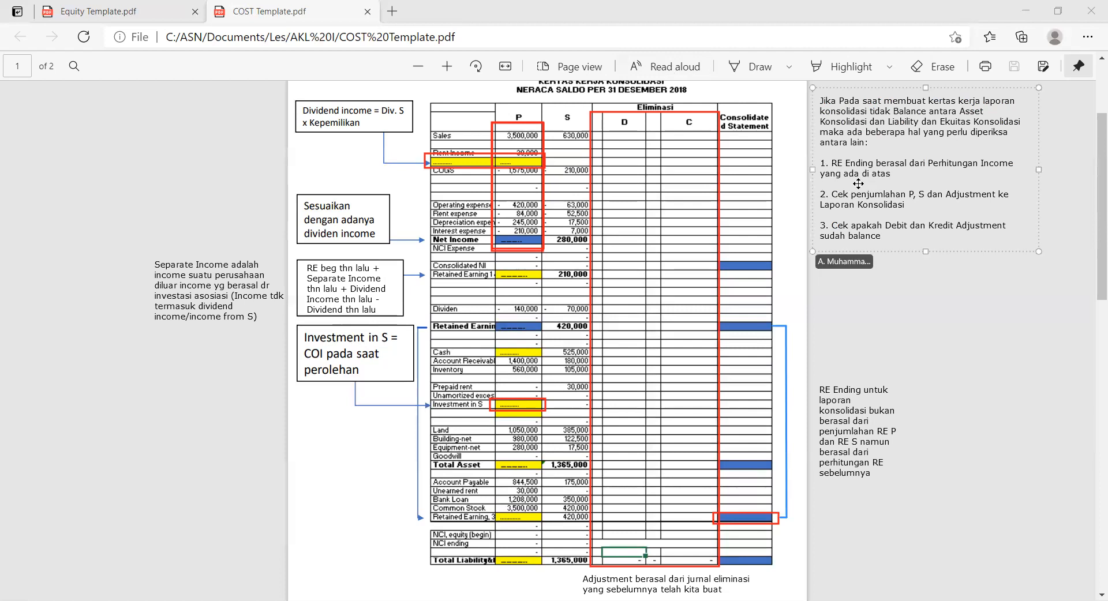
{"action": "left_click", "coordinate": [900, 241]}
{"action": "key", "text": "Return"}
{"action": "key", "text": "Return"}
{"action": "type", "text": "4. "}
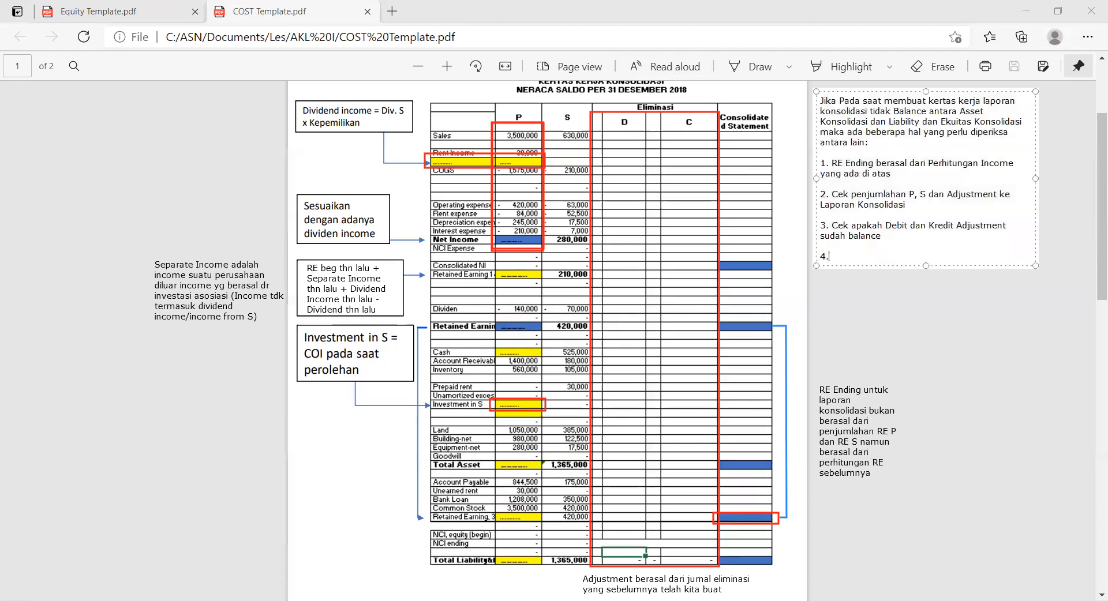
{"action": "type", "text": "Cek Asset dan LiablitiyEquity"}
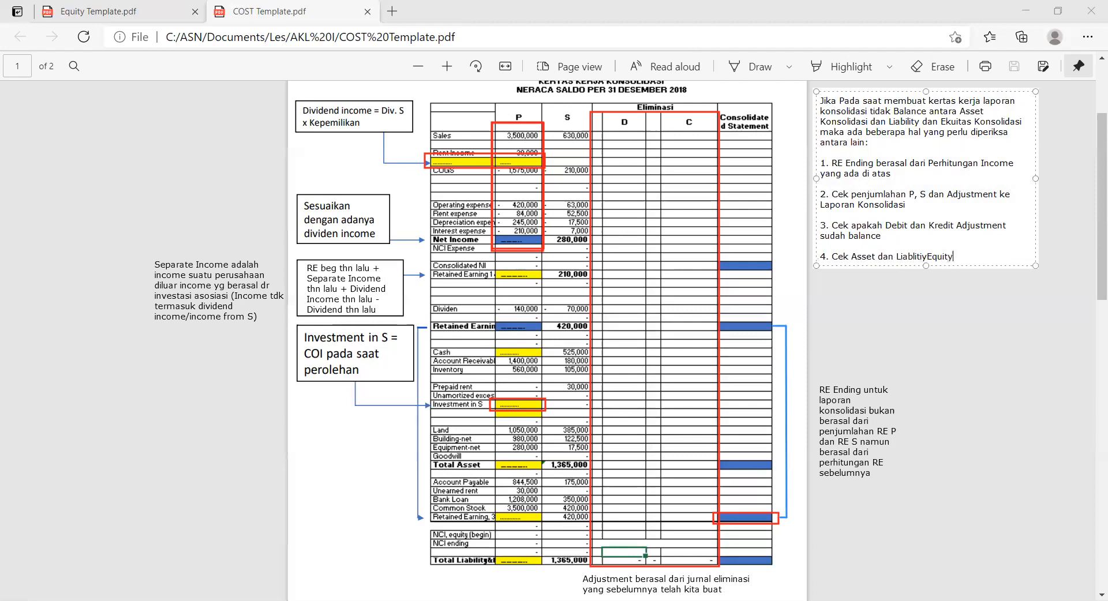
{"action": "type", "text": " P dan"}
{"action": "left_click", "coordinate": [858, 281]}
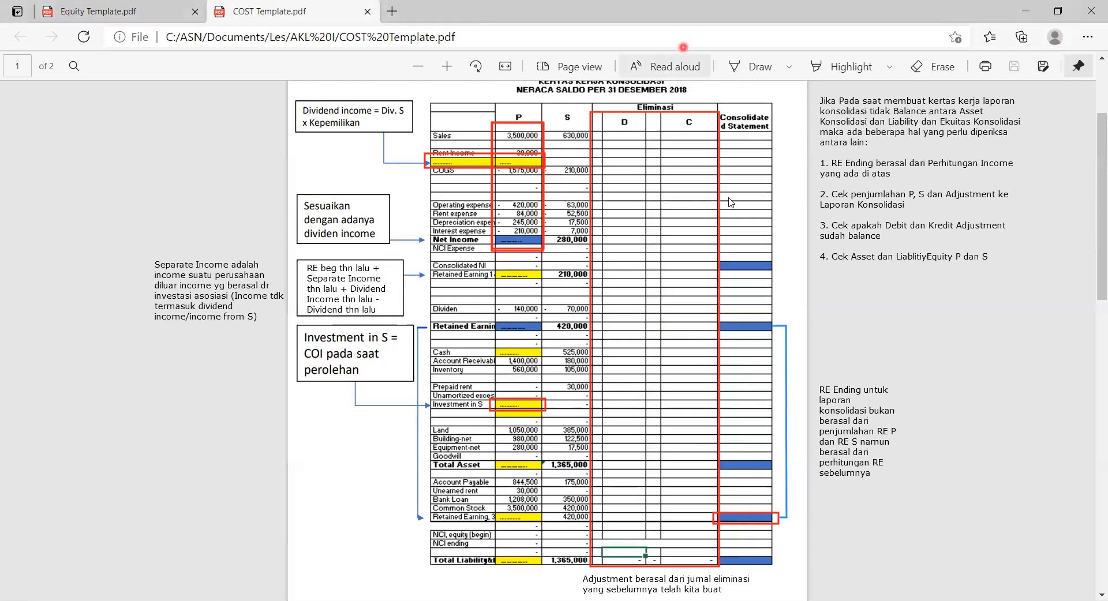
{"action": "left_click", "coordinate": [683, 42]}
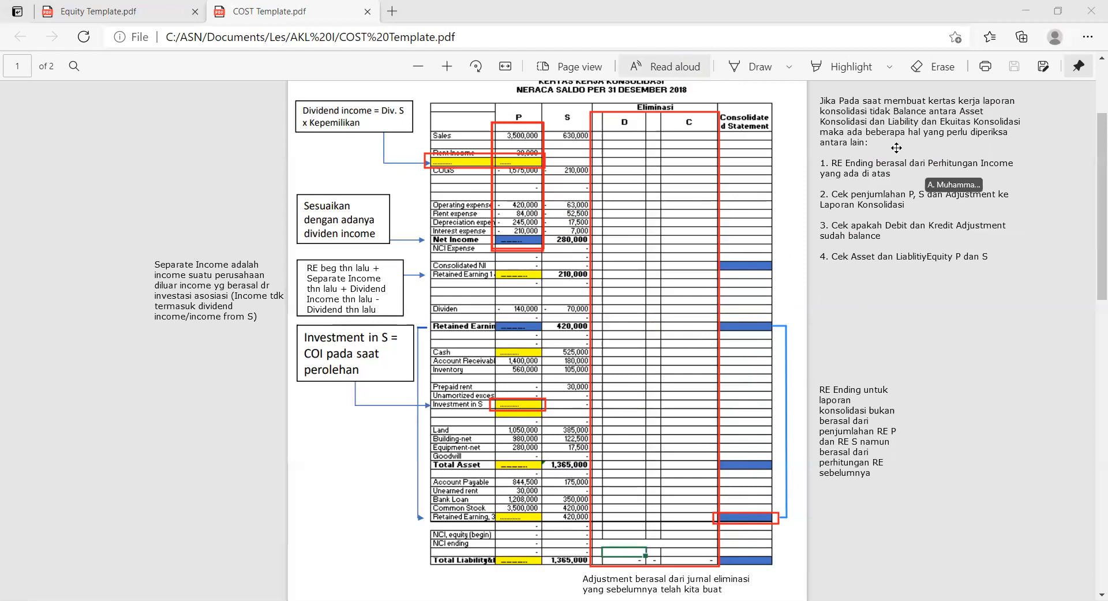
{"action": "left_click", "coordinate": [854, 124]}
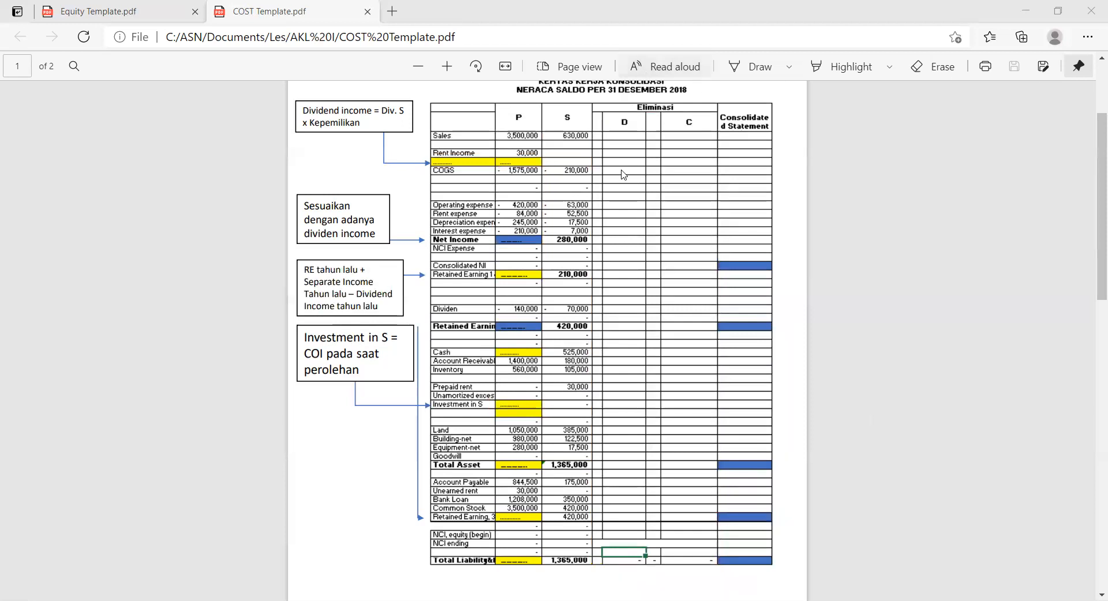
Review elimination journal entries a to l on page 2 together with the explanatory notes and formulas beside them
{"action": "scroll", "coordinate": [619, 272], "scroll_direction": "down", "scroll_amount": 4}
{"action": "scroll", "coordinate": [619, 272], "scroll_direction": "down", "scroll_amount": 10}
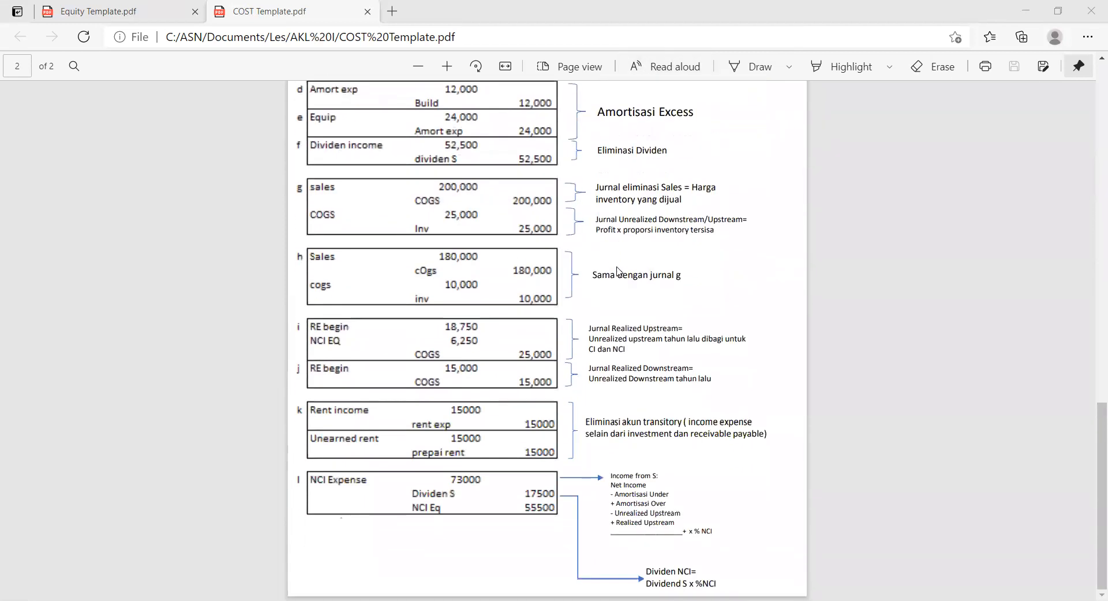
{"action": "scroll", "coordinate": [617, 271], "scroll_direction": "up", "scroll_amount": 1}
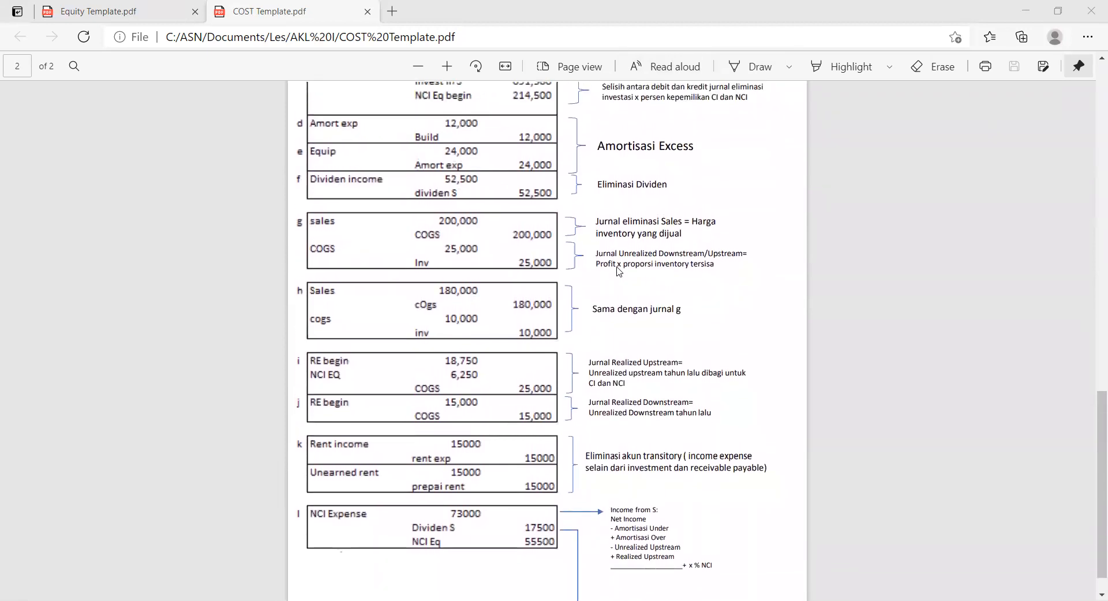
{"action": "scroll", "coordinate": [618, 270], "scroll_direction": "up", "scroll_amount": 3}
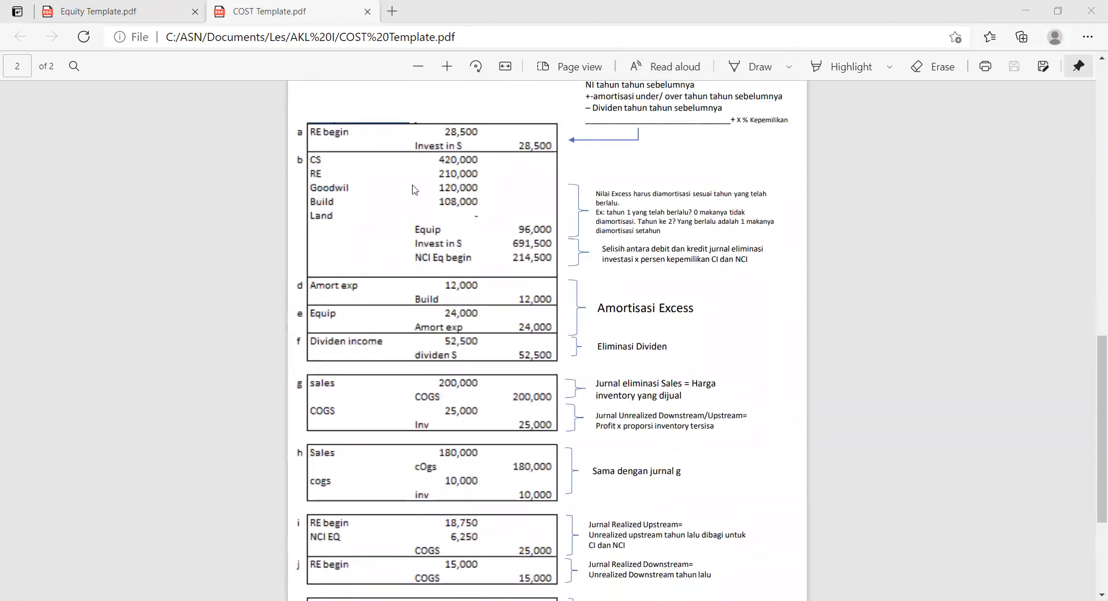
{"action": "scroll", "coordinate": [528, 186], "scroll_direction": "up", "scroll_amount": 2}
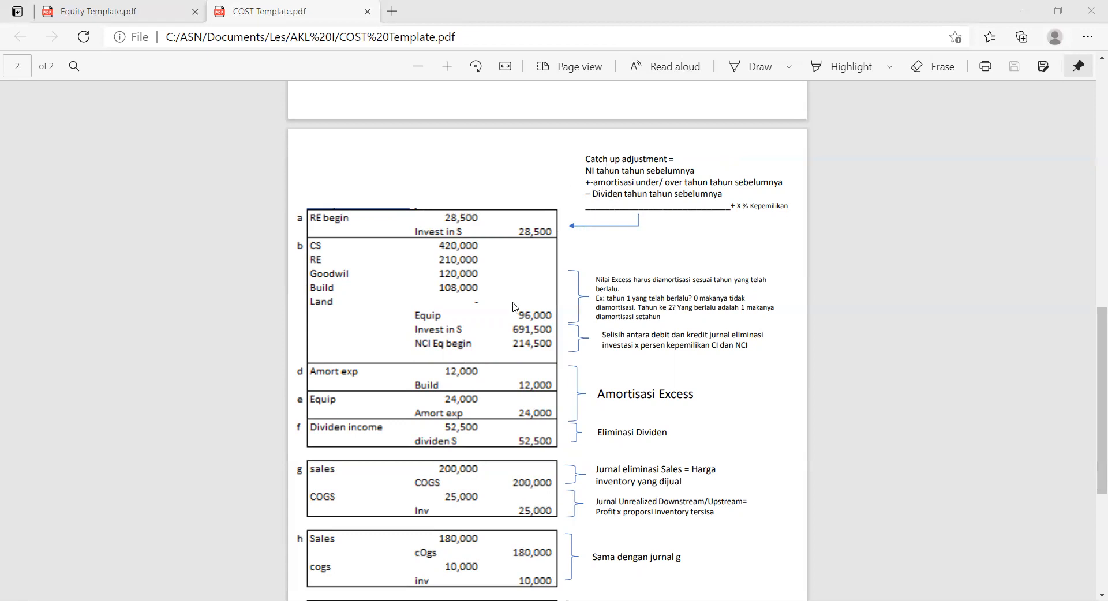
{"action": "scroll", "coordinate": [500, 315], "scroll_direction": "down", "scroll_amount": 2}
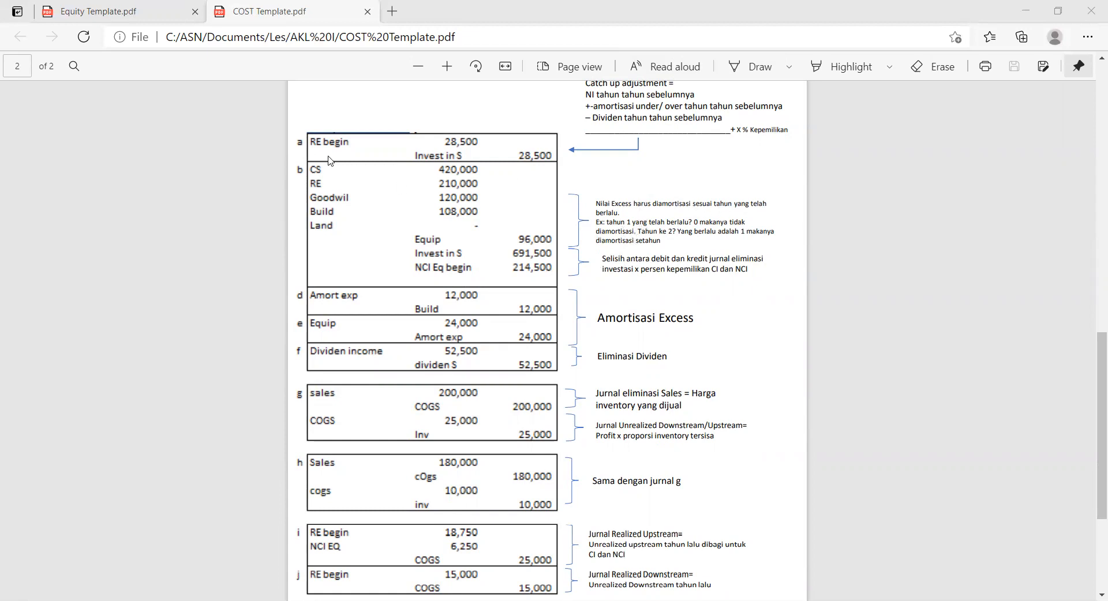
{"action": "scroll", "coordinate": [475, 317], "scroll_direction": "down", "scroll_amount": 3}
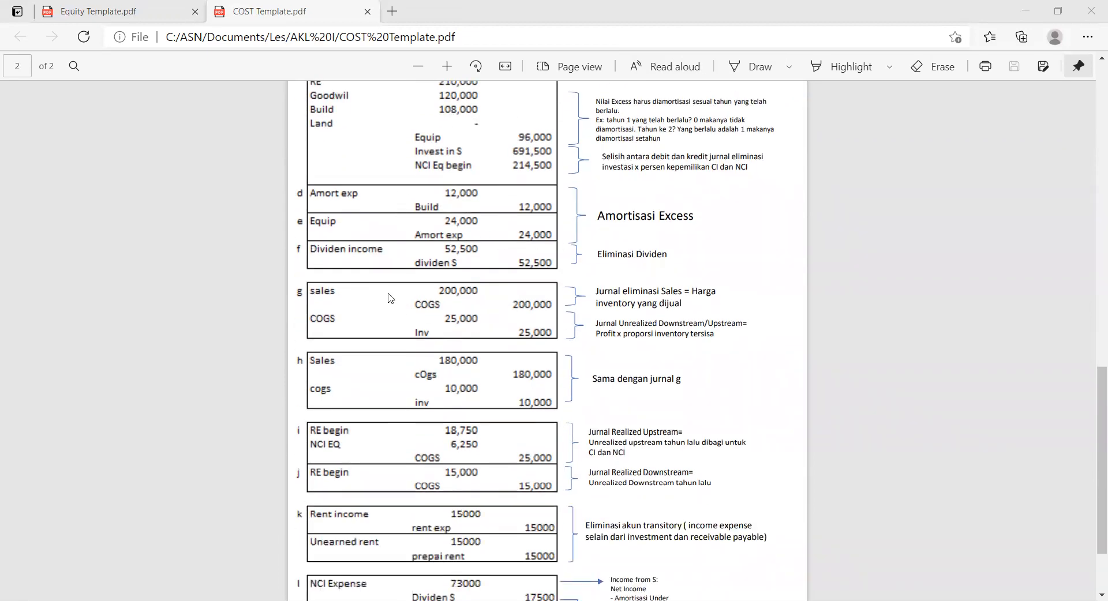
{"action": "scroll", "coordinate": [389, 297], "scroll_direction": "down", "scroll_amount": 1}
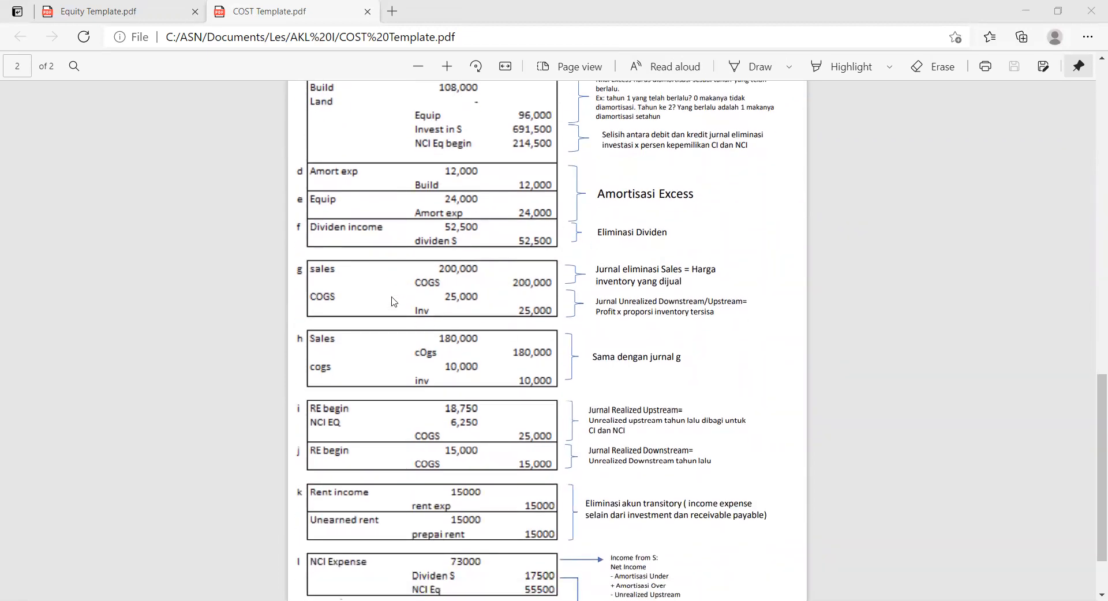
{"action": "scroll", "coordinate": [393, 302], "scroll_direction": "down", "scroll_amount": 3}
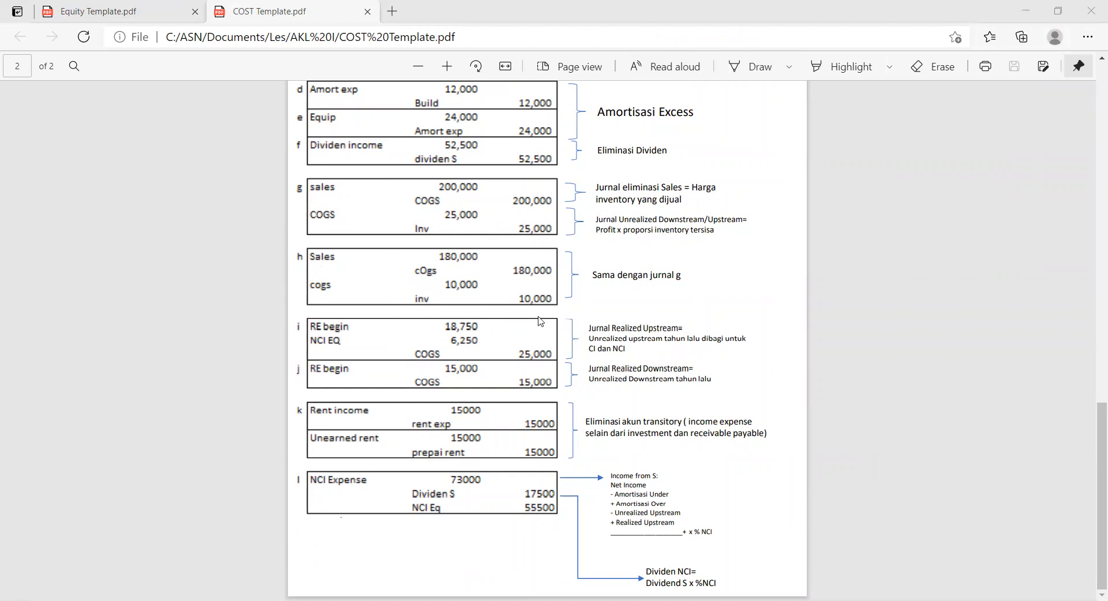
{"action": "scroll", "coordinate": [541, 322], "scroll_direction": "up", "scroll_amount": 2}
{"action": "scroll", "coordinate": [541, 322], "scroll_direction": "down", "scroll_amount": 1}
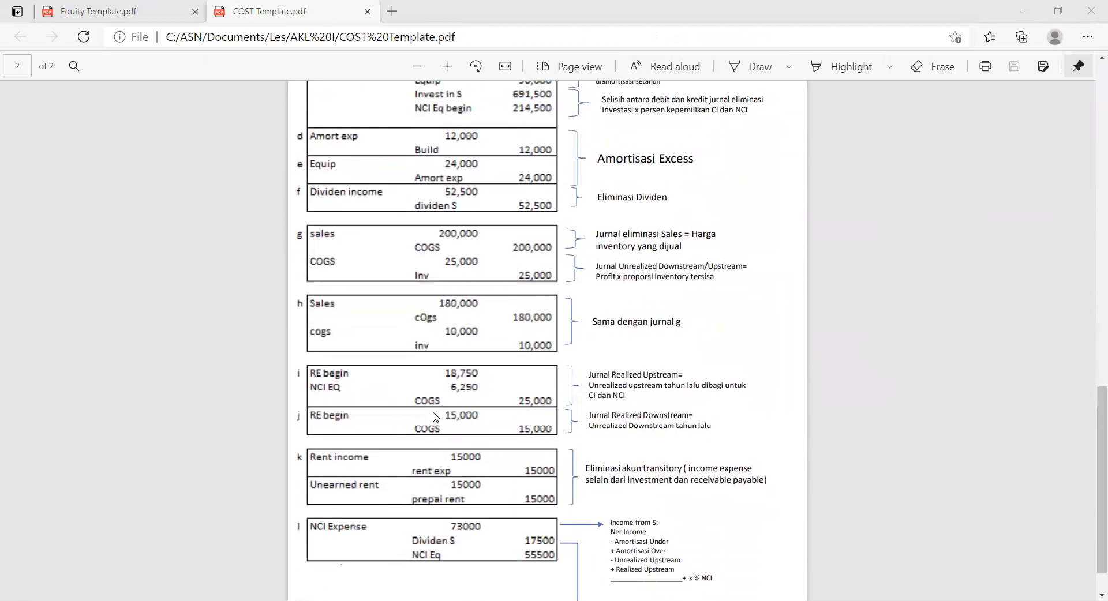
{"action": "scroll", "coordinate": [446, 390], "scroll_direction": "down", "scroll_amount": 1}
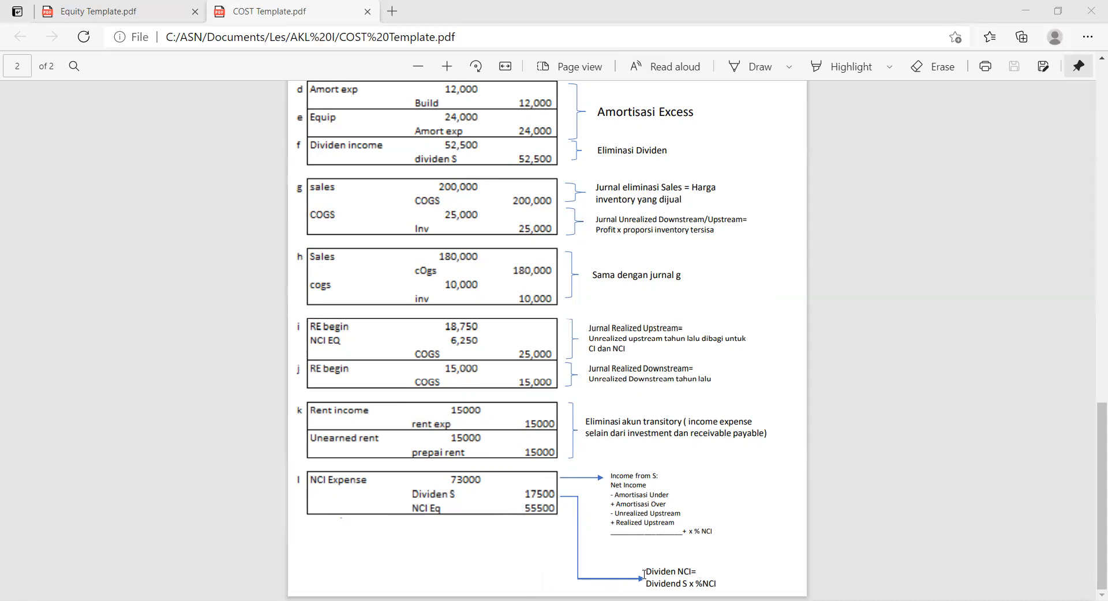
{"action": "scroll", "coordinate": [664, 572], "scroll_direction": "up", "scroll_amount": 5}
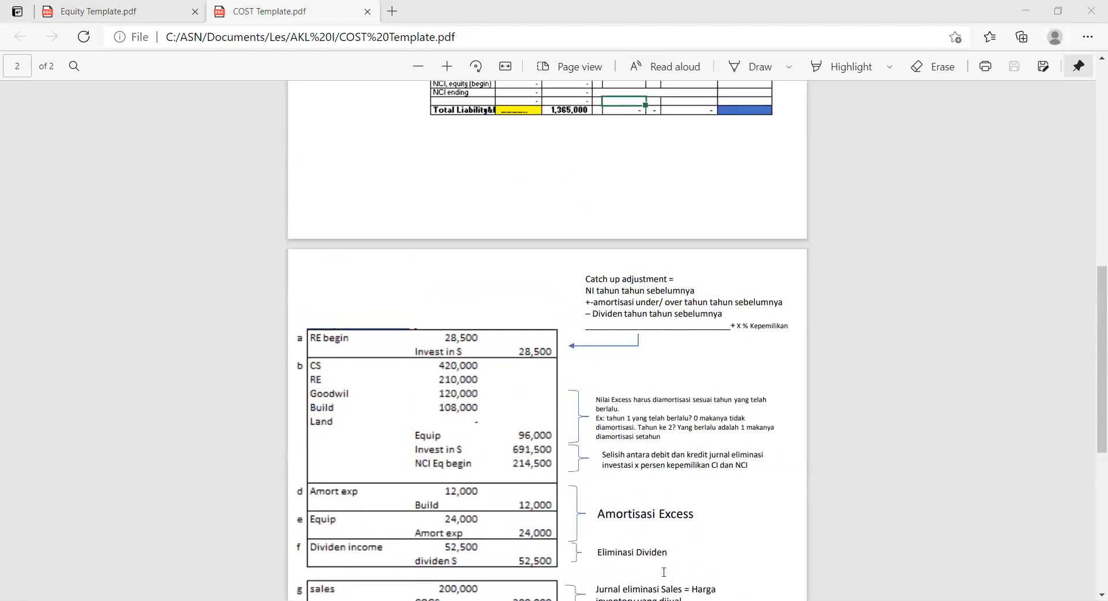
{"action": "scroll", "coordinate": [663, 571], "scroll_direction": "down", "scroll_amount": 5}
{"action": "scroll", "coordinate": [664, 572], "scroll_direction": "up", "scroll_amount": 4}
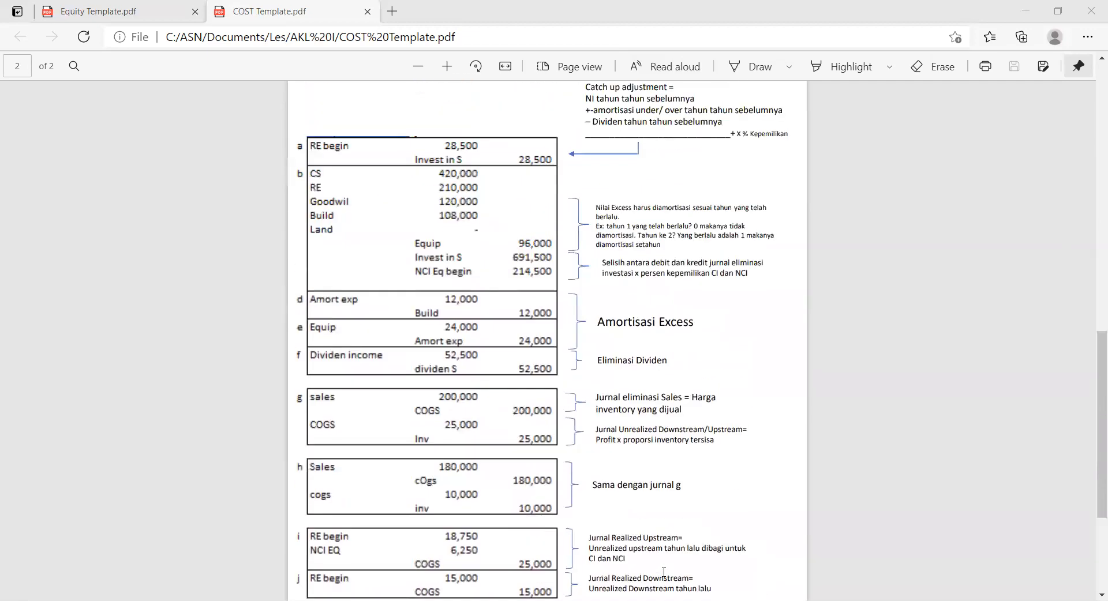
{"action": "scroll", "coordinate": [663, 571], "scroll_direction": "up", "scroll_amount": 7}
{"action": "scroll", "coordinate": [664, 572], "scroll_direction": "down", "scroll_amount": 12}
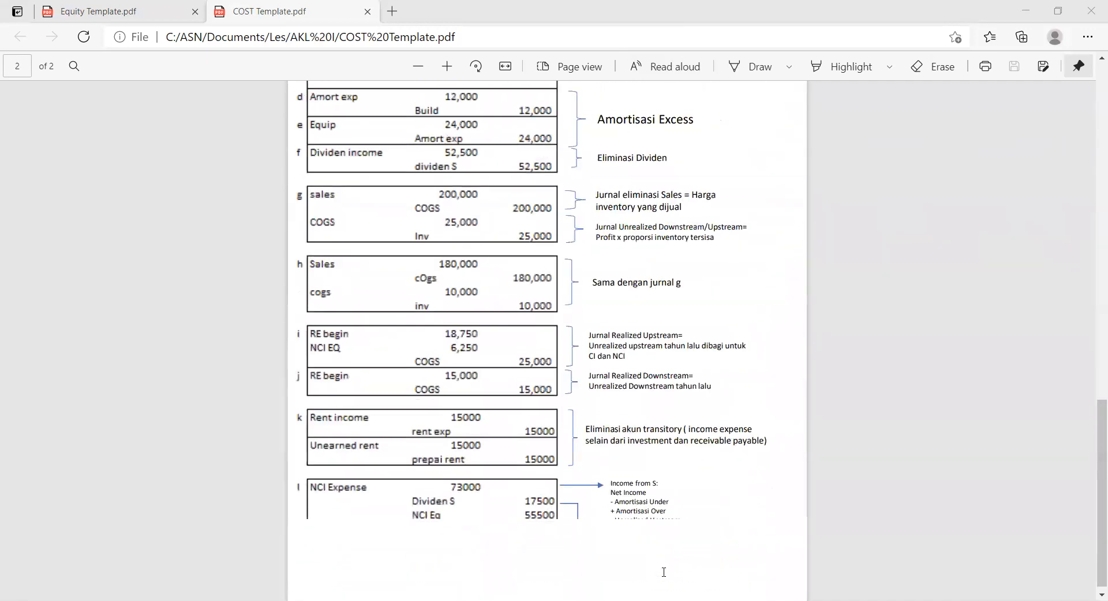
{"action": "scroll", "coordinate": [663, 572], "scroll_direction": "up", "scroll_amount": 3}
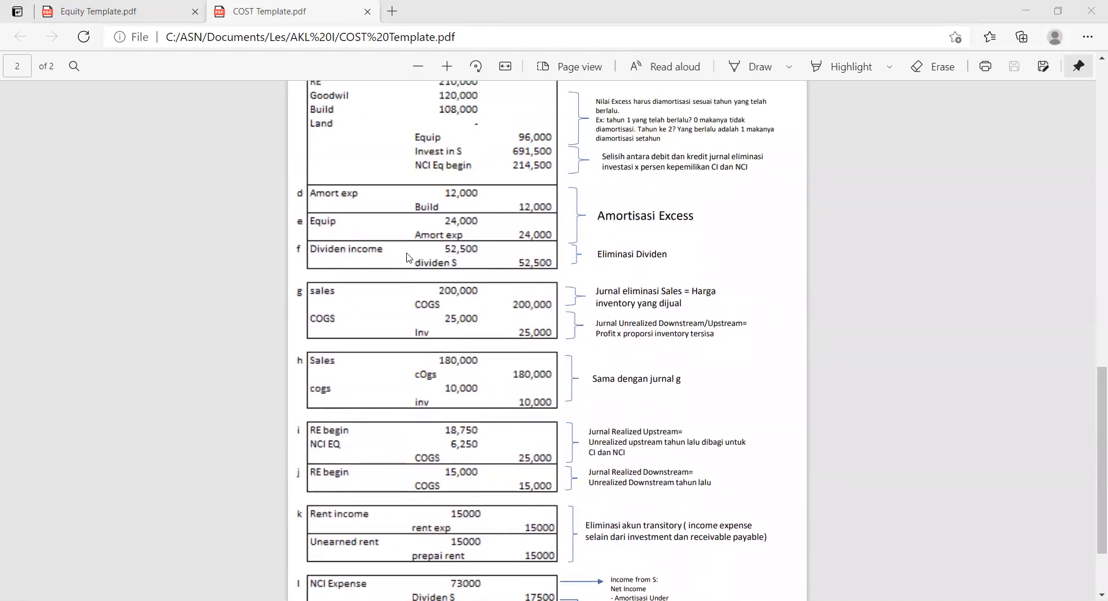
{"action": "scroll", "coordinate": [436, 253], "scroll_direction": "up", "scroll_amount": 15}
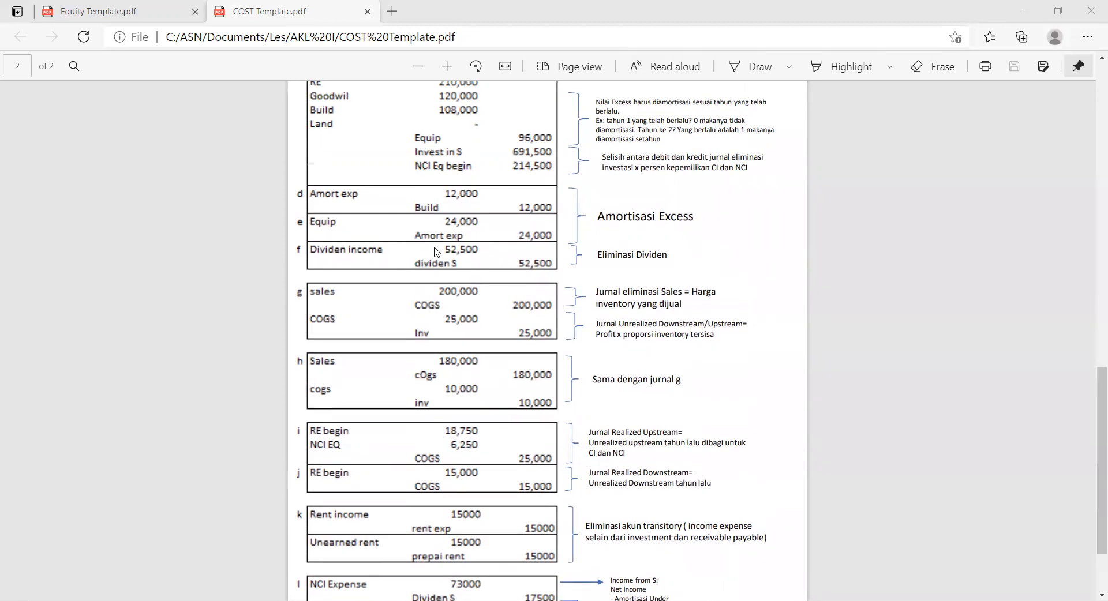
{"action": "scroll", "coordinate": [436, 252], "scroll_direction": "down", "scroll_amount": 3}
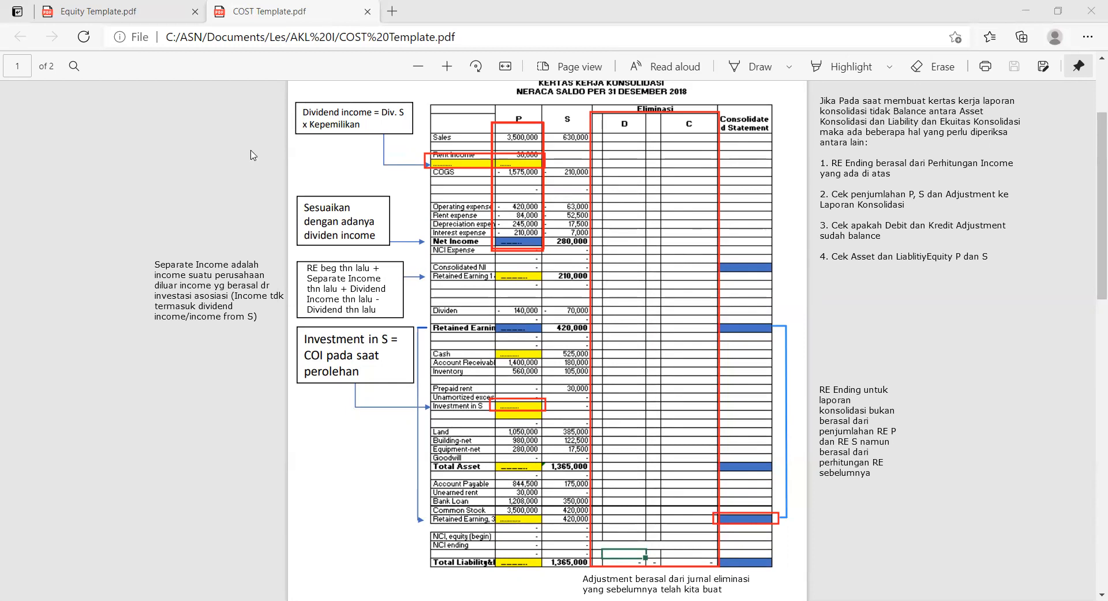
Compare the annotated worksheet in Equity Template.pdf with the one in COST Template.pdf
{"action": "left_click", "coordinate": [65, 9]}
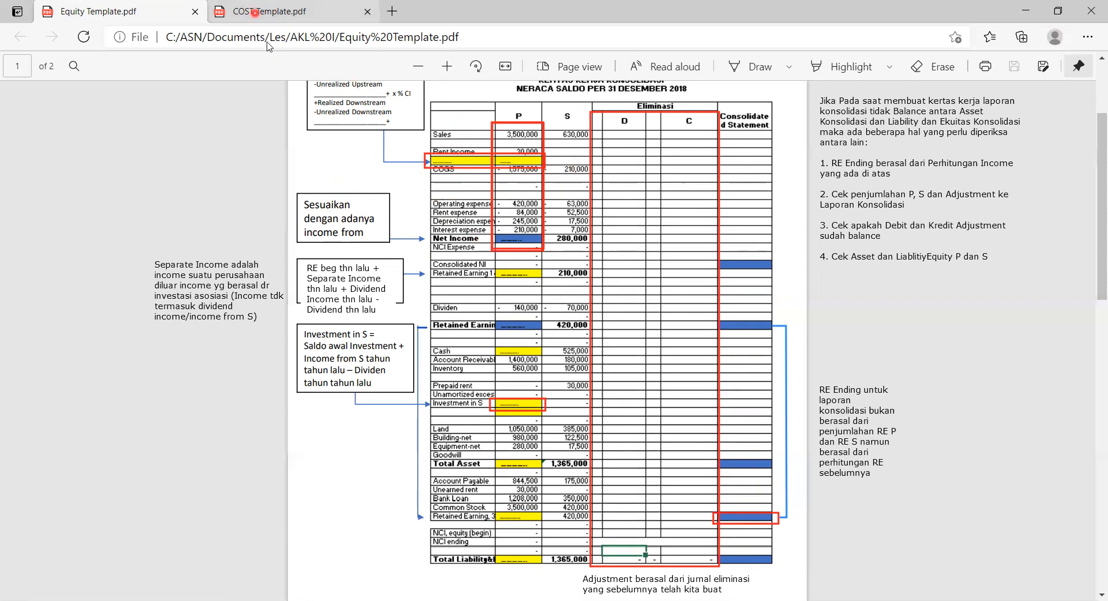
{"action": "left_click", "coordinate": [254, 12]}
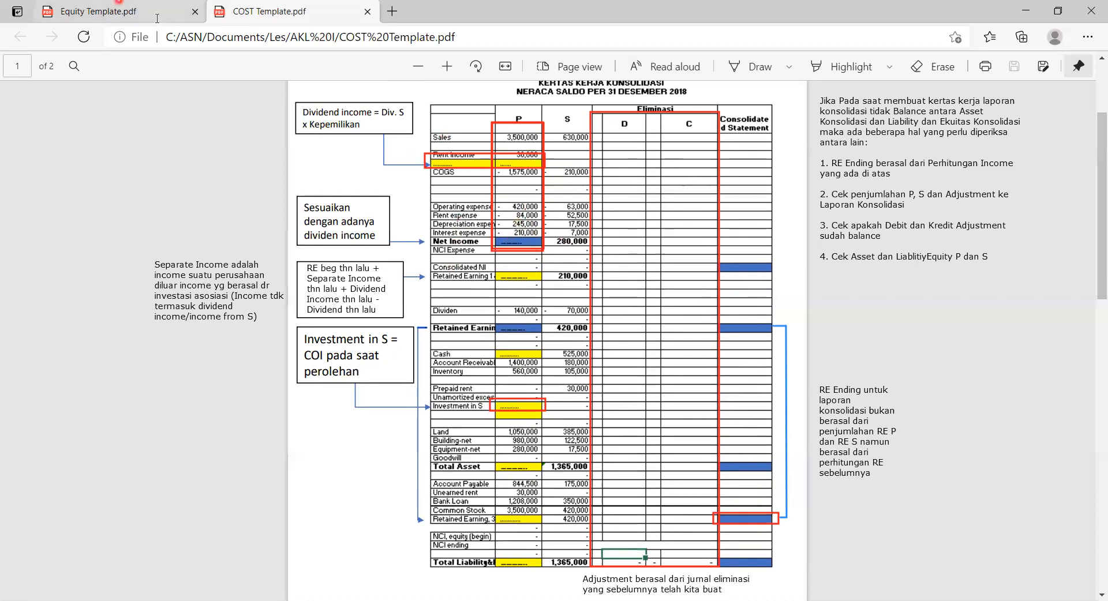
{"action": "left_click", "coordinate": [113, 7]}
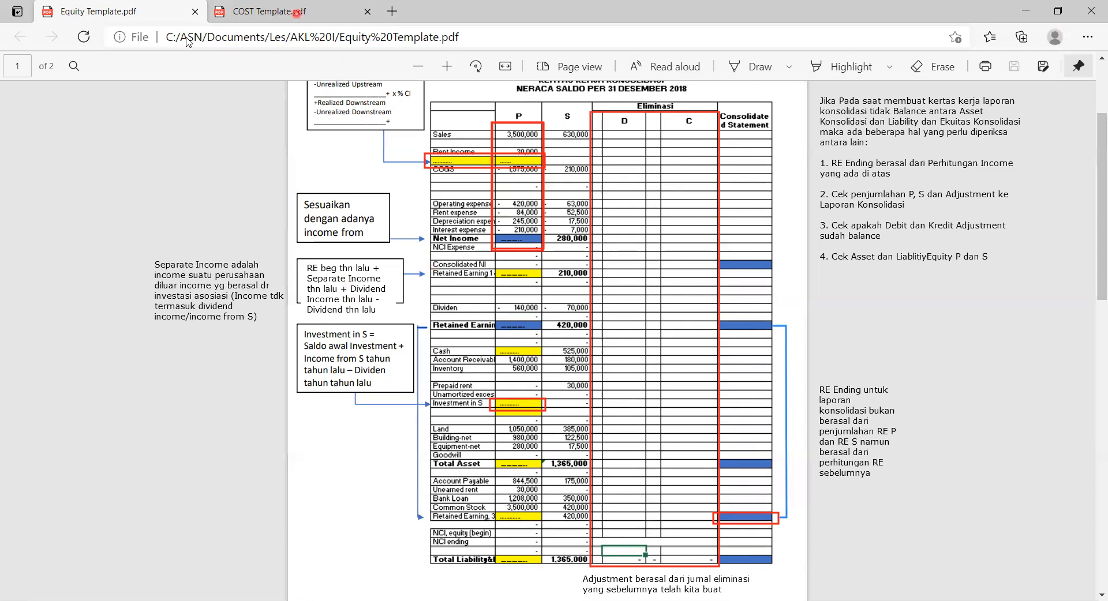
{"action": "left_click", "coordinate": [631, 51]}
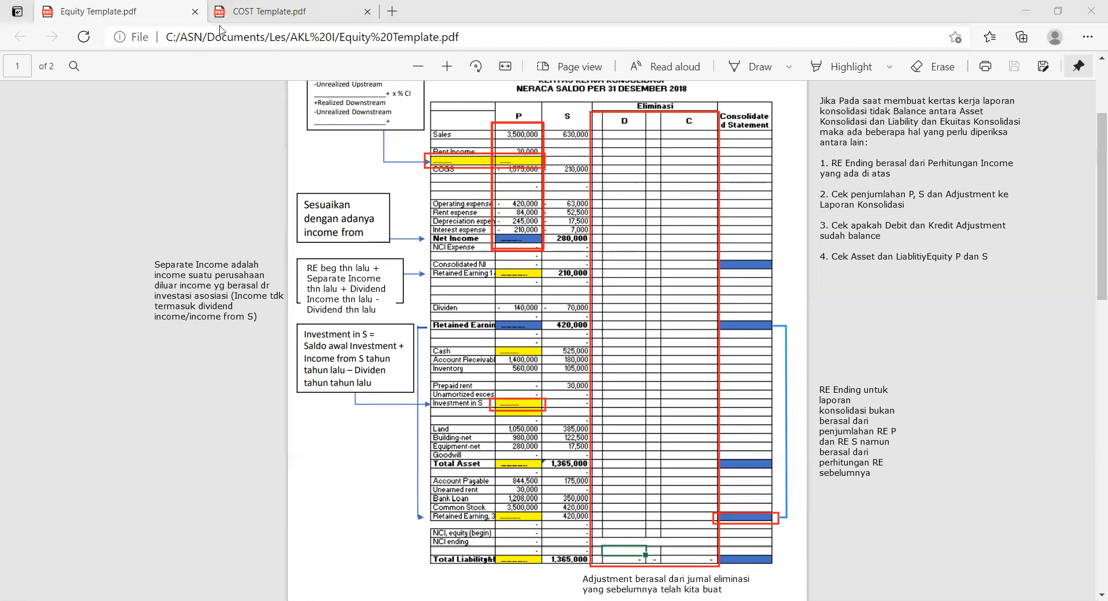
Replace "Dividend Income" with "Income from S" in the retained earnings formula note in Equity Template.pdf
{"action": "left_click", "coordinate": [369, 305]}
{"action": "left_click", "coordinate": [352, 287]}
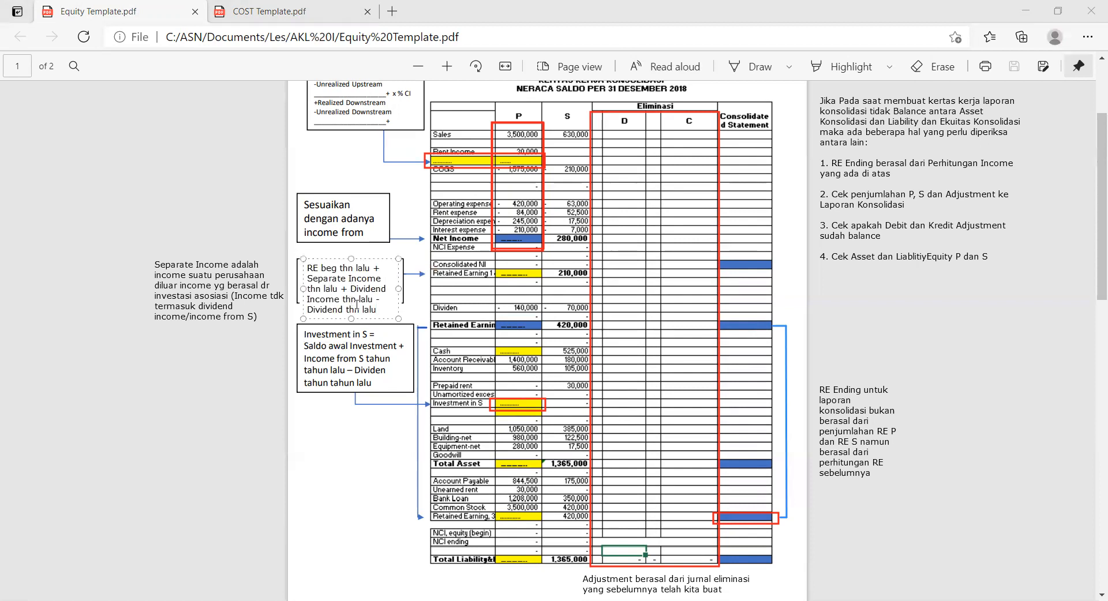
{"action": "left_click", "coordinate": [342, 299], "text": "shift"}
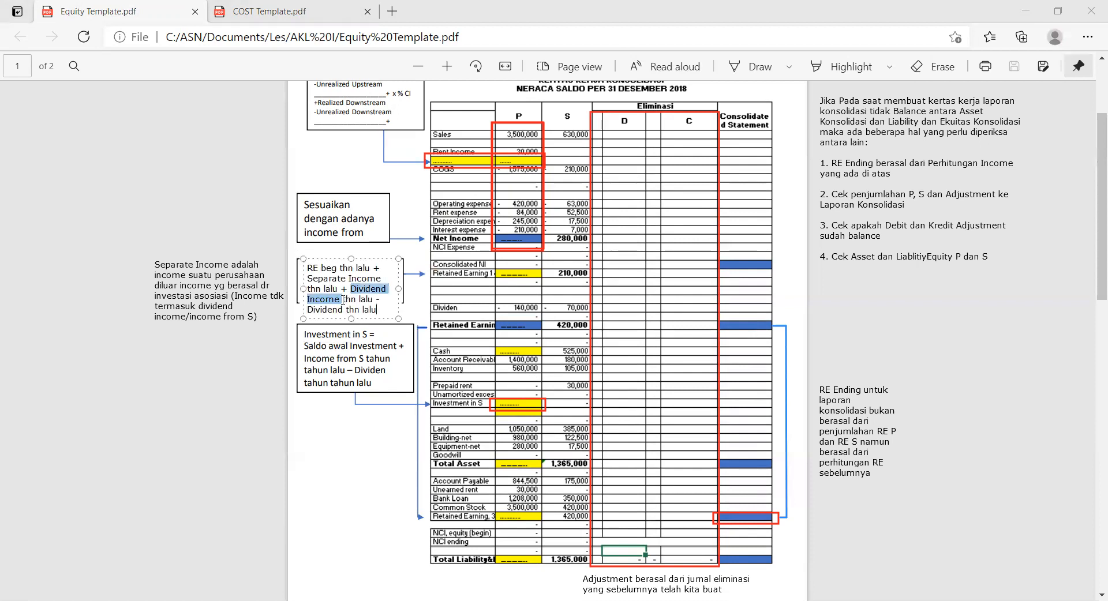
{"action": "type", "text": "Income from S"}
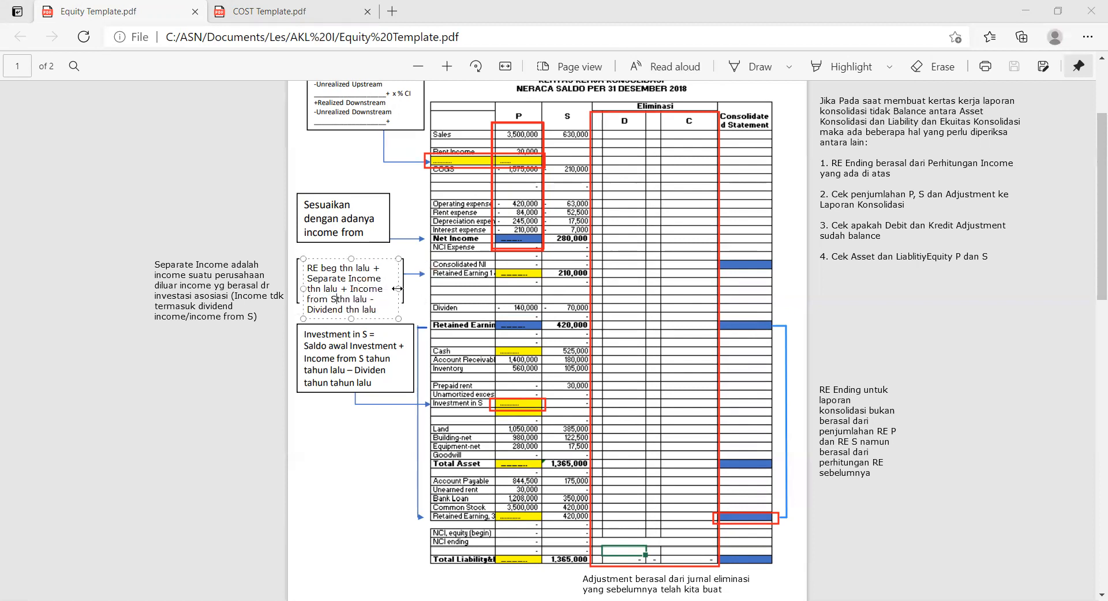
Widen the retained earnings formula note and shift it slightly to fit its text over the printed box
{"action": "left_click_drag", "start_coordinate": [411, 291], "coordinate": [414, 291]}
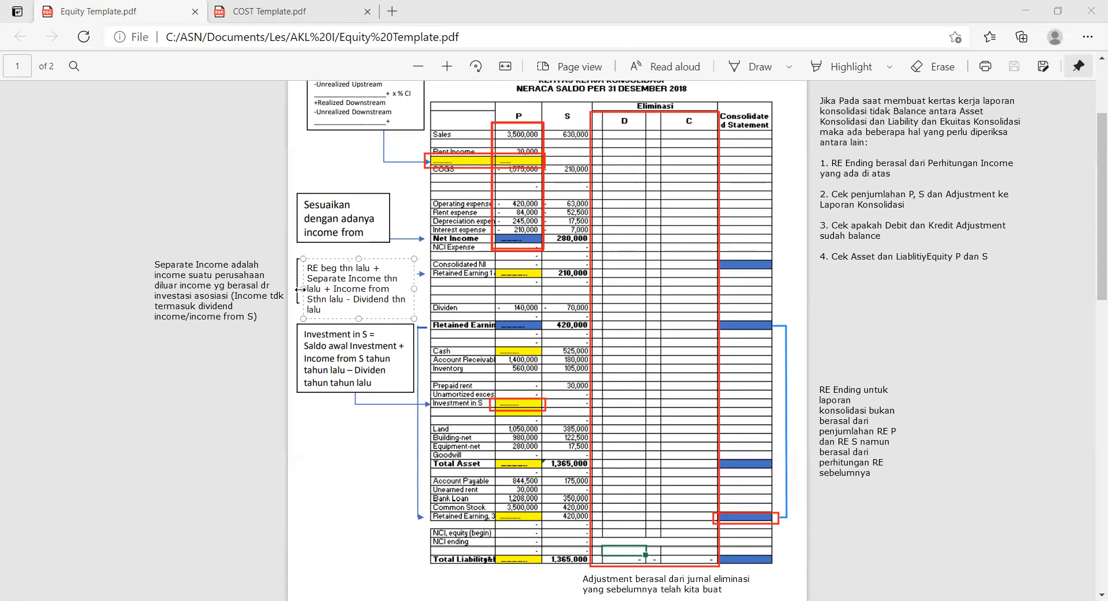
{"action": "left_click", "coordinate": [412, 333]}
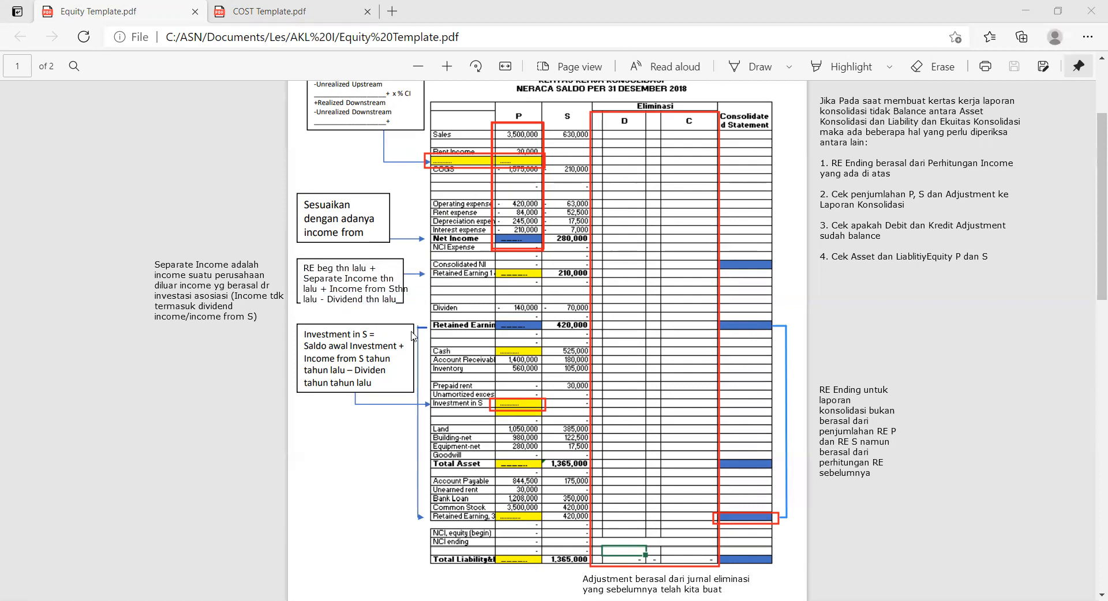
{"action": "left_click_drag", "start_coordinate": [372, 288], "coordinate": [370, 285]}
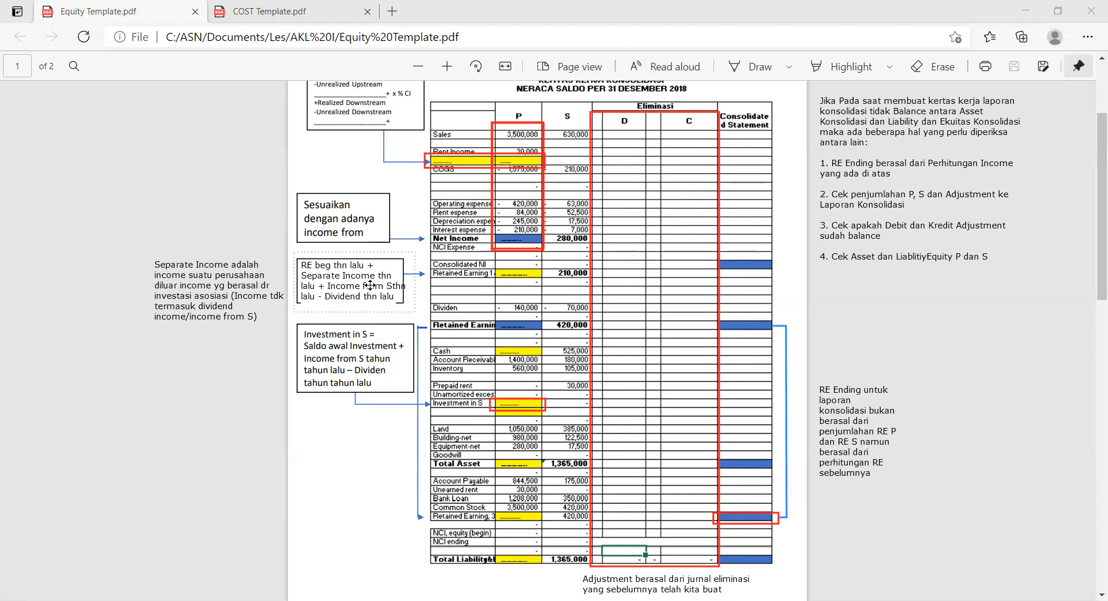
{"action": "left_click", "coordinate": [420, 346]}
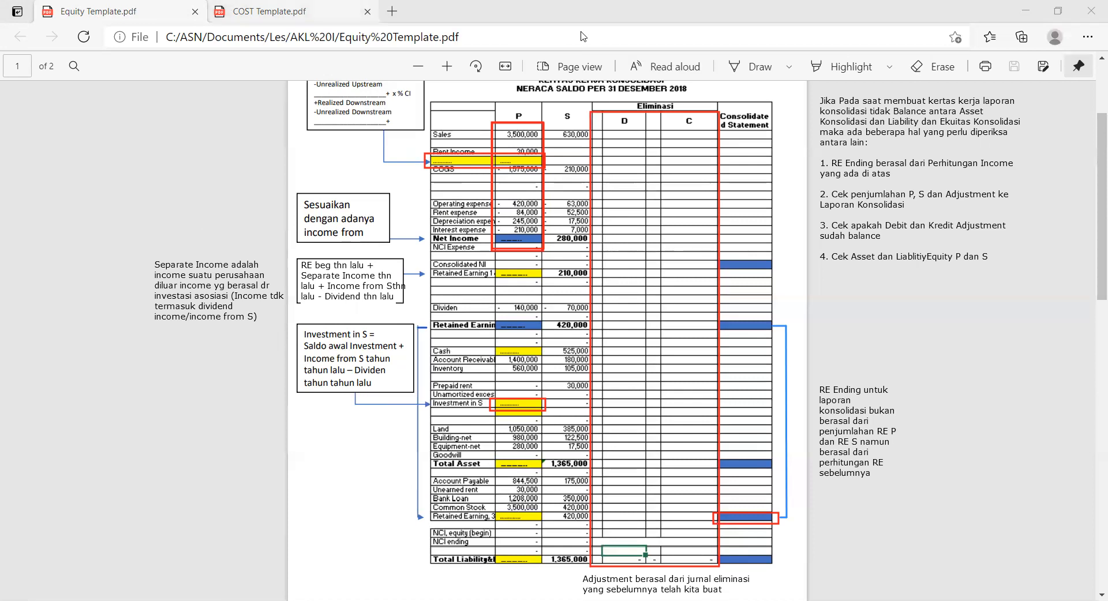
Replace the formula under "Investment in S =" with "Saldo awal thn investment in S + Income from S for P thn ini - Dividend S for P thn ini"
{"action": "key", "text": "ctrl+Tab"}
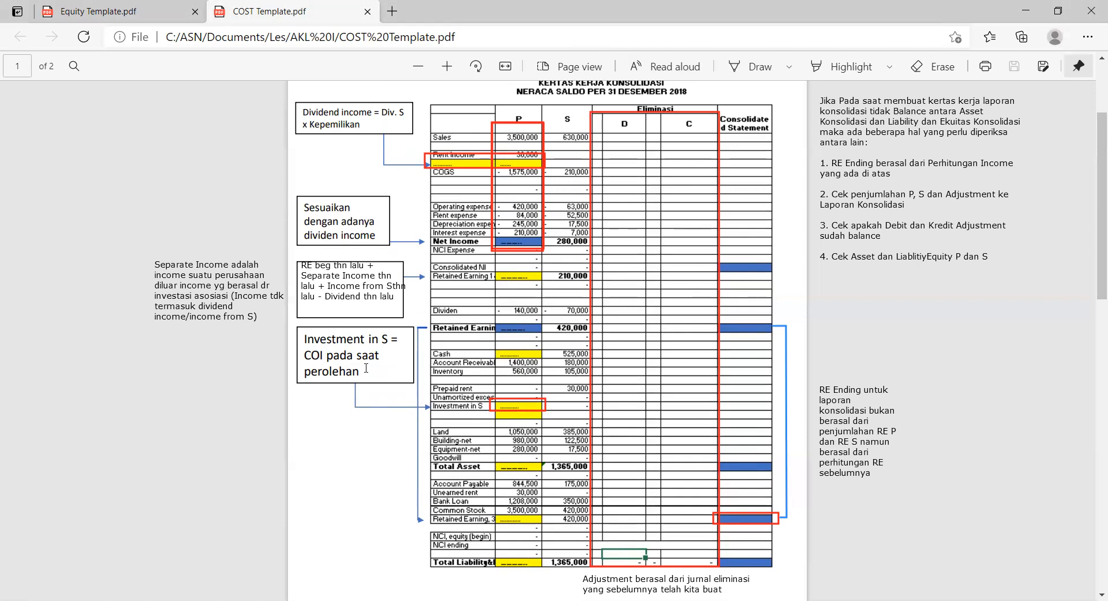
{"action": "left_click", "coordinate": [134, 11]}
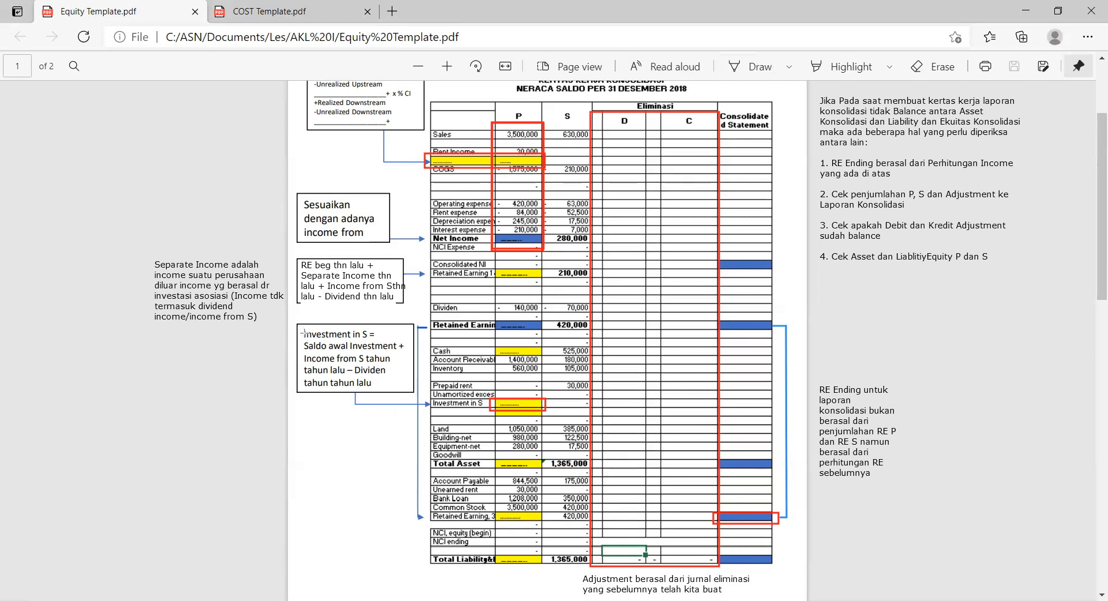
{"action": "left_click_drag", "start_coordinate": [301, 339], "coordinate": [411, 388]}
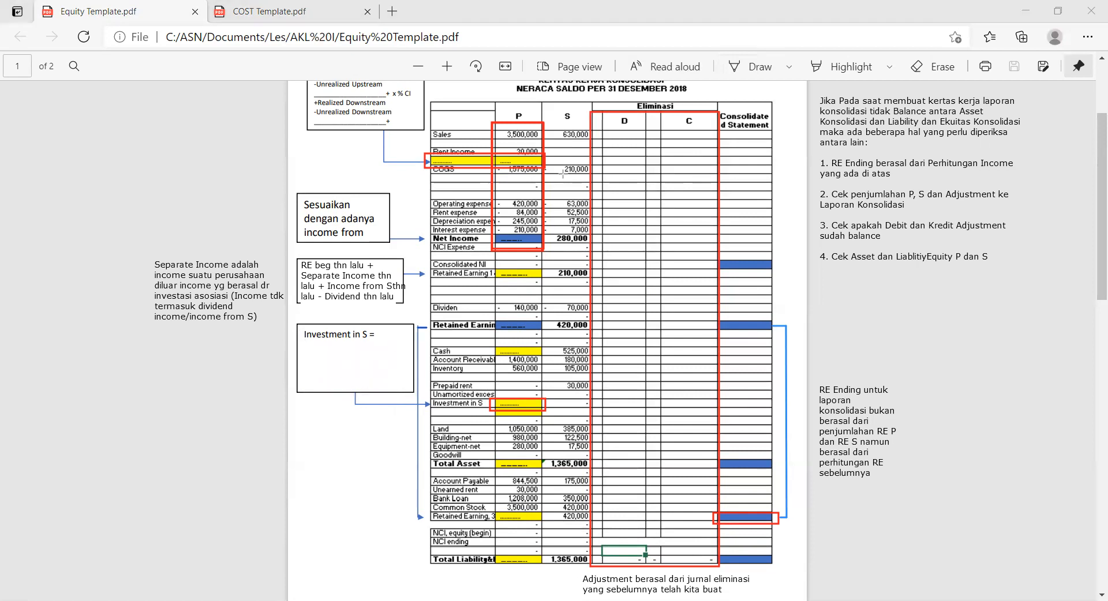
{"action": "left_click", "coordinate": [301, 346]}
{"action": "type", "text": "Saldo awal thn "}
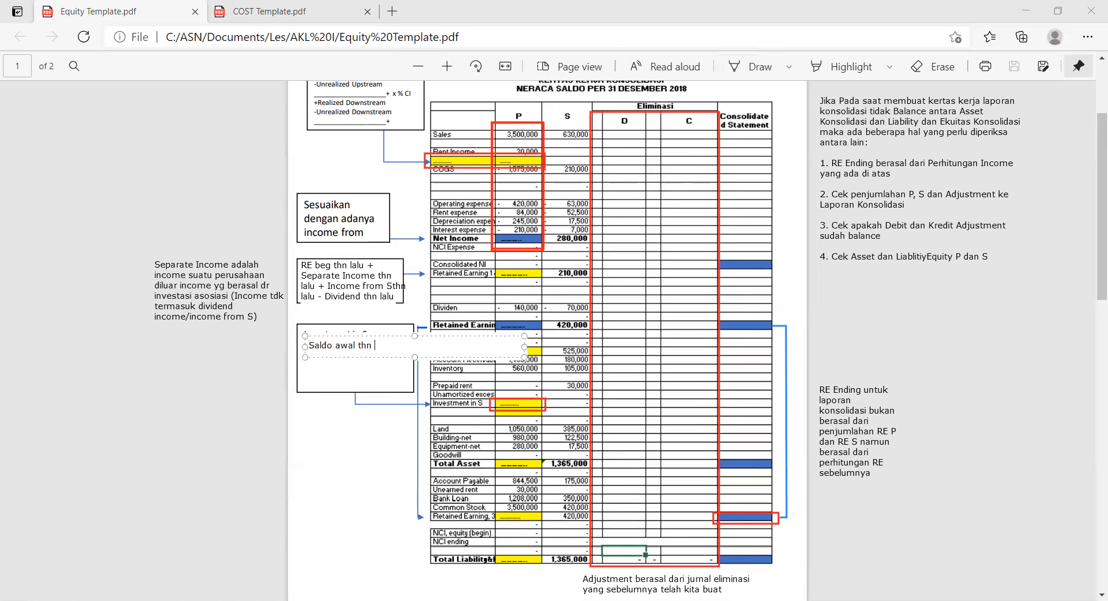
{"action": "type", "text": "investment in S + Income from S"}
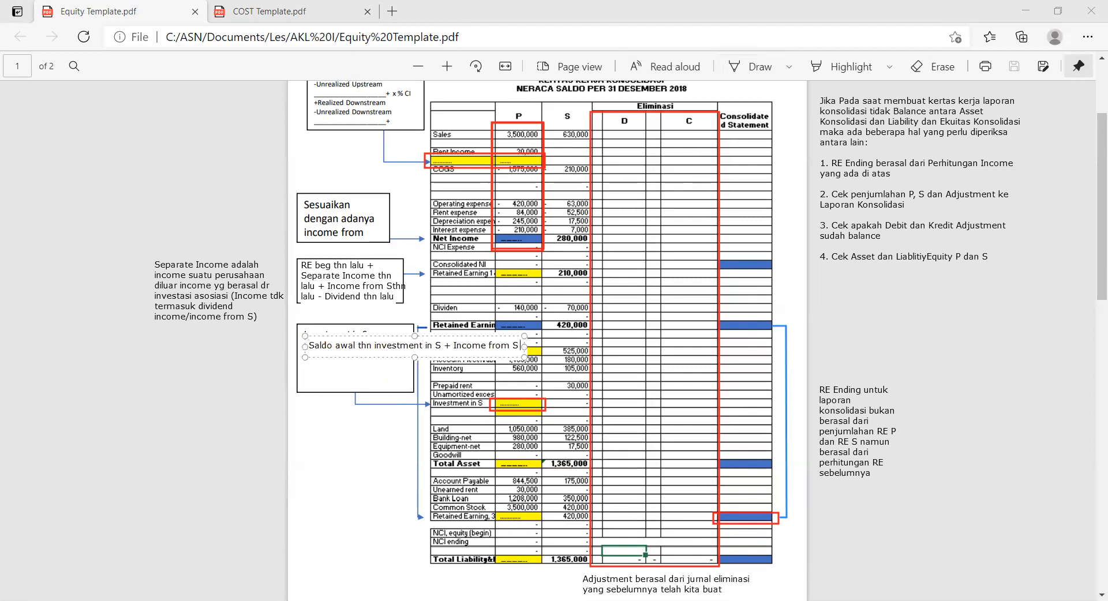
{"action": "type", "text": " thn in"}
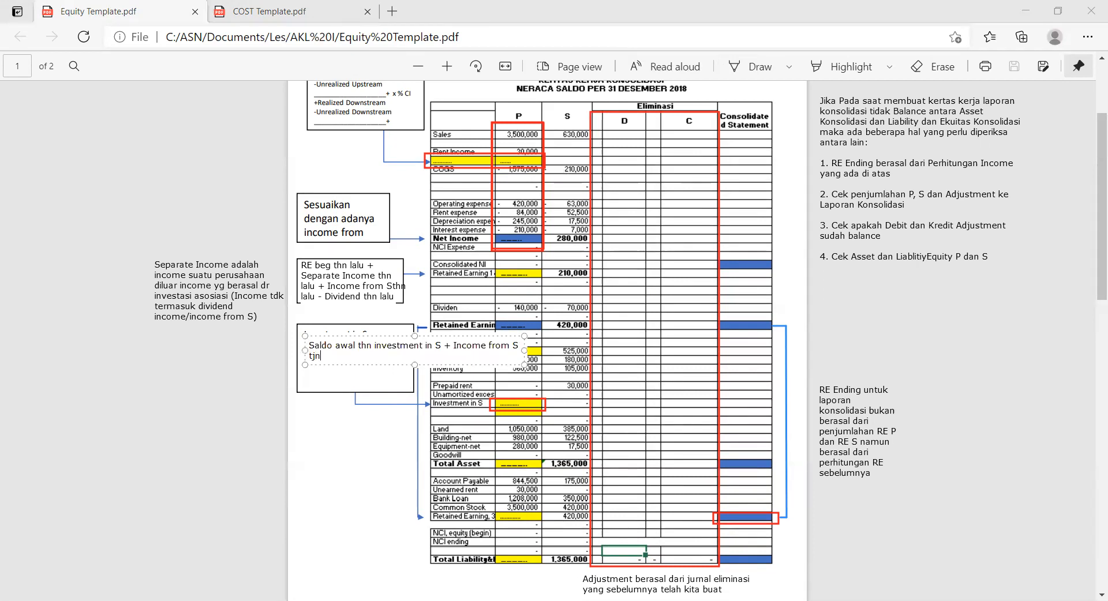
{"action": "type", "text": "i - Dividend S for P thn ini"}
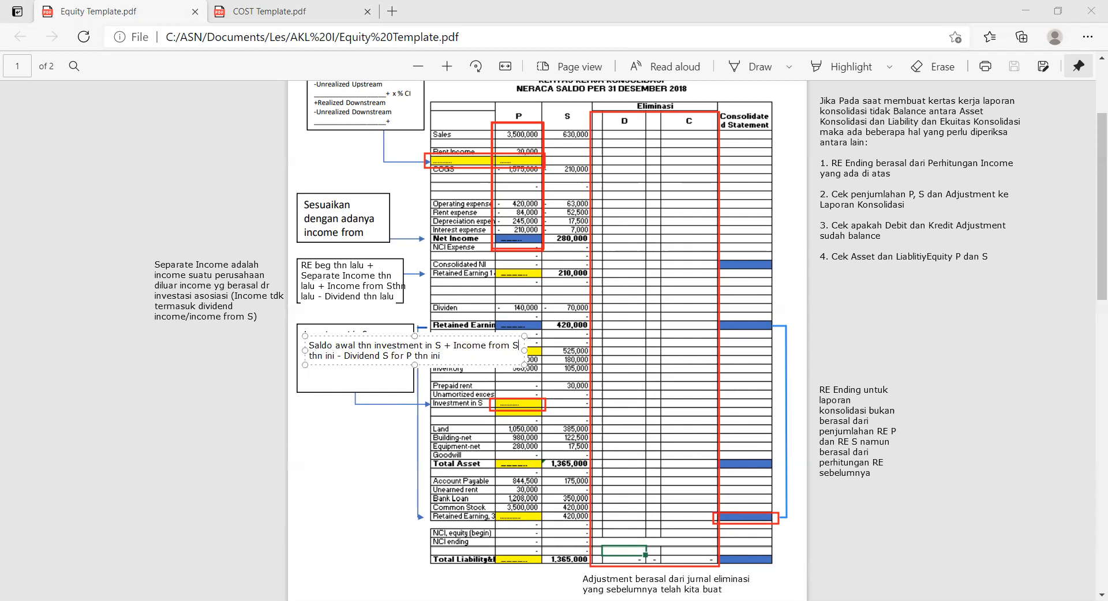
{"action": "type", "text": "for P"}
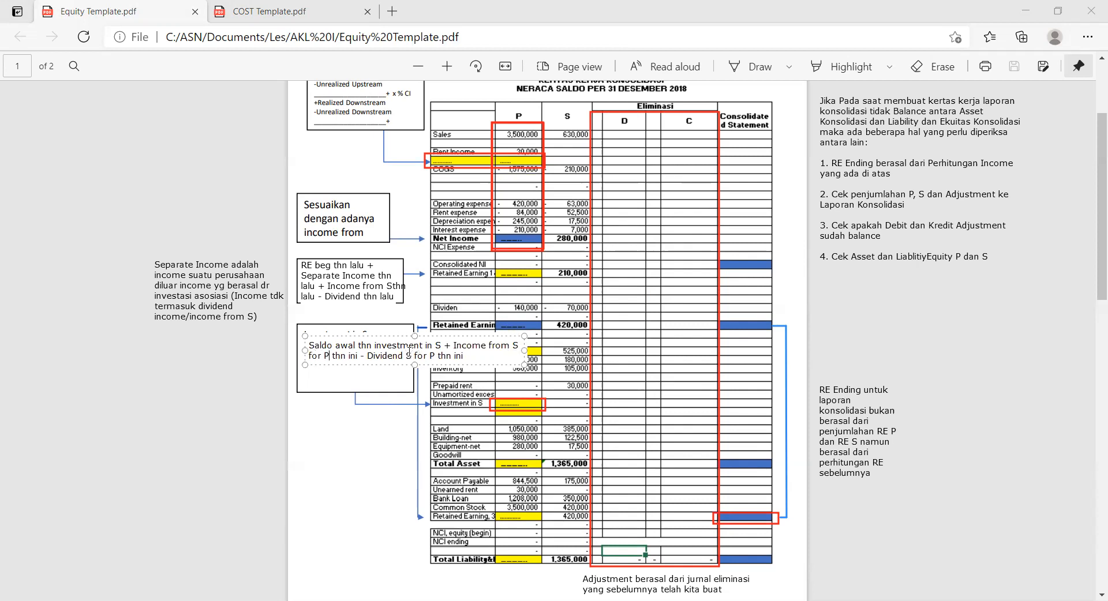
{"action": "left_click", "coordinate": [333, 489]}
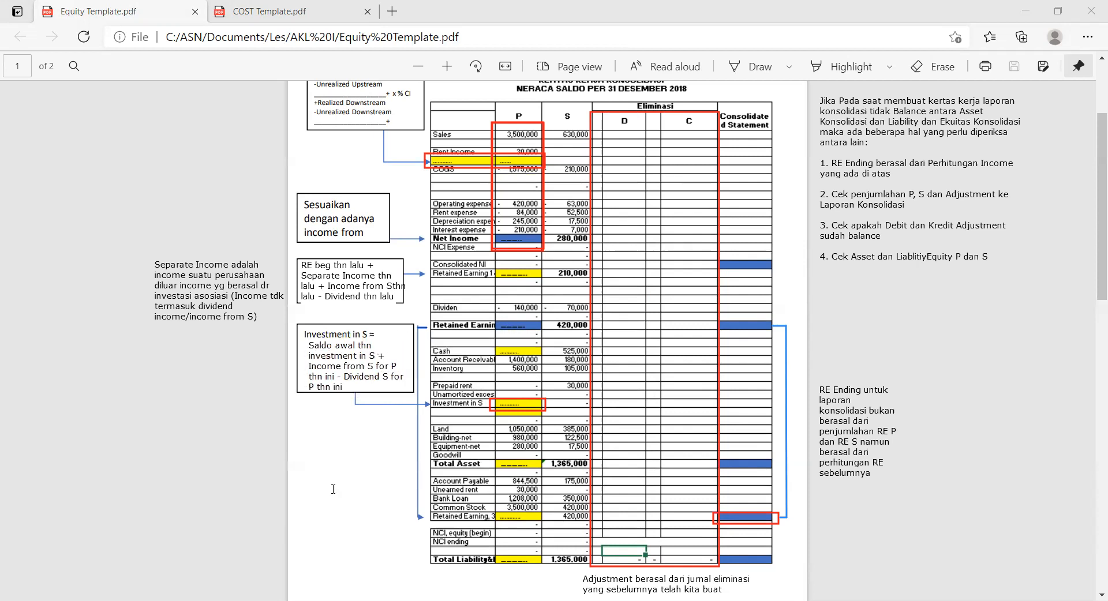
Reposition and widen the Investment in S formula note so its text fits inside the printed box
{"action": "left_click", "coordinate": [344, 373]}
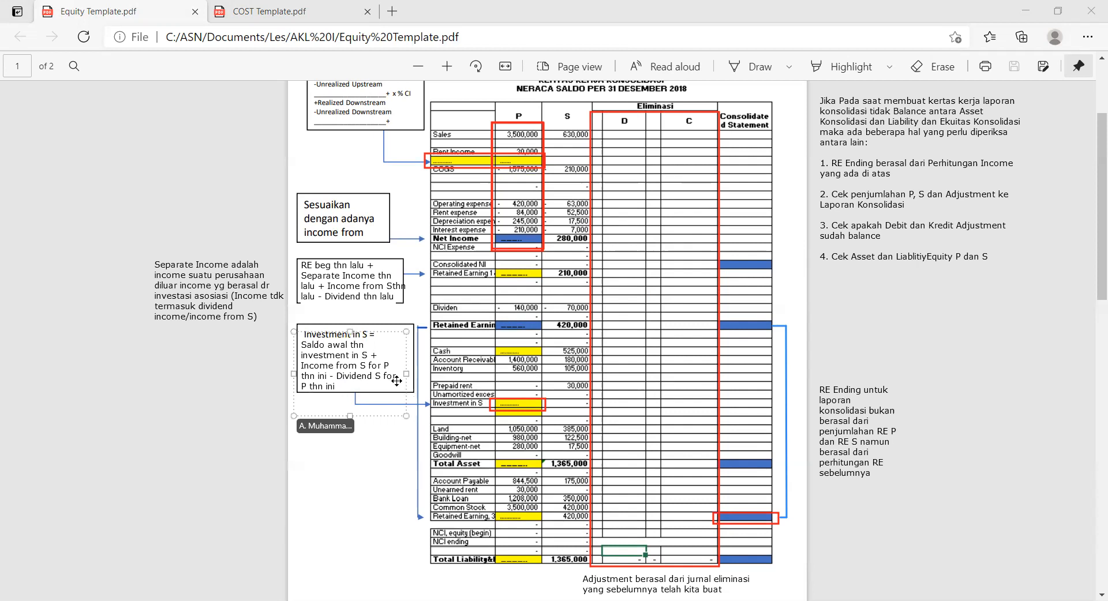
{"action": "left_click_drag", "start_coordinate": [407, 374], "coordinate": [420, 374]}
{"action": "left_click", "coordinate": [339, 483]}
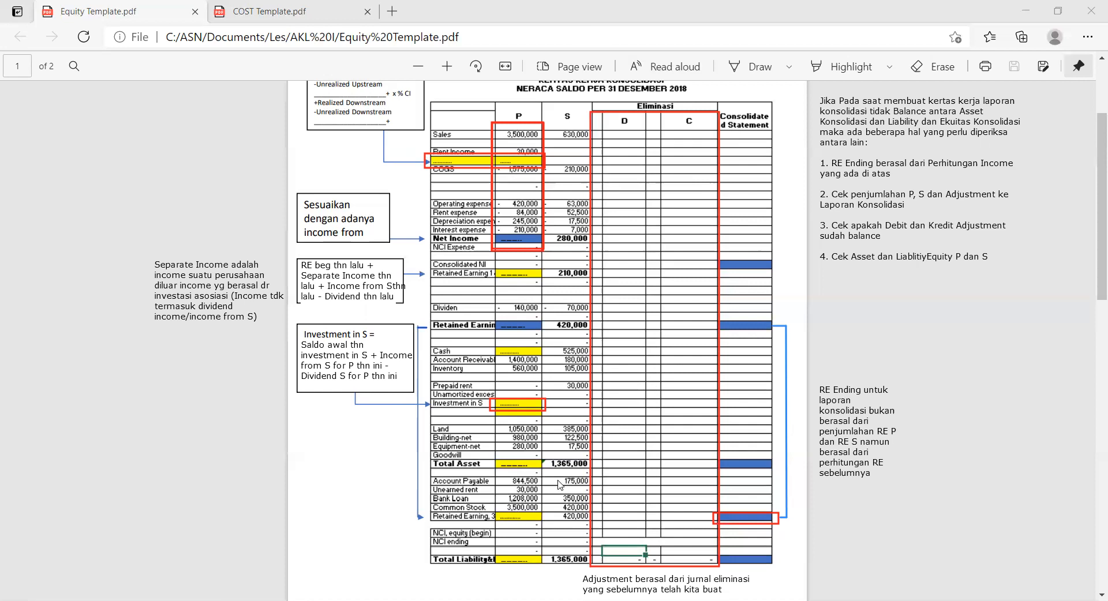
Review elimination journal entries b to l on page 2 of Equity Template.pdf with the explanatory notes beside them
{"action": "scroll", "coordinate": [560, 485], "scroll_direction": "down", "scroll_amount": 10}
{"action": "scroll", "coordinate": [559, 485], "scroll_direction": "down", "scroll_amount": 4}
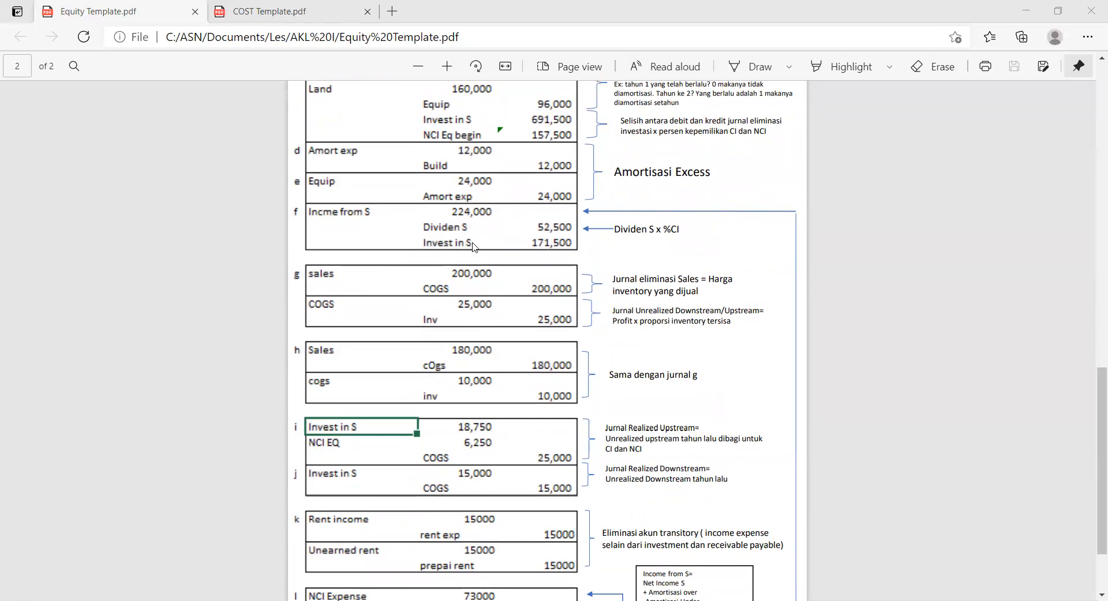
{"action": "scroll", "coordinate": [440, 385], "scroll_direction": "down", "scroll_amount": 3}
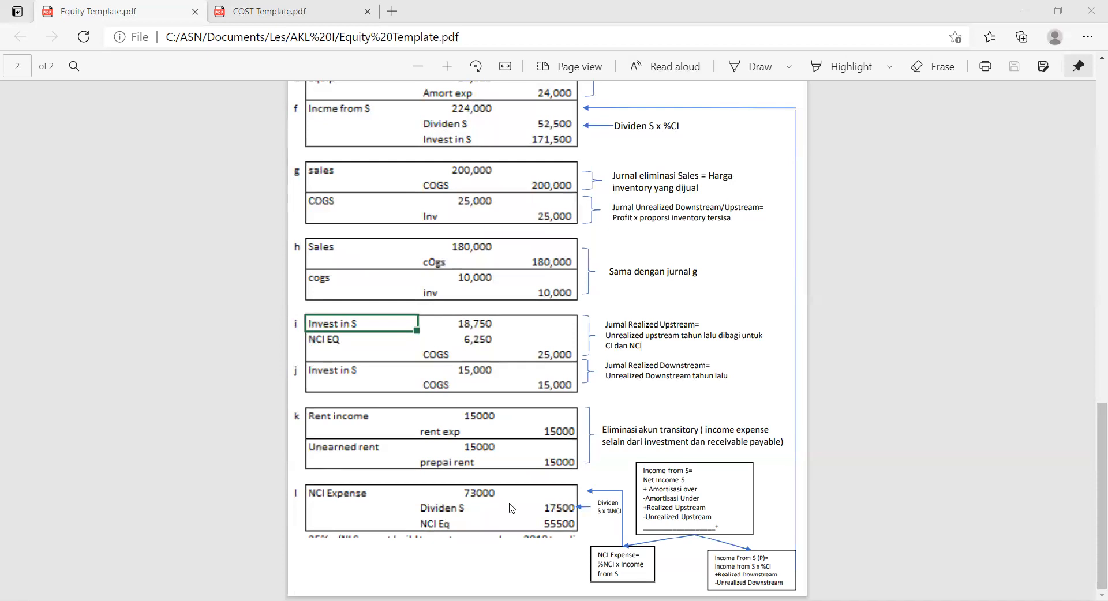
{"action": "scroll", "coordinate": [537, 524], "scroll_direction": "up", "scroll_amount": 1}
{"action": "scroll", "coordinate": [537, 524], "scroll_direction": "up", "scroll_amount": 4}
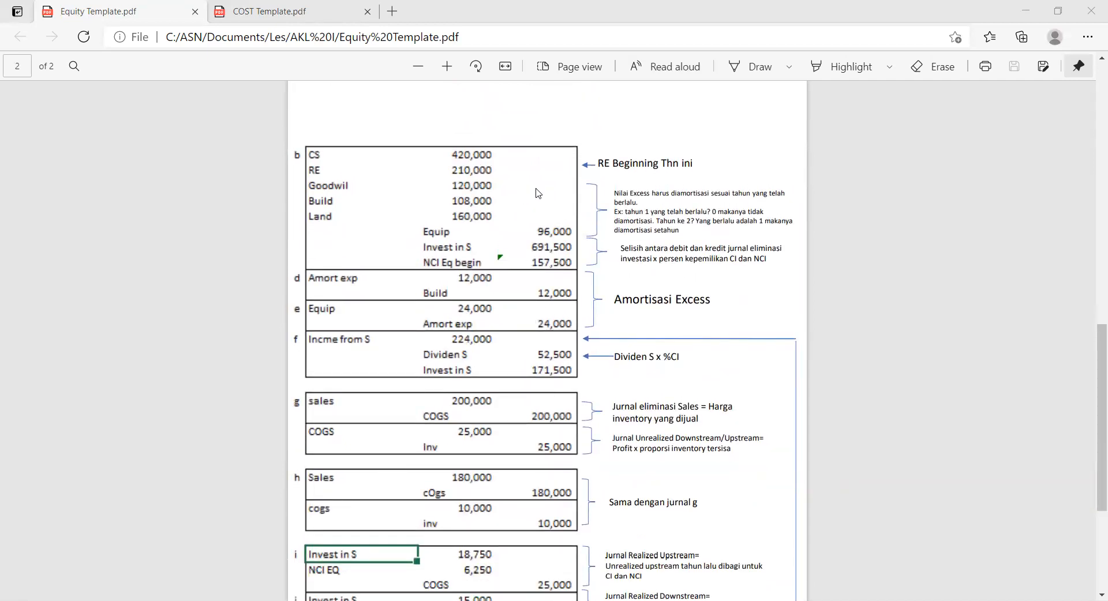
{"action": "scroll", "coordinate": [538, 194], "scroll_direction": "down", "scroll_amount": 2}
{"action": "scroll", "coordinate": [537, 195], "scroll_direction": "down", "scroll_amount": 3}
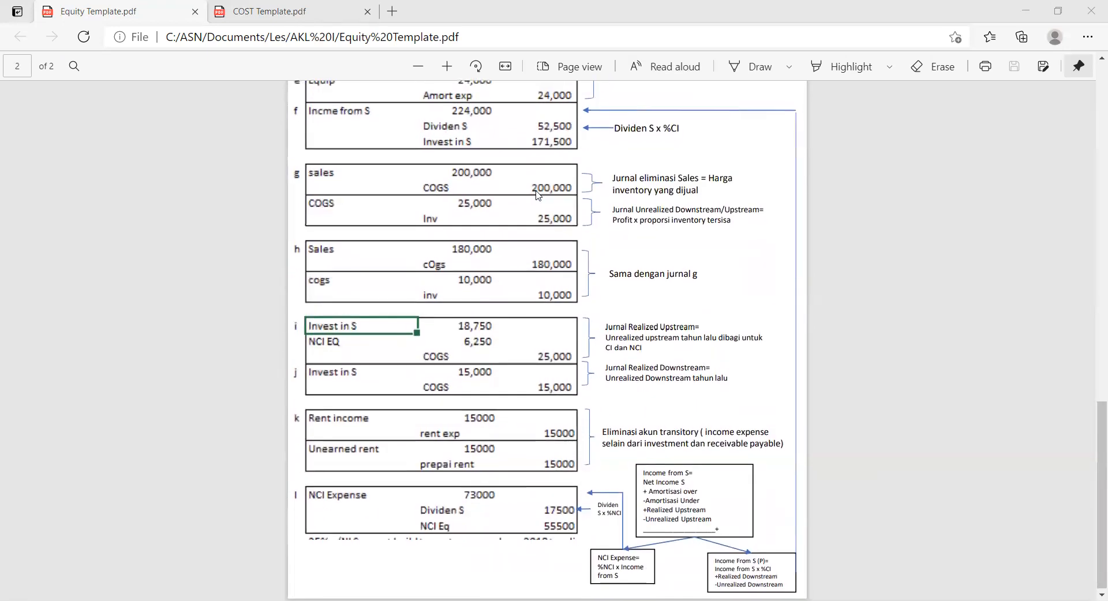
{"action": "scroll", "coordinate": [537, 195], "scroll_direction": "up", "scroll_amount": 6}
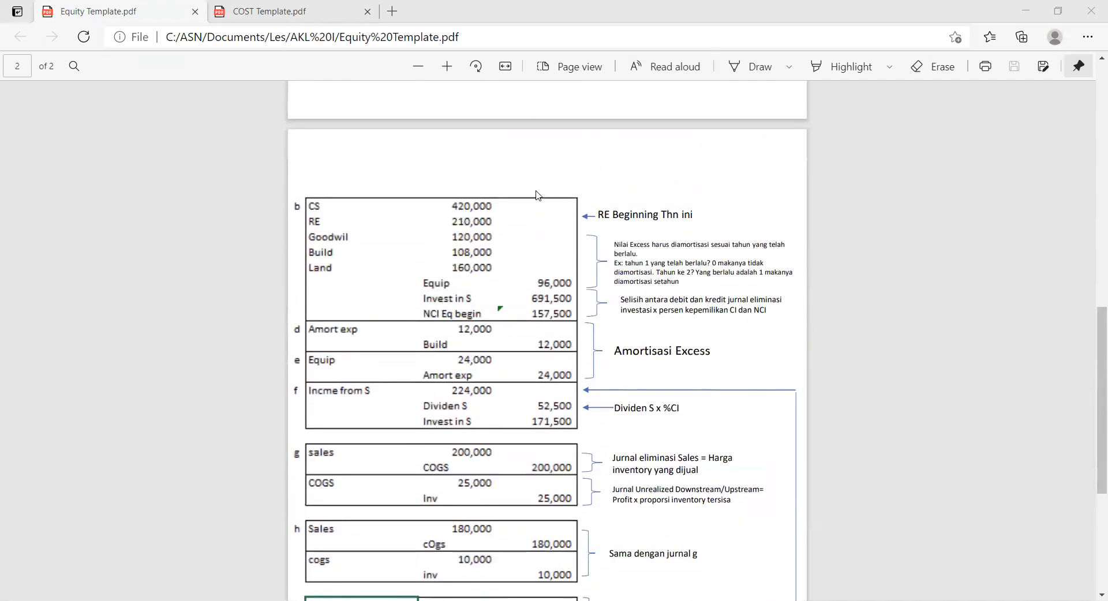
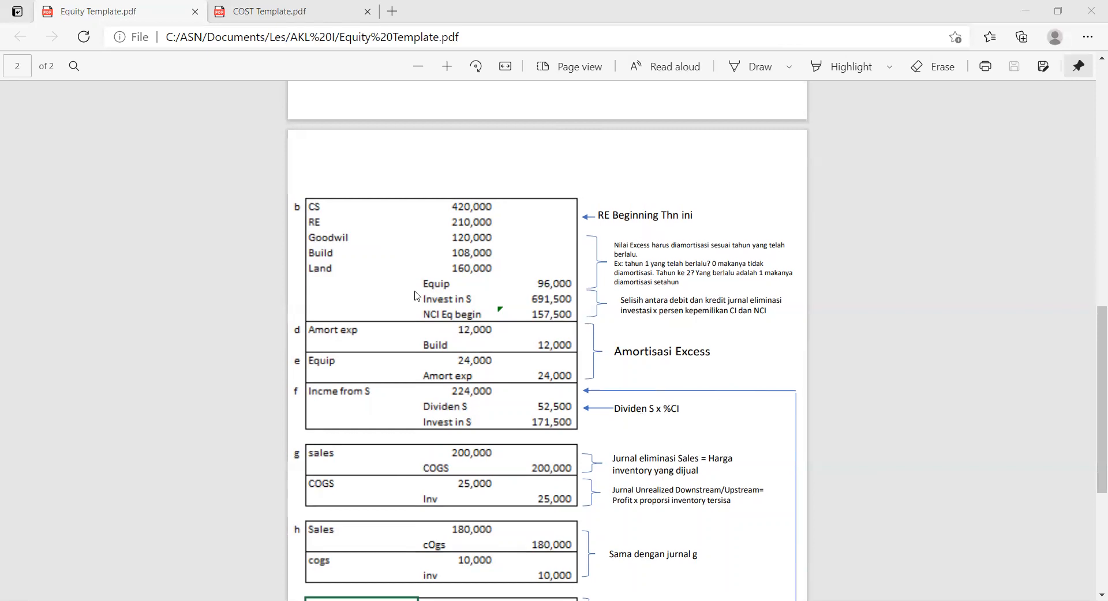
{"action": "scroll", "coordinate": [414, 296], "scroll_direction": "up", "scroll_amount": 10}
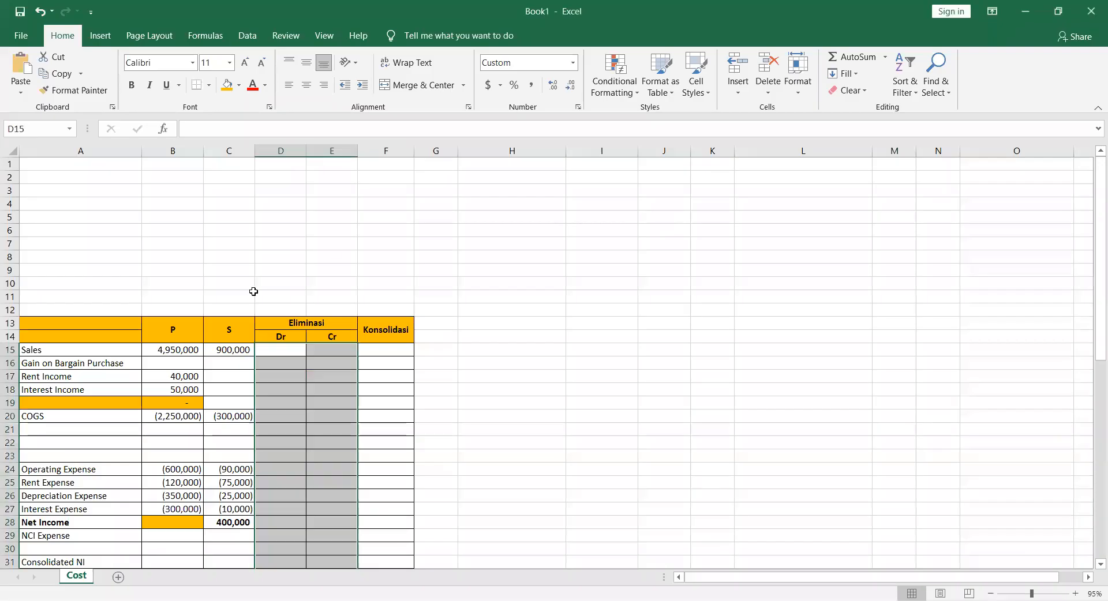
Switch to Book1 in Excel and examine the Cost worksheet from Sales down to Total Liability dan Equity
{"action": "left_click", "coordinate": [253, 293]}
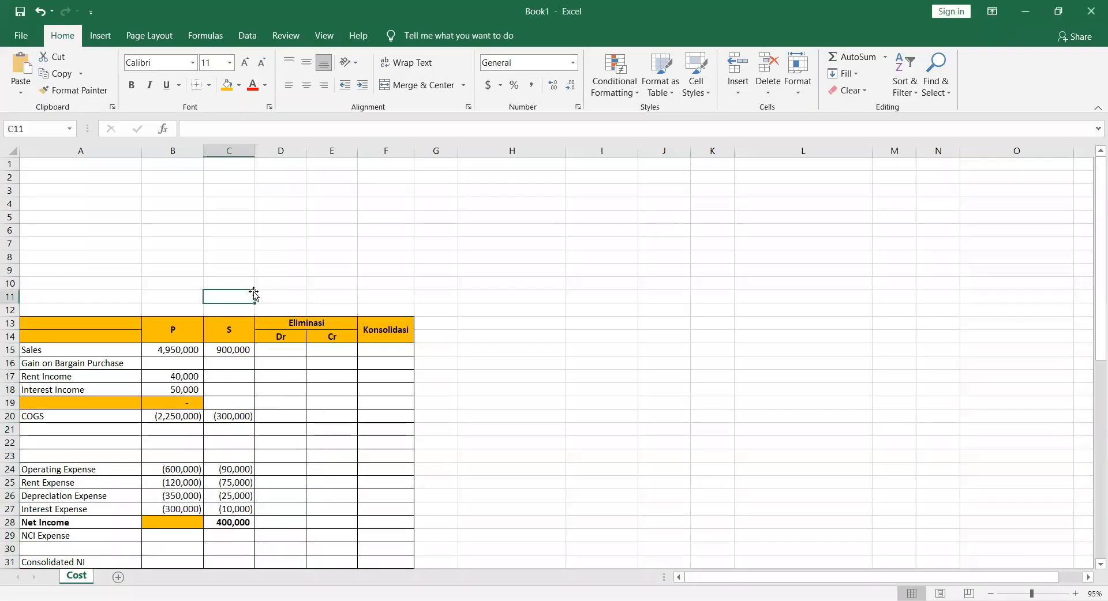
{"action": "left_click", "coordinate": [120, 215]}
{"action": "left_click", "coordinate": [104, 169]}
{"action": "scroll", "coordinate": [104, 168], "scroll_direction": "down", "scroll_amount": 4}
{"action": "scroll", "coordinate": [262, 424], "scroll_direction": "down", "scroll_amount": 4}
{"action": "scroll", "coordinate": [229, 423], "scroll_direction": "up", "scroll_amount": 7}
{"action": "scroll", "coordinate": [229, 423], "scroll_direction": "down", "scroll_amount": 8}
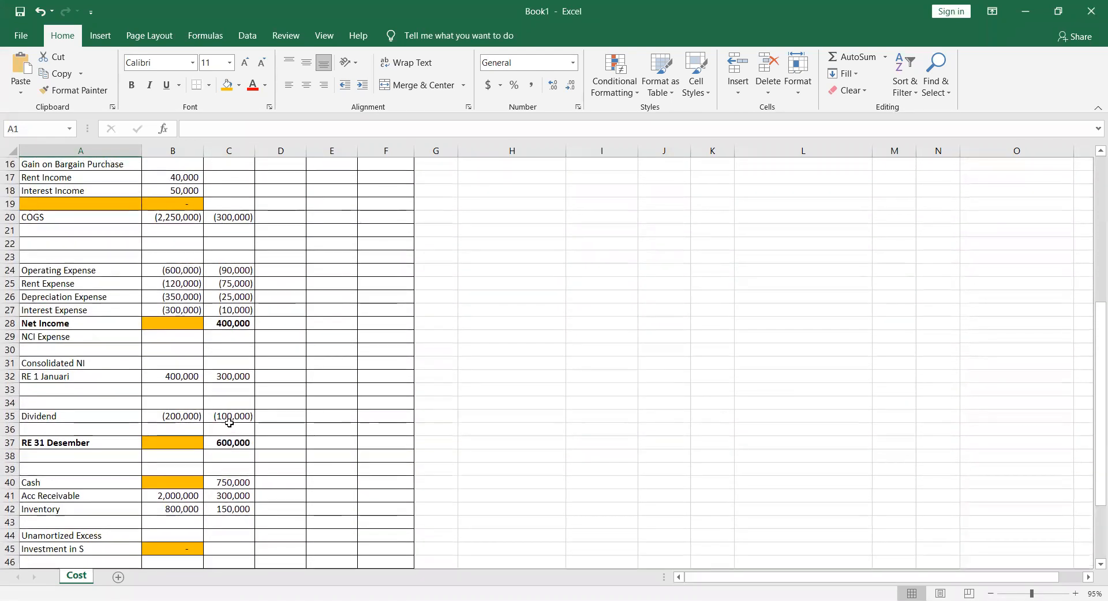
{"action": "scroll", "coordinate": [229, 423], "scroll_direction": "down", "scroll_amount": 3}
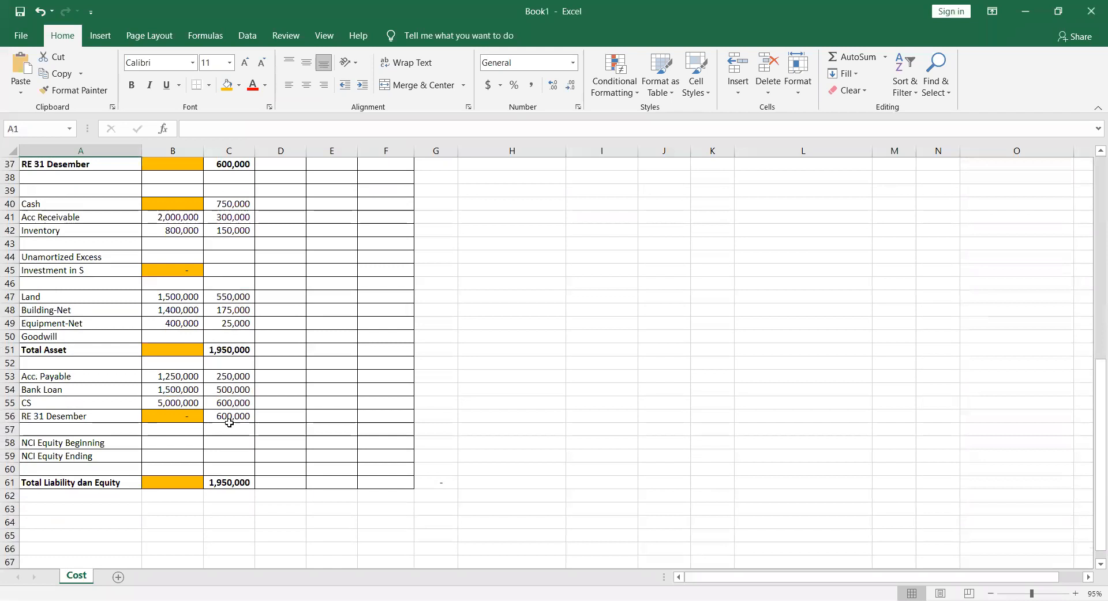
{"action": "scroll", "coordinate": [229, 423], "scroll_direction": "up", "scroll_amount": 6}
{"action": "scroll", "coordinate": [229, 423], "scroll_direction": "up", "scroll_amount": 6}
Enter "Pada 1 Januari 2016 P membeli 80% kepemilikan S senilai 100.000" in cell A2
{"action": "left_click", "coordinate": [77, 307]}
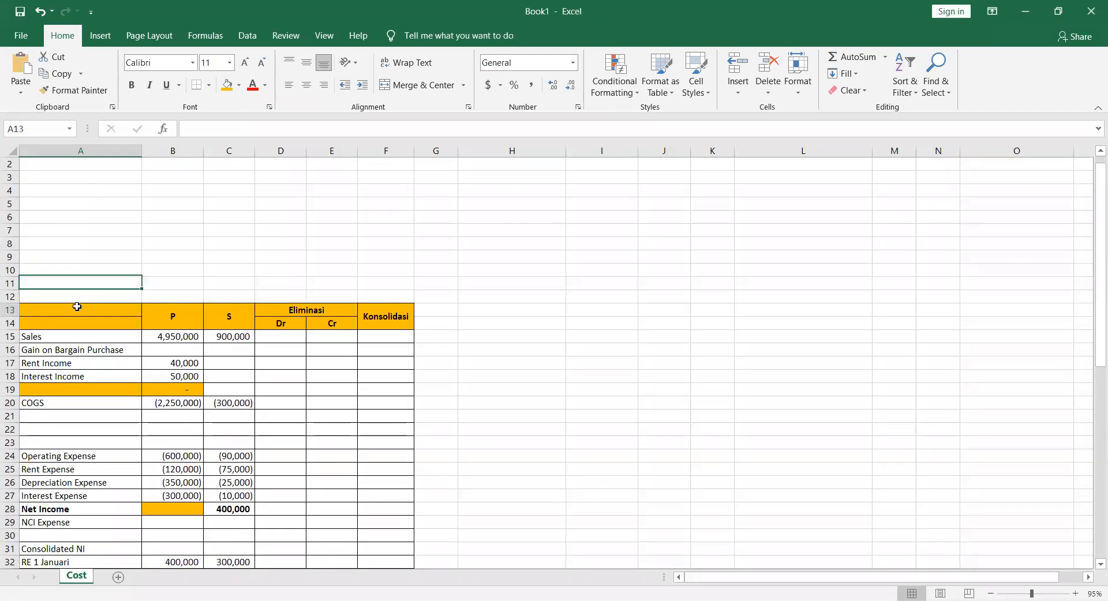
{"action": "left_click", "coordinate": [41, 165]}
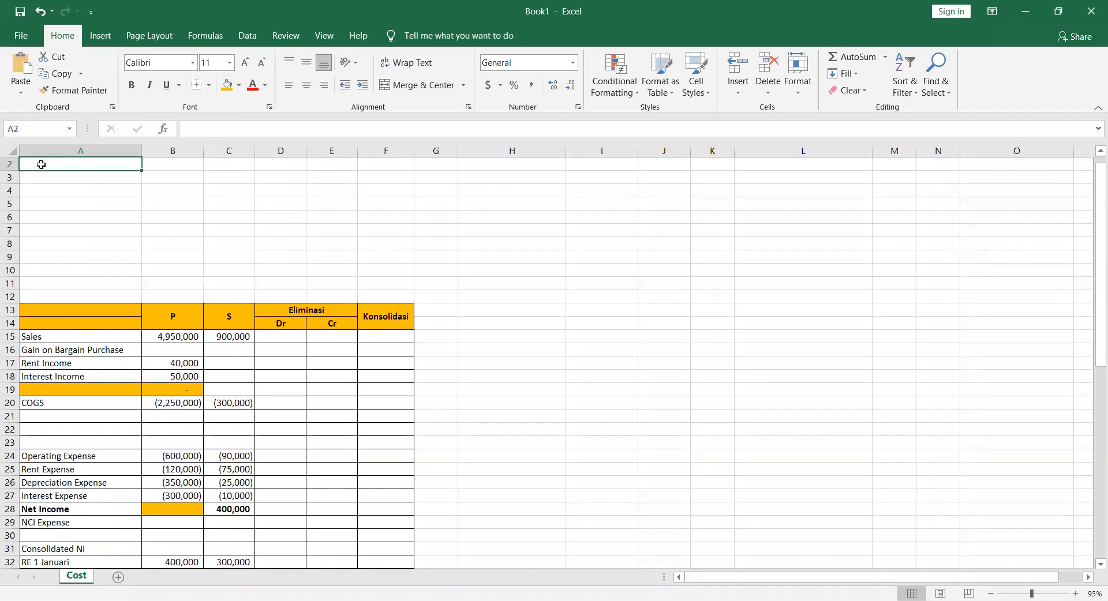
{"action": "type", "text": "Pada 1 Januari 2016"}
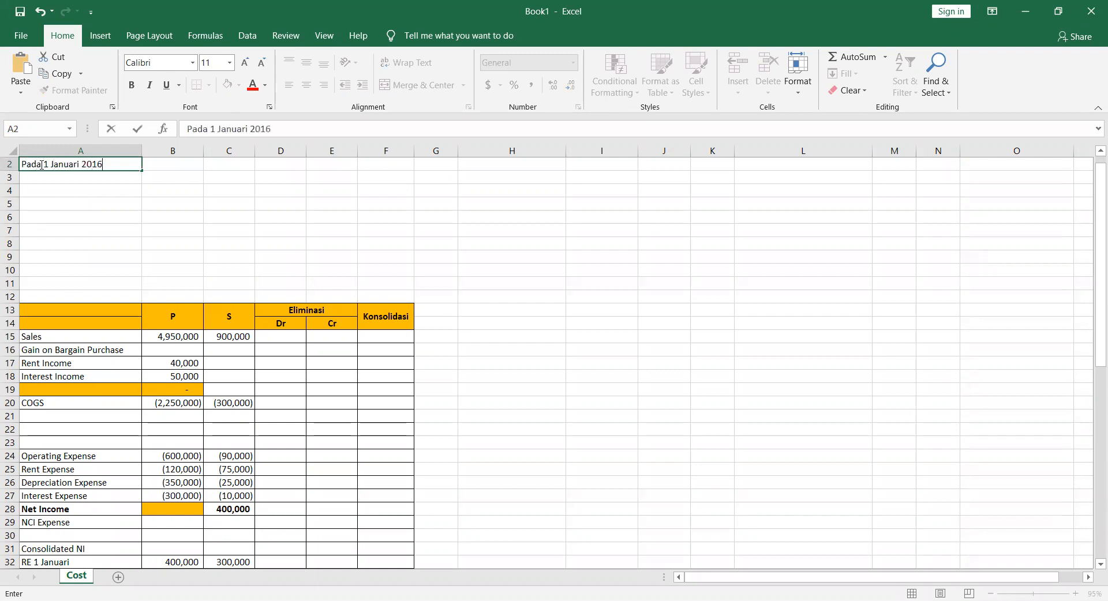
{"action": "type", "text": " P membeli 80% "}
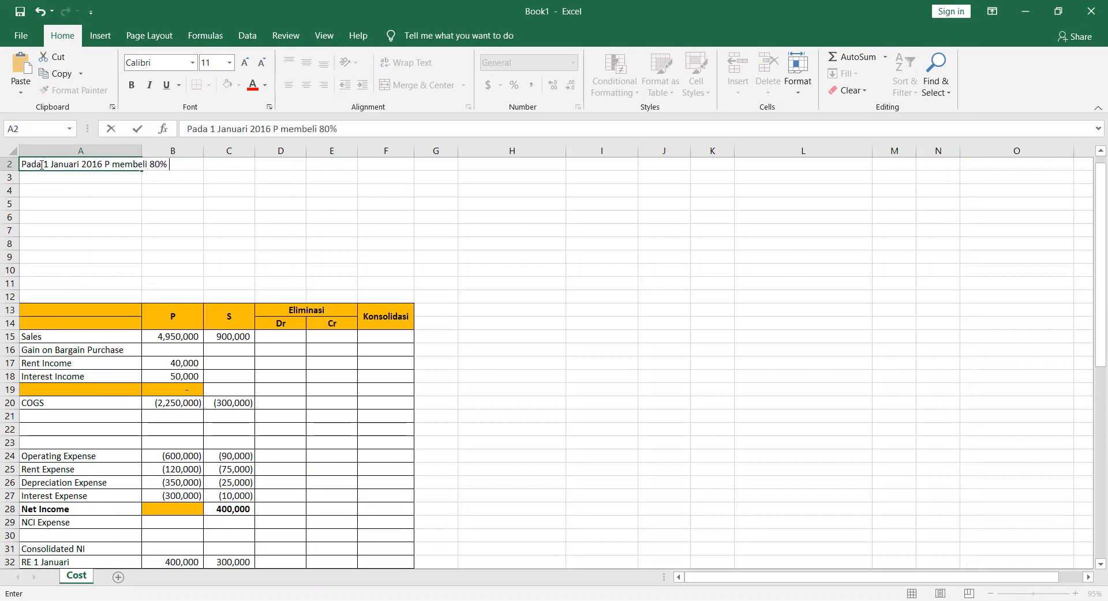
{"action": "type", "text": "kepemilikan"}
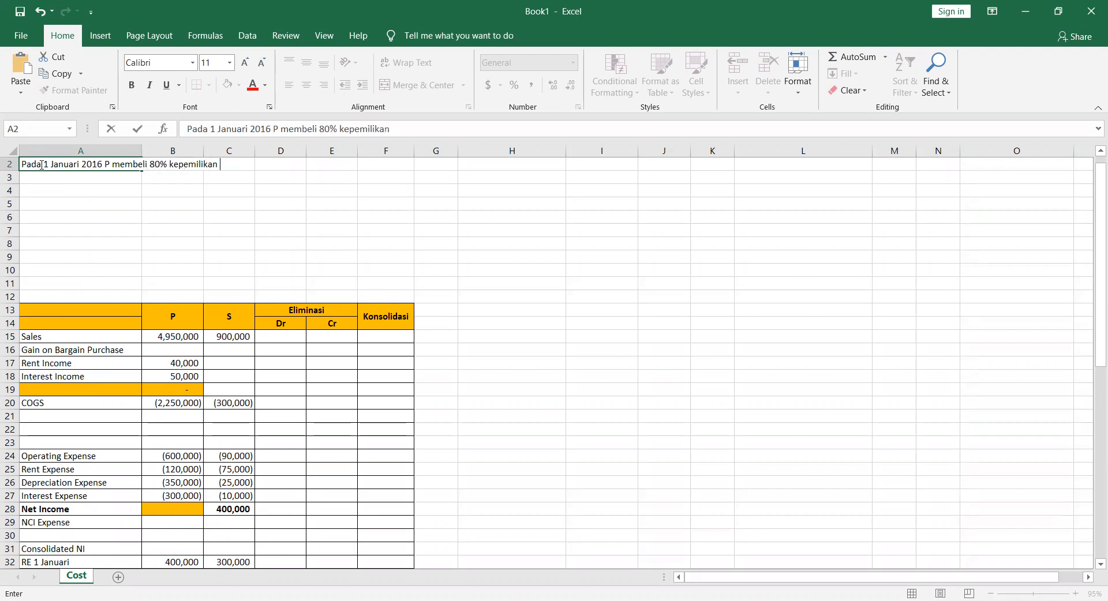
{"action": "type", "text": " S senilai 100.000.000"}
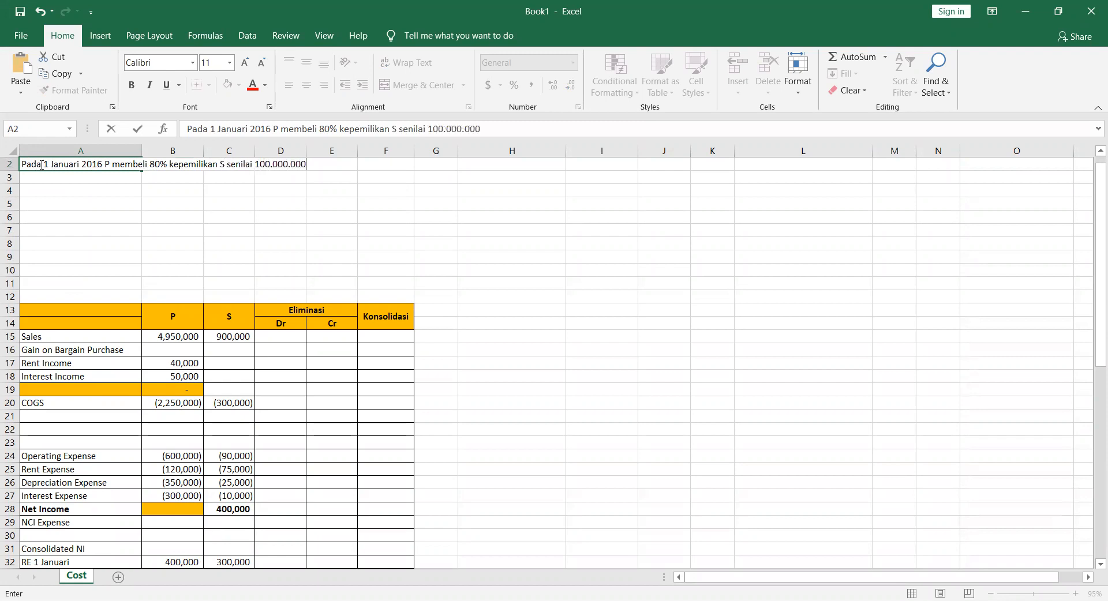
{"action": "key", "text": "BackSpace"}
{"action": "key", "text": "BackSpace"}
{"action": "key", "text": "BackSpace"}
Correct the purchase amount at the end of the case text in A2 to 1000.000
{"action": "scroll", "coordinate": [100, 373], "scroll_direction": "down", "scroll_amount": 6}
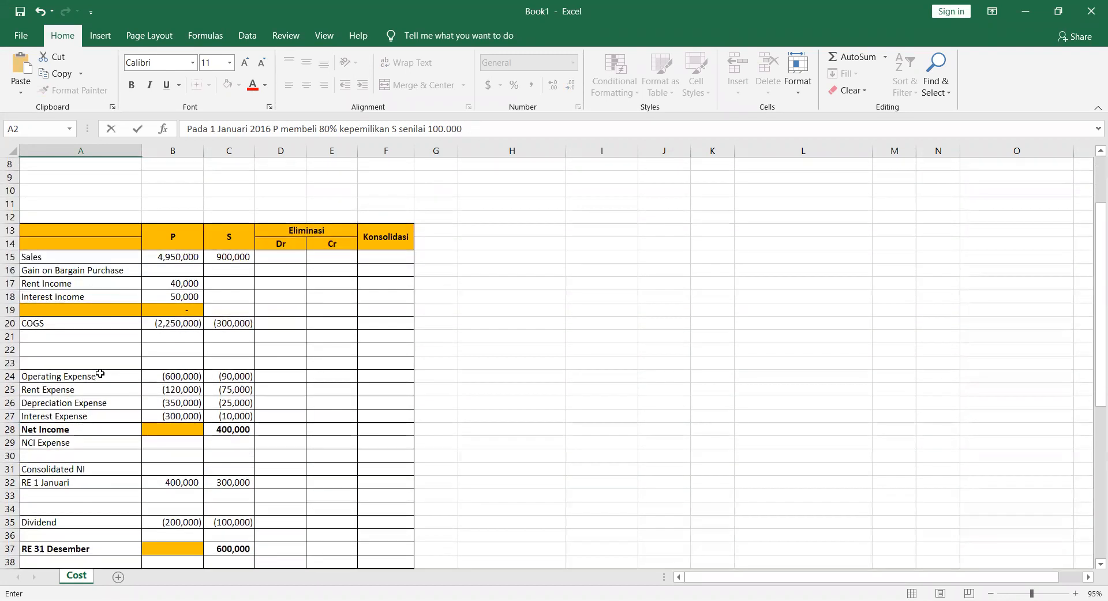
{"action": "scroll", "coordinate": [99, 374], "scroll_direction": "down", "scroll_amount": 2}
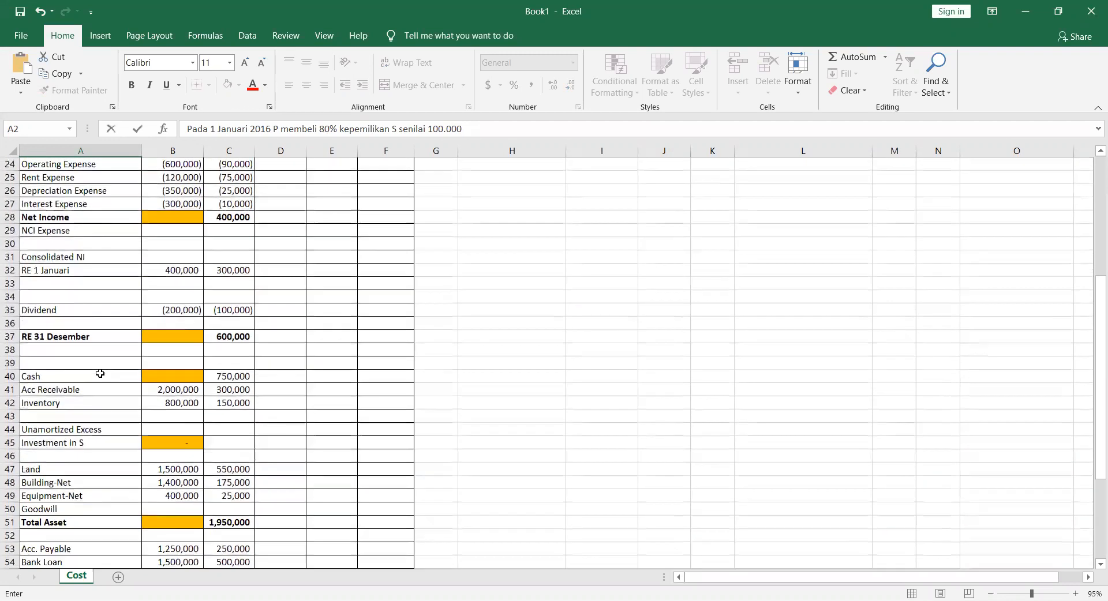
{"action": "scroll", "coordinate": [100, 374], "scroll_direction": "down", "scroll_amount": 2}
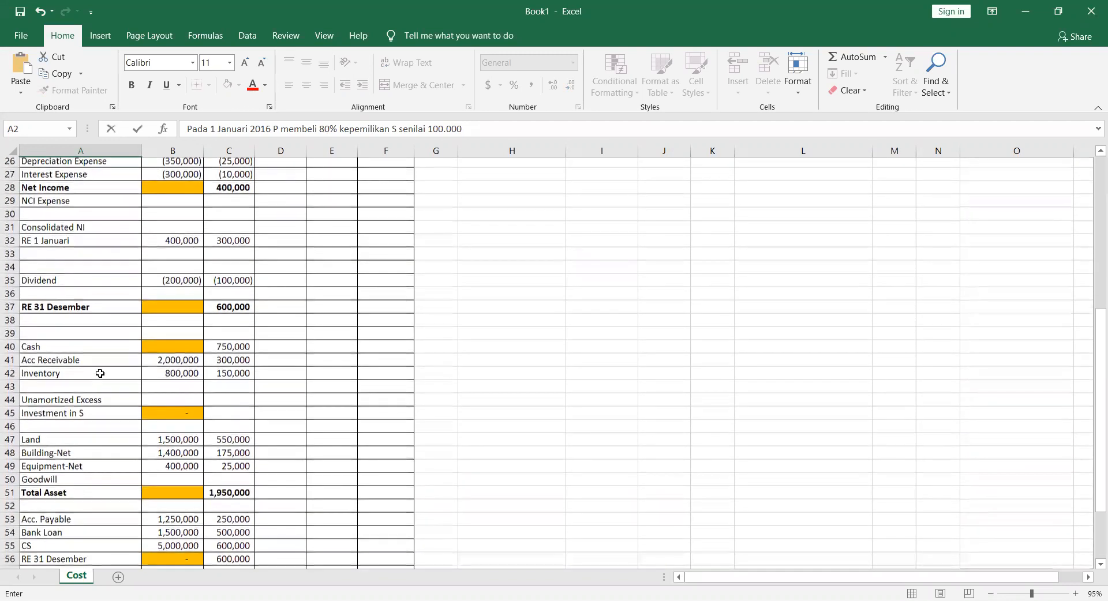
{"action": "scroll", "coordinate": [100, 374], "scroll_direction": "up", "scroll_amount": 10}
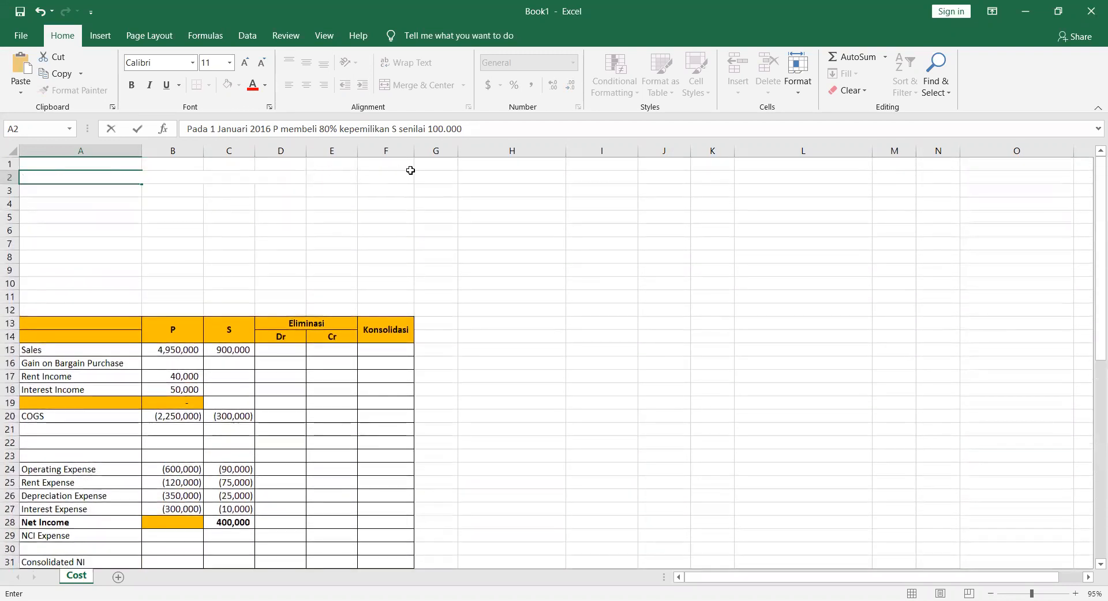
{"action": "type", "text": "0"}
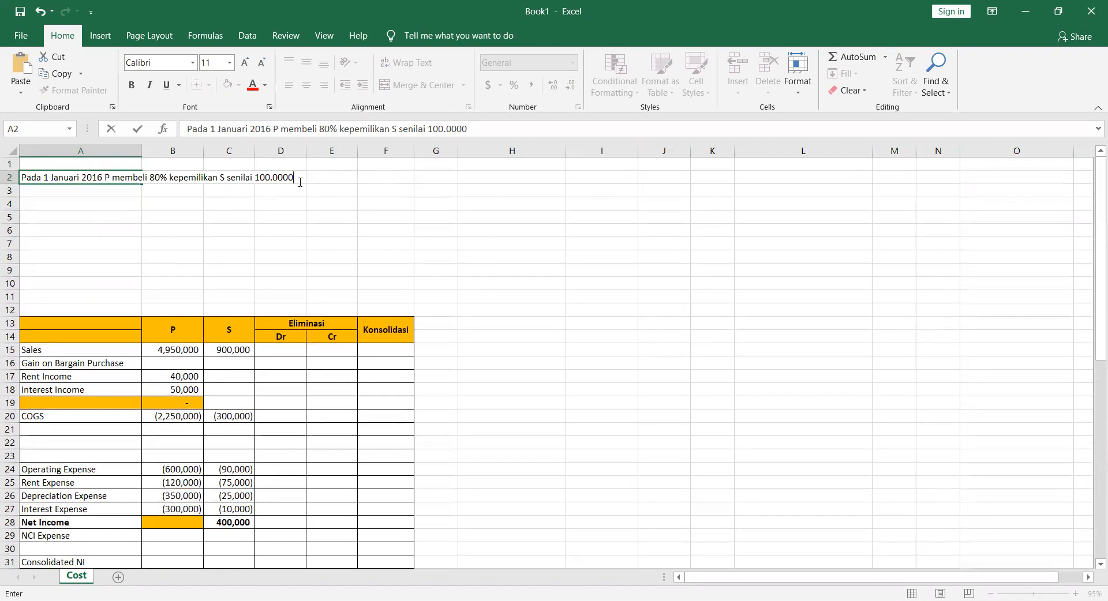
{"action": "key", "text": "Tab"}
{"action": "key", "text": "Left"}
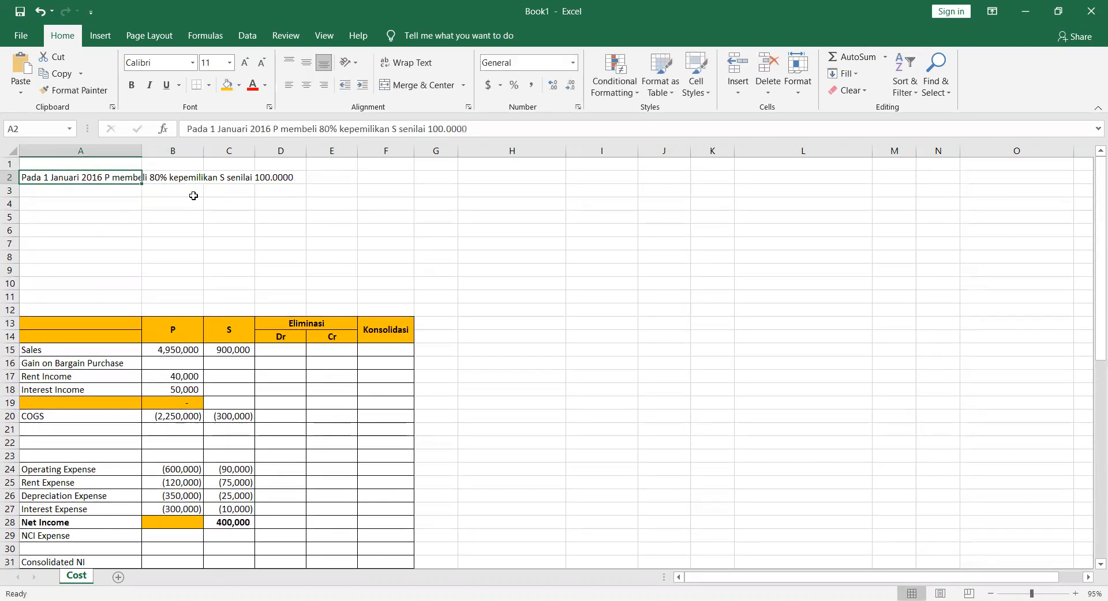
{"action": "left_click", "coordinate": [443, 129]}
{"action": "type", "text": "0"}
{"action": "key", "text": "Right"}
{"action": "key", "text": "Right"}
{"action": "key", "text": "BackSpace"}
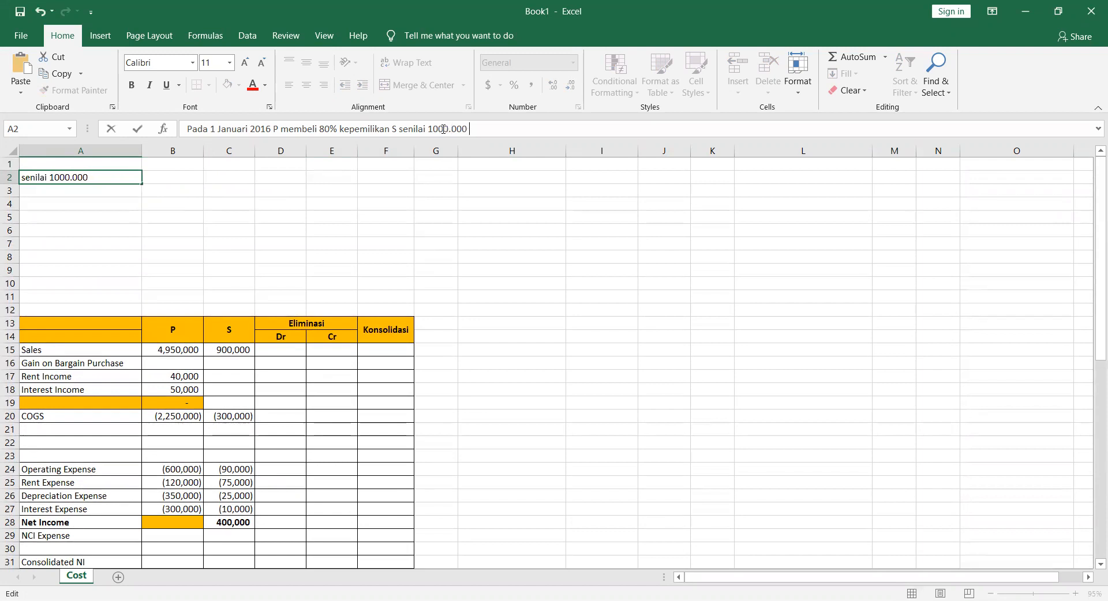
Append "dimana selisih antara BV dan Investment akan dialokasikan untuk 10% undervalue Inventory yang akan terjual seluruhnya pada tahun ini," to A2
{"action": "type", "text": "dimana selisih antara"}
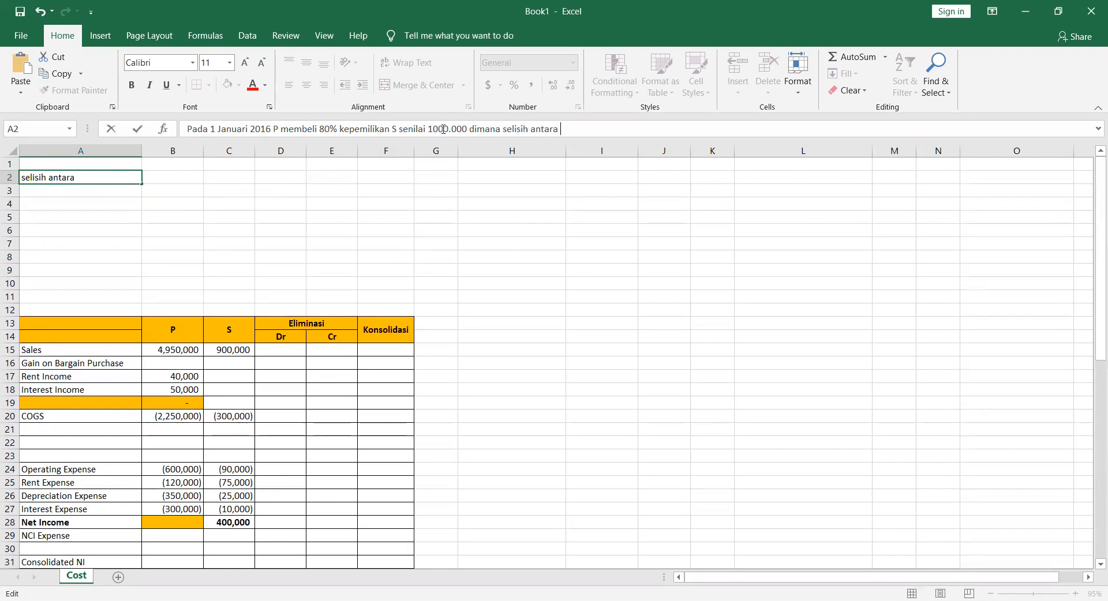
{"action": "type", "text": " BV dan Inve"}
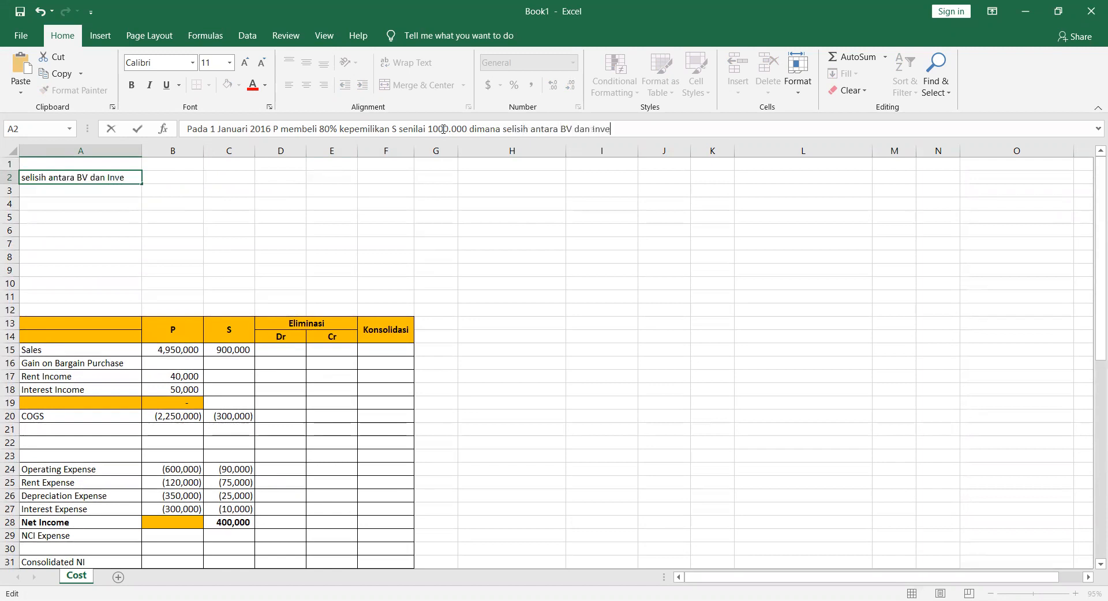
{"action": "type", "text": "stment akan dialokasikan untuk"}
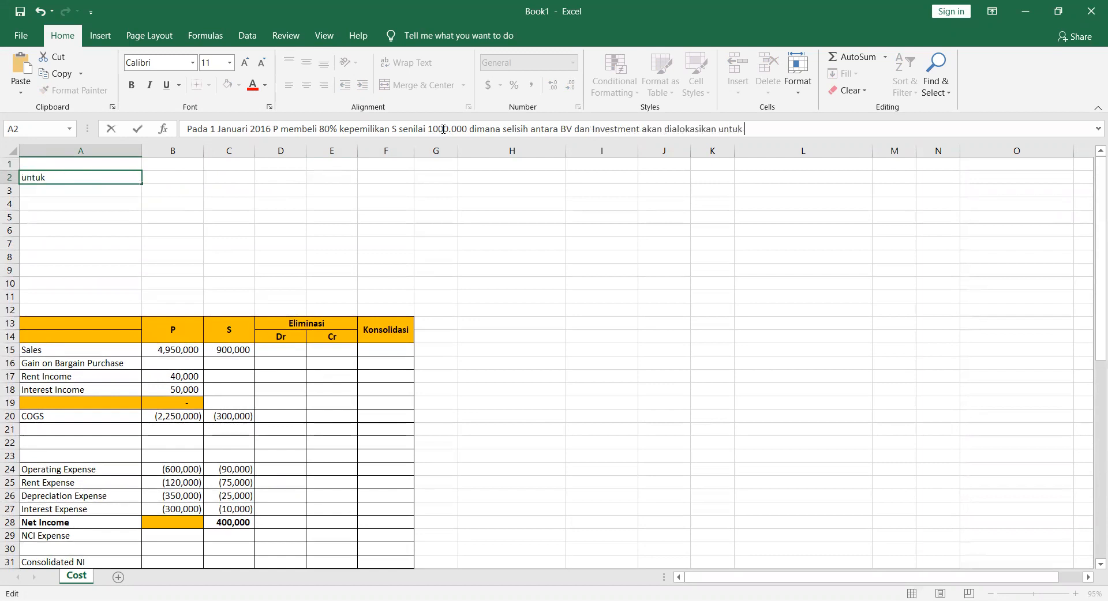
{"action": "type", "text": " 10% unde"}
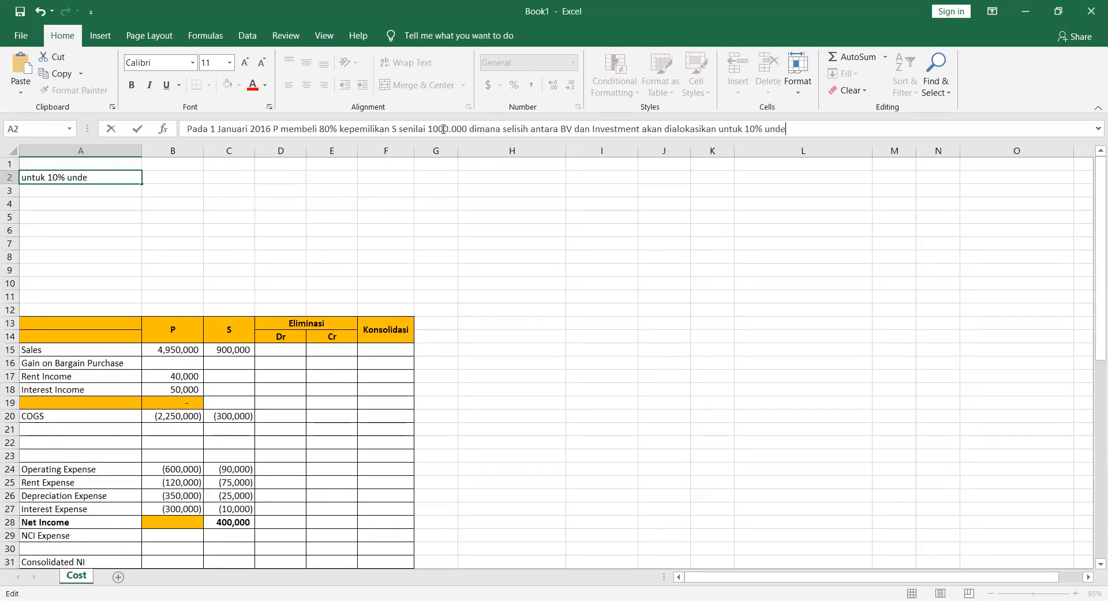
{"action": "type", "text": "rvalue Inventory yang akan "}
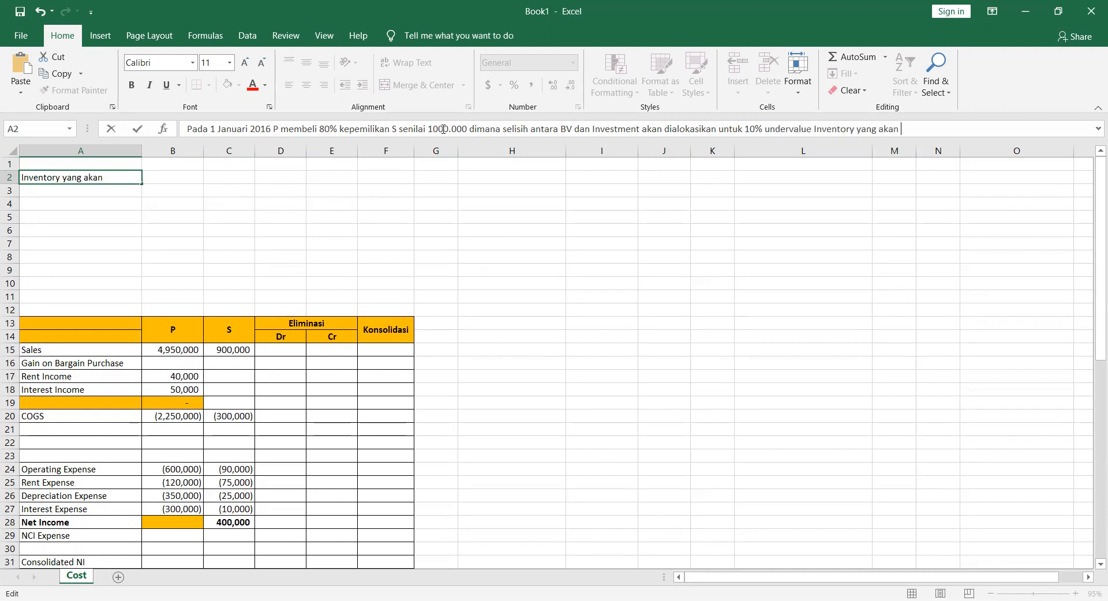
{"action": "type", "text": "terjual seluru"}
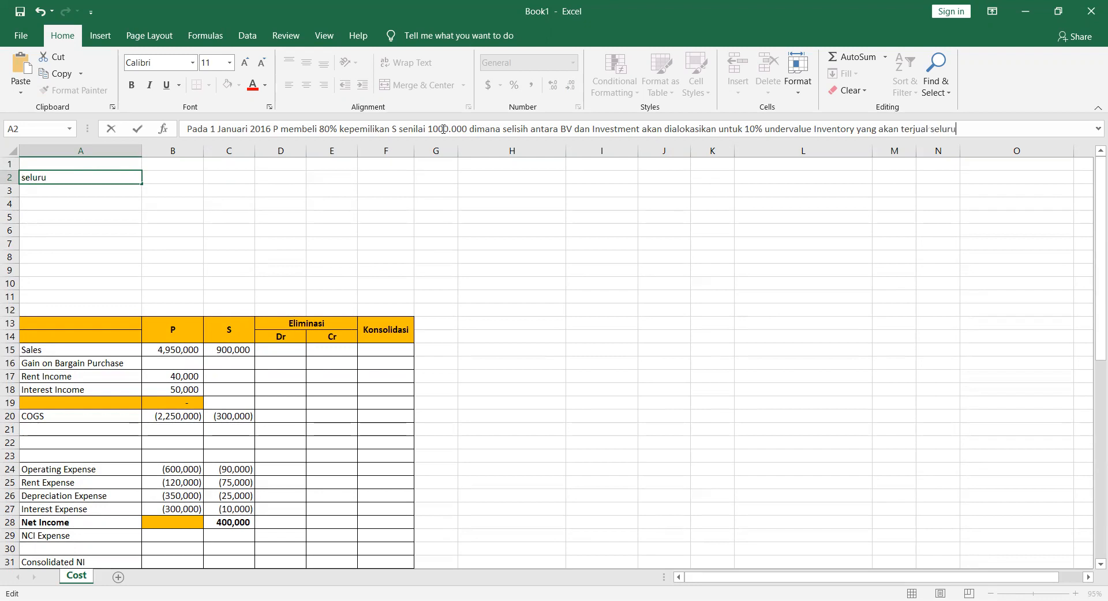
{"action": "type", "text": "hnya pada tahun ini,"}
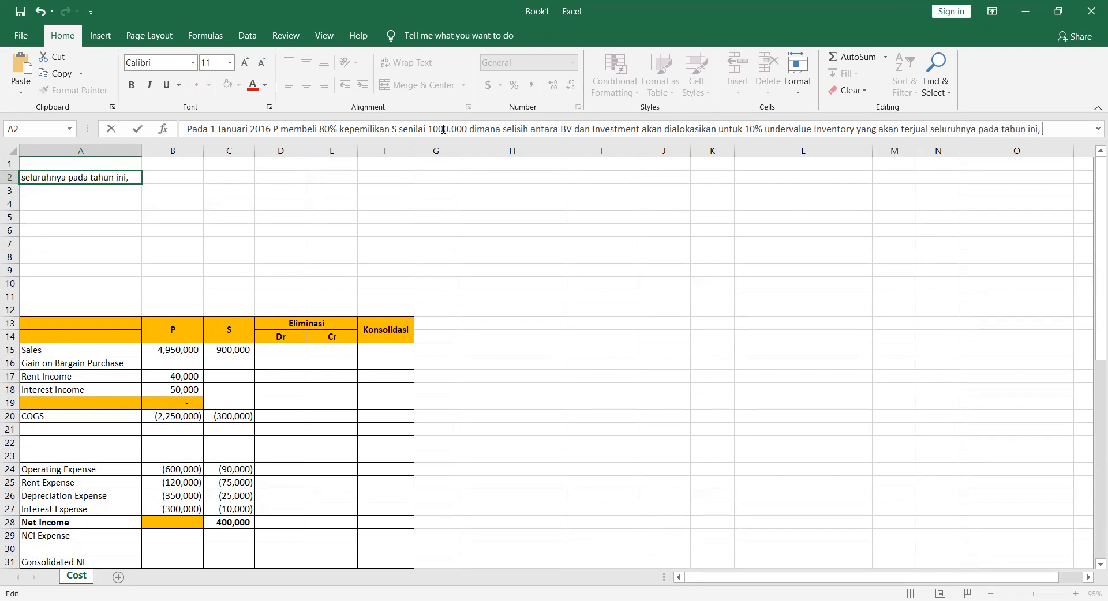
Continue the allocation text in A2 with "20% overvalue Land, 10% overvalue equipment 5 thn"
{"action": "type", "text": " 20% o"}
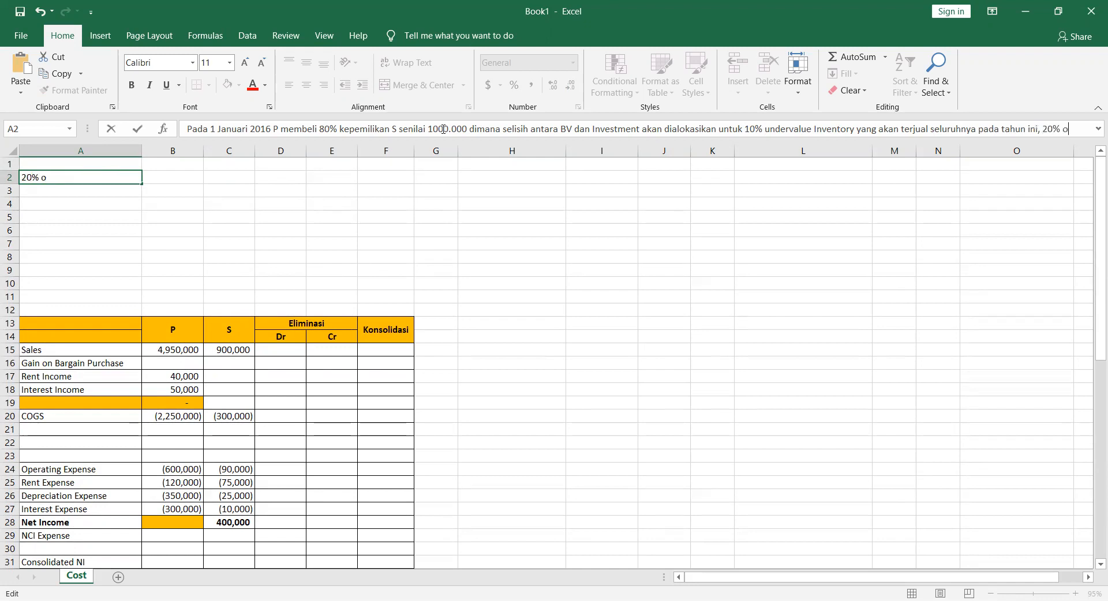
{"action": "type", "text": "vervaluer "}
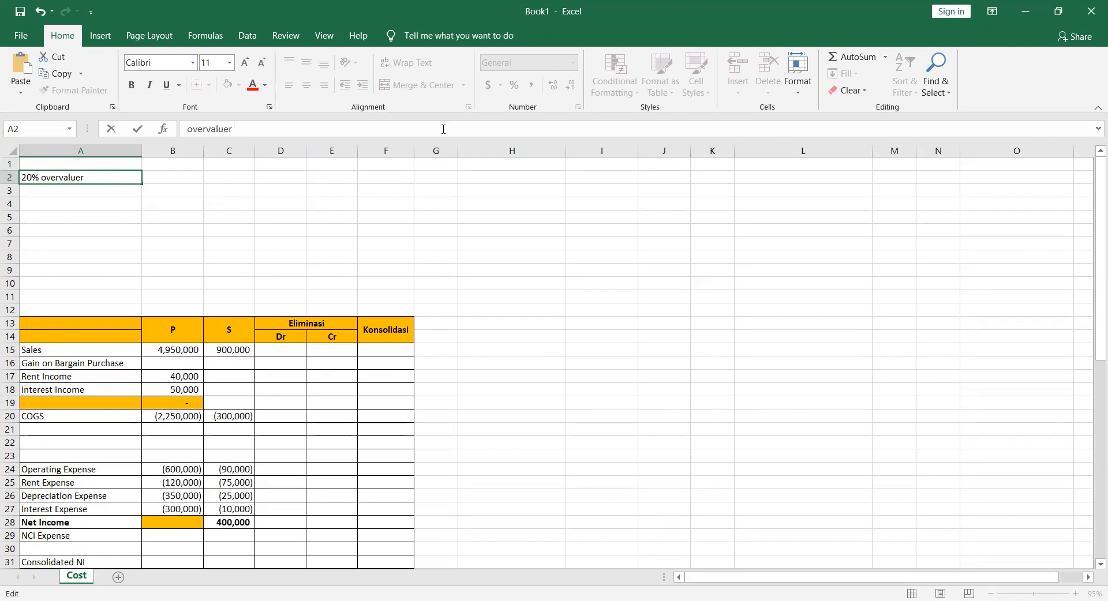
{"action": "key", "text": "BackSpace"}
{"action": "key", "text": "BackSpace"}
{"action": "type", "text": " Land, 10% overvalue equip"}
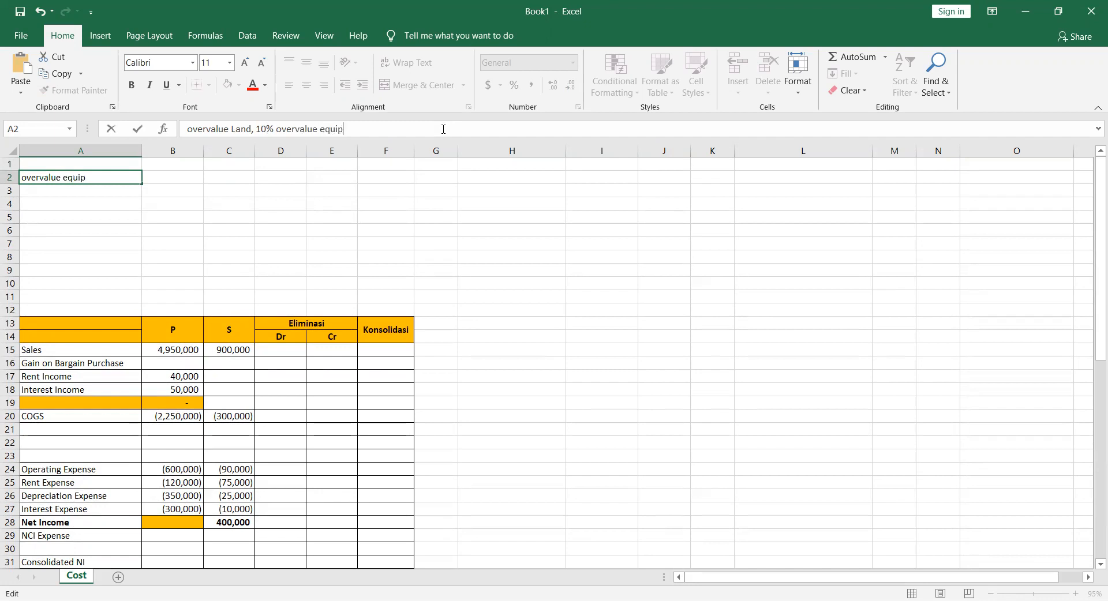
{"action": "type", "text": "ment 5 thn"}
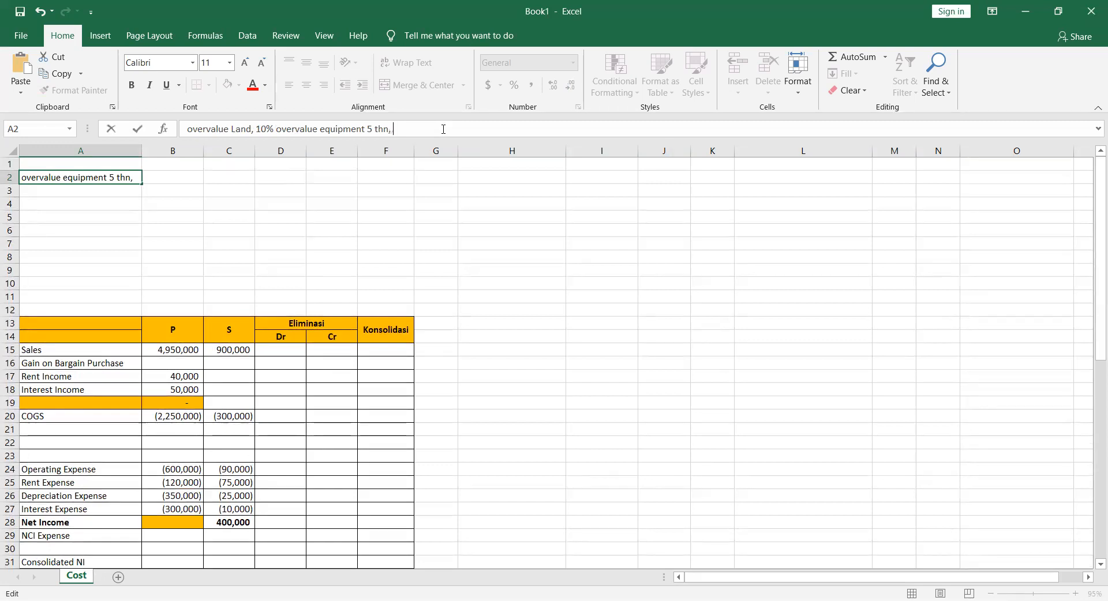
Finish the A2 case text with ", 30% undervalue building 10 thn, dan sisanya akan dialokasikan ke goodwill"
{"action": "type", "text": ", 20"}
{"action": "key", "text": "BackSpace"}
{"action": "key", "text": "BackSpace"}
{"action": "type", "text": "30%"}
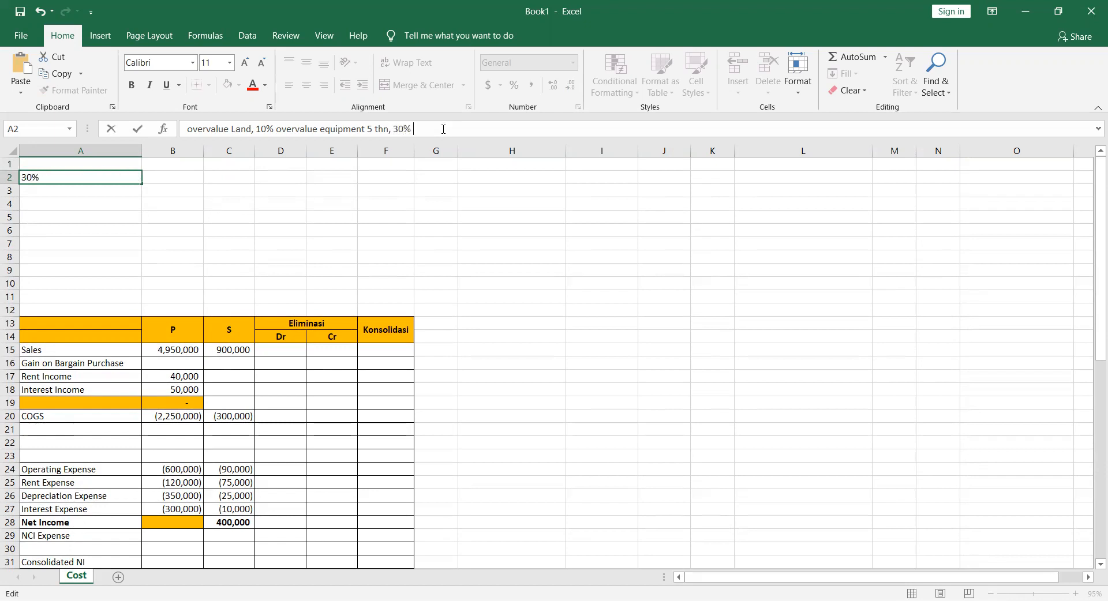
{"action": "type", "text": " undervalue build"}
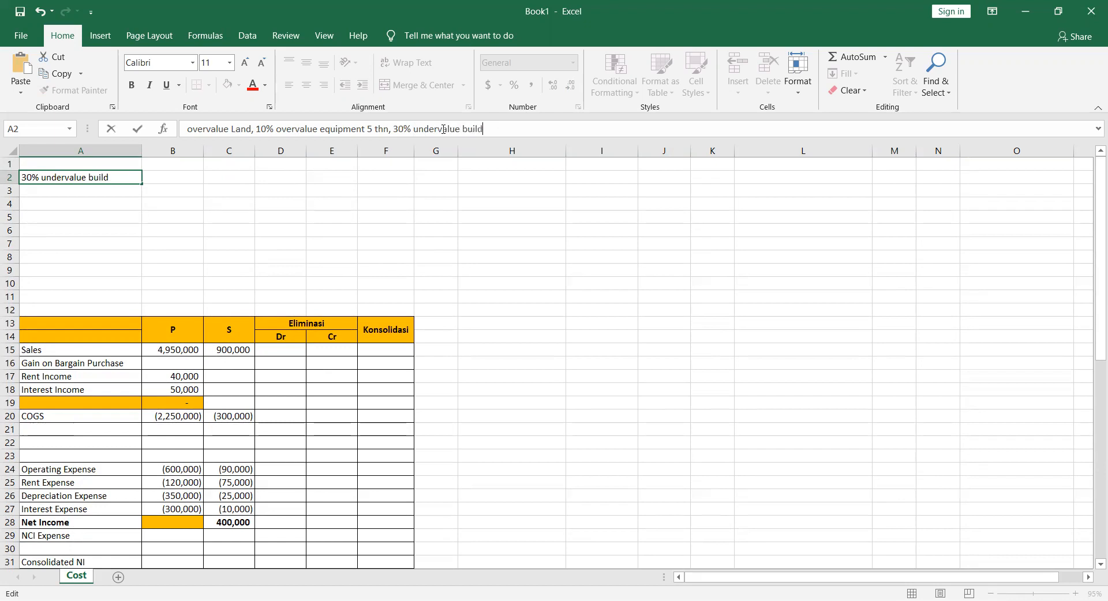
{"action": "type", "text": "ing 10 thn, dan sisa"}
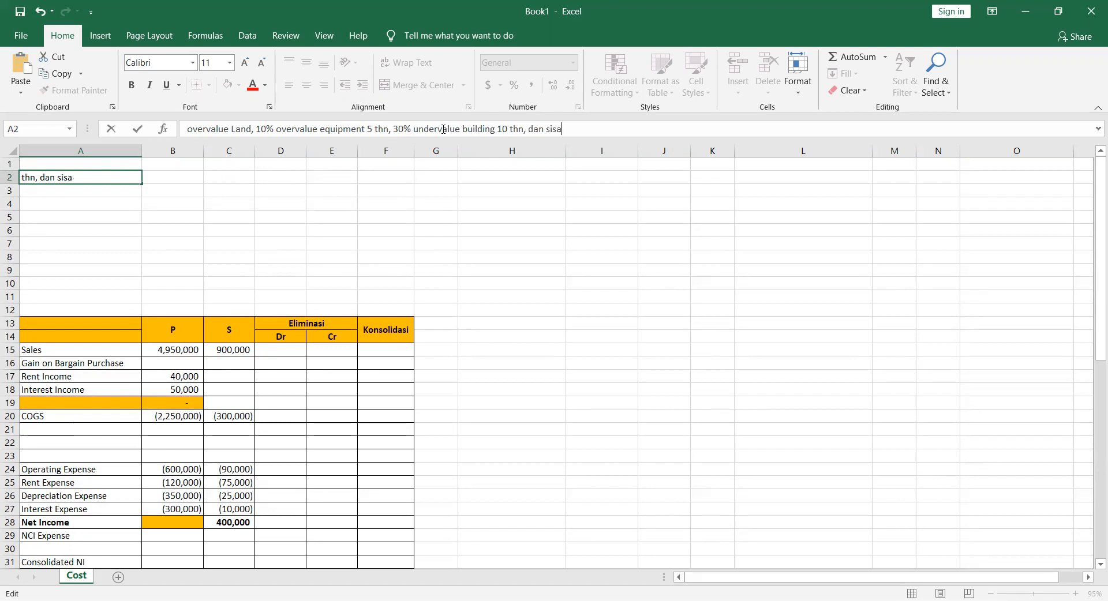
{"action": "type", "text": "nya akan dial"}
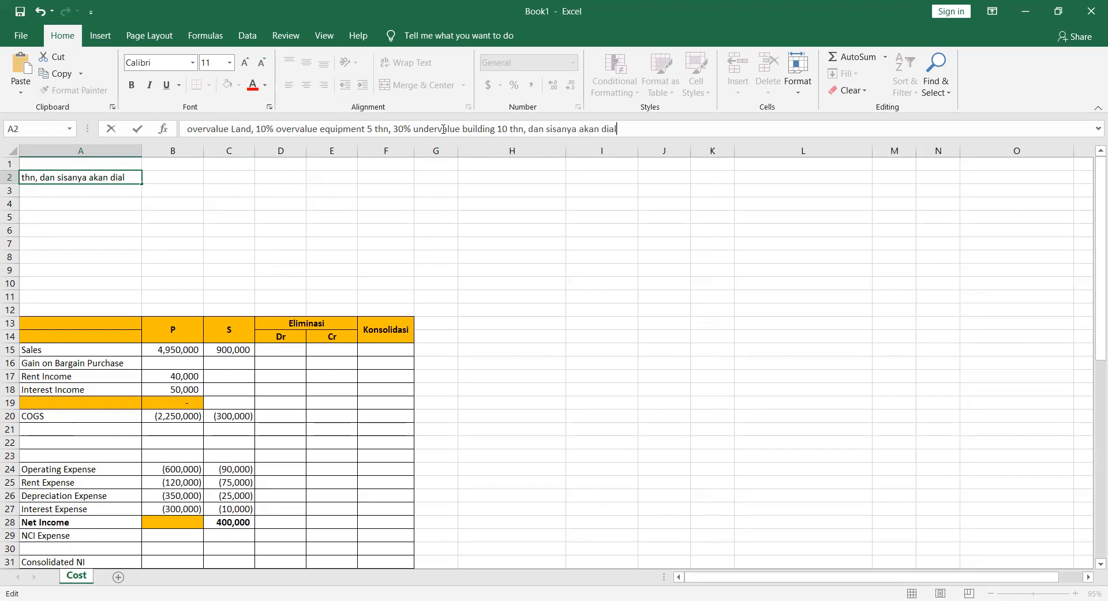
{"action": "type", "text": "okasikan ke goodwill"}
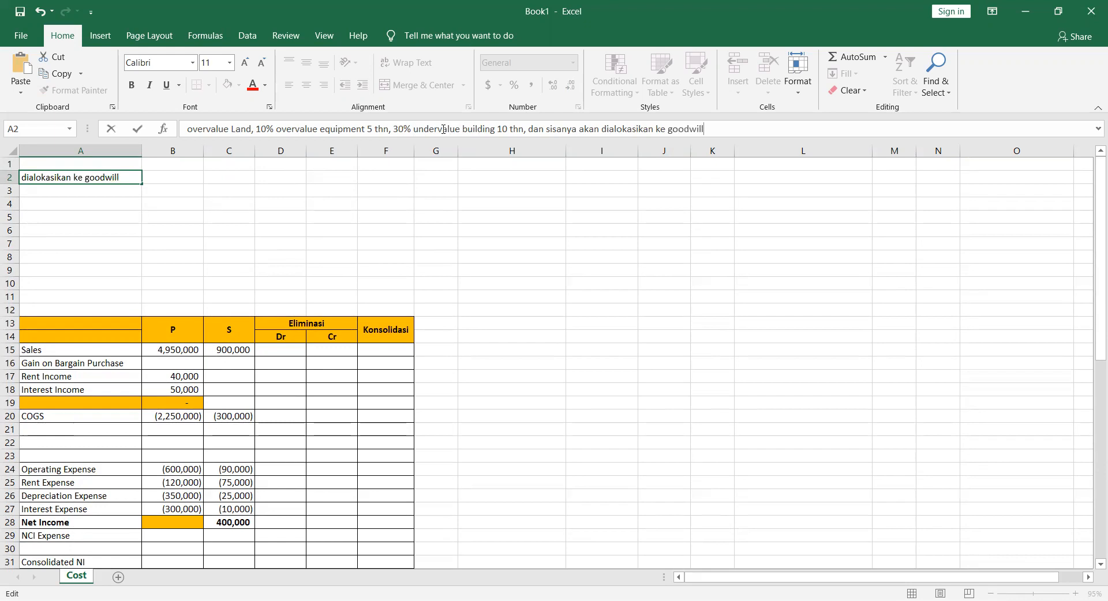
{"action": "key", "text": "ctrl+Return"}
Merge A2:F10 into one wrapped text block with the case text left-aligned and vertically centred
{"action": "key", "text": "shift+Right"}
{"action": "key", "text": "shift+Right"}
{"action": "key", "text": "shift+Right"}
{"action": "key", "text": "shift+Right"}
{"action": "key", "text": "shift+Down"}
{"action": "key", "text": "shift+Down"}
{"action": "key", "text": "shift+Down"}
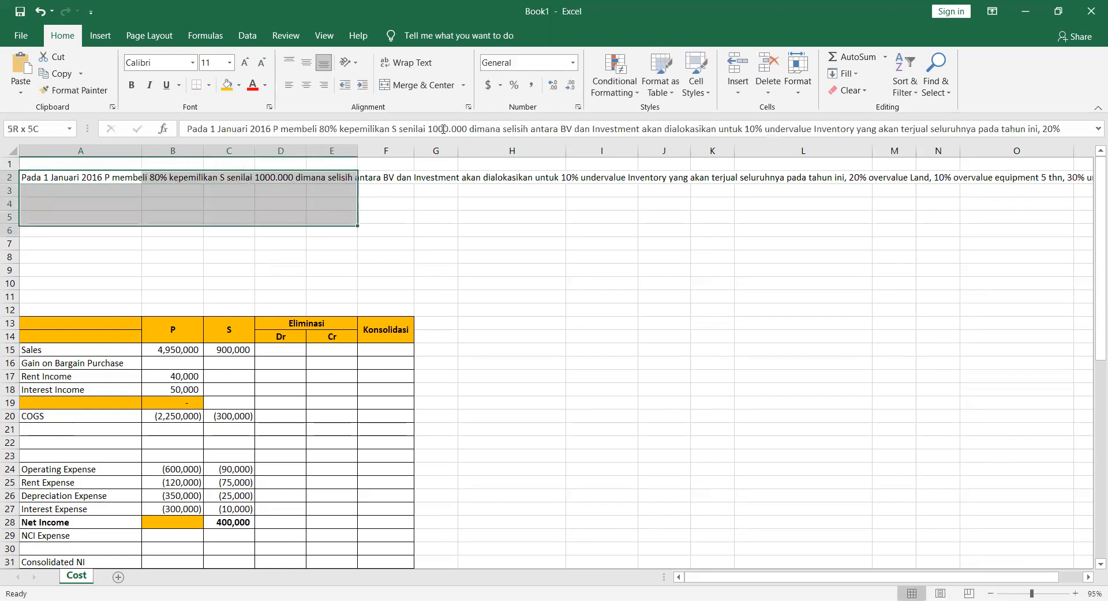
{"action": "key", "text": "shift+Down"}
{"action": "key", "text": "shift+Down"}
{"action": "key", "text": "shift+Down"}
{"action": "key", "text": "shift+Down"}
{"action": "key", "text": "shift+Right"}
{"action": "key", "text": "shift+Down"}
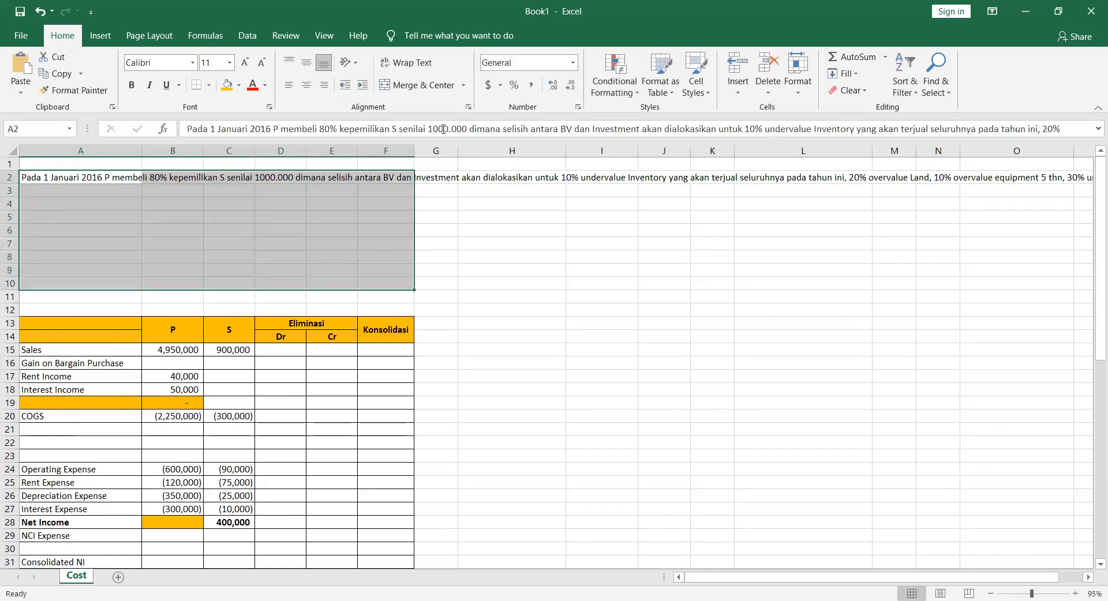
{"action": "left_click", "coordinate": [430, 85]}
{"action": "left_click", "coordinate": [406, 62]}
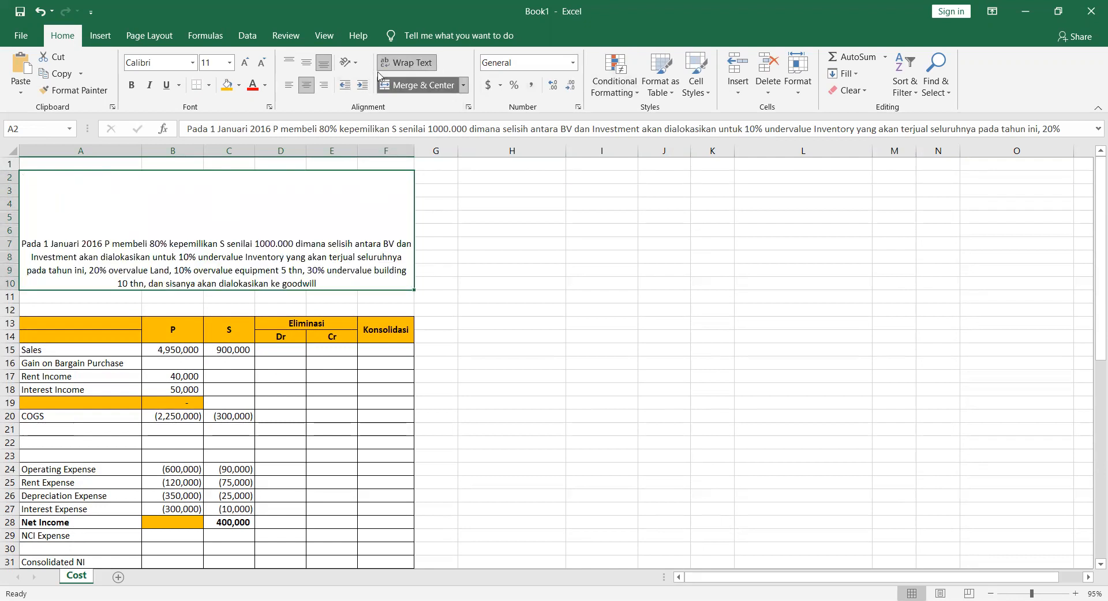
{"action": "left_click", "coordinate": [289, 85]}
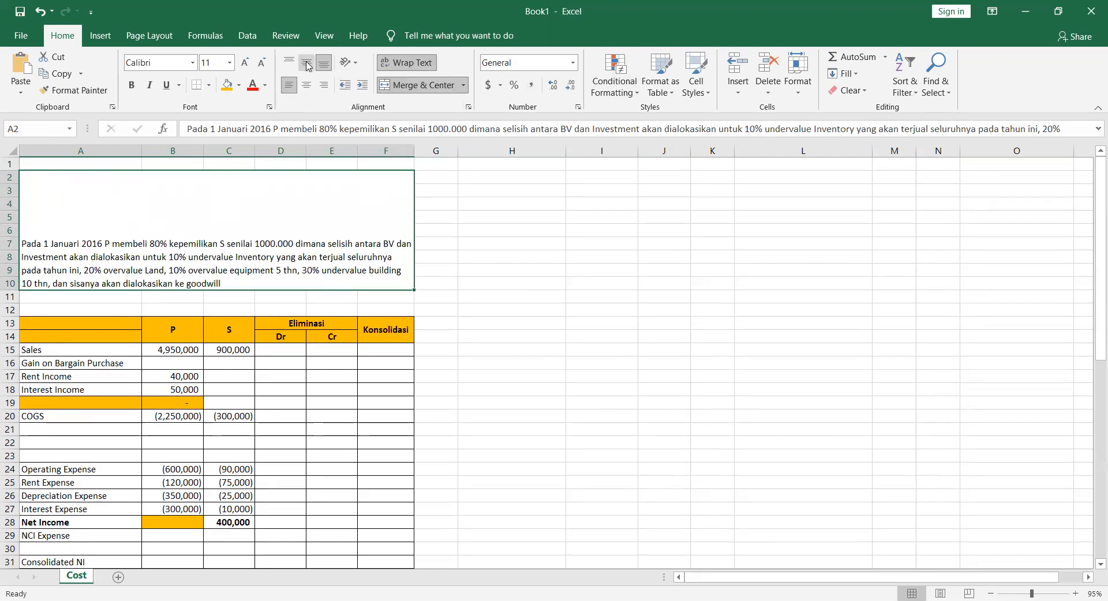
{"action": "left_click", "coordinate": [307, 64]}
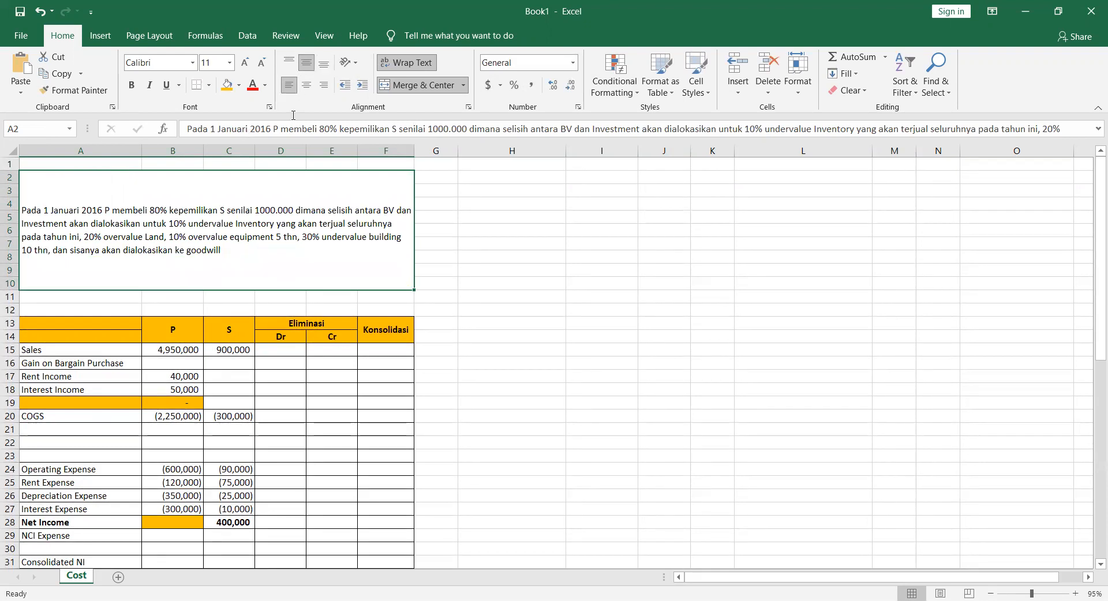
Reduce the merged case text block to A2:F6 and left-align its text
{"action": "left_click", "coordinate": [429, 88]}
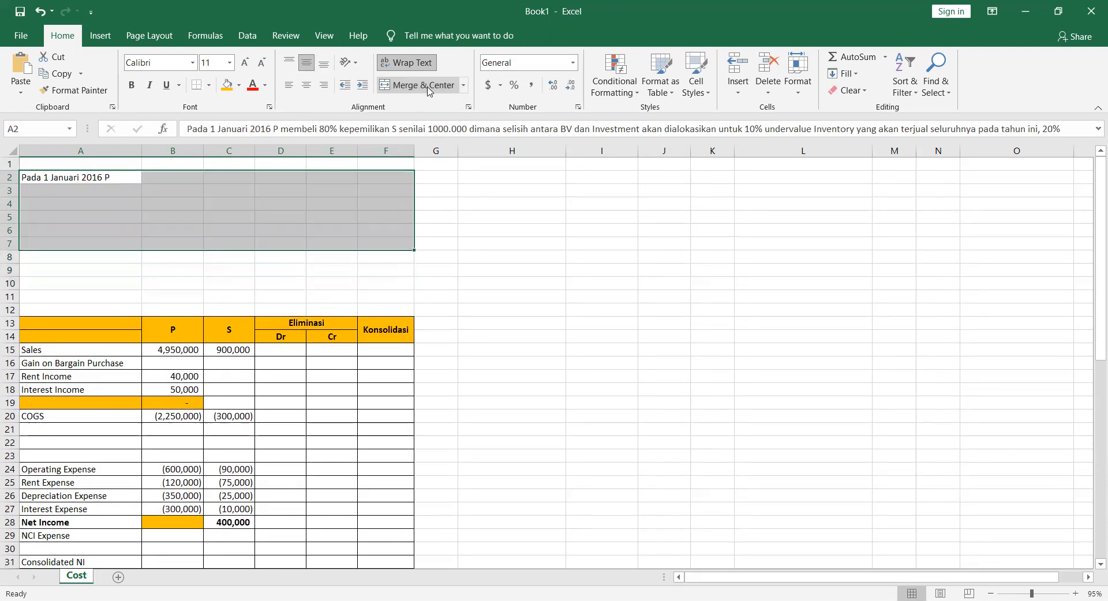
{"action": "left_click", "coordinate": [429, 89]}
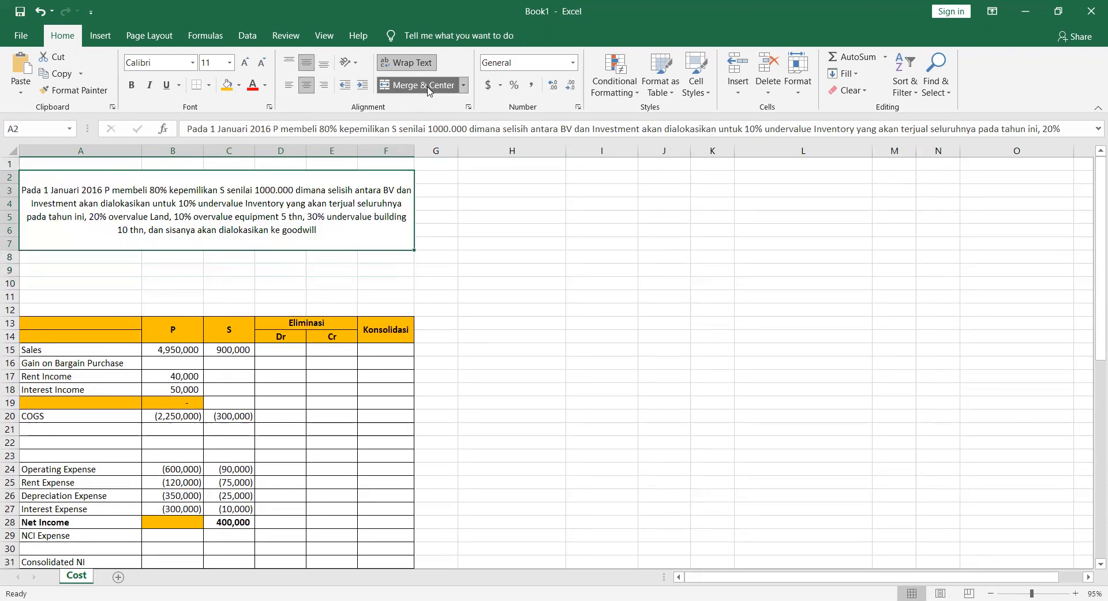
{"action": "left_click", "coordinate": [390, 87]}
{"action": "key", "text": "shift+Up"}
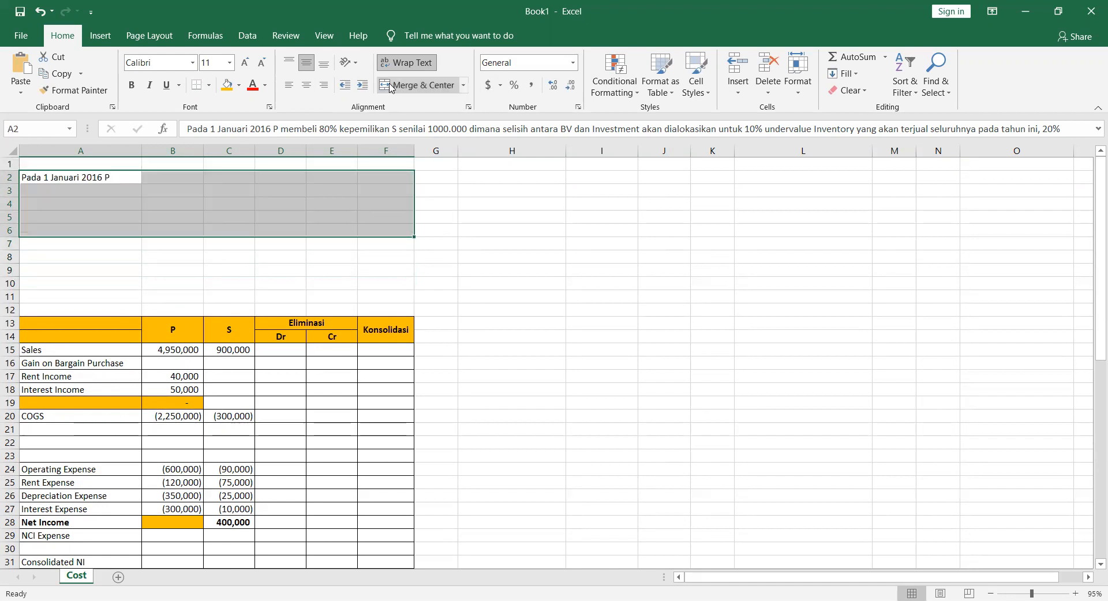
{"action": "left_click", "coordinate": [390, 86]}
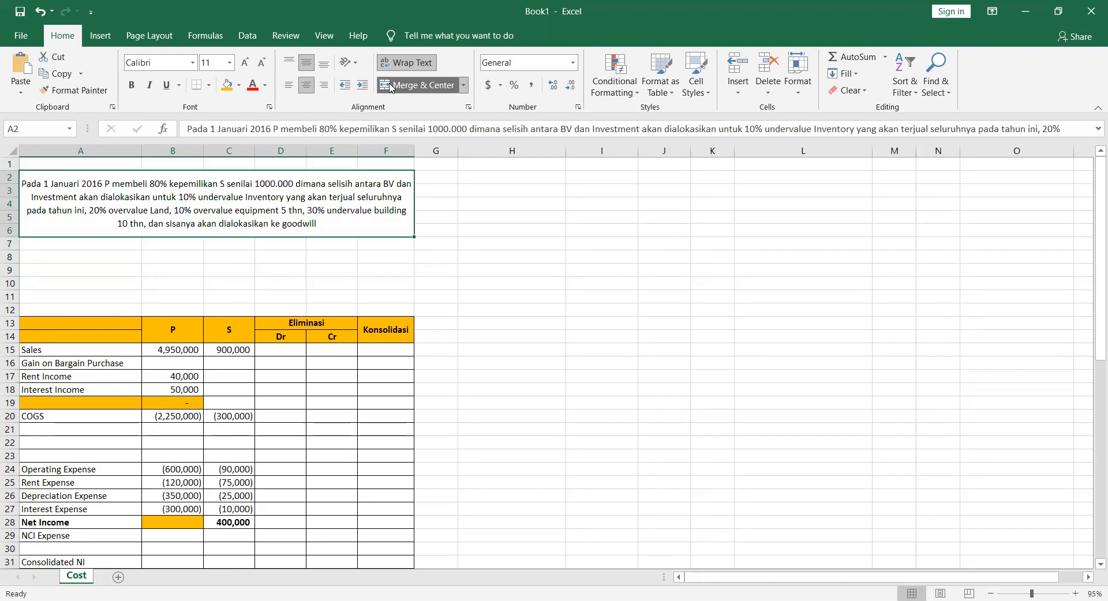
{"action": "left_click", "coordinate": [288, 85]}
Delete the empty rows 7 to 11 between the case text and the consolidation table
{"action": "left_click", "coordinate": [9, 243]}
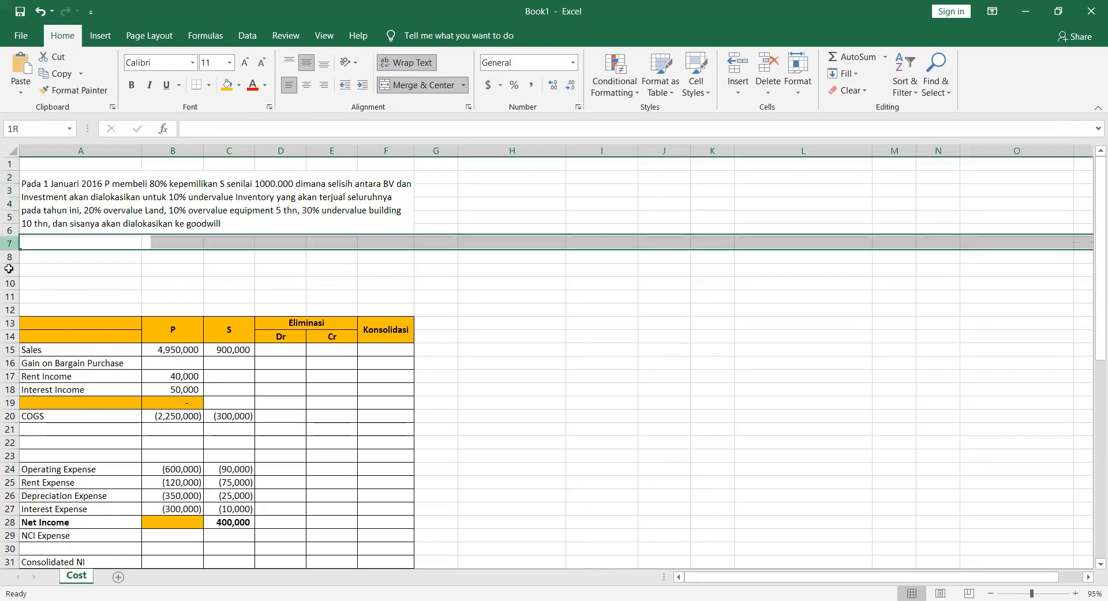
{"action": "left_click", "coordinate": [3, 298], "text": "shift"}
{"action": "right_click", "coordinate": [3, 297]}
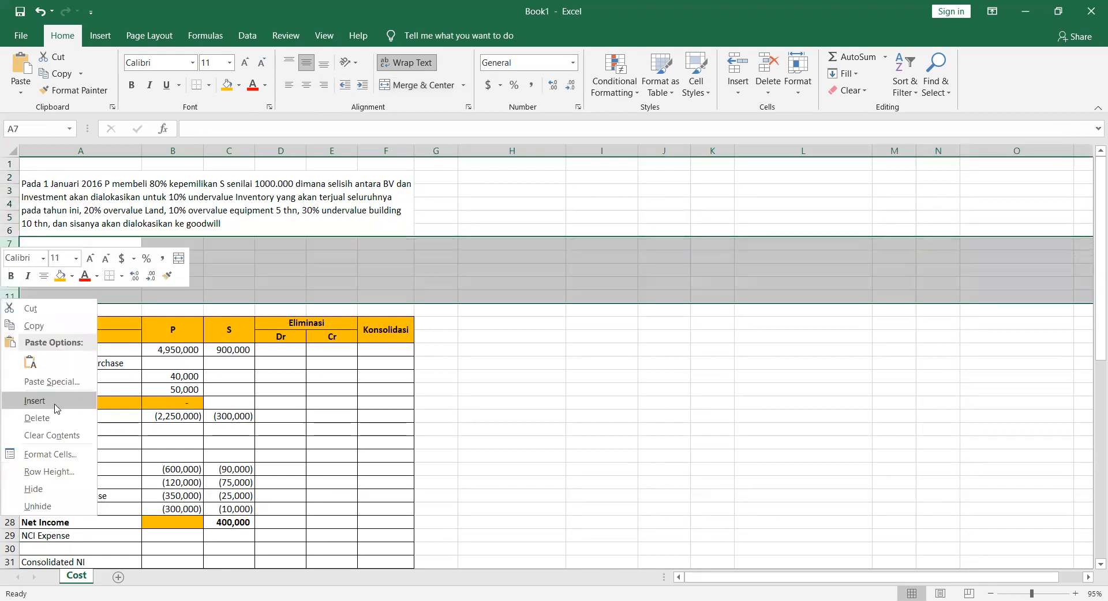
{"action": "left_click", "coordinate": [53, 418]}
{"action": "left_click", "coordinate": [537, 245]}
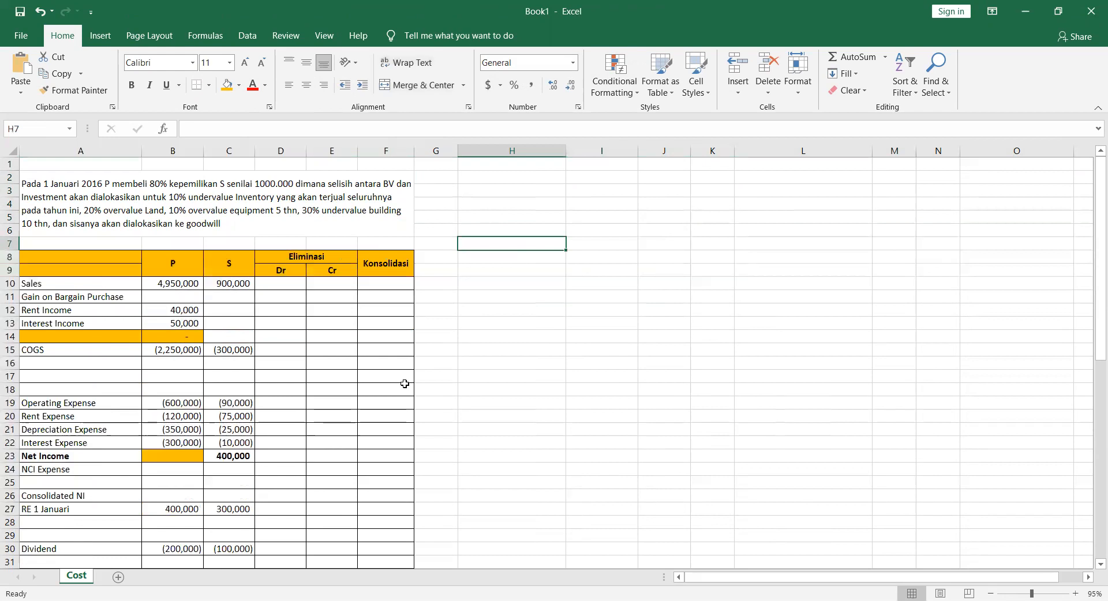
{"action": "scroll", "coordinate": [405, 384], "scroll_direction": "down", "scroll_amount": 8}
{"action": "scroll", "coordinate": [404, 383], "scroll_direction": "up", "scroll_amount": 5}
{"action": "scroll", "coordinate": [405, 384], "scroll_direction": "up", "scroll_amount": 8}
{"action": "scroll", "coordinate": [405, 384], "scroll_direction": "down", "scroll_amount": 1}
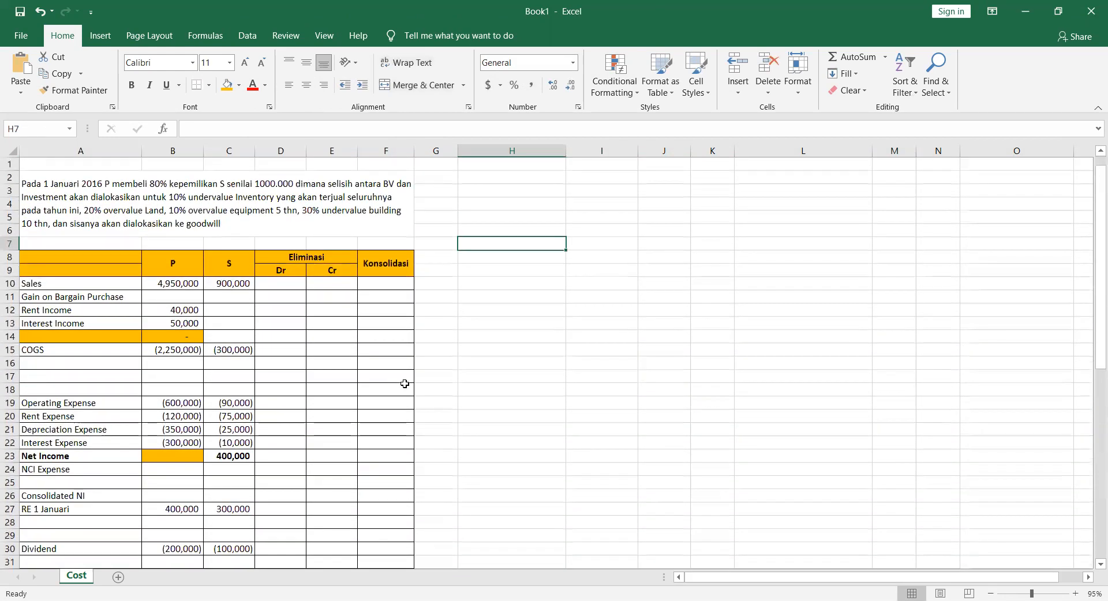
{"action": "scroll", "coordinate": [405, 384], "scroll_direction": "up", "scroll_amount": 1}
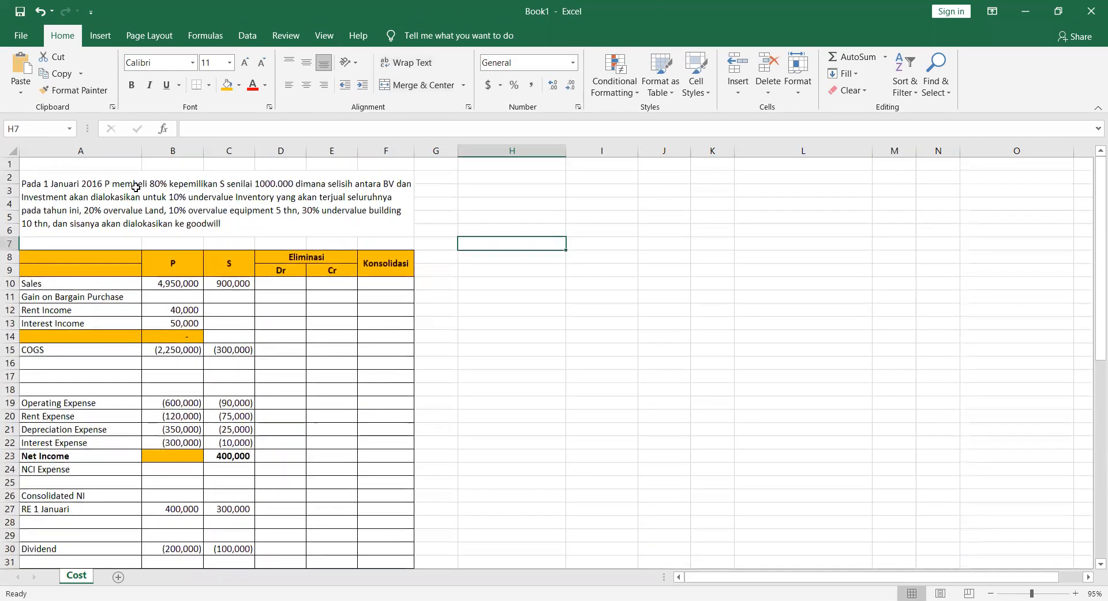
Correct the purchase amount in the A2 case text to 1.000.000
{"action": "left_click", "coordinate": [196, 182]}
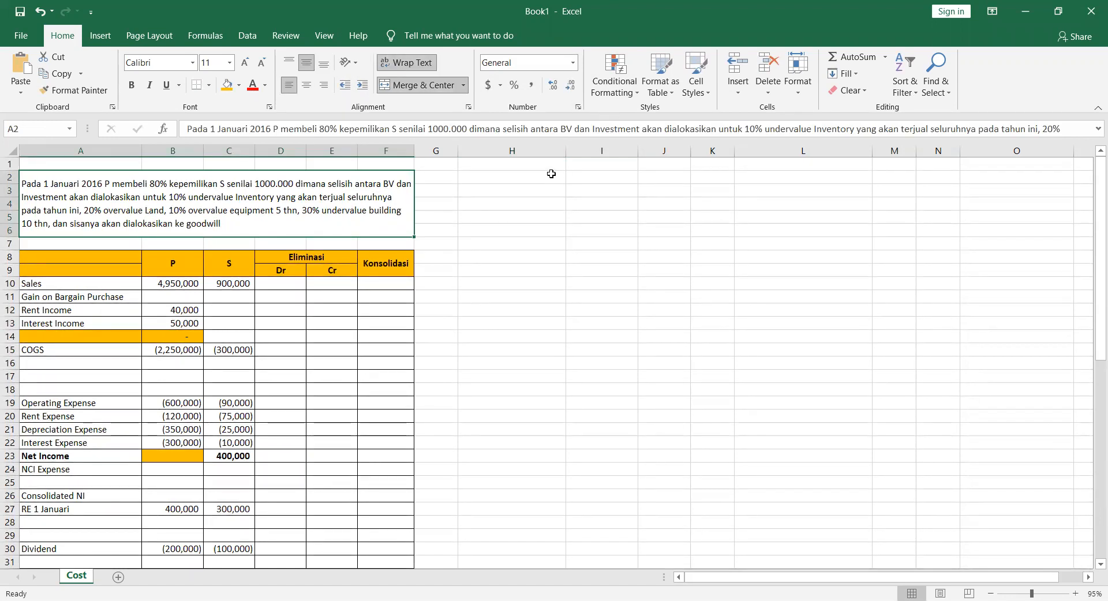
{"action": "double_click", "coordinate": [328, 183]}
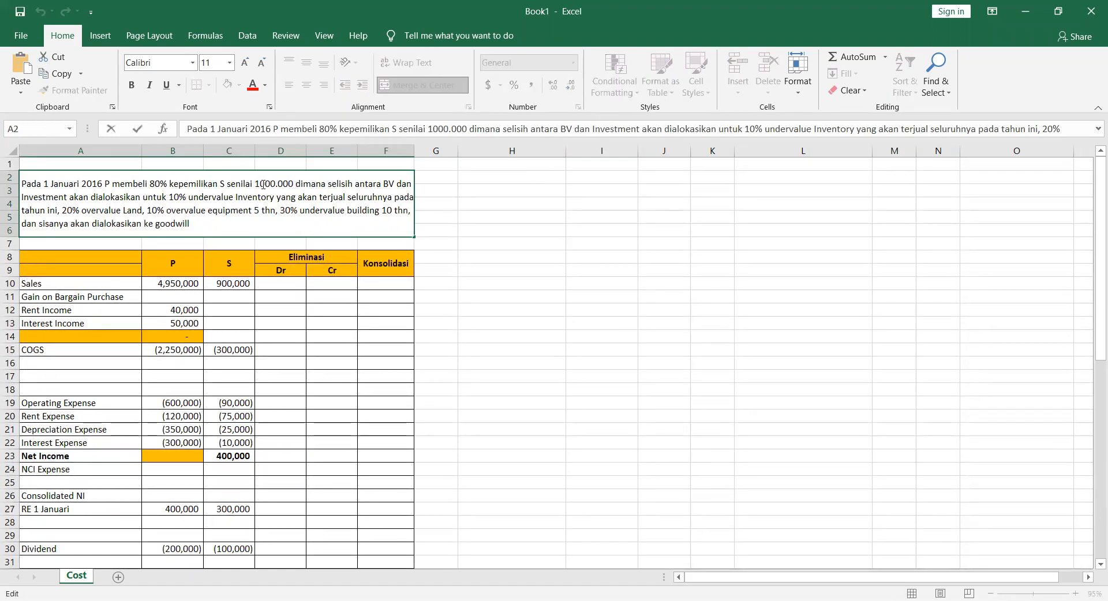
{"action": "type", "text": "."}
{"action": "key", "text": "Return"}
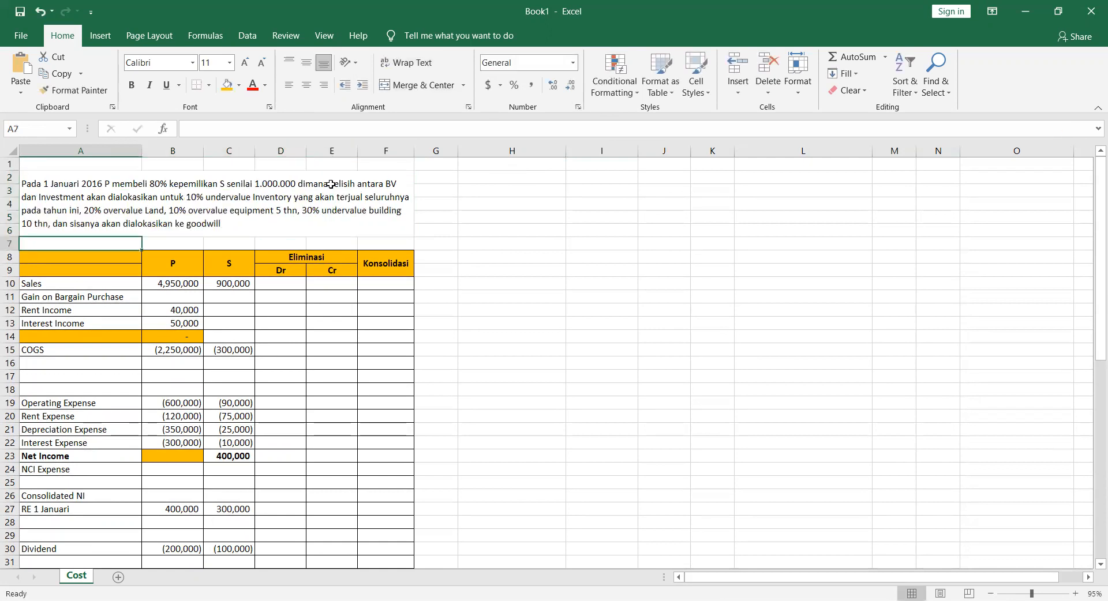
Enter the heading "P-S 1 Januari 2016" in H1 with the ownership share 80% in I1
{"action": "left_click", "coordinate": [489, 165]}
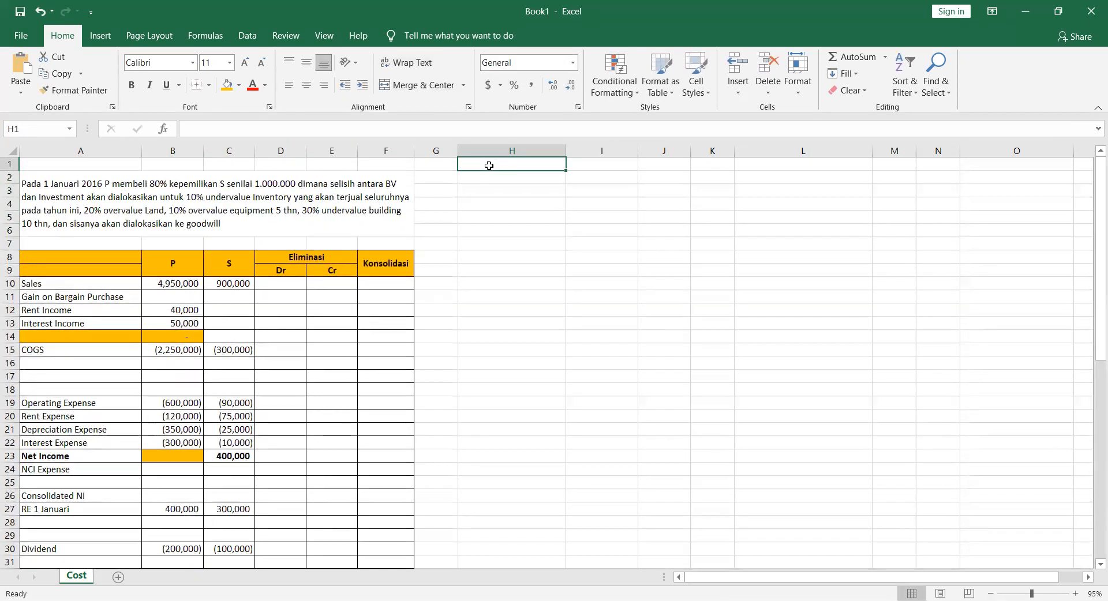
{"action": "type", "text": "P-S"}
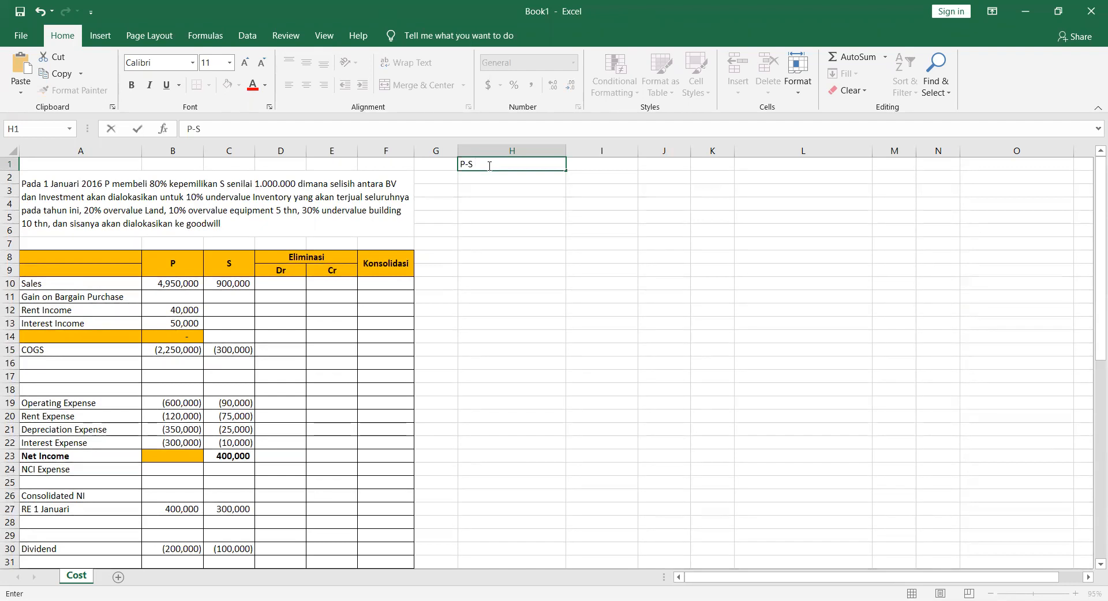
{"action": "type", "text": " 1 Januari 2016"}
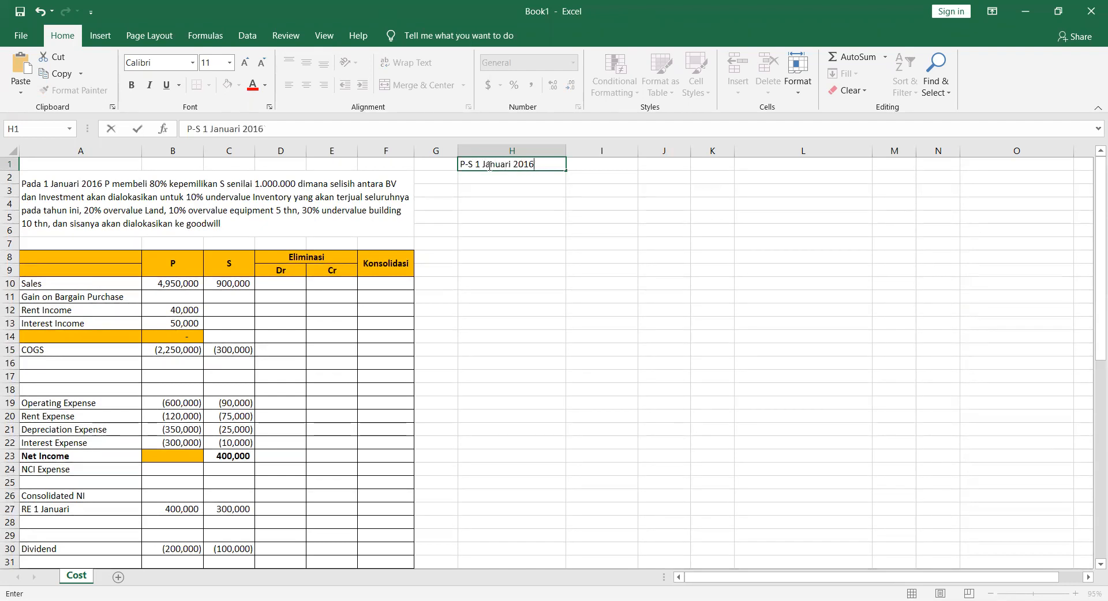
{"action": "key", "text": "Tab"}
{"action": "type", "text": "80%"}
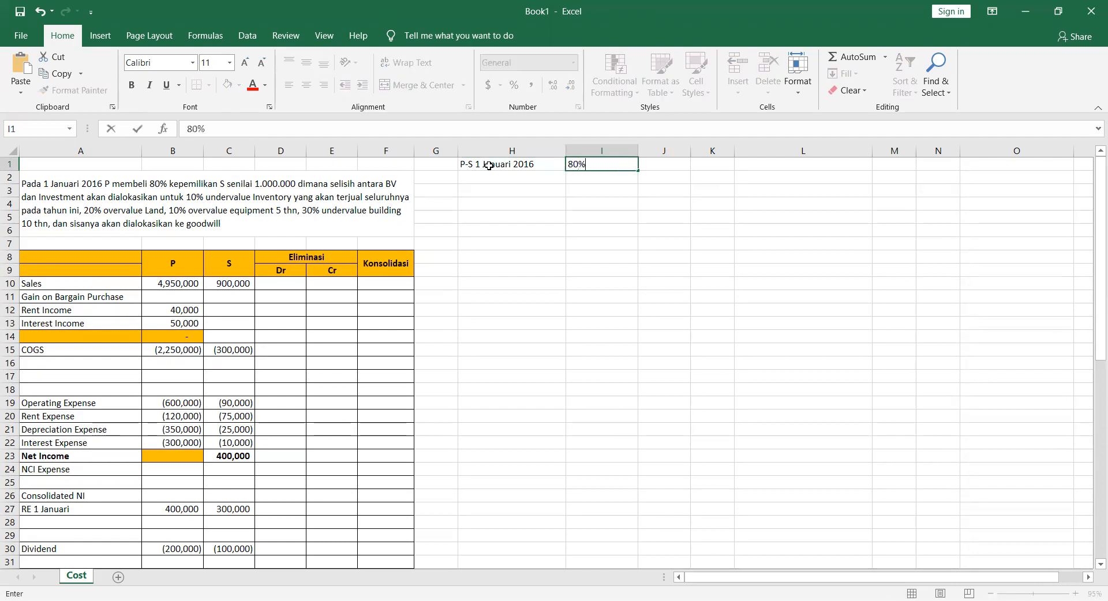
{"action": "key", "text": "Return"}
Label the book value section "BV of NA S:" in H3, with "RE" in H4 and "CS" in H5
{"action": "key", "text": "Return"}
{"action": "type", "text": "BV of n"}
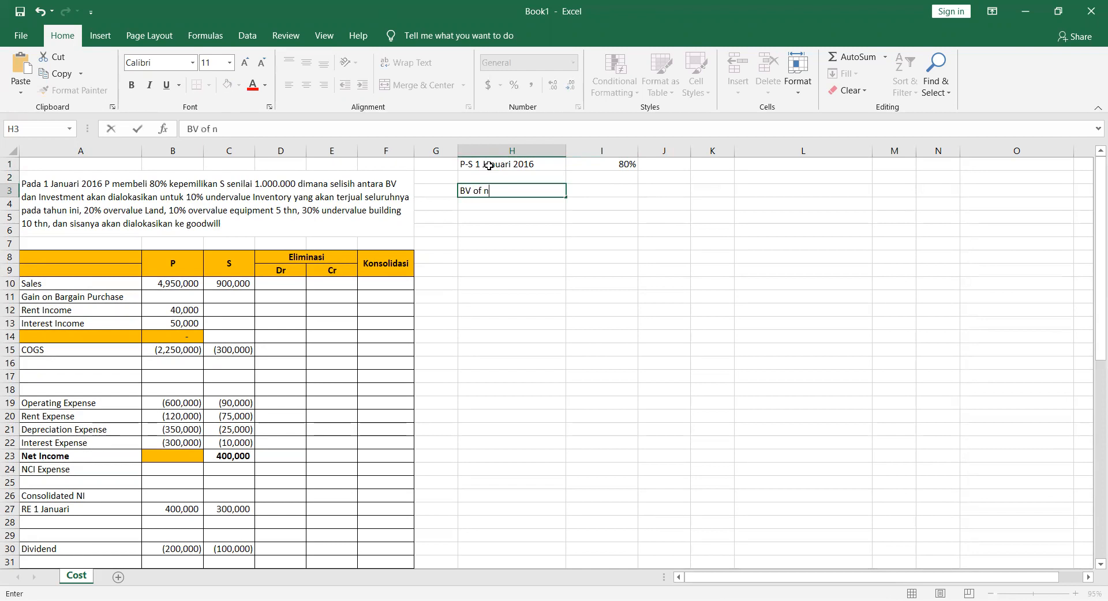
{"action": "type", "text": "A"}
{"action": "key", "text": "BackSpace"}
{"action": "key", "text": "BackSpace"}
{"action": "type", "text": "NA S:"}
{"action": "key", "text": "Return"}
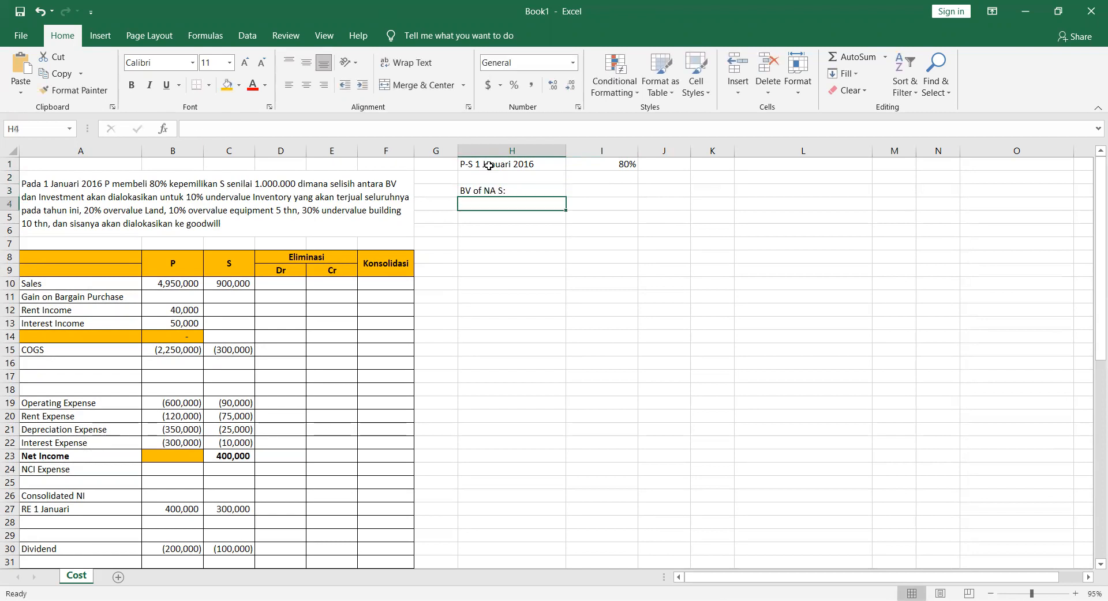
{"action": "type", "text": "RE"}
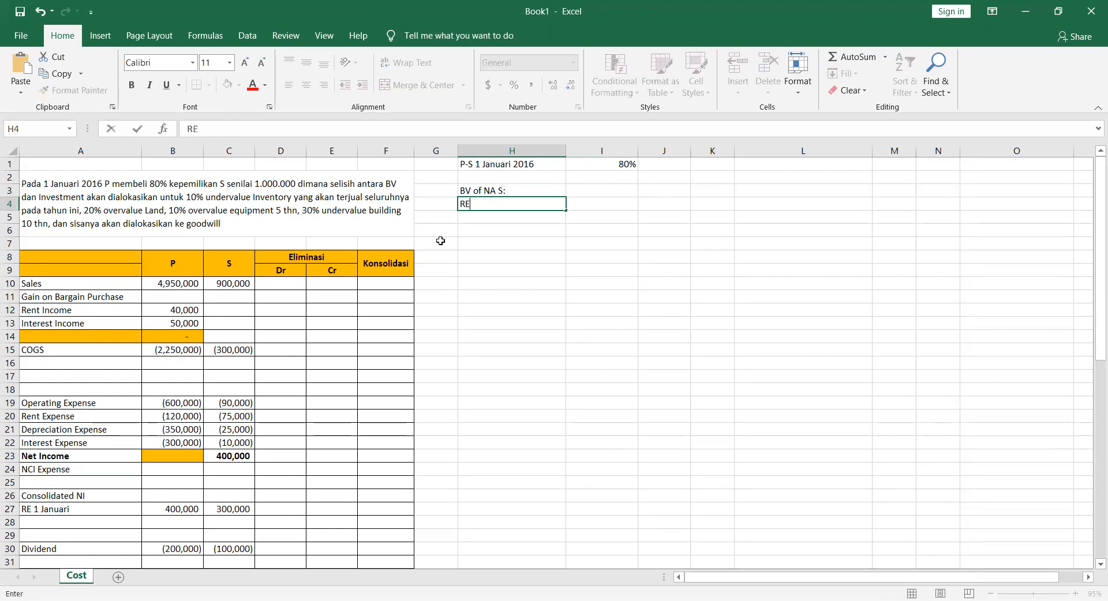
{"action": "key", "text": "Return"}
{"action": "type", "text": "CS"}
{"action": "key", "text": "Return"}
Examine the CS, RE 31 Desember and RE 1 Januari rows to identify S's equity figures at the acquisition date
{"action": "scroll", "coordinate": [386, 307], "scroll_direction": "down", "scroll_amount": 2}
{"action": "scroll", "coordinate": [386, 307], "scroll_direction": "down", "scroll_amount": 7}
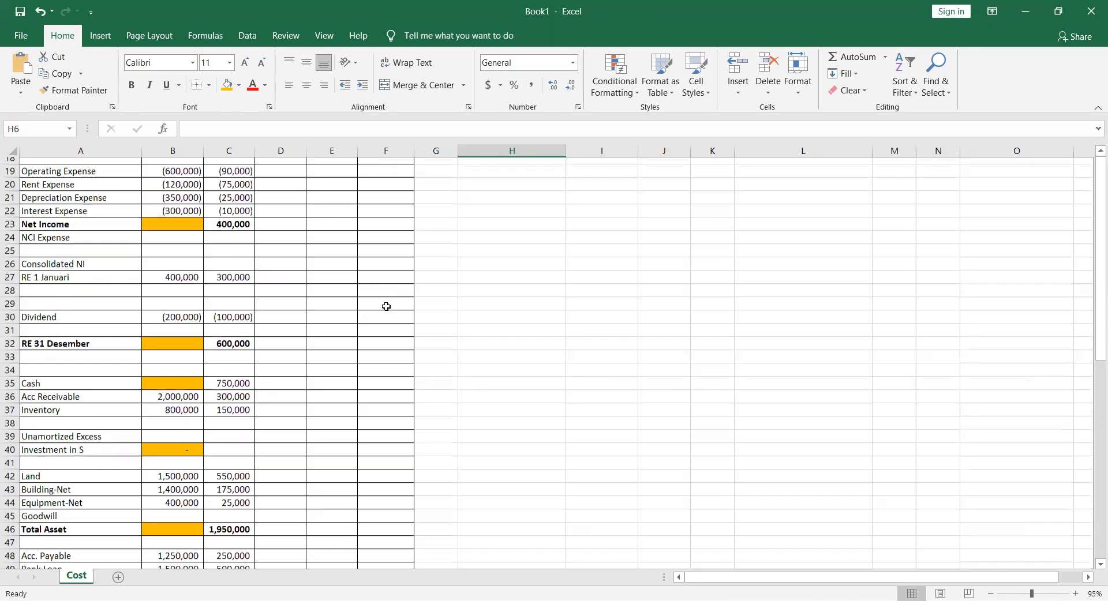
{"action": "left_click", "coordinate": [131, 448]}
{"action": "left_click_drag", "start_coordinate": [131, 451], "coordinate": [200, 454]}
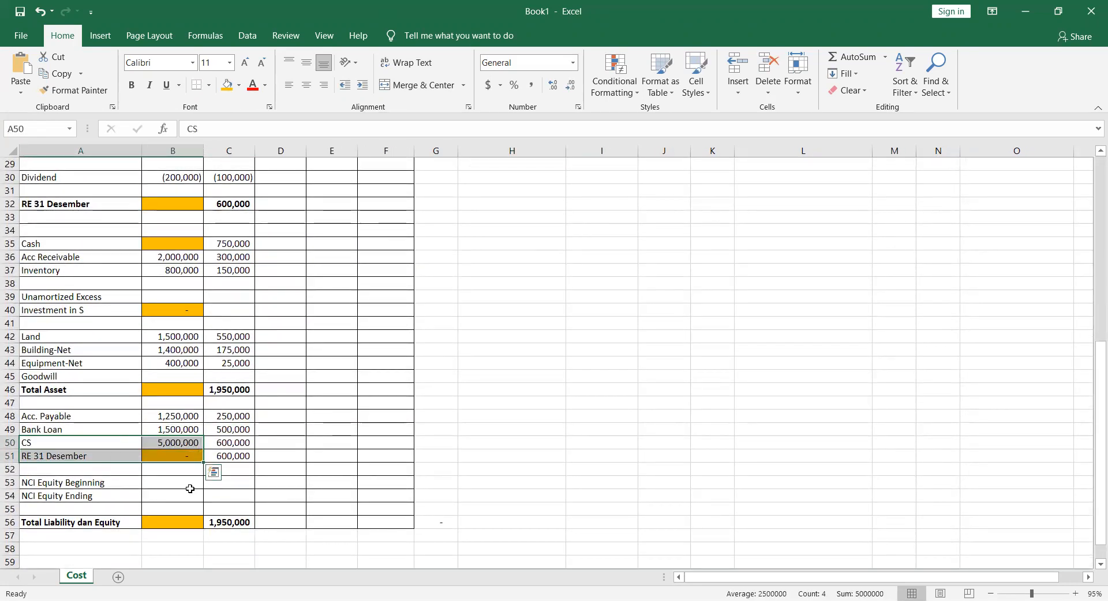
{"action": "scroll", "coordinate": [340, 468], "scroll_direction": "up", "scroll_amount": 10}
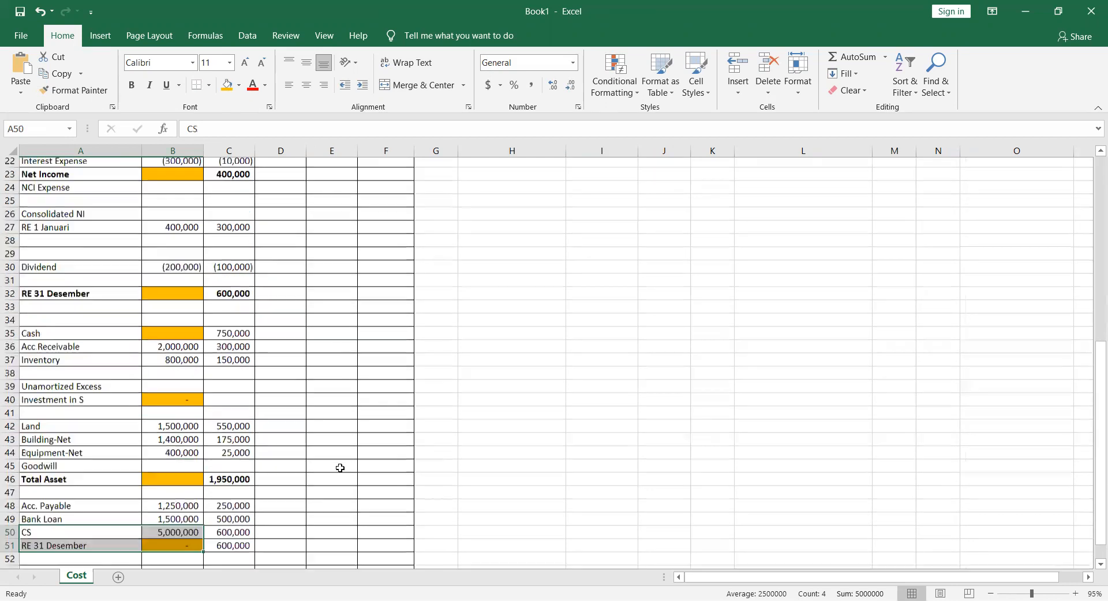
{"action": "left_click", "coordinate": [496, 165]}
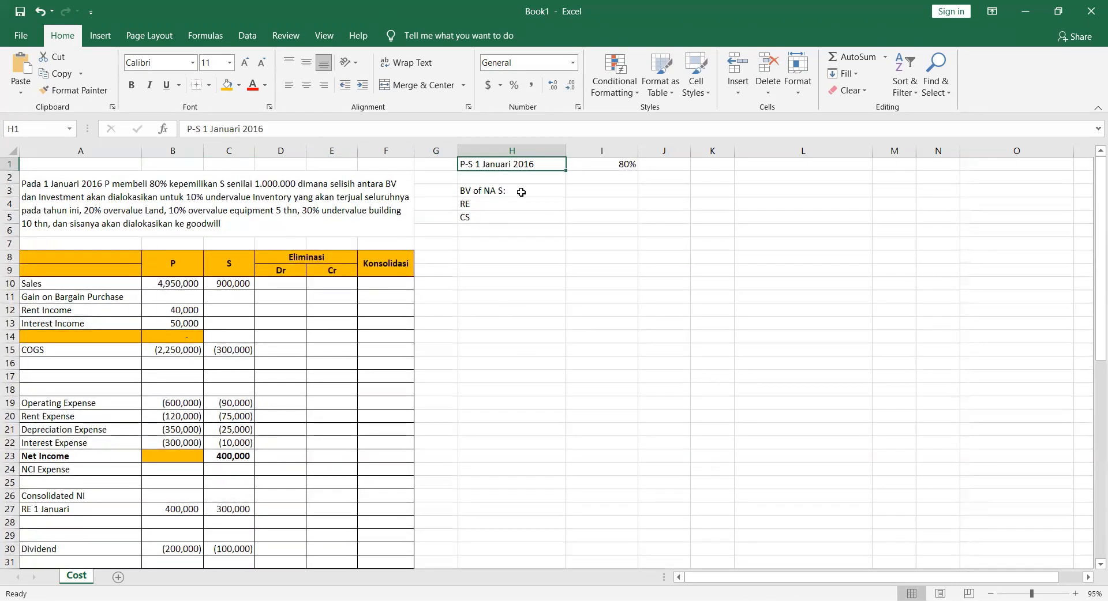
{"action": "scroll", "coordinate": [571, 245], "scroll_direction": "down", "scroll_amount": 9}
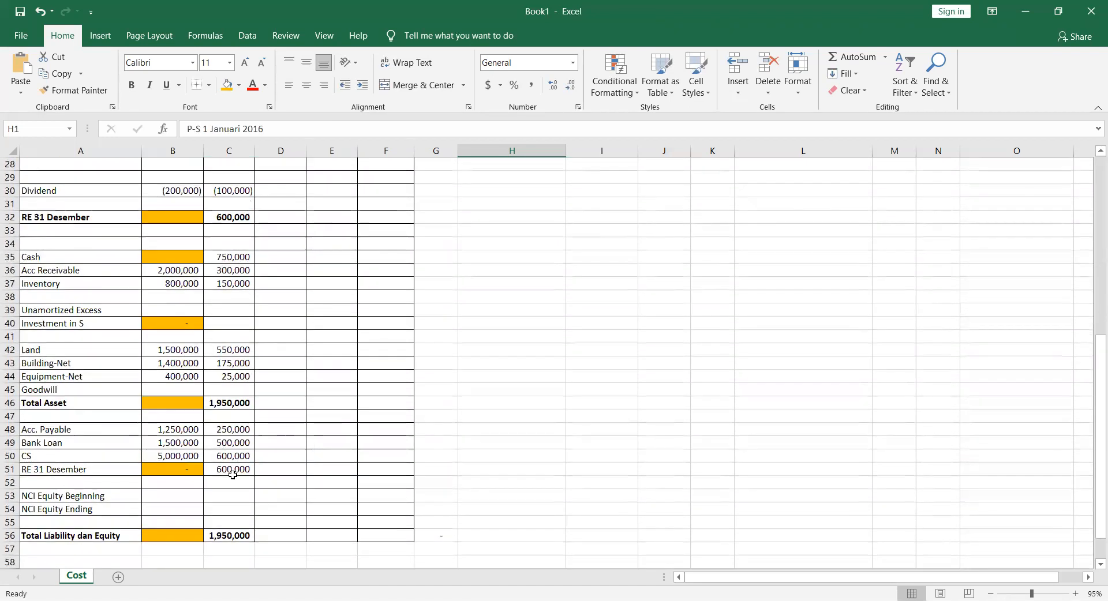
{"action": "left_click", "coordinate": [212, 477]}
{"action": "left_click_drag", "start_coordinate": [212, 473], "coordinate": [121, 470]}
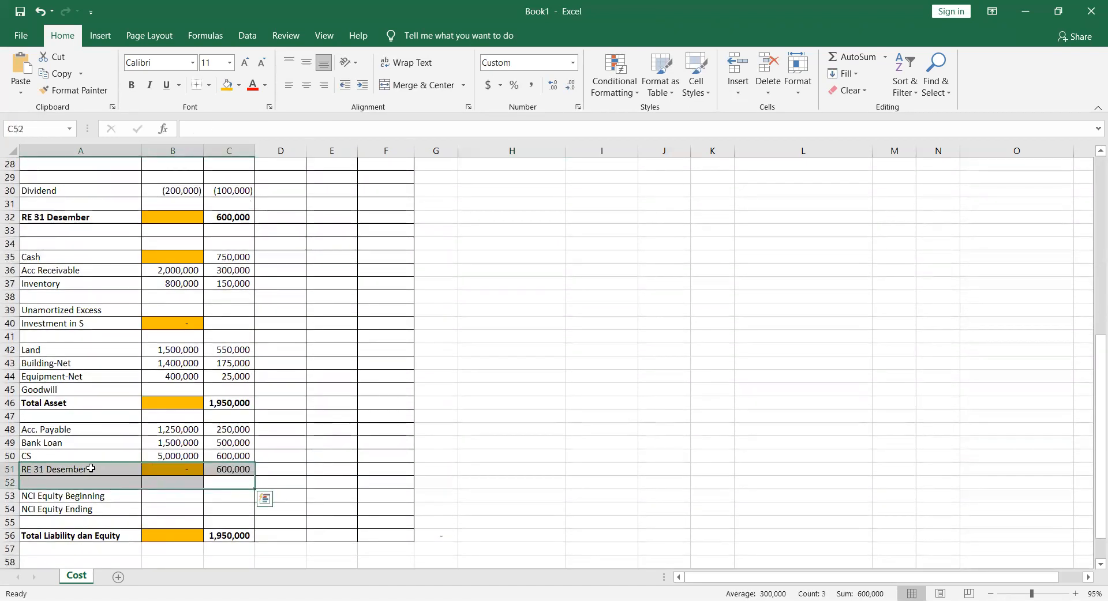
{"action": "scroll", "coordinate": [376, 247], "scroll_direction": "up", "scroll_amount": 9}
{"action": "scroll", "coordinate": [285, 508], "scroll_direction": "down", "scroll_amount": 3}
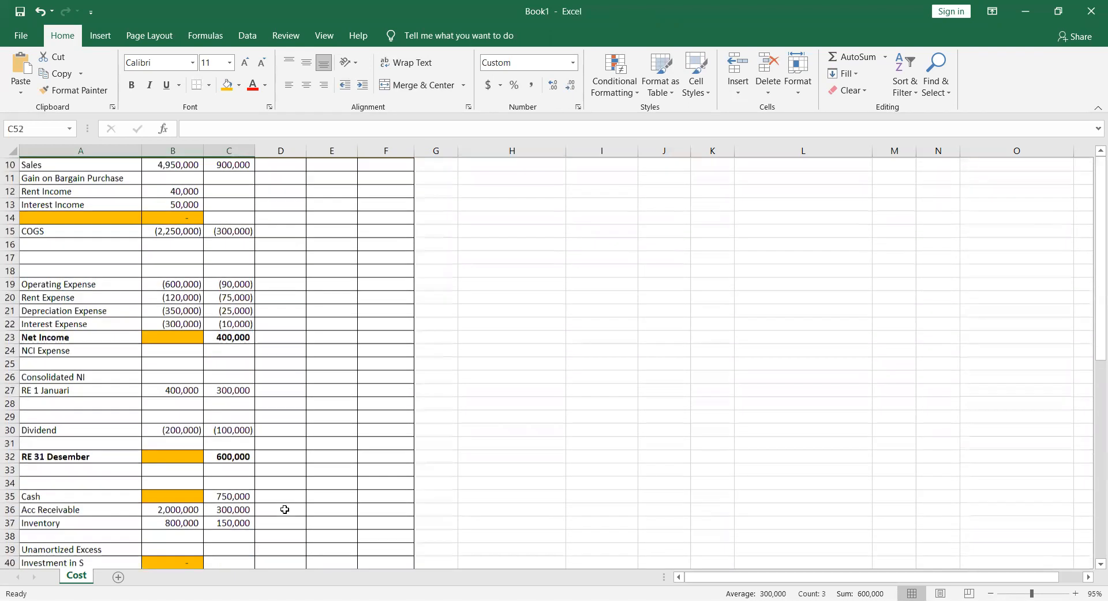
{"action": "left_click", "coordinate": [221, 387]}
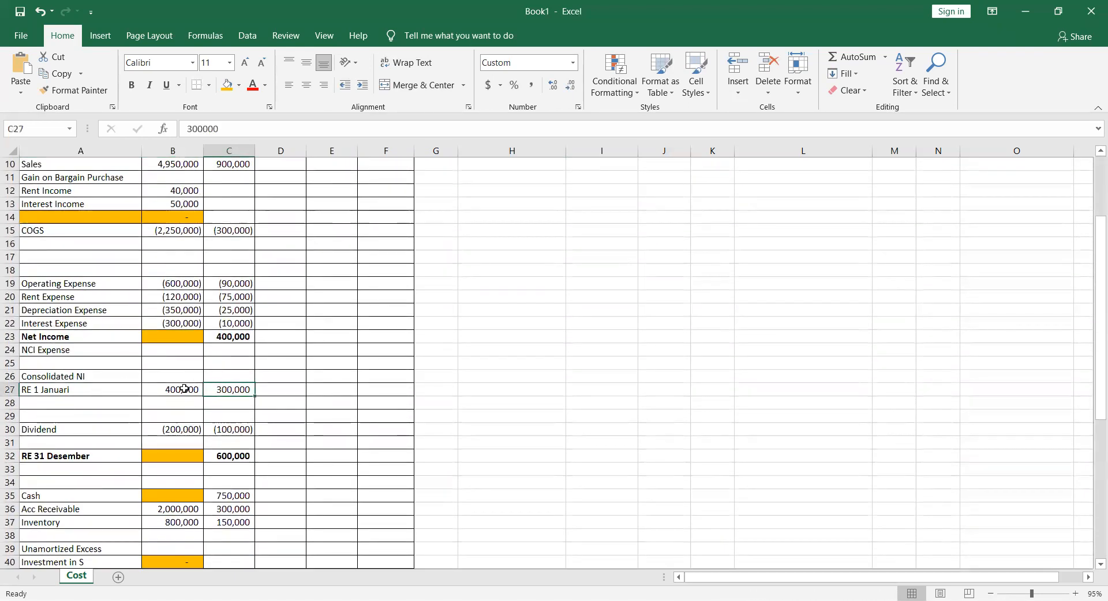
{"action": "left_click_drag", "start_coordinate": [89, 388], "coordinate": [264, 404]}
{"action": "scroll", "coordinate": [314, 361], "scroll_direction": "up", "scroll_amount": 3}
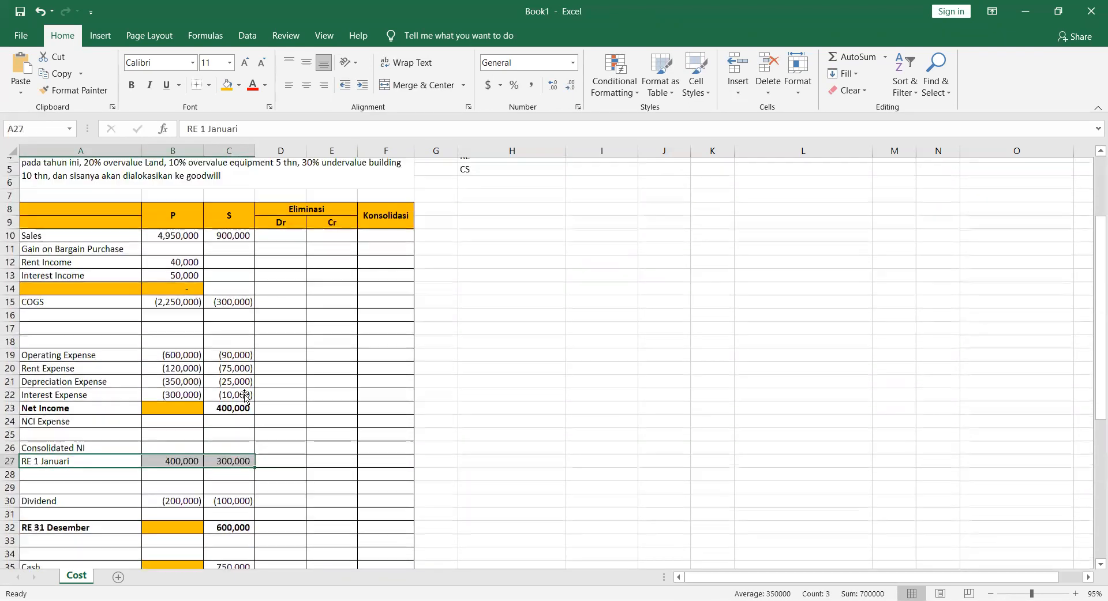
Link the RE amount in I4 to S's RE 1 Januari with the formula =C27
{"action": "left_click", "coordinate": [595, 202]}
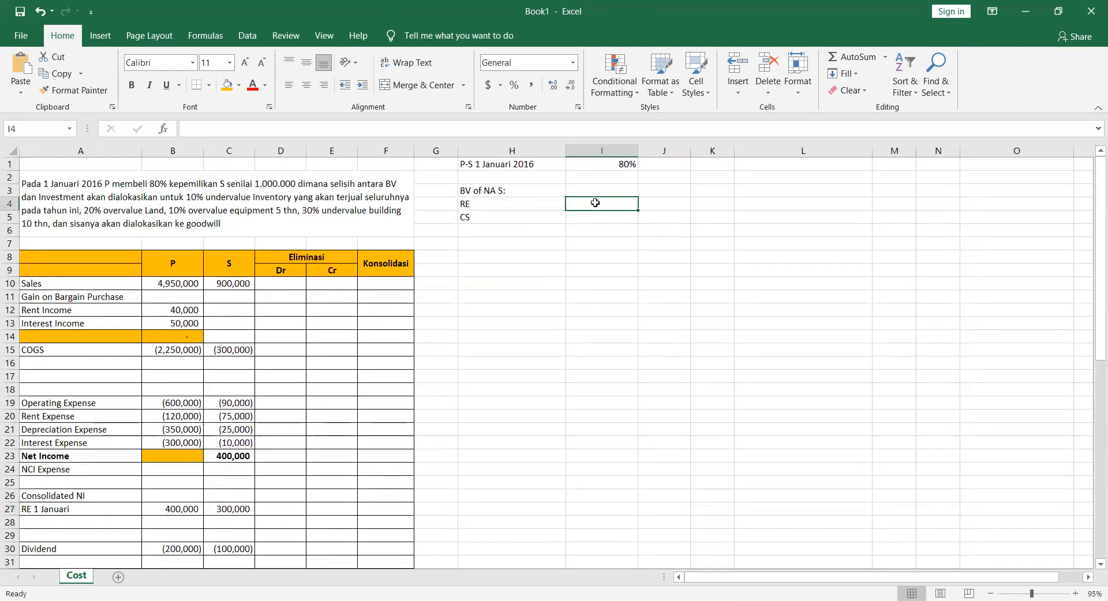
{"action": "type", "text": "="}
{"action": "left_click", "coordinate": [243, 515]}
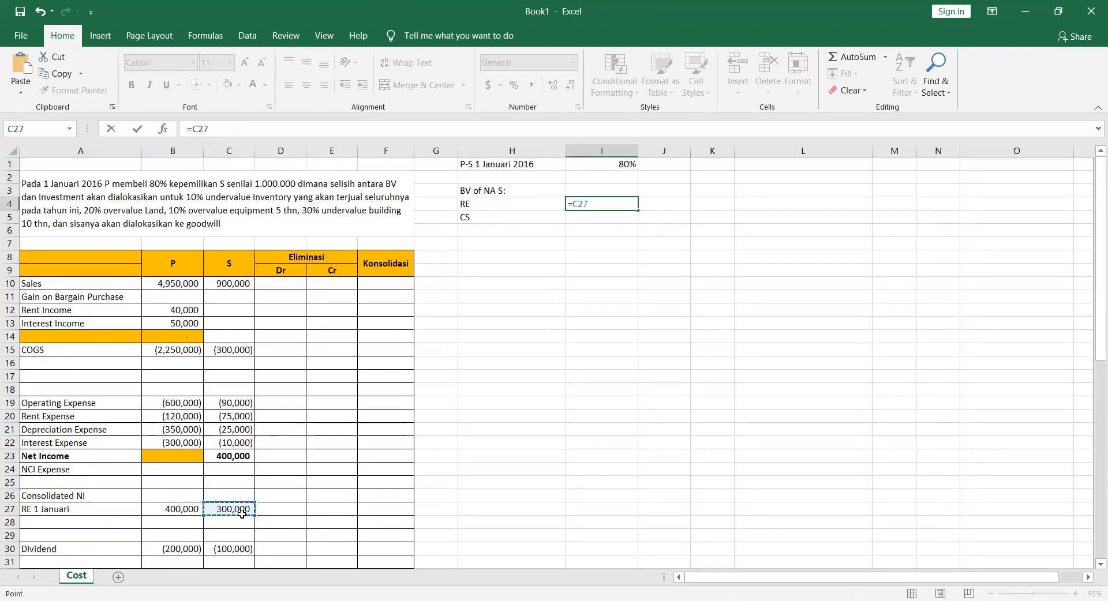
{"action": "key", "text": "Return"}
Link the CS amount in I5 to S's CS balance with the formula =C50
{"action": "type", "text": "="}
{"action": "scroll", "coordinate": [242, 514], "scroll_direction": "down", "scroll_amount": 6}
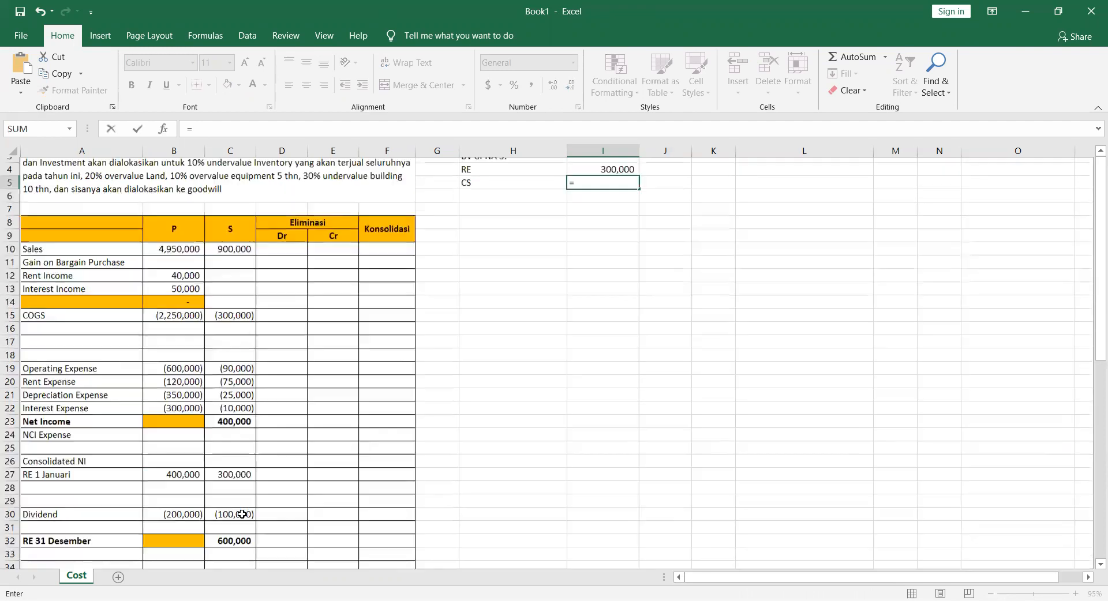
{"action": "scroll", "coordinate": [242, 514], "scroll_direction": "down", "scroll_amount": 4}
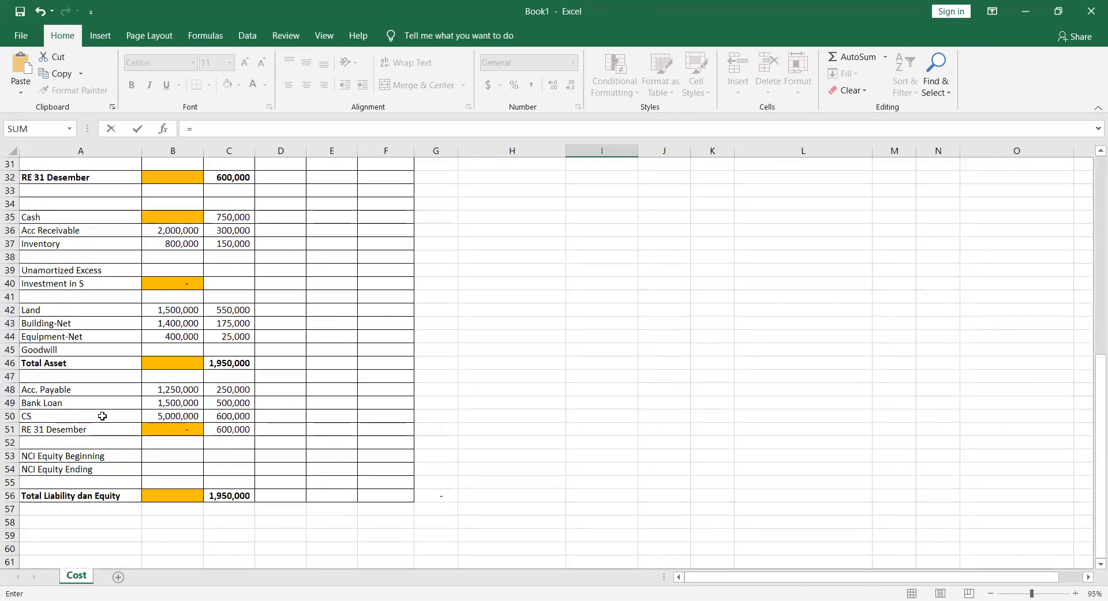
{"action": "left_click", "coordinate": [232, 418]}
{"action": "key", "text": "Return"}
{"action": "scroll", "coordinate": [234, 420], "scroll_direction": "up", "scroll_amount": 2}
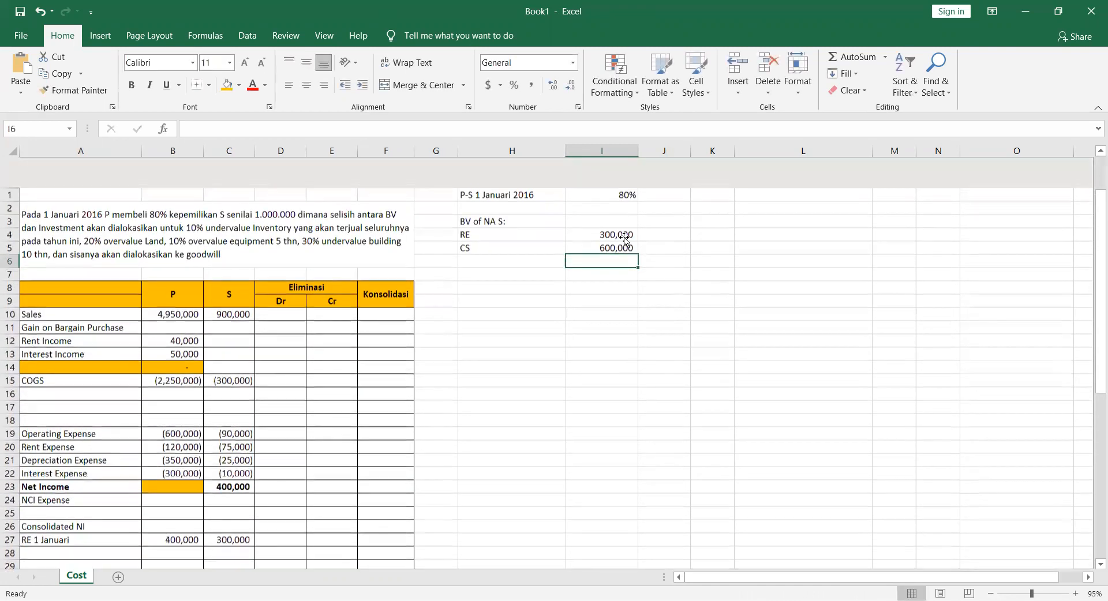
{"action": "key", "text": "Up"}
{"action": "key", "text": "Left"}
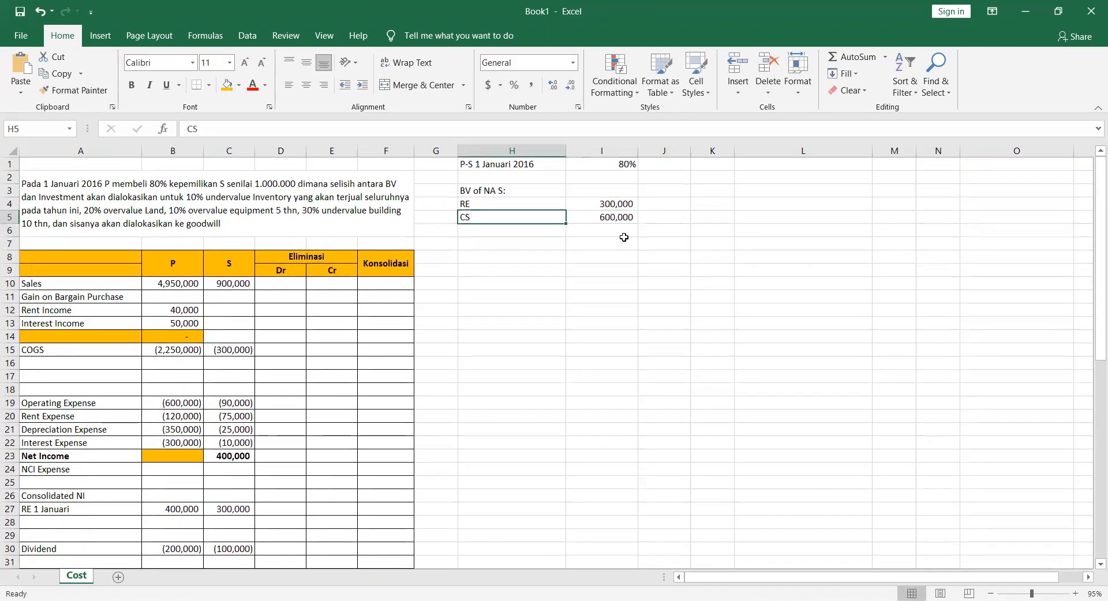
{"action": "key", "text": "Right"}
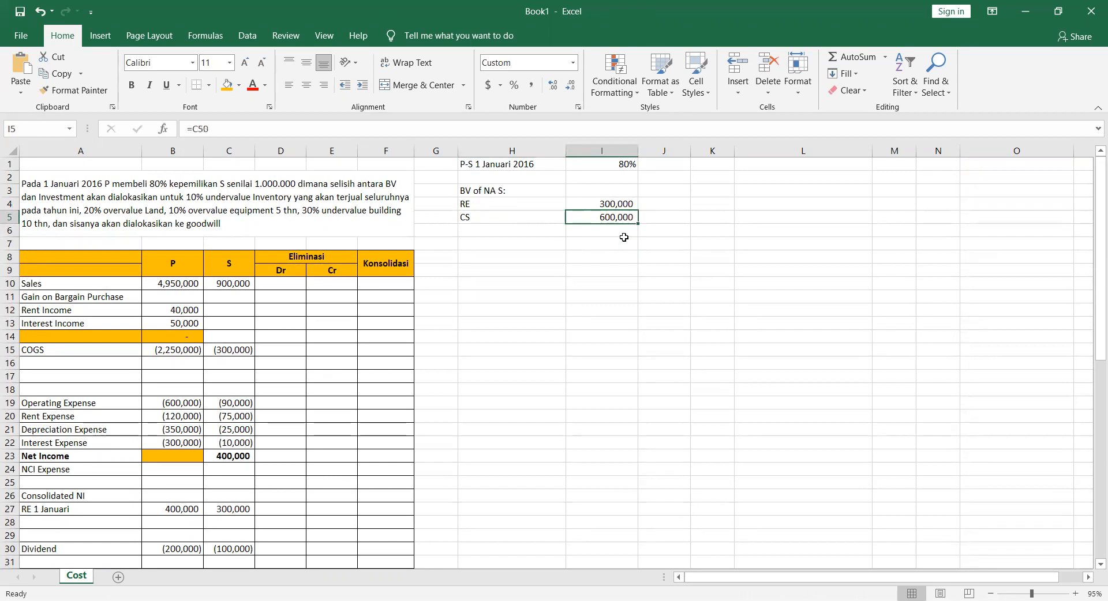
Add a bottom border under the CS row in H5:I5, label H6 "Total" and sum the RE and CS amounts in I6
{"action": "key", "text": "Left"}
{"action": "key", "text": "shift+Right"}
{"action": "left_click", "coordinate": [194, 85]}
{"action": "key", "text": "Down"}
{"action": "type", "text": "Total"}
{"action": "key", "text": "Tab"}
{"action": "type", "text": "="}
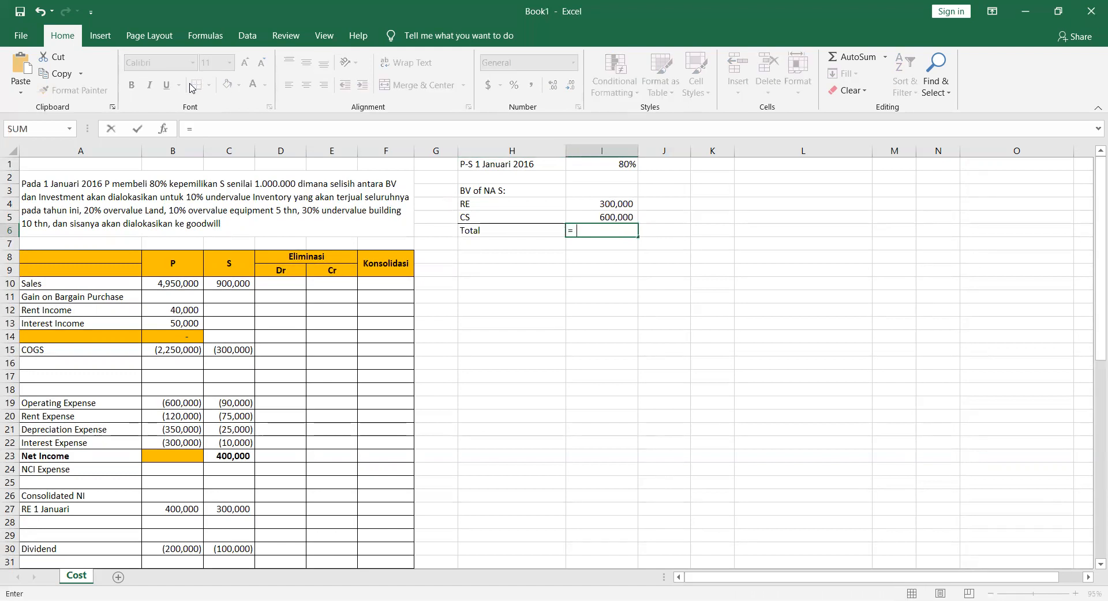
{"action": "key", "text": "alt+equal"}
{"action": "key", "text": "Return"}
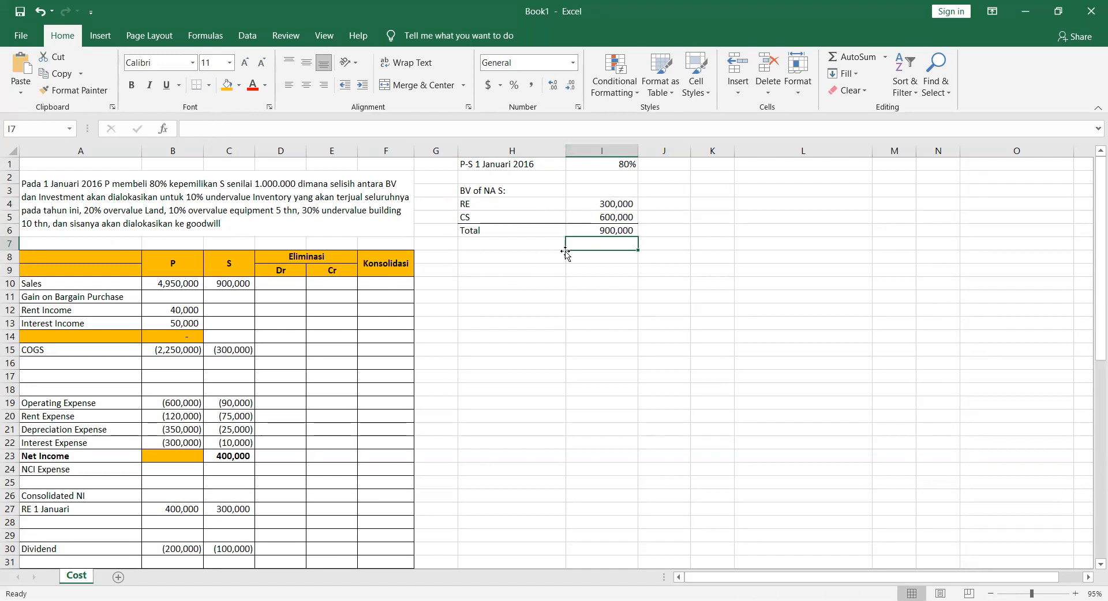
Label the excess calculation rows "COI" in H8 and "Implied Value" in H9
{"action": "left_click", "coordinate": [506, 258]}
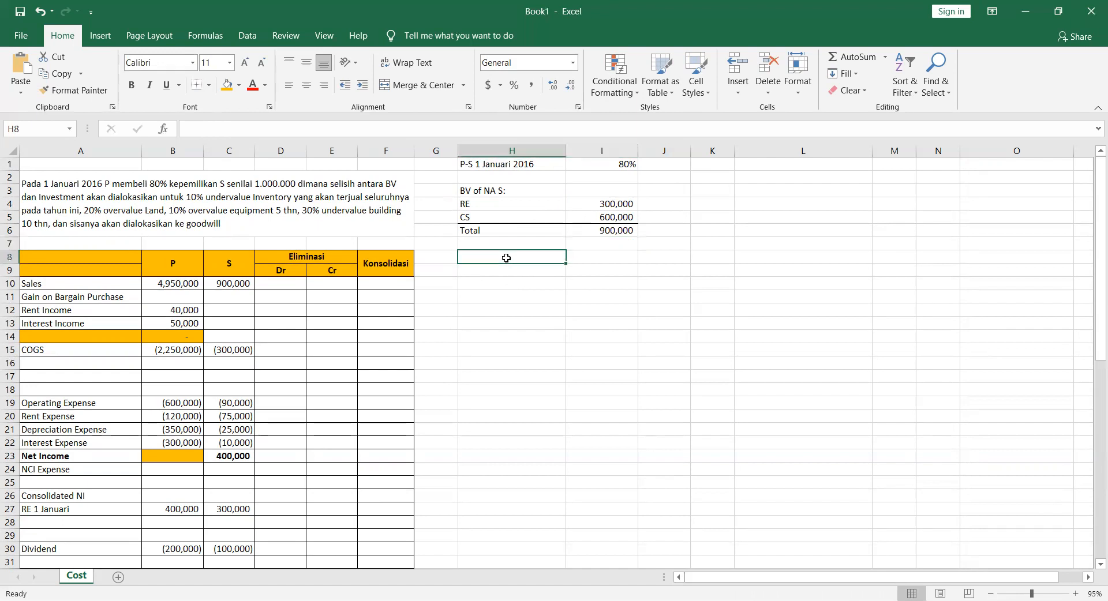
{"action": "type", "text": "COI"}
{"action": "key", "text": "Return"}
{"action": "type", "text": "Imp"}
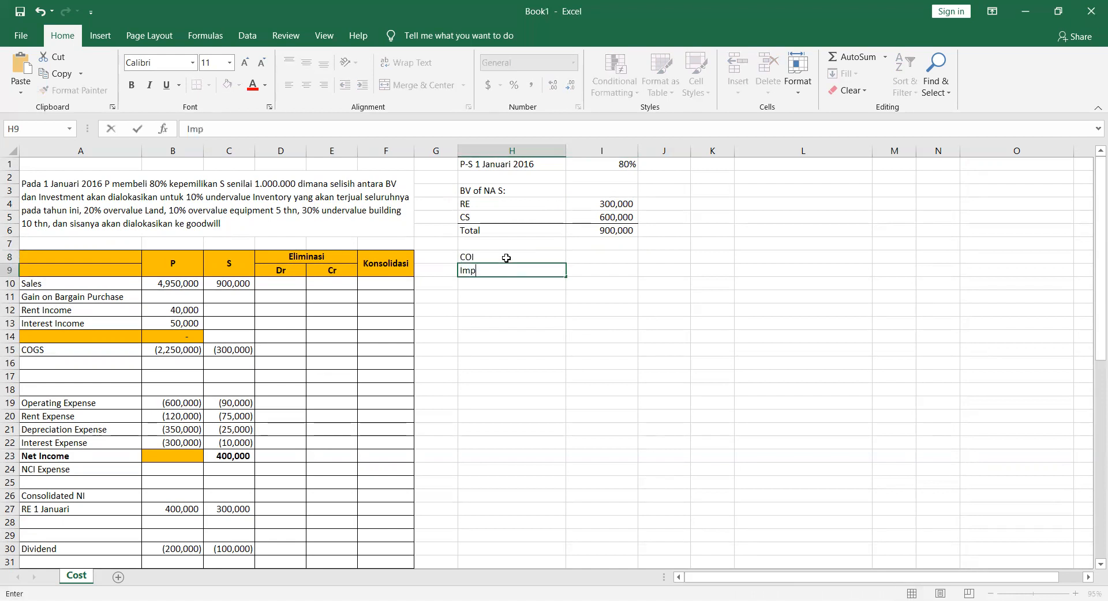
{"action": "type", "text": "lied Value"}
{"action": "key", "text": "Return"}
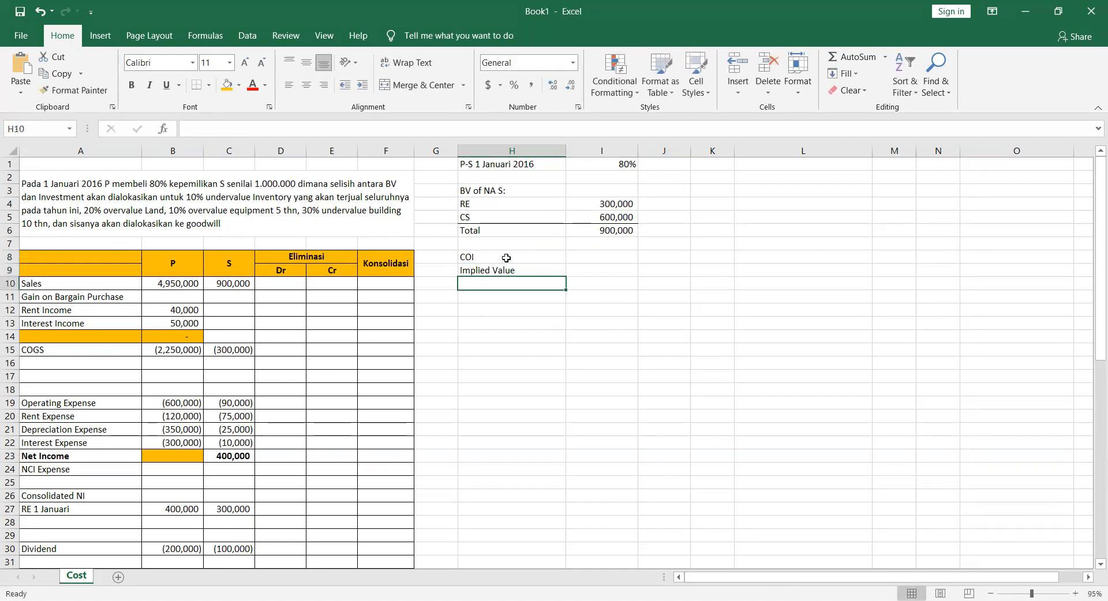
Enter "BV of NA" in H10 with a bottom border across H10:I10, and "Excess" in H11
{"action": "type", "text": "BV of NA"}
{"action": "key", "text": "Return"}
{"action": "key", "text": "Up"}
{"action": "key", "text": "shift+Right"}
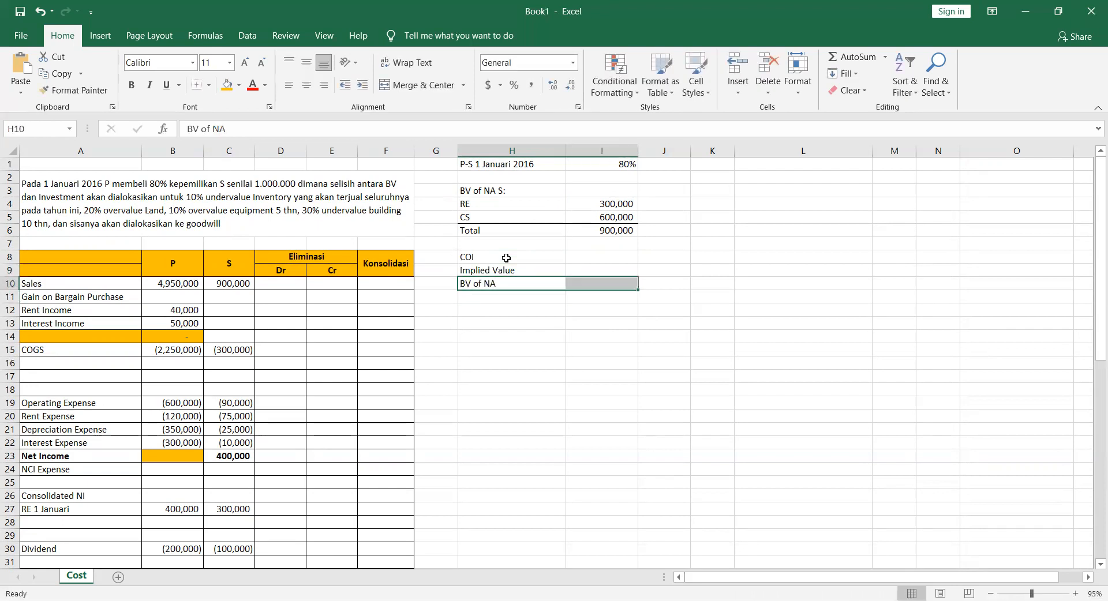
{"action": "left_click", "coordinate": [198, 92]}
{"action": "key", "text": "Down"}
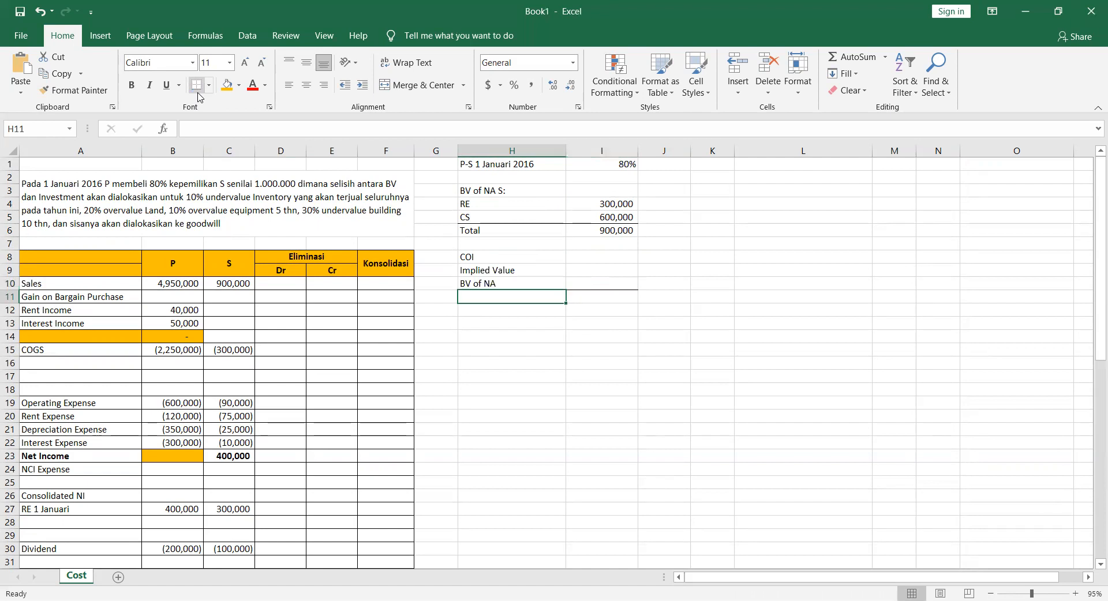
{"action": "type", "text": "Excess"}
{"action": "key", "text": "Return"}
{"action": "key", "text": "Right"}
{"action": "key", "text": "Up"}
{"action": "key", "text": "Up"}
{"action": "key", "text": "Up"}
{"action": "key", "text": "Up"}
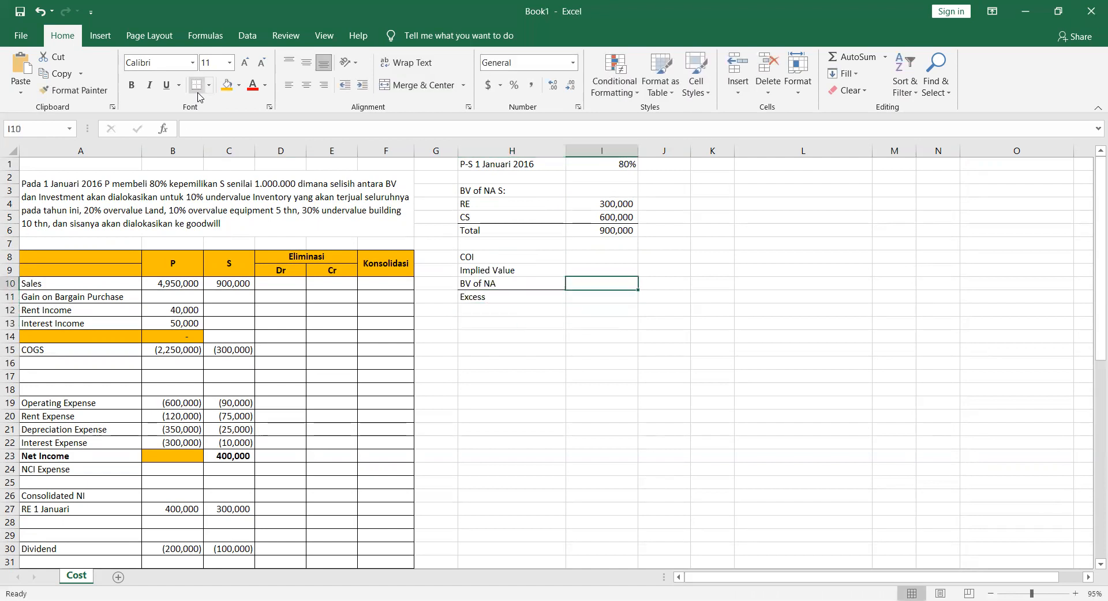
{"action": "type", "text": "="}
{"action": "key", "text": "Up"}
{"action": "key", "text": "Up"}
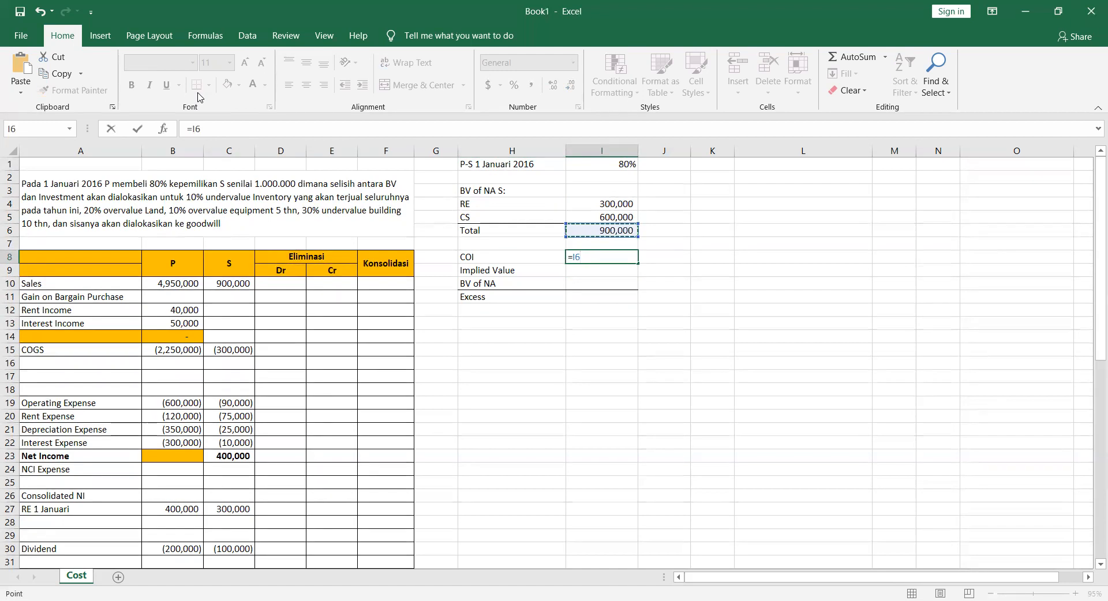
{"action": "key", "text": "BackSpace"}
{"action": "key", "text": "BackSpace"}
{"action": "key", "text": "BackSpace"}
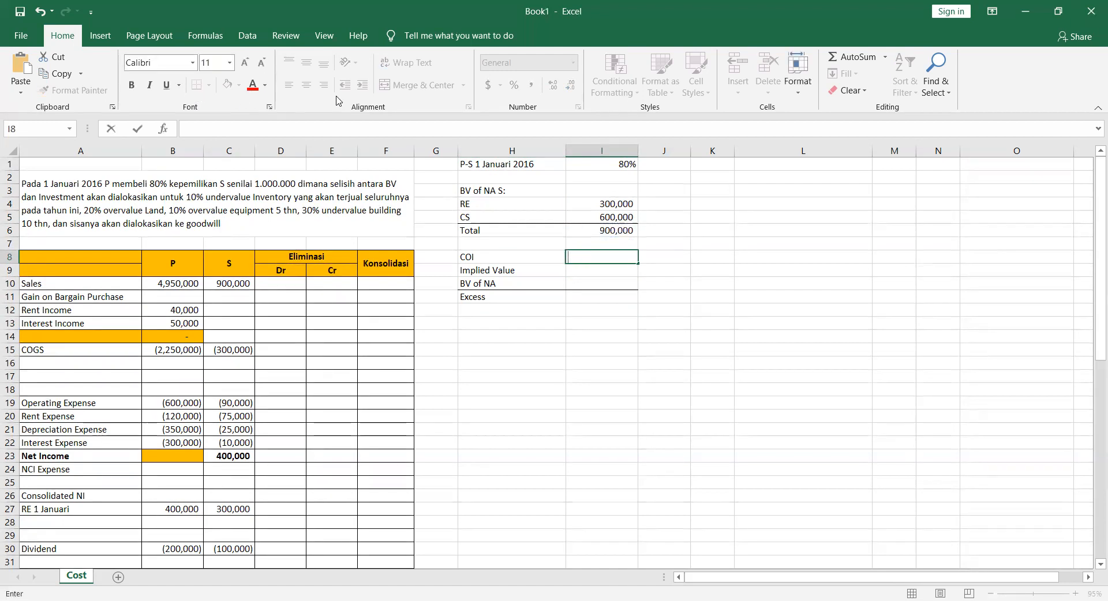
Label H2 "COI" and enter 1000000 in I2 as the cost of investment
{"action": "left_click", "coordinate": [502, 180]}
{"action": "type", "text": "CSI"}
{"action": "key", "text": "Tab"}
{"action": "type", "text": "1000000"}
{"action": "key", "text": "Return"}
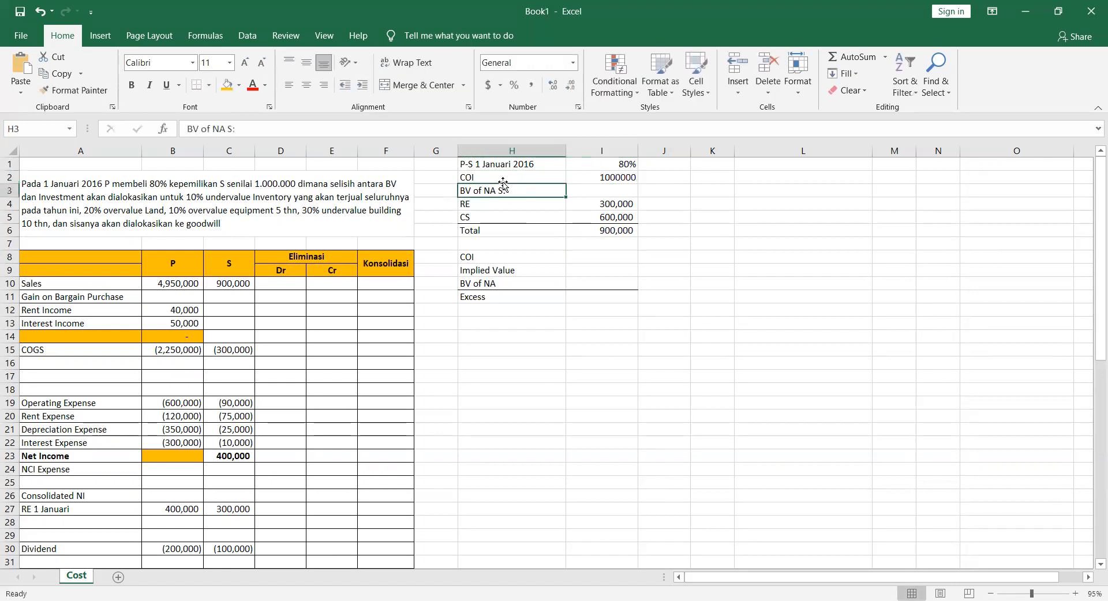
Format the COI amount in I2 with thousands separators and no decimals
{"action": "key", "text": "Up"}
{"action": "key", "text": "Right"}
{"action": "left_click", "coordinate": [531, 85]}
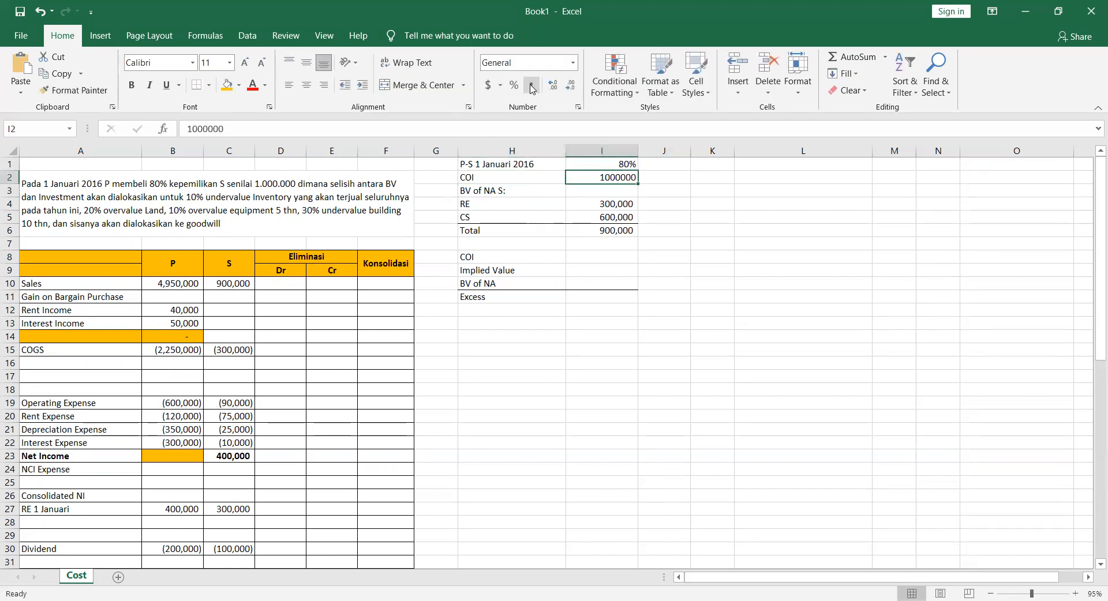
{"action": "left_click", "coordinate": [571, 88]}
{"action": "left_click", "coordinate": [572, 87]}
Link the COI amount in I8 to the cost of investment with the formula =I2
{"action": "key", "text": "Down"}
{"action": "key", "text": "Down"}
{"action": "key", "text": "Down"}
{"action": "key", "text": "Down"}
{"action": "key", "text": "Down"}
{"action": "key", "text": "Down"}
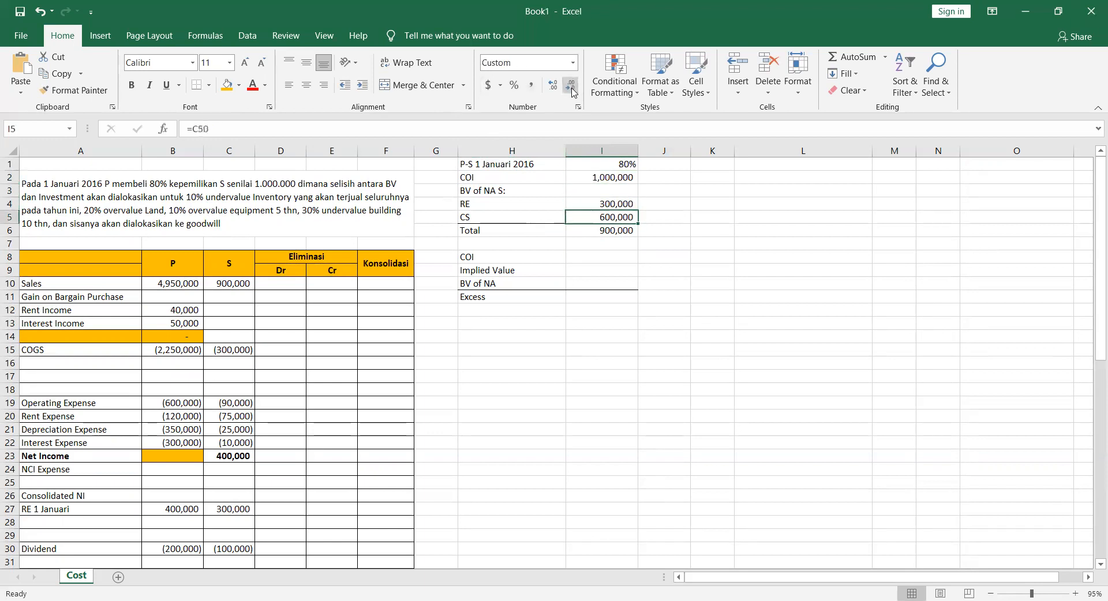
{"action": "type", "text": "="}
{"action": "key", "text": "Up"}
{"action": "key", "text": "Up"}
{"action": "key", "text": "Up"}
{"action": "key", "text": "Up"}
{"action": "key", "text": "Up"}
{"action": "key", "text": "Up"}
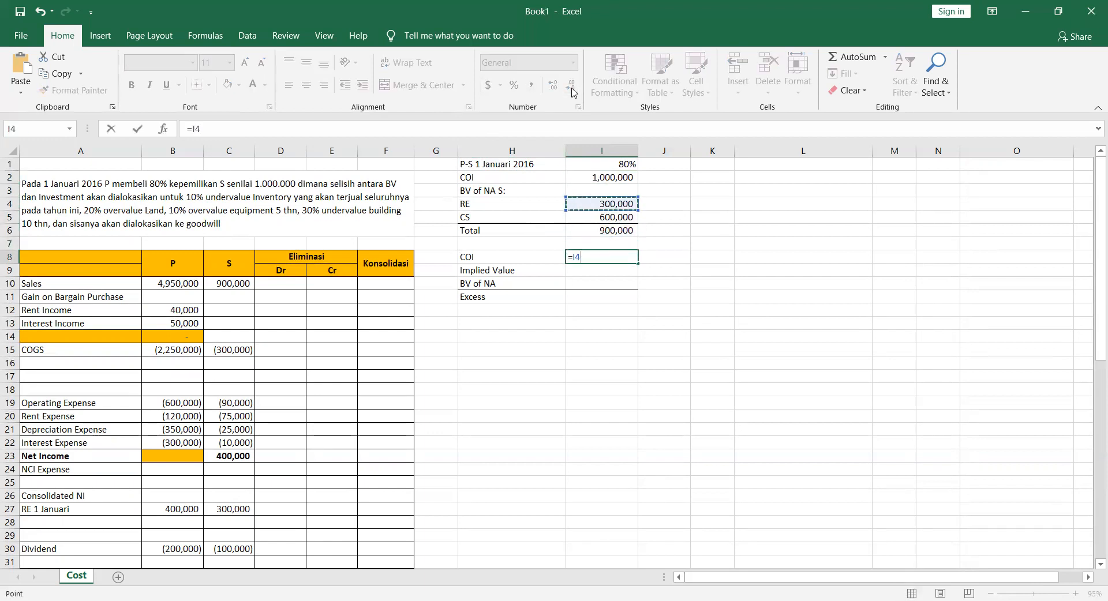
{"action": "key", "text": "Return"}
Calculate the Implied Value in I9 by dividing COI by the ownership percentage with the formula =I8/I1
{"action": "type", "text": "="}
{"action": "key", "text": "Up"}
{"action": "type", "text": "/"}
{"action": "key", "text": "Up"}
{"action": "key", "text": "Up"}
{"action": "key", "text": "Up"}
{"action": "key", "text": "Up"}
{"action": "key", "text": "Up"}
{"action": "key", "text": "Up"}
{"action": "key", "text": "Up"}
{"action": "key", "text": "Up"}
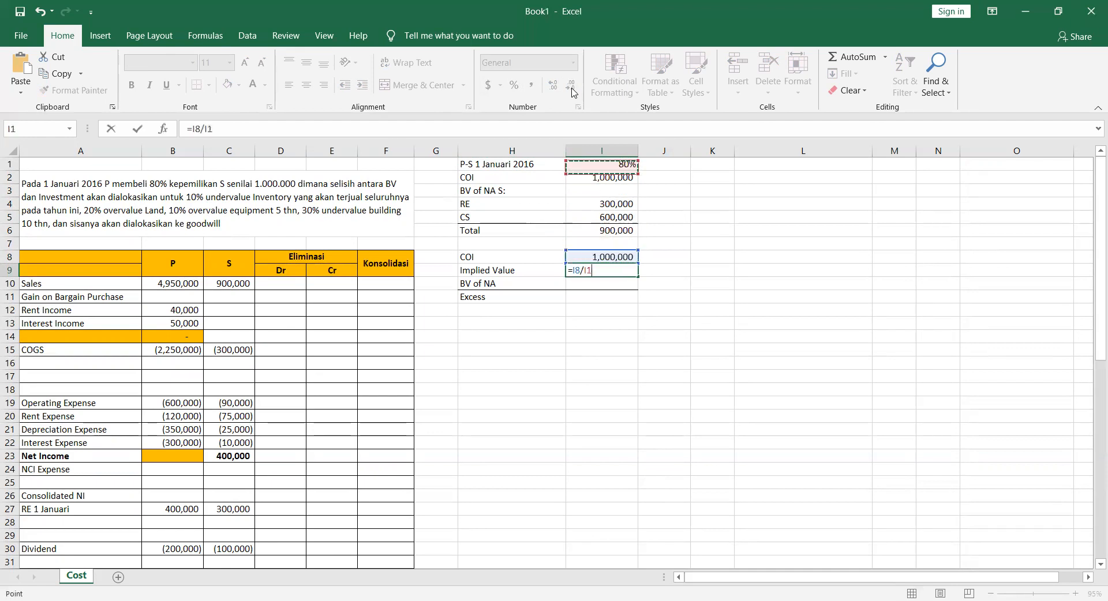
{"action": "key", "text": "Return"}
Link the BV of NA amount in I10 to the book value total with the formula =I6
{"action": "type", "text": "="}
{"action": "key", "text": "Up"}
{"action": "key", "text": "Up"}
{"action": "key", "text": "Up"}
{"action": "key", "text": "Up"}
{"action": "key", "text": "Return"}
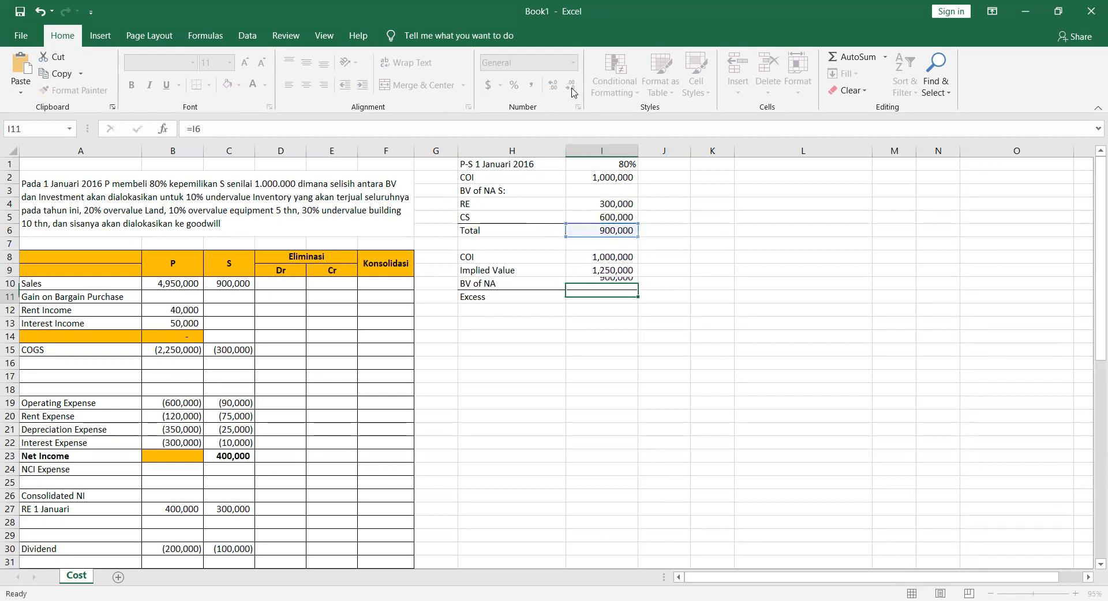
Calculate the Excess in I11 as Implied Value minus BV of NA with the formula =I9-I10
{"action": "type", "text": "="}
{"action": "key", "text": "Up"}
{"action": "key", "text": "Up"}
{"action": "type", "text": "-"}
{"action": "key", "text": "Up"}
{"action": "key", "text": "Return"}
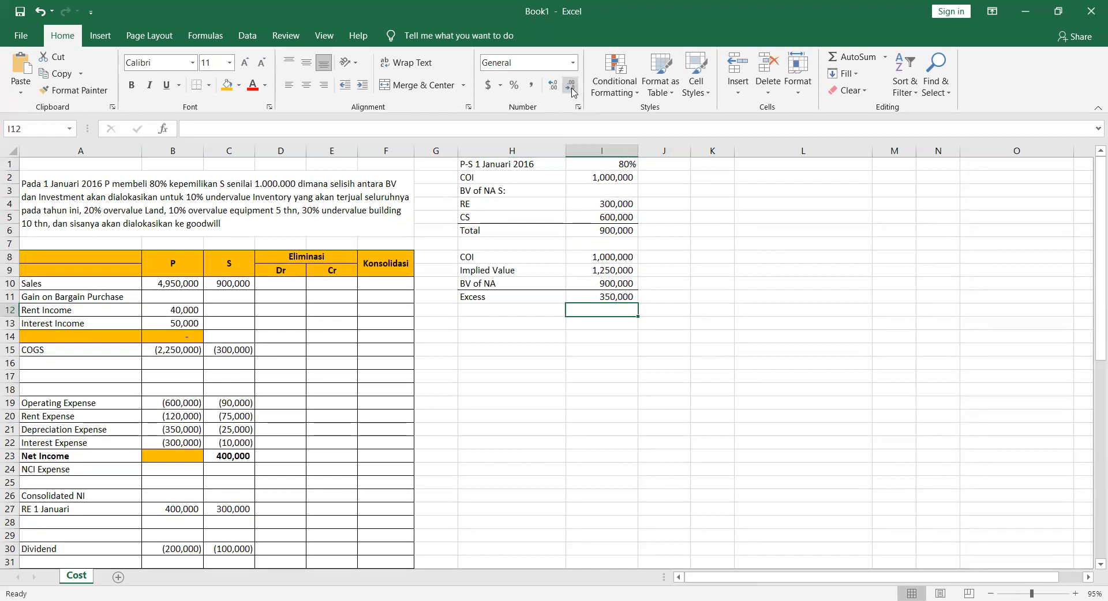
Title the allocation section "Alokasi Excess:" in H13 and enter "Under Inventory" in H14
{"action": "key", "text": "Left"}
{"action": "key", "text": "Down"}
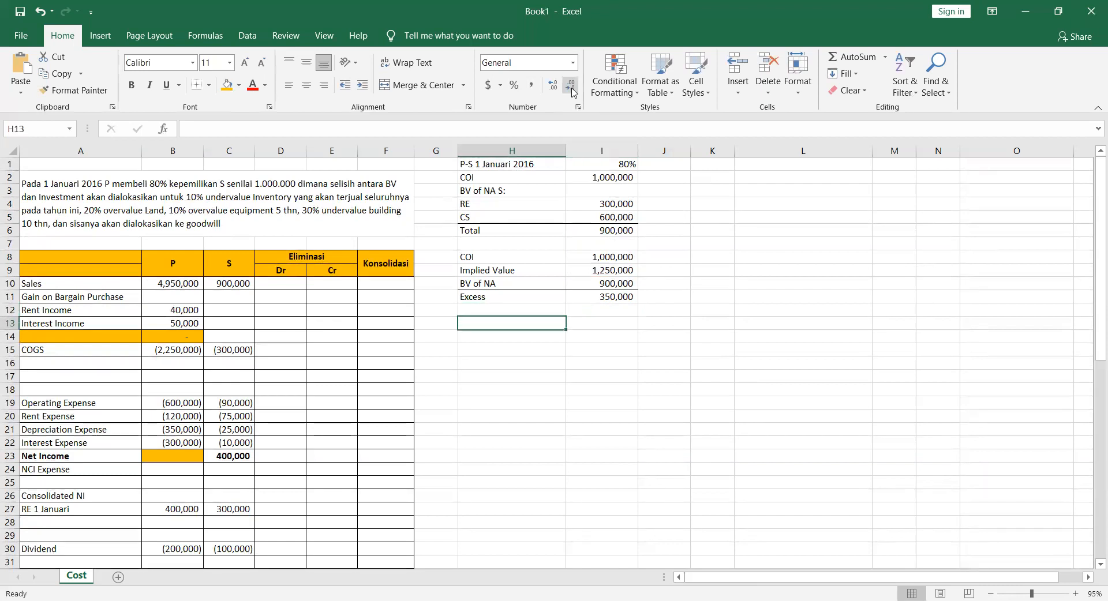
{"action": "type", "text": "Alokasi Excess:"}
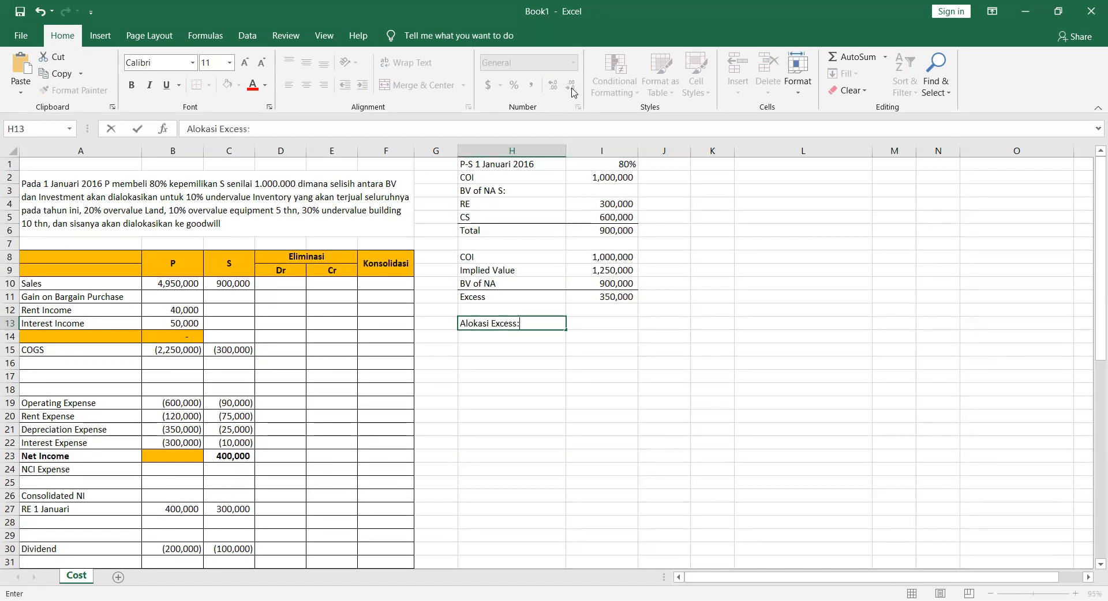
{"action": "key", "text": "Return"}
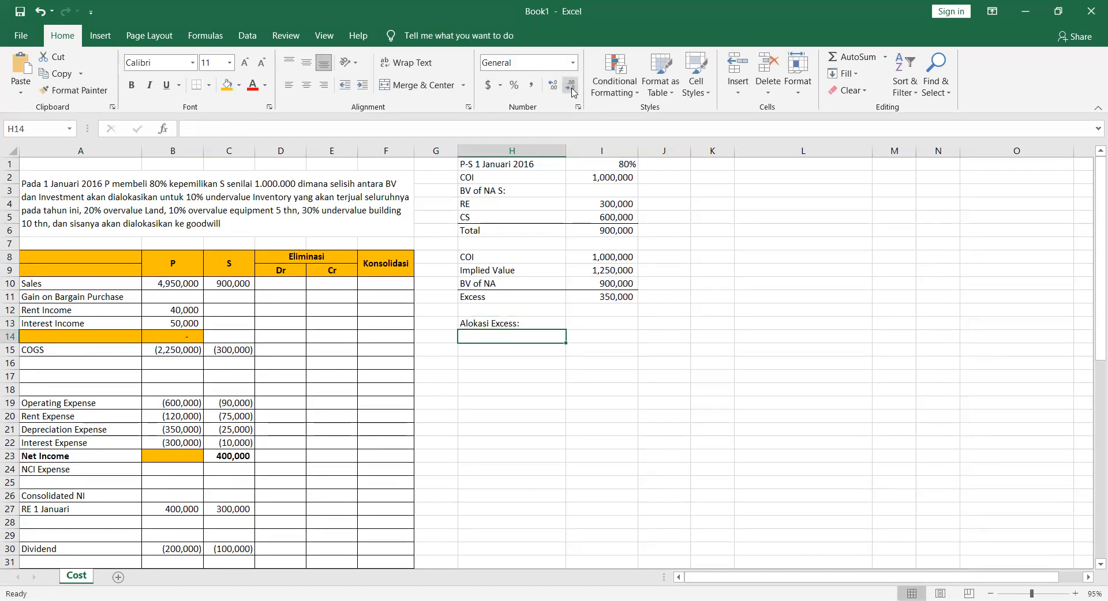
{"action": "type", "text": "Under Inventory"}
{"action": "key", "text": "Return"}
Add the allocation labels "Over Land" in H15 and "Over Equip 5 thn" in H16
{"action": "type", "text": "U"}
{"action": "key", "text": "Delete"}
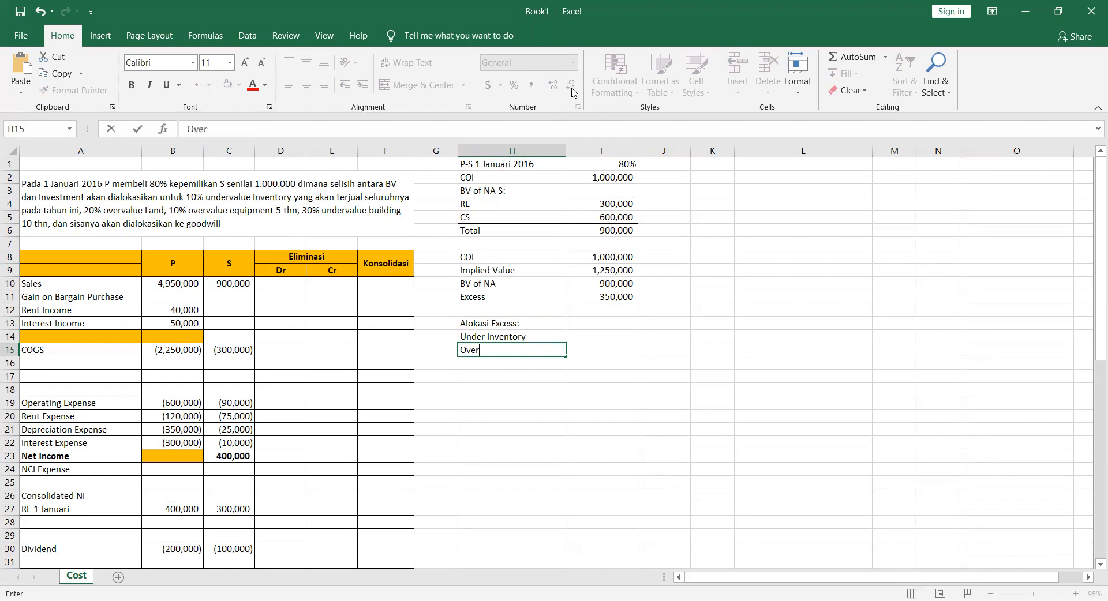
{"action": "key", "text": "Return"}
{"action": "type", "text": "Over Equip 5 thn"}
{"action": "key", "text": "Return"}
Add the allocation labels "Under Build 10thn" in H17 and "Goodwill" in H18
{"action": "type", "text": "Un"}
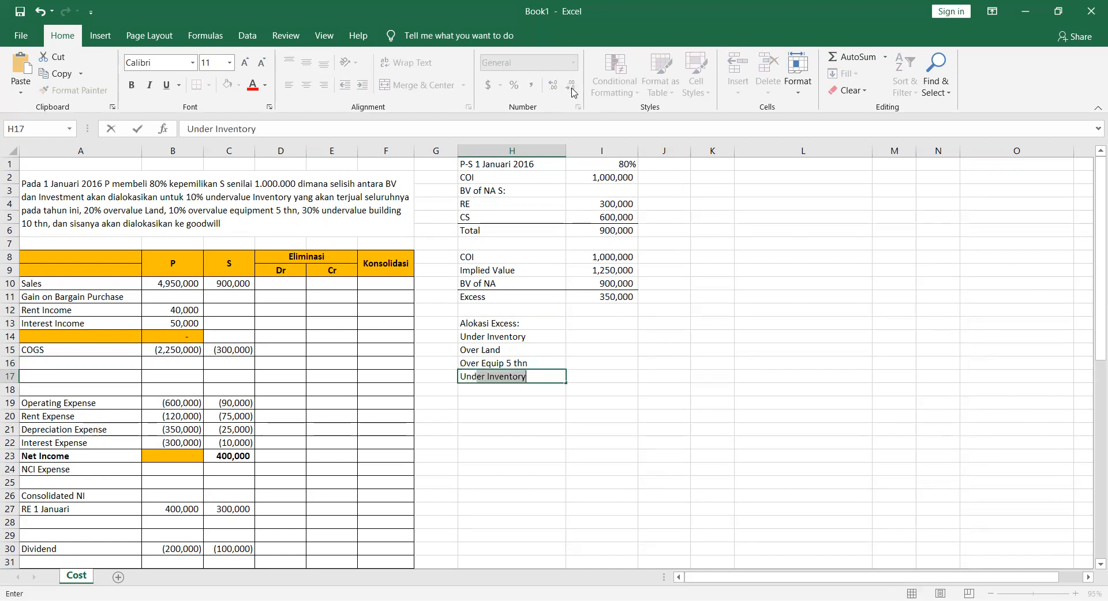
{"action": "type", "text": "der Build 10thn"}
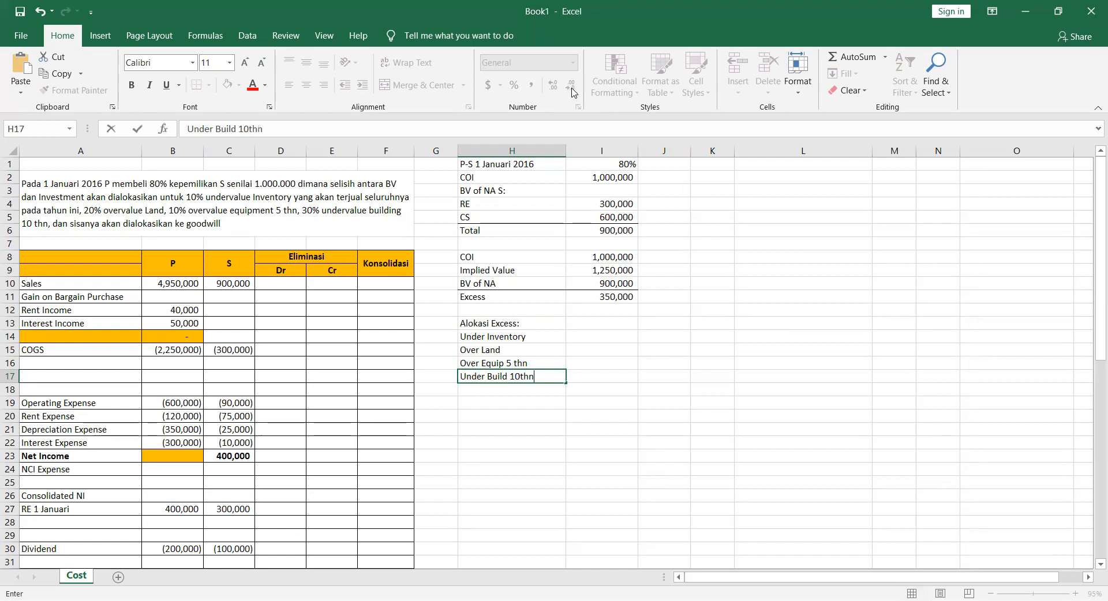
{"action": "key", "text": "Return"}
{"action": "type", "text": "G"}
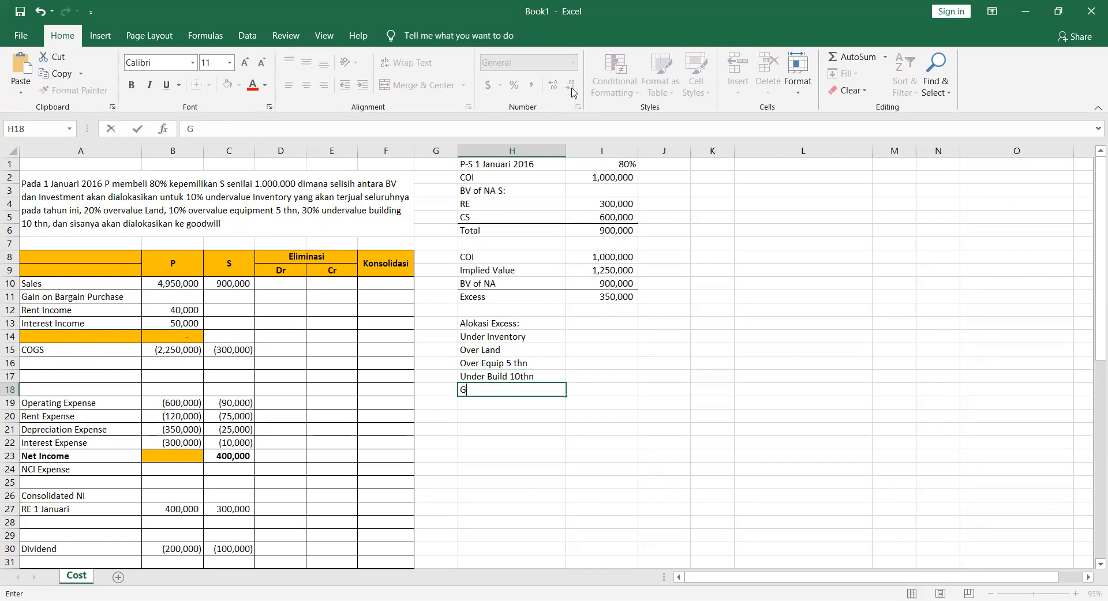
{"action": "type", "text": "oodwill"}
{"action": "key", "text": "Return"}
Enter the allocation rates 10%, 20%, 10% and 30% in G14:G17 beside the inventory, land, equipment and building labels
{"action": "key", "text": "Up"}
{"action": "key", "text": "Up"}
{"action": "key", "text": "Left"}
{"action": "key", "text": "Up"}
{"action": "key", "text": "Up"}
{"action": "key", "text": "Up"}
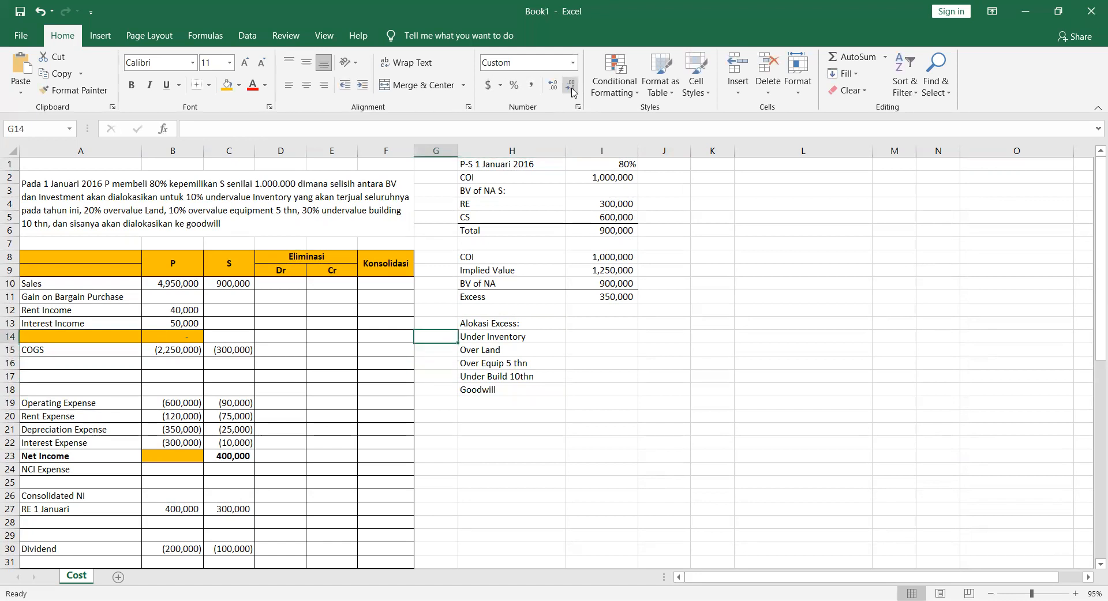
{"action": "type", "text": "0"}
{"action": "key", "text": "Return"}
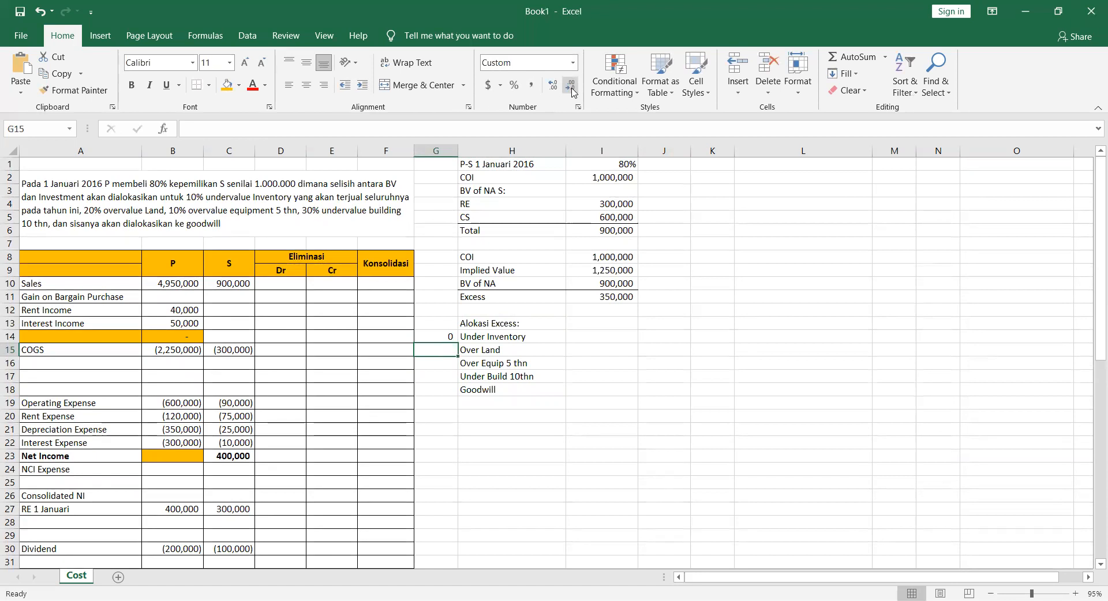
{"action": "type", "text": "20"}
{"action": "key", "text": "Return"}
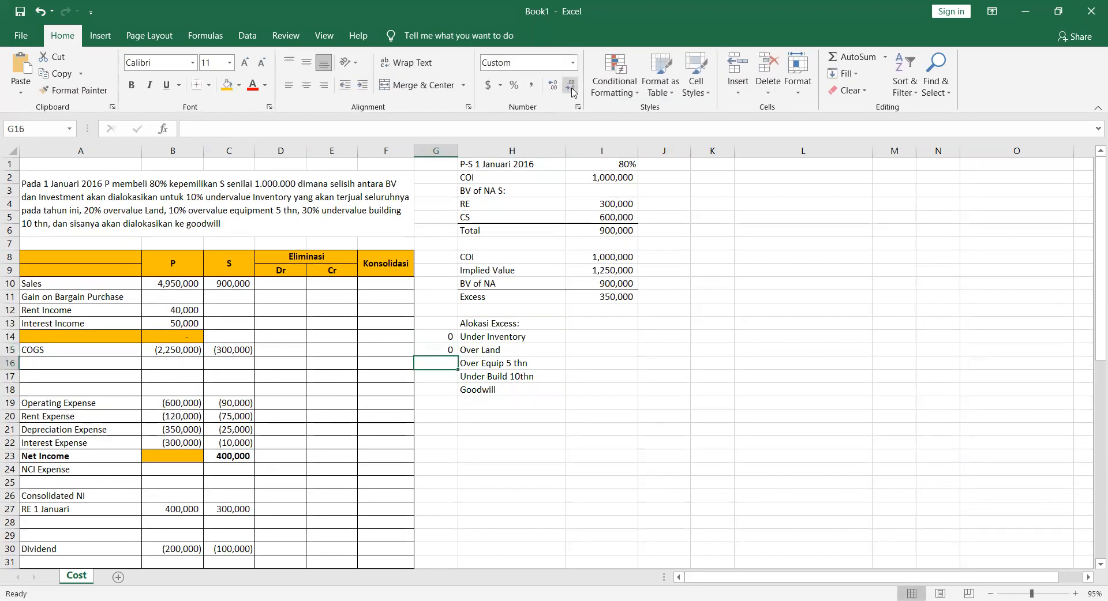
{"action": "type", "text": "1"}
{"action": "key", "text": "Return"}
{"action": "type", "text": "30"}
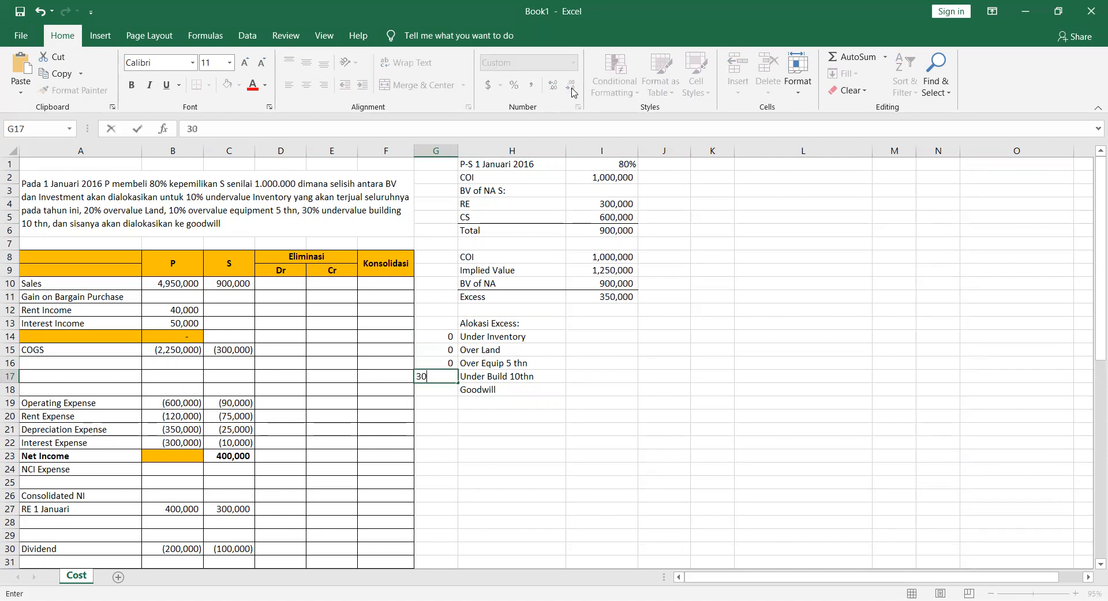
{"action": "key", "text": "Return"}
Format the allocation rates in G14:G17 as percentages
{"action": "key", "text": "Up"}
{"action": "key", "text": "shift+Up"}
{"action": "key", "text": "shift+Up"}
{"action": "key", "text": "shift+Up"}
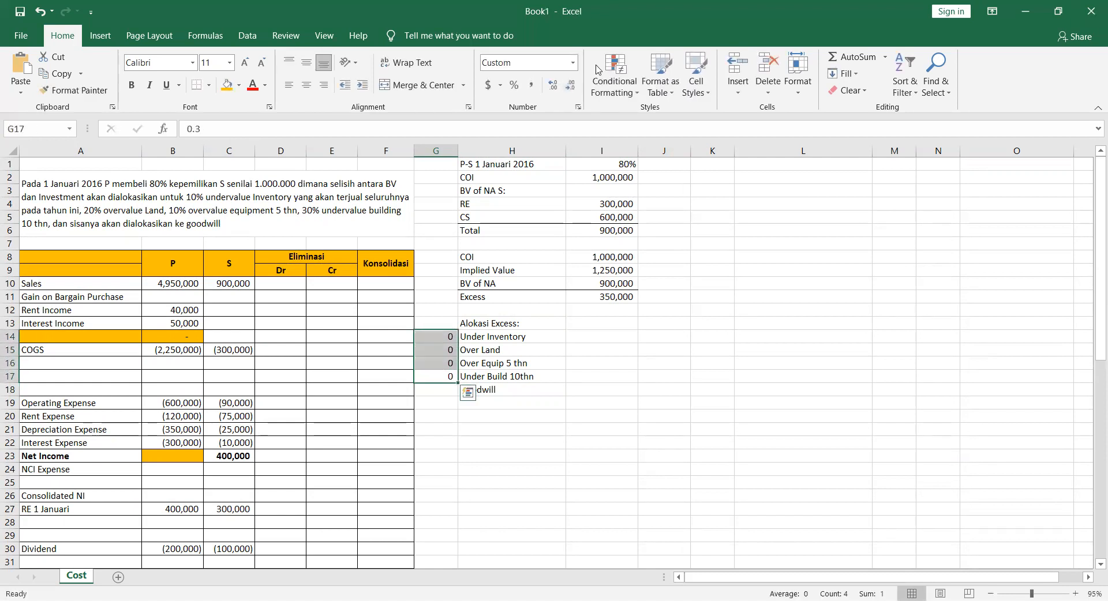
{"action": "left_click", "coordinate": [514, 85]}
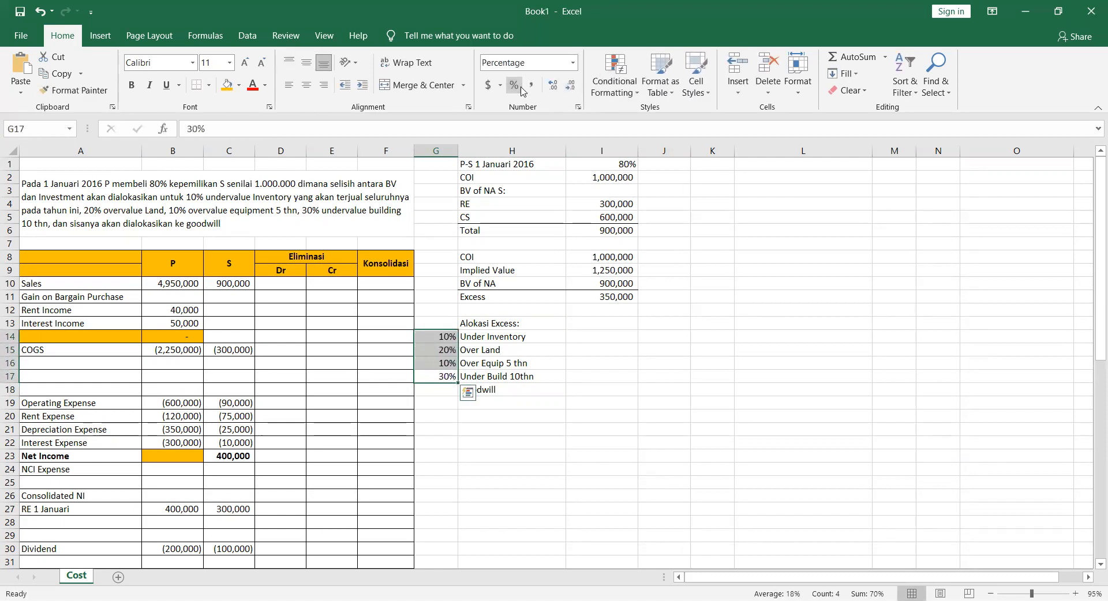
Enter "Total" in H19 and add a bottom border under the Goodwill row in H18:I18
{"action": "key", "text": "Down"}
{"action": "key", "text": "Down"}
{"action": "key", "text": "Right"}
{"action": "type", "text": "To"}
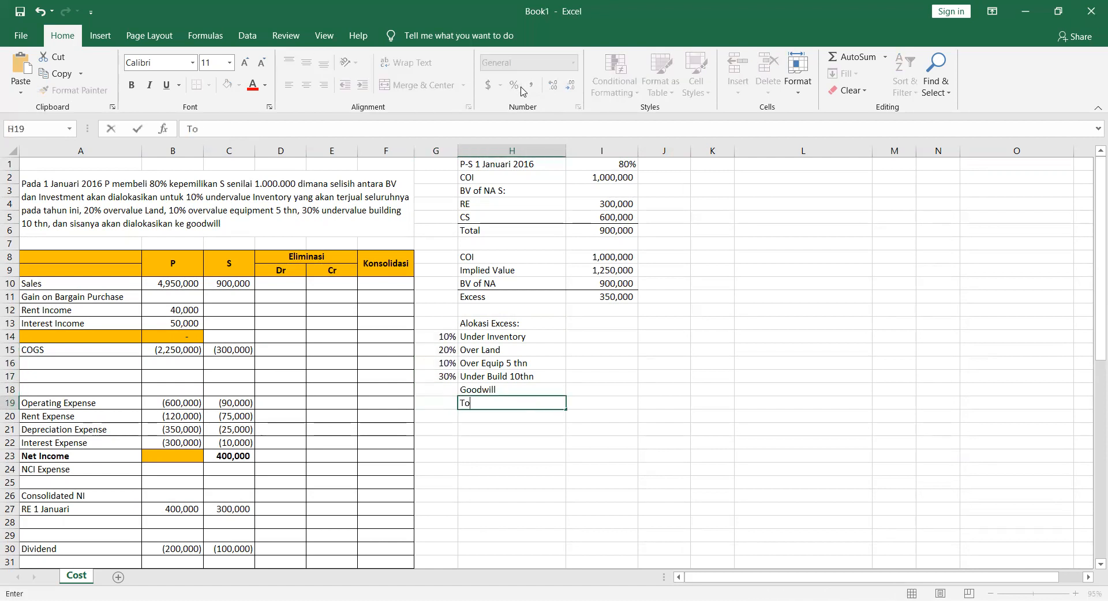
{"action": "key", "text": "Return"}
{"action": "key", "text": "Up"}
{"action": "key", "text": "shift+Up"}
{"action": "key", "text": "Down"}
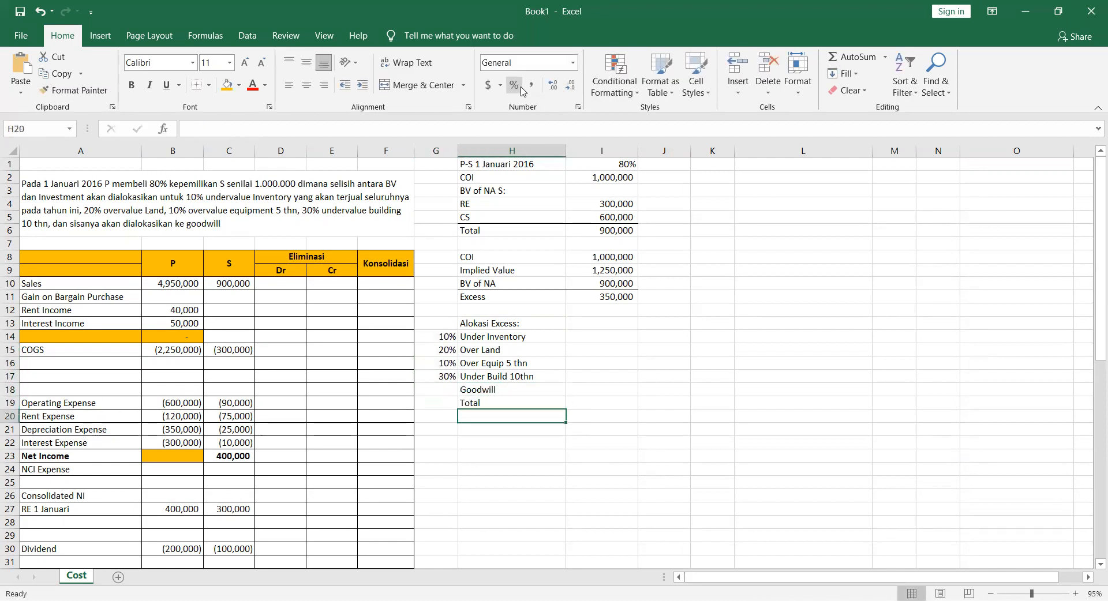
{"action": "key", "text": "Up"}
{"action": "key", "text": "Up"}
{"action": "key", "text": "shift+Right"}
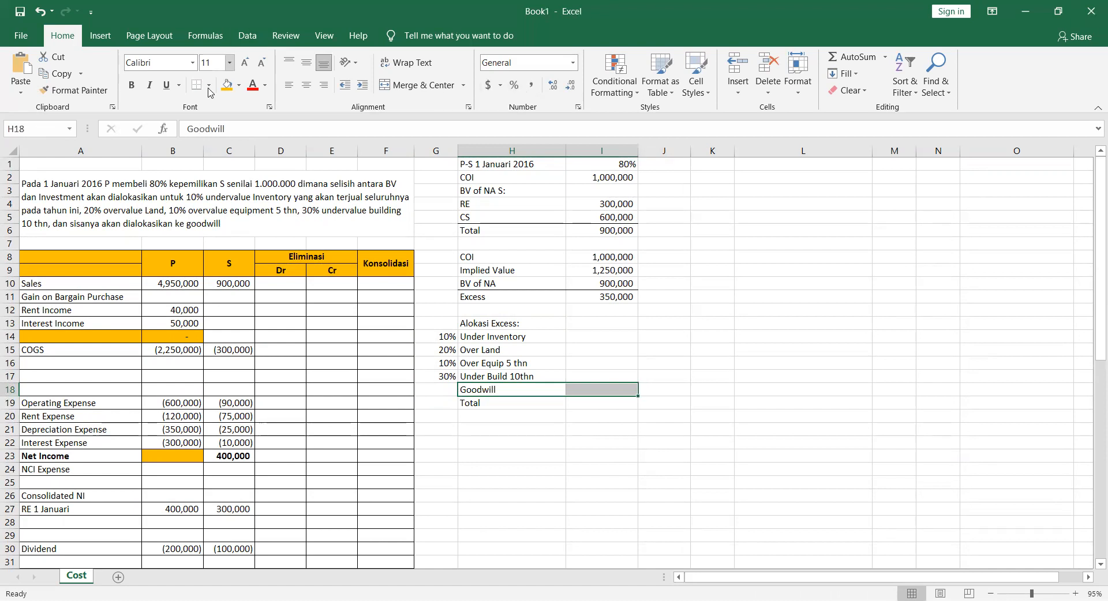
{"action": "left_click", "coordinate": [196, 87]}
Calculate the inventory undervaluation in I14 as the excess times its rate, =I11*G14
{"action": "key", "text": "Right"}
{"action": "key", "text": "Up"}
{"action": "key", "text": "Up"}
{"action": "key", "text": "Up"}
{"action": "key", "text": "Up"}
{"action": "key", "text": "Up"}
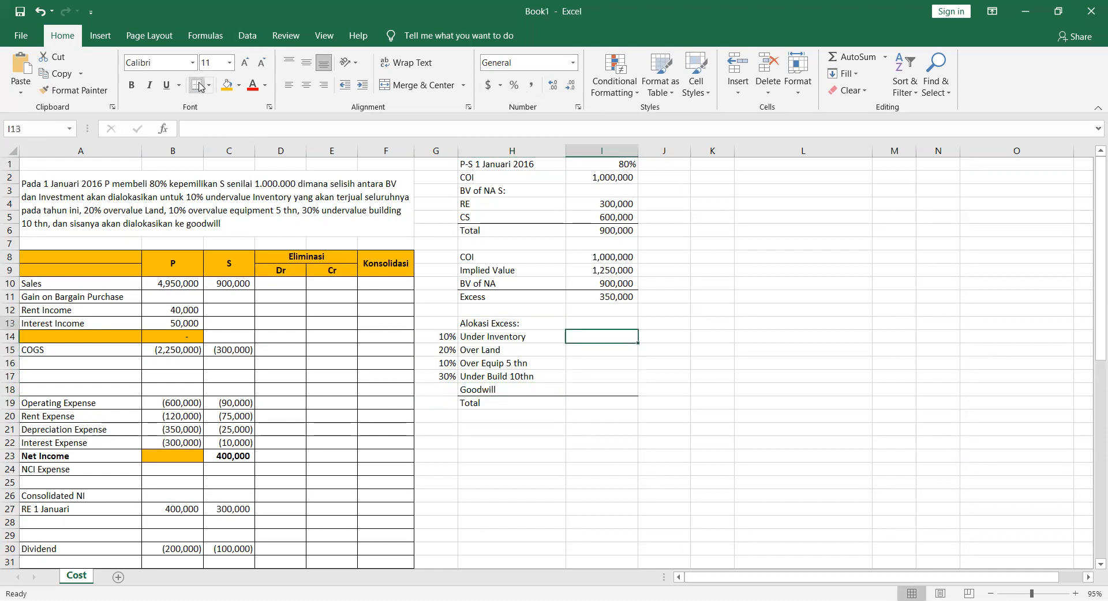
{"action": "key", "text": "Down"}
{"action": "type", "text": "="}
{"action": "key", "text": "Up"}
{"action": "key", "text": "Up"}
{"action": "key", "text": "Up"}
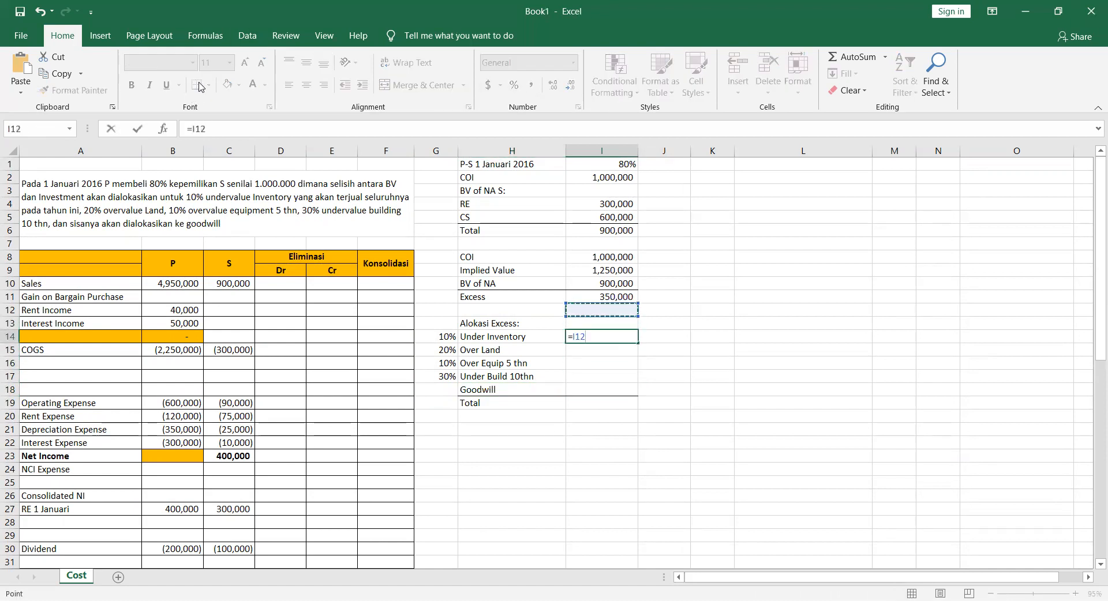
{"action": "type", "text": "*"}
{"action": "key", "text": "Left"}
{"action": "key", "text": "Left"}
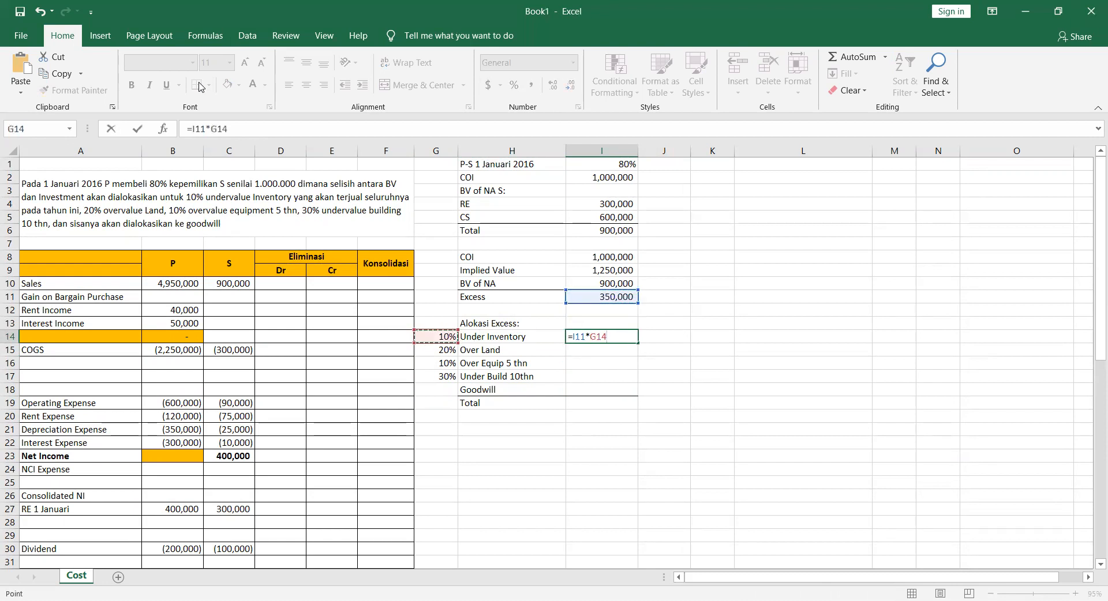
{"action": "key", "text": "Return"}
Calculate the land overvaluation in I15 as a negative share of the excess, =-I11*G15
{"action": "type", "text": "="}
{"action": "key", "text": "Up"}
{"action": "key", "text": "Up"}
{"action": "key", "text": "Up"}
{"action": "key", "text": "Up"}
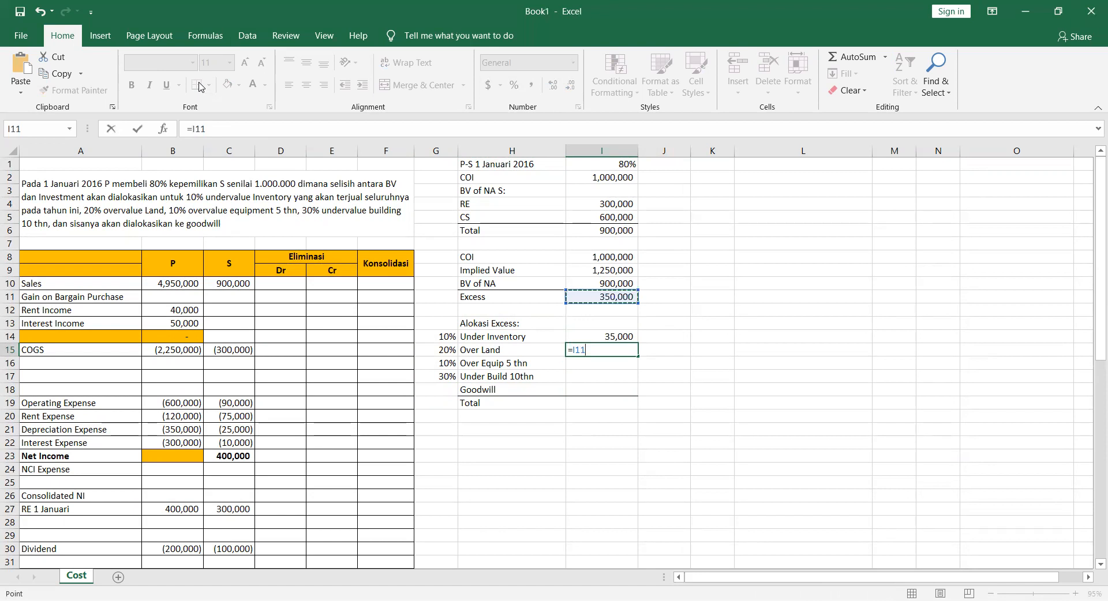
{"action": "key", "text": "BackSpace"}
{"action": "key", "text": "BackSpace"}
{"action": "key", "text": "BackSpace"}
{"action": "type", "text": "-"}
{"action": "key", "text": "Up"}
{"action": "key", "text": "Up"}
{"action": "key", "text": "Up"}
{"action": "key", "text": "Up"}
{"action": "type", "text": "*"}
{"action": "key", "text": "Left"}
{"action": "key", "text": "Left"}
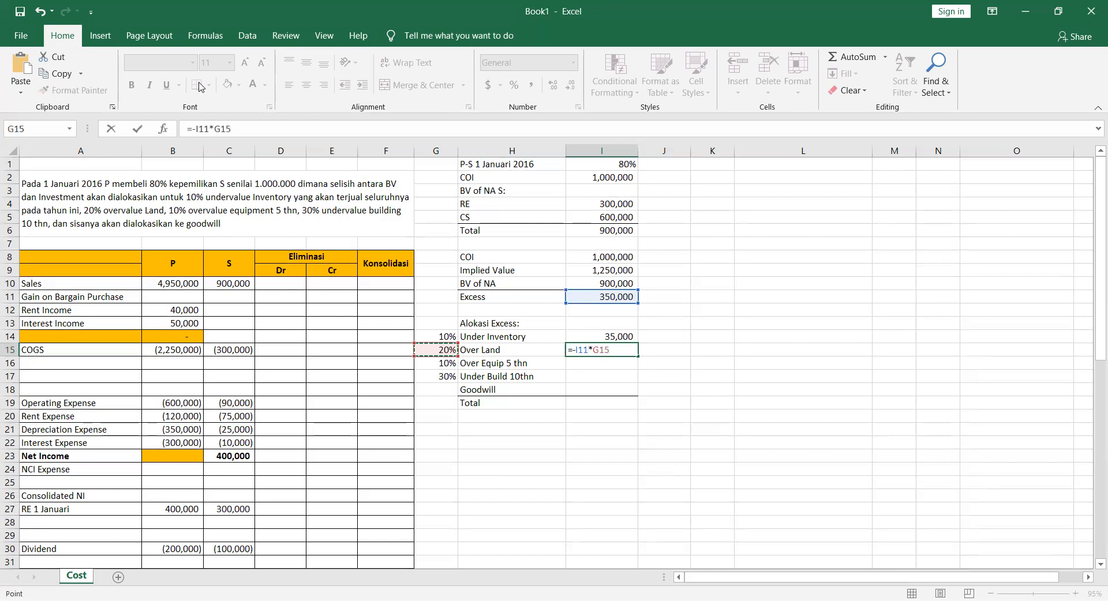
{"action": "key", "text": "Return"}
Calculate the equipment overvaluation in I16 as a negative share of the excess, =-I11*G16
{"action": "type", "text": "=-"}
{"action": "key", "text": "Left"}
{"action": "key", "text": "Left"}
{"action": "key", "text": "Right"}
{"action": "key", "text": "Right"}
{"action": "key", "text": "Up"}
{"action": "key", "text": "Up"}
{"action": "key", "text": "Up"}
{"action": "key", "text": "Right"}
{"action": "key", "text": "Left"}
{"action": "key", "text": "Up"}
{"action": "key", "text": "Up"}
{"action": "type", "text": "*"}
{"action": "key", "text": "Left"}
{"action": "key", "text": "Left"}
{"action": "key", "text": "Return"}
Calculate the building undervaluation in I17 as the excess times its rate, =I11*G17
{"action": "type", "text": "="}
{"action": "key", "text": "Up"}
{"action": "key", "text": "Up"}
{"action": "key", "text": "Up"}
{"action": "key", "text": "Up"}
{"action": "key", "text": "Up"}
{"action": "key", "text": "Up"}
{"action": "type", "text": "*"}
{"action": "key", "text": "Left"}
{"action": "key", "text": "Left"}
{"action": "key", "text": "Return"}
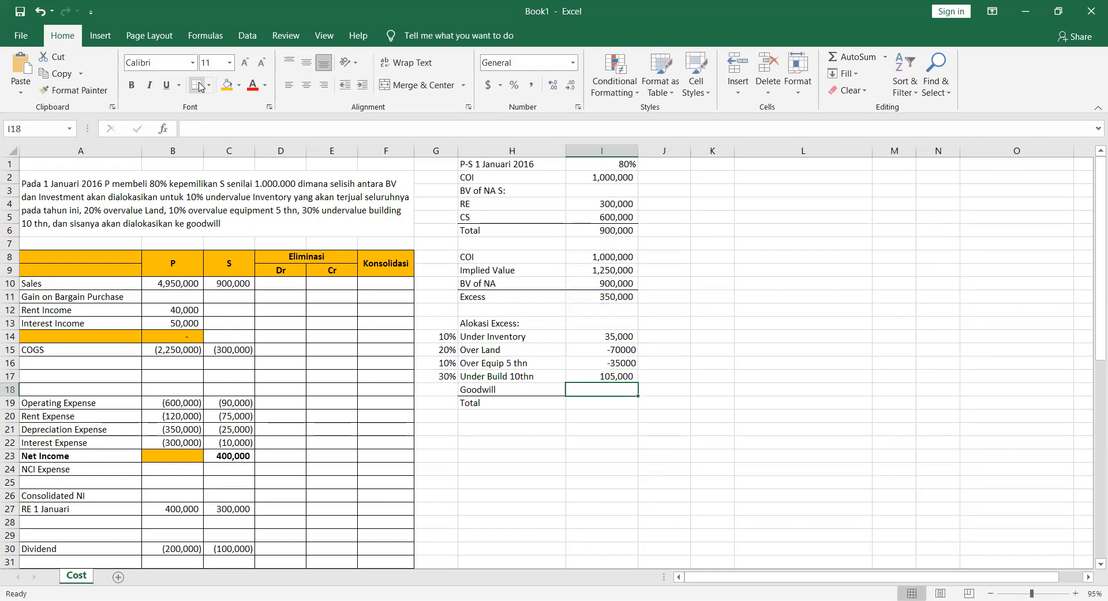
Link the allocation total in I19 to the excess with =I11
{"action": "key", "text": "Down"}
{"action": "type", "text": "="}
{"action": "key", "text": "Up"}
{"action": "key", "text": "Up"}
{"action": "key", "text": "Up"}
{"action": "key", "text": "Up"}
{"action": "key", "text": "Up"}
{"action": "key", "text": "Up"}
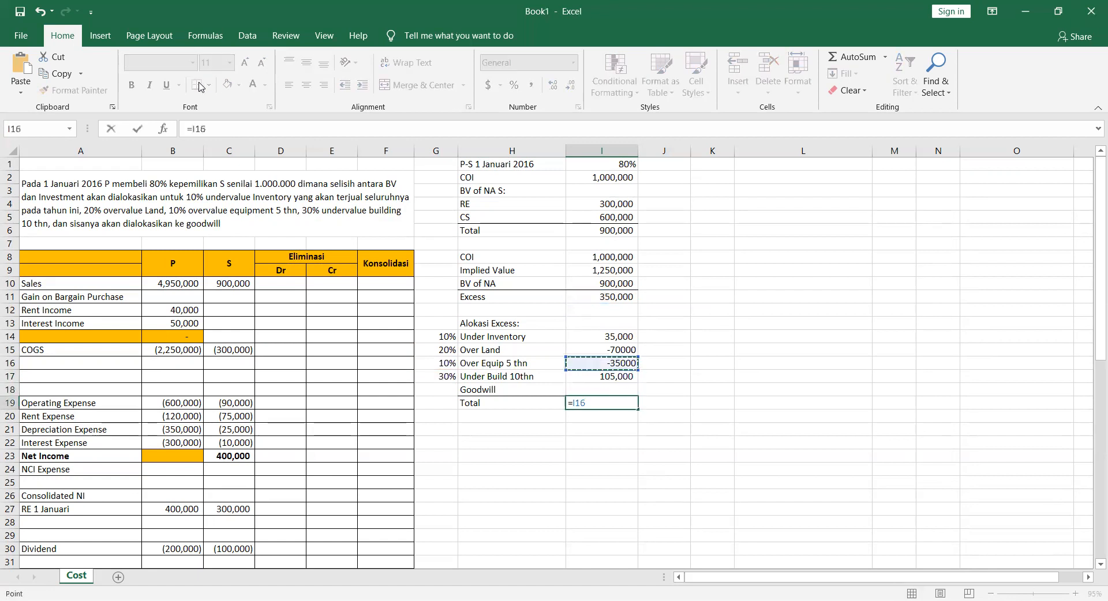
{"action": "key", "text": "Up"}
{"action": "key", "text": "Up"}
{"action": "key", "text": "Return"}
Calculate goodwill in I18 as the total less the four allocated amounts, =I19-I14-I15-I16-I17
{"action": "key", "text": "Up"}
{"action": "key", "text": "Up"}
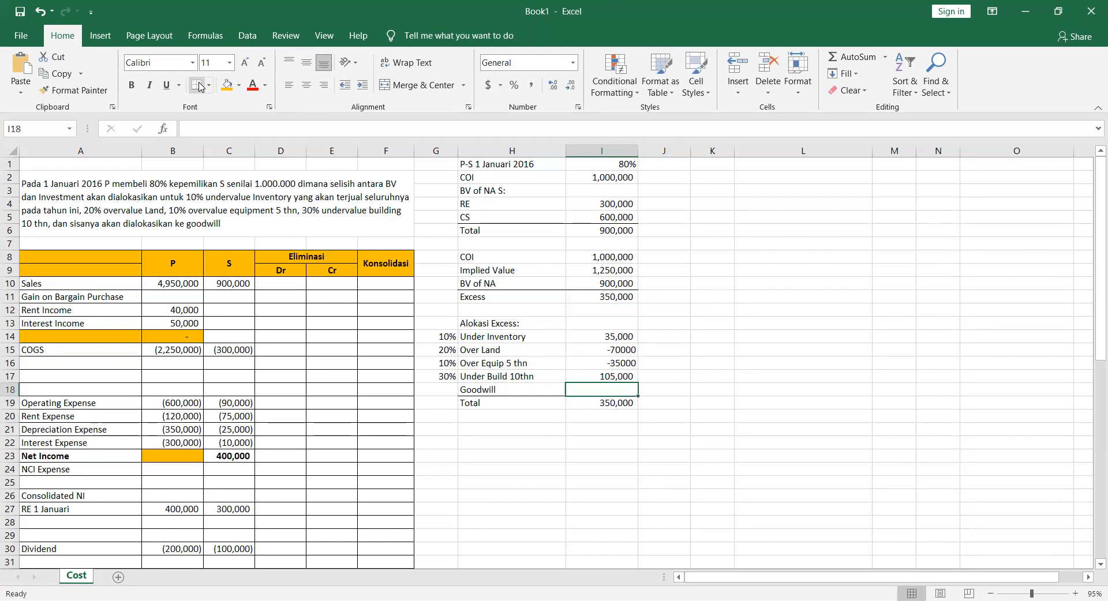
{"action": "type", "text": "="}
{"action": "key", "text": "Up"}
{"action": "key", "text": "Down"}
{"action": "key", "text": "Down"}
{"action": "type", "text": "-"}
{"action": "key", "text": "Up"}
{"action": "key", "text": "Up"}
{"action": "key", "text": "Up"}
{"action": "key", "text": "Up"}
{"action": "type", "text": "-"}
{"action": "key", "text": "Up"}
{"action": "key", "text": "Up"}
{"action": "key", "text": "Up"}
{"action": "type", "text": "-"}
{"action": "key", "text": "Up"}
{"action": "key", "text": "Up"}
{"action": "type", "text": "-"}
{"action": "key", "text": "Up"}
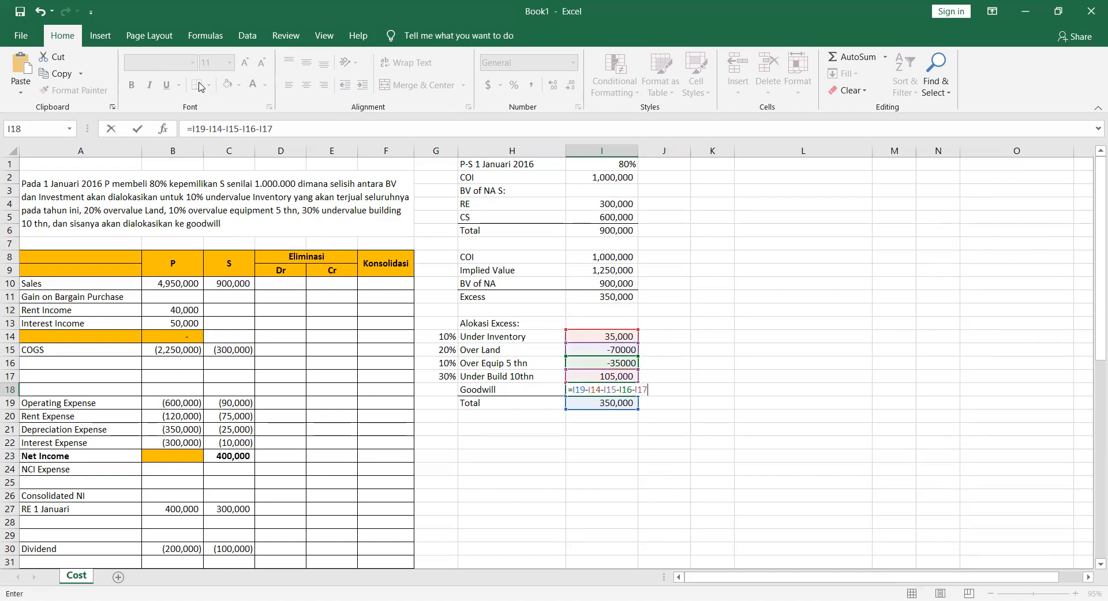
{"action": "key", "text": "Return"}
Format the allocation amounts in I14:I19 in comma style without decimals
{"action": "key", "text": "shift+Up"}
{"action": "key", "text": "shift+Up"}
{"action": "key", "text": "shift+Up"}
{"action": "key", "text": "shift+Up"}
{"action": "key", "text": "shift+Up"}
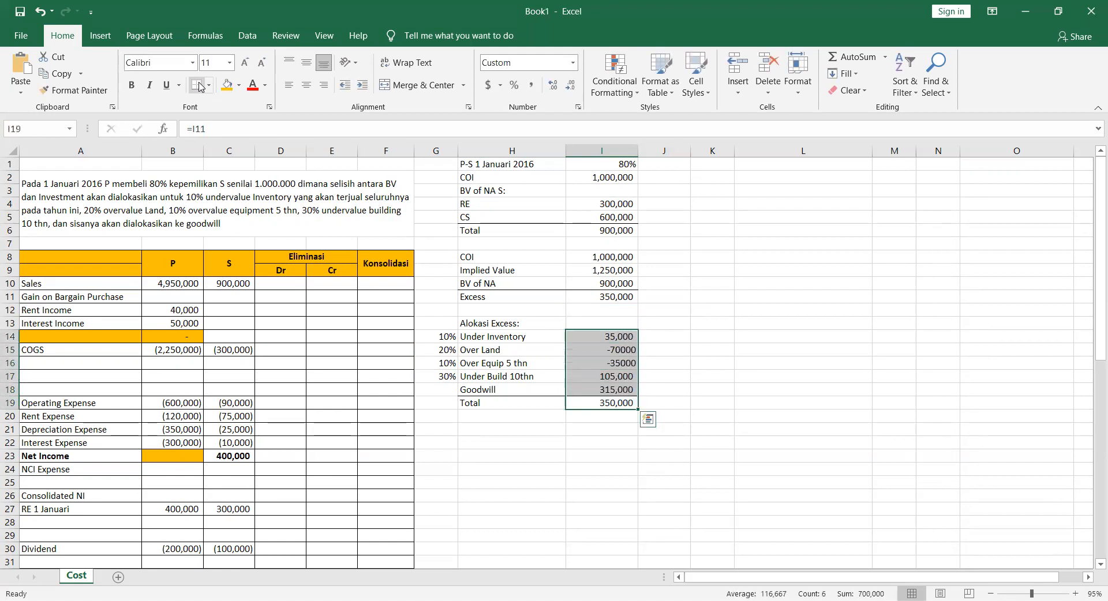
{"action": "left_click", "coordinate": [531, 84]}
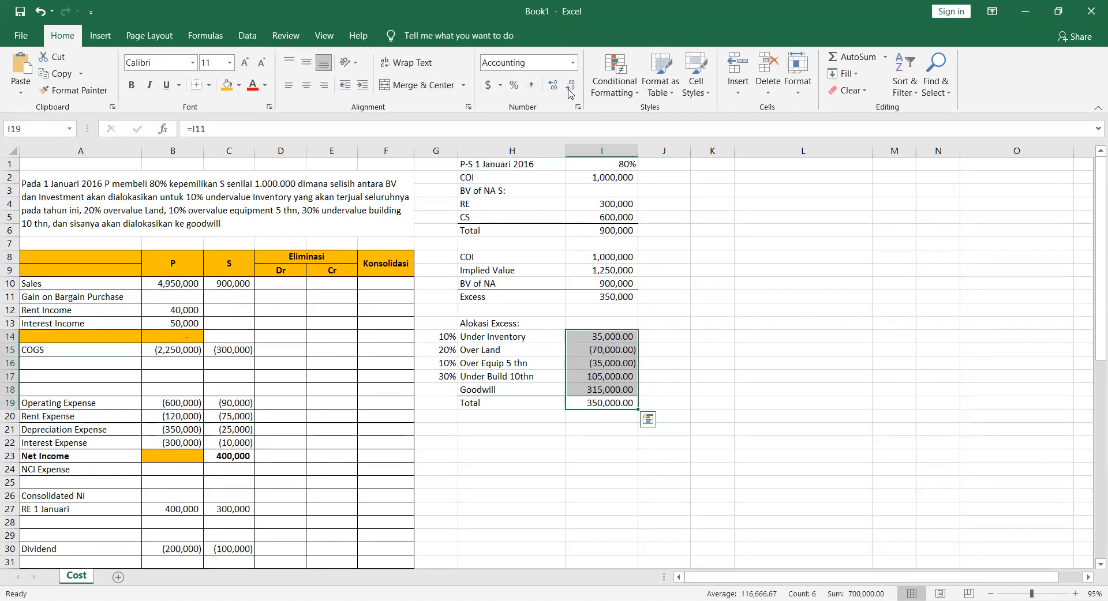
{"action": "left_click", "coordinate": [571, 85]}
{"action": "left_click", "coordinate": [570, 85]}
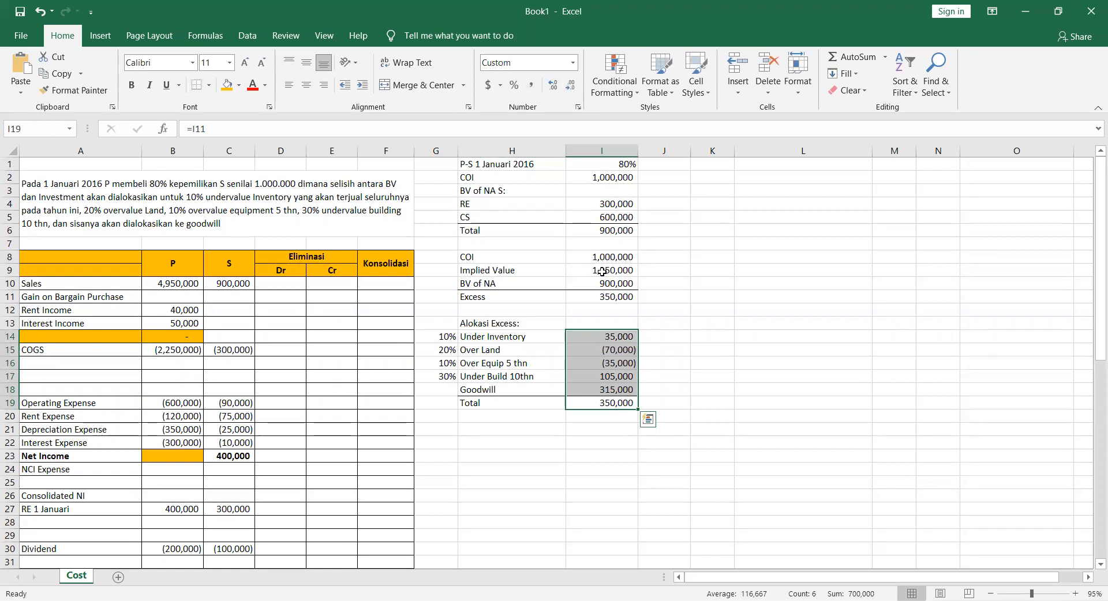
Apply comma style without decimals to all cells from I2 to the last row and column of the sheet
{"action": "key", "text": "Up"}
{"action": "key", "text": "Up"}
{"action": "key", "text": "Up"}
{"action": "key", "text": "Up"}
{"action": "key", "text": "Up"}
{"action": "key", "text": "Up"}
{"action": "key", "text": "Up"}
{"action": "key", "text": "Up"}
{"action": "key", "text": "Up"}
{"action": "key", "text": "Up"}
{"action": "key", "text": "Up"}
{"action": "key", "text": "Up"}
{"action": "key", "text": "Up"}
{"action": "key", "text": "Up"}
{"action": "key", "text": "Up"}
{"action": "key", "text": "Up"}
{"action": "key", "text": "Up"}
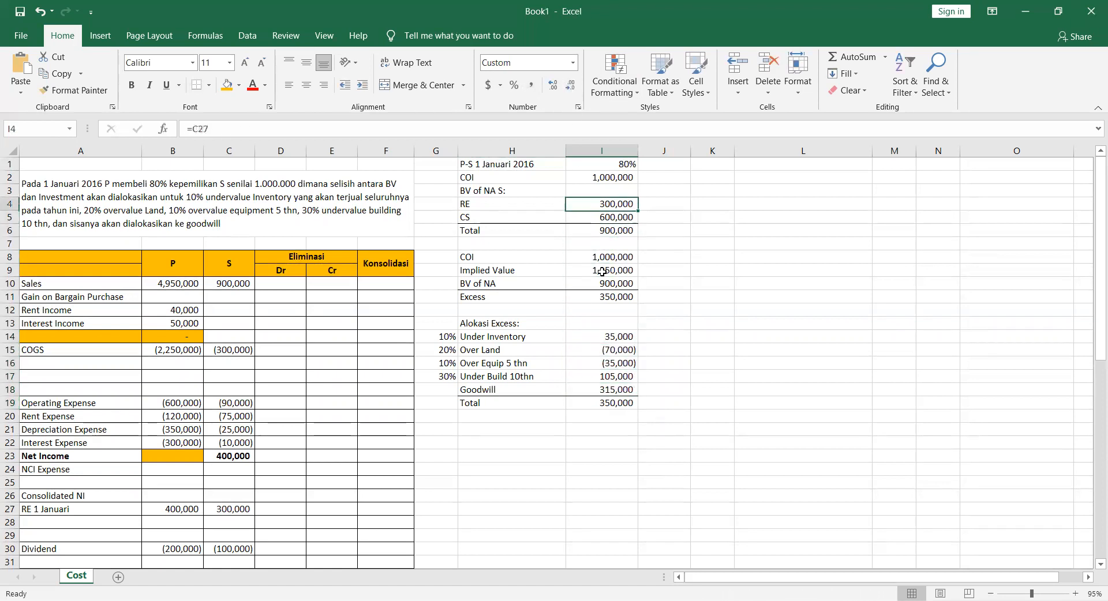
{"action": "key", "text": "shift+Down"}
{"action": "key", "text": "shift+Down"}
{"action": "key", "text": "shift+Down"}
{"action": "key", "text": "shift+Down"}
{"action": "key", "text": "shift+Down"}
{"action": "key", "text": "shift+Down"}
{"action": "key", "text": "shift+Down"}
{"action": "key", "text": "shift+Down"}
{"action": "key", "text": "shift+Down"}
{"action": "key", "text": "shift+Down"}
{"action": "key", "text": "shift+Down"}
{"action": "key", "text": "shift+Down"}
{"action": "key", "text": "shift+Down"}
{"action": "key", "text": "shift+Down"}
{"action": "key", "text": "shift+Down"}
{"action": "key", "text": "shift+Down"}
{"action": "key", "text": "shift+Down"}
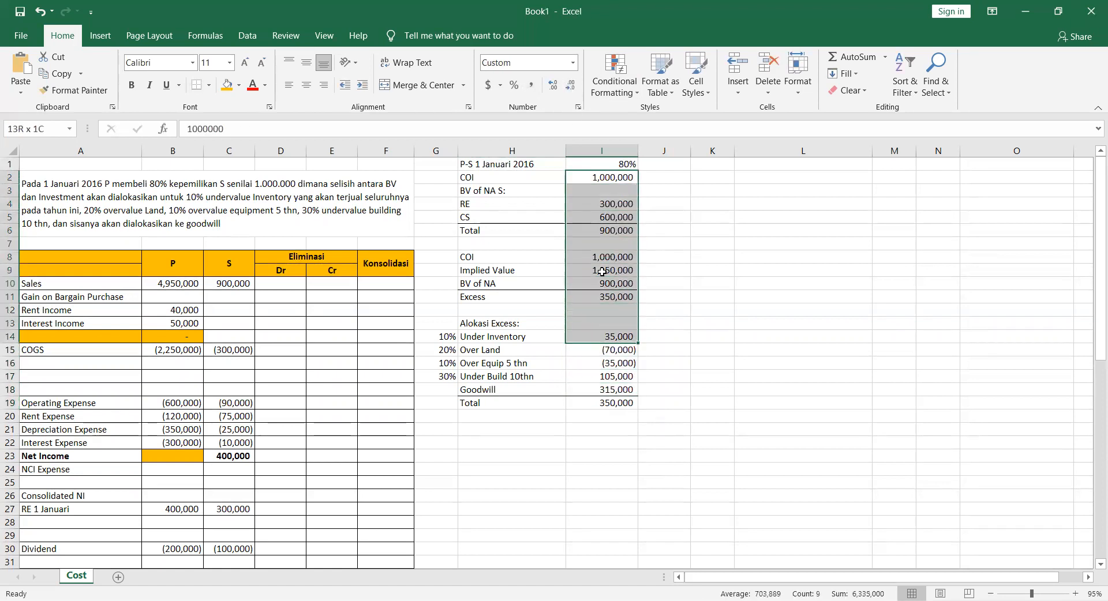
{"action": "key", "text": "ctrl+shift+Down"}
{"action": "key", "text": "ctrl+shift+Right"}
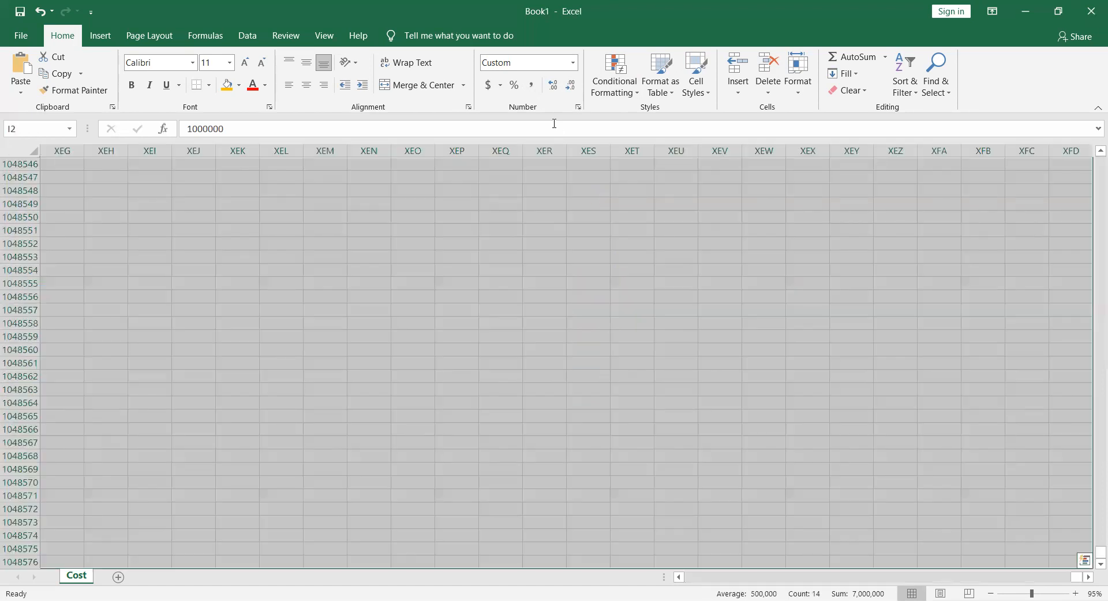
{"action": "left_click", "coordinate": [531, 85]}
{"action": "left_click", "coordinate": [570, 87]}
{"action": "left_click", "coordinate": [570, 87]}
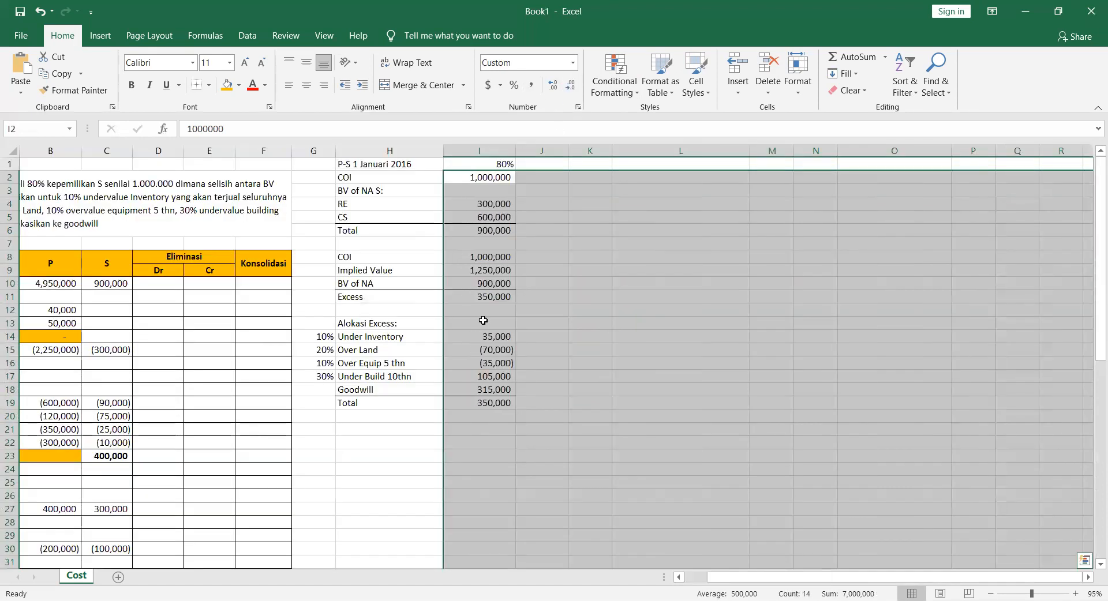
{"action": "left_click", "coordinate": [483, 320]}
{"action": "key", "text": "Down"}
{"action": "key", "text": "Down"}
{"action": "key", "text": "Down"}
{"action": "key", "text": "Down"}
{"action": "key", "text": "Down"}
{"action": "key", "text": "Left"}
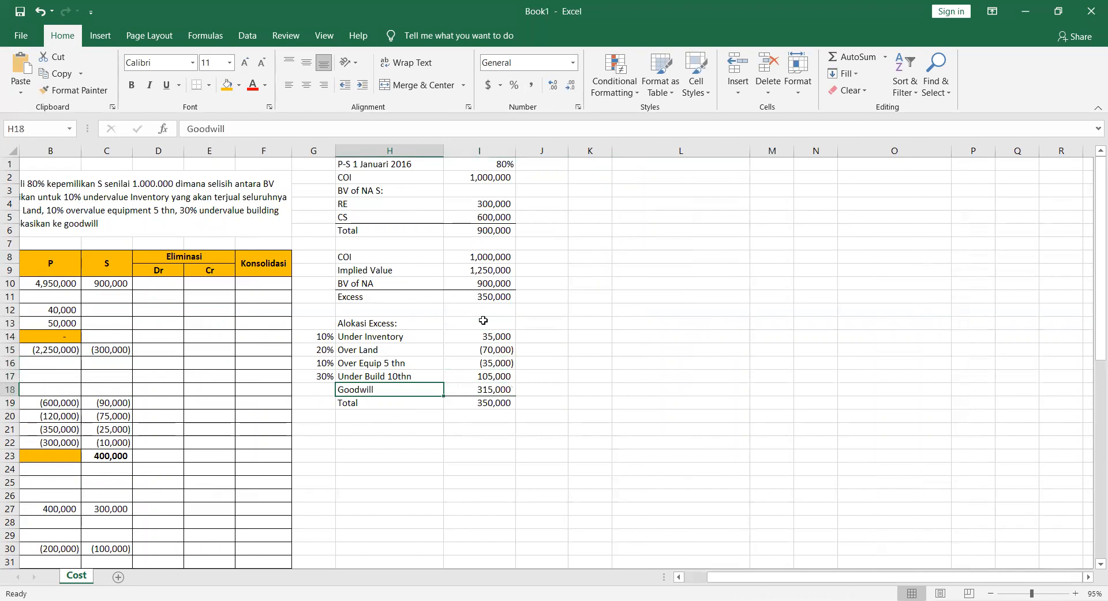
{"action": "key", "text": "shift+Right"}
{"action": "key", "text": "Up"}
{"action": "key", "text": "Up"}
{"action": "key", "text": "Up"}
{"action": "key", "text": "Up"}
{"action": "key", "text": "Up"}
{"action": "key", "text": "Up"}
{"action": "key", "text": "Up"}
{"action": "key", "text": "Up"}
{"action": "key", "text": "Up"}
{"action": "key", "text": "Up"}
{"action": "key", "text": "Up"}
{"action": "key", "text": "Up"}
{"action": "key", "text": "Up"}
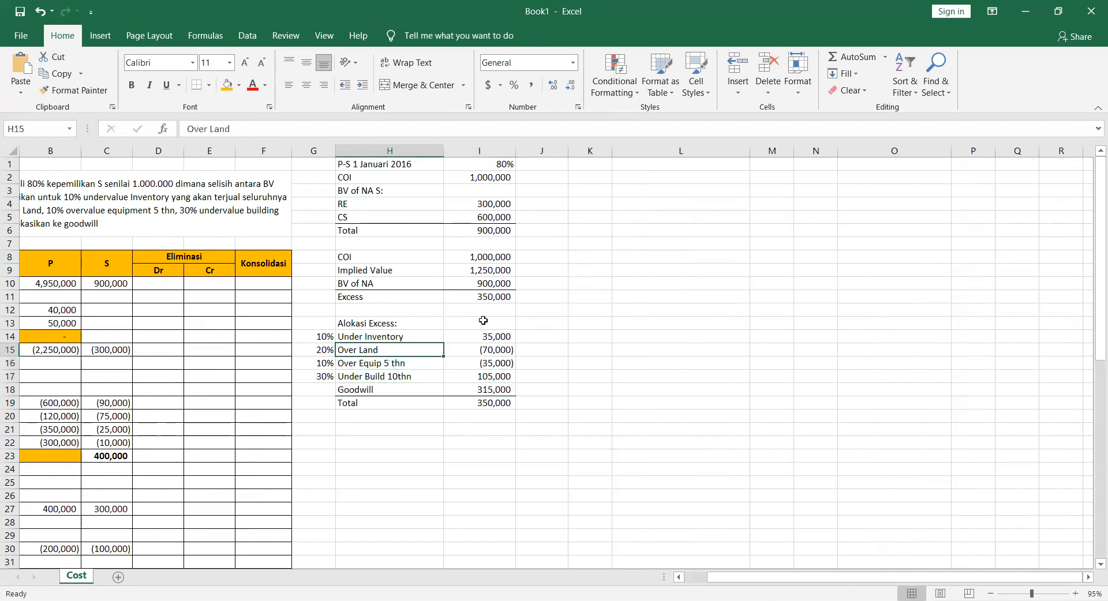
Make the acquisition heading row H1:J1 bold and fill it with yellow
{"action": "key", "text": "Up"}
{"action": "key", "text": "Up"}
{"action": "key", "text": "Up"}
{"action": "key", "text": "Up"}
{"action": "key", "text": "shift+Right"}
{"action": "key", "text": "shift+Right"}
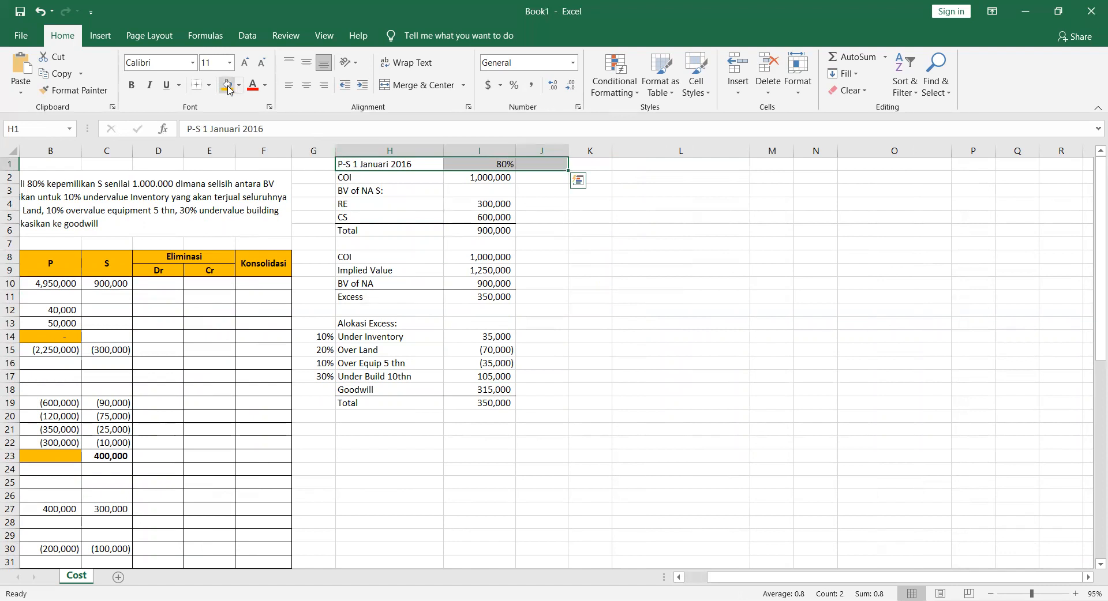
{"action": "key", "text": "ctrl+b"}
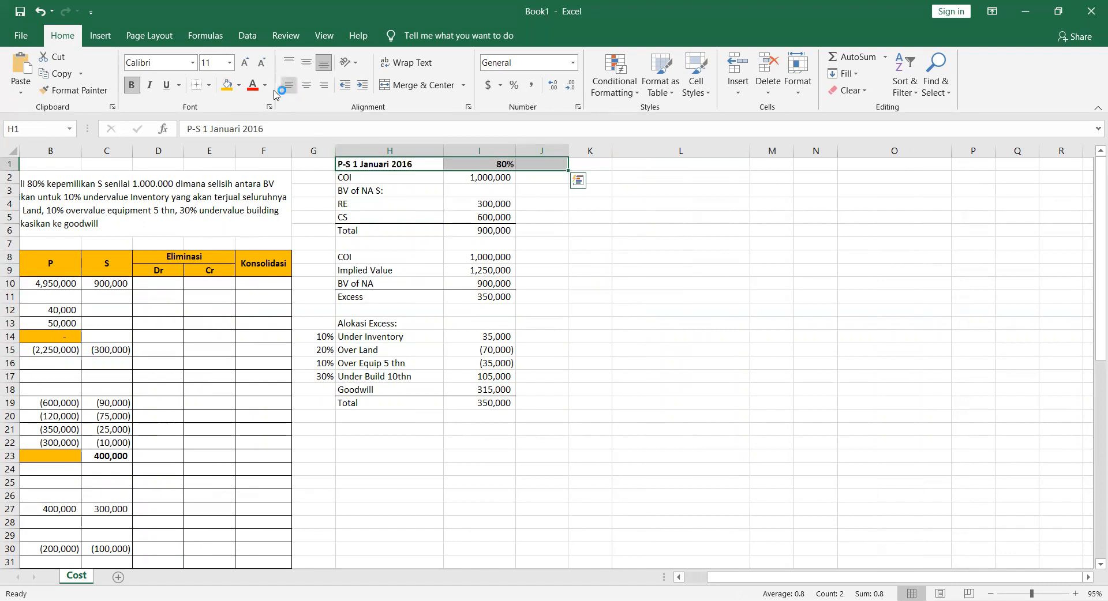
{"action": "left_click", "coordinate": [238, 86]}
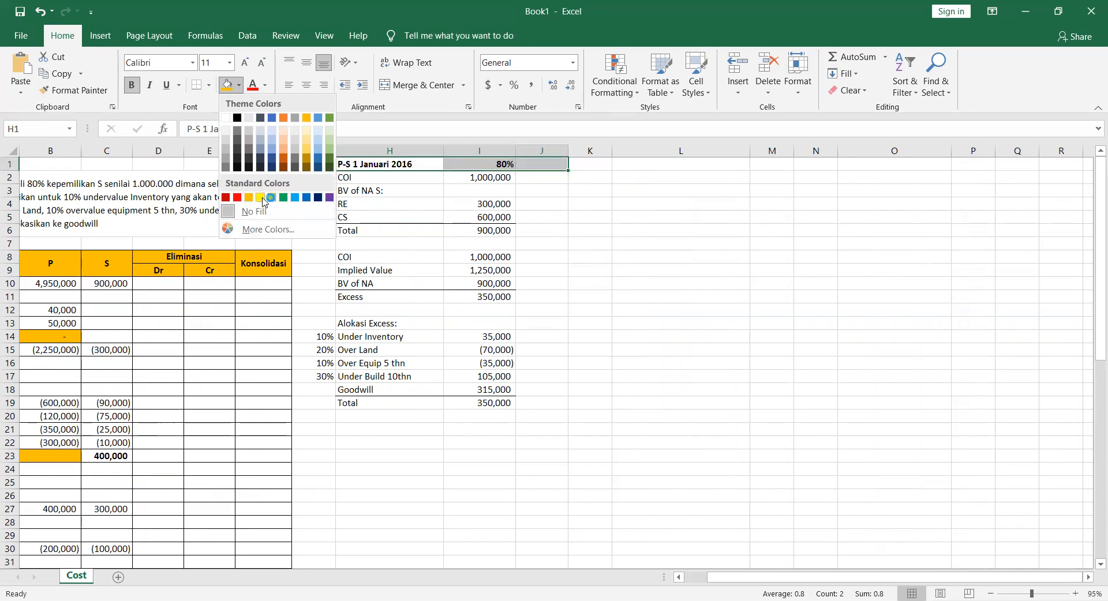
{"action": "left_click", "coordinate": [261, 197]}
Enter the heading "Amortisasi 2016" in J13 and autofit column J's width
{"action": "left_click", "coordinate": [615, 195]}
{"action": "key", "text": "Left"}
{"action": "key", "text": "Left"}
{"action": "key", "text": "Down"}
{"action": "key", "text": "Down"}
{"action": "key", "text": "Down"}
{"action": "key", "text": "Down"}
{"action": "key", "text": "Down"}
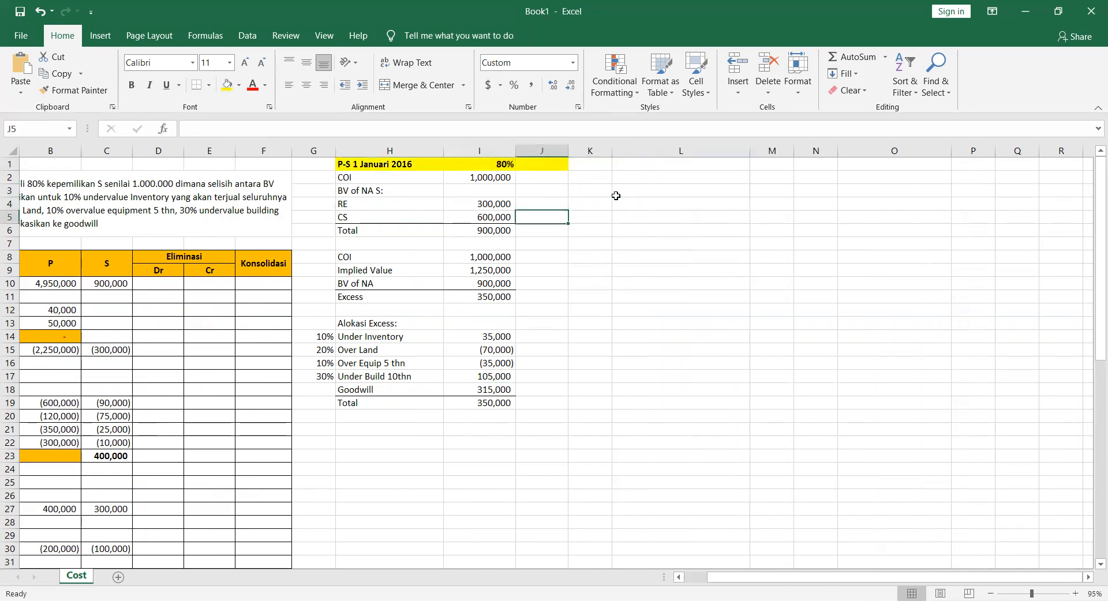
{"action": "key", "text": "Down"}
{"action": "key", "text": "Down"}
{"action": "key", "text": "Down"}
{"action": "key", "text": "Down"}
{"action": "key", "text": "Down"}
{"action": "type", "text": "Am"}
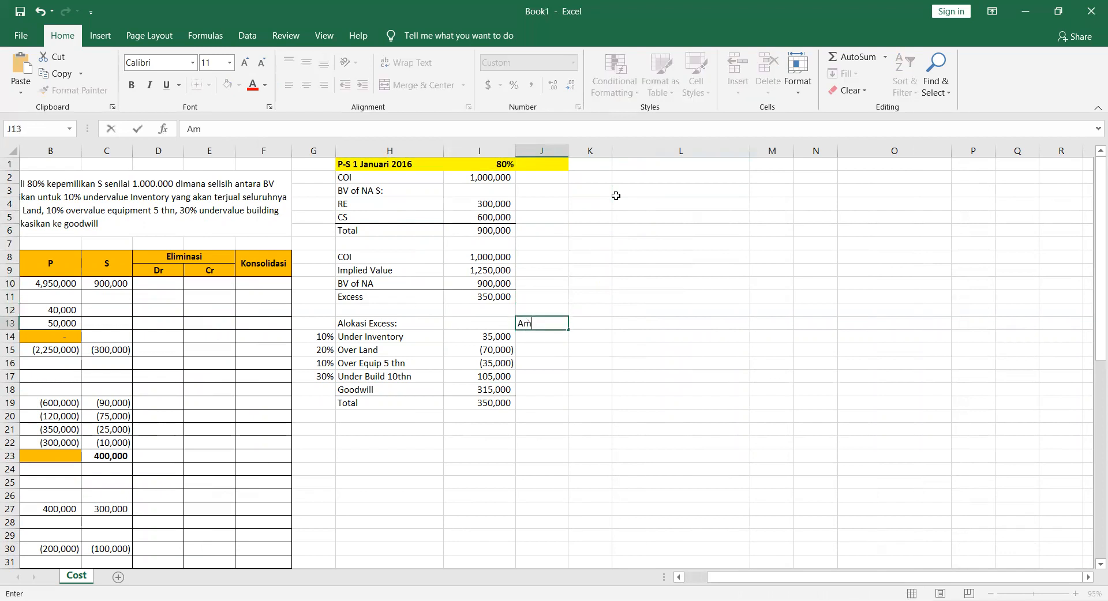
{"action": "type", "text": "ortisasi 2016"}
{"action": "key", "text": "Return"}
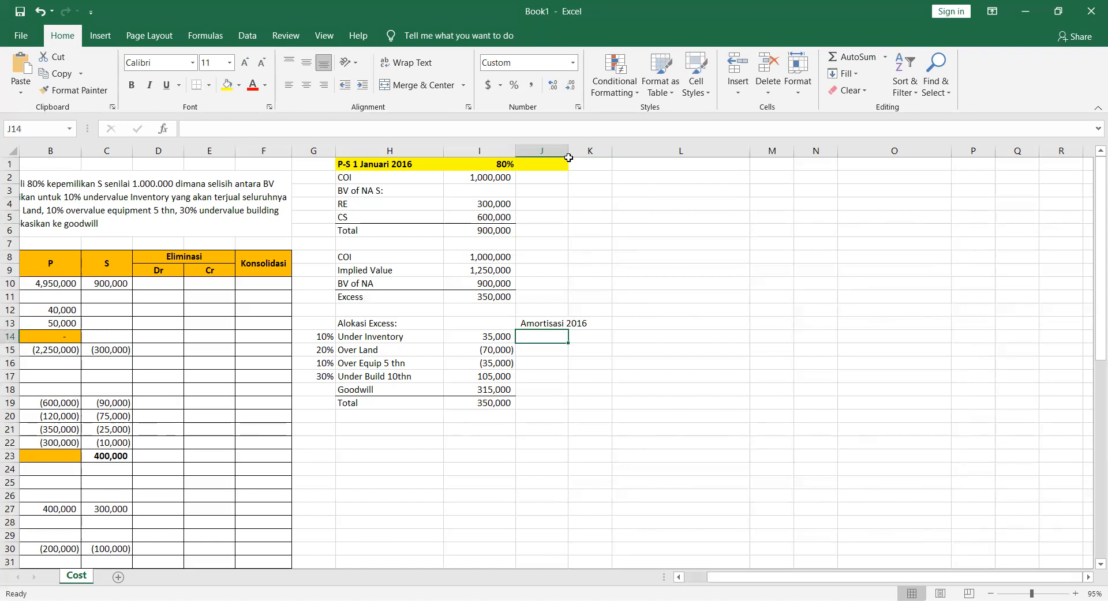
{"action": "double_click", "coordinate": [567, 153]}
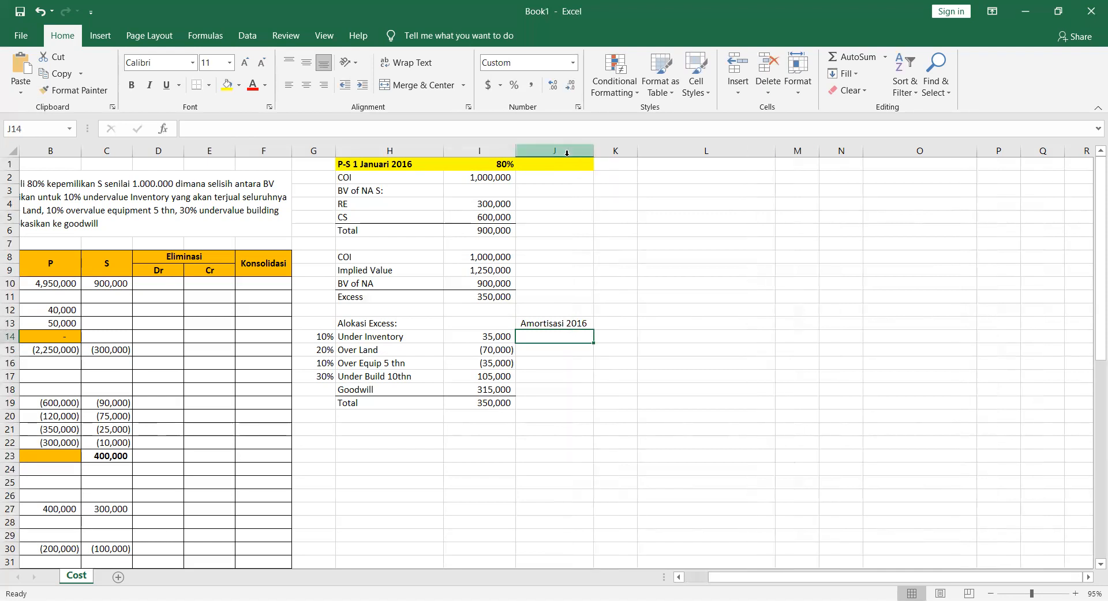
Calculate the inventory amortization in J14 with =I14*100%
{"action": "type", "text": "="}
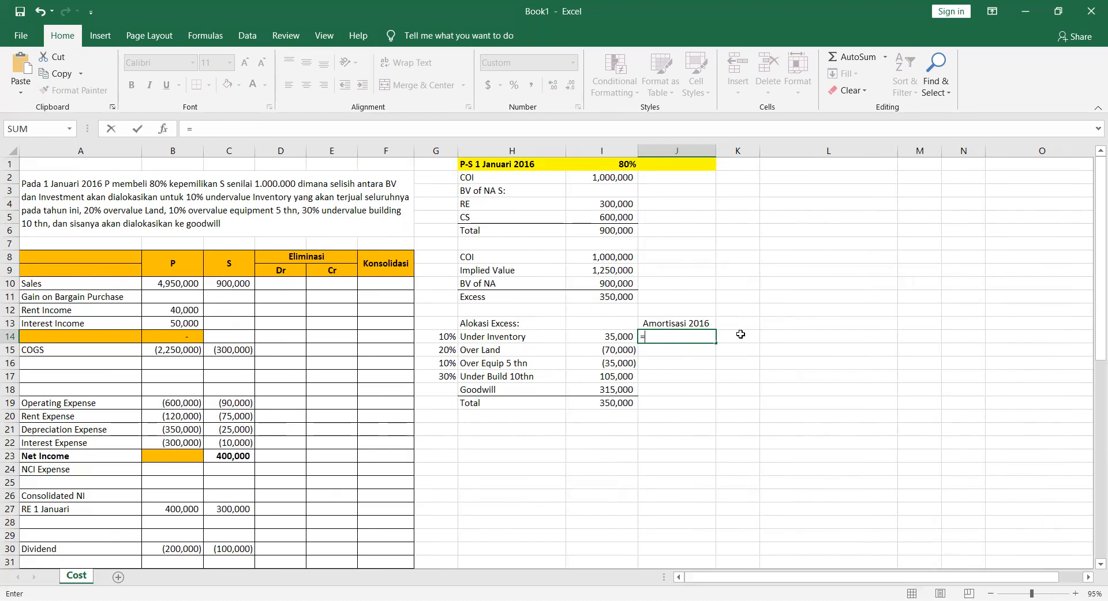
{"action": "key", "text": "Left"}
{"action": "type", "text": "*100%"}
{"action": "key", "text": "Return"}
{"action": "key", "text": "Up"}
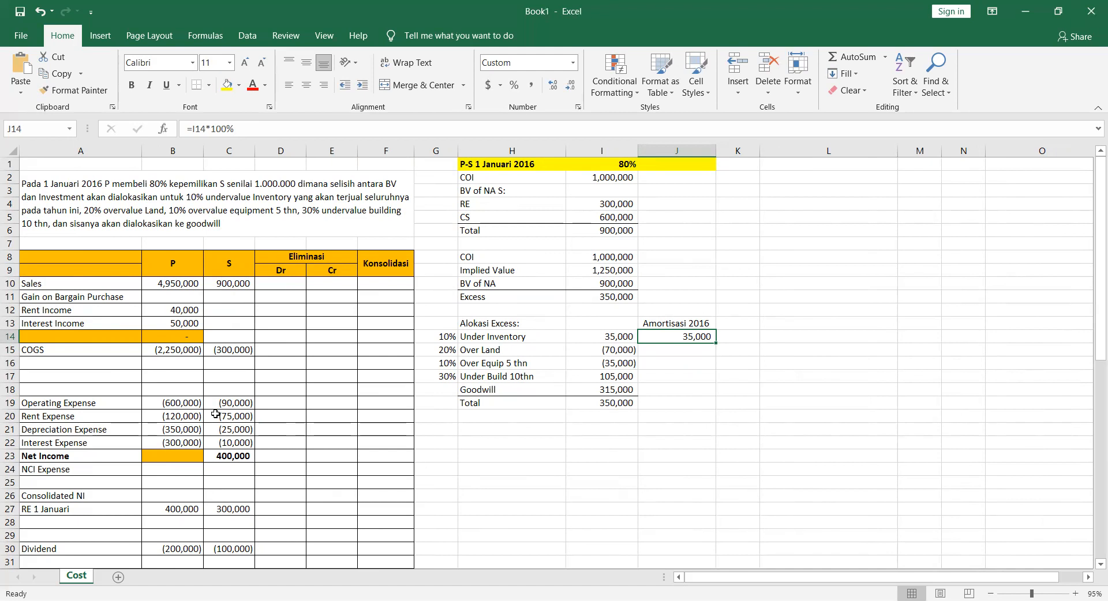
Enter =-0 as the land amortization in J15 and calculate the equipment amortization in J16 with =-I16/5
{"action": "key", "text": "Down"}
{"action": "type", "text": "="}
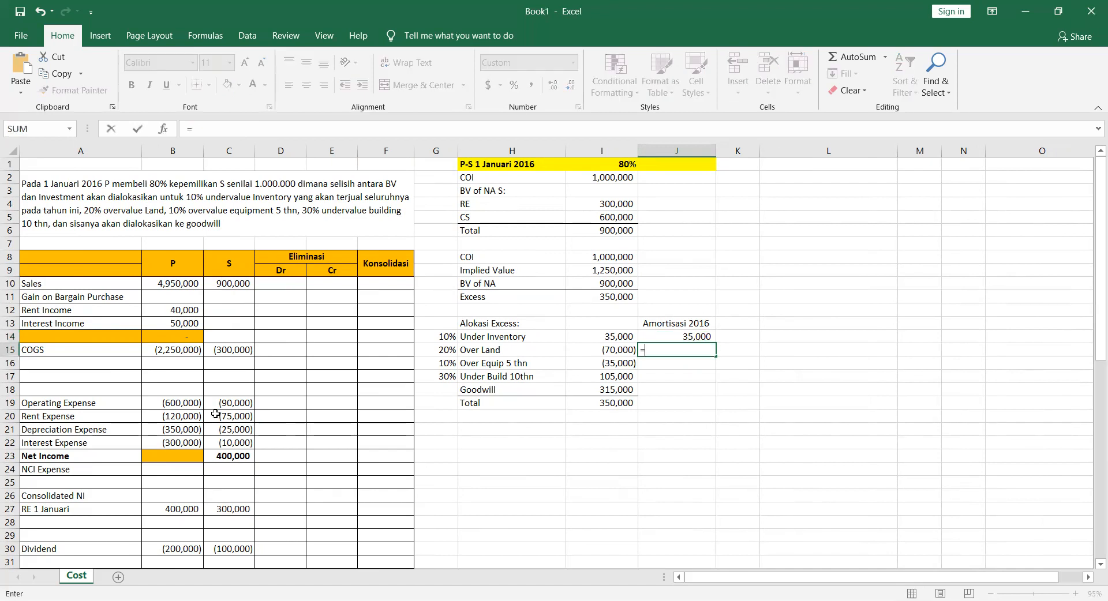
{"action": "type", "text": "-0"}
{"action": "key", "text": "Return"}
{"action": "type", "text": "=-"}
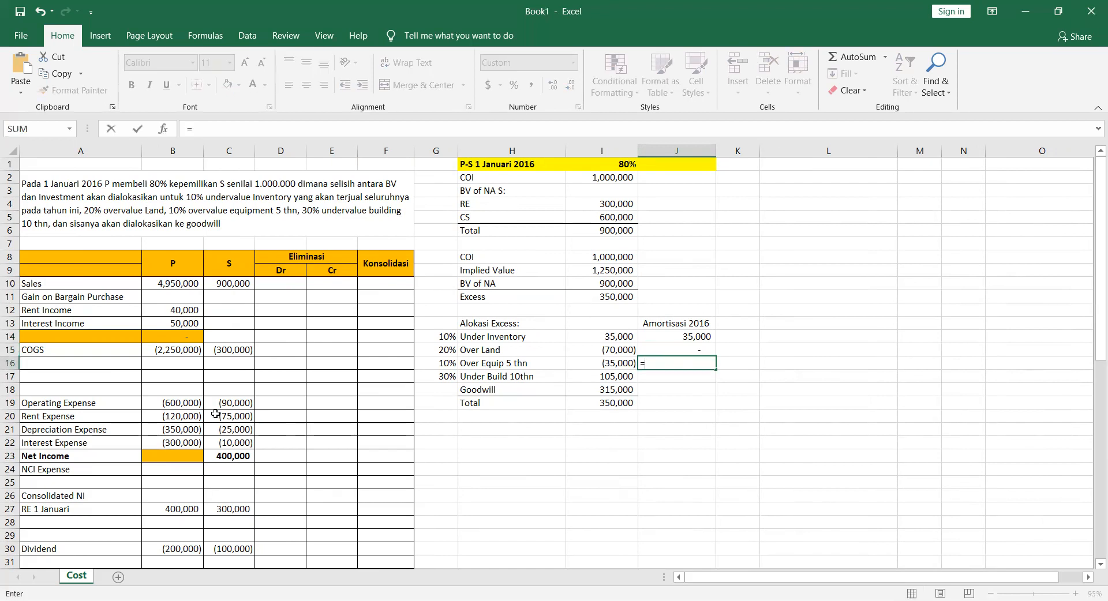
{"action": "key", "text": "Left"}
{"action": "type", "text": "/5"}
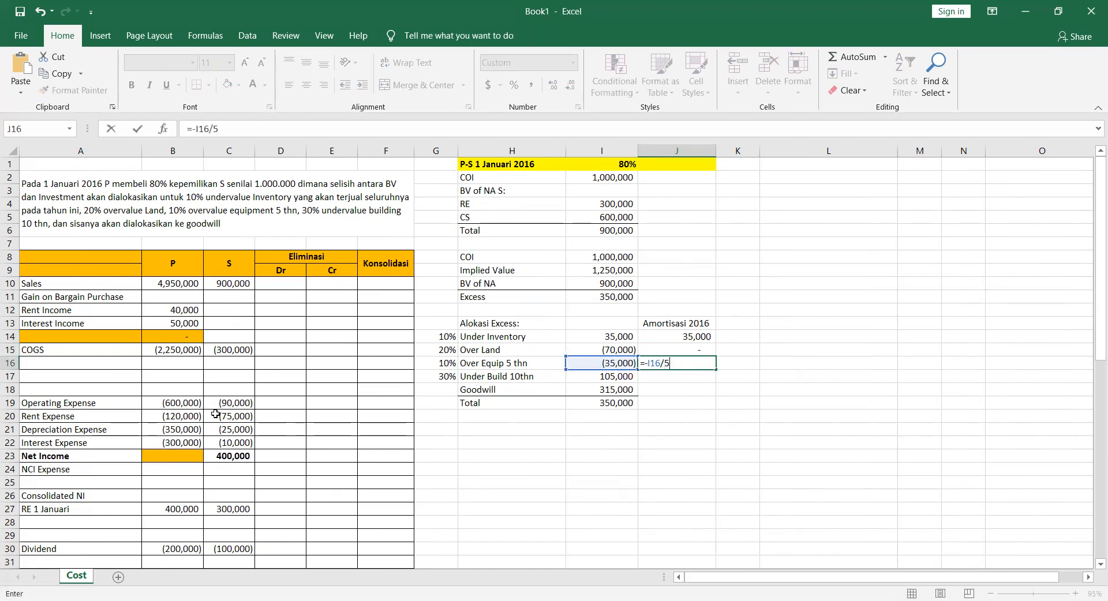
{"action": "key", "text": "Return"}
Calculate the building amortization in J17 with =I17/10 and enter =0 for goodwill in J18
{"action": "type", "text": "="}
{"action": "key", "text": "Left"}
{"action": "type", "text": "/10"}
{"action": "key", "text": "Return"}
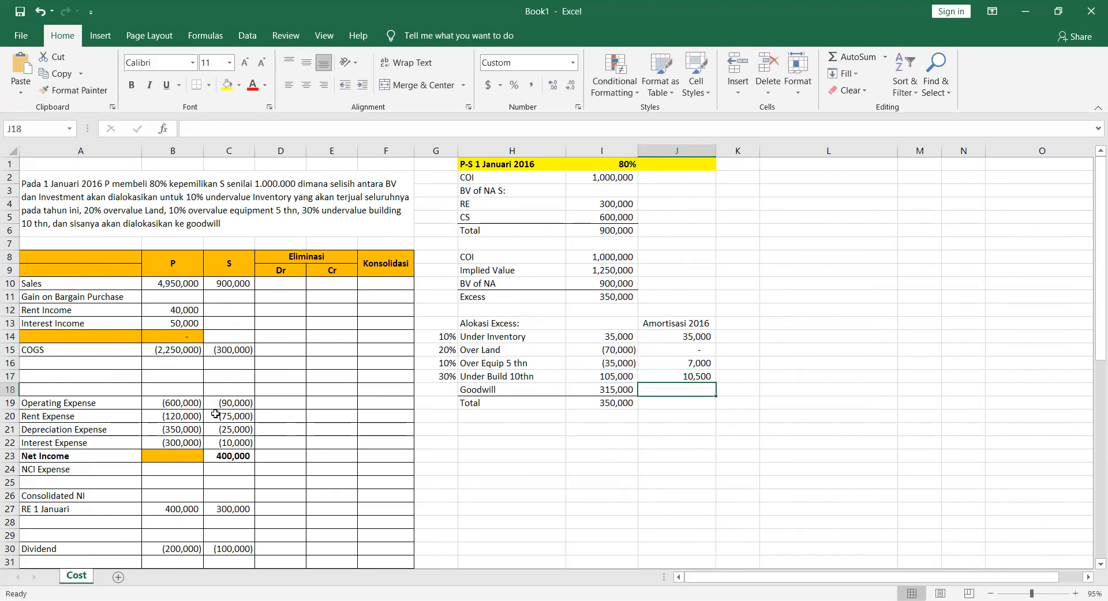
{"action": "type", "text": "=0"}
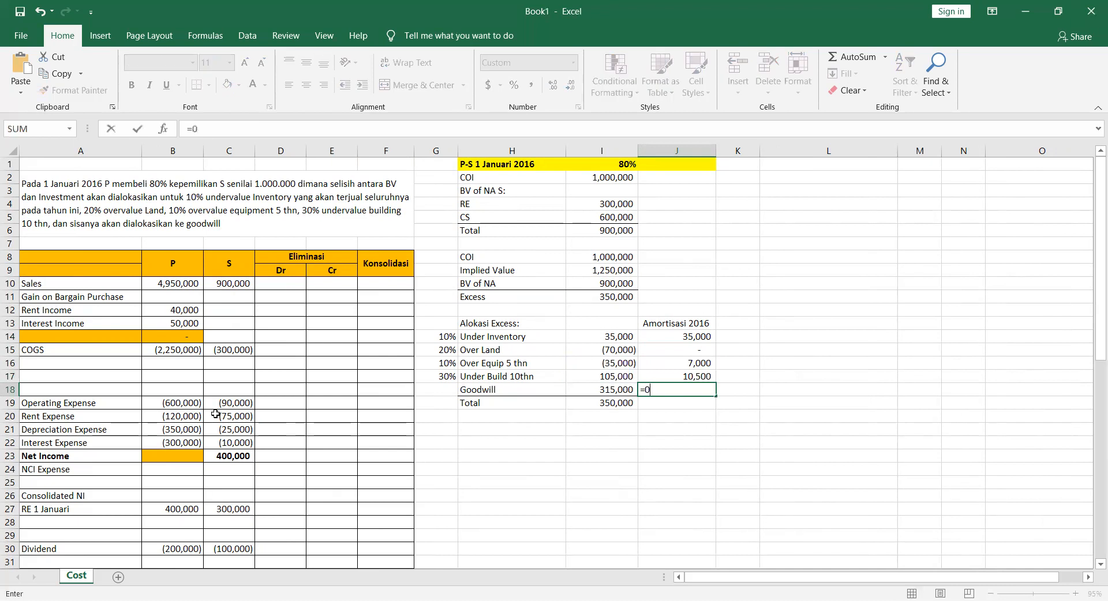
{"action": "key", "text": "Return"}
Make the allocation headings in H13:J13 bold
{"action": "key", "text": "Return"}
{"action": "key", "text": "Up"}
{"action": "key", "text": "Up"}
{"action": "key", "text": "Up"}
{"action": "key", "text": "Up"}
{"action": "key", "text": "Up"}
{"action": "key", "text": "Up"}
{"action": "key", "text": "Up"}
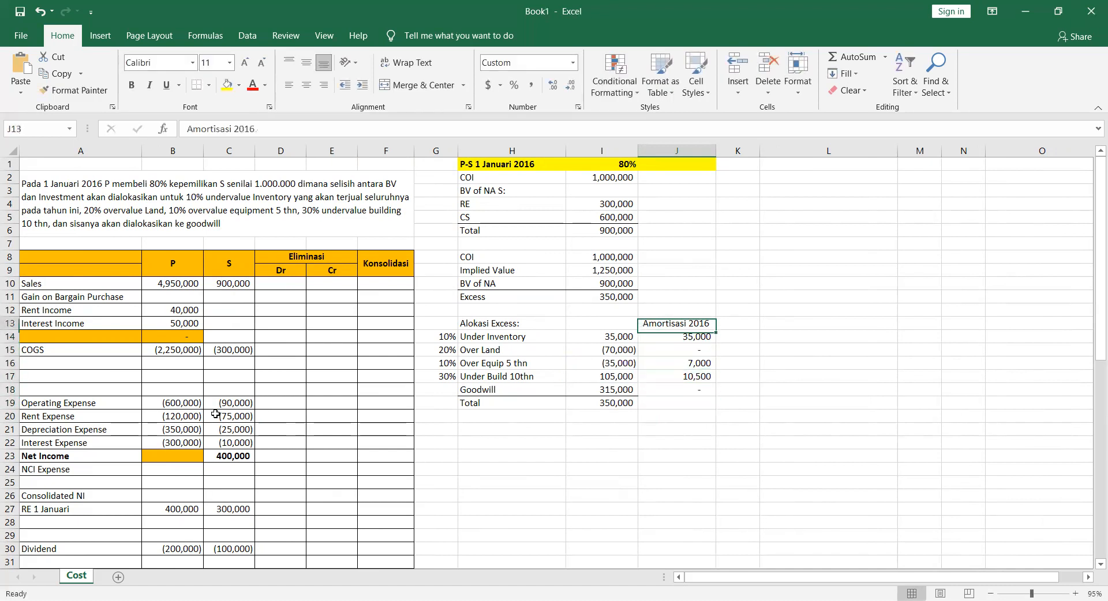
{"action": "key", "text": "shift+Left"}
{"action": "key", "text": "shift+Left"}
{"action": "key", "text": "ctrl+b"}
{"action": "key", "text": "Up"}
{"action": "key", "text": "Up"}
{"action": "key", "text": "Up"}
{"action": "key", "text": "Up"}
{"action": "key", "text": "Up"}
{"action": "key", "text": "Up"}
{"action": "key", "text": "Up"}
{"action": "key", "text": "Up"}
{"action": "key", "text": "Up"}
{"action": "key", "text": "Up"}
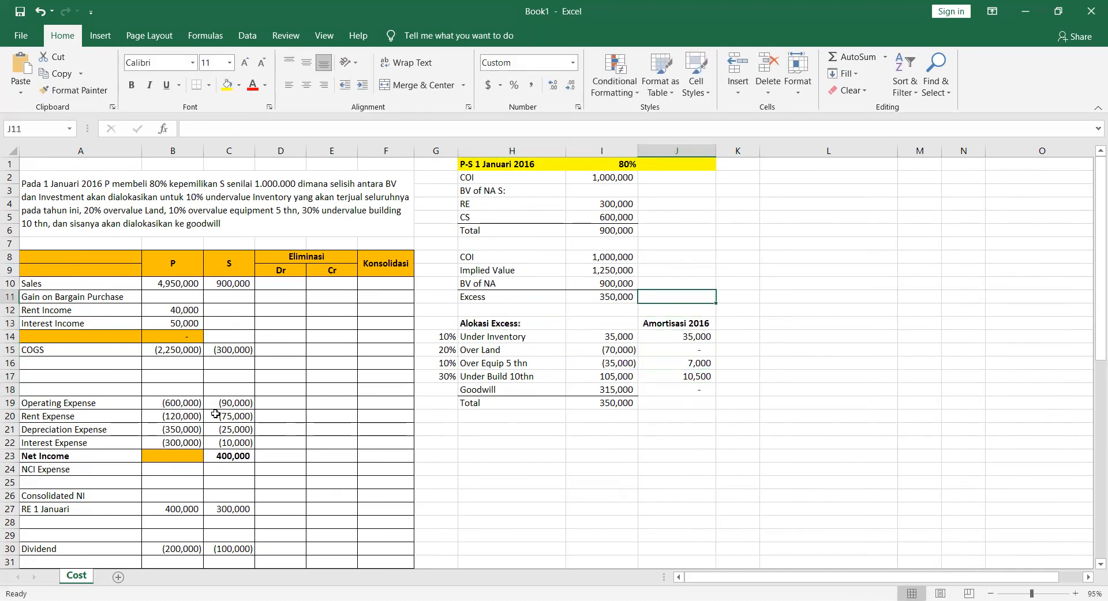
{"action": "key", "text": "Left"}
{"action": "key", "text": "Left"}
{"action": "key", "text": "Left"}
{"action": "key", "text": "Down"}
{"action": "key", "text": "Down"}
{"action": "key", "text": "Down"}
{"action": "key", "text": "Down"}
{"action": "key", "text": "Down"}
{"action": "key", "text": "Down"}
{"action": "key", "text": "Down"}
{"action": "key", "text": "Down"}
{"action": "key", "text": "Down"}
{"action": "key", "text": "Down"}
{"action": "key", "text": "Down"}
{"action": "key", "text": "Down"}
{"action": "key", "text": "Down"}
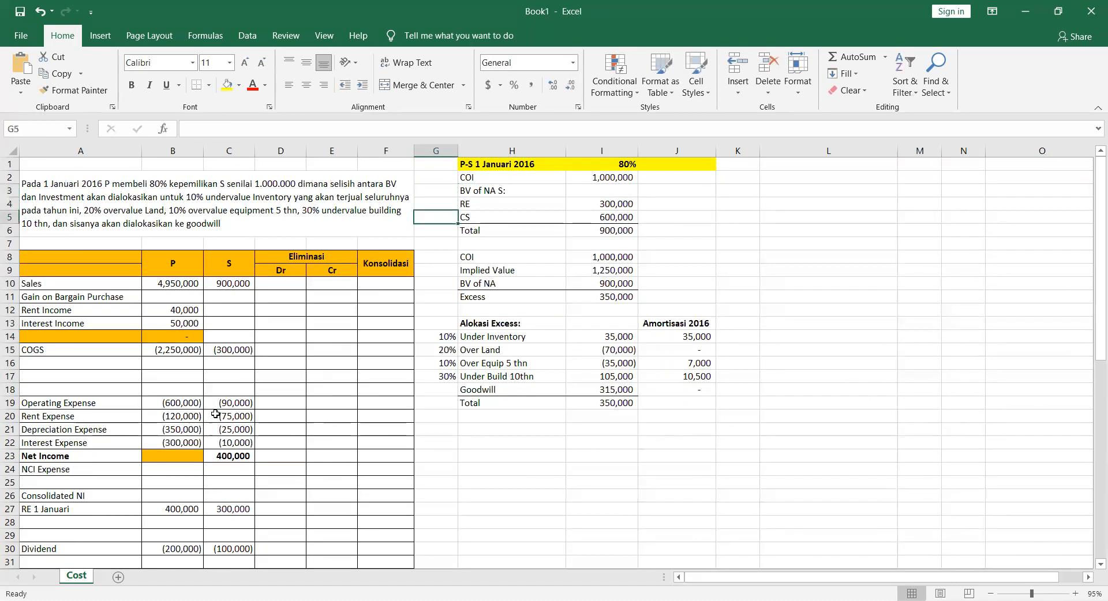
{"action": "key", "text": "Right"}
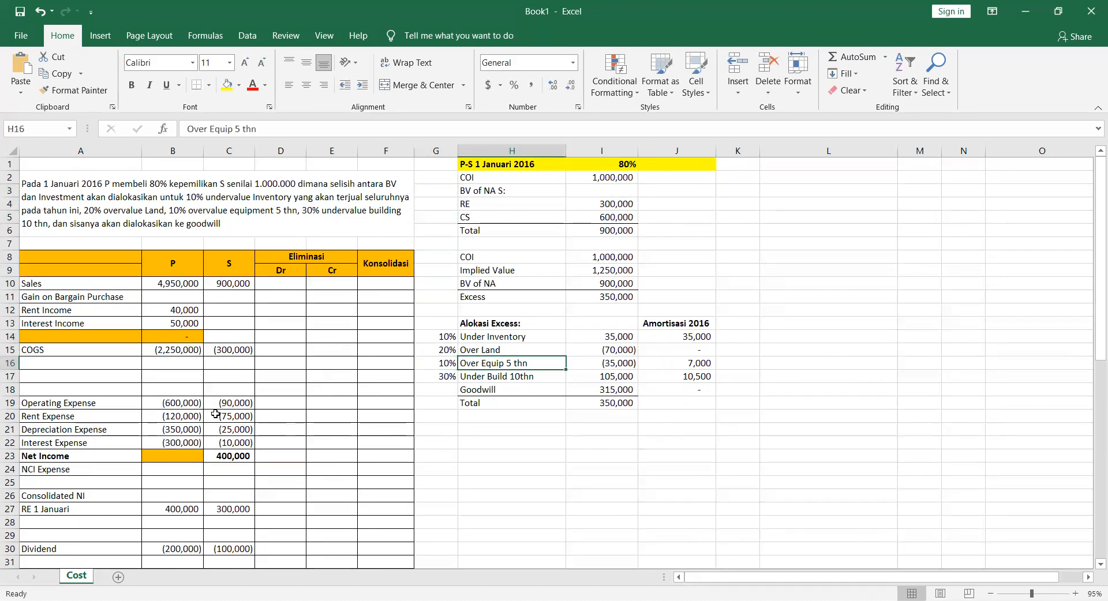
{"action": "key", "text": "Down"}
{"action": "key", "text": "Down"}
{"action": "key", "text": "Down"}
{"action": "key", "text": "Down"}
{"action": "key", "text": "Down"}
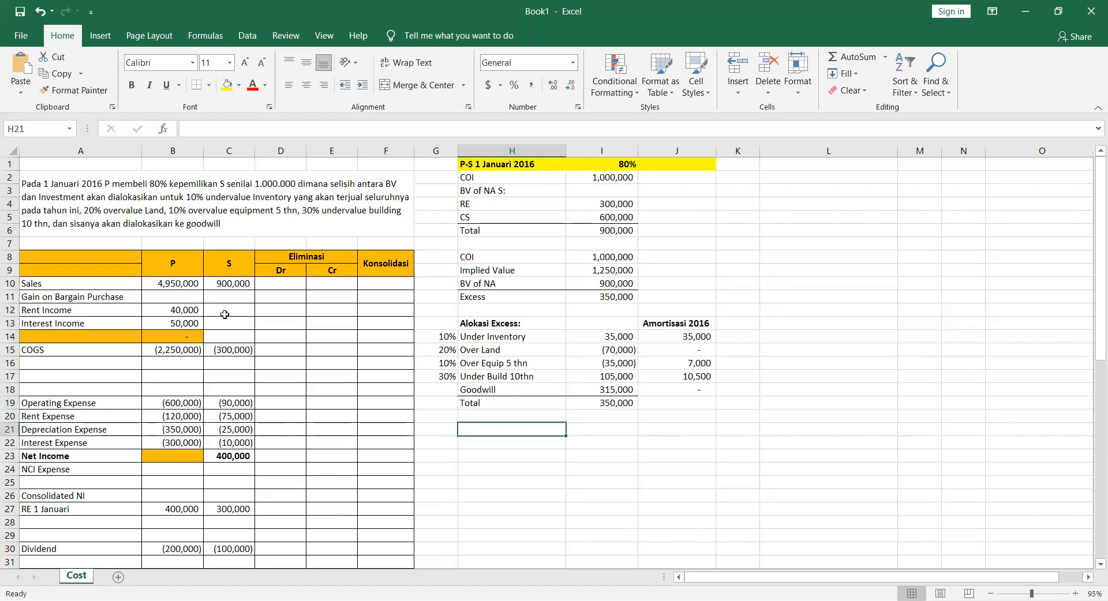
Insert five blank rows at row 7, above the consolidation worksheet table
{"action": "scroll", "coordinate": [225, 315], "scroll_direction": "down", "scroll_amount": 1}
{"action": "scroll", "coordinate": [225, 314], "scroll_direction": "up", "scroll_amount": 1}
{"action": "scroll", "coordinate": [122, 285], "scroll_direction": "down", "scroll_amount": 3}
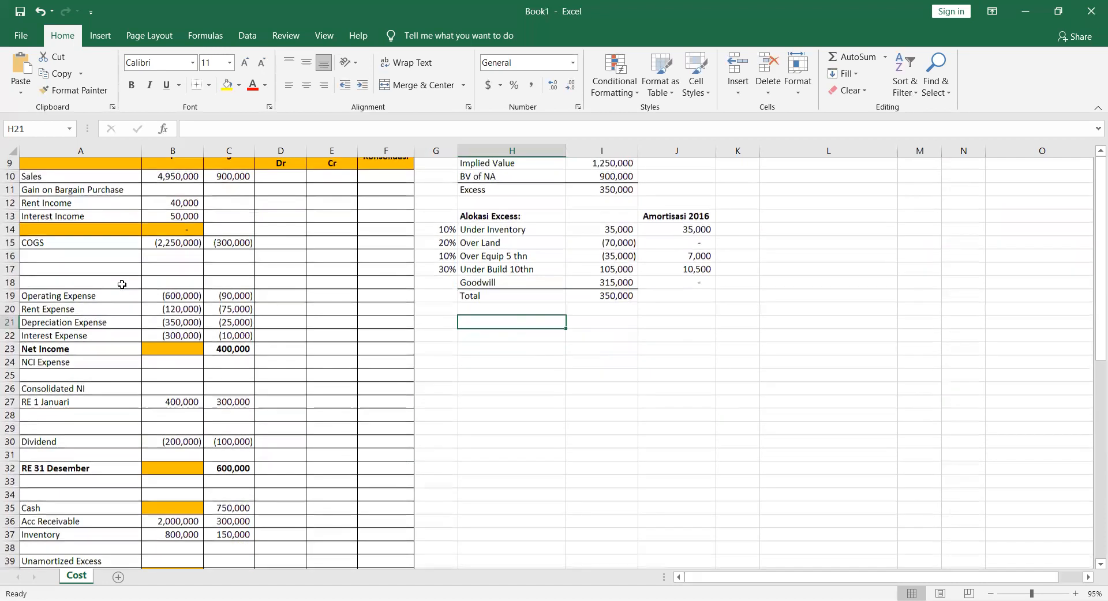
{"action": "scroll", "coordinate": [123, 285], "scroll_direction": "down", "scroll_amount": 7}
{"action": "scroll", "coordinate": [100, 270], "scroll_direction": "up", "scroll_amount": 6}
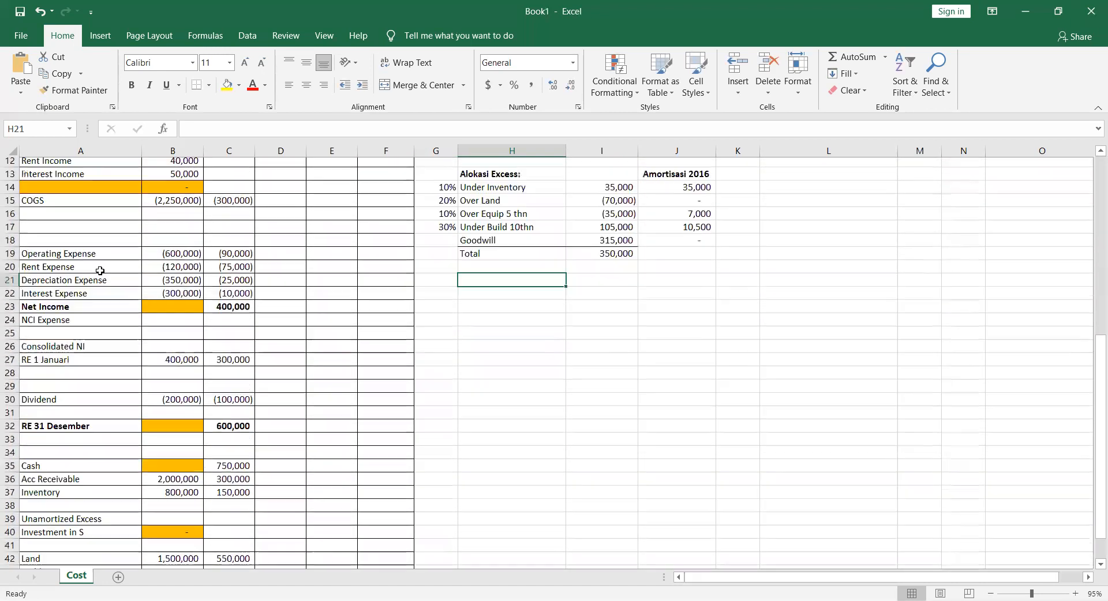
{"action": "scroll", "coordinate": [100, 271], "scroll_direction": "up", "scroll_amount": 4}
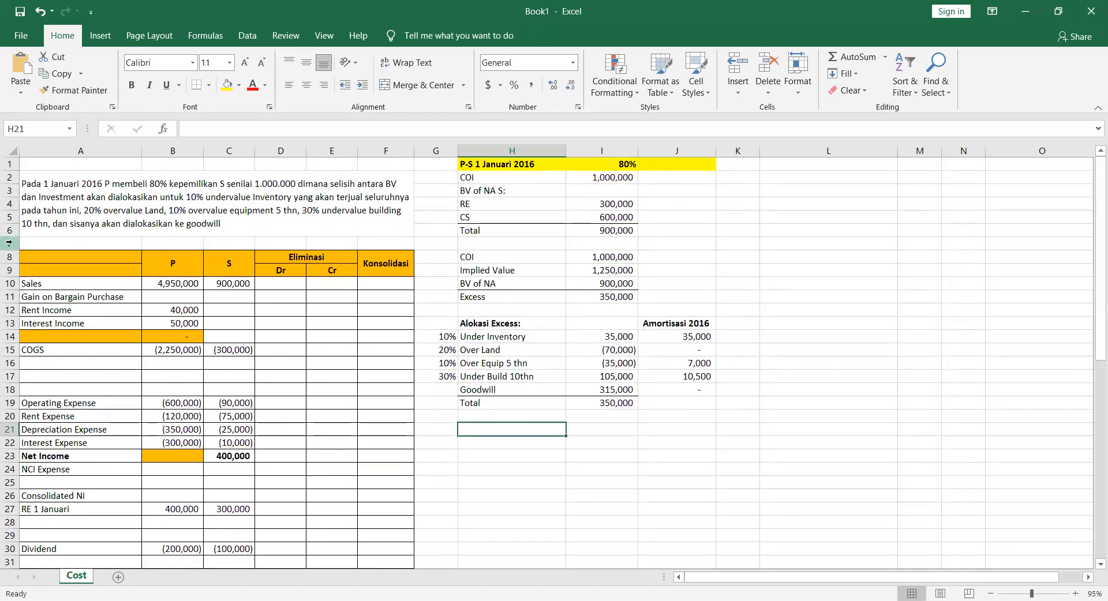
{"action": "left_click", "coordinate": [9, 243]}
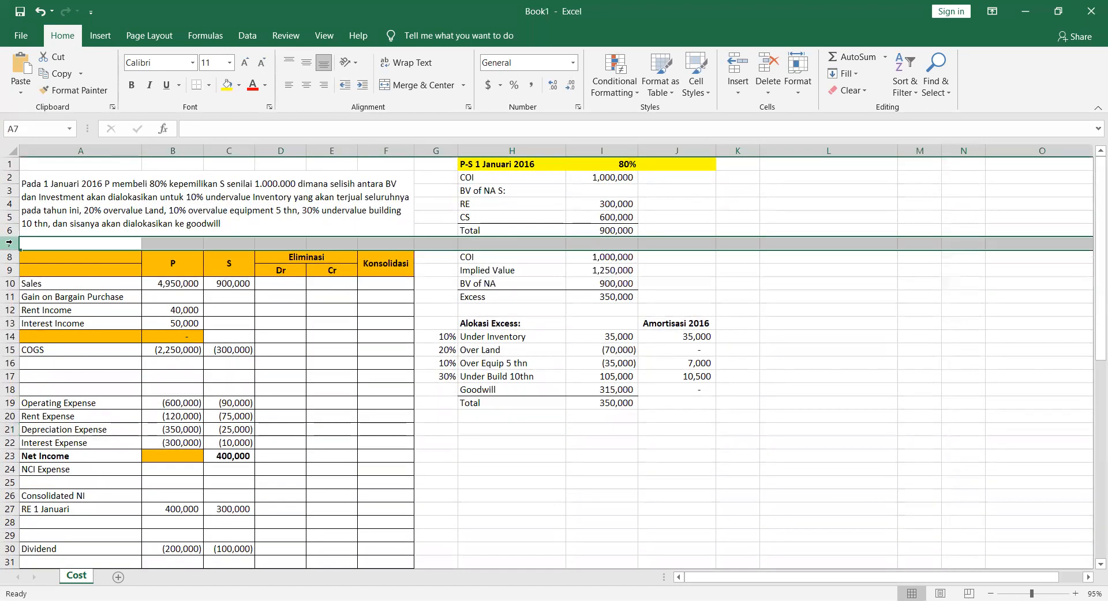
{"action": "left_click", "coordinate": [7, 296], "text": "shift"}
{"action": "right_click", "coordinate": [7, 296]}
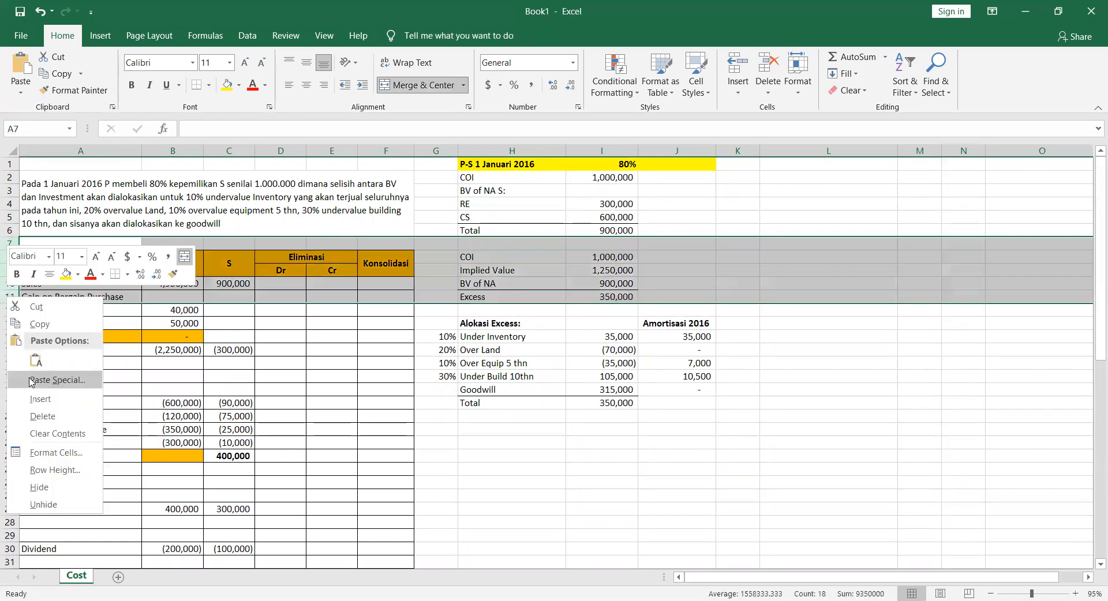
{"action": "left_click", "coordinate": [36, 406]}
{"action": "key", "text": "Right"}
{"action": "key", "text": "Right"}
{"action": "key", "text": "Right"}
{"action": "key", "text": "Down"}
{"action": "key", "text": "Right"}
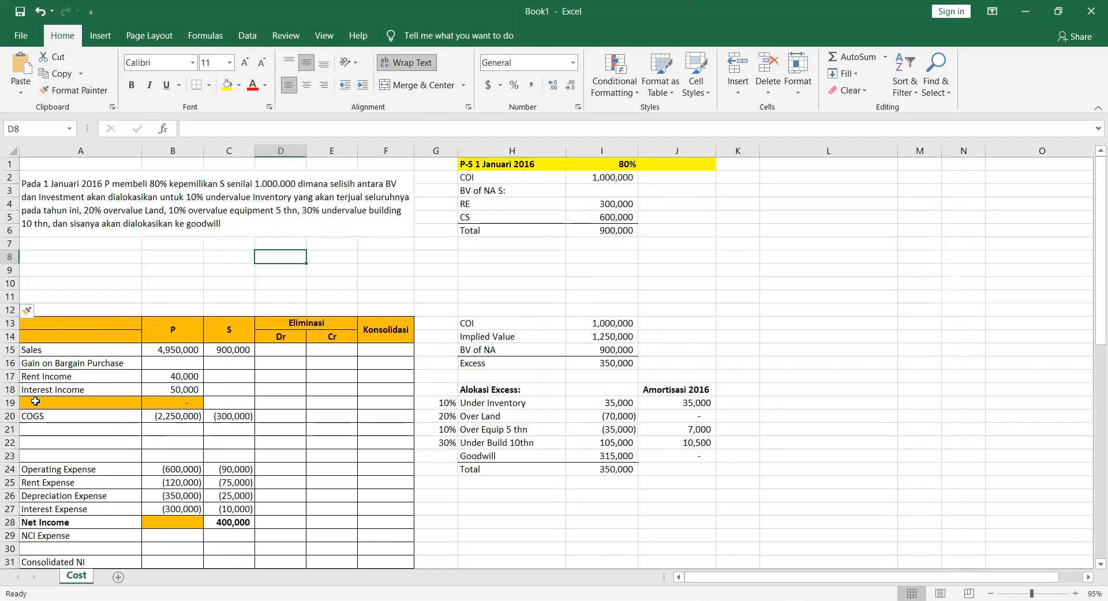
{"action": "key", "text": "Down"}
{"action": "key", "text": "Right"}
{"action": "key", "text": "Down"}
{"action": "key", "text": "Right"}
{"action": "key", "text": "Down"}
{"action": "key", "text": "Down"}
{"action": "key", "text": "Right"}
{"action": "key", "text": "Down"}
{"action": "key", "text": "Down"}
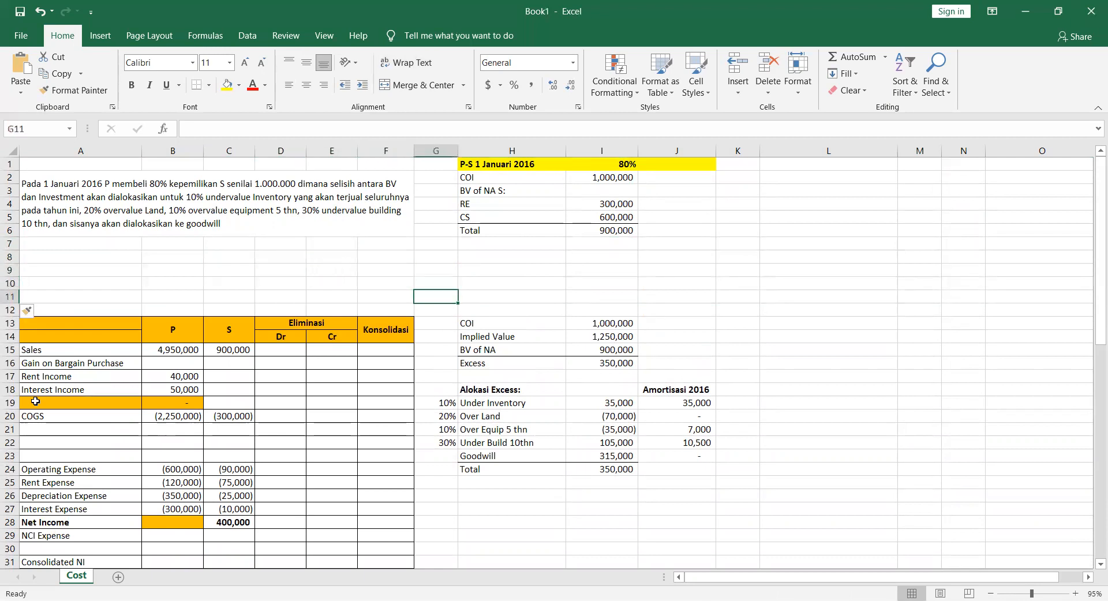
{"action": "key", "text": "shift+Right"}
{"action": "key", "text": "shift+Right"}
{"action": "key", "text": "shift+Down"}
{"action": "key", "text": "shift+Down"}
{"action": "key", "text": "shift+Down"}
{"action": "key", "text": "shift+Down"}
{"action": "key", "text": "shift+Down"}
{"action": "key", "text": "shift+Down"}
{"action": "key", "text": "shift+Down"}
{"action": "key", "text": "shift+Down"}
{"action": "key", "text": "shift+Down"}
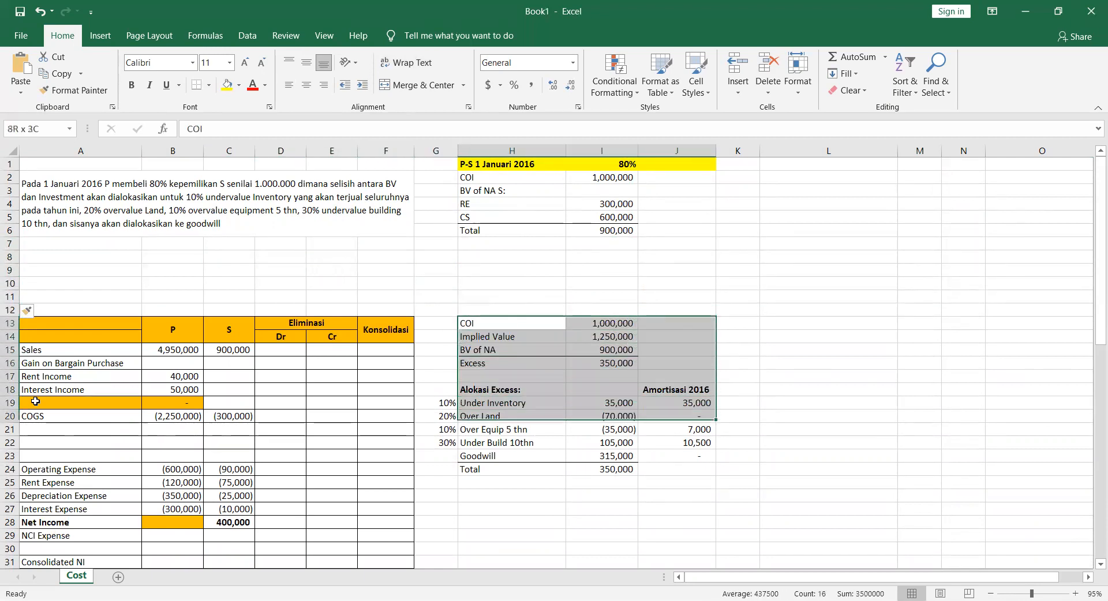
{"action": "key", "text": "shift+Down"}
{"action": "key", "text": "shift+Down"}
{"action": "key", "text": "shift+Left"}
Move the excess calculation and allocation block G13:J24 up so it starts at G8
{"action": "key", "text": "Left"}
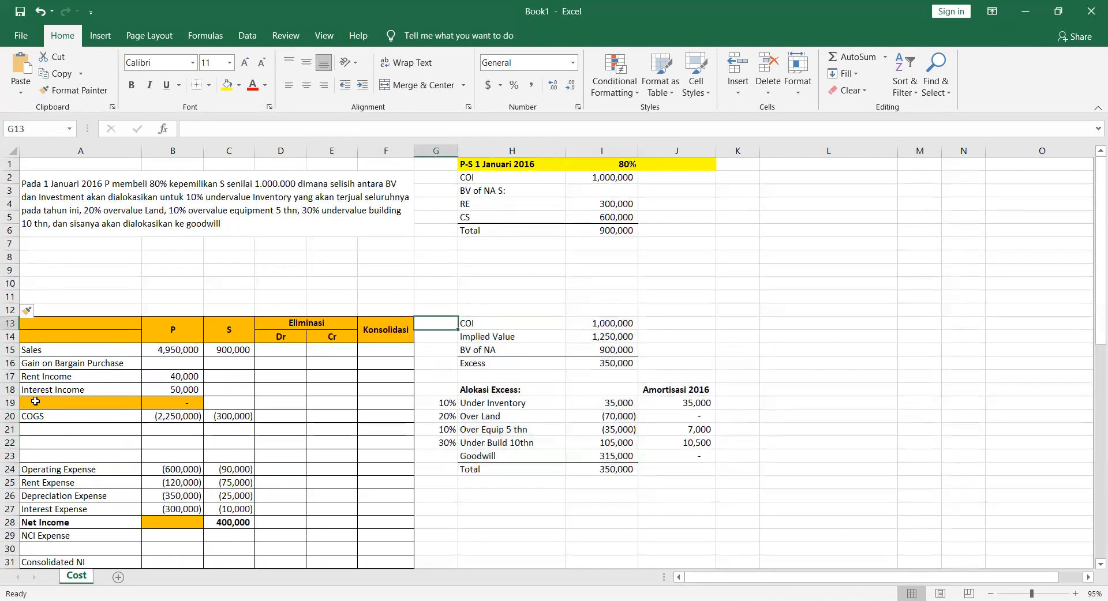
{"action": "key", "text": "shift+Down"}
{"action": "key", "text": "shift+Down"}
{"action": "key", "text": "shift+Down"}
{"action": "key", "text": "shift+Down"}
{"action": "key", "text": "shift+Down"}
{"action": "key", "text": "shift+Down"}
{"action": "key", "text": "shift+Down"}
{"action": "key", "text": "shift+Down"}
{"action": "key", "text": "shift+Down"}
{"action": "key", "text": "shift+Down"}
{"action": "key", "text": "shift+Down"}
{"action": "key", "text": "shift+Down"}
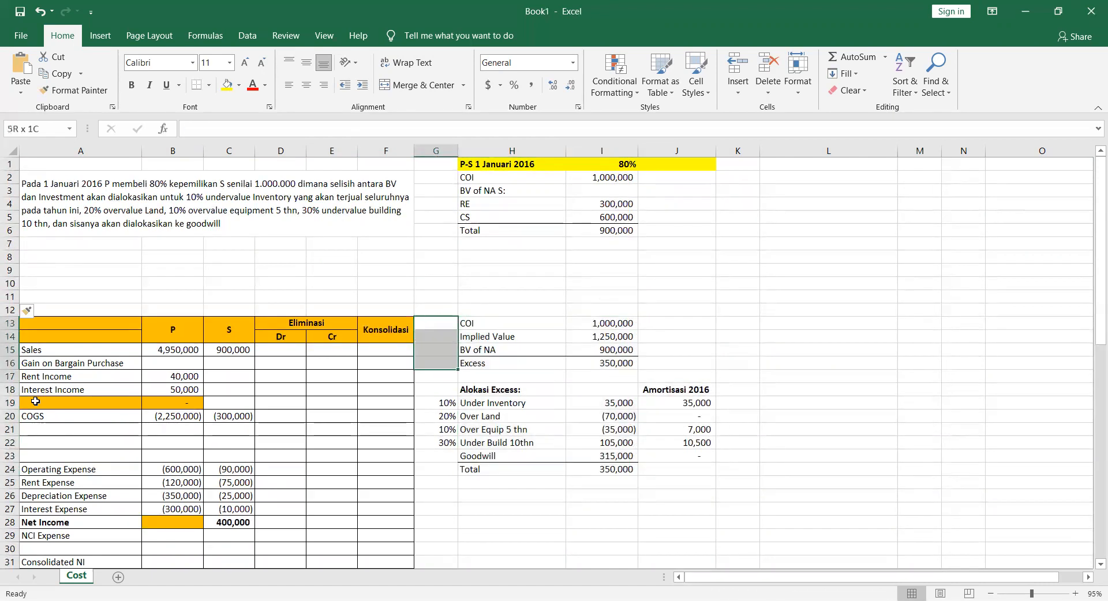
{"action": "key", "text": "shift+Up"}
{"action": "key", "text": "shift+Right"}
{"action": "key", "text": "shift+Right"}
{"action": "key", "text": "shift+Right"}
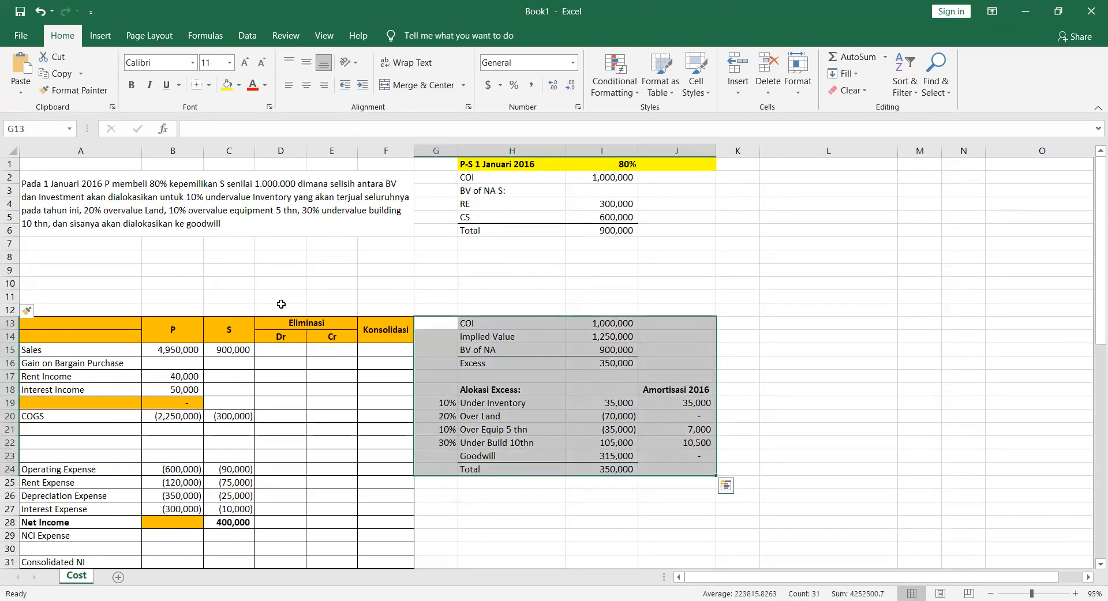
{"action": "left_click_drag", "start_coordinate": [524, 317], "coordinate": [525, 251]}
{"action": "left_click", "coordinate": [309, 275]}
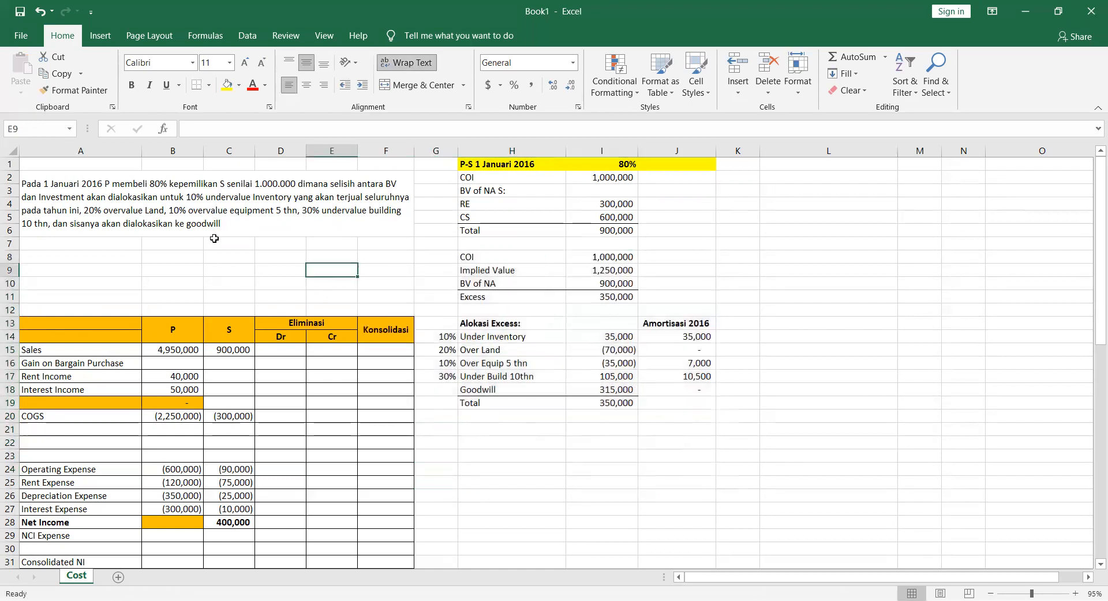
Begin a case note in A8 with "Selama tahun 2016, P menjual Inventory ke S senilai 200.000"
{"action": "left_click", "coordinate": [41, 254]}
{"action": "type", "text": "Pada tah"}
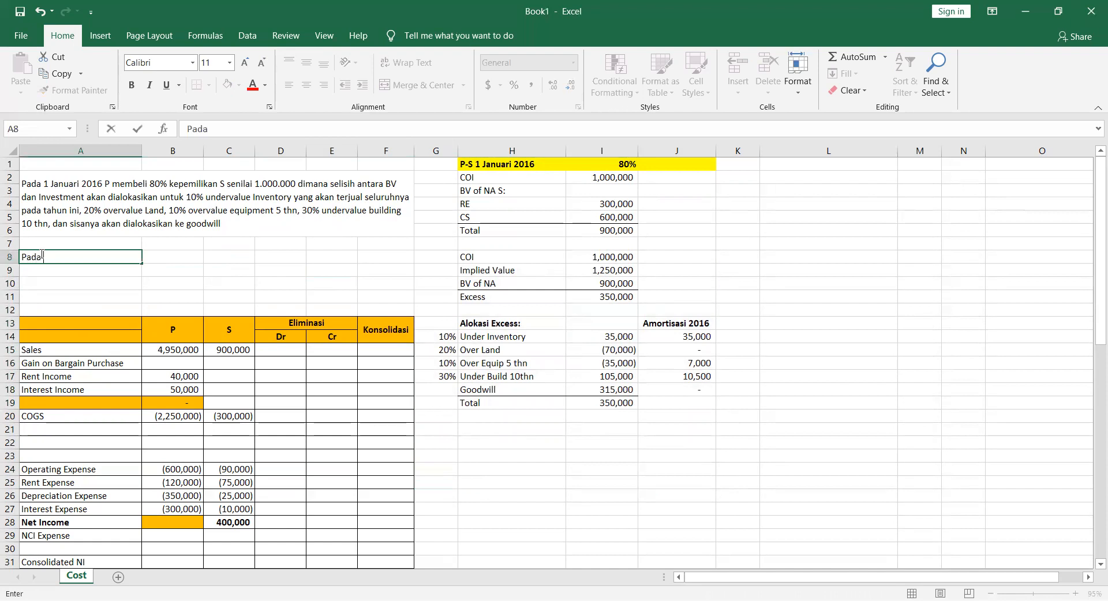
{"action": "key", "text": "BackSpace"}
{"action": "key", "text": "BackSpace"}
{"action": "key", "text": "BackSpace"}
{"action": "key", "text": "BackSpace"}
{"action": "key", "text": "BackSpace"}
{"action": "key", "text": "BackSpace"}
{"action": "key", "text": "BackSpace"}
{"action": "key", "text": "BackSpace"}
{"action": "type", "text": "Selama tahun  "}
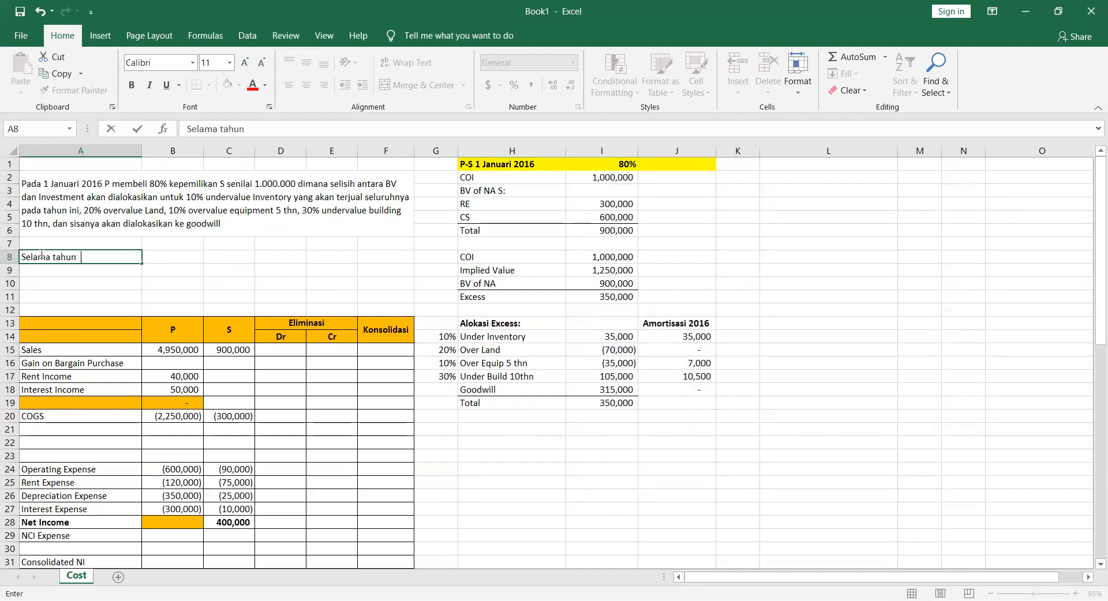
{"action": "type", "text": "2016, P menjual"}
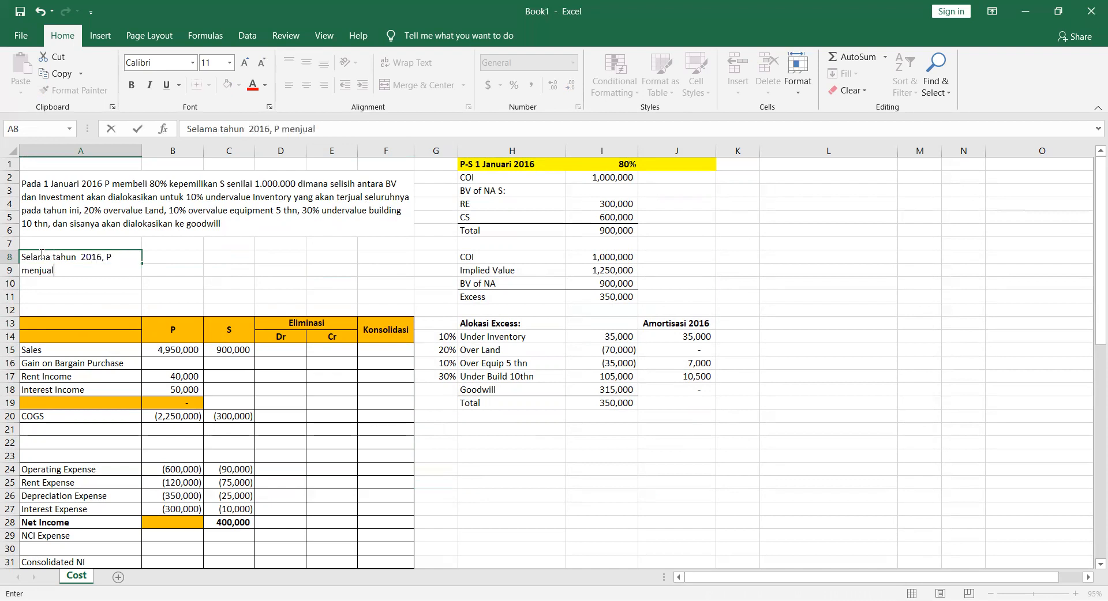
{"action": "type", "text": " Inventory ke S "}
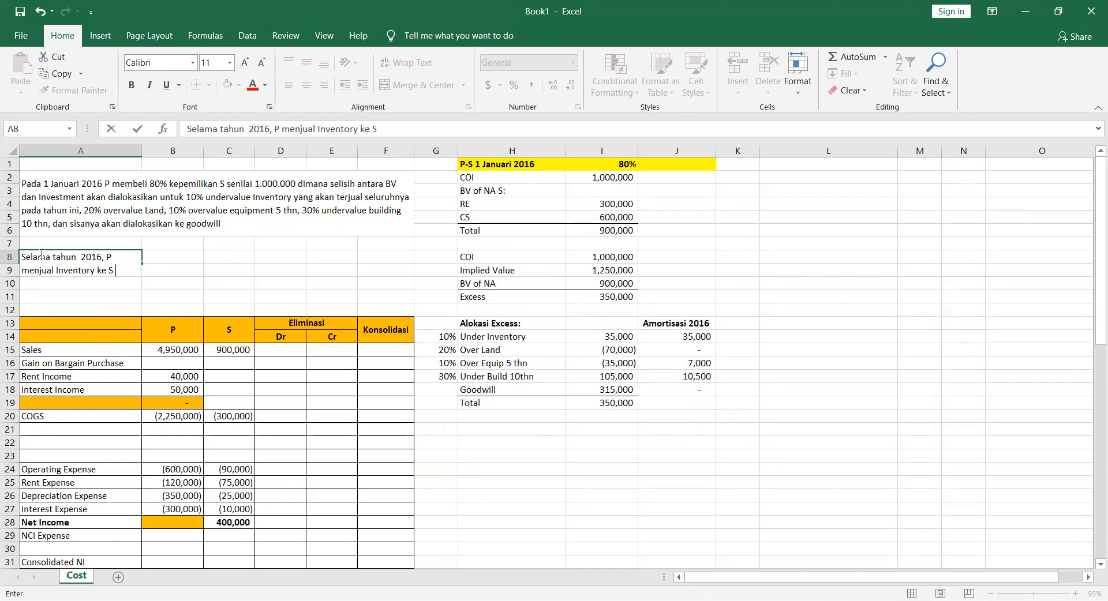
{"action": "type", "text": "seni"}
{"action": "key", "text": "BackSpace"}
{"action": "key", "text": "BackSpace"}
{"action": "type", "text": "enilai 200.000"}
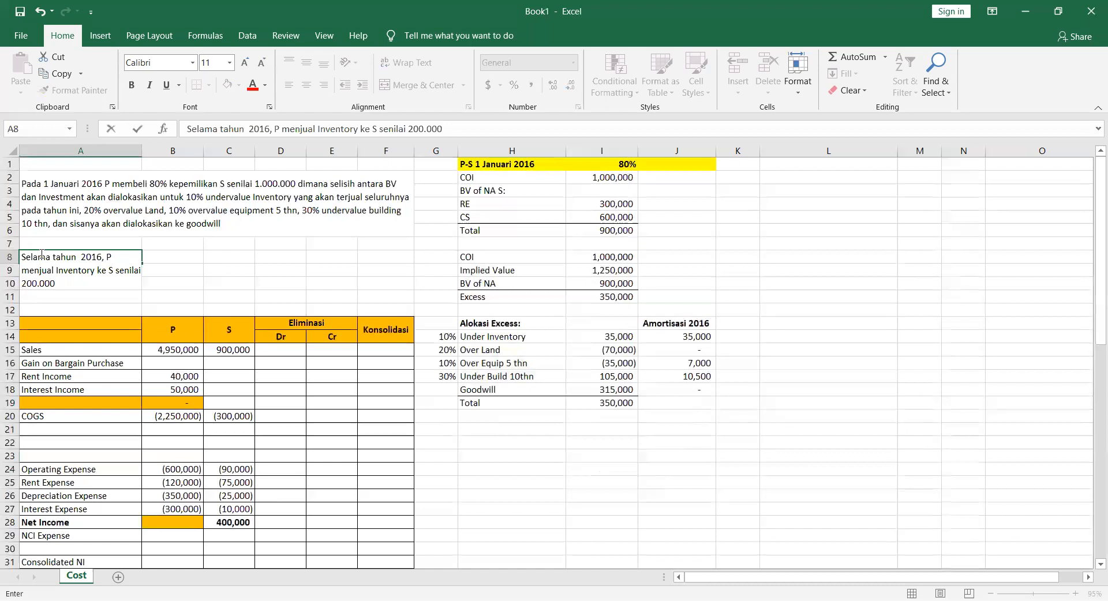
Continue the A8 note with "dan mengambil keuntungan sebesar 20% dari nilai jualnnya sampai dengan akhir tahun inventory tersebut hanya terjual 60%."
{"action": "type", "text": " dan menga"}
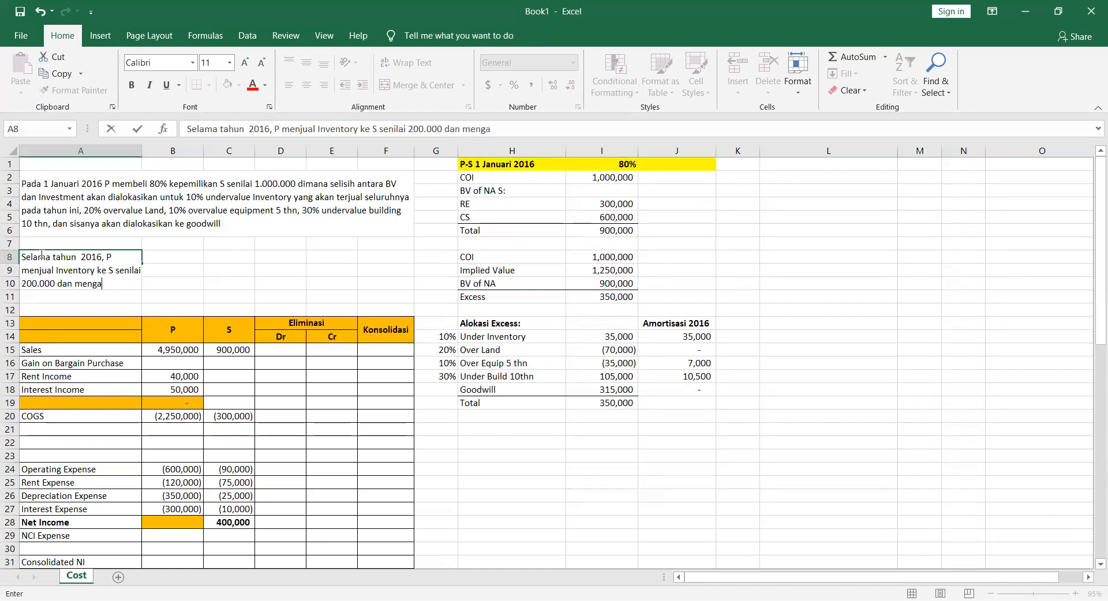
{"action": "type", "text": "mbil keuntu"}
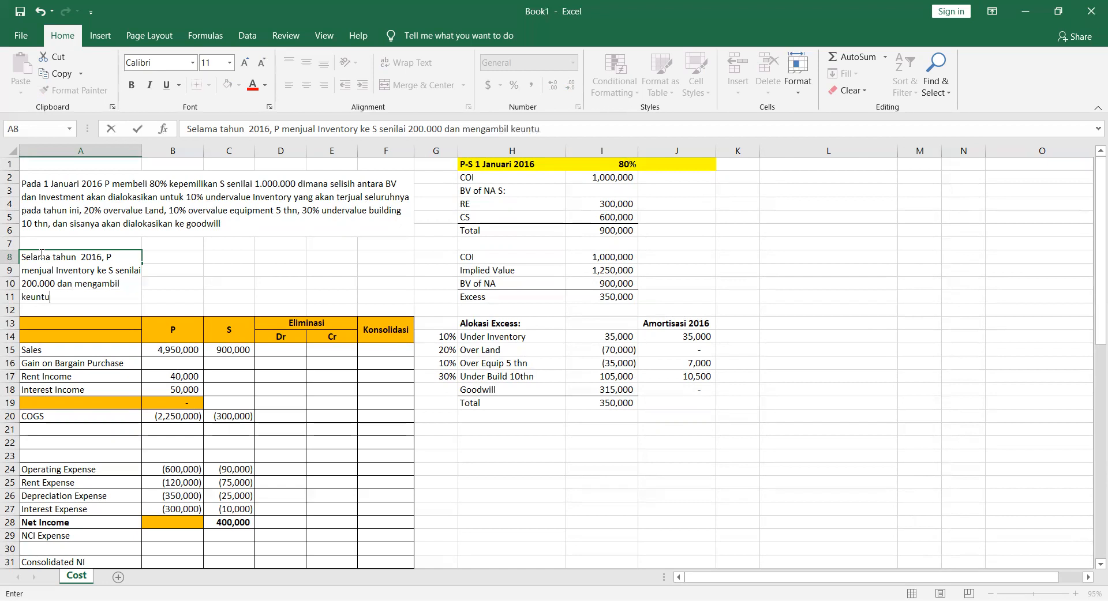
{"action": "type", "text": "ngan sebesar "}
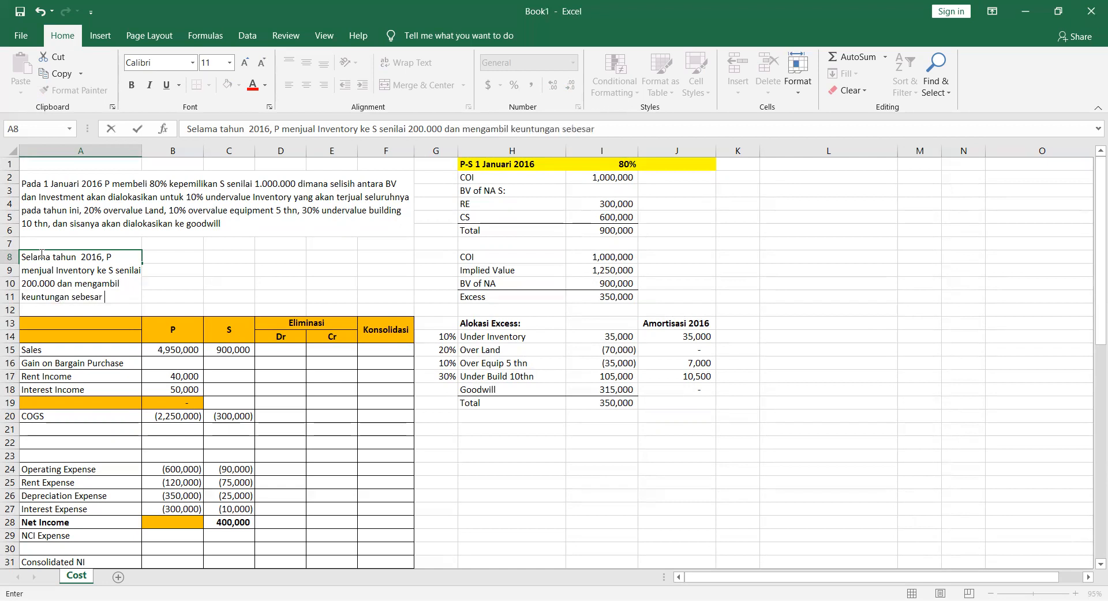
{"action": "type", "text": "20% dari nu"}
{"action": "key", "text": "BackSpace"}
{"action": "type", "text": "ilai "}
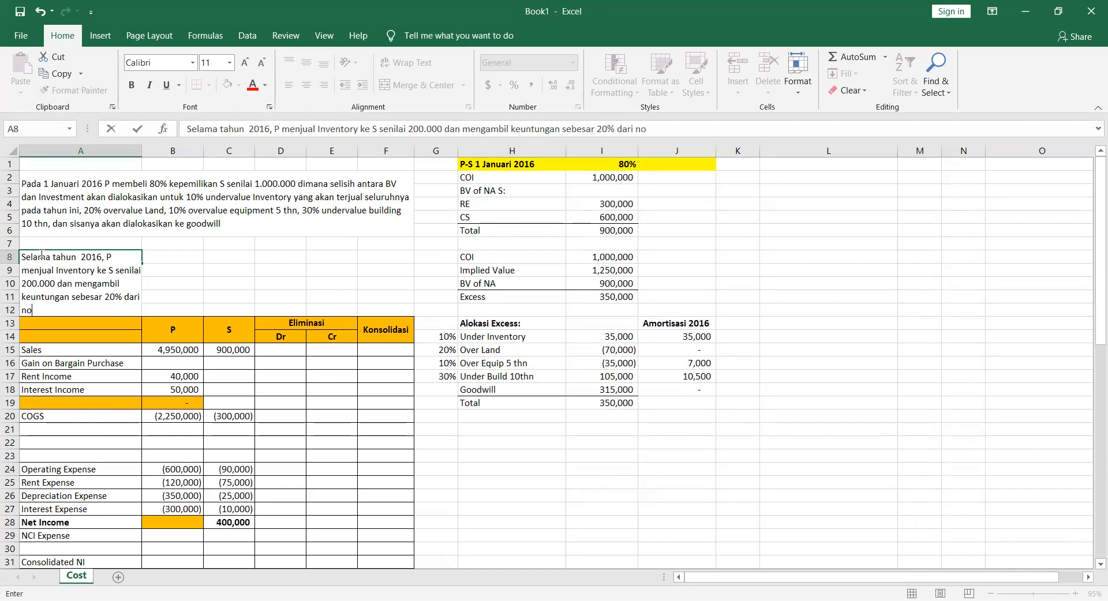
{"action": "type", "text": "jualnnya sampai deng"}
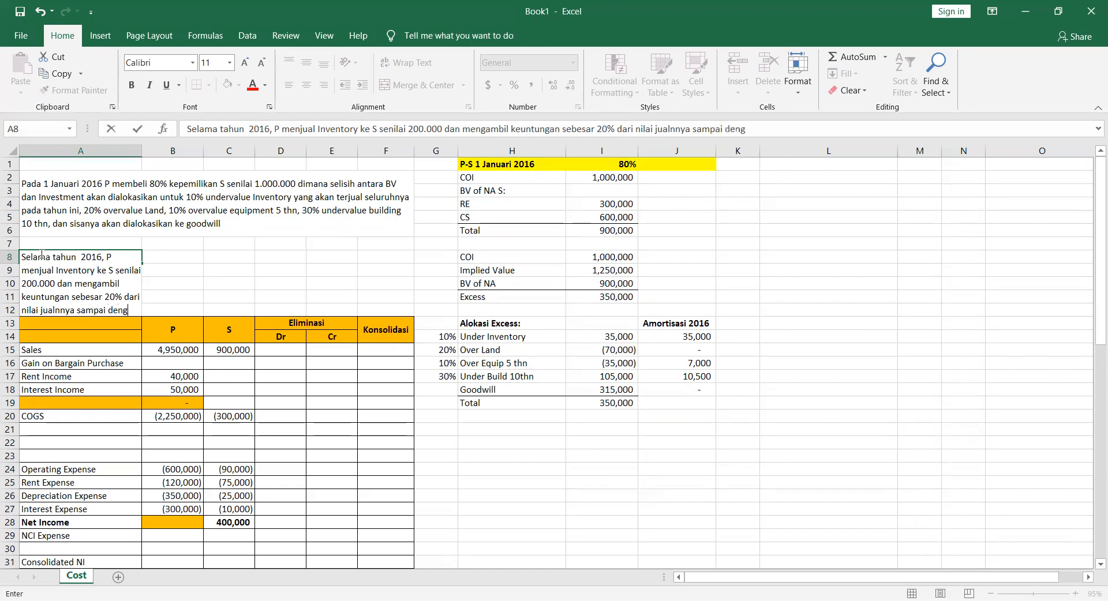
{"action": "type", "text": "an akhir t"}
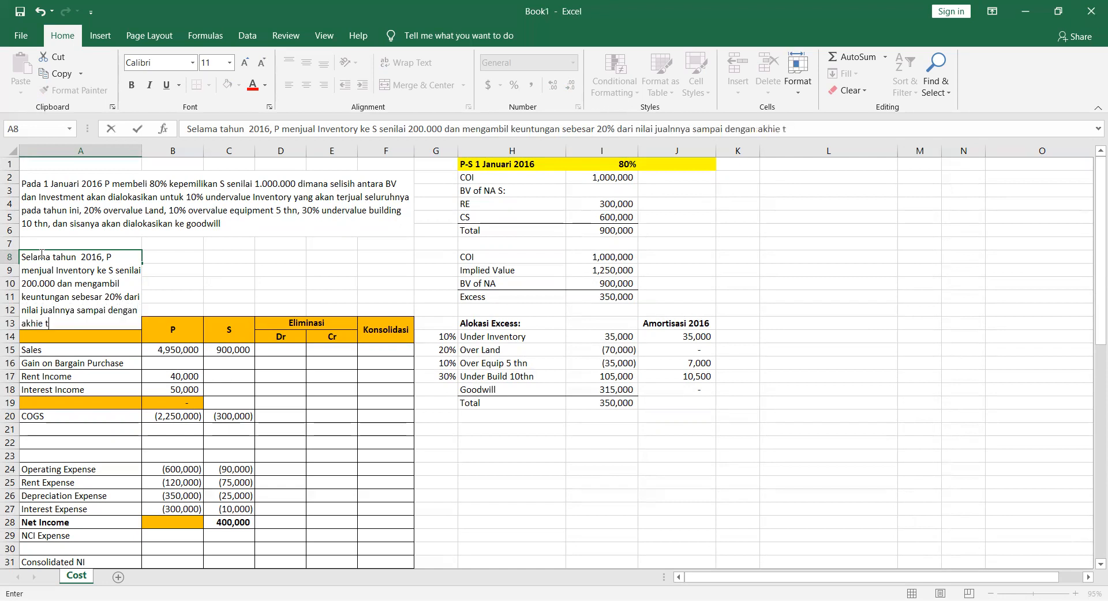
{"action": "type", "text": "ahun inventory terse"}
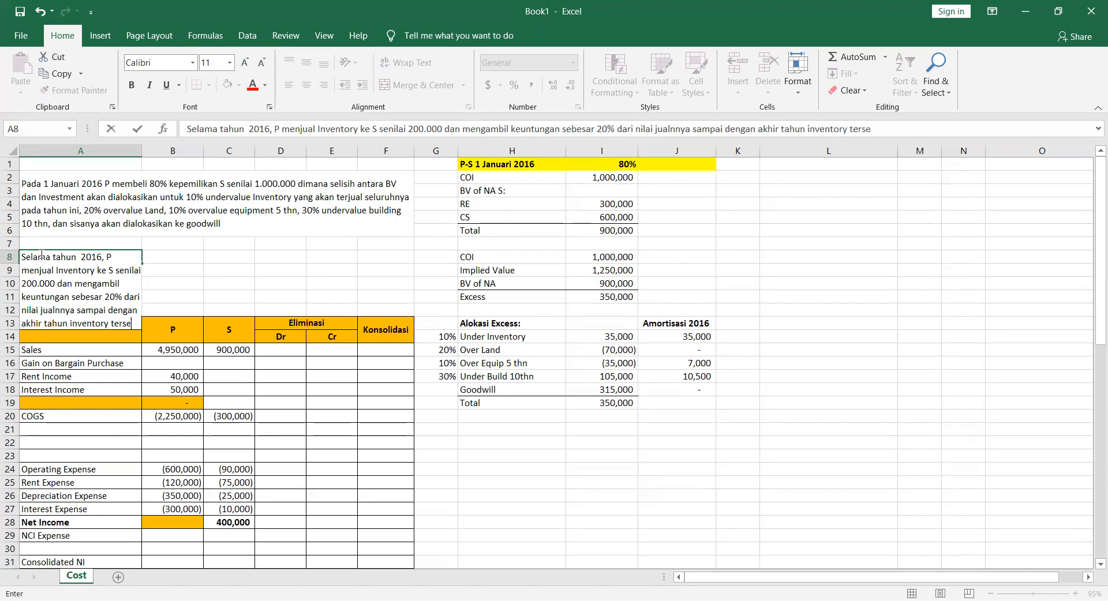
{"action": "type", "text": "but hanya terjua"}
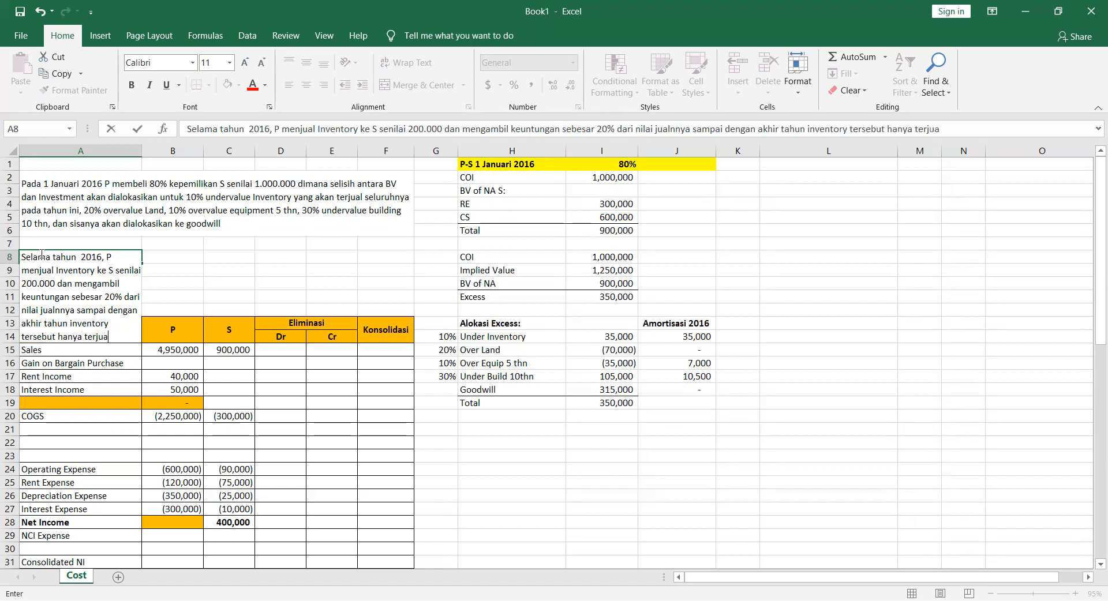
{"action": "type", "text": "l 60%. Kem"}
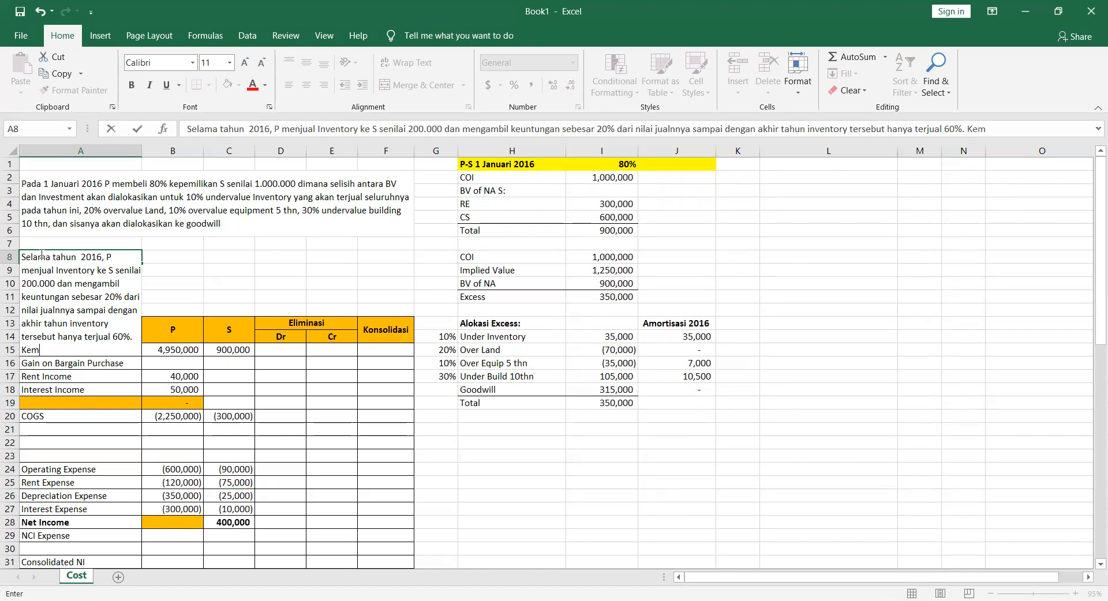
Add to the A8 note "Kemudian S juga menjual Inventory ke P senilai 60.000 dan mengambil keuntungan sebanyak 20% dari Costnya"
{"action": "type", "text": "udian S juga menjual Inventory ke "}
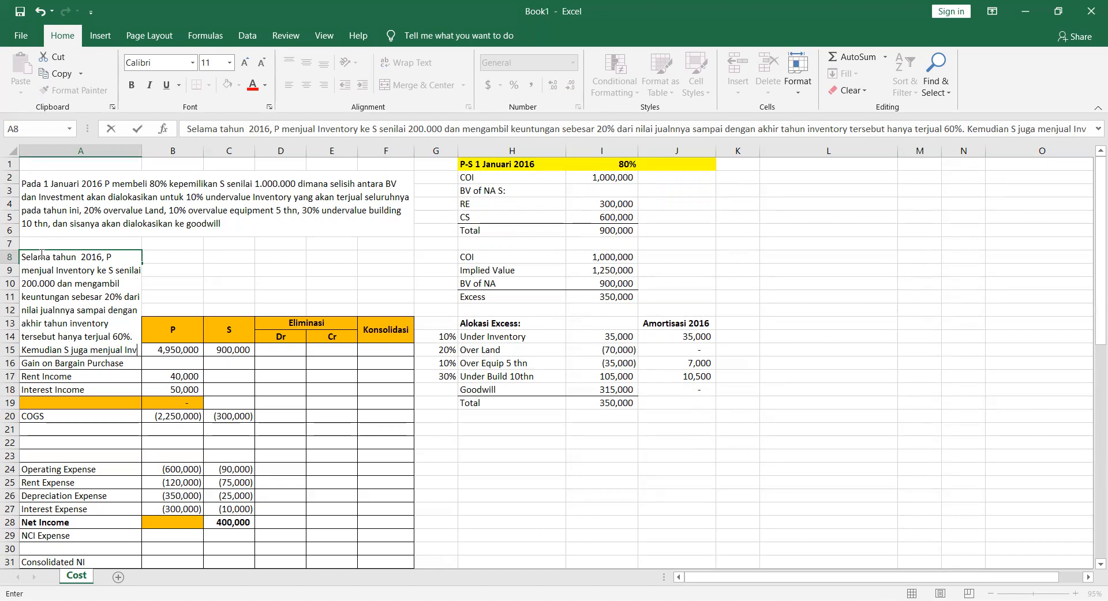
{"action": "type", "text": "P"}
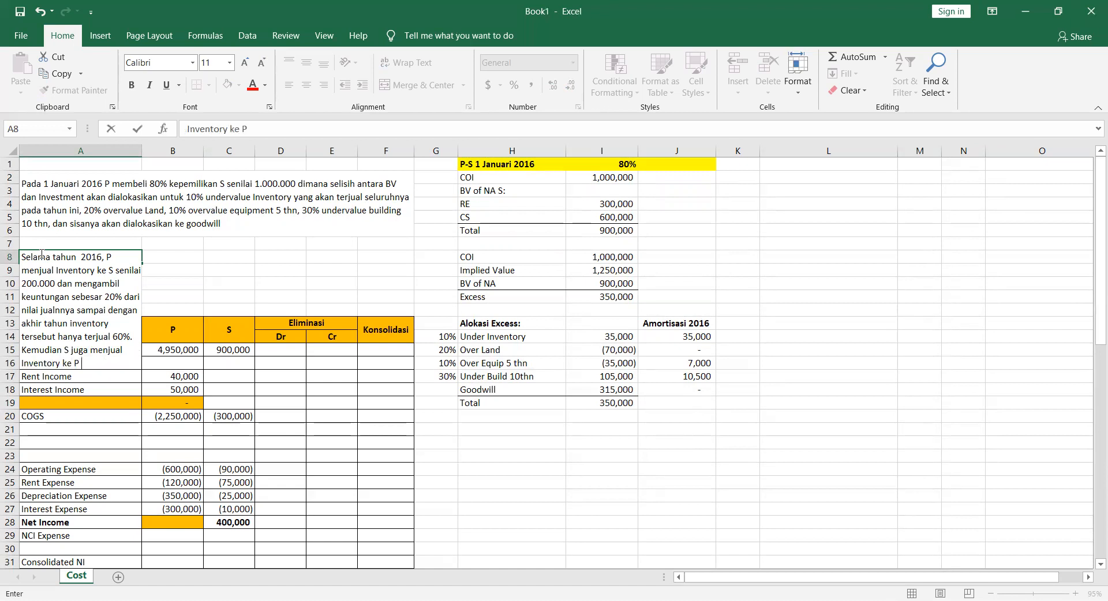
{"action": "type", "text": " senilai 50.000"}
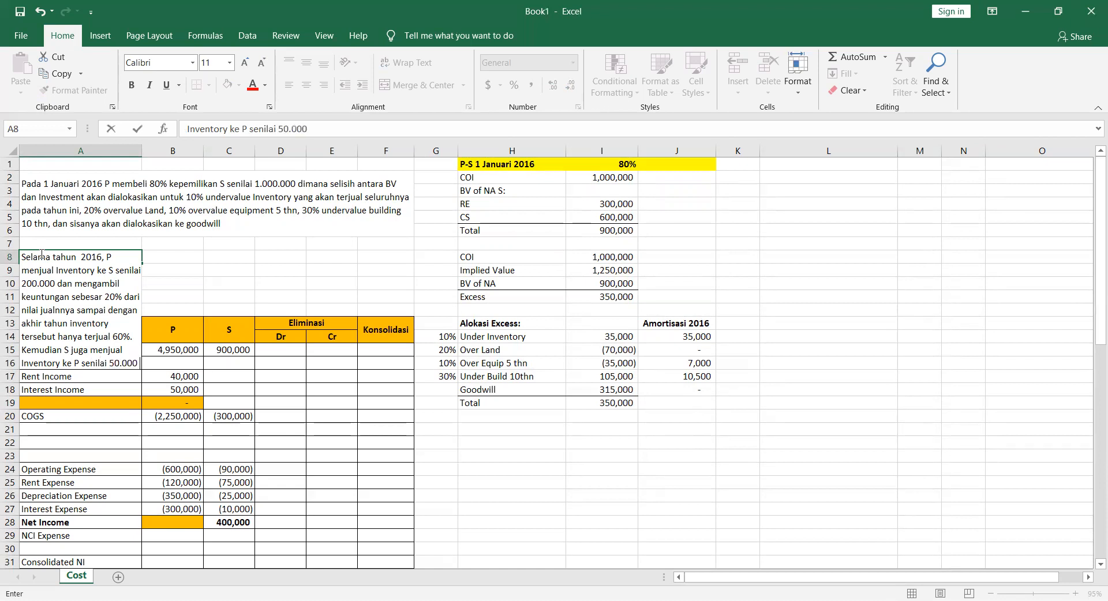
{"action": "type", "text": " dan mengambil keuntungan s"}
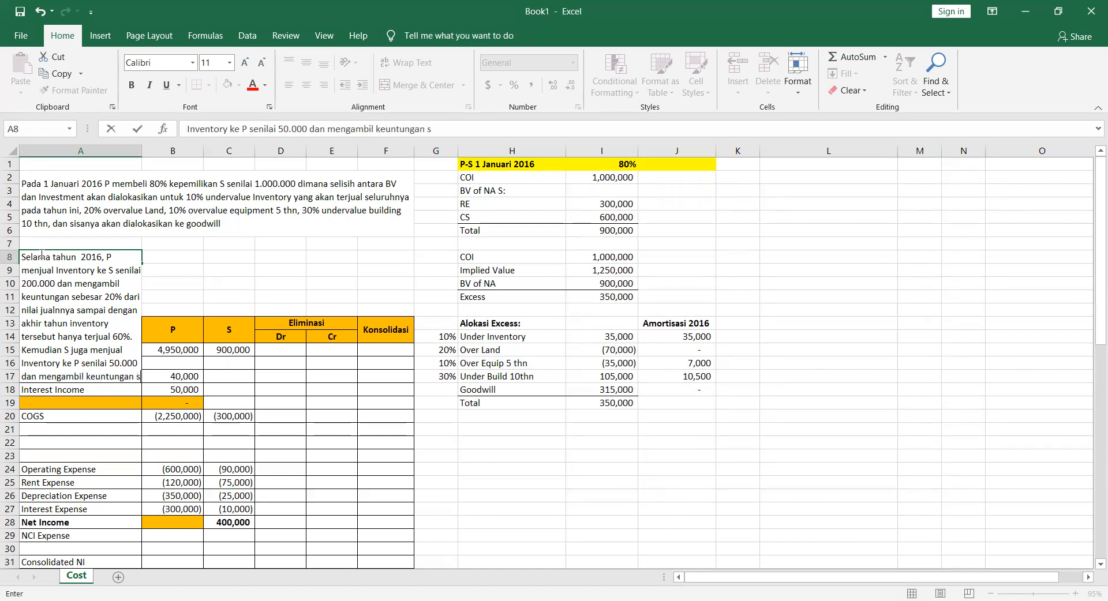
{"action": "type", "text": "ebanyak 20% "}
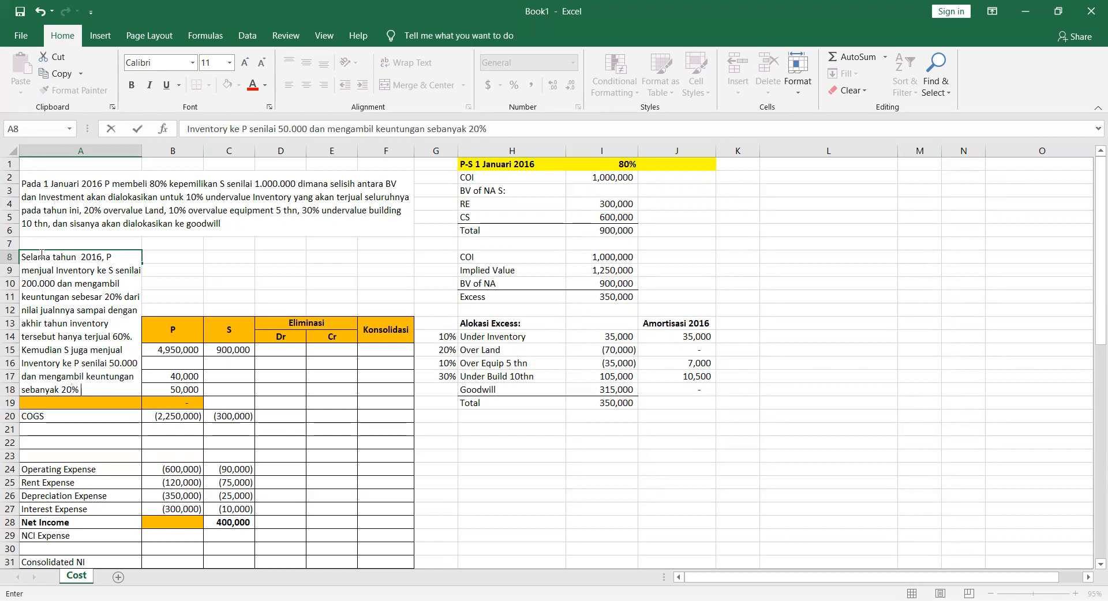
{"action": "type", "text": "dari Costnya"}
{"action": "left_click", "coordinate": [110, 362]}
{"action": "key", "text": "Delete"}
{"action": "type", "text": "6"}
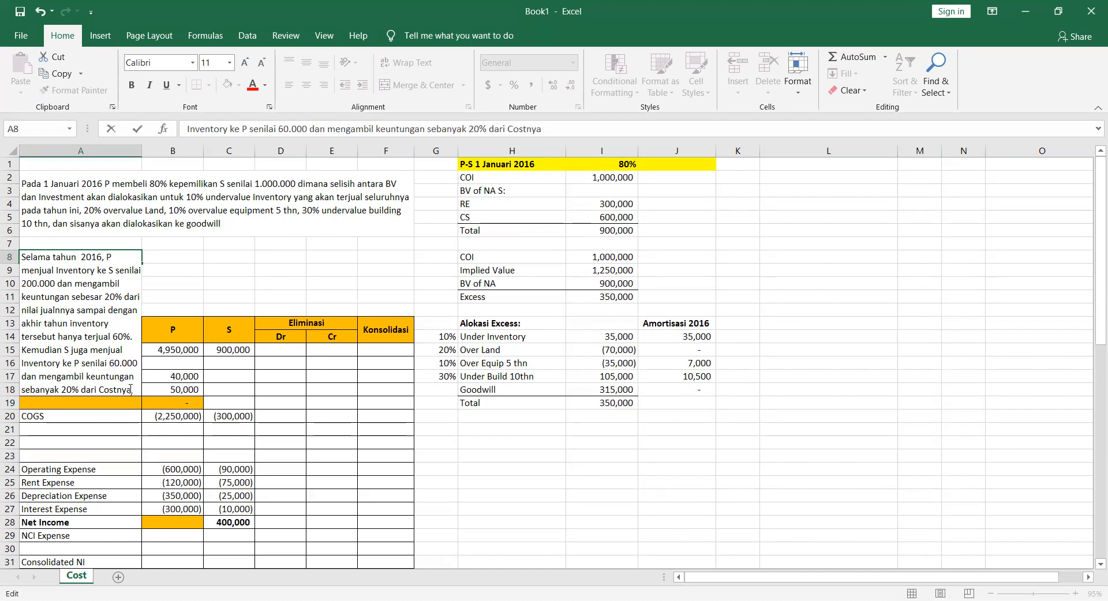
Finish the A8 note with "dan pada akhir tahun masih tersisa 20%"
{"action": "type", "text": " dan"}
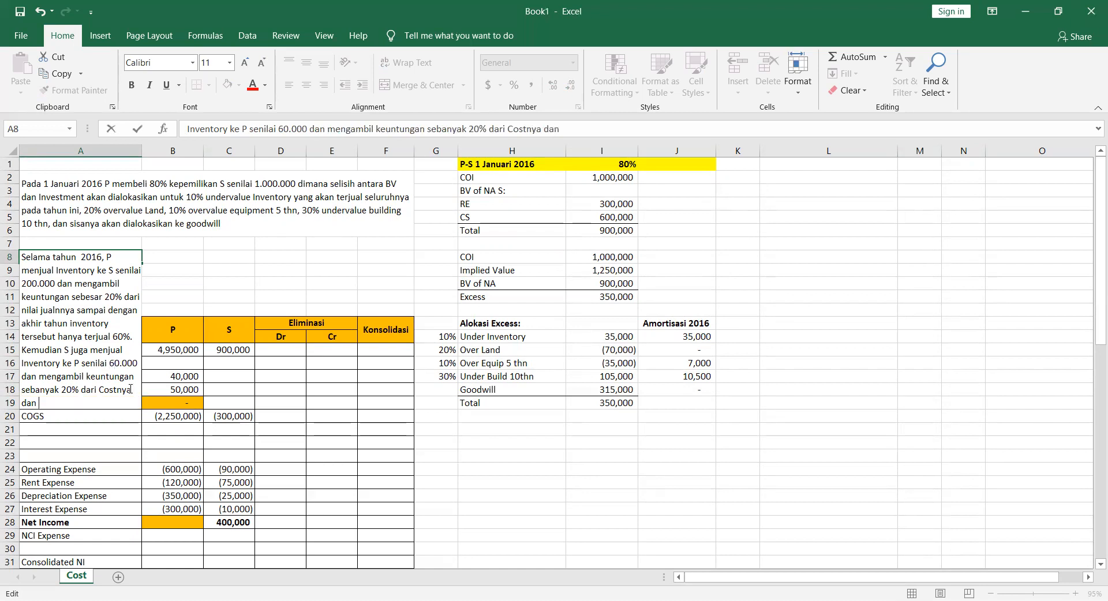
{"action": "type", "text": " pada akhir tah"}
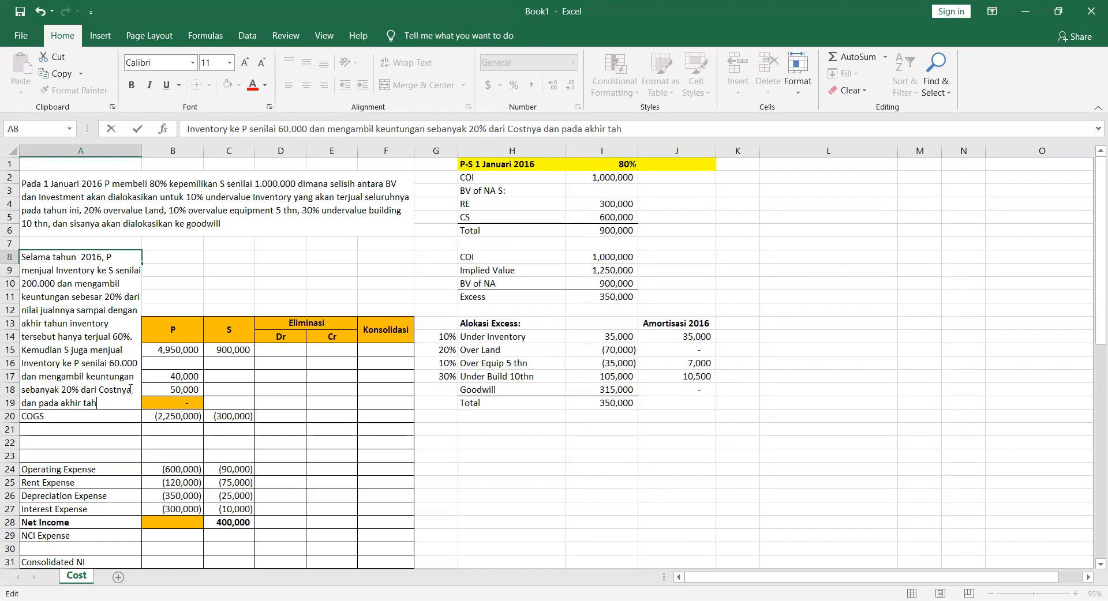
{"action": "type", "text": "un masih tersisa "}
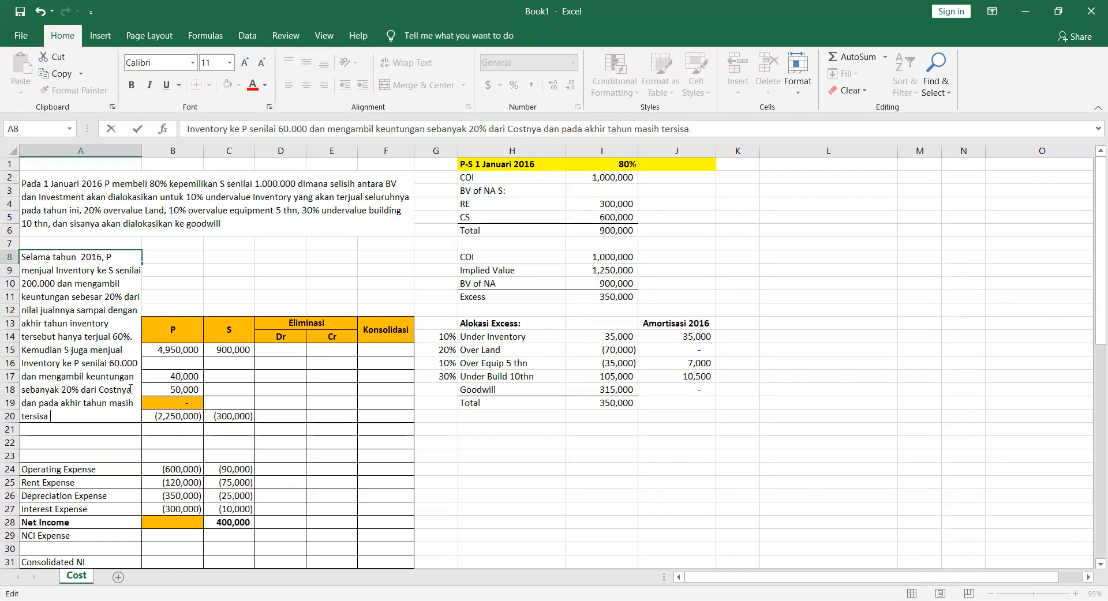
{"action": "type", "text": "20%"}
{"action": "key", "text": "Return"}
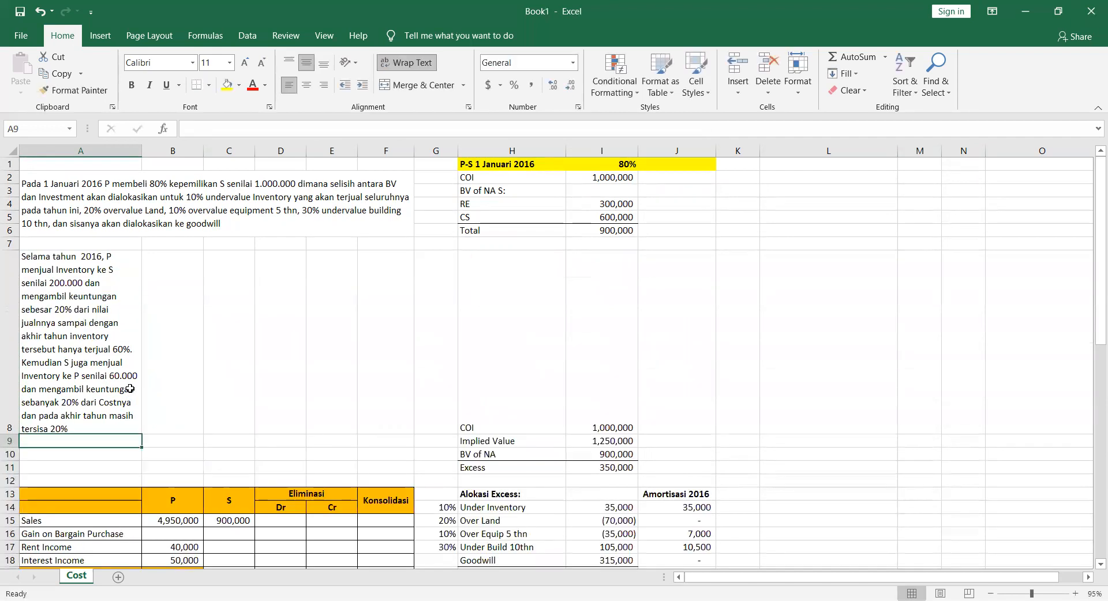
Merge and center the range A8:F11 that holds the intercompany inventory sale note
{"action": "left_click", "coordinate": [130, 389]}
{"action": "key", "text": "shift+Down"}
{"action": "key", "text": "shift+Right"}
{"action": "key", "text": "shift+Right"}
{"action": "key", "text": "shift+Right"}
{"action": "key", "text": "shift+Right"}
{"action": "key", "text": "shift+Right"}
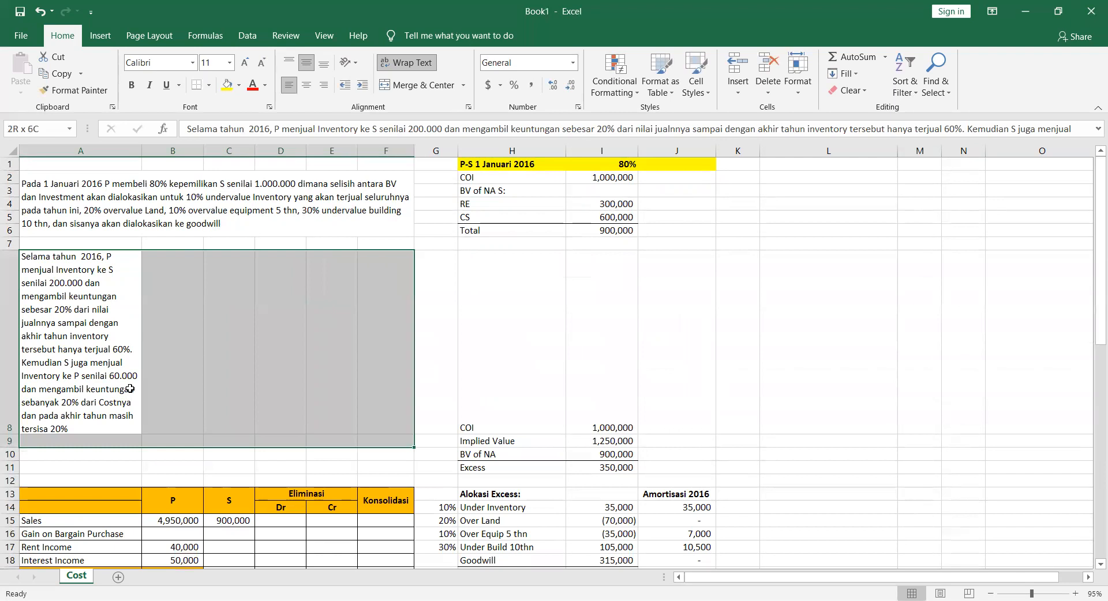
{"action": "key", "text": "shift+Down"}
{"action": "key", "text": "shift+Down"}
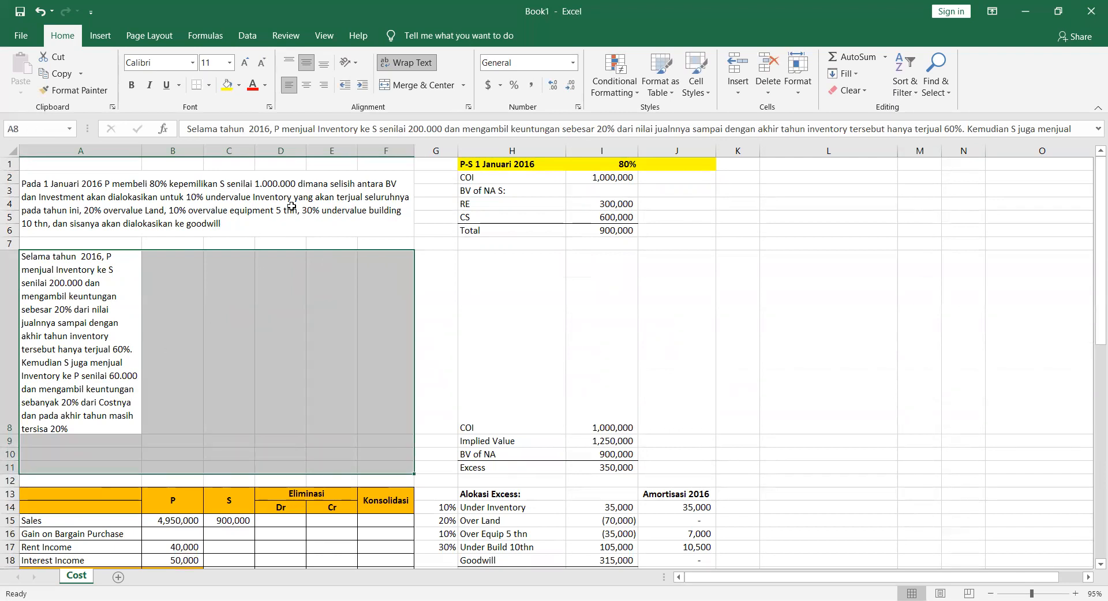
{"action": "left_click", "coordinate": [412, 88]}
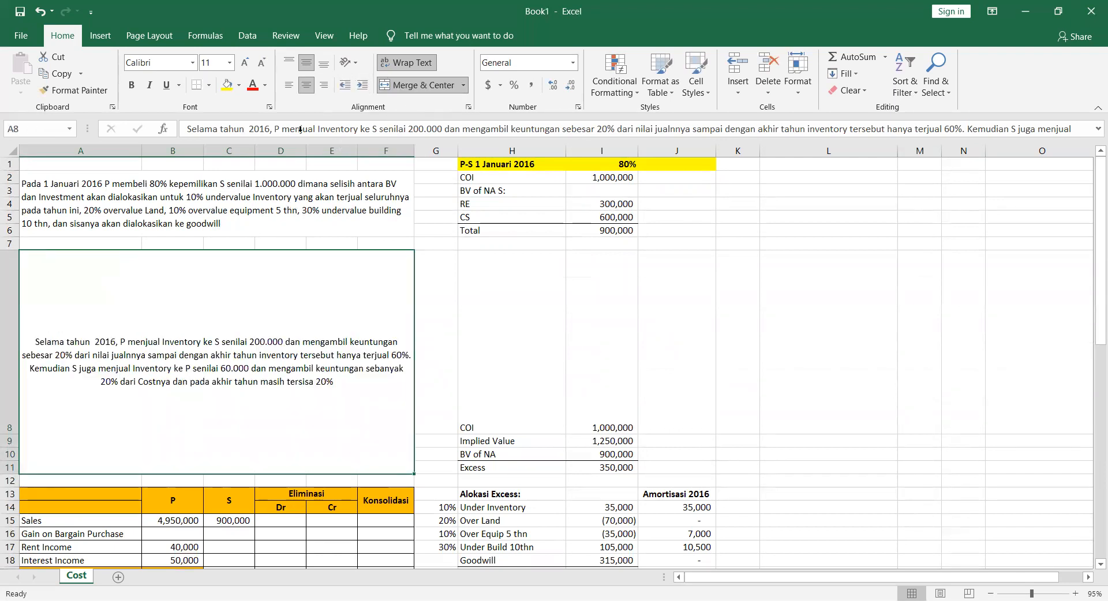
Reduce the height of row 8 so the merged note block just fits its four lines of text
{"action": "left_click_drag", "start_coordinate": [5, 436], "coordinate": [5, 272]}
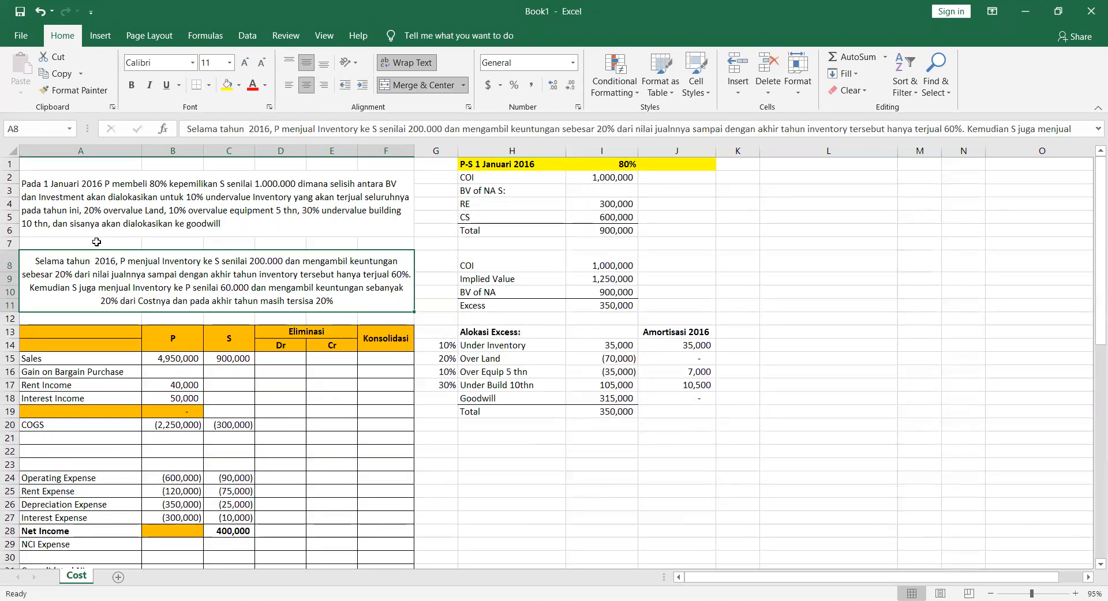
{"action": "left_click", "coordinate": [544, 362]}
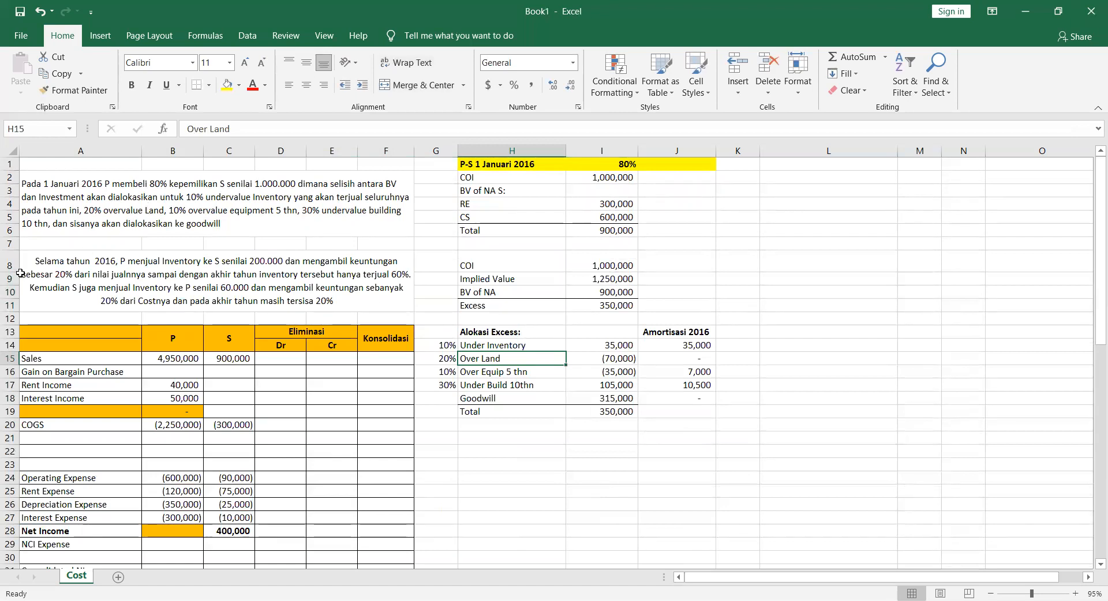
{"action": "left_click_drag", "start_coordinate": [11, 266], "coordinate": [12, 259]}
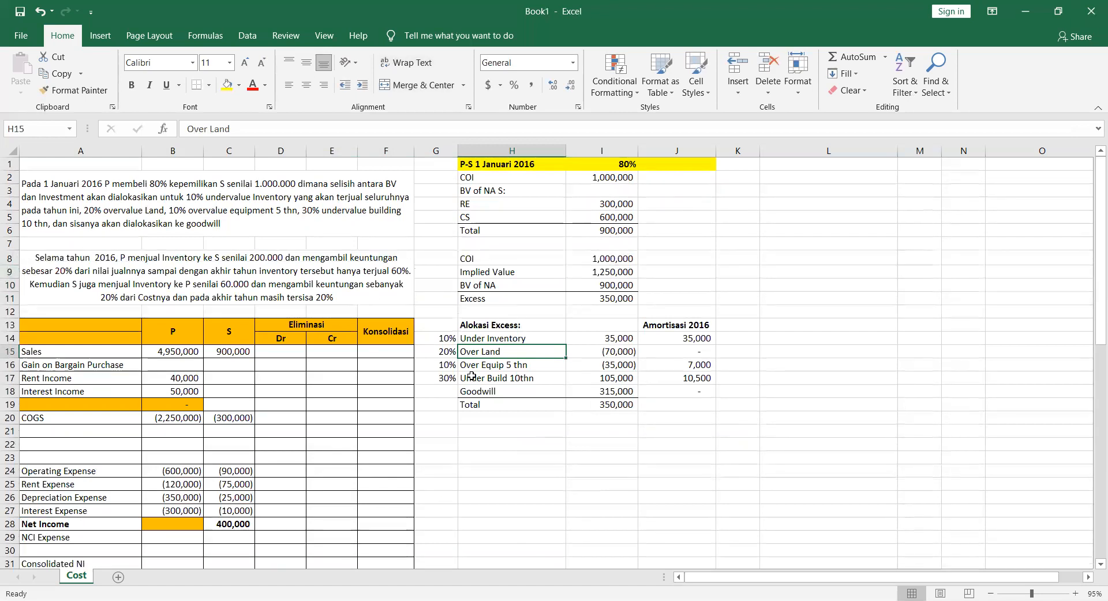
Enter the heading "IC Downstream P-S)" in H21, below the excess allocation table, and make it bold
{"action": "left_click", "coordinate": [692, 524]}
{"action": "key", "text": "Left"}
{"action": "key", "text": "Left"}
{"action": "key", "text": "Up"}
{"action": "key", "text": "Up"}
{"action": "key", "text": "Up"}
{"action": "key", "text": "Up"}
{"action": "key", "text": "Up"}
{"action": "key", "text": "Up"}
{"action": "key", "text": "Up"}
{"action": "key", "text": "Up"}
{"action": "key", "text": "Up"}
{"action": "key", "text": "Up"}
{"action": "key", "text": "Up"}
{"action": "key", "text": "Up"}
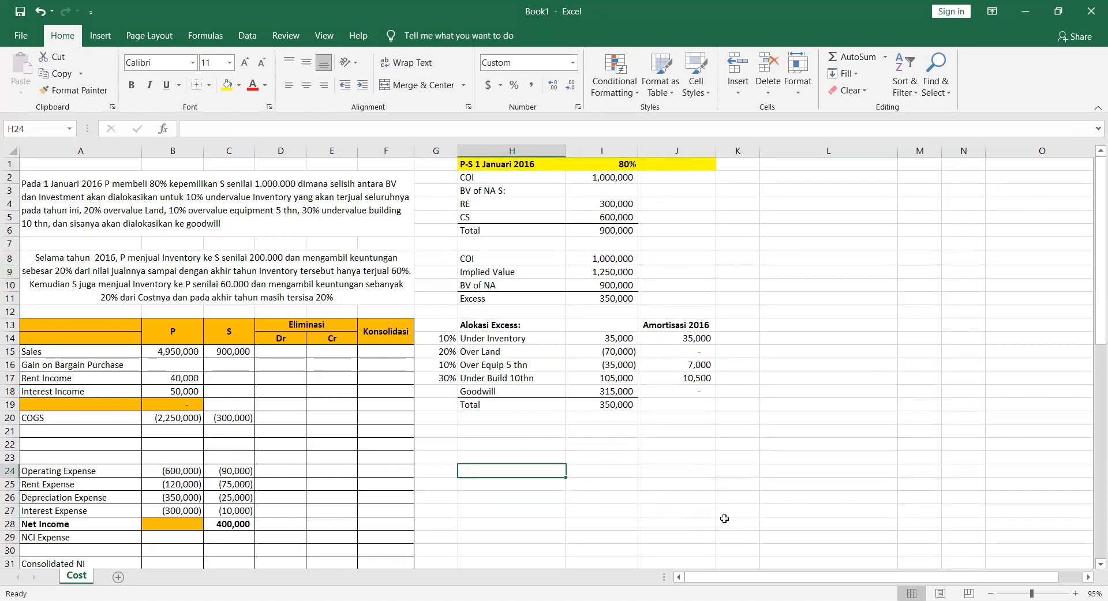
{"action": "key", "text": "Down"}
{"action": "key", "text": "Down"}
{"action": "key", "text": "Down"}
{"action": "key", "text": "Down"}
{"action": "key", "text": "Down"}
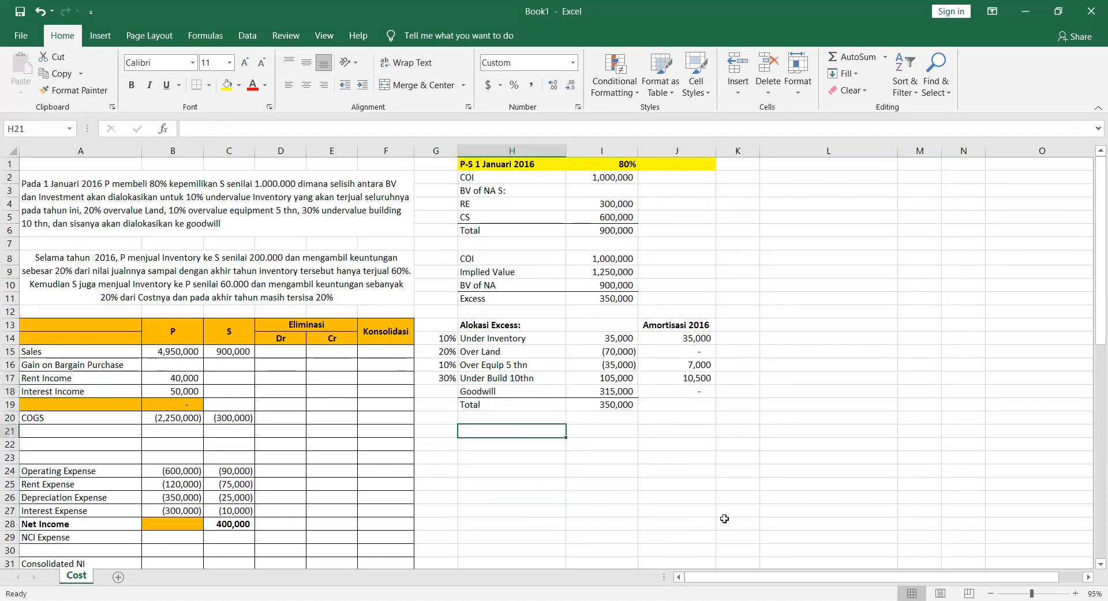
{"action": "type", "text": "I"}
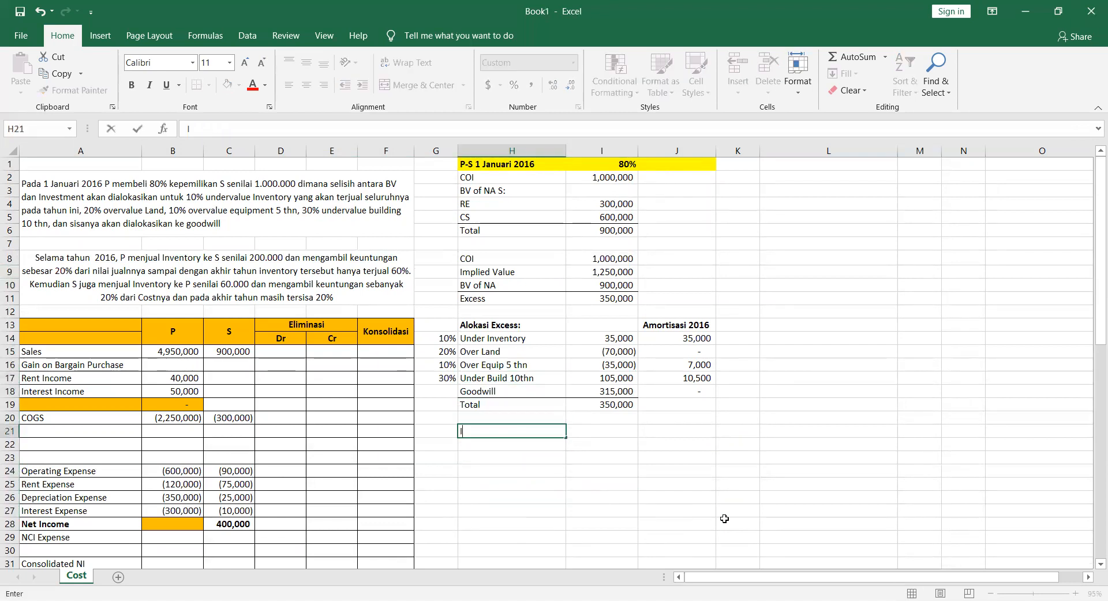
{"action": "type", "text": "C Downstream "}
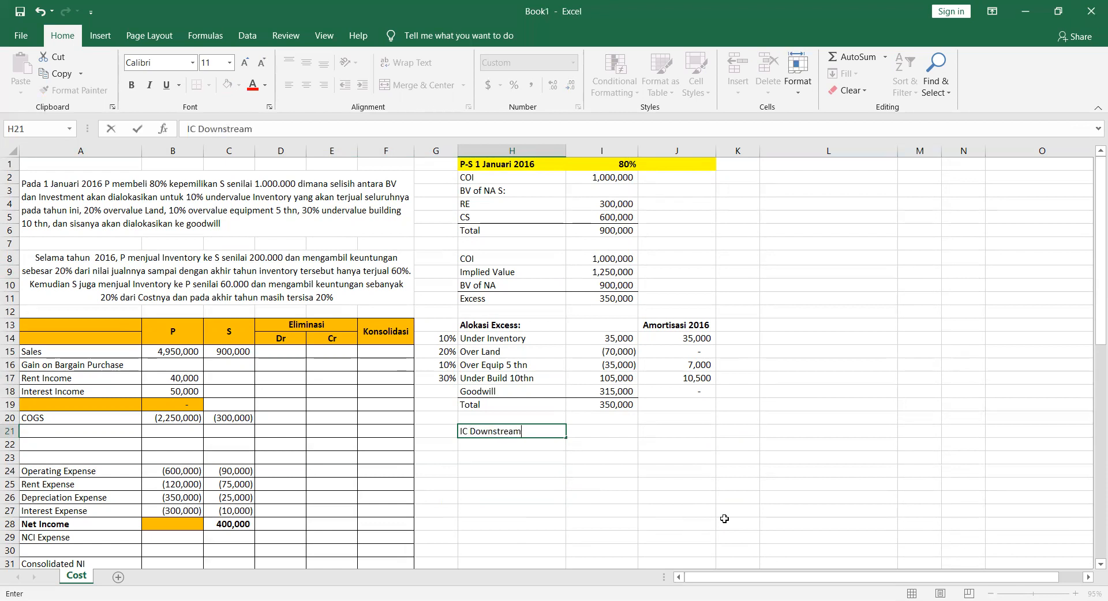
{"action": "type", "text": "P-S"}
{"action": "key", "text": "ctrl+Return"}
{"action": "key", "text": "ctrl+b"}
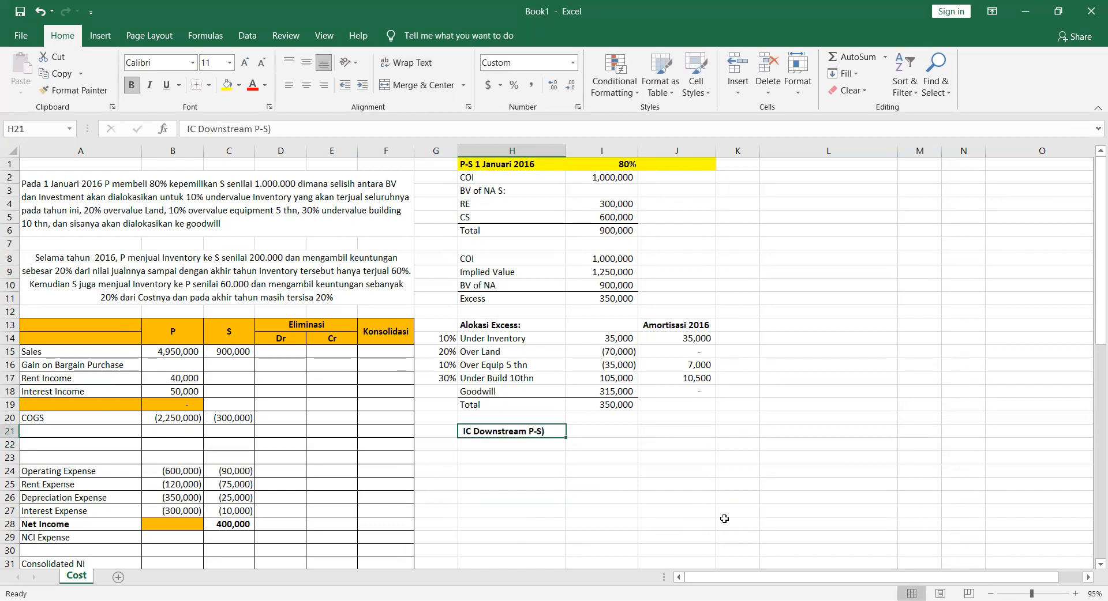
Correct the H21 heading to "IC Downstream (P-S)" and fill H21:J21 with yellow
{"action": "left_click", "coordinate": [255, 128]}
{"action": "type", "text": "("}
{"action": "key", "text": "ctrl+Return"}
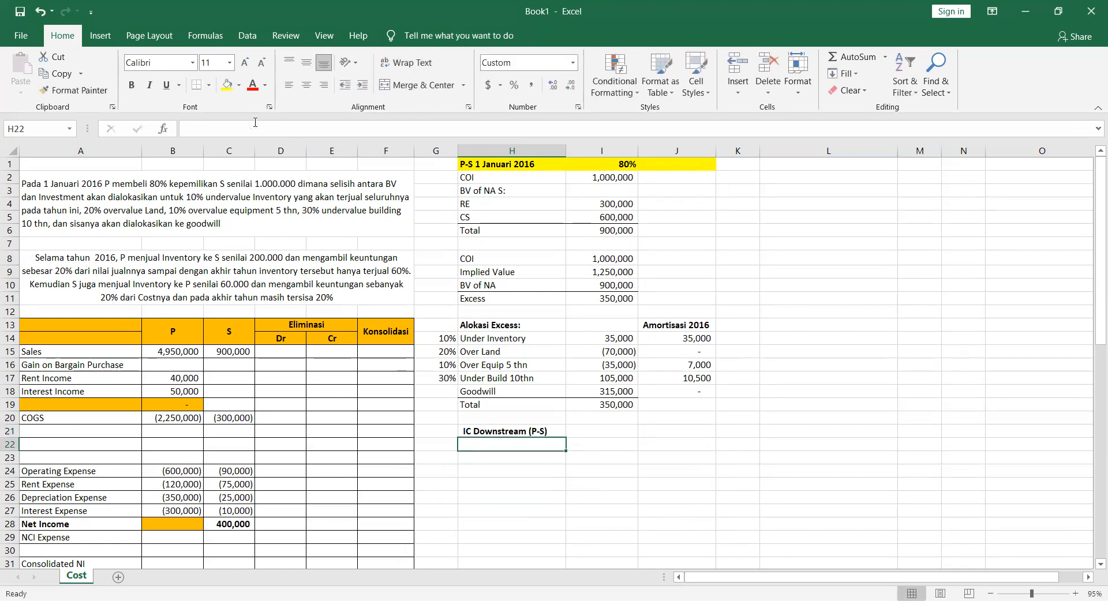
{"action": "key", "text": "shift+Right"}
{"action": "key", "text": "shift+Right"}
{"action": "key", "text": "shift+Right"}
{"action": "key", "text": "shift+Left"}
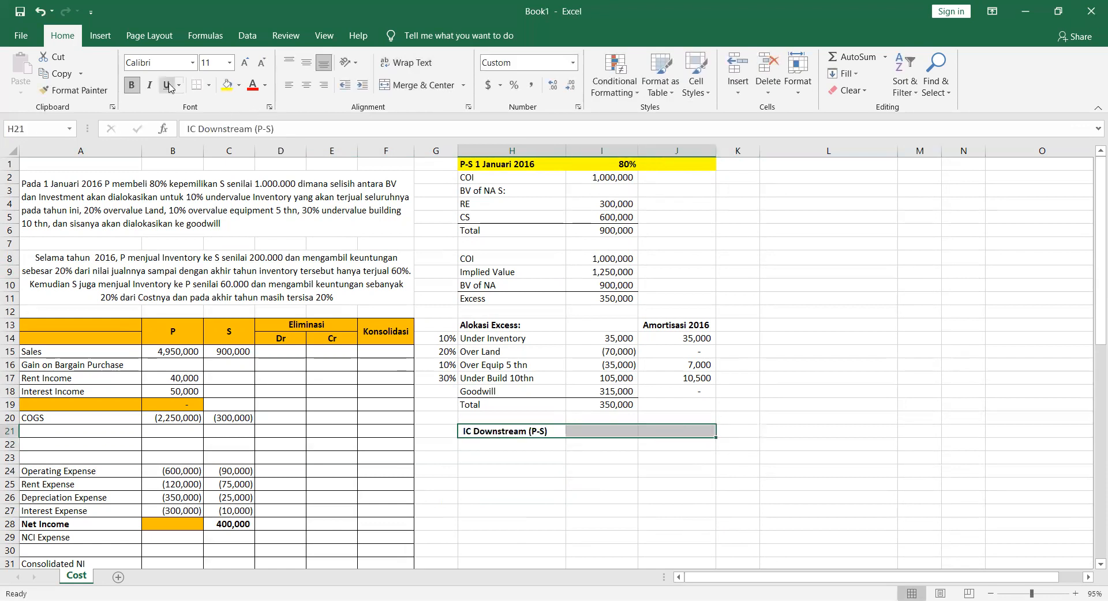
{"action": "left_click", "coordinate": [221, 85]}
Add a "Sales" line in row 22 below the downstream heading, with 200,000 in I22
{"action": "key", "text": "Down"}
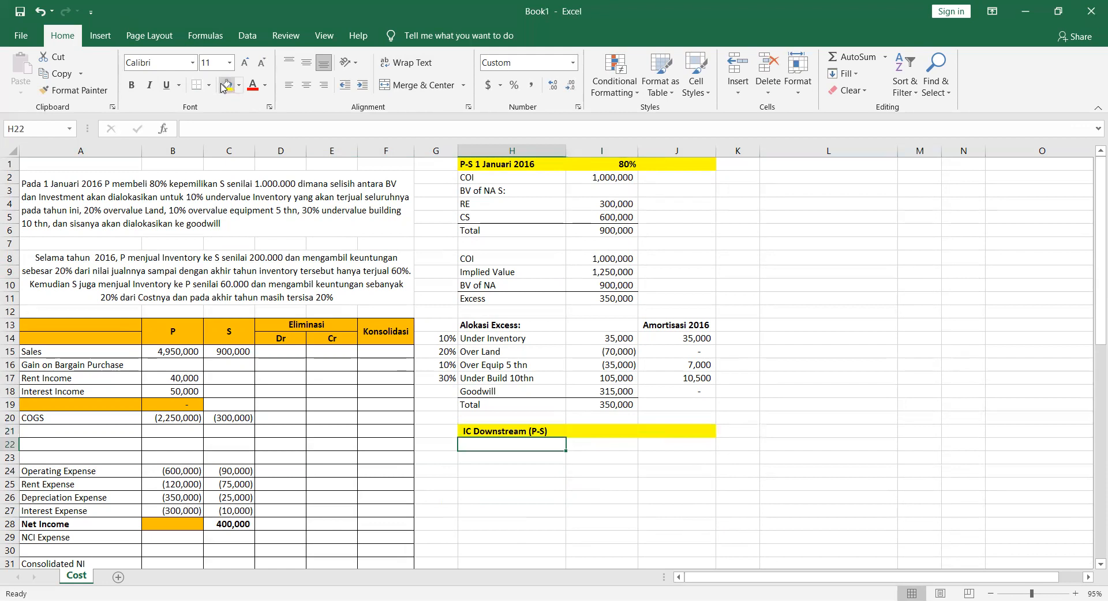
{"action": "type", "text": "Sales"}
{"action": "key", "text": "Tab"}
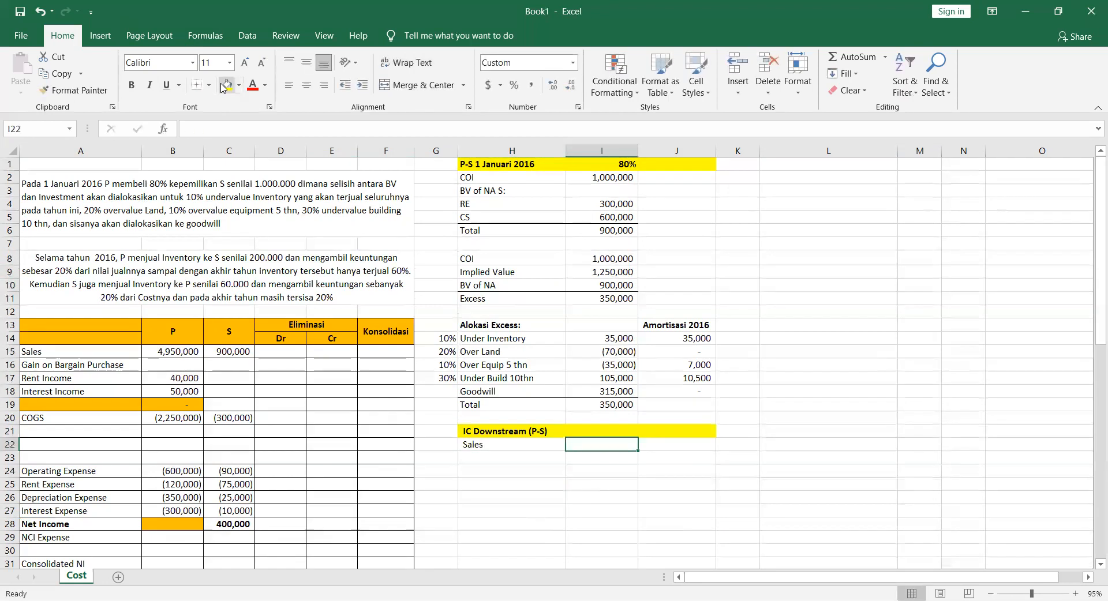
{"action": "type", "text": "200"}
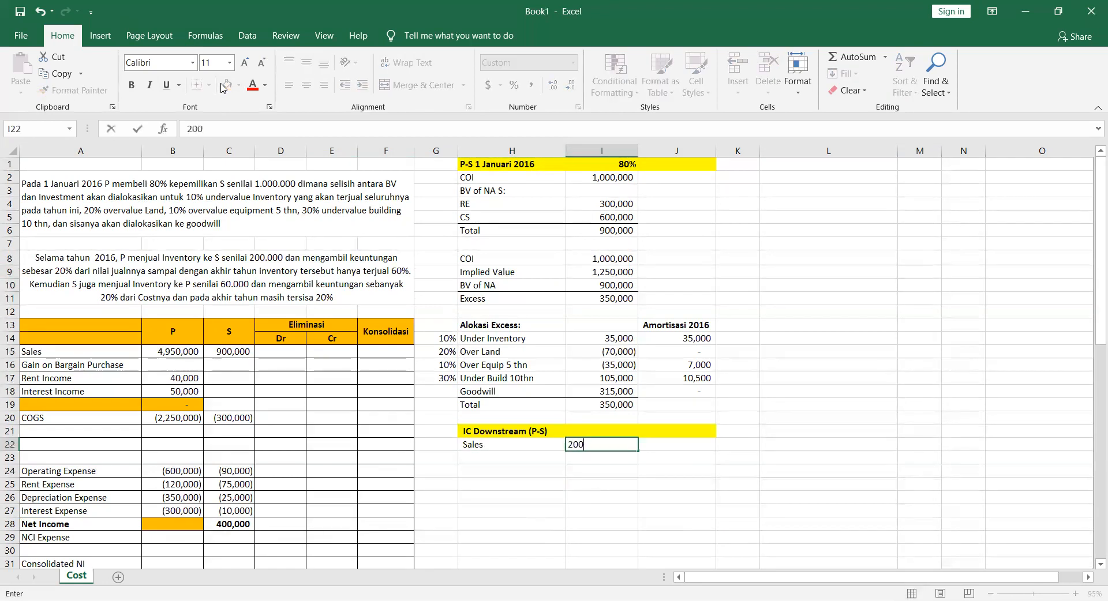
{"action": "type", "text": ",0000"}
{"action": "key", "text": "Return"}
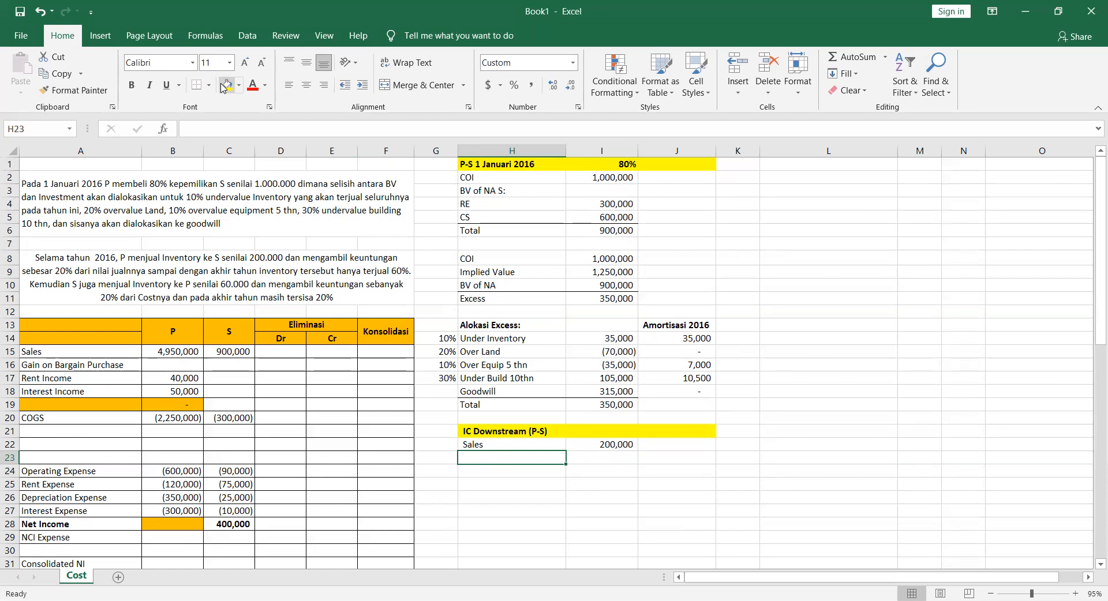
Label H23 "Profit (20%*sales)" and calculate it in I23 with the formula =I22*20%
{"action": "type", "text": "P"}
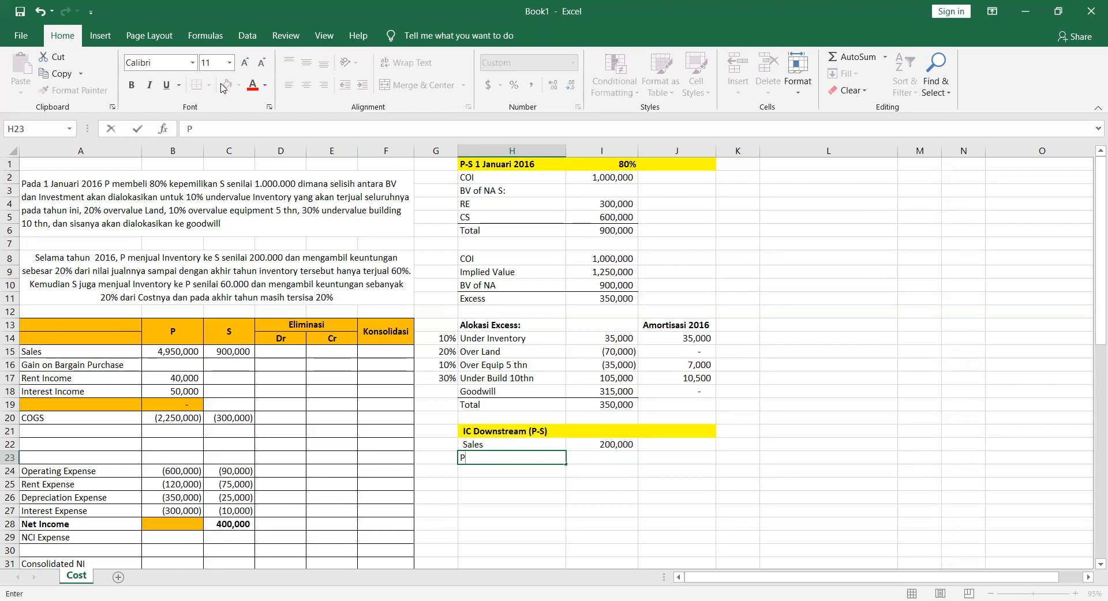
{"action": "type", "text": "rofit (20%*sales"}
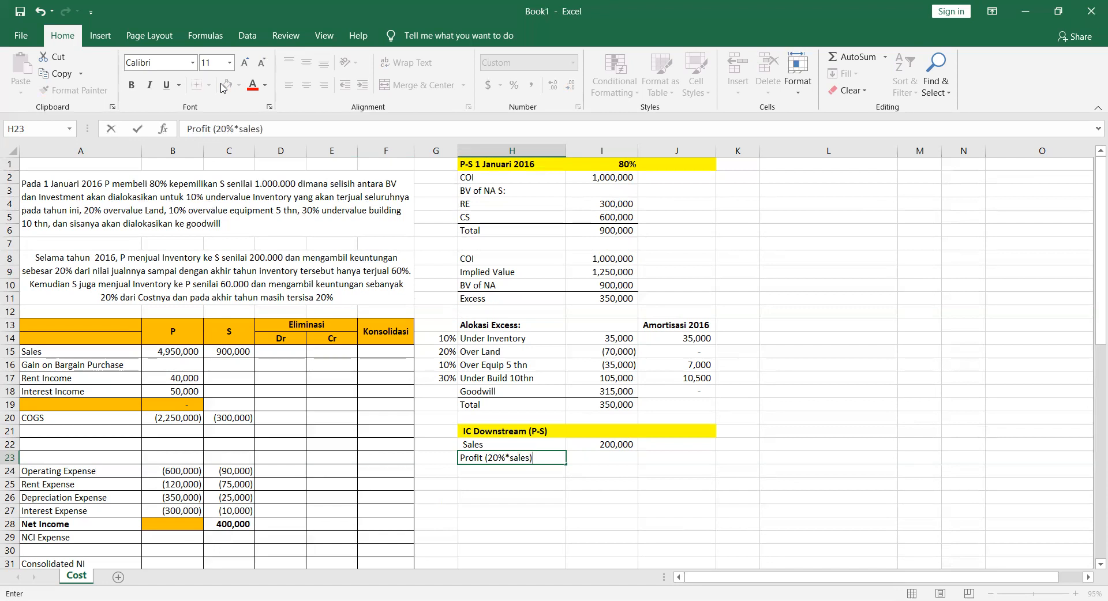
{"action": "key", "text": "Tab"}
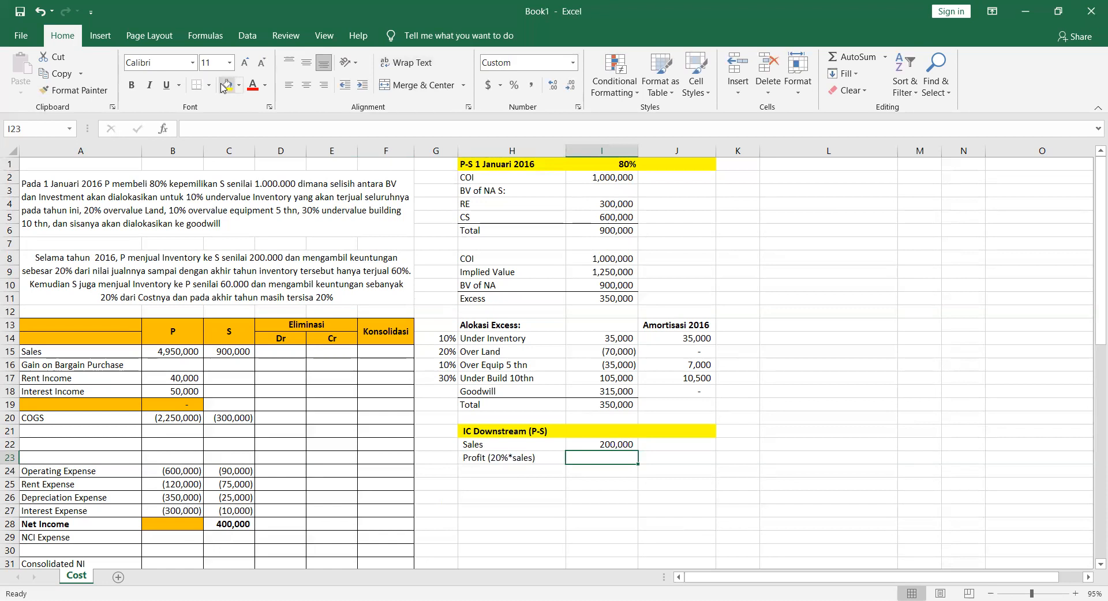
{"action": "type", "text": "=I22*20%"}
{"action": "key", "text": "Return"}
Enter the label "Unrealized 2016" in H25 and the note "tersisa 40%" in J25
{"action": "key", "text": "Up"}
{"action": "key", "text": "Down"}
{"action": "key", "text": "Left"}
{"action": "key", "text": "Down"}
{"action": "type", "text": "Unre"}
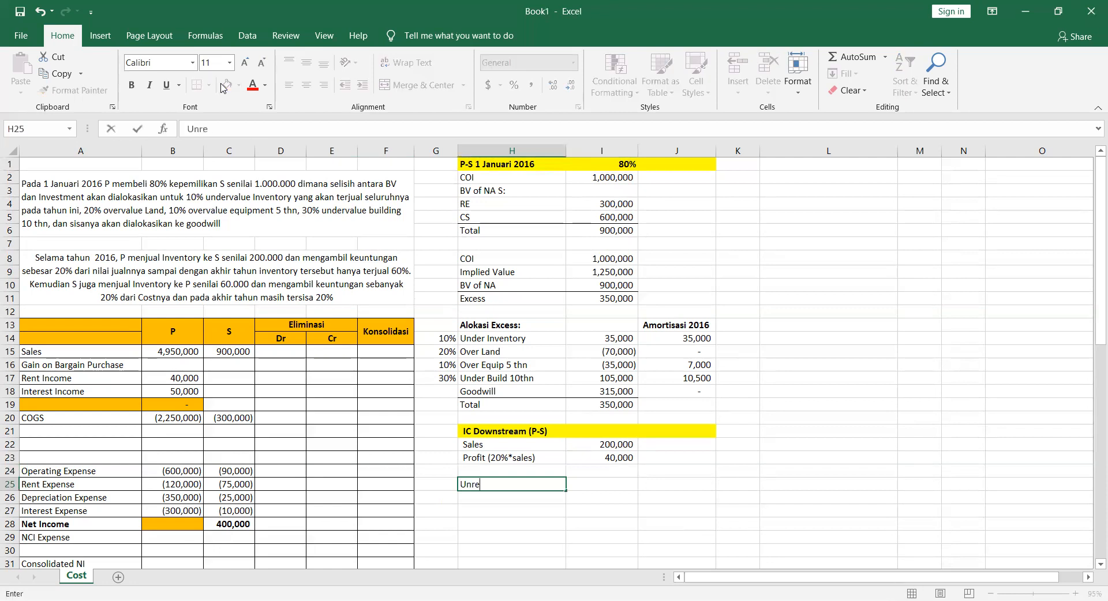
{"action": "type", "text": "alized 2016"}
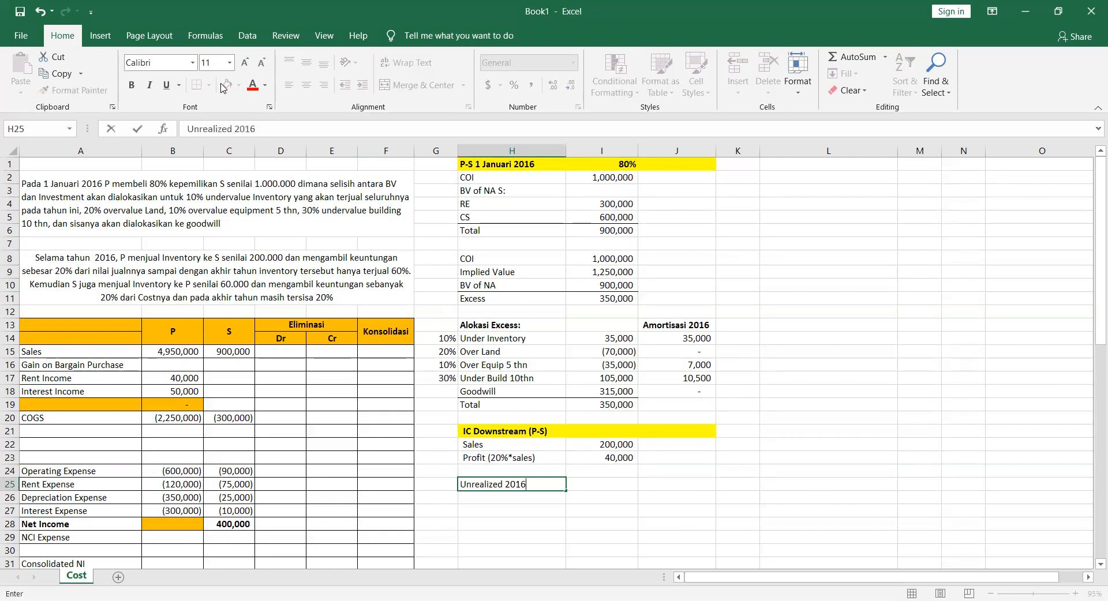
{"action": "key", "text": "Tab"}
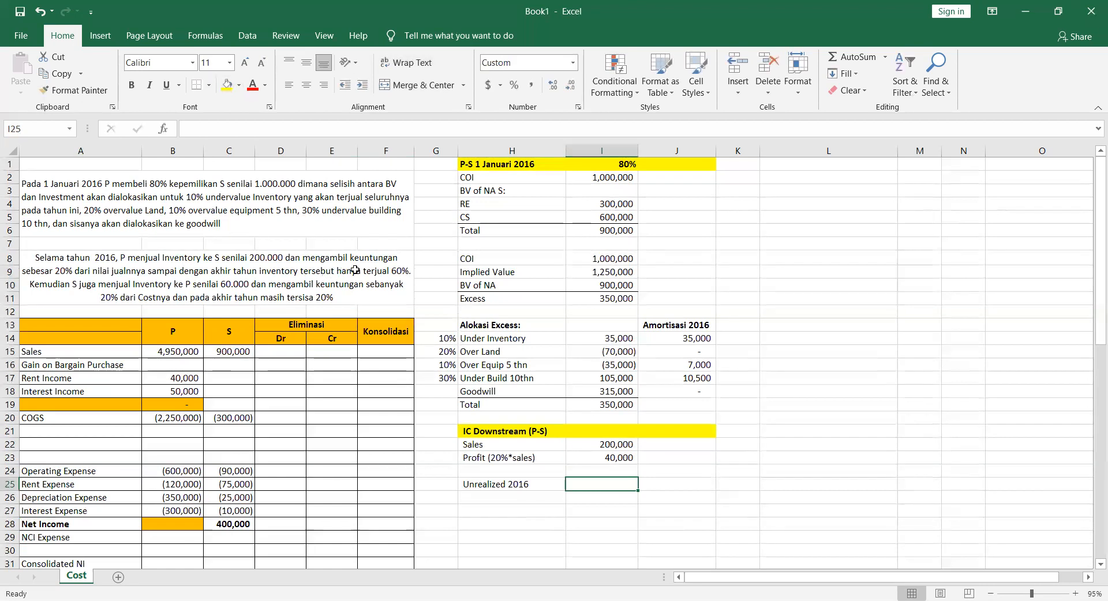
{"action": "key", "text": "Tab"}
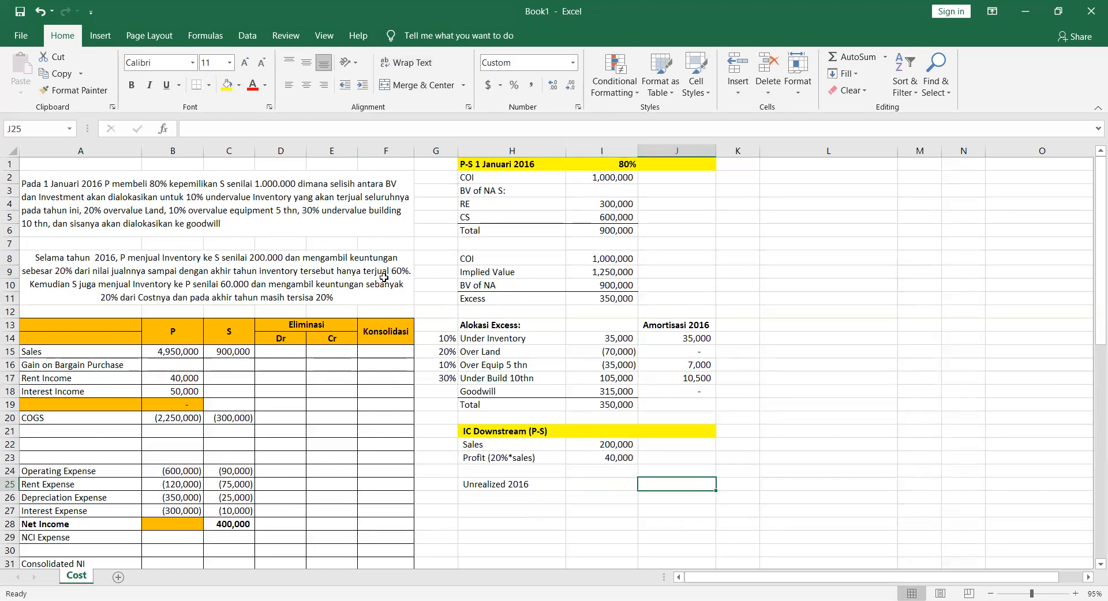
{"action": "type", "text": "ters"}
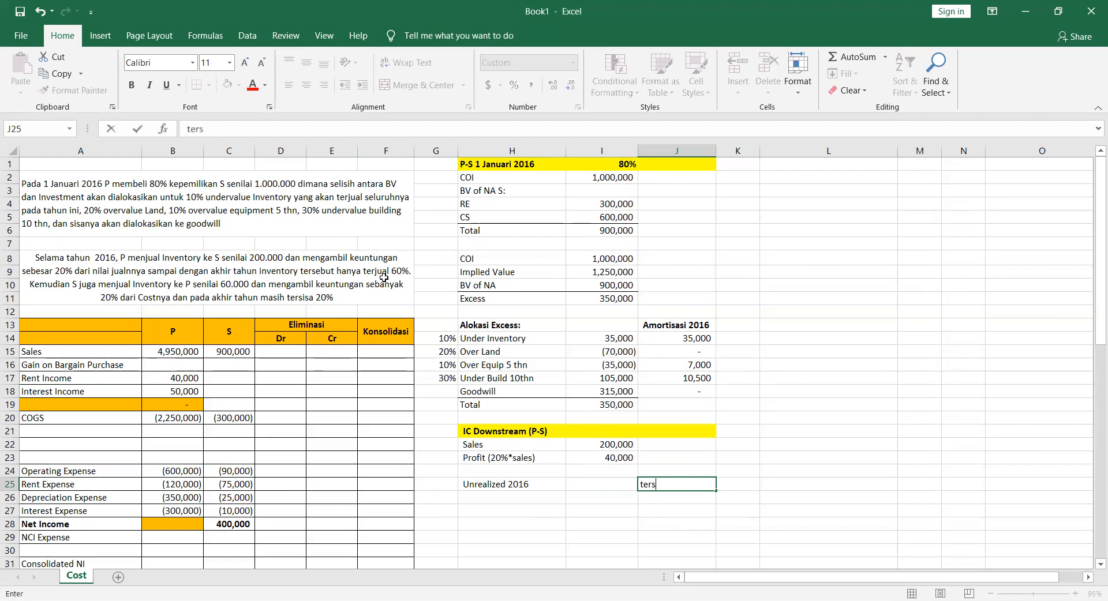
{"action": "type", "text": "isa 40%"}
{"action": "key", "text": "Return"}
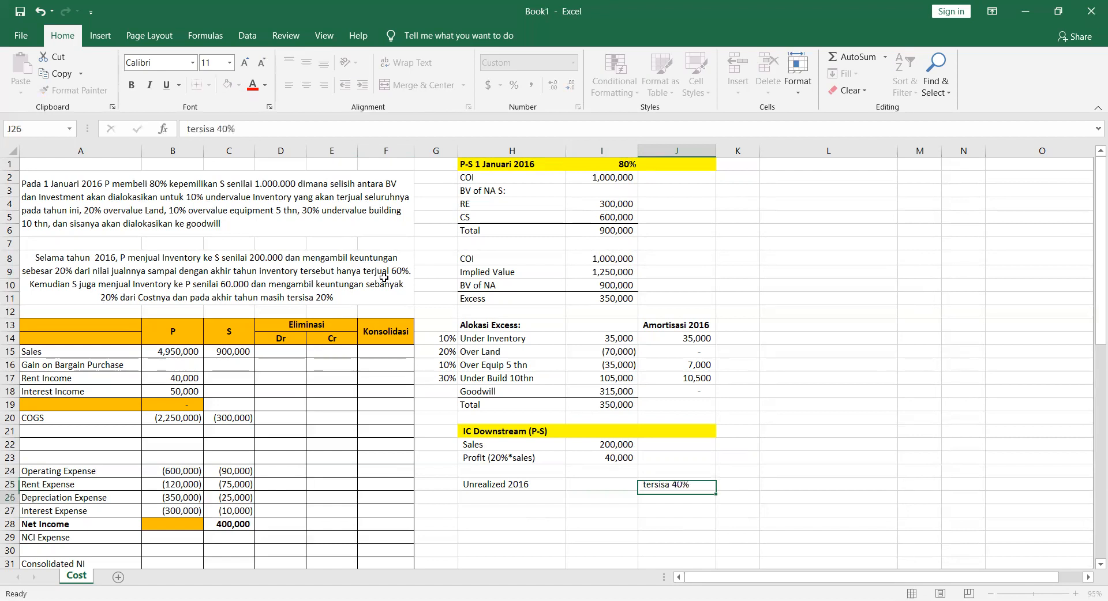
Calculate the 2016 unrealized profit in I25 as the downstream profit in I23 multiplied by 40%
{"action": "key", "text": "Up"}
{"action": "key", "text": "Left"}
{"action": "type", "text": "="}
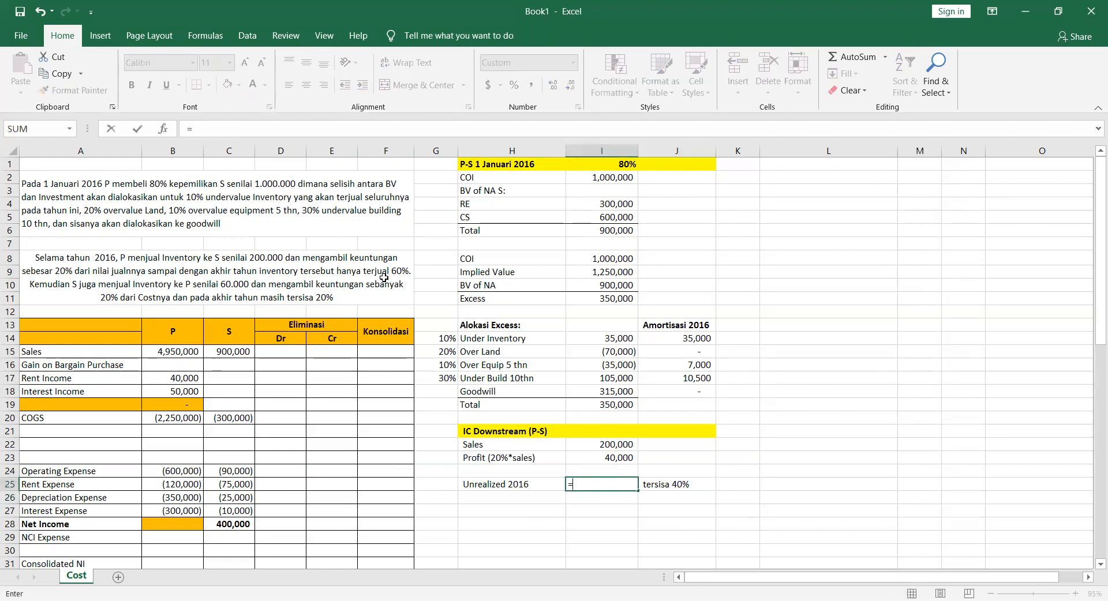
{"action": "key", "text": "Up"}
{"action": "key", "text": "Up"}
{"action": "type", "text": "*40%"}
{"action": "key", "text": "Return"}
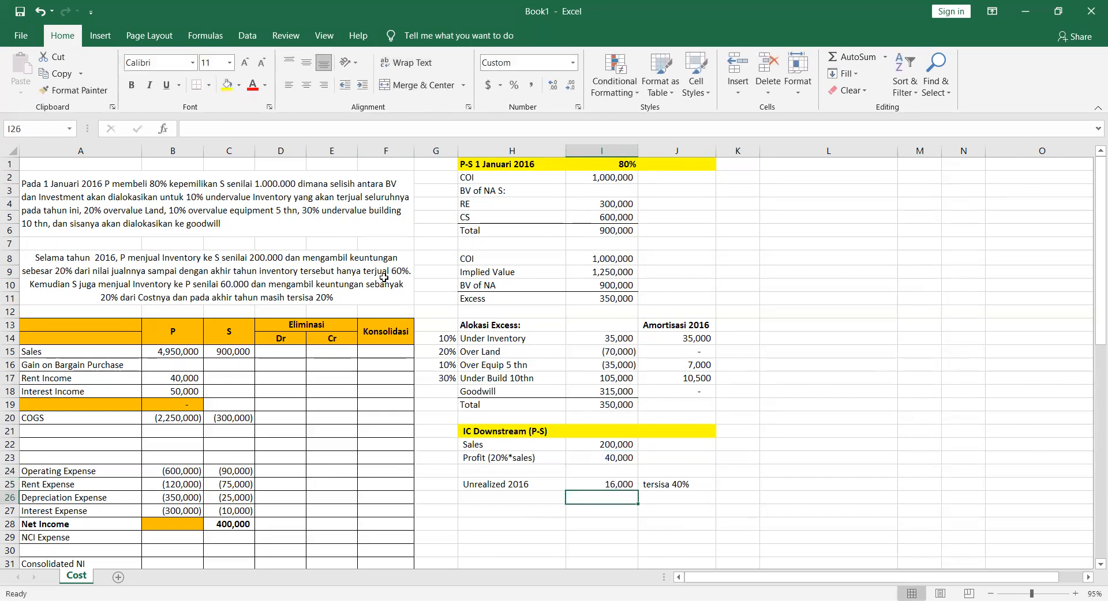
{"action": "key", "text": "Up"}
{"action": "key", "text": "Right"}
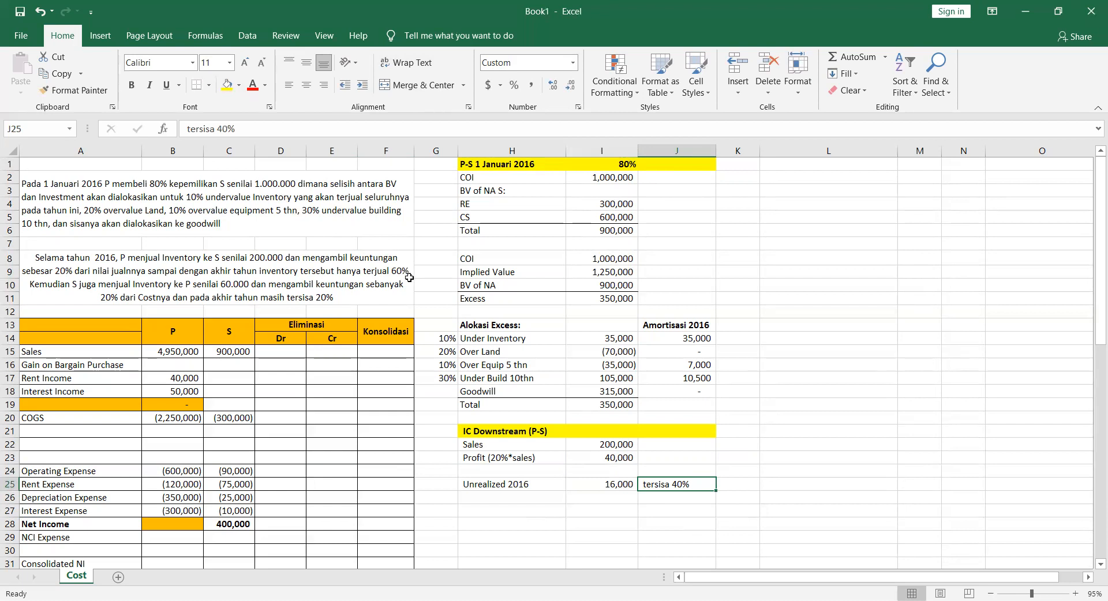
{"action": "left_click_drag", "start_coordinate": [478, 435], "coordinate": [713, 486]}
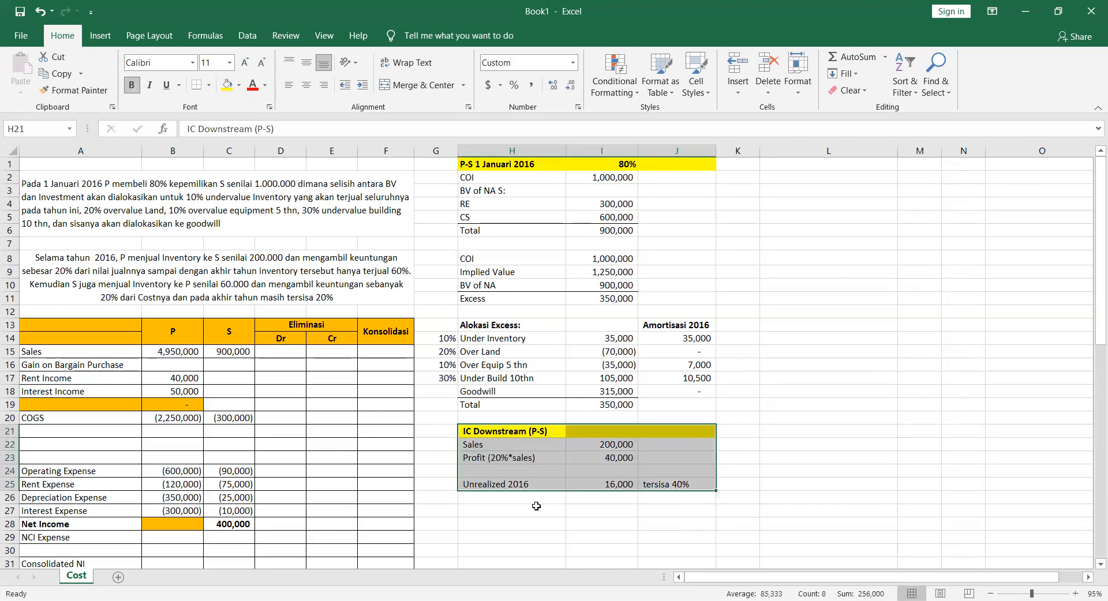
{"action": "left_click", "coordinate": [516, 503]}
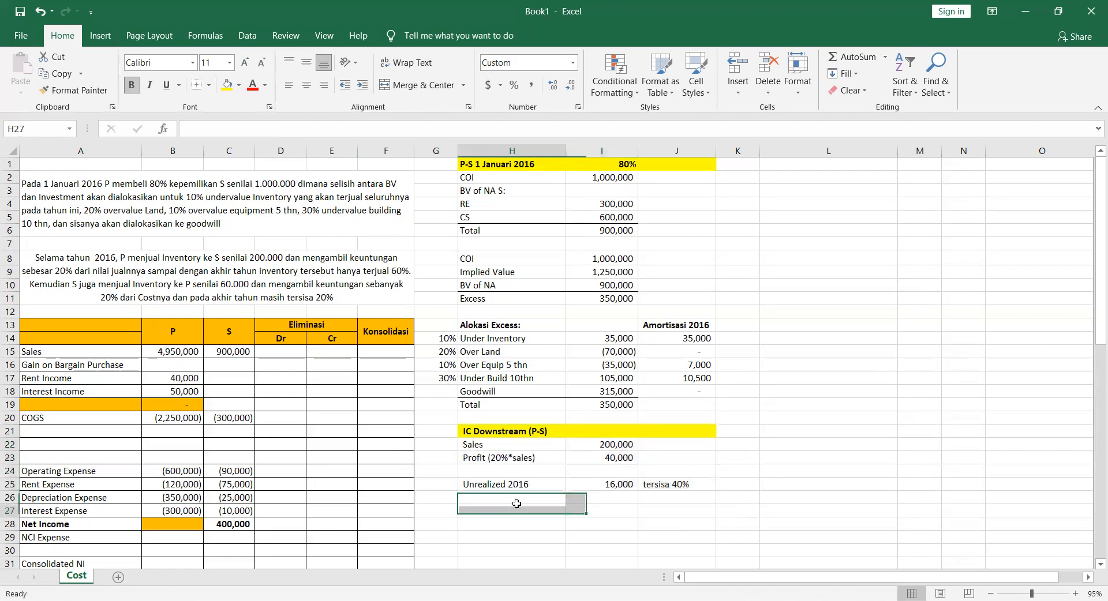
Enter the heading "IC Upstream (S-P)" in H27, below the downstream calculation, and make it bold
{"action": "left_click", "coordinate": [509, 484]}
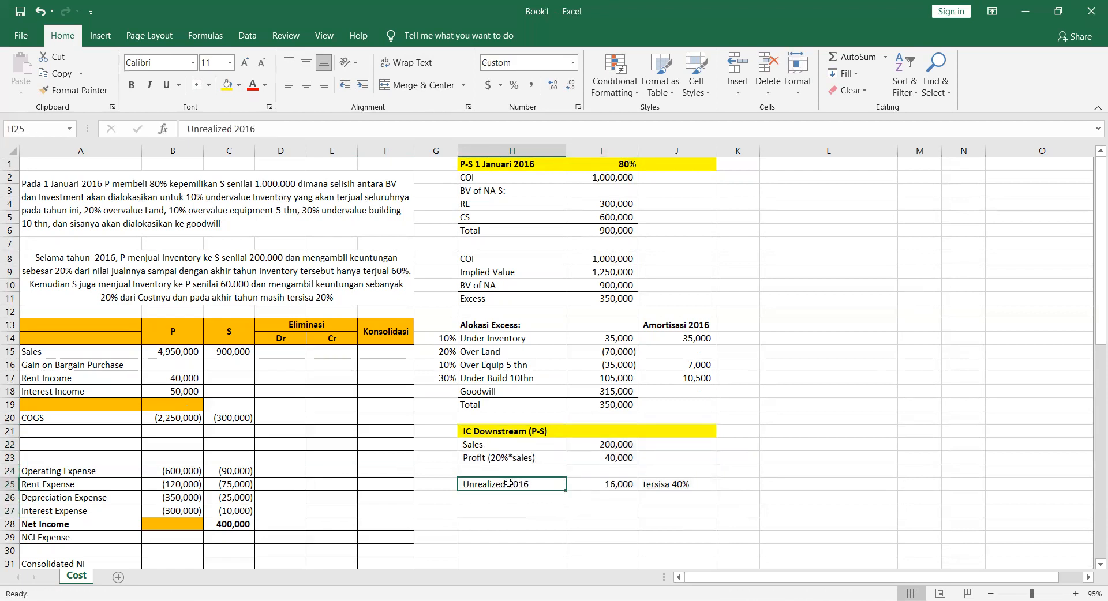
{"action": "key", "text": "Down"}
{"action": "key", "text": "Down"}
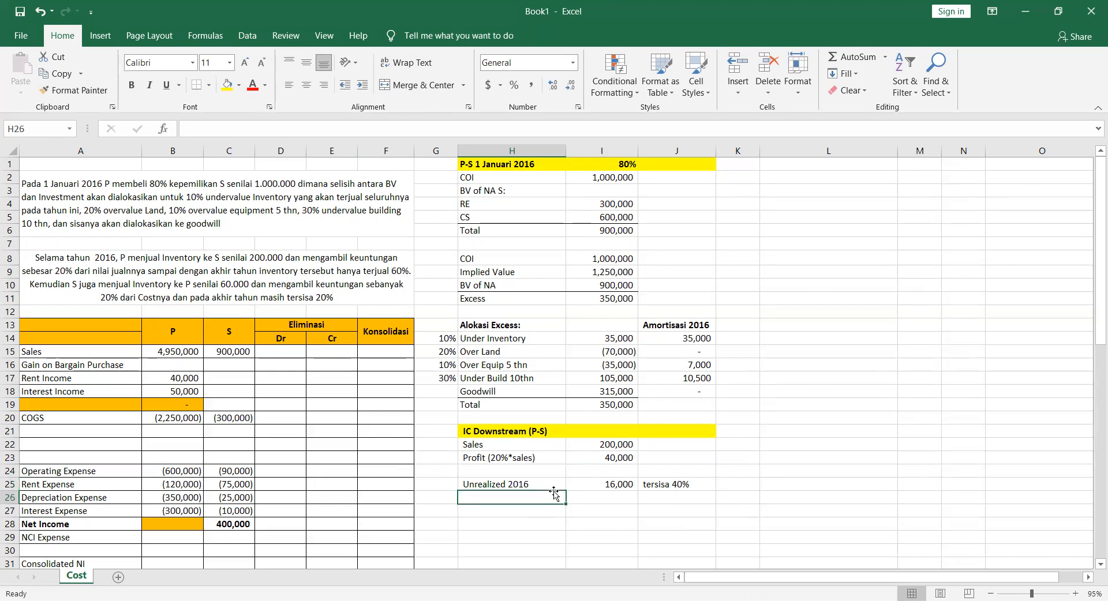
{"action": "type", "text": "IC Upstream "}
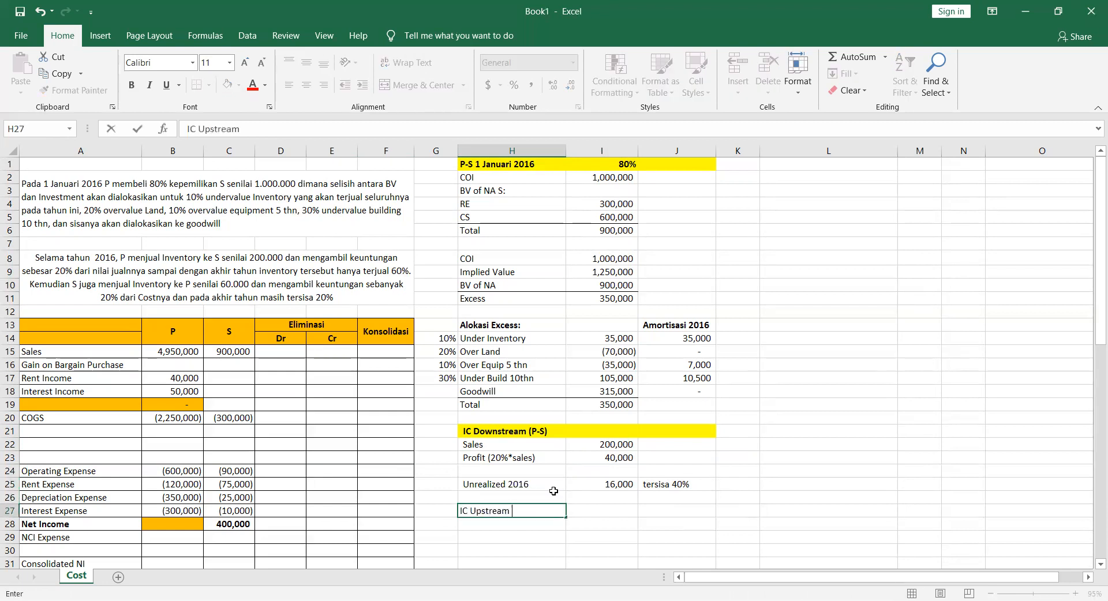
{"action": "type", "text": "(S-P)"}
{"action": "key", "text": "Return"}
{"action": "key", "text": "Return"}
{"action": "key", "text": "Up"}
{"action": "key", "text": "Up"}
{"action": "key", "text": "ctrl+b"}
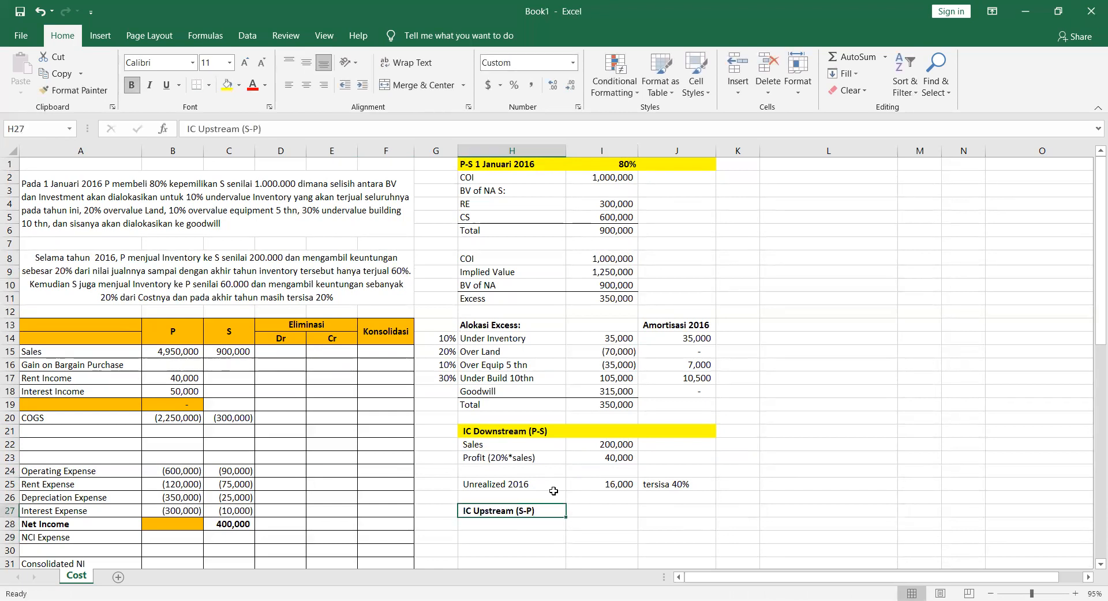
Fill the upstream heading row H27:J27 with yellow
{"action": "key", "text": "shift+Right"}
{"action": "key", "text": "shift+Right"}
{"action": "left_click", "coordinate": [222, 85]}
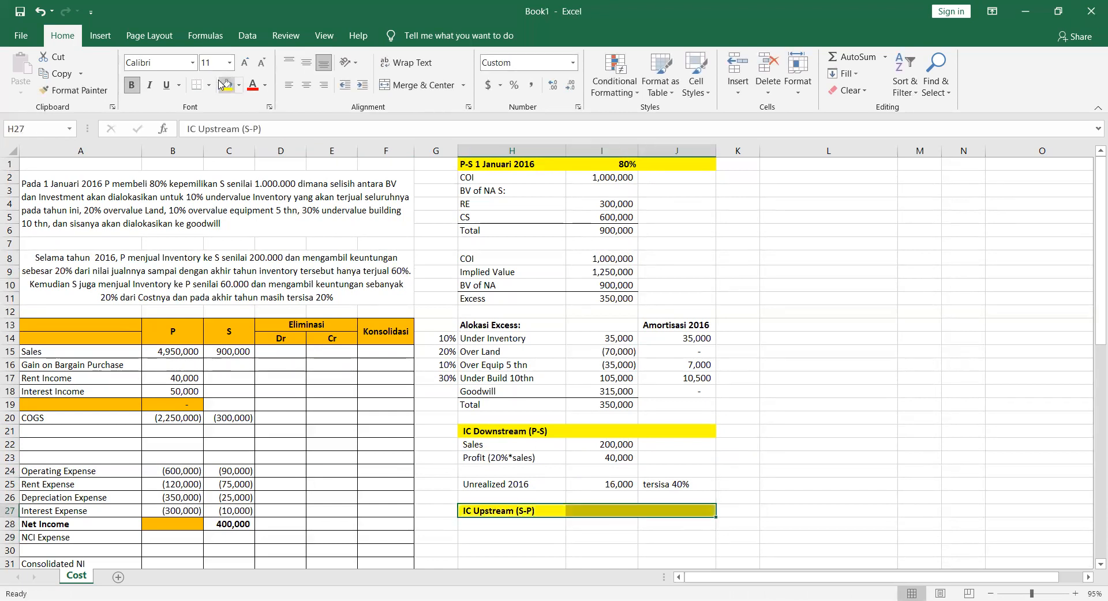
Add a "Sales" line in row 28 below the upstream heading, with 60,000 in I28
{"action": "key", "text": "Down"}
{"action": "key", "text": "Down"}
{"action": "key", "text": "Up"}
{"action": "type", "text": "Sales"}
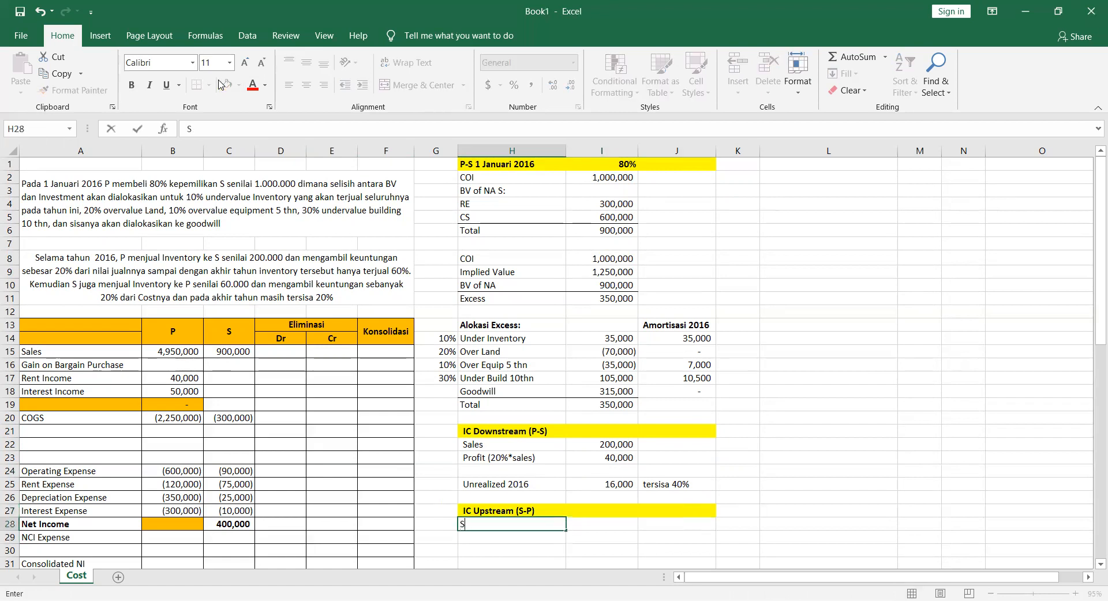
{"action": "key", "text": "Tab"}
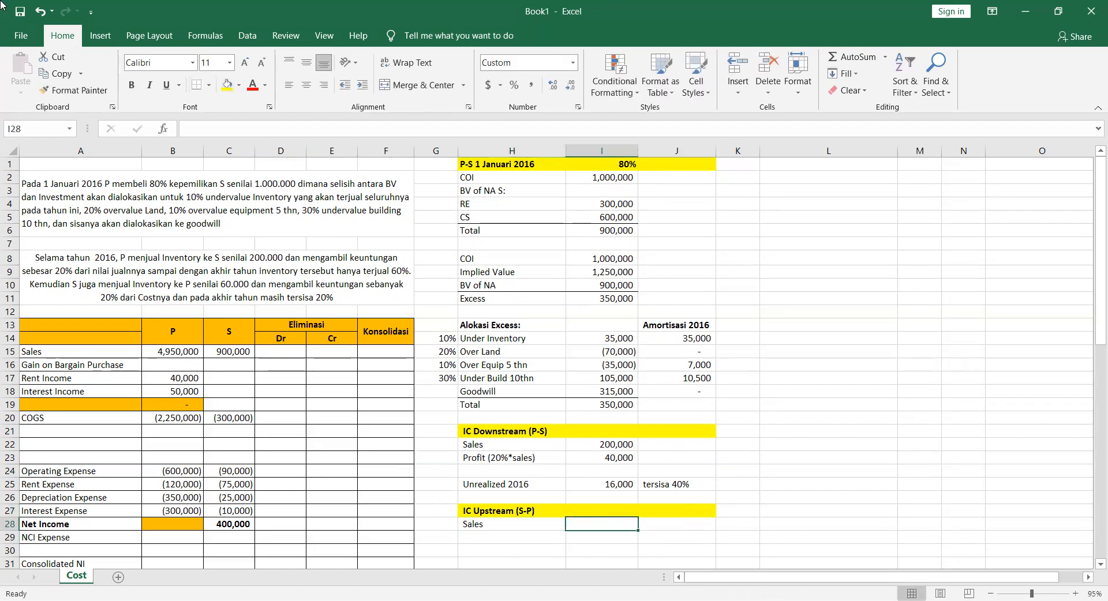
{"action": "type", "text": "60,0"}
{"action": "type", "text": "0000"}
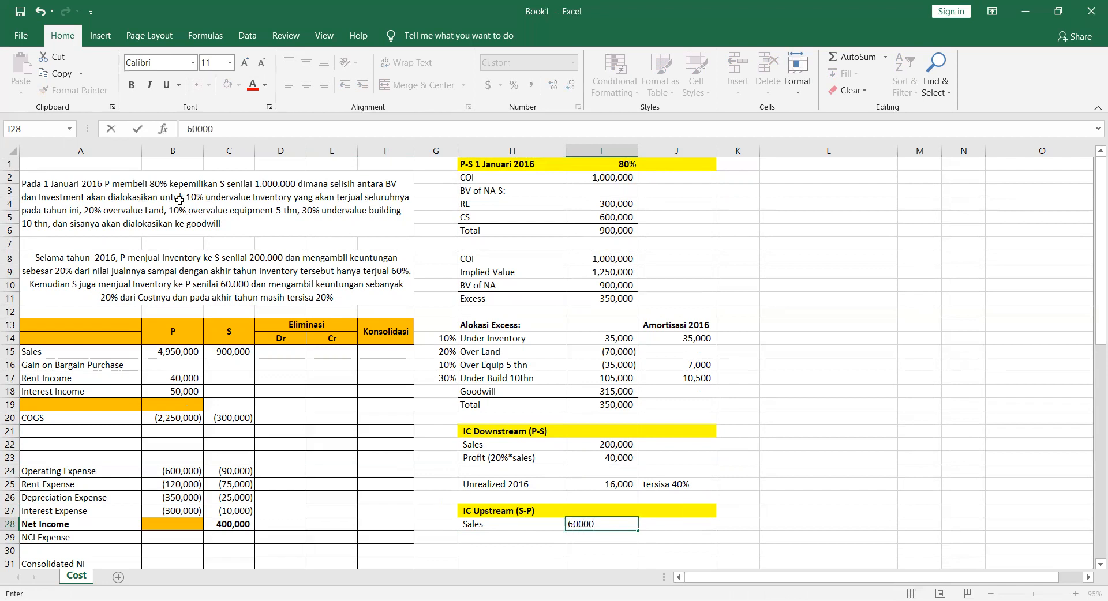
{"action": "key", "text": "Return"}
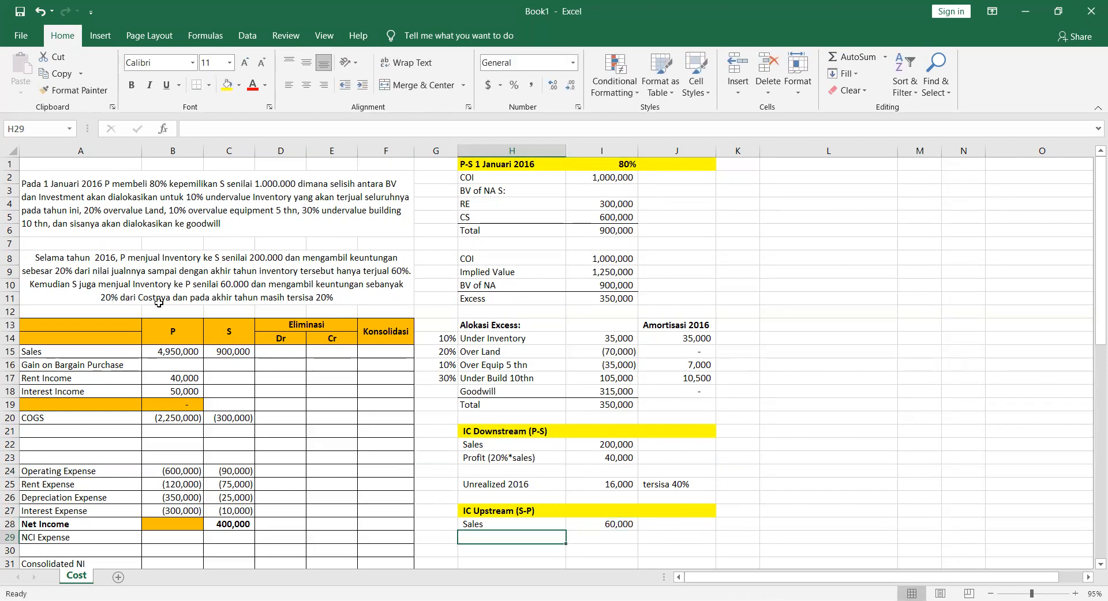
{"action": "key", "text": "Down"}
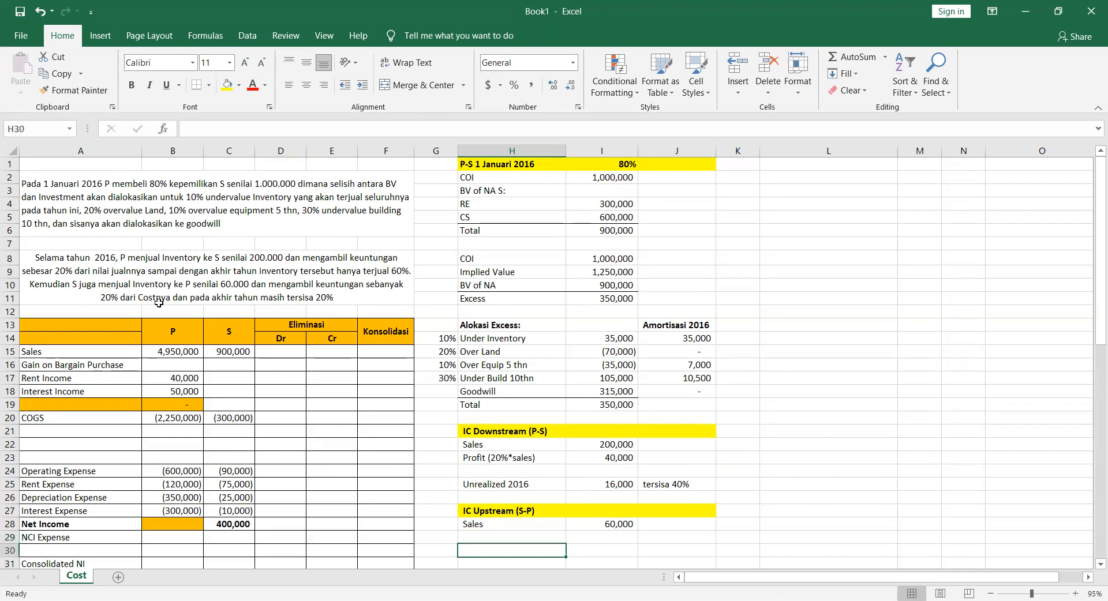
Label H30 "Profit" under the IC Upstream sales row and note "20%*cost" in J30
{"action": "type", "text": "Profit"}
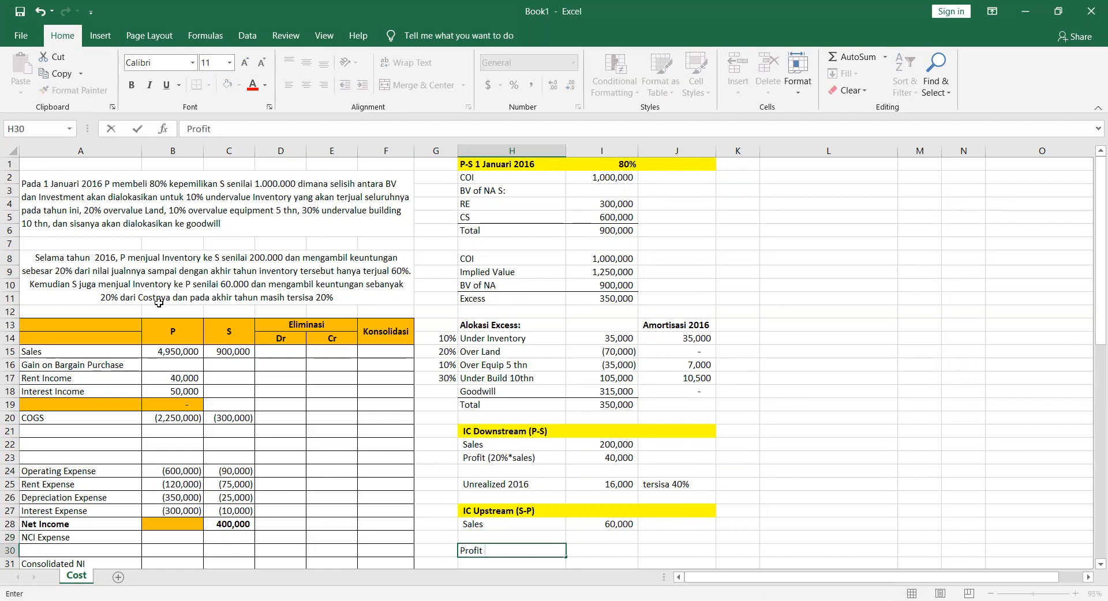
{"action": "key", "text": "Tab"}
{"action": "key", "text": "Tab"}
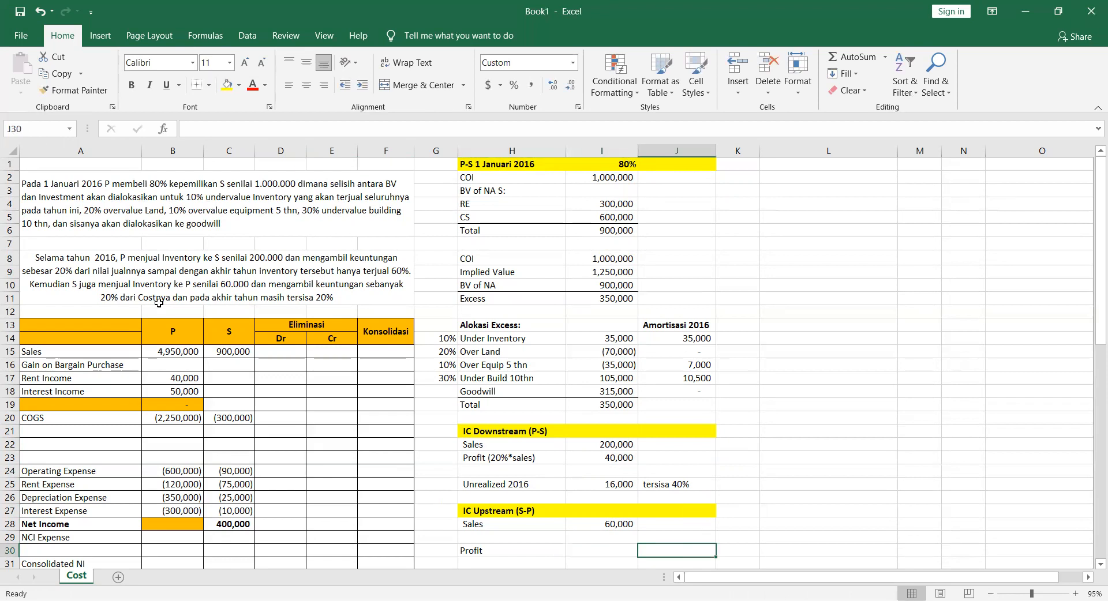
{"action": "type", "text": "20%*cost"}
{"action": "key", "text": "Return"}
Label H29 "Cost" between Sales and Profit and note "100%*cost" in J29
{"action": "key", "text": "Up"}
{"action": "key", "text": "Up"}
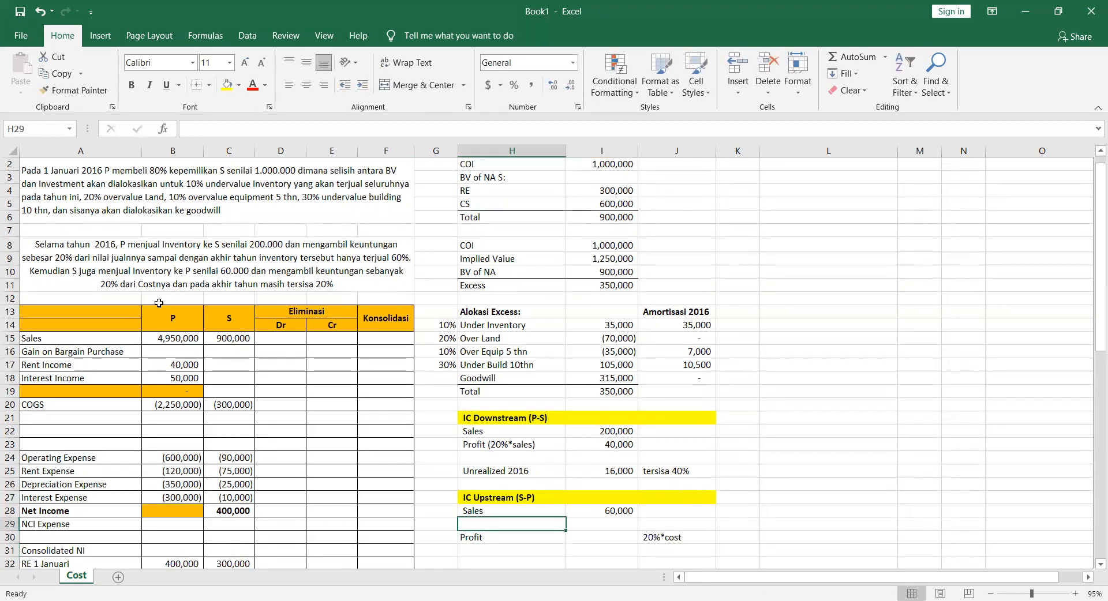
{"action": "type", "text": "Cos"}
{"action": "key", "text": "Tab"}
{"action": "key", "text": "Tab"}
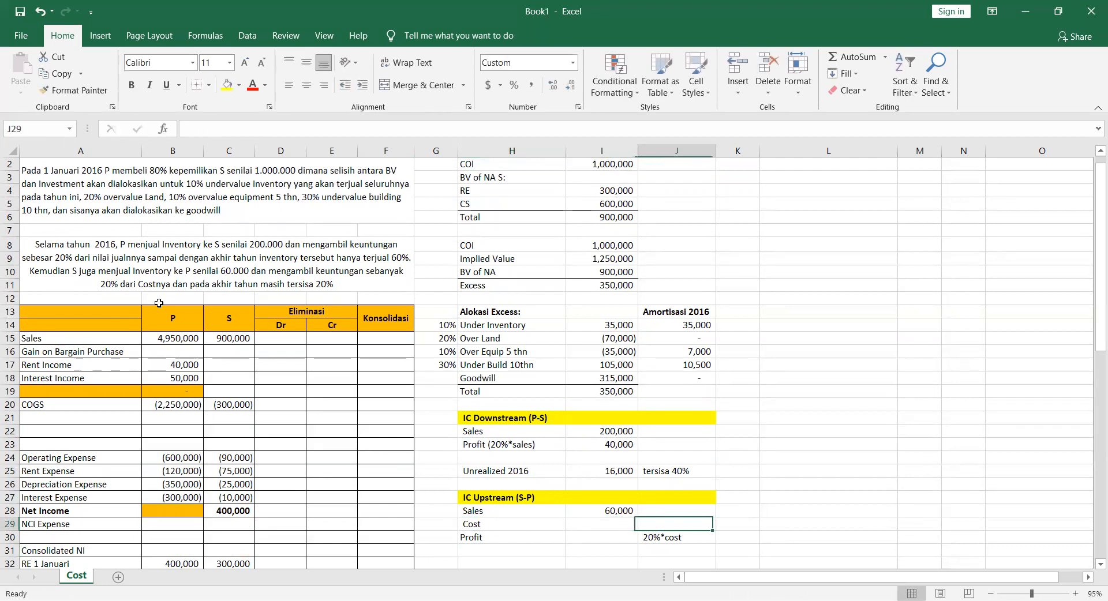
{"action": "type", "text": "100%"}
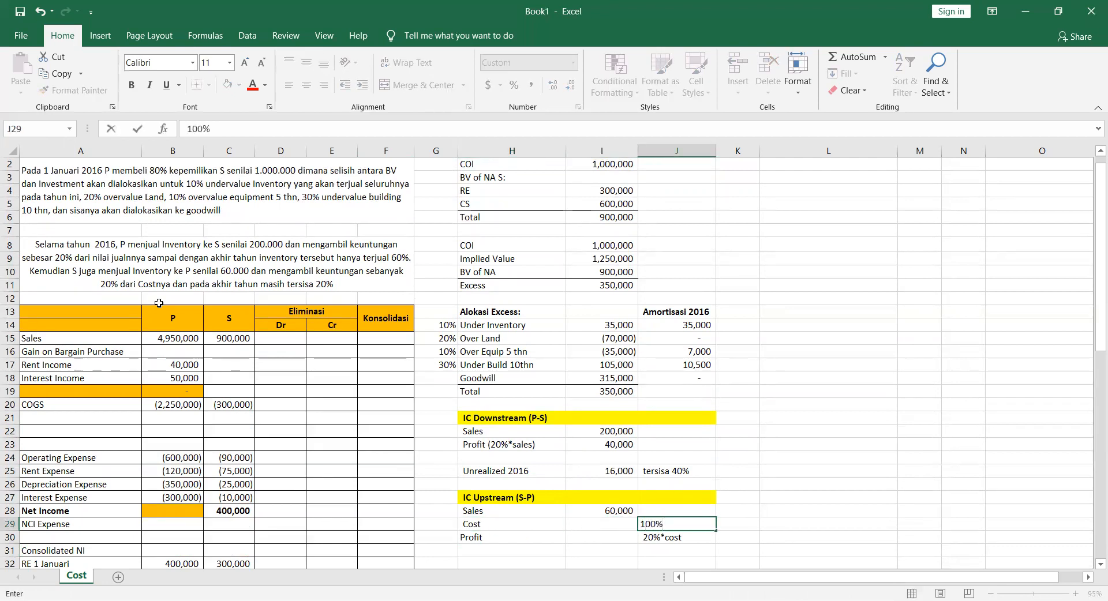
{"action": "type", "text": "*cost"}
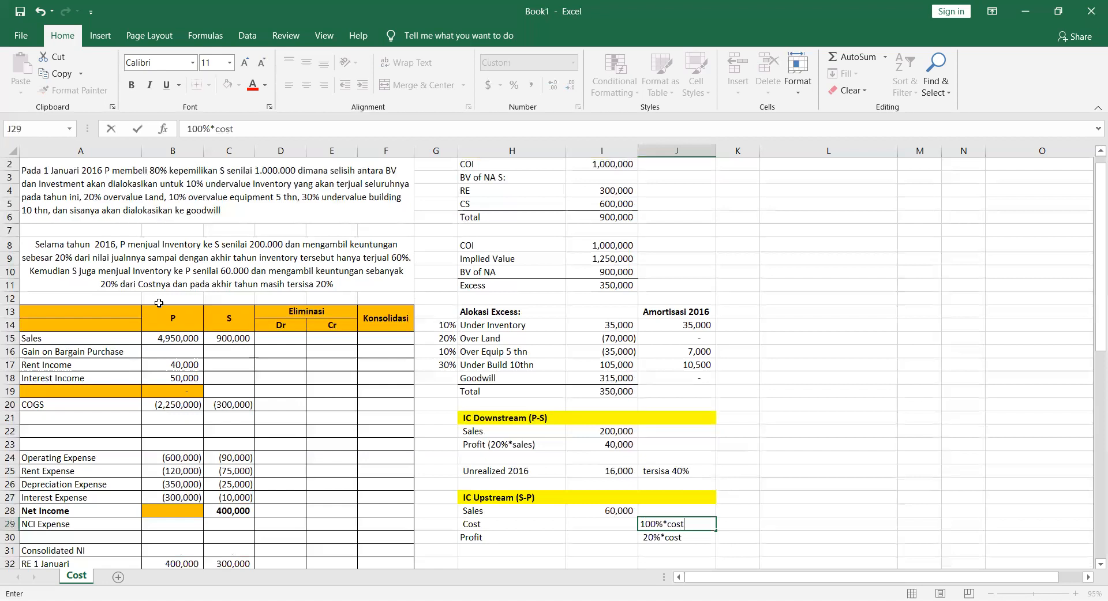
{"action": "key", "text": "Return"}
Note "120%*cost" in J28 beside the IC Upstream sales amount
{"action": "key", "text": "Up"}
{"action": "key", "text": "Up"}
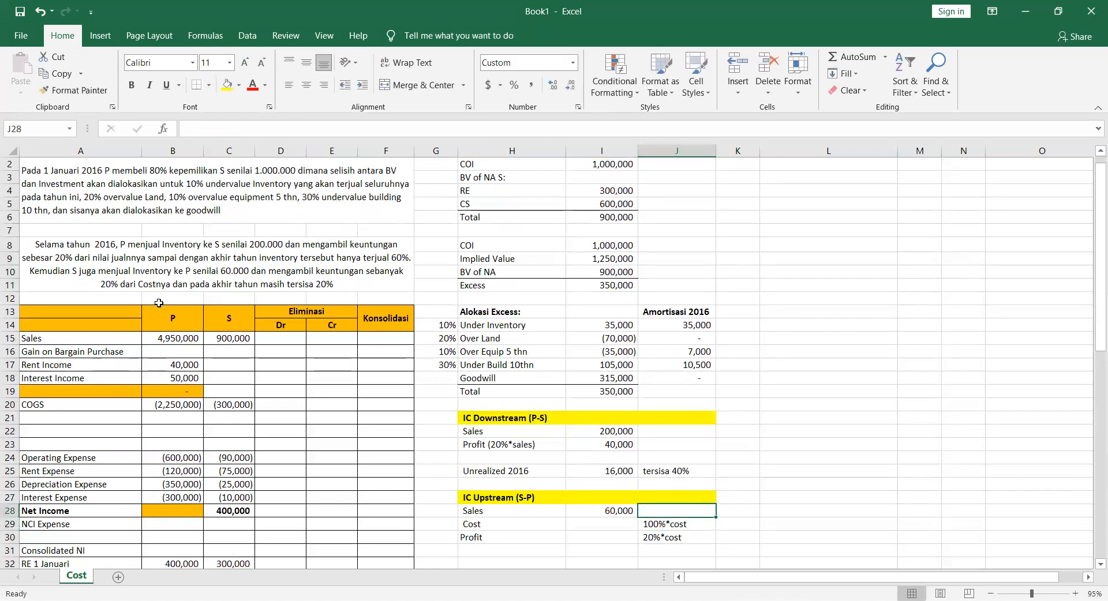
{"action": "type", "text": "120%*ci"}
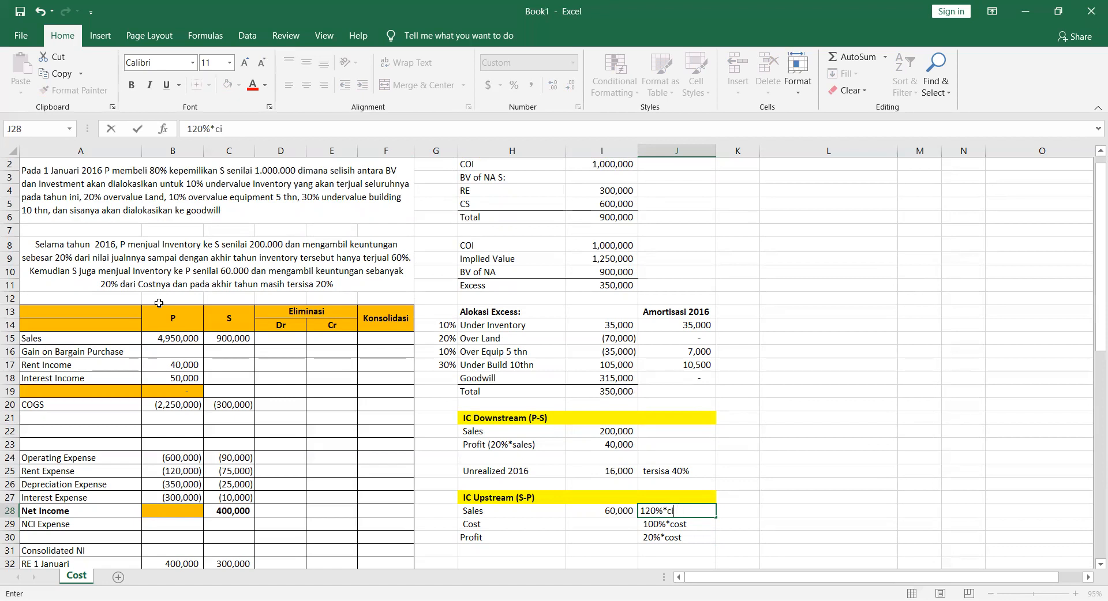
{"action": "type", "text": "stt"}
{"action": "key", "text": "Return"}
Calculate the upstream cost in I29 with the formula =I28/120%
{"action": "key", "text": "Left"}
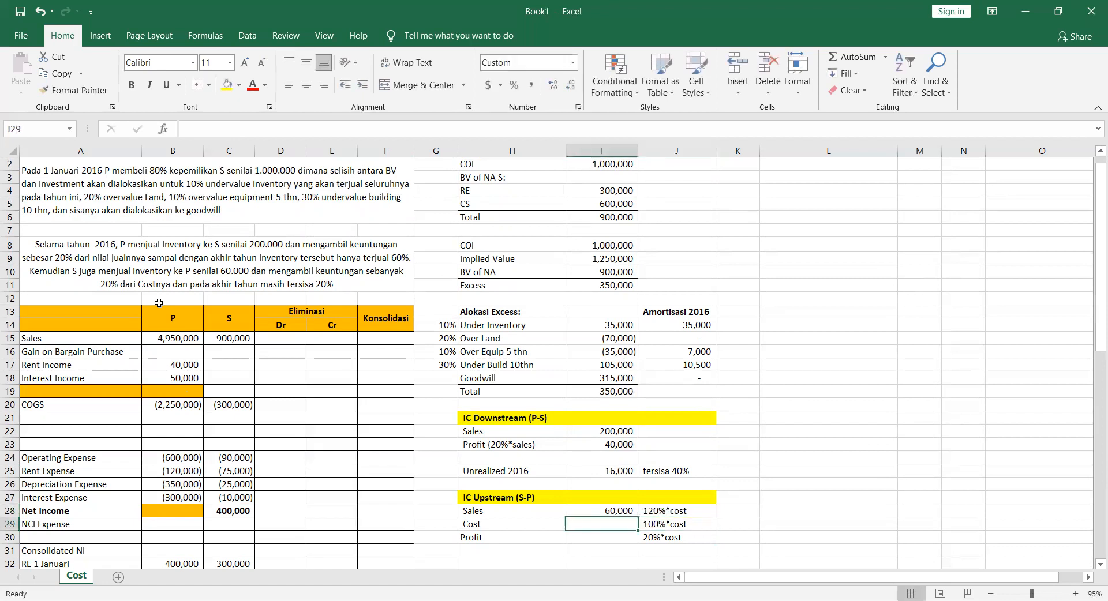
{"action": "type", "text": "="}
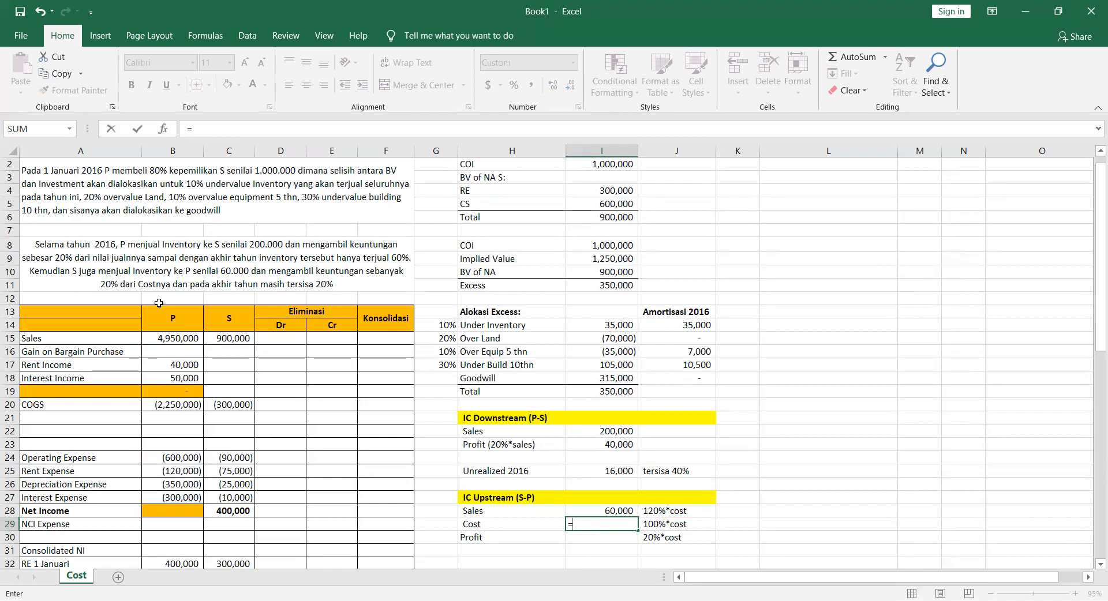
{"action": "key", "text": "Up"}
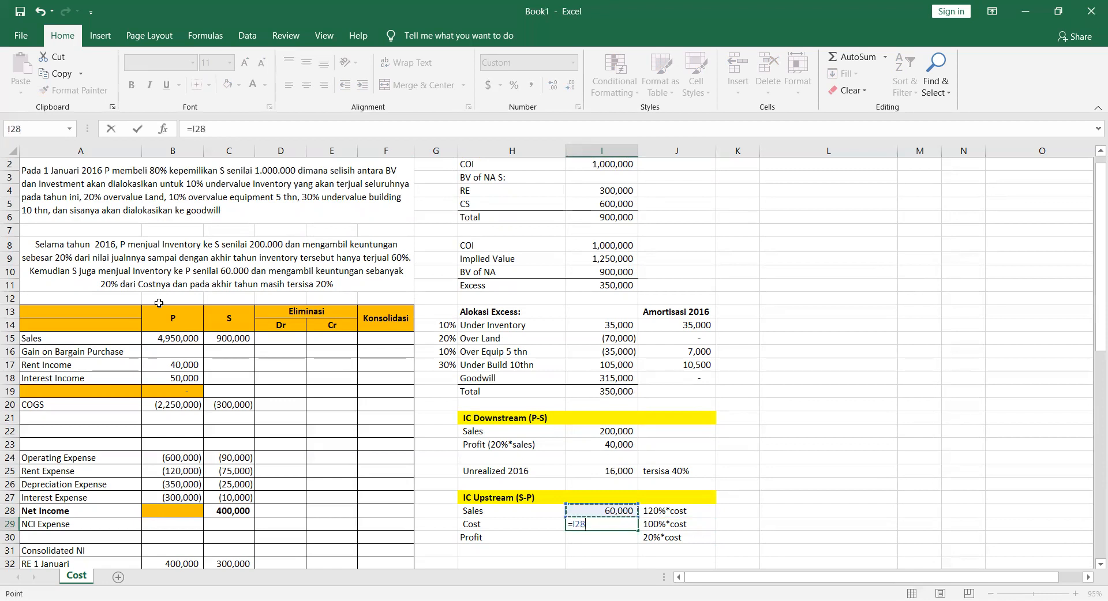
{"action": "type", "text": "/120%"}
{"action": "key", "text": "Return"}
Calculate the upstream profit in I30 as 20% of the cost in I29
{"action": "type", "text": "="}
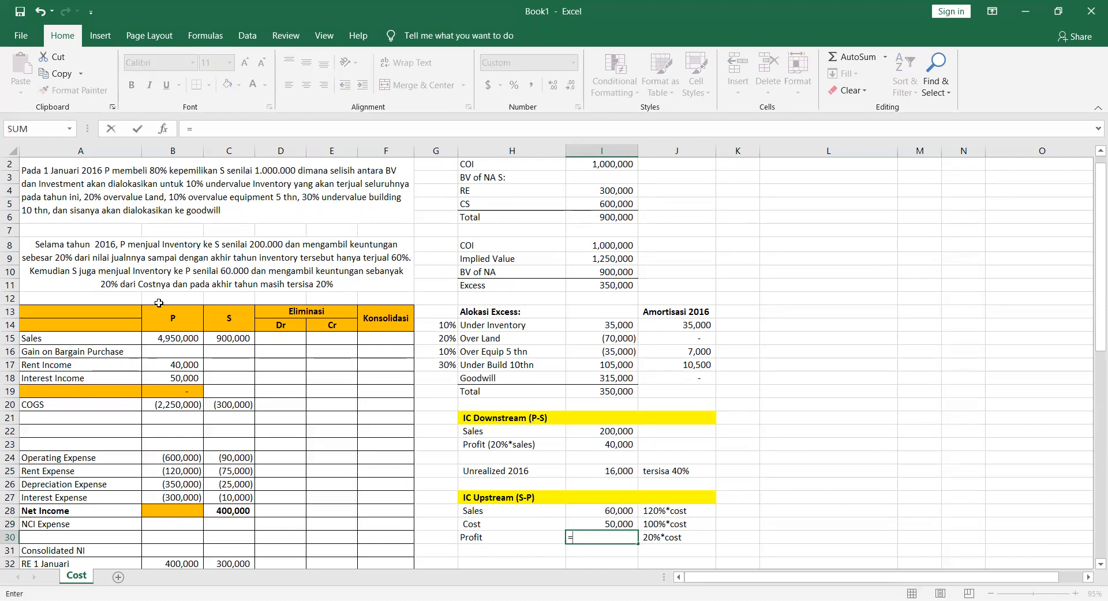
{"action": "key", "text": "Up"}
{"action": "type", "text": "*20%"}
{"action": "key", "text": "Return"}
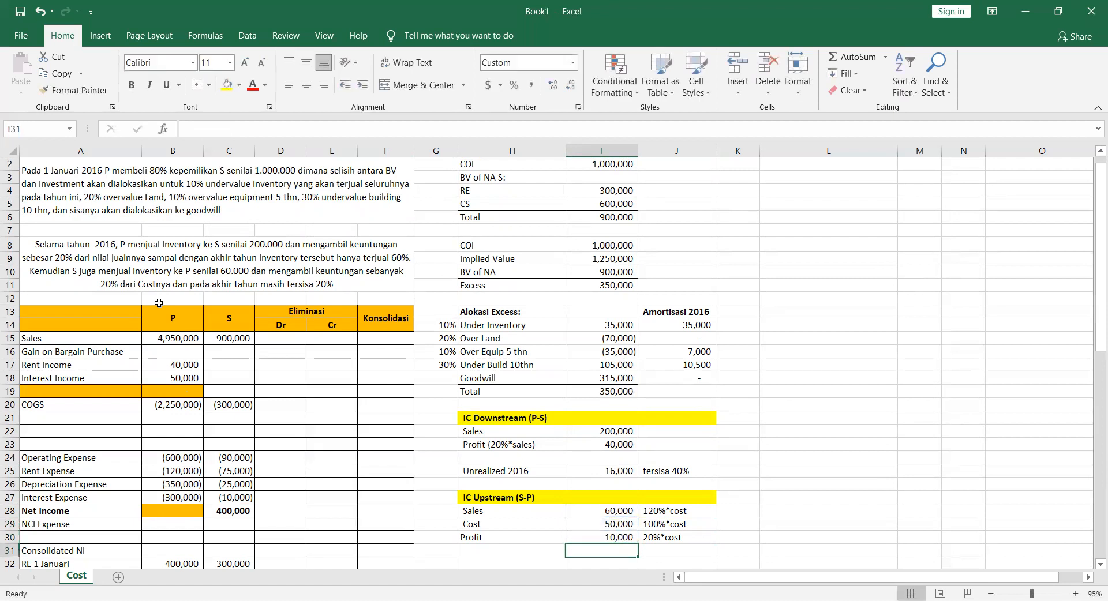
Add a bottom border under the Cost label and amount in H29:I29
{"action": "key", "text": "Up"}
{"action": "key", "text": "Up"}
{"action": "key", "text": "Up"}
{"action": "key", "text": "Down"}
{"action": "key", "text": "Down"}
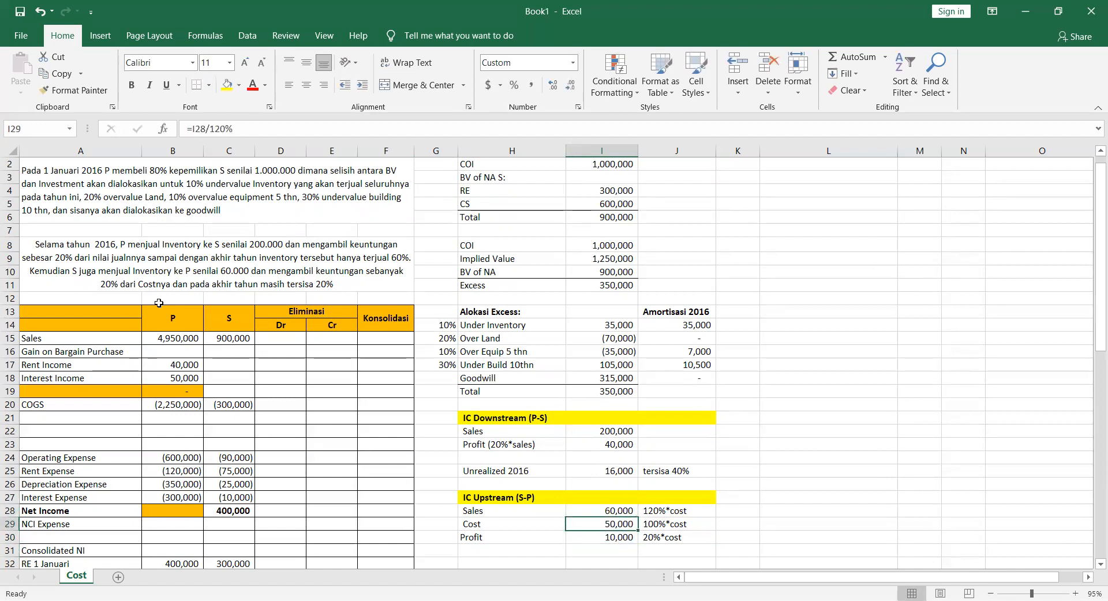
{"action": "key", "text": "Up"}
{"action": "key", "text": "shift+Left"}
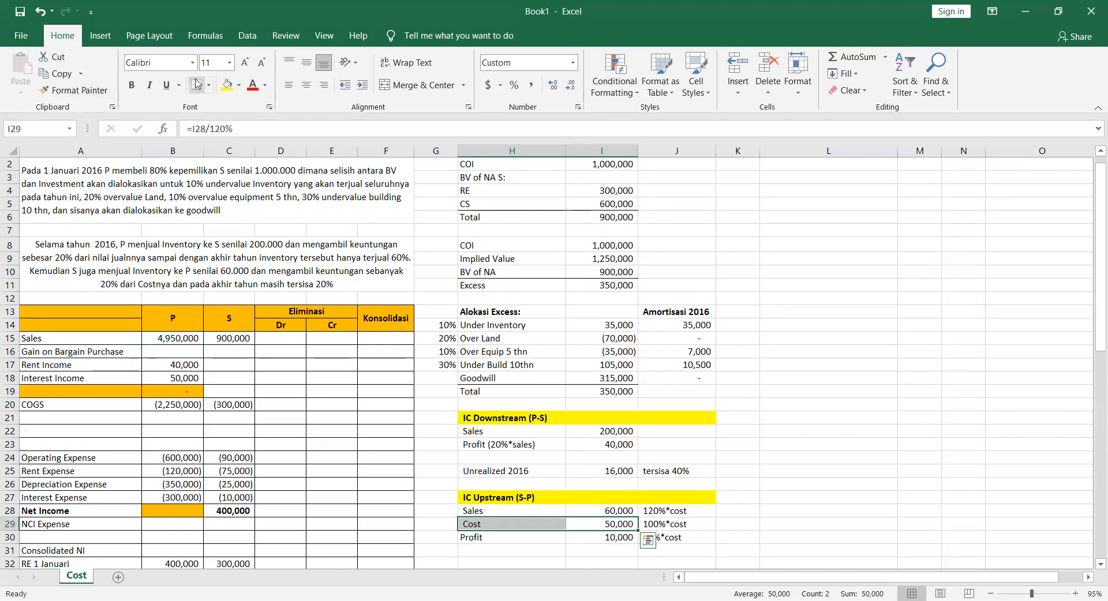
{"action": "left_click", "coordinate": [198, 91]}
{"action": "key", "text": "Down"}
{"action": "key", "text": "Down"}
{"action": "key", "text": "Down"}
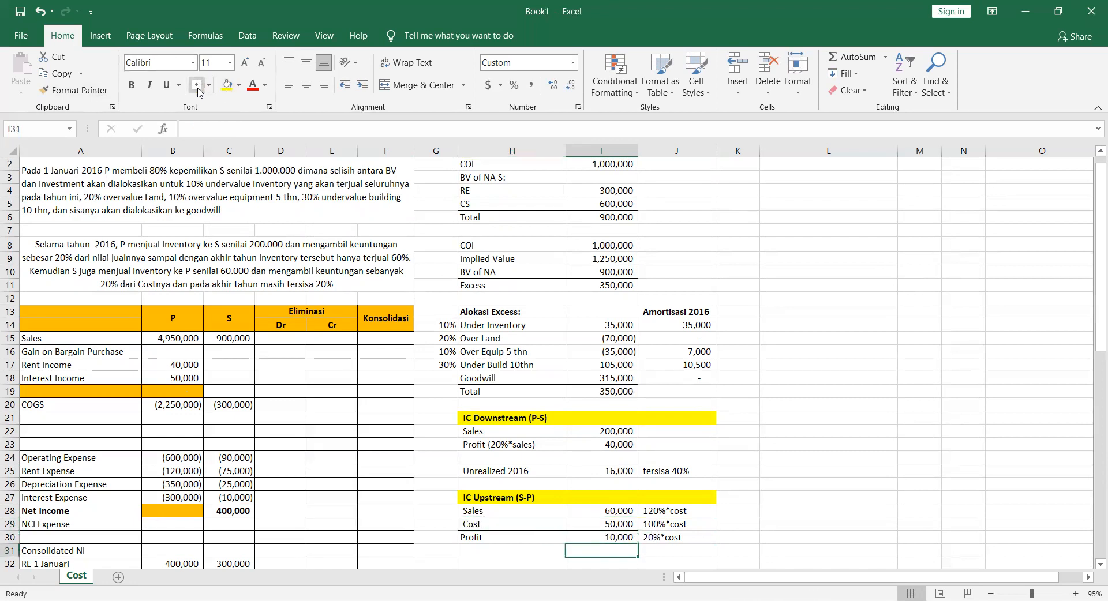
Label H32 "Unrealized 2016" and note "tersisa 20%" in J32
{"action": "key", "text": "Left"}
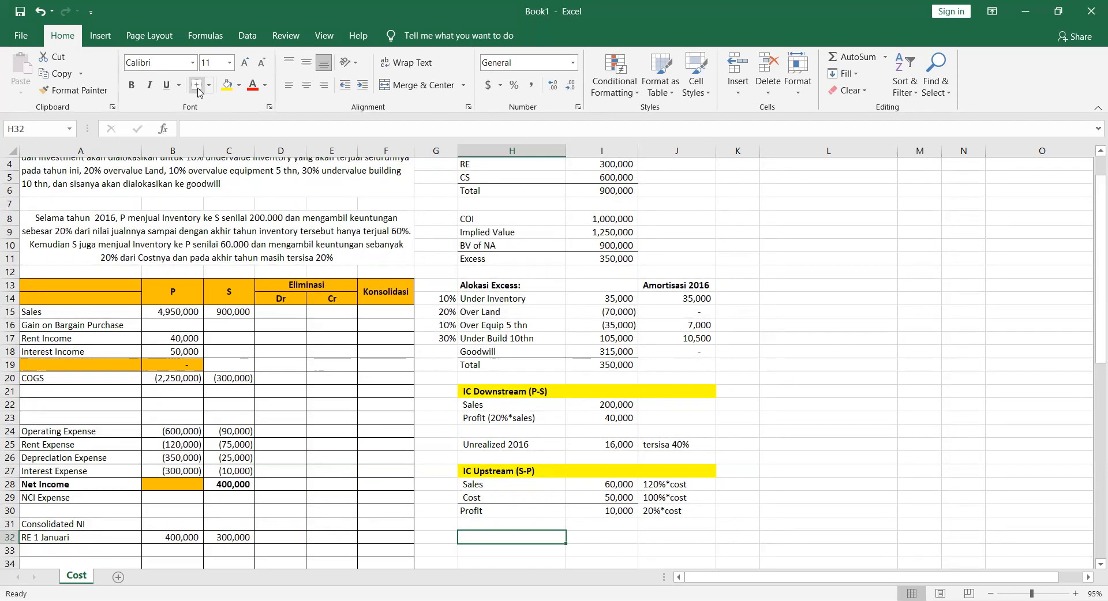
{"action": "type", "text": "Unrealized 2016"}
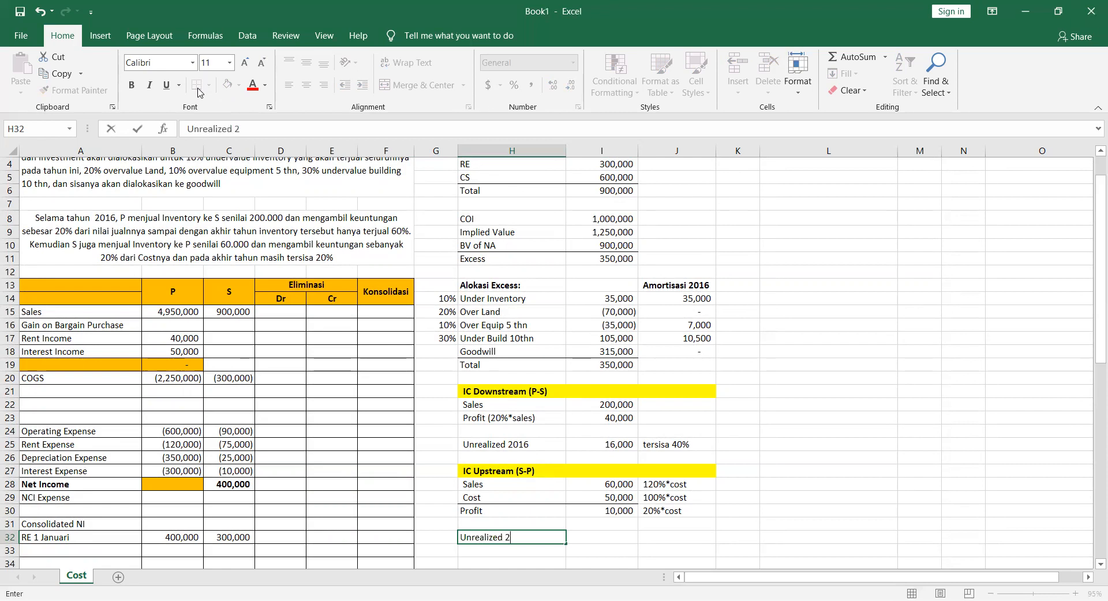
{"action": "key", "text": "Tab"}
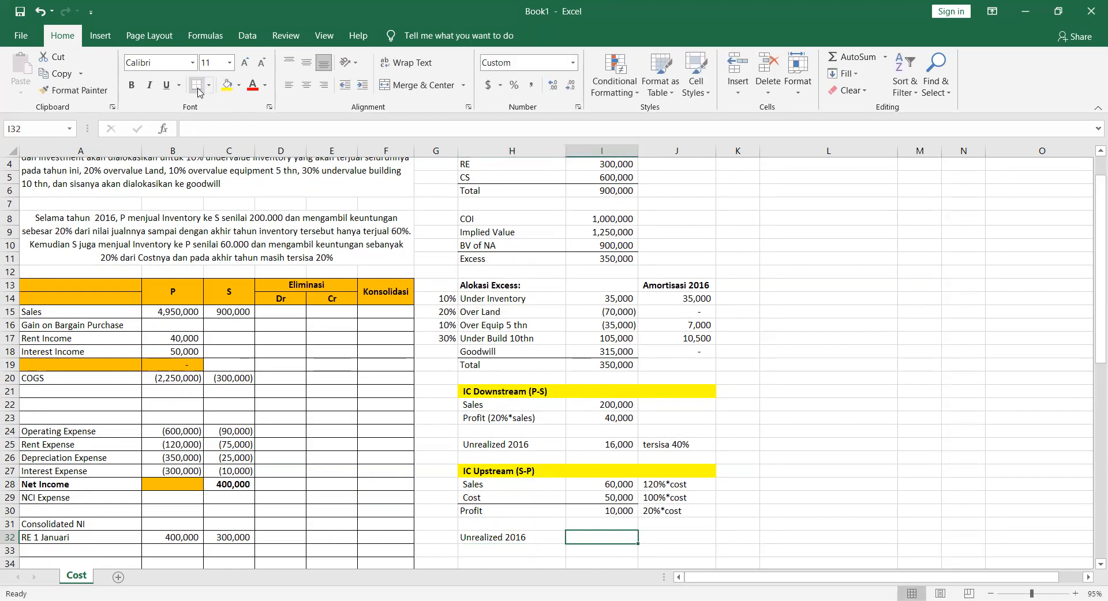
{"action": "key", "text": "Tab"}
{"action": "type", "text": "tersisa 20%"}
{"action": "key", "text": "Return"}
Calculate the upstream unrealized profit in I32 as 20% of the profit in I30
{"action": "key", "text": "Left"}
{"action": "key", "text": "Up"}
{"action": "type", "text": "="}
{"action": "key", "text": "Up"}
{"action": "key", "text": "Up"}
{"action": "type", "text": "*20%"}
{"action": "key", "text": "Return"}
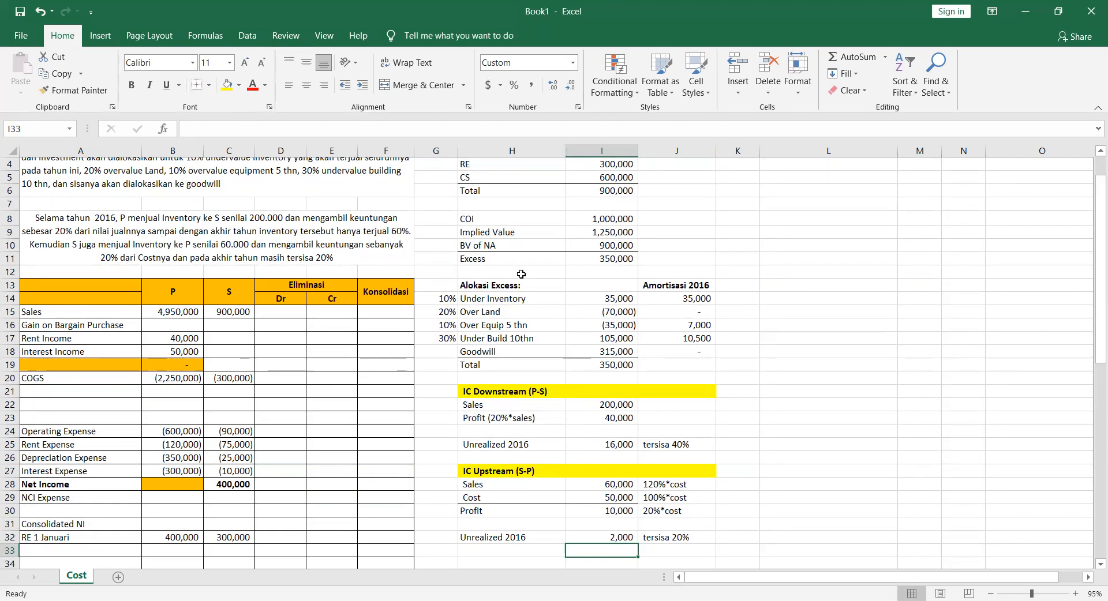
Review the case text, the excess allocation and company S's figures, including its net income and dividend rows
{"action": "scroll", "coordinate": [521, 274], "scroll_direction": "up", "scroll_amount": 2}
{"action": "scroll", "coordinate": [521, 274], "scroll_direction": "down", "scroll_amount": 1}
{"action": "scroll", "coordinate": [521, 274], "scroll_direction": "up", "scroll_amount": 1}
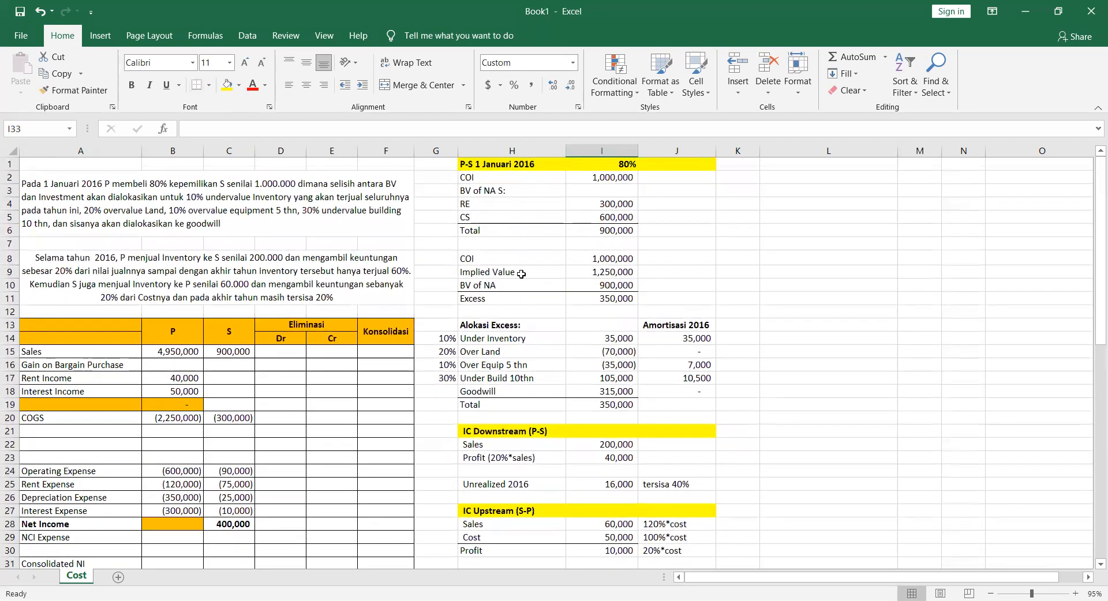
{"action": "scroll", "coordinate": [521, 274], "scroll_direction": "down", "scroll_amount": 2}
{"action": "scroll", "coordinate": [521, 274], "scroll_direction": "up", "scroll_amount": 2}
{"action": "scroll", "coordinate": [521, 275], "scroll_direction": "down", "scroll_amount": 4}
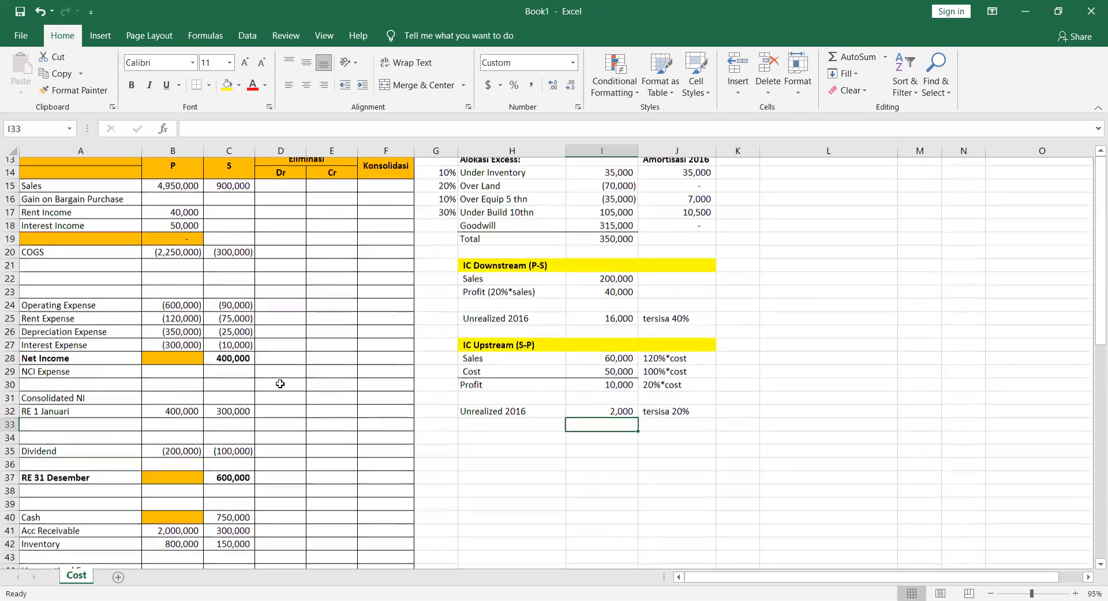
{"action": "left_click_drag", "start_coordinate": [222, 173], "coordinate": [232, 558]}
{"action": "scroll", "coordinate": [232, 555], "scroll_direction": "up", "scroll_amount": 2}
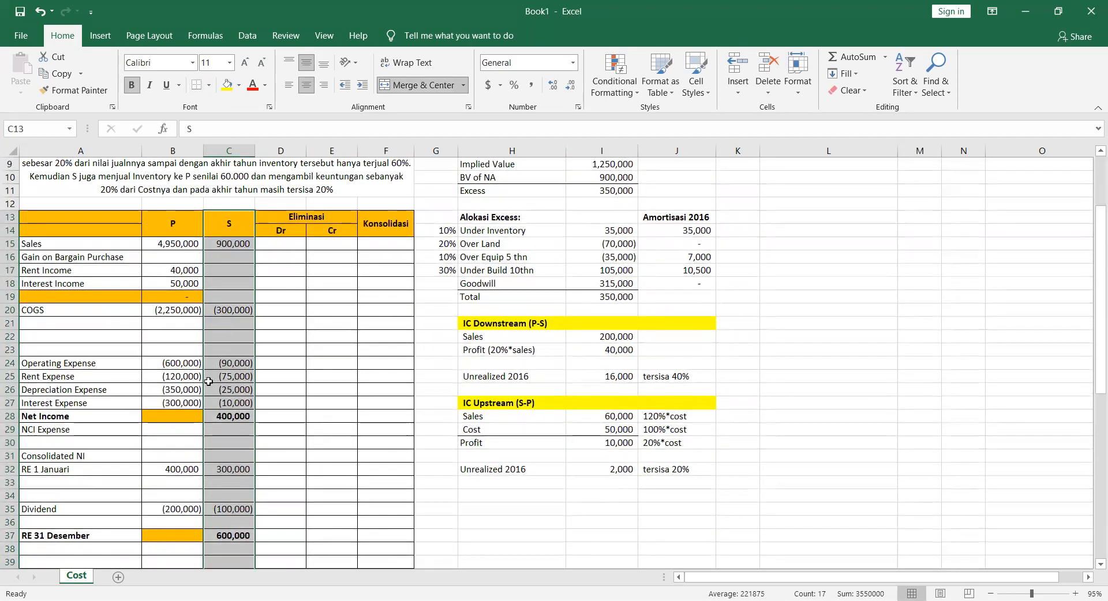
{"action": "left_click", "coordinate": [223, 416]}
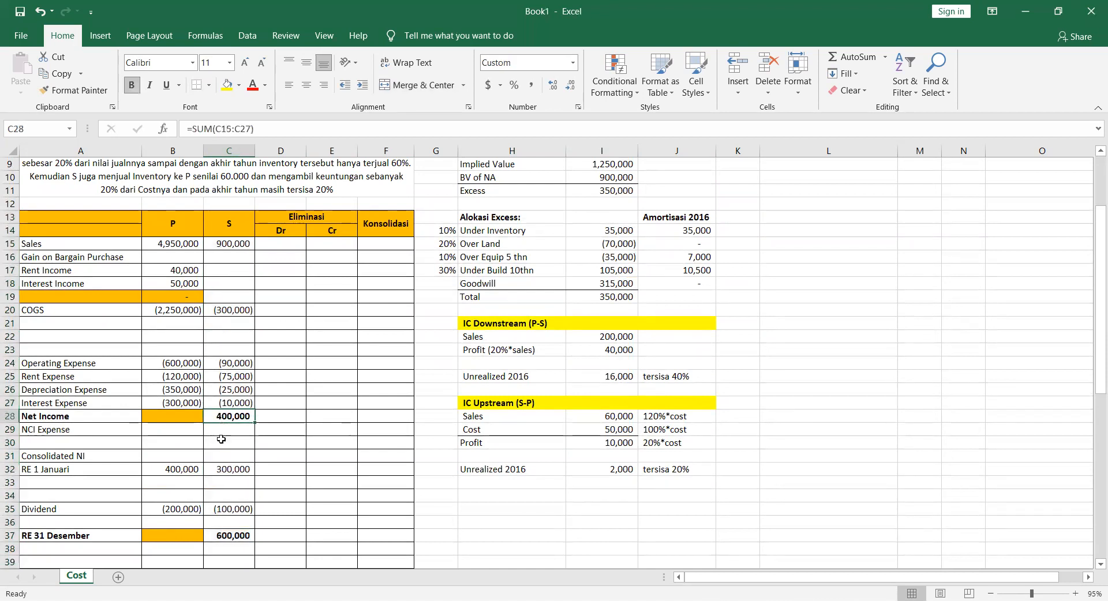
{"action": "scroll", "coordinate": [217, 489], "scroll_direction": "down", "scroll_amount": 1}
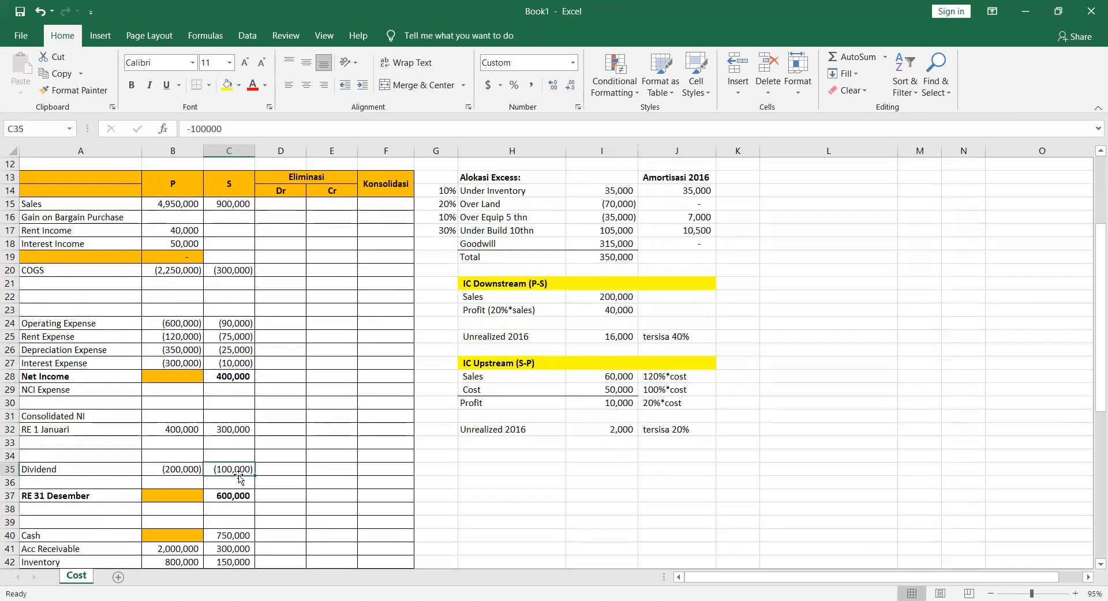
Enter the heading "Periode" in H34 and the year 2016 in I34, below the upstream calculation
{"action": "left_click", "coordinate": [530, 459]}
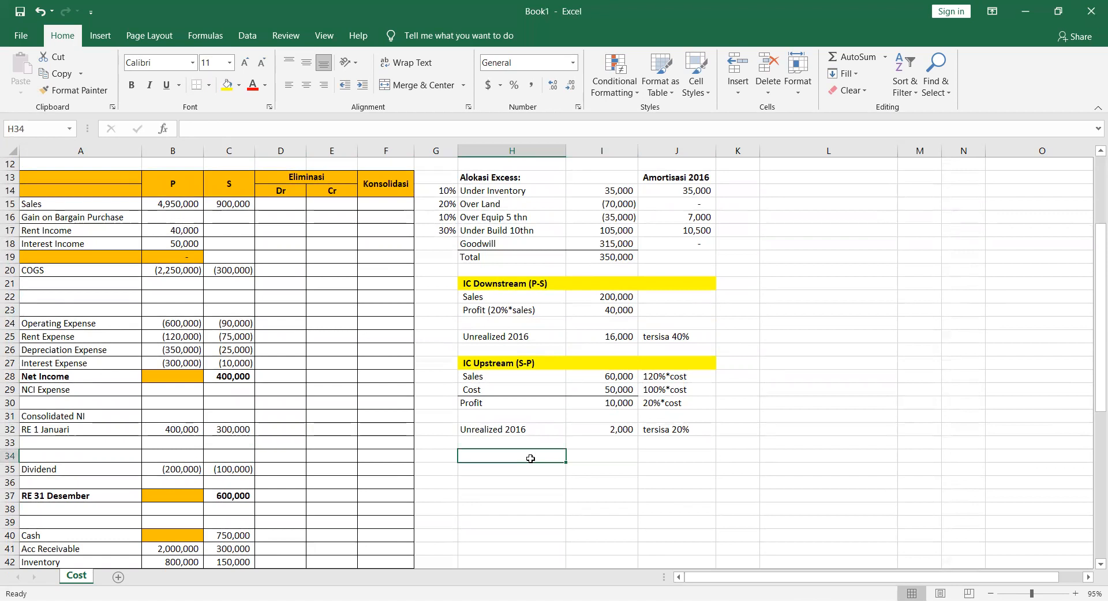
{"action": "type", "text": "N"}
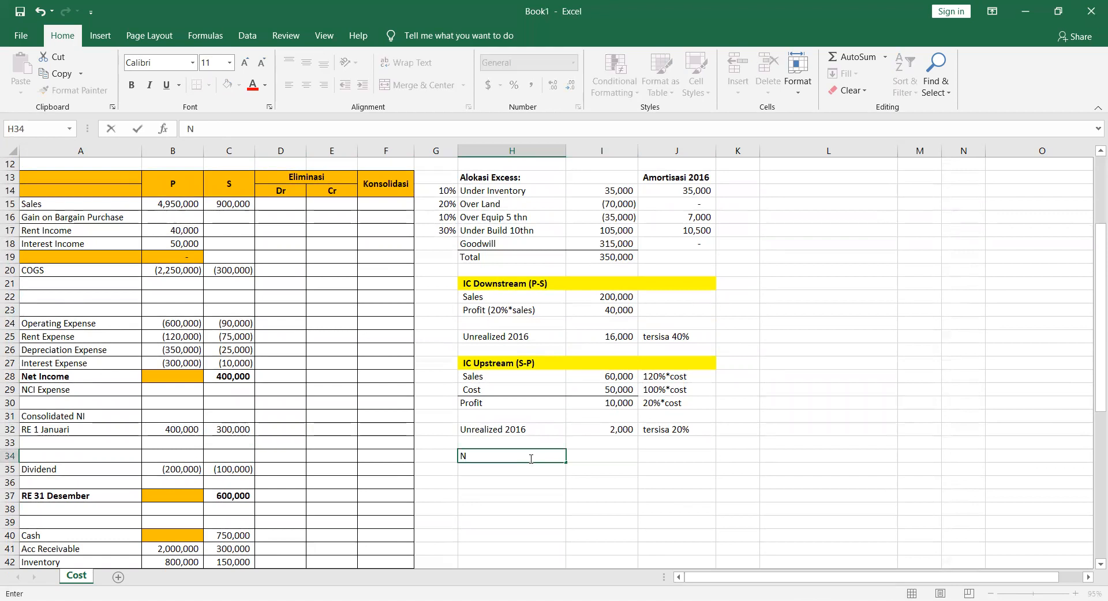
{"action": "type", "text": "Periode"}
{"action": "key", "text": "Tab"}
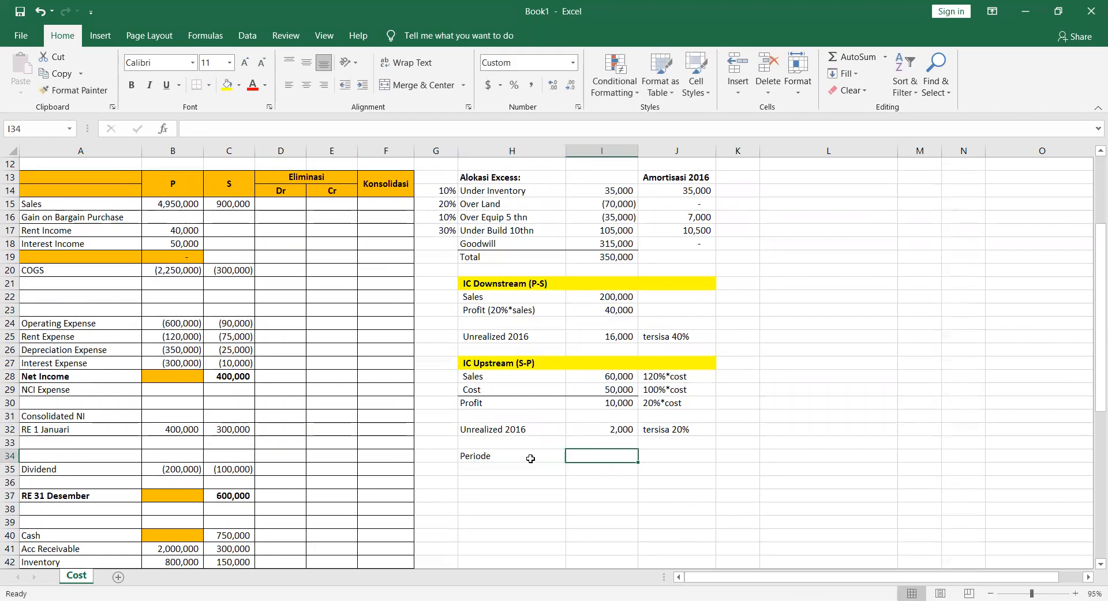
{"action": "type", "text": "2016"}
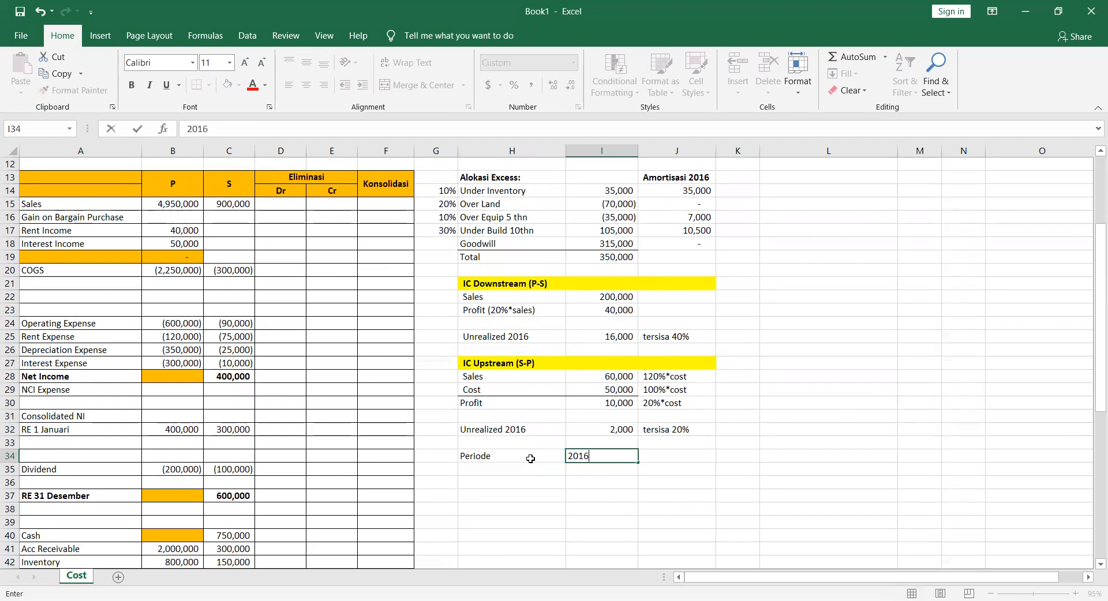
{"action": "key", "text": "Return"}
Add the row labels "Net Income S" in H35 and "Dividend S" in H36
{"action": "type", "text": "Net "}
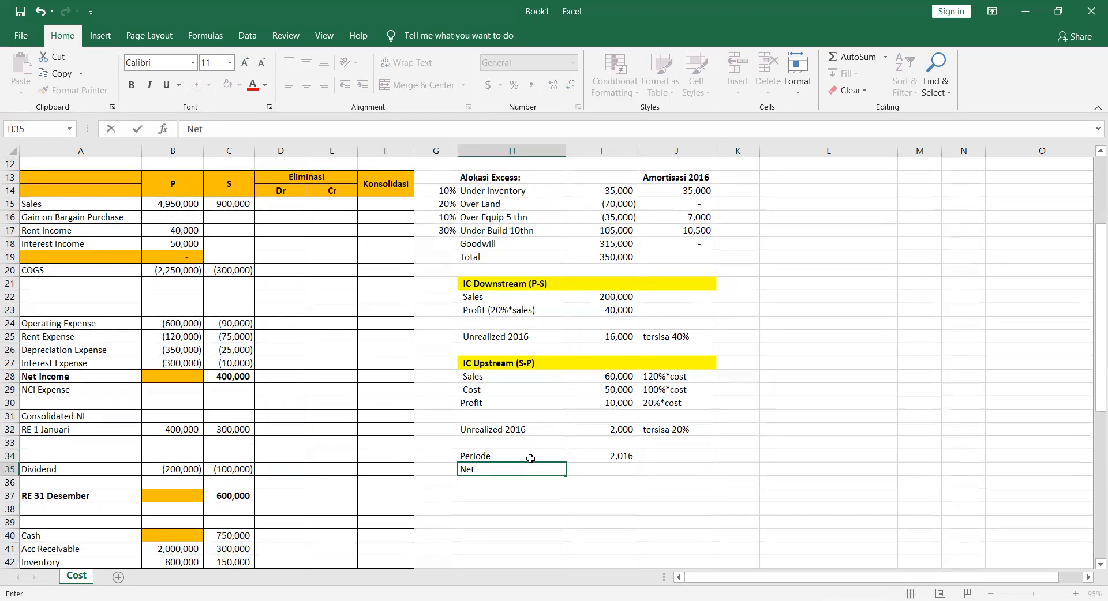
{"action": "type", "text": "Income S"}
{"action": "key", "text": "Return"}
{"action": "type", "text": "D"}
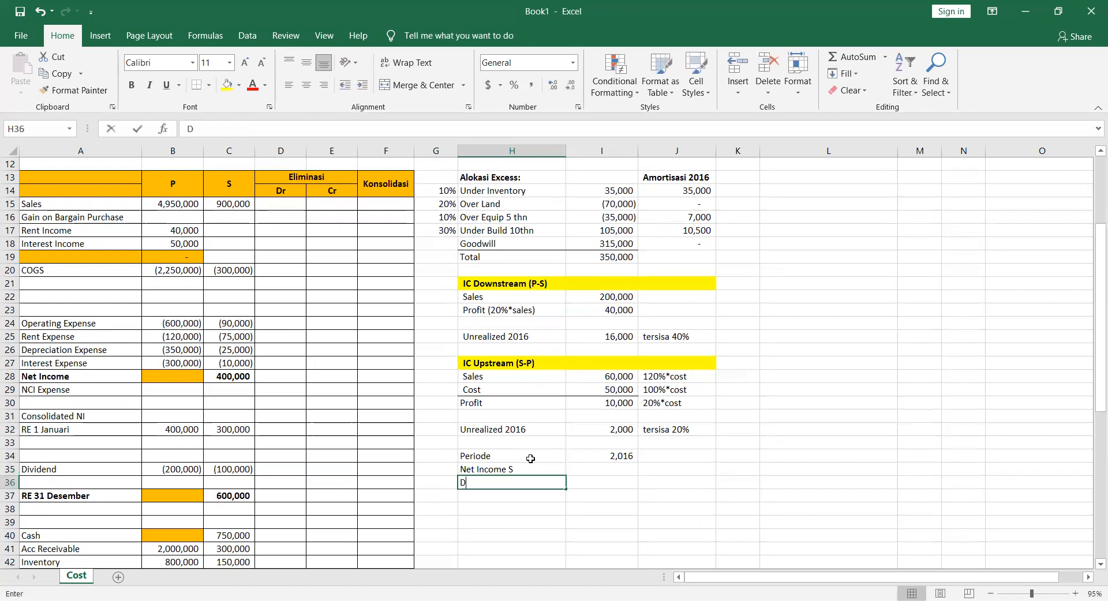
{"action": "type", "text": "ividend S"}
Re-enter the year in I34 as the text 2016 and make the Periode heading row H34:I34 bold
{"action": "key", "text": "Right"}
{"action": "key", "text": "Right"}
{"action": "key", "text": "Up"}
{"action": "key", "text": "Left"}
{"action": "key", "text": "Up"}
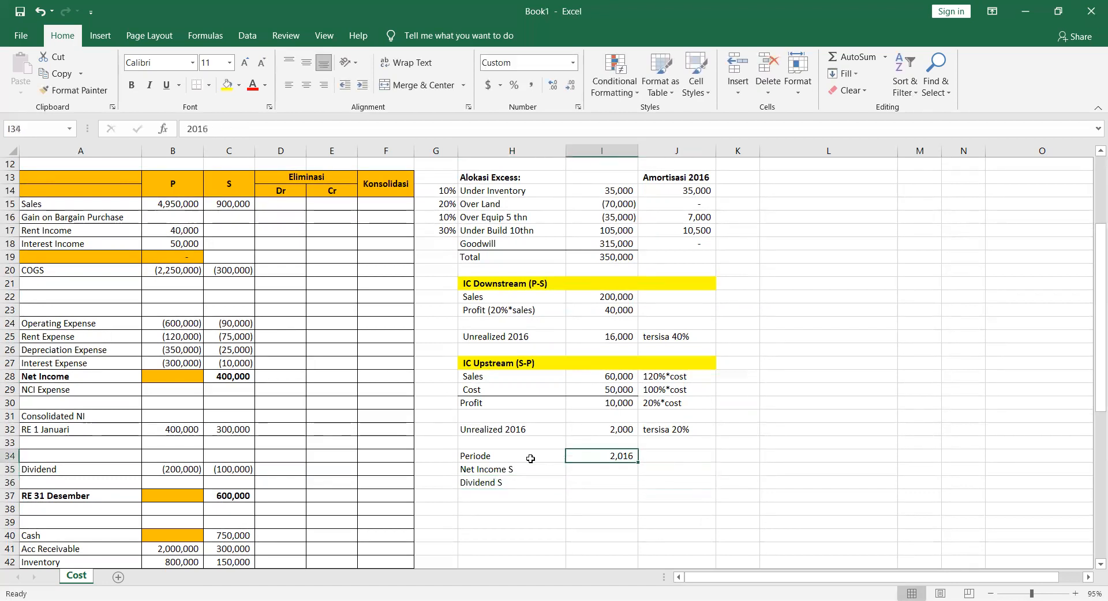
{"action": "type", "text": "'2016"}
{"action": "key", "text": "Return"}
{"action": "key", "text": "Up"}
{"action": "key", "text": "shift+Left"}
{"action": "key", "text": "ctrl+b"}
Link the Net Income S amount in I35 to company S's net income in C28
{"action": "key", "text": "Down"}
{"action": "key", "text": "Right"}
{"action": "key", "text": "Left"}
{"action": "type", "text": "="}
{"action": "key", "text": "Left"}
{"action": "key", "text": "Left"}
{"action": "key", "text": "Up"}
{"action": "key", "text": "Left"}
{"action": "key", "text": "Up"}
{"action": "key", "text": "Left"}
{"action": "key", "text": "Up"}
{"action": "key", "text": "Up"}
{"action": "key", "text": "Left"}
{"action": "key", "text": "Up"}
{"action": "key", "text": "Left"}
{"action": "key", "text": "Up"}
{"action": "key", "text": "Up"}
{"action": "key", "text": "Return"}
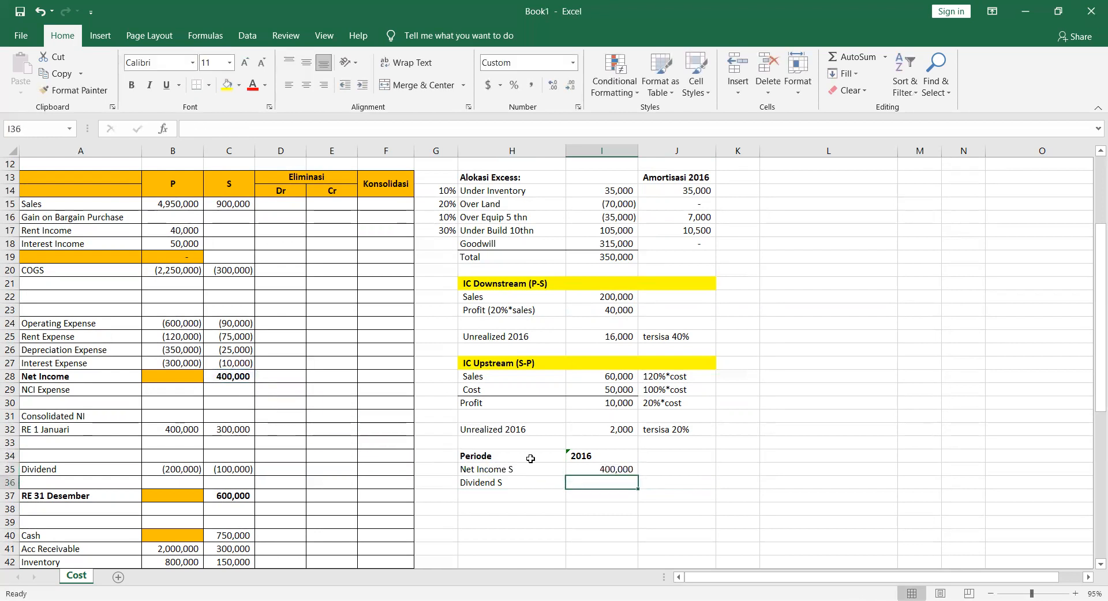
Link the Dividend S amount in I36 to company S's dividend in C35, as a positive figure
{"action": "type", "text": "="}
{"action": "key", "text": "Left"}
{"action": "key", "text": "Left"}
{"action": "key", "text": "Left"}
{"action": "key", "text": "Left"}
{"action": "key", "text": "Left"}
{"action": "key", "text": "Up"}
{"action": "key", "text": "Left"}
{"action": "key", "text": "Return"}
Fill the Periode heading cells H34:I34 with yellow
{"action": "left_click_drag", "start_coordinate": [530, 459], "coordinate": [597, 457]}
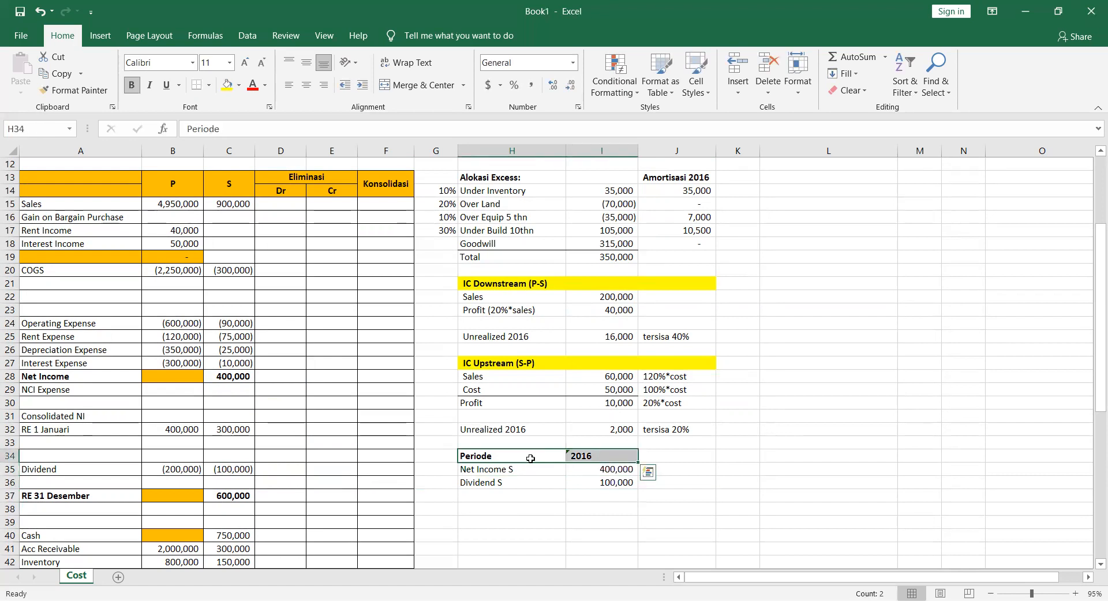
{"action": "left_click", "coordinate": [227, 85]}
{"action": "key", "text": "Down"}
{"action": "key", "text": "Down"}
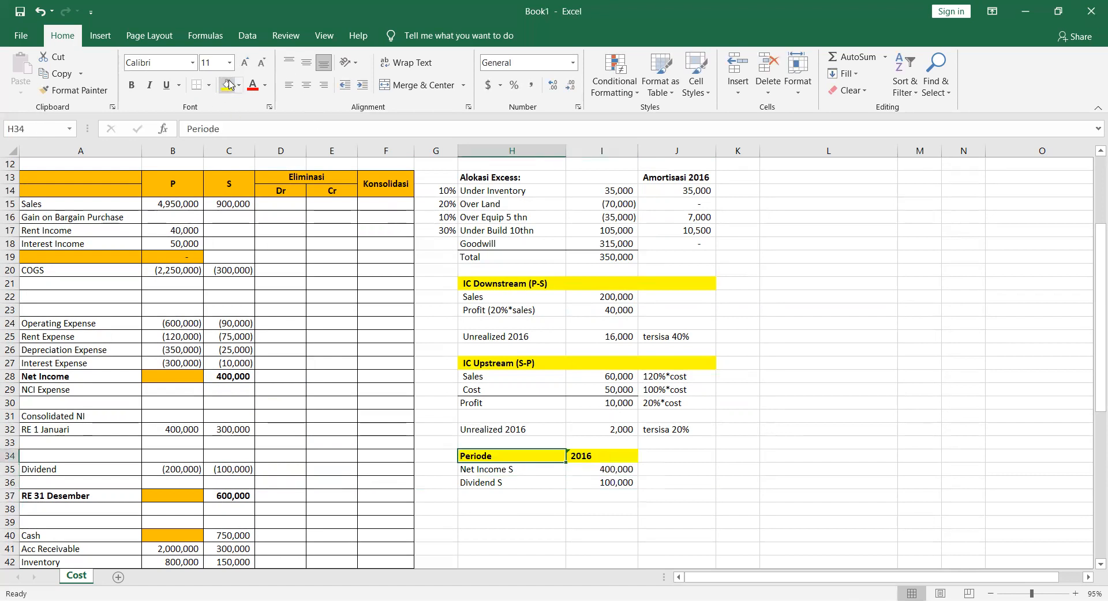
Enter the heading JURNAL ELIMINASI in L1
{"action": "key", "text": "Down"}
{"action": "scroll", "coordinate": [775, 188], "scroll_direction": "up", "scroll_amount": 4}
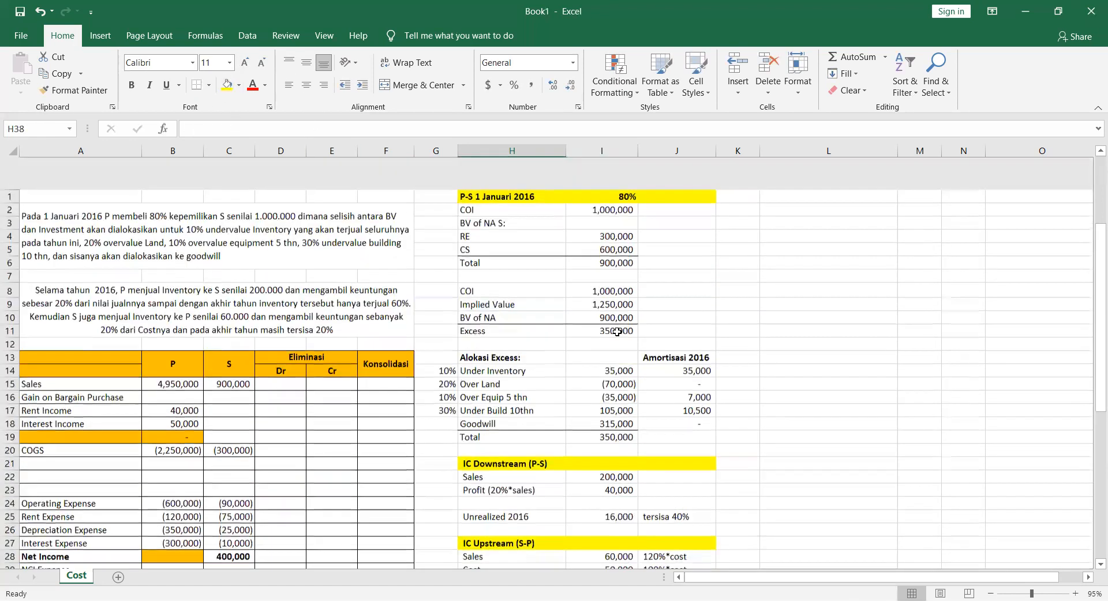
{"action": "left_click", "coordinate": [771, 162]}
{"action": "scroll", "coordinate": [770, 162], "scroll_direction": "right", "scroll_amount": 2}
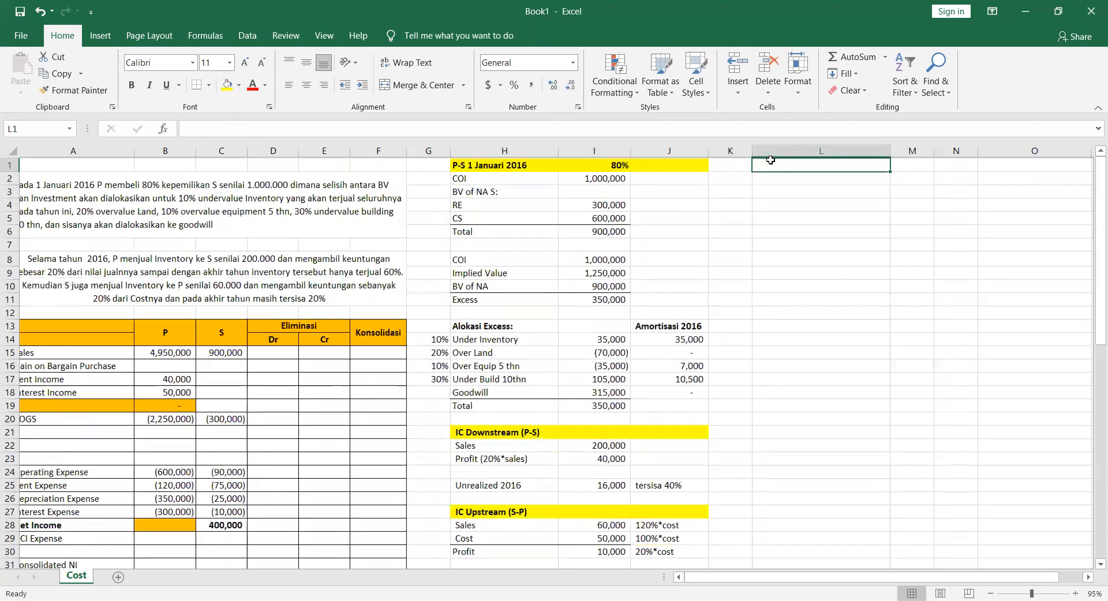
{"action": "scroll", "coordinate": [771, 160], "scroll_direction": "right", "scroll_amount": 2}
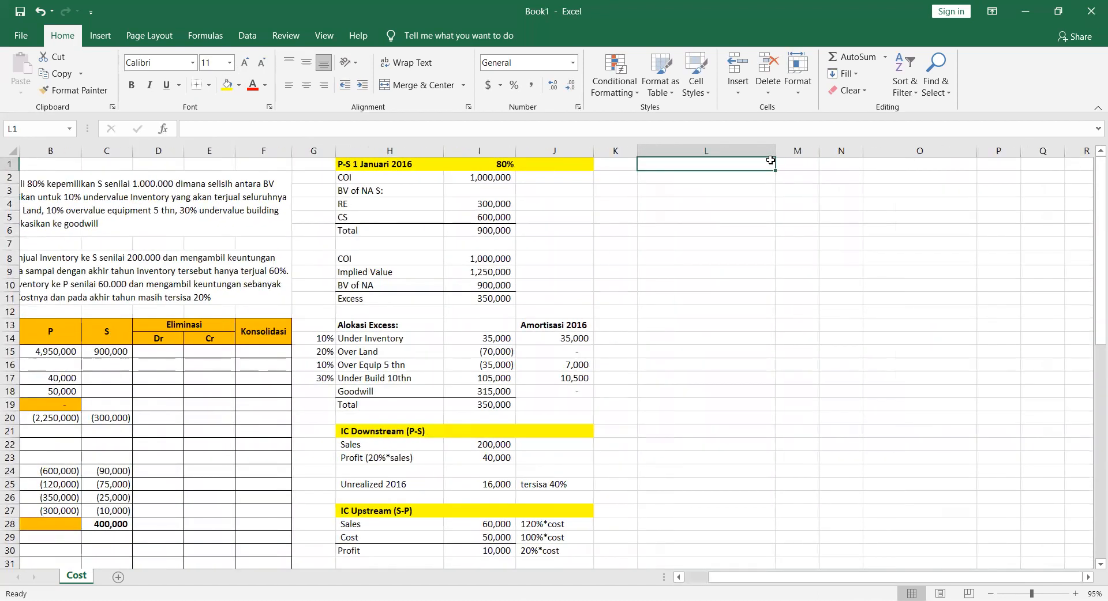
{"action": "type", "text": "JURNAL ELIMINASI"}
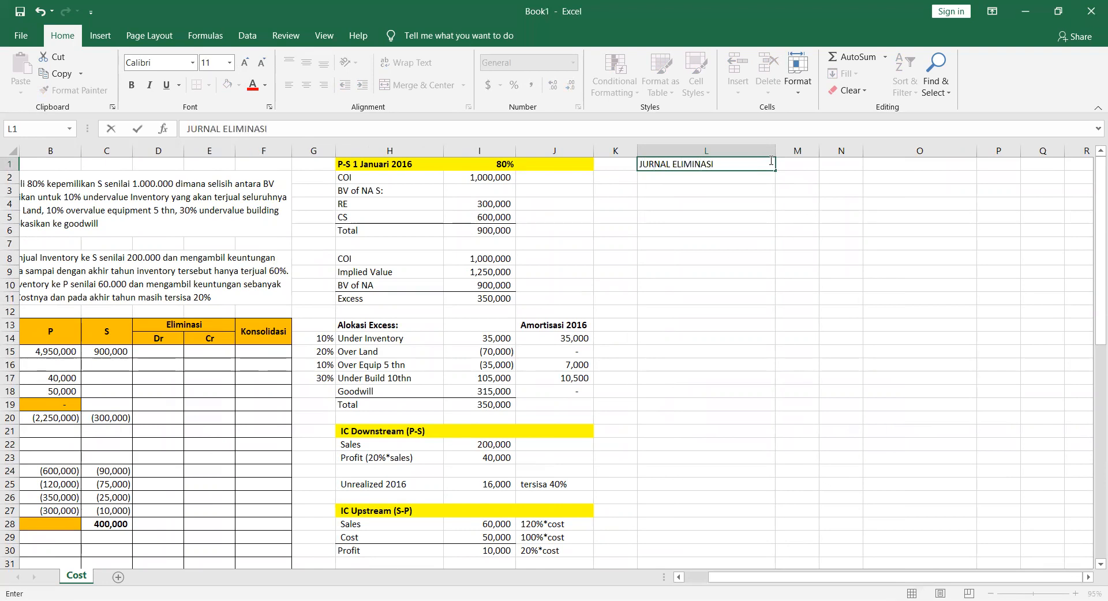
{"action": "key", "text": "Tab"}
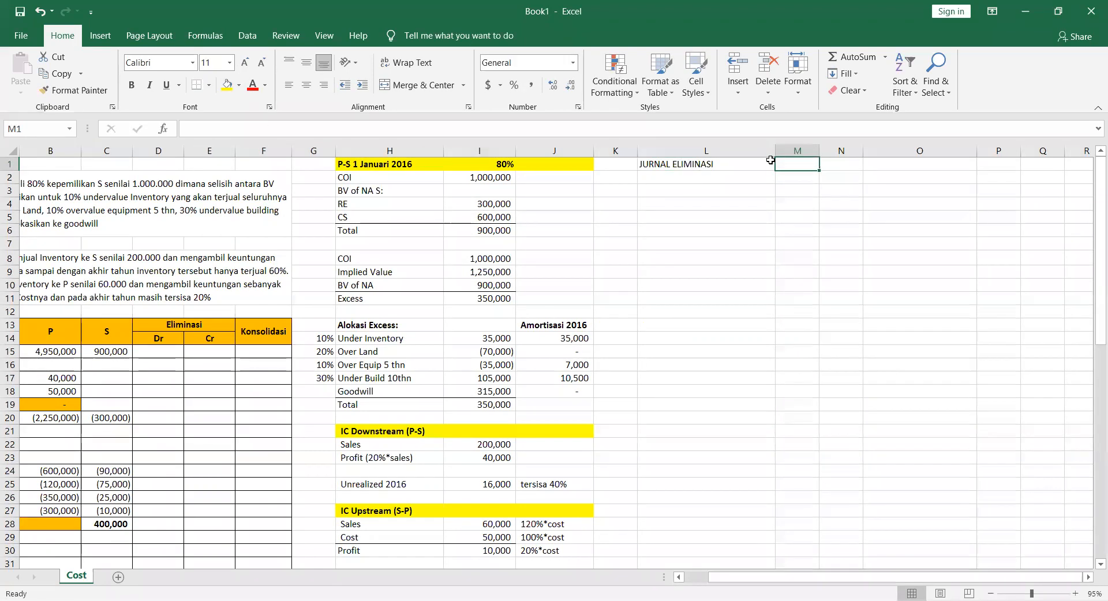
Make the JURNAL ELIMINASI heading row L1:Q1 bold and fill it with orange
{"action": "left_click", "coordinate": [771, 160]}
{"action": "key", "text": "shift+Right"}
{"action": "key", "text": "shift+Right"}
{"action": "key", "text": "shift+Right"}
{"action": "key", "text": "shift+Right"}
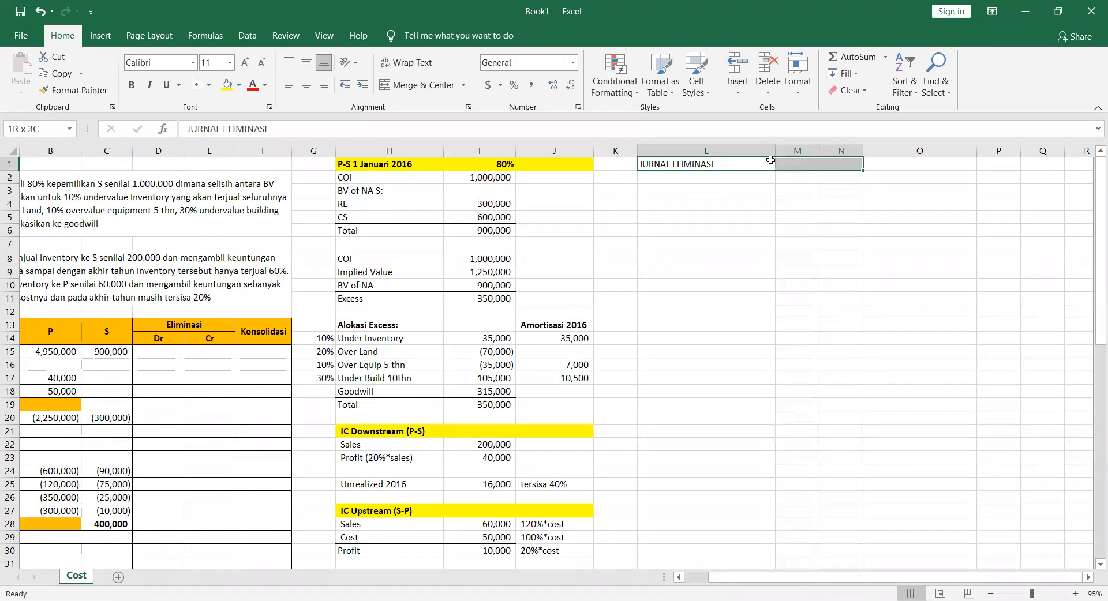
{"action": "key", "text": "shift+Right"}
{"action": "key", "text": "ctrl+b"}
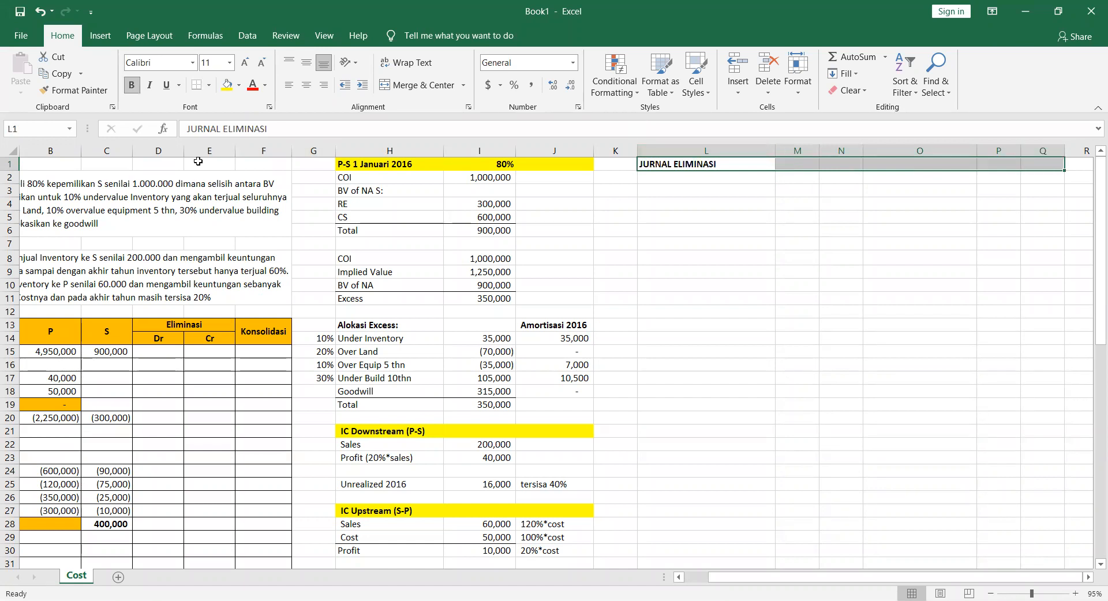
{"action": "left_click", "coordinate": [240, 87]}
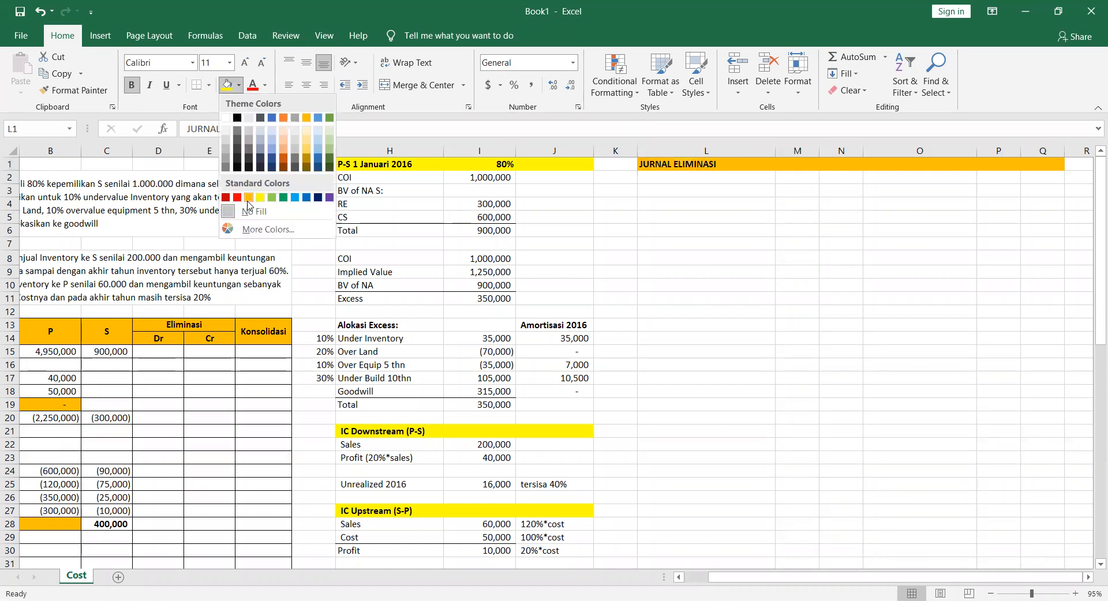
{"action": "left_click", "coordinate": [248, 198]}
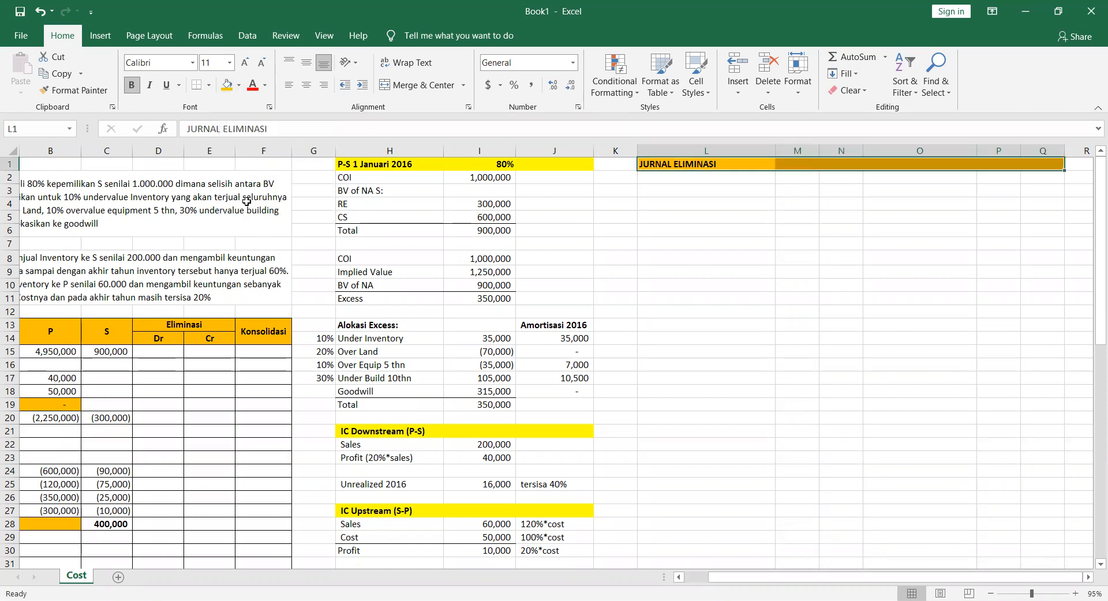
Enter the bold subheading "1. Jurnal Eliminasi Investasi Awal Tahun" in L2
{"action": "key", "text": "Down"}
{"action": "type", "text": "1. Jurnal Eliminasi Investasi Awal Tahun"}
{"action": "key", "text": "Return"}
{"action": "key", "text": "Up"}
{"action": "key", "text": "ctrl+b"}
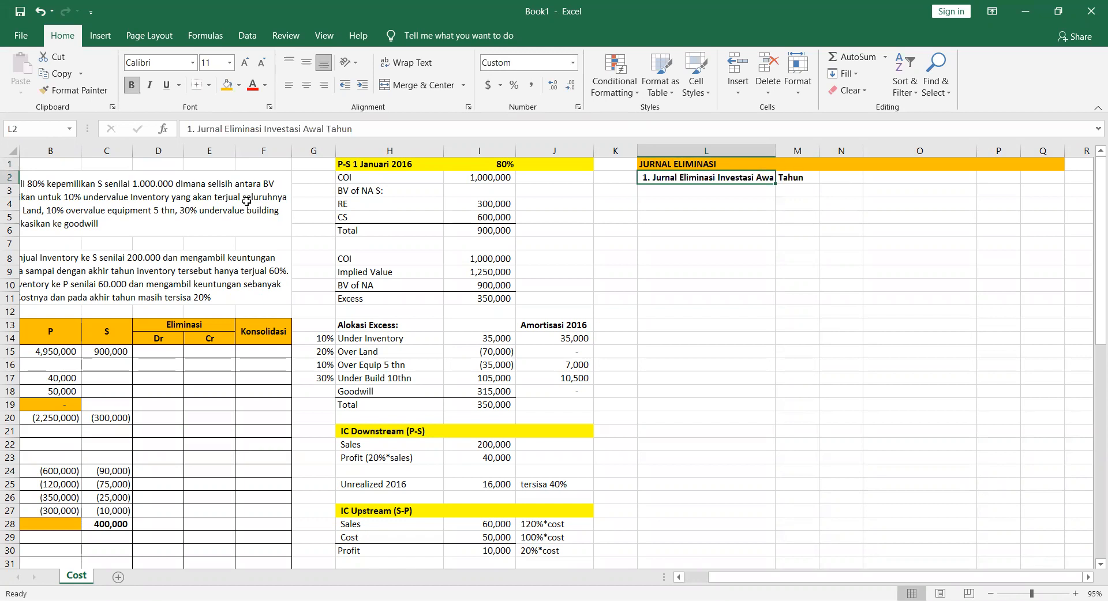
Fill the first journal's subheading row L2:Q2 with light gold
{"action": "key", "text": "shift+Right"}
{"action": "key", "text": "shift+Right"}
{"action": "key", "text": "shift+Right"}
{"action": "key", "text": "shift+Right"}
{"action": "key", "text": "shift+Right"}
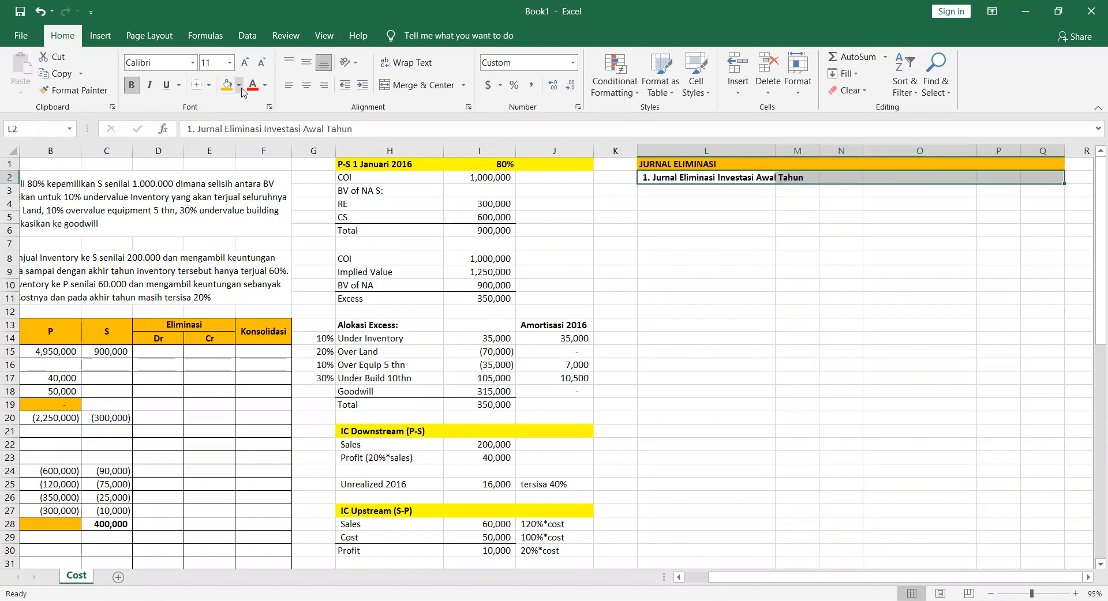
{"action": "left_click", "coordinate": [239, 86]}
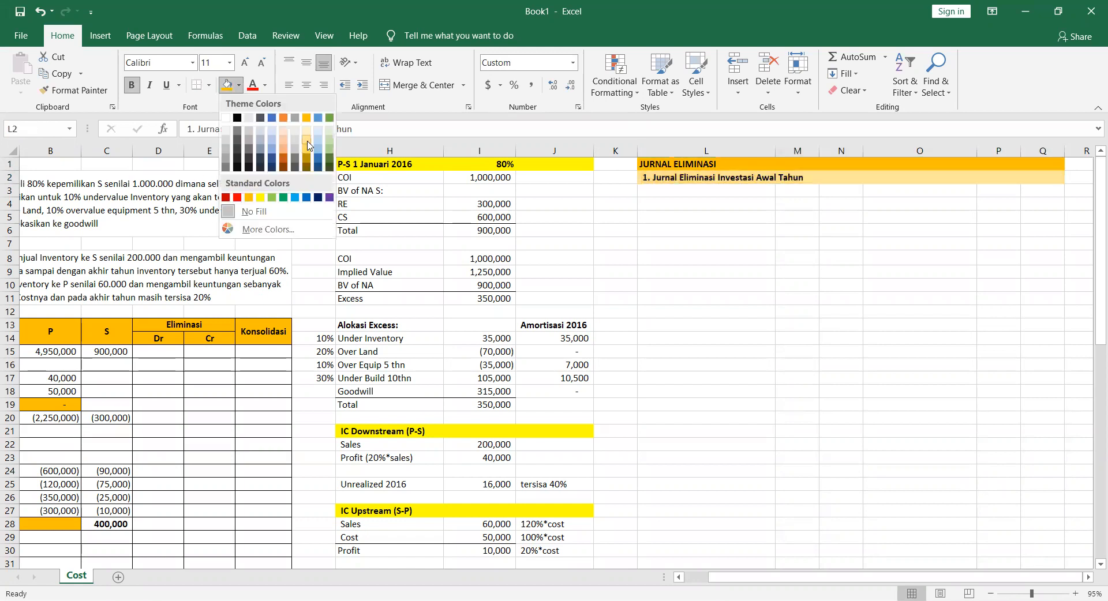
{"action": "left_click", "coordinate": [307, 140]}
Enter the equity account labels "RE, Beginning 2016" and CS in L3:L4
{"action": "key", "text": "Down"}
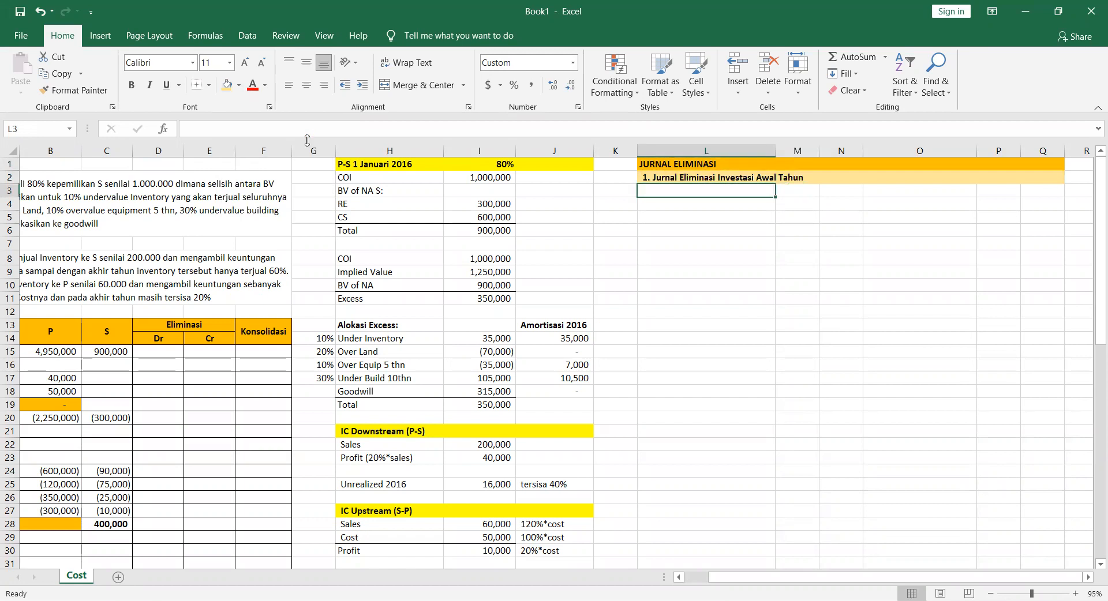
{"action": "type", "text": "RE, Beginning 2016"}
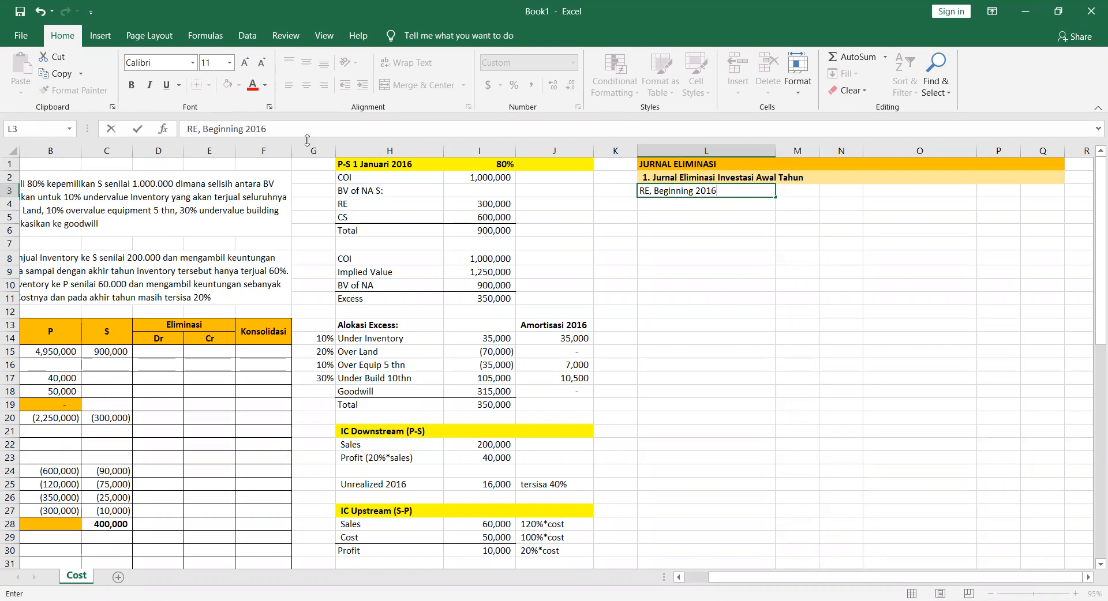
{"action": "key", "text": "Return"}
{"action": "type", "text": "CS"}
{"action": "key", "text": "Return"}
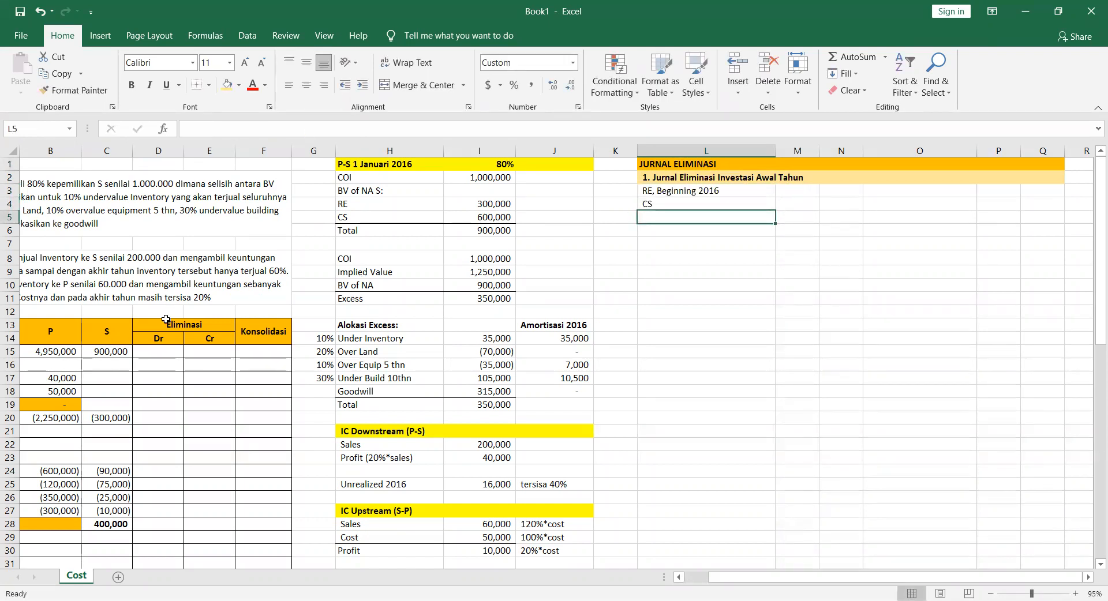
Add the undervalued asset accounts Inventory, Building and Goodwill as debit labels in L5:L7
{"action": "left_click_drag", "start_coordinate": [356, 339], "coordinate": [389, 392]}
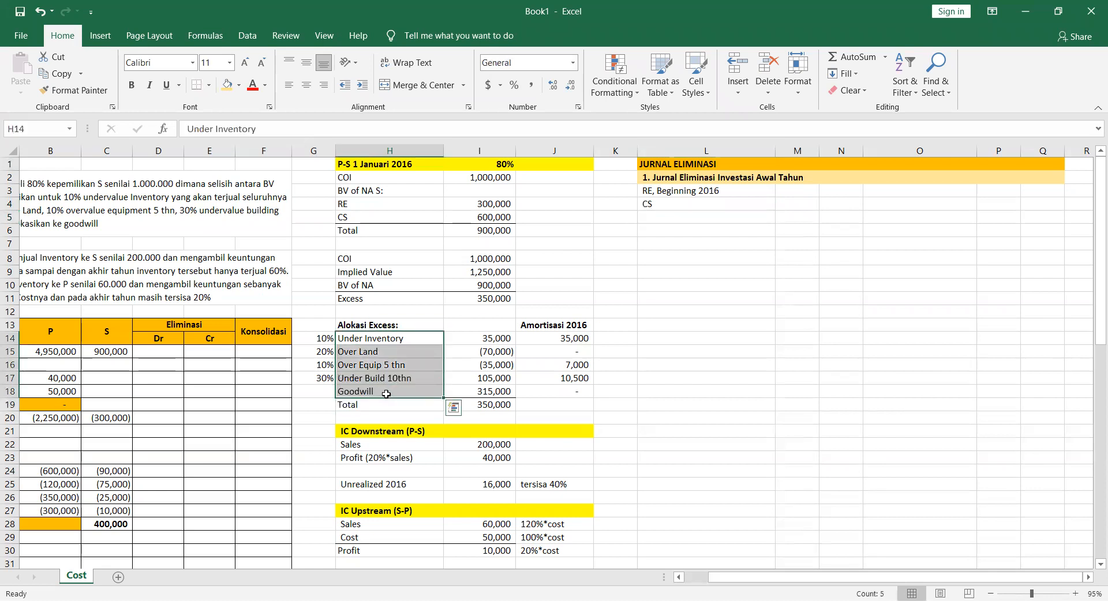
{"action": "left_click", "coordinate": [693, 216]}
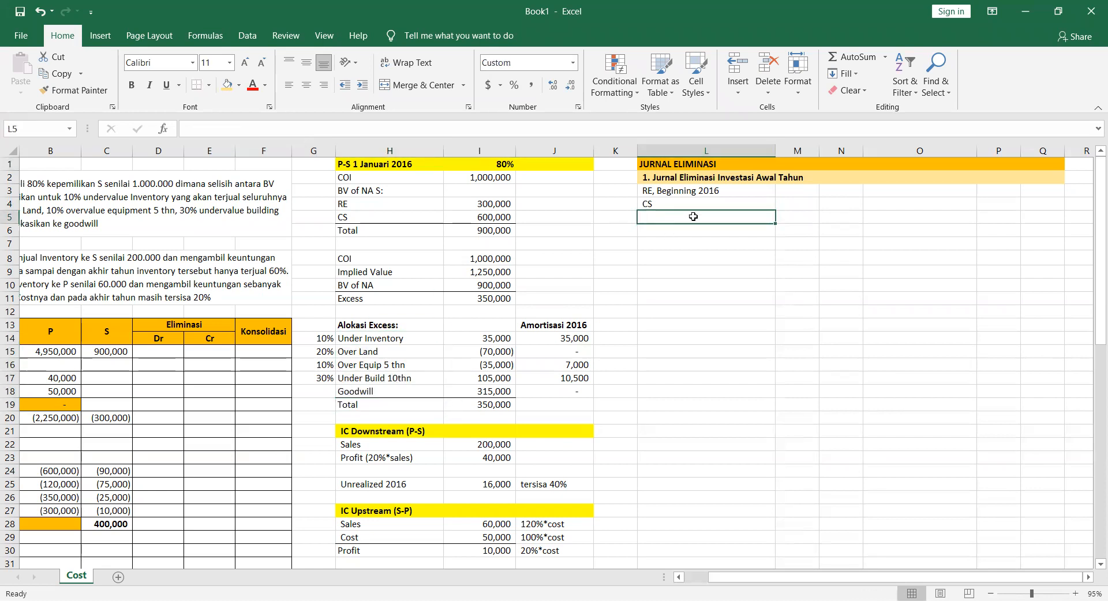
{"action": "type", "text": "Inventory"}
{"action": "key", "text": "Return"}
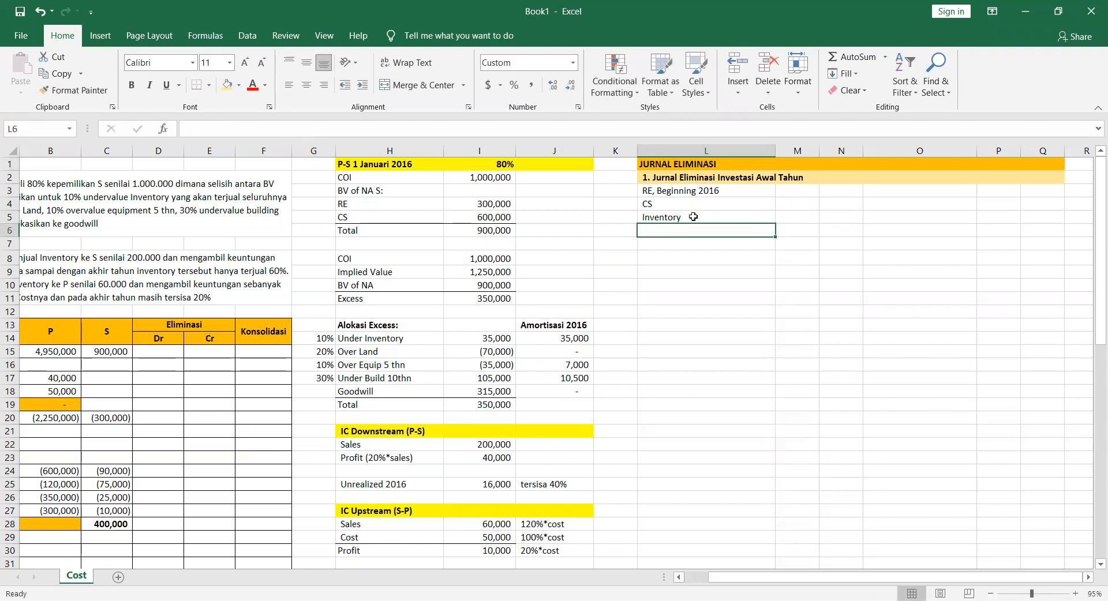
{"action": "type", "text": "Building"}
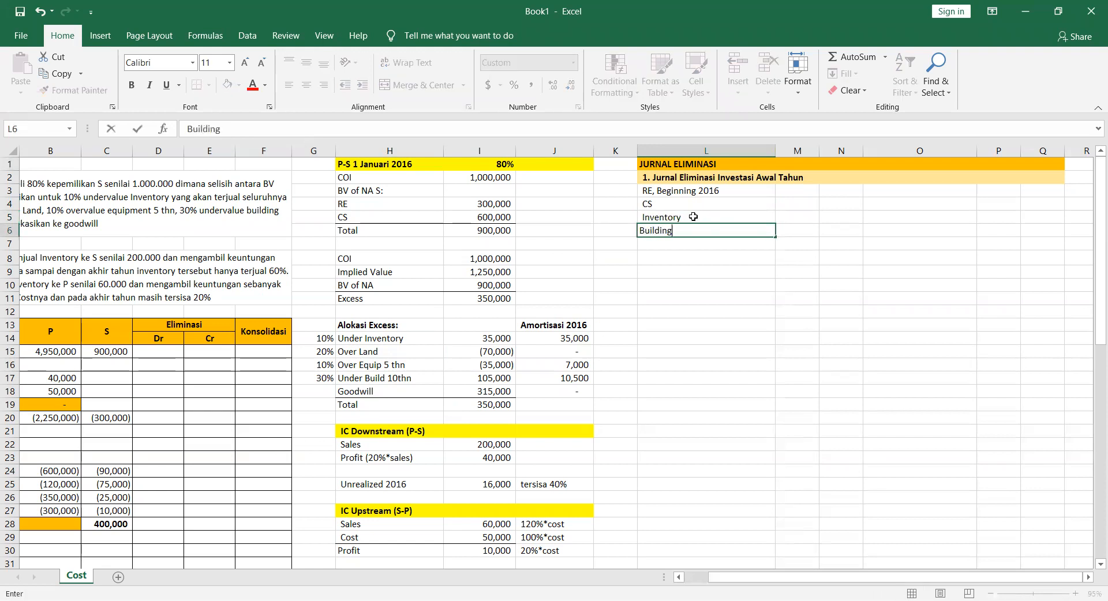
{"action": "key", "text": "Return"}
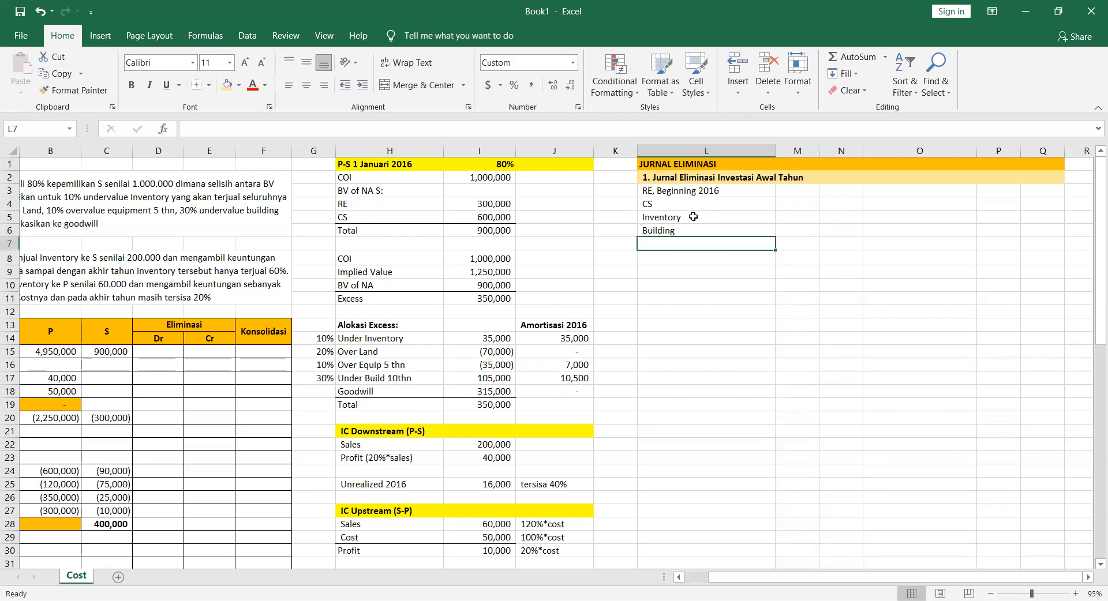
{"action": "type", "text": "Goodwill"}
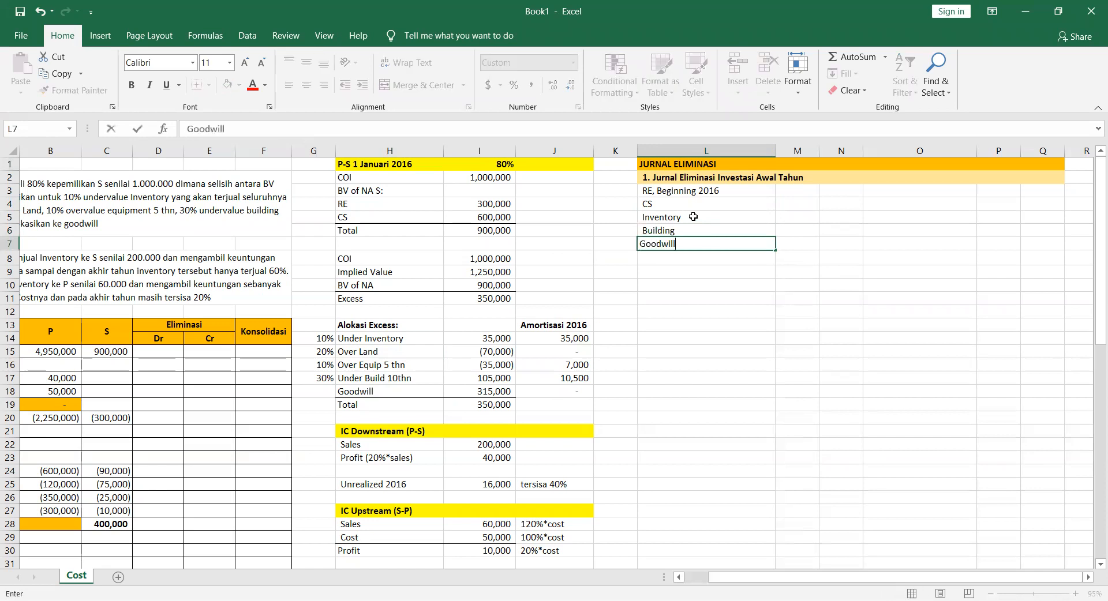
{"action": "key", "text": "Return"}
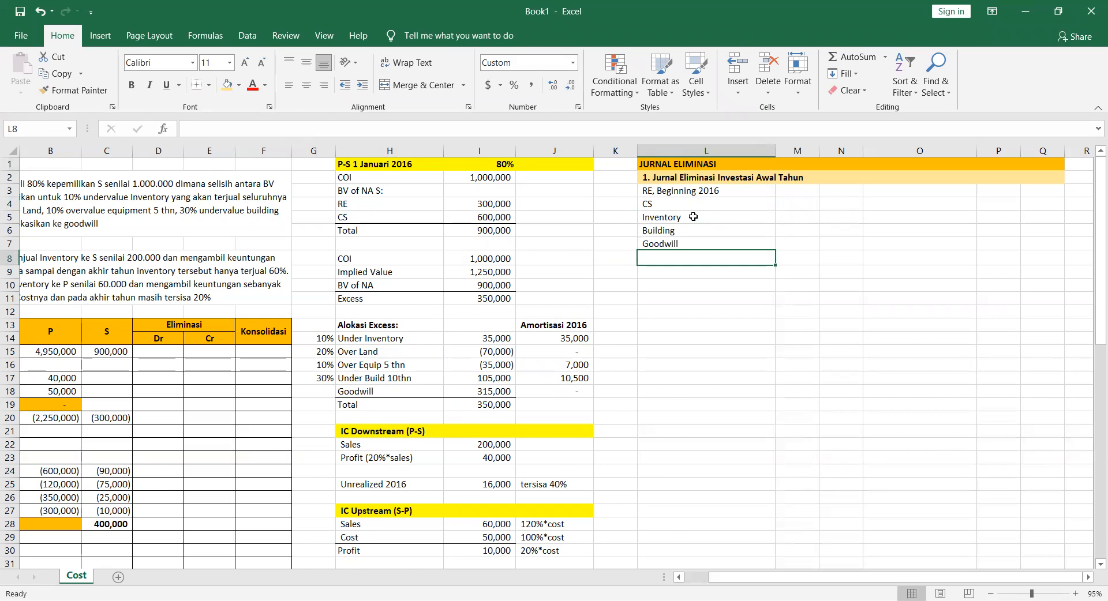
Enter the credit account labels Land, Equipment, Investment in S and NCI Equity Beginning in L8:L11
{"action": "type", "text": "Land"}
{"action": "key", "text": "Return"}
{"action": "type", "text": "Equipment"}
{"action": "key", "text": "Return"}
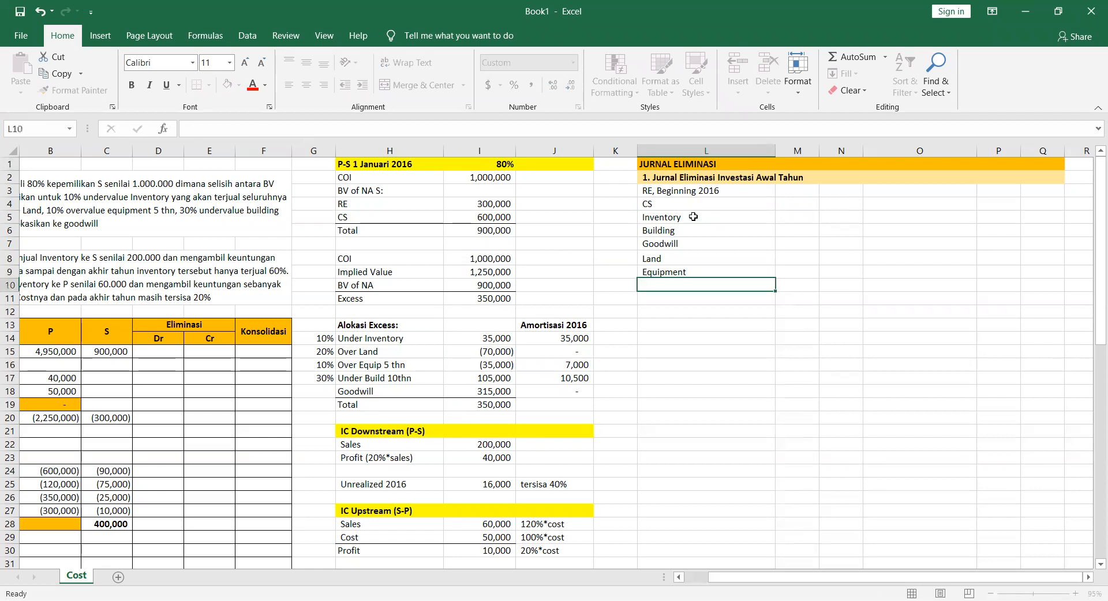
{"action": "type", "text": "Investment in S"}
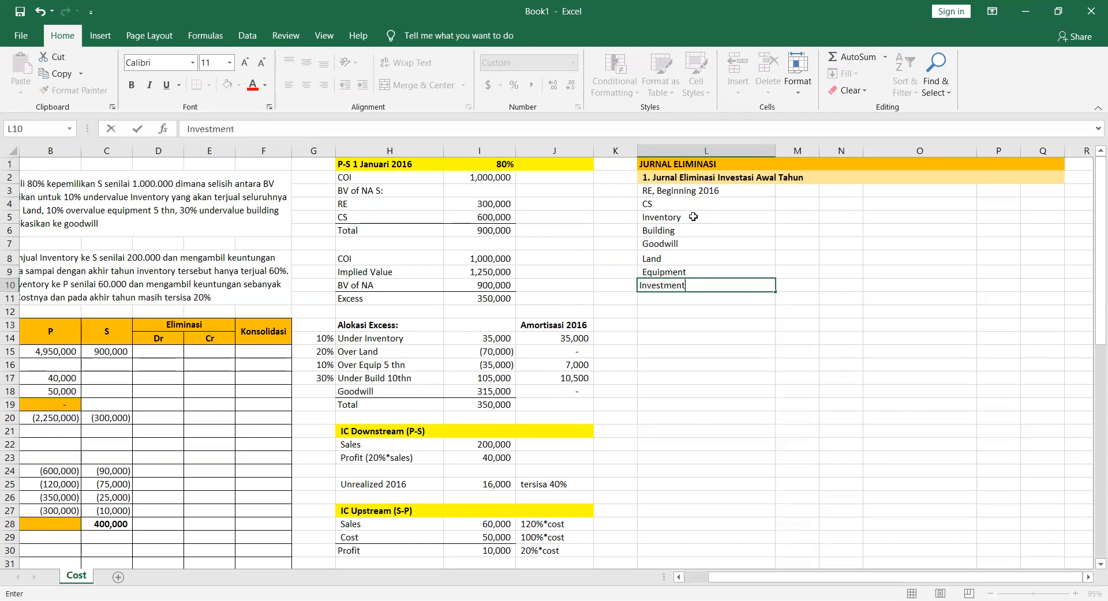
{"action": "key", "text": "Return"}
{"action": "type", "text": "NCI "}
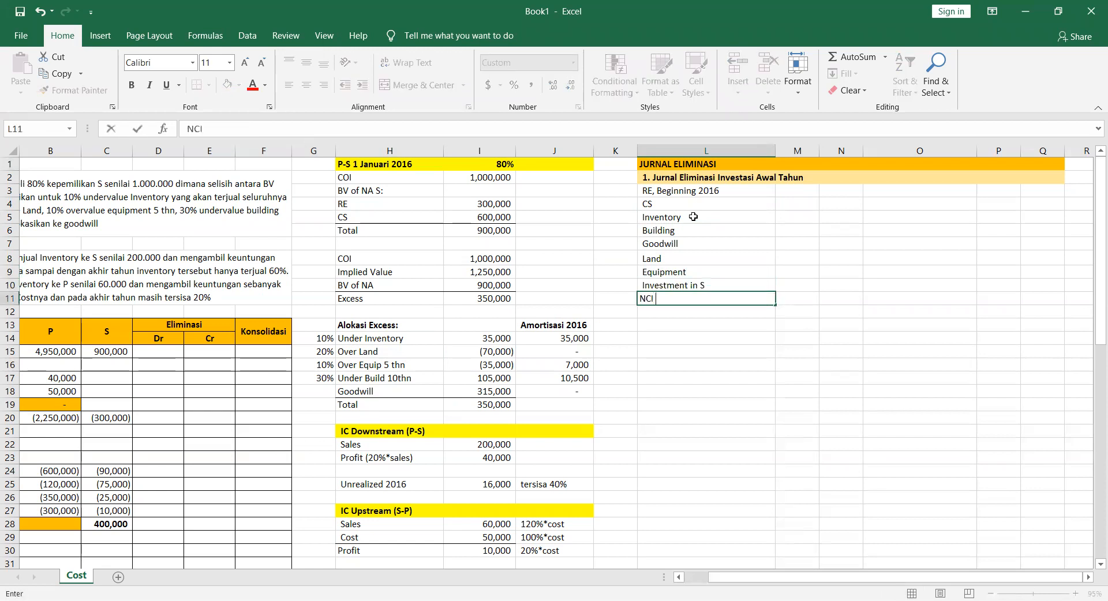
{"action": "type", "text": "Equity Beginning"}
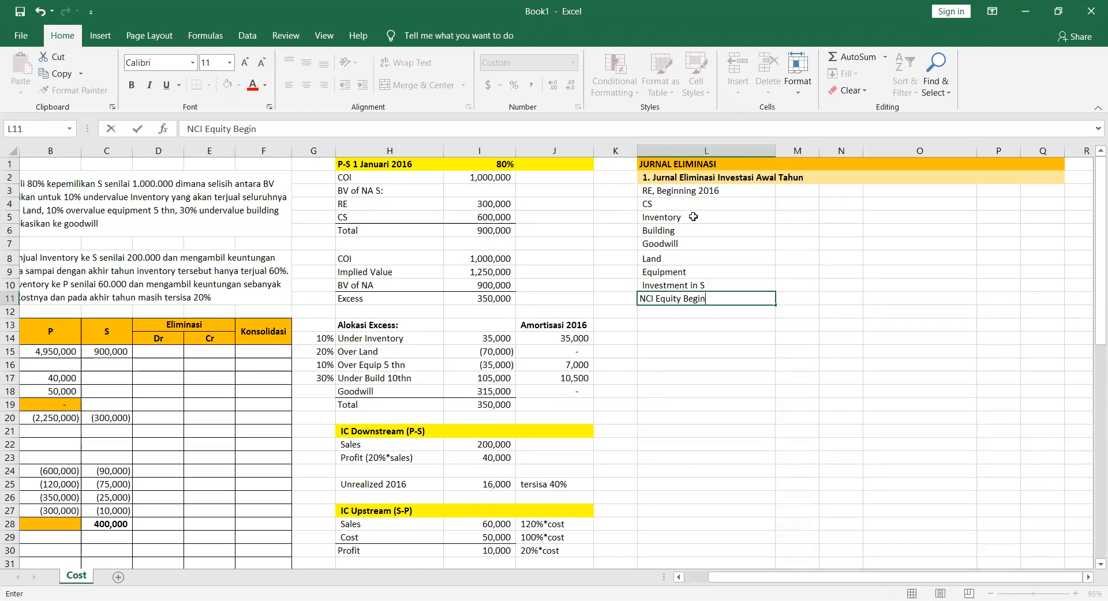
Indent the credit account labels in L8:L11
{"action": "key", "text": "Up"}
{"action": "key", "text": "shift+Down"}
{"action": "key", "text": "Up"}
{"action": "key", "text": "Up"}
{"action": "key", "text": "shift+Down"}
{"action": "key", "text": "shift+Down"}
{"action": "key", "text": "shift+Down"}
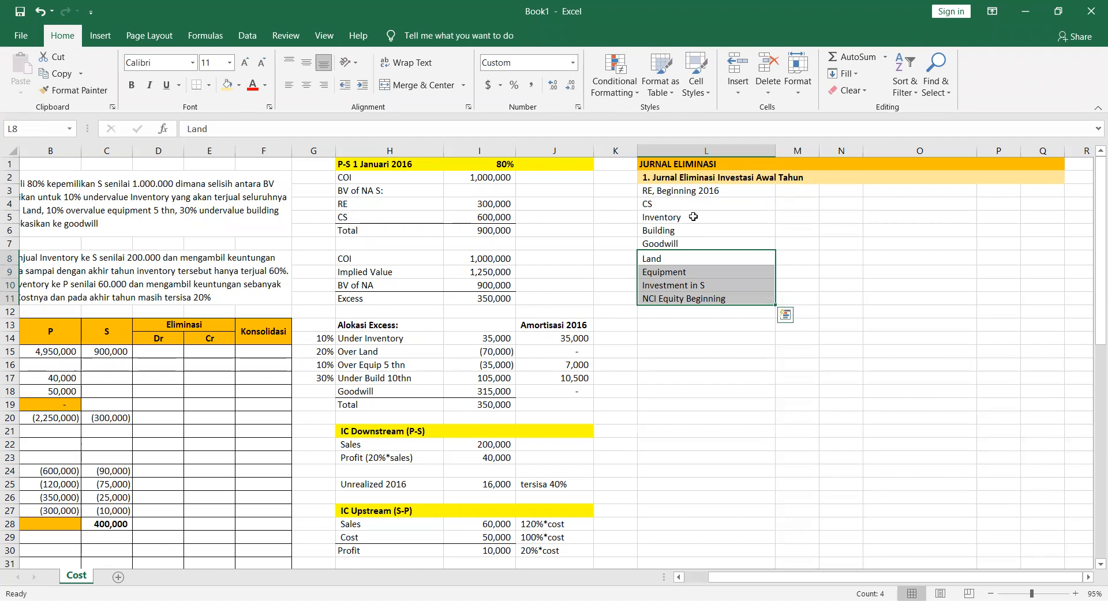
{"action": "left_click", "coordinate": [361, 86]}
{"action": "left_click", "coordinate": [362, 87]}
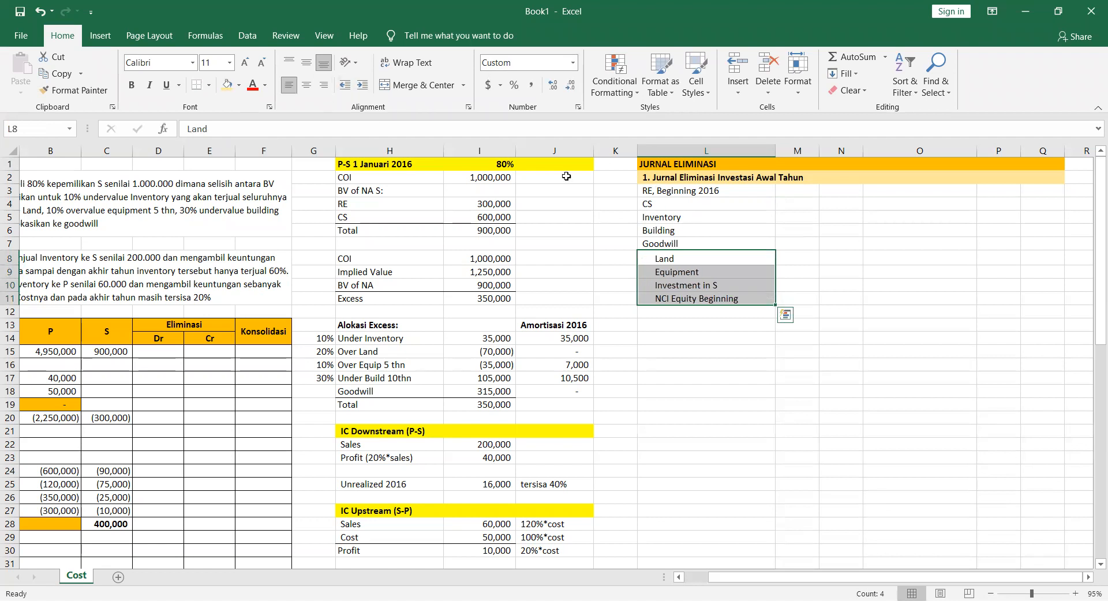
Link the "RE, Beginning 2016" debit in M3 to company S's RE 1 Januari in C32
{"action": "key", "text": "Right"}
{"action": "key", "text": "Up"}
{"action": "key", "text": "Up"}
{"action": "key", "text": "Up"}
{"action": "key", "text": "Up"}
{"action": "key", "text": "Up"}
{"action": "type", "text": "="}
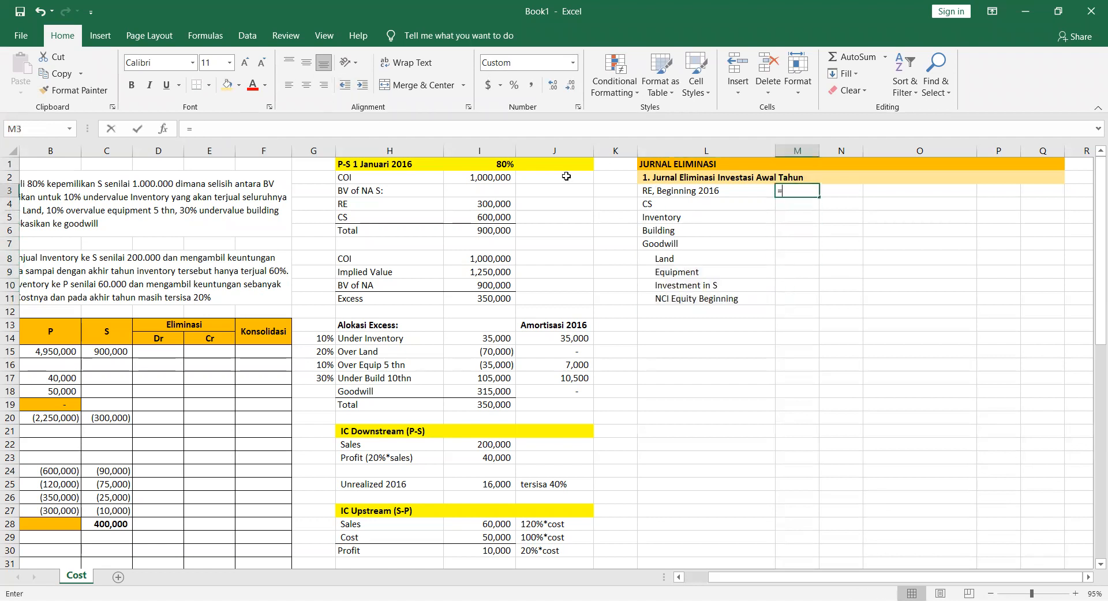
{"action": "scroll", "coordinate": [365, 424], "scroll_direction": "down", "scroll_amount": 6}
{"action": "scroll", "coordinate": [365, 424], "scroll_direction": "down", "scroll_amount": 1}
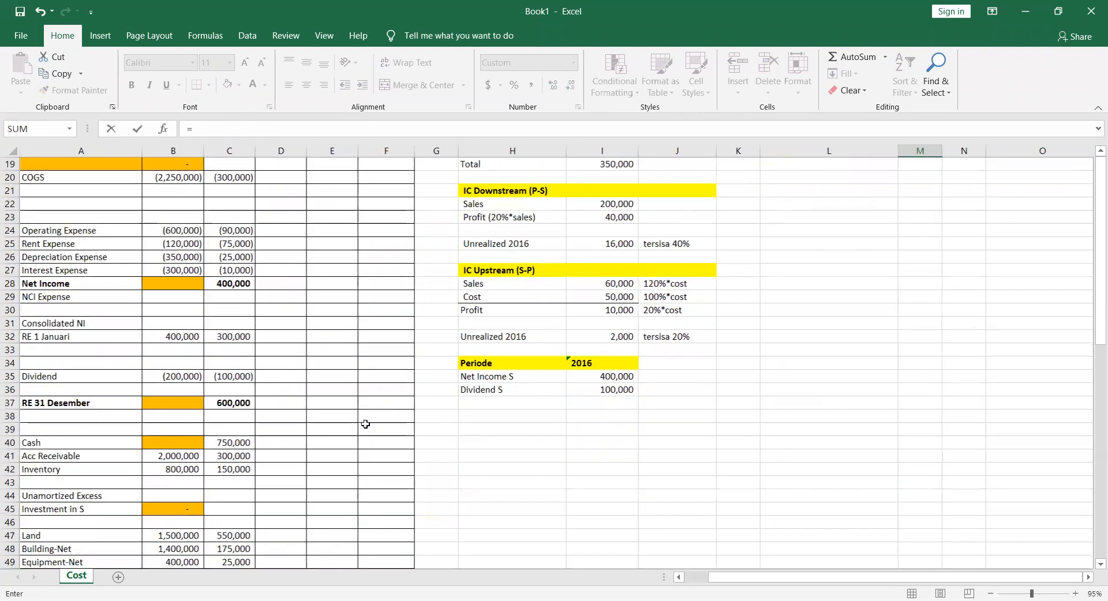
{"action": "scroll", "coordinate": [365, 424], "scroll_direction": "up", "scroll_amount": 5}
{"action": "scroll", "coordinate": [259, 325], "scroll_direction": "down", "scroll_amount": 4}
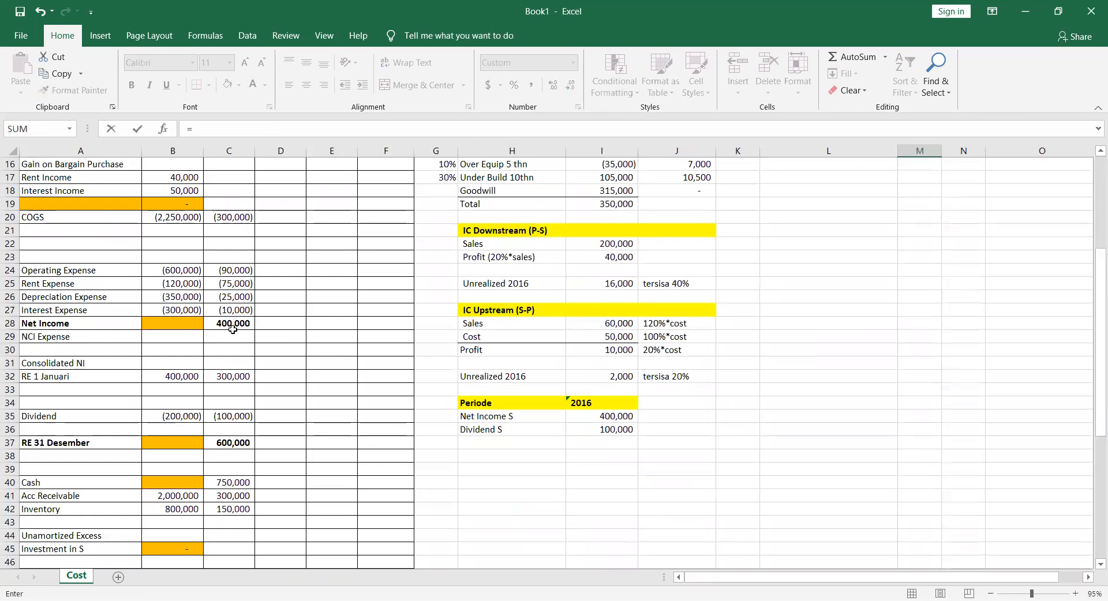
{"action": "left_click", "coordinate": [226, 373]}
{"action": "key", "text": "Return"}
{"action": "scroll", "coordinate": [351, 417], "scroll_direction": "up", "scroll_amount": 5}
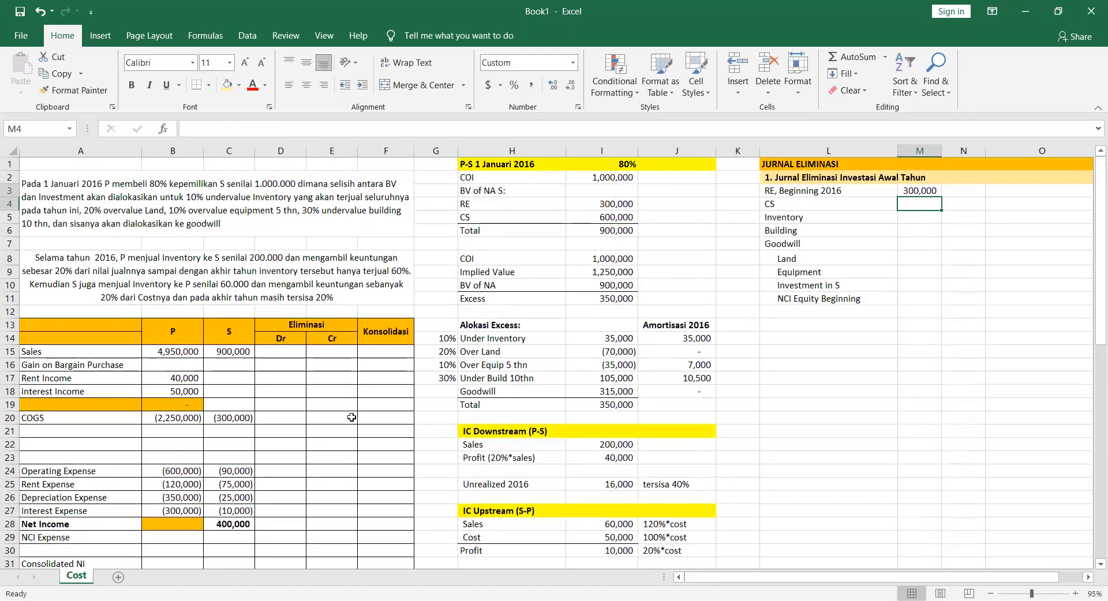
Link the CS debit in M4 to company S's CS balance in C55
{"action": "type", "text": "="}
{"action": "scroll", "coordinate": [352, 417], "scroll_direction": "down", "scroll_amount": 10}
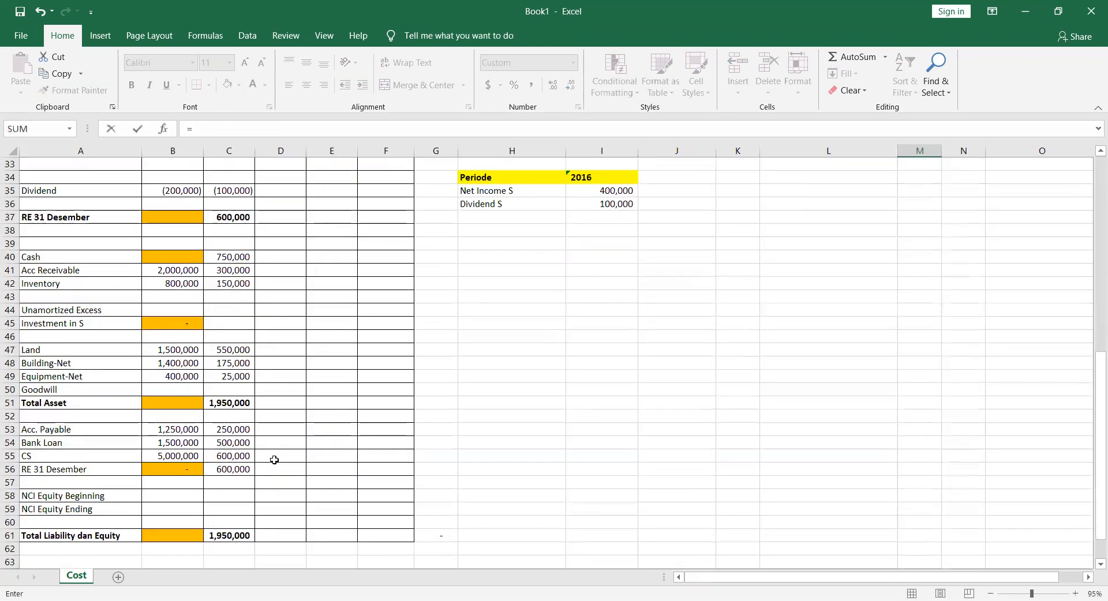
{"action": "left_click", "coordinate": [246, 457]}
{"action": "key", "text": "Return"}
{"action": "scroll", "coordinate": [248, 456], "scroll_direction": "up", "scroll_amount": 9}
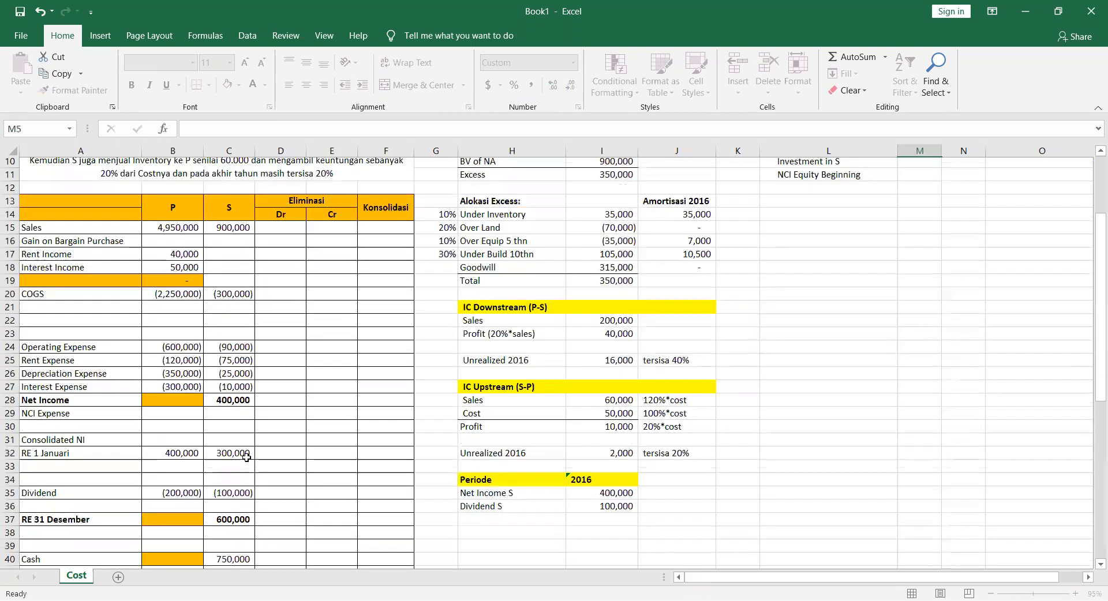
{"action": "scroll", "coordinate": [828, 284], "scroll_direction": "up", "scroll_amount": 2}
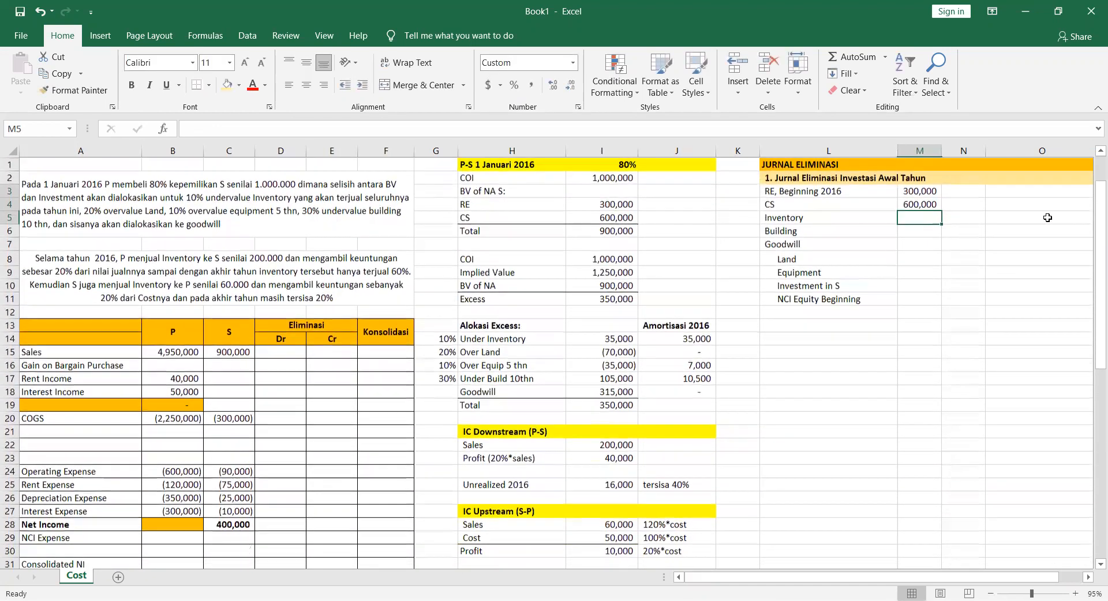
Link the Inventory, Building and Goodwill debits in M5:M7 to their excess allocations in I14, I17 and I18
{"action": "type", "text": "="}
{"action": "left_click", "coordinate": [623, 341]}
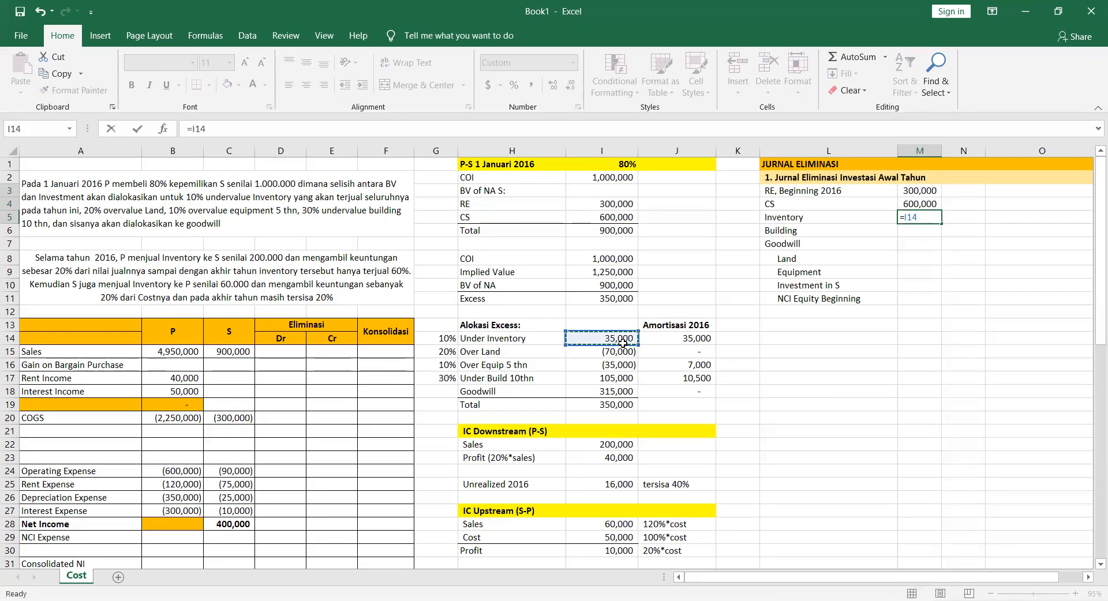
{"action": "key", "text": "Return"}
{"action": "type", "text": "="}
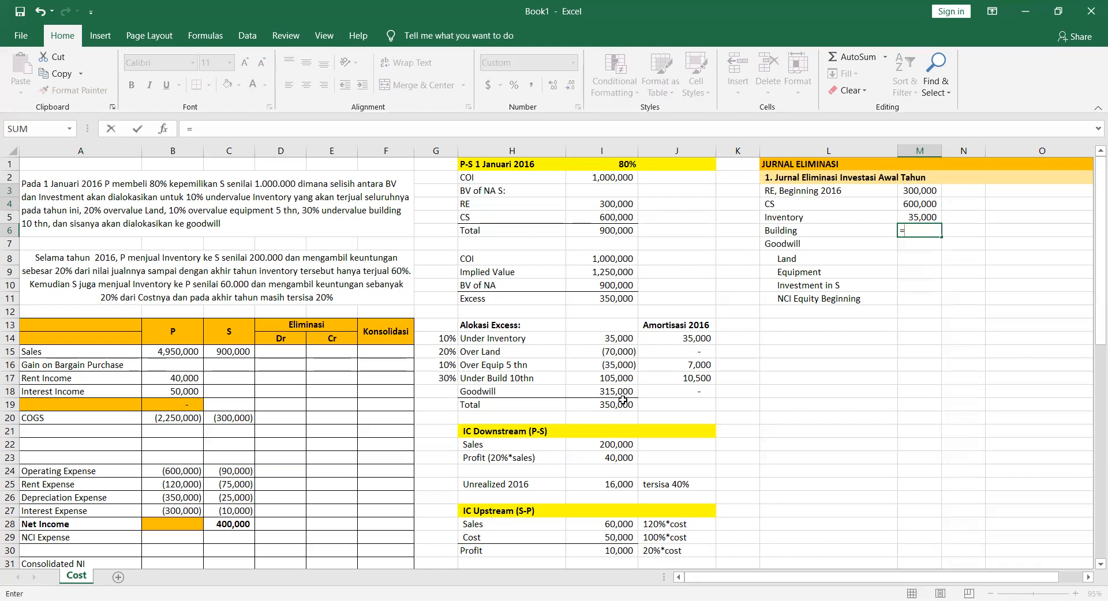
{"action": "left_click", "coordinate": [620, 381]}
{"action": "key", "text": "Return"}
{"action": "type", "text": "="}
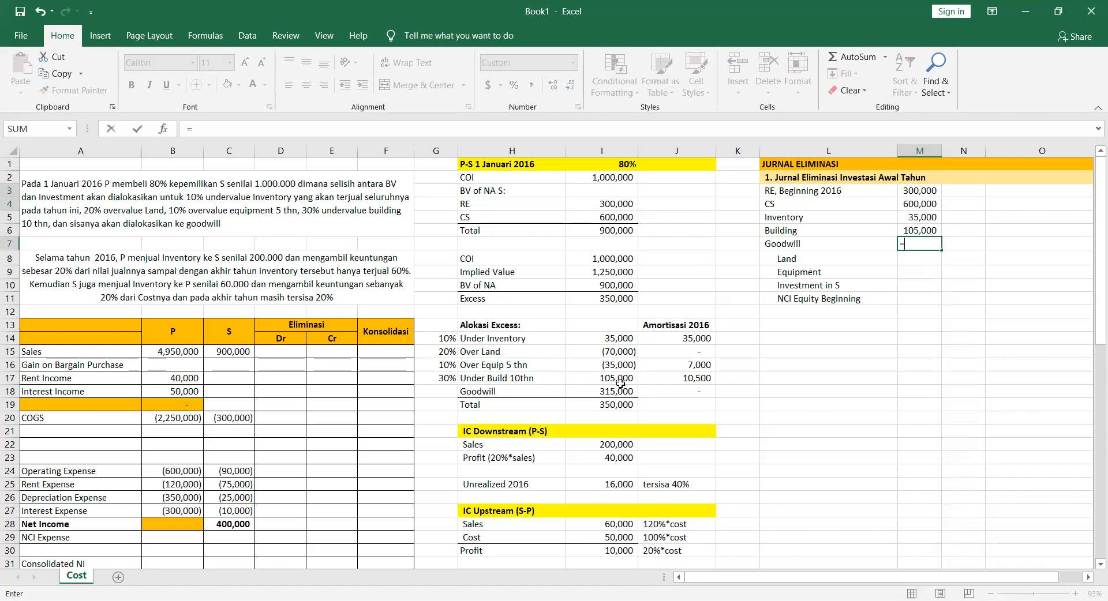
{"action": "left_click", "coordinate": [621, 394]}
{"action": "key", "text": "Return"}
Link the Land and Equipment credits in N8:N9 to the sign-reversed excess allocations in I15 and I16
{"action": "key", "text": "Right"}
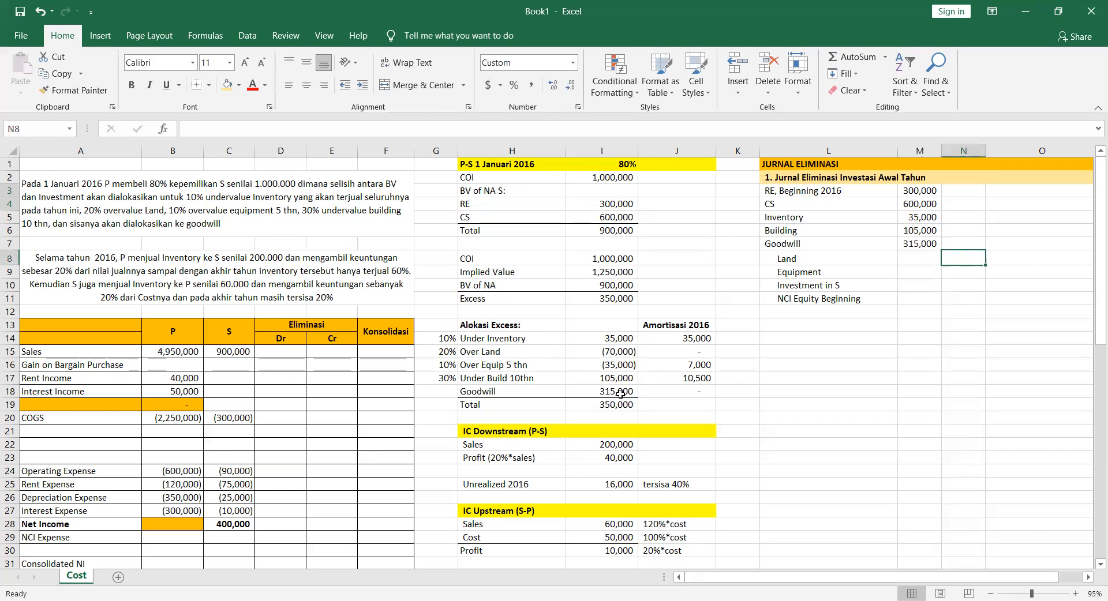
{"action": "type", "text": "=-"}
{"action": "left_click", "coordinate": [620, 356]}
{"action": "key", "text": "Return"}
{"action": "type", "text": "=-"}
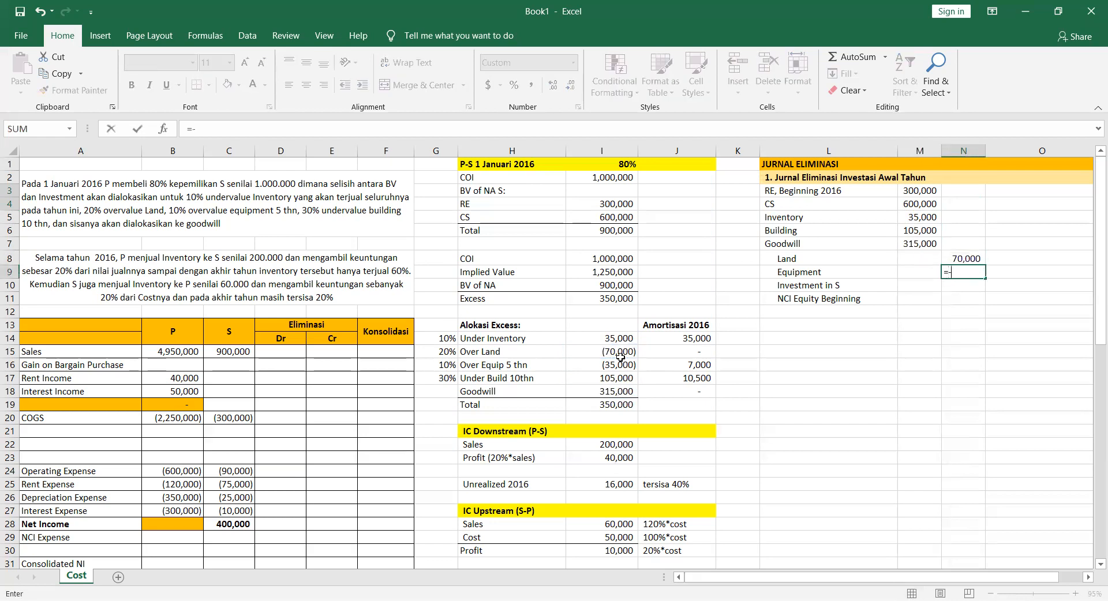
{"action": "left_click", "coordinate": [620, 365]}
{"action": "key", "text": "Return"}
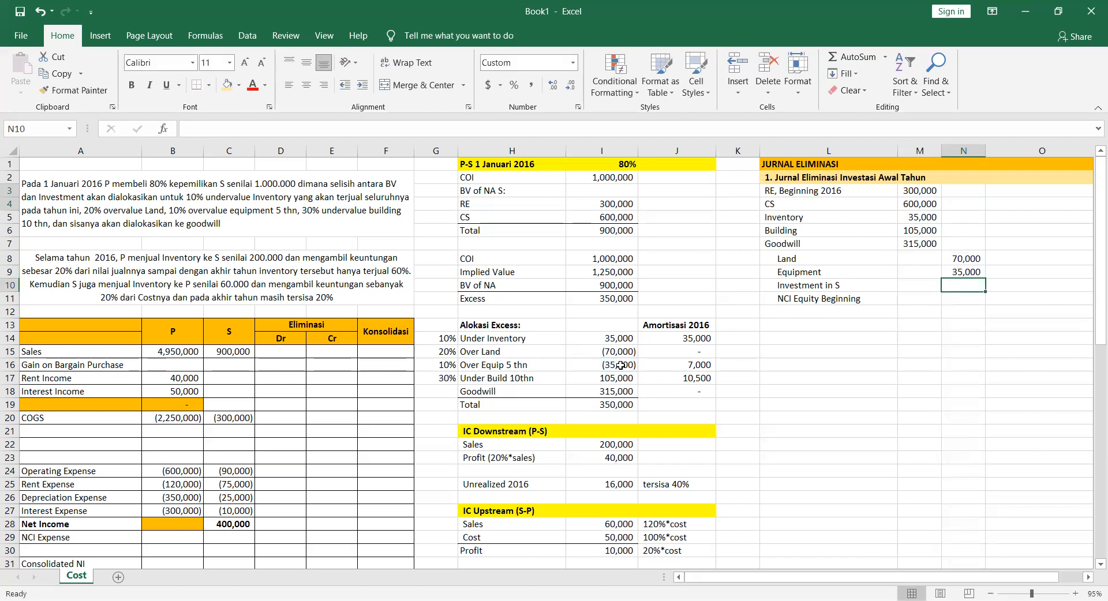
Enter the Investment in S credit in N10 as =(SUM(M3:M7)-SUM((N8:N9))*80%), accepting the suggested parenthesis correction
{"action": "left_click_drag", "start_coordinate": [576, 336], "coordinate": [599, 406]}
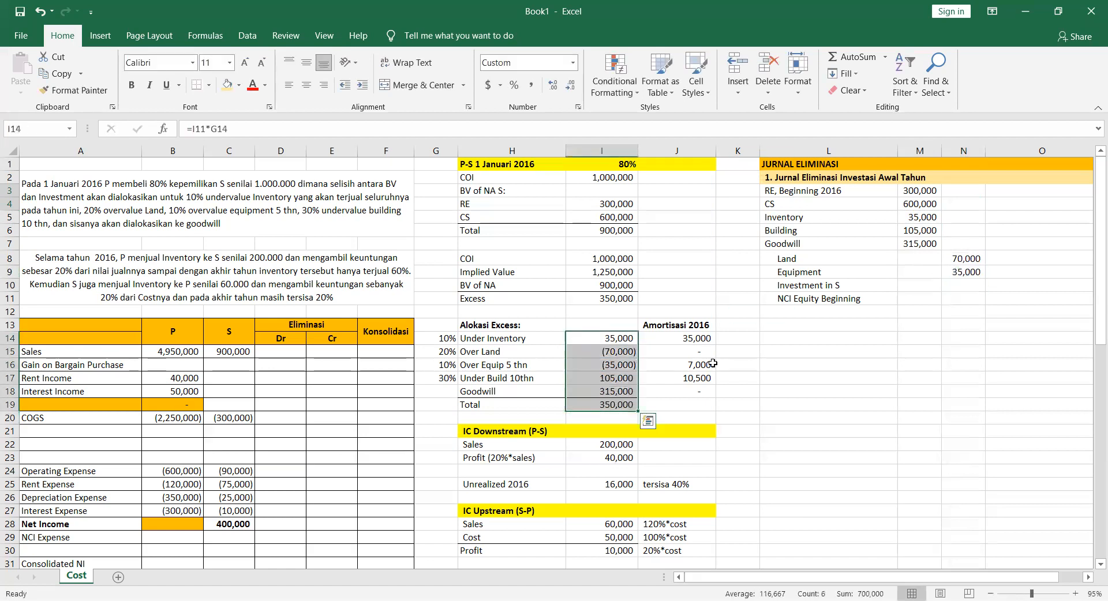
{"action": "left_click", "coordinate": [976, 286]}
{"action": "type", "text": "="}
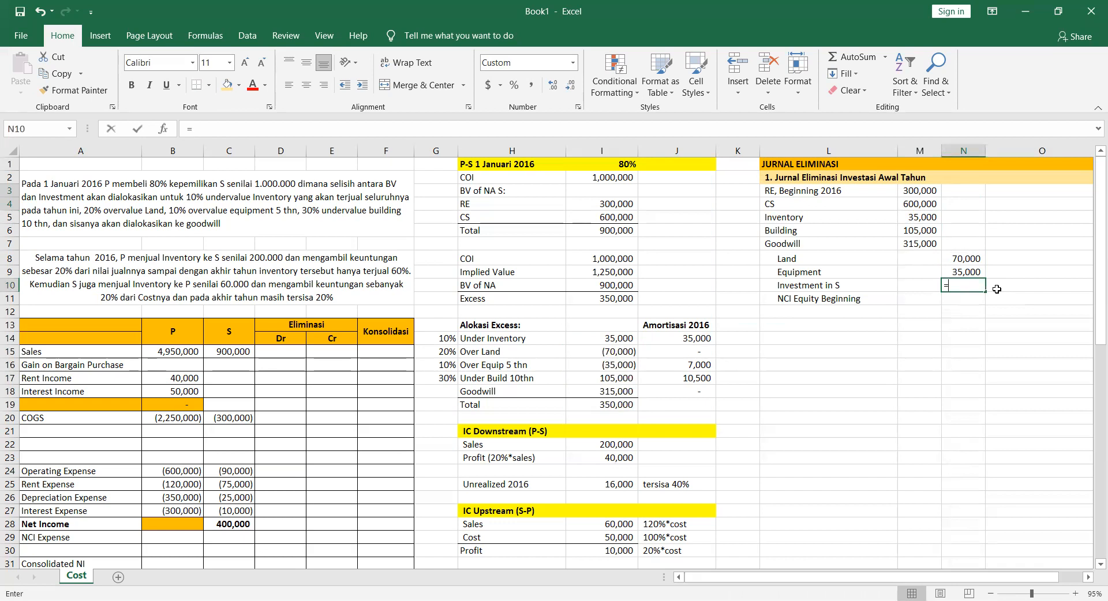
{"action": "type", "text": "("}
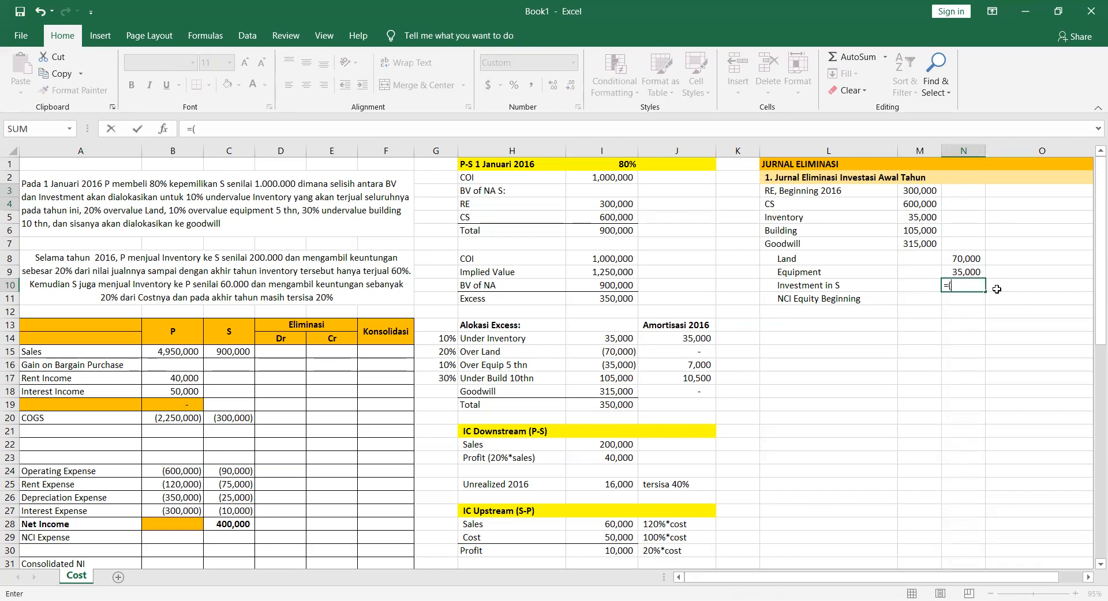
{"action": "type", "text": "SUM("}
{"action": "key", "text": "Left"}
{"action": "key", "text": "Up"}
{"action": "key", "text": "Up"}
{"action": "key", "text": "Up"}
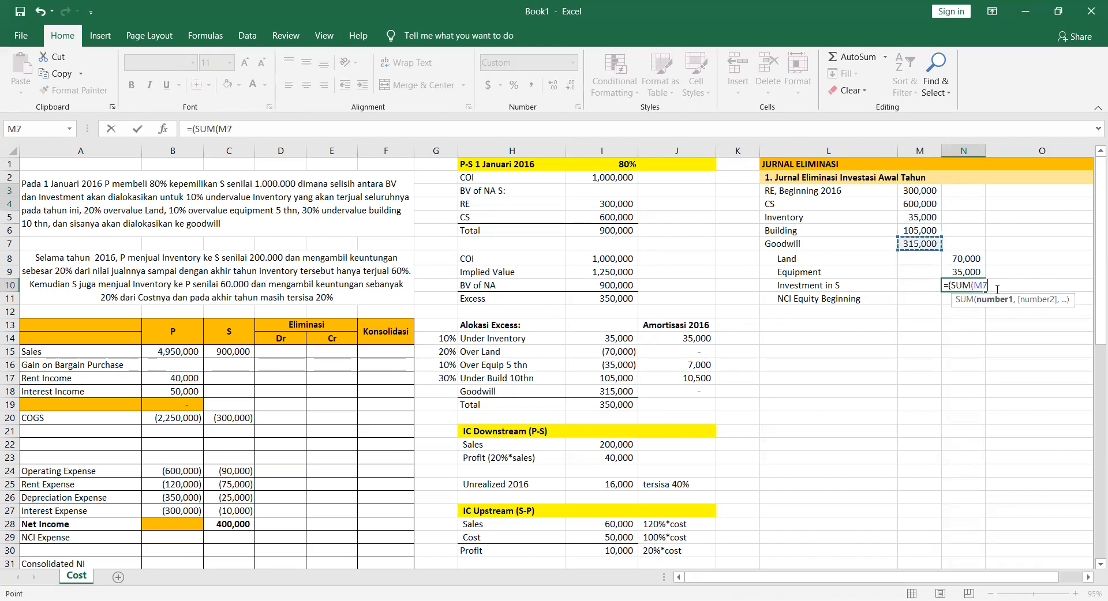
{"action": "key", "text": "shift+Up"}
{"action": "key", "text": "shift+Up"}
{"action": "key", "text": "shift+Up"}
{"action": "key", "text": "shift+Up"}
{"action": "type", "text": ")"}
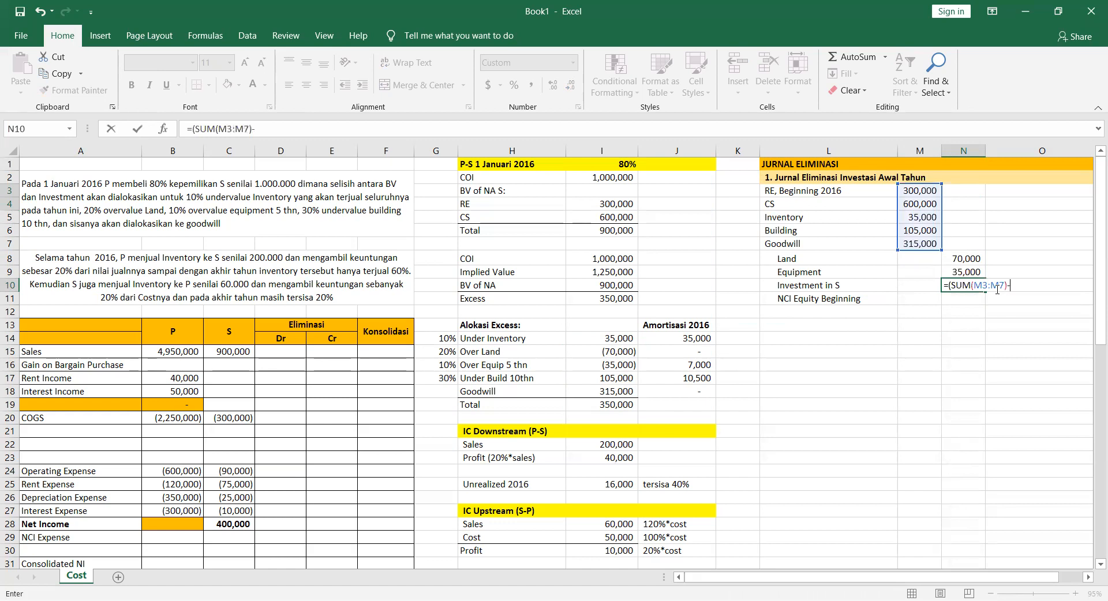
{"action": "type", "text": "-SUM(("}
{"action": "key", "text": "Up"}
{"action": "key", "text": "shift+Up"}
{"action": "type", "text": ")"}
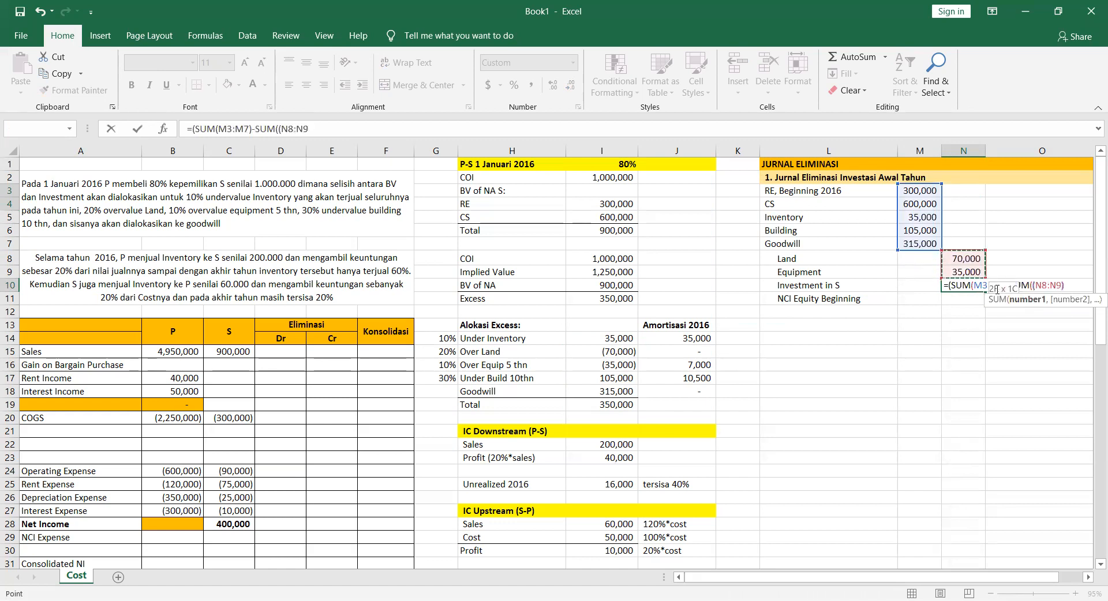
{"action": "type", "text": ")*"}
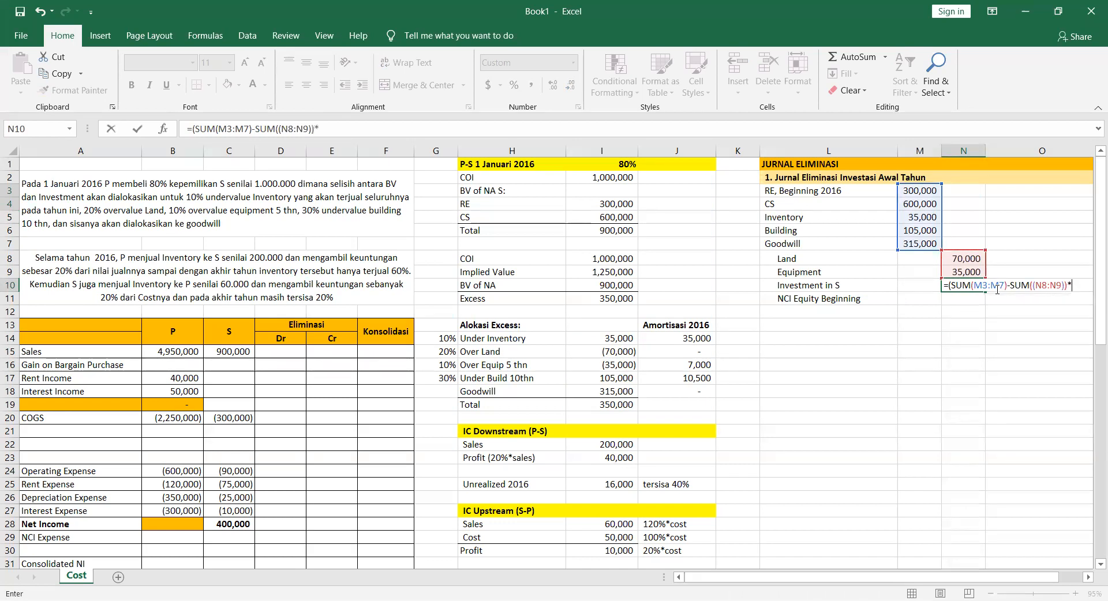
{"action": "type", "text": "80%"}
{"action": "key", "text": "Return"}
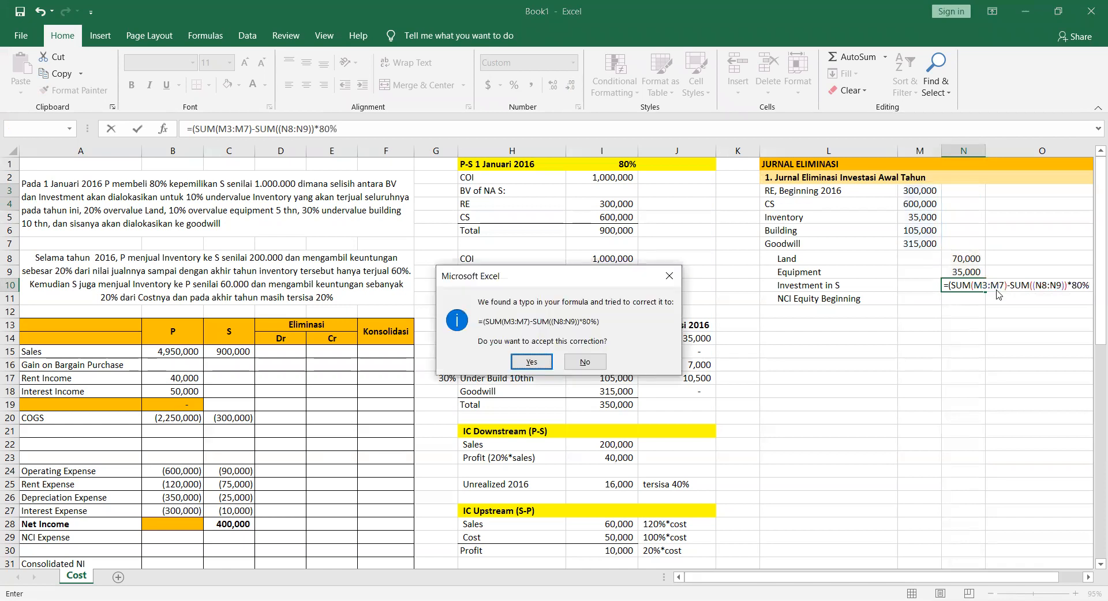
{"action": "key", "text": "Return"}
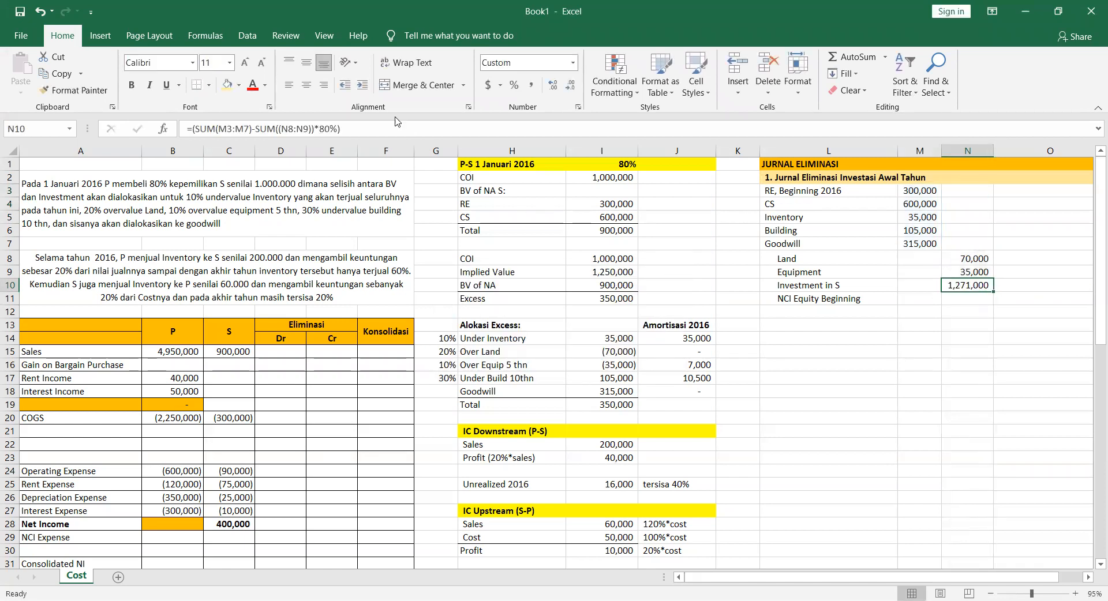
Check the ranges and parentheses of the Investment in S formula in N10 against the COI amount in I8
{"action": "left_click", "coordinate": [305, 128]}
{"action": "left_click", "coordinate": [306, 128]}
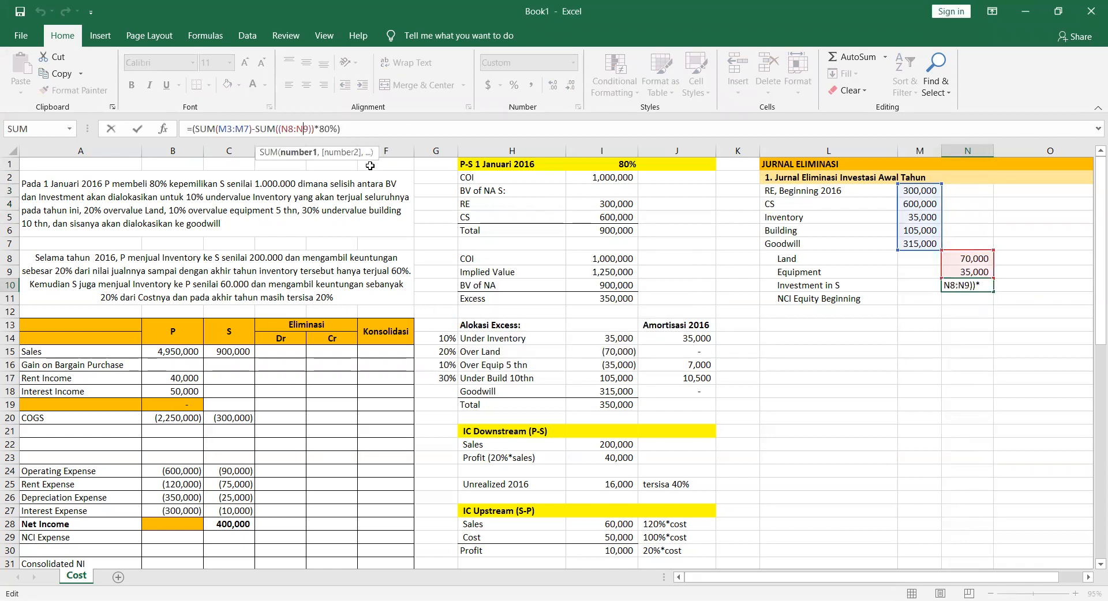
{"action": "left_click", "coordinate": [234, 128]}
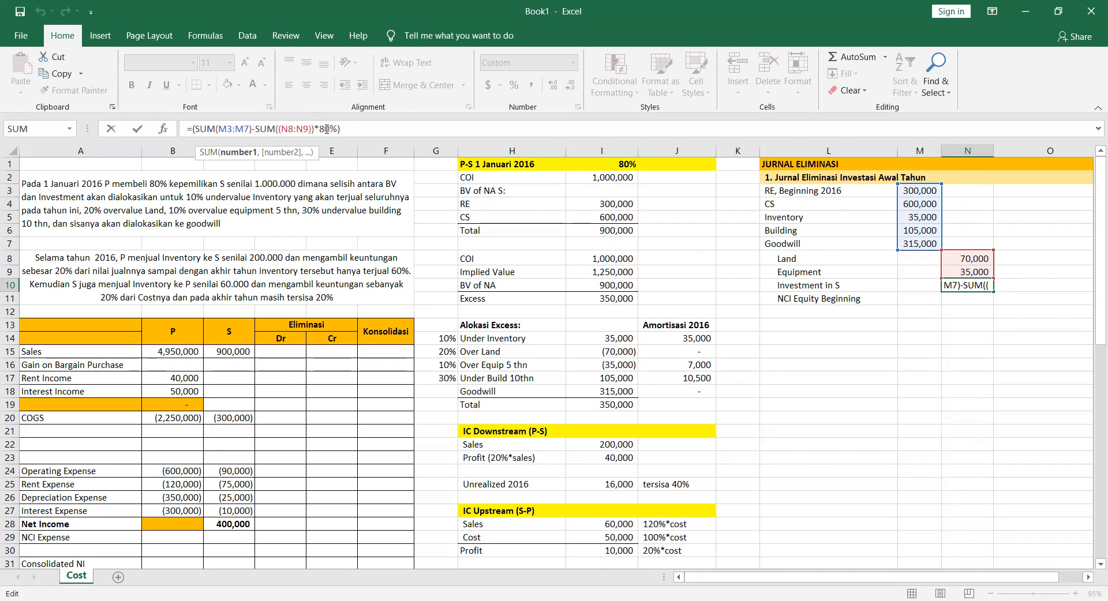
{"action": "key", "text": "Return"}
{"action": "key", "text": "Up"}
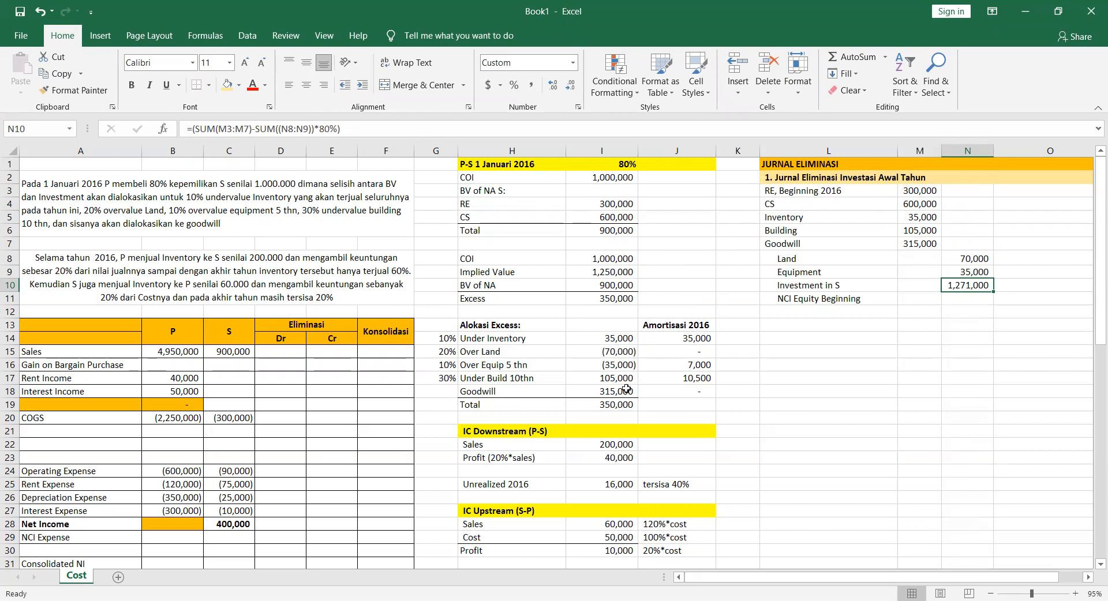
{"action": "left_click", "coordinate": [618, 258]}
{"action": "left_click", "coordinate": [975, 285]}
{"action": "left_click", "coordinate": [277, 126]}
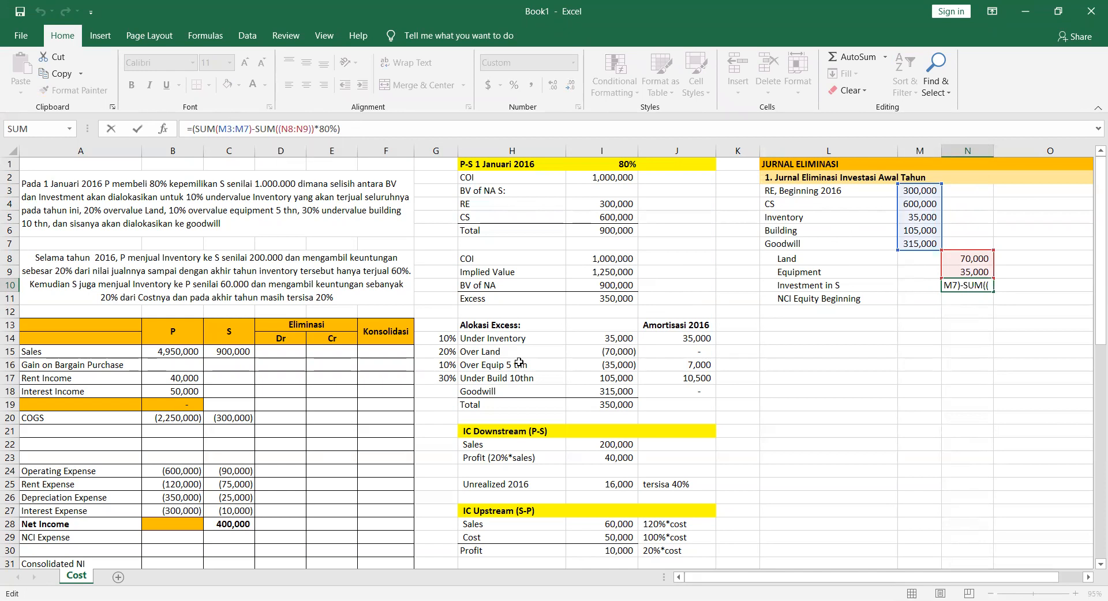
{"action": "key", "text": "Return"}
{"action": "key", "text": "Up"}
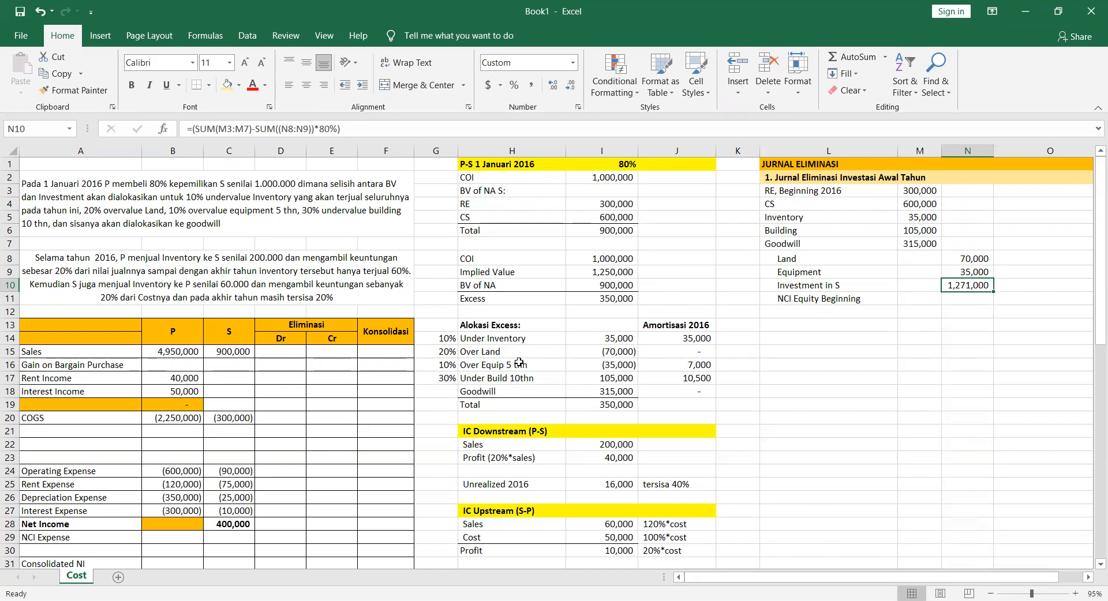
Examine the journal's debit and credit amounts feeding Investment in S, and compare them with the Implied Value and BV of NA
{"action": "key", "text": "Up"}
{"action": "key", "text": "Up"}
{"action": "key", "text": "Down"}
{"action": "key", "text": "Down"}
{"action": "key", "text": "Up"}
{"action": "key", "text": "Up"}
{"action": "key", "text": "Left"}
{"action": "key", "text": "Up"}
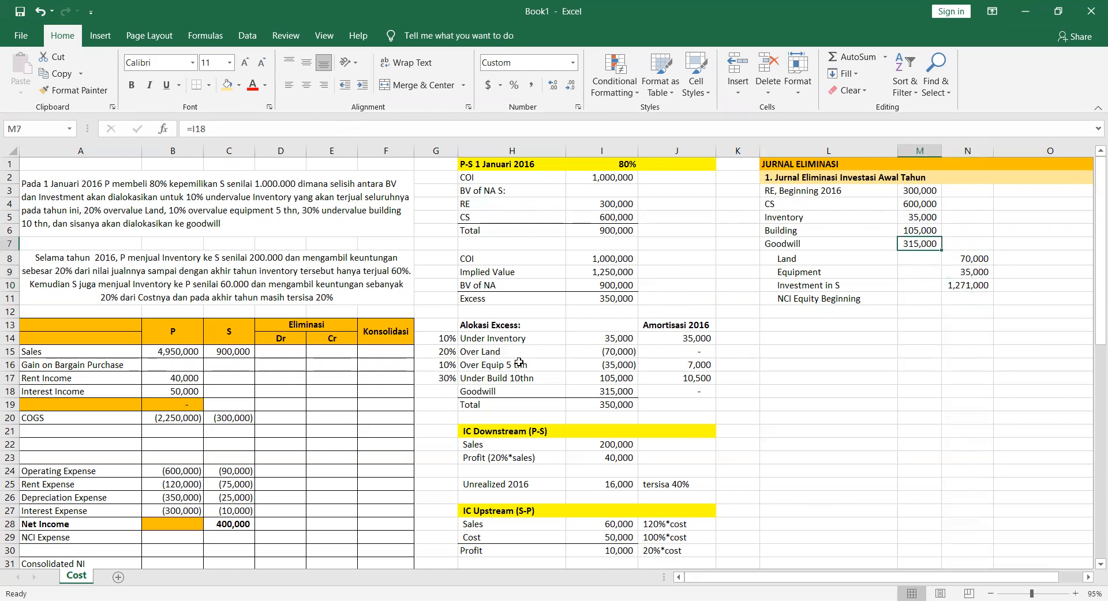
{"action": "key", "text": "Up"}
{"action": "key", "text": "Up"}
{"action": "key", "text": "Up"}
{"action": "key", "text": "Up"}
{"action": "key", "text": "Down"}
{"action": "key", "text": "Down"}
{"action": "key", "text": "Down"}
{"action": "key", "text": "Down"}
{"action": "key", "text": "Down"}
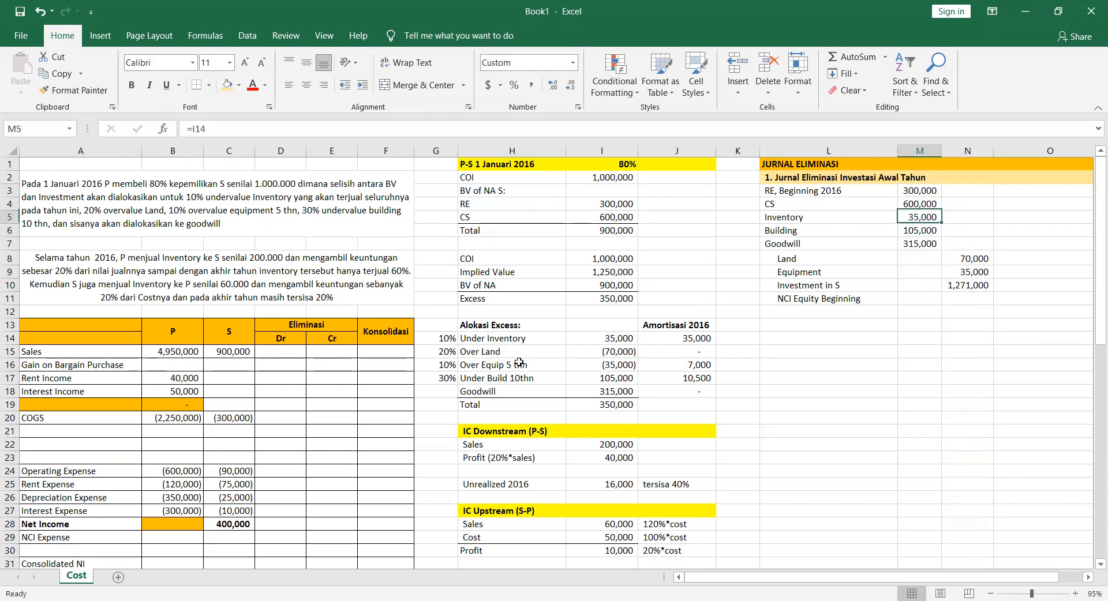
{"action": "key", "text": "Down"}
{"action": "key", "text": "Down"}
{"action": "key", "text": "Right"}
{"action": "key", "text": "Left"}
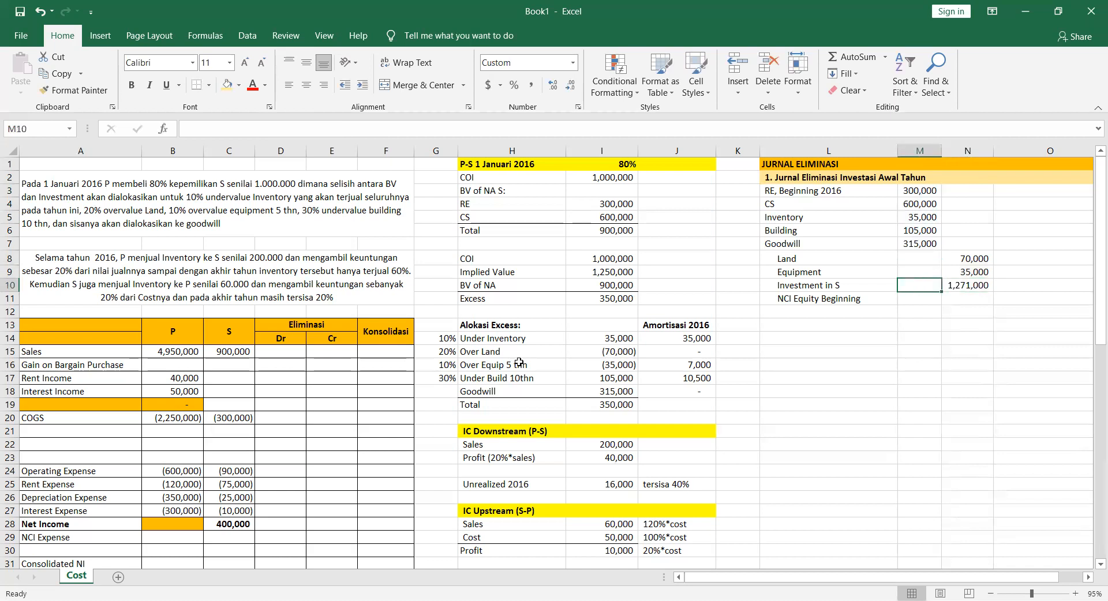
{"action": "key", "text": "Left"}
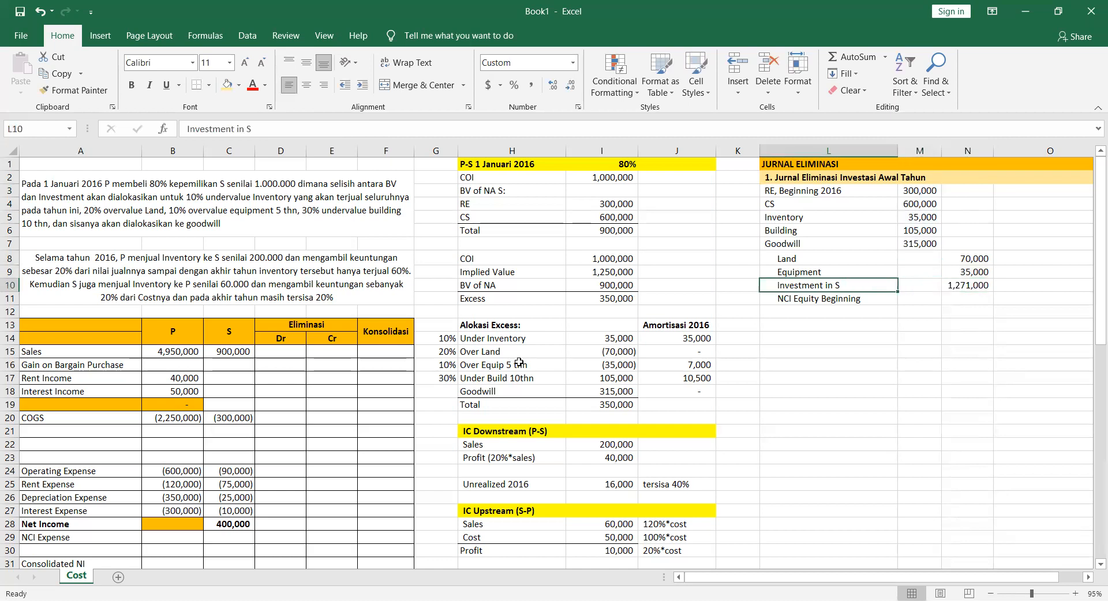
{"action": "left_click", "coordinate": [605, 271]}
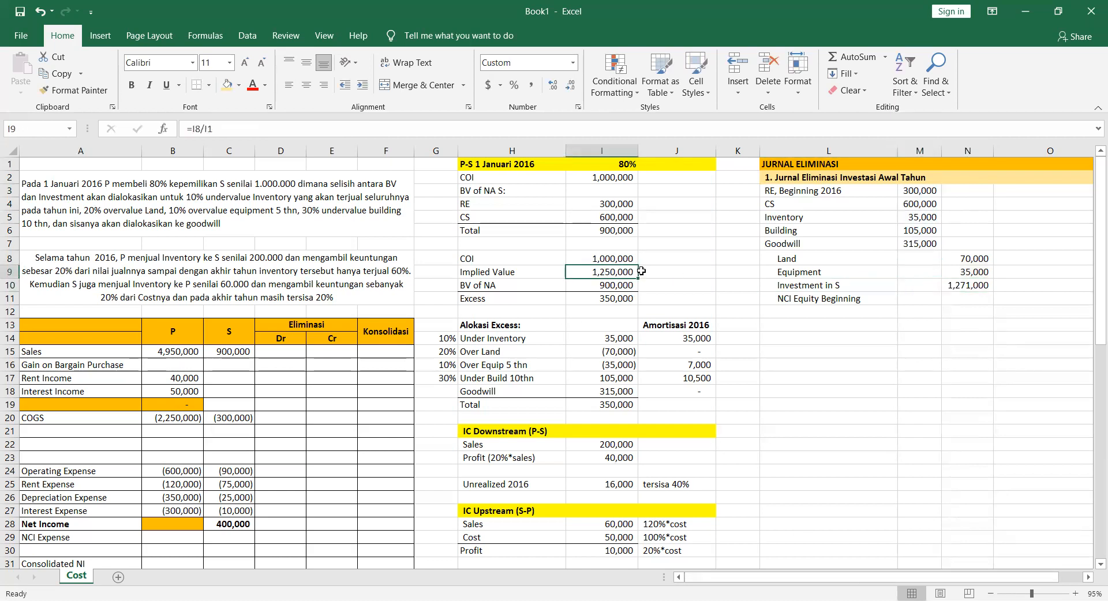
{"action": "left_click_drag", "start_coordinate": [608, 284], "coordinate": [951, 300]}
{"action": "left_click", "coordinate": [951, 300]}
{"action": "left_click", "coordinate": [965, 288]}
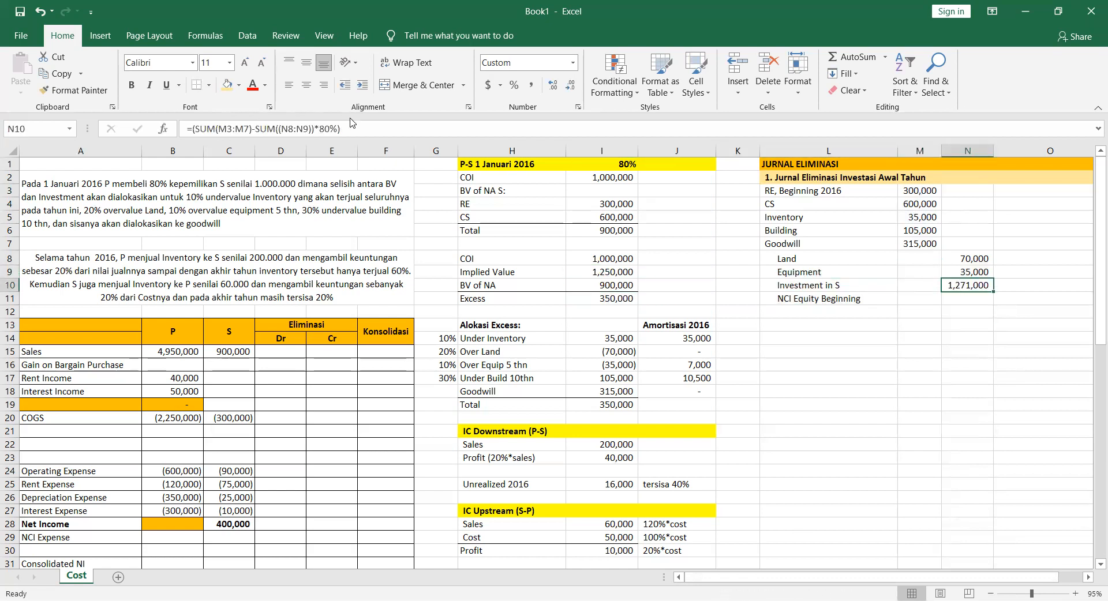
Copy the Investment in S formula into the NCI Equity Beginning credit in N11 and change its percentage to 20%
{"action": "left_click_drag", "start_coordinate": [364, 128], "coordinate": [174, 131]}
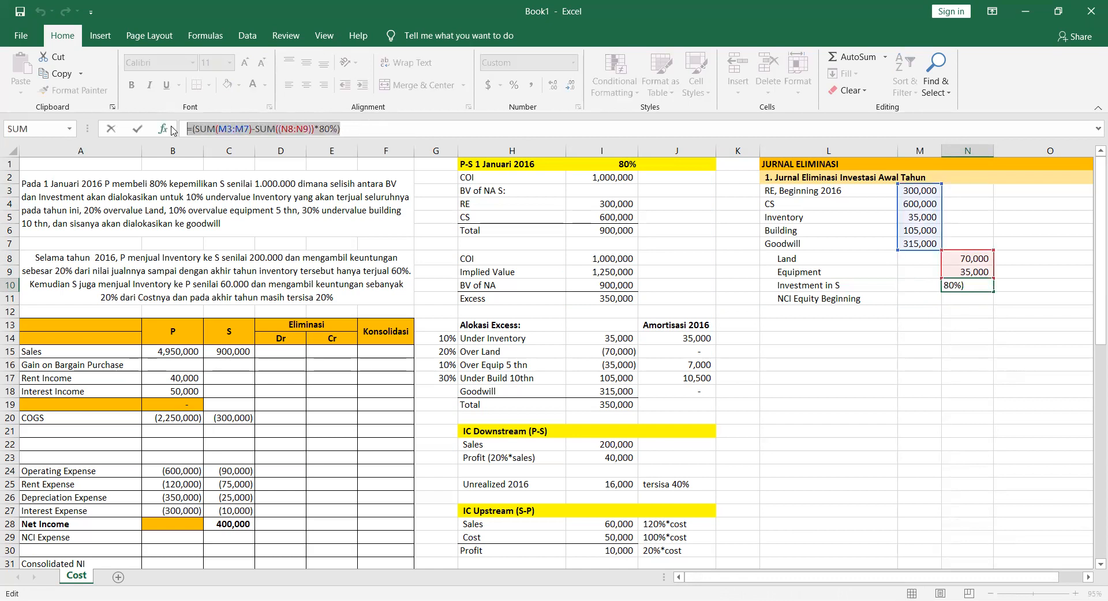
{"action": "key", "text": "ctrl+c"}
{"action": "key", "text": "Return"}
{"action": "key", "text": "ctrl+v"}
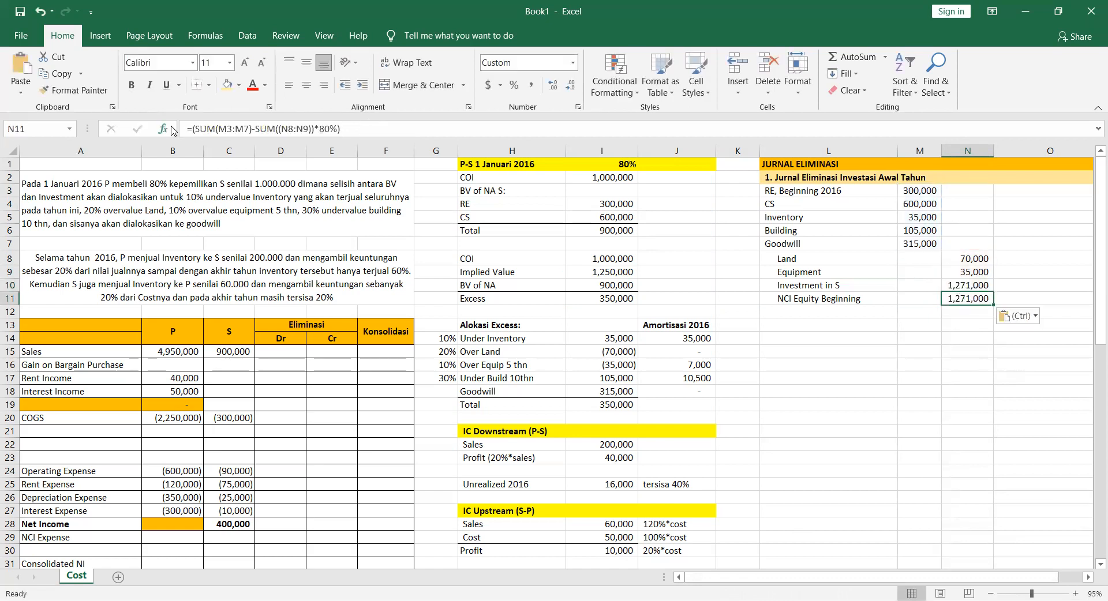
{"action": "left_click", "coordinate": [320, 128]}
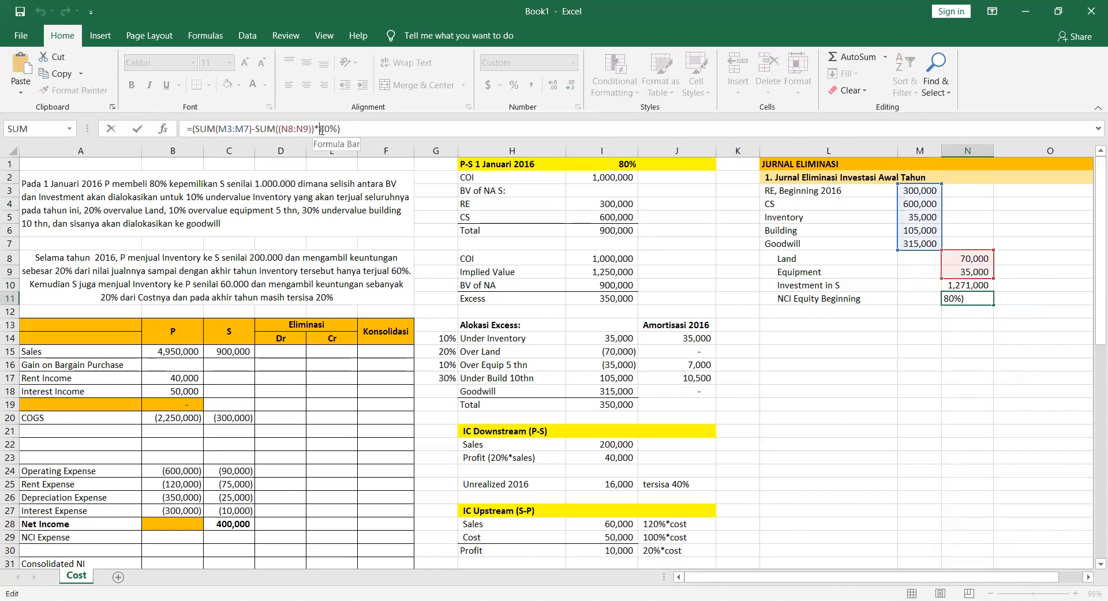
{"action": "type", "text": "2"}
{"action": "key", "text": "ctrl+Return"}
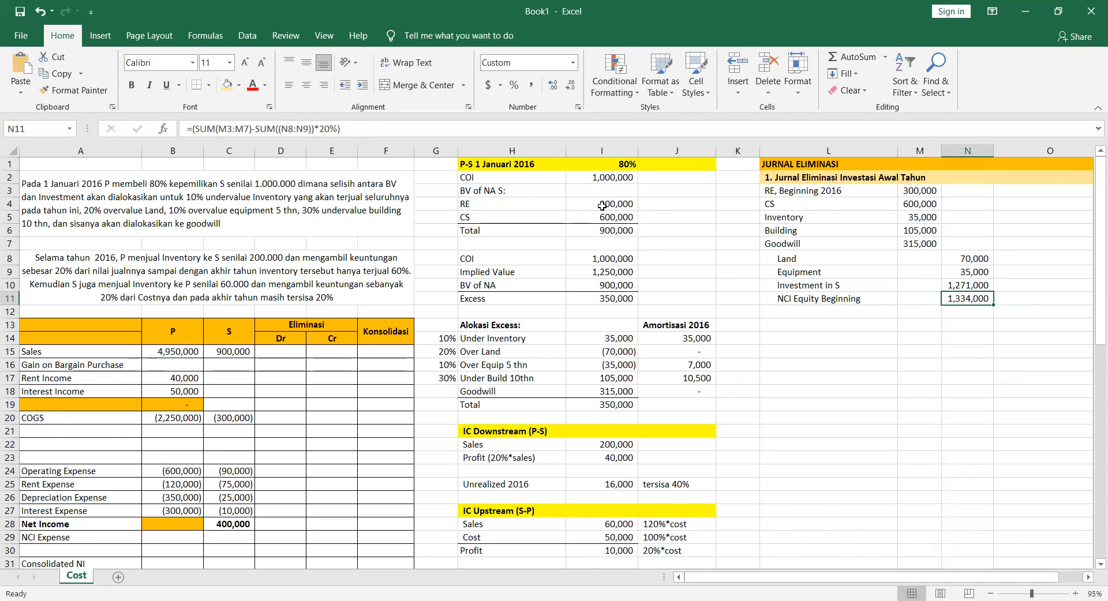
Total the journal's debit amounts M3:M7 with a SUM formula in the helper cell O7
{"action": "left_click", "coordinate": [619, 303]}
{"action": "left_click_drag", "start_coordinate": [606, 337], "coordinate": [607, 385]}
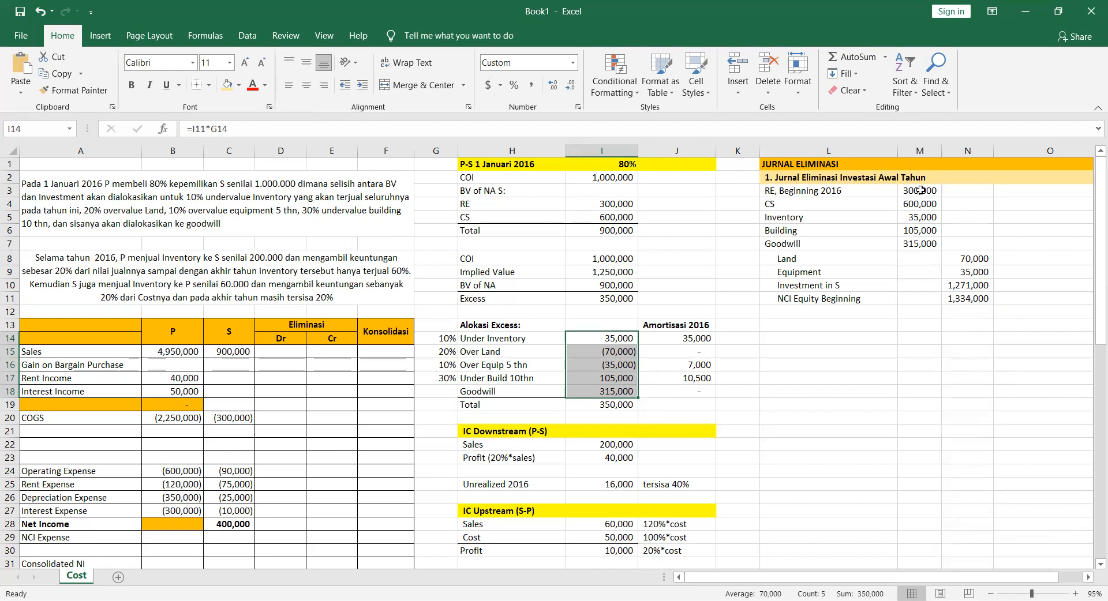
{"action": "left_click_drag", "start_coordinate": [920, 191], "coordinate": [955, 275]}
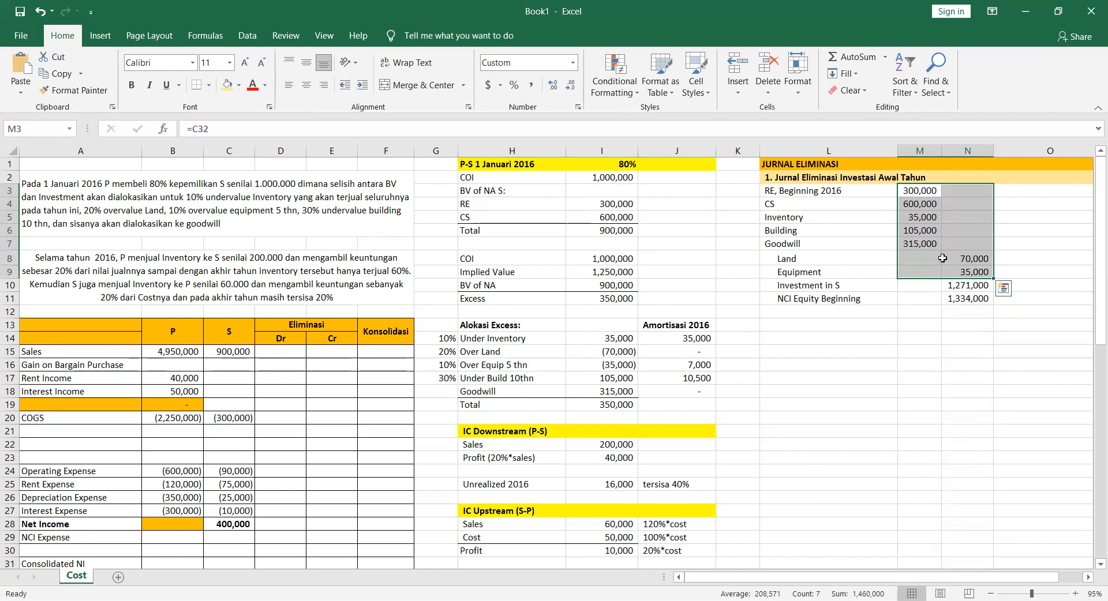
{"action": "key", "text": "Right"}
{"action": "key", "text": "Right"}
{"action": "key", "text": "Down"}
{"action": "key", "text": "Down"}
{"action": "key", "text": "Down"}
{"action": "key", "text": "Down"}
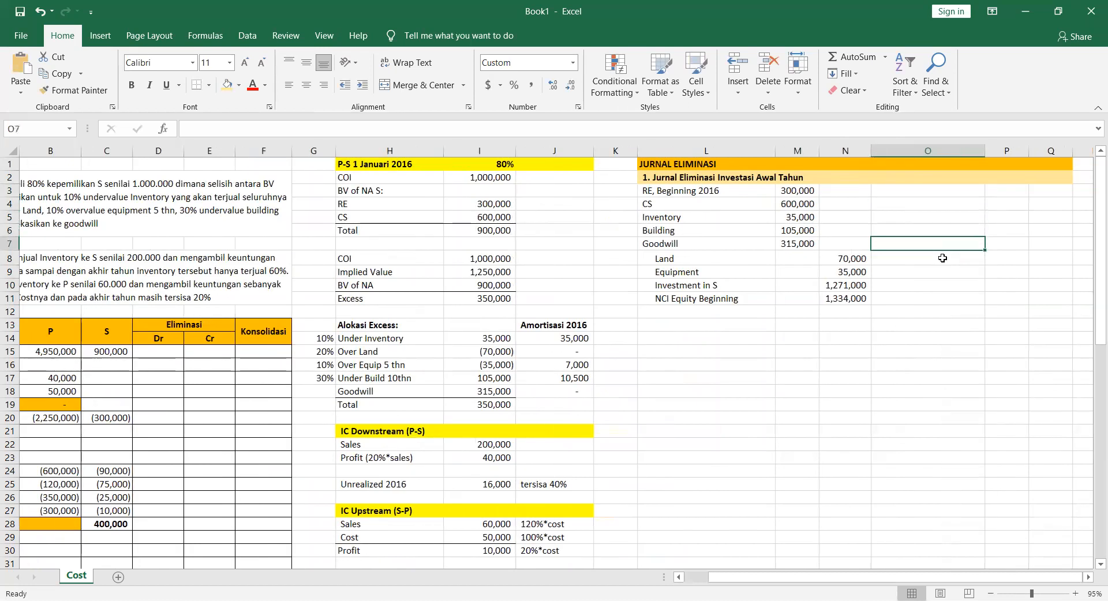
{"action": "type", "text": "="}
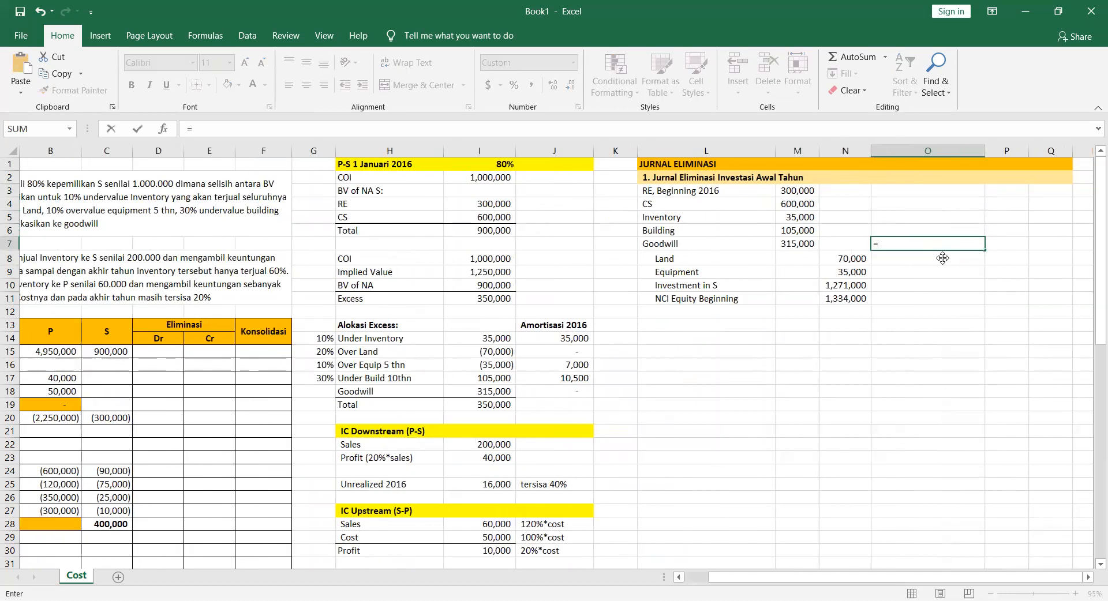
{"action": "type", "text": "SUM("}
{"action": "key", "text": "Left"}
{"action": "key", "text": "Left"}
{"action": "key", "text": "shift+Up"}
{"action": "key", "text": "shift+Up"}
{"action": "key", "text": "shift+Up"}
{"action": "key", "text": "shift+Up"}
{"action": "key", "text": "Return"}
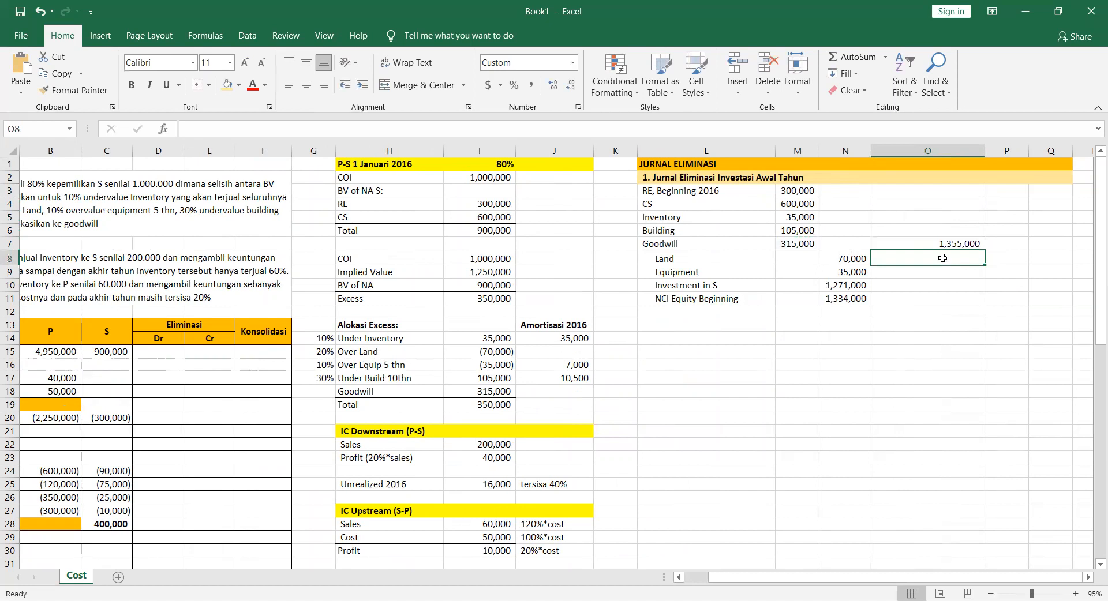
Total the Land and Equipment credits N8:N9 with a SUM formula in the helper cell O8
{"action": "key", "text": "Up"}
{"action": "key", "text": "Left"}
{"action": "key", "text": "Left"}
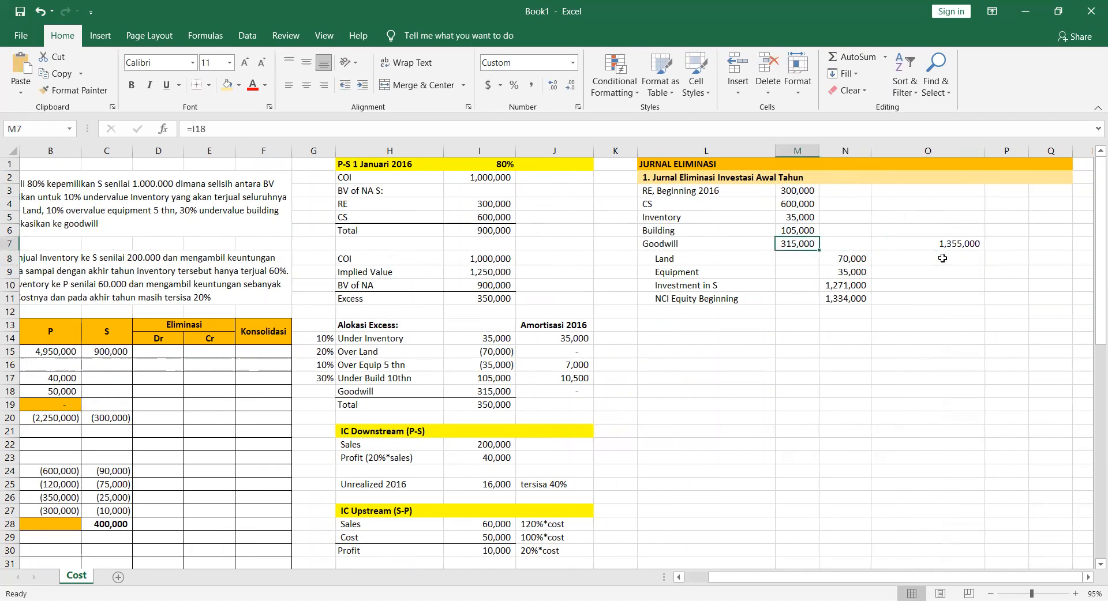
{"action": "key", "text": "Right"}
{"action": "key", "text": "Right"}
{"action": "key", "text": "Down"}
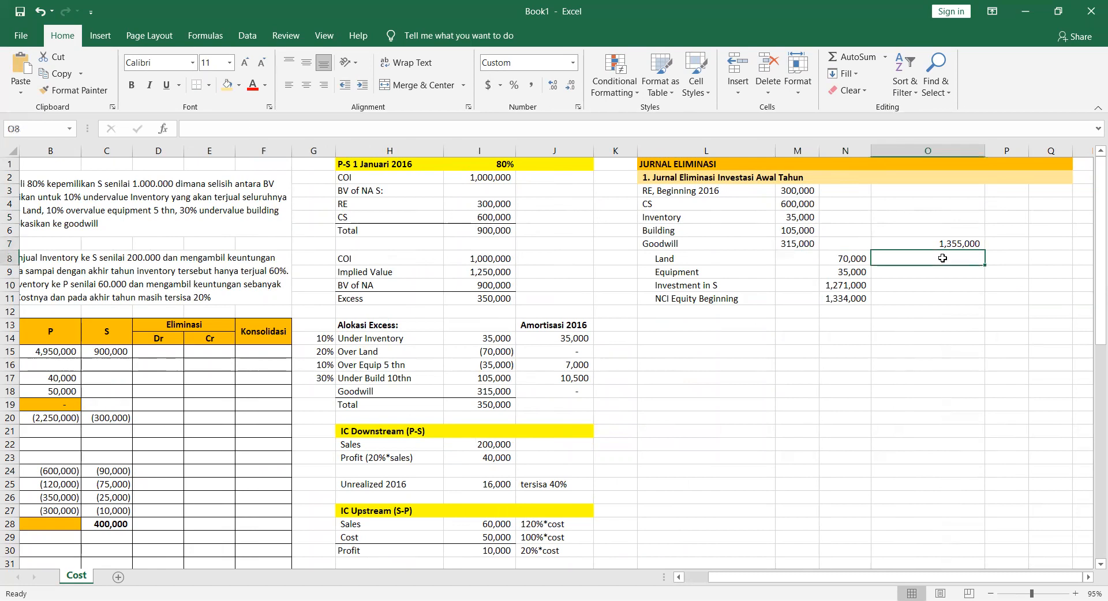
{"action": "type", "text": "="}
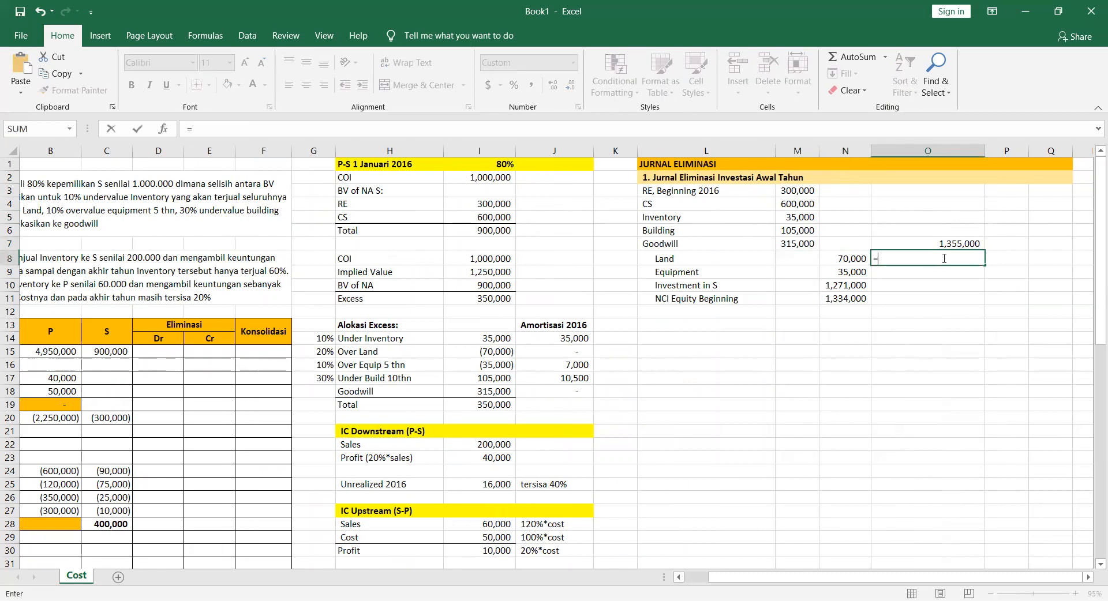
{"action": "type", "text": "SUM("}
{"action": "key", "text": "Left"}
{"action": "key", "text": "shift+Down"}
{"action": "key", "text": "Return"}
{"action": "key", "text": "Up"}
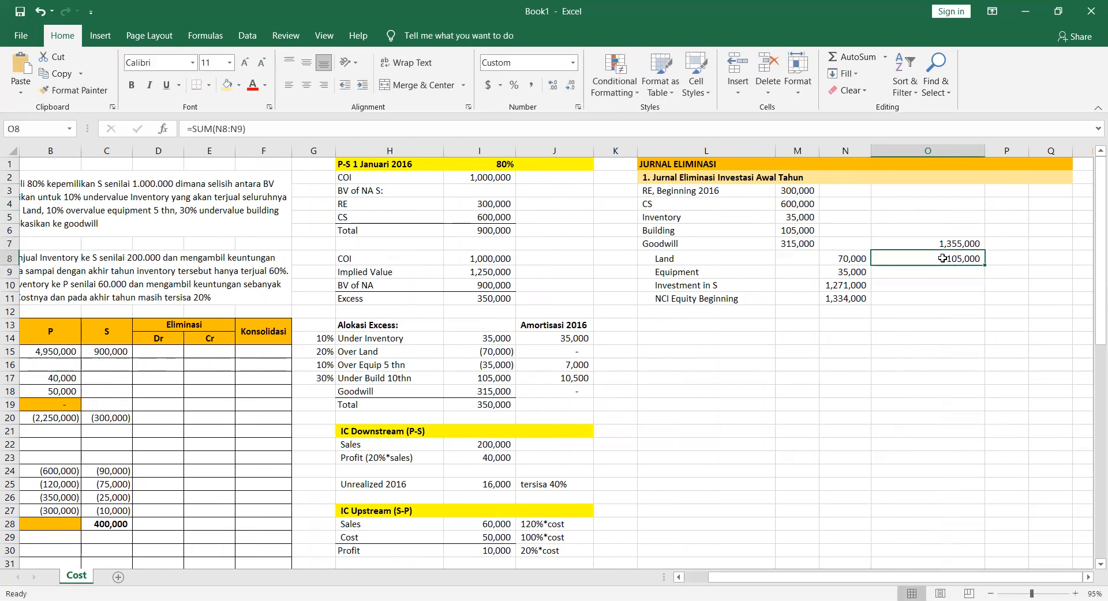
Calculate the net amount in the helper cell O9 by subtracting the credit total in O8 from the debit total in O7
{"action": "key", "text": "Down"}
{"action": "type", "text": "="}
{"action": "key", "text": "Up"}
{"action": "key", "text": "Up"}
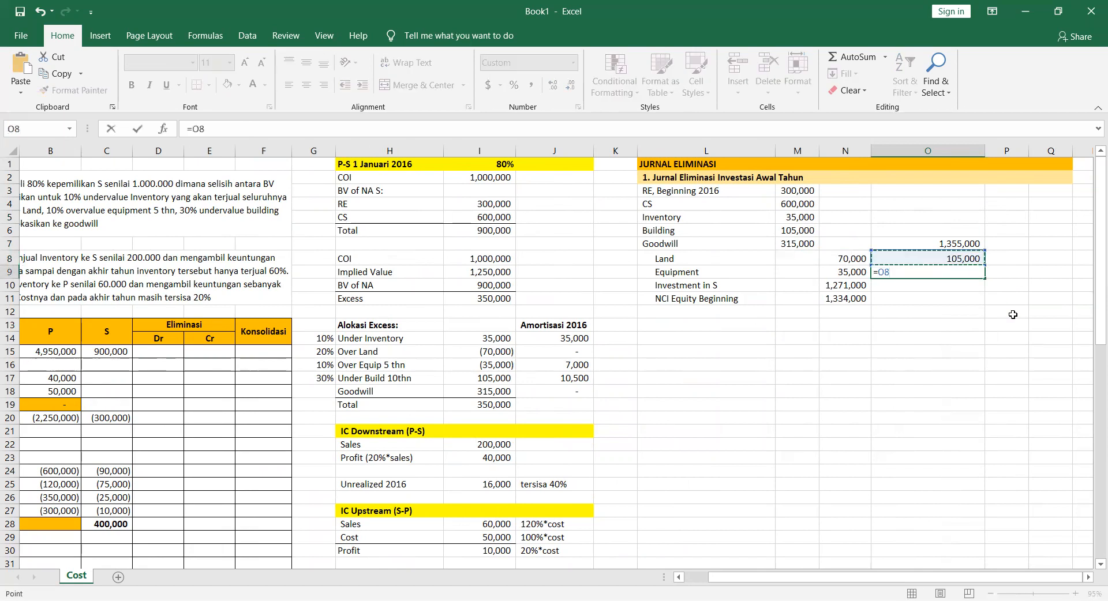
{"action": "type", "text": "-"}
{"action": "key", "text": "Up"}
{"action": "key", "text": "Return"}
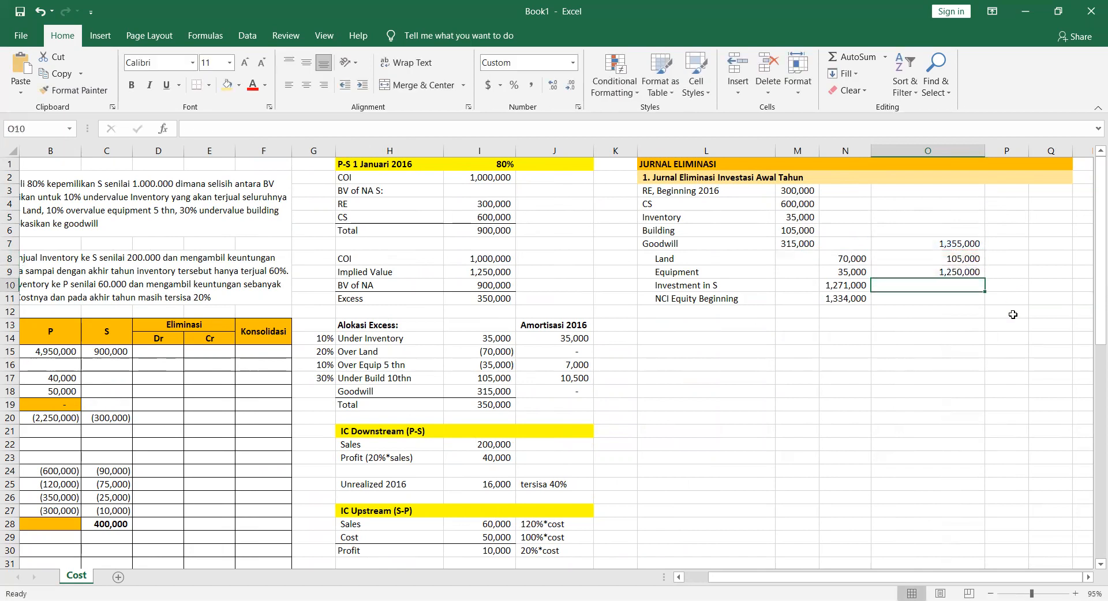
Calculate 80% of the net amount in O9 in the helper cell O10
{"action": "type", "text": "="}
{"action": "key", "text": "Up"}
{"action": "type", "text": "*80%"}
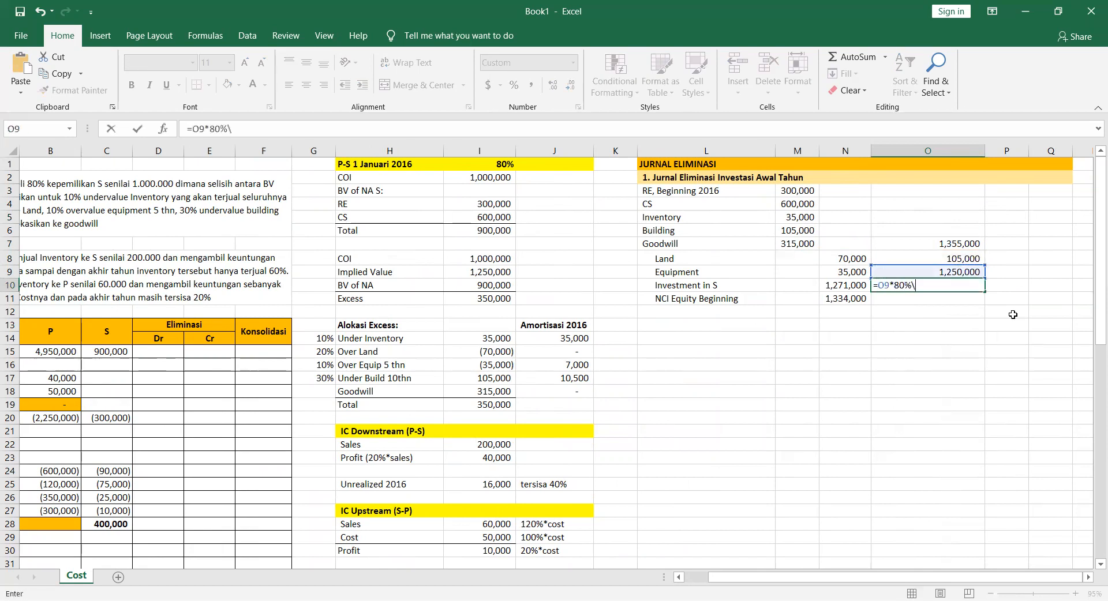
{"action": "type", "text": "\\"}
{"action": "key", "text": "BackSpace"}
{"action": "key", "text": "Return"}
Clear the helper calculations in O7:O10
{"action": "key", "text": "Up"}
{"action": "key", "text": "shift+Up"}
{"action": "key", "text": "shift+Up"}
{"action": "key", "text": "shift+Up"}
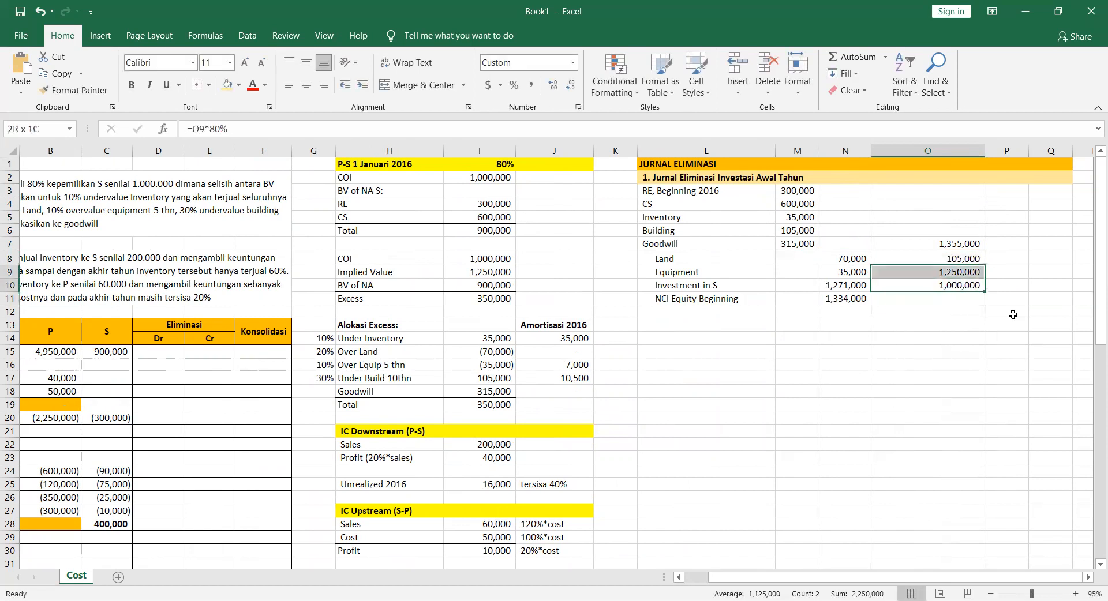
{"action": "key", "text": "Return"}
{"action": "key", "text": "Delete"}
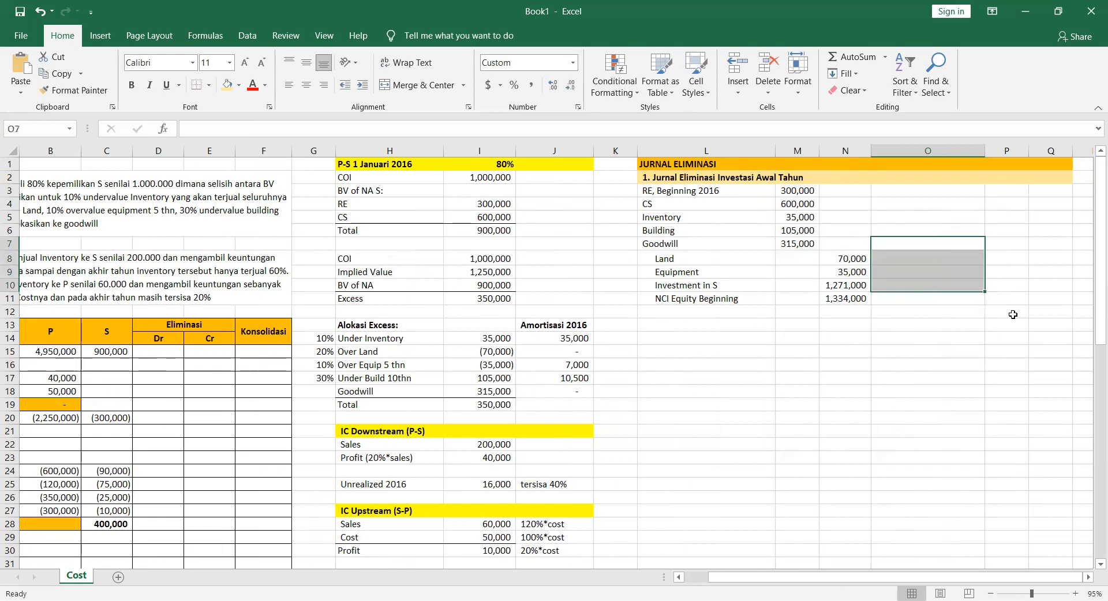
{"action": "key", "text": "Left"}
{"action": "key", "text": "Down"}
{"action": "key", "text": "Down"}
{"action": "key", "text": "Down"}
{"action": "type", "text": "="}
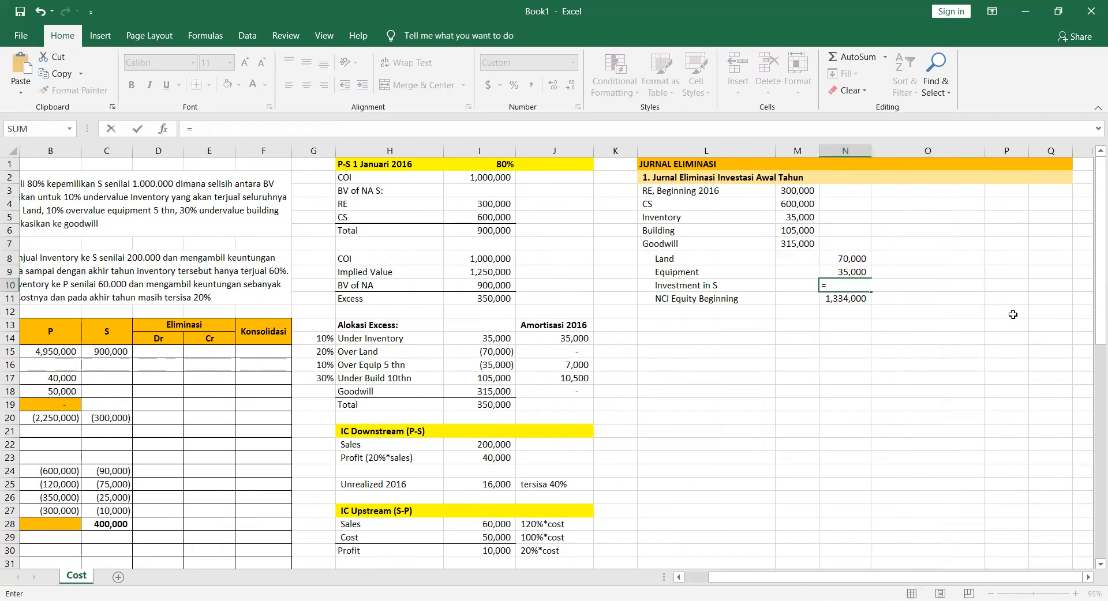
{"action": "type", "text": "(sum"}
{"action": "key", "text": "Escape"}
{"action": "key", "text": "Escape"}
{"action": "key", "text": "Down"}
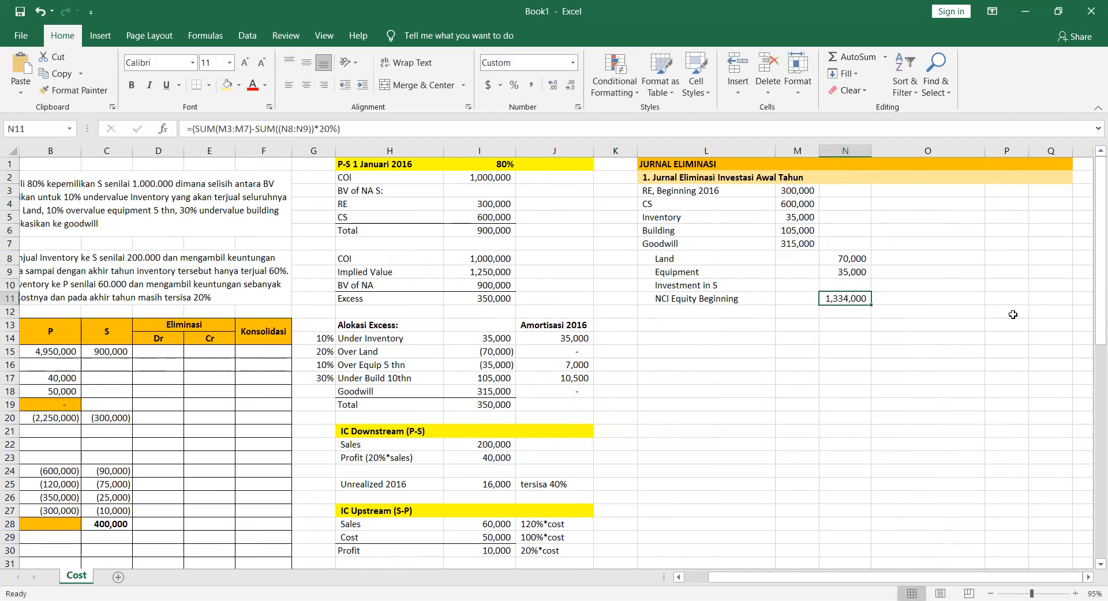
{"action": "key", "text": "ctrl+z"}
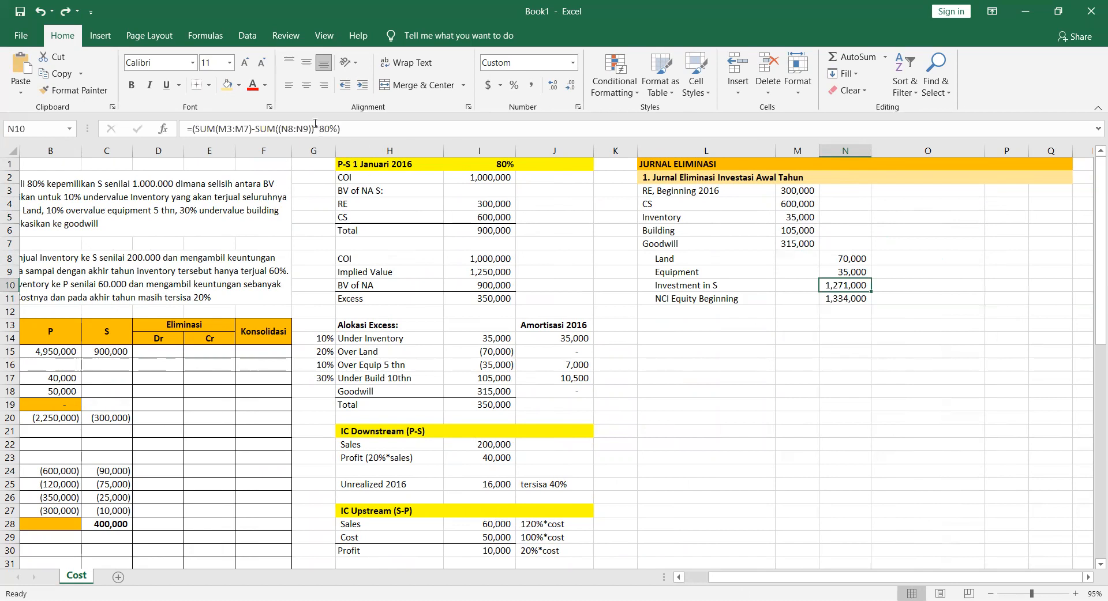
Correct the parentheses of the Investment in S formula in N10 to =((SUM(M3:M7)-SUM(N8:N9))*80%)
{"action": "left_click", "coordinate": [257, 128]}
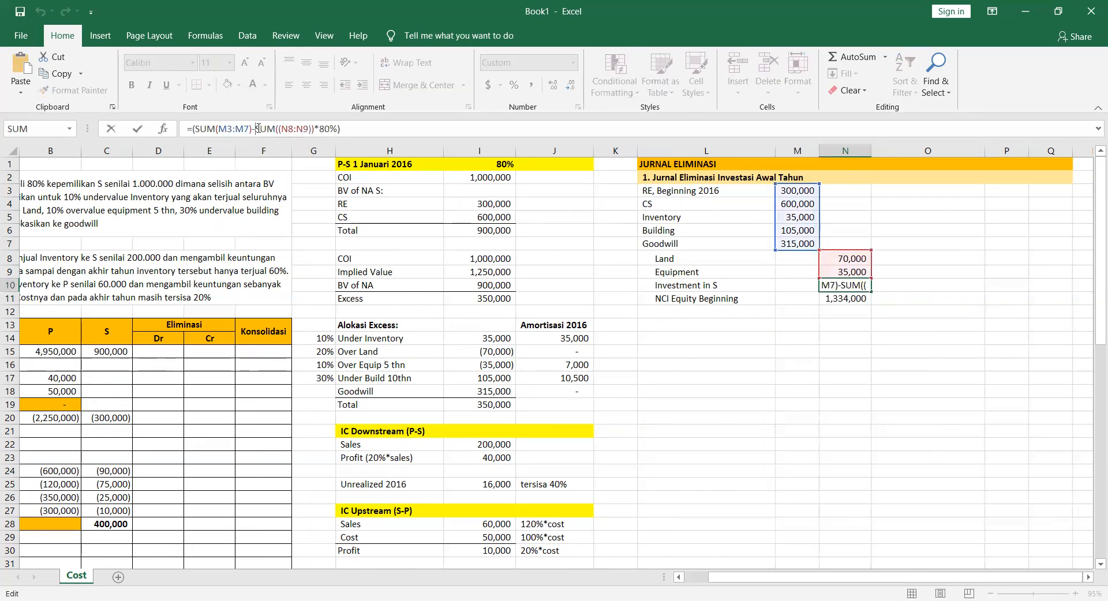
{"action": "key", "text": "Right"}
{"action": "key", "text": "Right"}
{"action": "key", "text": "Right"}
{"action": "key", "text": "Right"}
{"action": "key", "text": "Left"}
{"action": "key", "text": "Left"}
{"action": "key", "text": "Left"}
{"action": "key", "text": "Left"}
{"action": "key", "text": "Left"}
{"action": "key", "text": "Right"}
{"action": "key", "text": "Right"}
{"action": "key", "text": "Right"}
{"action": "key", "text": "Right"}
{"action": "key", "text": "Delete"}
{"action": "key", "text": "Left"}
{"action": "key", "text": "Left"}
{"action": "key", "text": "Left"}
{"action": "key", "text": "Left"}
{"action": "key", "text": "Left"}
{"action": "key", "text": "Return"}
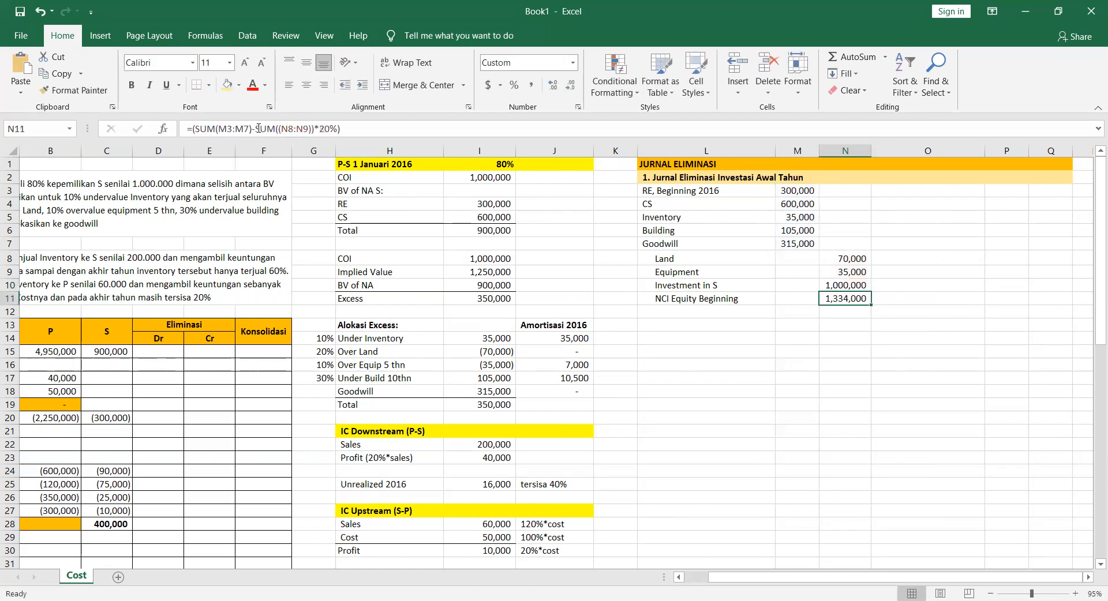
Correct the parentheses of the NCI Equity Beginning formula in N11 to =((SUM(M3:M7)-SUM(N8:N9))*20%)
{"action": "key", "text": "Up"}
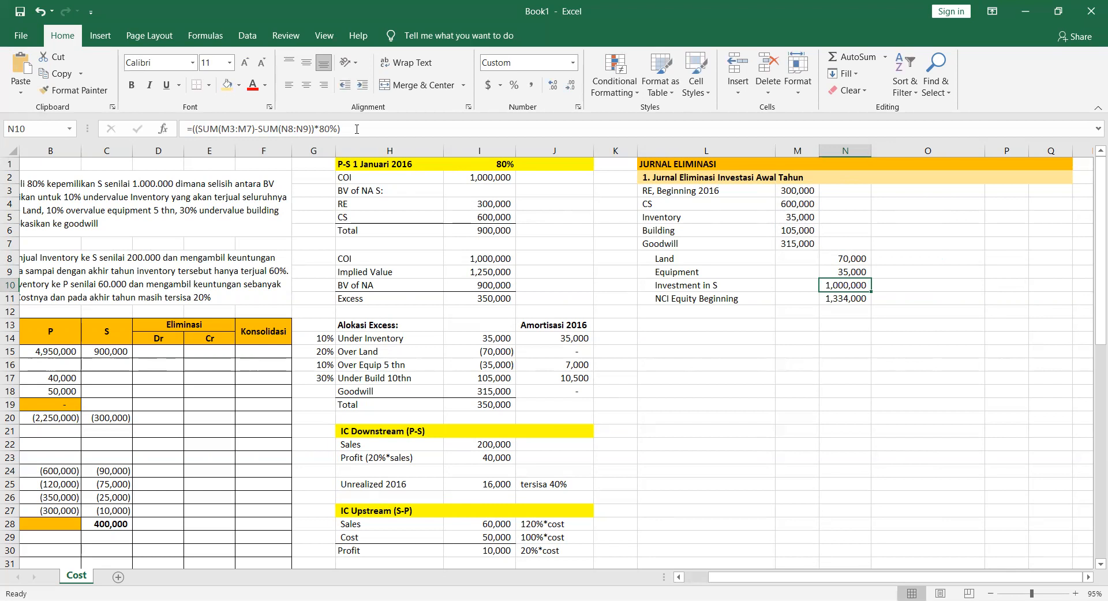
{"action": "key", "text": "Down"}
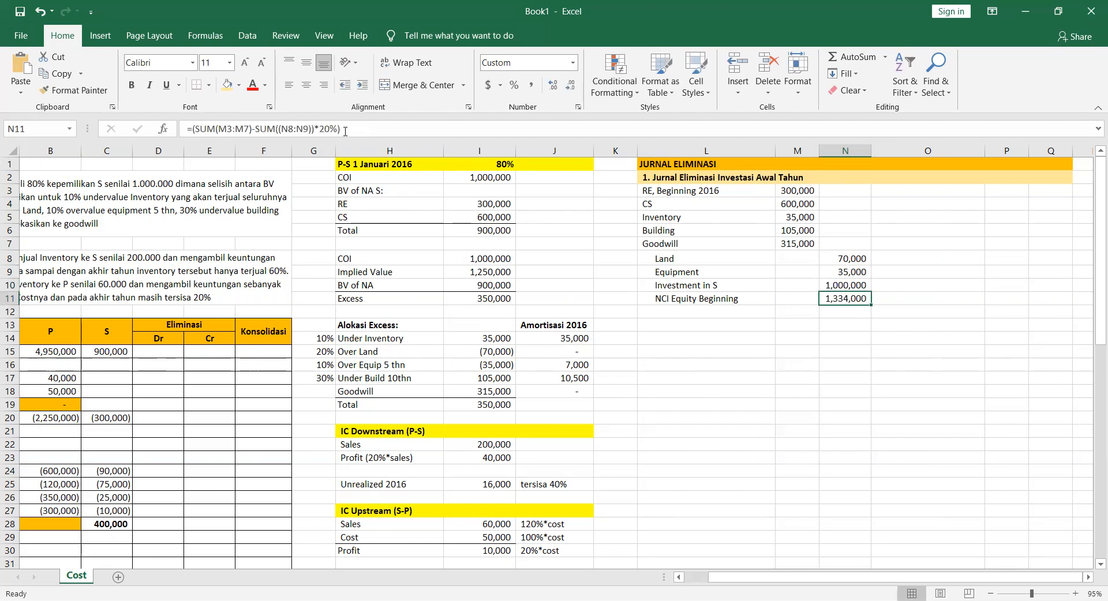
{"action": "left_click", "coordinate": [345, 131]}
{"action": "key", "text": "Left"}
{"action": "key", "text": "Left"}
{"action": "key", "text": "Left"}
{"action": "key", "text": "Left"}
{"action": "key", "text": "Left"}
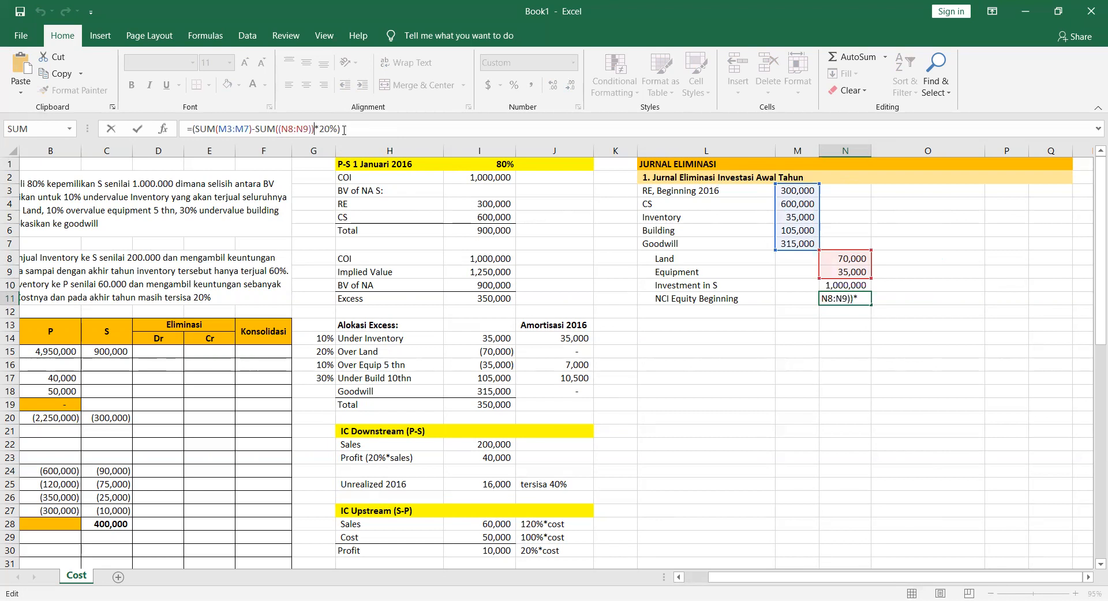
{"action": "key", "text": "Left"}
{"action": "key", "text": "Left"}
{"action": "key", "text": "Left"}
{"action": "key", "text": "Left"}
{"action": "key", "text": "Left"}
{"action": "key", "text": "Left"}
{"action": "key", "text": "Left"}
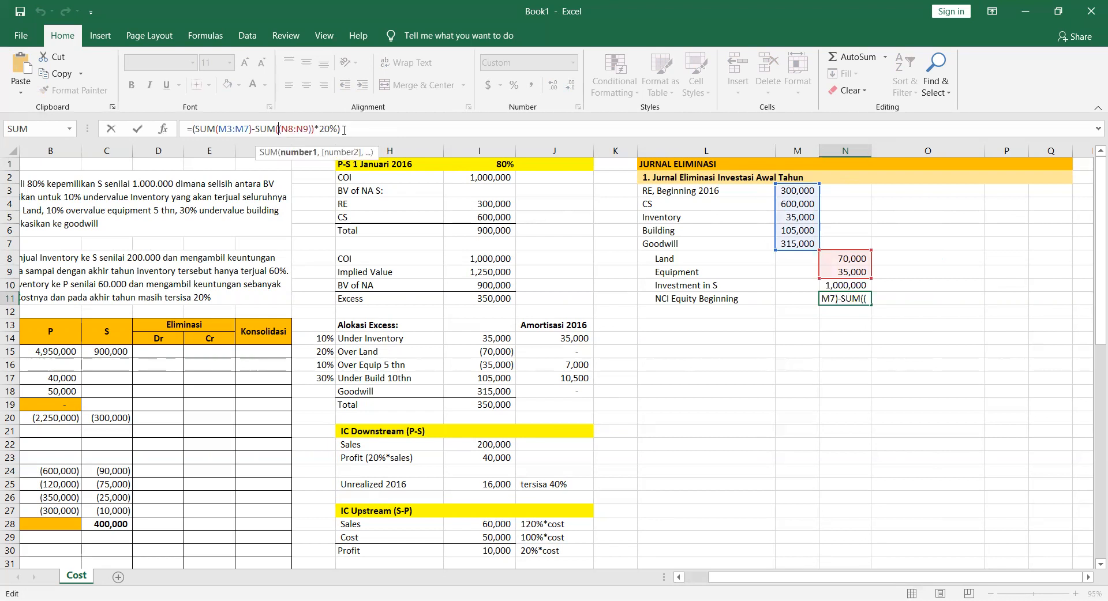
{"action": "key", "text": "BackSpace"}
{"action": "key", "text": "Left"}
{"action": "key", "text": "Left"}
{"action": "key", "text": "Left"}
{"action": "key", "text": "Left"}
{"action": "key", "text": "Left"}
{"action": "key", "text": "Left"}
{"action": "key", "text": "Left"}
{"action": "key", "text": "Left"}
{"action": "key", "text": "Left"}
{"action": "key", "text": "Left"}
{"action": "key", "text": "Left"}
{"action": "key", "text": "Left"}
{"action": "key", "text": "Left"}
{"action": "key", "text": "Left"}
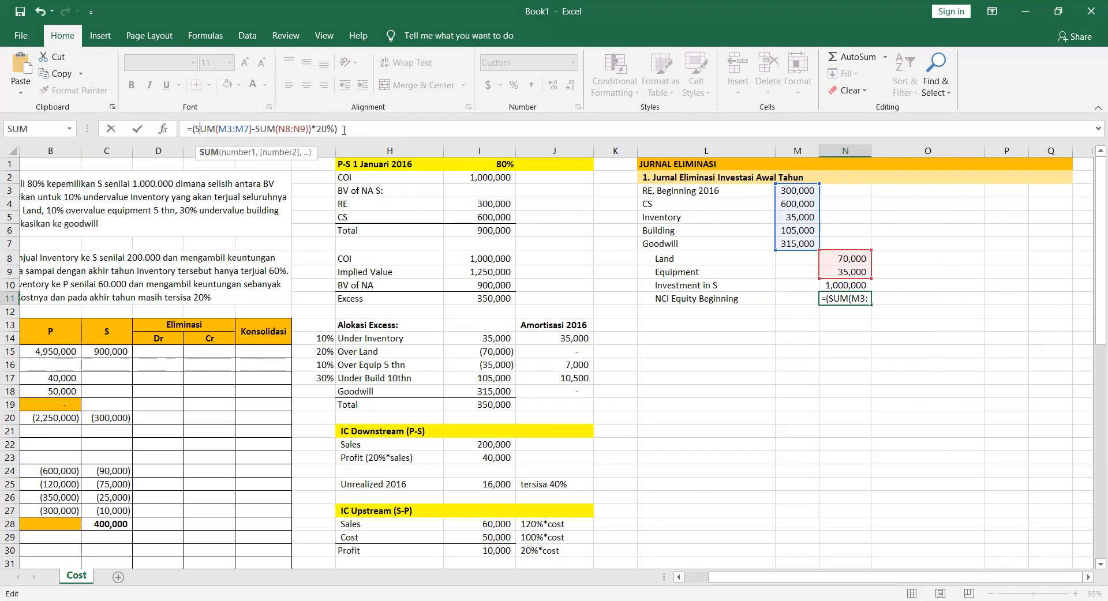
{"action": "key", "text": "Left"}
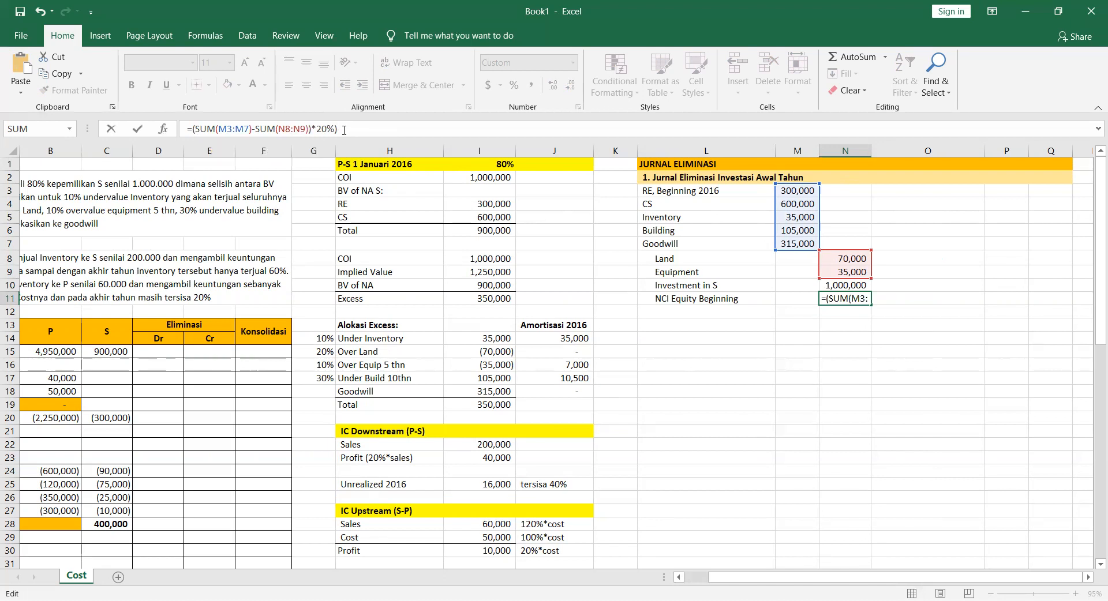
{"action": "key", "text": "Return"}
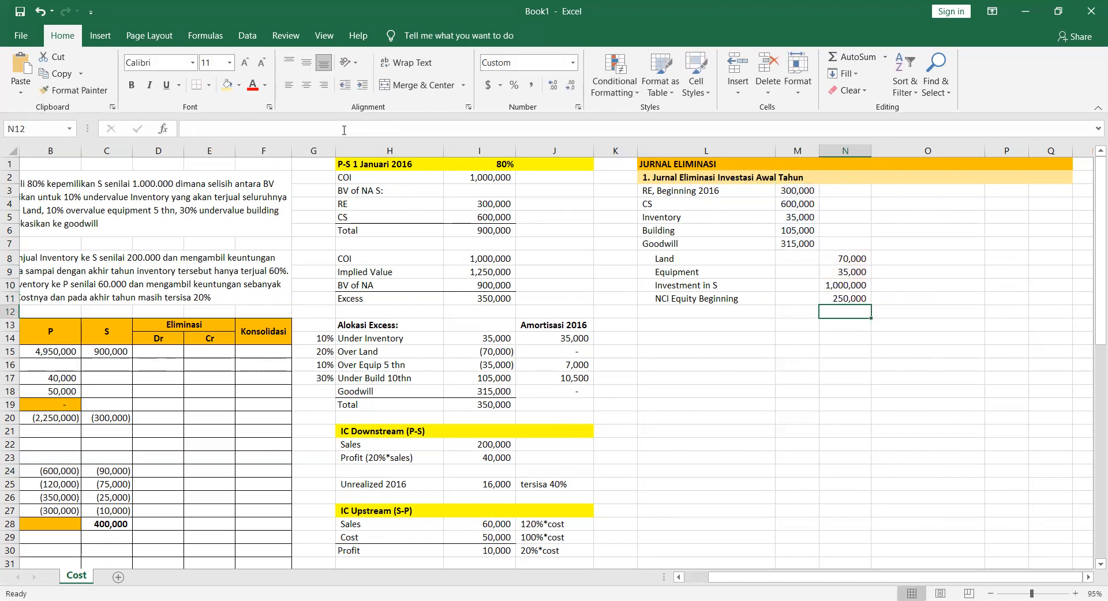
{"action": "key", "text": "Up"}
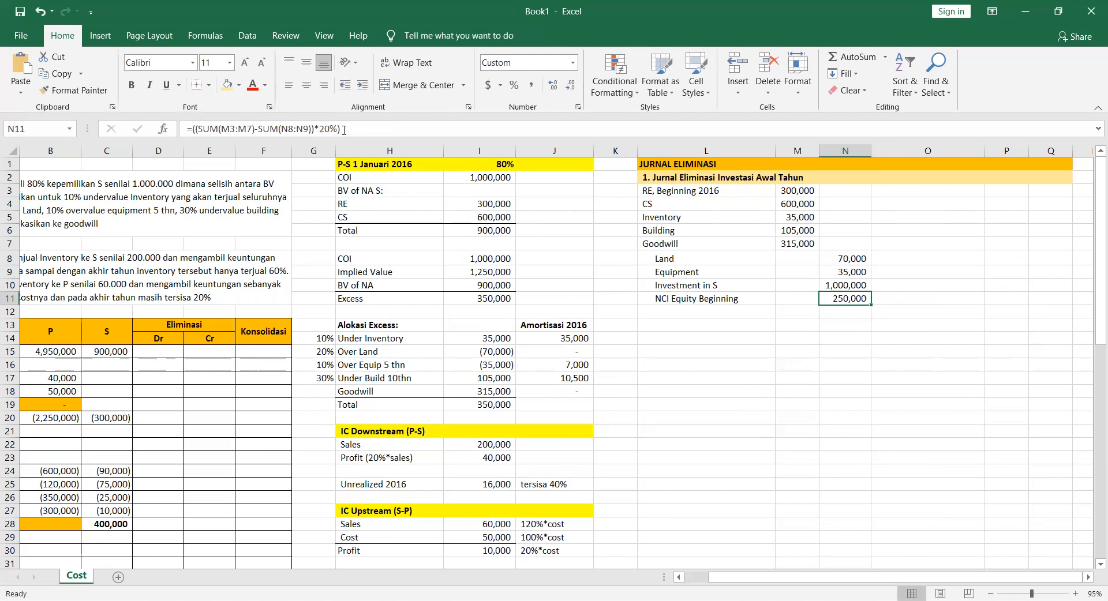
Enter the second journal heading "2. Eliminasi Income dan Dividend, Pengakuan NCI Expense" in L12
{"action": "key", "text": "Left"}
{"action": "key", "text": "Left"}
{"action": "key", "text": "Down"}
{"action": "key", "text": "Up"}
{"action": "key", "text": "Right"}
{"action": "key", "text": "Right"}
{"action": "key", "text": "Right"}
{"action": "key", "text": "Left"}
{"action": "key", "text": "Left"}
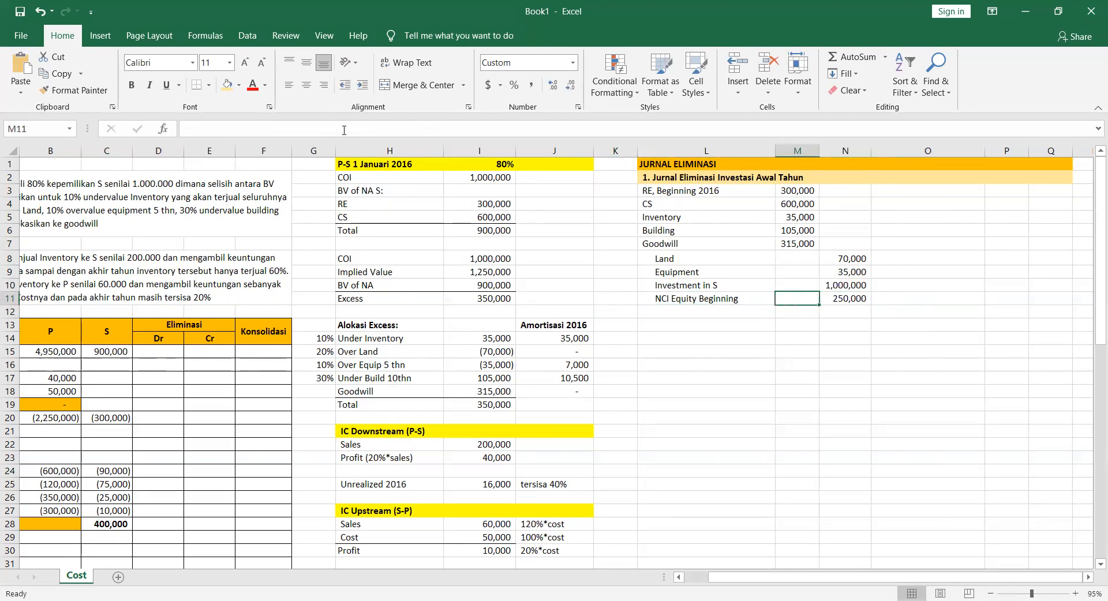
{"action": "key", "text": "Left"}
{"action": "key", "text": "Down"}
{"action": "type", "text": "2"}
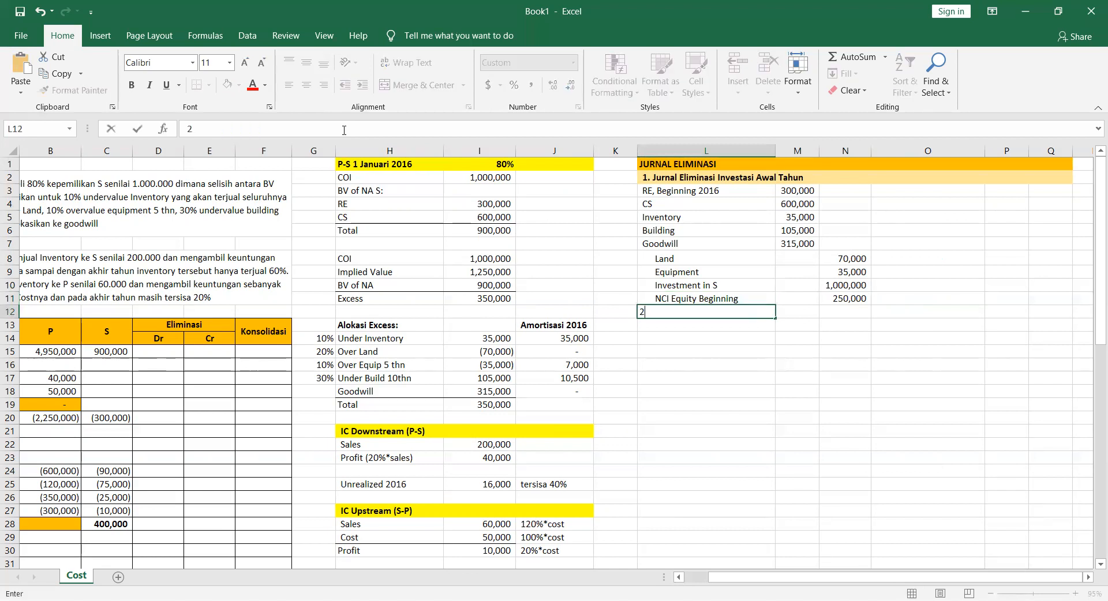
{"action": "type", "text": ". Eliminasi Income dan "}
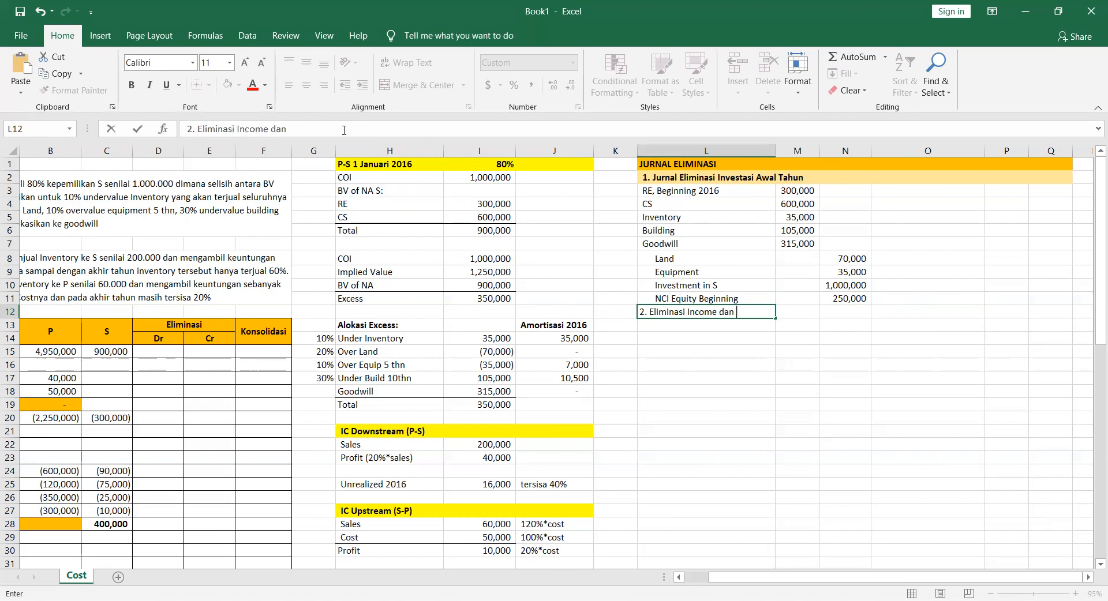
{"action": "type", "text": "Dividend, Pengakuan NCI Expense"}
{"action": "key", "text": "Return"}
{"action": "key", "text": "Up"}
Make the new journal heading in L12 bold and fill L12:Q12 with the light orange used for the first journal heading
{"action": "key", "text": "ctrl+b"}
{"action": "key", "text": "shift+Right"}
{"action": "key", "text": "shift+Right"}
{"action": "key", "text": "shift+Right"}
{"action": "key", "text": "shift+Right"}
{"action": "key", "text": "shift+Right"}
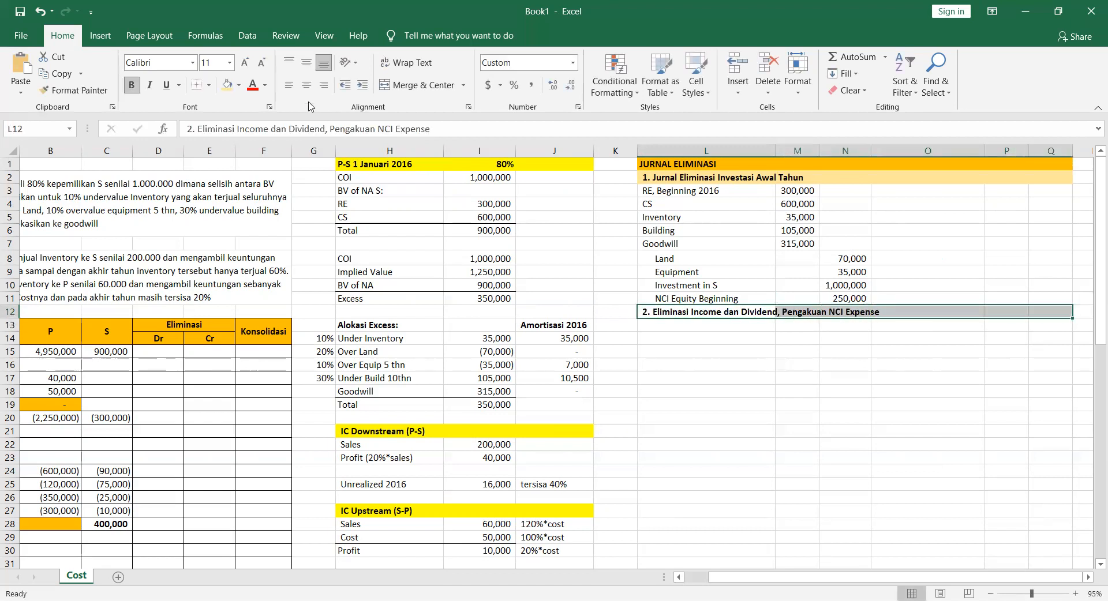
{"action": "left_click", "coordinate": [232, 89]}
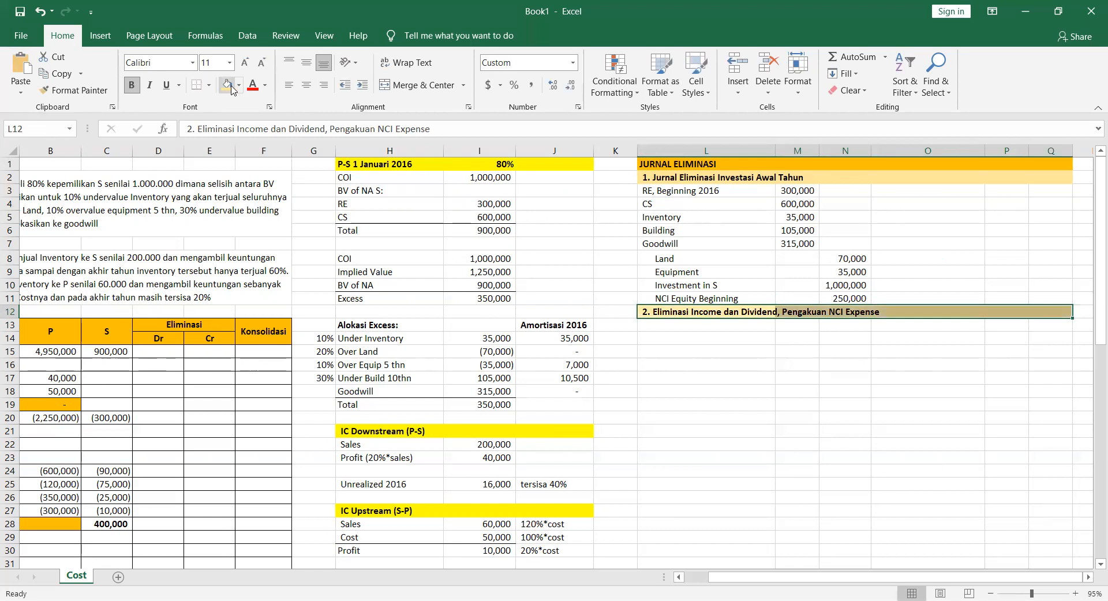
Enter the bold subheading "Metode Cost" in L13 below the second journal heading
{"action": "key", "text": "Down"}
{"action": "type", "text": "Metod"}
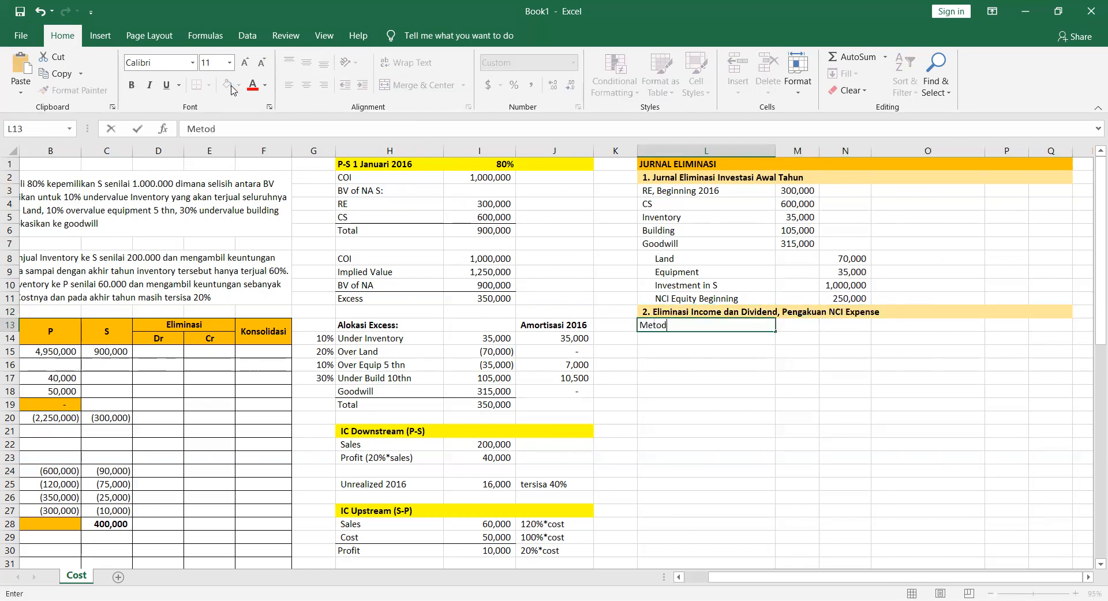
{"action": "type", "text": "e Cost"}
{"action": "key", "text": "ctrl+Return"}
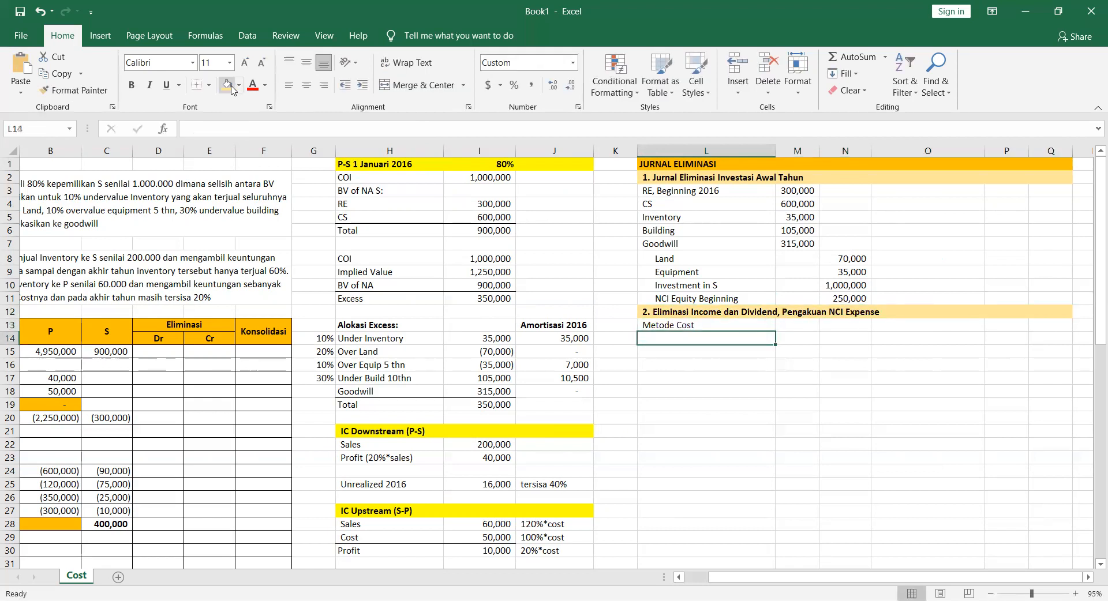
{"action": "key", "text": "ctrl+b"}
Enter the bold subheading "Metode Equity" in O13, in the same row as "Metode Cost"
{"action": "key", "text": "Right"}
{"action": "key", "text": "Right"}
{"action": "key", "text": "Right"}
{"action": "type", "text": "Metode Equity"}
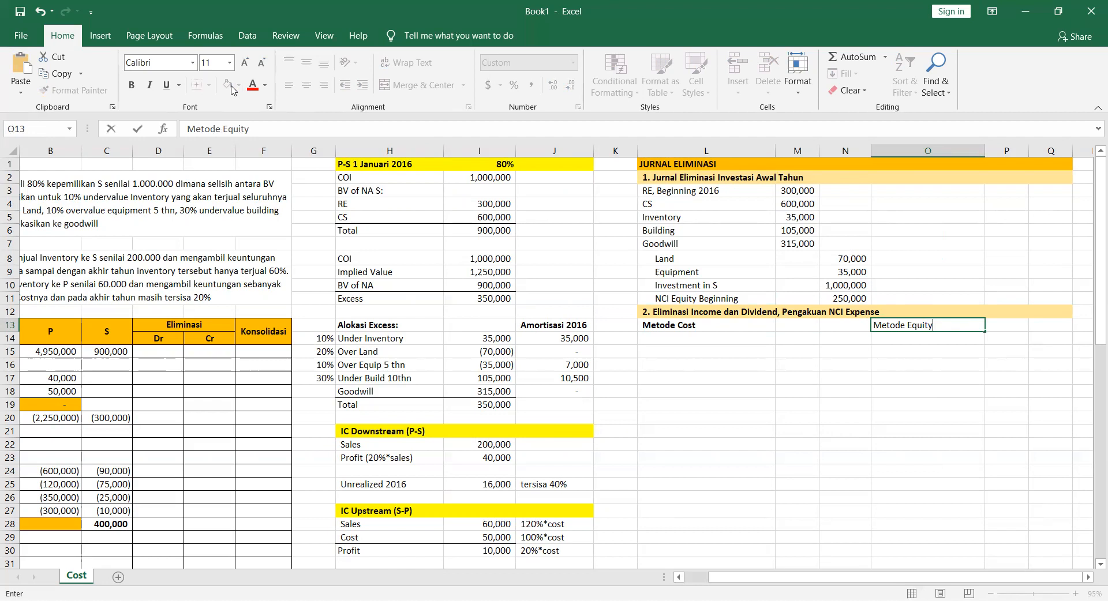
{"action": "key", "text": "Return"}
{"action": "key", "text": "Up"}
{"action": "key", "text": "ctrl+b"}
Enter the account labels "Dividend Income" in L15 and "Dividend S" in L16 under Metode Cost
{"action": "key", "text": "Left"}
{"action": "key", "text": "Left"}
{"action": "key", "text": "Left"}
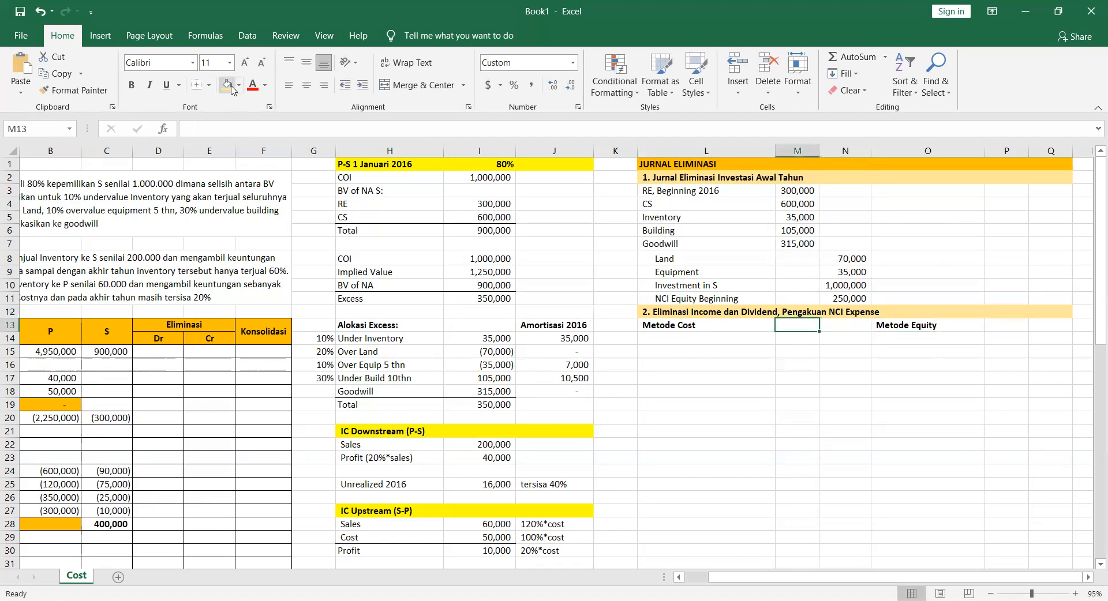
{"action": "key", "text": "Down"}
{"action": "key", "text": "Down"}
{"action": "type", "text": "Di"}
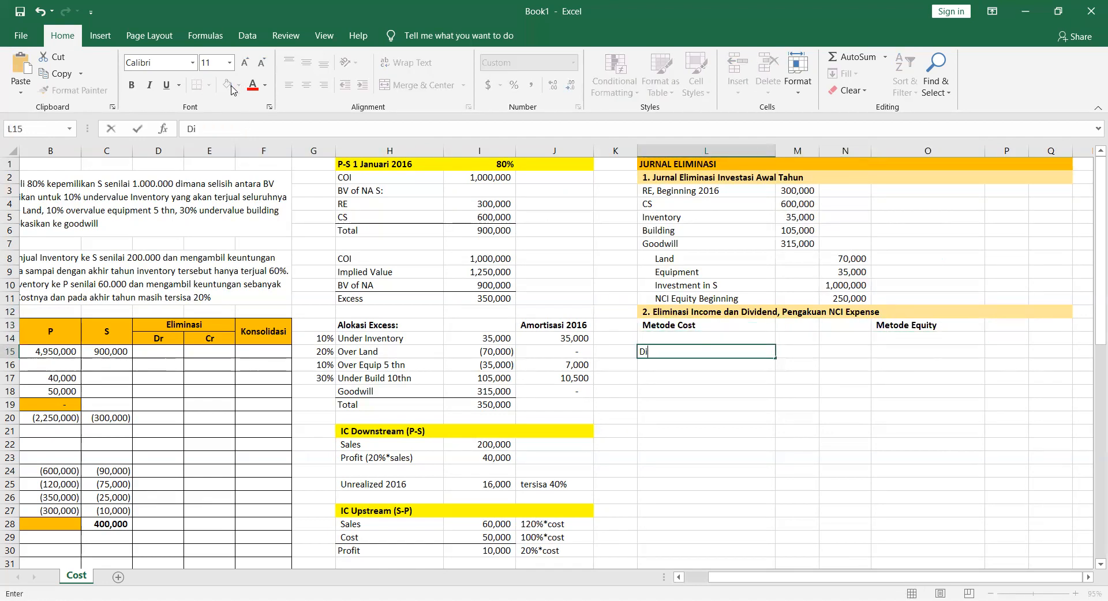
{"action": "type", "text": "vidend Income"}
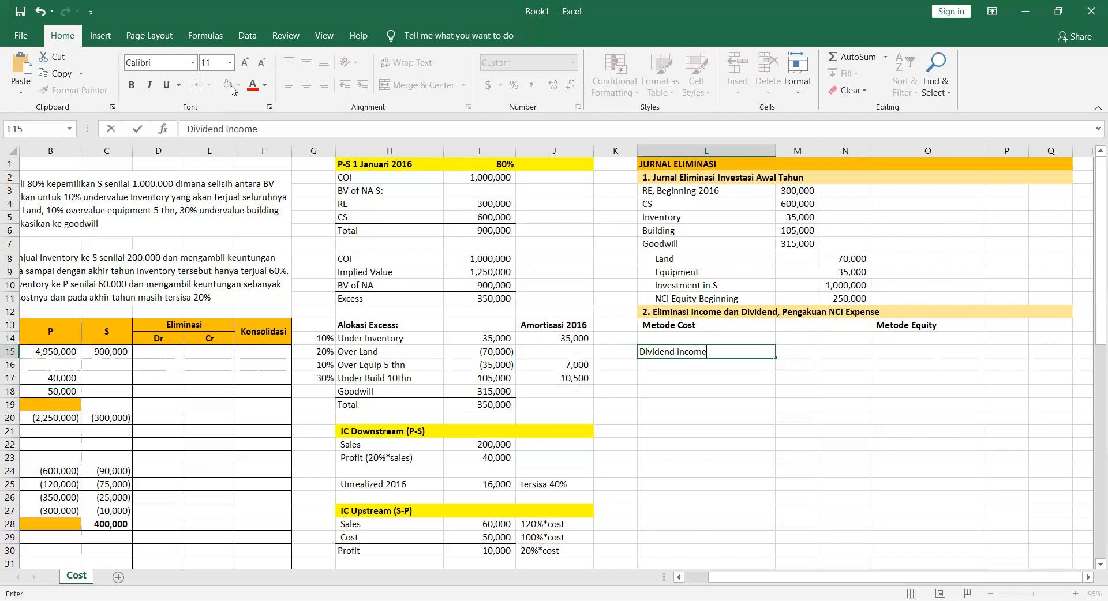
{"action": "key", "text": "Return"}
{"action": "type", "text": "Dividend S"}
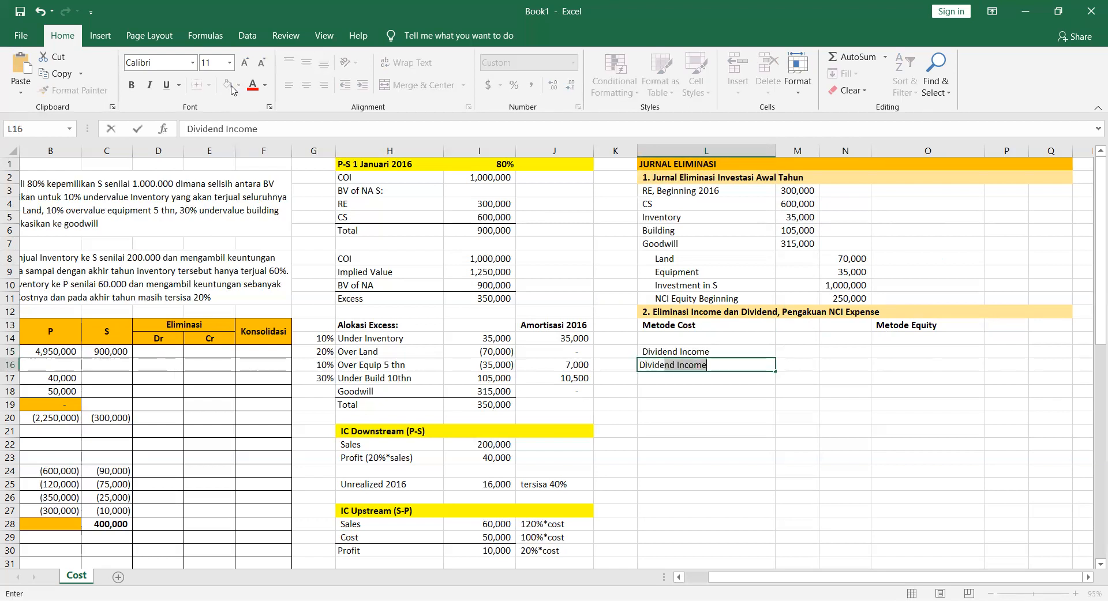
{"action": "key", "text": "Right"}
{"action": "key", "text": "Up"}
{"action": "key", "text": "Left"}
{"action": "key", "text": "Right"}
{"action": "key", "text": "Right"}
{"action": "key", "text": "Right"}
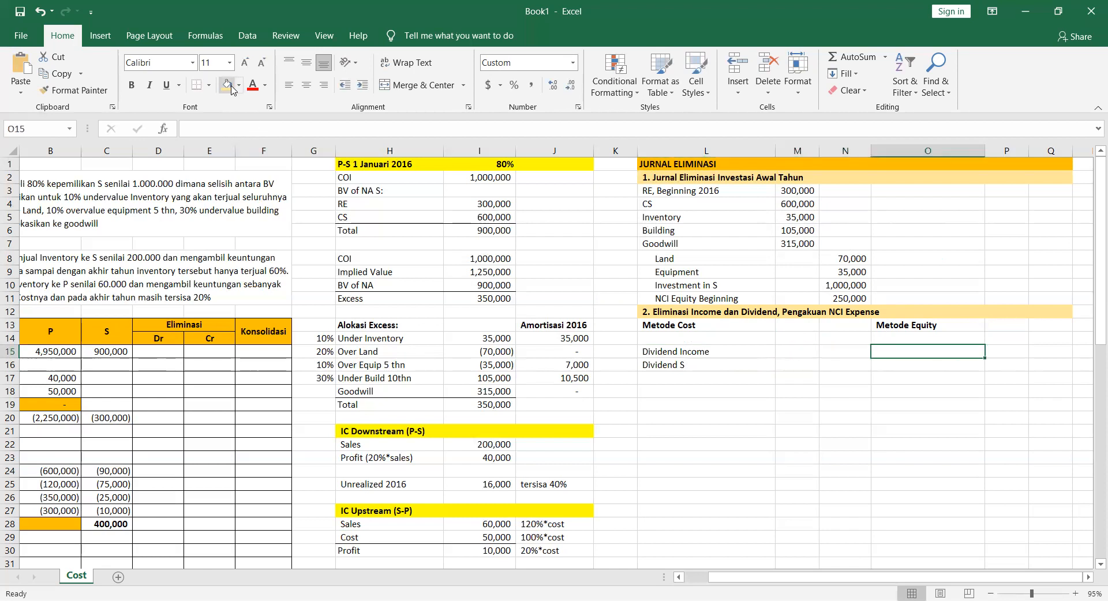
Enter the account labels "Income from S", "Dividend S" and "Investment in S" in O15:O17 under Metode Equity
{"action": "type", "text": "Income from S"}
{"action": "key", "text": "Return"}
{"action": "type", "text": "Dividend S"}
{"action": "key", "text": "Return"}
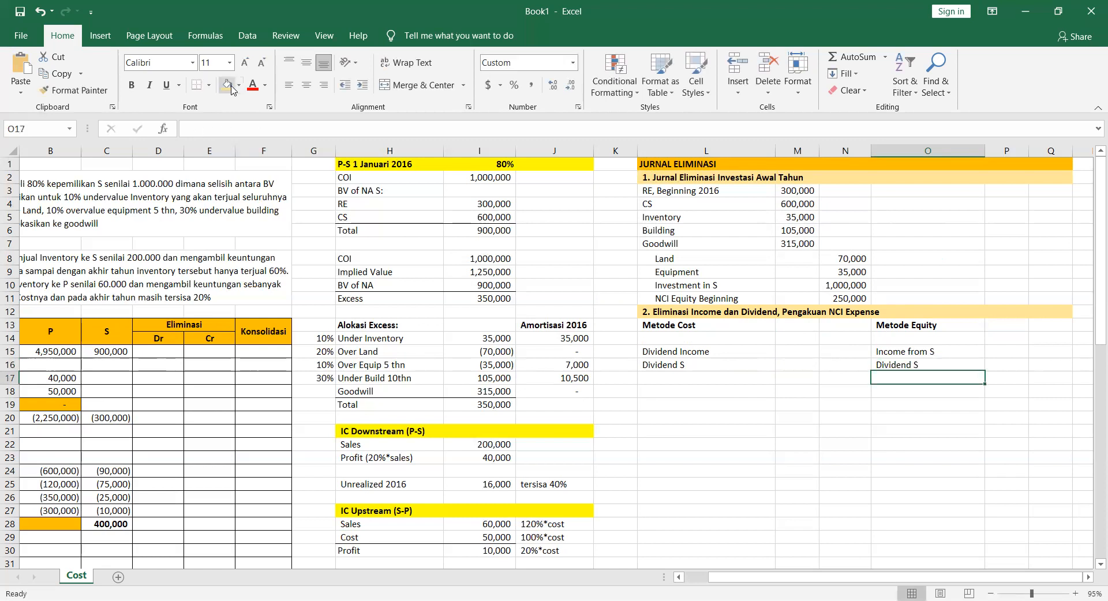
{"action": "type", "text": "Investment in S"}
{"action": "key", "text": "Return"}
{"action": "key", "text": "Up"}
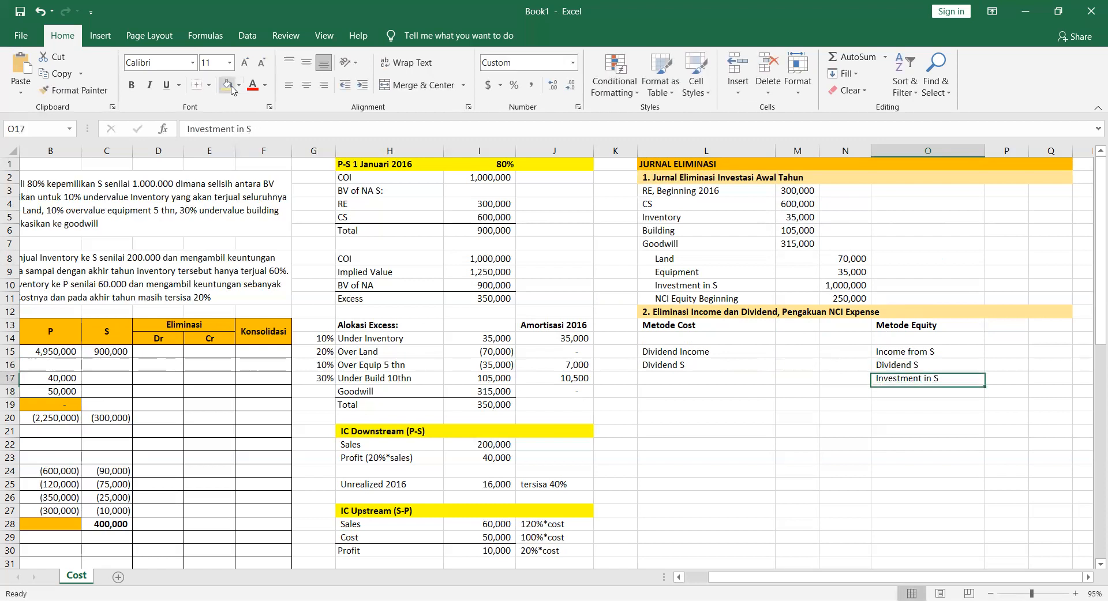
{"action": "key", "text": "Left"}
{"action": "key", "text": "Left"}
{"action": "key", "text": "Left"}
{"action": "key", "text": "Up"}
{"action": "key", "text": "Up"}
{"action": "key", "text": "Up"}
{"action": "key", "text": "shift+Right"}
{"action": "key", "text": "shift+Down"}
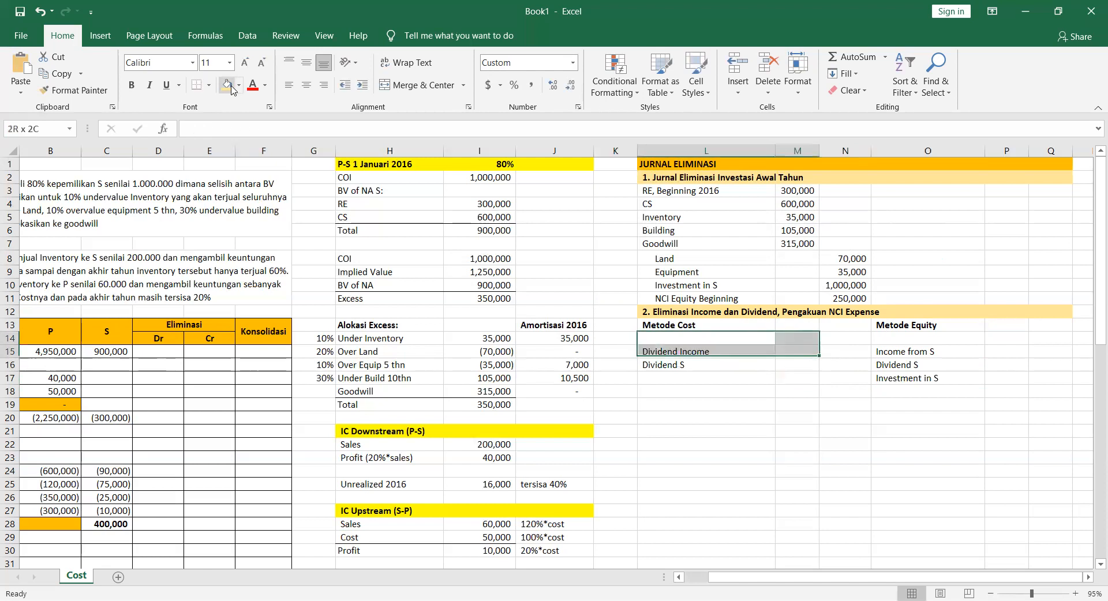
{"action": "key", "text": "shift+Right"}
{"action": "key", "text": "shift+Down"}
{"action": "key", "text": "shift+Right"}
{"action": "key", "text": "shift+Right"}
{"action": "key", "text": "Left"}
{"action": "key", "text": "Left"}
{"action": "key", "text": "Right"}
{"action": "key", "text": "Down"}
{"action": "key", "text": "Down"}
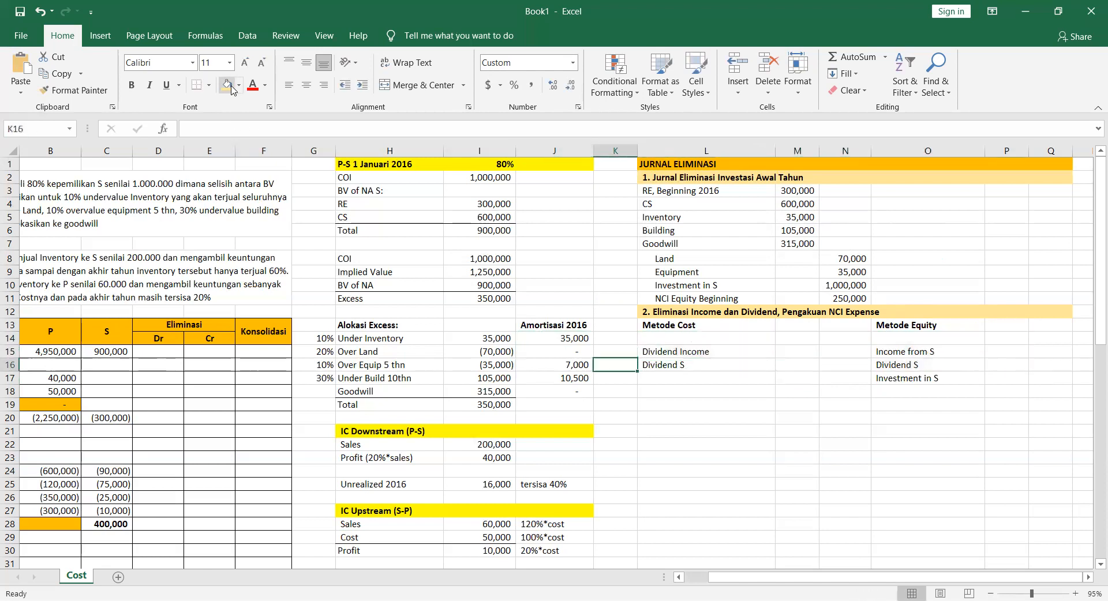
{"action": "key", "text": "Right"}
{"action": "key", "text": "shift+Up"}
{"action": "key", "text": "Right"}
{"action": "key", "text": "Right"}
{"action": "key", "text": "Right"}
{"action": "key", "text": "Up"}
{"action": "key", "text": "shift+Down"}
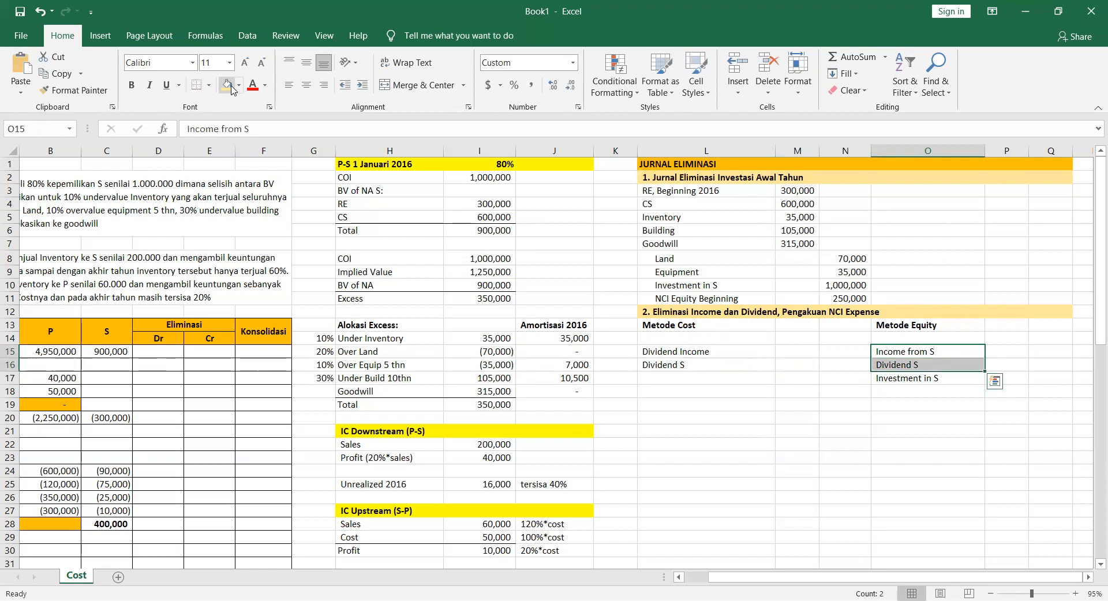
Enter the account labels "NCI Expense", "Dividend S" and "NCI Equity Ending" in L19:L21
{"action": "key", "text": "Down"}
{"action": "key", "text": "Down"}
{"action": "key", "text": "Down"}
{"action": "key", "text": "Left"}
{"action": "key", "text": "Down"}
{"action": "key", "text": "Left"}
{"action": "key", "text": "Left"}
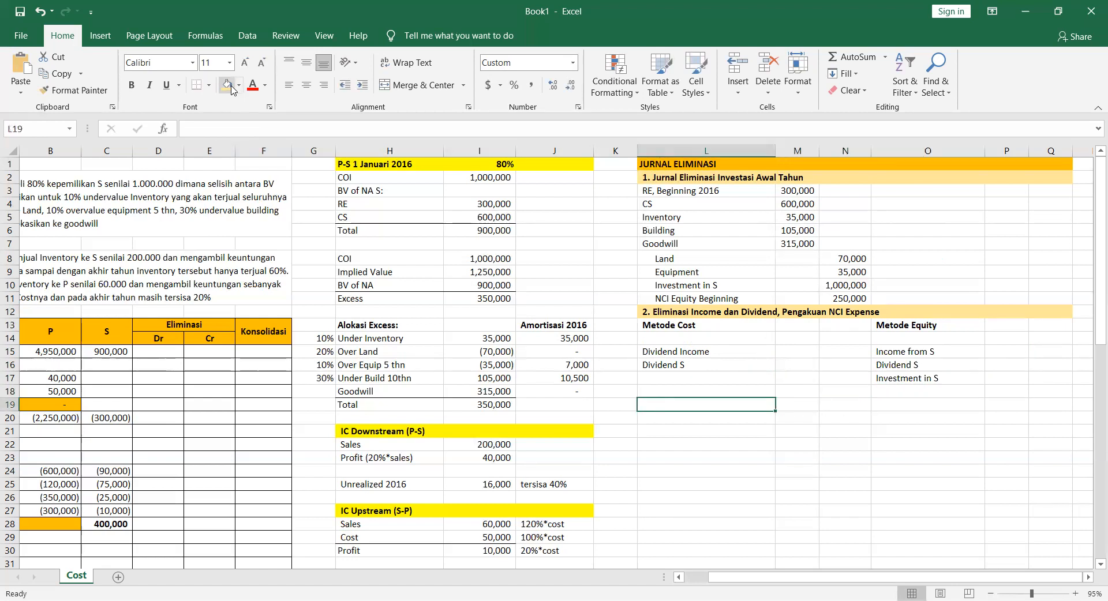
{"action": "type", "text": "NCI Expense"}
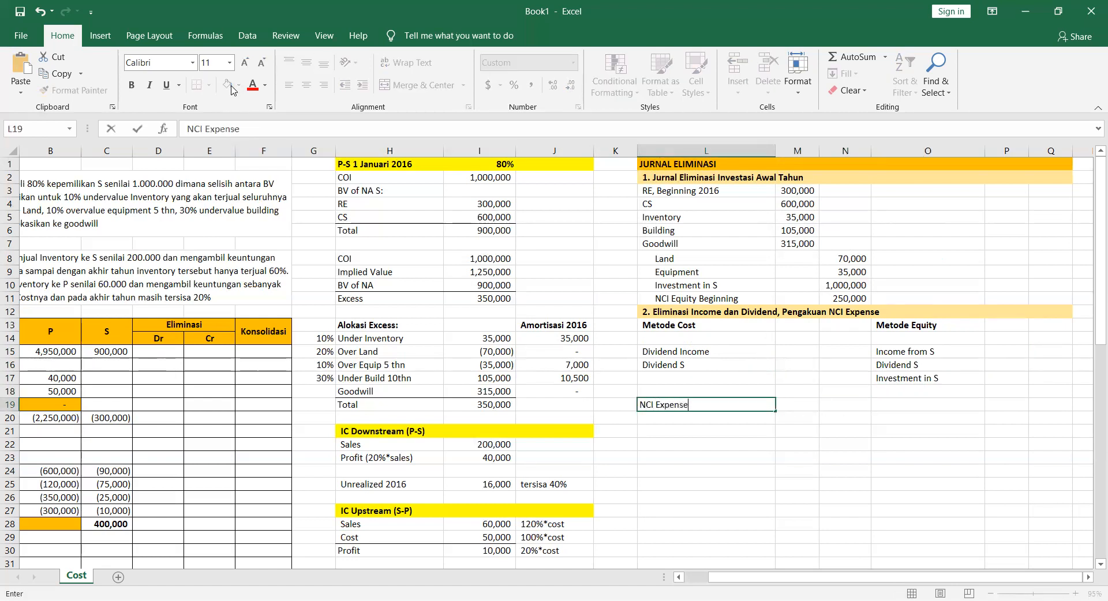
{"action": "key", "text": "Return"}
{"action": "type", "text": "dend S"}
{"action": "key", "text": "Return"}
{"action": "type", "text": "NCI Equity Ending"}
{"action": "key", "text": "ctrl+Return"}
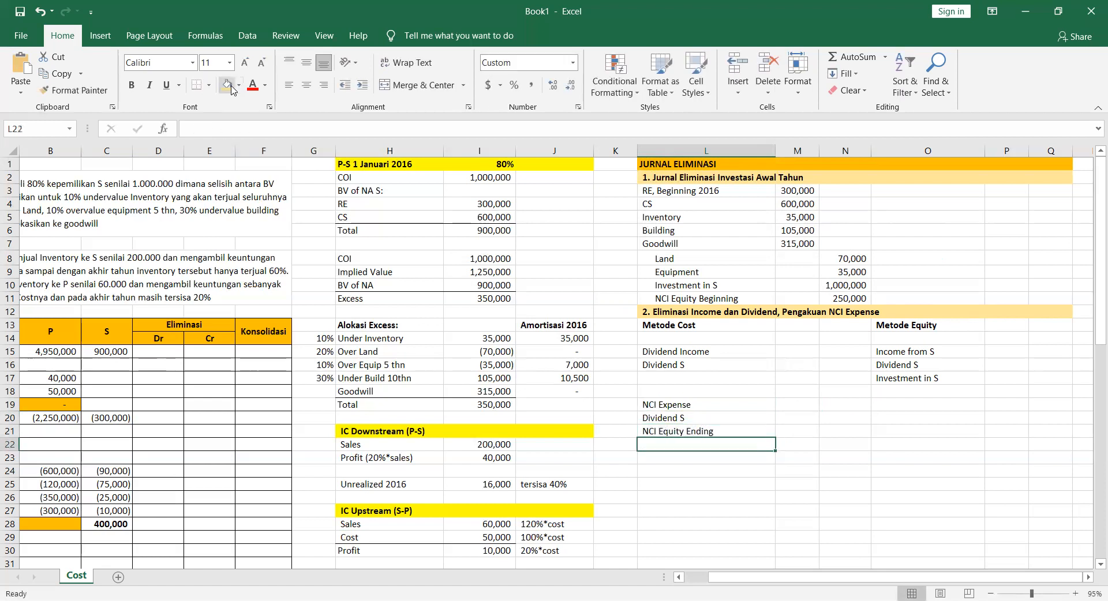
Indent the credit account labels in L20:L21, O16:O17 and L16 of the second journal
{"action": "key", "text": "shift+Up"}
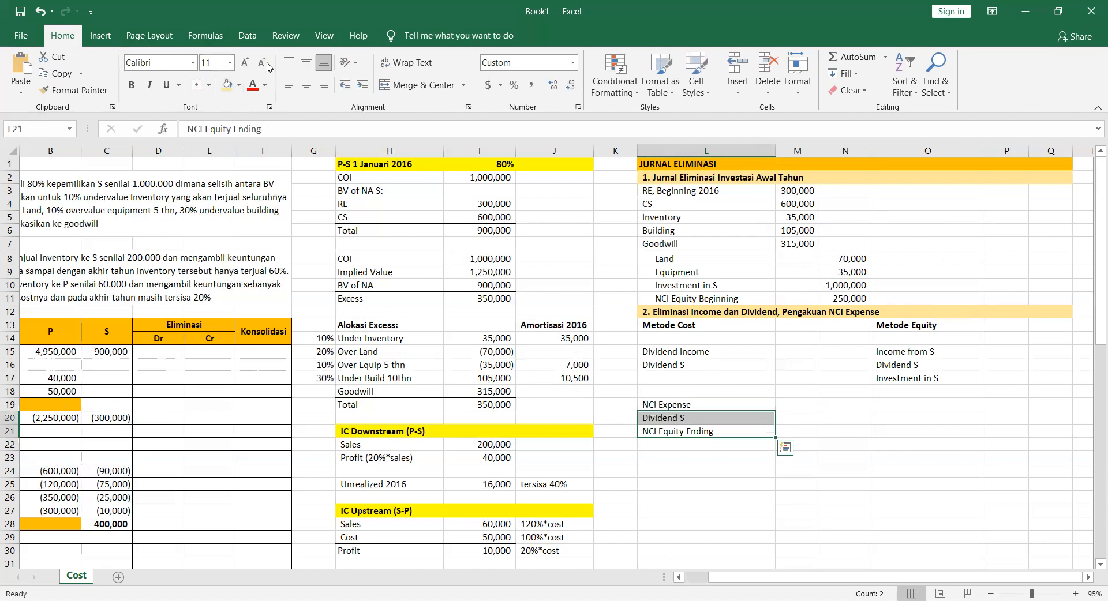
{"action": "left_click", "coordinate": [368, 89]}
{"action": "left_click", "coordinate": [368, 89]}
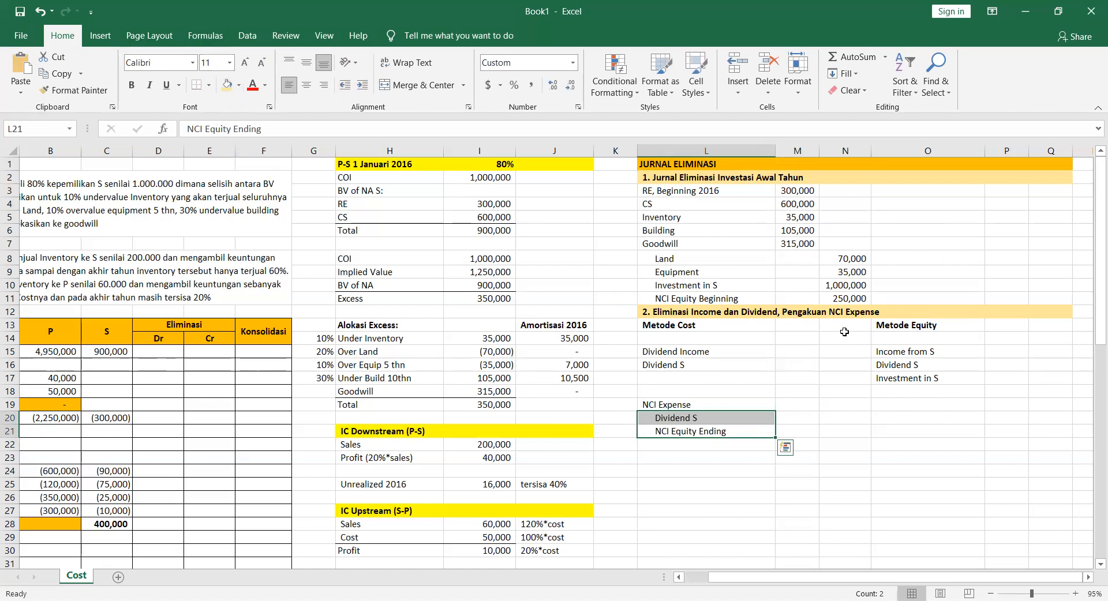
{"action": "left_click", "coordinate": [894, 370]}
{"action": "key", "text": "shift+Down"}
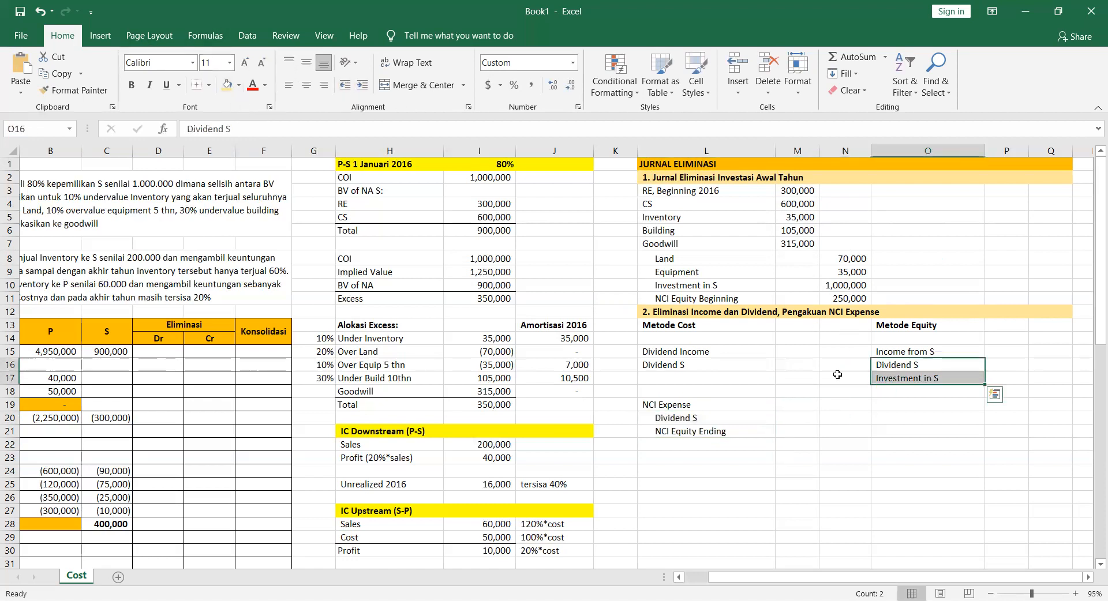
{"action": "left_click", "coordinate": [678, 368], "text": "ctrl"}
{"action": "left_click", "coordinate": [364, 84]}
Link the Dividend S credit in N16 to S's 2016 dividend in I36
{"action": "key", "text": "Right"}
{"action": "key", "text": "Right"}
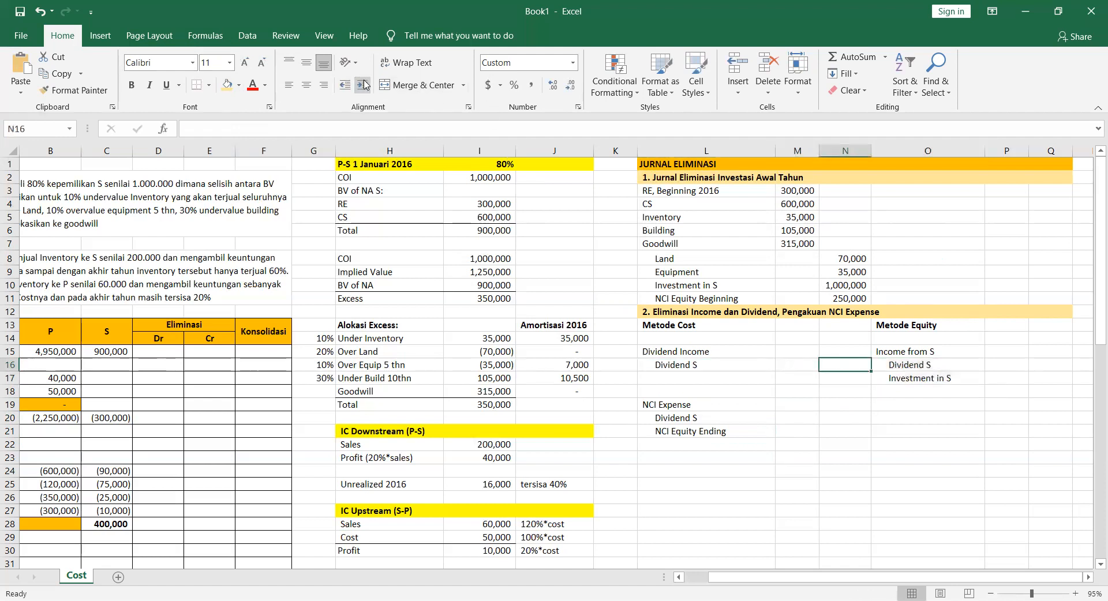
{"action": "type", "text": "="}
{"action": "scroll", "coordinate": [368, 294], "scroll_direction": "down", "scroll_amount": 5}
{"action": "scroll", "coordinate": [367, 294], "scroll_direction": "left", "scroll_amount": 1}
{"action": "scroll", "coordinate": [368, 294], "scroll_direction": "left", "scroll_amount": 1}
{"action": "scroll", "coordinate": [343, 335], "scroll_direction": "down", "scroll_amount": 4}
{"action": "left_click", "coordinate": [231, 268]}
{"action": "left_click", "coordinate": [585, 287]}
{"action": "key", "text": "Return"}
{"action": "scroll", "coordinate": [584, 290], "scroll_direction": "up", "scroll_amount": 9}
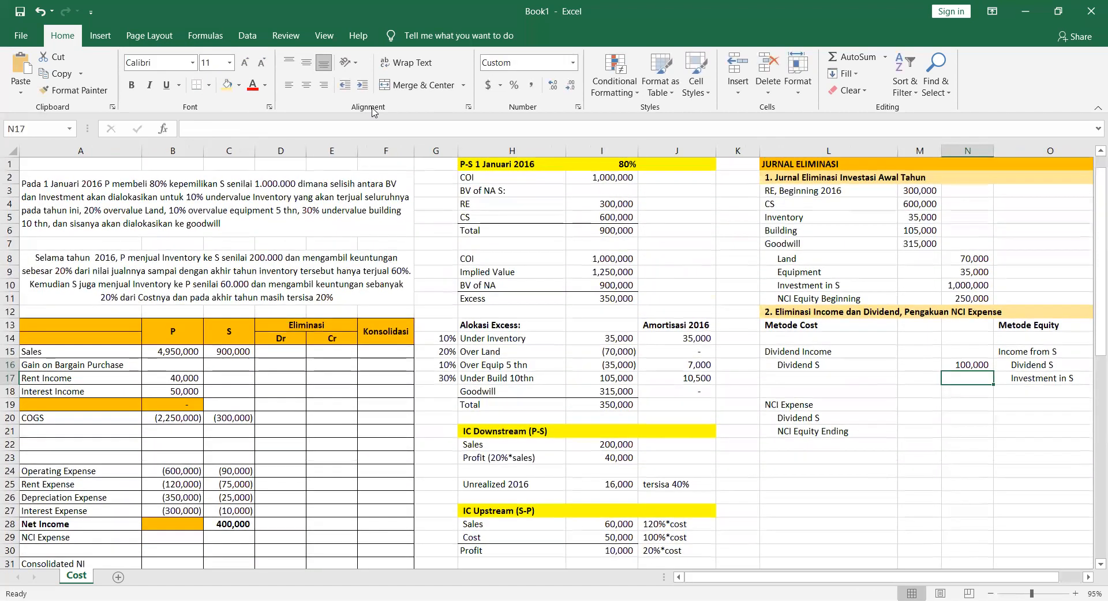
Extend the Dividend S formula in N16 to multiply I36 by 80%
{"action": "key", "text": "Up"}
{"action": "left_click", "coordinate": [380, 128]}
{"action": "type", "text": "*"}
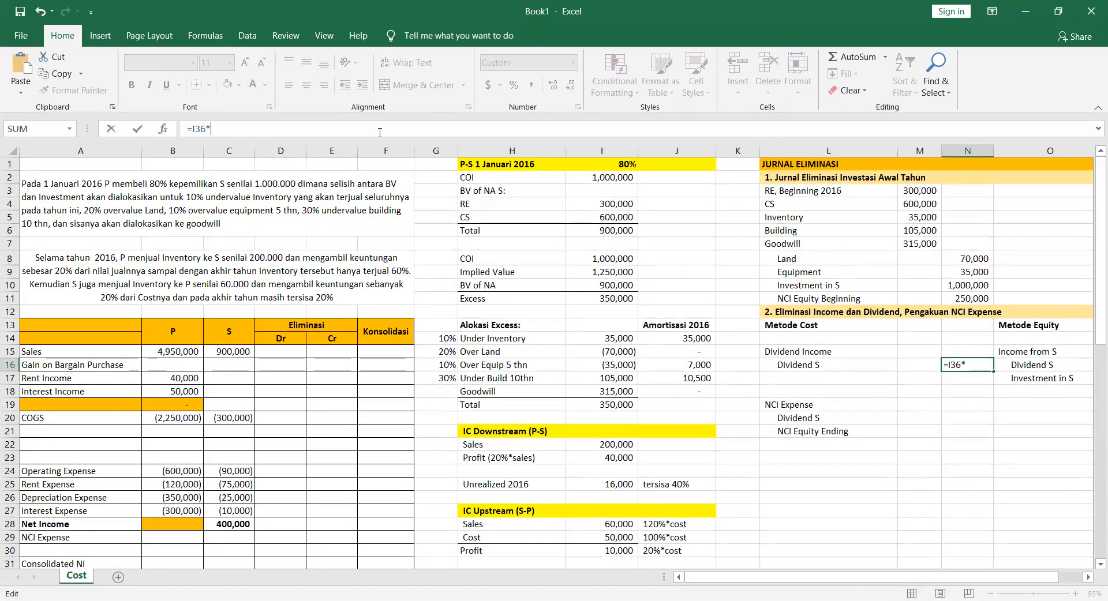
{"action": "type", "text": "80"}
{"action": "key", "text": "Return"}
Calculate the NCI share of Dividend S in N20 as I36*20%
{"action": "key", "text": "Down"}
{"action": "key", "text": "Down"}
{"action": "key", "text": "Down"}
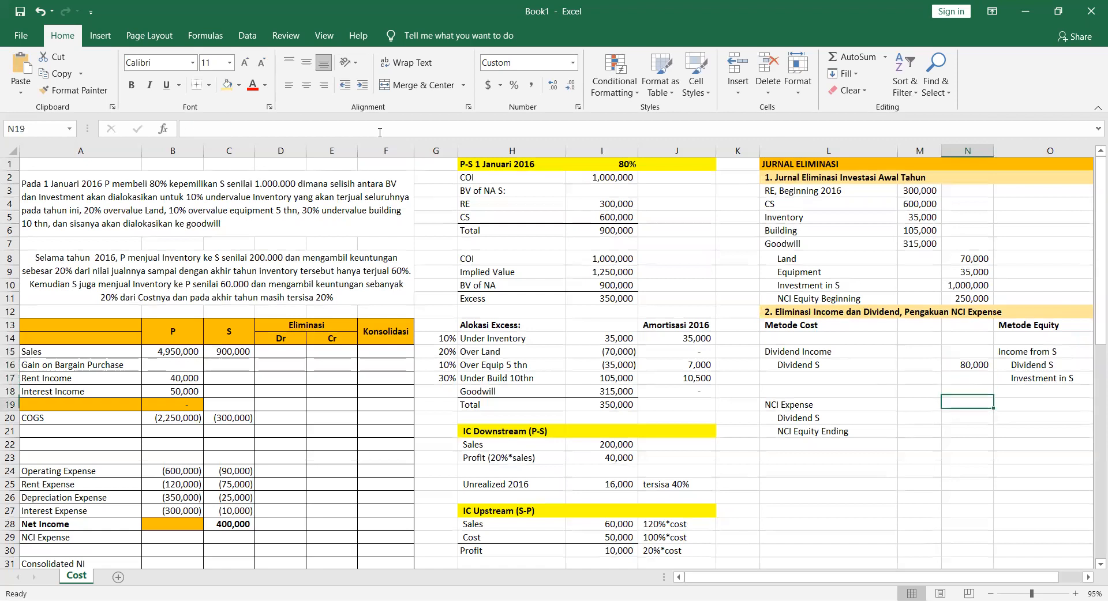
{"action": "type", "text": "="}
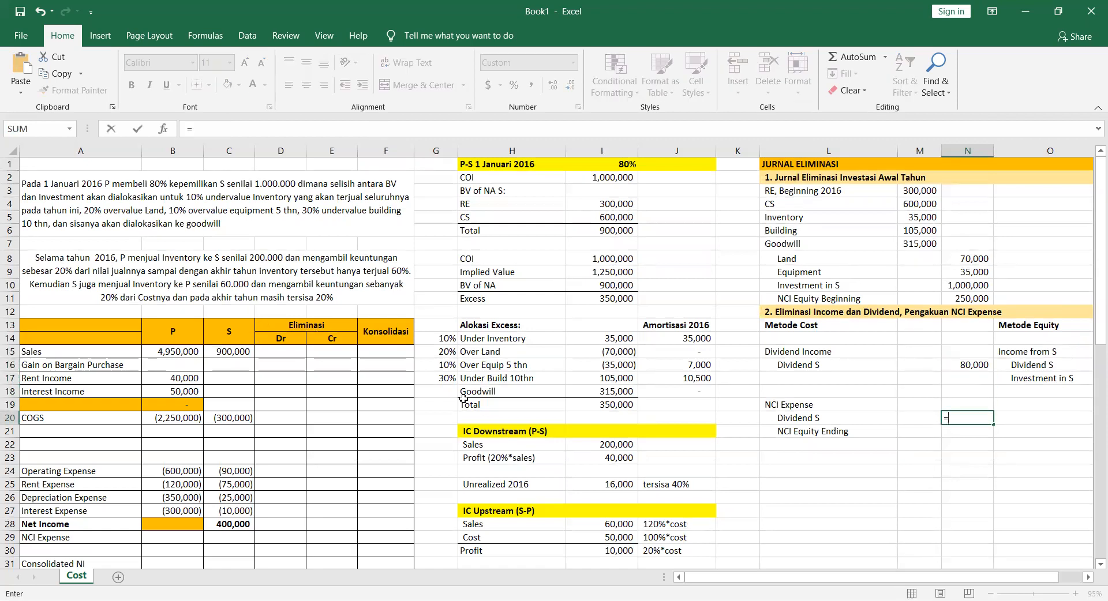
{"action": "scroll", "coordinate": [519, 439], "scroll_direction": "down", "scroll_amount": 3}
{"action": "left_click", "coordinate": [589, 498]}
{"action": "type", "text": "*20%"}
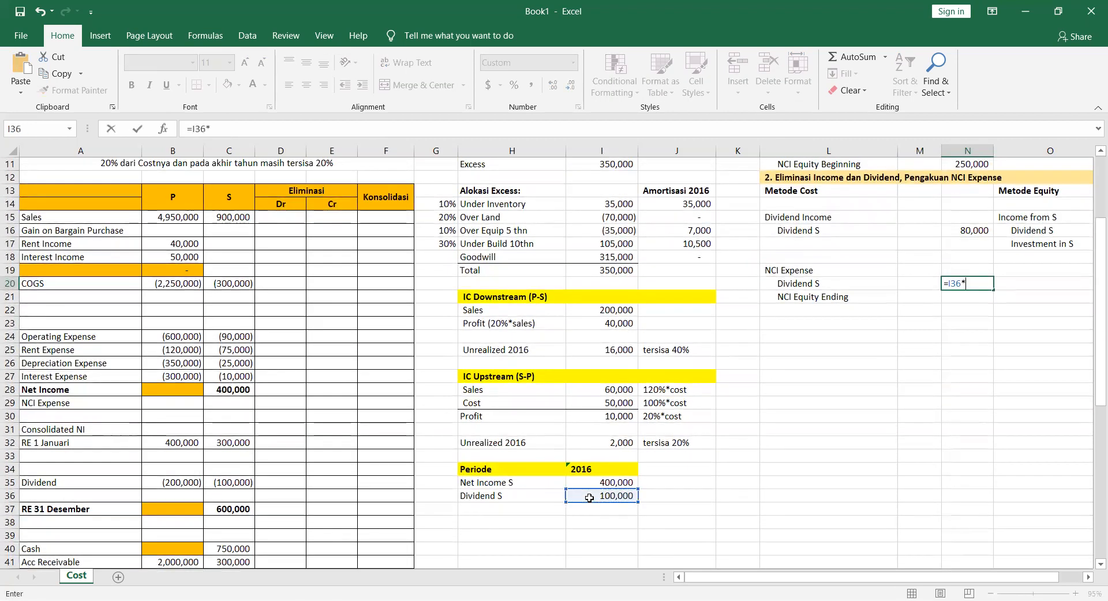
{"action": "key", "text": "Return"}
Link the Dividend Income debit in M15 to the Dividend S credit in N16
{"action": "key", "text": "Up"}
{"action": "key", "text": "Right"}
{"action": "key", "text": "Right"}
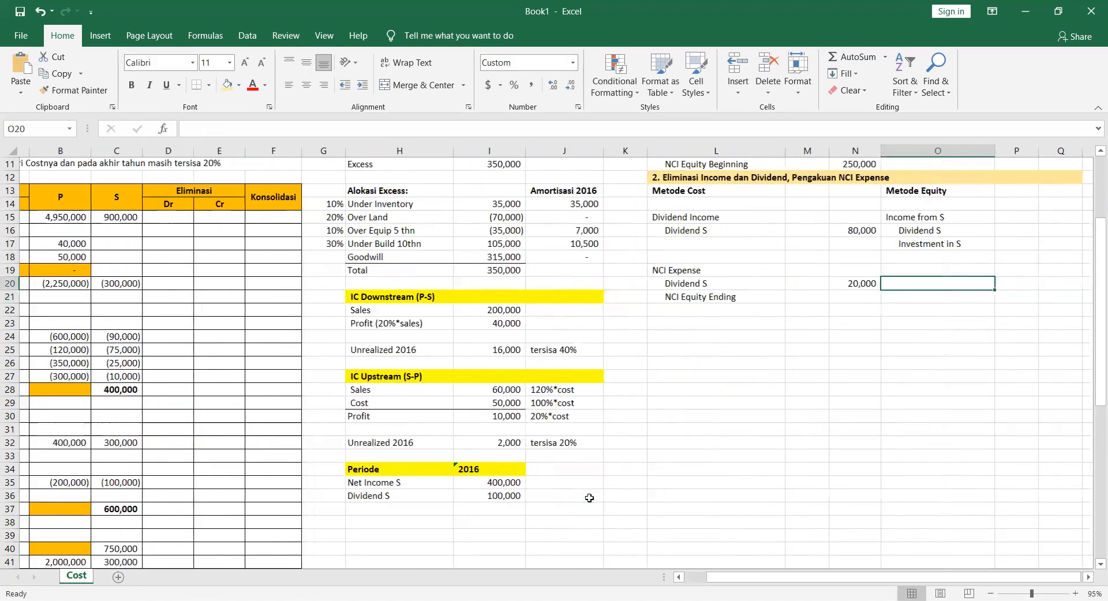
{"action": "key", "text": "Up"}
{"action": "key", "text": "Up"}
{"action": "key", "text": "Up"}
{"action": "key", "text": "Left"}
{"action": "key", "text": "Left"}
{"action": "key", "text": "Up"}
{"action": "key", "text": "Up"}
{"action": "key", "text": "Left"}
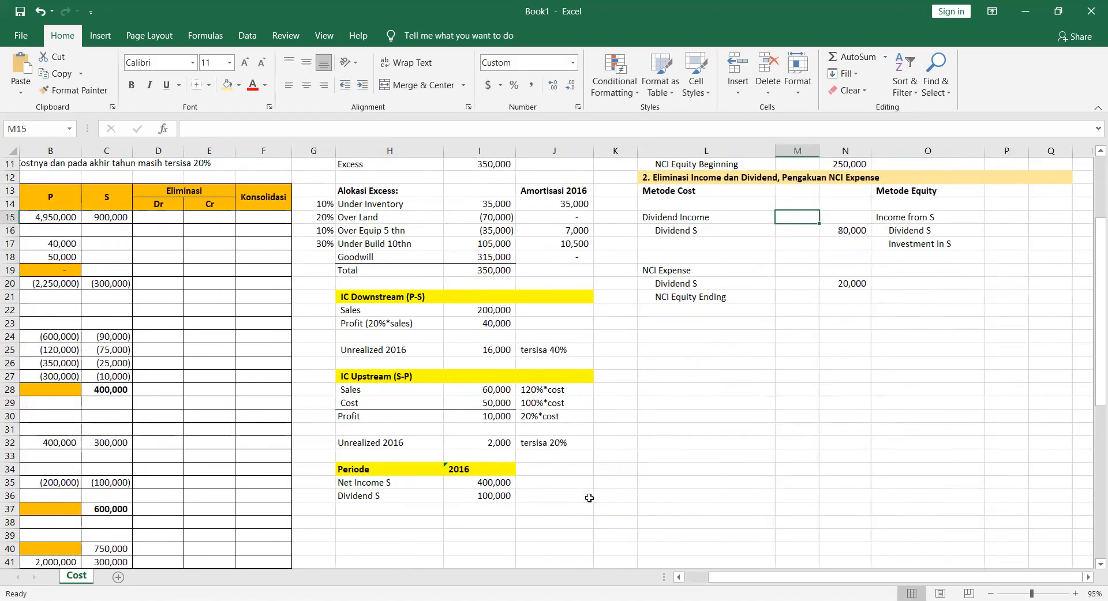
{"action": "type", "text": "="}
{"action": "key", "text": "Right"}
{"action": "key", "text": "Down"}
{"action": "key", "text": "Return"}
Link the Metode Equity Dividend S credit in Q16 to N16
{"action": "key", "text": "Right"}
{"action": "key", "text": "Right"}
{"action": "key", "text": "Right"}
{"action": "key", "text": "Right"}
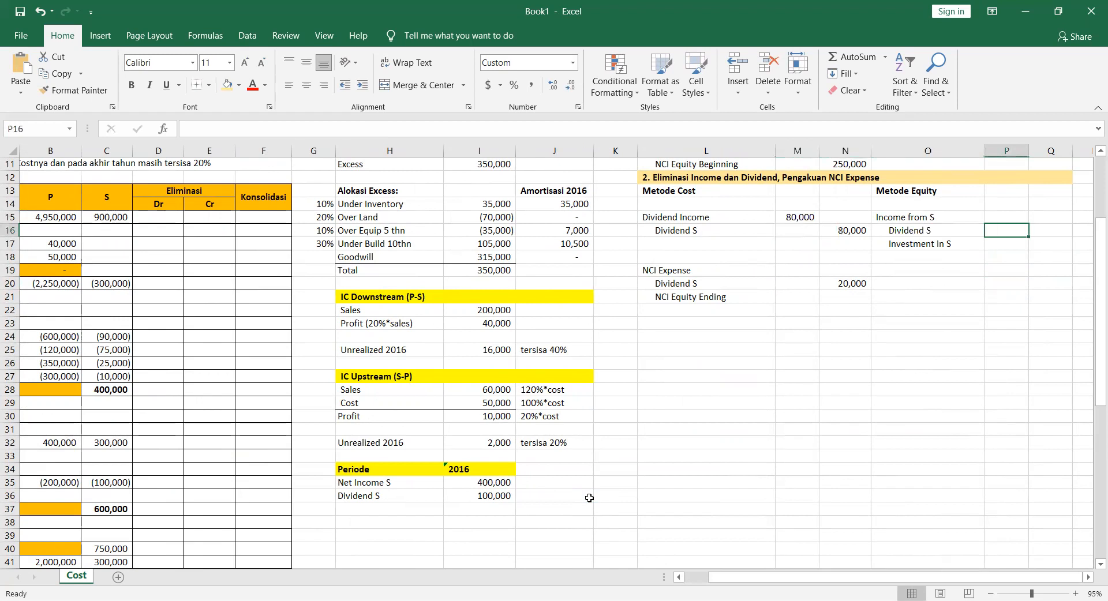
{"action": "type", "text": "="}
{"action": "key", "text": "Left"}
{"action": "key", "text": "Left"}
{"action": "key", "text": "Left"}
{"action": "key", "text": "Left"}
{"action": "key", "text": "Right"}
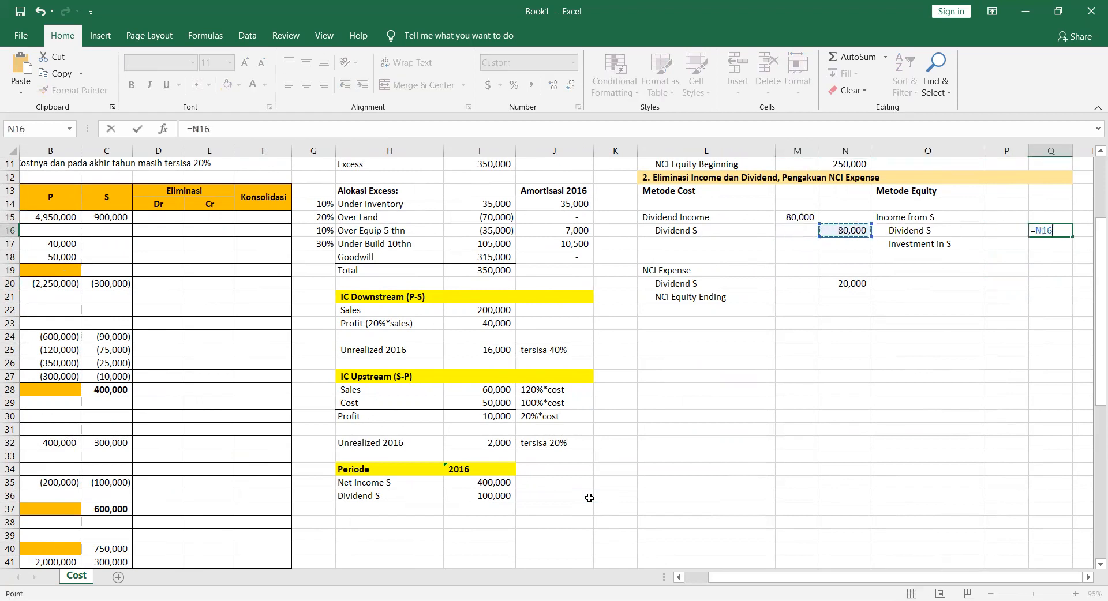
{"action": "key", "text": "Return"}
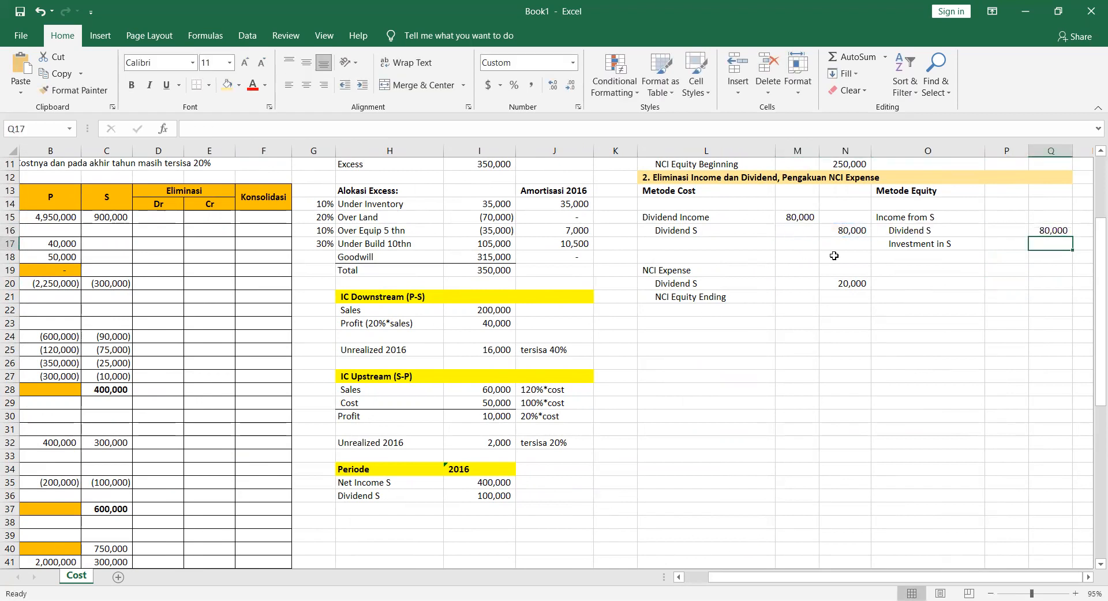
Enter the heading "Income from S 2016:" in L24 with "Net Income S", "+Amort Over Asset" and "-Amort Under Asset" in L25:L27
{"action": "left_click", "coordinate": [686, 339]}
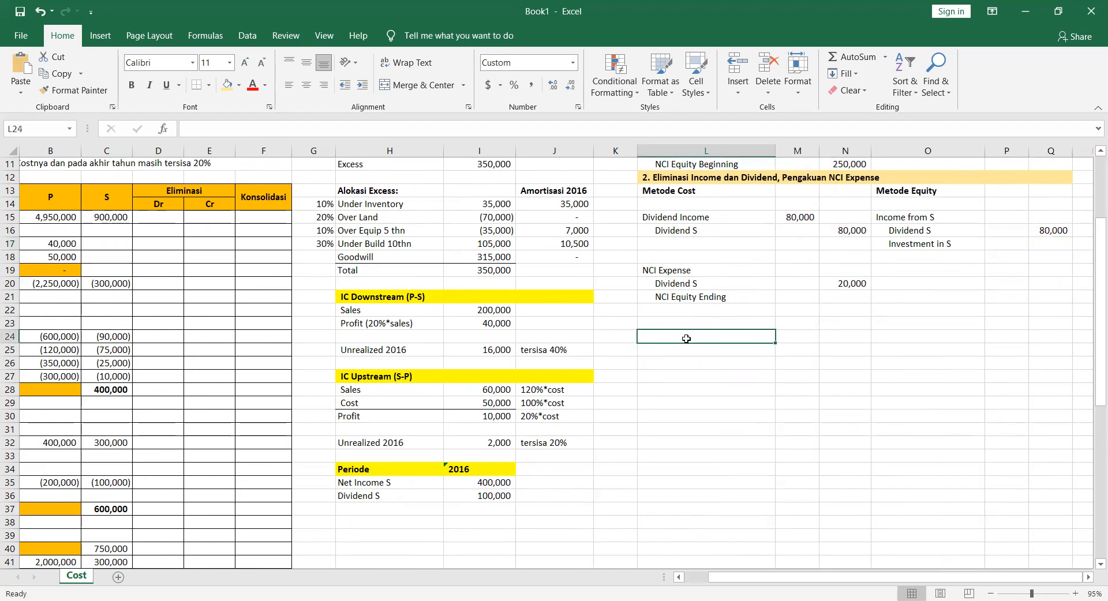
{"action": "type", "text": "Income fro"}
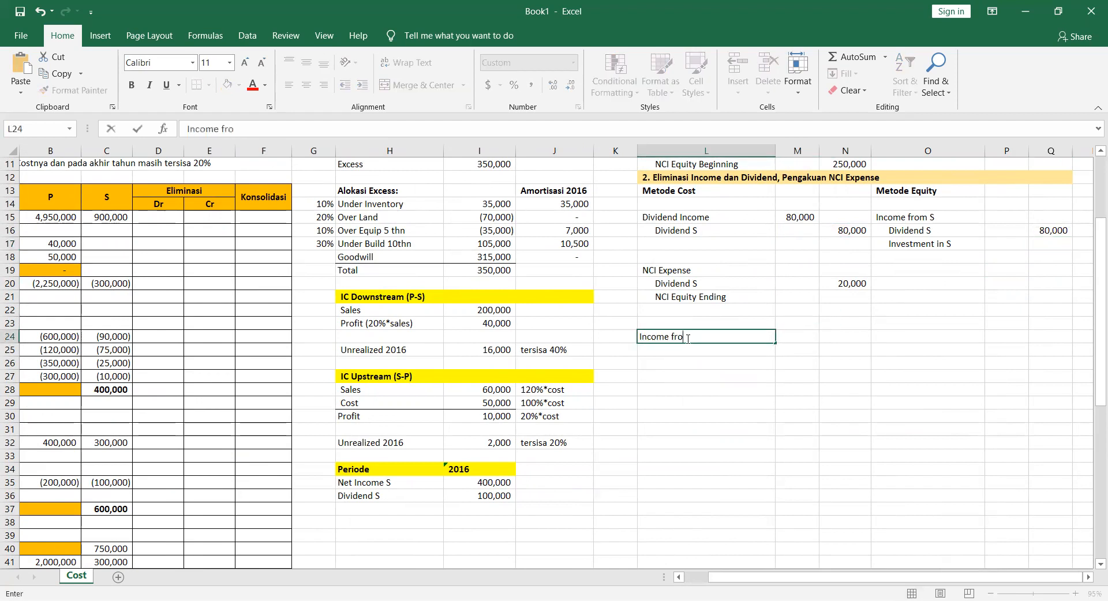
{"action": "type", "text": "m S 2016:"}
{"action": "key", "text": "Return"}
{"action": "type", "text": "N"}
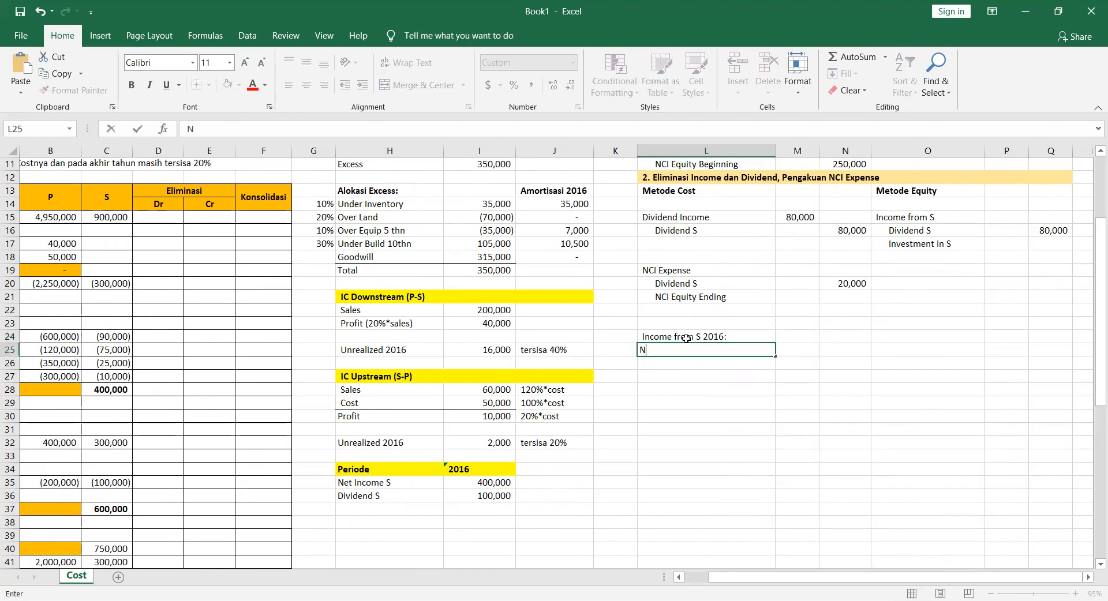
{"action": "type", "text": "et Income S"}
{"action": "key", "text": "Return"}
{"action": "type", "text": "'"}
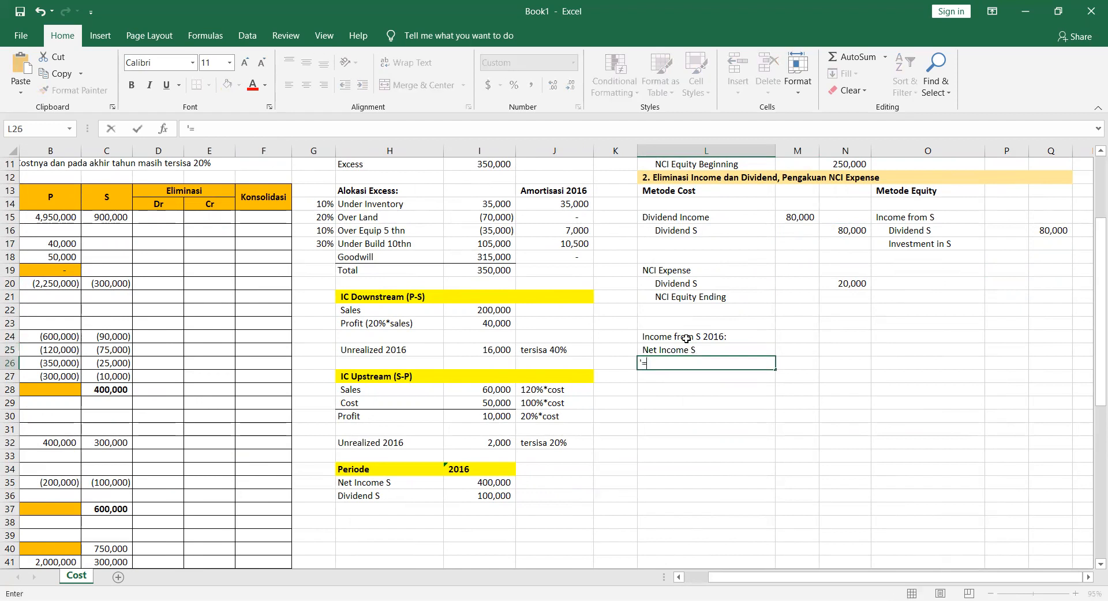
{"action": "type", "text": "+Amort Over Ass"}
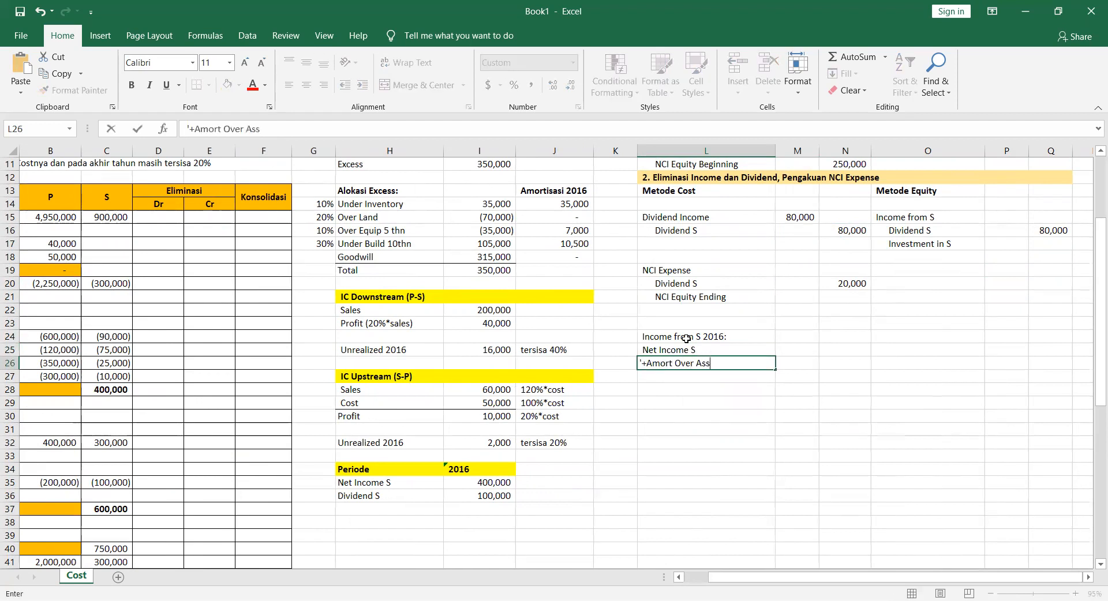
{"action": "type", "text": "et"}
{"action": "key", "text": "Return"}
{"action": "type", "text": "'-Amort Under Ass"}
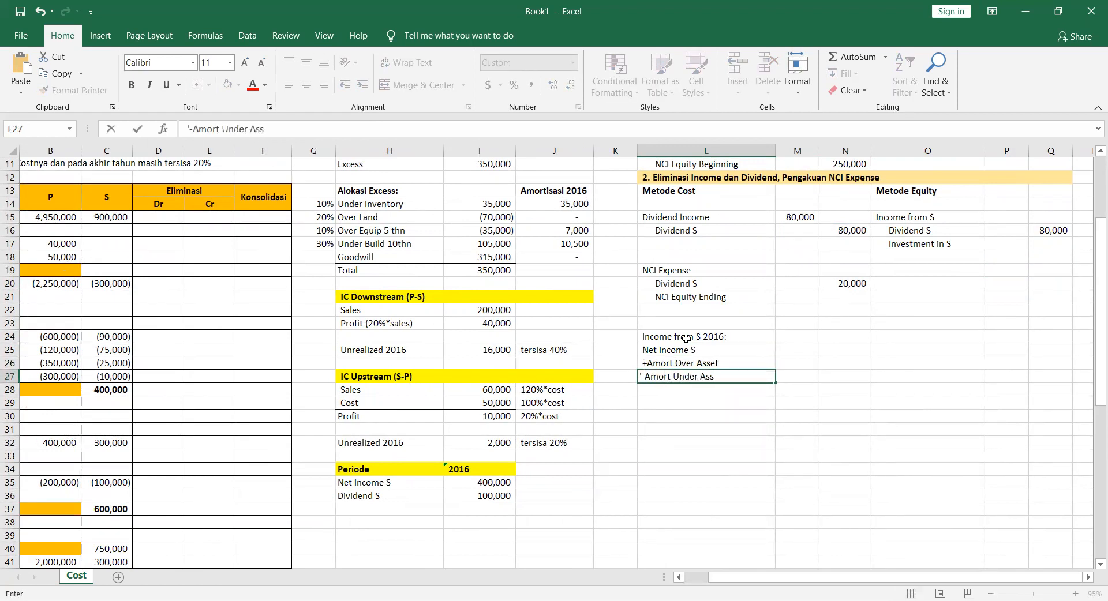
{"action": "key", "text": "Return"}
Enter the labels "IC Upstream", "+Realized" and "-Unrealized" in L28:L30
{"action": "type", "text": "IC"}
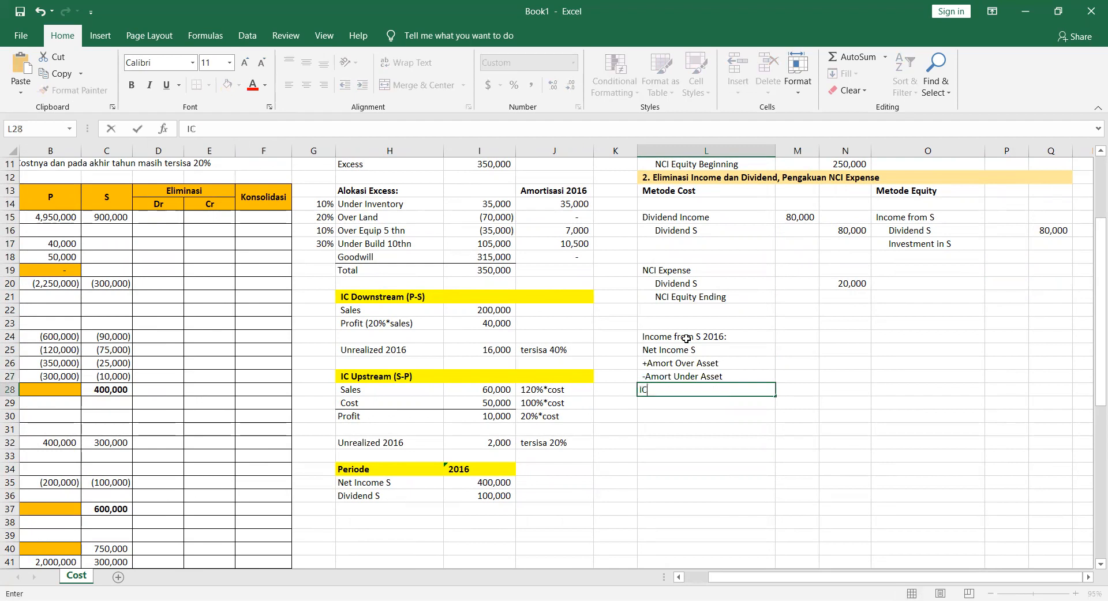
{"action": "type", "text": " Upstream"}
{"action": "key", "text": "Return"}
{"action": "type", "text": "'+"}
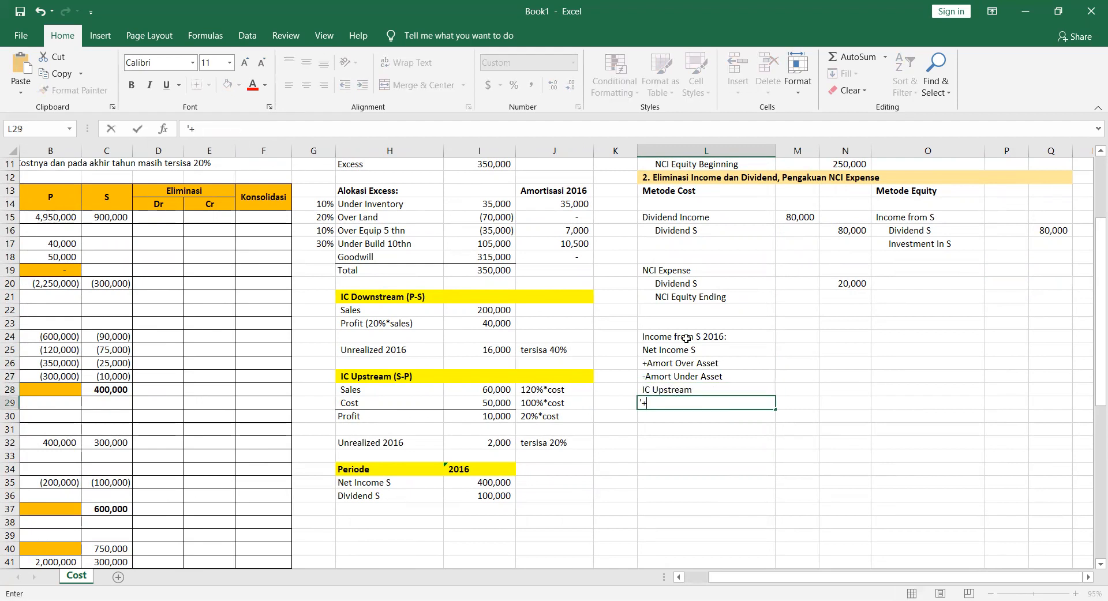
{"action": "type", "text": "Realized"}
{"action": "key", "text": "Return"}
{"action": "type", "text": "'-Unrealized"}
{"action": "key", "text": "Return"}
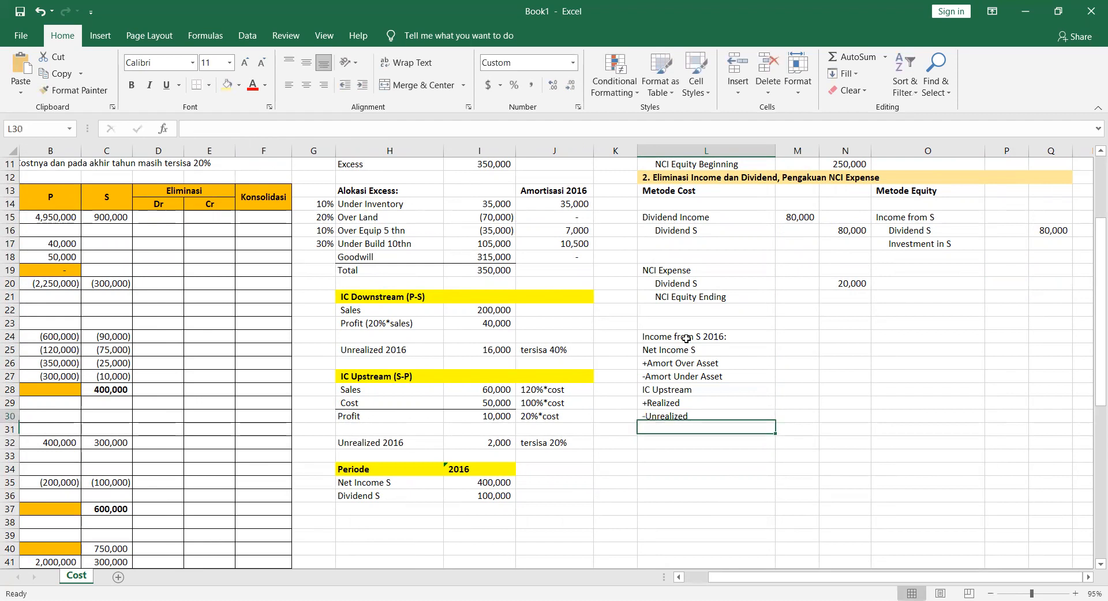
Add a bottom border under L30:M30 and enter the label "Total" in L31
{"action": "key", "text": "Up"}
{"action": "key", "text": "shift+Right"}
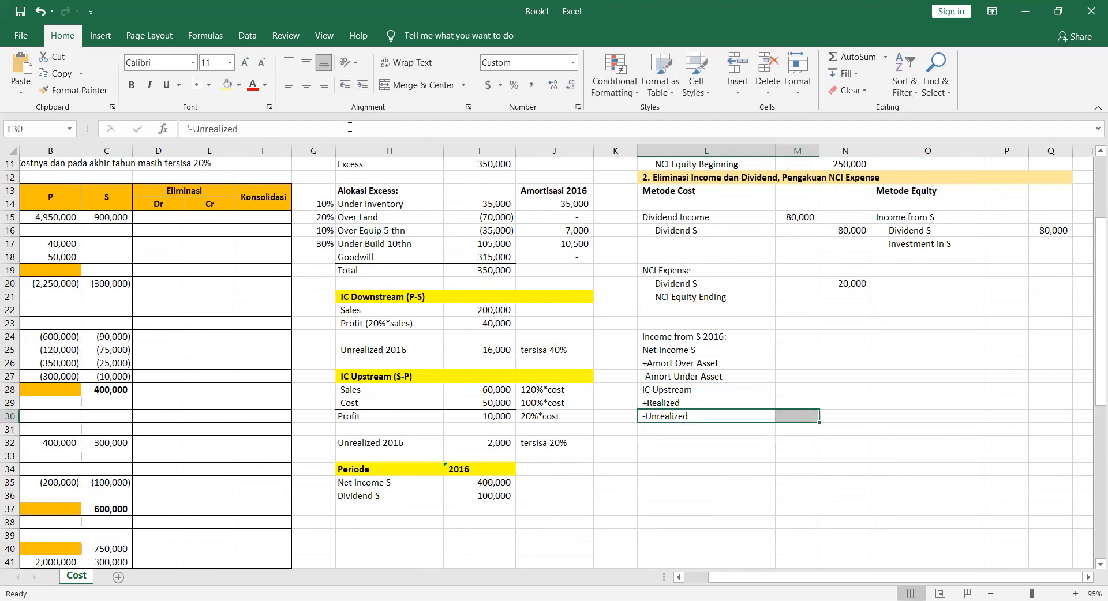
{"action": "left_click", "coordinate": [196, 86]}
{"action": "key", "text": "Down"}
{"action": "type", "text": "Total"}
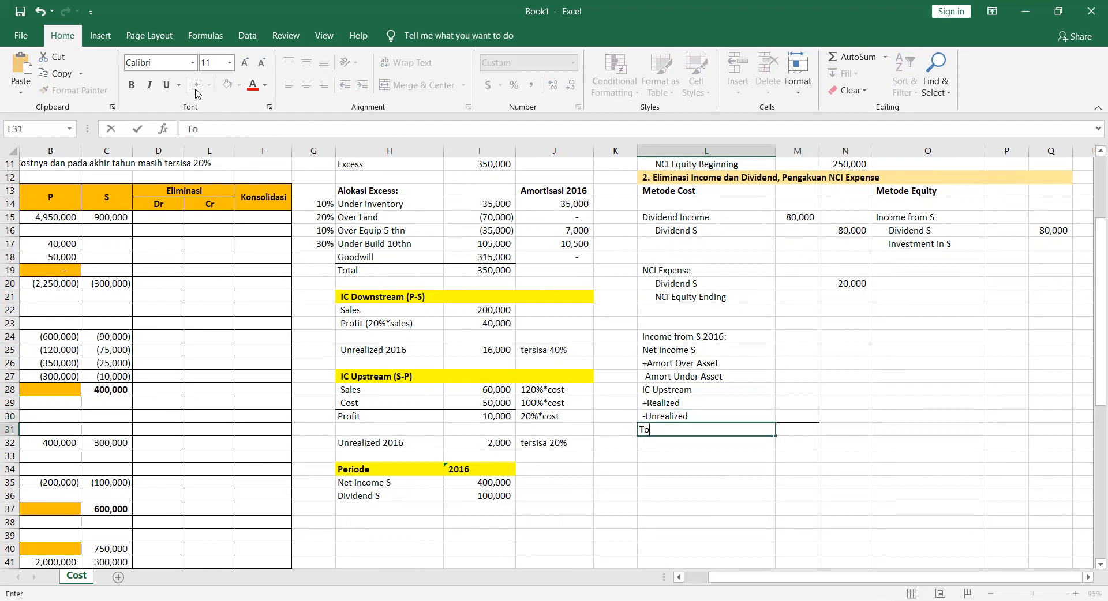
{"action": "key", "text": "Tab"}
Enter the labels "For P" in L33 and "IC Downstream" in L34
{"action": "key", "text": "Left"}
{"action": "key", "text": "Down"}
{"action": "key", "text": "Down"}
{"action": "type", "text": "For"}
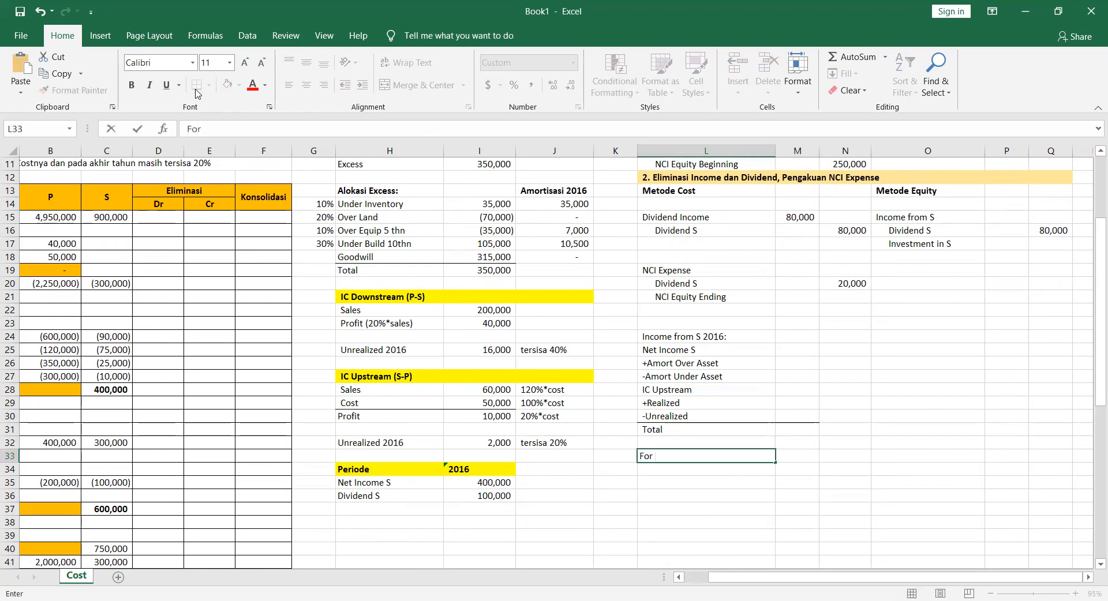
{"action": "key", "text": "Return"}
{"action": "type", "text": "I"}
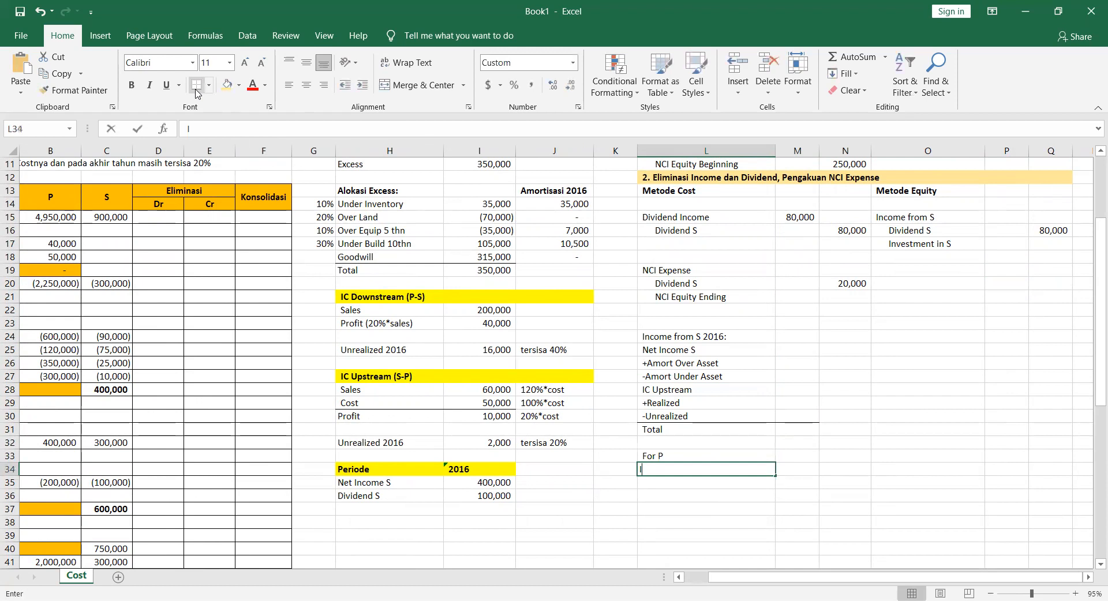
{"action": "type", "text": "C Downstrea"}
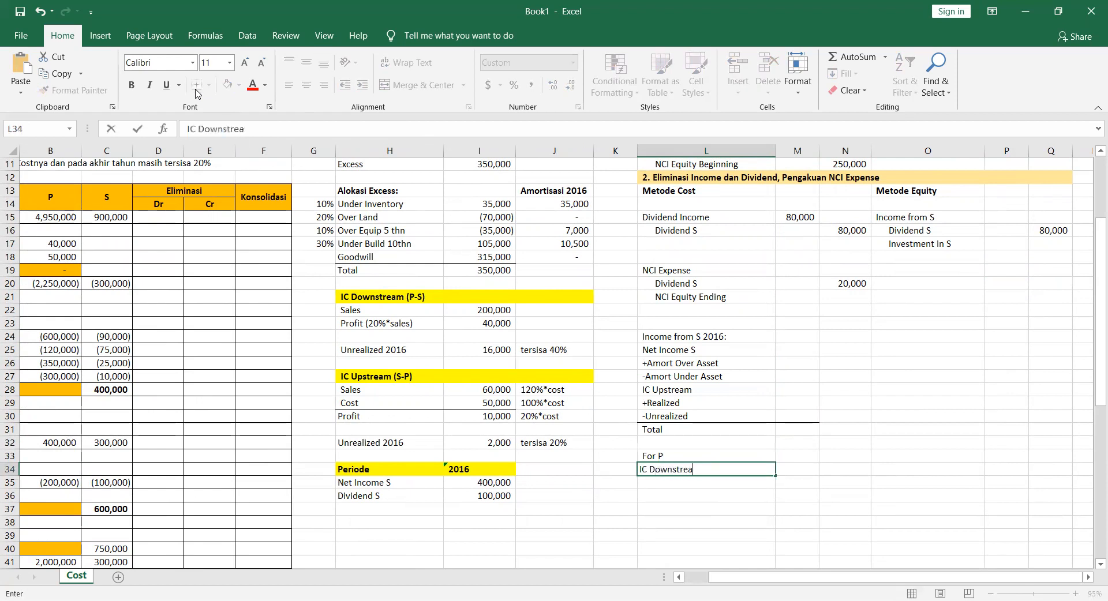
{"action": "type", "text": "m"}
{"action": "key", "text": "Return"}
Enter the labels "+Realized" in L35 and "-Unrealized" in L36 as text
{"action": "type", "text": "'+Realized"}
{"action": "key", "text": "Return"}
{"action": "type", "text": "'-U"}
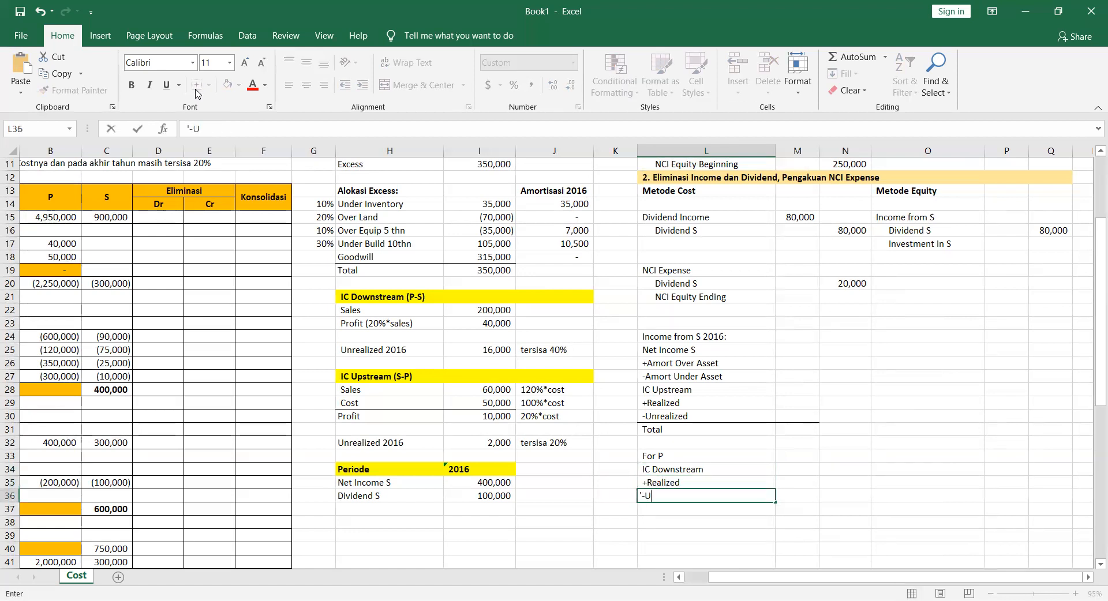
{"action": "type", "text": "nrealized"}
{"action": "key", "text": "Return"}
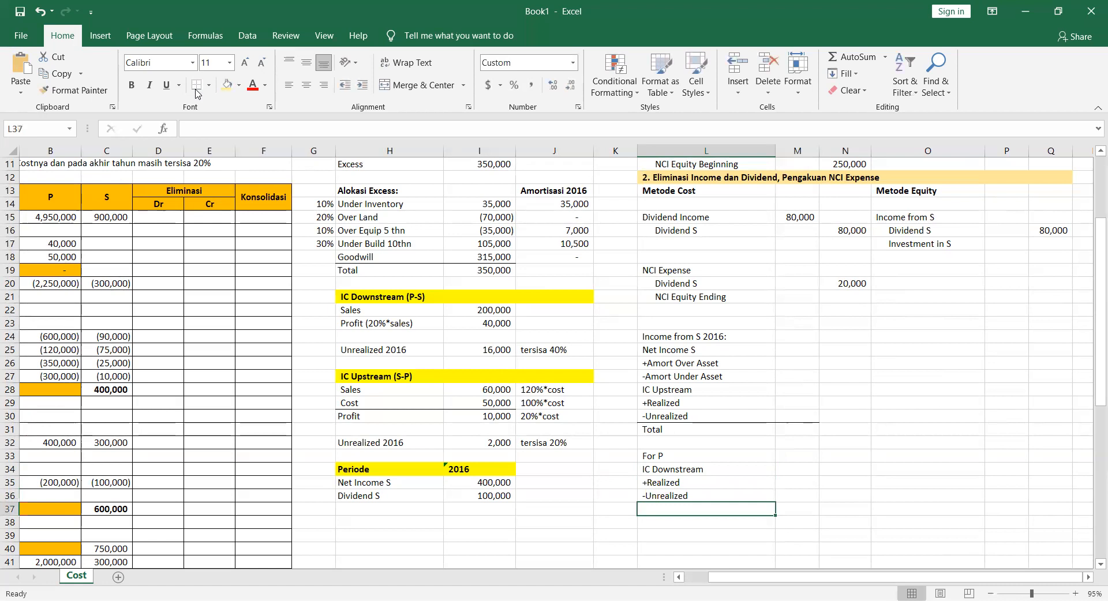
Add a bottom border under L36:M36 and enter the label "Income from S for P" in L37
{"action": "key", "text": "Up"}
{"action": "key", "text": "shift+Right"}
{"action": "left_click", "coordinate": [196, 90]}
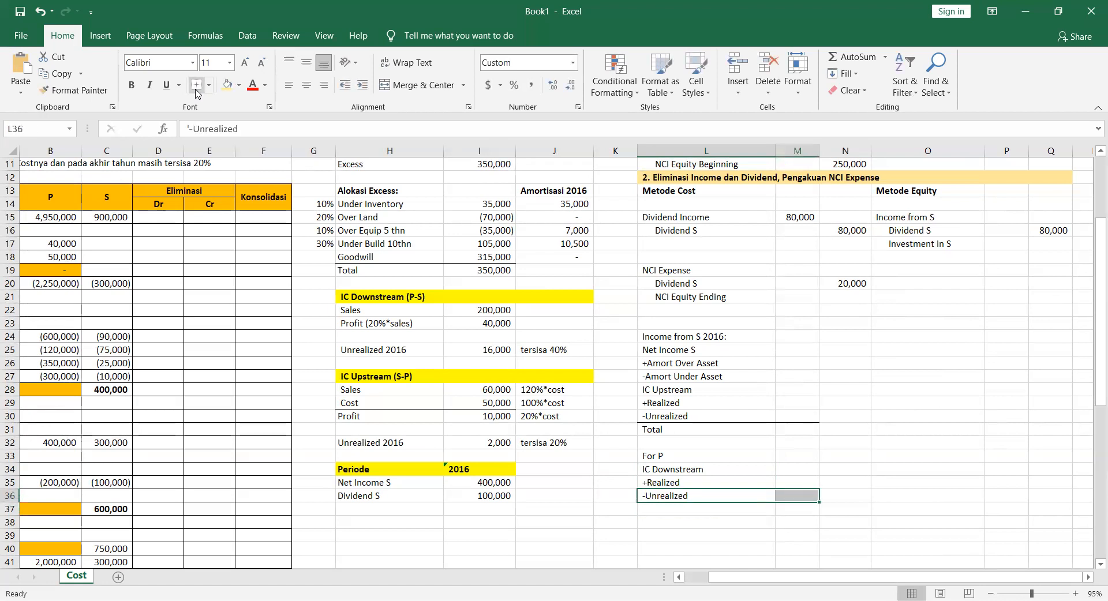
{"action": "key", "text": "Down"}
{"action": "type", "text": "Income from S for "}
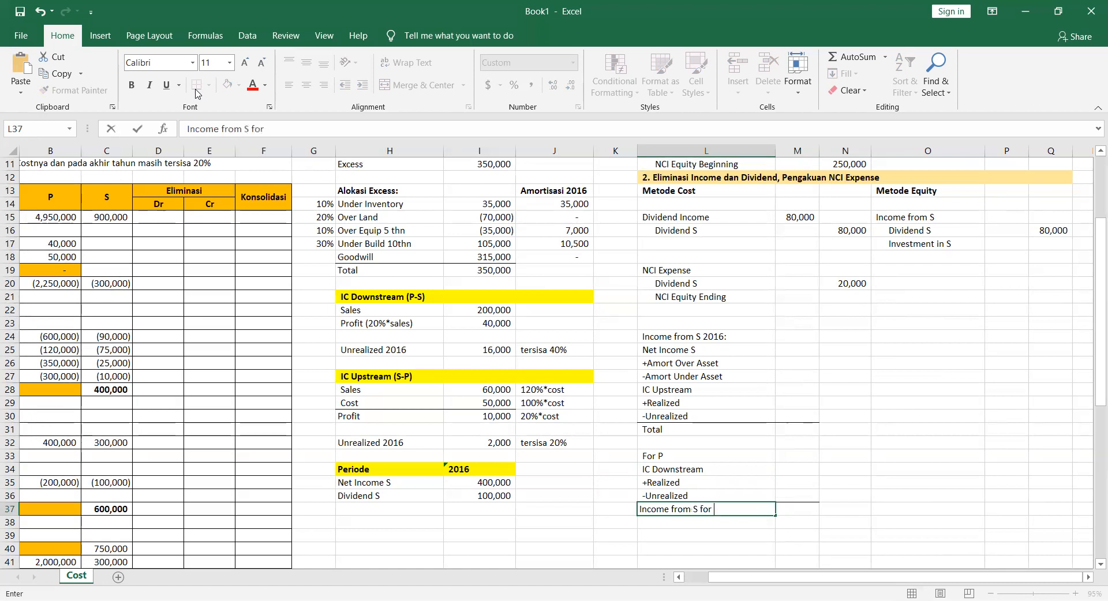
{"action": "type", "text": "P"}
{"action": "key", "text": "Return"}
Enter the label "For NCI" in L39
{"action": "key", "text": "Return"}
{"action": "type", "text": "For NCI"}
{"action": "key", "text": "Tab"}
Link the Net Income S amount in M25 to the 2016 net income of S in I35
{"action": "key", "text": "Up"}
{"action": "key", "text": "Up"}
{"action": "key", "text": "Up"}
{"action": "key", "text": "Up"}
{"action": "key", "text": "Up"}
{"action": "key", "text": "Up"}
{"action": "key", "text": "Up"}
{"action": "key", "text": "Up"}
{"action": "key", "text": "Up"}
{"action": "key", "text": "Up"}
{"action": "key", "text": "Up"}
{"action": "key", "text": "Up"}
{"action": "key", "text": "Up"}
{"action": "key", "text": "Up"}
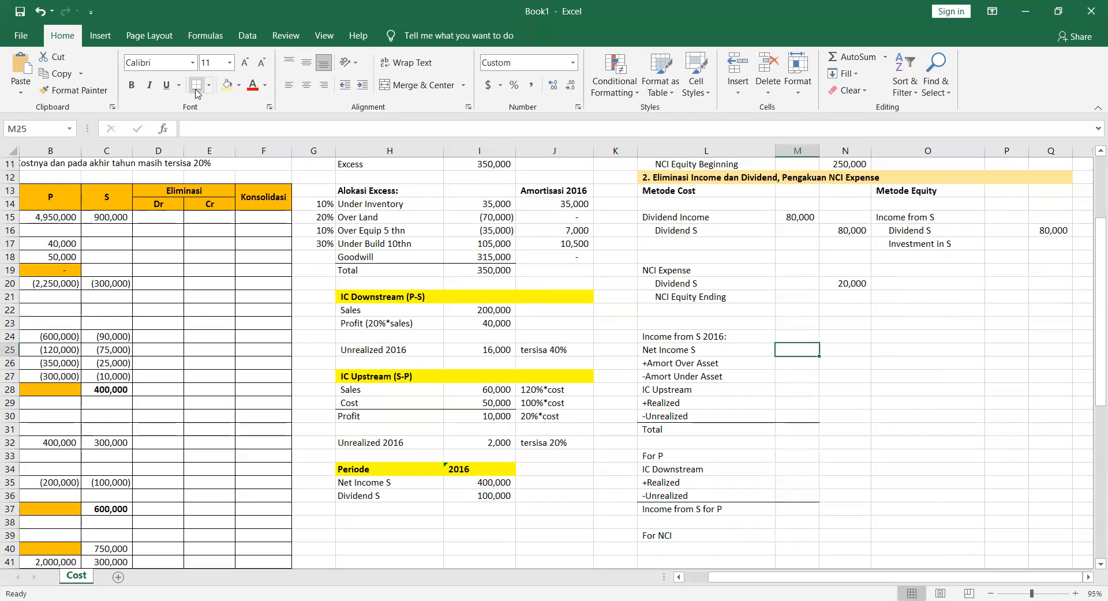
{"action": "type", "text": "="}
{"action": "left_click", "coordinate": [493, 485]}
{"action": "key", "text": "Return"}
Link +Amort Over Asset in M26 to the Over Equip amortization in J16
{"action": "type", "text": "="}
{"action": "scroll", "coordinate": [440, 224], "scroll_direction": "up", "scroll_amount": 1}
{"action": "scroll", "coordinate": [439, 224], "scroll_direction": "down", "scroll_amount": 1}
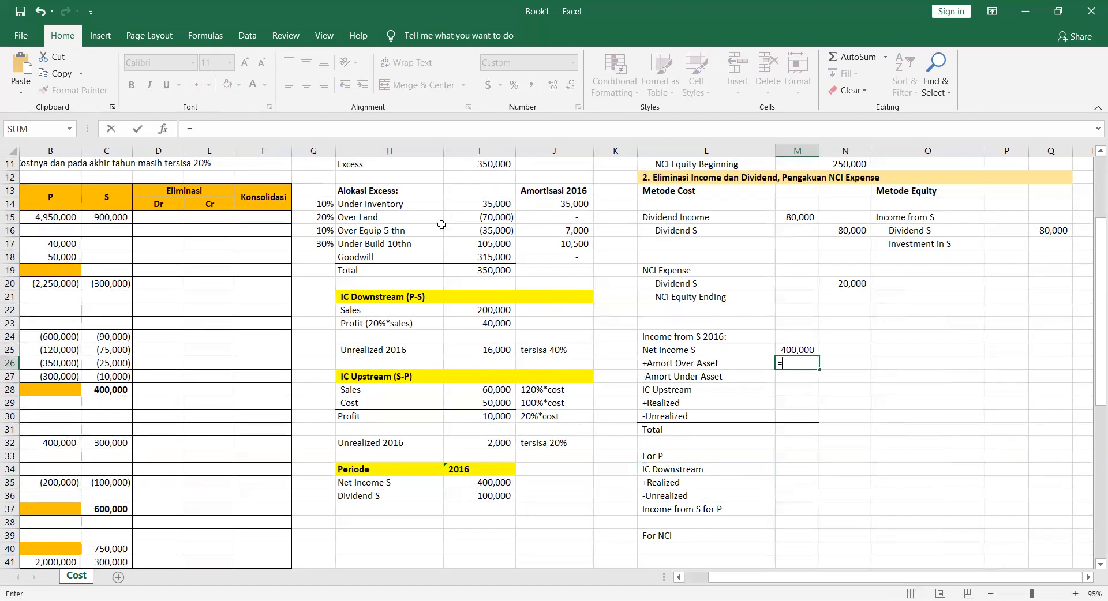
{"action": "key", "text": "Return"}
{"action": "key", "text": "Up"}
{"action": "type", "text": "="}
{"action": "left_click", "coordinate": [581, 231]}
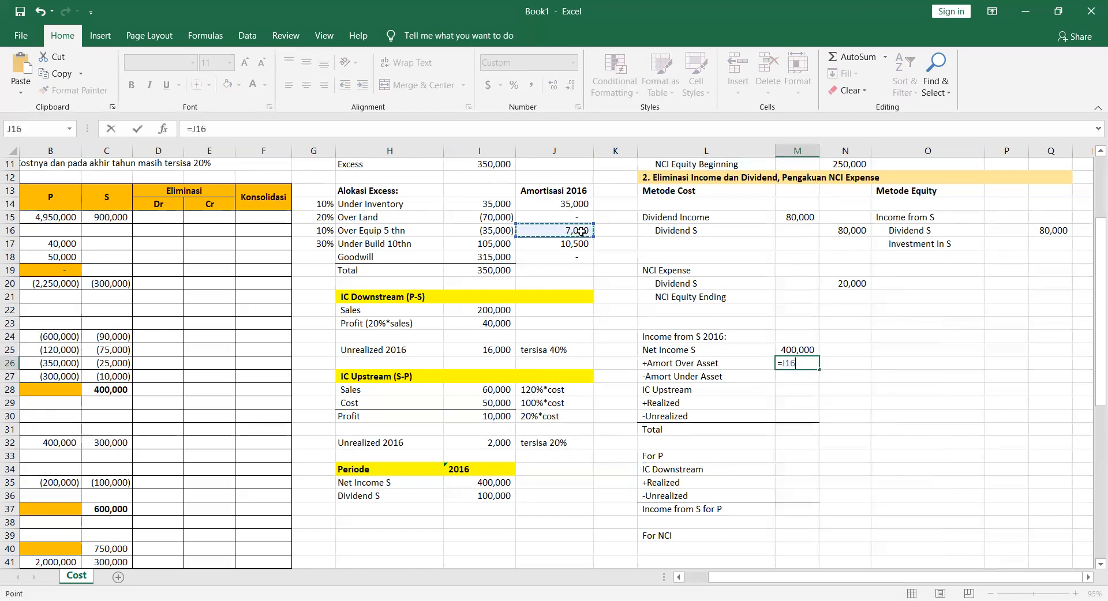
{"action": "key", "text": "Return"}
Calculate -Amort Under Asset in M27 as =-(J14+J17) from the inventory and building amortization
{"action": "type", "text": "=-("}
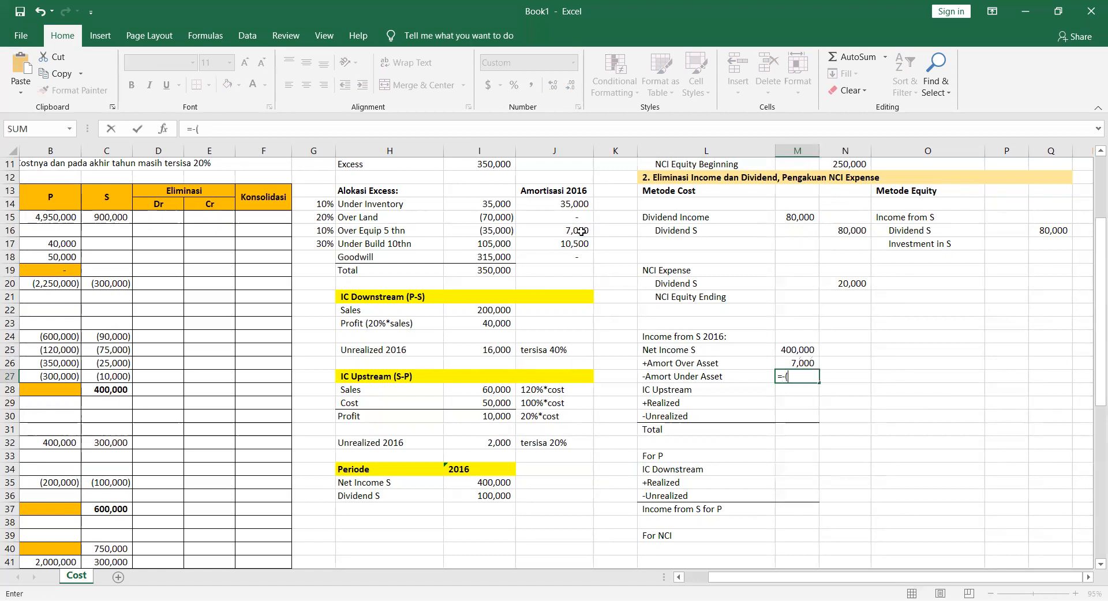
{"action": "left_click", "coordinate": [572, 203]}
{"action": "type", "text": "+"}
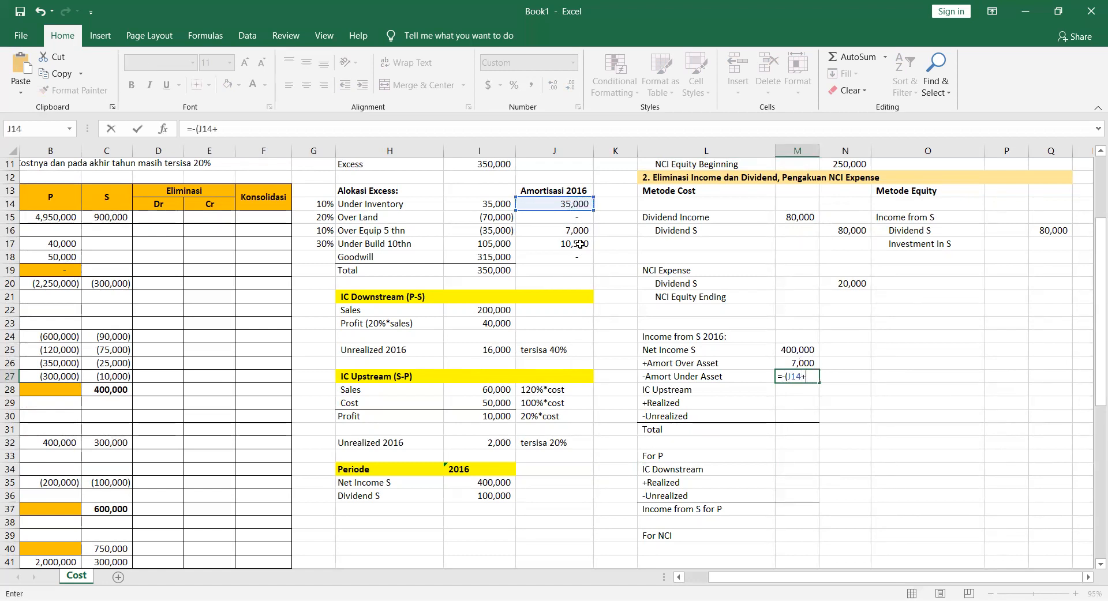
{"action": "left_click", "coordinate": [580, 244]}
{"action": "key", "text": "Return"}
{"action": "key", "text": "Return"}
{"action": "key", "text": "Up"}
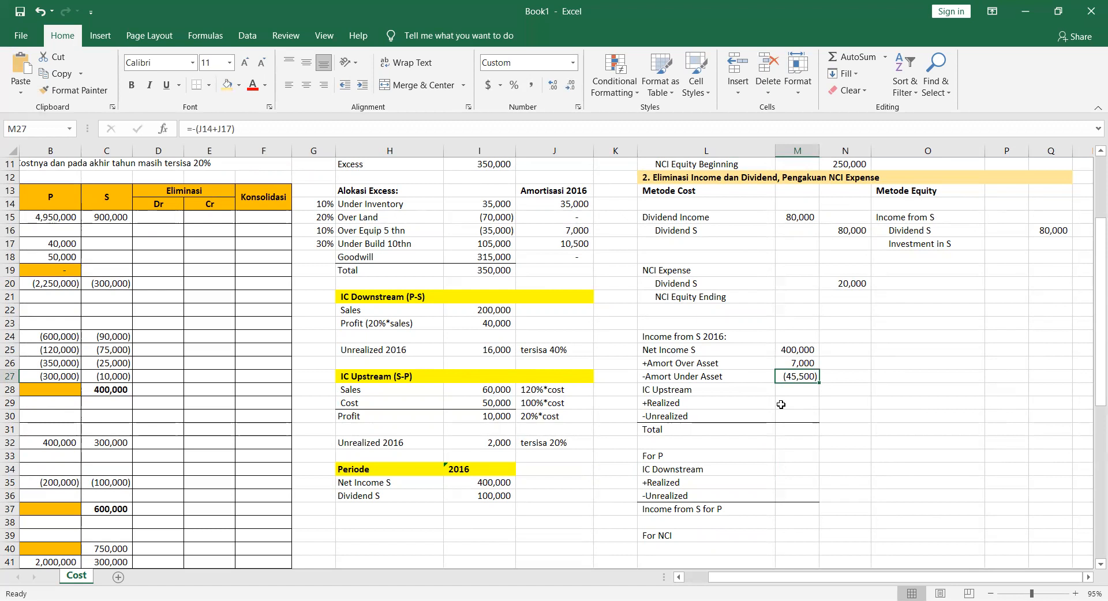
Set the IC Upstream -Unrealized amount in M30 to the negative of the upstream Unrealized 2016 value in I32
{"action": "key", "text": "Down"}
{"action": "key", "text": "Down"}
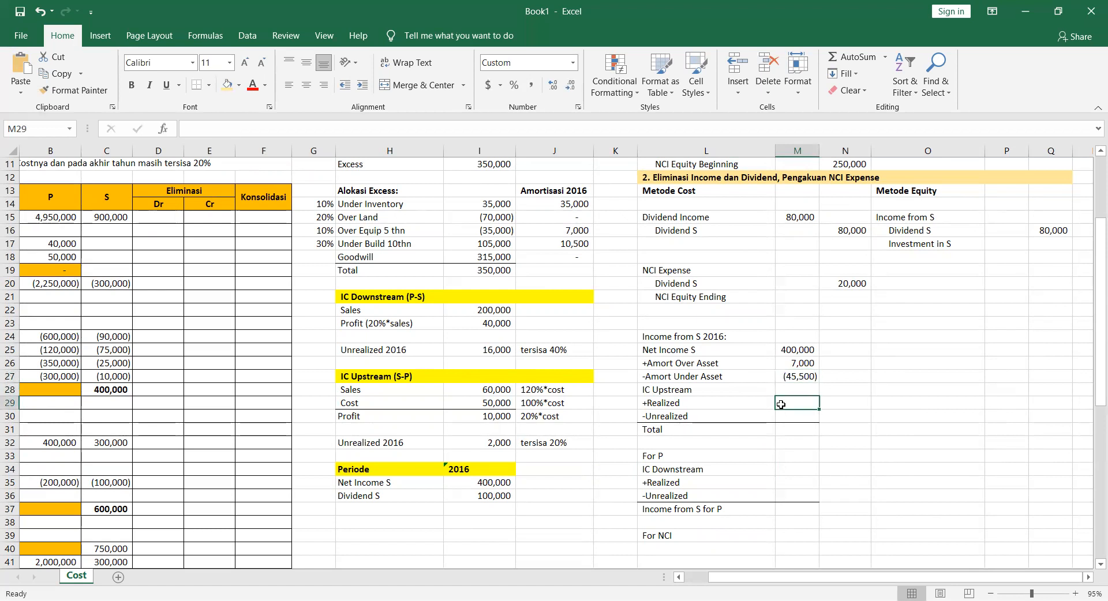
{"action": "key", "text": "Down"}
{"action": "type", "text": "=-"}
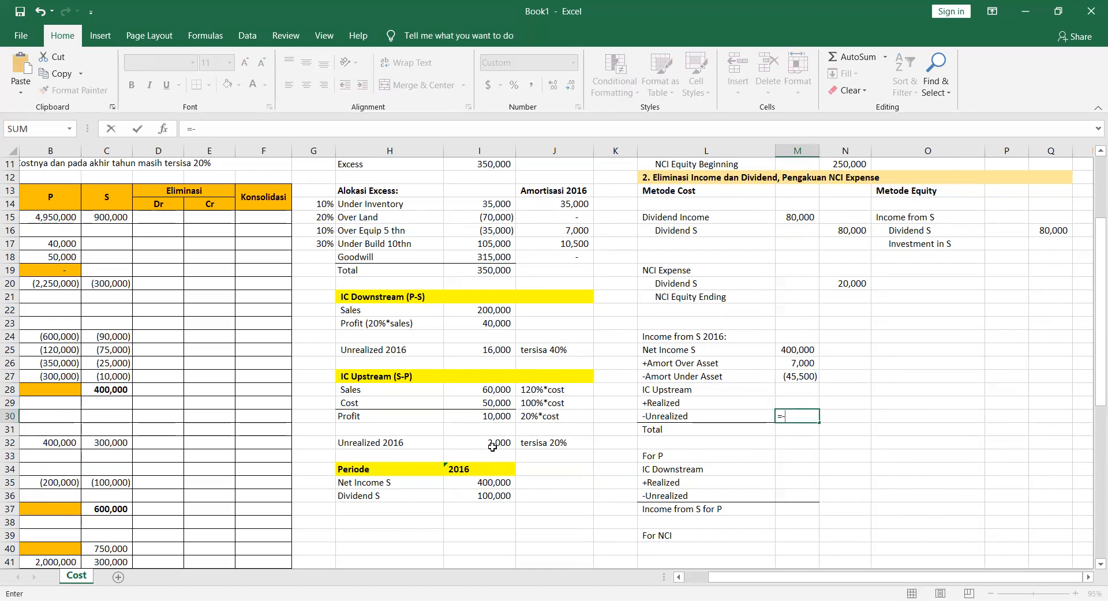
{"action": "left_click", "coordinate": [491, 443]}
{"action": "key", "text": "Return"}
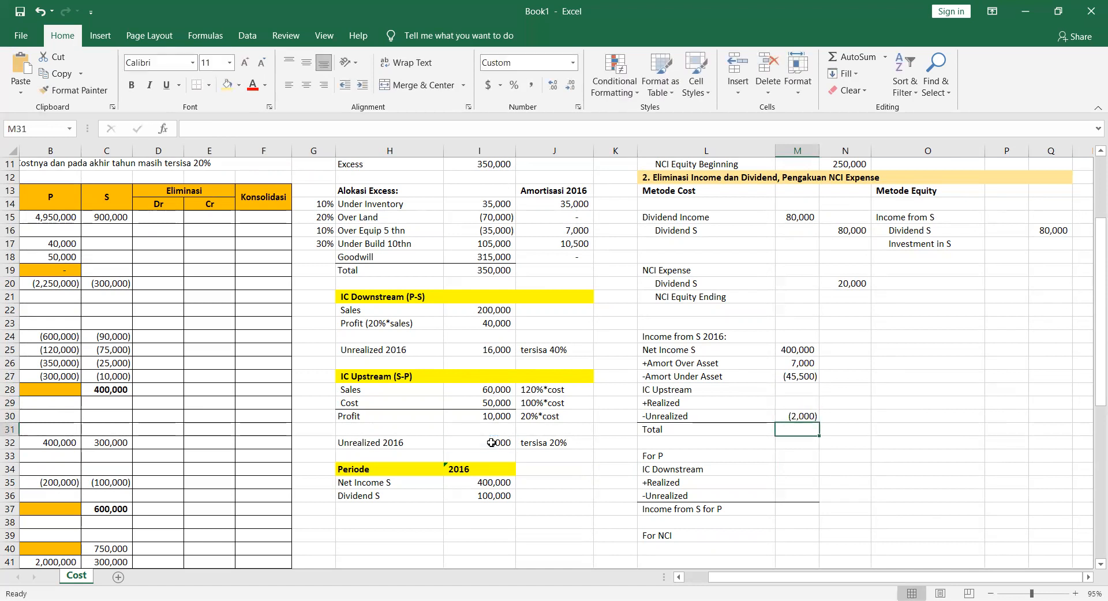
Total the Income from S 2016 calculation in M31 with a SUM of M25:M30
{"action": "type", "text": "="}
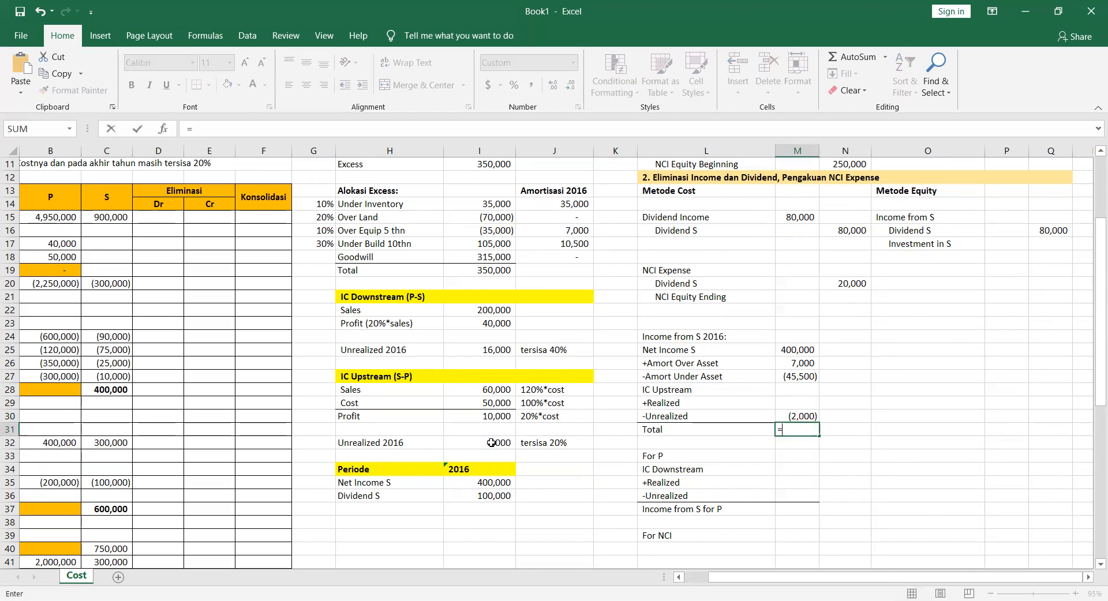
{"action": "type", "text": "SUBST"}
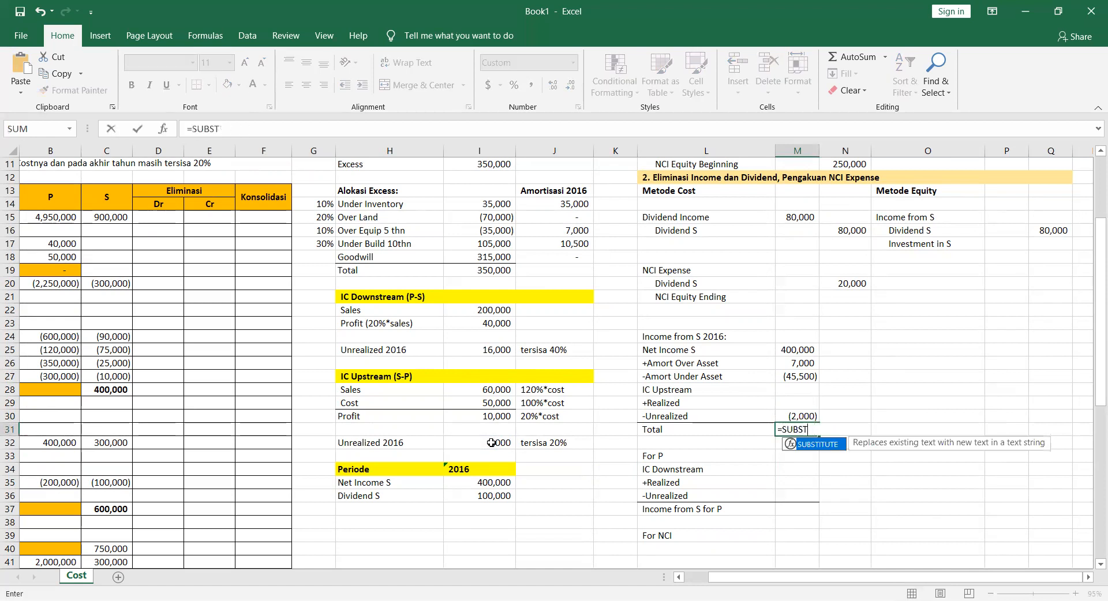
{"action": "key", "text": "BackSpace"}
{"action": "key", "text": "BackSpace"}
{"action": "key", "text": "BackSpace"}
{"action": "type", "text": "M("}
{"action": "key", "text": "Up"}
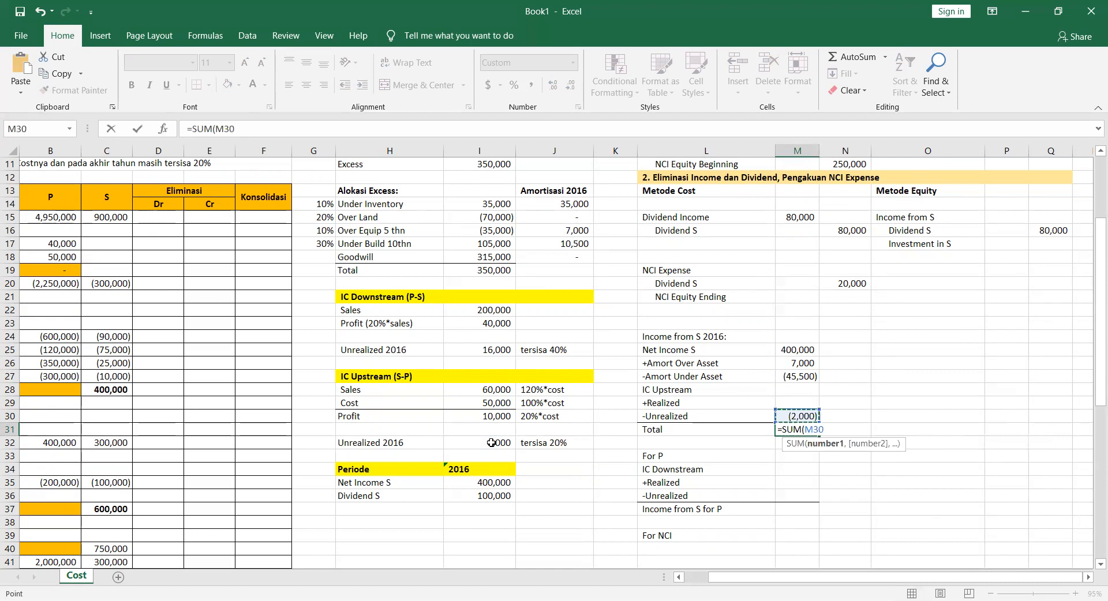
{"action": "key", "text": "shift+Up"}
{"action": "key", "text": "shift+Up"}
{"action": "key", "text": "shift+Up"}
{"action": "key", "text": "shift+Up"}
{"action": "key", "text": "shift+Up"}
{"action": "key", "text": "Return"}
Calculate P's share in M33 as 80% of the total in M31
{"action": "key", "text": "Down"}
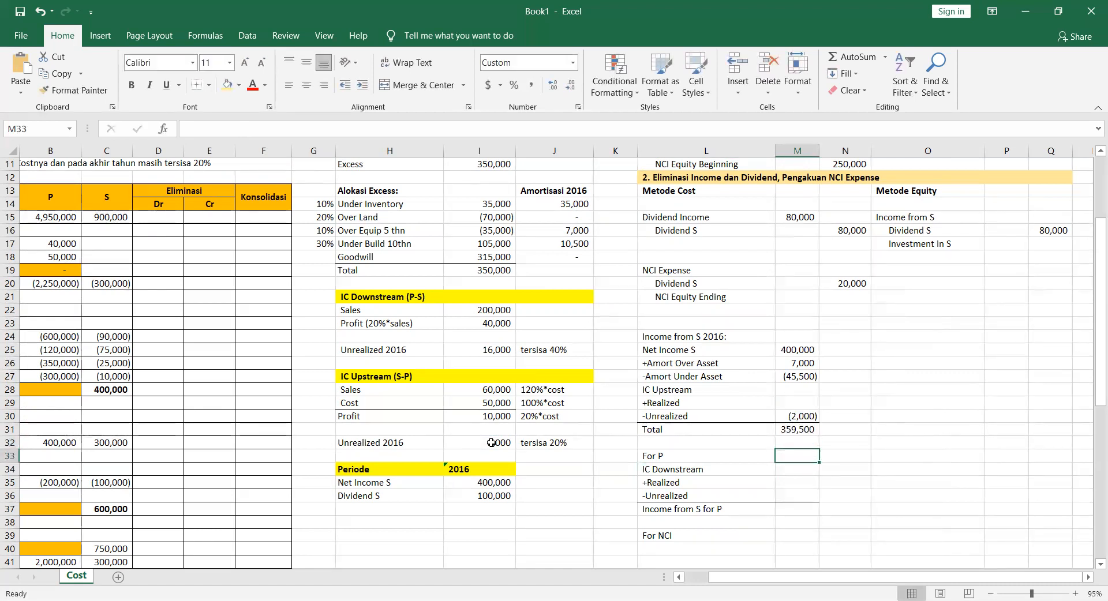
{"action": "type", "text": "="}
{"action": "key", "text": "Up"}
{"action": "key", "text": "Up"}
{"action": "type", "text": "*8"}
{"action": "key", "text": "Return"}
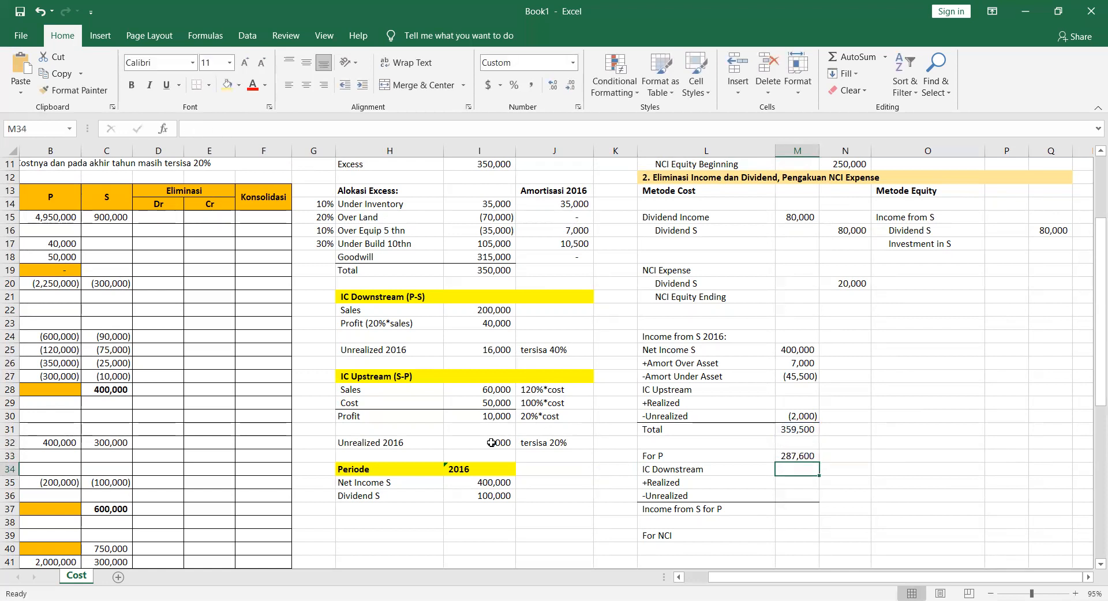
Link the IC Downstream -Unrealized amount in M36 to the downstream Unrealized 2016 value in I25
{"action": "key", "text": "Down"}
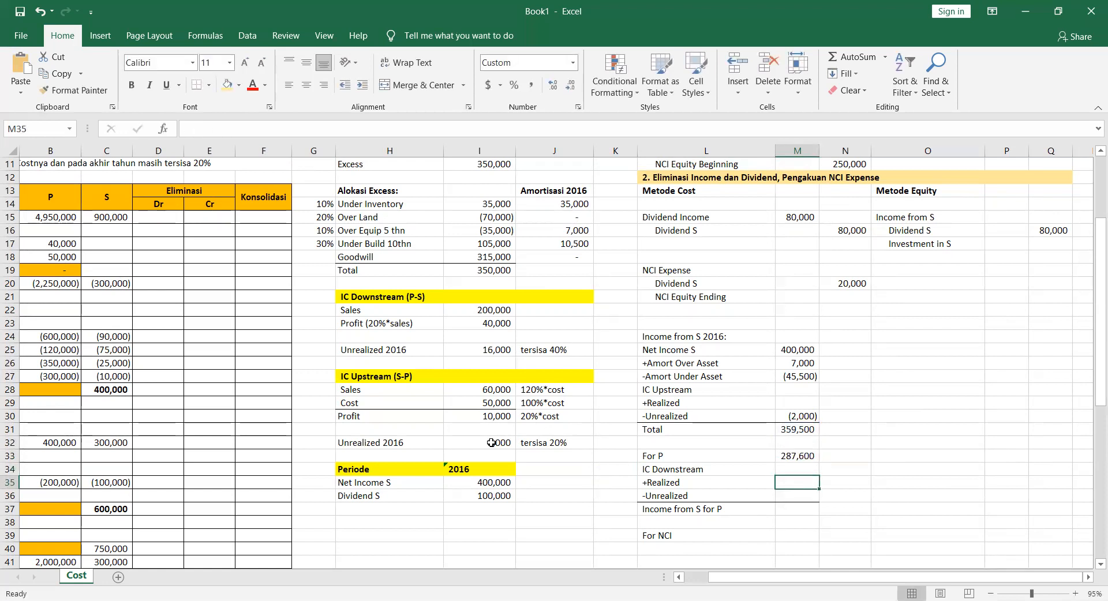
{"action": "key", "text": "Down"}
{"action": "type", "text": "="}
{"action": "key", "text": "Left"}
{"action": "key", "text": "Up"}
{"action": "key", "text": "Left"}
{"action": "key", "text": "Up"}
{"action": "key", "text": "Up"}
{"action": "key", "text": "Left"}
{"action": "key", "text": "Up"}
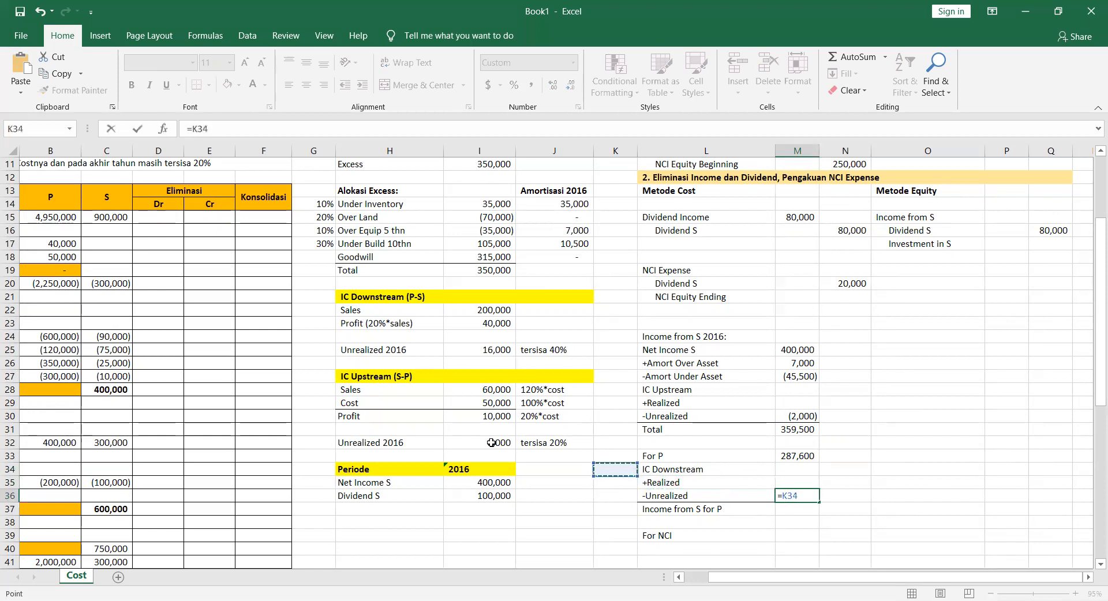
{"action": "key", "text": "Up"}
{"action": "key", "text": "Up"}
{"action": "key", "text": "Up"}
{"action": "key", "text": "Up"}
{"action": "key", "text": "Up"}
{"action": "key", "text": "Up"}
{"action": "key", "text": "Up"}
{"action": "key", "text": "Left"}
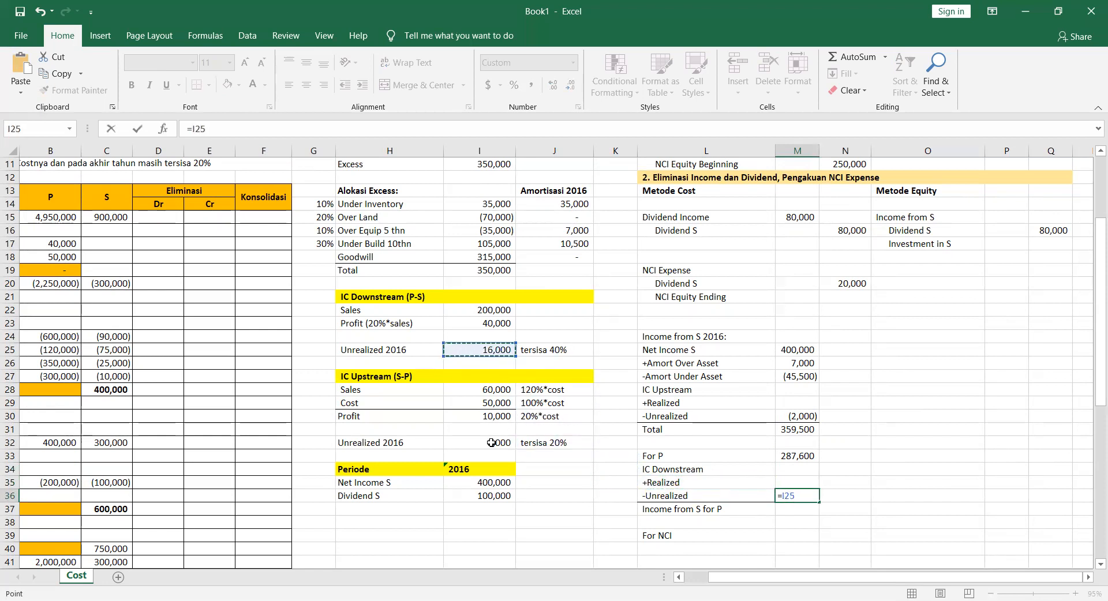
{"action": "key", "text": "Return"}
Make the M36 formula negative as =-I25 and total Income from S for P in M37 from M33 through M36
{"action": "key", "text": "Up"}
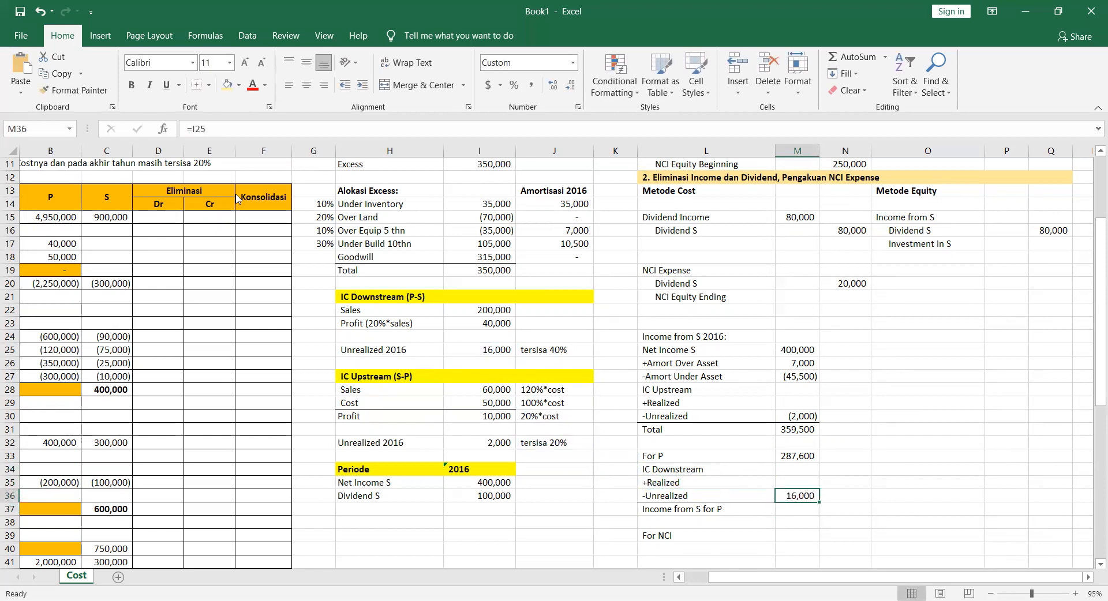
{"action": "left_click", "coordinate": [197, 128]}
{"action": "type", "text": "-"}
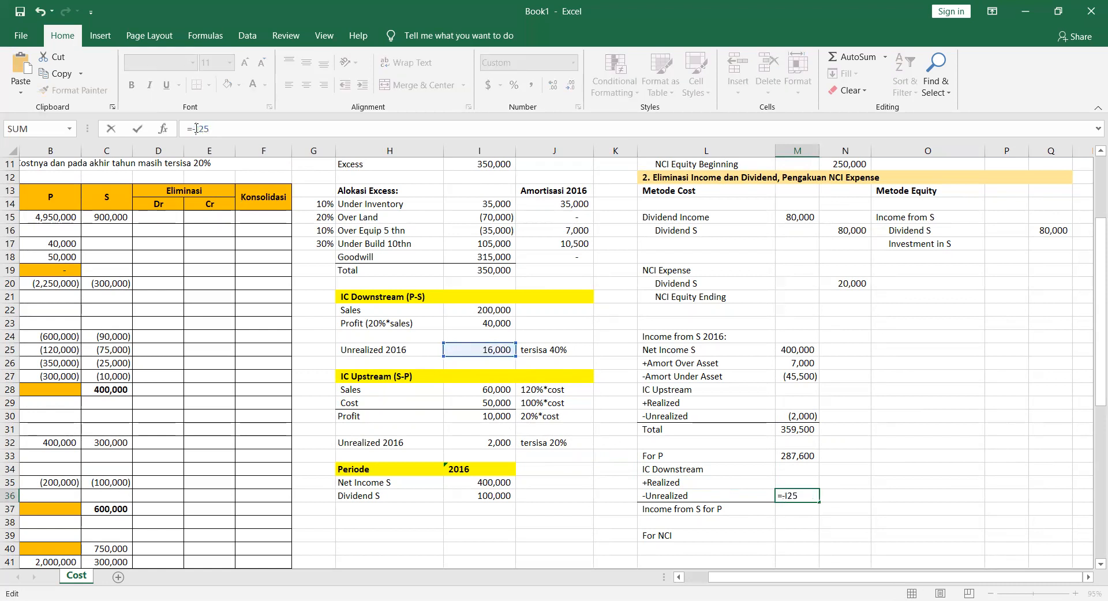
{"action": "key", "text": "Return"}
{"action": "type", "text": "="}
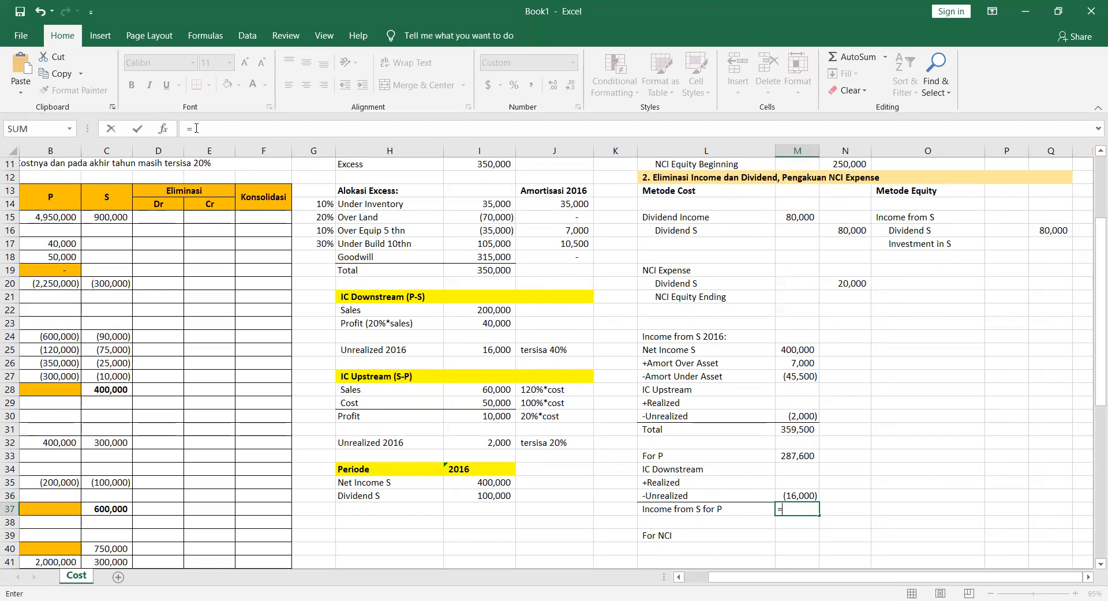
{"action": "key", "text": "Return"}
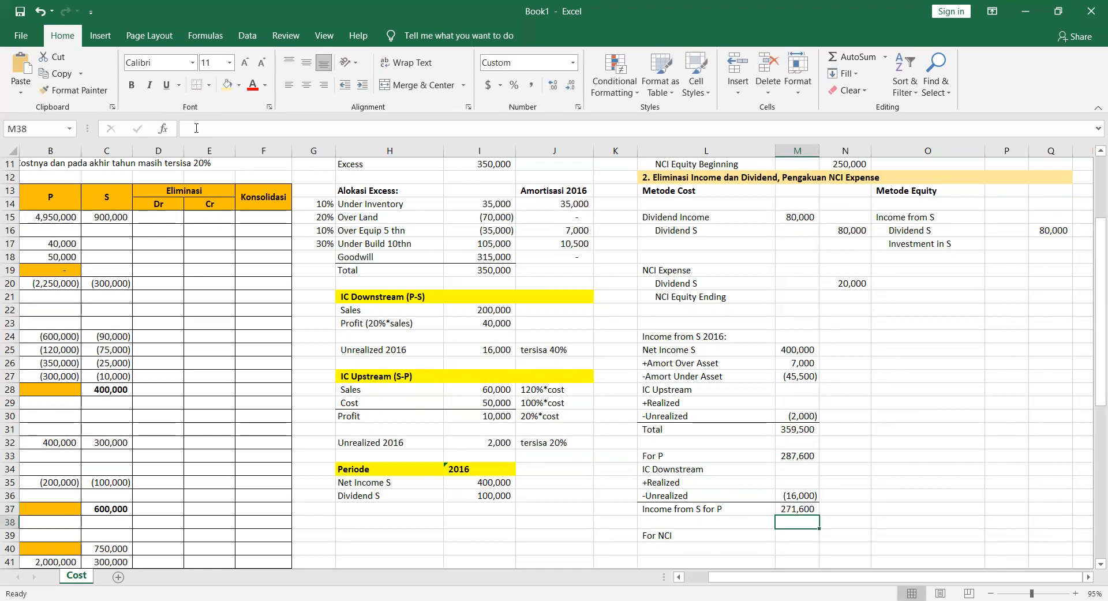
Calculate the For NCI share in M39 as =M31*20%
{"action": "key", "text": "Down"}
{"action": "type", "text": "="}
{"action": "key", "text": "Up"}
{"action": "key", "text": "Up"}
{"action": "key", "text": "Up"}
{"action": "key", "text": "Up"}
{"action": "key", "text": "Up"}
{"action": "key", "text": "Up"}
{"action": "key", "text": "Up"}
{"action": "key", "text": "Up"}
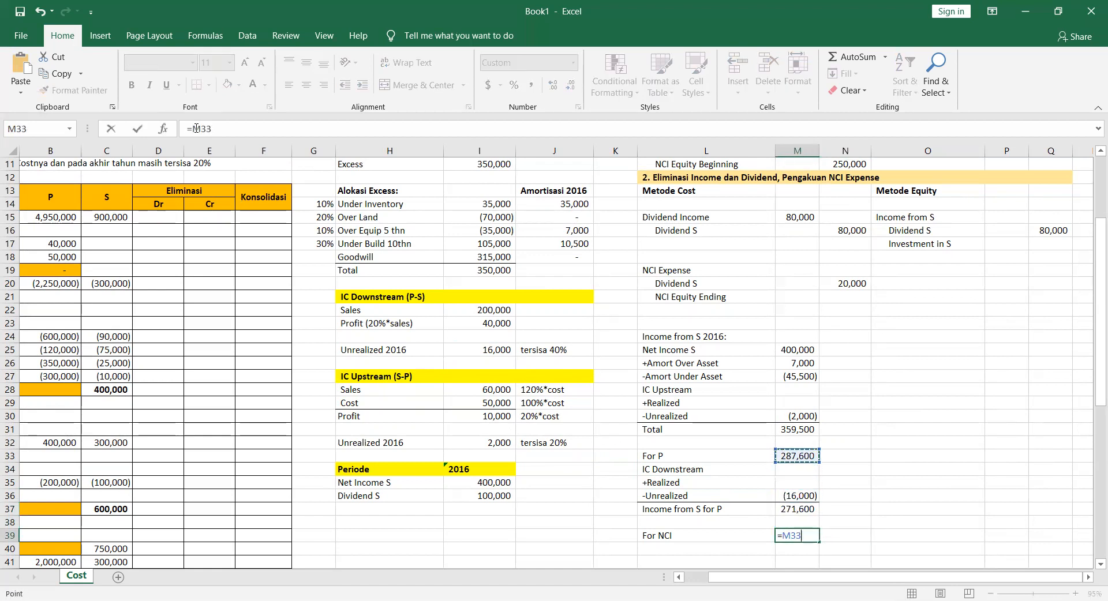
{"action": "type", "text": "*20"}
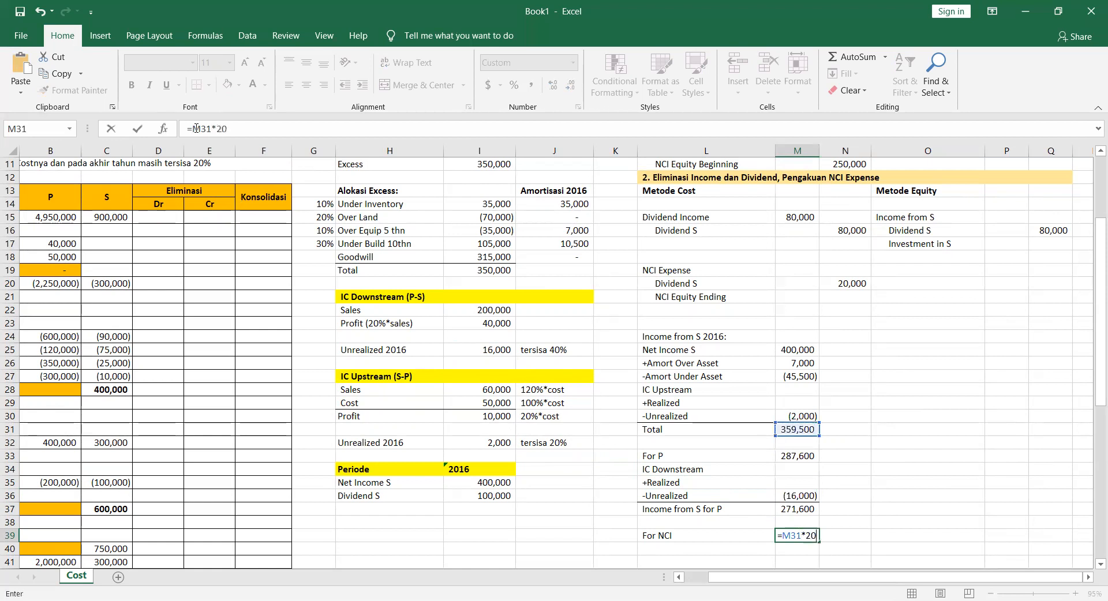
{"action": "type", "text": "%"}
{"action": "key", "text": "ctrl+Return"}
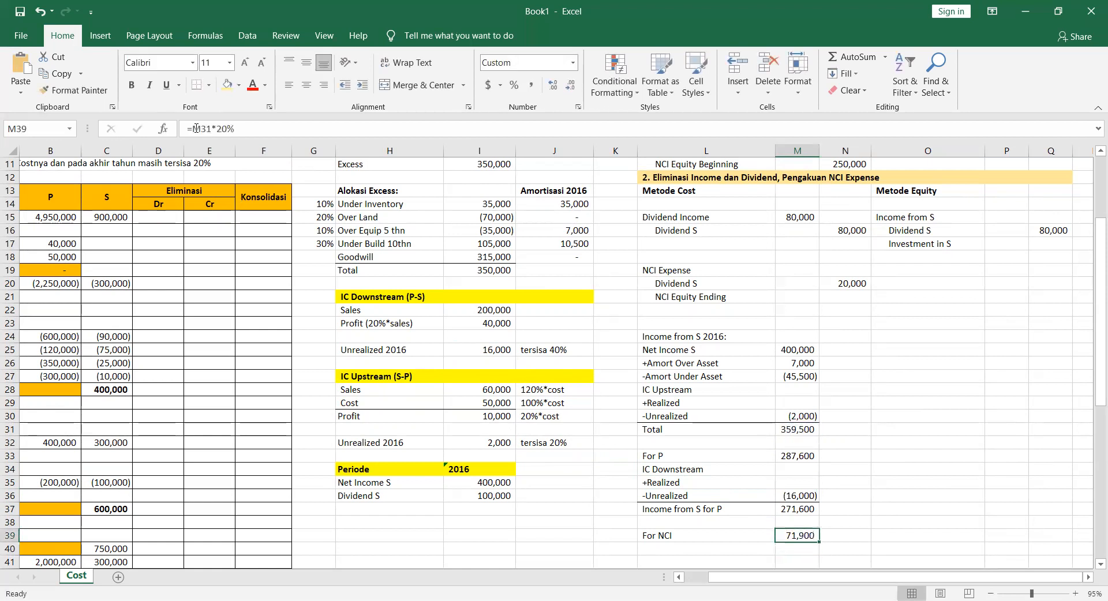
Link the Metode Equity Income from S debit in P15 to Income from S for P in M37
{"action": "left_click", "coordinate": [999, 224]}
{"action": "type", "text": "="}
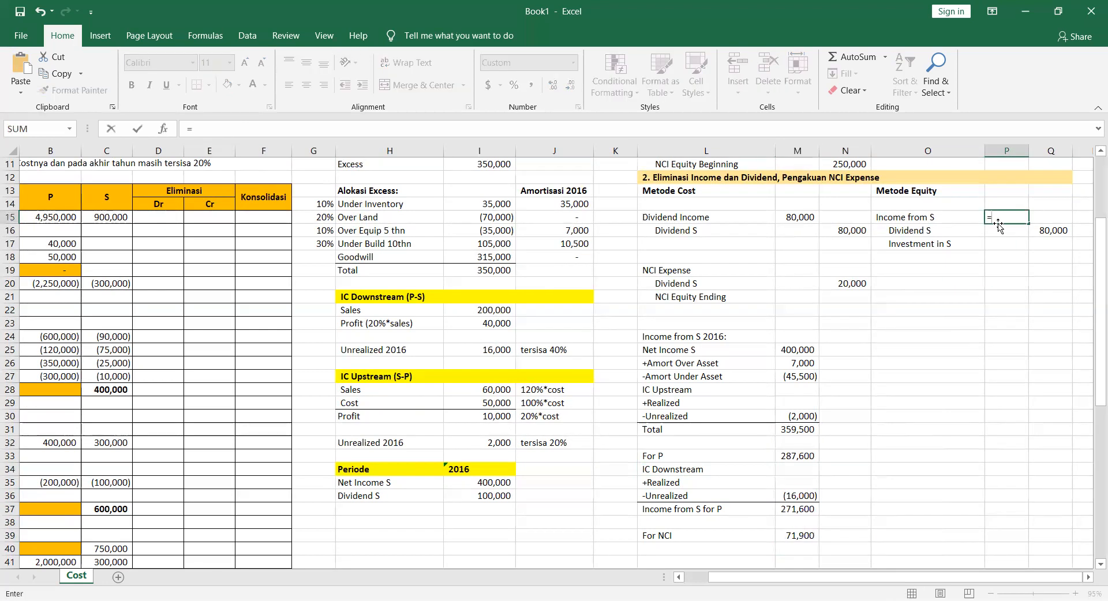
{"action": "left_click", "coordinate": [806, 506]}
{"action": "key", "text": "Return"}
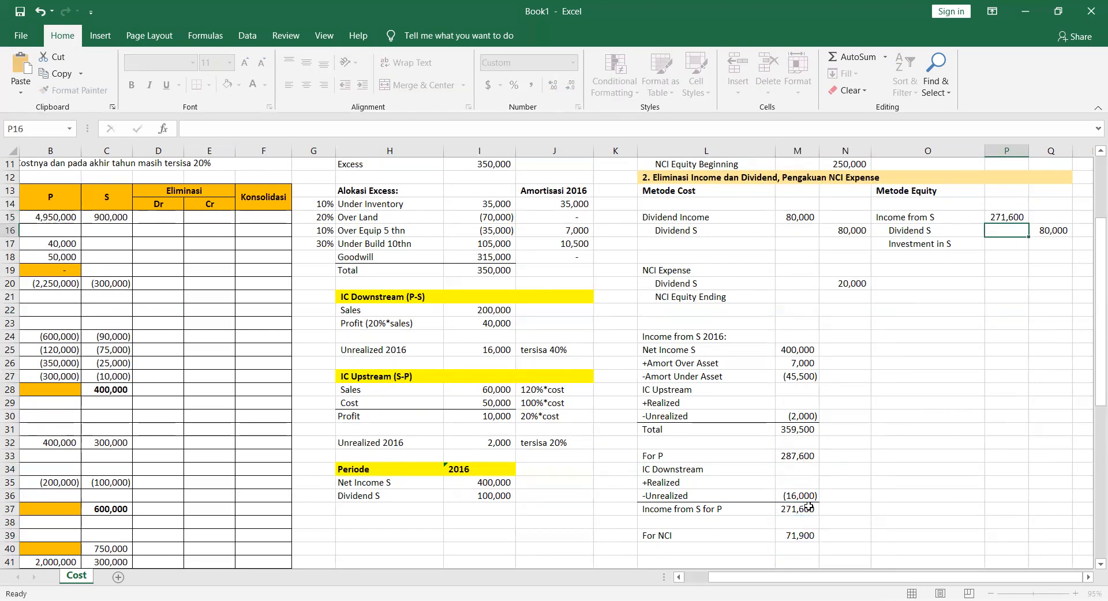
Link the NCI Expense debit in M19 to the For NCI amount in M39
{"action": "left_click", "coordinate": [791, 272]}
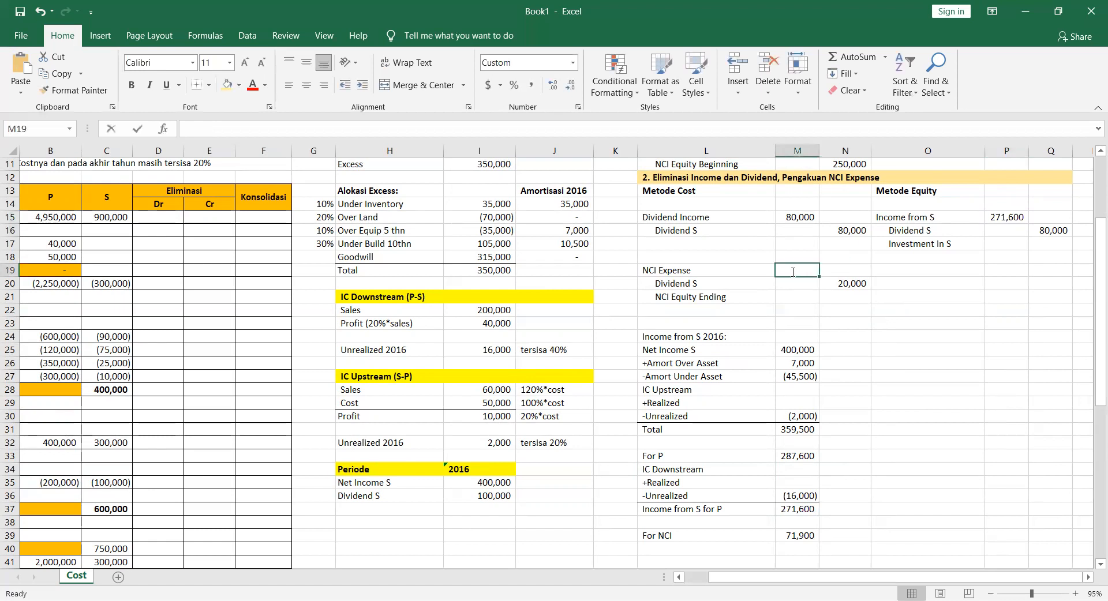
{"action": "type", "text": "="}
{"action": "left_click", "coordinate": [797, 536]}
{"action": "key", "text": "Return"}
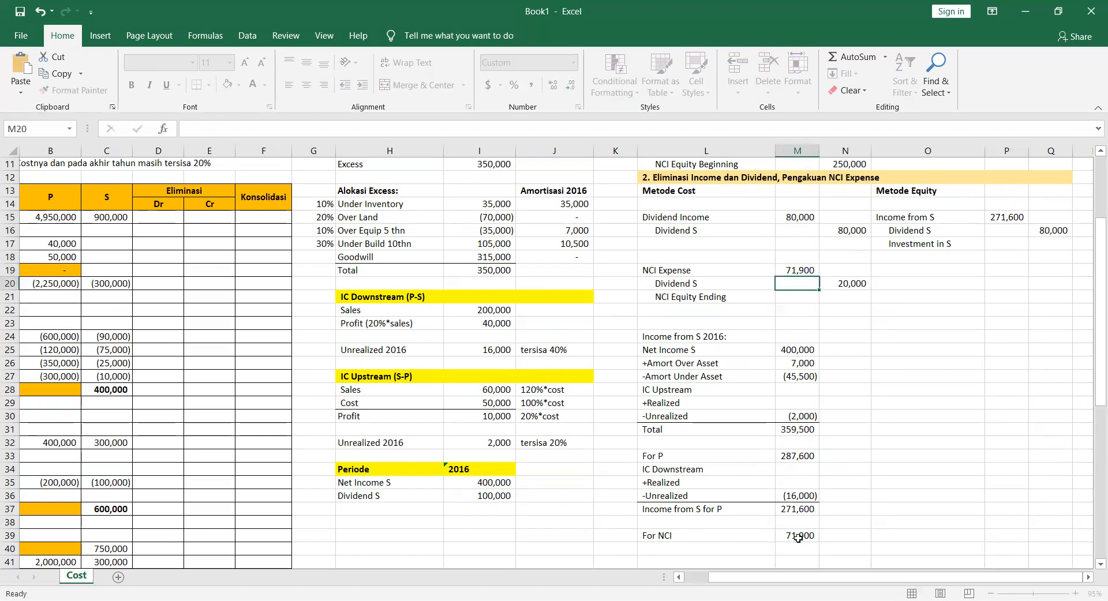
Calculate the NCI Equity Ending credit in N21 as =M19-N20
{"action": "key", "text": "Right"}
{"action": "key", "text": "Down"}
{"action": "type", "text": "="}
{"action": "key", "text": "Left"}
{"action": "key", "text": "Up"}
{"action": "key", "text": "Up"}
{"action": "type", "text": "-"}
{"action": "key", "text": "Up"}
{"action": "key", "text": "Return"}
{"action": "key", "text": "Up"}
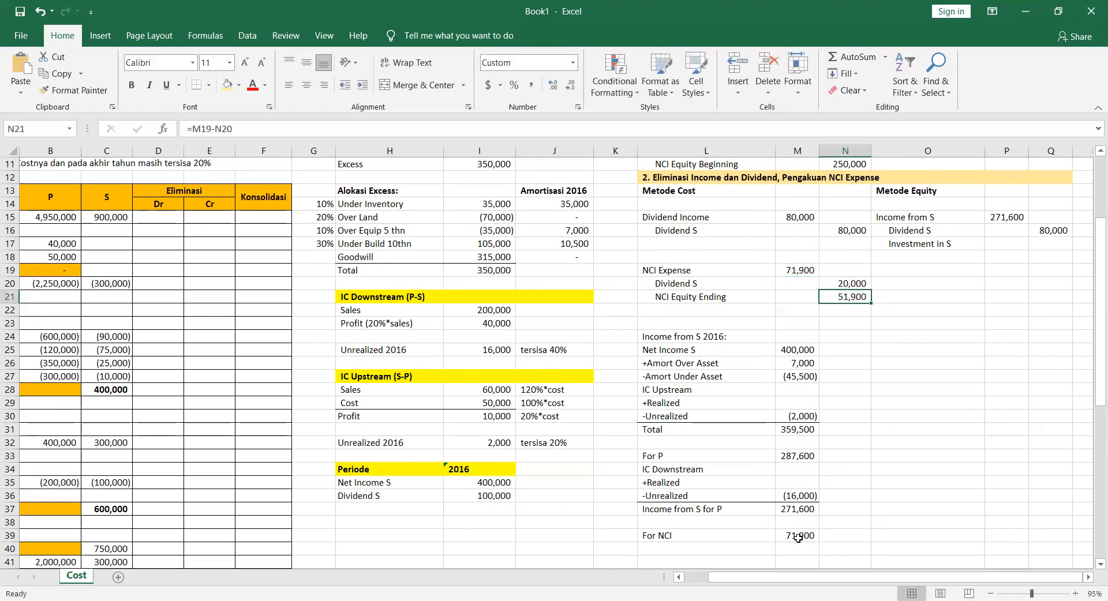
Copy the NCI Equity Ending formula from N21 to the Metode Equity Investment in S credit in Q17
{"action": "key", "text": "ctrl+c"}
{"action": "key", "text": "Right"}
{"action": "key", "text": "Right"}
{"action": "key", "text": "Right"}
{"action": "key", "text": "Up"}
{"action": "key", "text": "Right"}
{"action": "key", "text": "Up"}
{"action": "key", "text": "Up"}
{"action": "key", "text": "Up"}
{"action": "key", "text": "Left"}
{"action": "key", "text": "Return"}
{"action": "key", "text": "Left"}
{"action": "key", "text": "Left"}
{"action": "key", "text": "Left"}
{"action": "key", "text": "Left"}
{"action": "key", "text": "Left"}
{"action": "key", "text": "Right"}
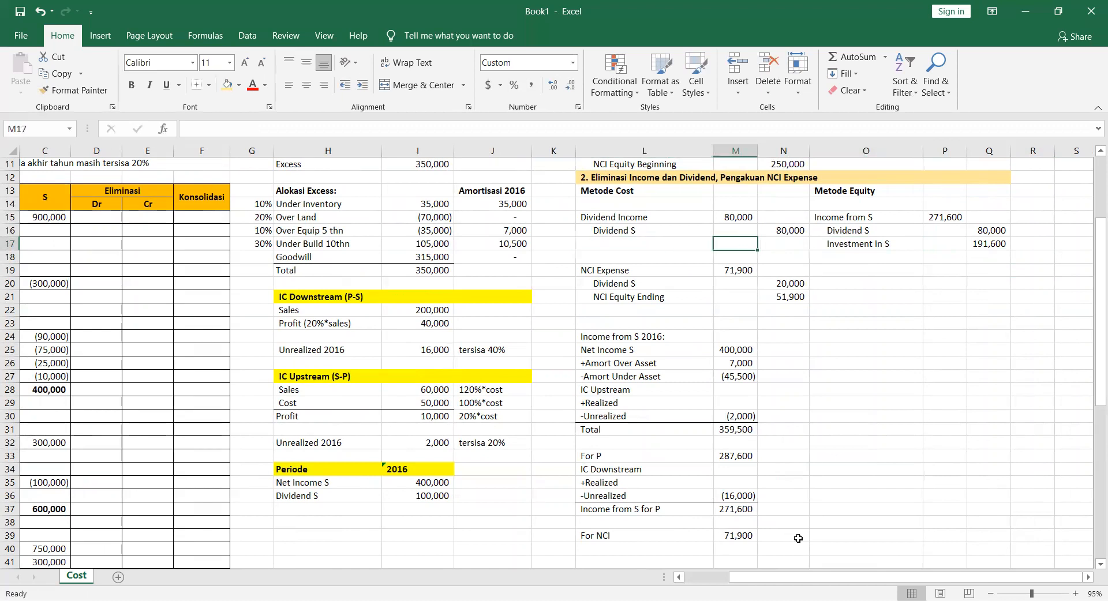
Make the Income from S 2016: heading in L24:M24 bold
{"action": "key", "text": "Down"}
{"action": "key", "text": "Down"}
{"action": "key", "text": "Left"}
{"action": "key", "text": "Down"}
{"action": "key", "text": "Down"}
{"action": "key", "text": "Down"}
{"action": "key", "text": "Down"}
{"action": "key", "text": "Down"}
{"action": "key", "text": "shift+Right"}
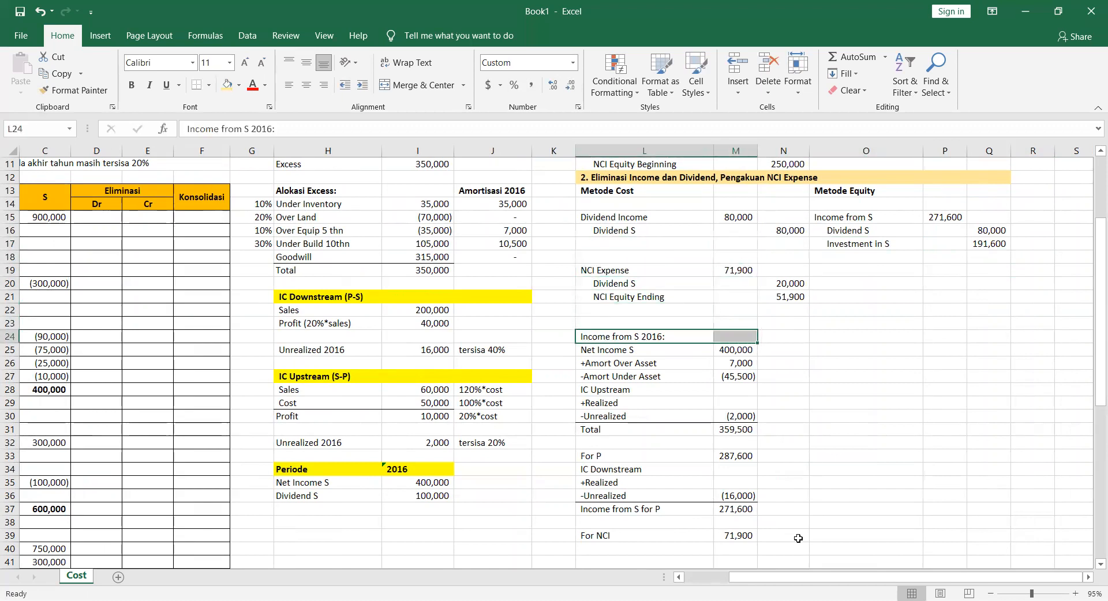
{"action": "key", "text": "ctrl+b"}
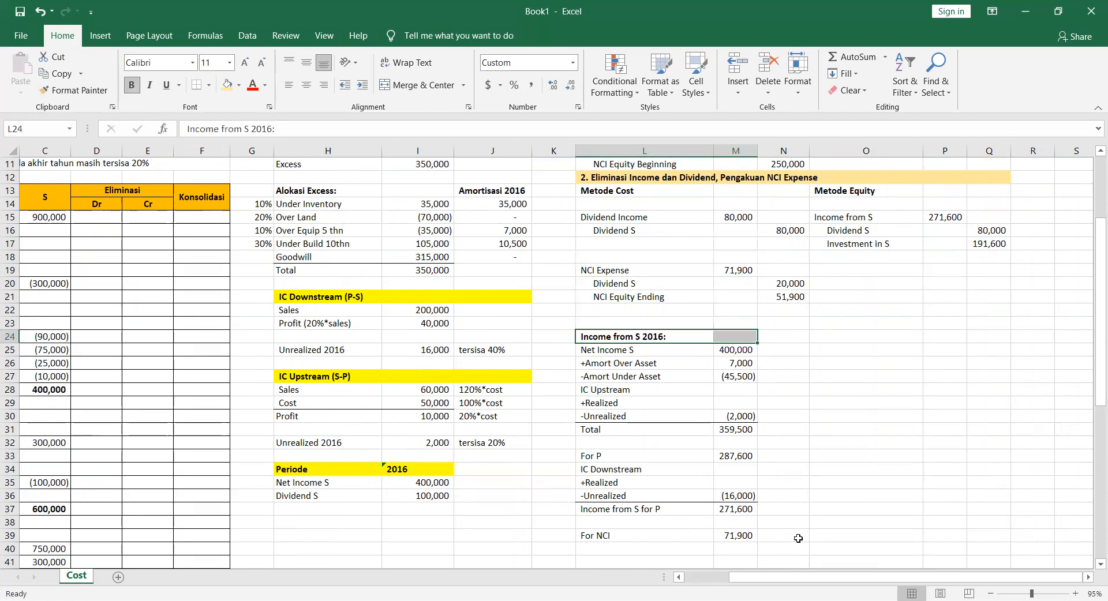
{"action": "key", "text": "shift+Left"}
Enter the section title 3. Jurnal Penyesuaian Amortisasi Excess in L41, below the For NCI row
{"action": "key", "text": "Down"}
{"action": "key", "text": "Down"}
{"action": "key", "text": "Down"}
{"action": "key", "text": "Down"}
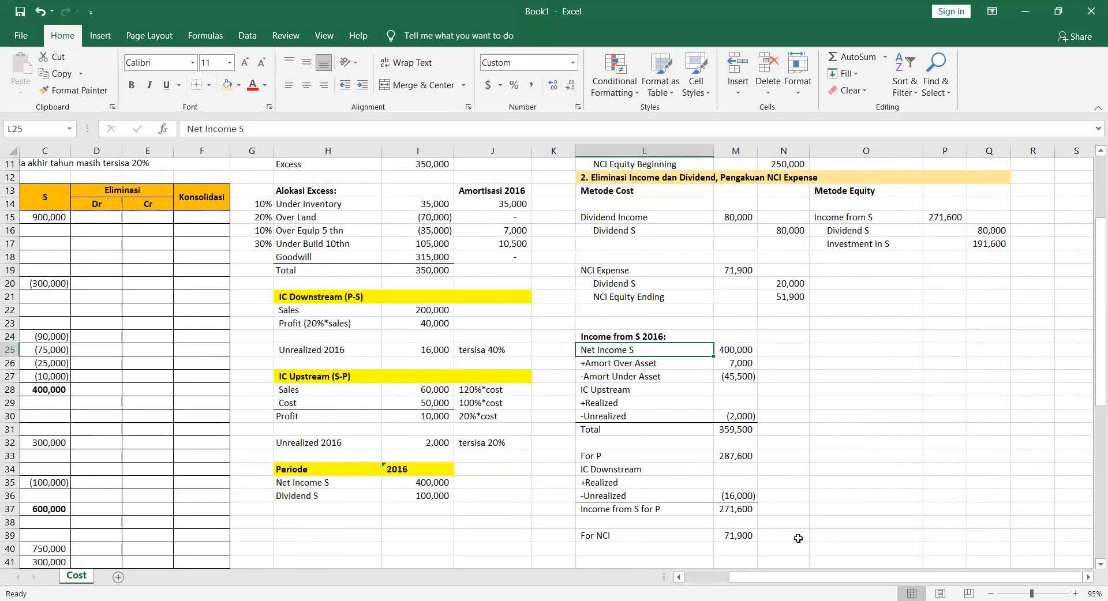
{"action": "key", "text": "Down"}
{"action": "key", "text": "Down"}
{"action": "key", "text": "Down"}
{"action": "key", "text": "Down"}
{"action": "key", "text": "Down"}
{"action": "key", "text": "Down"}
{"action": "key", "text": "Down"}
{"action": "key", "text": "Down"}
{"action": "key", "text": "Down"}
{"action": "key", "text": "Down"}
{"action": "key", "text": "Down"}
{"action": "key", "text": "Down"}
{"action": "key", "text": "Down"}
{"action": "type", "text": "3. Jurnal Penye"}
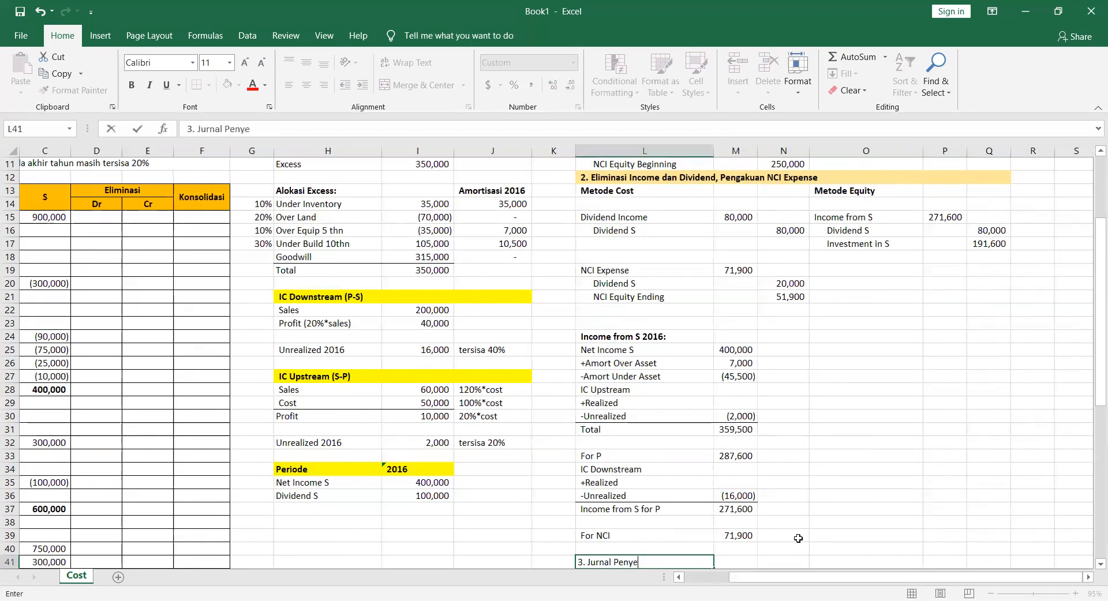
{"action": "type", "text": "suaian AMortisasi Exce"}
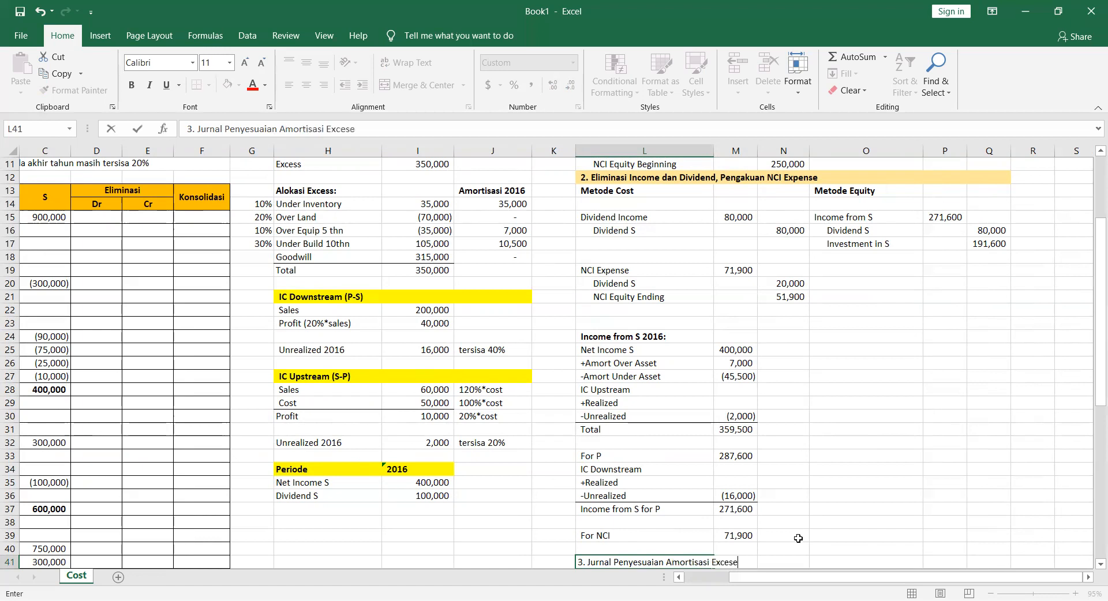
{"action": "type", "text": "ss"}
{"action": "key", "text": "Return"}
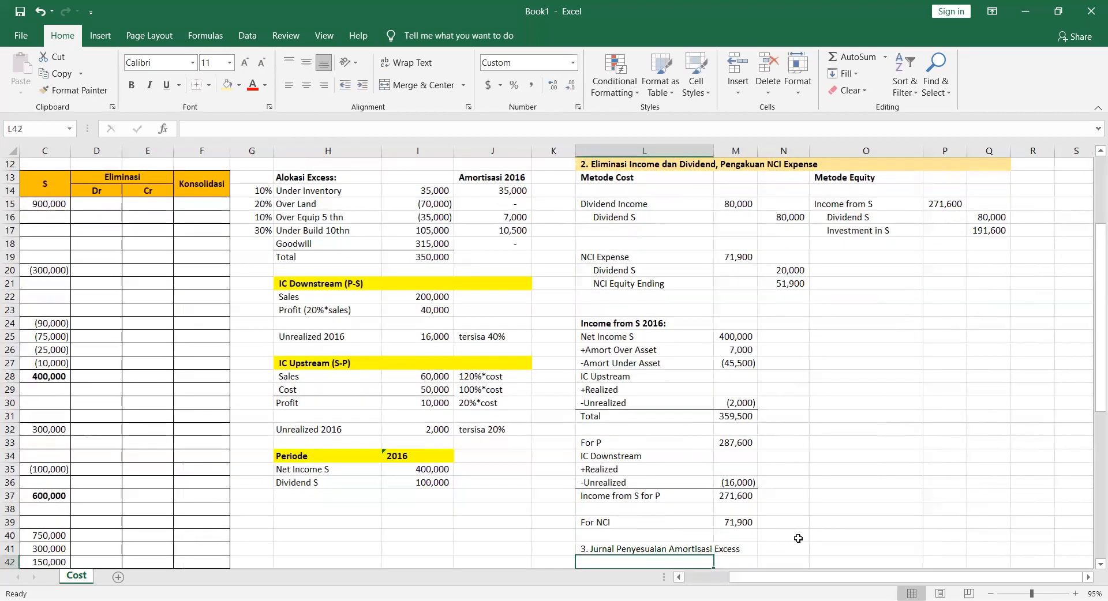
Bold the section 3 title and fill L41:Q41 with the same light orange as the section 2 heading
{"action": "key", "text": "Up"}
{"action": "key", "text": "ctrl+b"}
{"action": "key", "text": "shift+Right"}
{"action": "key", "text": "shift+Right"}
{"action": "key", "text": "shift+Right"}
{"action": "key", "text": "shift+Right"}
{"action": "key", "text": "shift+Right"}
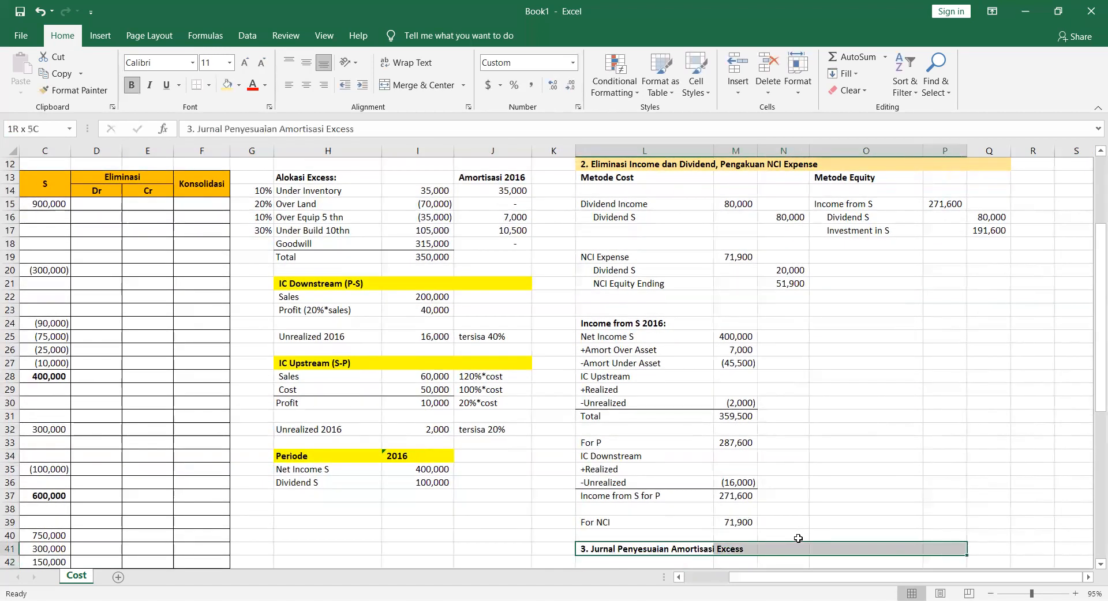
{"action": "left_click", "coordinate": [226, 86]}
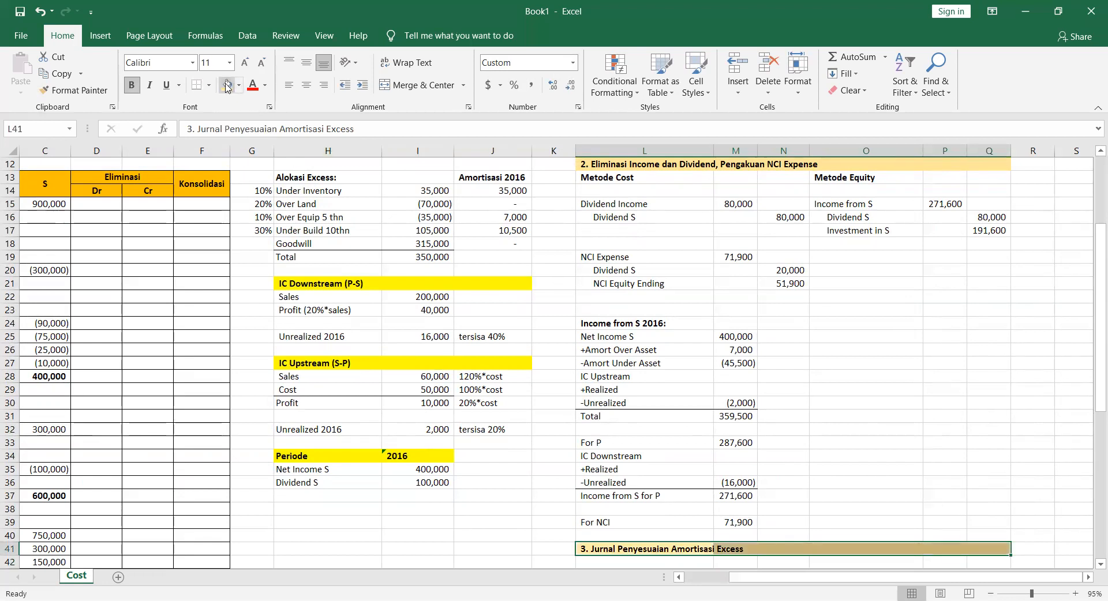
Enter a bold Under Inventory subheading in L42 with the accounts COGS and Inventory in L43 and L44
{"action": "key", "text": "Down"}
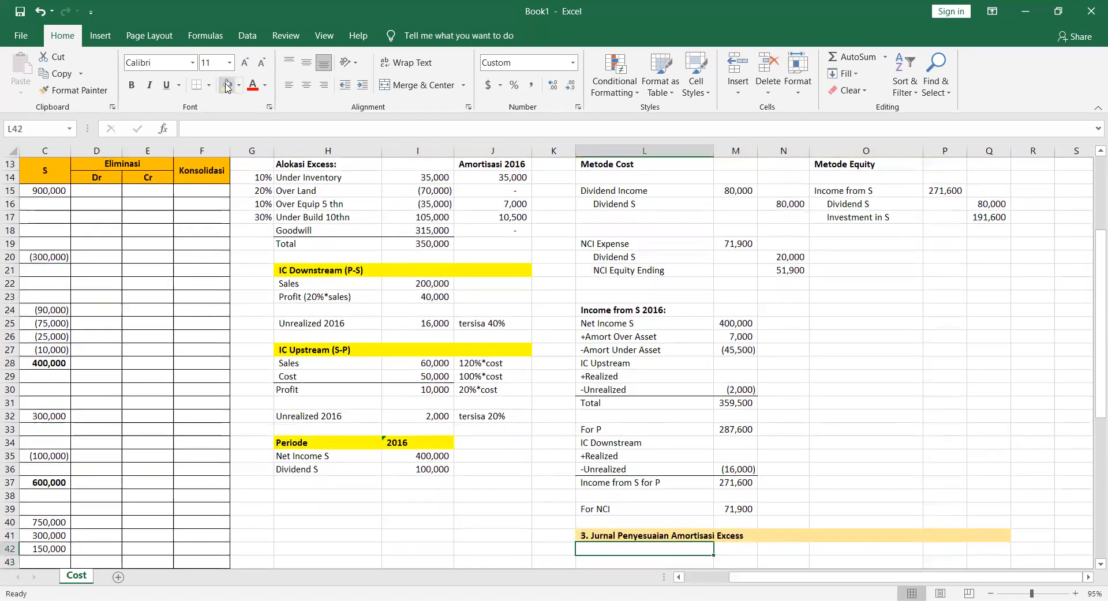
{"action": "type", "text": "Under Inventory"}
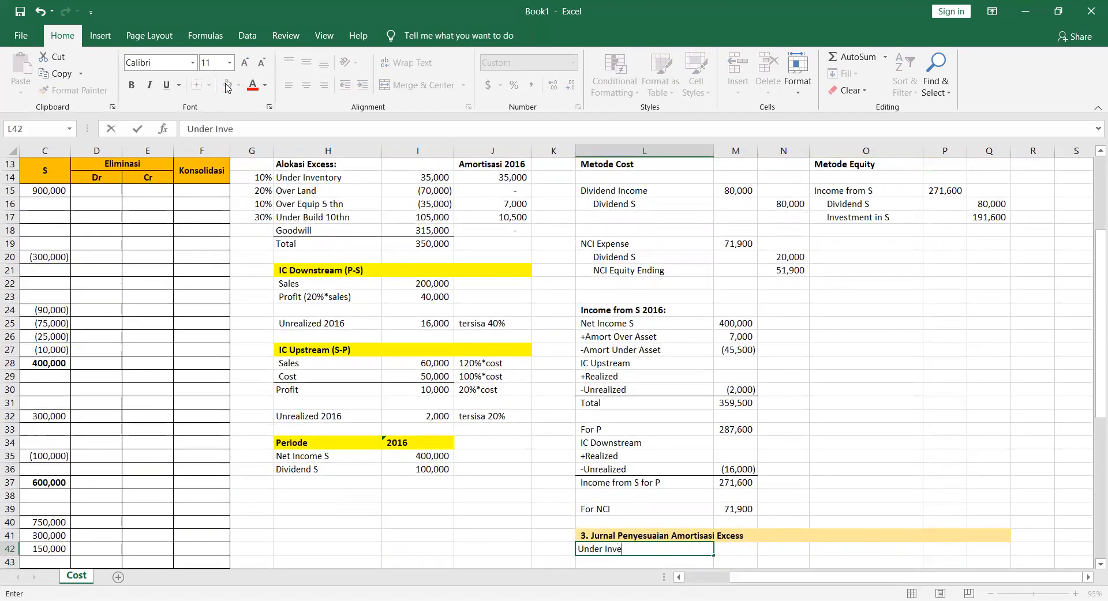
{"action": "key", "text": "Return"}
{"action": "key", "text": "Up"}
{"action": "key", "text": "ctrl+b"}
{"action": "key", "text": "Down"}
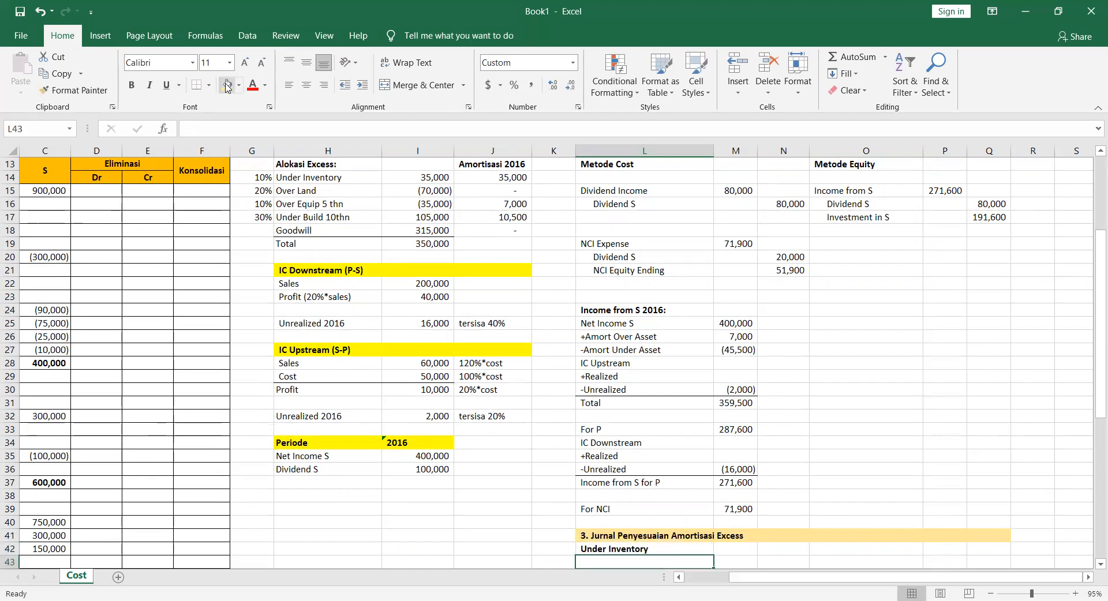
{"action": "scroll", "coordinate": [227, 86], "scroll_direction": "down", "scroll_amount": 1}
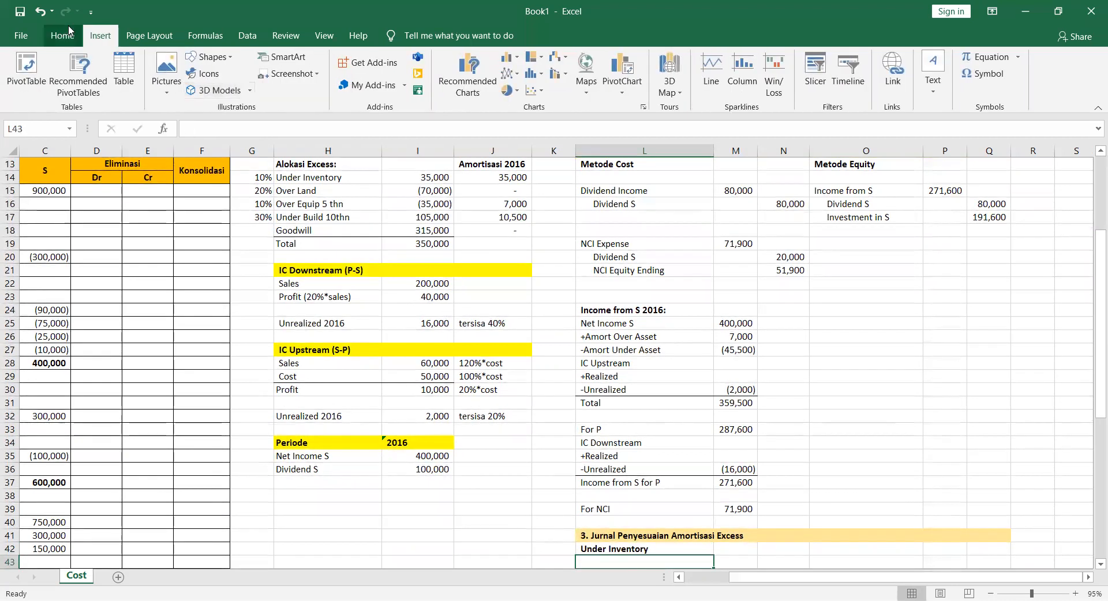
{"action": "scroll", "coordinate": [208, 89], "scroll_direction": "up", "scroll_amount": 1}
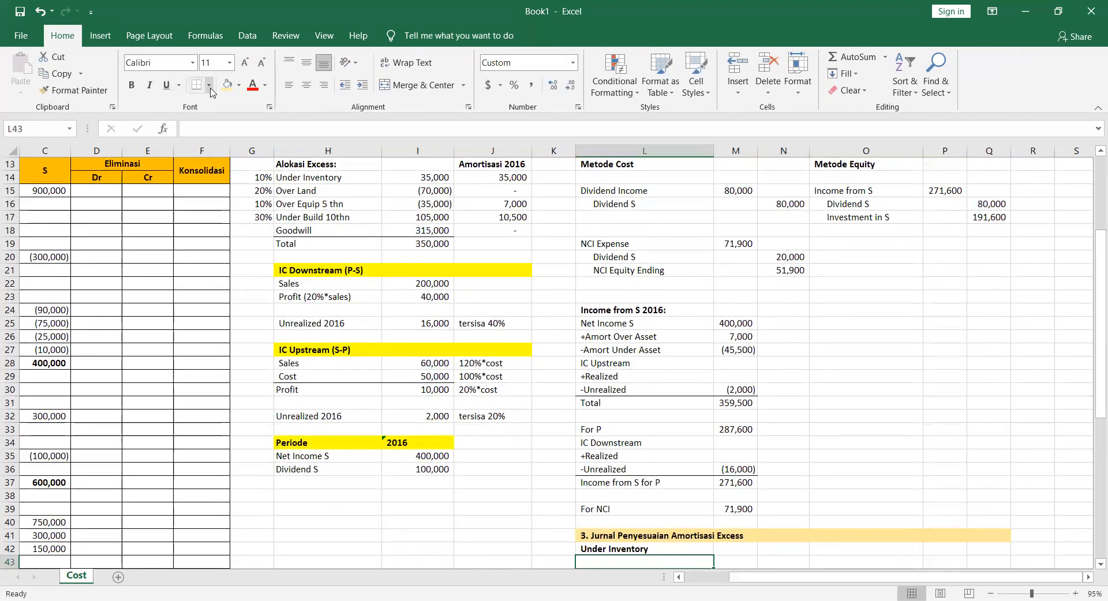
{"action": "type", "text": "COGS"}
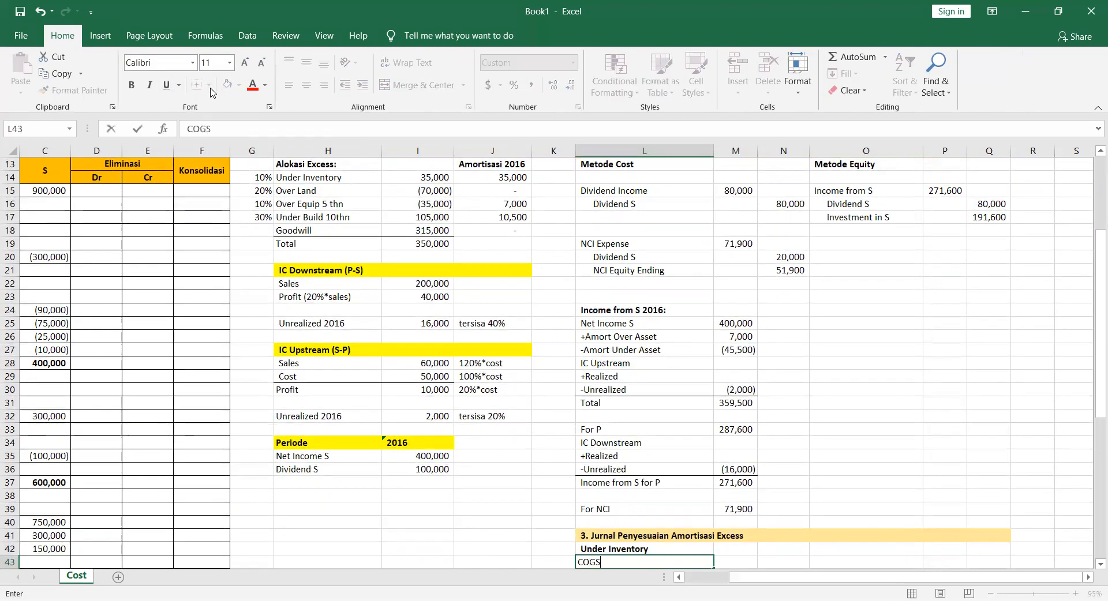
{"action": "key", "text": "Return"}
{"action": "type", "text": "Inventory"}
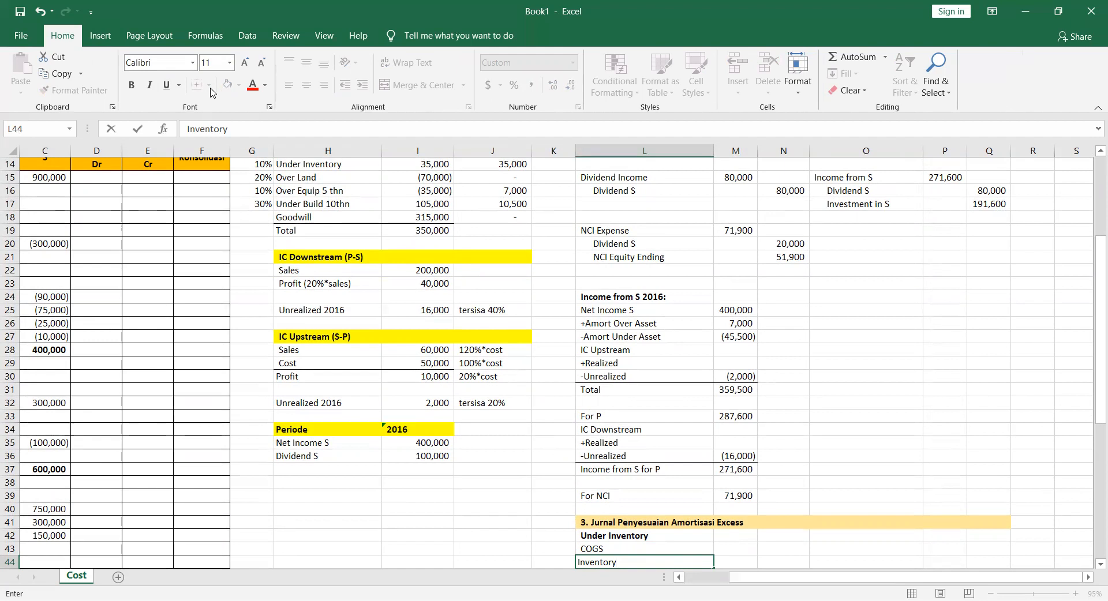
{"action": "key", "text": "Return"}
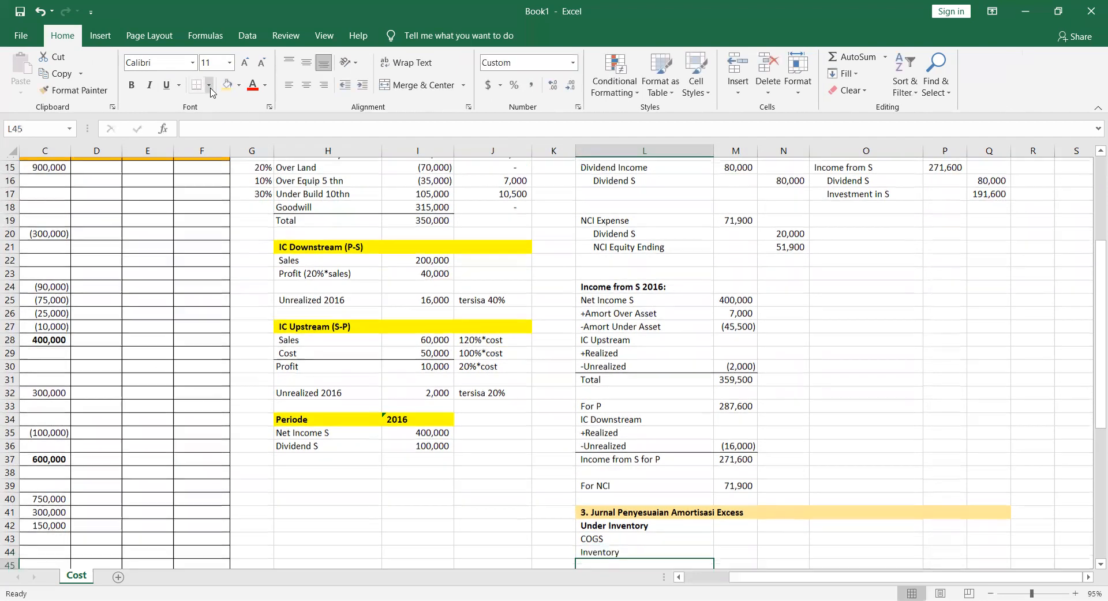
Enter a bold Over Equip subheading in L45 with the accounts Equipment and Depreciation Expense in L46 and L47
{"action": "type", "text": "Over Equip"}
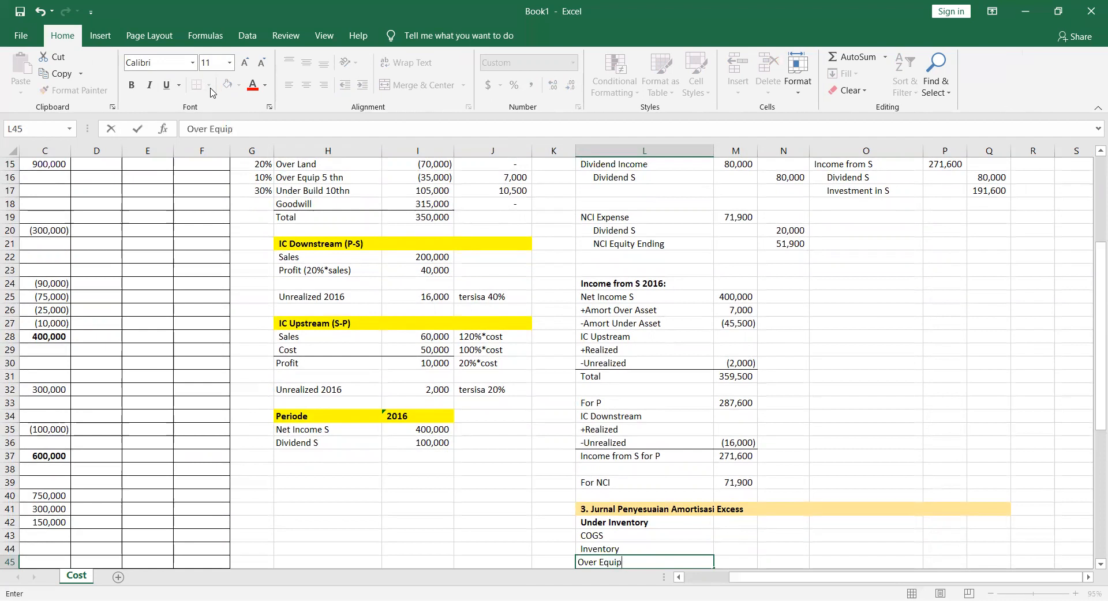
{"action": "key", "text": "Return"}
{"action": "key", "text": "Up"}
{"action": "key", "text": "ctrl+b"}
{"action": "key", "text": "Return"}
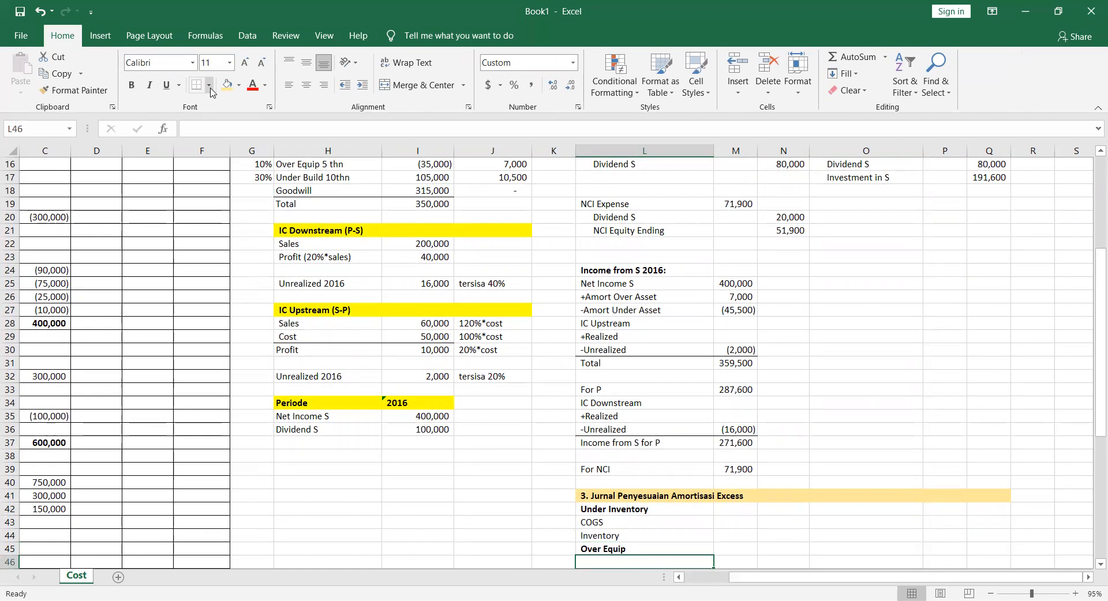
{"action": "type", "text": "Ac"}
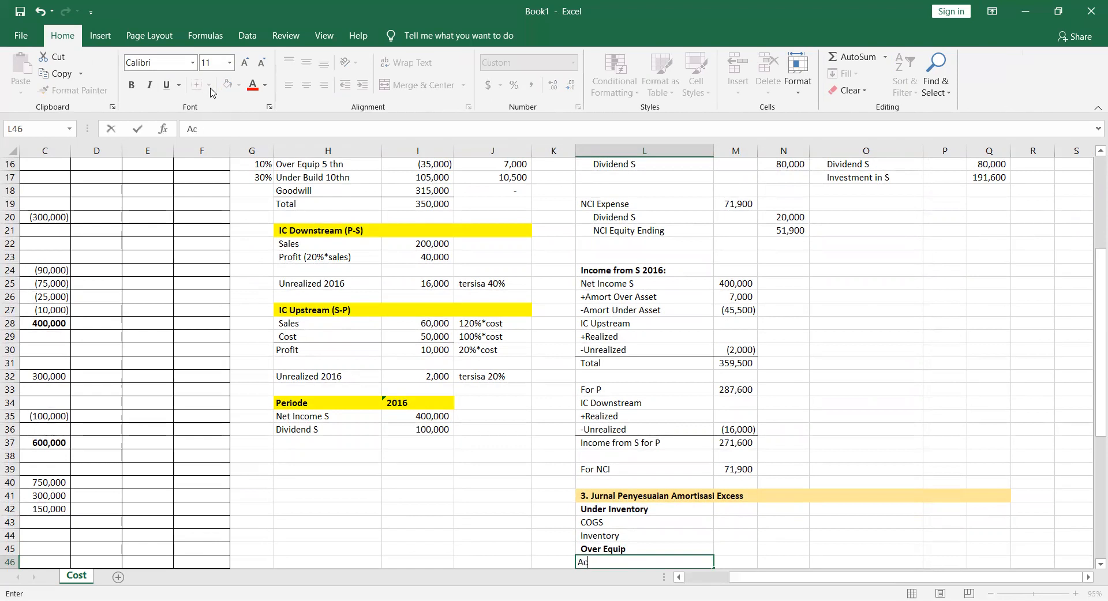
{"action": "type", "text": "cEquipment"}
{"action": "key", "text": "Return"}
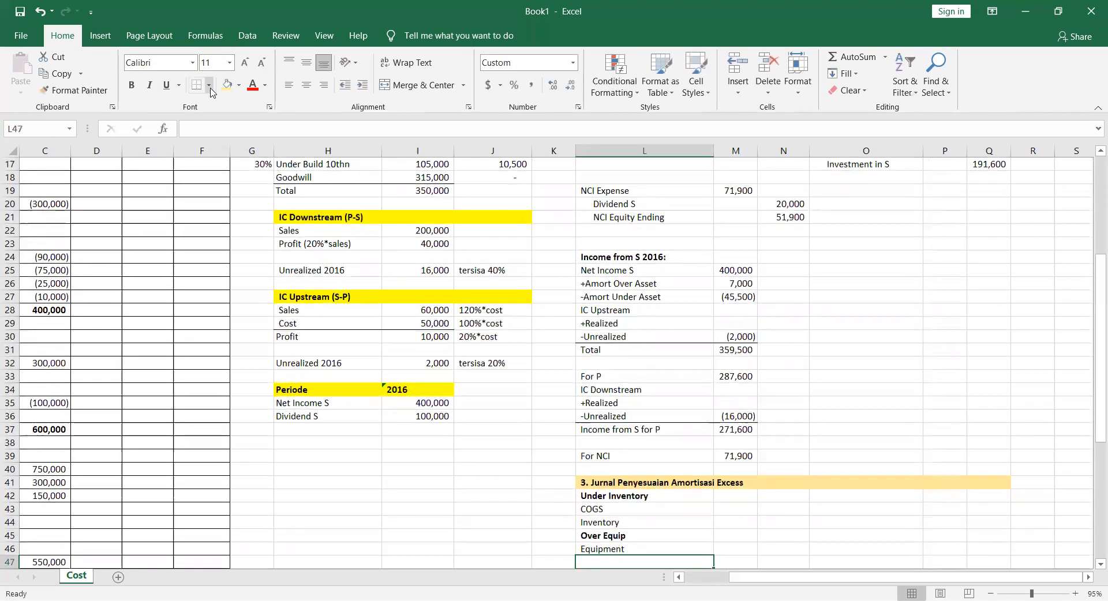
{"action": "type", "text": "Depreciation Expense"}
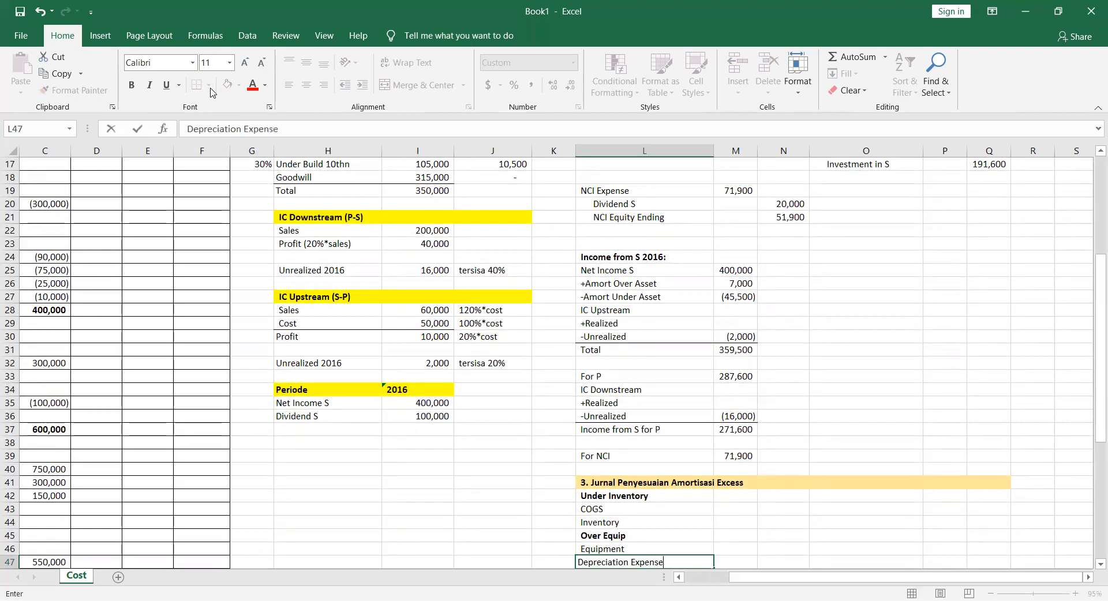
{"action": "key", "text": "Return"}
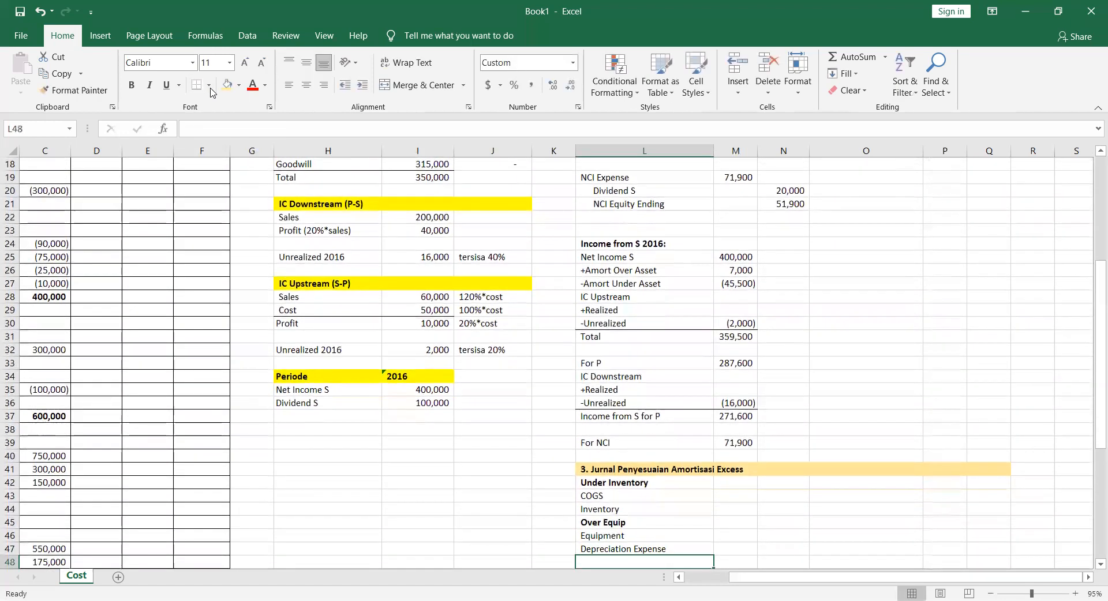
Enter a bold Under Build subheading in L48 with the accounts Depreciation Expense and Building in L49 and L50
{"action": "type", "text": "Under Buoild"}
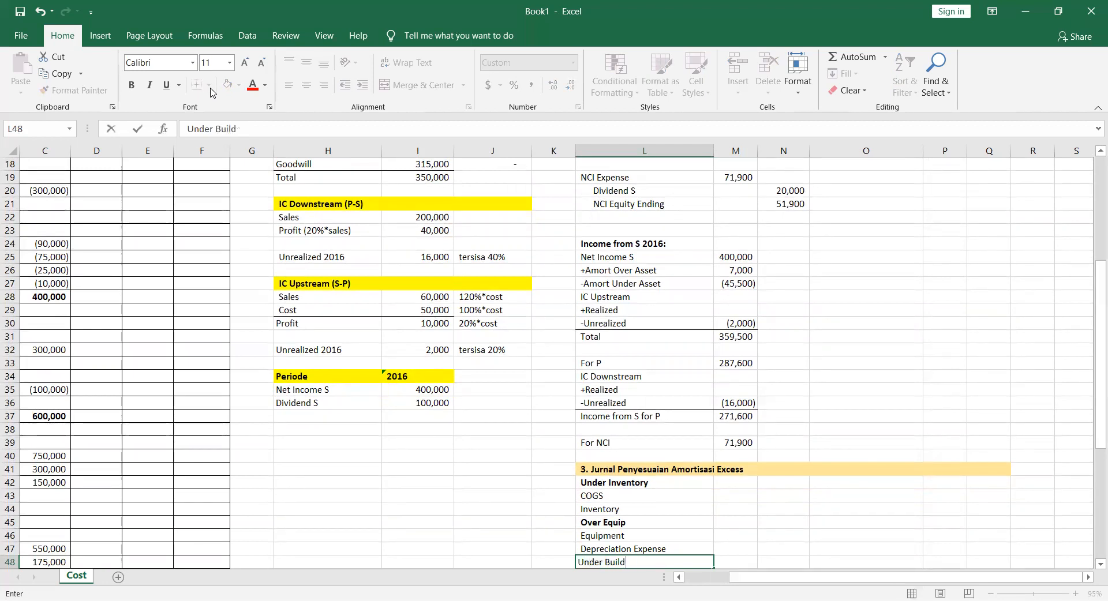
{"action": "key", "text": "Return"}
{"action": "key", "text": "Up"}
{"action": "key", "text": "ctrl+b"}
{"action": "key", "text": "Down"}
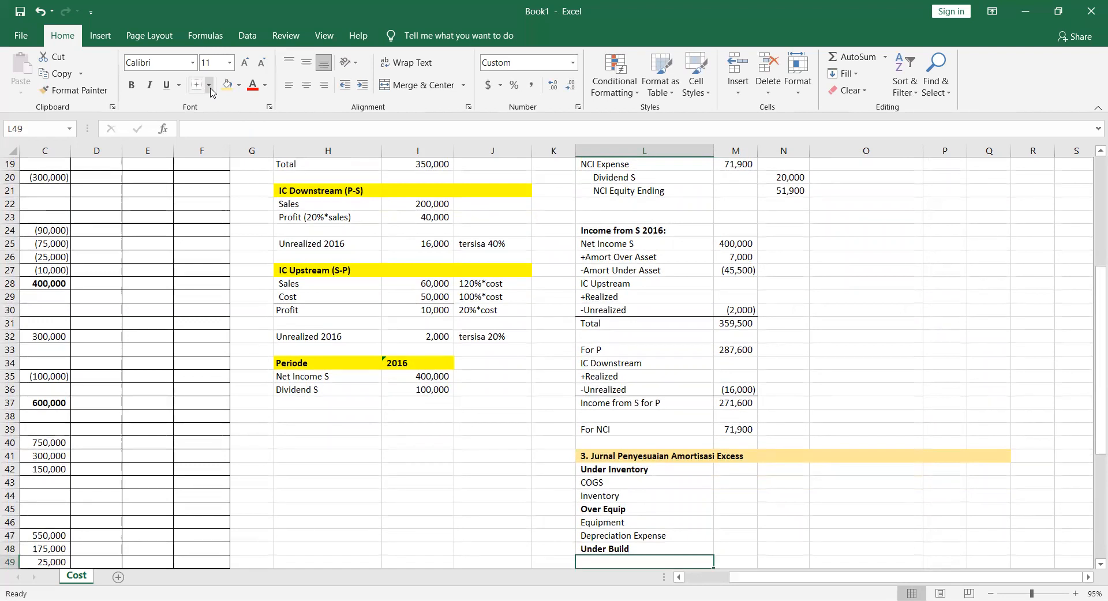
{"action": "type", "text": "Depreciation Expense"}
{"action": "key", "text": "Return"}
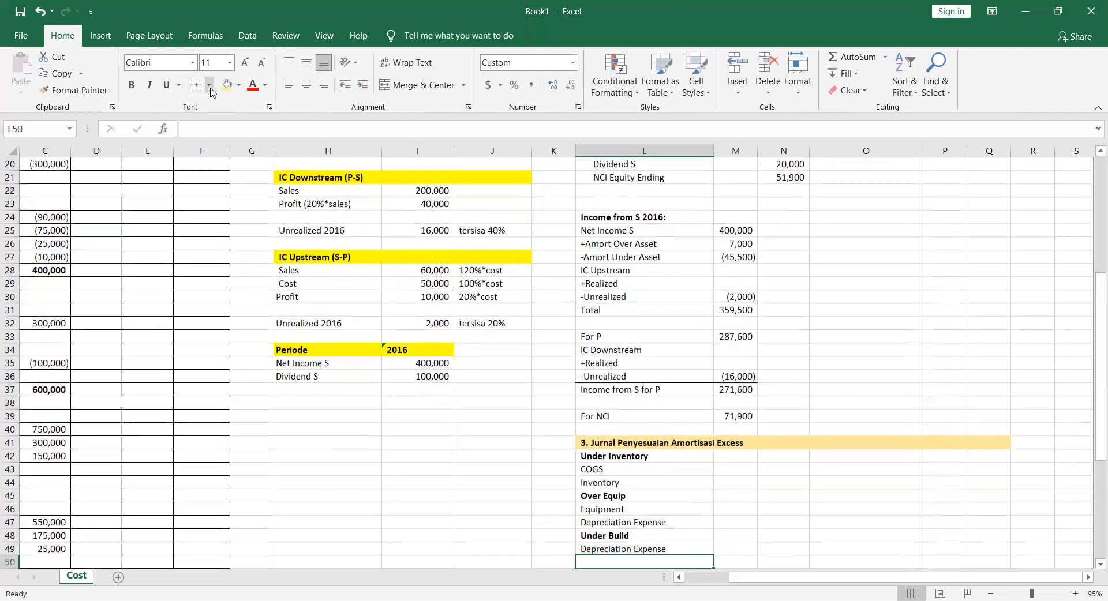
{"action": "type", "text": "Building"}
{"action": "key", "text": "Return"}
Indent the credit accounts Inventory in L44, Depreciation Expense in L47 and Building in L50
{"action": "key", "text": "Up"}
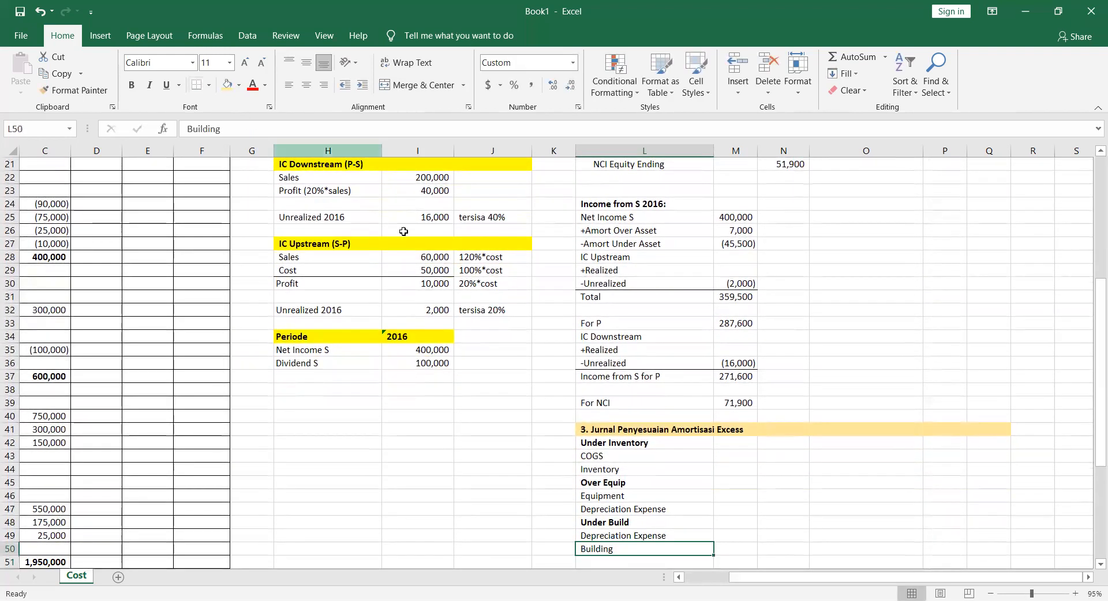
{"action": "left_click", "coordinate": [607, 507], "text": "ctrl"}
{"action": "left_click", "coordinate": [593, 469], "text": "ctrl"}
{"action": "left_click", "coordinate": [364, 85]}
Link the COGS debit in M43 to the Under Inventory amortization for 2016 in J14
{"action": "key", "text": "Right"}
{"action": "key", "text": "Up"}
{"action": "type", "text": "="}
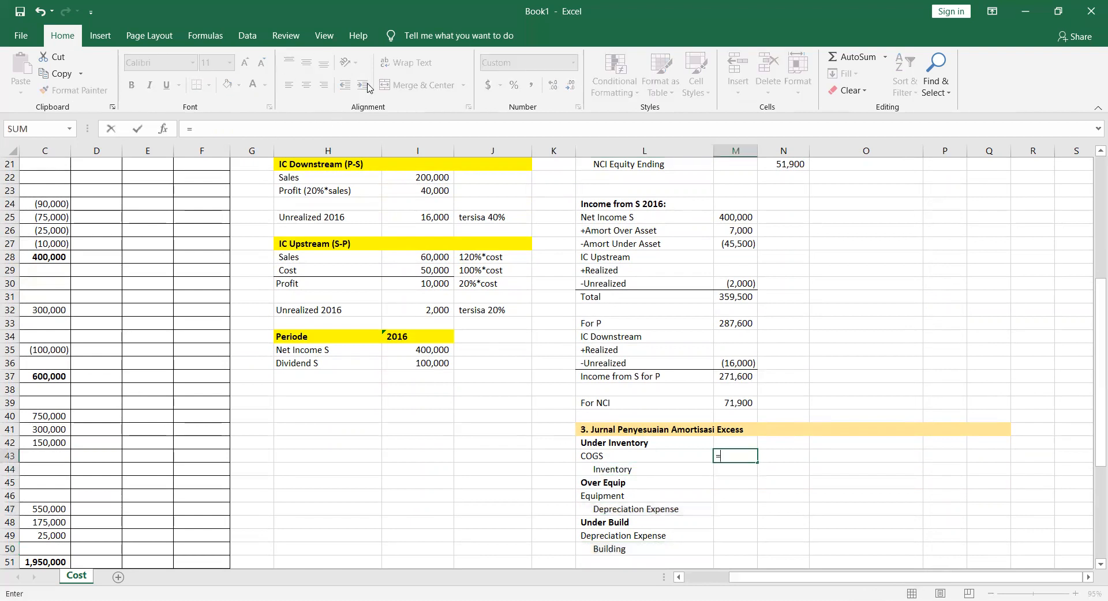
{"action": "scroll", "coordinate": [356, 260], "scroll_direction": "up", "scroll_amount": 5}
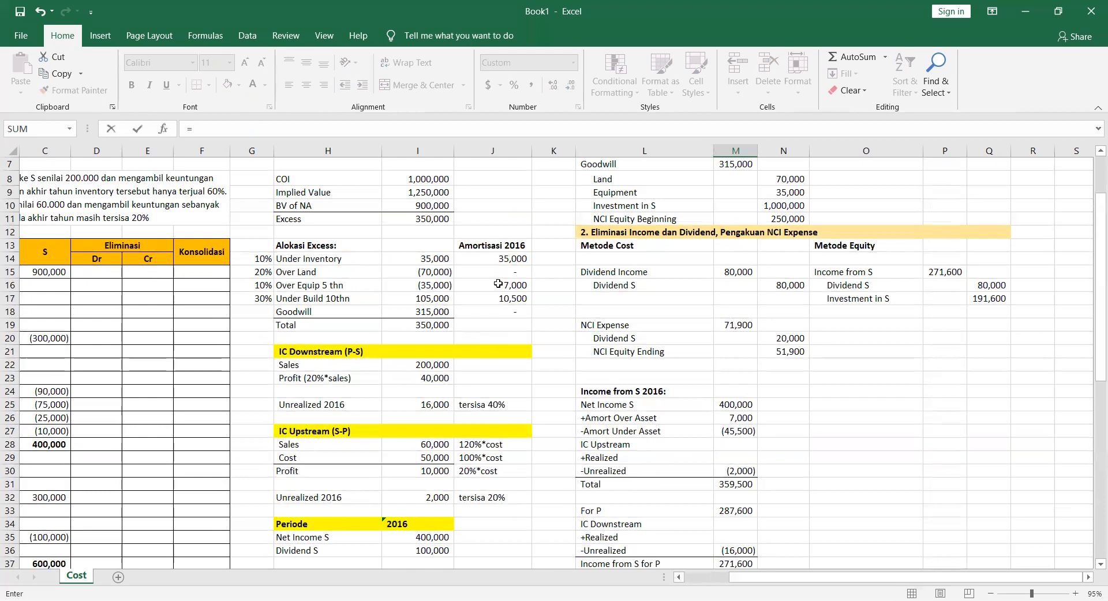
{"action": "left_click", "coordinate": [492, 261]}
{"action": "key", "text": "Return"}
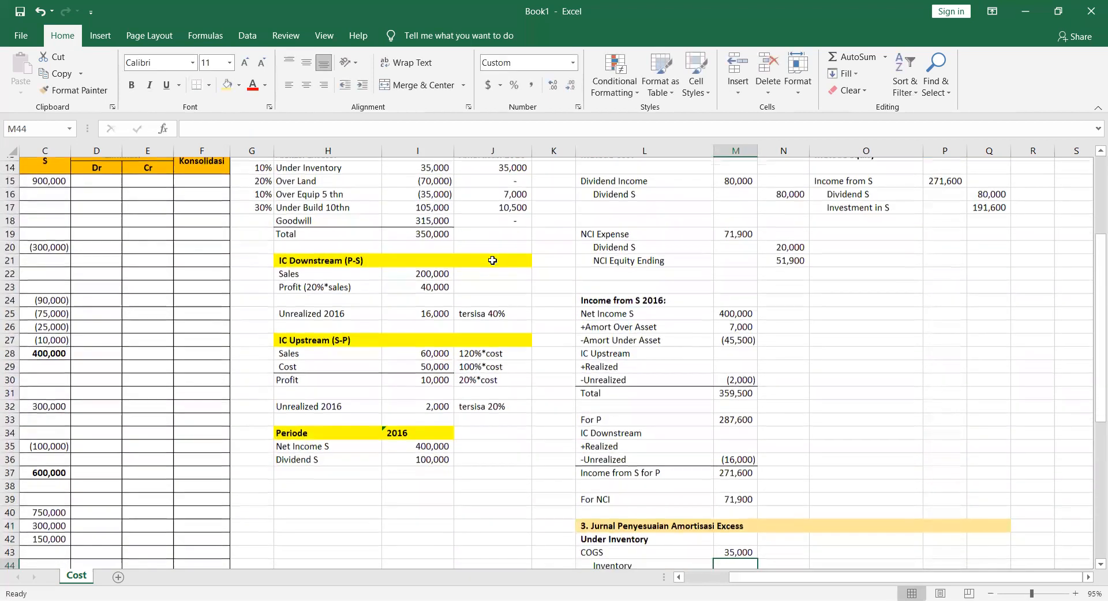
Link the Equipment debit in M46 to the Over Equip amortization for 2016 in J16
{"action": "key", "text": "Down"}
{"action": "key", "text": "Down"}
{"action": "type", "text": "="}
{"action": "left_click", "coordinate": [500, 164]}
{"action": "key", "text": "Return"}
Link the Under Build Depreciation Expense debit in M49 to the Under Build amortization for 2016 in J17
{"action": "key", "text": "Down"}
{"action": "key", "text": "Down"}
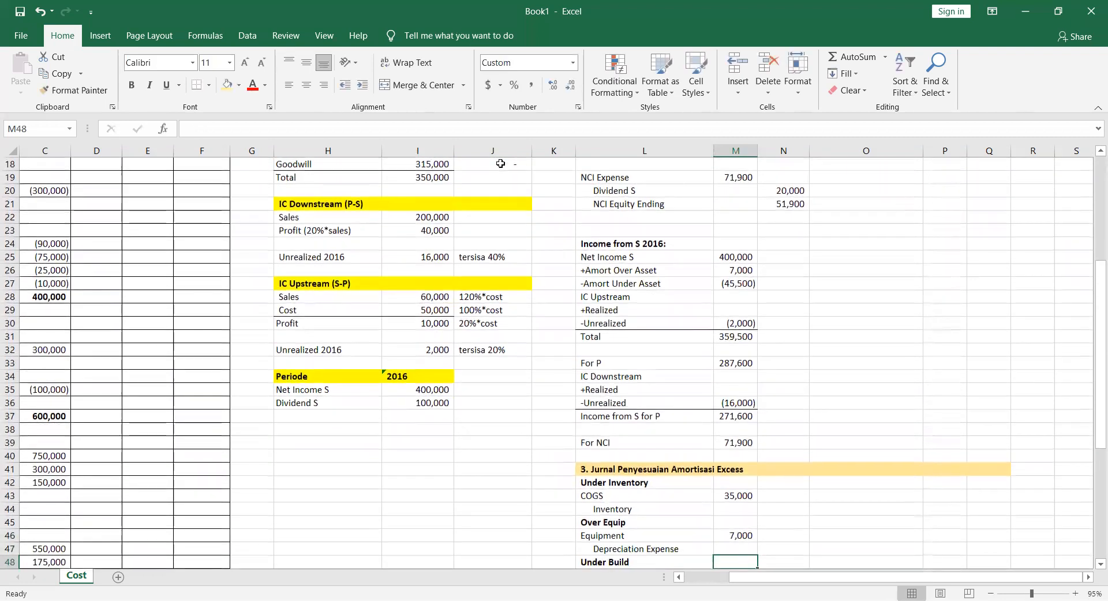
{"action": "key", "text": "Down"}
{"action": "scroll", "coordinate": [502, 231], "scroll_direction": "up", "scroll_amount": 4}
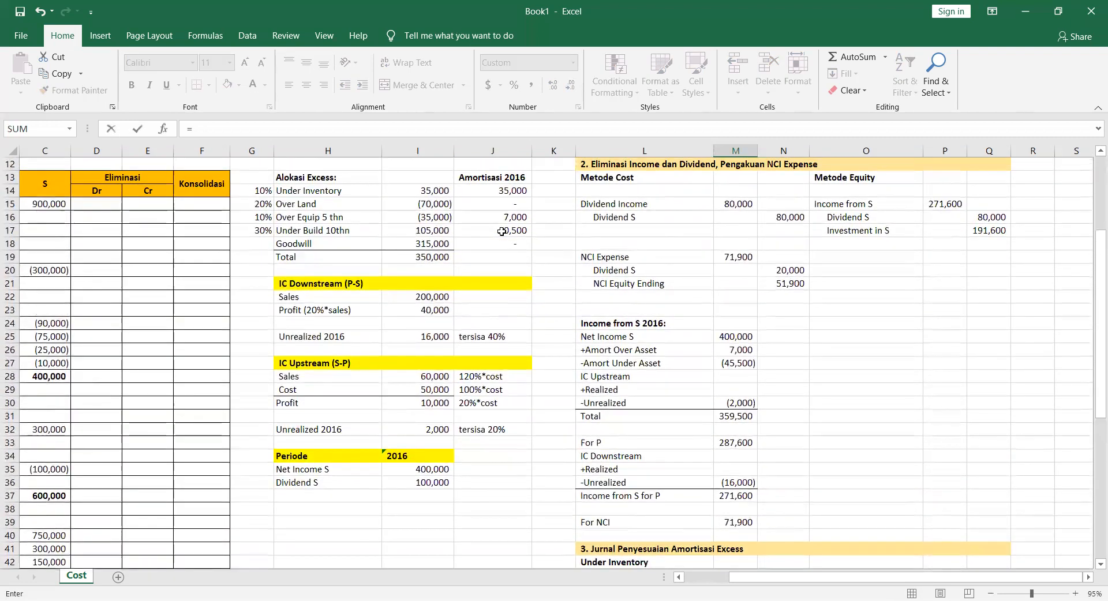
{"action": "scroll", "coordinate": [501, 231], "scroll_direction": "down", "scroll_amount": 3}
{"action": "scroll", "coordinate": [502, 232], "scroll_direction": "down", "scroll_amount": 1}
Link the Building credit in N50 to the Depreciation Expense debit in M49
{"action": "key", "text": "Right"}
{"action": "type", "text": "="}
{"action": "key", "text": "Left"}
{"action": "key", "text": "Up"}
{"action": "key", "text": "Return"}
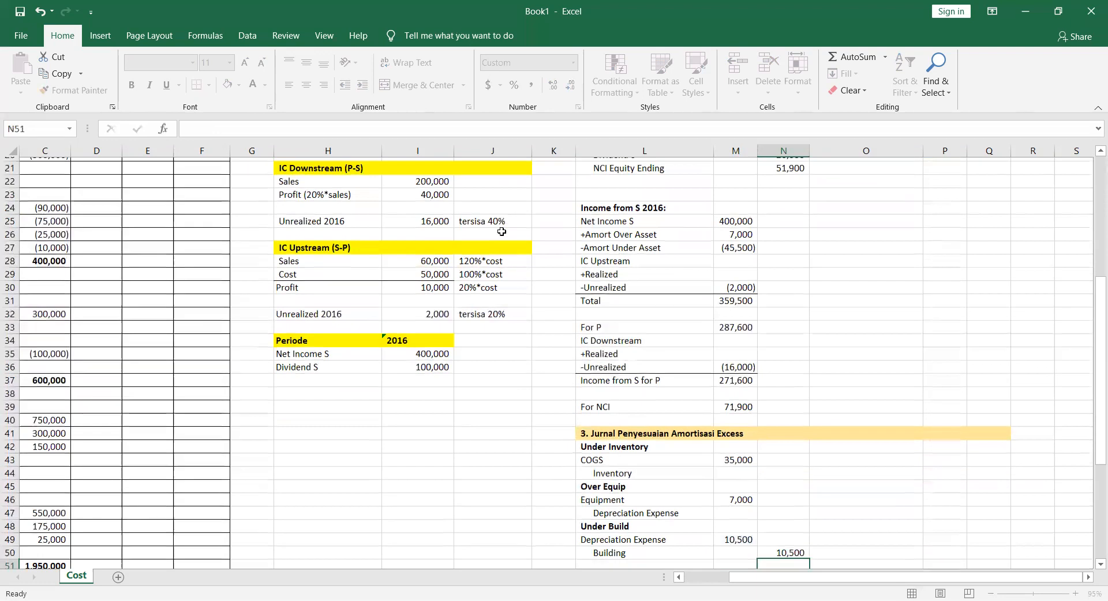
Copy the Building credit formula from N50 to the Over Equip Depreciation Expense credit in N47
{"action": "scroll", "coordinate": [501, 232], "scroll_direction": "down", "scroll_amount": 1}
{"action": "key", "text": "Up"}
{"action": "key", "text": "ctrl+c"}
{"action": "key", "text": "Up"}
{"action": "key", "text": "Up"}
{"action": "key", "text": "Up"}
{"action": "key", "text": "Return"}
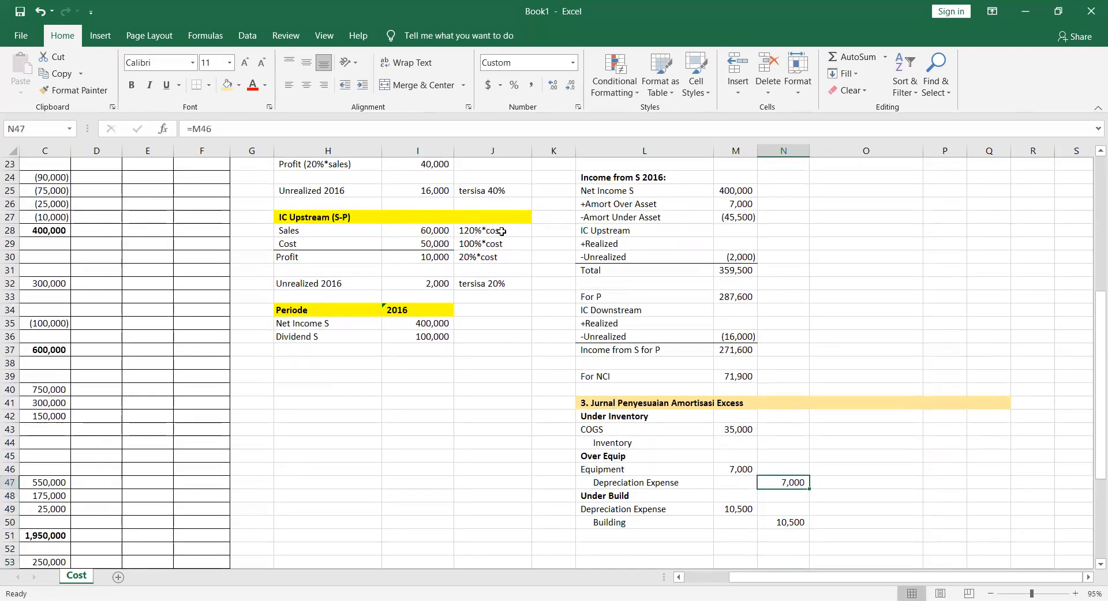
Copy the Depreciation Expense credit formula from N47 to the Inventory credit in N44
{"action": "key", "text": "ctrl+c"}
{"action": "key", "text": "Up"}
{"action": "key", "text": "Up"}
{"action": "key", "text": "Up"}
{"action": "key", "text": "Return"}
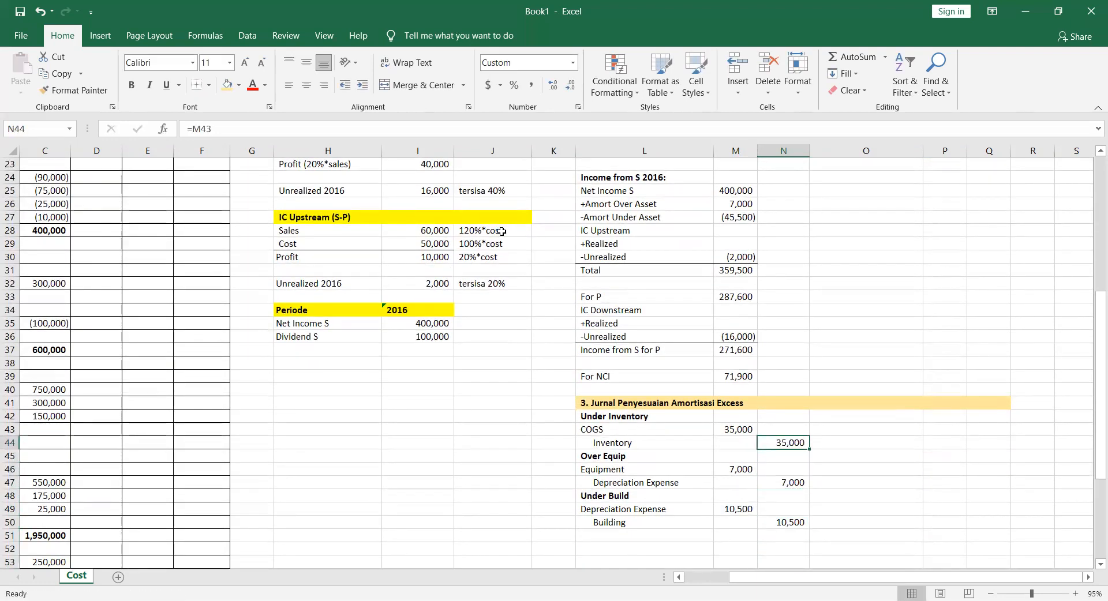
Enter the bold section heading "4. Jurnal IC Transaction Inventory" in L52, below the amortization journals
{"action": "key", "text": "Left"}
{"action": "key", "text": "Left"}
{"action": "key", "text": "Up"}
{"action": "key", "text": "Up"}
{"action": "key", "text": "Up"}
{"action": "key", "text": "Down"}
{"action": "key", "text": "Down"}
{"action": "key", "text": "Down"}
{"action": "key", "text": "Down"}
{"action": "key", "text": "Down"}
{"action": "key", "text": "Down"}
{"action": "key", "text": "Down"}
{"action": "key", "text": "Down"}
{"action": "key", "text": "Down"}
{"action": "key", "text": "Down"}
{"action": "key", "text": "Down"}
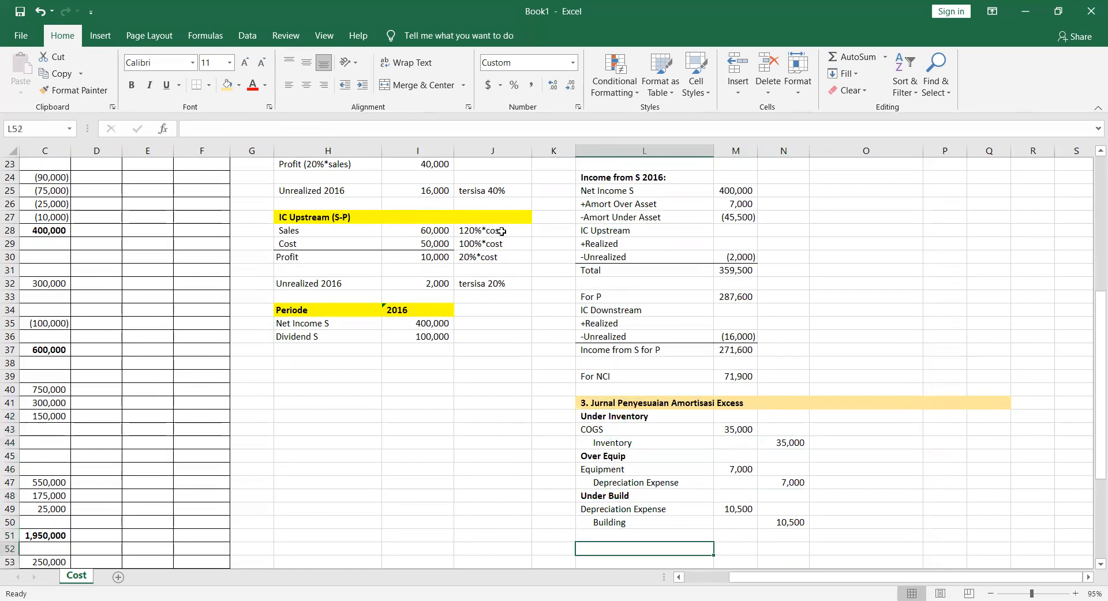
{"action": "type", "text": "4. Jurnal IC Transacti"}
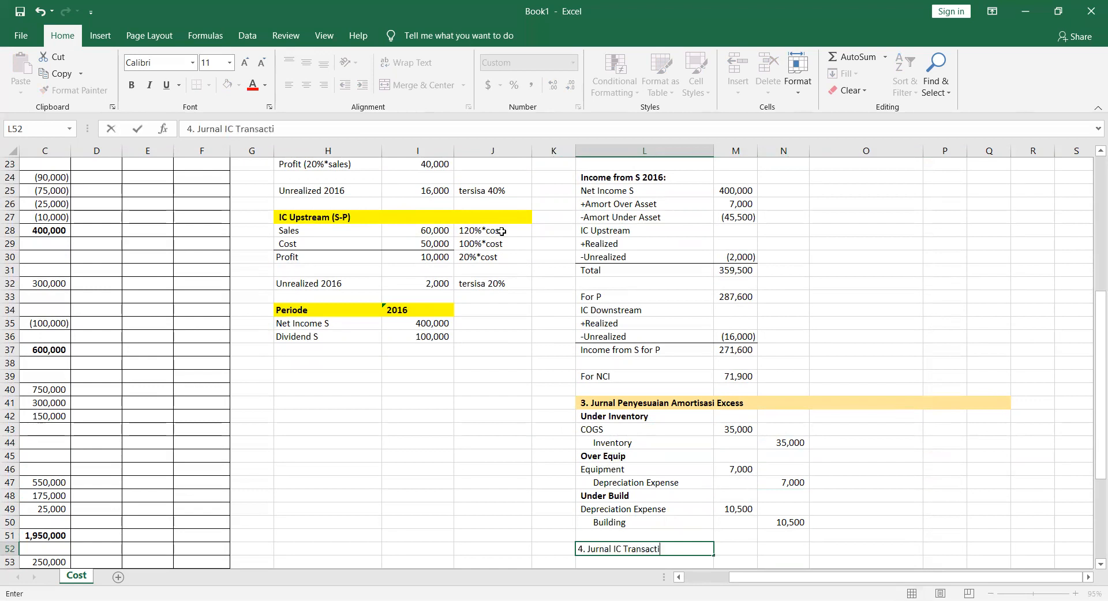
{"action": "type", "text": "on Inventoryu"}
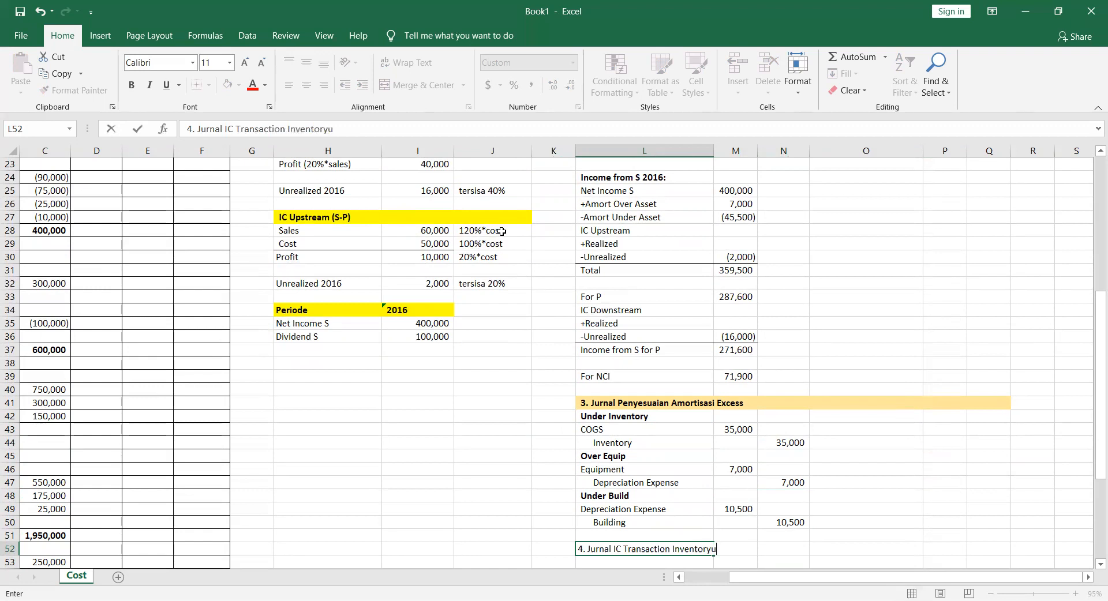
{"action": "key", "text": "Return"}
{"action": "key", "text": "Up"}
{"action": "type", "text": "B"}
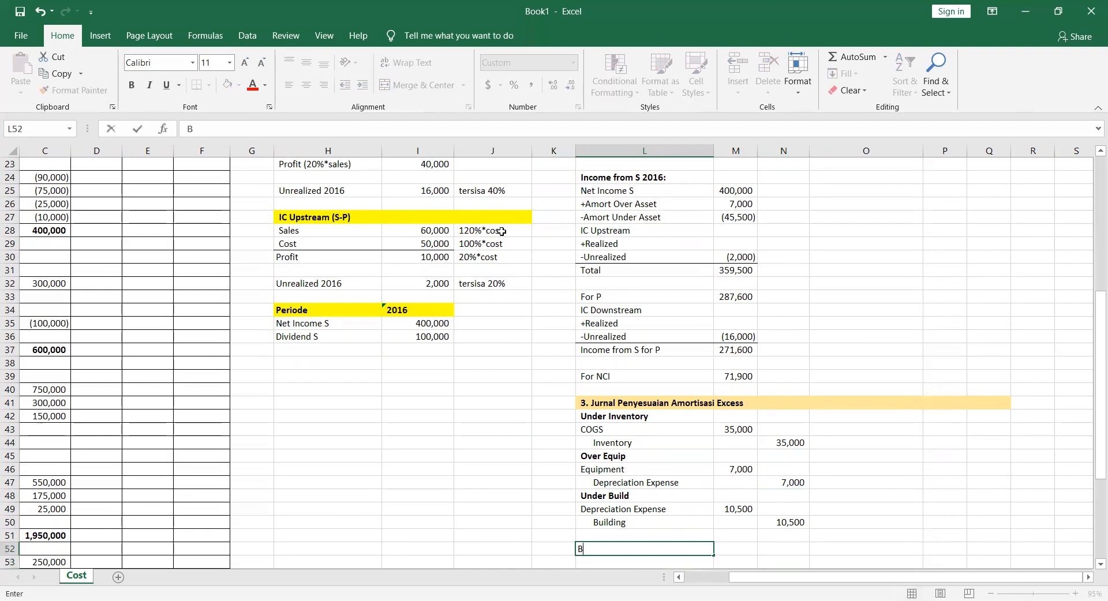
{"action": "key", "text": "Return"}
{"action": "key", "text": "ctrl+z"}
{"action": "key", "text": "ctrl+b"}
Fill the section 4 heading row from L52 to Q52 with the same light orange as the section 3 heading
{"action": "scroll", "coordinate": [501, 231], "scroll_direction": "right", "scroll_amount": 5}
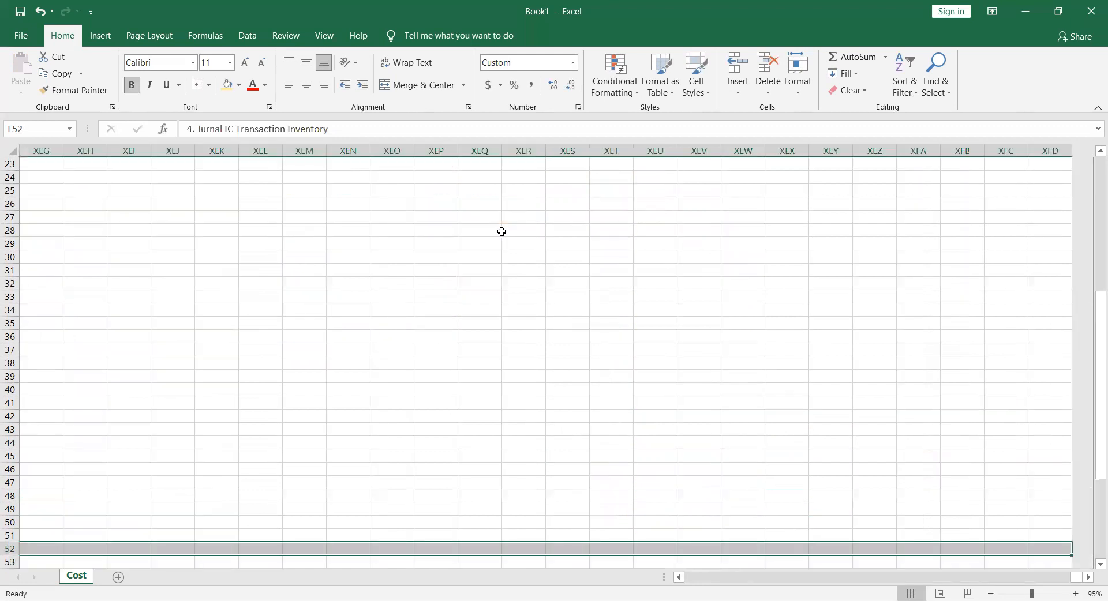
{"action": "key", "text": "shift+Right"}
{"action": "key", "text": "shift+Right"}
{"action": "key", "text": "shift+Right"}
{"action": "key", "text": "shift+Right"}
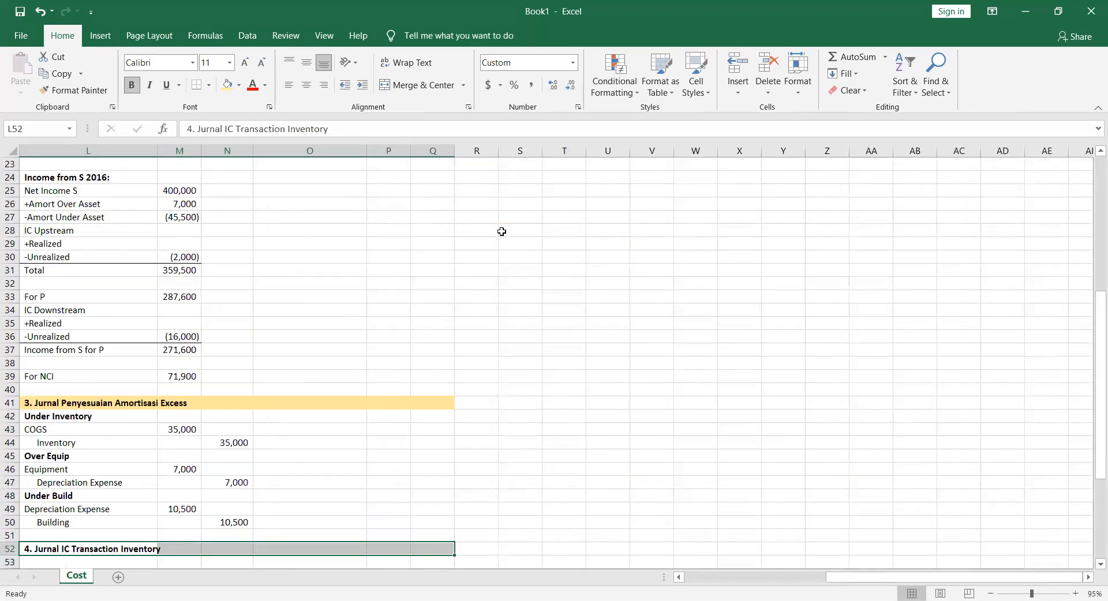
{"action": "left_click", "coordinate": [229, 88]}
{"action": "key", "text": "Left"}
{"action": "key", "text": "Left"}
{"action": "key", "text": "Left"}
{"action": "key", "text": "Left"}
{"action": "key", "text": "Left"}
{"action": "key", "text": "Left"}
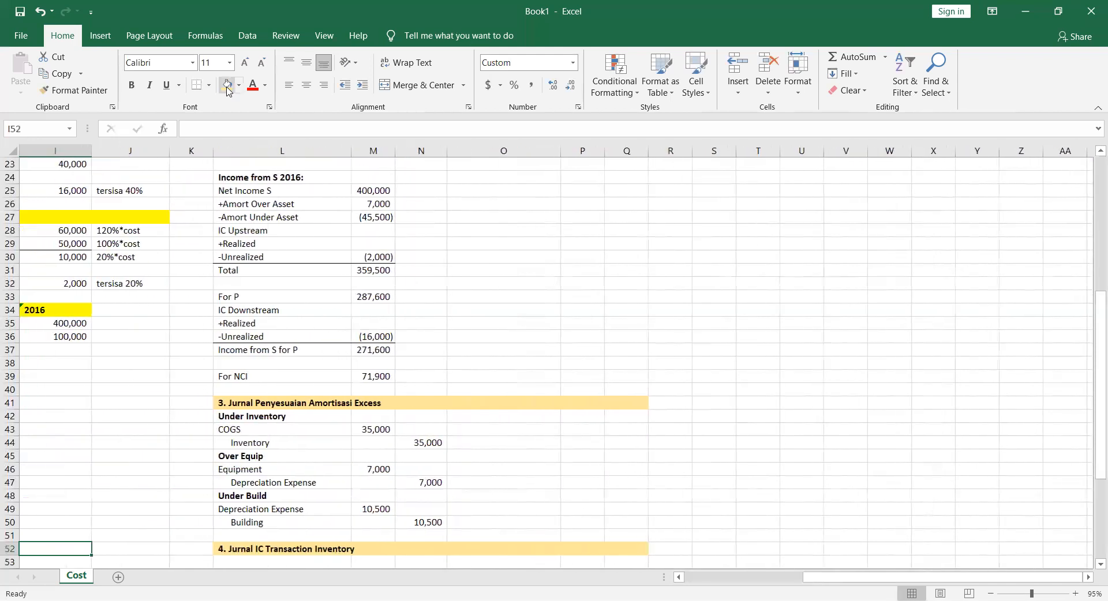
Add the bold subheading "Unrealized Downstream" in L53 under the section 4 heading
{"action": "key", "text": "Down"}
{"action": "key", "text": "Down"}
{"action": "key", "text": "Right"}
{"action": "key", "text": "Right"}
{"action": "key", "text": "Right"}
{"action": "key", "text": "Right"}
{"action": "key", "text": "Right"}
{"action": "key", "text": "Right"}
{"action": "key", "text": "Up"}
{"action": "scroll", "coordinate": [148, 314], "scroll_direction": "up", "scroll_amount": 1}
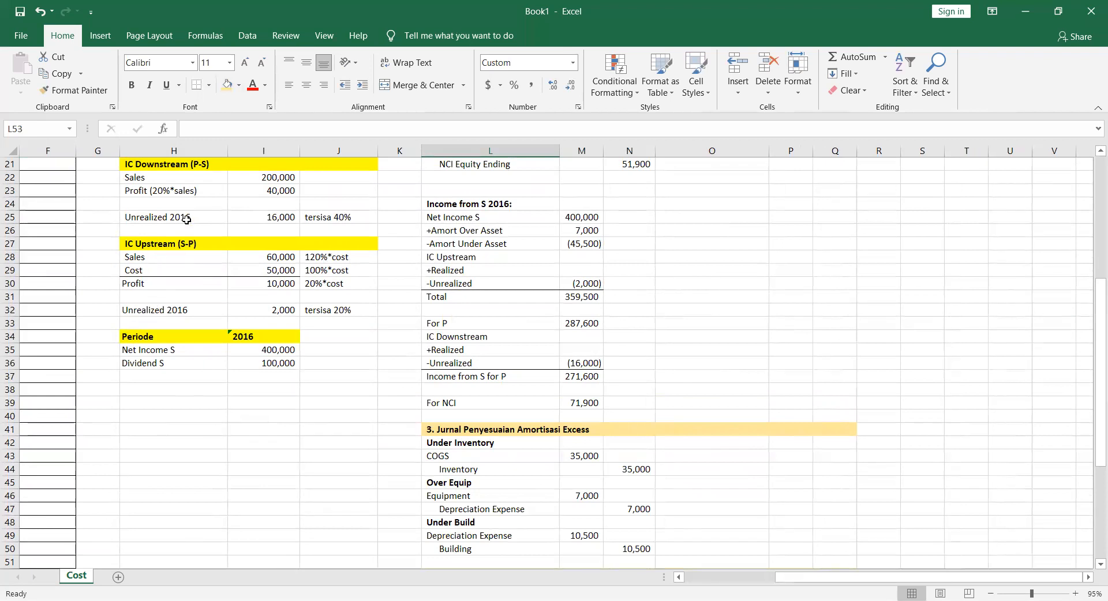
{"action": "scroll", "coordinate": [430, 462], "scroll_direction": "down", "scroll_amount": 1}
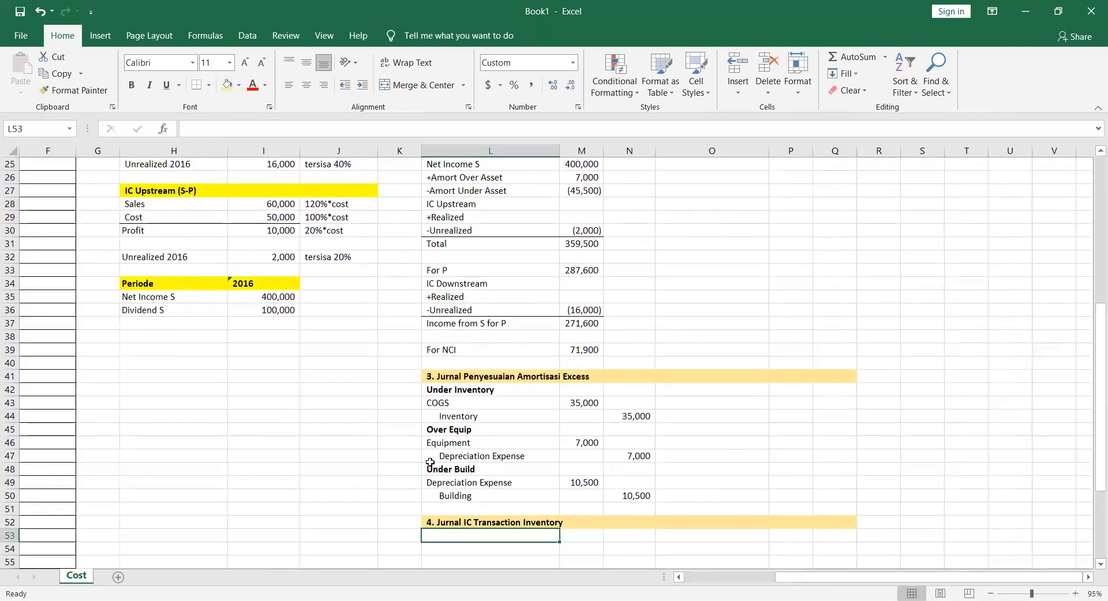
{"action": "type", "text": "Unrealized D"}
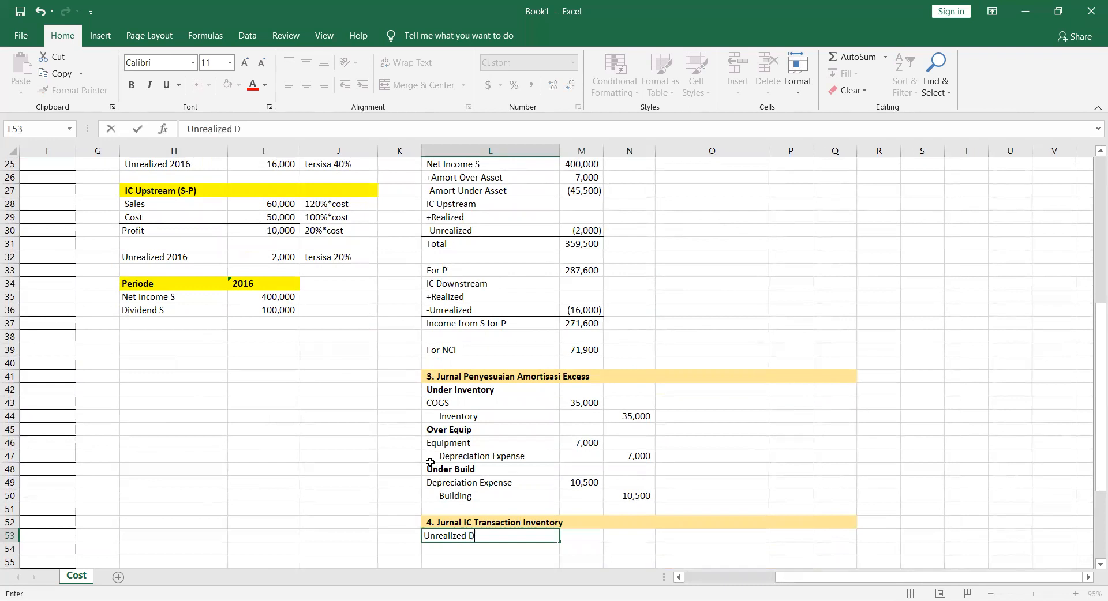
{"action": "type", "text": "ownstream"}
{"action": "key", "text": "Return"}
{"action": "key", "text": "Up"}
{"action": "key", "text": "ctrl+b"}
{"action": "key", "text": "Down"}
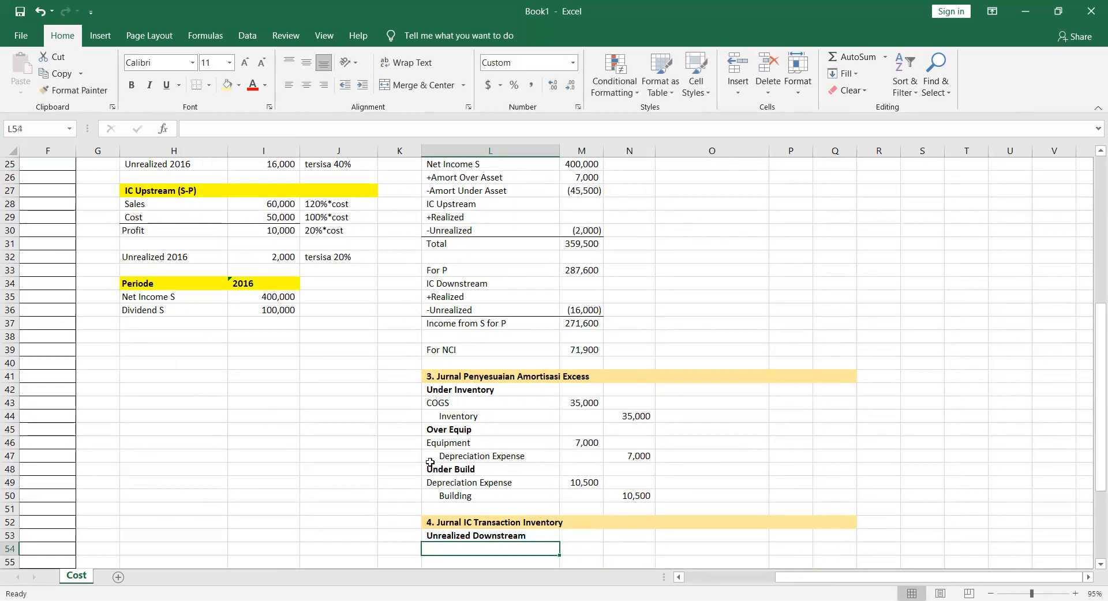
List the downstream journal accounts Sales, COGS, COGS and Inventory in L54:L57
{"action": "type", "text": "Sales"}
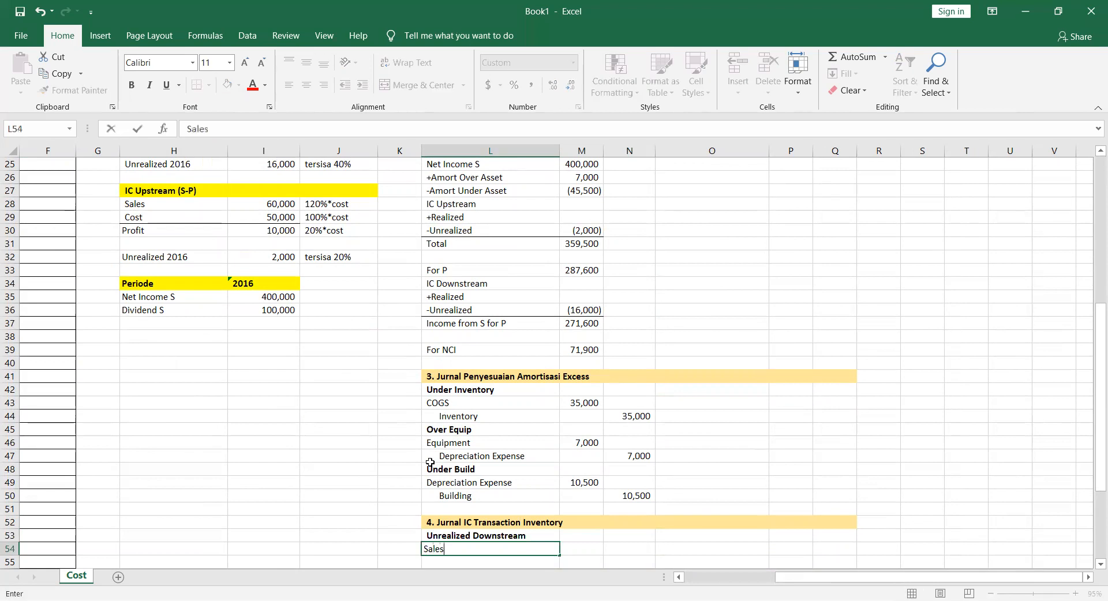
{"action": "key", "text": "Return"}
{"action": "type", "text": "COGS"}
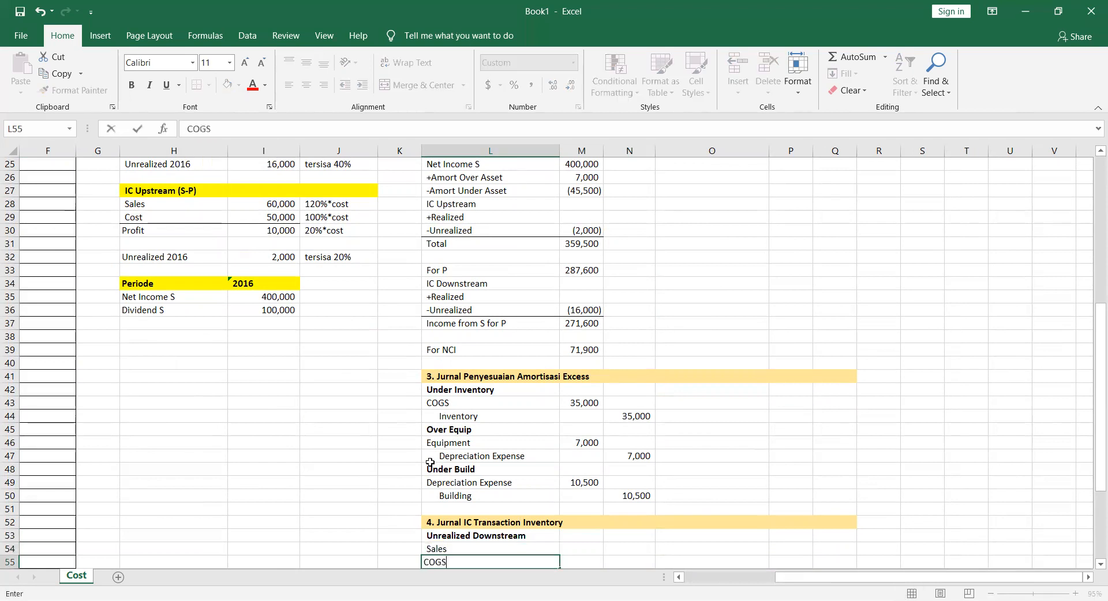
{"action": "key", "text": "Return"}
{"action": "type", "text": "COGS"}
{"action": "key", "text": "Up"}
{"action": "type", "text": "I"}
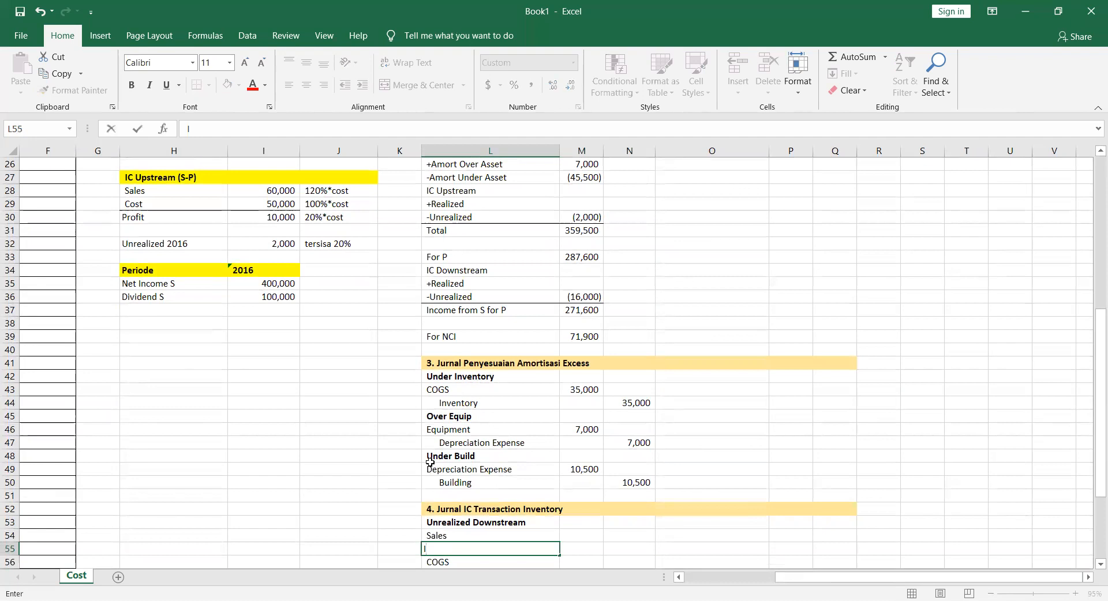
{"action": "type", "text": "COGS"}
{"action": "key", "text": "Return"}
{"action": "key", "text": "Return"}
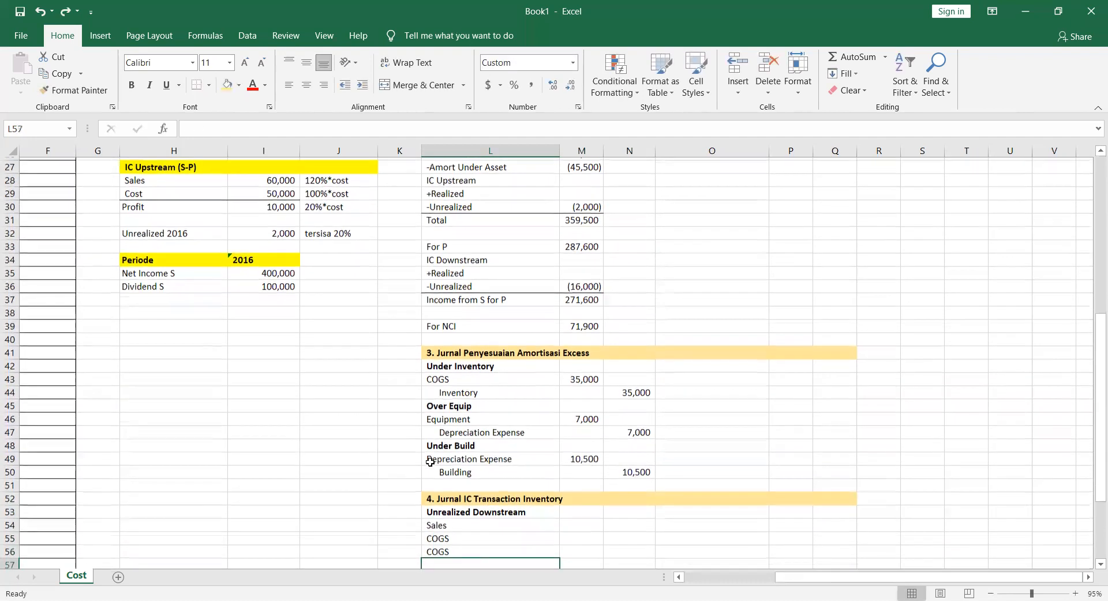
{"action": "type", "text": "Inventory"}
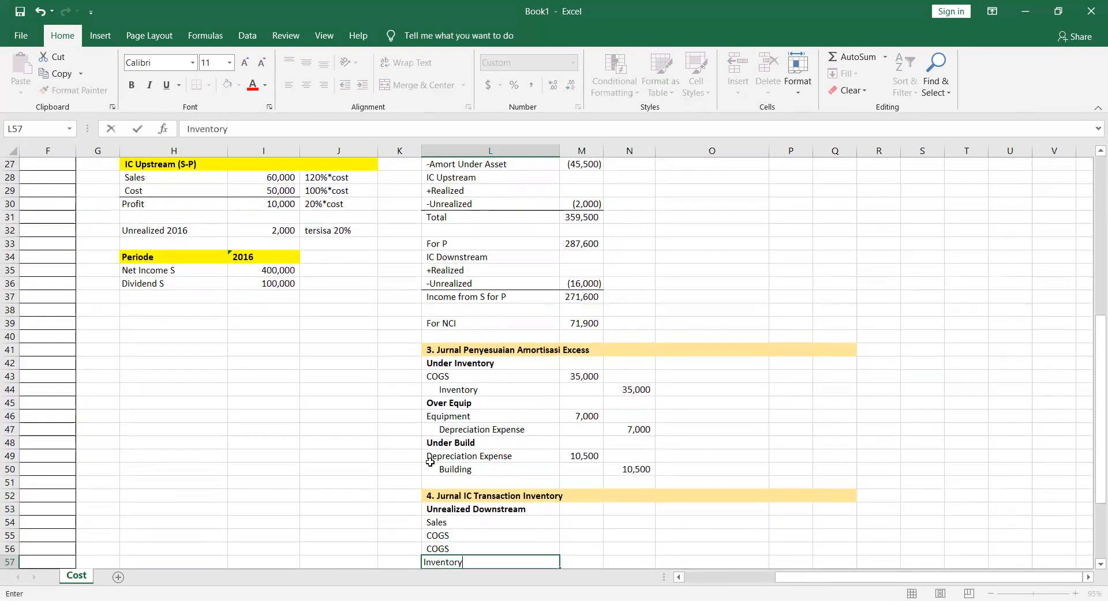
{"action": "key", "text": "Return"}
Enter the subheading "Unrealized Upstream" in L58 with accounts Sales, COGS, COGS and Inventory in L59:L62
{"action": "type", "text": "U"}
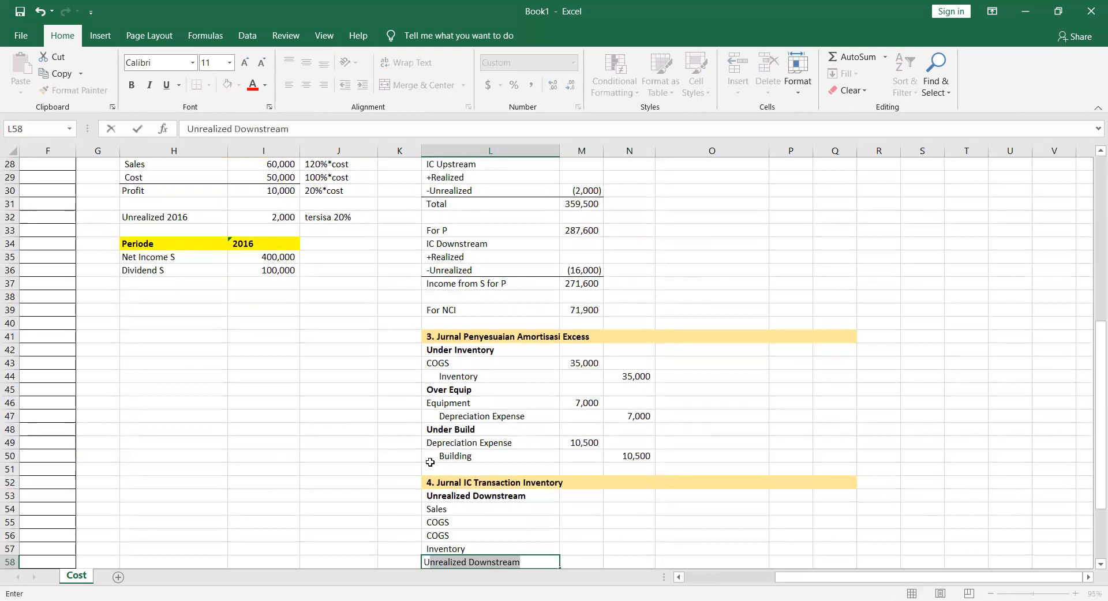
{"action": "type", "text": "nrealized U"}
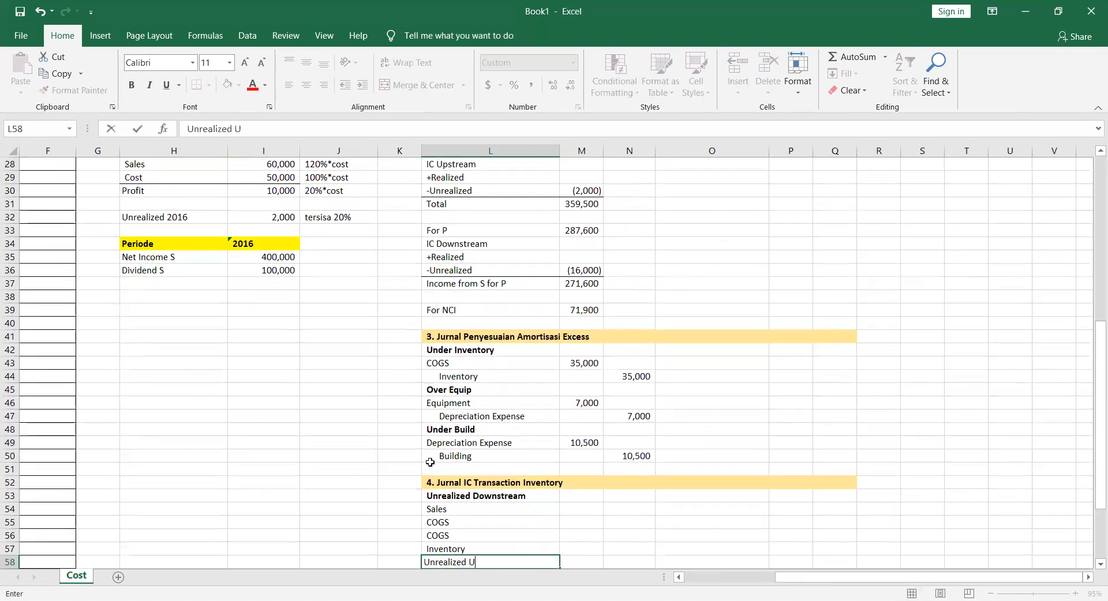
{"action": "type", "text": "pstream"}
{"action": "key", "text": "Return"}
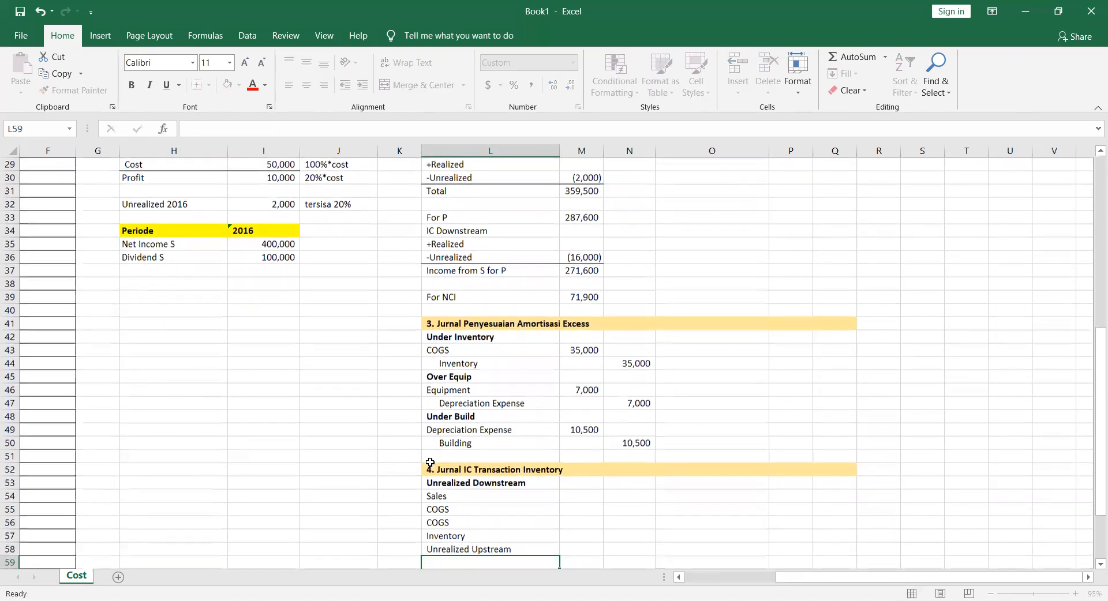
{"action": "type", "text": "Sales"}
{"action": "key", "text": "Return"}
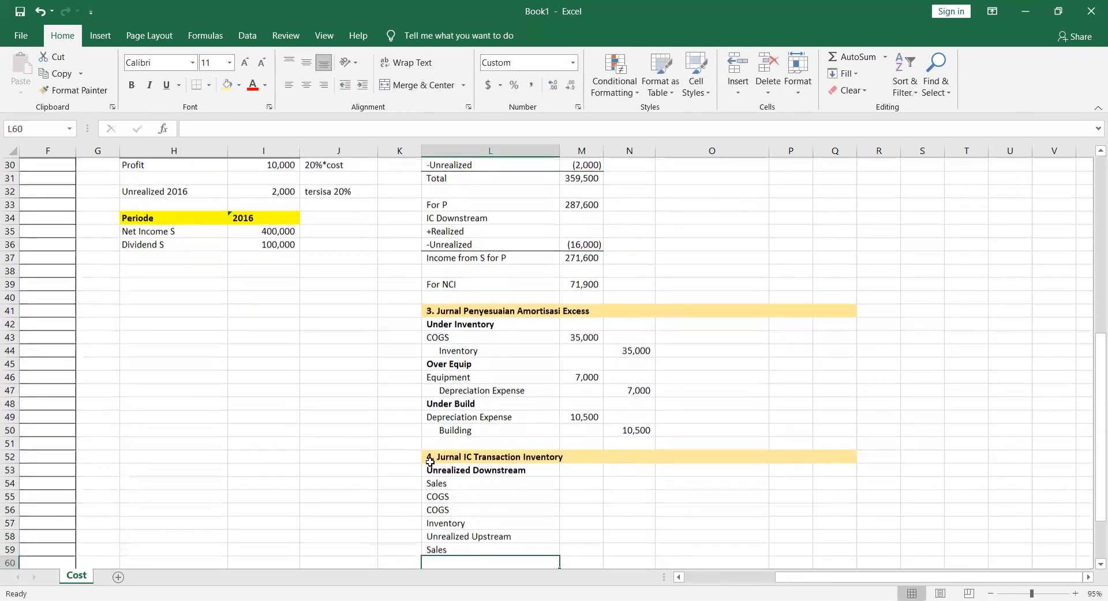
{"action": "type", "text": "COGS"}
{"action": "key", "text": "Return"}
{"action": "type", "text": "COGS"}
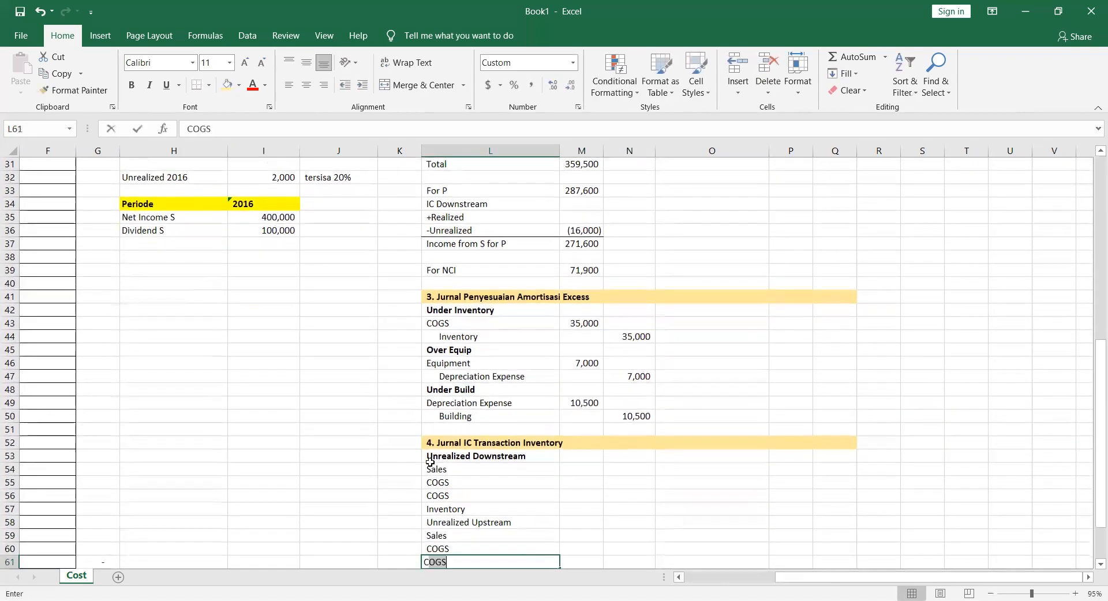
{"action": "key", "text": "Return"}
{"action": "type", "text": "Inventory"}
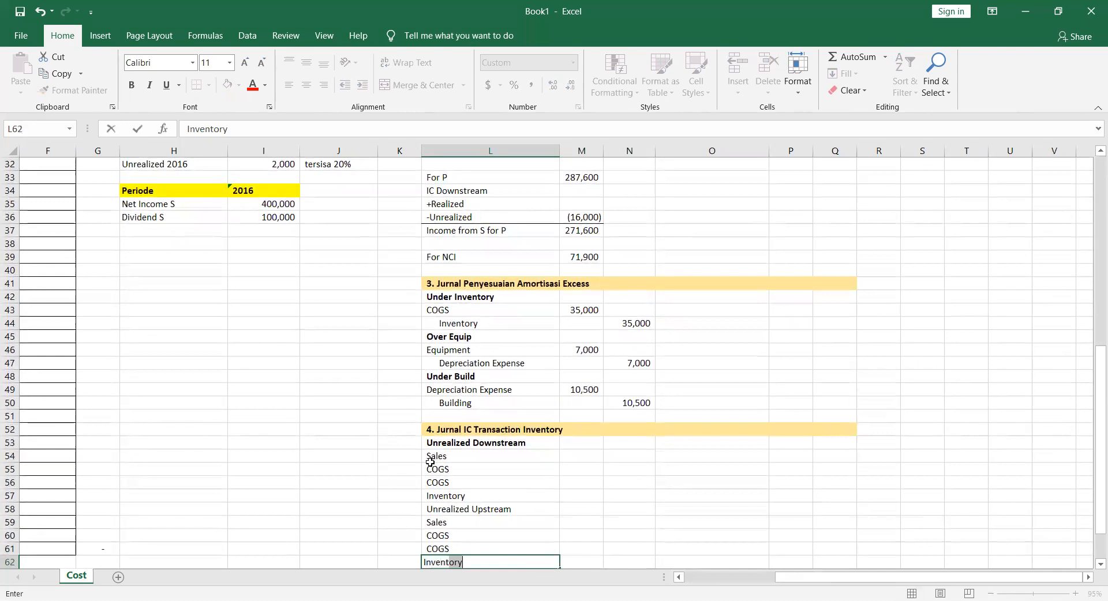
{"action": "key", "text": "Return"}
Make the Unrealized Upstream subheading in L58 bold
{"action": "key", "text": "Up"}
{"action": "key", "text": "Up"}
{"action": "key", "text": "Up"}
{"action": "key", "text": "Up"}
{"action": "key", "text": "Up"}
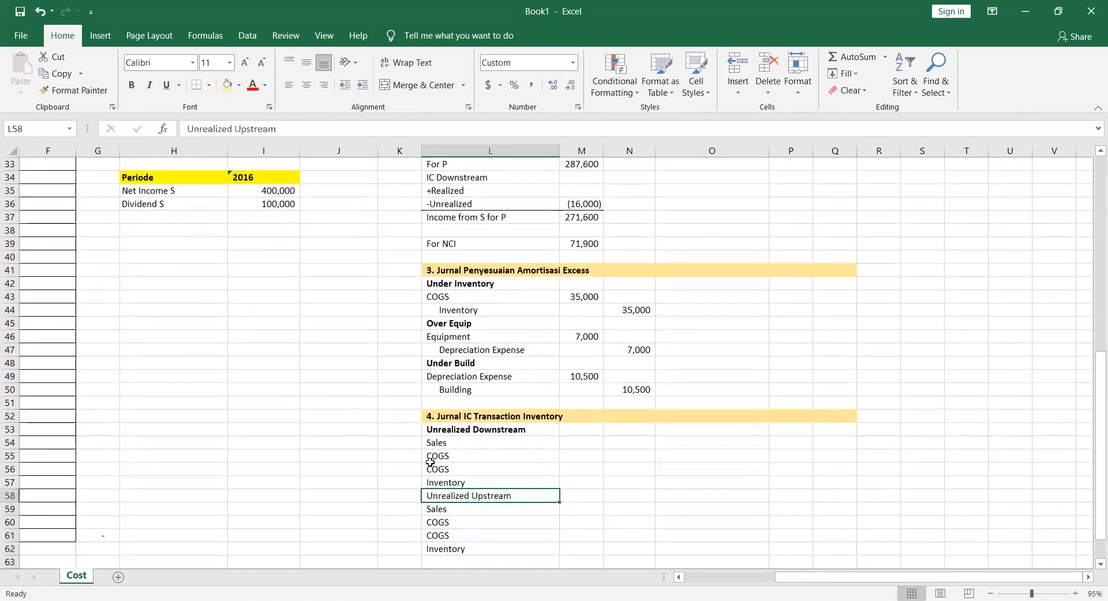
{"action": "key", "text": "ctrl+b"}
Indent the credit accounts in both intercompany journals: COGS in L55 and L60, Inventory in L57 and L62
{"action": "key", "text": "Up"}
{"action": "key", "text": "Up"}
{"action": "key", "text": "Up"}
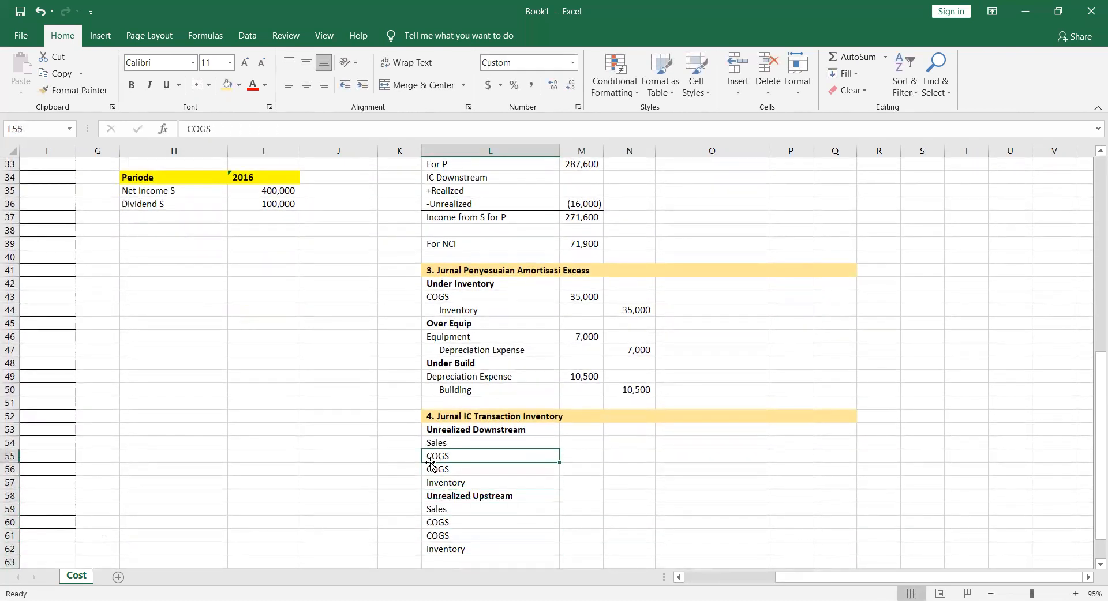
{"action": "left_click", "coordinate": [474, 481], "text": "ctrl"}
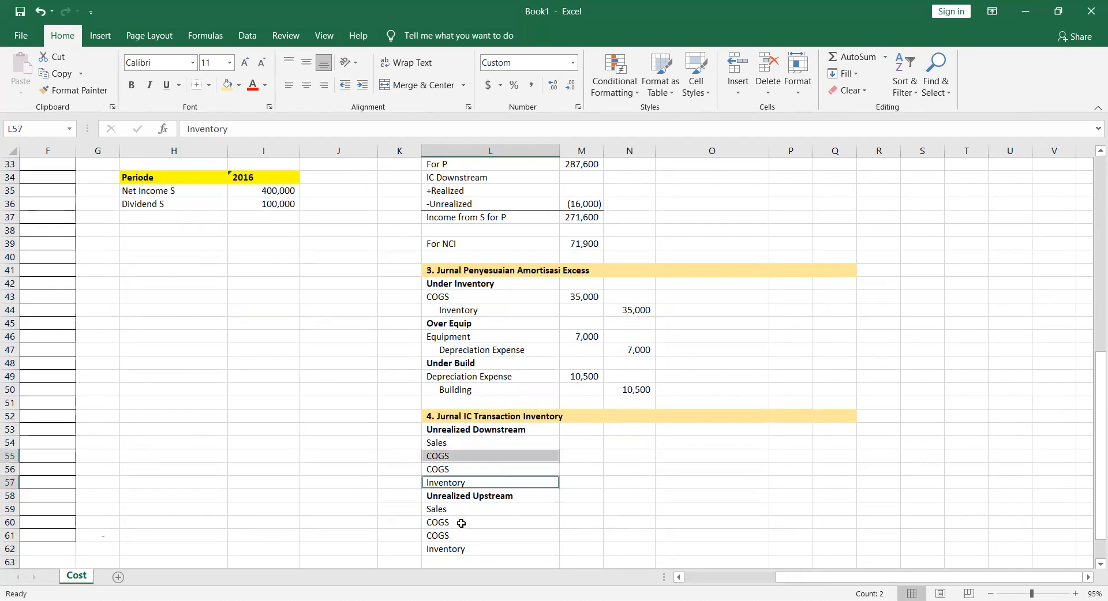
{"action": "left_click", "coordinate": [461, 523], "text": "ctrl"}
{"action": "left_click", "coordinate": [462, 550], "text": "ctrl"}
{"action": "left_click", "coordinate": [362, 85]}
Link the downstream Sales debit in M54 to the IC Downstream Sales amount in I22
{"action": "key", "text": "Right"}
{"action": "key", "text": "Up"}
{"action": "key", "text": "Up"}
{"action": "key", "text": "Up"}
{"action": "key", "text": "Up"}
{"action": "key", "text": "Up"}
{"action": "key", "text": "Up"}
{"action": "key", "text": "Up"}
{"action": "key", "text": "Up"}
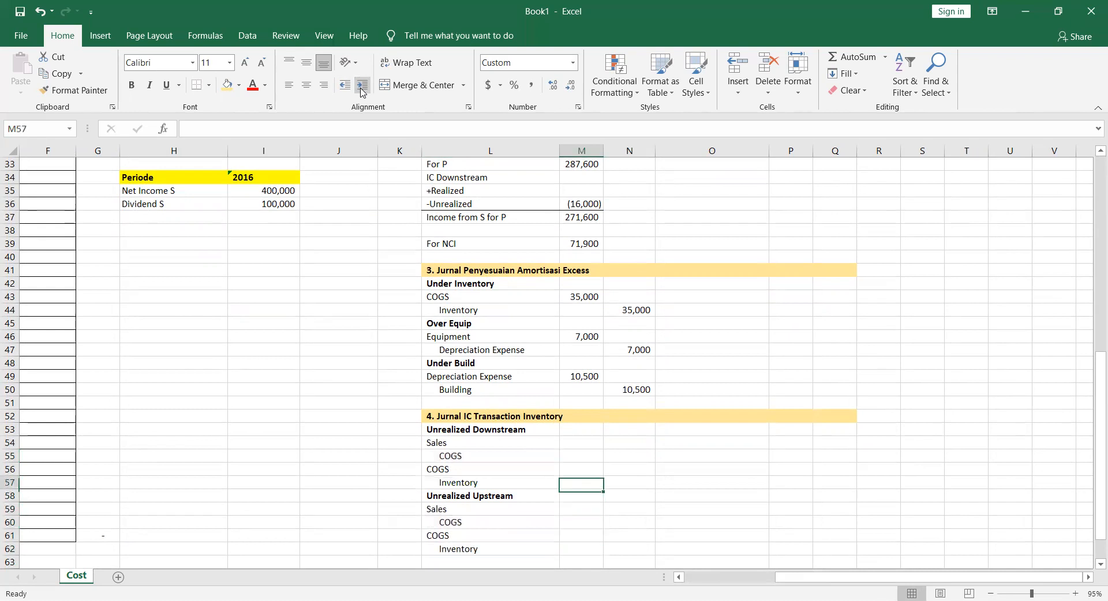
{"action": "type", "text": "="}
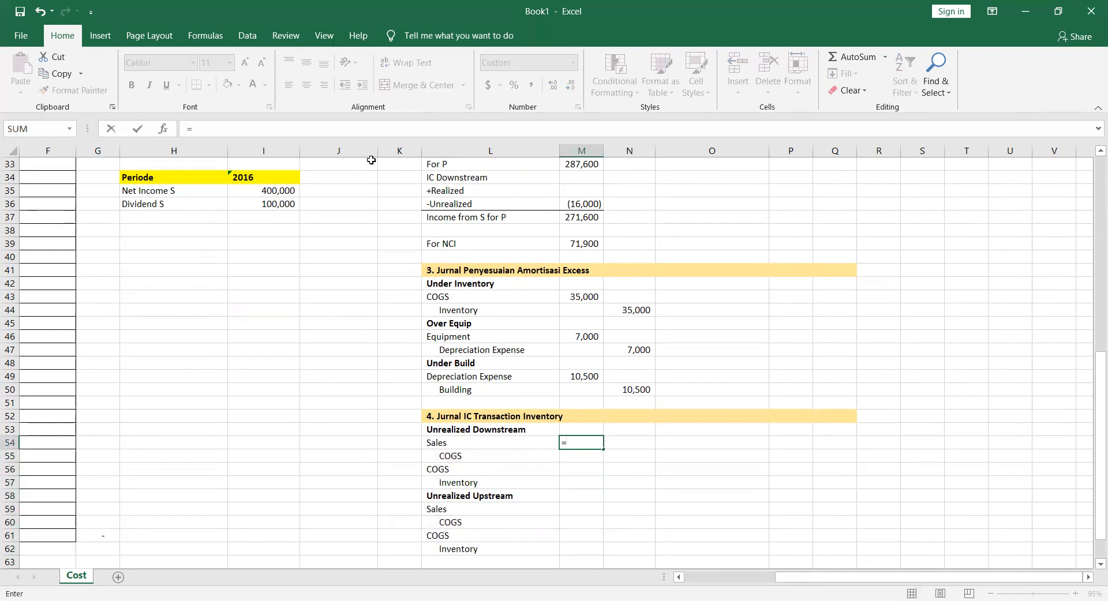
{"action": "scroll", "coordinate": [356, 327], "scroll_direction": "up", "scroll_amount": 6}
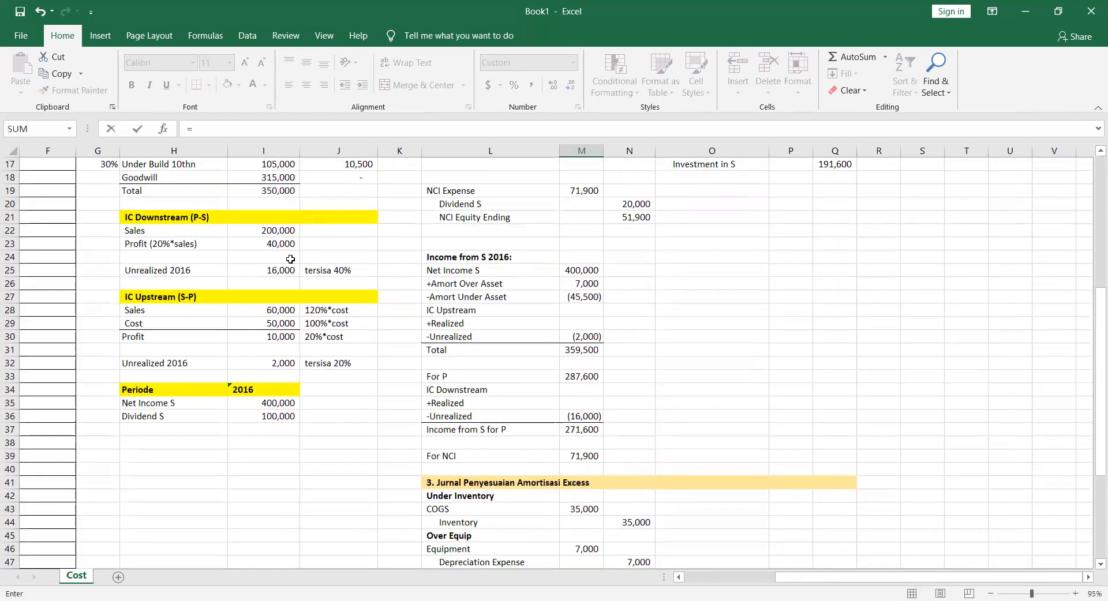
{"action": "left_click", "coordinate": [282, 247]}
{"action": "key", "text": "Return"}
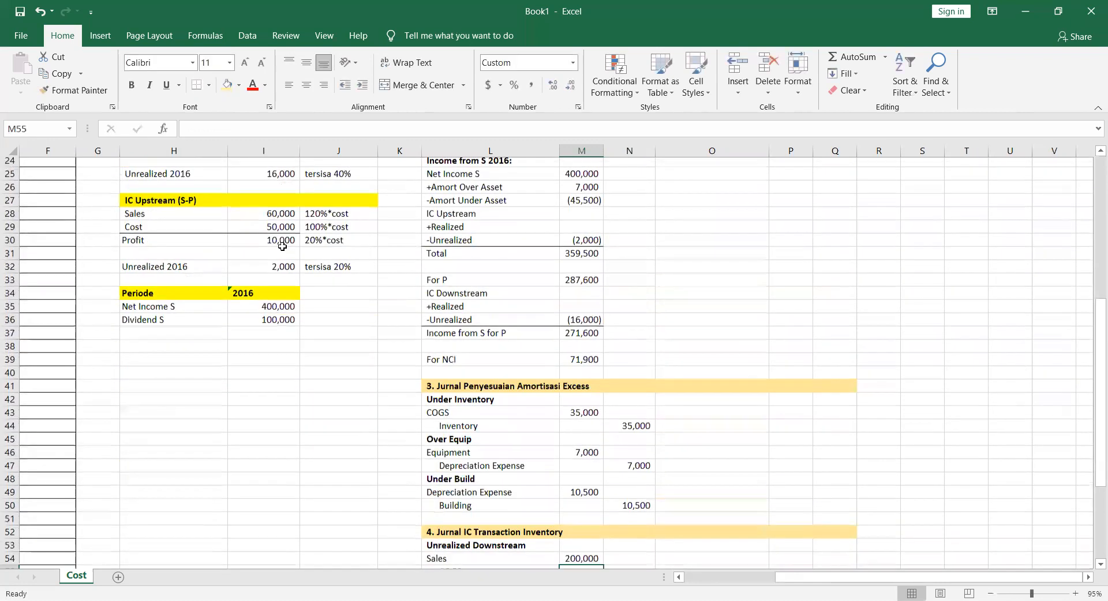
Link the downstream COGS debit in M56 to the IC Downstream Unrealized 2016 amount in I25
{"action": "type", "text": "="}
{"action": "scroll", "coordinate": [280, 251], "scroll_direction": "up", "scroll_amount": 3}
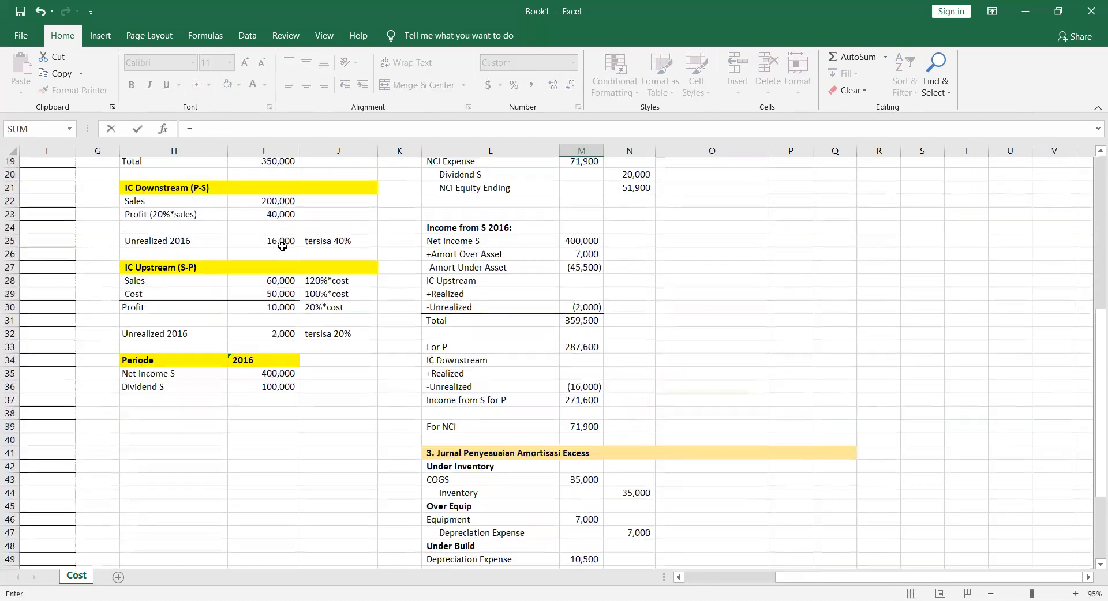
{"action": "left_click", "coordinate": [277, 255]}
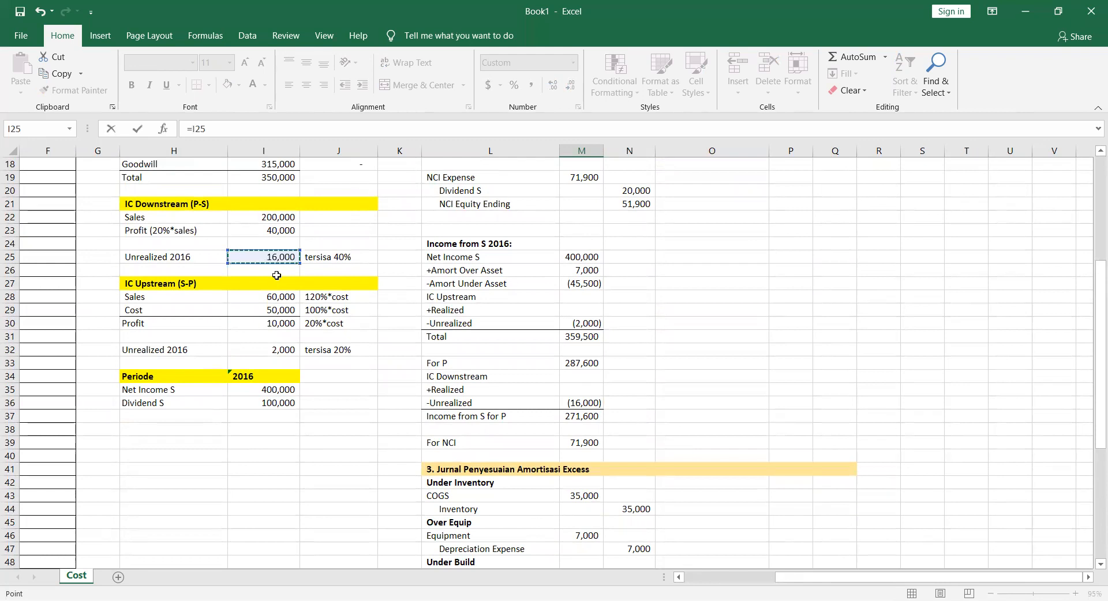
{"action": "key", "text": "Return"}
Link the upstream Sales debit in M59 to the IC Upstream Sales amount in I28
{"action": "key", "text": "Return"}
{"action": "key", "text": "Return"}
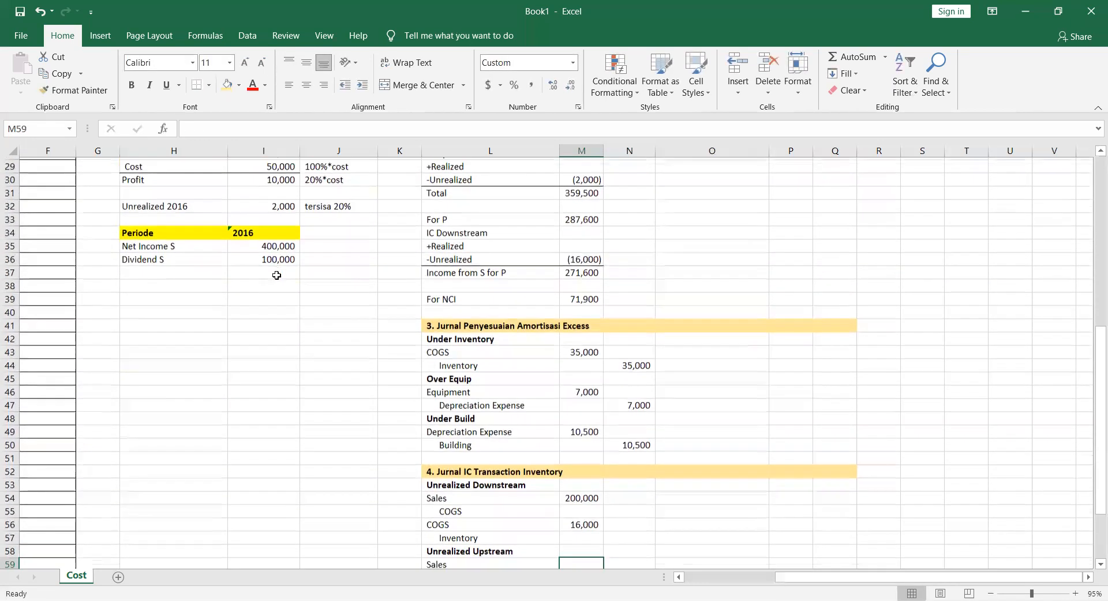
{"action": "type", "text": "="}
{"action": "scroll", "coordinate": [267, 213], "scroll_direction": "up", "scroll_amount": 1}
{"action": "left_click", "coordinate": [272, 181]}
{"action": "key", "text": "Return"}
{"action": "key", "text": "Return"}
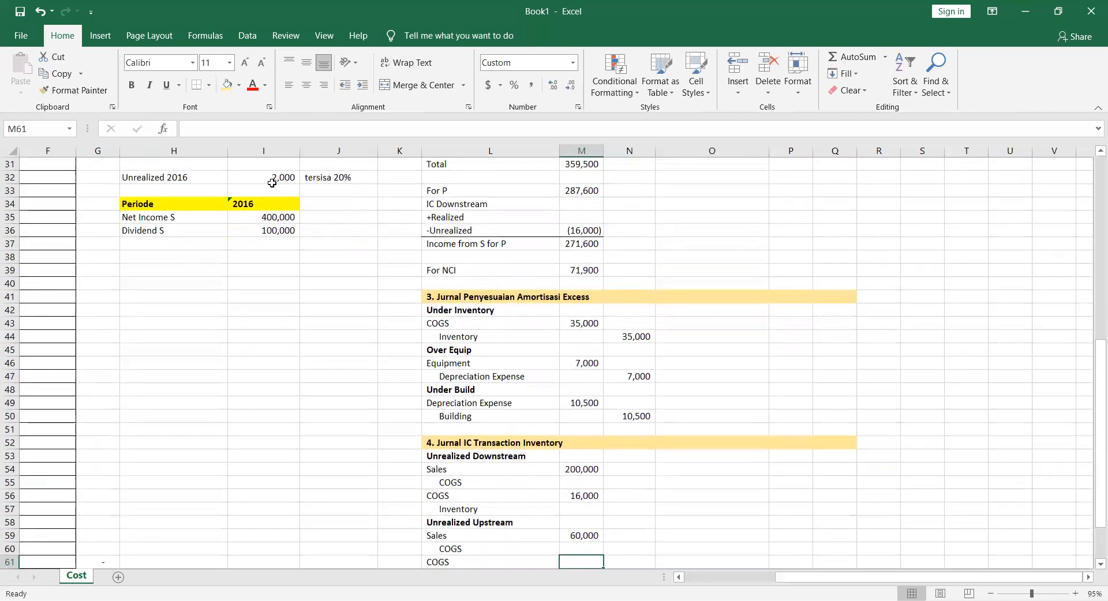
Link the upstream COGS debit in M61 to the IC Upstream Unrealized 2016 amount in I32
{"action": "type", "text": "="}
{"action": "scroll", "coordinate": [272, 183], "scroll_direction": "up", "scroll_amount": 2}
{"action": "left_click", "coordinate": [279, 229]}
{"action": "key", "text": "Return"}
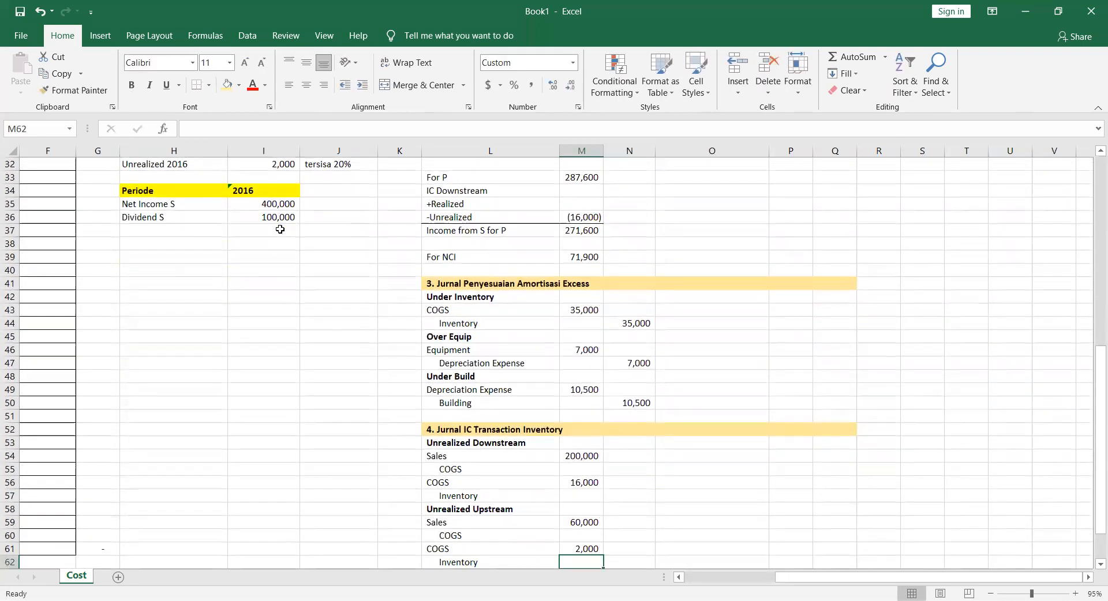
Link the upstream Inventory credit in N62 to the COGS debit in M61
{"action": "key", "text": "Right"}
{"action": "type", "text": "="}
{"action": "key", "text": "Left"}
{"action": "key", "text": "Up"}
{"action": "key", "text": "Return"}
{"action": "key", "text": "Up"}
Copy the N62 link to the remaining intercompany journal credits in N60, N57 and N55
{"action": "key", "text": "ctrl+c"}
{"action": "key", "text": "Up"}
{"action": "key", "text": "Up"}
{"action": "key", "text": "ctrl+v"}
{"action": "key", "text": "Up"}
{"action": "key", "text": "Up"}
{"action": "key", "text": "Up"}
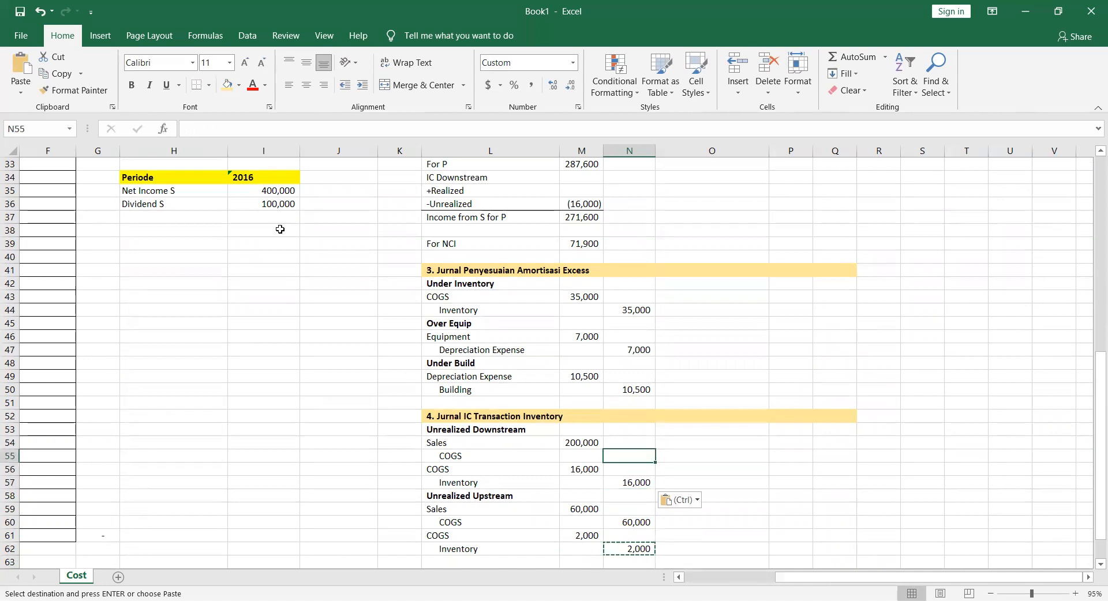
{"action": "key", "text": "Return"}
Review the elimination journals alongside the problem text and the P and S columns of the consolidation table
{"action": "key", "text": "Left"}
{"action": "key", "text": "Left"}
{"action": "key", "text": "Down"}
{"action": "key", "text": "Left"}
{"action": "key", "text": "Down"}
{"action": "key", "text": "Down"}
{"action": "key", "text": "Down"}
{"action": "key", "text": "Right"}
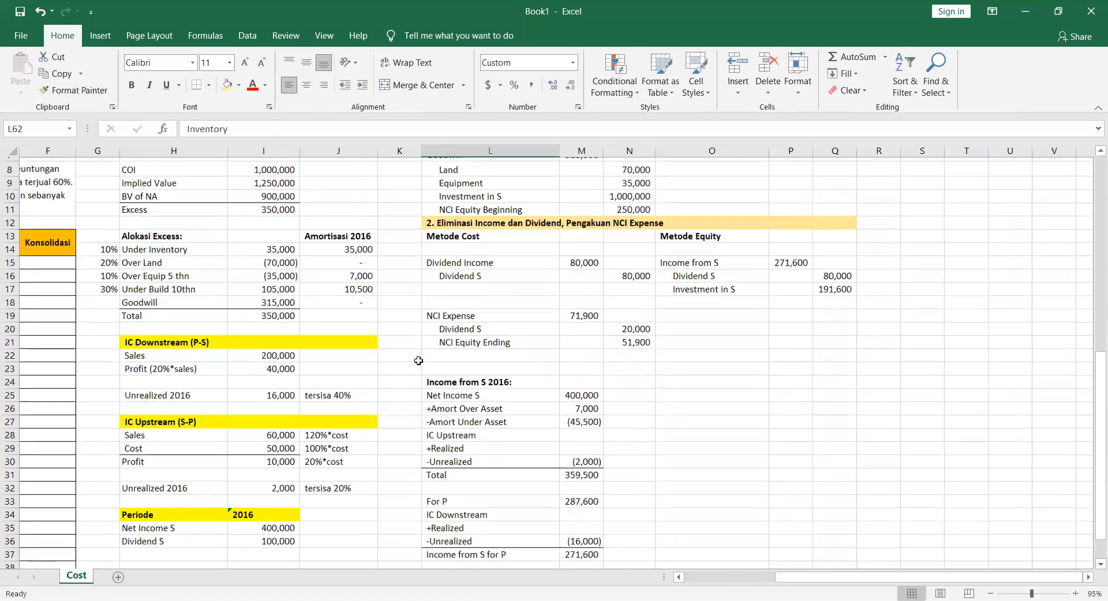
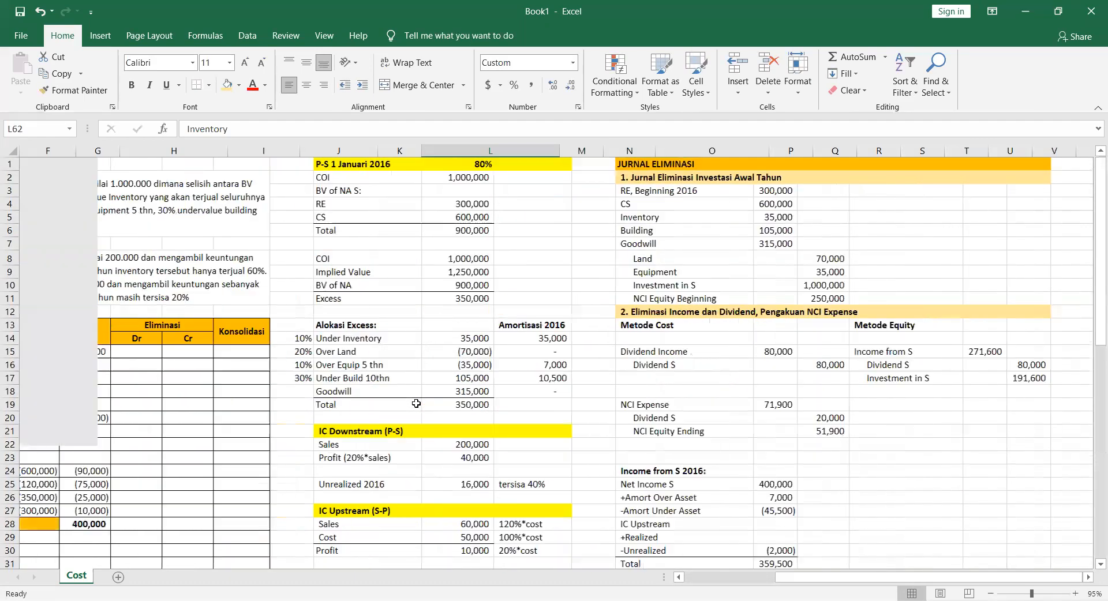
{"action": "scroll", "coordinate": [784, 570], "scroll_direction": "down", "scroll_amount": 2}
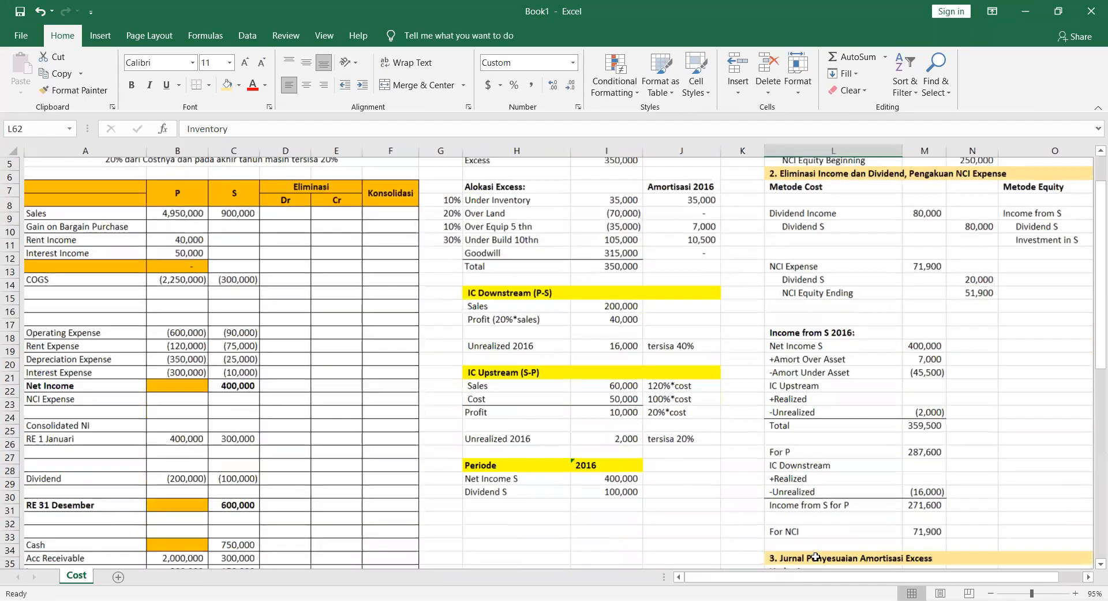
{"action": "scroll", "coordinate": [312, 462], "scroll_direction": "up", "scroll_amount": 2}
{"action": "scroll", "coordinate": [312, 463], "scroll_direction": "right", "scroll_amount": 1}
{"action": "scroll", "coordinate": [220, 333], "scroll_direction": "up", "scroll_amount": 2}
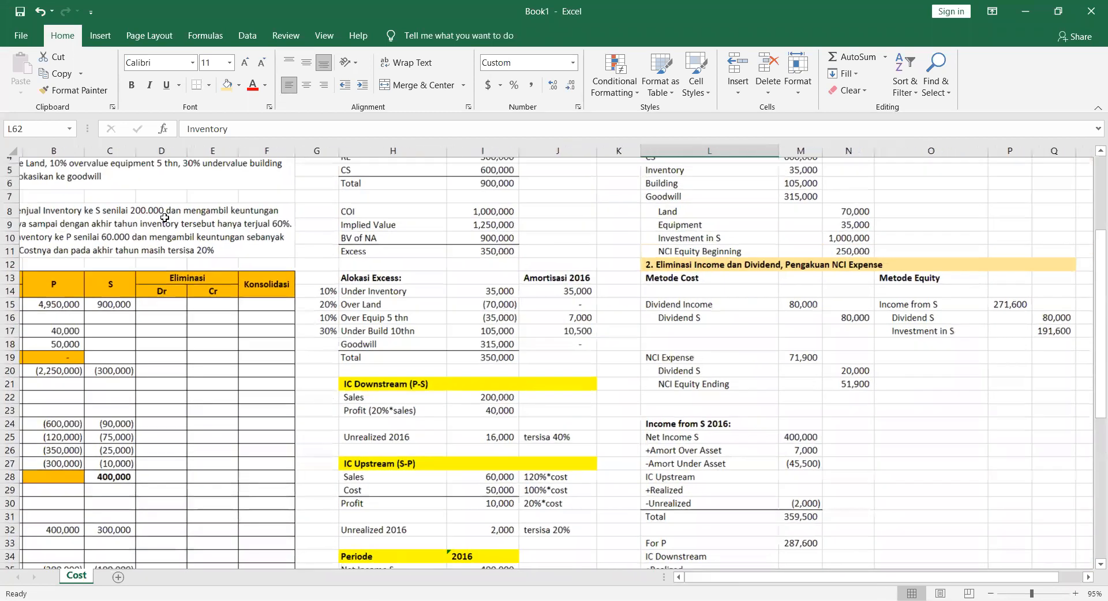
{"action": "scroll", "coordinate": [220, 333], "scroll_direction": "right", "scroll_amount": 3}
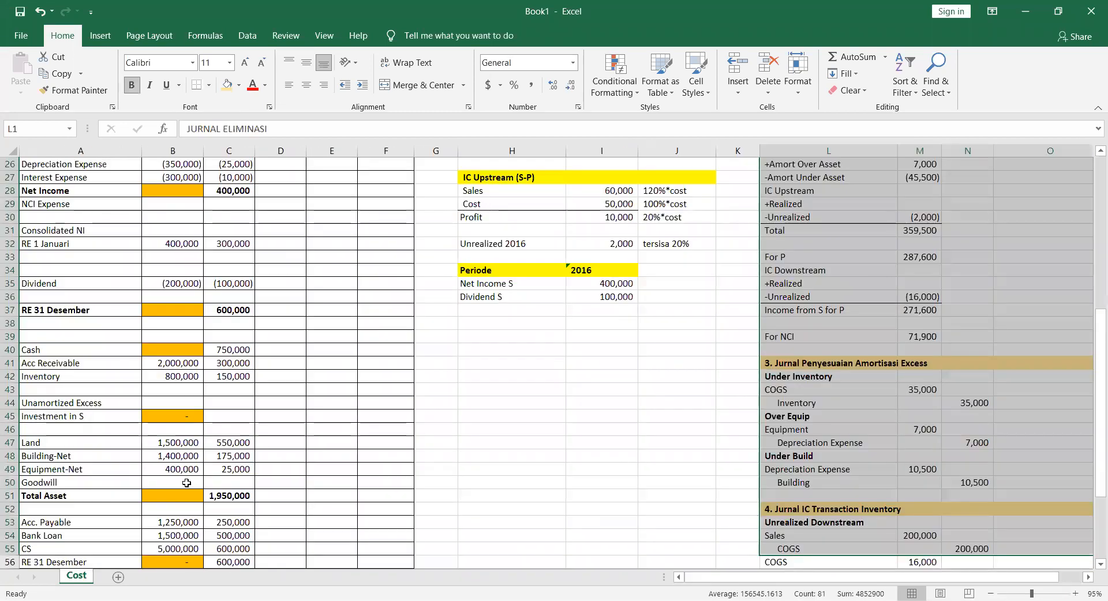
{"action": "scroll", "coordinate": [180, 507], "scroll_direction": "up", "scroll_amount": 5}
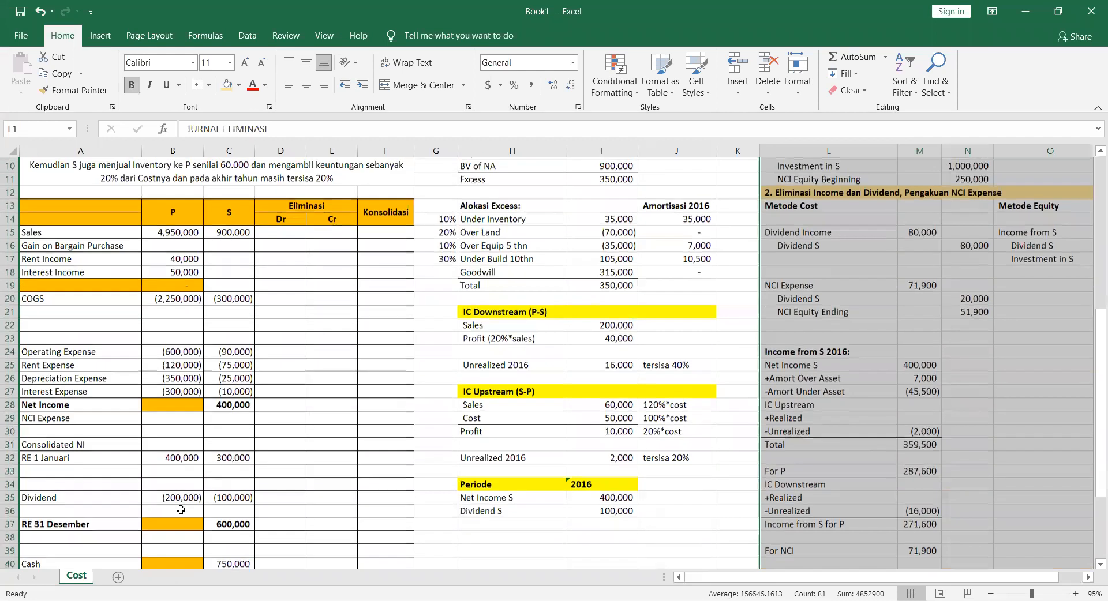
{"action": "scroll", "coordinate": [289, 287], "scroll_direction": "down", "scroll_amount": 8}
{"action": "left_click", "coordinate": [280, 284]}
{"action": "scroll", "coordinate": [138, 348], "scroll_direction": "up", "scroll_amount": 9}
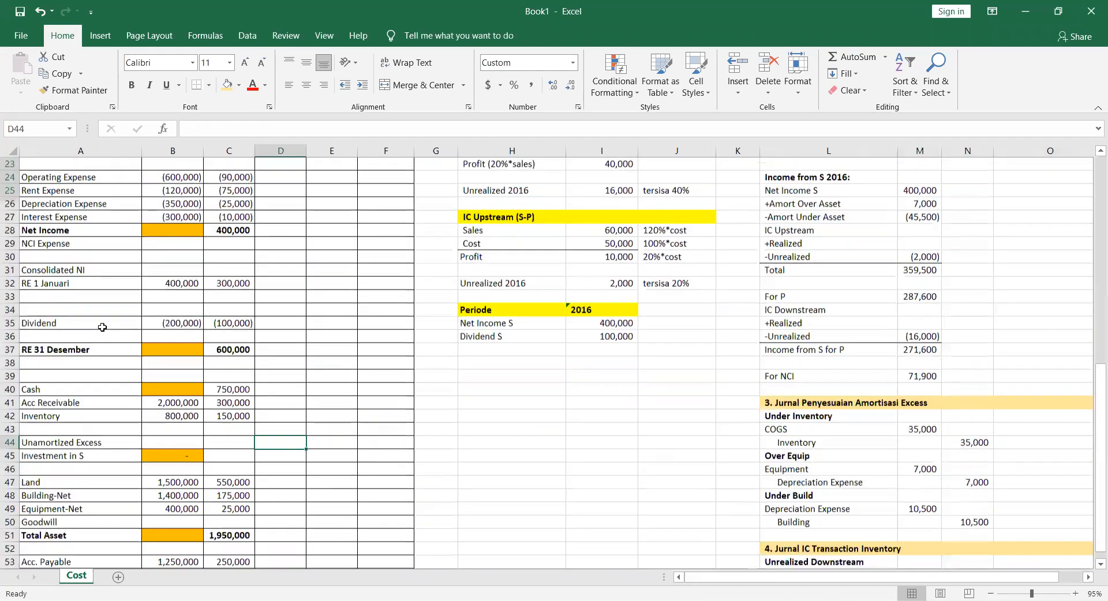
Label A19 "Dividend Income" and link P's amount in B19 to the Dividend Income debit in M15
{"action": "left_click", "coordinate": [102, 327]}
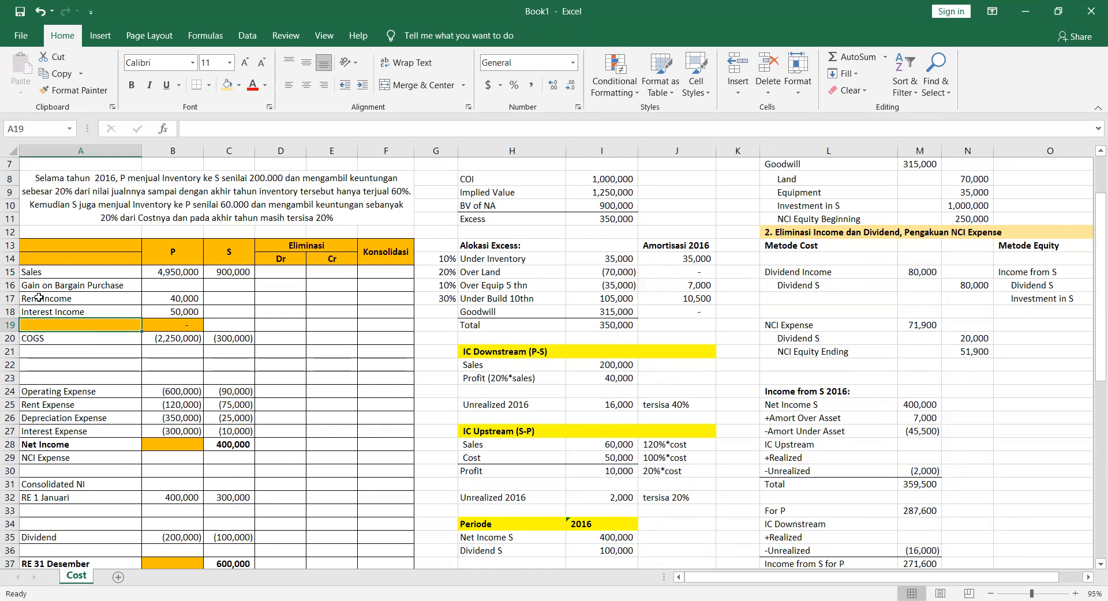
{"action": "type", "text": "Dividend Inco"}
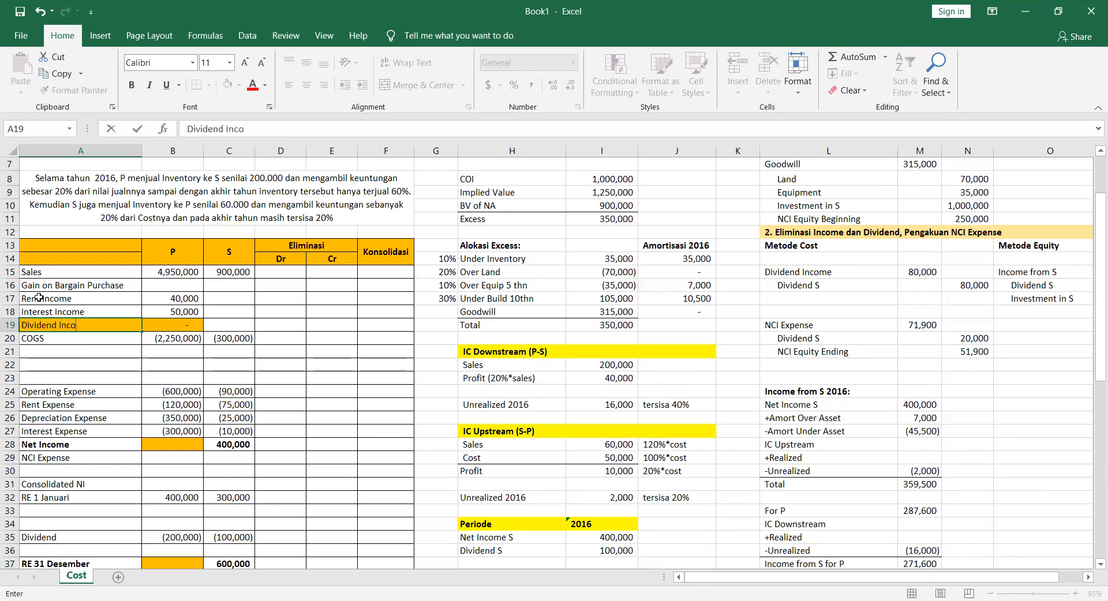
{"action": "type", "text": "me"}
{"action": "key", "text": "Tab"}
{"action": "type", "text": "="}
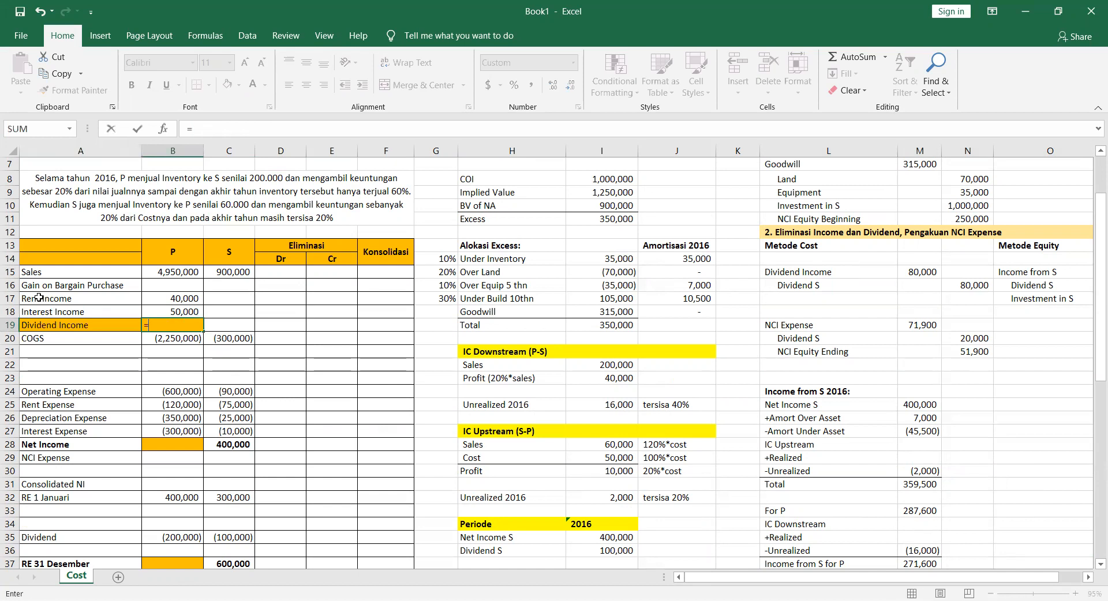
{"action": "left_click", "coordinate": [929, 270]}
{"action": "key", "text": "Return"}
Calculate P's Net Income in B28 with =SUM(B15:B27)
{"action": "key", "text": "Down"}
{"action": "key", "text": "Down"}
{"action": "key", "text": "Down"}
{"action": "key", "text": "Down"}
{"action": "key", "text": "Down"}
{"action": "key", "text": "Down"}
{"action": "key", "text": "Down"}
{"action": "key", "text": "Down"}
{"action": "type", "text": "="}
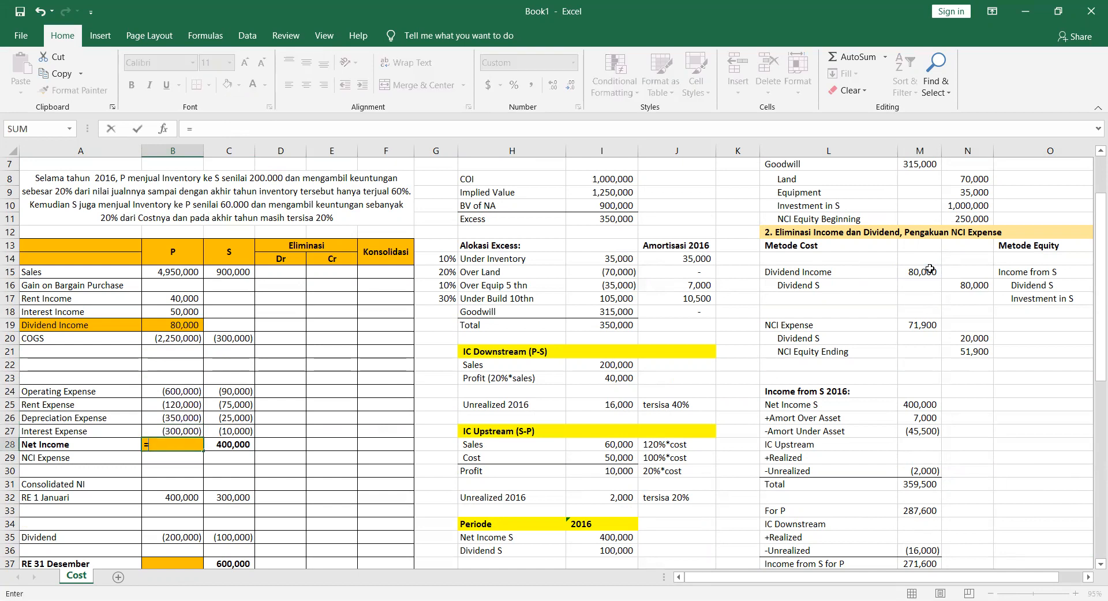
{"action": "key", "text": "Escape"}
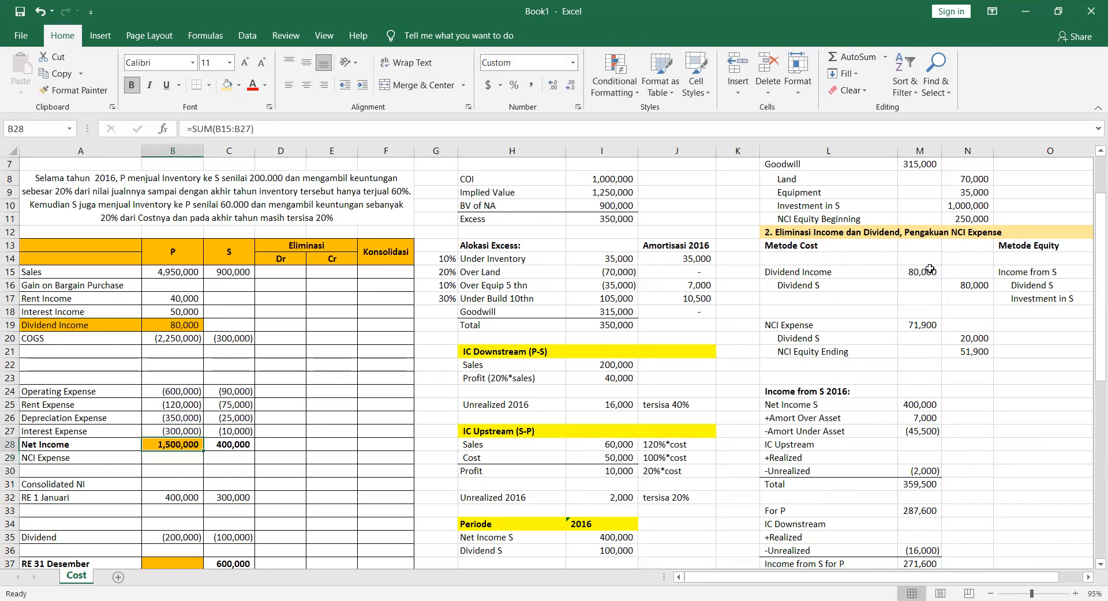
Calculate P's RE 31 Desember in B37 with =SUM(B28:B36)
{"action": "key", "text": "Down"}
{"action": "key", "text": "Down"}
{"action": "key", "text": "Down"}
{"action": "key", "text": "Down"}
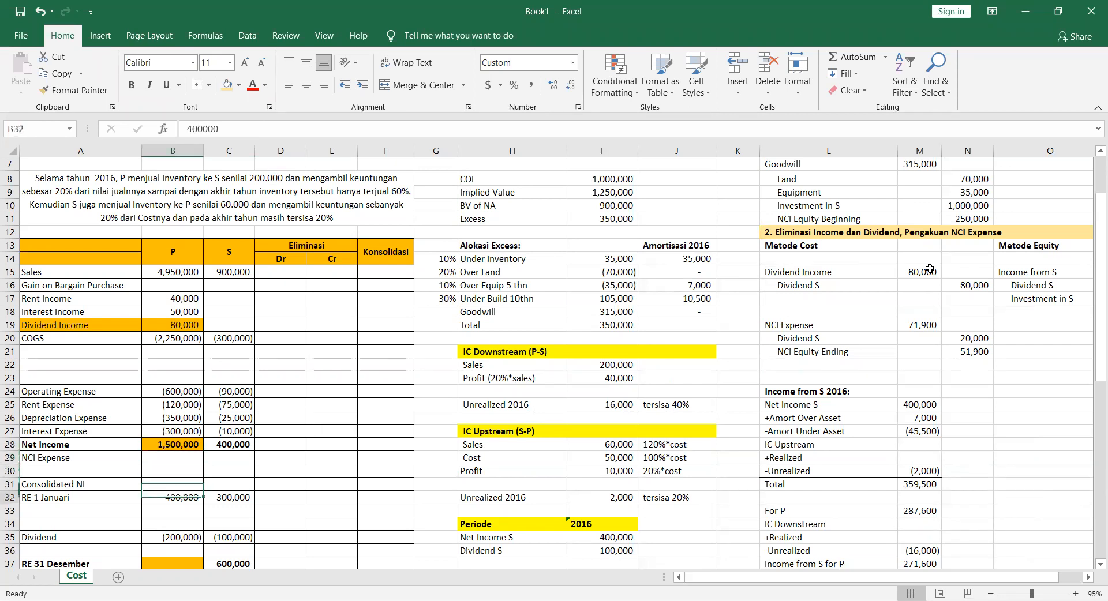
{"action": "key", "text": "Down"}
{"action": "key", "text": "Down"}
{"action": "key", "text": "Down"}
{"action": "key", "text": "Down"}
{"action": "key", "text": "Down"}
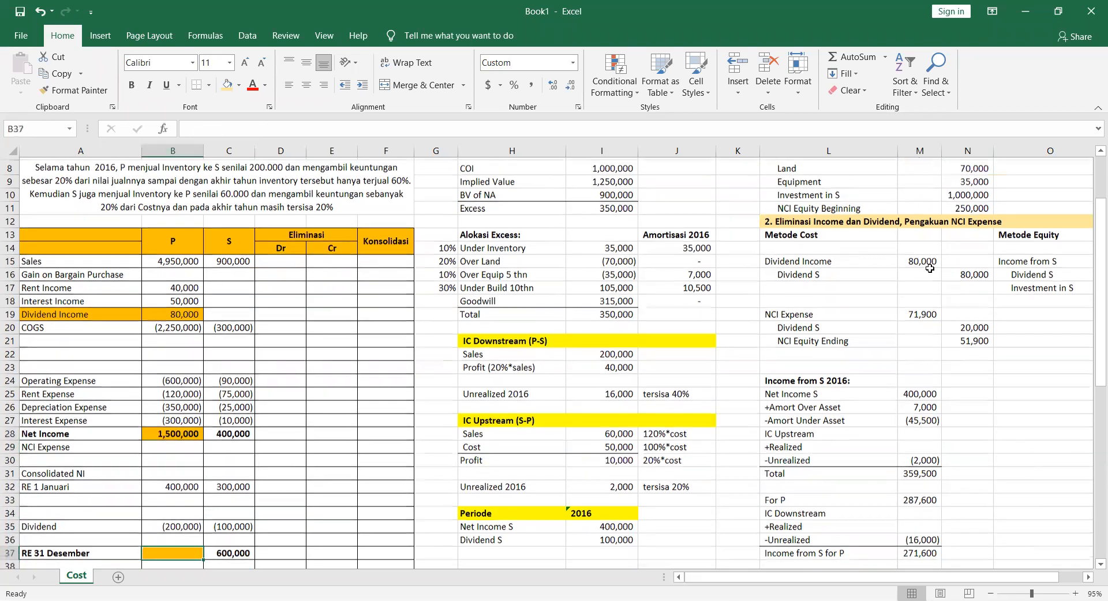
{"action": "type", "text": "="}
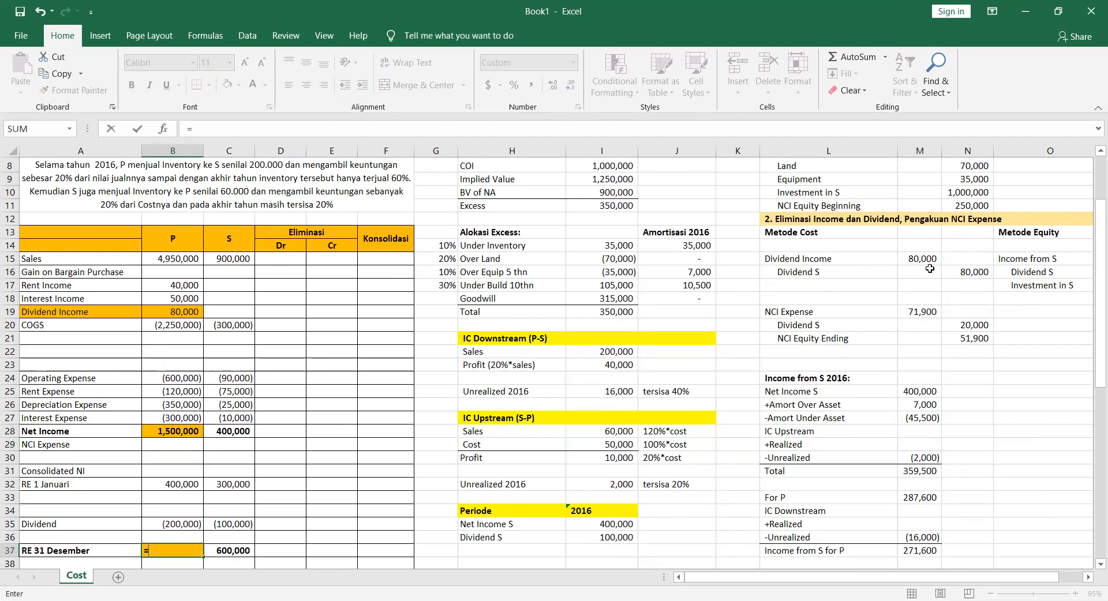
{"action": "key", "text": "Escape"}
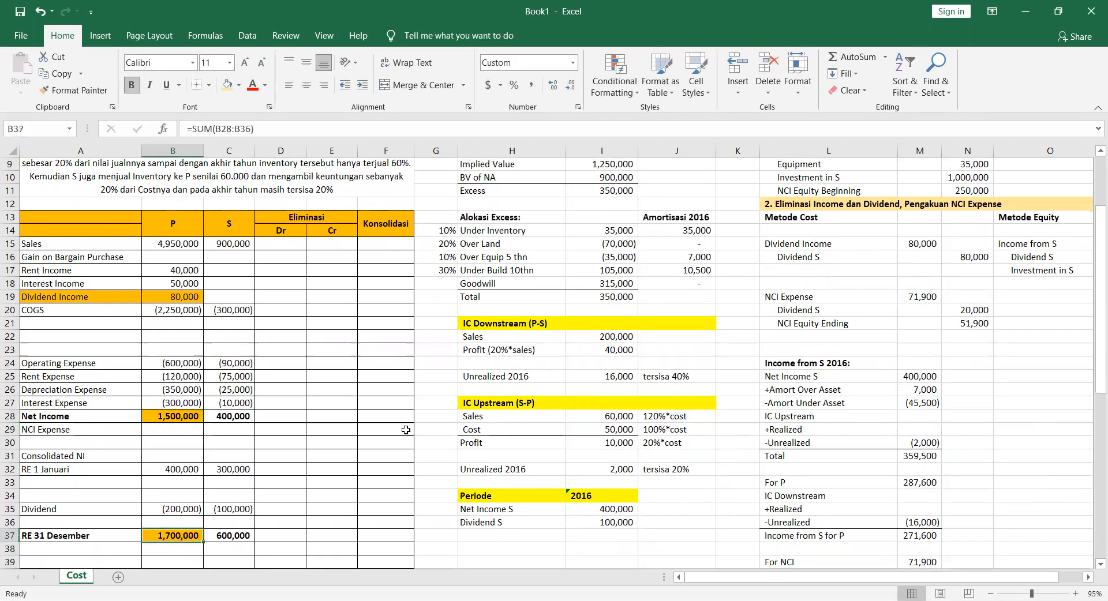
Sum P's liability and equity rows from Acc. Payable down into Total Liability dan Equity in B61
{"action": "scroll", "coordinate": [406, 430], "scroll_direction": "down", "scroll_amount": 9}
{"action": "left_click", "coordinate": [160, 431]}
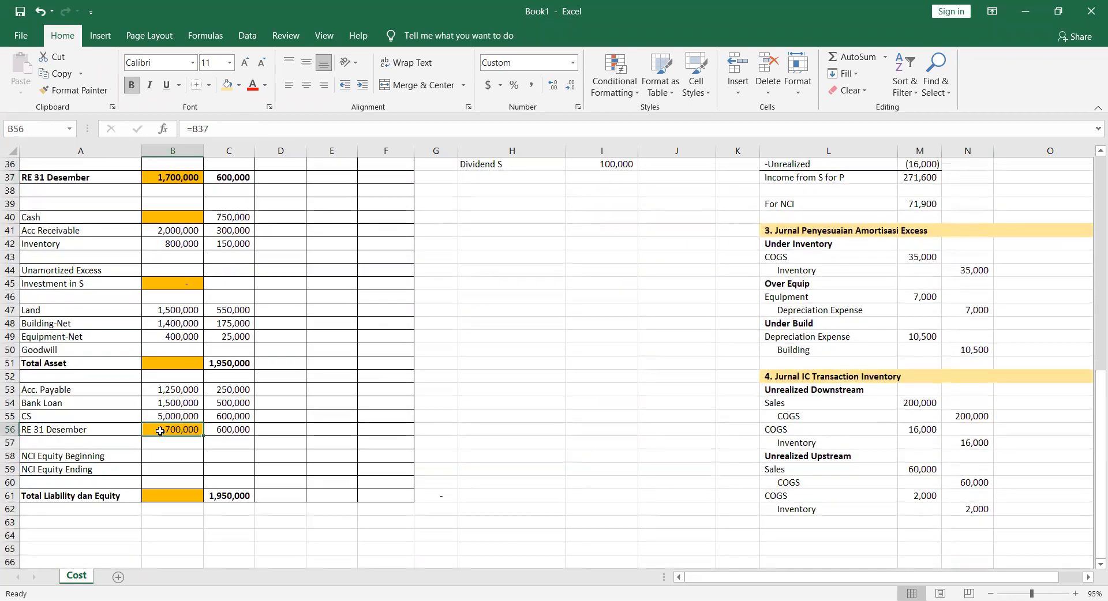
{"action": "scroll", "coordinate": [173, 429], "scroll_direction": "up", "scroll_amount": 2}
{"action": "scroll", "coordinate": [171, 424], "scroll_direction": "down", "scroll_amount": 3}
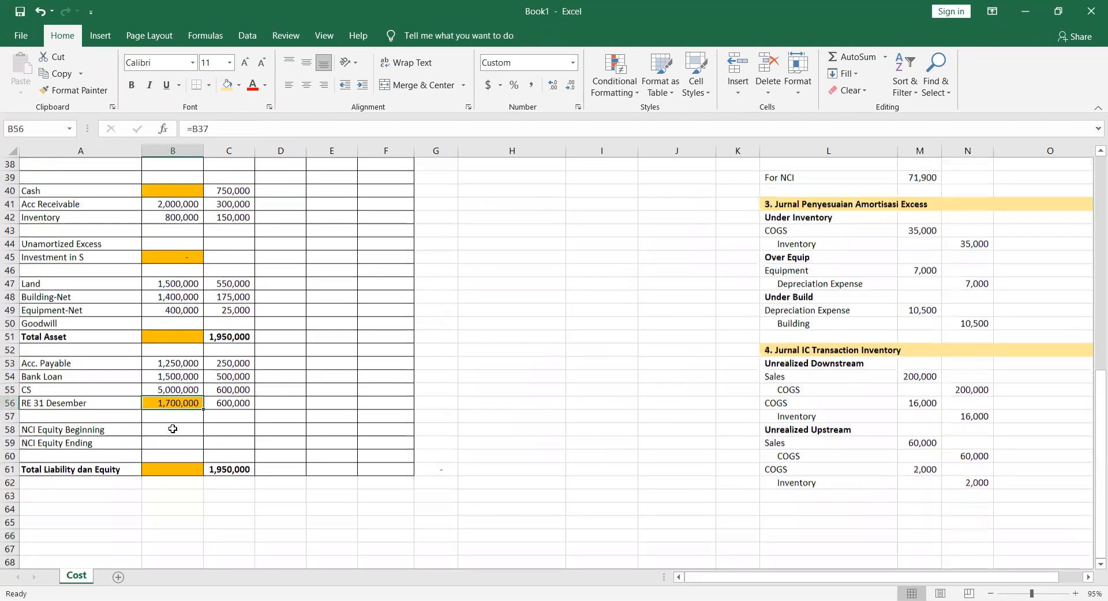
{"action": "scroll", "coordinate": [171, 425], "scroll_direction": "up", "scroll_amount": 1}
{"action": "left_click", "coordinate": [152, 509]}
{"action": "type", "text": "=SUM("}
{"action": "key", "text": "Up"}
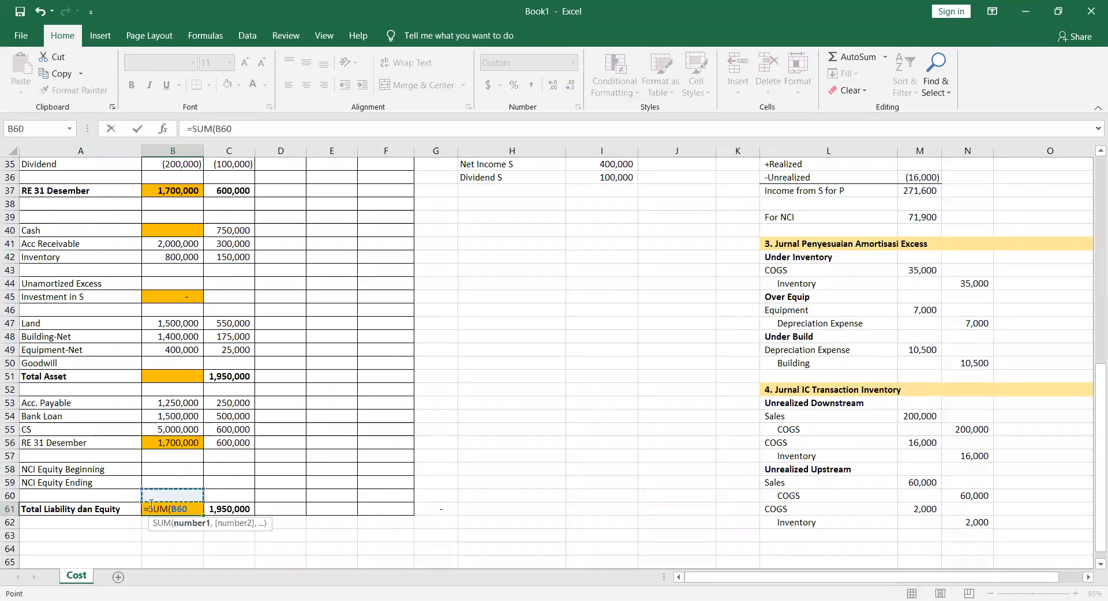
{"action": "key", "text": "ctrl+shift+Up"}
{"action": "key", "text": "ctrl+shift+Up"}
{"action": "key", "text": "Return"}
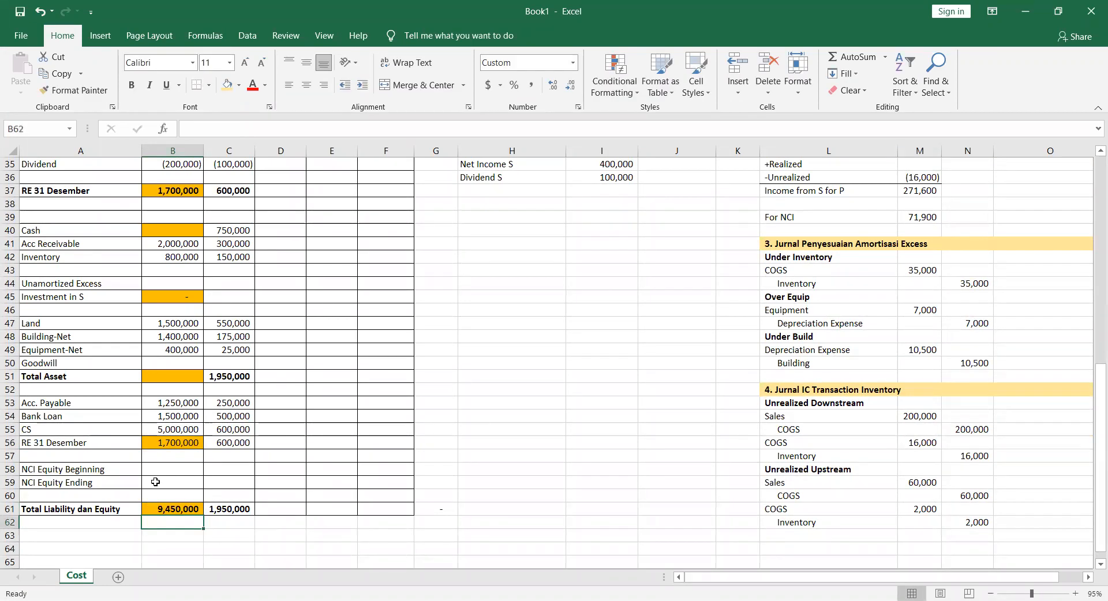
Link P's Total Asset in B51 to Total Liability dan Equity in B61
{"action": "left_click", "coordinate": [181, 386]}
{"action": "left_click", "coordinate": [181, 378]}
{"action": "type", "text": "="}
{"action": "key", "text": "Down"}
{"action": "key", "text": "Down"}
{"action": "key", "text": "Down"}
{"action": "key", "text": "Down"}
{"action": "key", "text": "Down"}
{"action": "key", "text": "Down"}
{"action": "key", "text": "Down"}
{"action": "key", "text": "Down"}
{"action": "key", "text": "Down"}
{"action": "key", "text": "Down"}
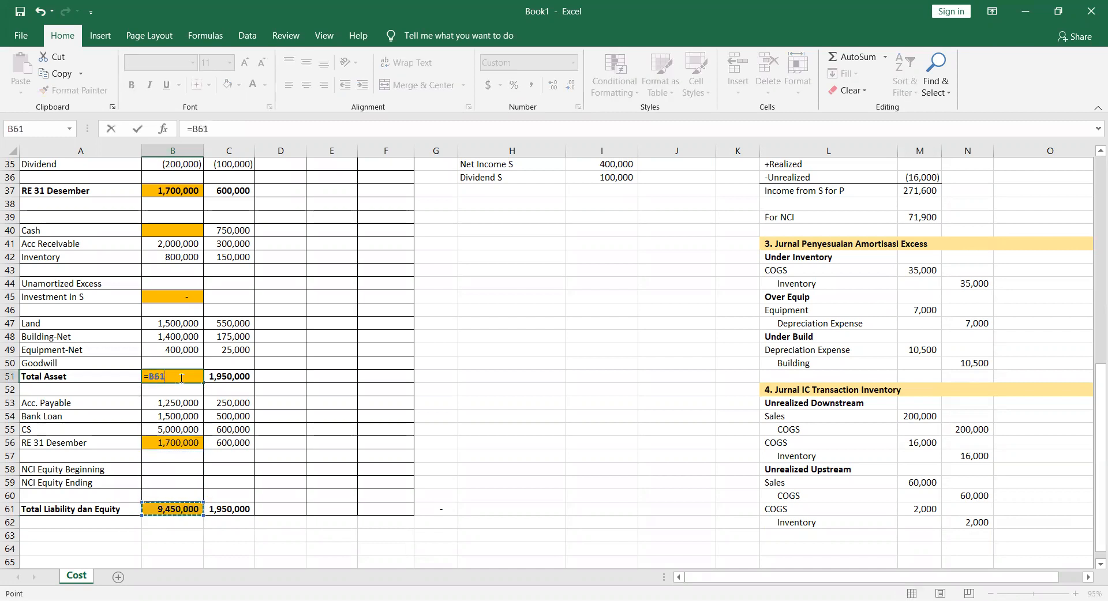
{"action": "key", "text": "Return"}
Link P's Investment in S in B45 to the COI amount in column I
{"action": "scroll", "coordinate": [166, 331], "scroll_direction": "up", "scroll_amount": 8}
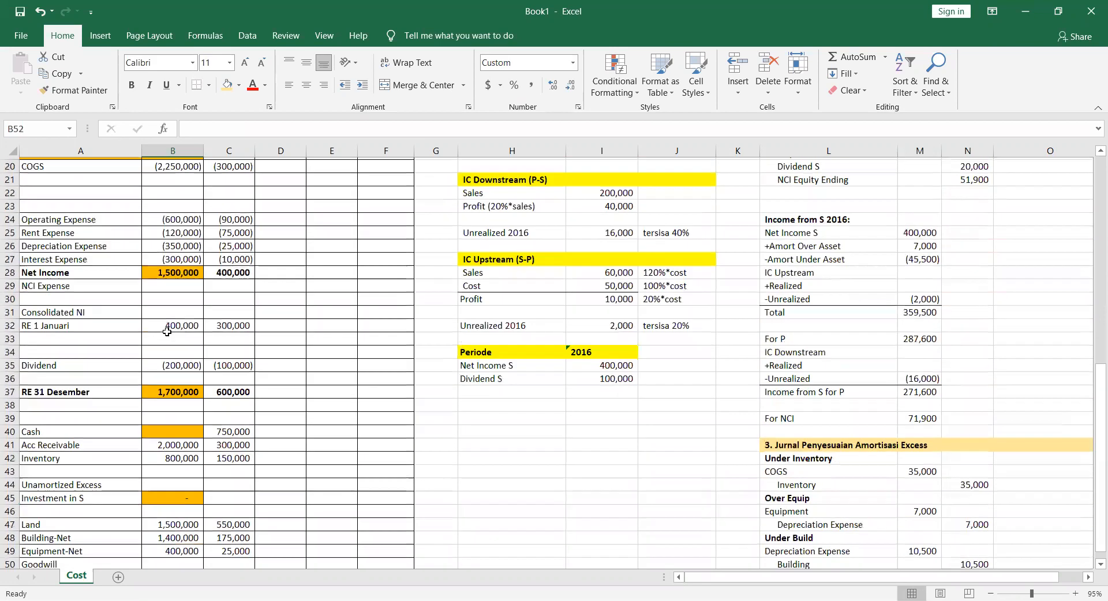
{"action": "scroll", "coordinate": [85, 538], "scroll_direction": "down", "scroll_amount": 4}
{"action": "scroll", "coordinate": [84, 539], "scroll_direction": "down", "scroll_amount": 1}
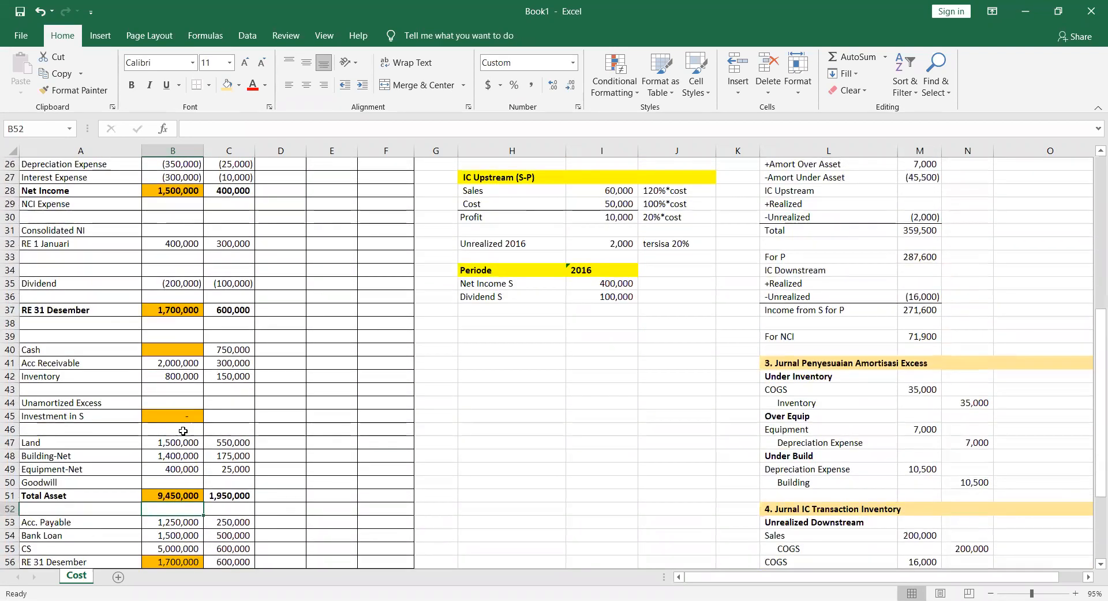
{"action": "left_click", "coordinate": [181, 415]}
{"action": "type", "text": "="}
{"action": "scroll", "coordinate": [610, 213], "scroll_direction": "up", "scroll_amount": 7}
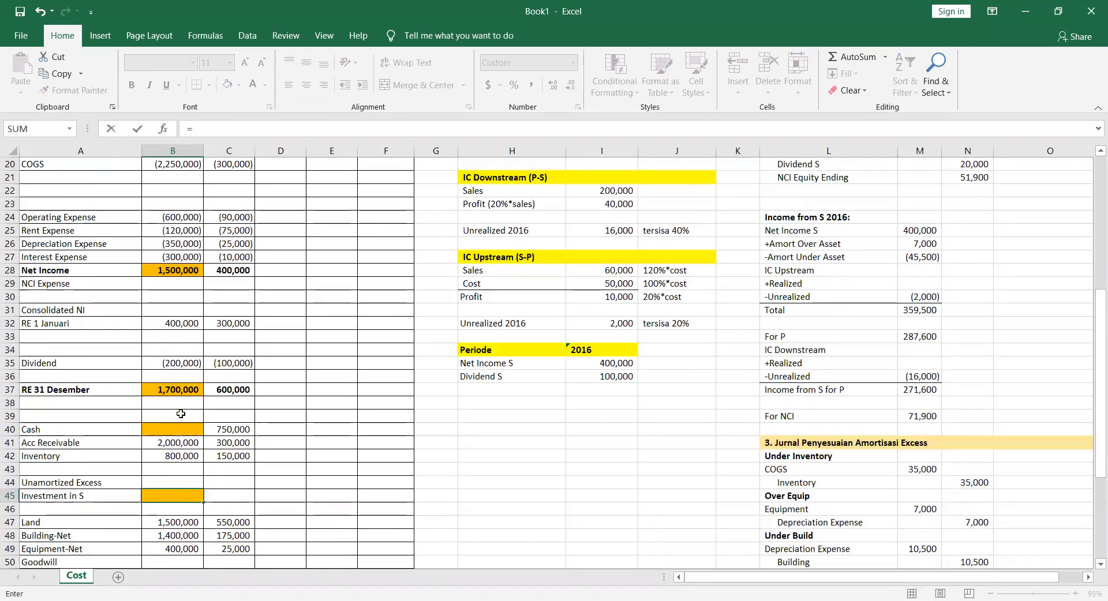
{"action": "left_click", "coordinate": [609, 205]}
{"action": "key", "text": "Return"}
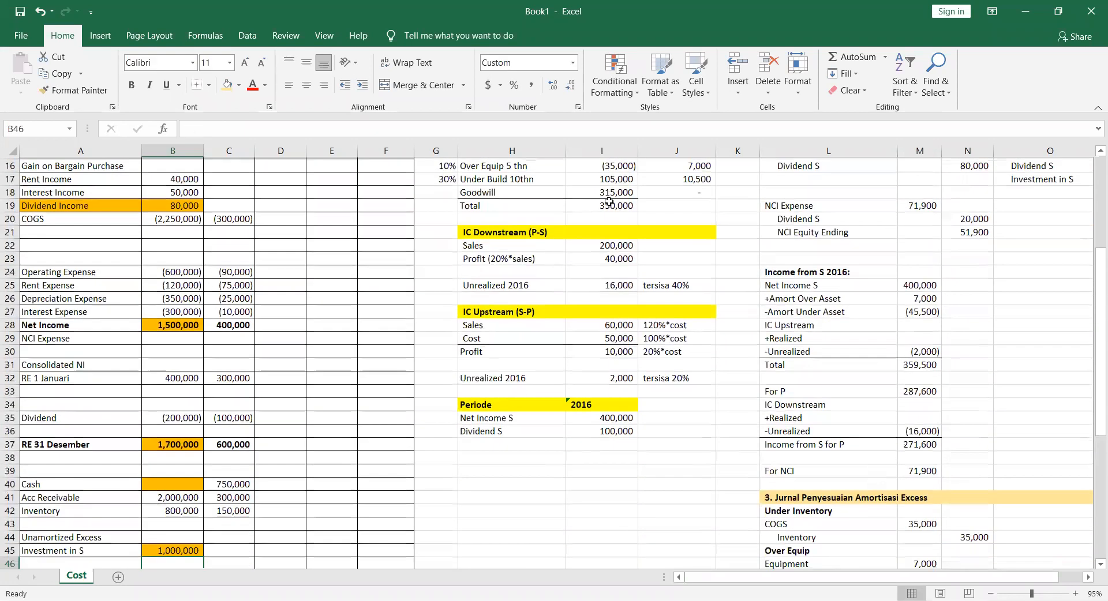
Calculate P's Cash in B40 as Total Asset in B51 minus the SUM of the other asset rows starting at B41
{"action": "scroll", "coordinate": [229, 413], "scroll_direction": "down", "scroll_amount": 5}
{"action": "scroll", "coordinate": [229, 413], "scroll_direction": "down", "scroll_amount": 1}
{"action": "left_click", "coordinate": [177, 273]}
{"action": "type", "text": "="}
{"action": "key", "text": "Down"}
{"action": "key", "text": "Down"}
{"action": "key", "text": "Down"}
{"action": "key", "text": "Down"}
{"action": "key", "text": "Down"}
{"action": "key", "text": "Down"}
{"action": "key", "text": "Down"}
{"action": "key", "text": "Down"}
{"action": "key", "text": "Down"}
{"action": "key", "text": "Down"}
{"action": "key", "text": "Down"}
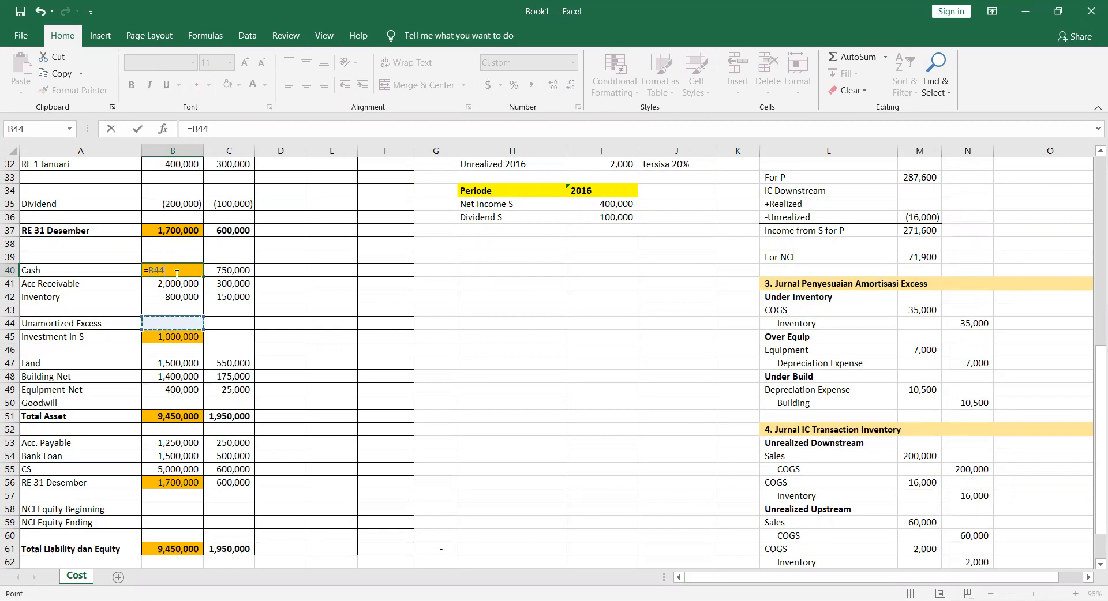
{"action": "type", "text": "-"}
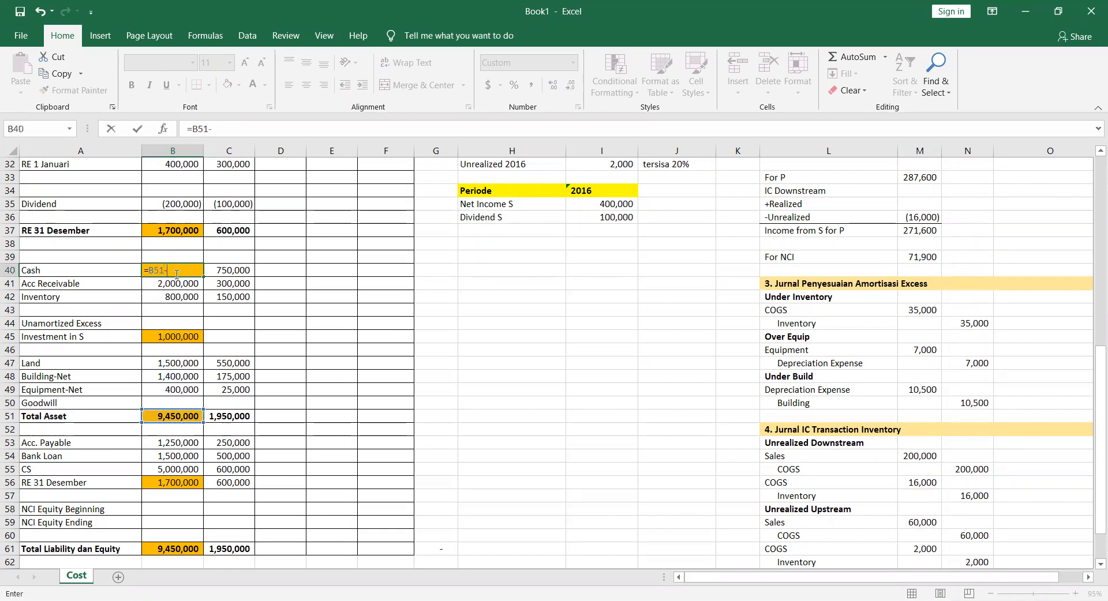
{"action": "type", "text": "SUM("}
{"action": "key", "text": "Down"}
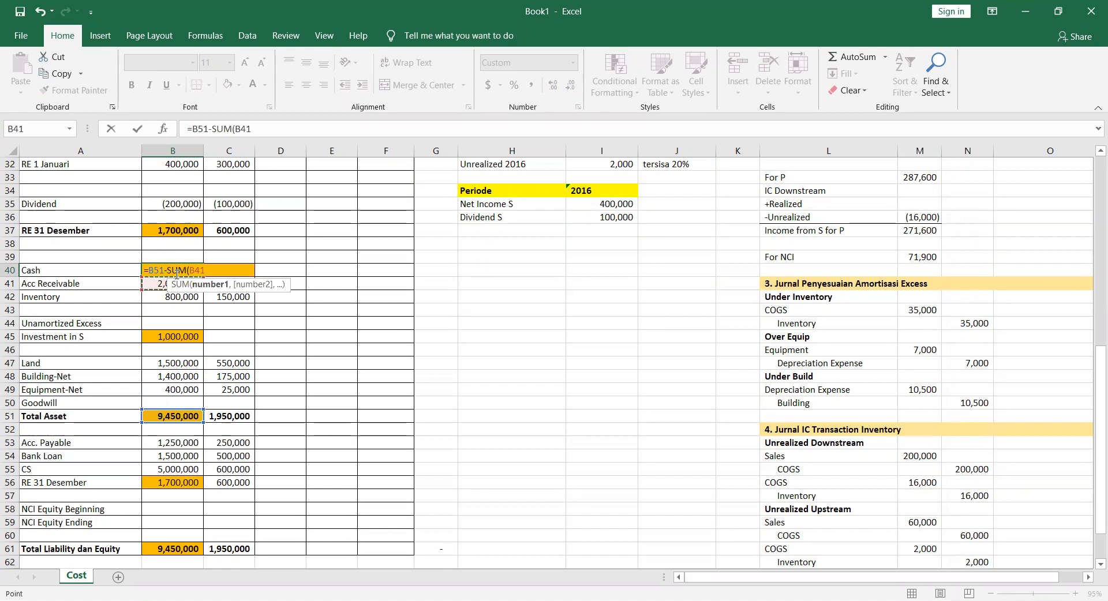
{"action": "key", "text": "Return"}
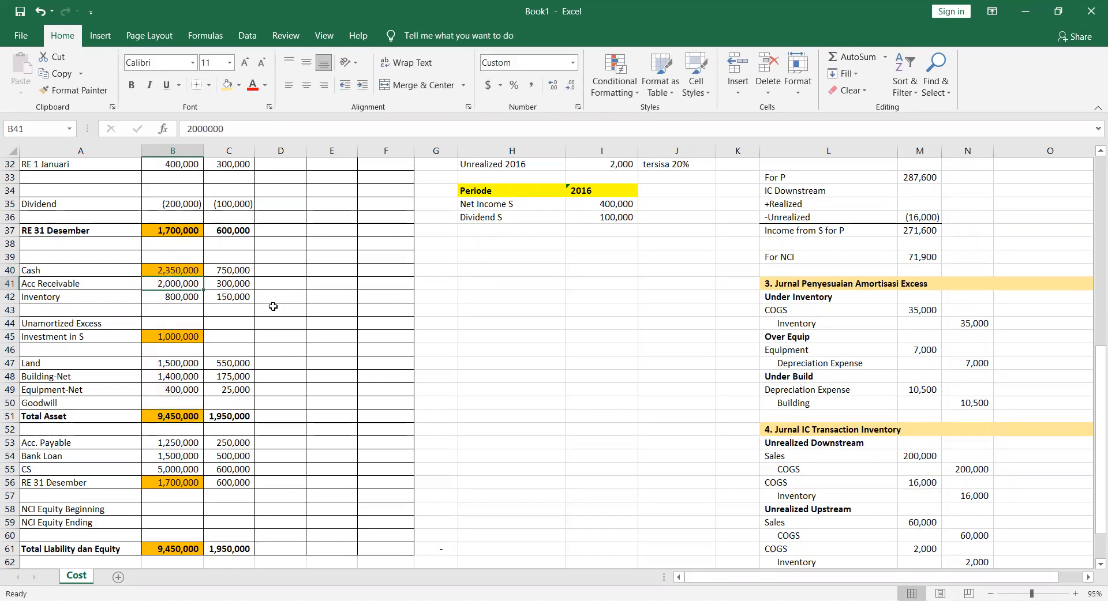
Review the completed P column, the problem text and the elimination journals across the worksheet
{"action": "scroll", "coordinate": [204, 305], "scroll_direction": "up", "scroll_amount": 6}
{"action": "scroll", "coordinate": [204, 306], "scroll_direction": "up", "scroll_amount": 3}
{"action": "scroll", "coordinate": [203, 306], "scroll_direction": "down", "scroll_amount": 3}
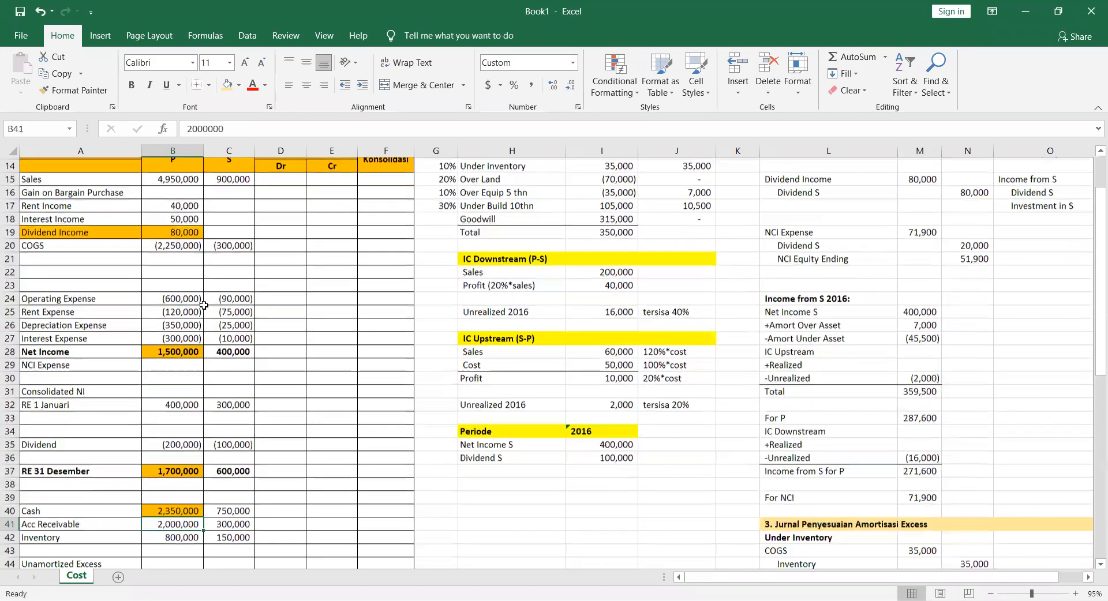
{"action": "scroll", "coordinate": [204, 305], "scroll_direction": "up", "scroll_amount": 1}
{"action": "scroll", "coordinate": [204, 305], "scroll_direction": "up", "scroll_amount": 2}
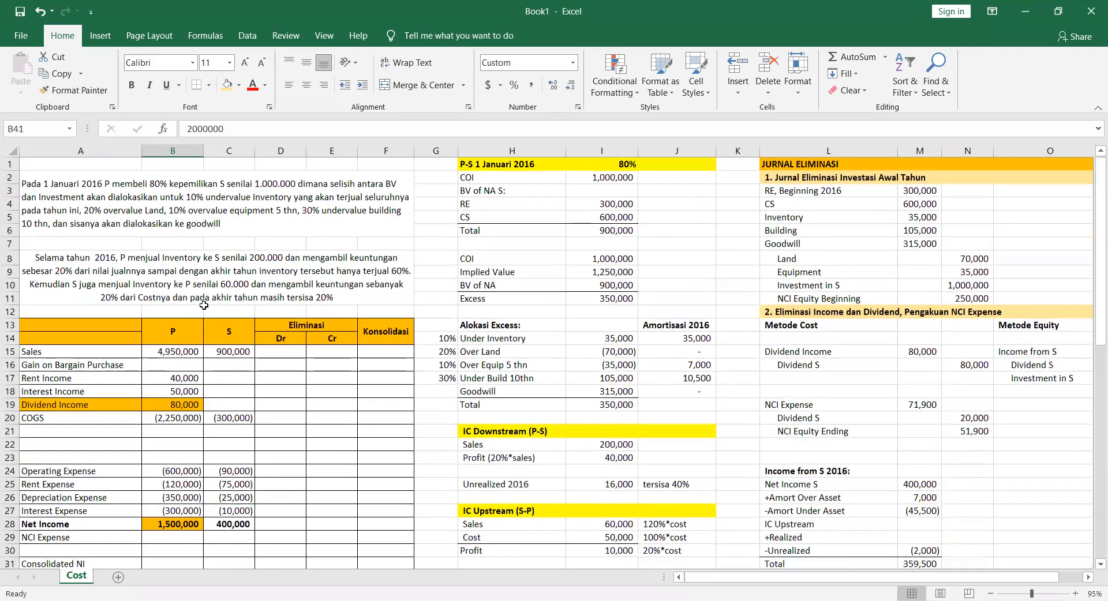
{"action": "scroll", "coordinate": [204, 306], "scroll_direction": "down", "scroll_amount": 3}
{"action": "scroll", "coordinate": [204, 305], "scroll_direction": "down", "scroll_amount": 7}
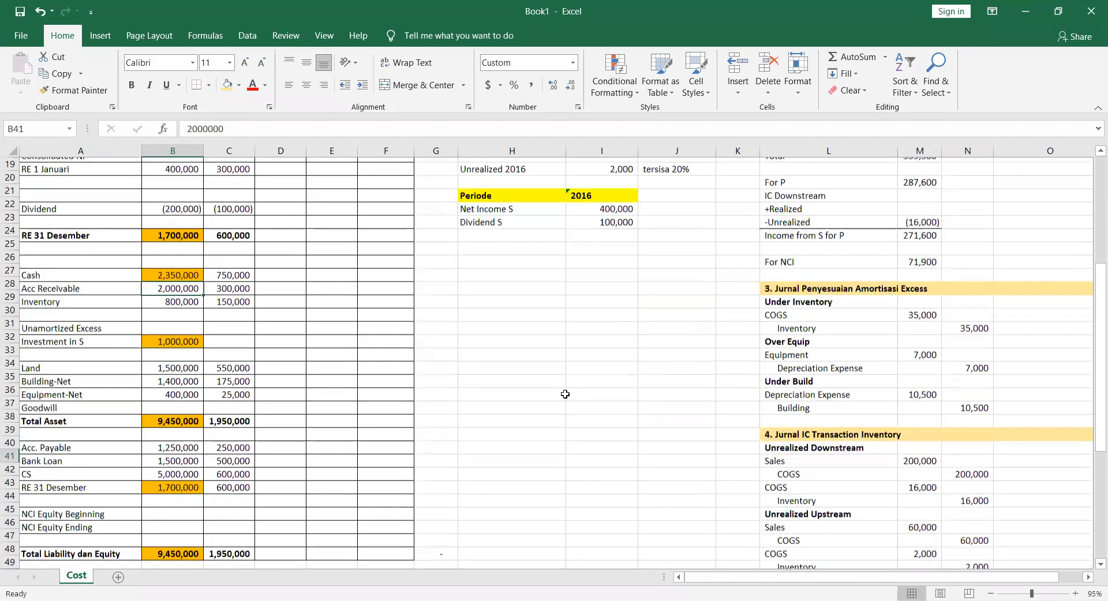
{"action": "scroll", "coordinate": [300, 345], "scroll_direction": "up", "scroll_amount": 4}
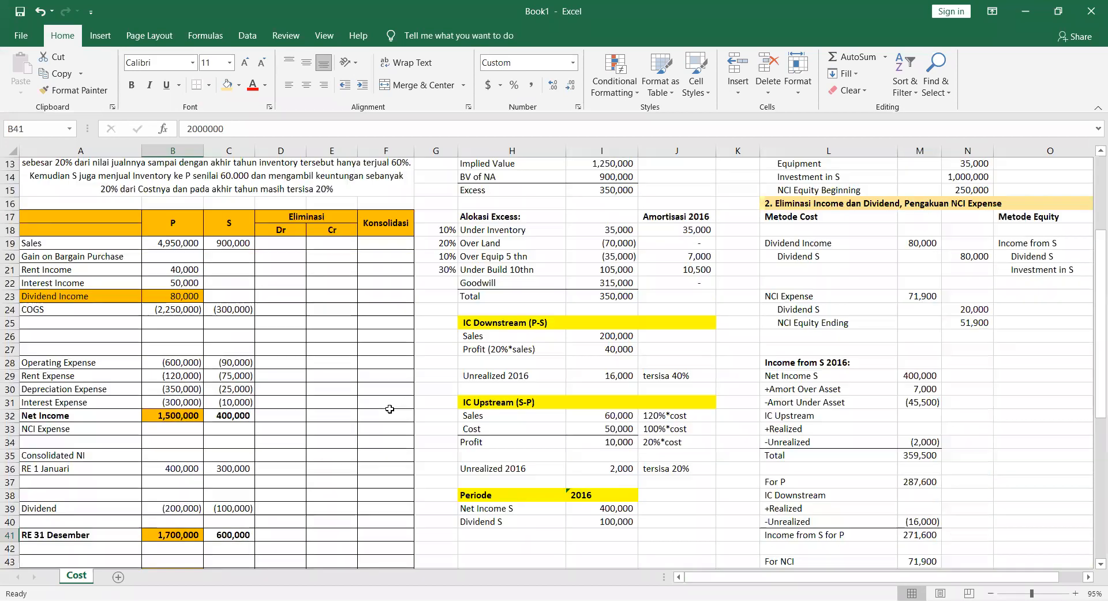
{"action": "scroll", "coordinate": [276, 244], "scroll_direction": "down", "scroll_amount": 1}
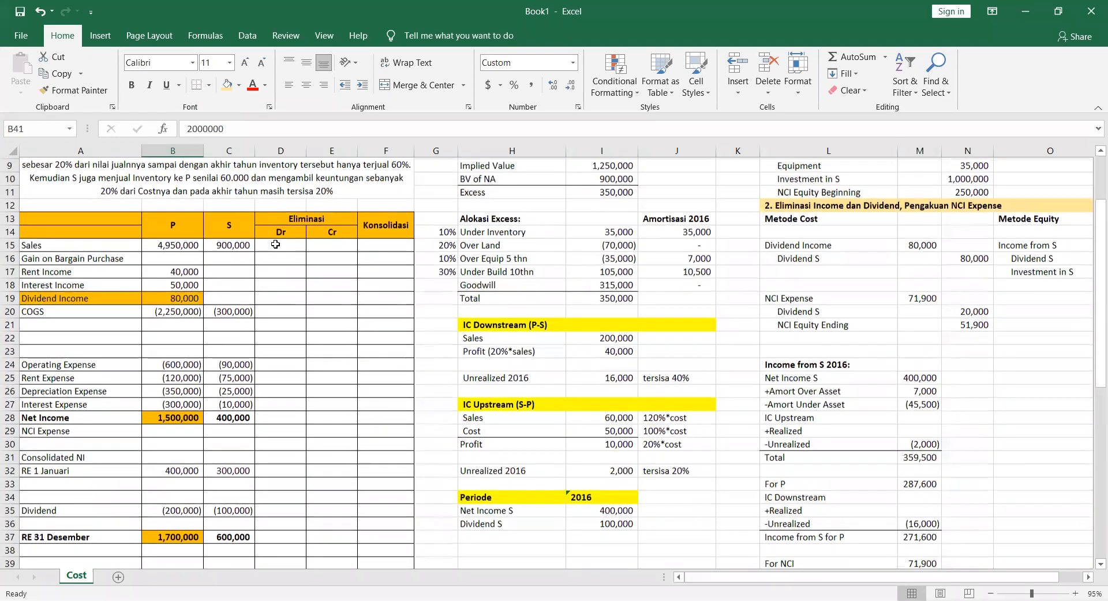
Post the Sales elimination debit in D15 as the sum of the downstream and upstream Sales amounts in M54 and M59
{"action": "left_click", "coordinate": [275, 244]}
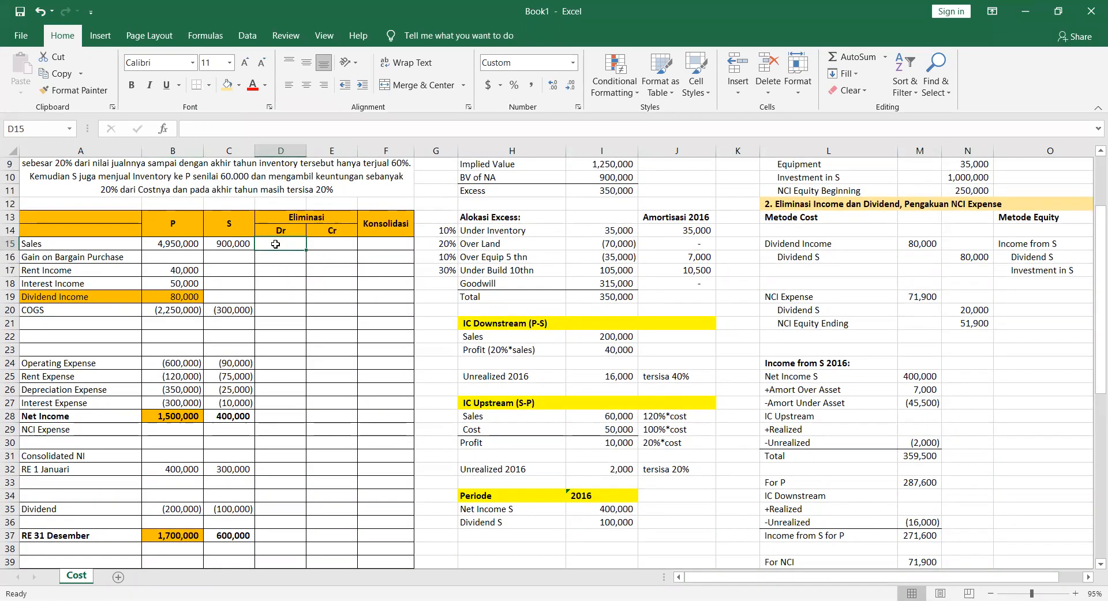
{"action": "scroll", "coordinate": [383, 296], "scroll_direction": "down", "scroll_amount": 1}
{"action": "scroll", "coordinate": [379, 409], "scroll_direction": "up", "scroll_amount": 3}
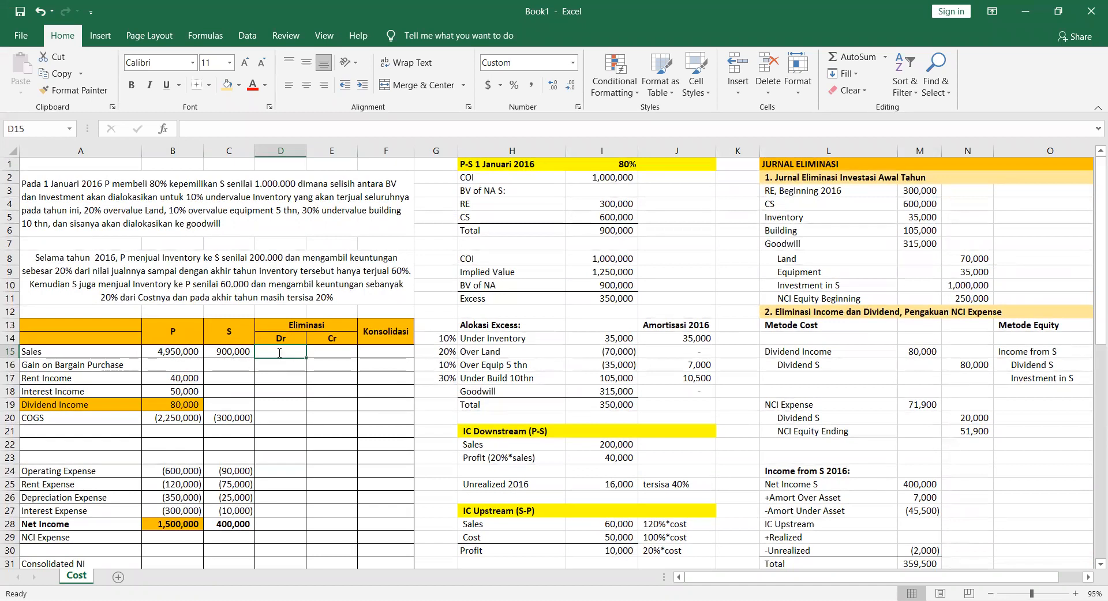
{"action": "type", "text": "="}
{"action": "scroll", "coordinate": [795, 551], "scroll_direction": "down", "scroll_amount": 13}
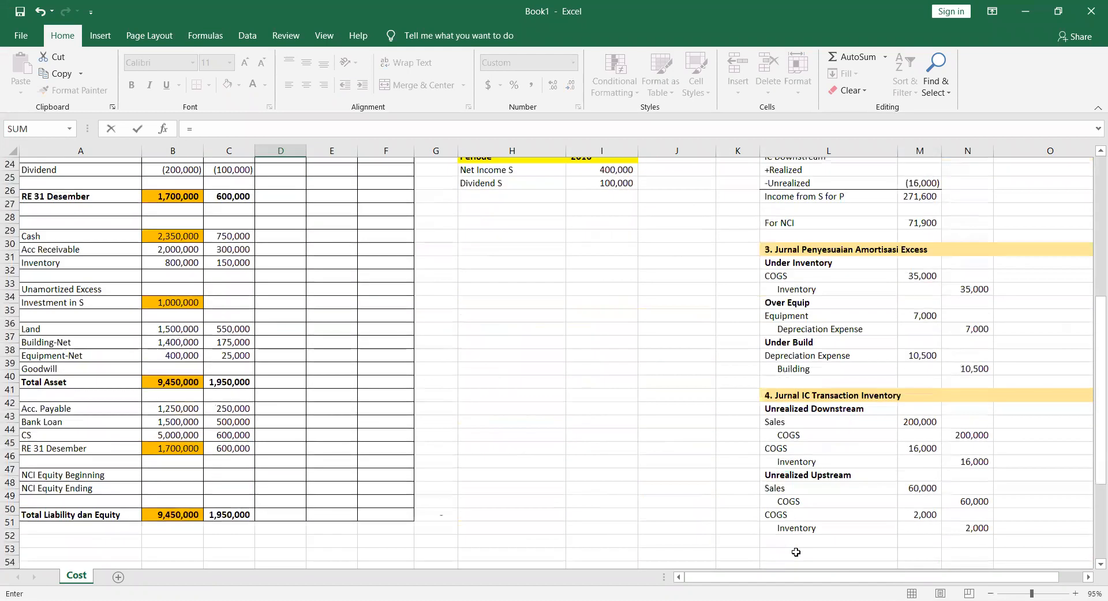
{"action": "left_click", "coordinate": [921, 336]}
{"action": "left_click", "coordinate": [923, 402]}
{"action": "key", "text": "Return"}
{"action": "scroll", "coordinate": [335, 301], "scroll_direction": "up", "scroll_amount": 2}
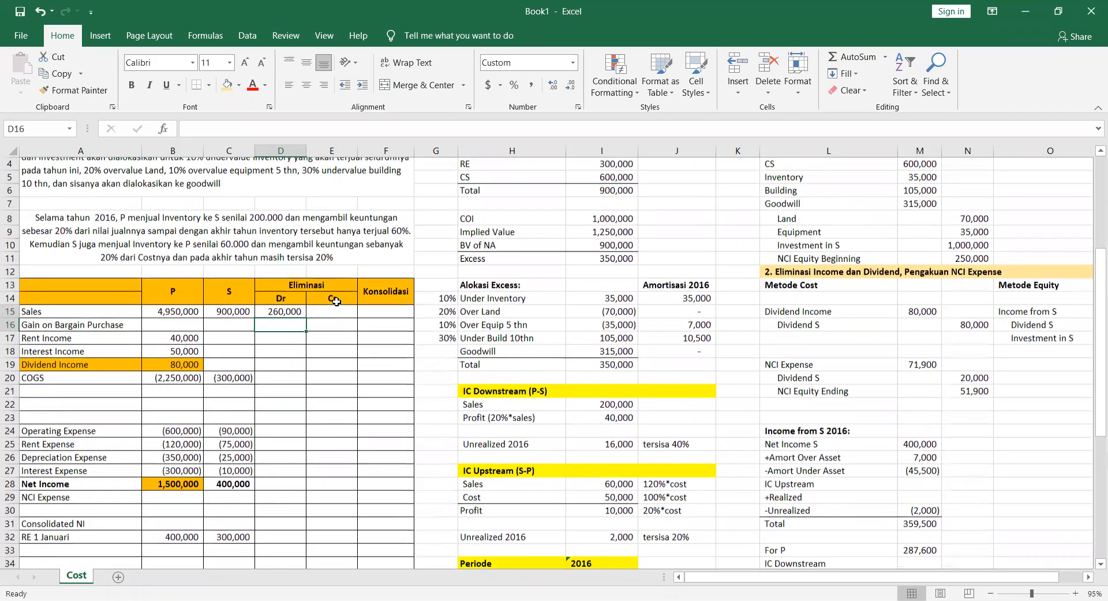
Link the Dividend Income elimination debit in D19 to the Metode Cost journal's Dividend Income amount in M15
{"action": "key", "text": "Left"}
{"action": "key", "text": "Left"}
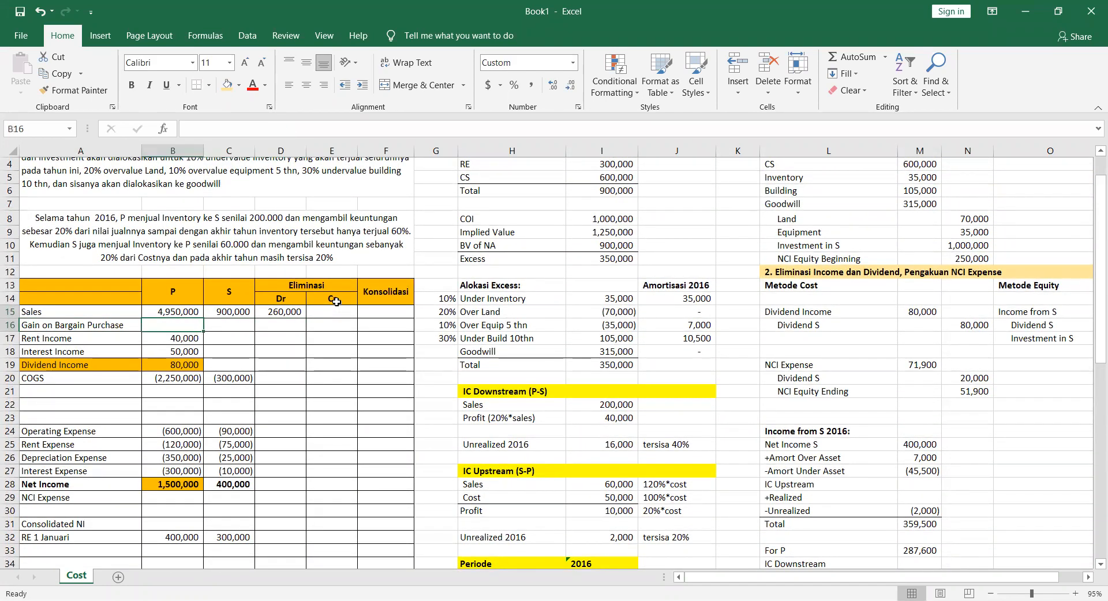
{"action": "key", "text": "Down"}
{"action": "key", "text": "Left"}
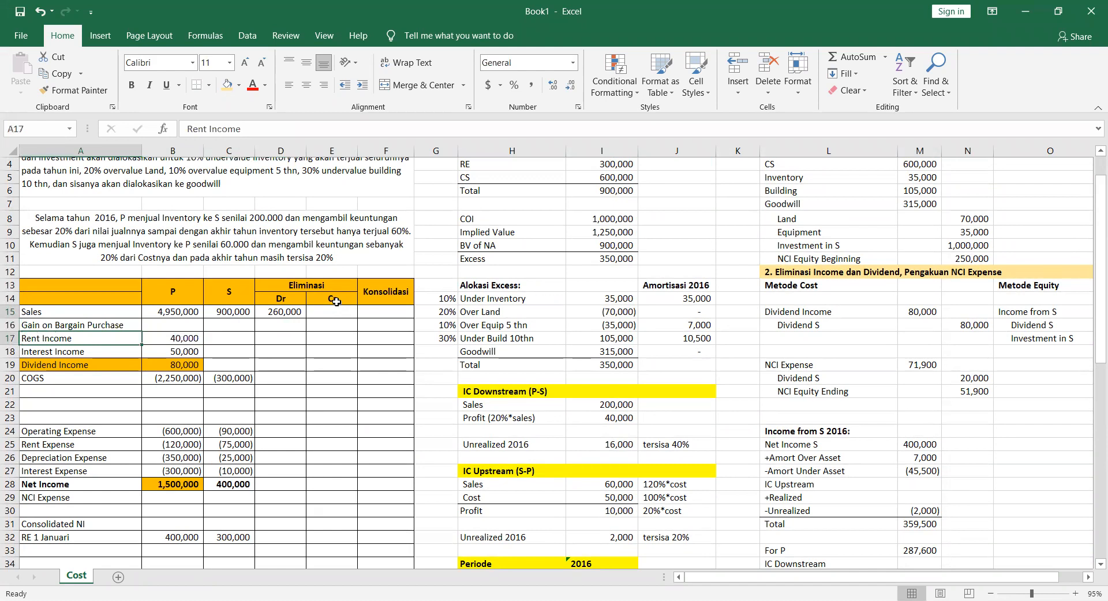
{"action": "key", "text": "Right"}
{"action": "key", "text": "Right"}
{"action": "key", "text": "Right"}
{"action": "key", "text": "Right"}
{"action": "key", "text": "Left"}
{"action": "key", "text": "Left"}
{"action": "key", "text": "Down"}
{"action": "key", "text": "Left"}
{"action": "key", "text": "Left"}
{"action": "key", "text": "Right"}
{"action": "key", "text": "Right"}
{"action": "key", "text": "Left"}
{"action": "key", "text": "Down"}
{"action": "key", "text": "Right"}
{"action": "key", "text": "Right"}
{"action": "type", "text": "="}
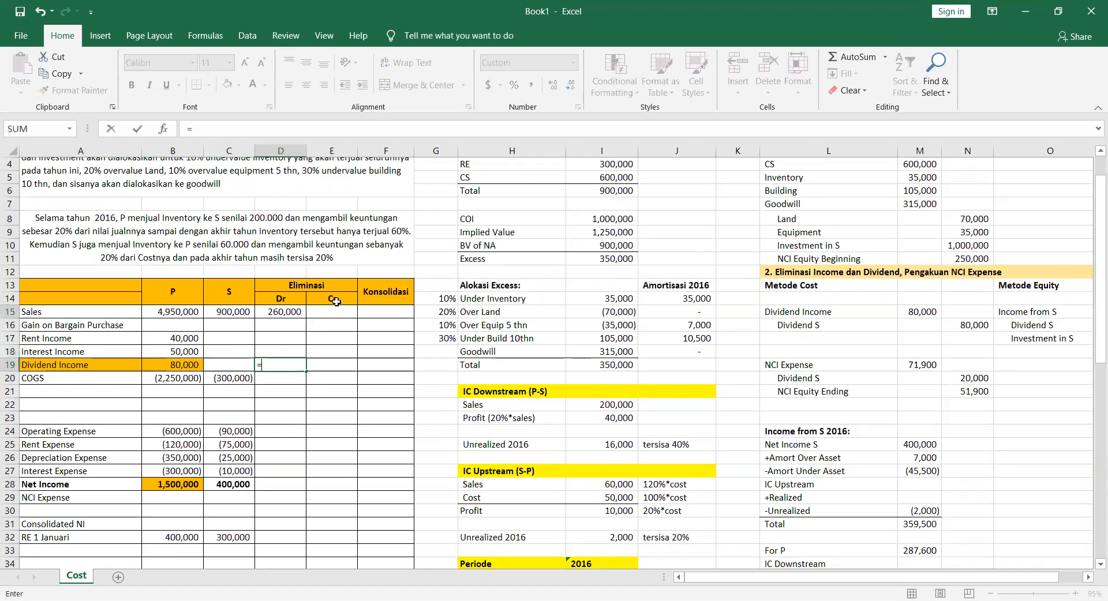
{"action": "left_click", "coordinate": [908, 308]}
{"action": "key", "text": "Return"}
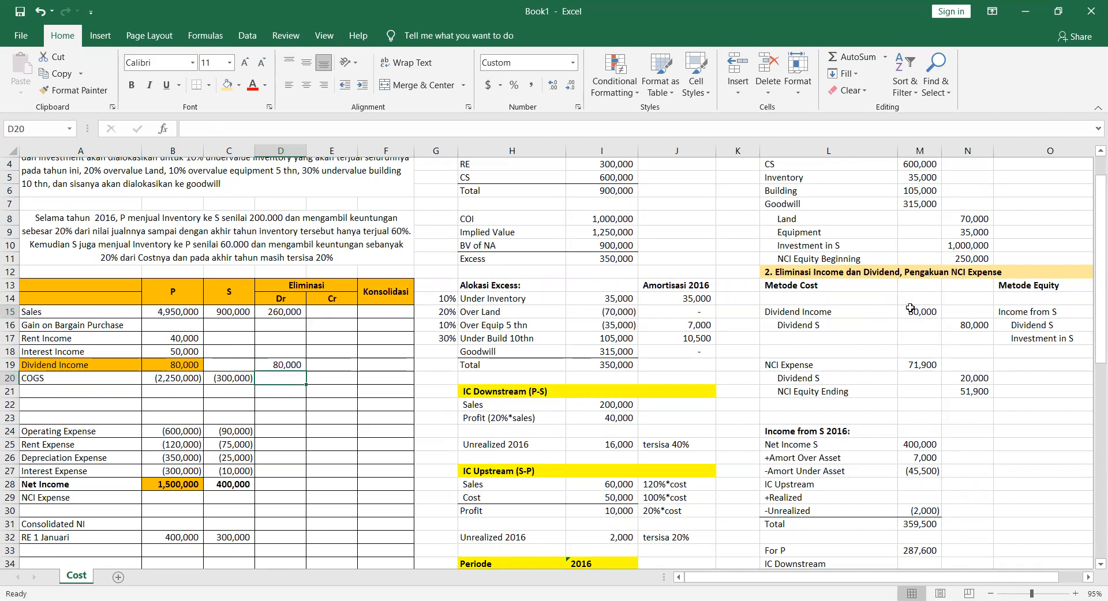
Post the COGS elimination debit in D20 as M56+M61, the unrealized downstream and upstream COGS debits
{"action": "key", "text": "Right"}
{"action": "key", "text": "Left"}
{"action": "type", "text": "="}
{"action": "scroll", "coordinate": [967, 441], "scroll_direction": "down", "scroll_amount": 13}
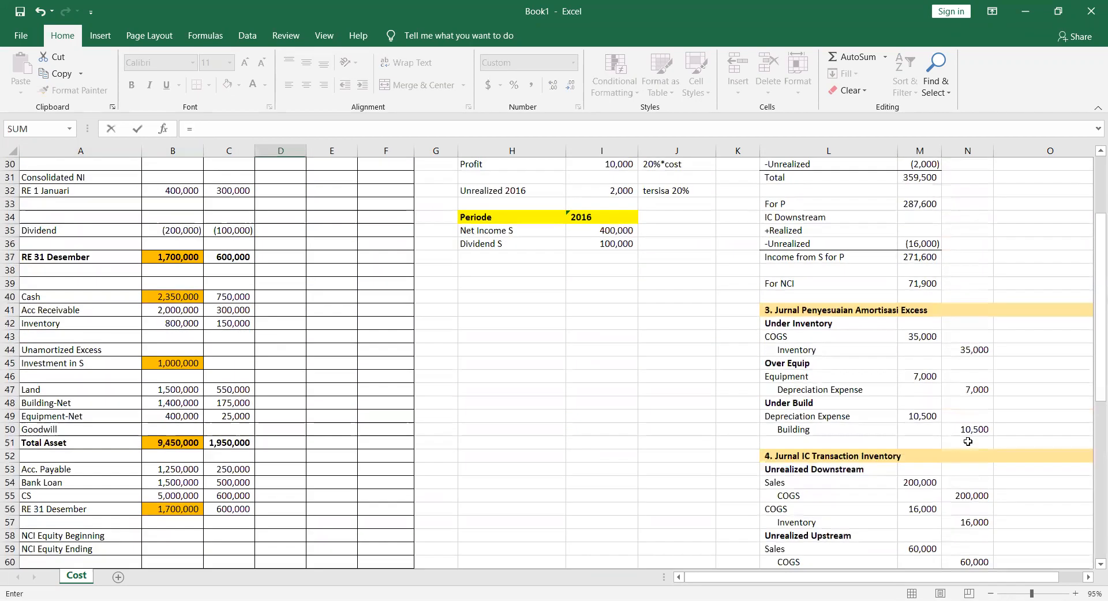
{"action": "left_click", "coordinate": [939, 325]}
{"action": "type", "text": "+"}
{"action": "left_click", "coordinate": [929, 387]}
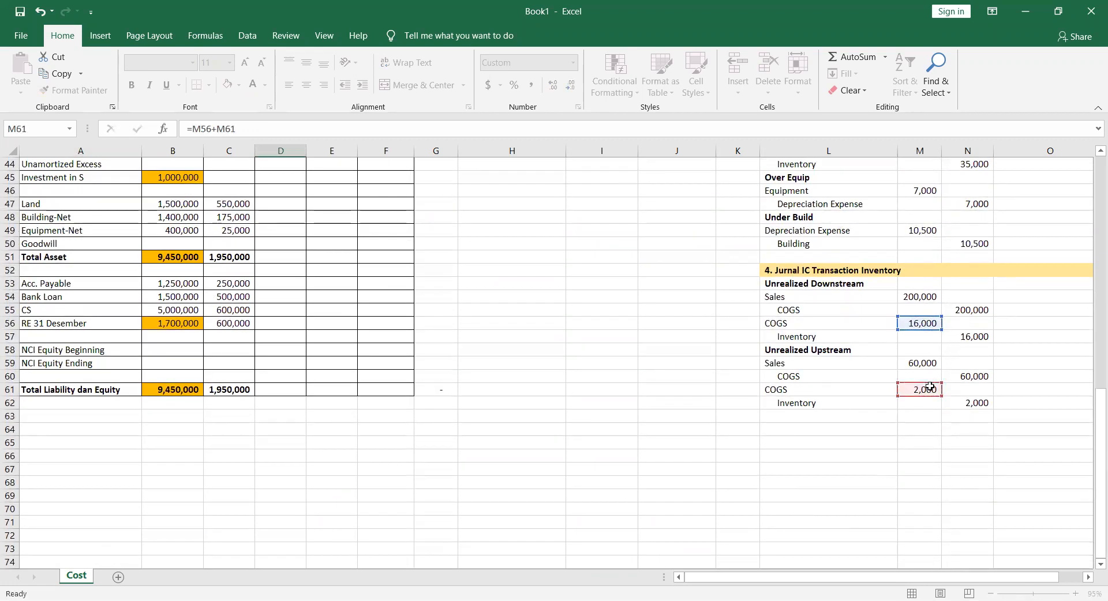
{"action": "key", "text": "Tab"}
Post the COGS elimination credit in E20 as N55+N60, the downstream and upstream COGS credits
{"action": "type", "text": "="}
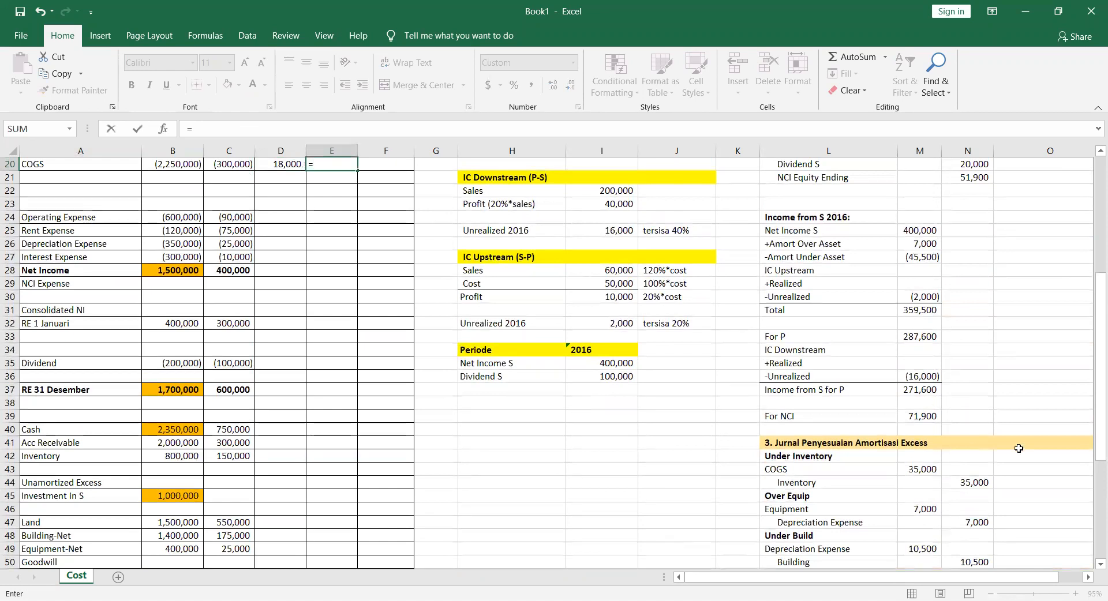
{"action": "scroll", "coordinate": [1045, 470], "scroll_direction": "down", "scroll_amount": 8}
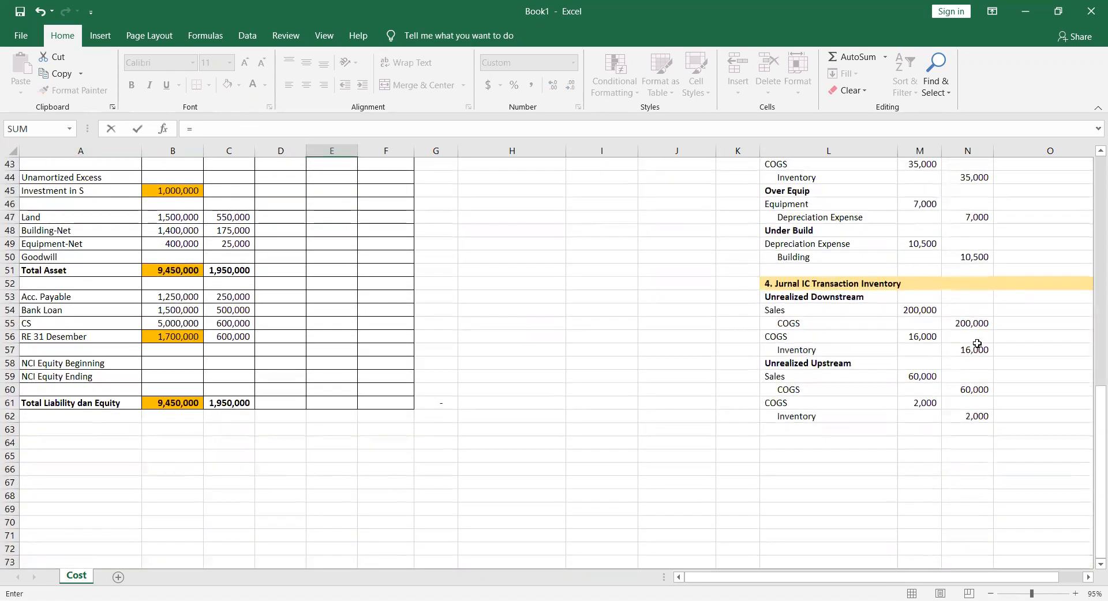
{"action": "left_click", "coordinate": [974, 328]}
{"action": "type", "text": "+"}
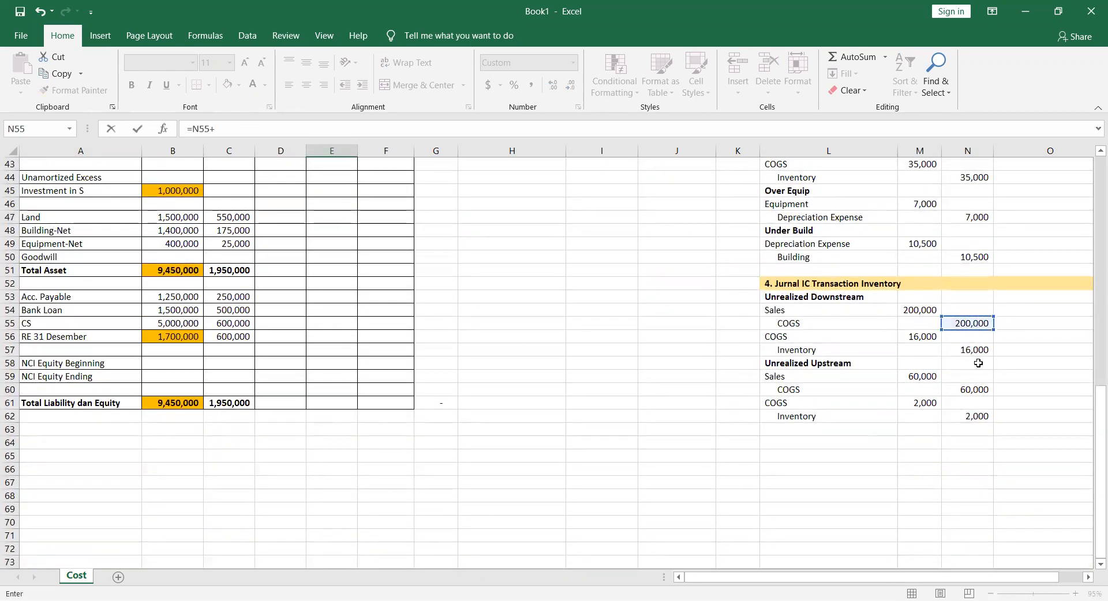
{"action": "left_click", "coordinate": [975, 387]}
{"action": "key", "text": "Return"}
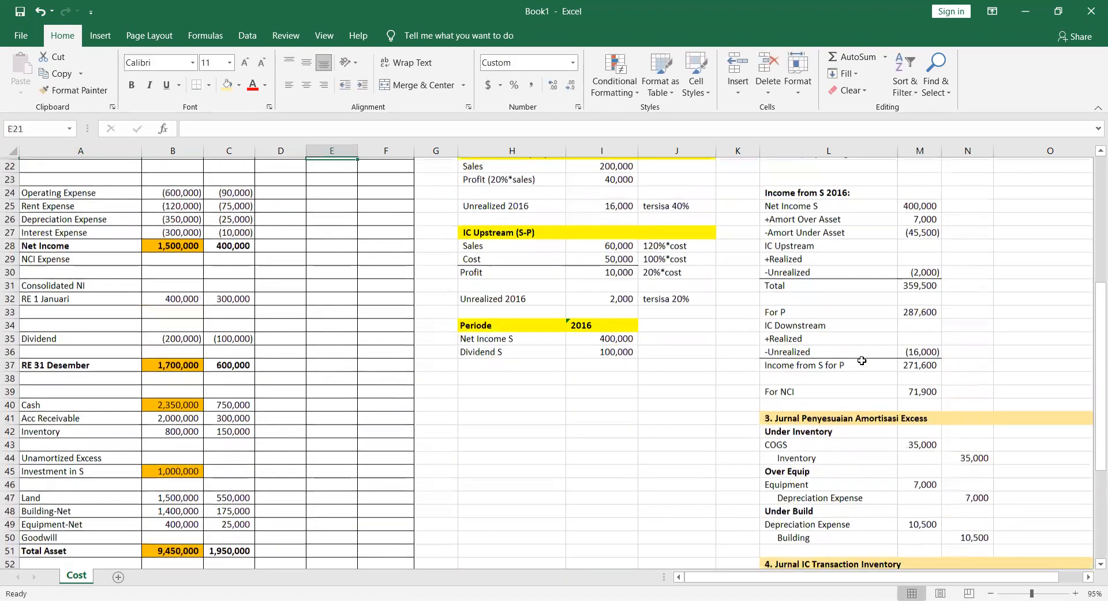
{"action": "scroll", "coordinate": [846, 374], "scroll_direction": "up", "scroll_amount": 5}
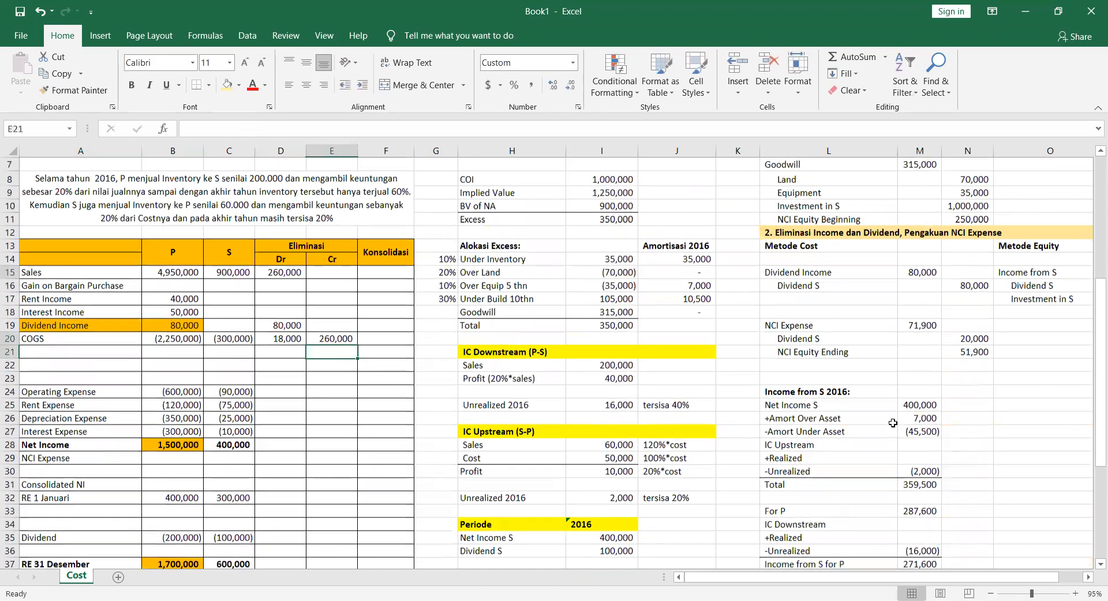
Link the Depreciation Expense elimination debit in D26 to the Under Build journal's amount in M49
{"action": "scroll", "coordinate": [893, 424], "scroll_direction": "down", "scroll_amount": 2}
{"action": "scroll", "coordinate": [893, 424], "scroll_direction": "down", "scroll_amount": 7}
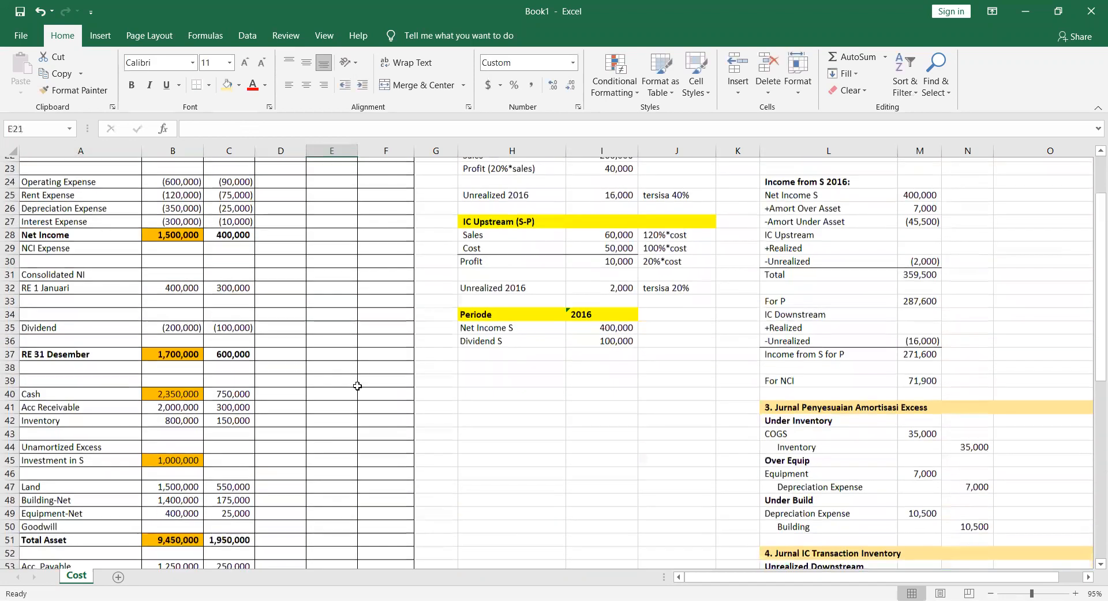
{"action": "scroll", "coordinate": [358, 386], "scroll_direction": "down", "scroll_amount": 1}
{"action": "key", "text": "Down"}
{"action": "key", "text": "Down"}
{"action": "key", "text": "Down"}
{"action": "key", "text": "Left"}
{"action": "key", "text": "Left"}
{"action": "key", "text": "Right"}
{"action": "key", "text": "Right"}
{"action": "key", "text": "Right"}
{"action": "key", "text": "Left"}
{"action": "key", "text": "Left"}
{"action": "key", "text": "Right"}
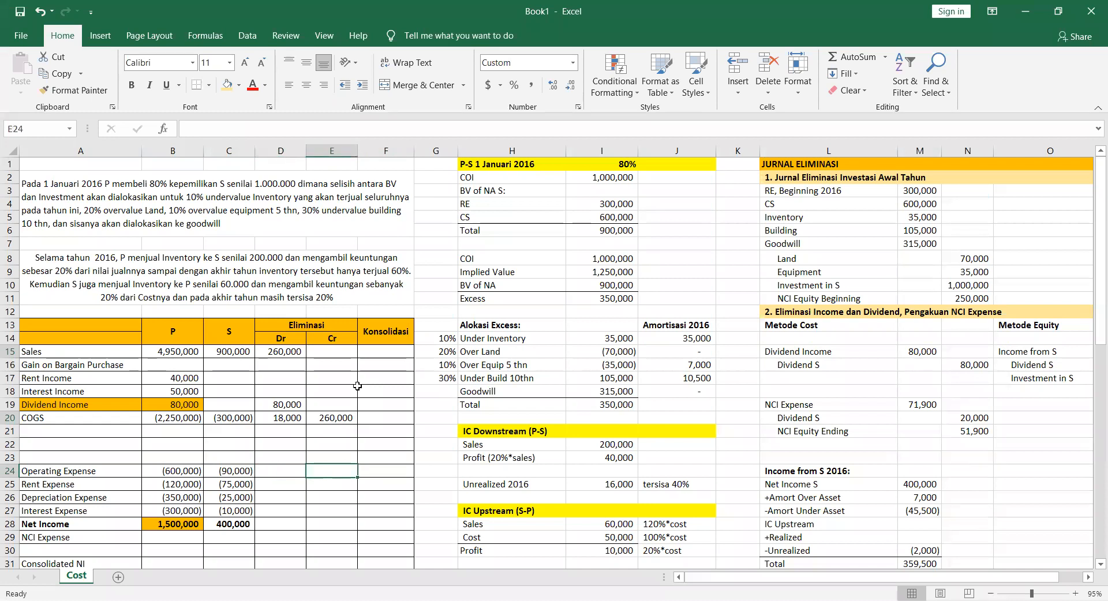
{"action": "key", "text": "Right"}
{"action": "key", "text": "Left"}
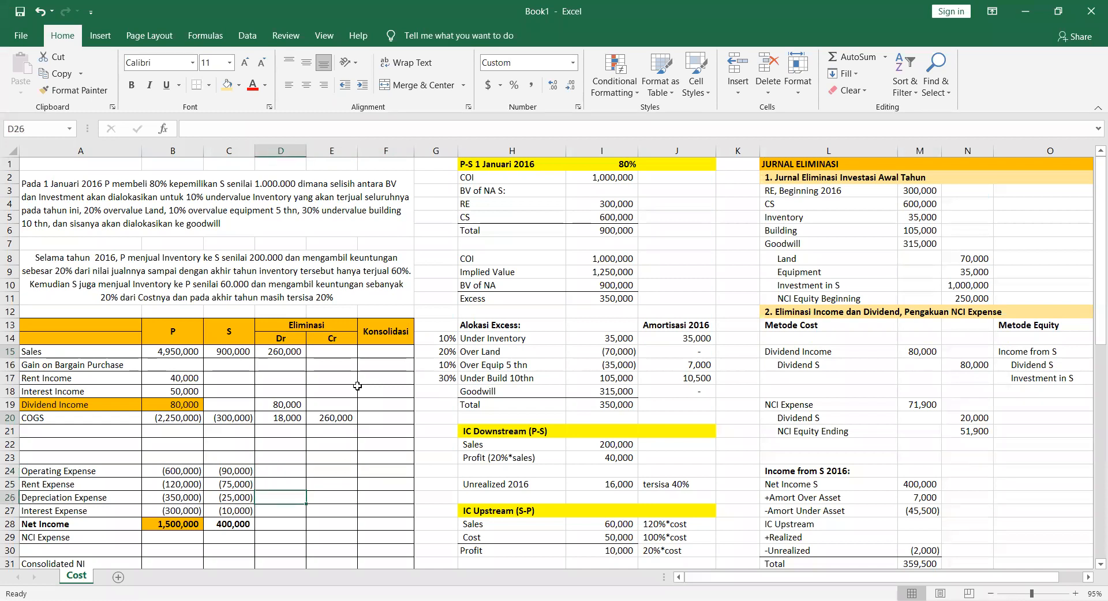
{"action": "scroll", "coordinate": [555, 528], "scroll_direction": "down", "scroll_amount": 3}
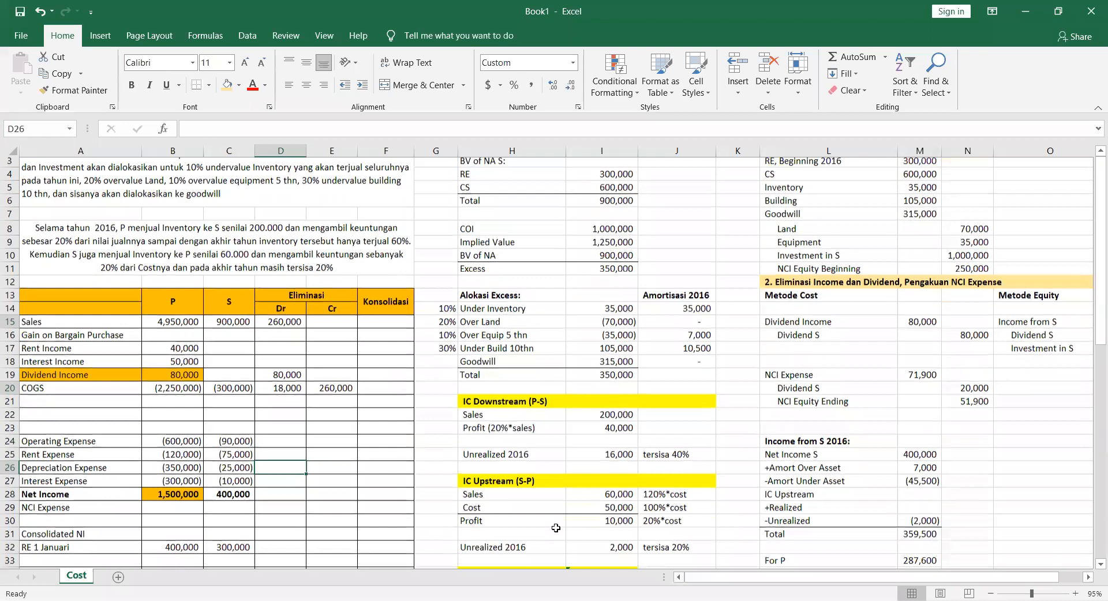
{"action": "type", "text": "="}
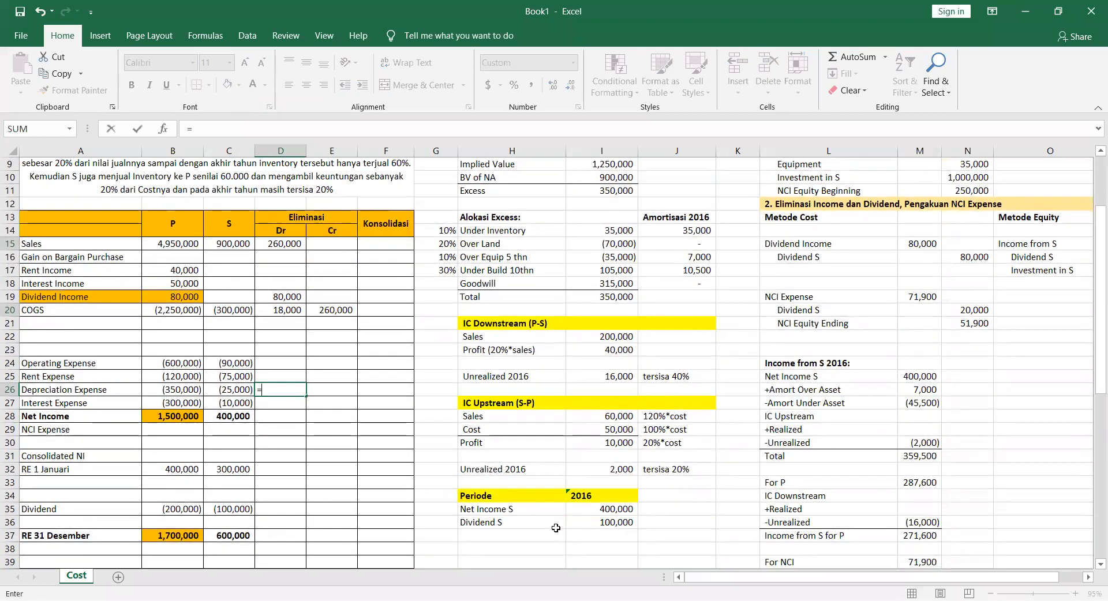
{"action": "scroll", "coordinate": [555, 528], "scroll_direction": "down", "scroll_amount": 8}
{"action": "scroll", "coordinate": [564, 526], "scroll_direction": "up", "scroll_amount": 3}
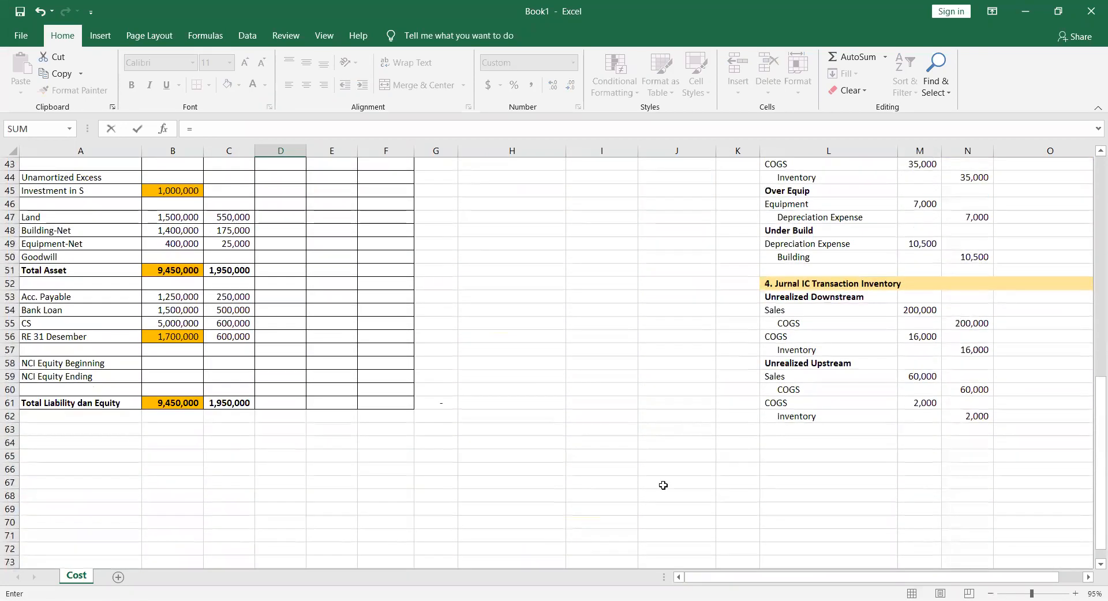
{"action": "scroll", "coordinate": [789, 314], "scroll_direction": "up", "scroll_amount": 1}
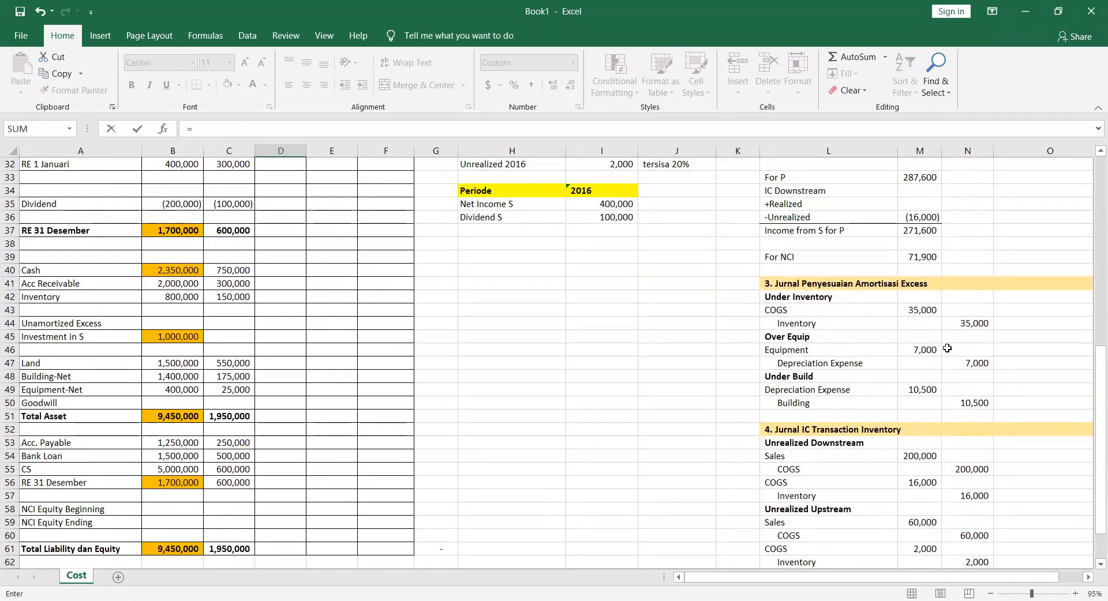
{"action": "left_click", "coordinate": [924, 389]}
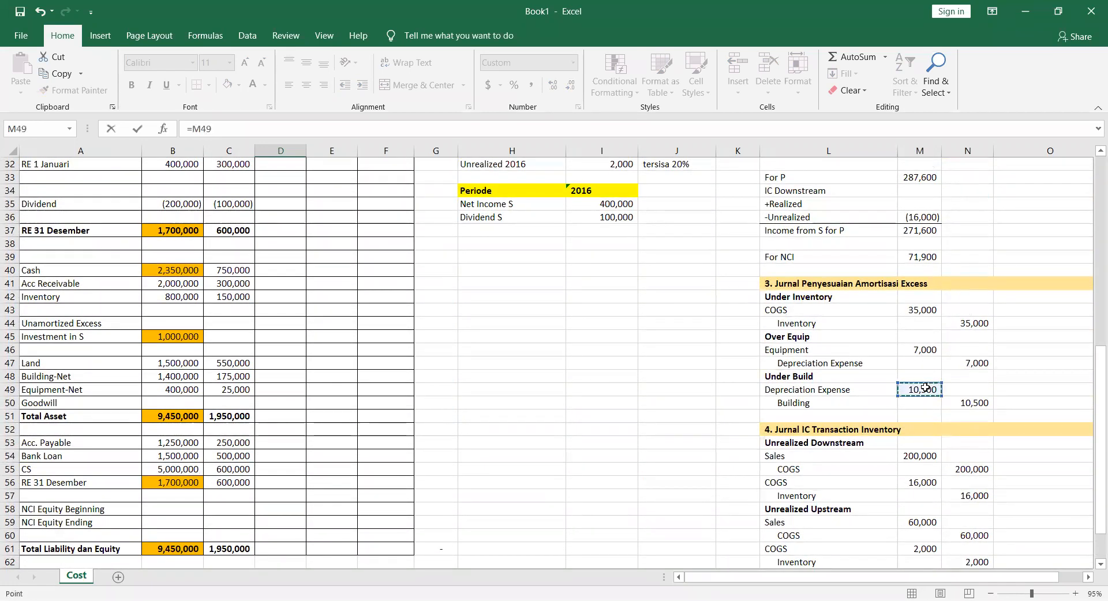
{"action": "key", "text": "Return"}
Link the Depreciation Expense elimination credit in E26 to the Over Equip journal's credit in N47
{"action": "key", "text": "Right"}
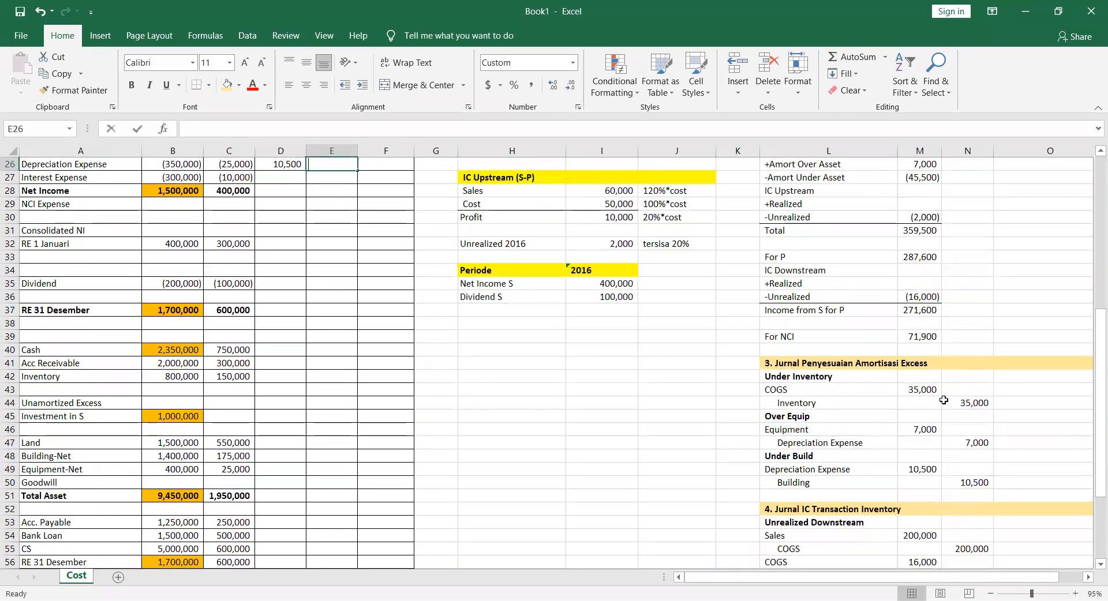
{"action": "type", "text": "="}
{"action": "scroll", "coordinate": [955, 492], "scroll_direction": "down", "scroll_amount": 3}
{"action": "left_click", "coordinate": [981, 350]}
{"action": "key", "text": "Return"}
{"action": "scroll", "coordinate": [981, 351], "scroll_direction": "up", "scroll_amount": 1}
{"action": "scroll", "coordinate": [981, 350], "scroll_direction": "up", "scroll_amount": 3}
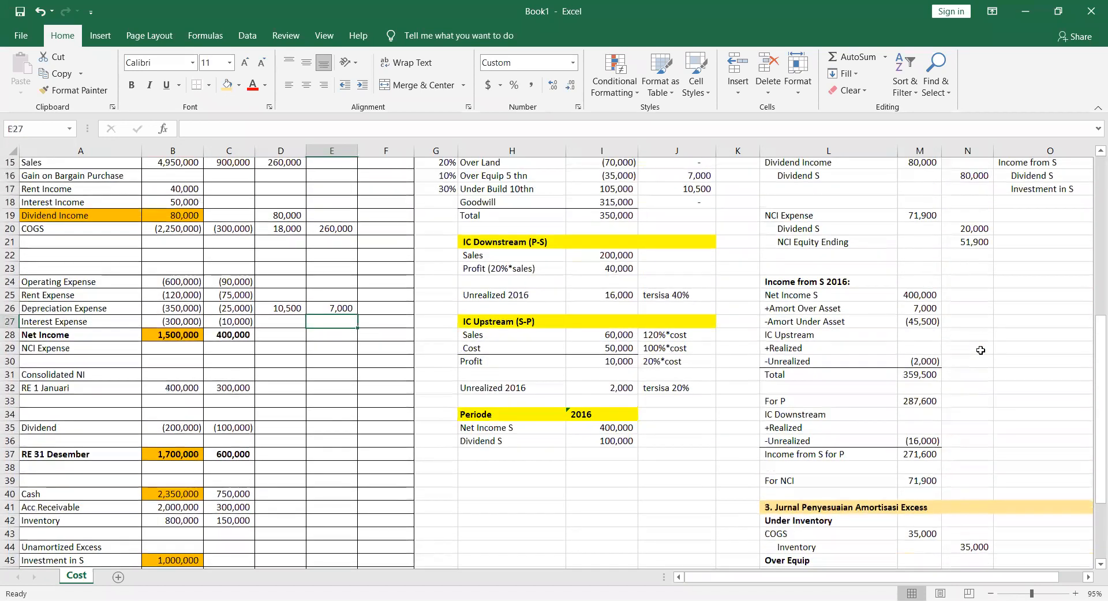
Add the Under Inventory COGS amount in M43 to the COGS debit formula in D20, making it =M56+M61+M43
{"action": "left_click", "coordinate": [280, 229]}
{"action": "scroll", "coordinate": [280, 229], "scroll_direction": "down", "scroll_amount": 2}
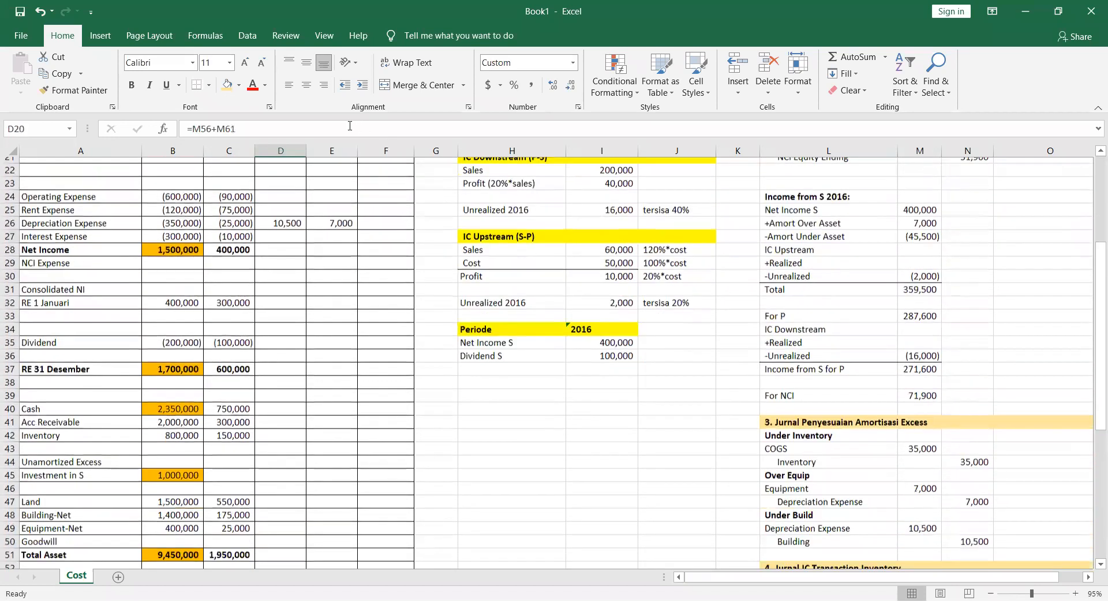
{"action": "left_click", "coordinate": [350, 126]}
{"action": "type", "text": "+"}
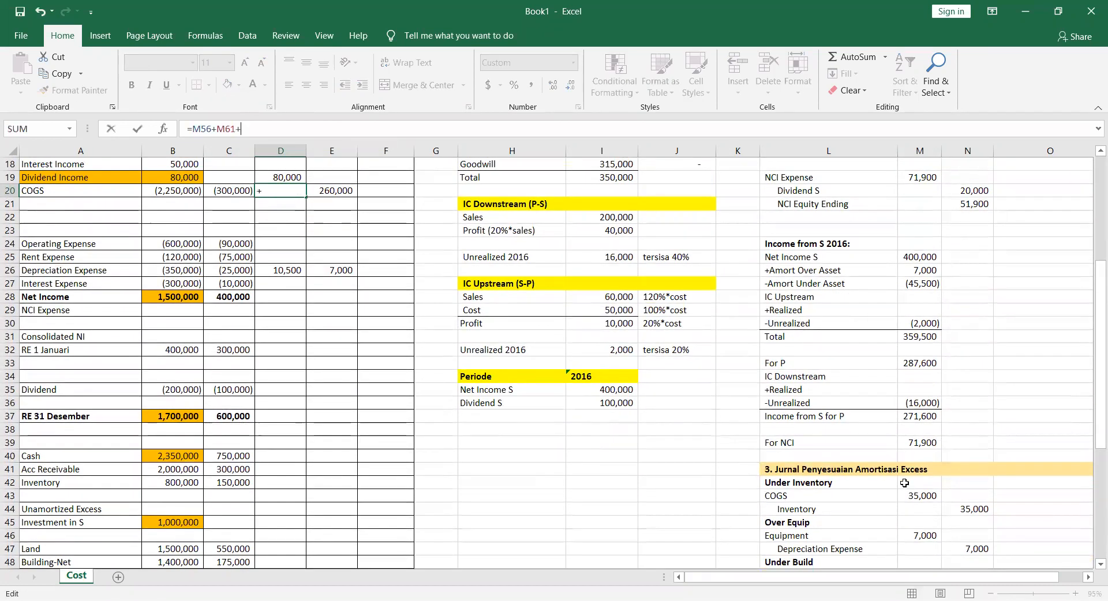
{"action": "left_click", "coordinate": [921, 496]}
{"action": "key", "text": "ctrl+Return"}
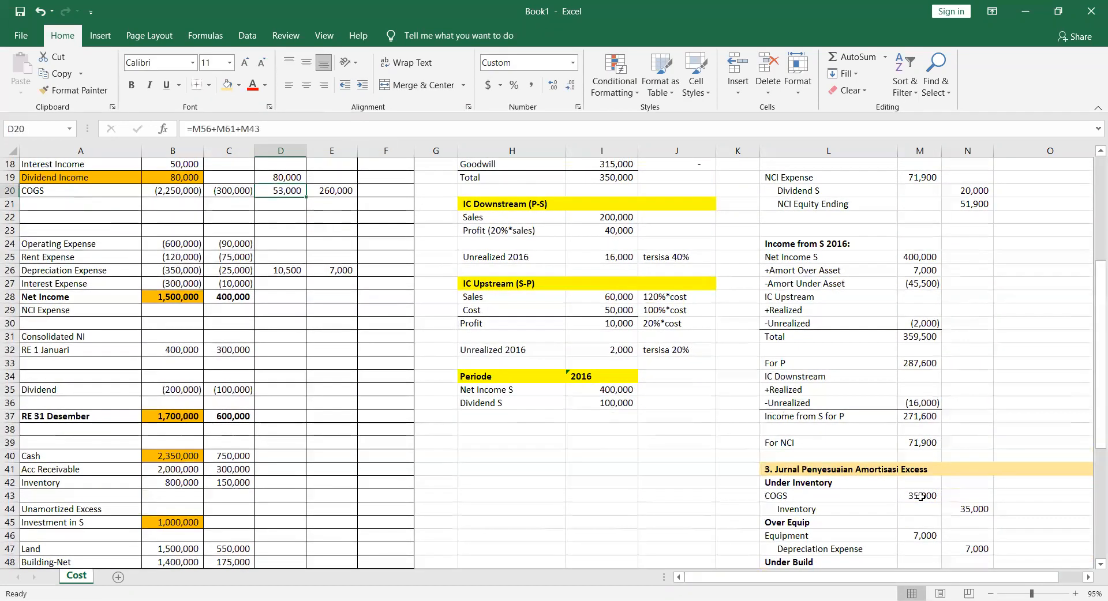
Link the NCI Expense elimination debit in D29 to the NCI Expense amount in M19 of the second journal
{"action": "key", "text": "Down"}
{"action": "key", "text": "Down"}
{"action": "key", "text": "Down"}
{"action": "key", "text": "Down"}
{"action": "key", "text": "Down"}
{"action": "key", "text": "Down"}
{"action": "key", "text": "Down"}
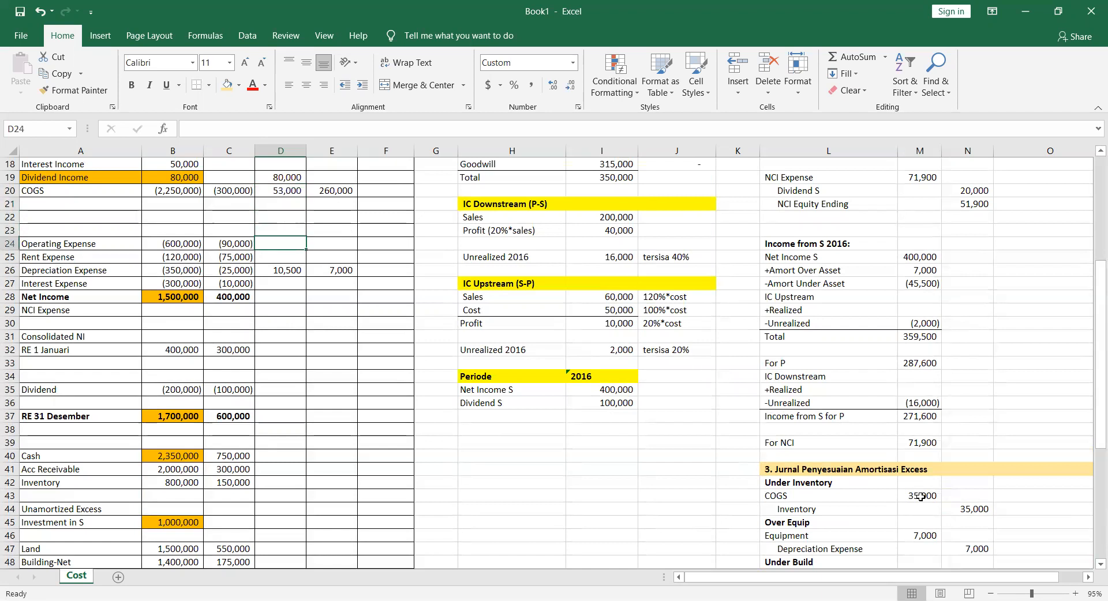
{"action": "key", "text": "Down"}
{"action": "key", "text": "Down"}
{"action": "type", "text": "="}
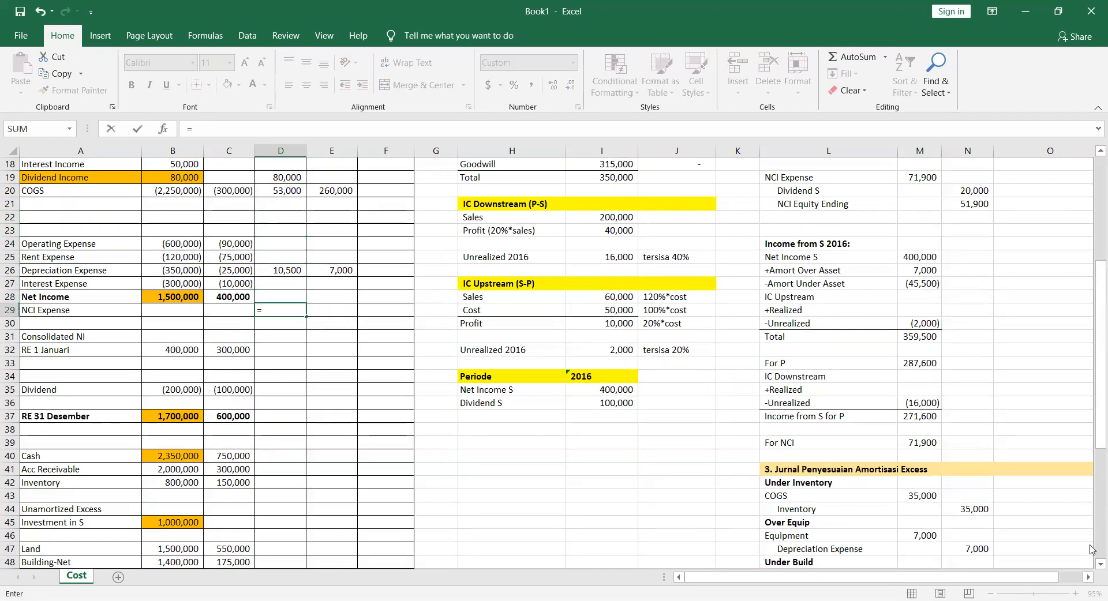
{"action": "scroll", "coordinate": [821, 512], "scroll_direction": "down", "scroll_amount": 2}
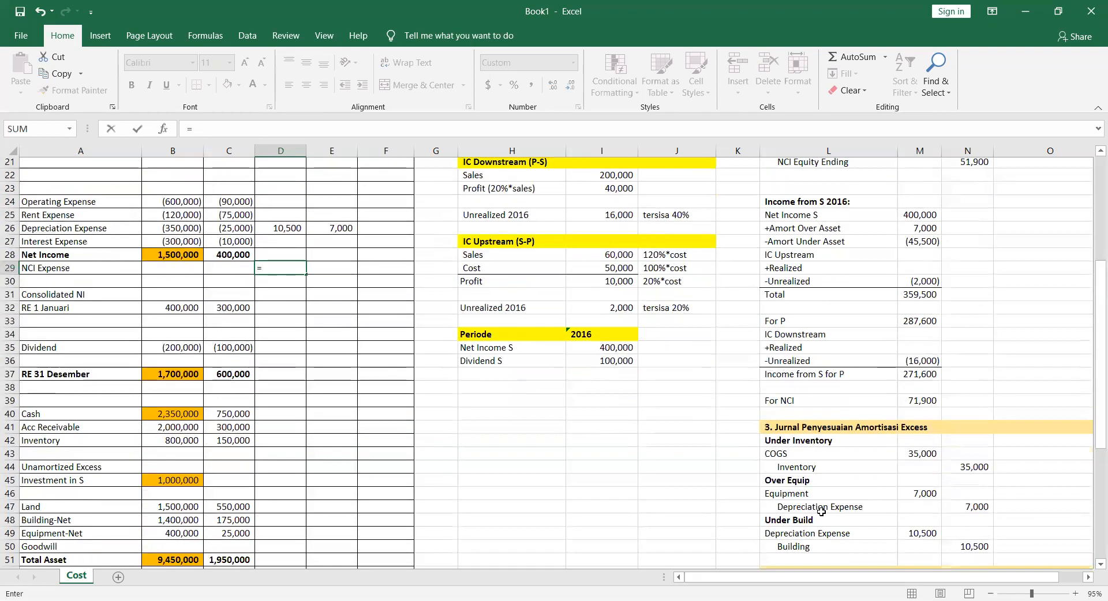
{"action": "scroll", "coordinate": [821, 512], "scroll_direction": "up", "scroll_amount": 4}
{"action": "scroll", "coordinate": [821, 512], "scroll_direction": "up", "scroll_amount": 2}
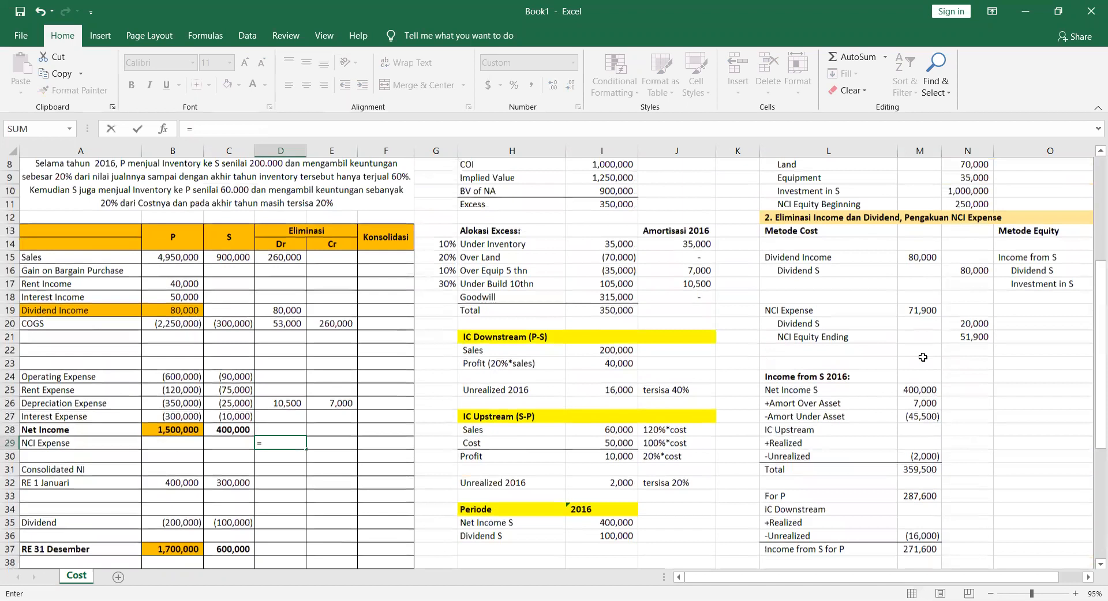
{"action": "scroll", "coordinate": [923, 357], "scroll_direction": "up", "scroll_amount": 1}
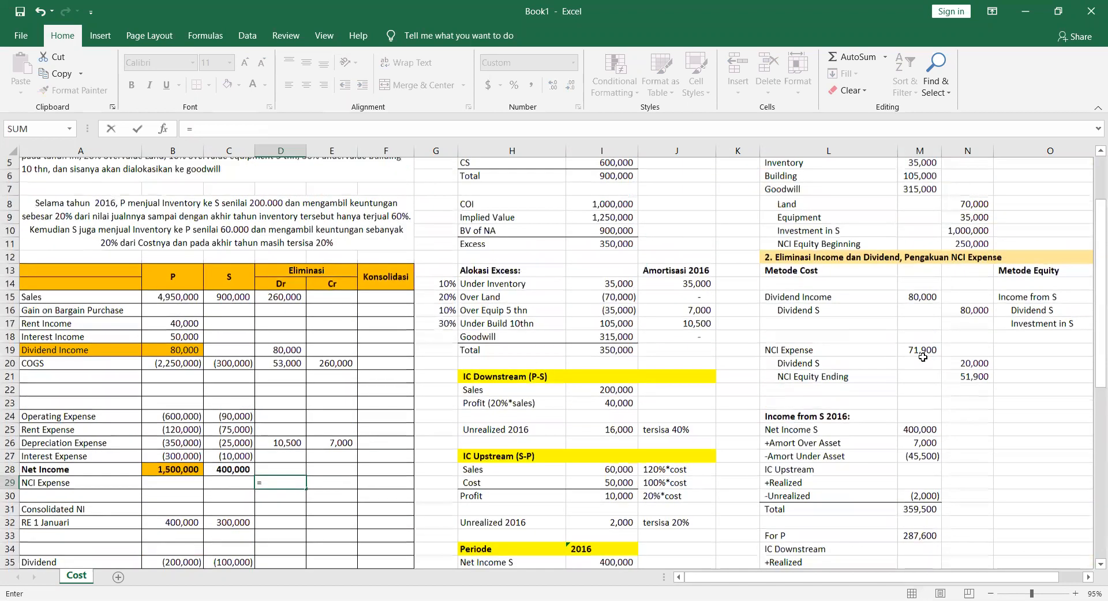
{"action": "left_click", "coordinate": [923, 357]}
{"action": "key", "text": "Return"}
{"action": "key", "text": "Return"}
{"action": "key", "text": "Return"}
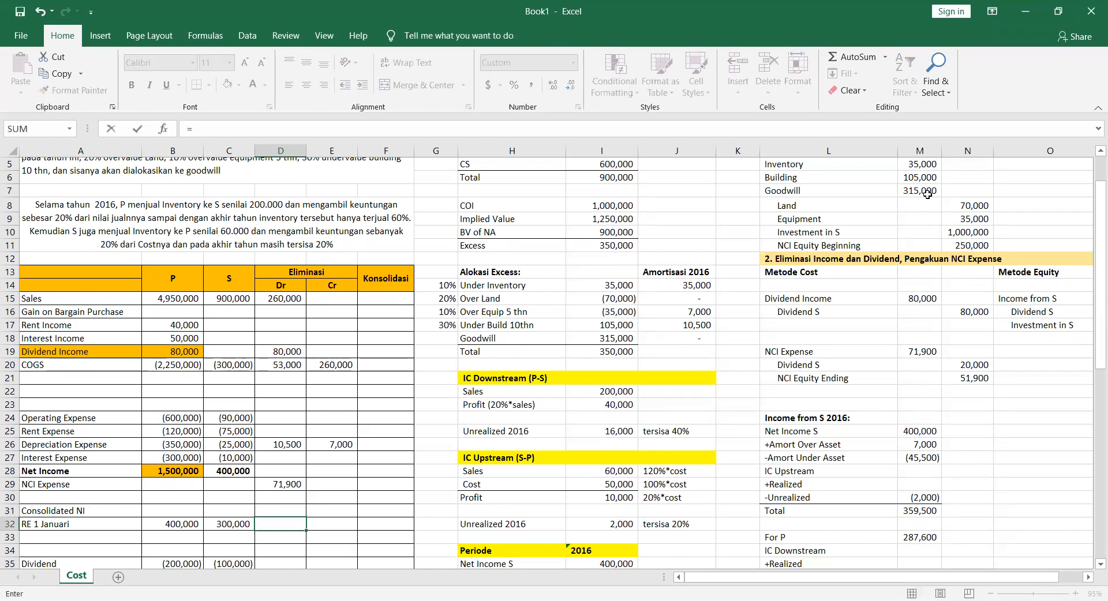
Complete the RE 1 Januari debit elimination by linking it to the 300,000 RE, Beginning 2016 amount in journal 1
{"action": "scroll", "coordinate": [927, 195], "scroll_direction": "up", "scroll_amount": 2}
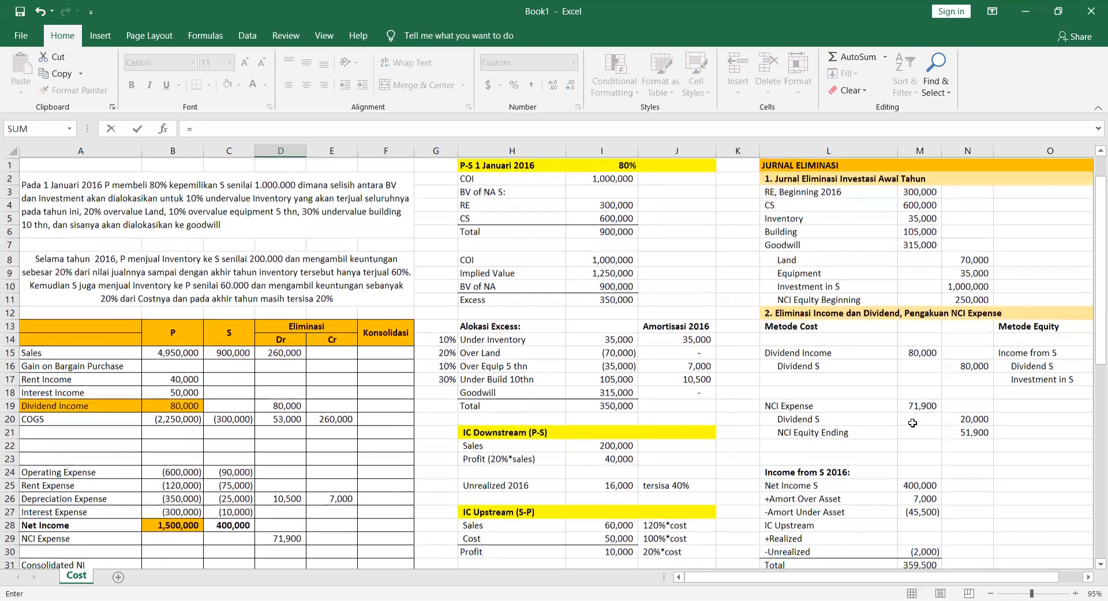
{"action": "key", "text": "Return"}
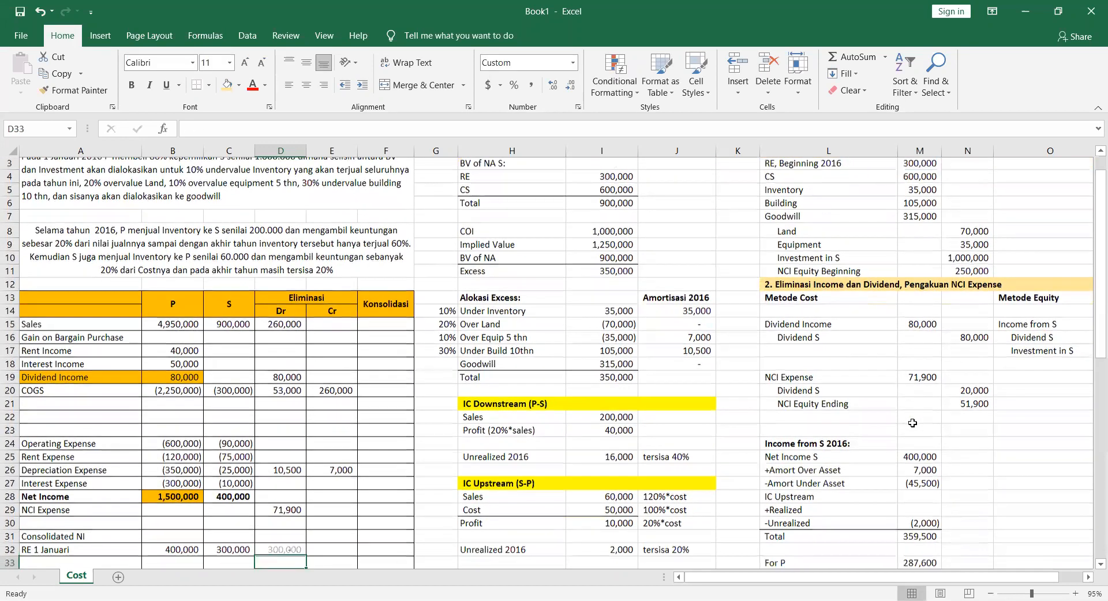
{"action": "key", "text": "Up"}
{"action": "key", "text": "Right"}
Enter the Dividend credit elimination in E35 as the sum of the 80,000 and 20,000 Dividend S credits in journal 2
{"action": "scroll", "coordinate": [930, 494], "scroll_direction": "down", "scroll_amount": 1}
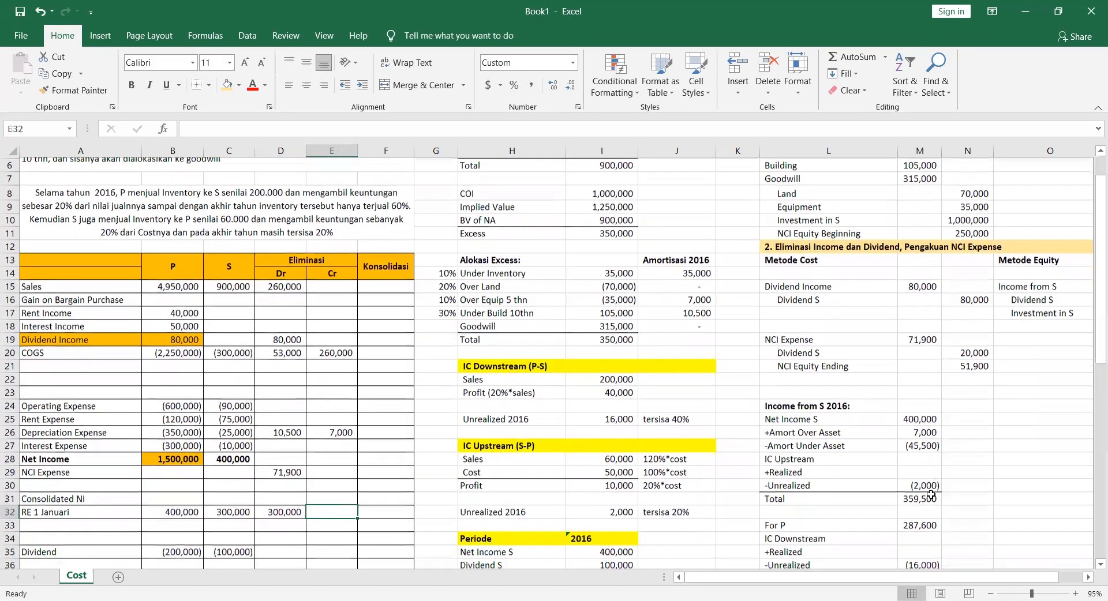
{"action": "scroll", "coordinate": [931, 495], "scroll_direction": "down", "scroll_amount": 2}
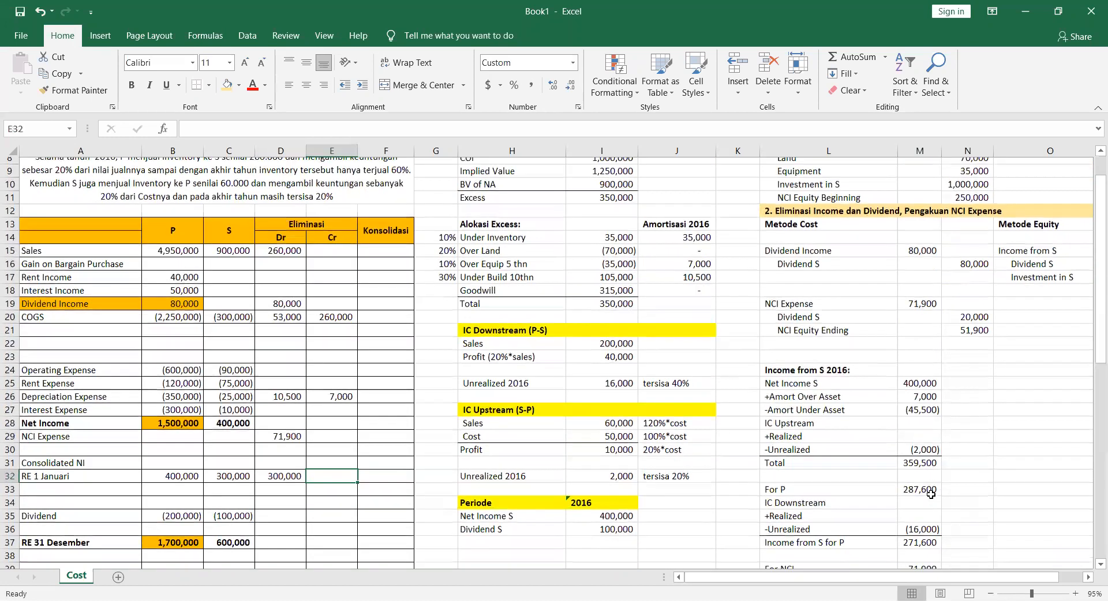
{"action": "scroll", "coordinate": [931, 494], "scroll_direction": "down", "scroll_amount": 2}
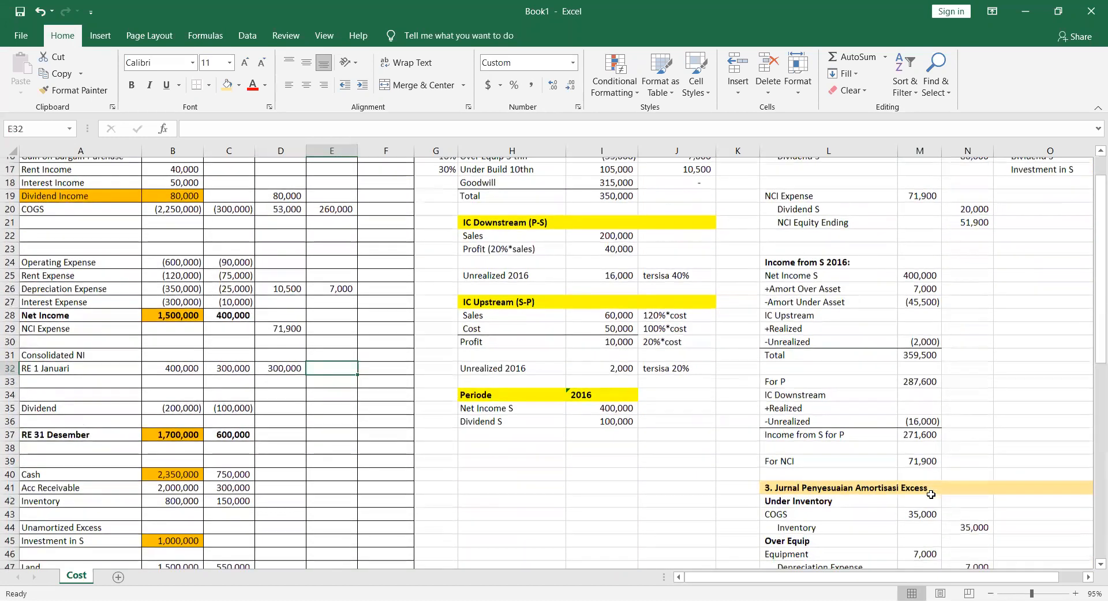
{"action": "scroll", "coordinate": [930, 495], "scroll_direction": "up", "scroll_amount": 1}
{"action": "key", "text": "Down"}
{"action": "key", "text": "Down"}
{"action": "key", "text": "Down"}
{"action": "key", "text": "Left"}
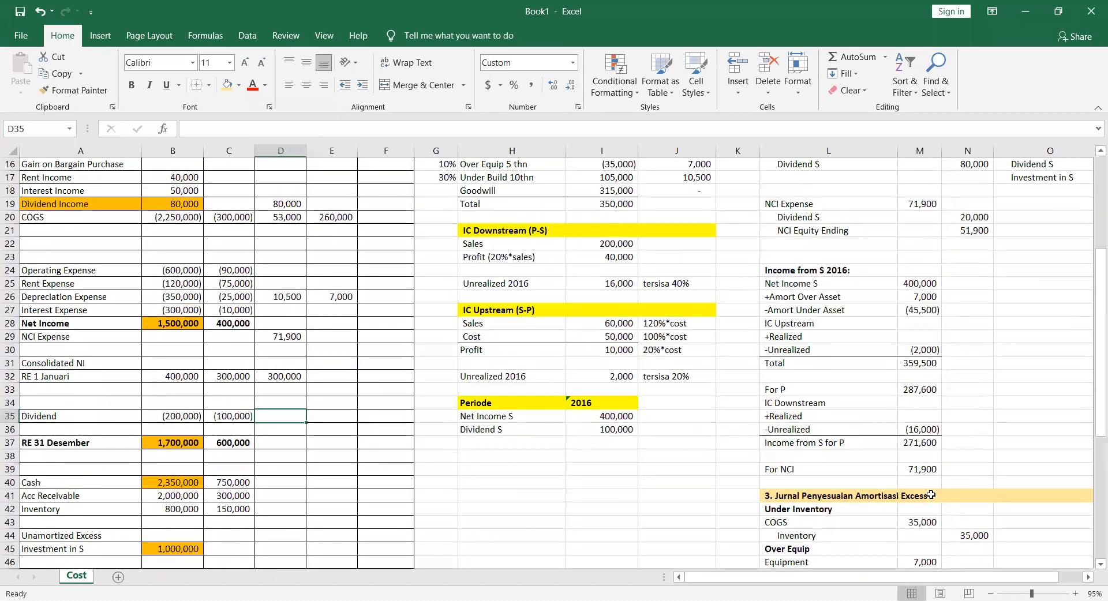
{"action": "key", "text": "Right"}
{"action": "type", "text": "="}
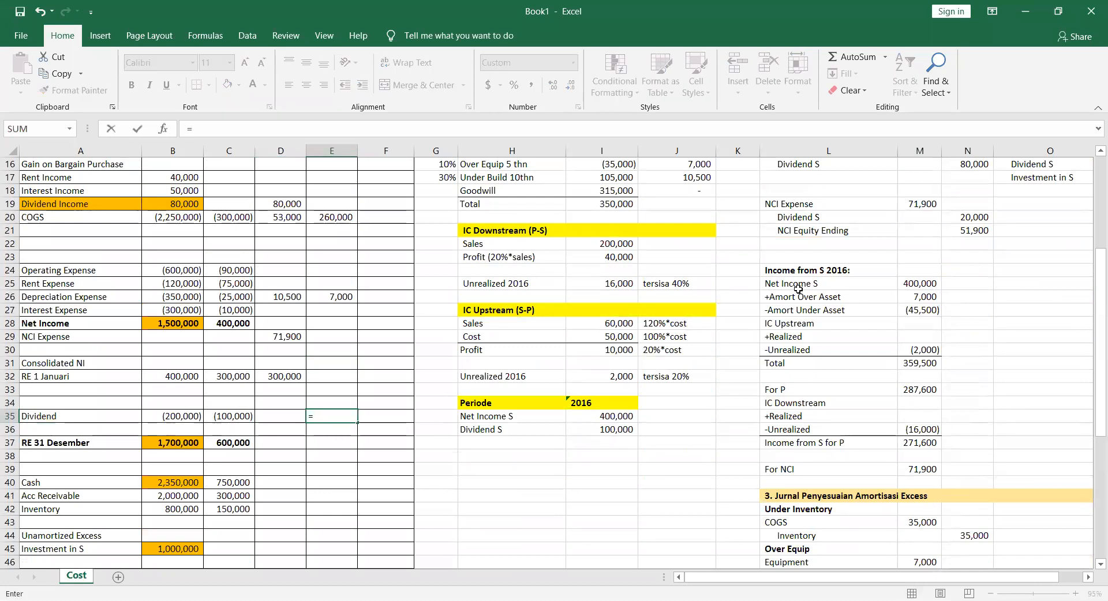
{"action": "scroll", "coordinate": [798, 289], "scroll_direction": "up", "scroll_amount": 2}
{"action": "scroll", "coordinate": [798, 288], "scroll_direction": "up", "scroll_amount": 2}
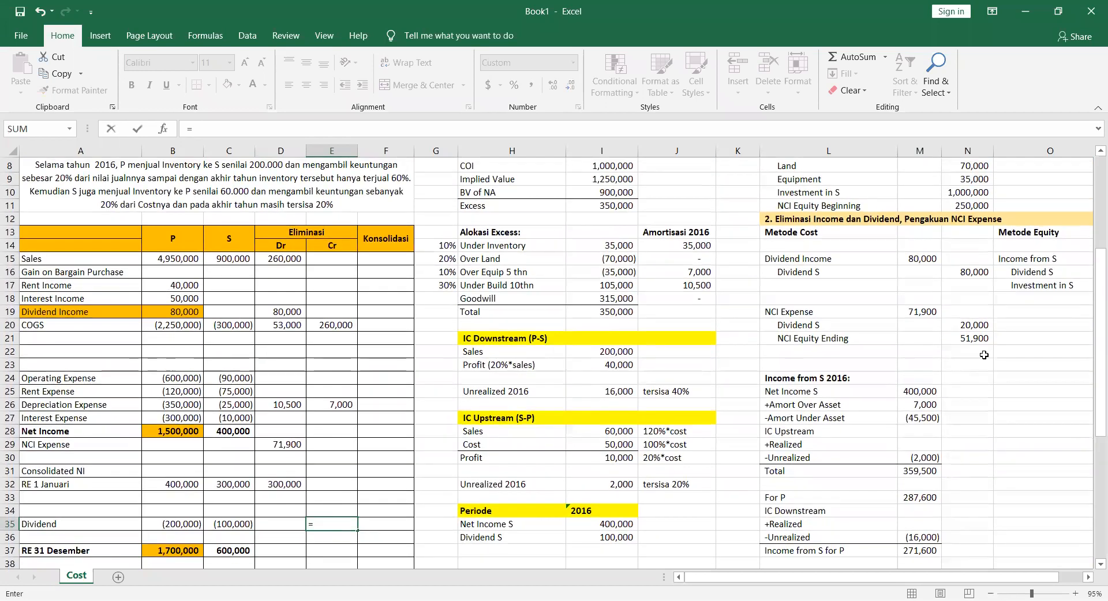
{"action": "scroll", "coordinate": [820, 353], "scroll_direction": "right", "scroll_amount": 1}
{"action": "scroll", "coordinate": [798, 328], "scroll_direction": "right", "scroll_amount": 2}
{"action": "left_click", "coordinate": [816, 272]}
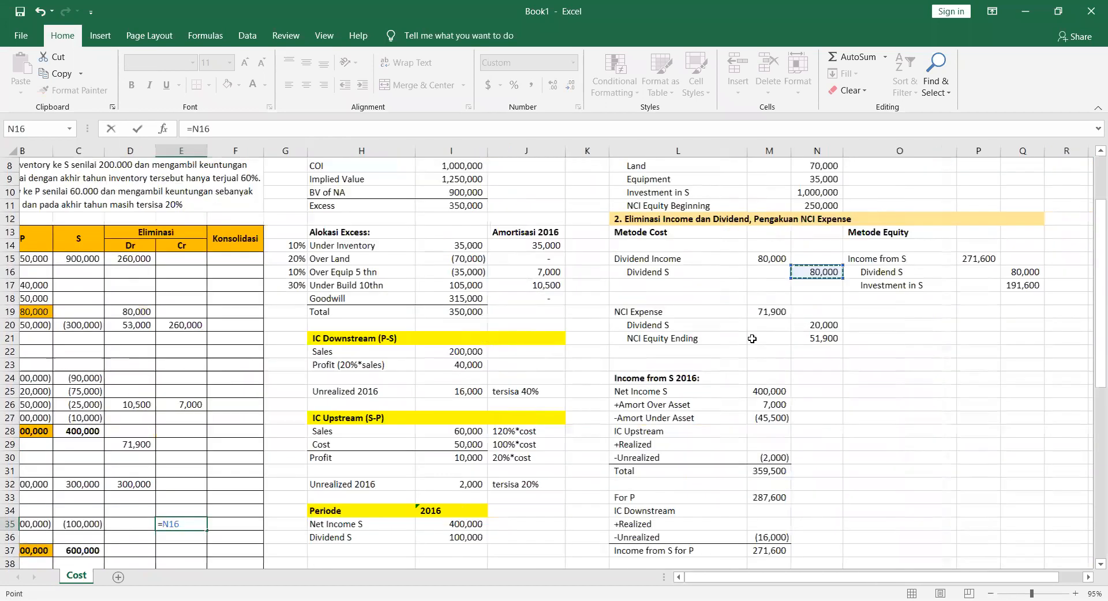
{"action": "scroll", "coordinate": [466, 394], "scroll_direction": "right", "scroll_amount": 1}
{"action": "key", "text": "Return"}
{"action": "scroll", "coordinate": [465, 395], "scroll_direction": "left", "scroll_amount": 1}
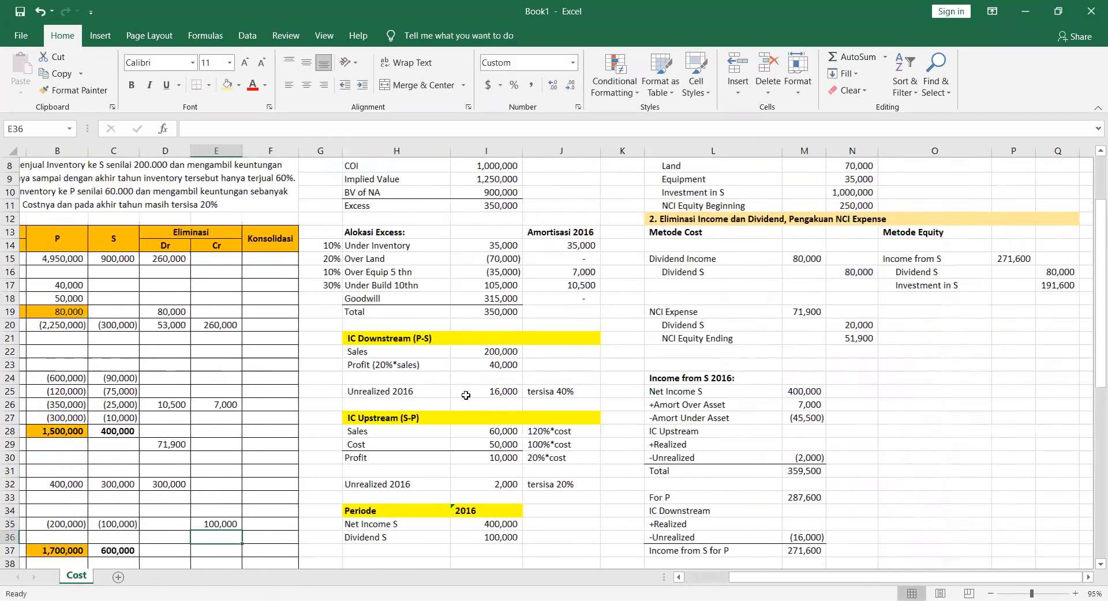
{"action": "scroll", "coordinate": [466, 396], "scroll_direction": "left", "scroll_amount": 3}
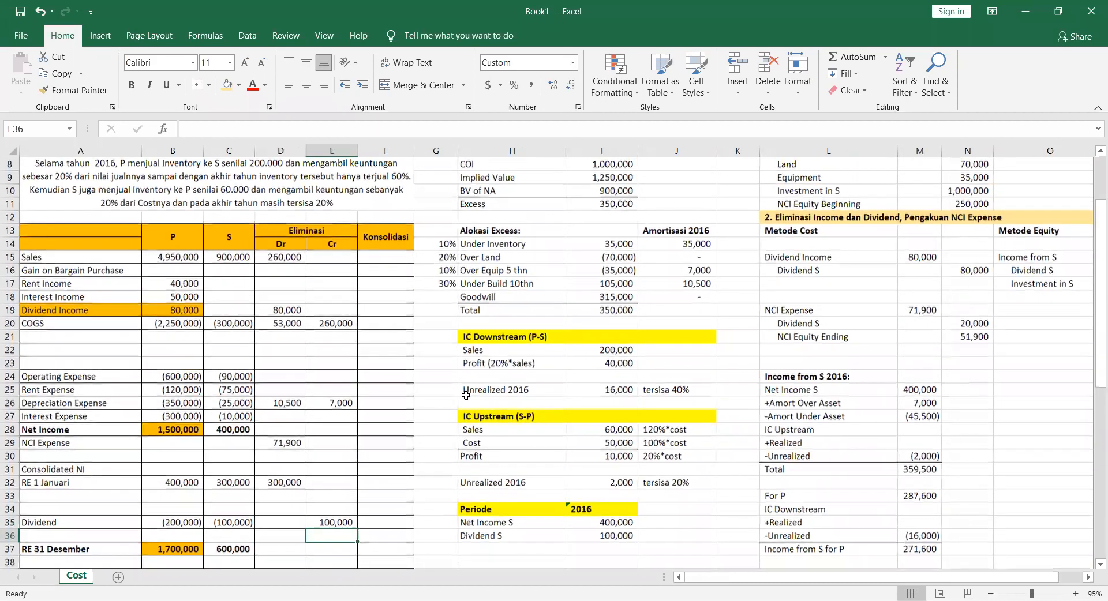
Enter the Inventory credit elimination in E42 as =N44+N57+N62, adding the Inventory credits from journals 3 and 4
{"action": "scroll", "coordinate": [466, 396], "scroll_direction": "down", "scroll_amount": 1}
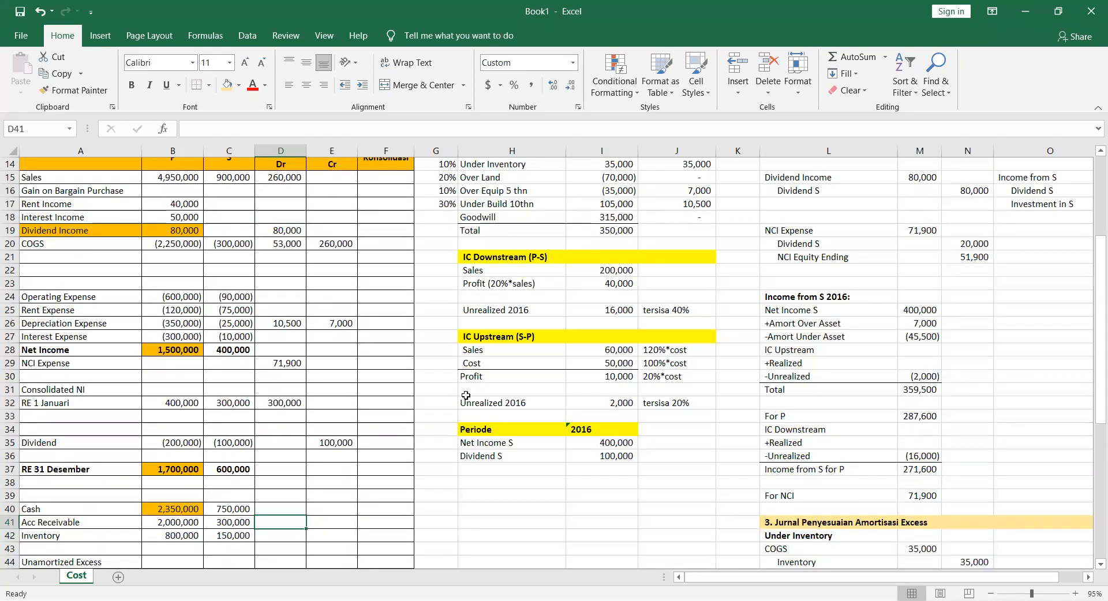
{"action": "scroll", "coordinate": [218, 466], "scroll_direction": "up", "scroll_amount": 2}
{"action": "scroll", "coordinate": [283, 356], "scroll_direction": "up", "scroll_amount": 2}
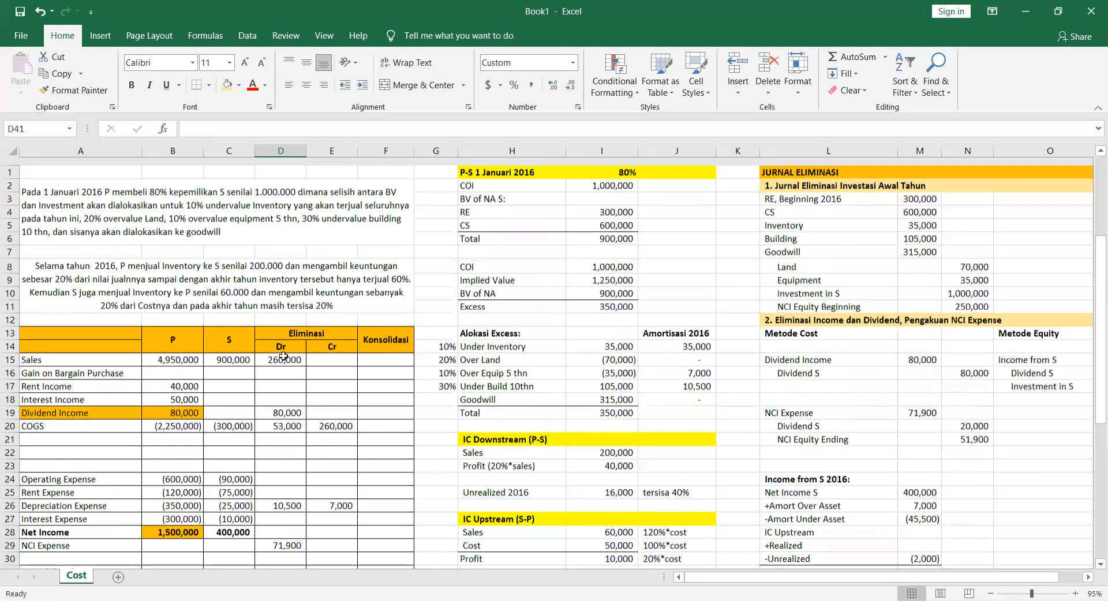
{"action": "scroll", "coordinate": [284, 357], "scroll_direction": "up", "scroll_amount": 1}
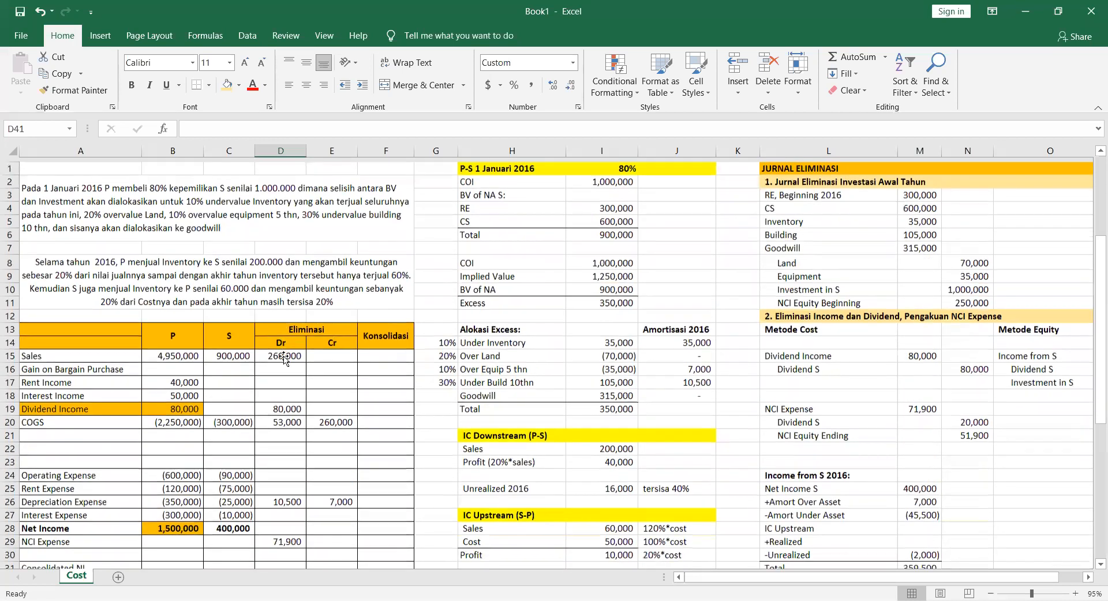
{"action": "scroll", "coordinate": [280, 370], "scroll_direction": "down", "scroll_amount": 1}
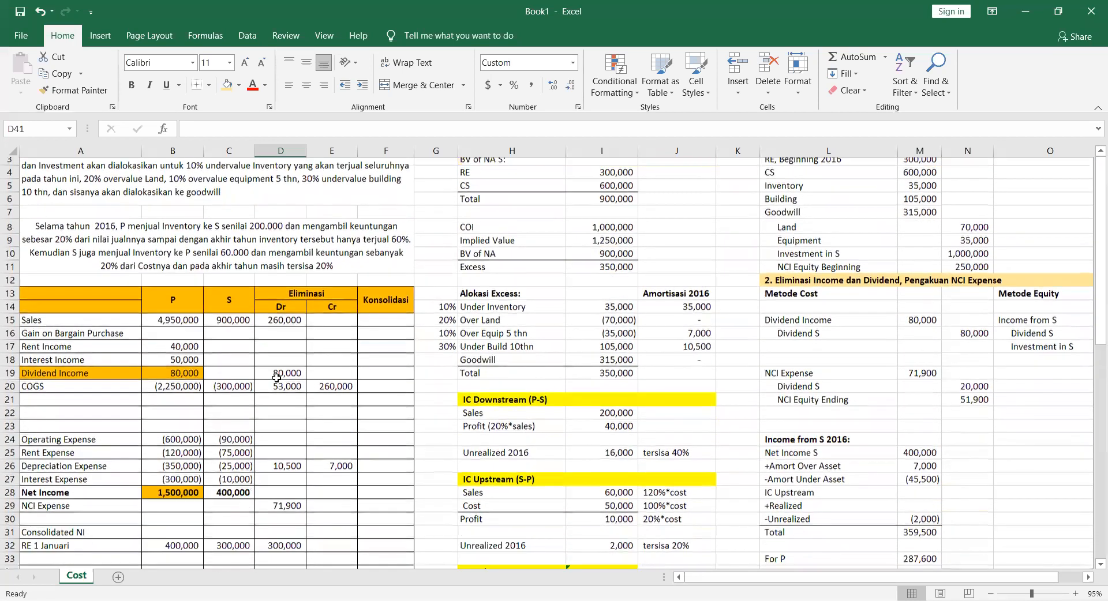
{"action": "scroll", "coordinate": [277, 377], "scroll_direction": "down", "scroll_amount": 3}
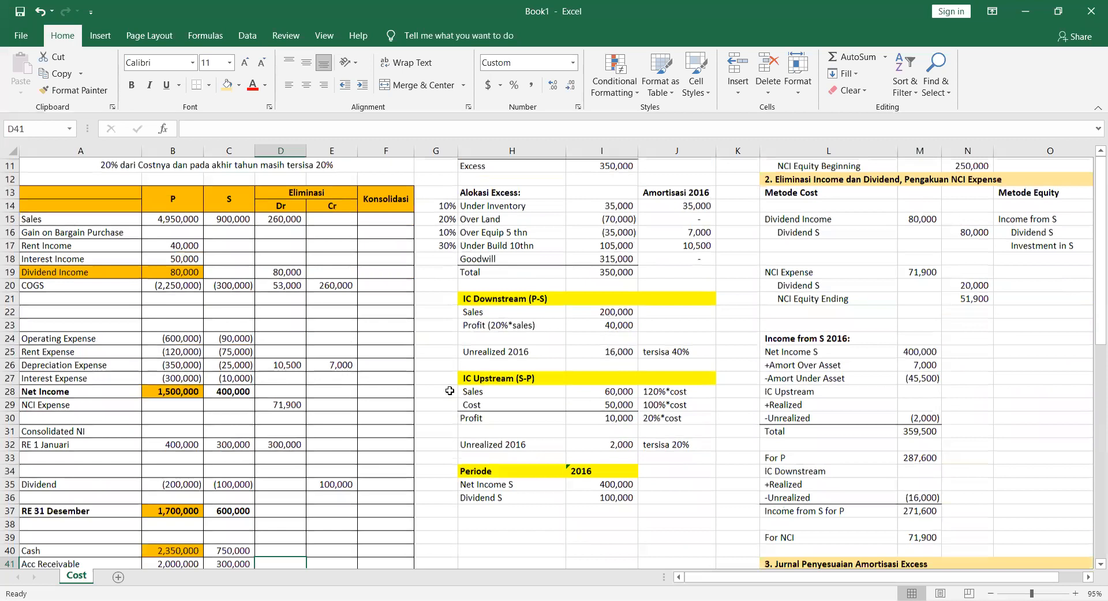
{"action": "scroll", "coordinate": [449, 392], "scroll_direction": "down", "scroll_amount": 5}
{"action": "key", "text": "Down"}
{"action": "type", "text": "="}
{"action": "key", "text": "Escape"}
{"action": "key", "text": "Right"}
{"action": "type", "text": "="}
{"action": "left_click", "coordinate": [964, 419]}
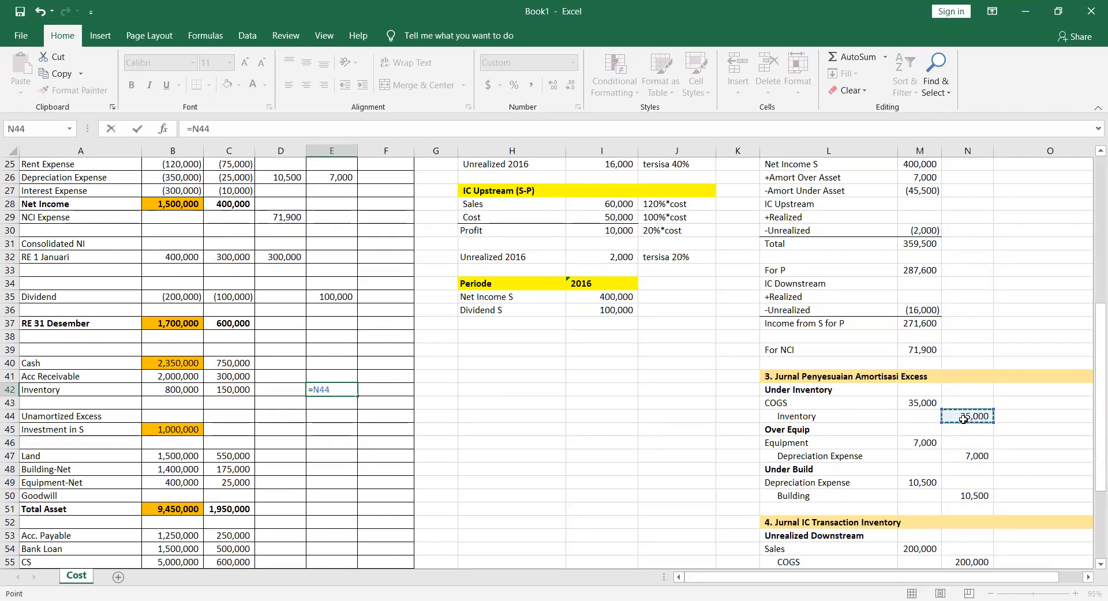
{"action": "type", "text": "+"}
{"action": "scroll", "coordinate": [969, 411], "scroll_direction": "down", "scroll_amount": 5}
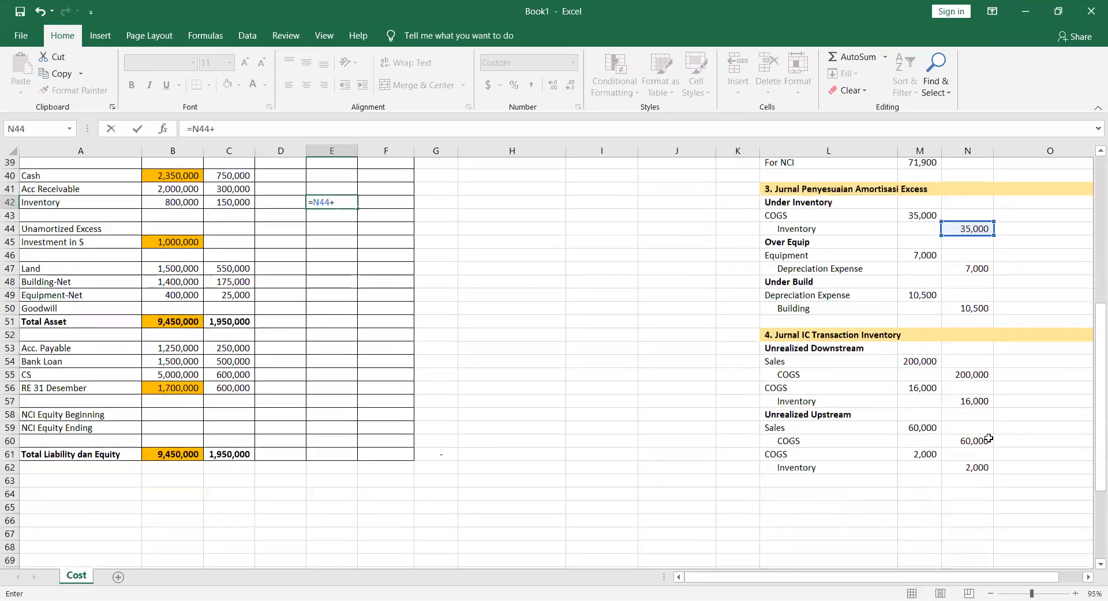
{"action": "left_click", "coordinate": [975, 400]}
{"action": "type", "text": "+"}
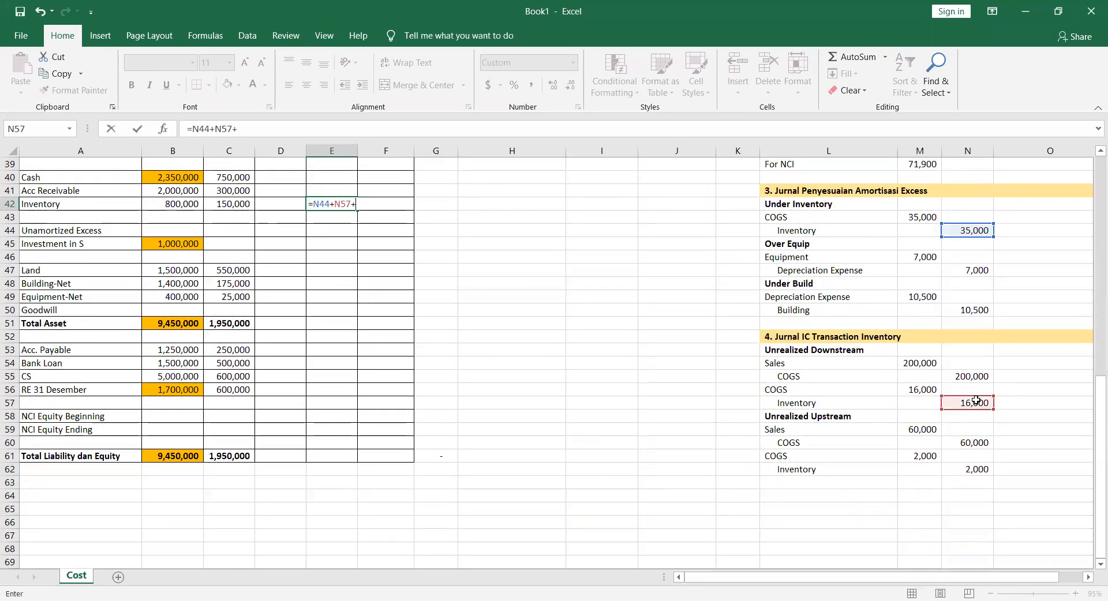
{"action": "left_click", "coordinate": [978, 470]}
{"action": "key", "text": "Return"}
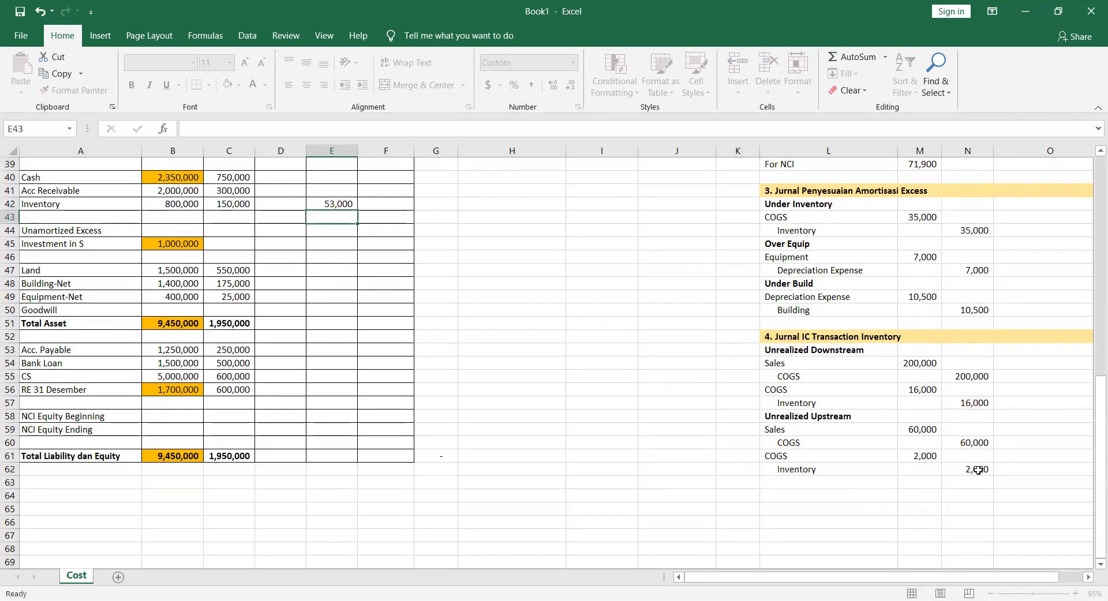
Enter the Inventory debit elimination in D42 by linking it to the 35,000 Inventory amount in journal 1
{"action": "key", "text": "Up"}
{"action": "key", "text": "Left"}
{"action": "type", "text": "="}
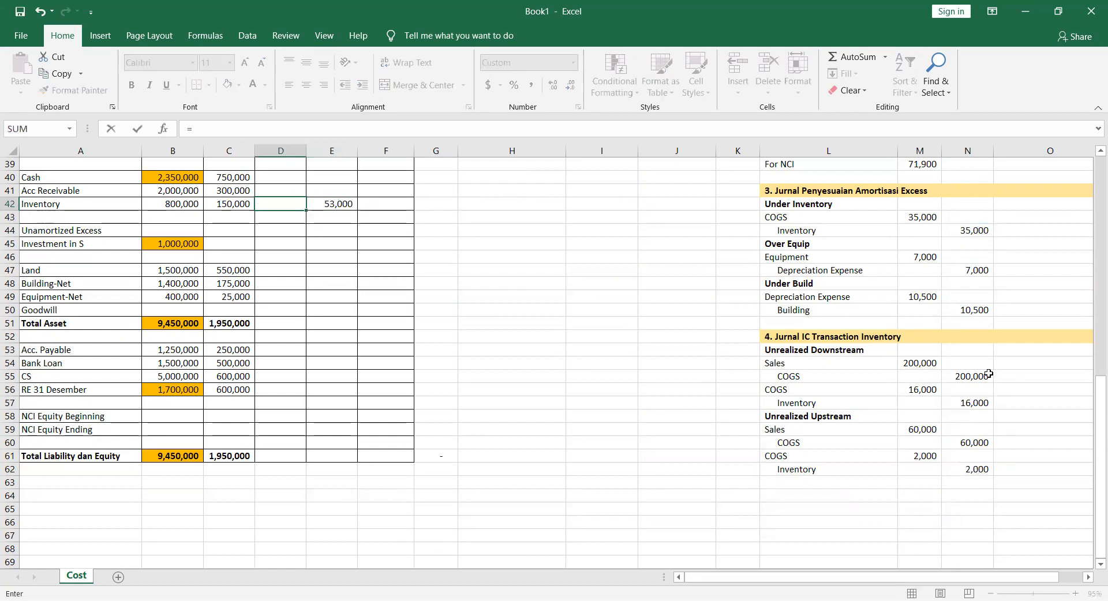
{"action": "scroll", "coordinate": [988, 374], "scroll_direction": "up", "scroll_amount": 8}
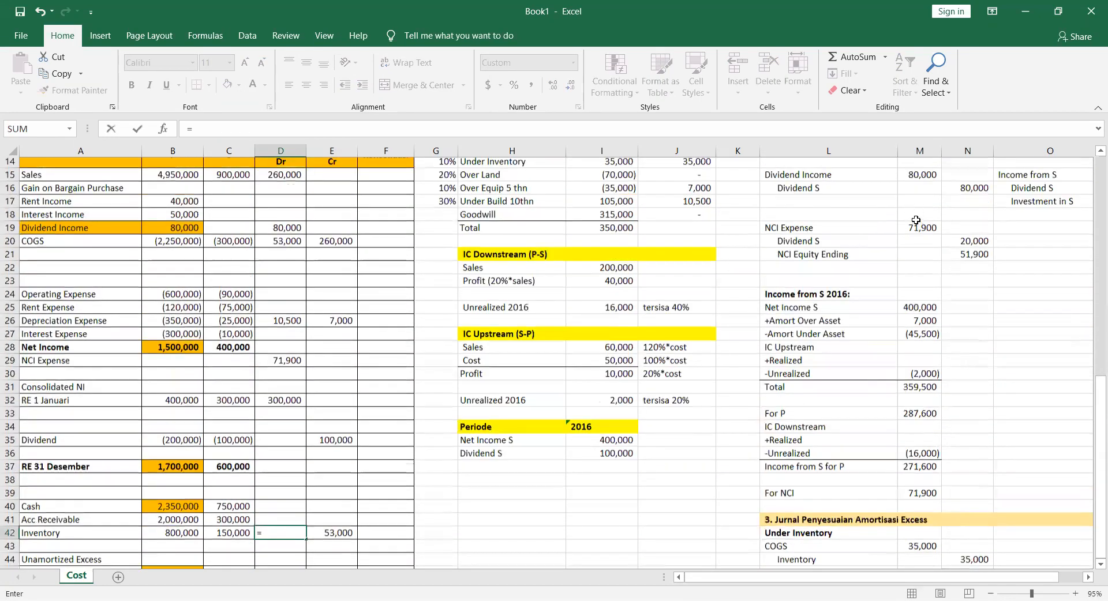
{"action": "scroll", "coordinate": [916, 220], "scroll_direction": "up", "scroll_amount": 1}
{"action": "scroll", "coordinate": [916, 219], "scroll_direction": "up", "scroll_amount": 2}
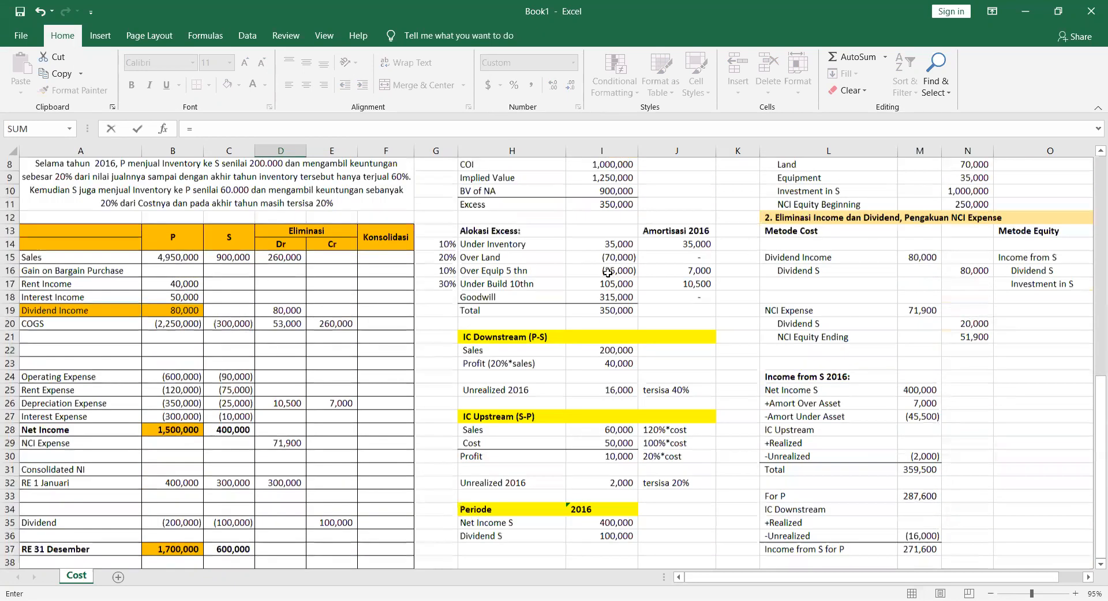
{"action": "scroll", "coordinate": [348, 442], "scroll_direction": "up", "scroll_amount": 2}
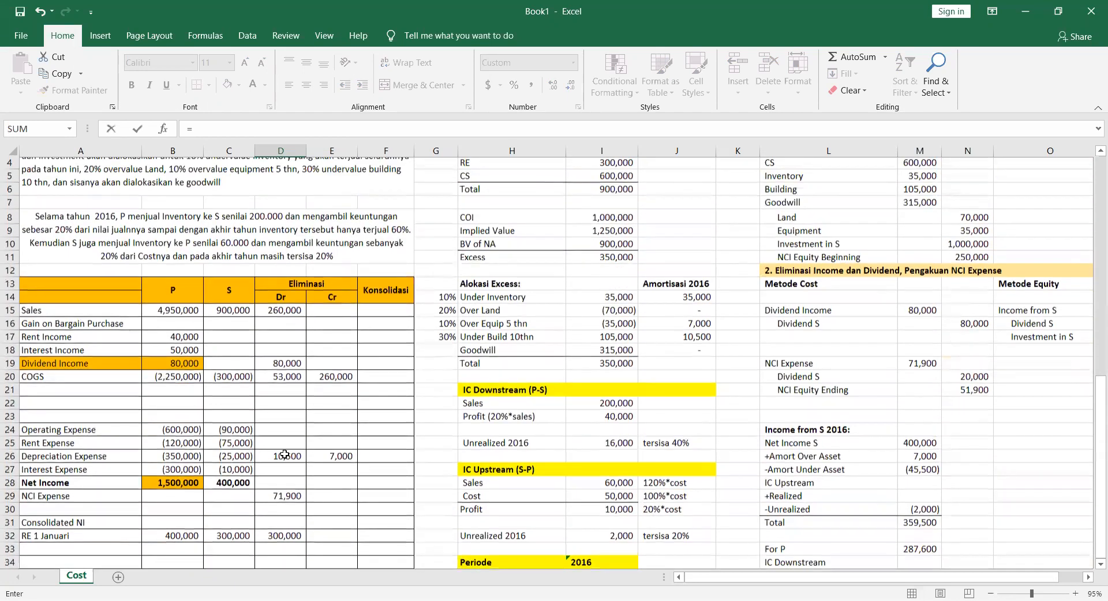
{"action": "key", "text": "Escape"}
Select the Unamortized Excess row of the worksheet from column A to column F to point it out
{"action": "key", "text": "Up"}
{"action": "key", "text": "Down"}
{"action": "key", "text": "Down"}
{"action": "key", "text": "shift+Right"}
{"action": "key", "text": "shift+Right"}
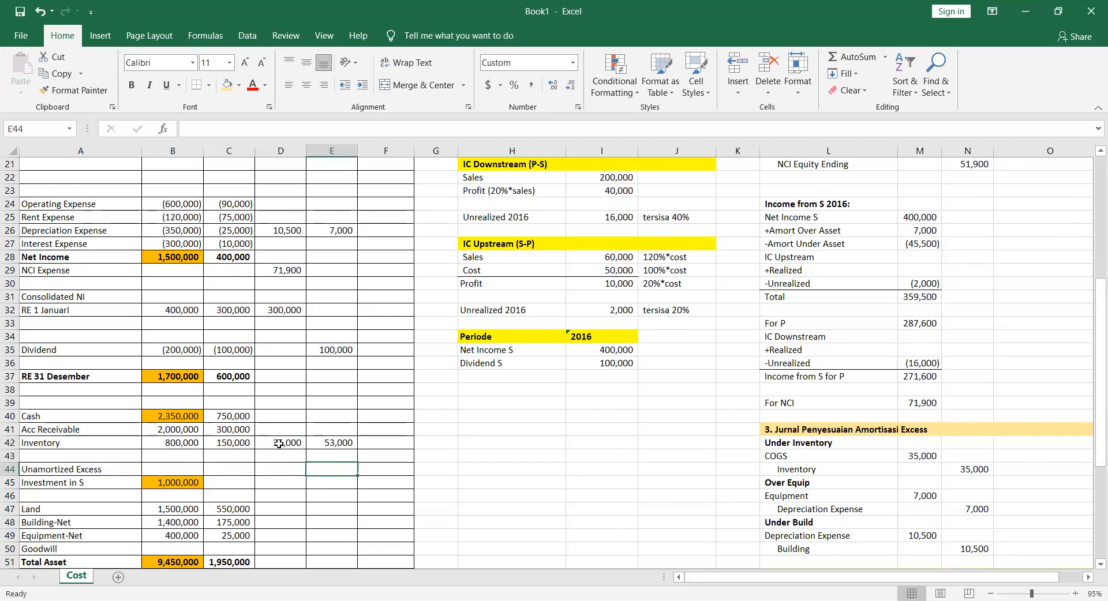
{"action": "key", "text": "shift+Left"}
{"action": "key", "text": "shift+Left"}
{"action": "key", "text": "shift+Left"}
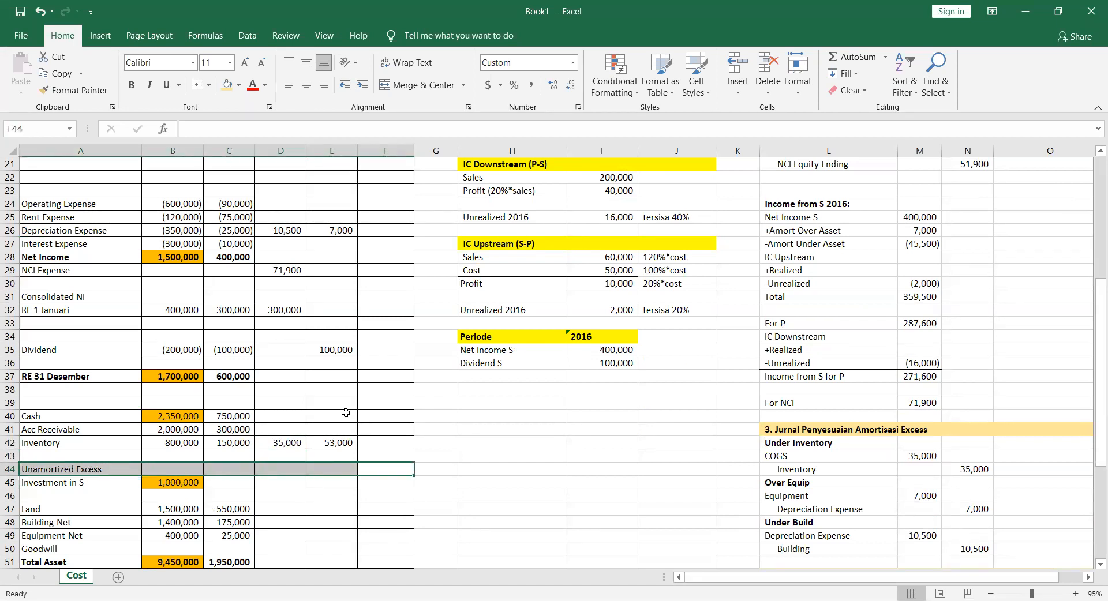
Highlight the journal 1 entries in L3:N11, narrow the selection to the excess accounts Inventory through Equipment, and check the excess allocation percentages
{"action": "scroll", "coordinate": [625, 326], "scroll_direction": "up", "scroll_amount": 7}
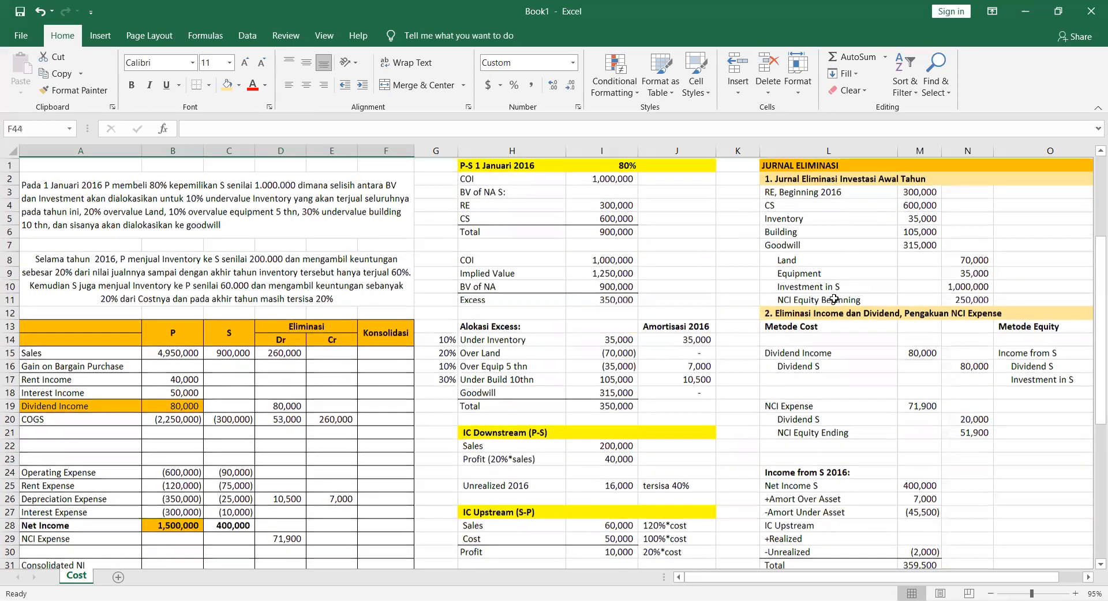
{"action": "left_click_drag", "start_coordinate": [813, 194], "coordinate": [968, 300]}
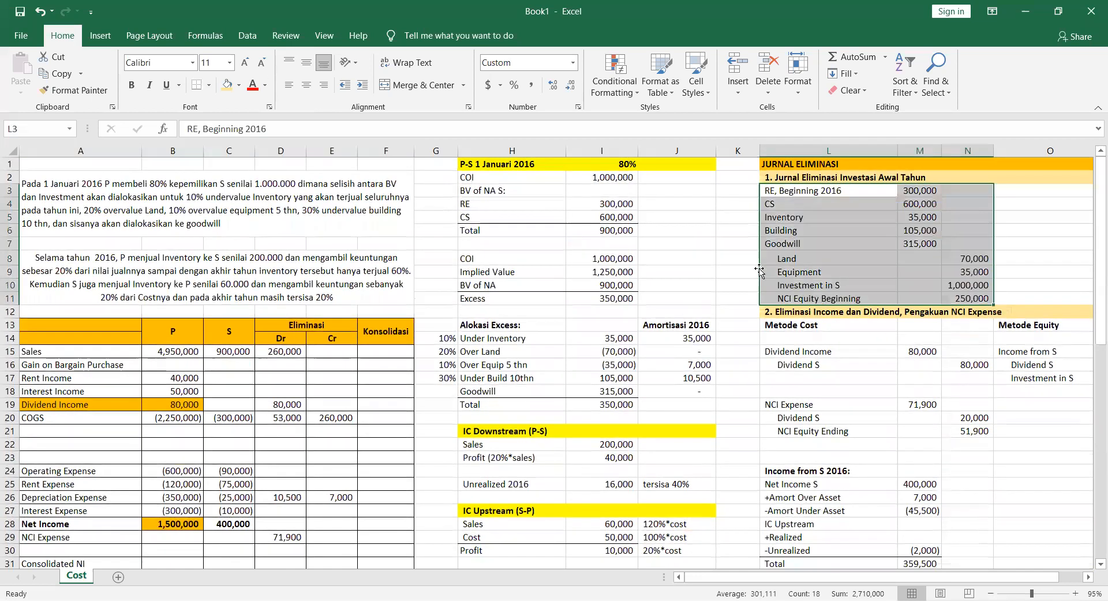
{"action": "left_click", "coordinate": [779, 244]}
{"action": "left_click", "coordinate": [778, 219]}
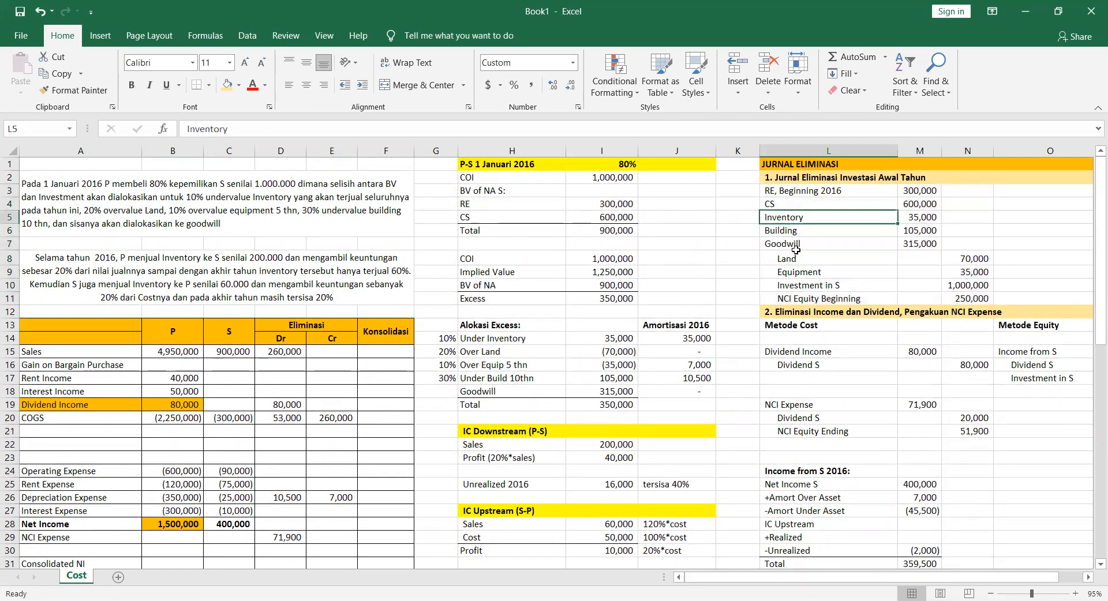
{"action": "left_click", "coordinate": [808, 272], "text": "shift"}
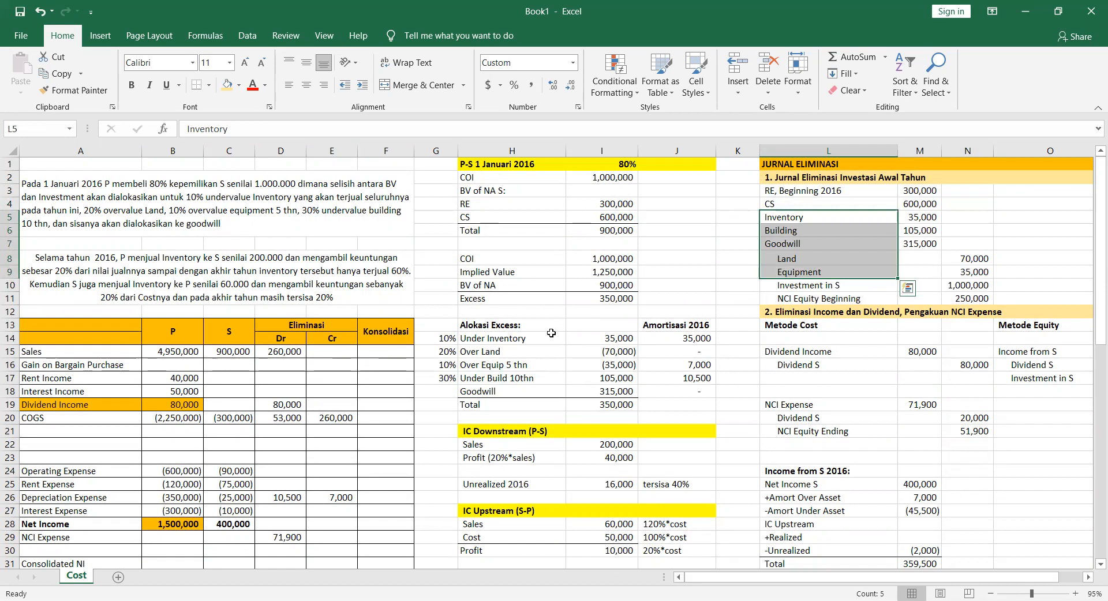
{"action": "left_click", "coordinate": [435, 364]}
Enter the Investment in S credit elimination in E45 by linking it to the 1,000,000 Investment in S amount in journal 1
{"action": "scroll", "coordinate": [436, 364], "scroll_direction": "down", "scroll_amount": 5}
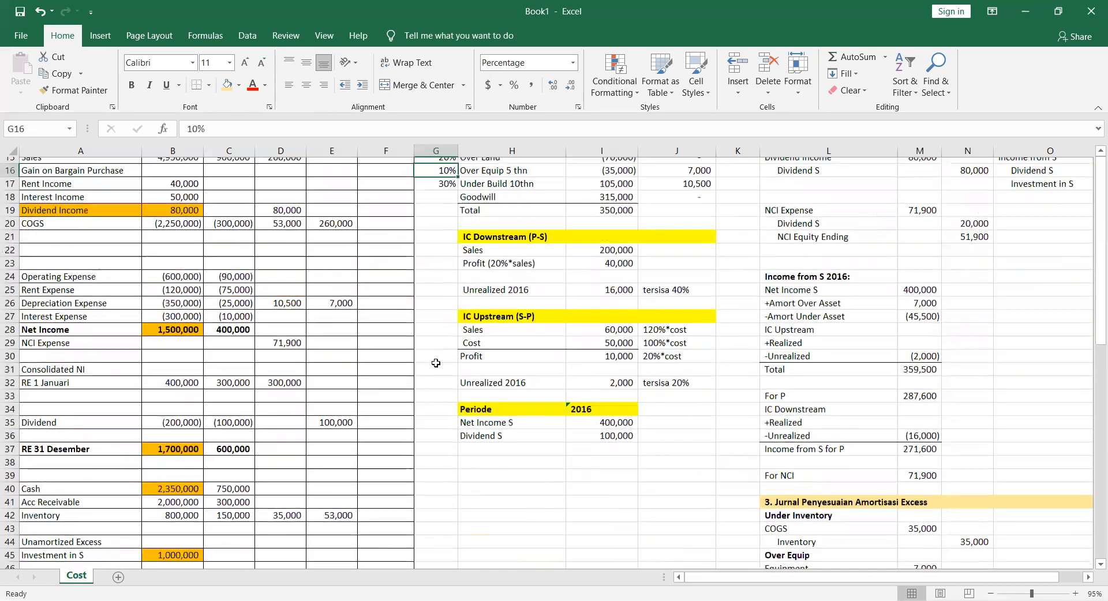
{"action": "scroll", "coordinate": [152, 356], "scroll_direction": "up", "scroll_amount": 1}
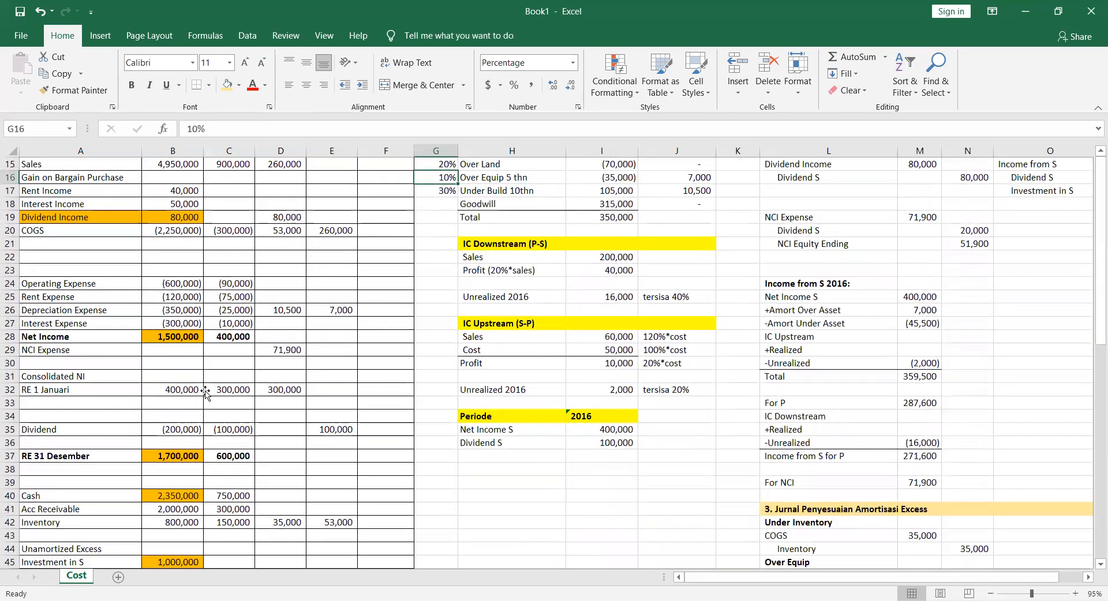
{"action": "scroll", "coordinate": [206, 394], "scroll_direction": "down", "scroll_amount": 1}
{"action": "scroll", "coordinate": [205, 391], "scroll_direction": "down", "scroll_amount": 1}
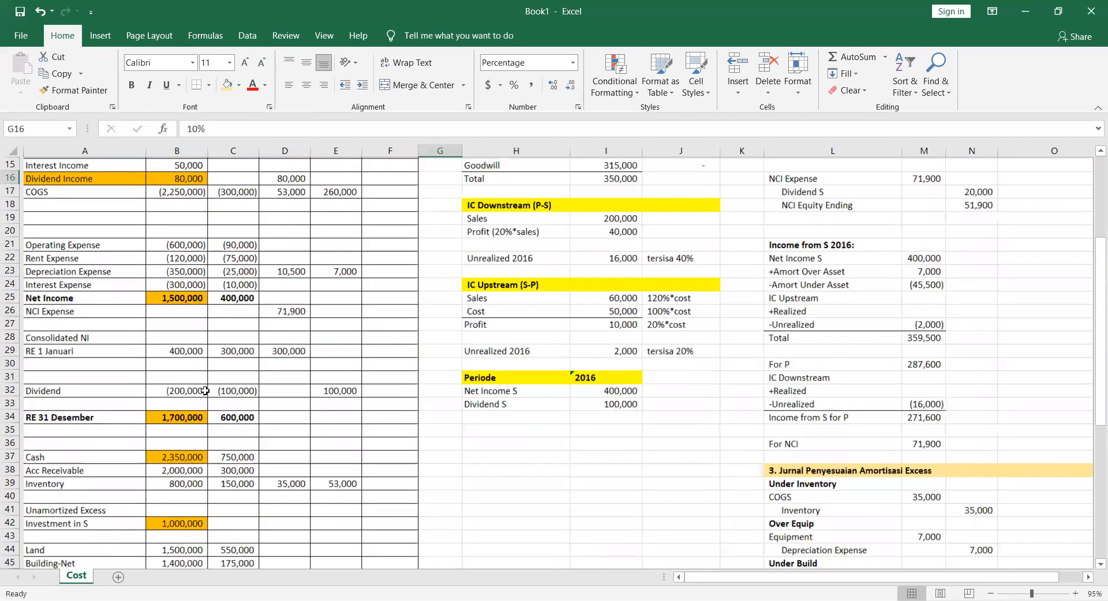
{"action": "scroll", "coordinate": [205, 391], "scroll_direction": "down", "scroll_amount": 2}
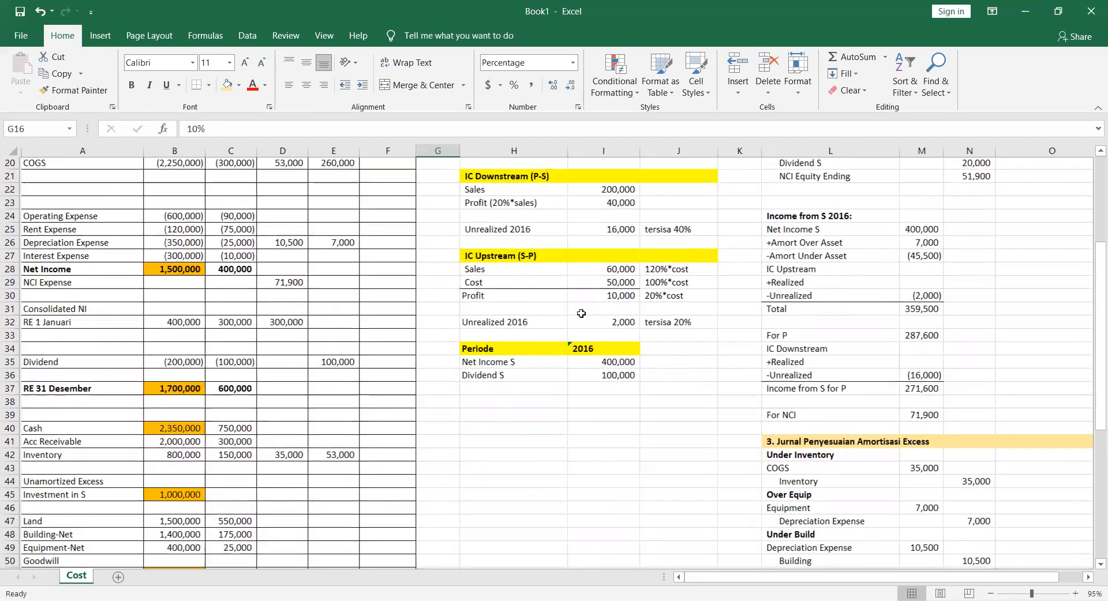
{"action": "left_click", "coordinate": [334, 495]}
{"action": "type", "text": "="}
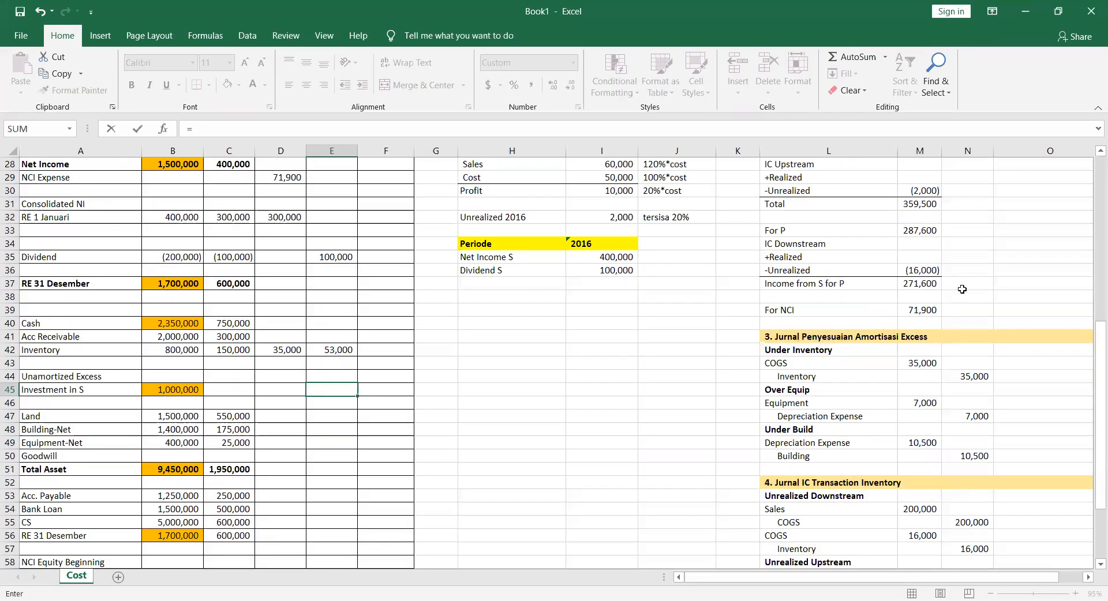
{"action": "scroll", "coordinate": [962, 289], "scroll_direction": "up", "scroll_amount": 4}
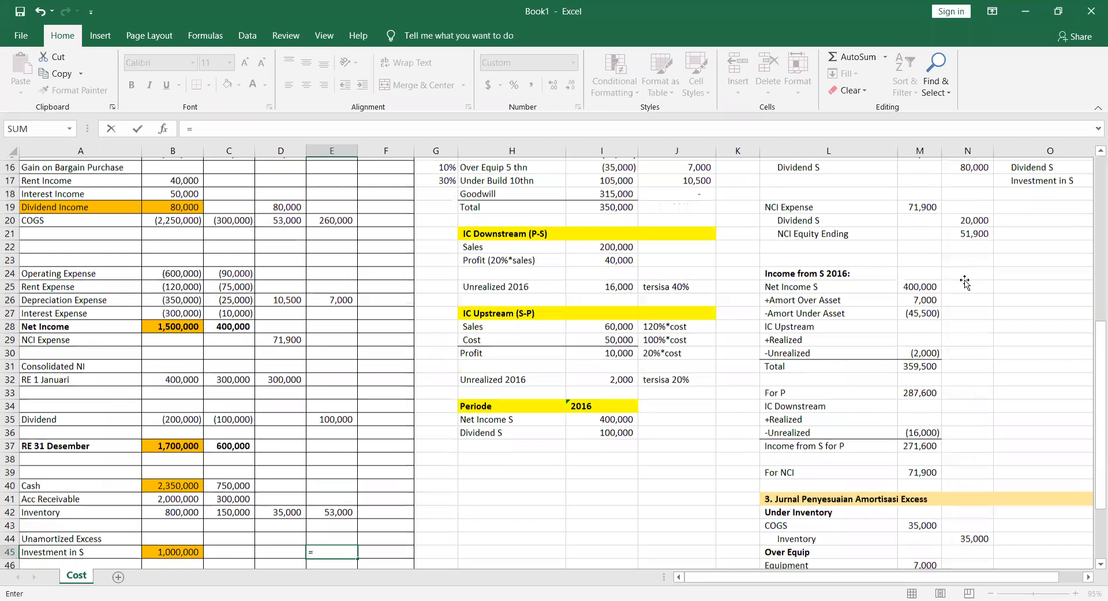
{"action": "scroll", "coordinate": [964, 280], "scroll_direction": "up", "scroll_amount": 5}
{"action": "scroll", "coordinate": [964, 280], "scroll_direction": "up", "scroll_amount": 2}
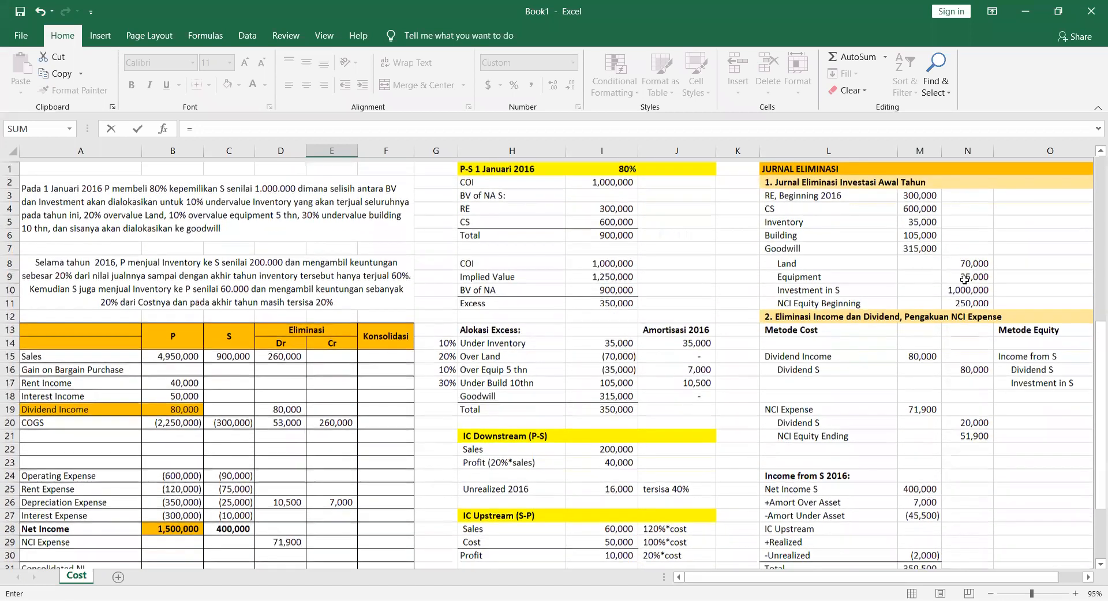
{"action": "left_click", "coordinate": [964, 281]}
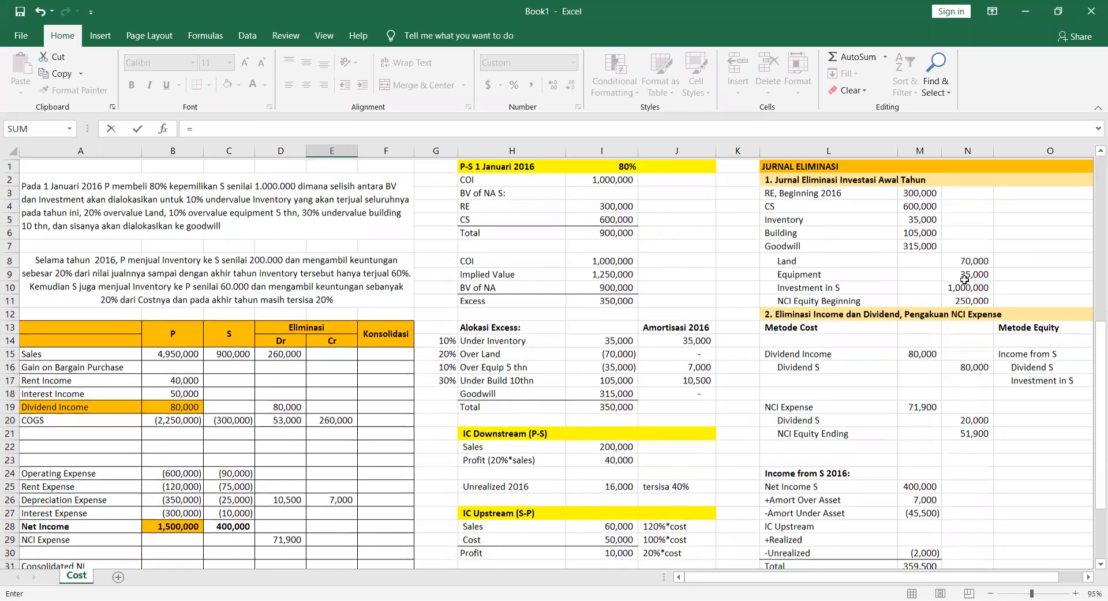
{"action": "key", "text": "Return"}
Enter the Land credit elimination in E47 by linking it to the 70,000 Land amount in journal 1
{"action": "key", "text": "Left"}
{"action": "key", "text": "Up"}
{"action": "key", "text": "Down"}
{"action": "key", "text": "Down"}
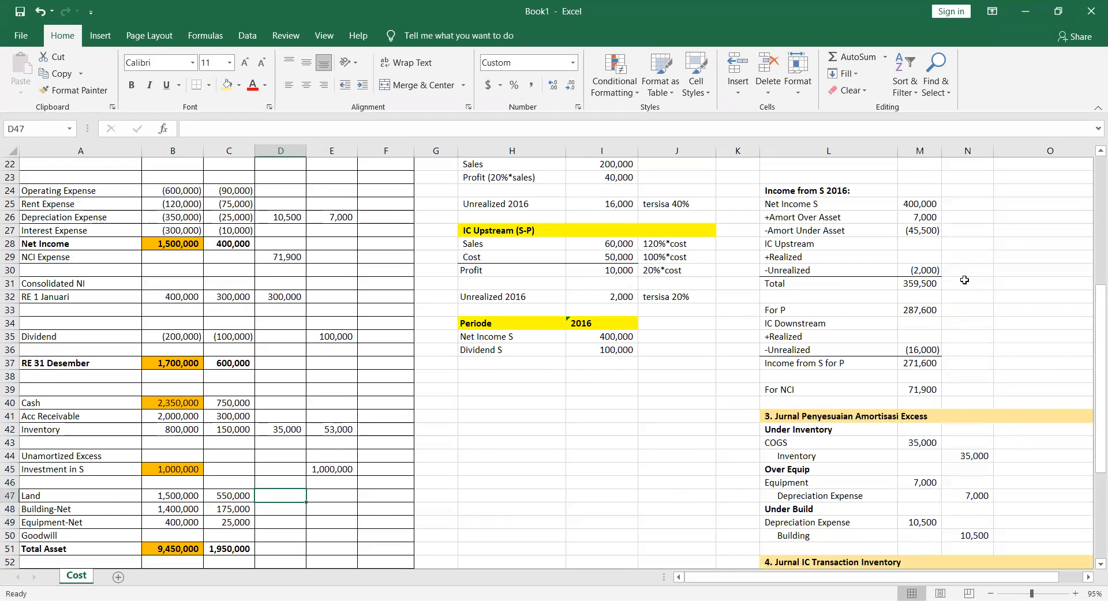
{"action": "type", "text": "="}
{"action": "key", "text": "Escape"}
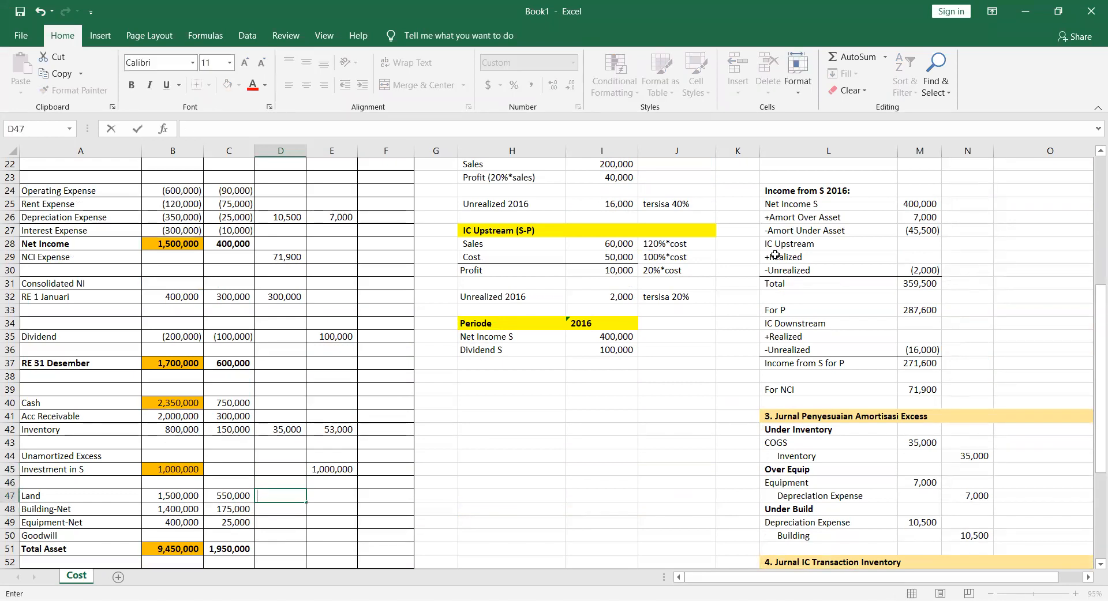
{"action": "key", "text": "Right"}
{"action": "type", "text": "="}
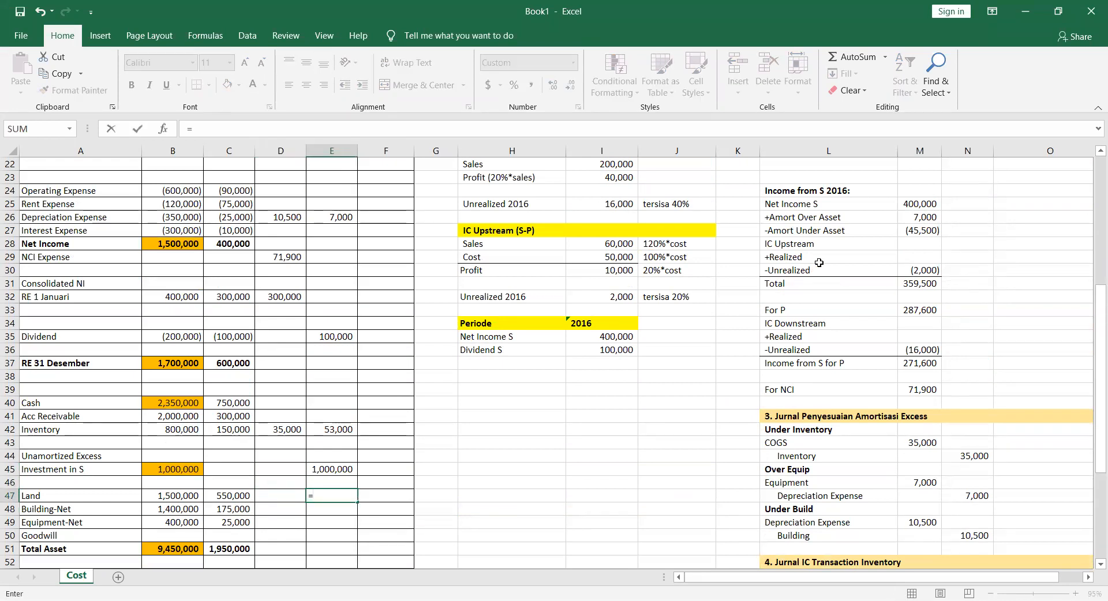
{"action": "scroll", "coordinate": [919, 259], "scroll_direction": "up", "scroll_amount": 7}
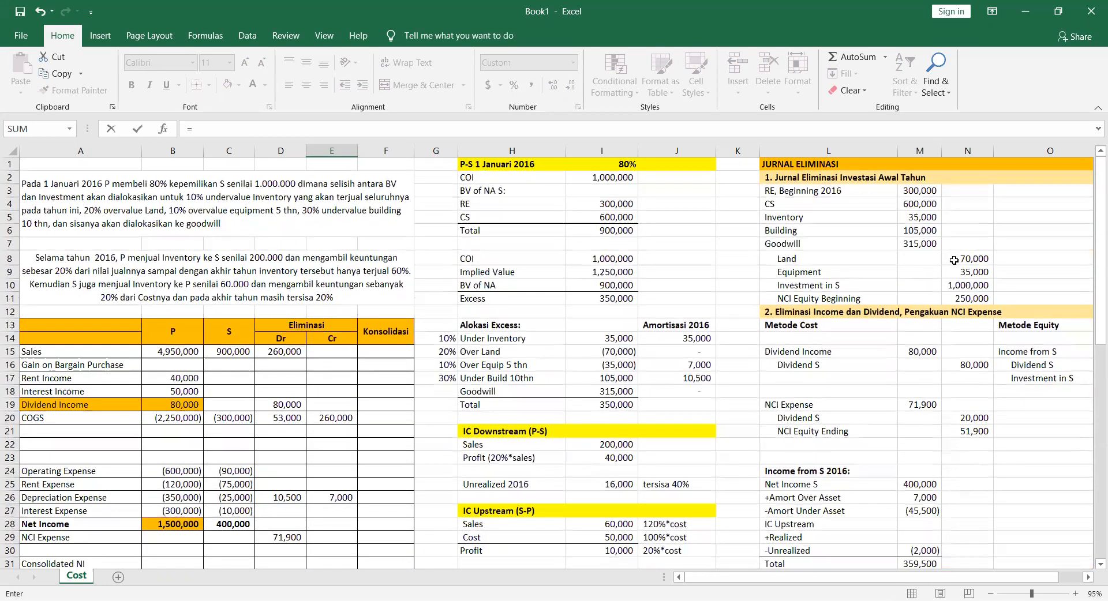
{"action": "left_click", "coordinate": [954, 261]}
{"action": "key", "text": "Return"}
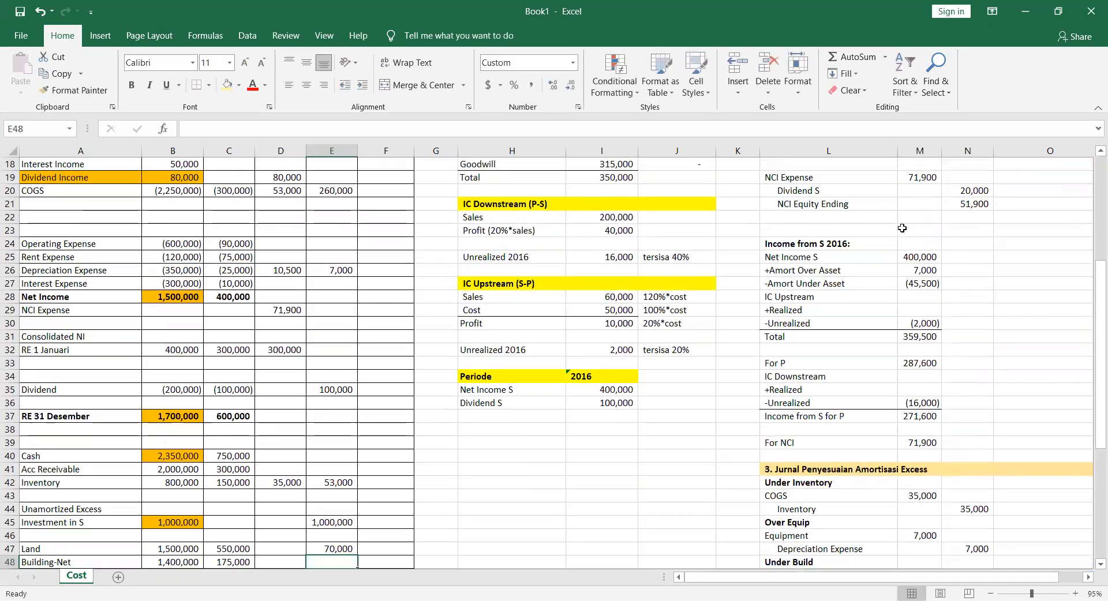
Enter the Building-Net debit elimination in D48 by linking it to the 105,000 Building amount in journal 1
{"action": "type", "text": "="}
{"action": "scroll", "coordinate": [902, 228], "scroll_direction": "up", "scroll_amount": 6}
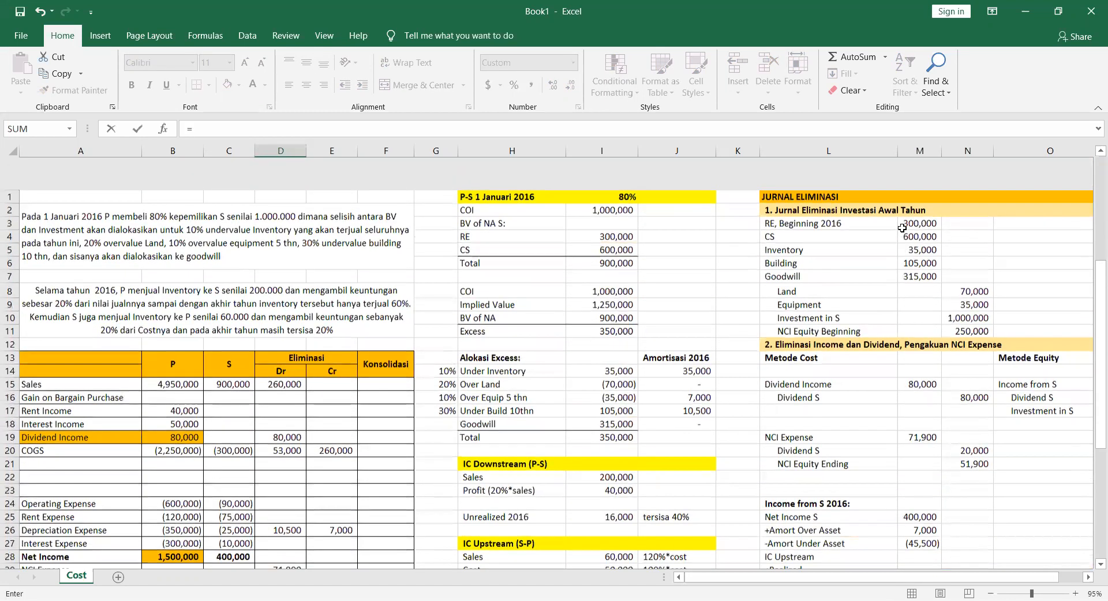
{"action": "key", "text": "Escape"}
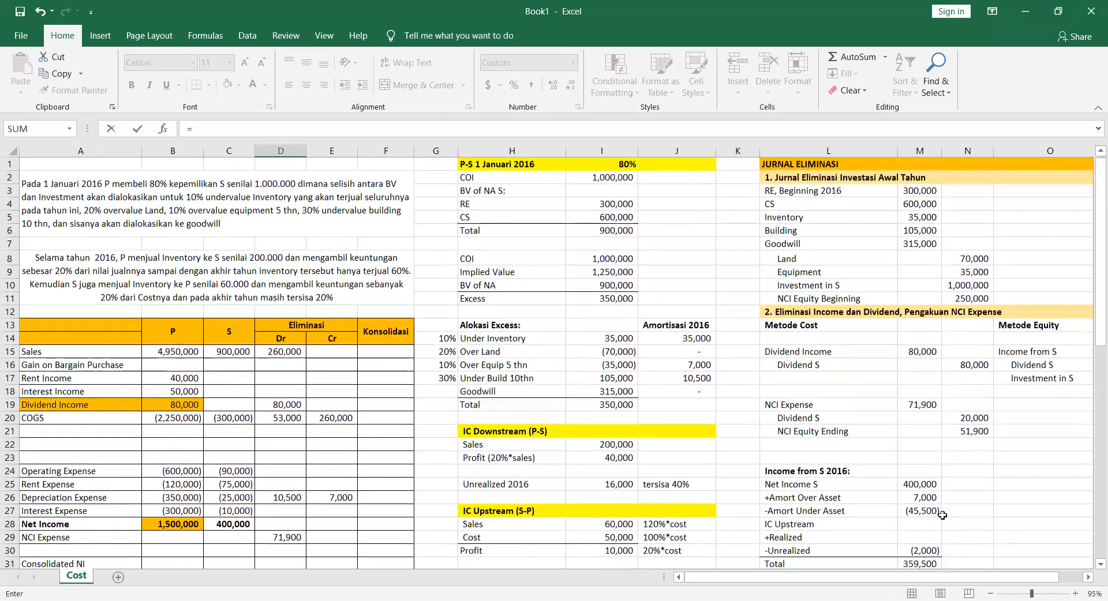
{"action": "scroll", "coordinate": [958, 513], "scroll_direction": "down", "scroll_amount": 6}
{"action": "key", "text": "Up"}
Enter the Building-Net credit elimination in E48 by linking it to the 10,500 Building amount in journal 3
{"action": "key", "text": "Right"}
{"action": "type", "text": "="}
{"action": "scroll", "coordinate": [971, 511], "scroll_direction": "down", "scroll_amount": 2}
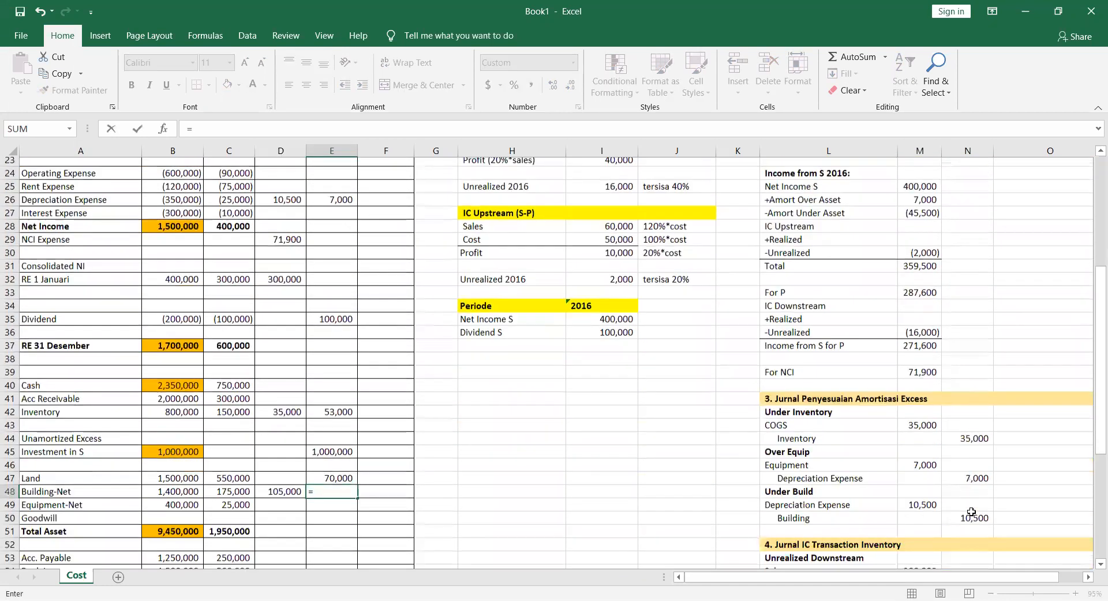
{"action": "left_click", "coordinate": [971, 512]}
{"action": "key", "text": "Return"}
Enter the Equipment-Net credit elimination in E49 by linking it to the 35,000 Equipment amount in journal 1
{"action": "key", "text": "Left"}
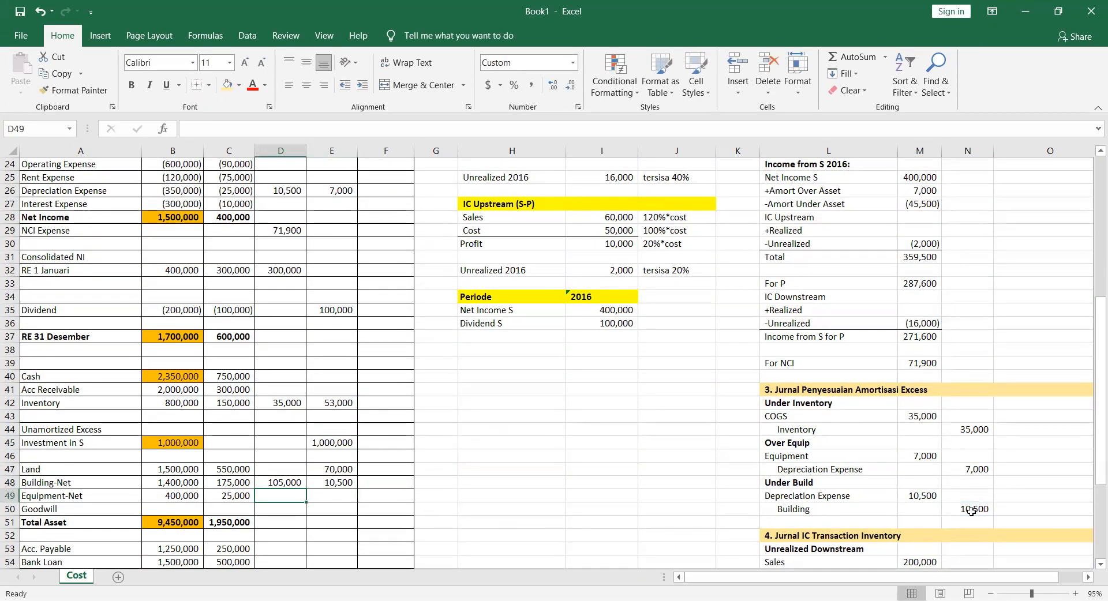
{"action": "key", "text": "Right"}
{"action": "type", "text": "="}
{"action": "scroll", "coordinate": [971, 512], "scroll_direction": "up", "scroll_amount": 6}
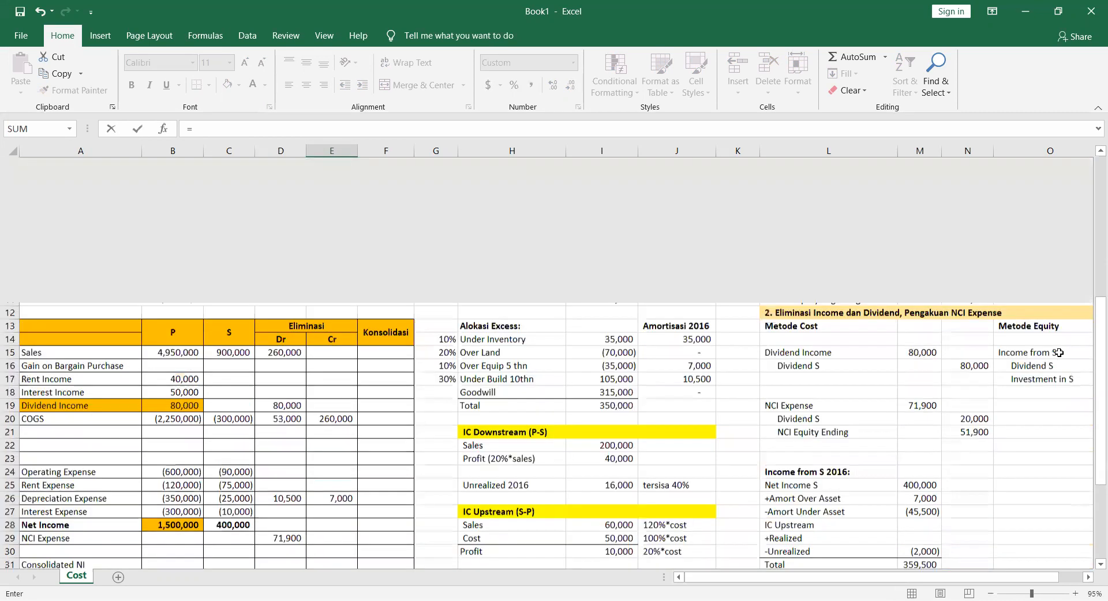
{"action": "scroll", "coordinate": [983, 278], "scroll_direction": "up", "scroll_amount": 3}
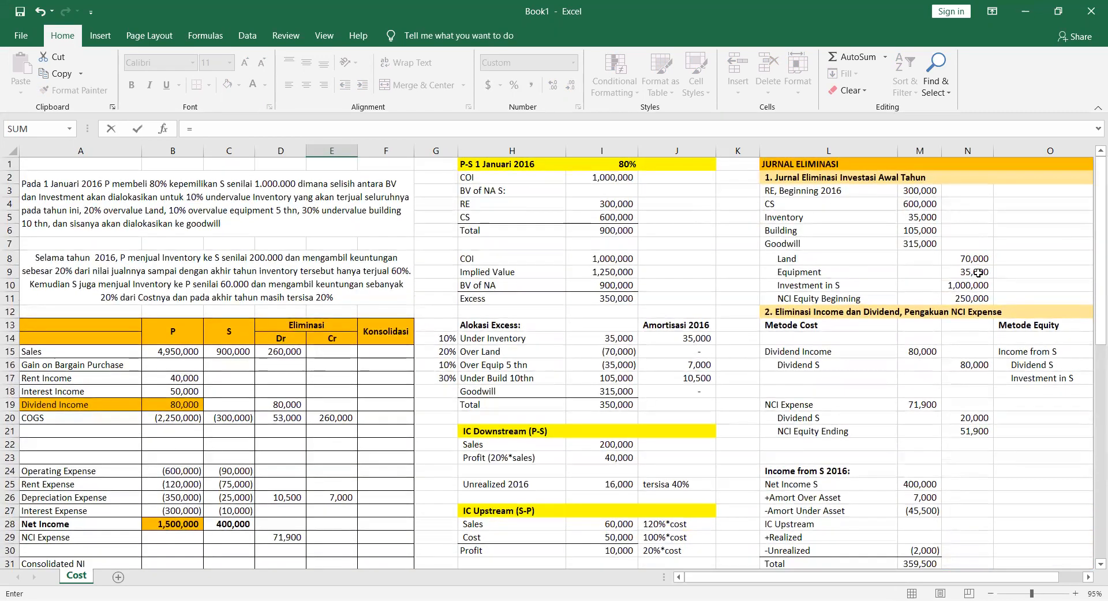
{"action": "left_click", "coordinate": [978, 273]}
{"action": "key", "text": "shift+Tab"}
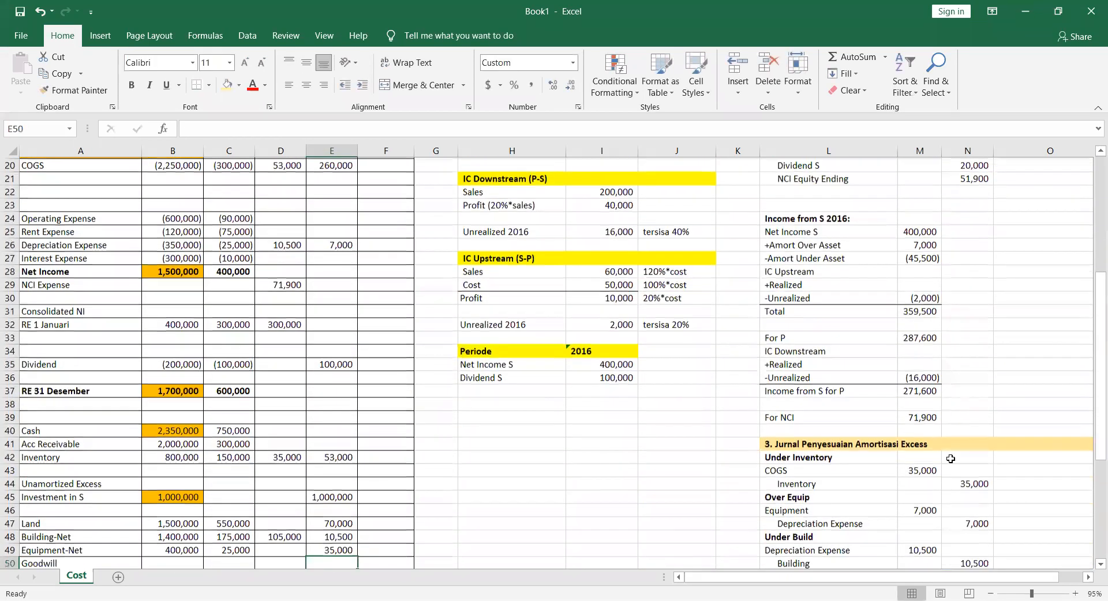
Enter the Equipment-Net debit elimination in D49 by linking it to the 7,000 Equipment amount in journal 3
{"action": "type", "text": "="}
{"action": "scroll", "coordinate": [919, 411], "scroll_direction": "down", "scroll_amount": 3}
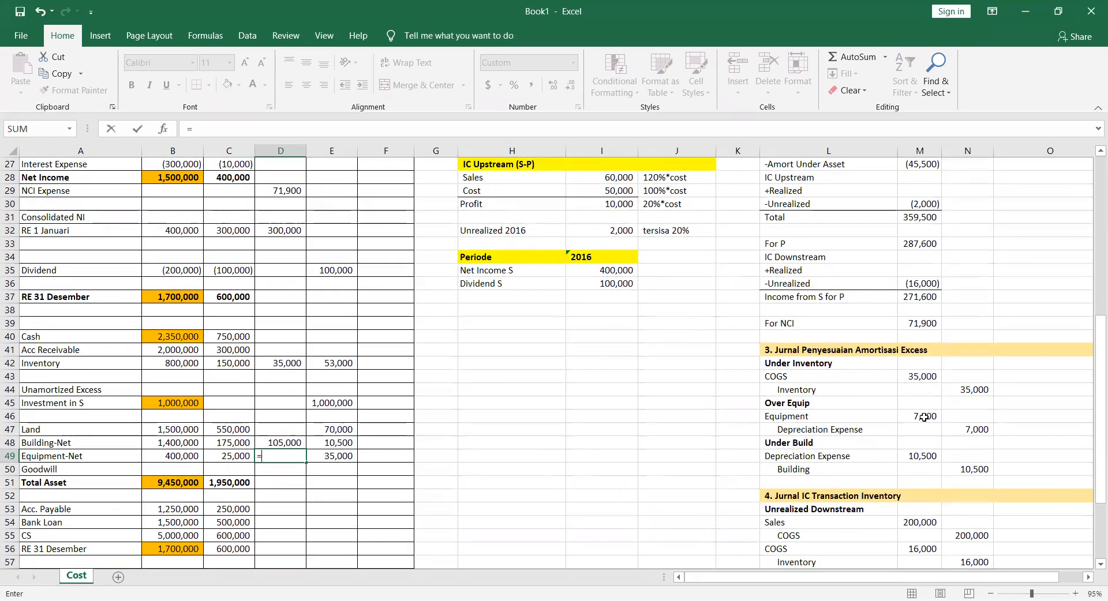
{"action": "left_click", "coordinate": [924, 416]}
{"action": "key", "text": "Return"}
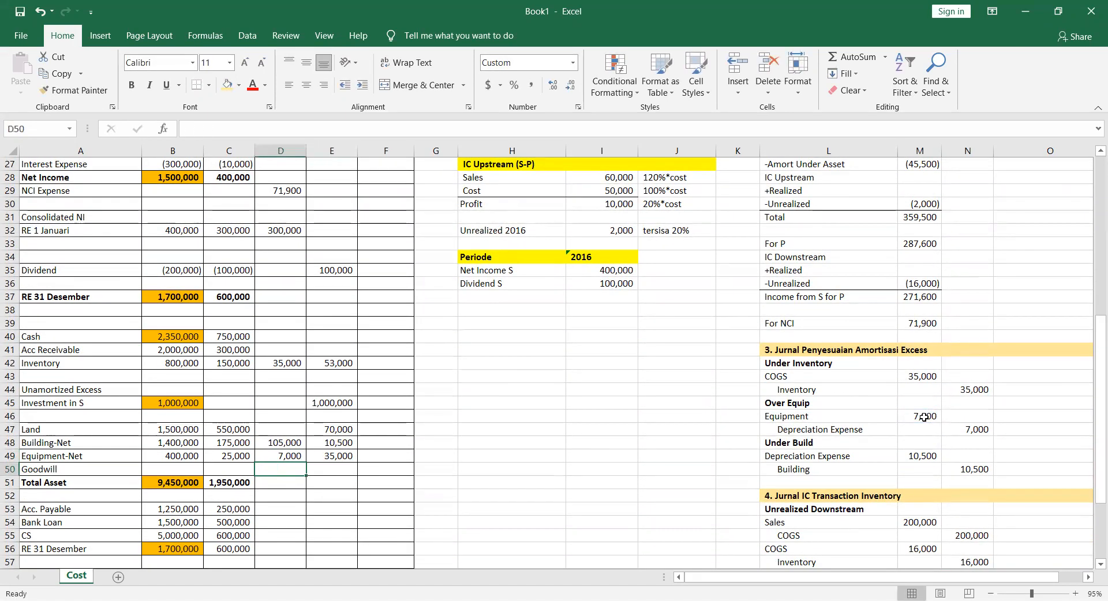
Enter the Goodwill debit elimination in D50 by linking it to the 315,000 Goodwill amount in journal 1
{"action": "type", "text": "="}
{"action": "scroll", "coordinate": [929, 375], "scroll_direction": "up", "scroll_amount": 3}
{"action": "scroll", "coordinate": [933, 339], "scroll_direction": "up", "scroll_amount": 6}
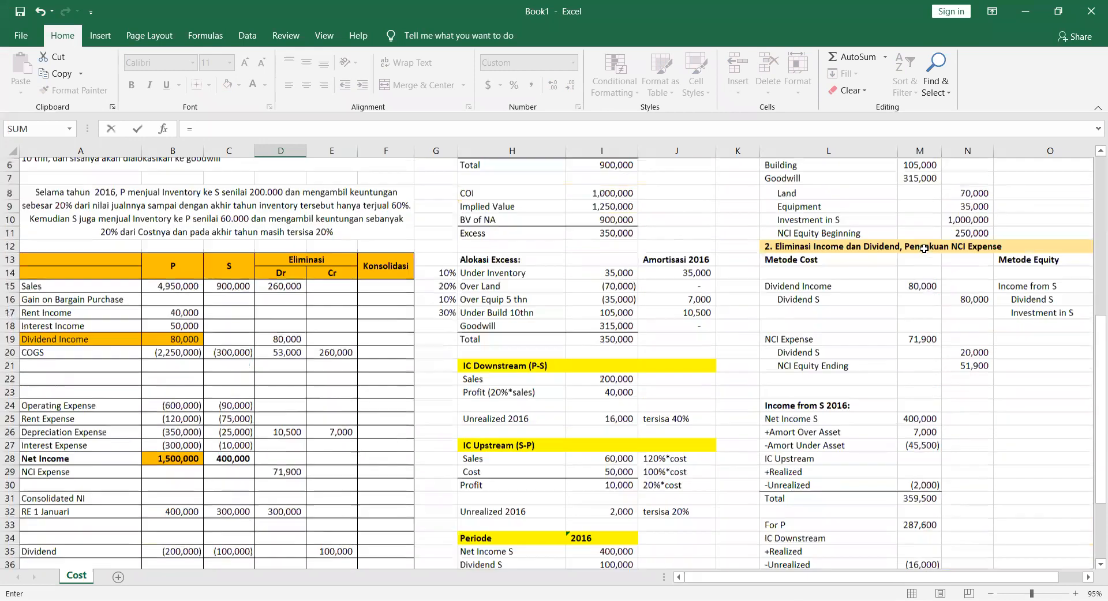
{"action": "left_click", "coordinate": [923, 247]}
{"action": "key", "text": "Return"}
Enter the CS debit elimination in D55 by linking it to the 600,000 CS amount in journal 1
{"action": "scroll", "coordinate": [924, 247], "scroll_direction": "down", "scroll_amount": 7}
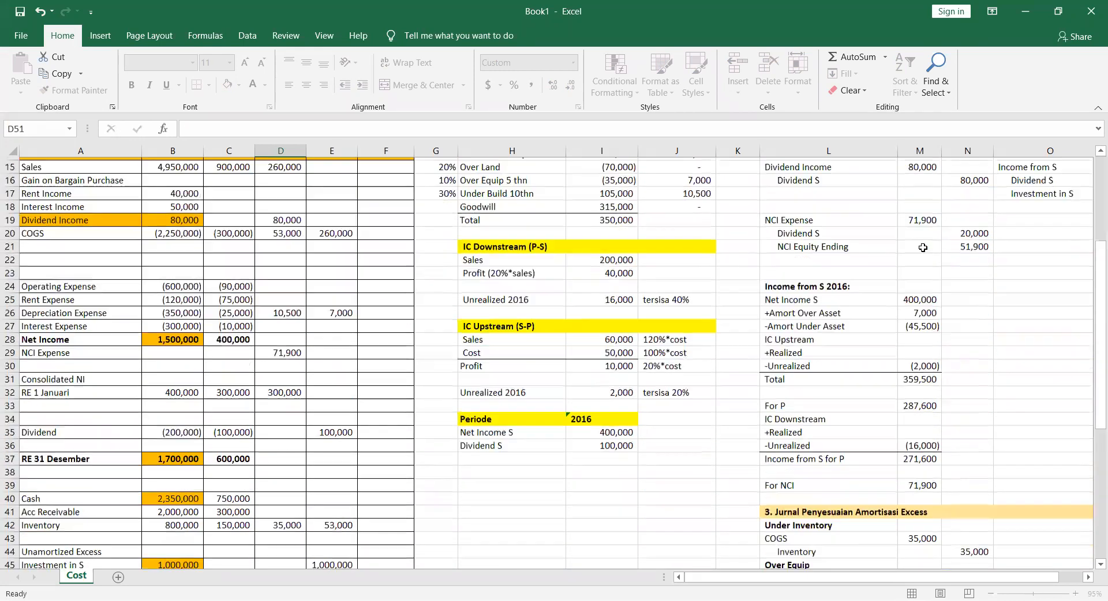
{"action": "key", "text": "Return"}
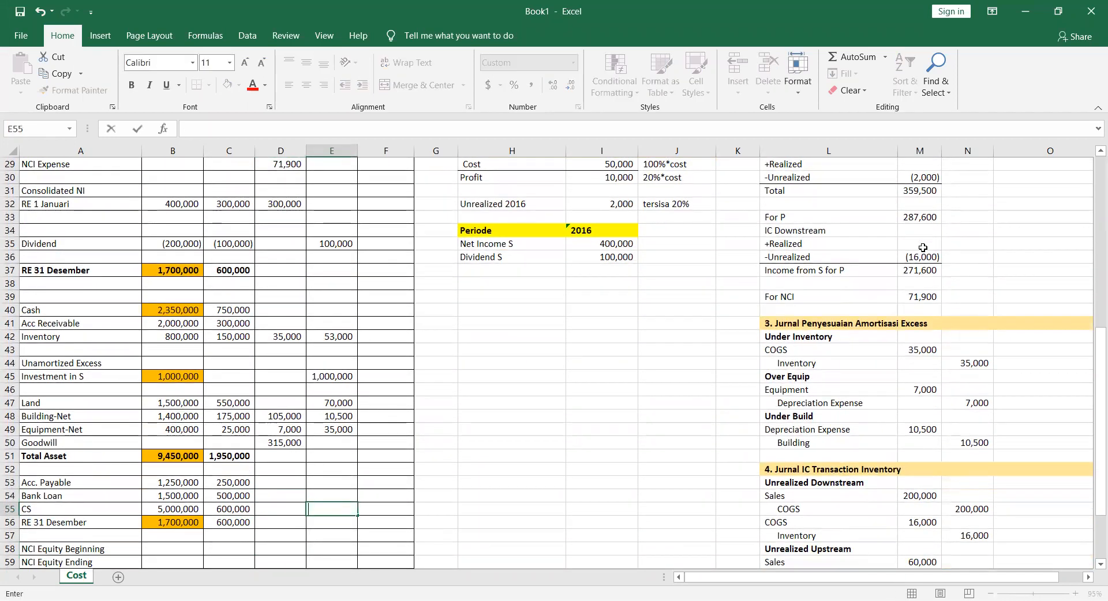
{"action": "type", "text": "="}
{"action": "scroll", "coordinate": [819, 202], "scroll_direction": "up", "scroll_amount": 10}
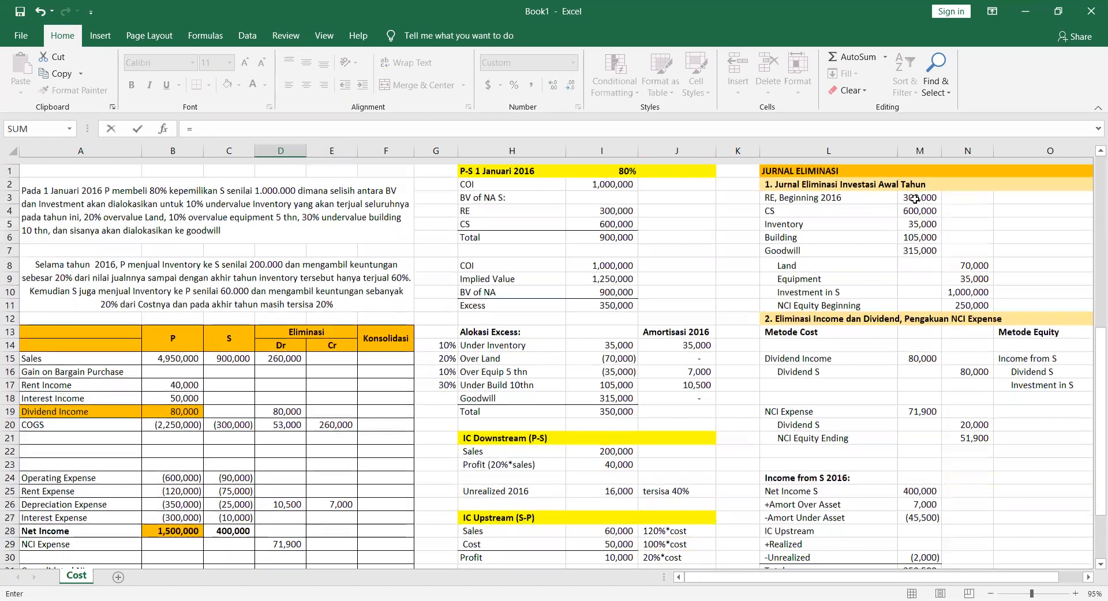
{"action": "left_click", "coordinate": [915, 200]}
{"action": "key", "text": "Return"}
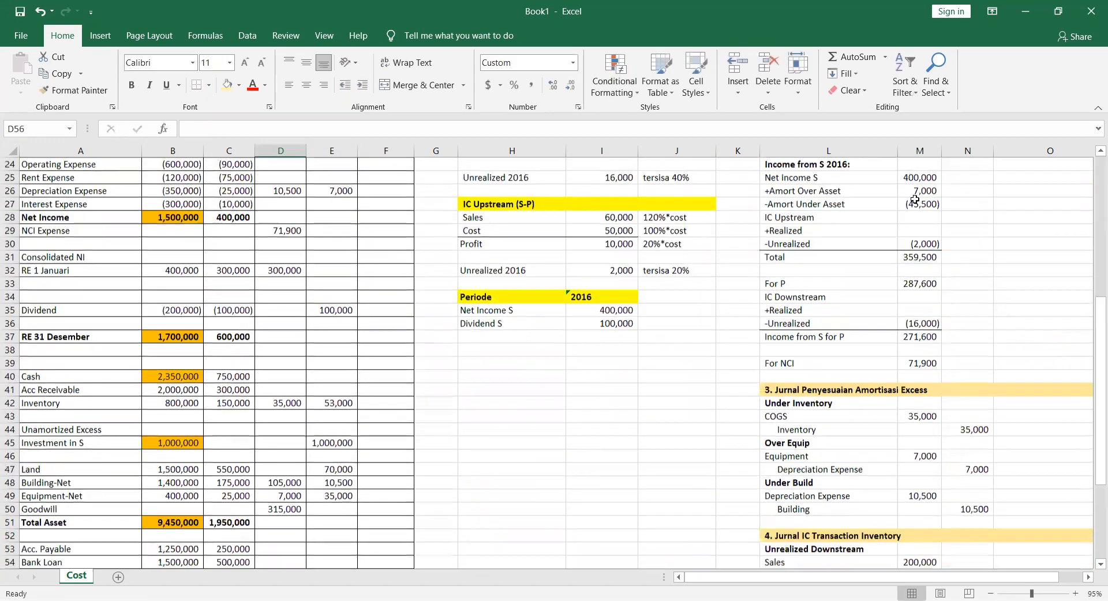
Enter the NCI Equity Beginning credit elimination in E58 by linking it to the 250,000 amount in journal 1
{"action": "key", "text": "Down"}
{"action": "key", "text": "Down"}
{"action": "key", "text": "Down"}
{"action": "key", "text": "Down"}
{"action": "key", "text": "Down"}
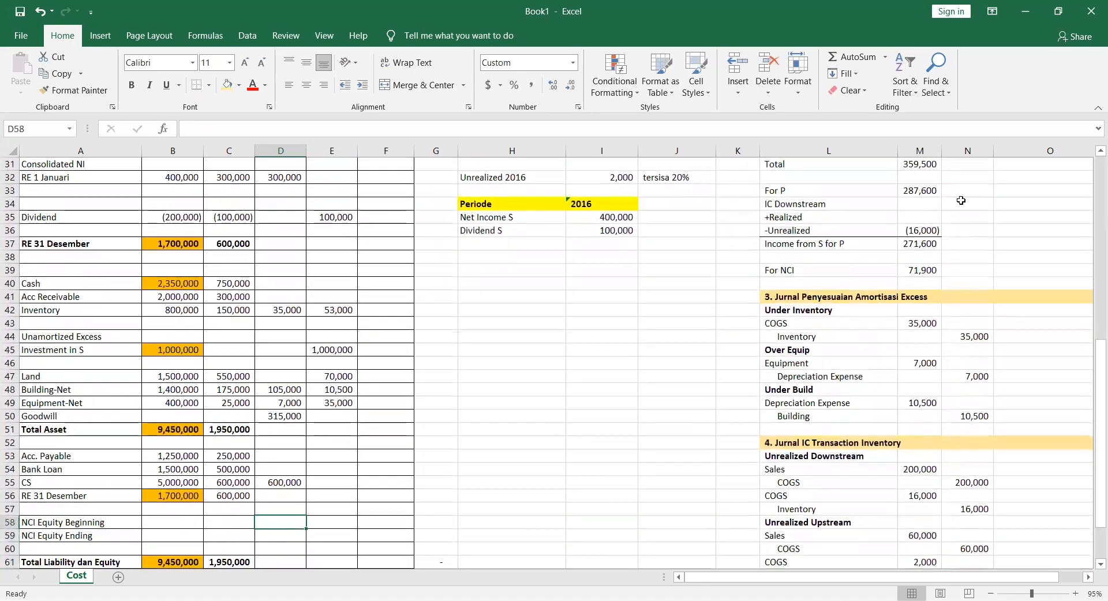
{"action": "type", "text": "="}
{"action": "scroll", "coordinate": [966, 295], "scroll_direction": "up", "scroll_amount": 10}
{"action": "key", "text": "Escape"}
{"action": "scroll", "coordinate": [967, 295], "scroll_direction": "down", "scroll_amount": 9}
Enter the NCI Equity Ending credit elimination in E59 by linking it to the 51,900 amount in journal 2
{"action": "type", "text": "="}
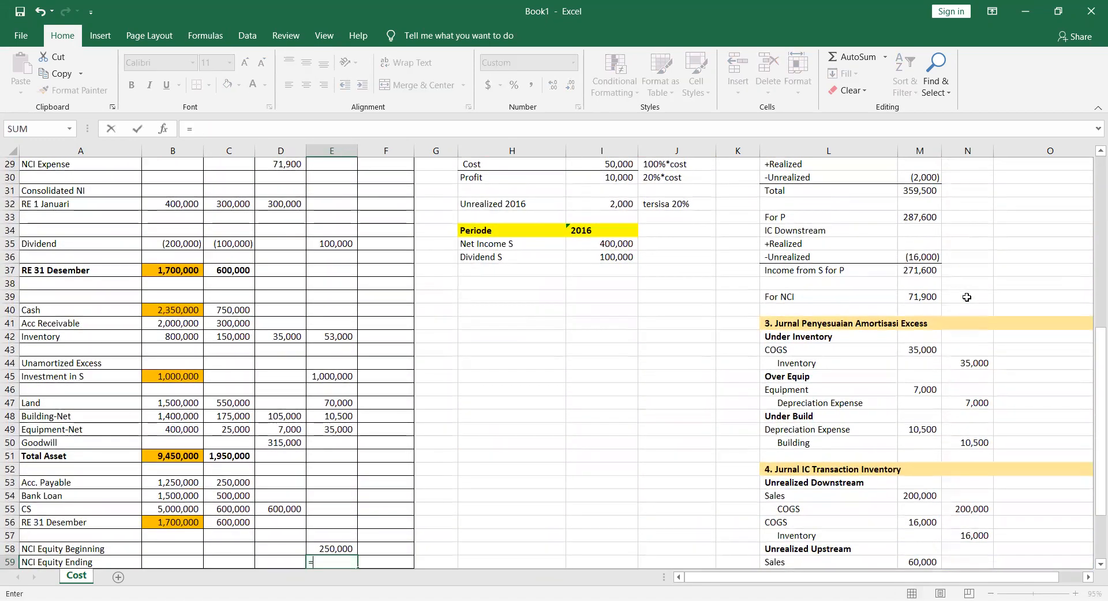
{"action": "scroll", "coordinate": [967, 297], "scroll_direction": "up", "scroll_amount": 5}
{"action": "left_click", "coordinate": [970, 269]}
{"action": "key", "text": "Return"}
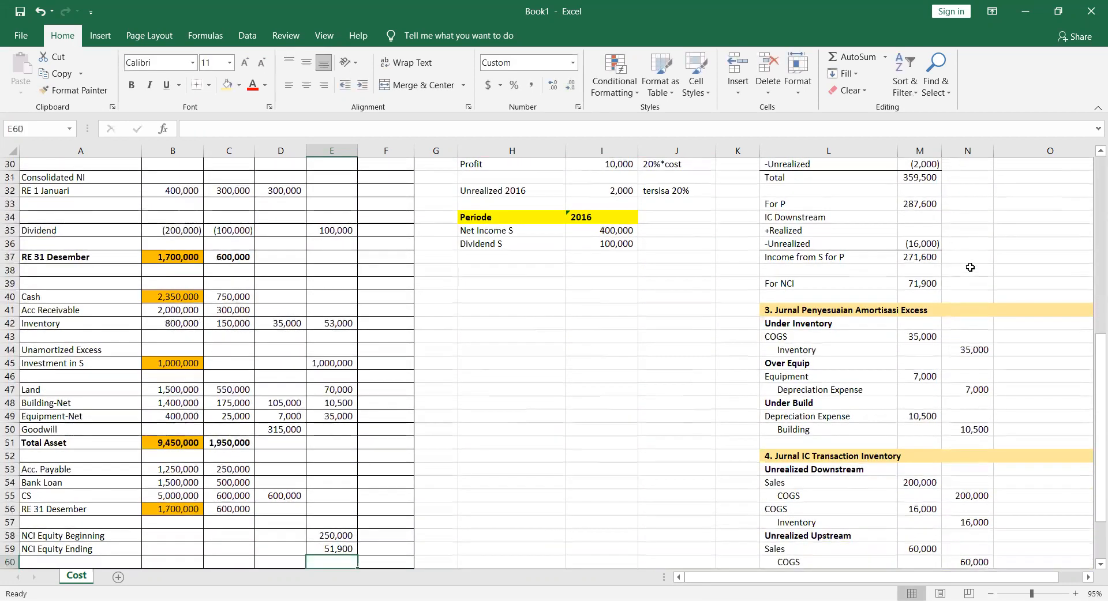
Total the debit amounts of the elimination journals in M65 with =SUM(M43:M62)+SUM(M3:M21), accepting the formula correction
{"action": "scroll", "coordinate": [975, 416], "scroll_direction": "down", "scroll_amount": 6}
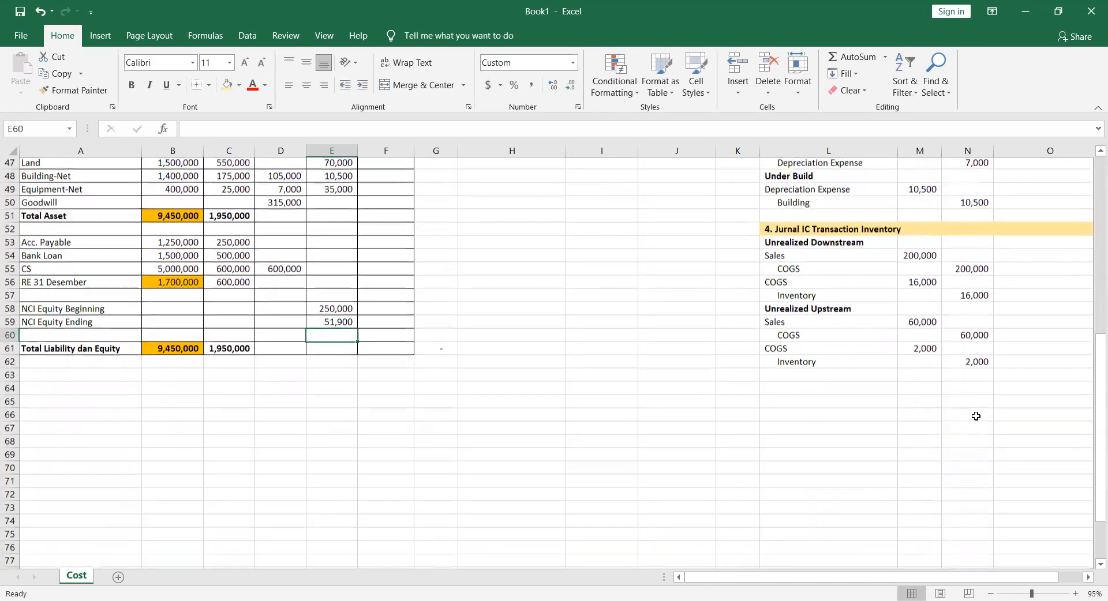
{"action": "scroll", "coordinate": [794, 421], "scroll_direction": "up", "scroll_amount": 1}
{"action": "scroll", "coordinate": [896, 440], "scroll_direction": "up", "scroll_amount": 1}
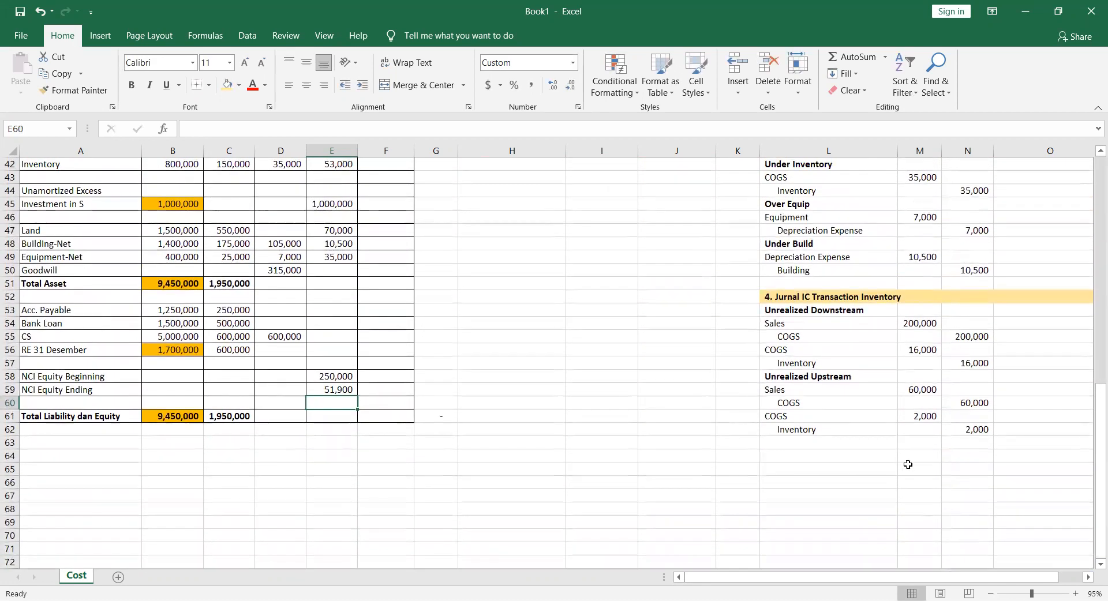
{"action": "left_click", "coordinate": [908, 466]}
{"action": "type", "text": "="}
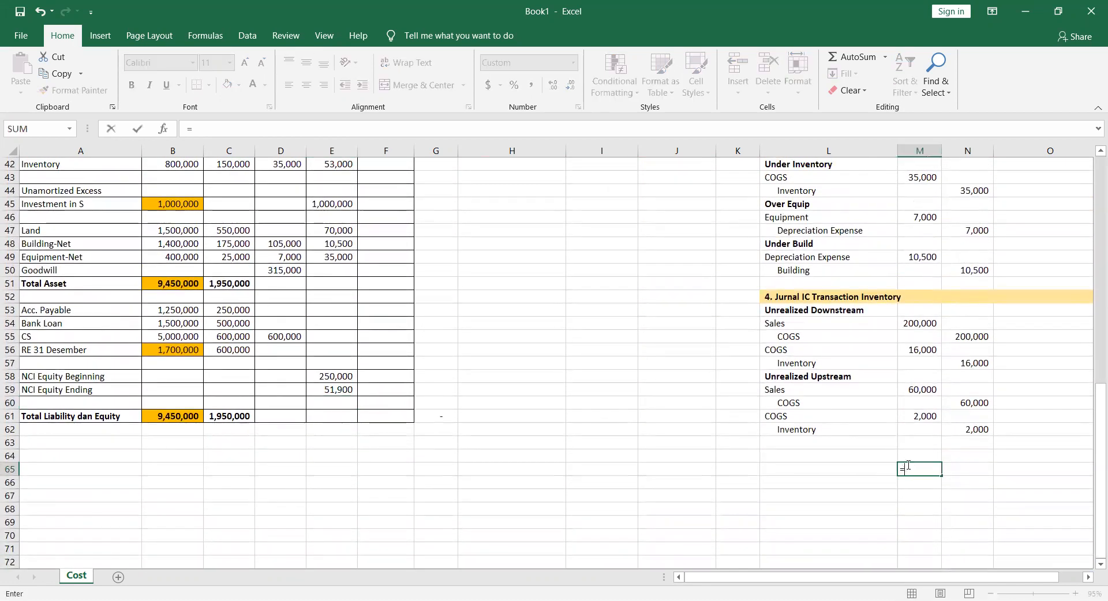
{"action": "type", "text": "SUM("}
{"action": "key", "text": "Up"}
{"action": "key", "text": "Up"}
{"action": "key", "text": "Up"}
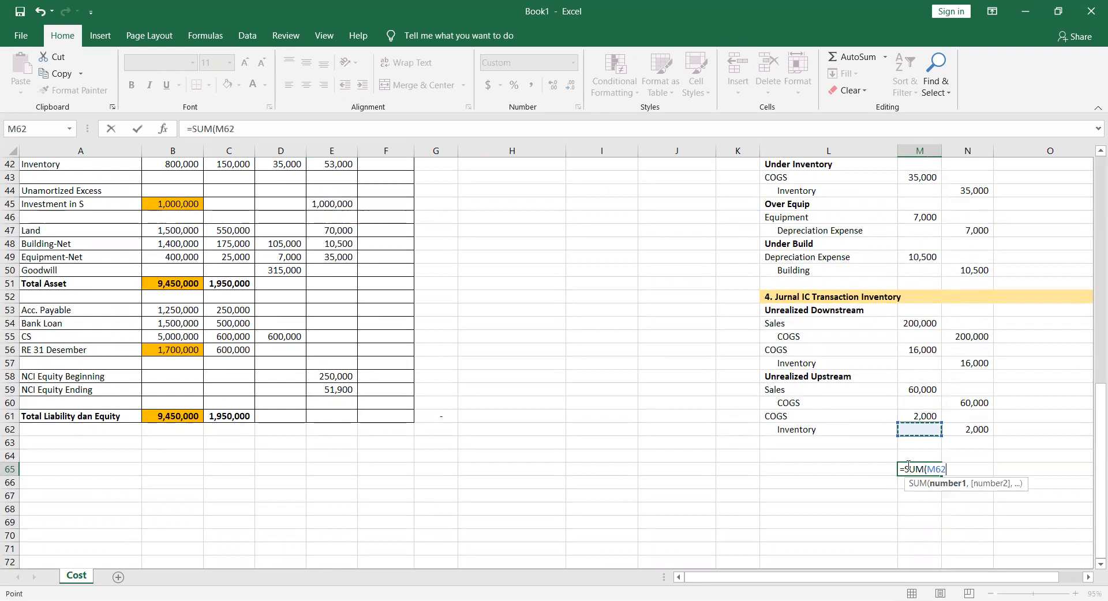
{"action": "key", "text": "ctrl+shift+Up"}
{"action": "key", "text": "ctrl+shift+Up"}
{"action": "key", "text": "ctrl+shift+Up"}
{"action": "key", "text": "ctrl+shift+Up"}
{"action": "key", "text": "ctrl+shift+Up"}
{"action": "key", "text": "ctrl+shift+Up"}
{"action": "key", "text": "ctrl+shift+Up"}
{"action": "key", "text": "ctrl+shift+Up"}
{"action": "key", "text": "ctrl+shift+Up"}
{"action": "key", "text": "shift+Down"}
{"action": "key", "text": "shift+Down"}
{"action": "key", "text": "shift+Down"}
{"action": "key", "text": "shift+Down"}
{"action": "key", "text": "shift+Down"}
{"action": "key", "text": "shift+Down"}
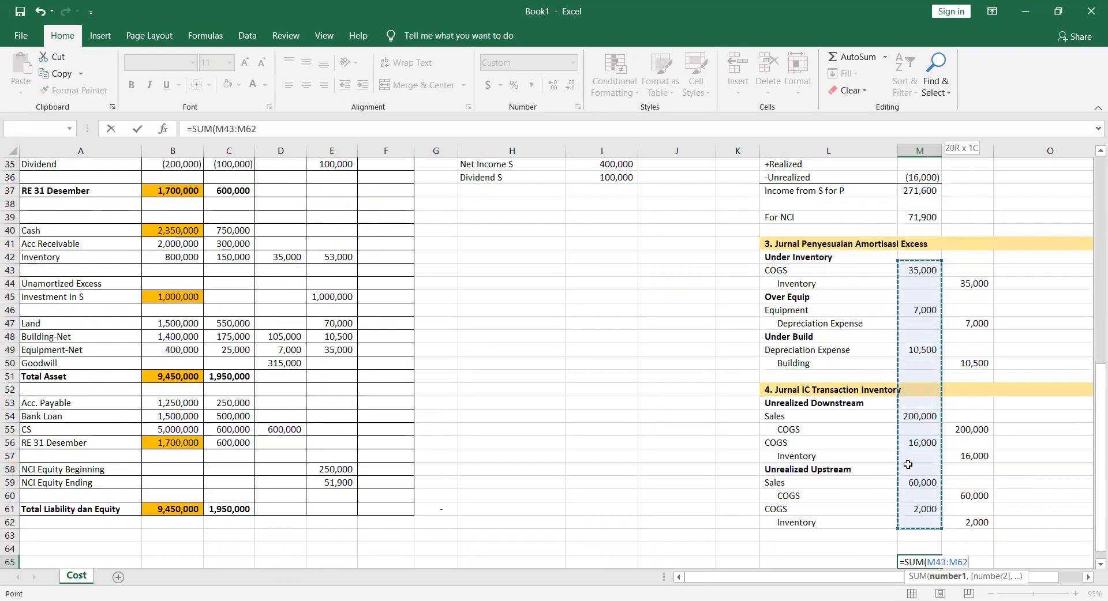
{"action": "type", "text": ")"}
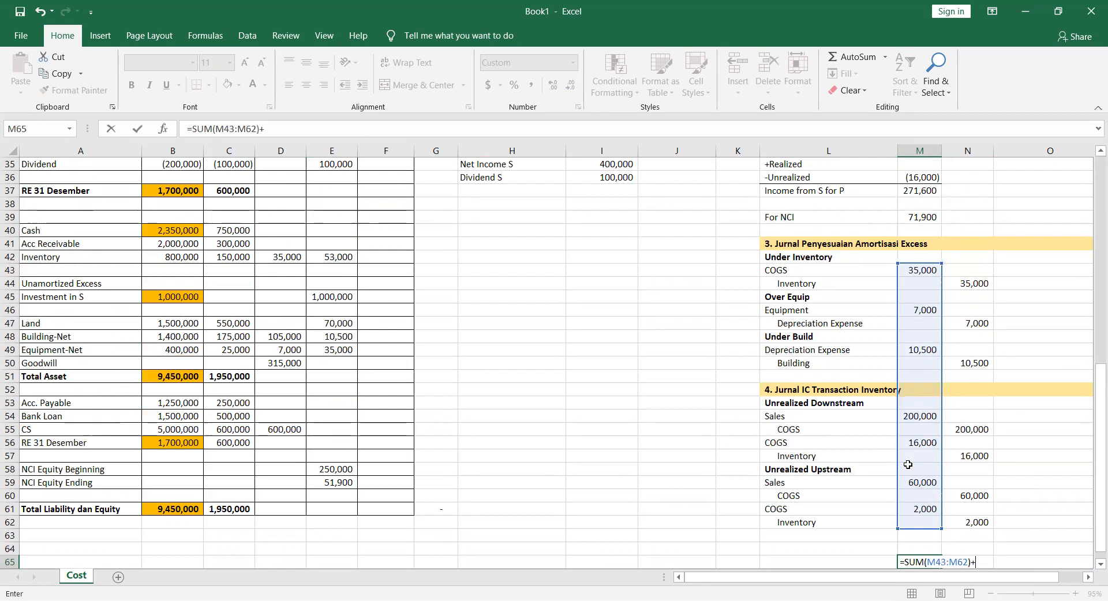
{"action": "type", "text": "+SUM("}
{"action": "key", "text": "Up"}
{"action": "key", "text": "Up"}
{"action": "key", "text": "Up"}
{"action": "key", "text": "Up"}
{"action": "key", "text": "Up"}
{"action": "key", "text": "Up"}
{"action": "key", "text": "Up"}
{"action": "key", "text": "Up"}
{"action": "key", "text": "Up"}
{"action": "key", "text": "Up"}
{"action": "key", "text": "Up"}
{"action": "key", "text": "Up"}
{"action": "key", "text": "Up"}
{"action": "key", "text": "Up"}
{"action": "key", "text": "Up"}
{"action": "key", "text": "Up"}
{"action": "key", "text": "Up"}
{"action": "key", "text": "Up"}
{"action": "key", "text": "Up"}
{"action": "key", "text": "Up"}
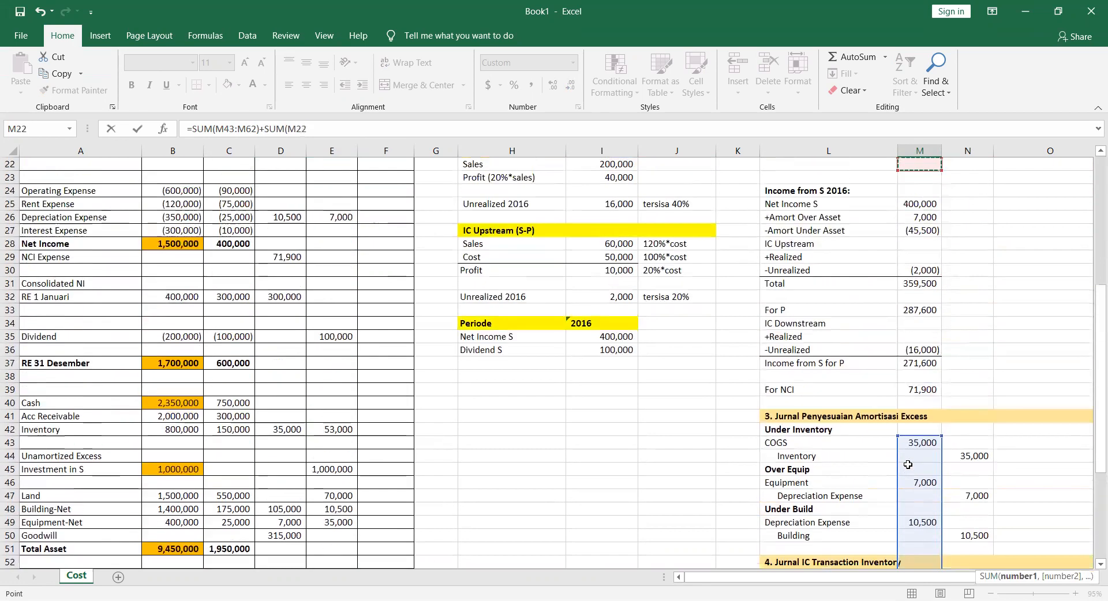
{"action": "key", "text": "Up"}
{"action": "key", "text": "Up"}
{"action": "key", "text": "Up"}
{"action": "key", "text": "Up"}
{"action": "key", "text": "Up"}
{"action": "key", "text": "Up"}
{"action": "key", "text": "Up"}
{"action": "key", "text": "Up"}
{"action": "key", "text": "Up"}
{"action": "key", "text": "Down"}
{"action": "key", "text": "Down"}
{"action": "key", "text": "Down"}
{"action": "key", "text": "Down"}
{"action": "key", "text": "Down"}
{"action": "key", "text": "Down"}
{"action": "key", "text": "Down"}
{"action": "key", "text": "Down"}
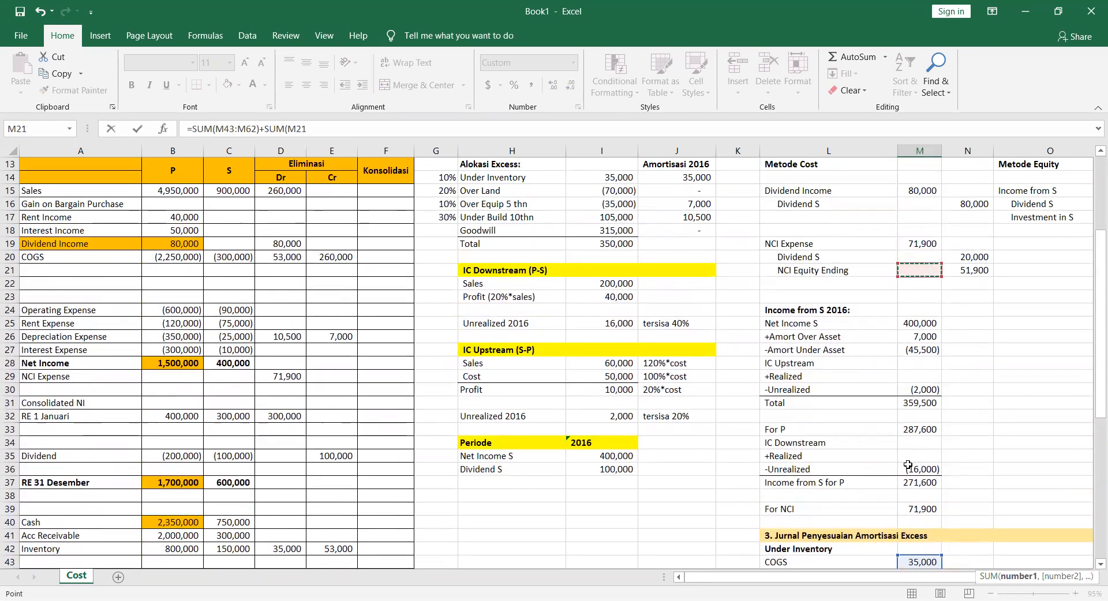
{"action": "key", "text": "shift+Up"}
{"action": "key", "text": "shift+Up"}
{"action": "key", "text": "shift+Up"}
{"action": "key", "text": "shift+Up"}
{"action": "key", "text": "shift+Up"}
{"action": "key", "text": "shift+Up"}
{"action": "key", "text": "shift+Up"}
{"action": "key", "text": "shift+Up"}
{"action": "key", "text": "shift+Up"}
{"action": "key", "text": "shift+Up"}
{"action": "key", "text": "shift+Up"}
{"action": "key", "text": "shift+Up"}
{"action": "key", "text": "shift+Up"}
{"action": "key", "text": "shift+Up"}
{"action": "key", "text": "shift+Up"}
{"action": "key", "text": "shift+Up"}
{"action": "key", "text": "shift+Up"}
{"action": "key", "text": "shift+Up"}
{"action": "key", "text": "Return"}
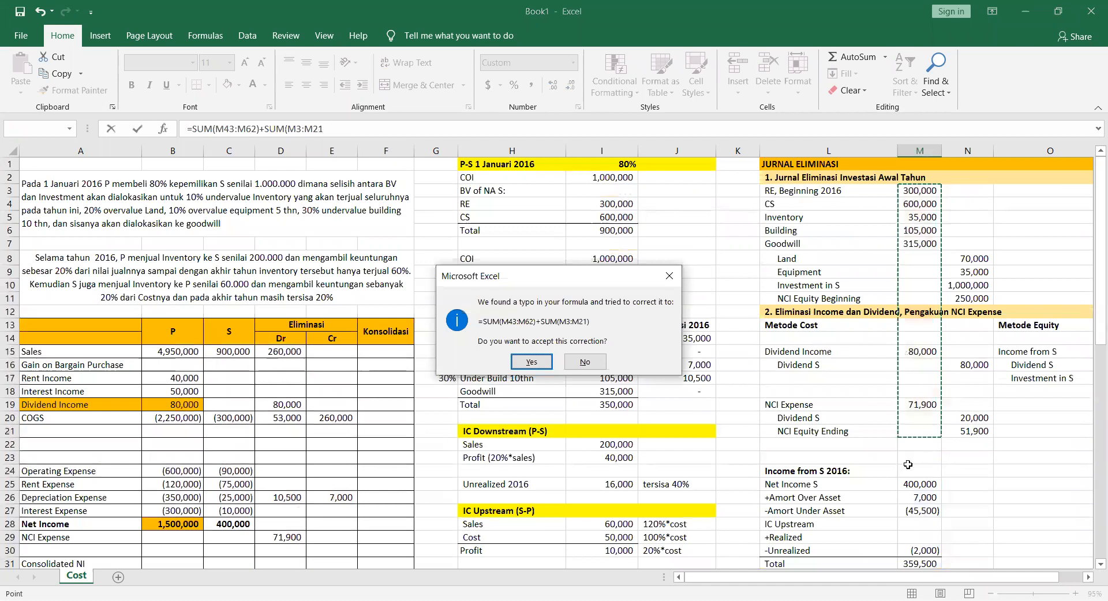
{"action": "key", "text": "Return"}
Total the credit amounts of the elimination journals in N65 with a SUM over column N
{"action": "key", "text": "Right"}
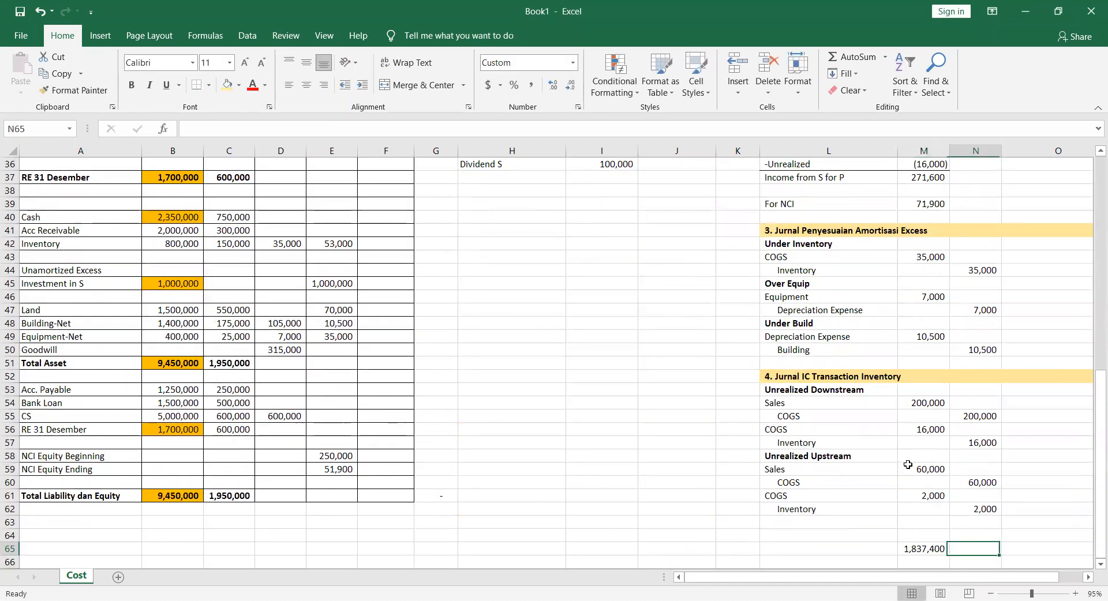
{"action": "type", "text": "=SUM("}
{"action": "key", "text": "Up"}
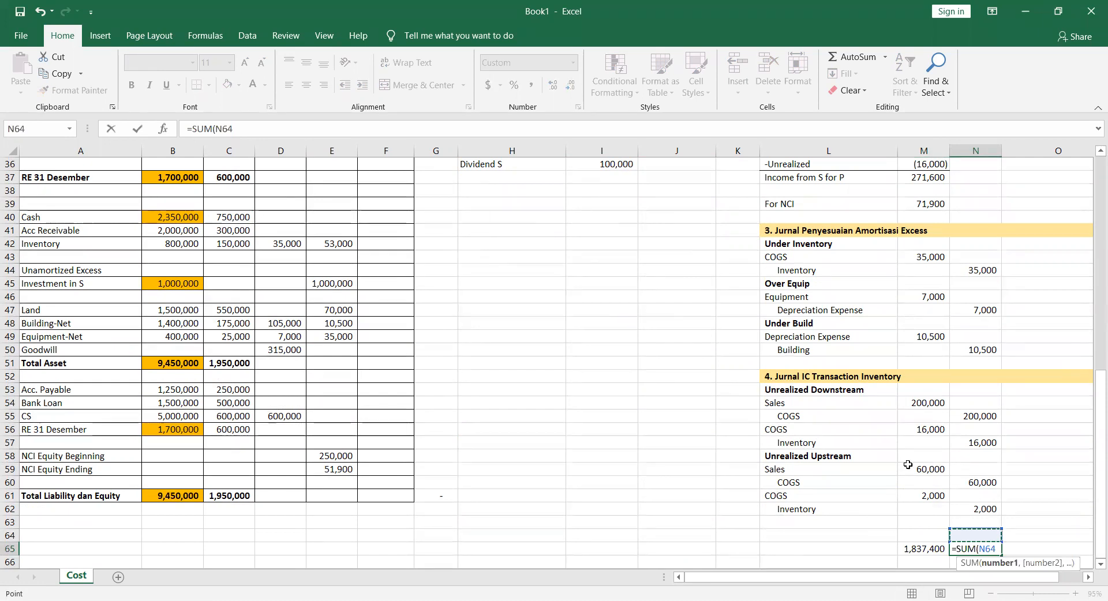
{"action": "key", "text": "ctrl+shift+Up"}
{"action": "key", "text": "ctrl+shift+Up"}
{"action": "key", "text": "ctrl+shift+Up"}
{"action": "key", "text": "ctrl+shift+Up"}
{"action": "key", "text": "ctrl+shift+Up"}
{"action": "key", "text": "ctrl+shift+Up"}
{"action": "key", "text": "ctrl+shift+Up"}
{"action": "key", "text": "ctrl+shift+Up"}
{"action": "key", "text": "ctrl+shift+Up"}
{"action": "key", "text": "ctrl+shift+Up"}
{"action": "key", "text": "ctrl+shift+Up"}
{"action": "key", "text": "ctrl+shift+Up"}
{"action": "key", "text": "ctrl+shift+Up"}
{"action": "key", "text": "shift+Down"}
{"action": "key", "text": "shift+Down"}
{"action": "key", "text": "Return"}
{"action": "key", "text": "Return"}
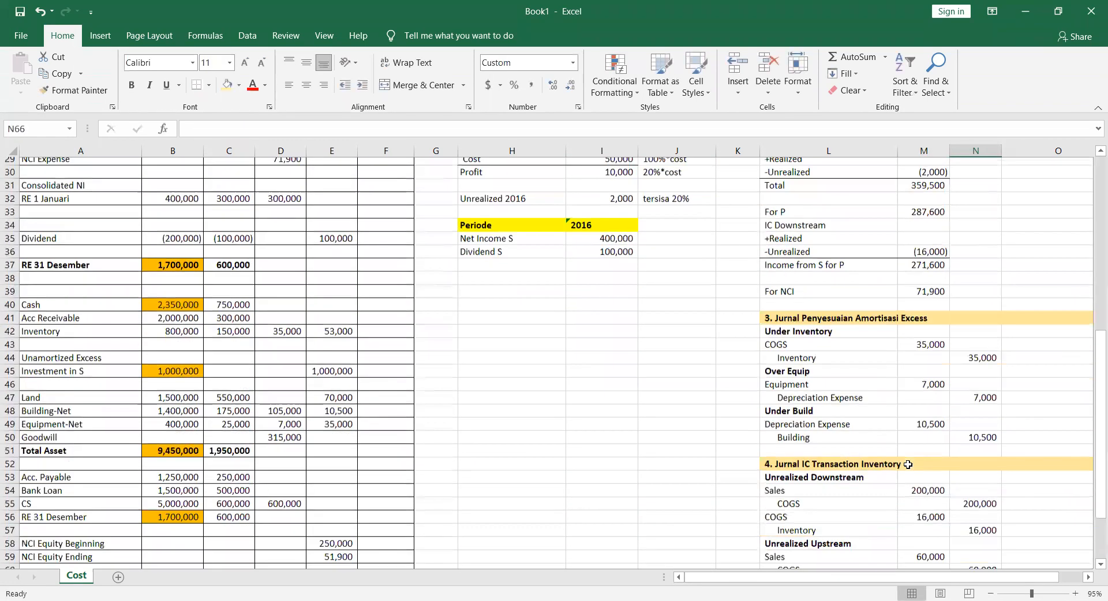
{"action": "key", "text": "Up"}
{"action": "key", "text": "Left"}
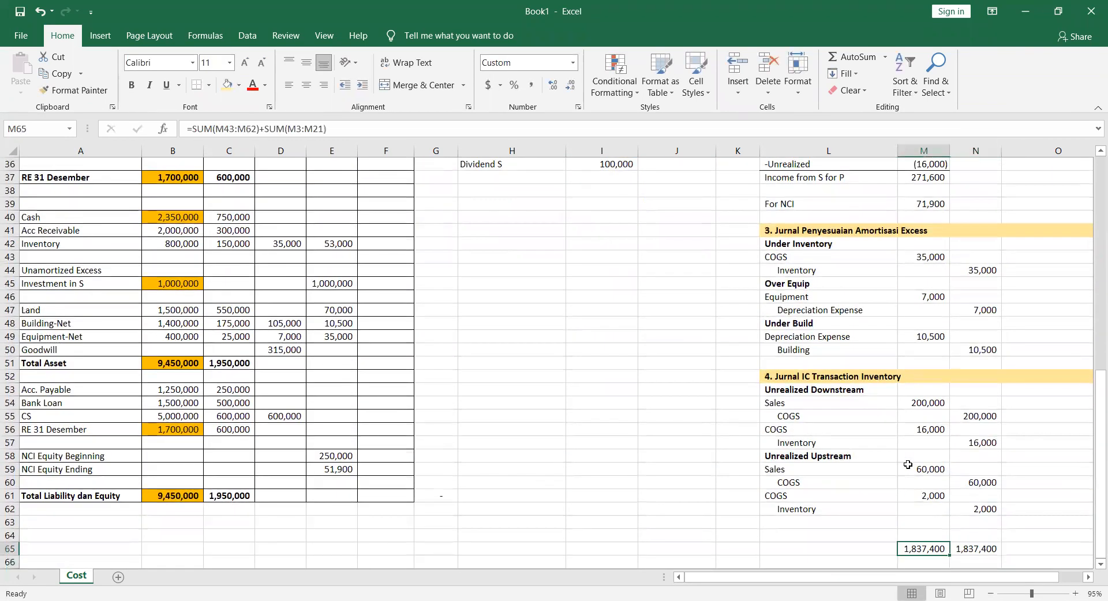
Total the debit elimination column in D61 with =SUM(D15:D60)
{"action": "left_click", "coordinate": [258, 501]}
{"action": "type", "text": "="}
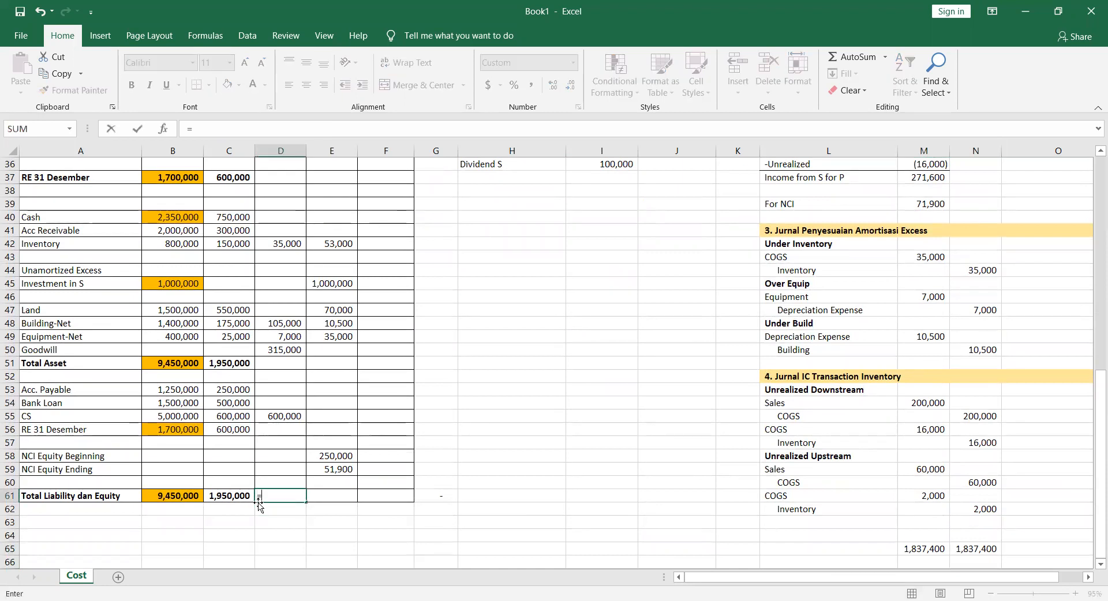
{"action": "type", "text": "SUM("}
{"action": "key", "text": "Up"}
{"action": "key", "text": "ctrl+shift+Up"}
{"action": "key", "text": "ctrl+shift+Up"}
{"action": "key", "text": "ctrl+shift+Up"}
{"action": "key", "text": "ctrl+shift+Up"}
{"action": "key", "text": "ctrl+shift+Up"}
{"action": "key", "text": "ctrl+shift+Up"}
{"action": "key", "text": "ctrl+shift+Up"}
{"action": "key", "text": "ctrl+shift+Up"}
{"action": "key", "text": "ctrl+shift+Up"}
{"action": "key", "text": "ctrl+shift+Up"}
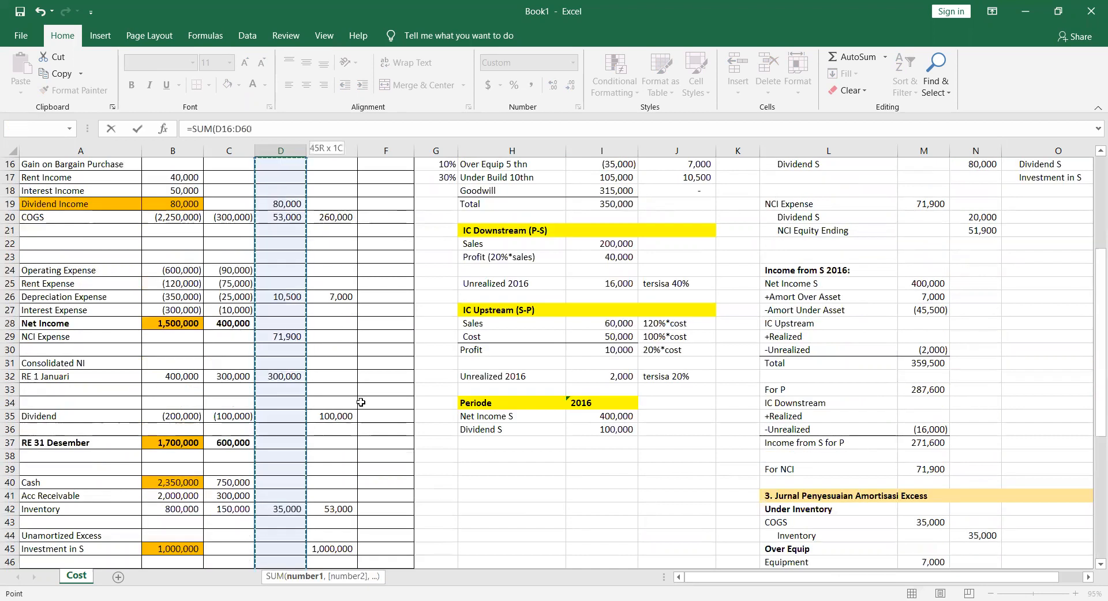
{"action": "key", "text": "ctrl+Return"}
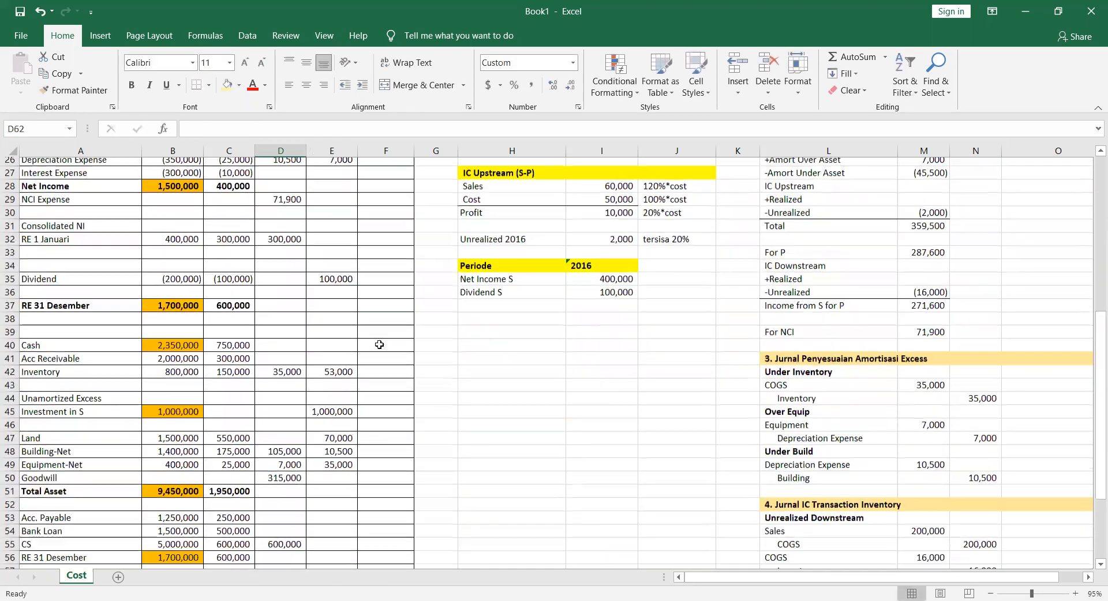
Copy the D61 total across to E61 for the credit eliminations and make both totals bold
{"action": "left_click_drag", "start_coordinate": [310, 555], "coordinate": [333, 558]}
{"action": "key", "text": "ctrl+b"}
{"action": "key", "text": "shift+Left"}
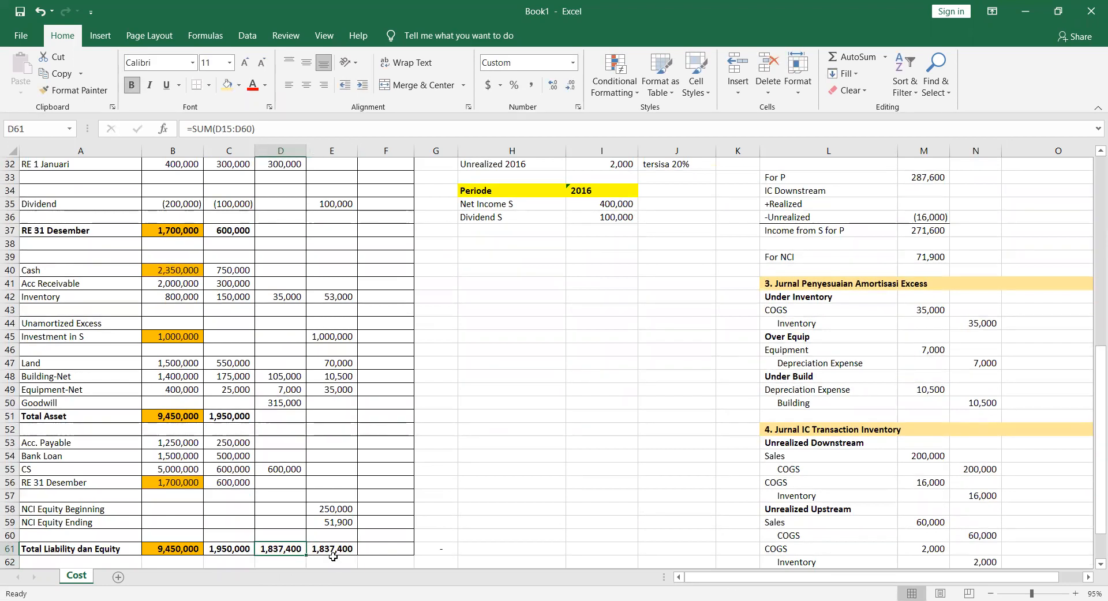
{"action": "key", "text": "Right"}
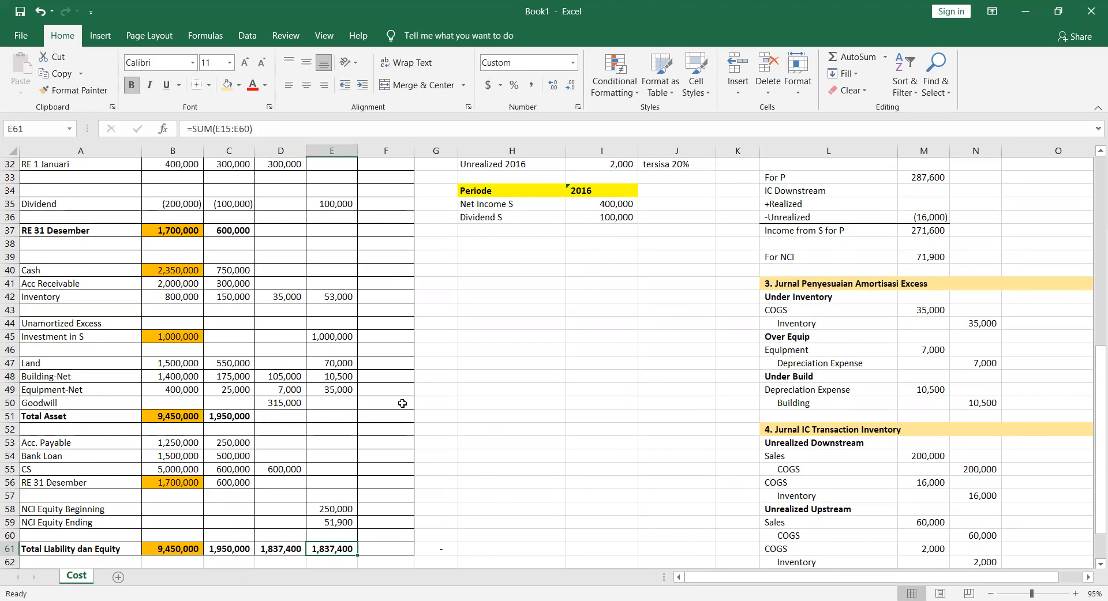
Enter the consolidated Sales formula =B15+C15-D15+E15 in F15 and copy it down the Konsolidasi column to F29
{"action": "scroll", "coordinate": [403, 404], "scroll_direction": "up", "scroll_amount": 7}
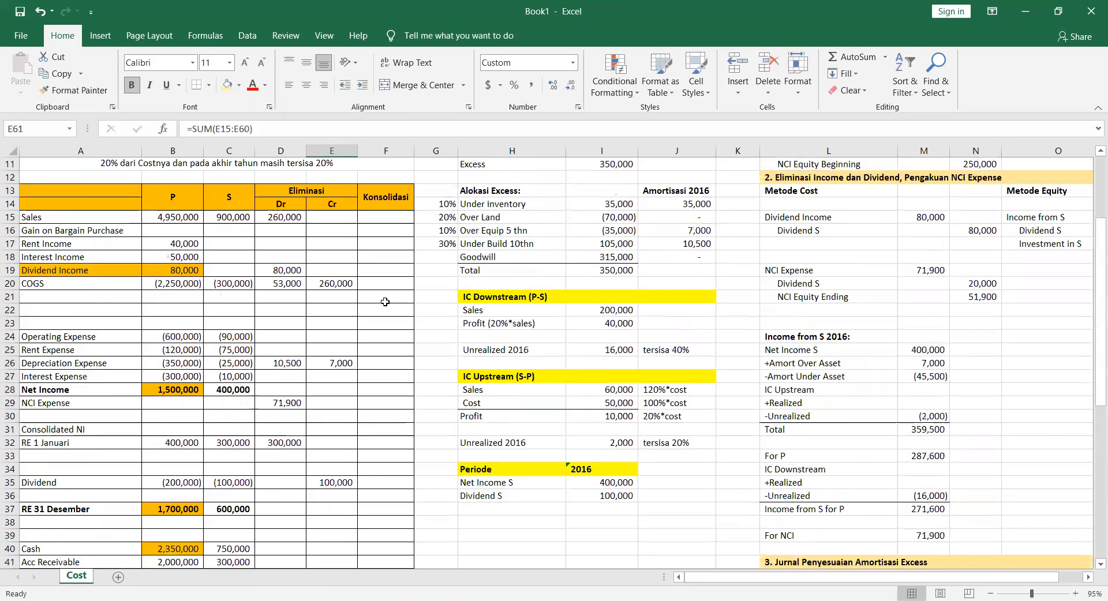
{"action": "scroll", "coordinate": [385, 301], "scroll_direction": "up", "scroll_amount": 2}
{"action": "left_click", "coordinate": [375, 286]}
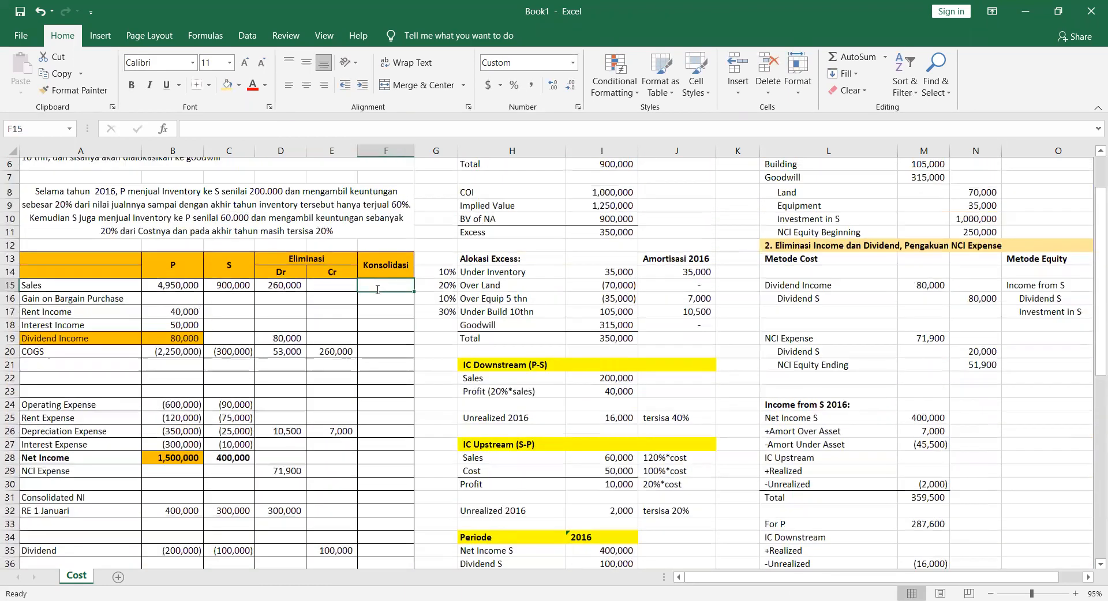
{"action": "type", "text": "="}
{"action": "key", "text": "Left"}
{"action": "type", "text": "+"}
{"action": "key", "text": "Left"}
{"action": "key", "text": "Left"}
{"action": "key", "text": "Left"}
{"action": "type", "text": "-"}
{"action": "key", "text": "Left"}
{"action": "key", "text": "Left"}
{"action": "type", "text": "+"}
{"action": "key", "text": "Left"}
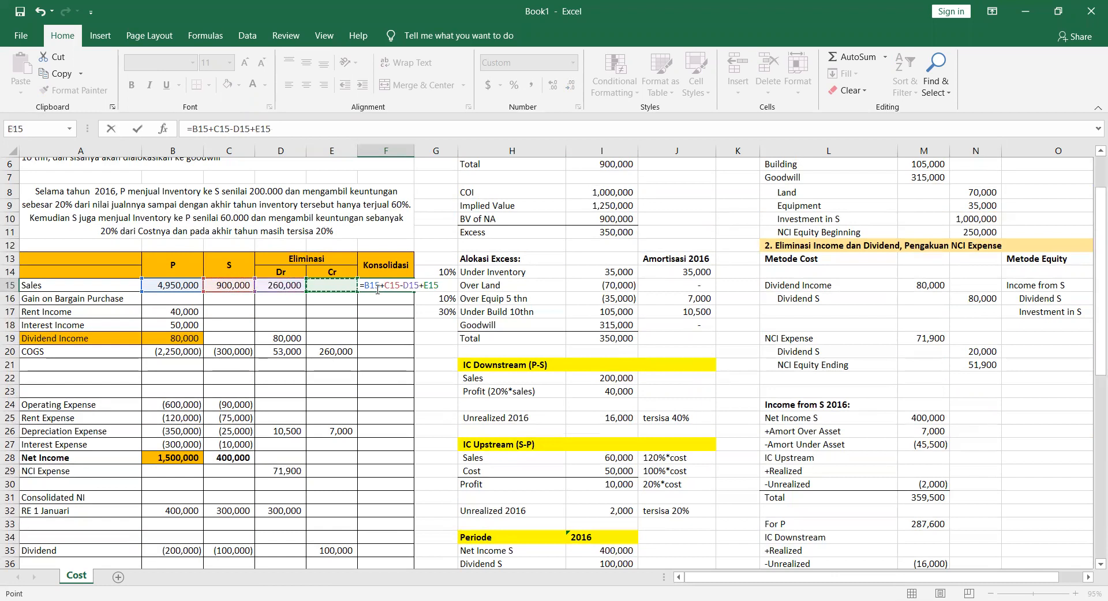
{"action": "key", "text": "ctrl+Return"}
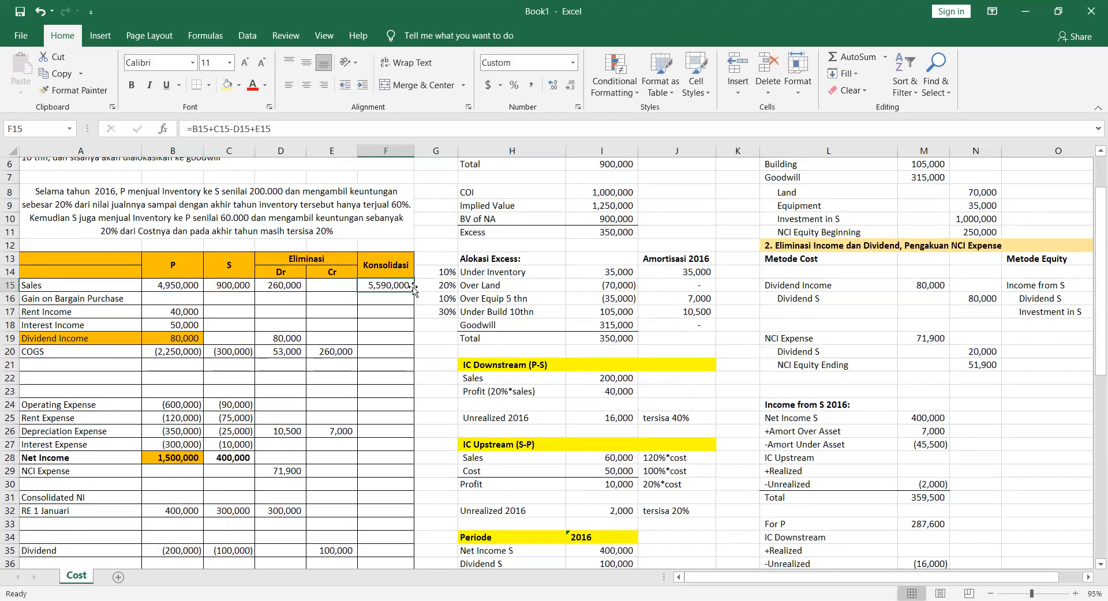
{"action": "left_click_drag", "start_coordinate": [413, 289], "coordinate": [392, 474]}
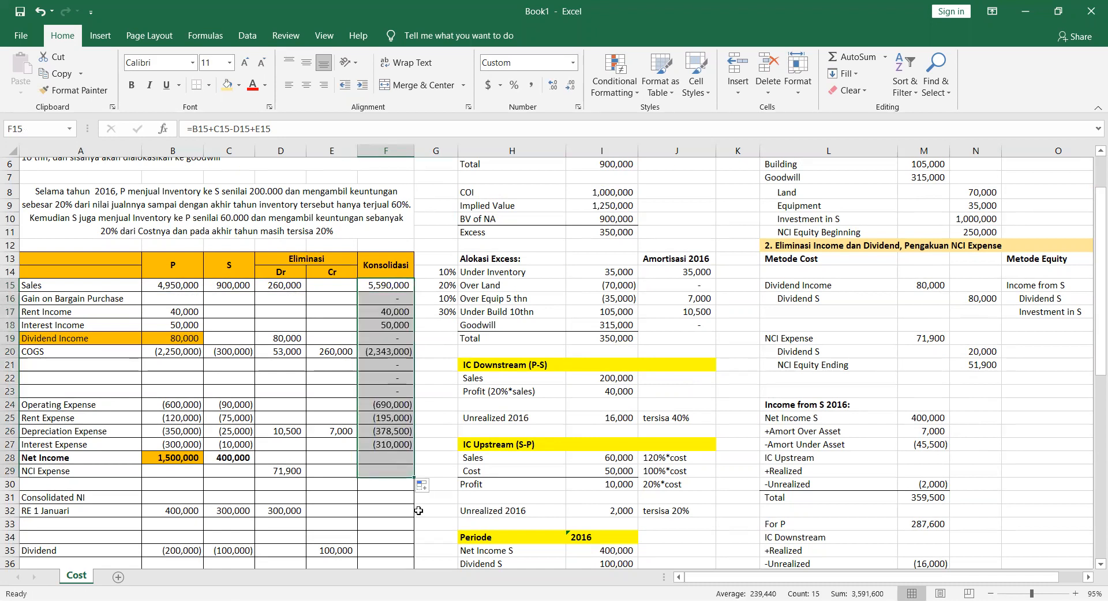
Clear the Konsolidasi cell of the Net Income row, F28, and fill it with a theme gray
{"action": "left_click", "coordinate": [384, 461]}
{"action": "key", "text": "Delete"}
{"action": "key", "text": "Left"}
{"action": "key", "text": "Left"}
{"action": "key", "text": "Left"}
{"action": "key", "text": "Right"}
{"action": "key", "text": "Right"}
{"action": "key", "text": "Right"}
{"action": "left_click", "coordinate": [240, 84]}
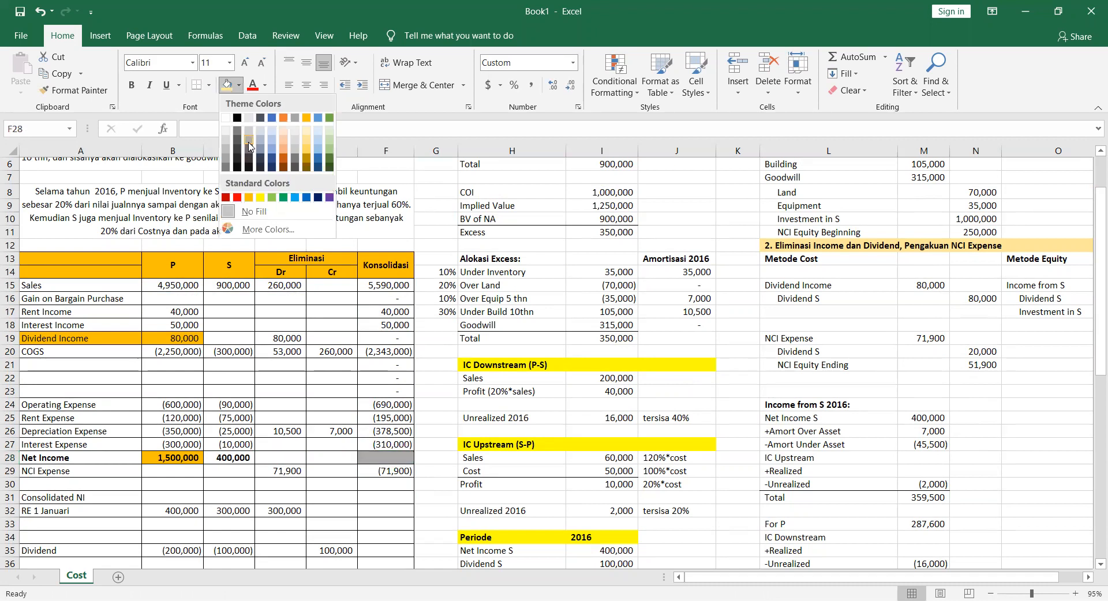
{"action": "left_click", "coordinate": [248, 142]}
{"action": "key", "text": "Down"}
{"action": "key", "text": "Down"}
{"action": "key", "text": "Down"}
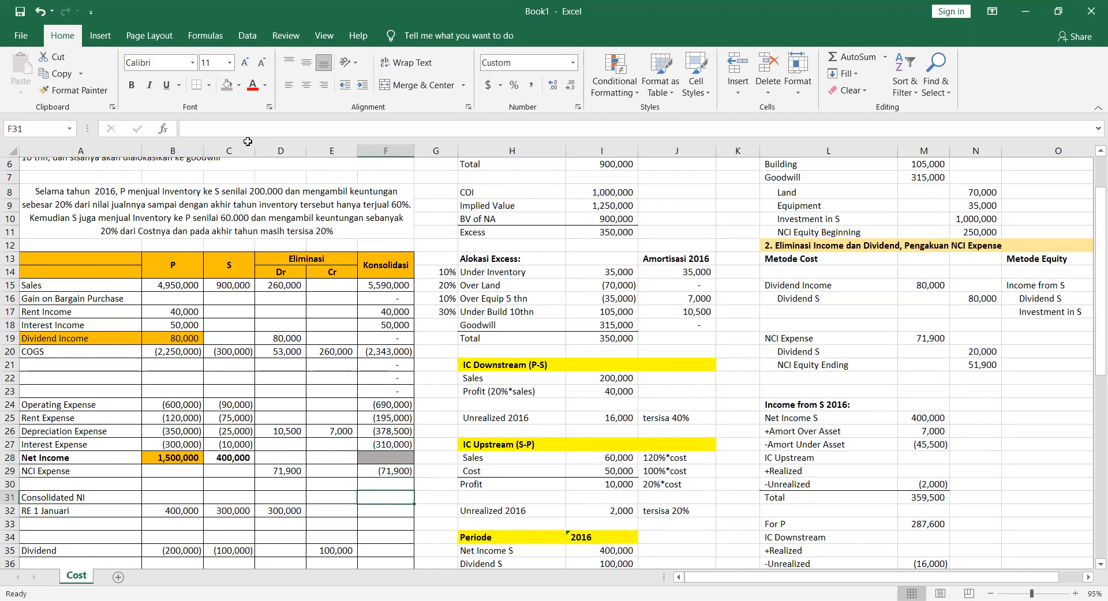
Make the Consolidated NI row bold across A31:F31
{"action": "key", "text": "shift+Left"}
{"action": "key", "text": "shift+Left"}
{"action": "key", "text": "shift+Left"}
{"action": "key", "text": "shift+Left"}
{"action": "key", "text": "shift+Left"}
{"action": "key", "text": "ctrl+b"}
Calculate the consolidated net income in F31 with =SUM(F15:F30)
{"action": "key", "text": "Right"}
{"action": "key", "text": "Right"}
{"action": "key", "text": "Left"}
{"action": "key", "text": "Left"}
{"action": "type", "text": "="}
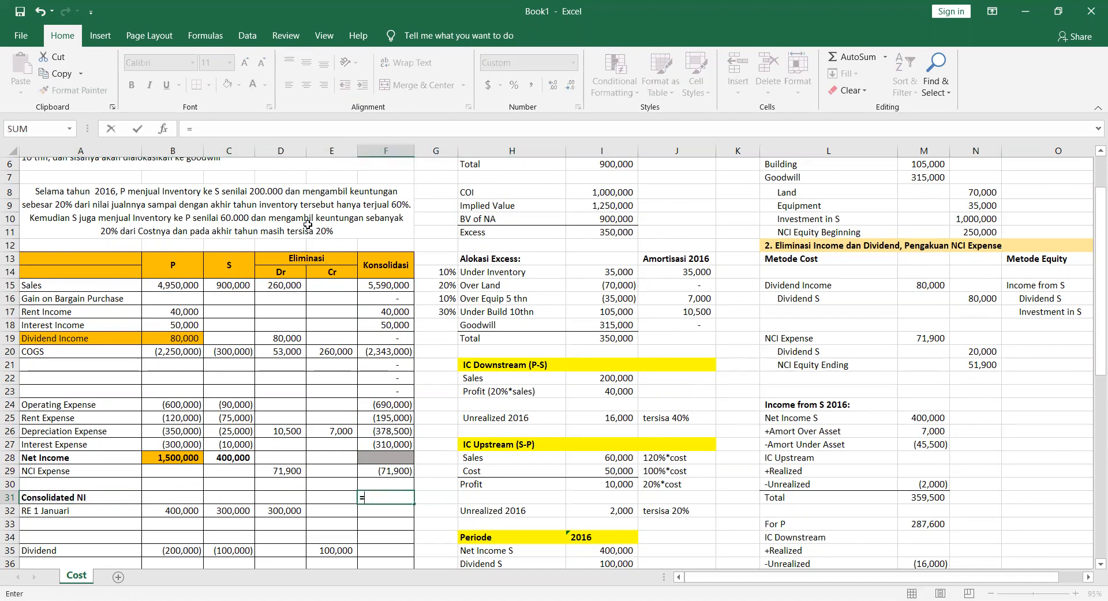
{"action": "type", "text": "SUM("}
{"action": "key", "text": "Up"}
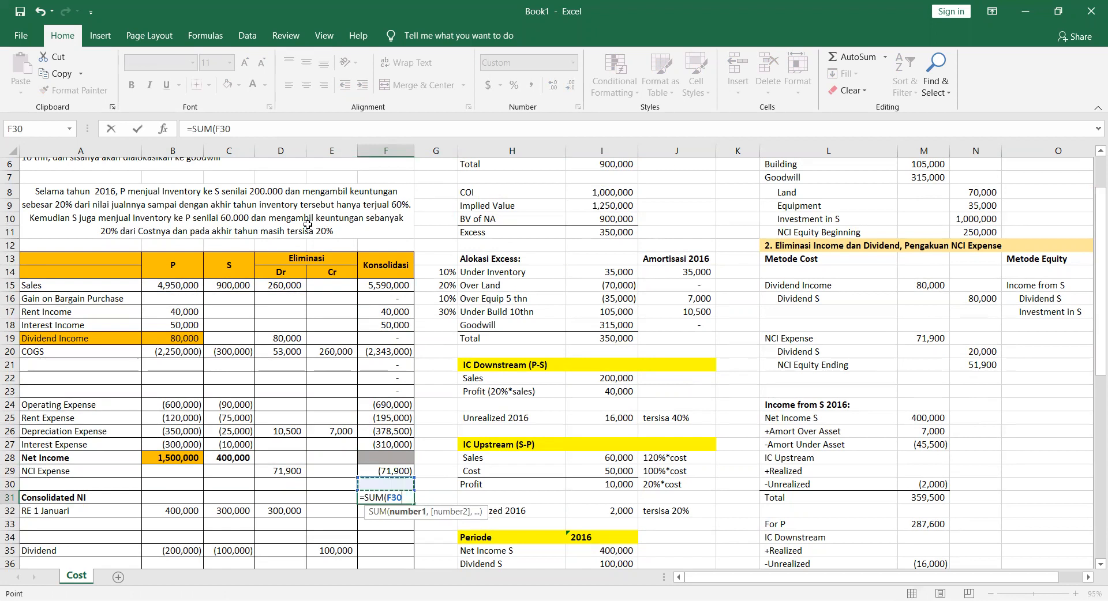
{"action": "key", "text": "ctrl+shift+Up"}
{"action": "key", "text": "ctrl+shift+Up"}
{"action": "key", "text": "ctrl+shift+Up"}
{"action": "key", "text": "Return"}
{"action": "key", "text": "Up"}
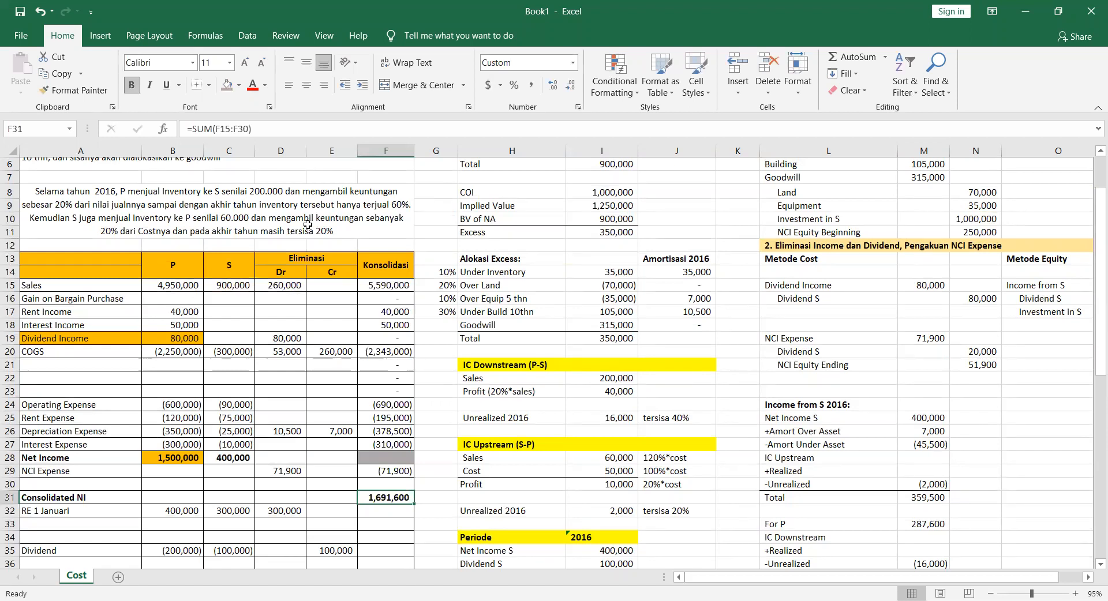
Enter the consolidated RE 1 Januari formula =B32+C32-D32 in F32
{"action": "key", "text": "Down"}
{"action": "key", "text": "Down"}
{"action": "key", "text": "Up"}
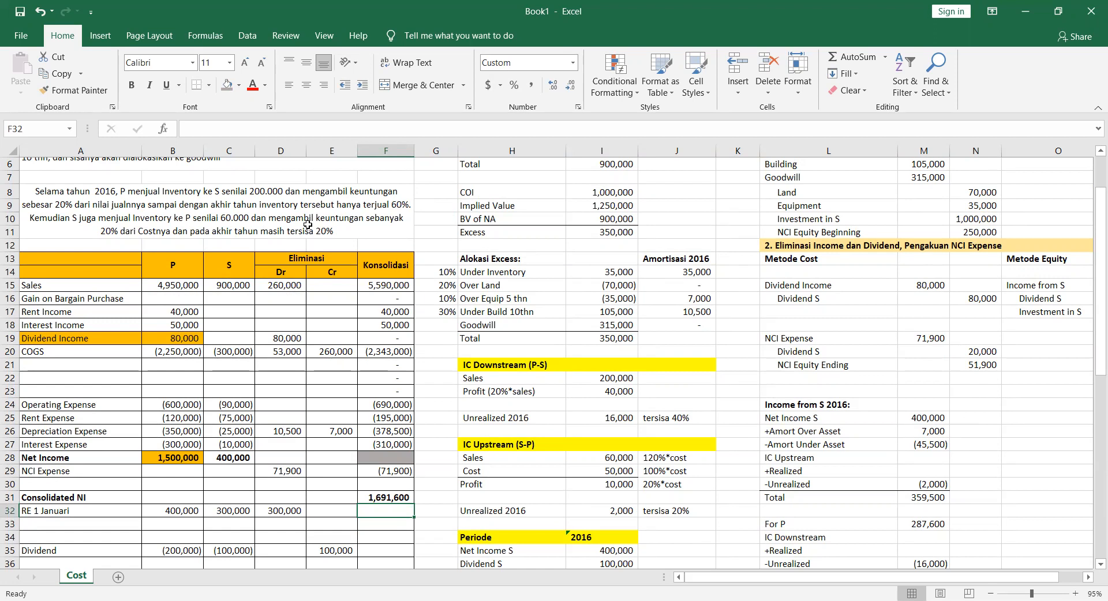
{"action": "type", "text": "="}
{"action": "key", "text": "Left"}
{"action": "key", "text": "Left"}
{"action": "key", "text": "Left"}
{"action": "key", "text": "Left"}
{"action": "type", "text": "+"}
{"action": "key", "text": "Left"}
{"action": "key", "text": "Left"}
{"action": "key", "text": "Left"}
{"action": "type", "text": "-"}
{"action": "key", "text": "Left"}
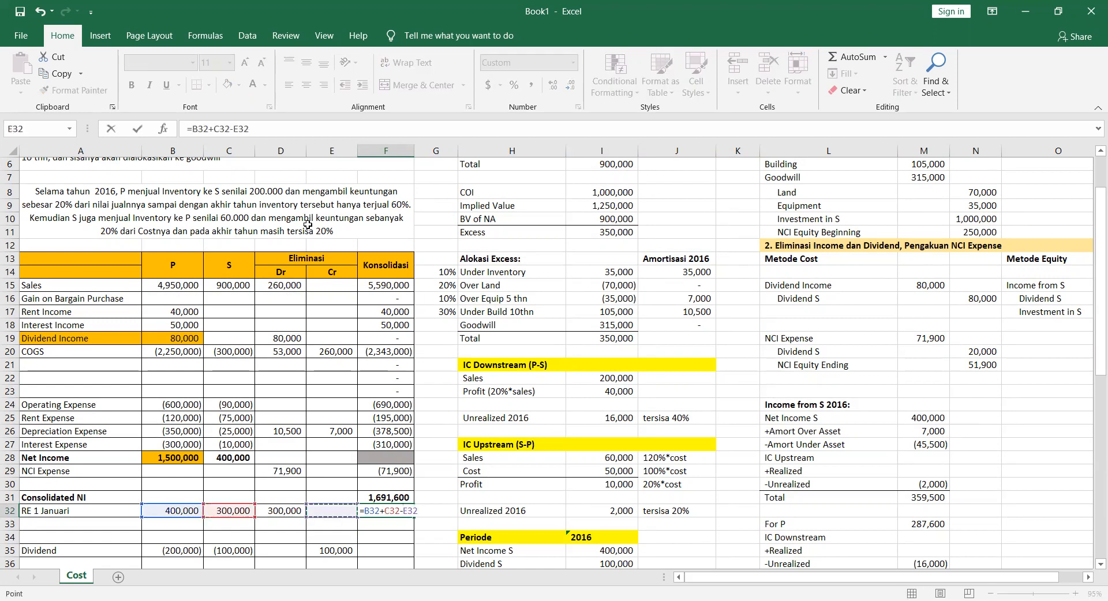
{"action": "key", "text": "Return"}
{"action": "key", "text": "Up"}
{"action": "key", "text": "Down"}
{"action": "key", "text": "Down"}
{"action": "key", "text": "Down"}
{"action": "key", "text": "Up"}
{"action": "key", "text": "Up"}
{"action": "key", "text": "Up"}
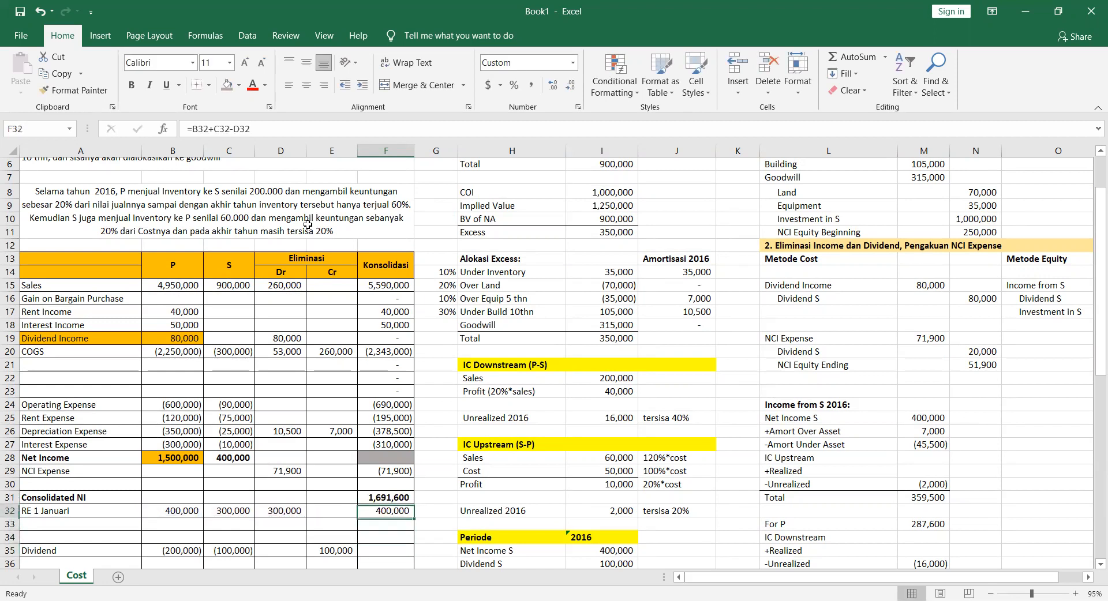
Try to reuse the RE 1 Januari formula from F32 for the Dividend row in F35
{"action": "key", "text": "ctrl+c"}
{"action": "key", "text": "Down"}
{"action": "key", "text": "Down"}
{"action": "key", "text": "Down"}
{"action": "key", "text": "ctrl+v"}
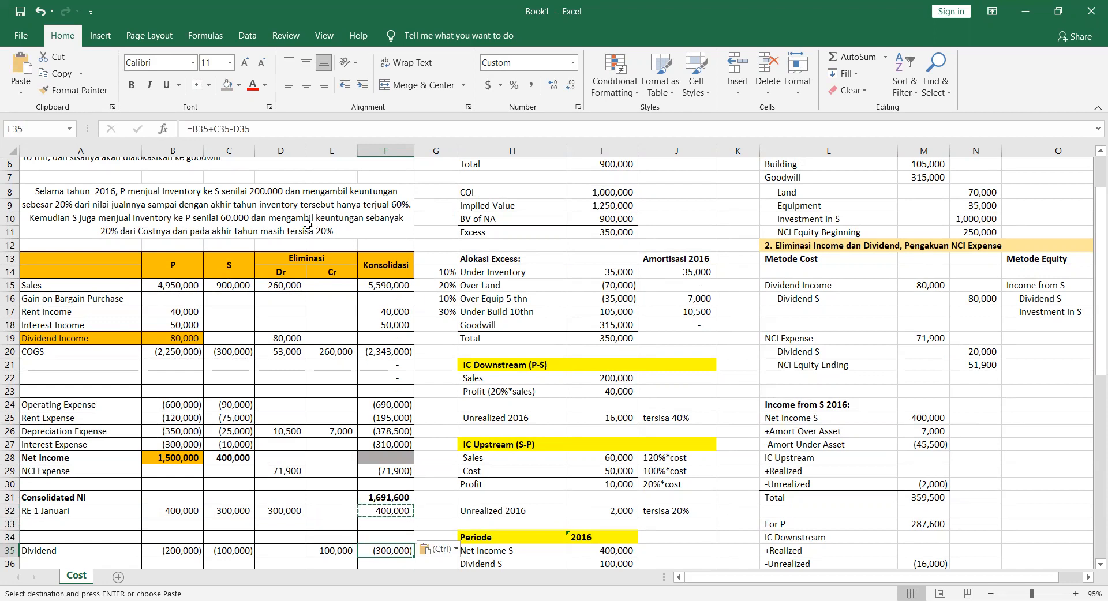
Enter the consolidated Dividend formula =B35-C35+D35-E35 in F35
{"action": "key", "text": "BackSpace"}
{"action": "type", "text": "="}
{"action": "key", "text": "Left"}
{"action": "key", "text": "Left"}
{"action": "key", "text": "Left"}
{"action": "key", "text": "Left"}
{"action": "type", "text": "-"}
{"action": "key", "text": "Left"}
{"action": "key", "text": "Left"}
{"action": "key", "text": "Left"}
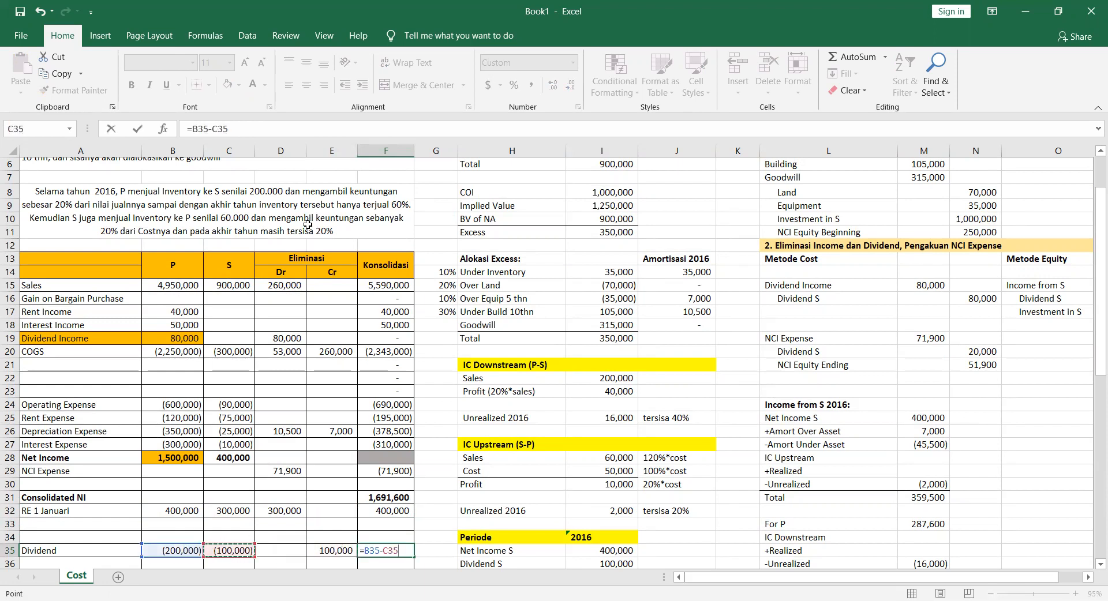
{"action": "type", "text": "+"}
{"action": "key", "text": "Left"}
{"action": "key", "text": "Left"}
{"action": "type", "text": "-"}
{"action": "key", "text": "Left"}
{"action": "key", "text": "Return"}
{"action": "scroll", "coordinate": [307, 224], "scroll_direction": "down", "scroll_amount": 1}
{"action": "key", "text": "Up"}
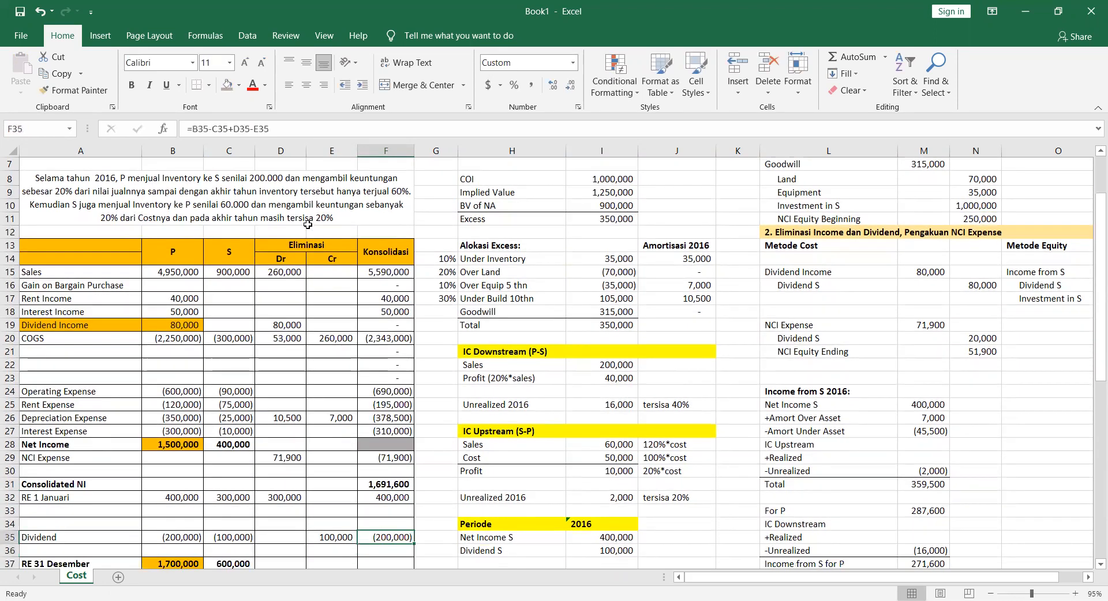
Examine the S dividend and its elimination entries in C35:E35
{"action": "key", "text": "Left"}
{"action": "key", "text": "shift+Left"}
{"action": "key", "text": "shift+Left"}
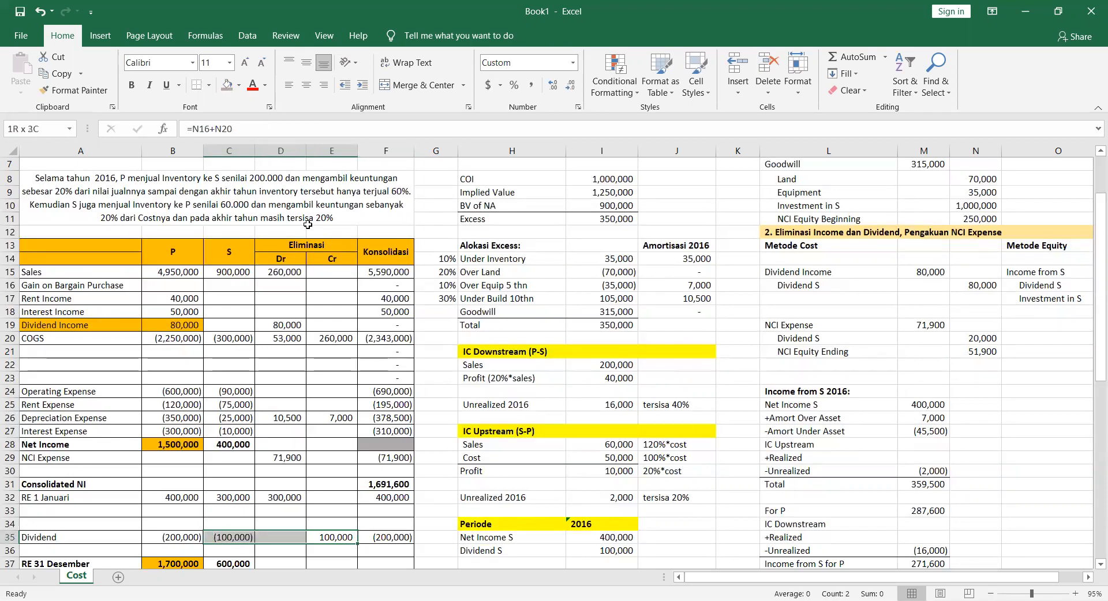
{"action": "key", "text": "Right"}
{"action": "key", "text": "Right"}
{"action": "key", "text": "Left"}
{"action": "key", "text": "Left"}
{"action": "key", "text": "Right"}
Calculate the consolidated RE 31 Desember in F37 with =SUM(F31:F36)
{"action": "key", "text": "Up"}
{"action": "key", "text": "Down"}
{"action": "key", "text": "Down"}
{"action": "key", "text": "Down"}
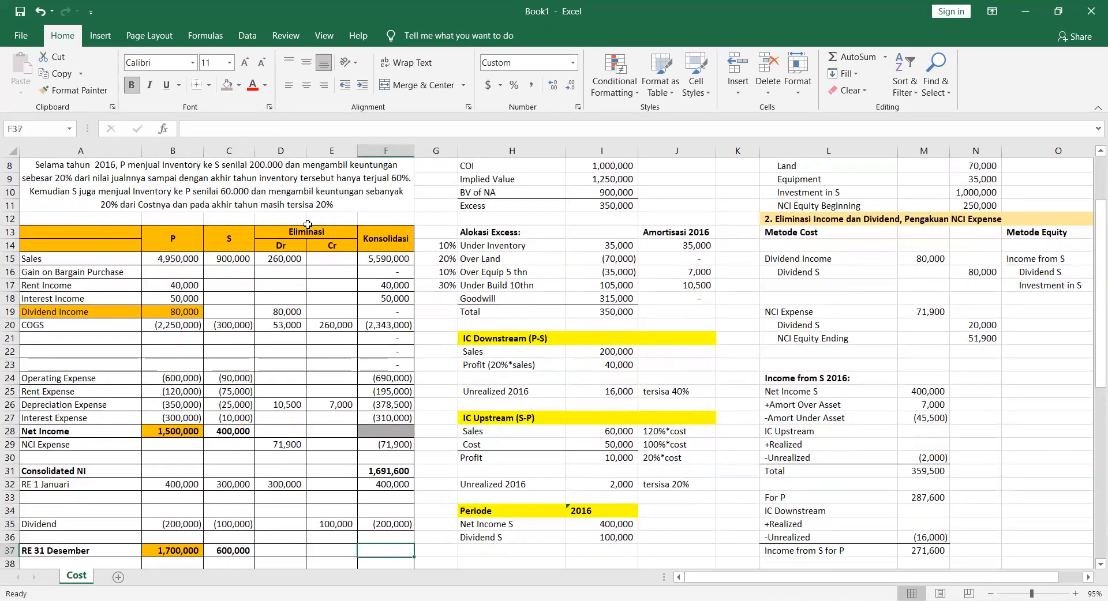
{"action": "type", "text": "="}
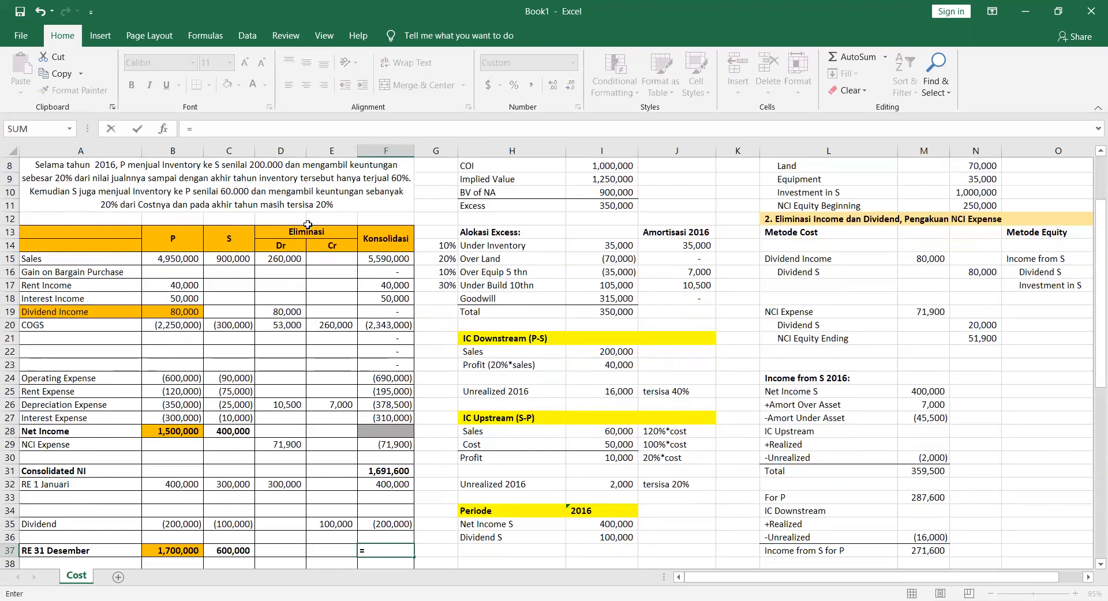
{"action": "type", "text": "SUM("}
{"action": "key", "text": "Up"}
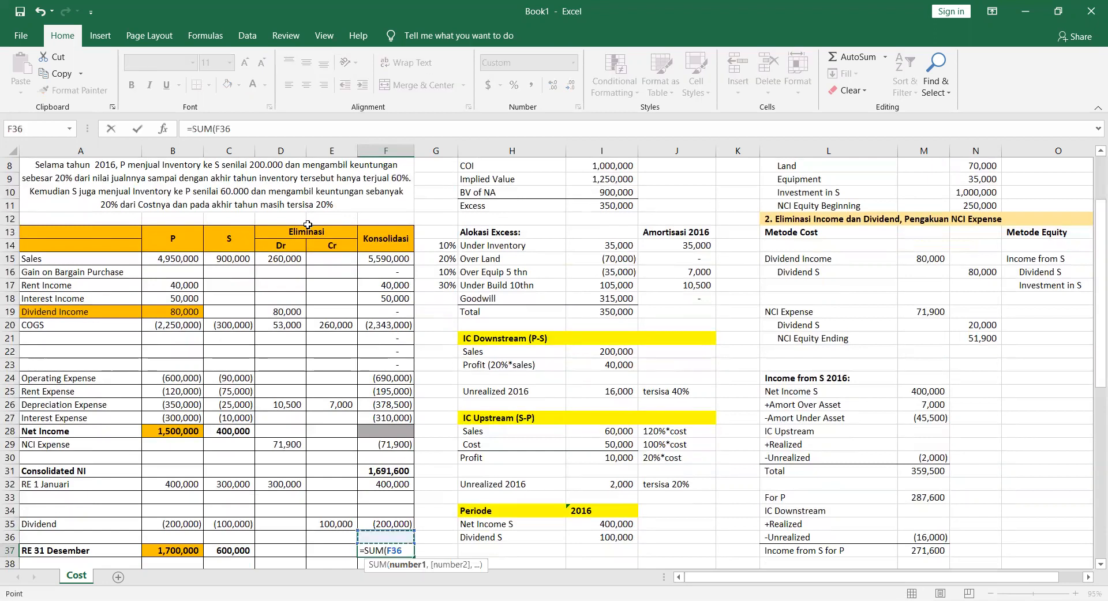
{"action": "key", "text": "shift+Up"}
{"action": "key", "text": "shift+Up"}
{"action": "key", "text": "shift+Up"}
{"action": "key", "text": "shift+Up"}
{"action": "key", "text": "shift+Up"}
{"action": "key", "text": "Return"}
{"action": "key", "text": "Up"}
Compare the P and S RE 31 Desember balances with the Konsolidasi rows that feed the F37 total
{"action": "key", "text": "Left"}
{"action": "key", "text": "Left"}
{"action": "key", "text": "Left"}
{"action": "key", "text": "Left"}
{"action": "key", "text": "shift+Right"}
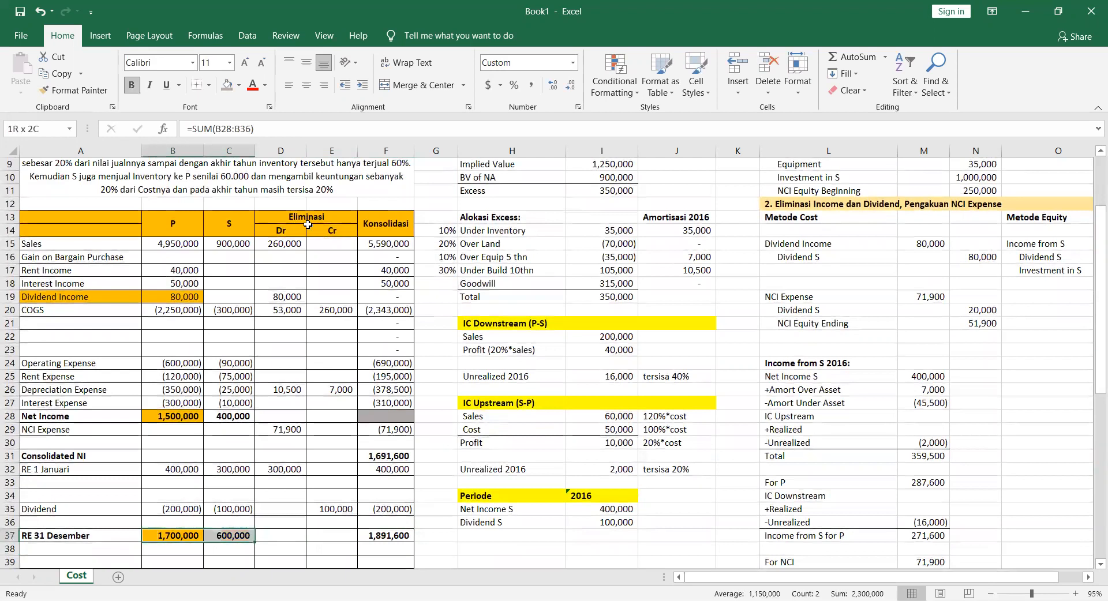
{"action": "key", "text": "Right"}
{"action": "key", "text": "Right"}
{"action": "key", "text": "Right"}
{"action": "key", "text": "Right"}
{"action": "key", "text": "shift+Up"}
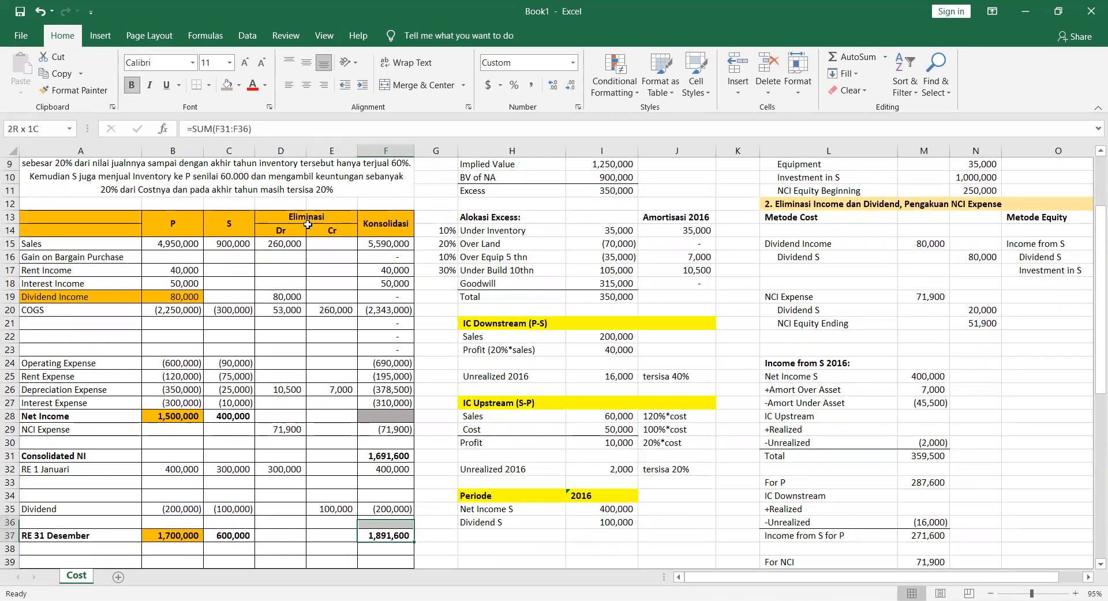
{"action": "key", "text": "shift+Up"}
{"action": "key", "text": "shift+Up"}
{"action": "key", "text": "shift+Up"}
{"action": "key", "text": "shift+Up"}
{"action": "key", "text": "shift+Up"}
{"action": "key", "text": "Down"}
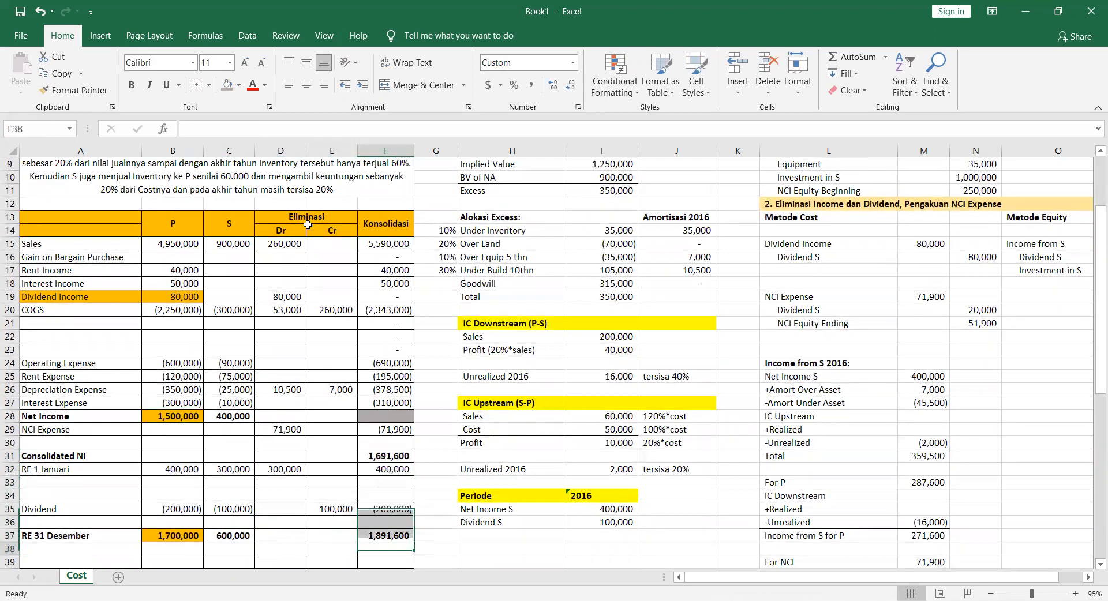
{"action": "key", "text": "Up"}
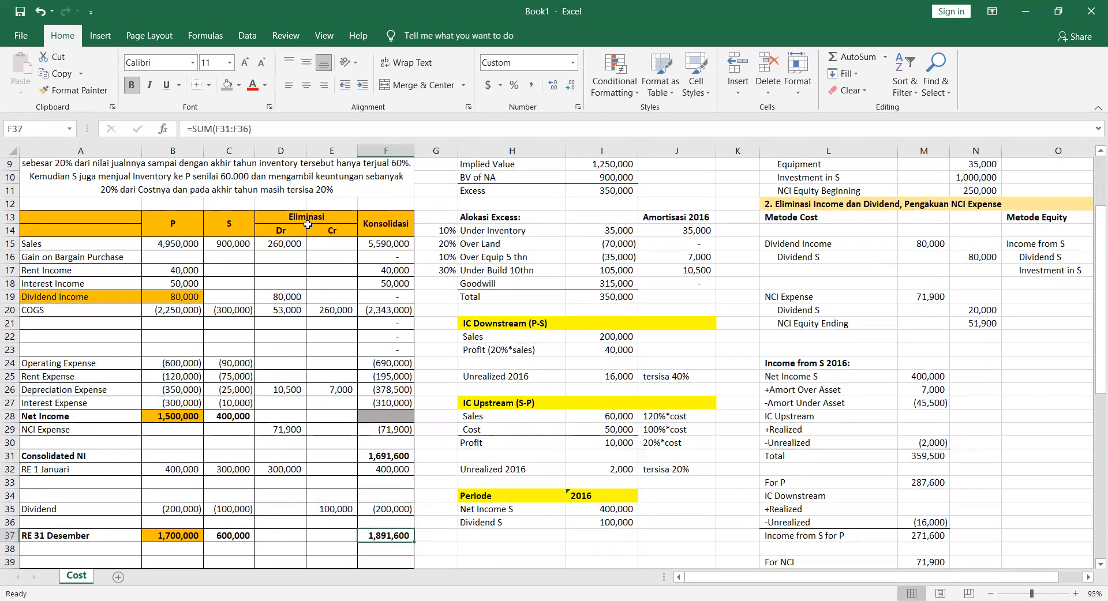
Link the balance-sheet RE 31 Desember cell F56 to the consolidated retained earnings in F37
{"action": "key", "text": "Down"}
{"action": "key", "text": "Down"}
{"action": "key", "text": "Down"}
{"action": "key", "text": "Down"}
{"action": "key", "text": "Down"}
{"action": "key", "text": "Down"}
{"action": "key", "text": "Down"}
{"action": "key", "text": "Down"}
{"action": "key", "text": "Down"}
{"action": "key", "text": "Down"}
{"action": "key", "text": "Down"}
{"action": "key", "text": "Down"}
{"action": "key", "text": "Down"}
{"action": "key", "text": "Down"}
{"action": "key", "text": "Down"}
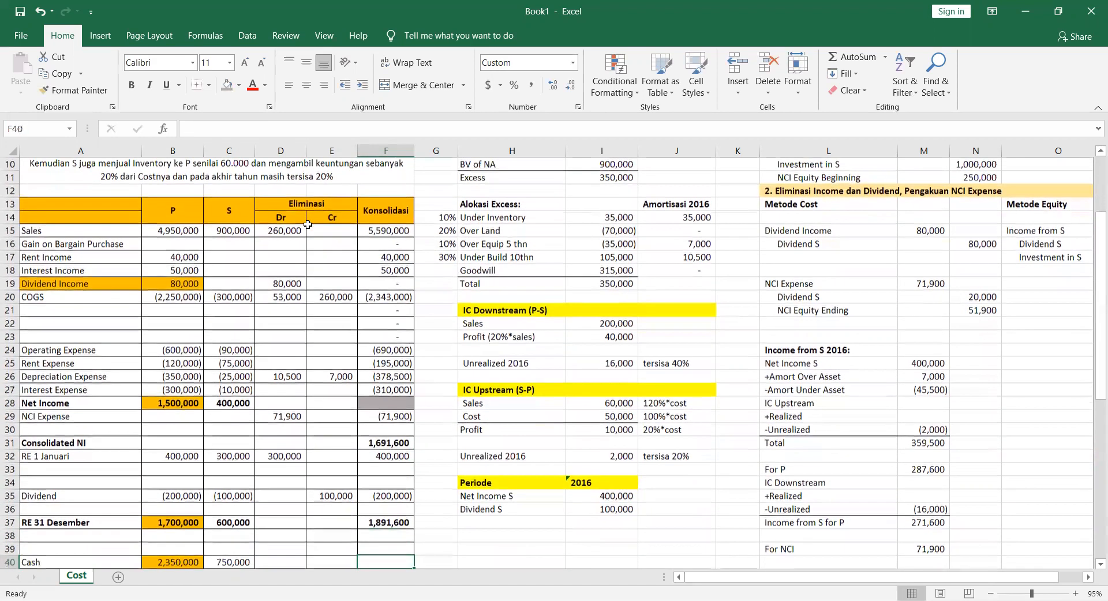
{"action": "key", "text": "Down"}
{"action": "key", "text": "Down"}
{"action": "key", "text": "Down"}
{"action": "key", "text": "Down"}
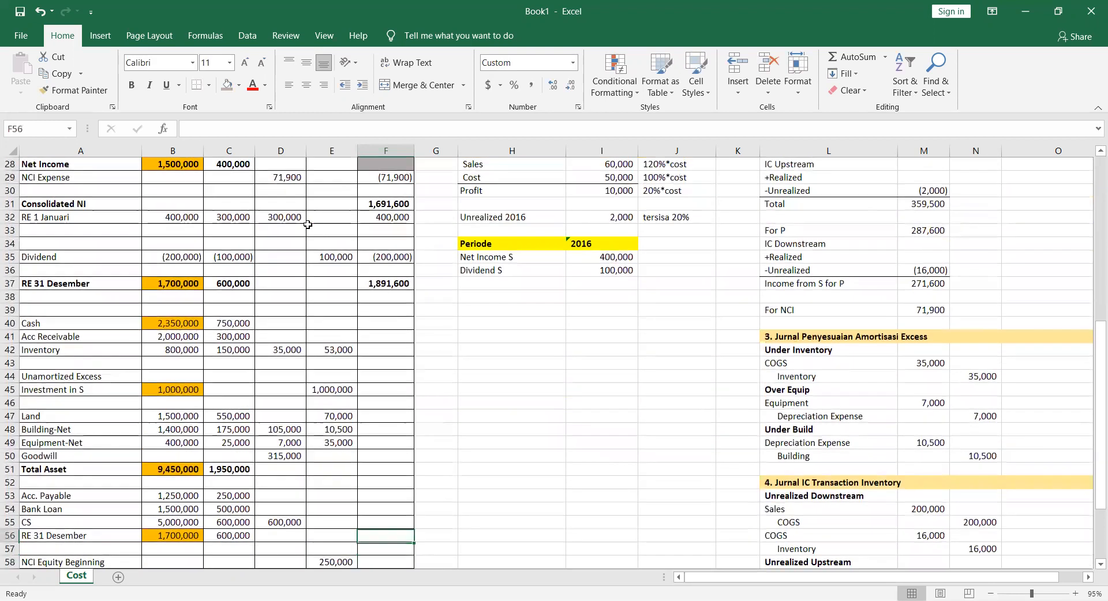
{"action": "type", "text": "="}
{"action": "left_click", "coordinate": [376, 283]}
{"action": "key", "text": "Return"}
Enter the consolidated Cash formula =B40+C40+D40-E40 in F40 and copy it down the asset rows to Goodwill in F50
{"action": "key", "text": "Up"}
{"action": "key", "text": "Up"}
{"action": "key", "text": "Up"}
{"action": "key", "text": "Up"}
{"action": "key", "text": "Up"}
{"action": "key", "text": "Up"}
{"action": "key", "text": "Up"}
{"action": "key", "text": "Up"}
{"action": "key", "text": "Up"}
{"action": "key", "text": "Up"}
{"action": "key", "text": "Up"}
{"action": "key", "text": "Up"}
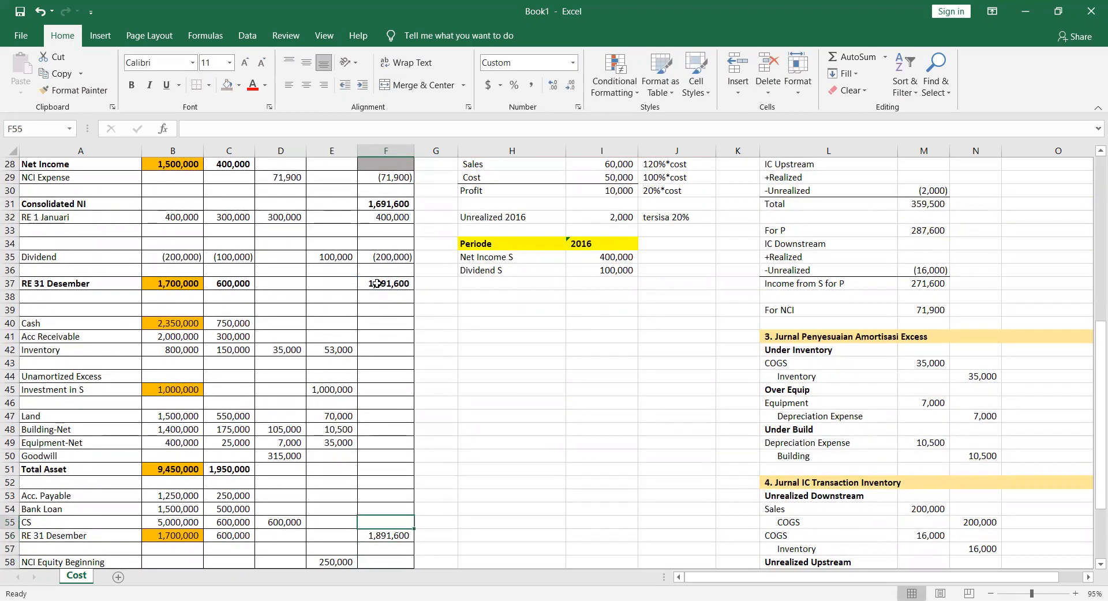
{"action": "key", "text": "Up"}
{"action": "key", "text": "Up"}
{"action": "key", "text": "Up"}
{"action": "key", "text": "Up"}
{"action": "key", "text": "Up"}
{"action": "key", "text": "Up"}
{"action": "type", "text": "="}
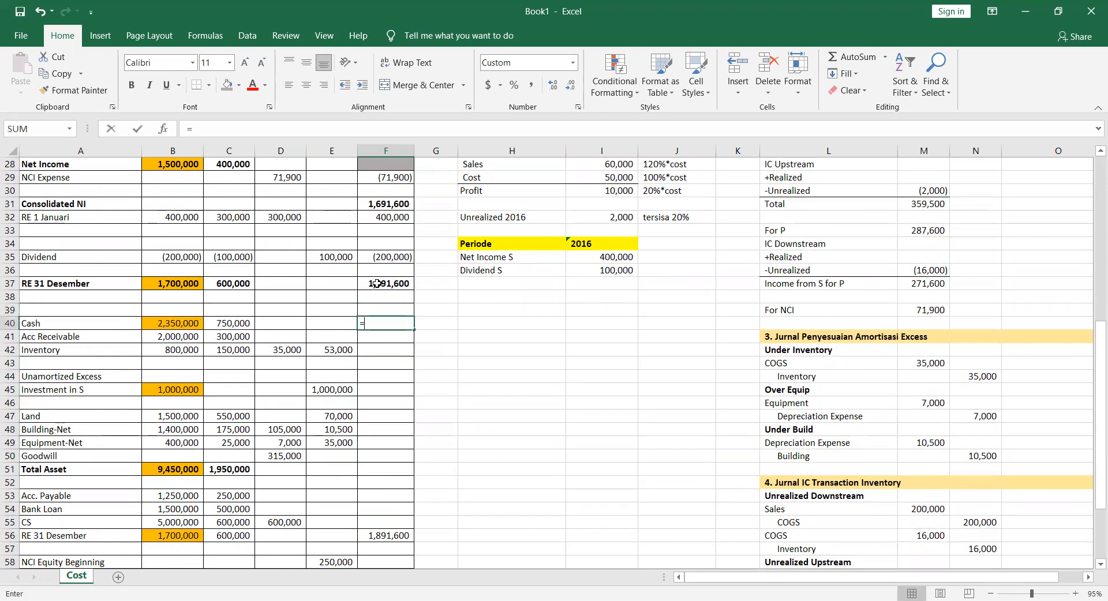
{"action": "key", "text": "Left"}
{"action": "key", "text": "Left"}
{"action": "key", "text": "Left"}
{"action": "key", "text": "Left"}
{"action": "type", "text": "+"}
{"action": "key", "text": "Left"}
{"action": "key", "text": "Left"}
{"action": "key", "text": "Left"}
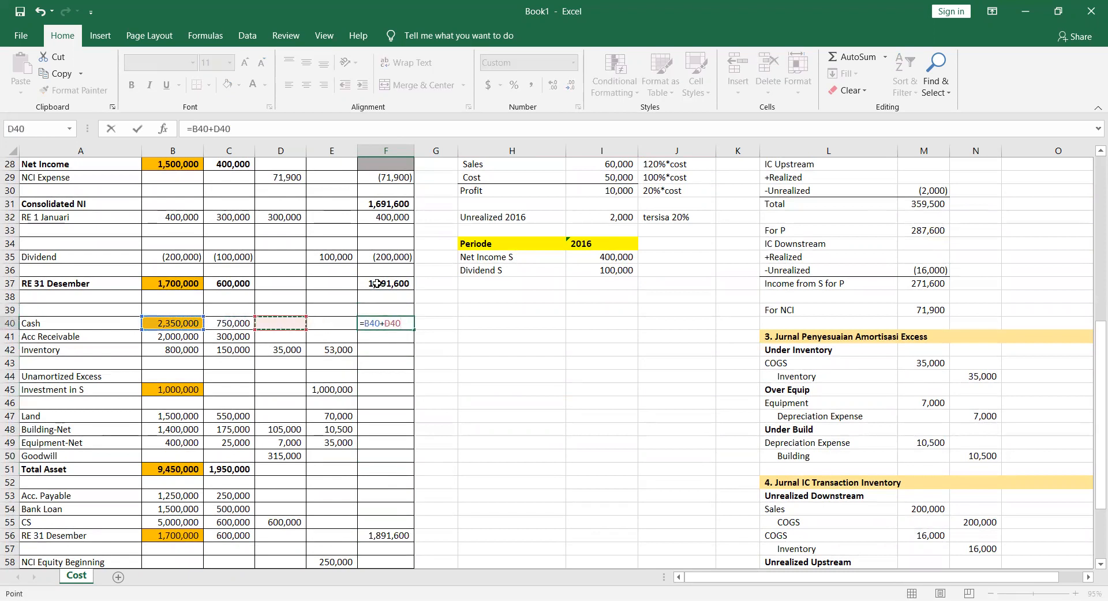
{"action": "type", "text": "+"}
{"action": "key", "text": "Left"}
{"action": "key", "text": "Left"}
{"action": "type", "text": "+"}
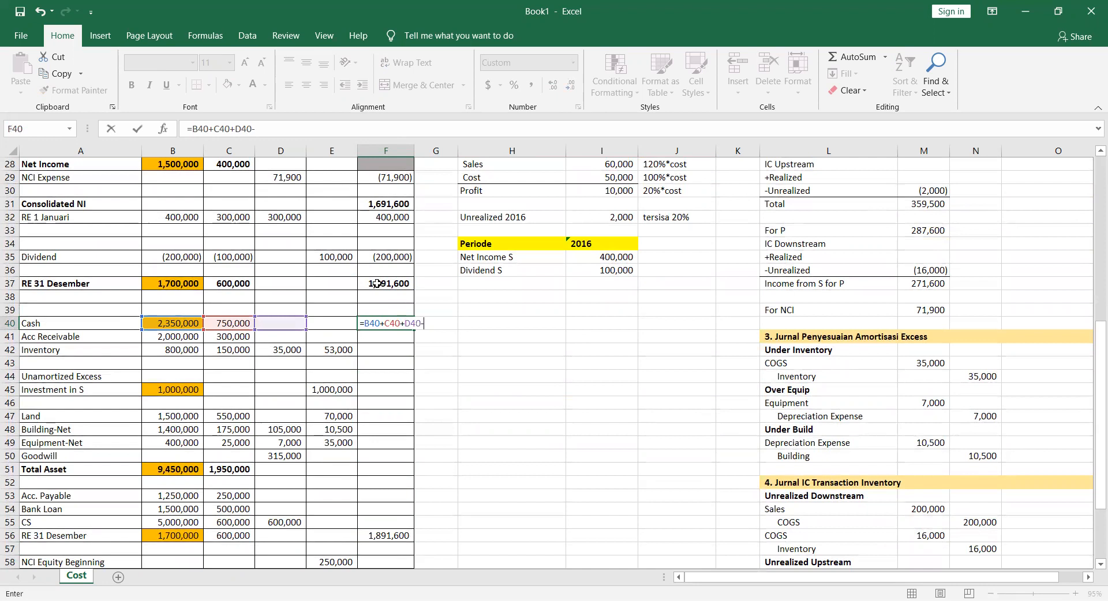
{"action": "key", "text": "Left"}
{"action": "key", "text": "Return"}
{"action": "key", "text": "Up"}
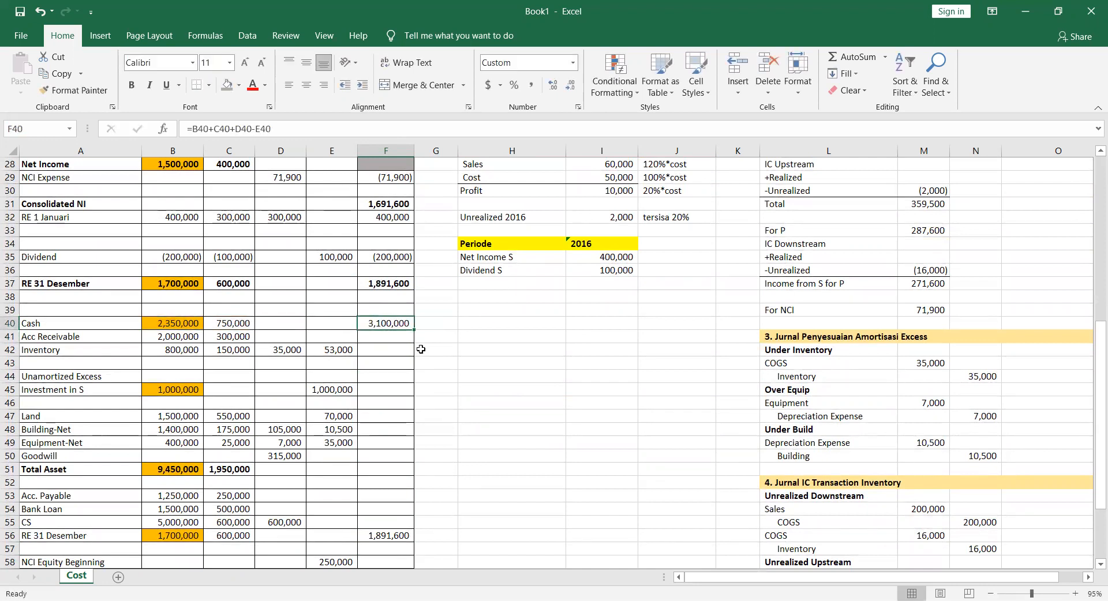
{"action": "left_click_drag", "start_coordinate": [414, 334], "coordinate": [416, 459]}
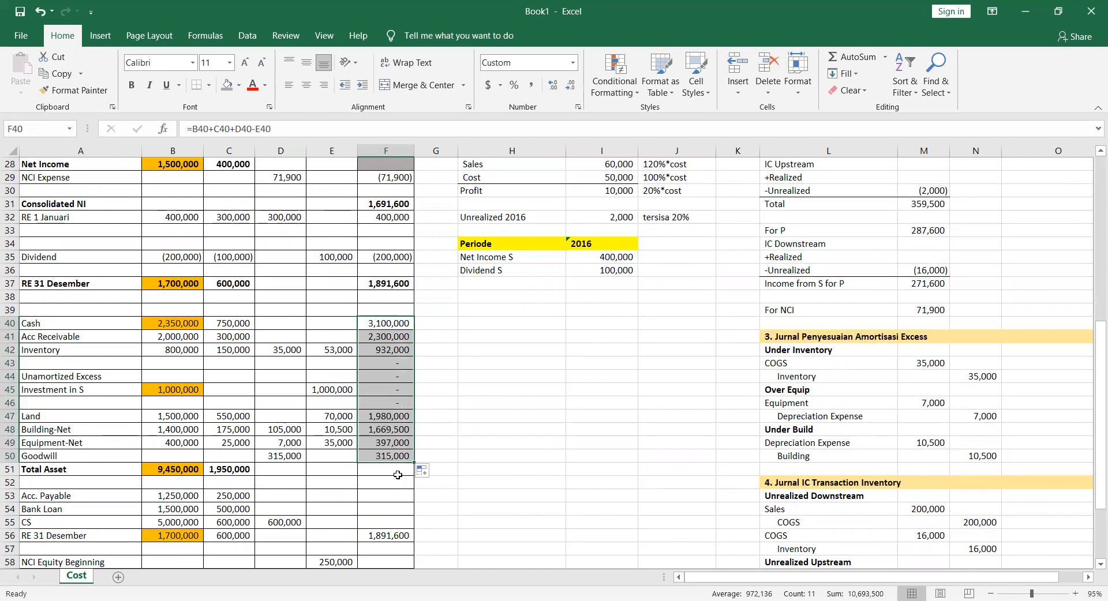
{"action": "left_click", "coordinate": [390, 473]}
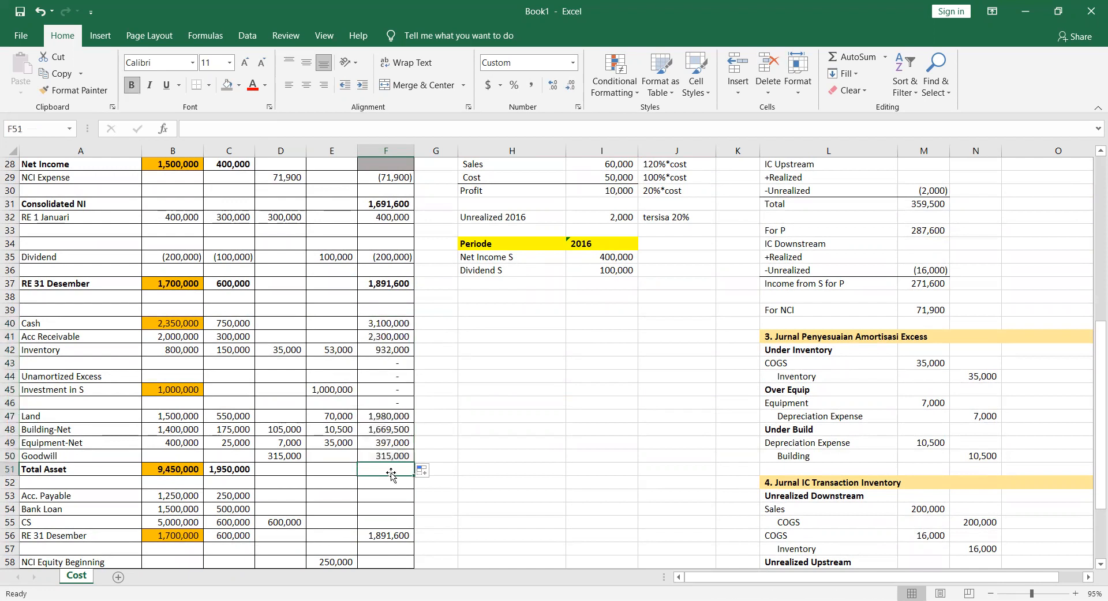
Calculate the consolidated Total Asset in F51 with =SUM(F40:F50)
{"action": "type", "text": "=SUM("}
{"action": "key", "text": "Up"}
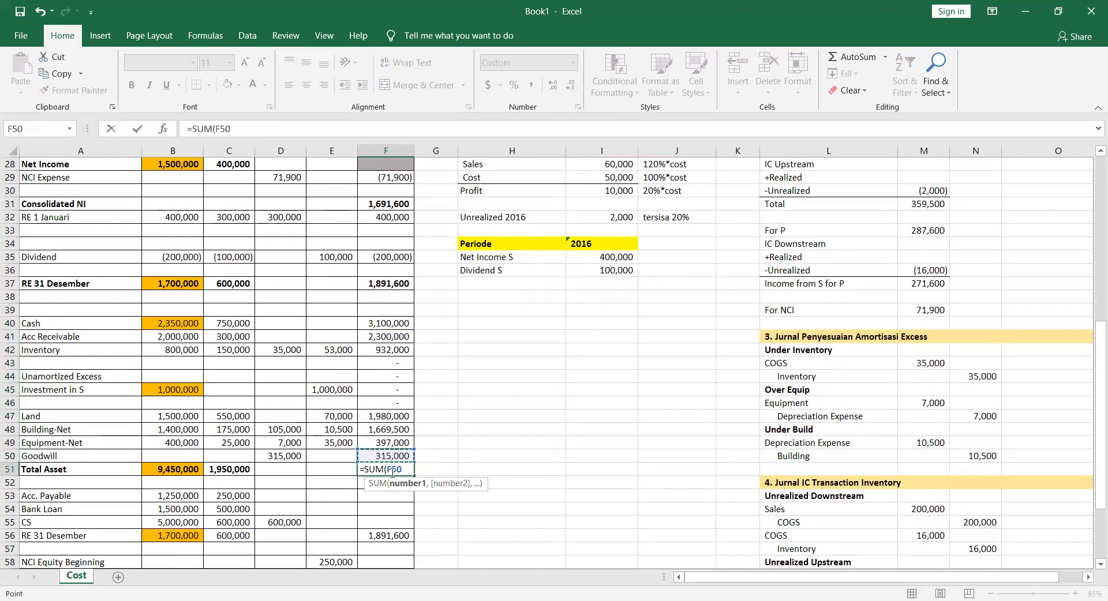
{"action": "key", "text": "ctrl+shift+Up"}
{"action": "key", "text": "Return"}
{"action": "left_click", "coordinate": [392, 472]}
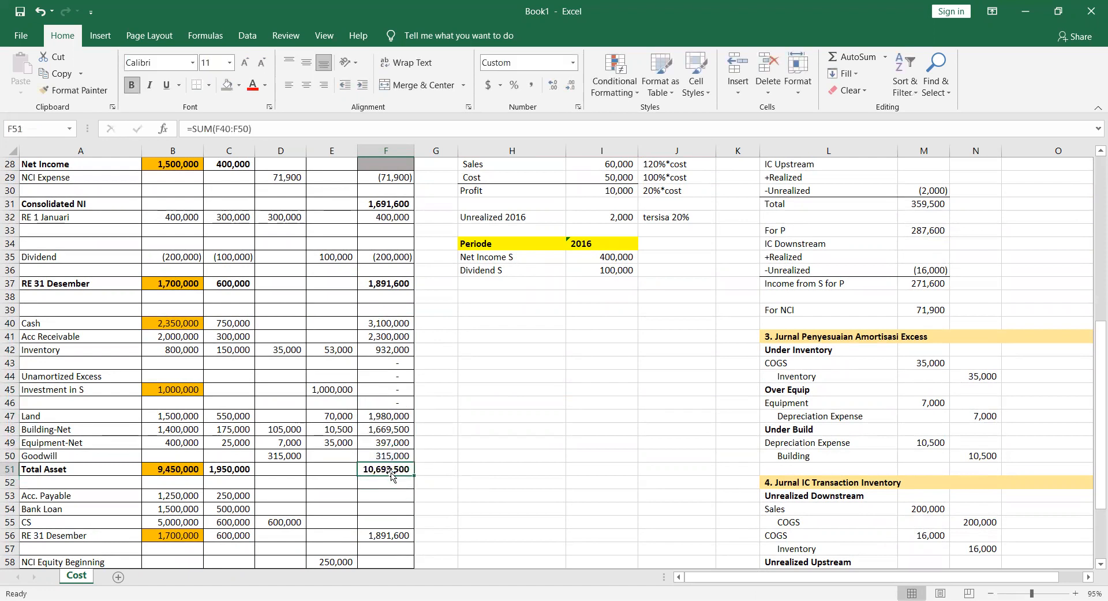
Calculate the consolidated Acc. Payable, Bank Loan and CS in F53:F55 with =B53+C53-D53+E53, and fit column G to its contents
{"action": "scroll", "coordinate": [452, 496], "scroll_direction": "down", "scroll_amount": 1}
{"action": "scroll", "coordinate": [453, 495], "scroll_direction": "down", "scroll_amount": 2}
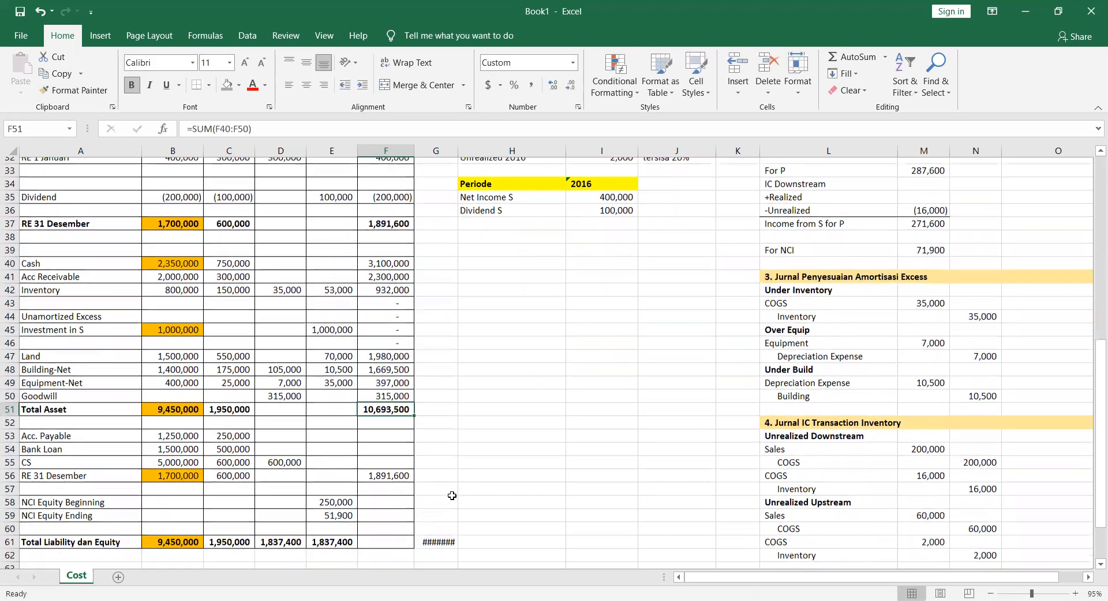
{"action": "left_click", "coordinate": [387, 374]}
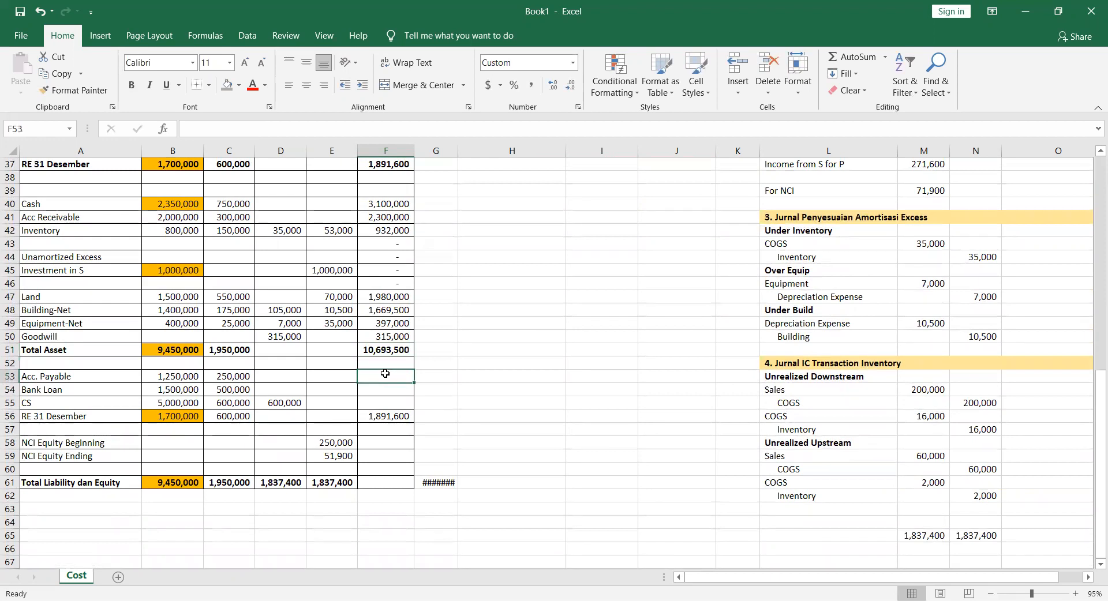
{"action": "type", "text": "="}
{"action": "key", "text": "Left"}
{"action": "key", "text": "Left"}
{"action": "key", "text": "Left"}
{"action": "key", "text": "Left"}
{"action": "type", "text": "+"}
{"action": "key", "text": "Left"}
{"action": "key", "text": "Left"}
{"action": "key", "text": "Left"}
{"action": "type", "text": "+"}
{"action": "key", "text": "Left"}
{"action": "key", "text": "Left"}
{"action": "type", "text": "+"}
{"action": "key", "text": "Left"}
{"action": "key", "text": "Return"}
{"action": "left_click", "coordinate": [385, 373]}
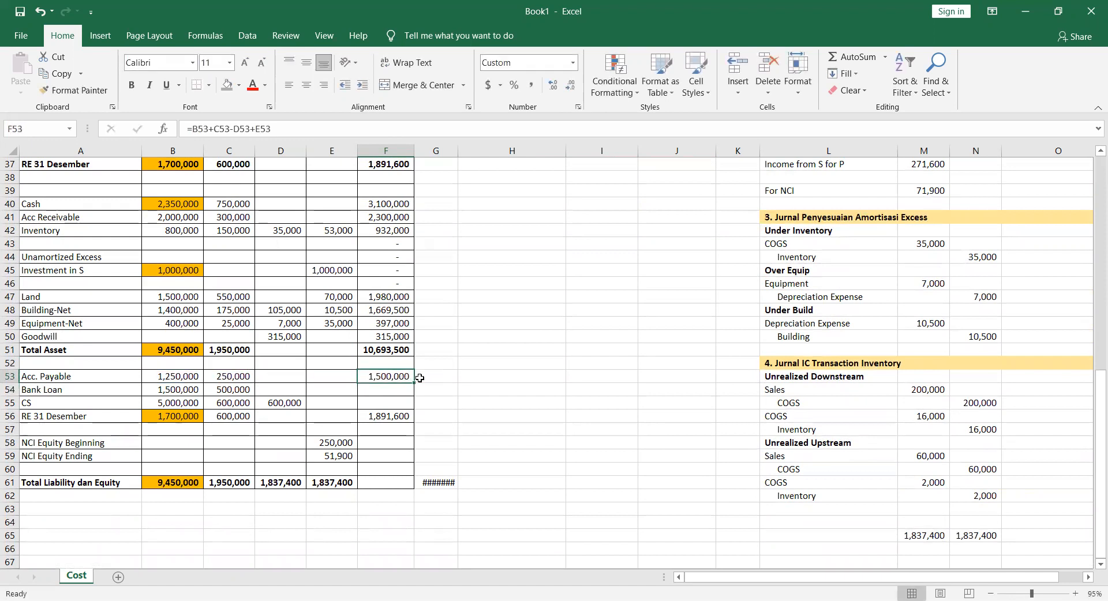
{"action": "left_click_drag", "start_coordinate": [415, 385], "coordinate": [416, 407]}
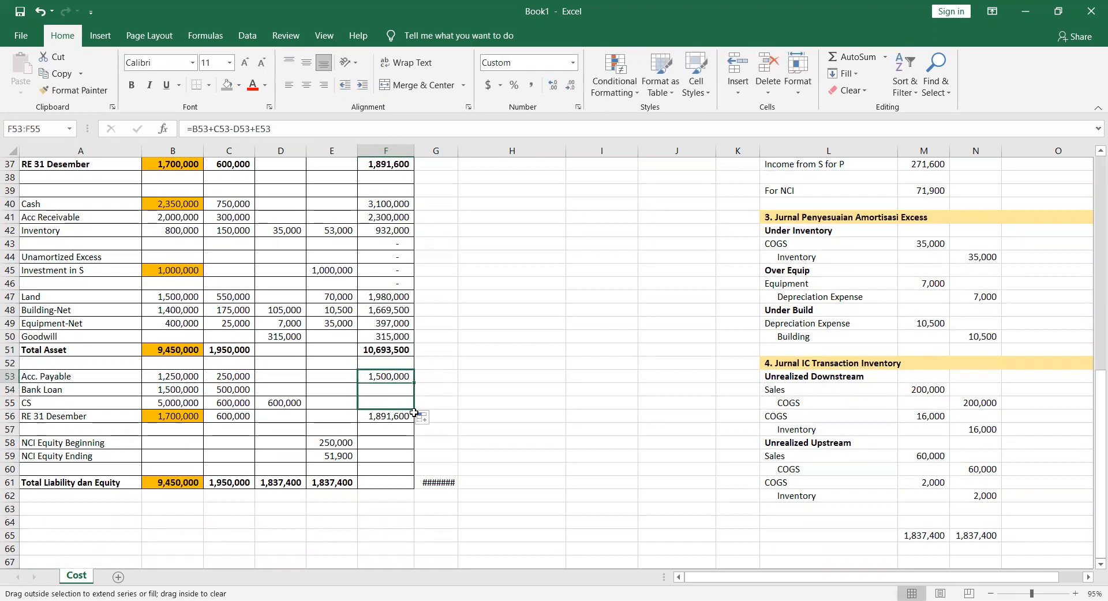
{"action": "double_click", "coordinate": [458, 148]}
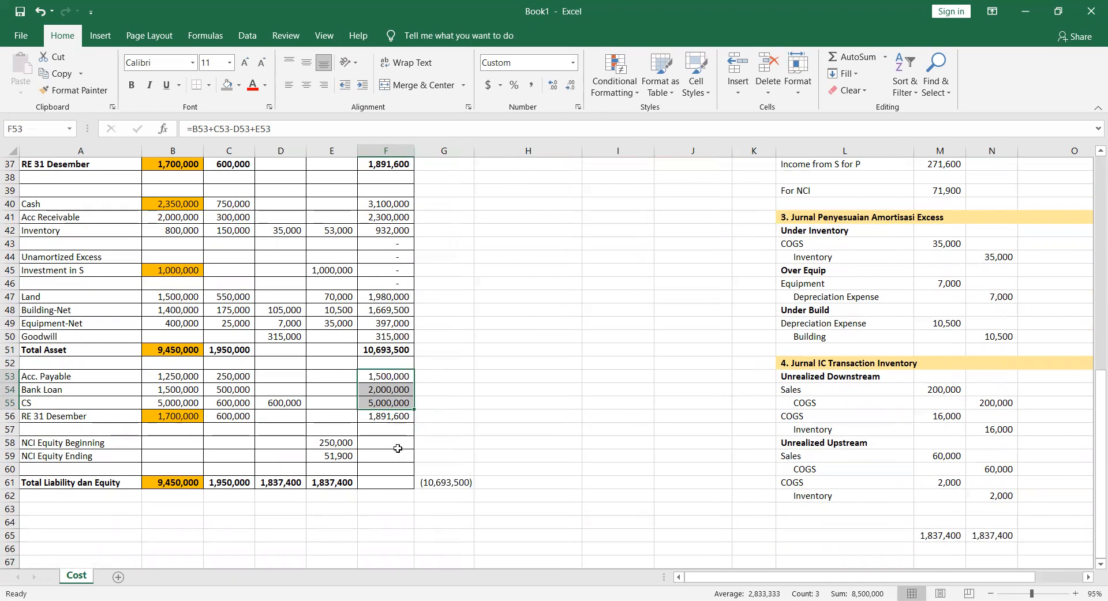
Copy the F53:F55 formulas to F57:F59 for the NCI Equity Beginning and Ending rows, and clear F57 in the blank row
{"action": "key", "text": "ctrl+c"}
{"action": "key", "text": "Down"}
{"action": "key", "text": "Down"}
{"action": "key", "text": "Down"}
{"action": "key", "text": "Down"}
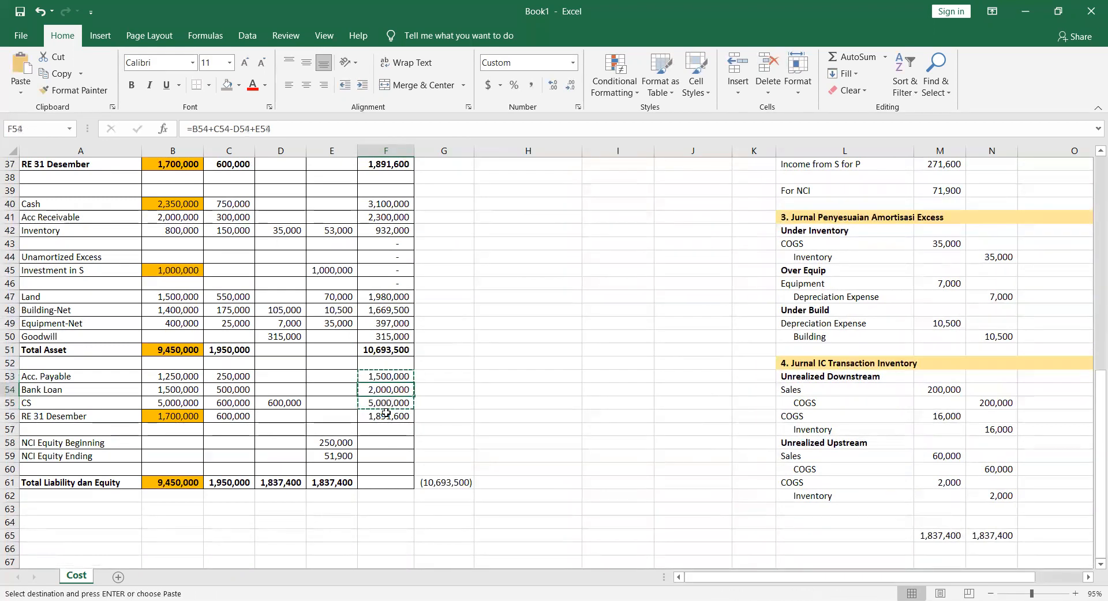
{"action": "key", "text": "Return"}
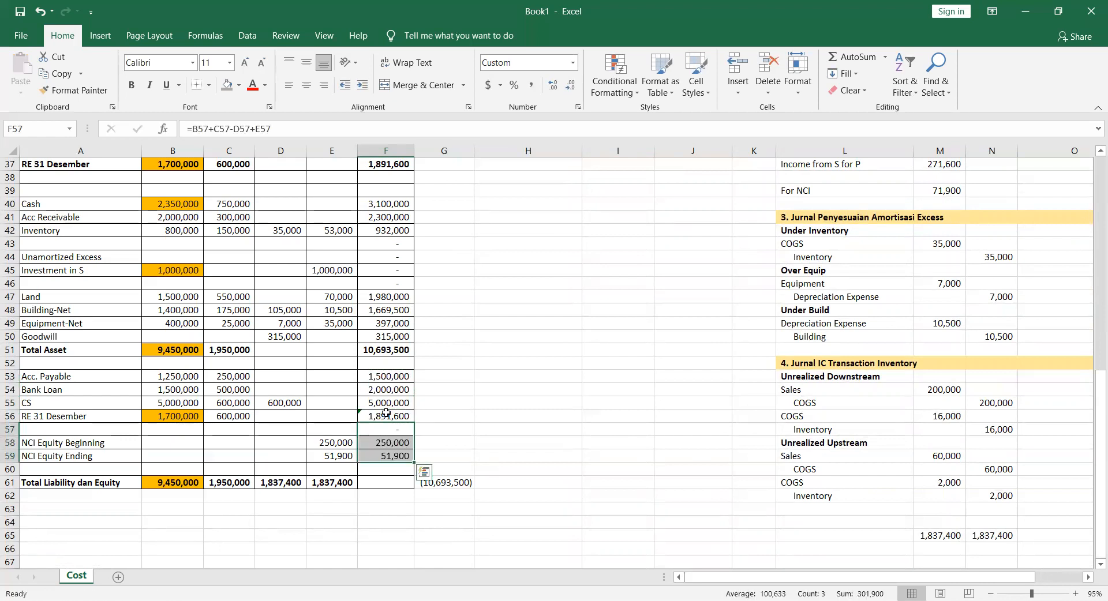
{"action": "key", "text": "Down"}
{"action": "key", "text": "Down"}
{"action": "key", "text": "Up"}
{"action": "key", "text": "Up"}
{"action": "key", "text": "F2"}
{"action": "key", "text": "Return"}
Calculate the consolidated Total Liability dan Equity in F61 with =SUM(F53:F60)
{"action": "key", "text": "Down"}
{"action": "key", "text": "Down"}
{"action": "key", "text": "Down"}
{"action": "type", "text": "="}
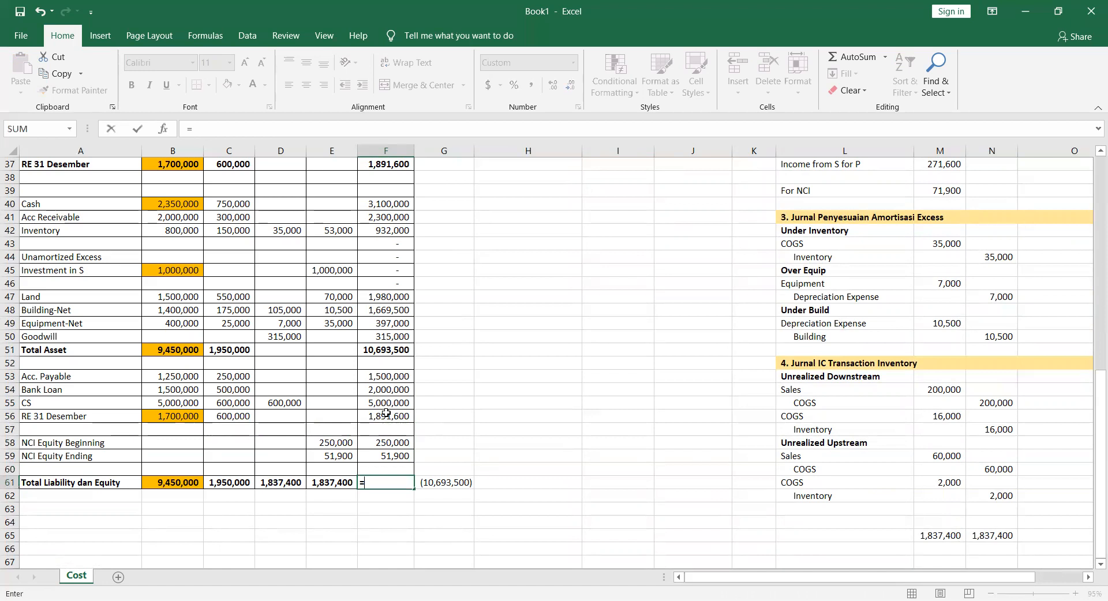
{"action": "type", "text": "SUM("}
{"action": "key", "text": "Up"}
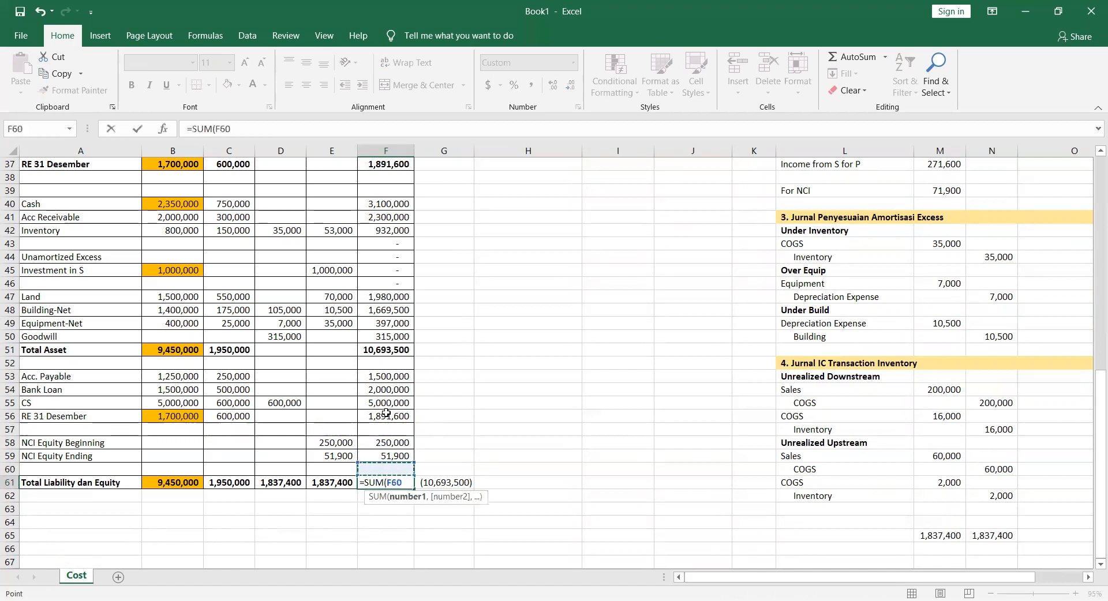
{"action": "key", "text": "shift+Up"}
{"action": "key", "text": "shift+Up"}
{"action": "key", "text": "shift+Up"}
{"action": "key", "text": "shift+Up"}
{"action": "key", "text": "shift+Up"}
{"action": "key", "text": "shift+Up"}
{"action": "key", "text": "shift+Up"}
{"action": "key", "text": "Return"}
{"action": "key", "text": "Up"}
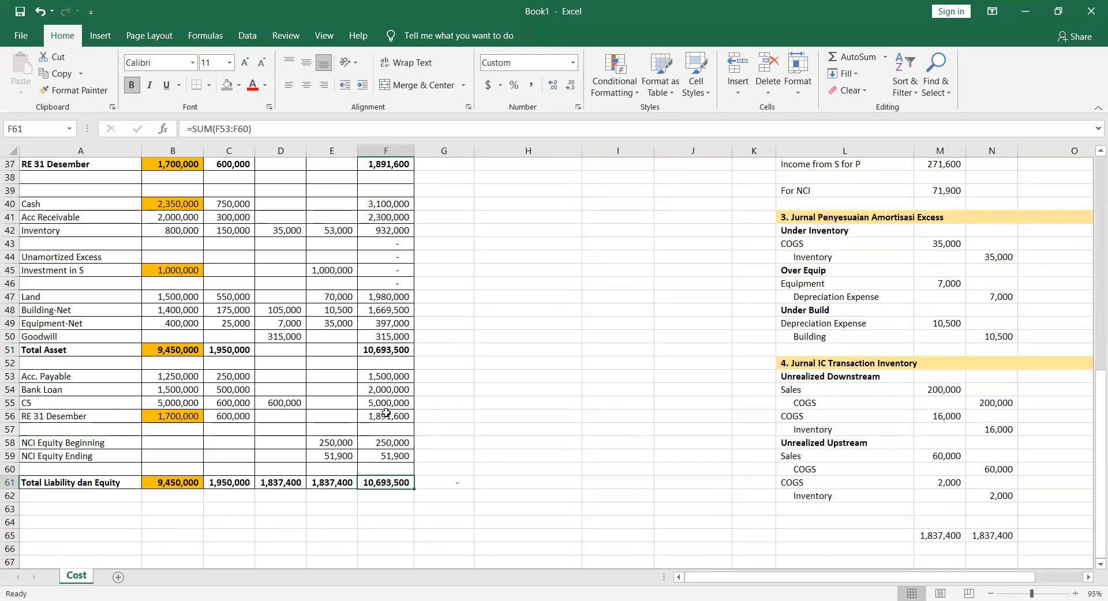
Apply a thick outside border around the Konsolidasi column from F13 to F61
{"action": "scroll", "coordinate": [386, 413], "scroll_direction": "up", "scroll_amount": 11}
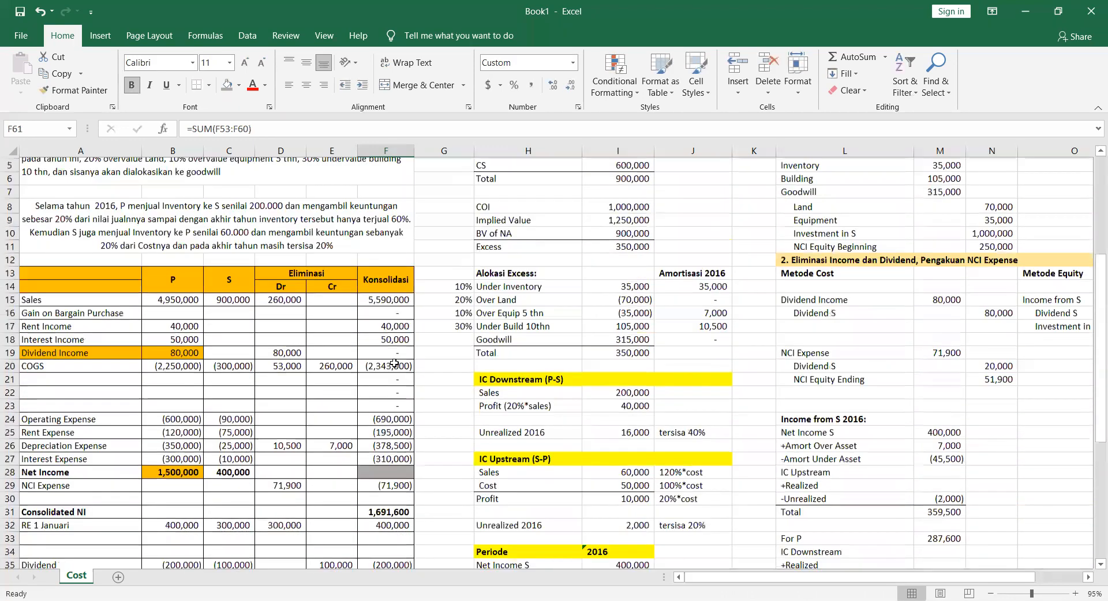
{"action": "left_click_drag", "start_coordinate": [386, 280], "coordinate": [391, 525]}
{"action": "scroll", "coordinate": [391, 528], "scroll_direction": "down", "scroll_amount": 8}
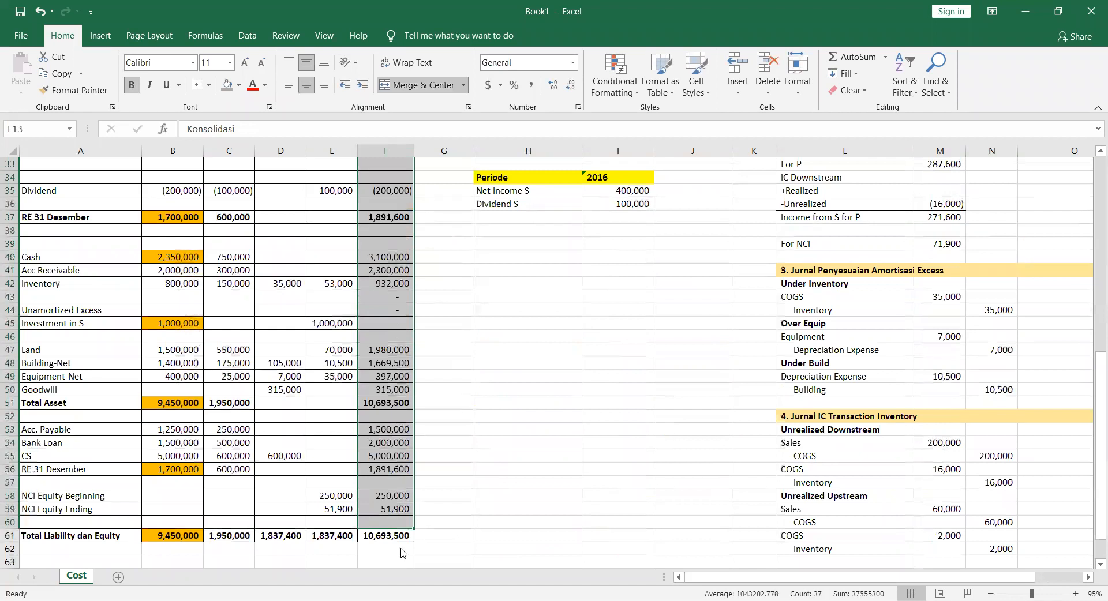
{"action": "left_click", "coordinate": [398, 536], "text": "shift"}
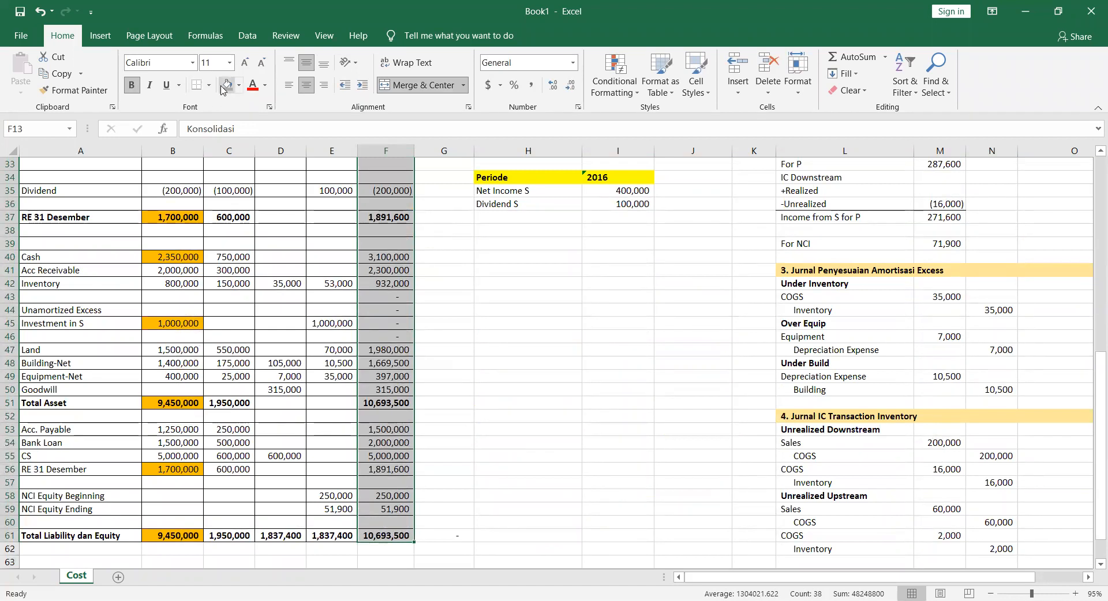
{"action": "scroll", "coordinate": [214, 254], "scroll_direction": "up", "scroll_amount": 15}
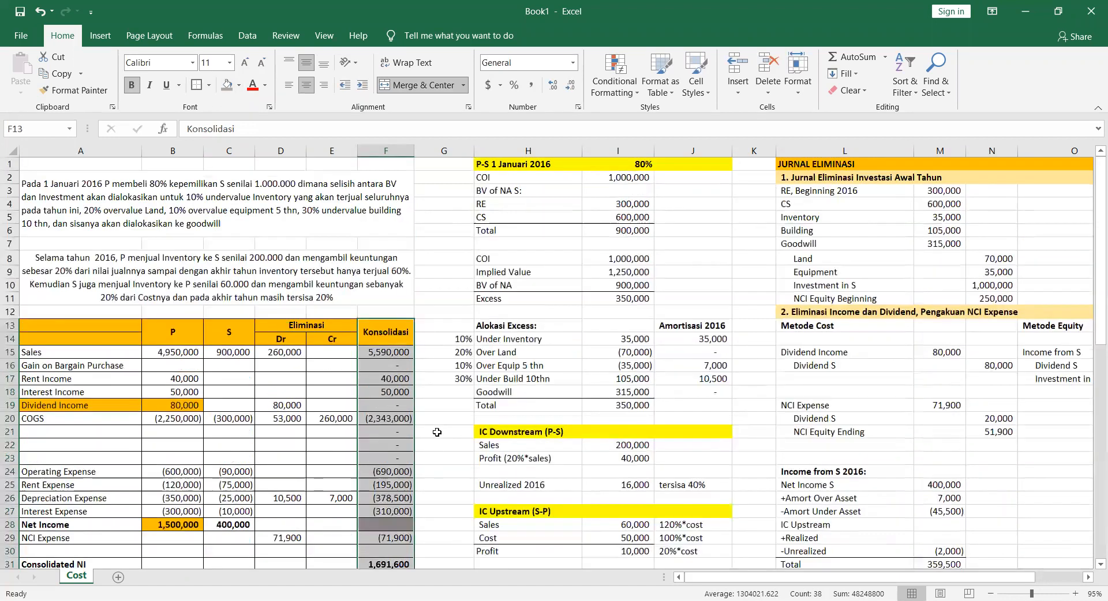
{"action": "left_click", "coordinate": [433, 430]}
Review the completed consolidation worksheet from the case text down through the income, retained earnings and balance sheet rows
{"action": "scroll", "coordinate": [423, 466], "scroll_direction": "down", "scroll_amount": 5}
{"action": "scroll", "coordinate": [422, 466], "scroll_direction": "down", "scroll_amount": 3}
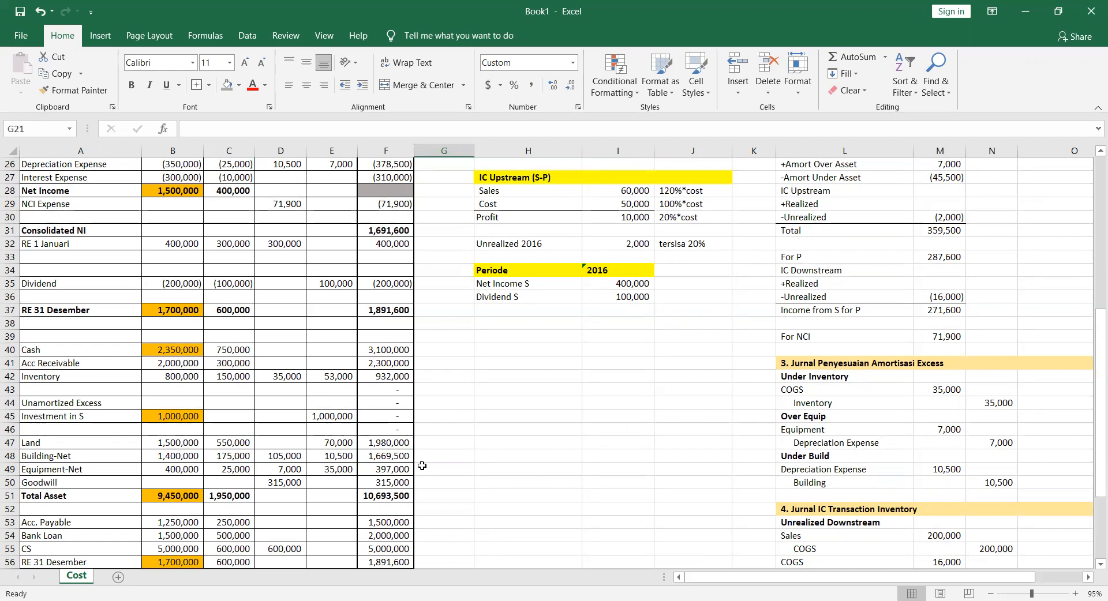
{"action": "scroll", "coordinate": [421, 466], "scroll_direction": "down", "scroll_amount": 3}
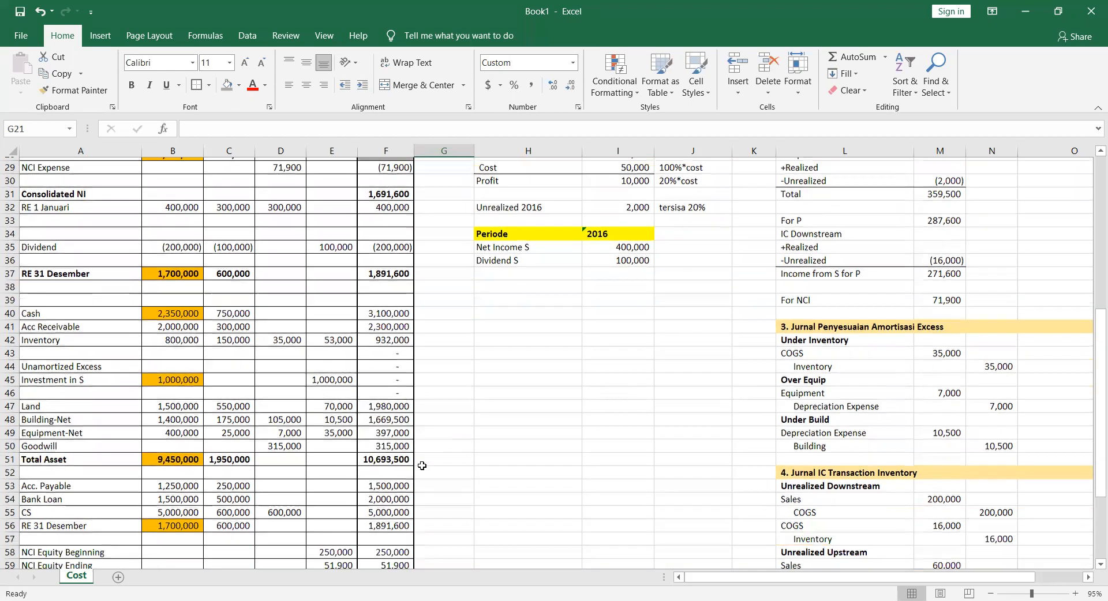
{"action": "scroll", "coordinate": [422, 466], "scroll_direction": "up", "scroll_amount": 11}
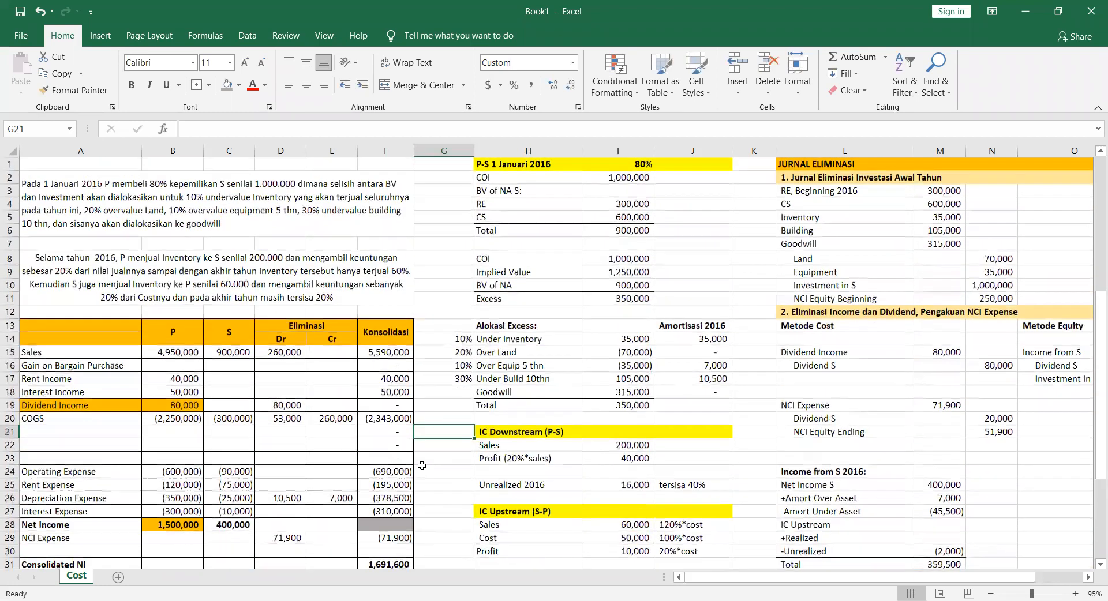
{"action": "scroll", "coordinate": [421, 466], "scroll_direction": "down", "scroll_amount": 3}
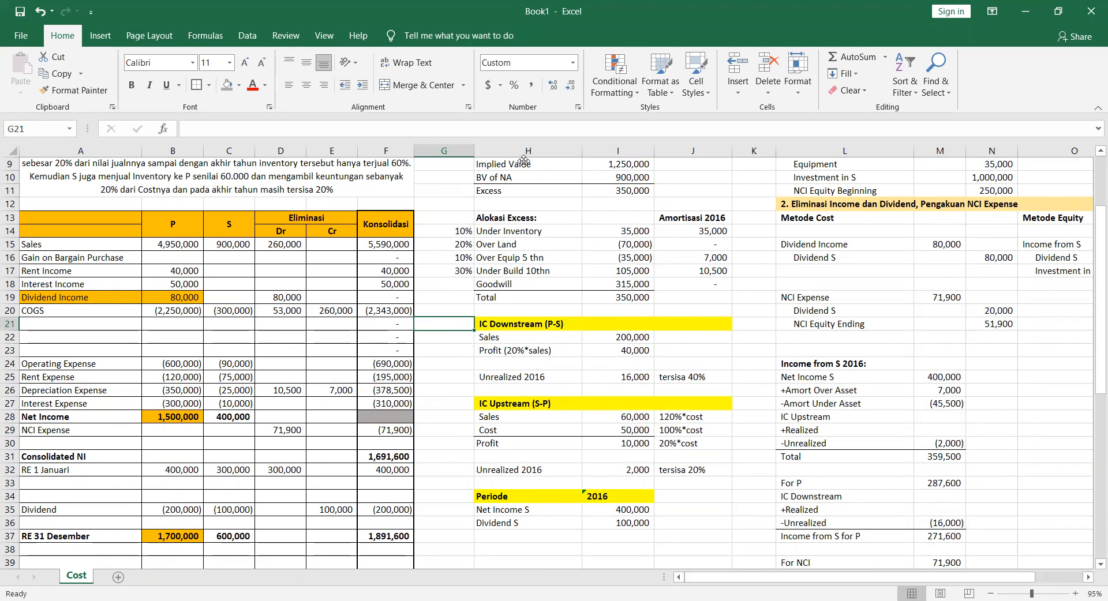
{"action": "key", "text": "alt+Tab"}
{"action": "scroll", "coordinate": [525, 166], "scroll_direction": "up", "scroll_amount": 3}
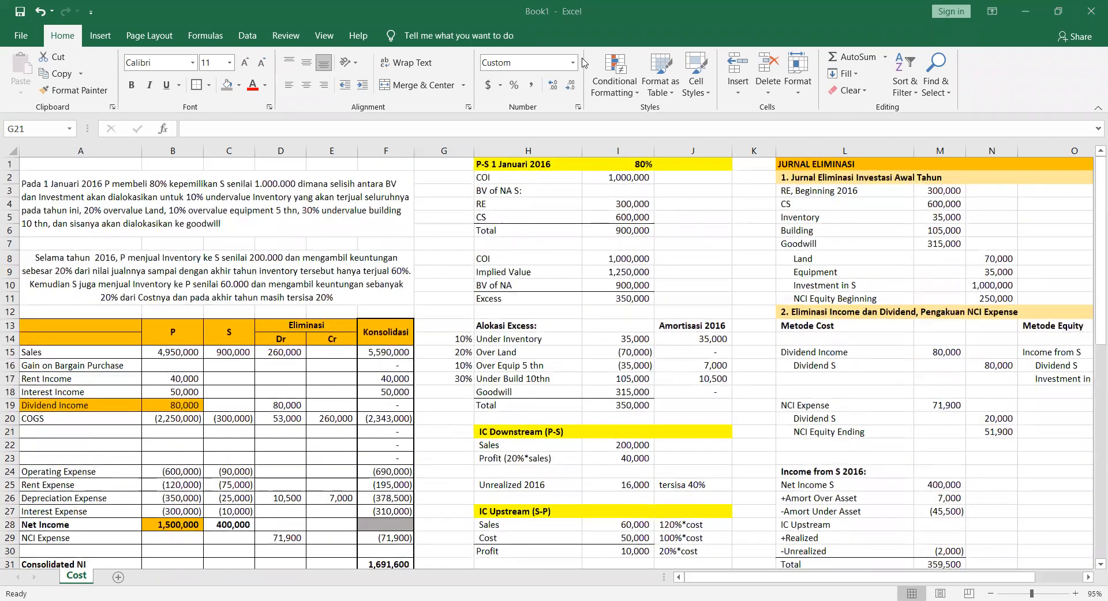
{"action": "scroll", "coordinate": [465, 515], "scroll_direction": "down", "scroll_amount": 6}
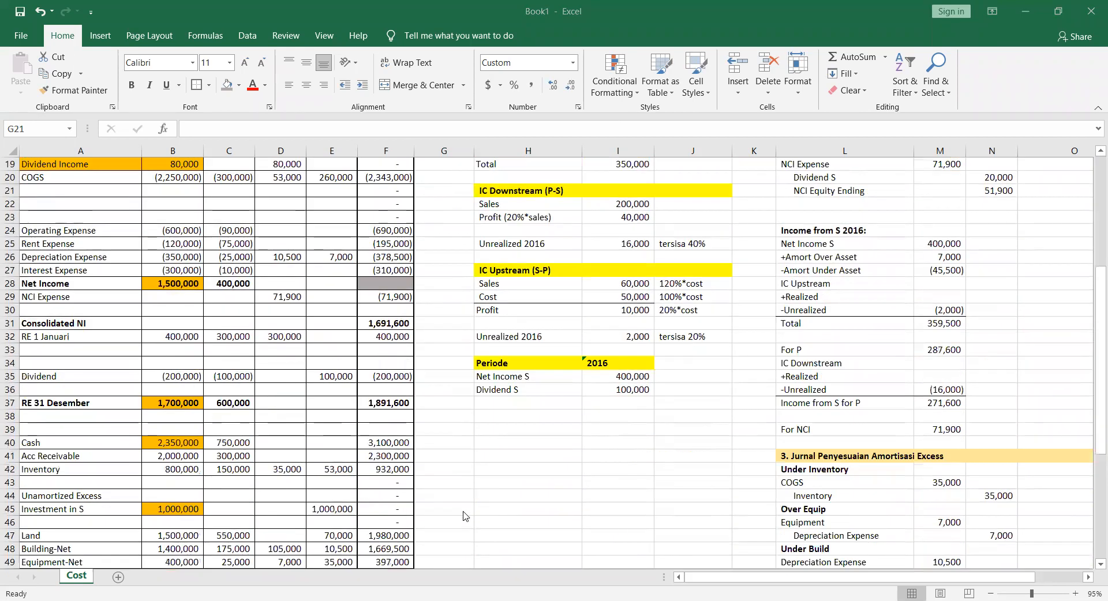
{"action": "key", "text": "alt+Tab"}
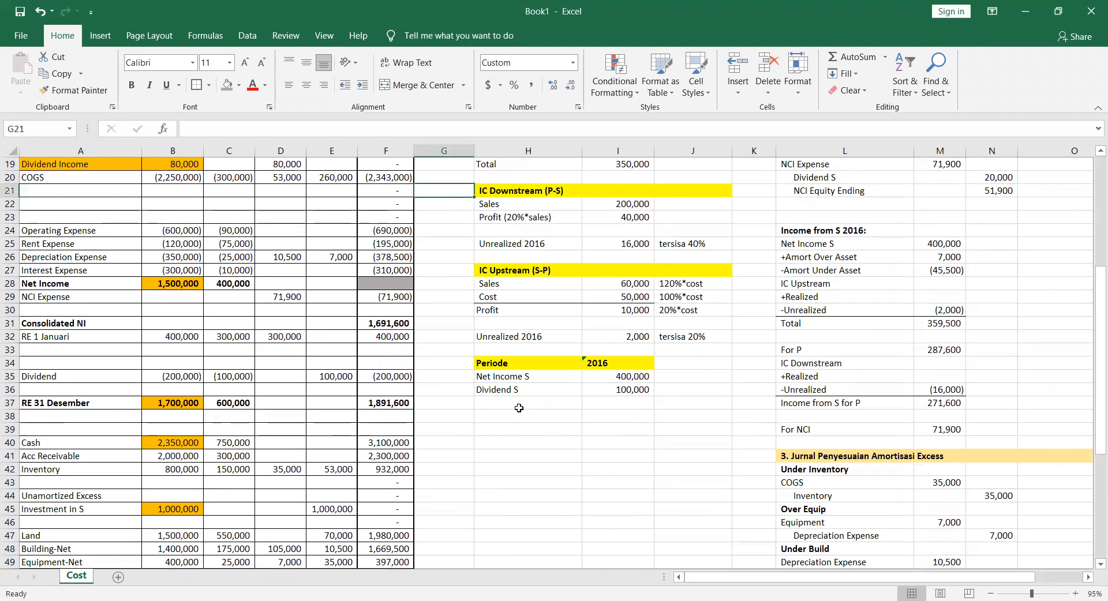
Examine how P's RE 31 Desember in B37 builds up from Net Income, RE 1 Januari and Dividend
{"action": "left_click", "coordinate": [180, 402]}
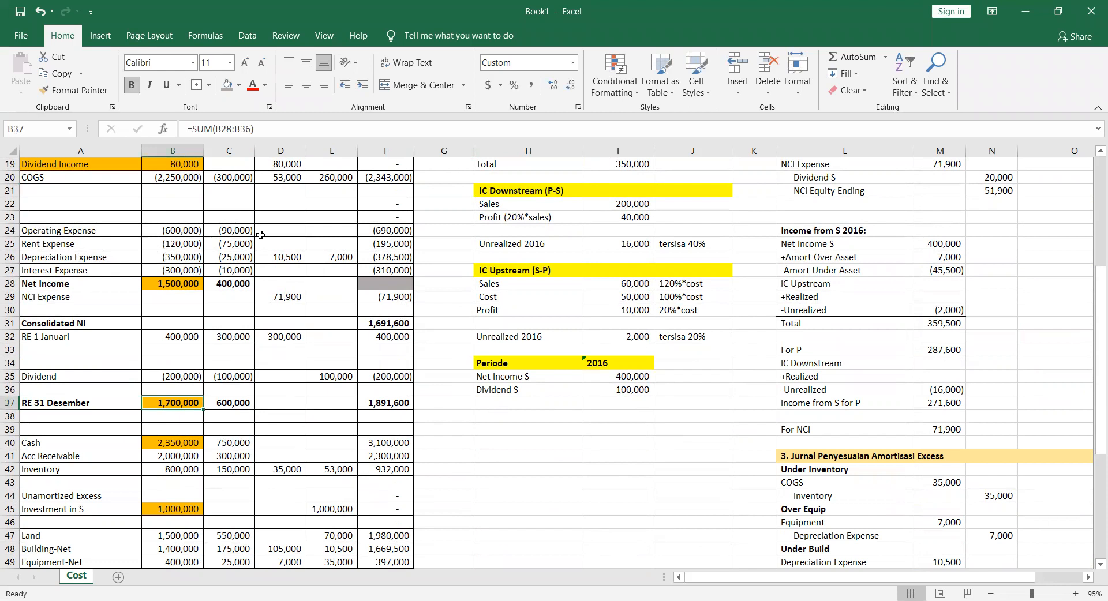
{"action": "scroll", "coordinate": [220, 490], "scroll_direction": "up", "scroll_amount": 1}
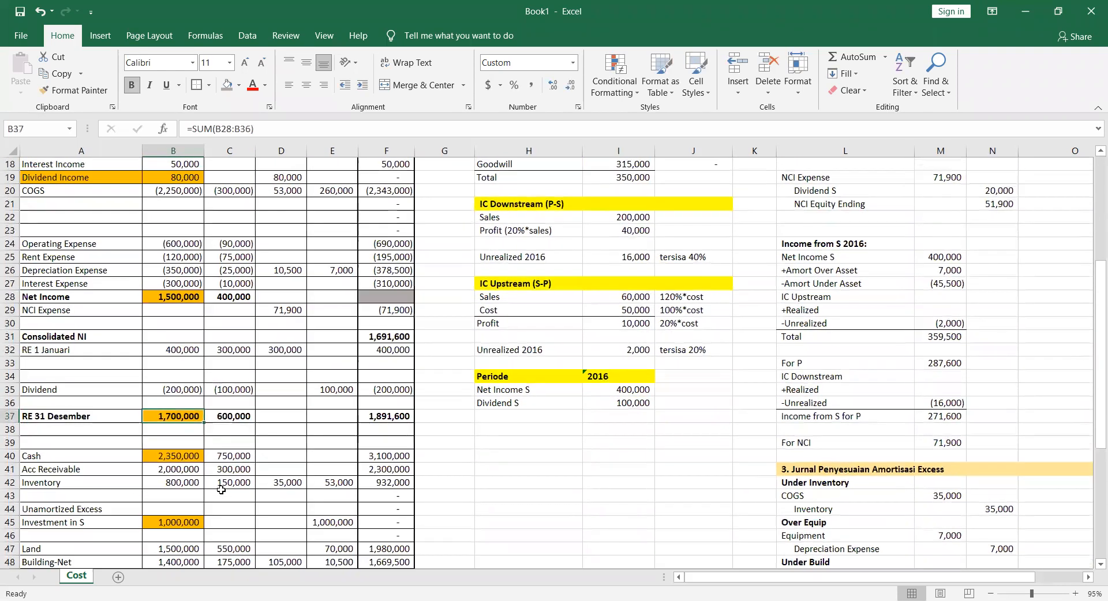
{"action": "left_click_drag", "start_coordinate": [166, 297], "coordinate": [178, 420]}
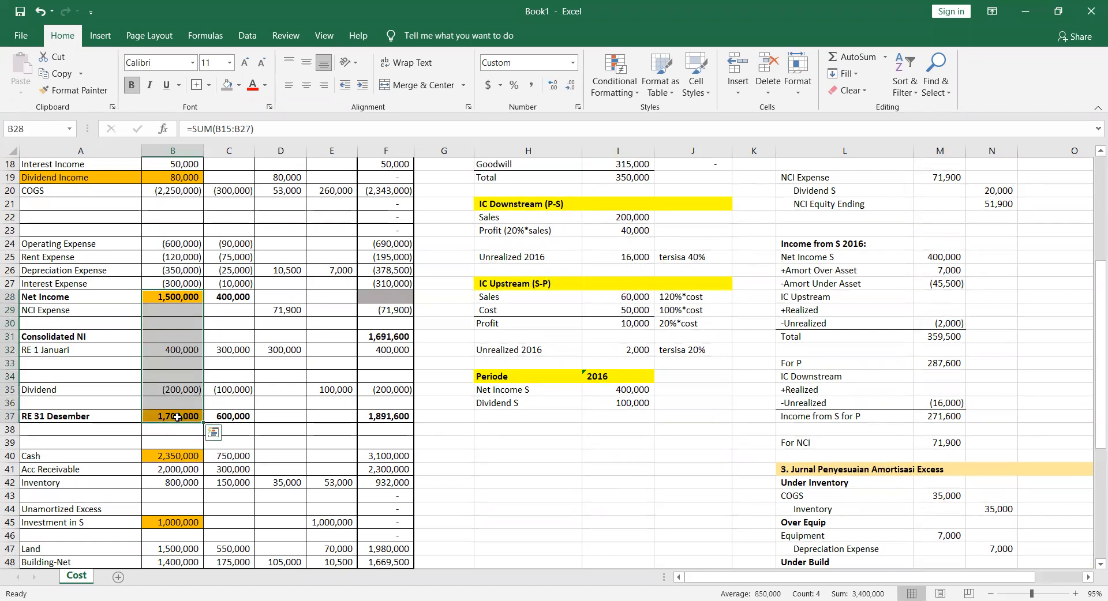
{"action": "left_click", "coordinate": [614, 482]}
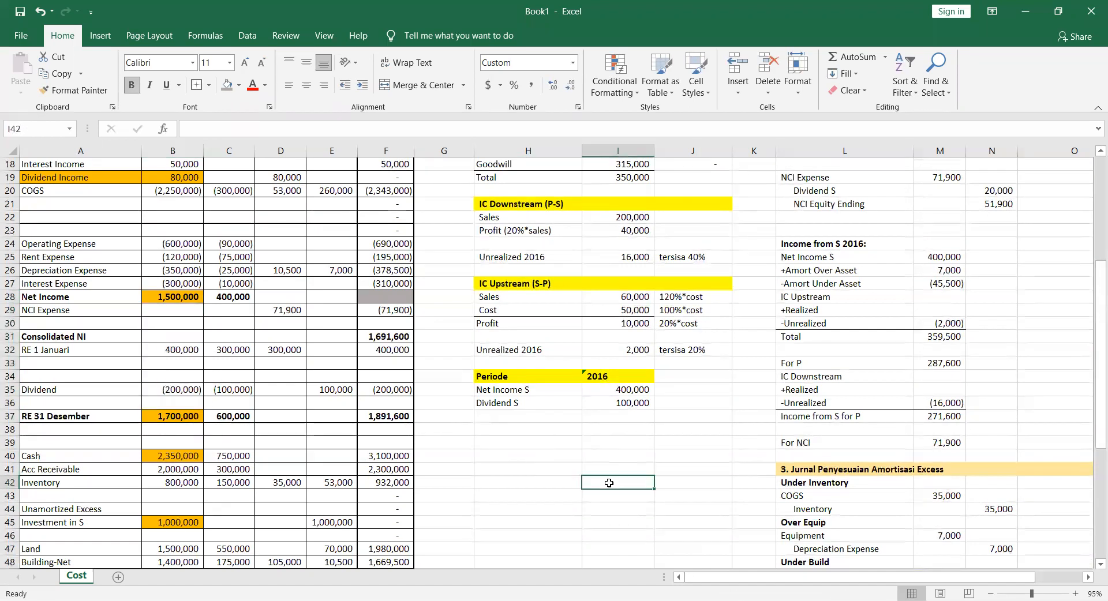
{"action": "left_click", "coordinate": [158, 414]}
{"action": "left_click", "coordinate": [185, 287]}
{"action": "key", "text": "shift+Down"}
{"action": "key", "text": "shift+Down"}
{"action": "key", "text": "shift+Down"}
{"action": "key", "text": "shift+Down"}
{"action": "key", "text": "shift+Down"}
{"action": "key", "text": "shift+Down"}
{"action": "key", "text": "shift+Down"}
{"action": "key", "text": "shift+Down"}
{"action": "key", "text": "shift+Down"}
{"action": "key", "text": "shift+Down"}
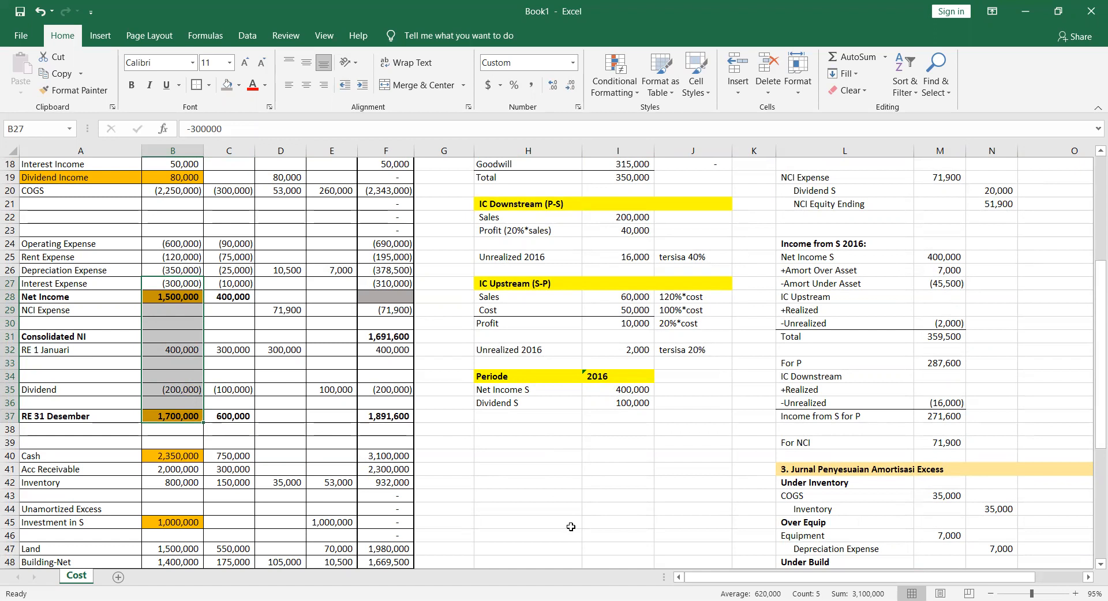
{"action": "left_click", "coordinate": [270, 340]}
{"action": "left_click", "coordinate": [169, 345]}
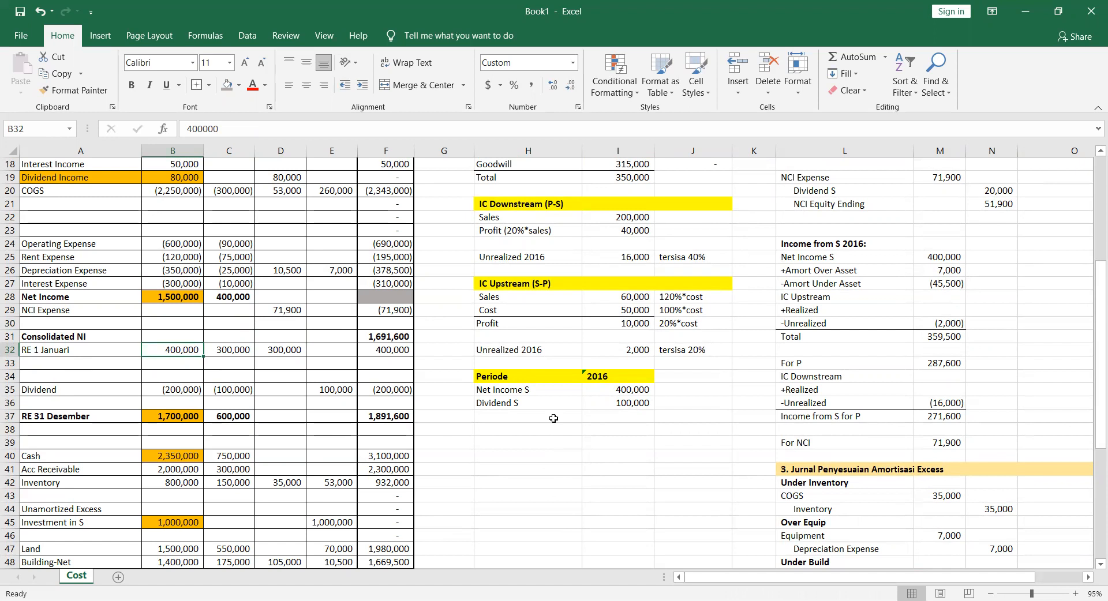
Examine the Metode Equity elimination entries in O13:Q18 against the cost method journals and the worksheet
{"action": "scroll", "coordinate": [553, 418], "scroll_direction": "up", "scroll_amount": 3}
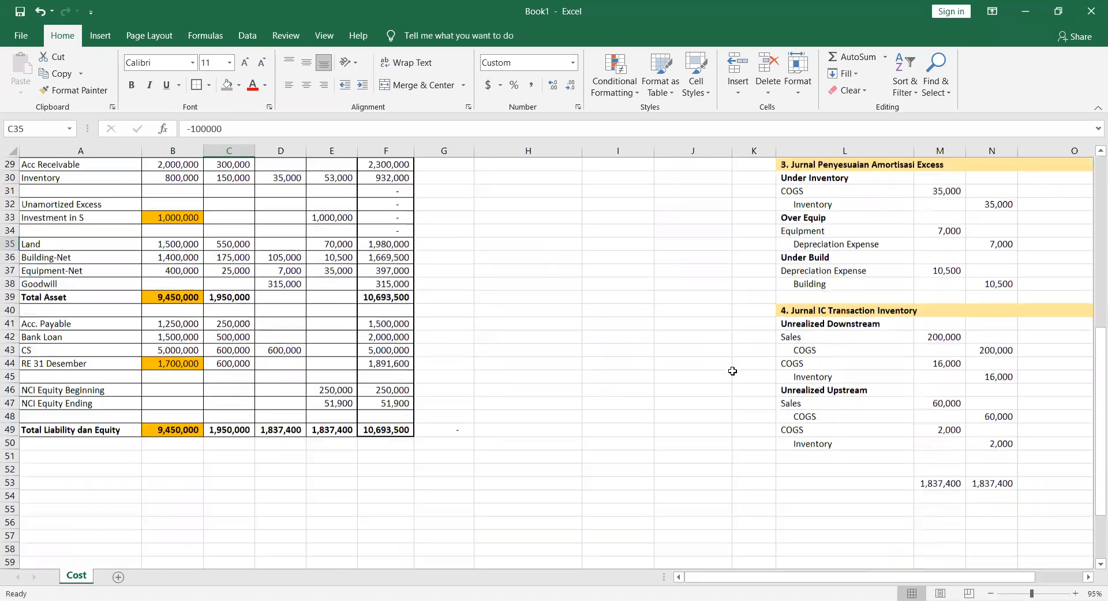
{"action": "scroll", "coordinate": [732, 371], "scroll_direction": "up", "scroll_amount": 6}
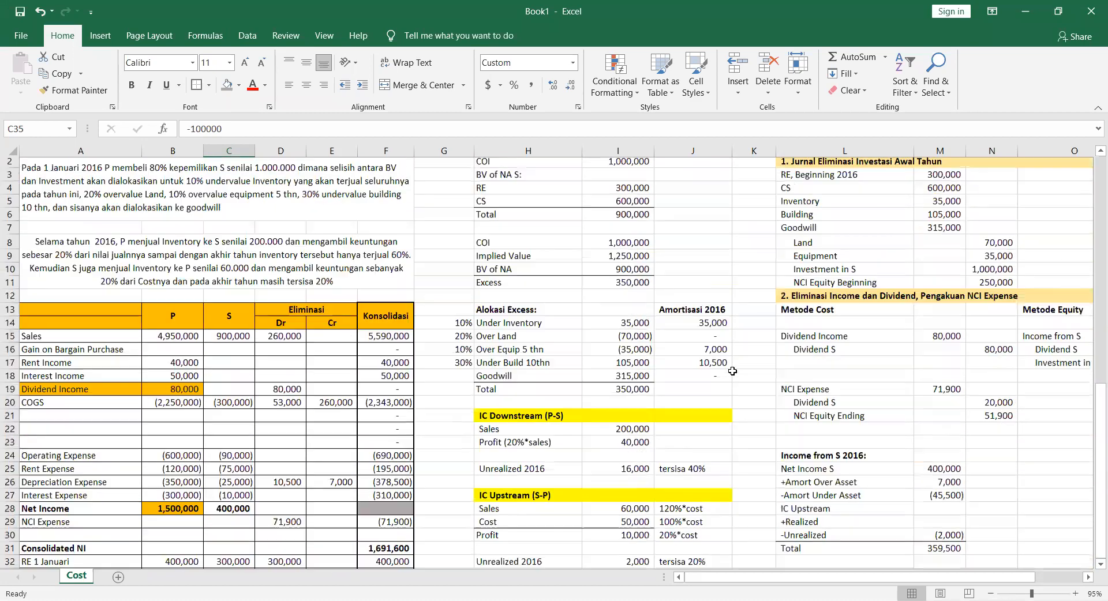
{"action": "scroll", "coordinate": [732, 371], "scroll_direction": "down", "scroll_amount": 2}
{"action": "scroll", "coordinate": [732, 371], "scroll_direction": "down", "scroll_amount": 6}
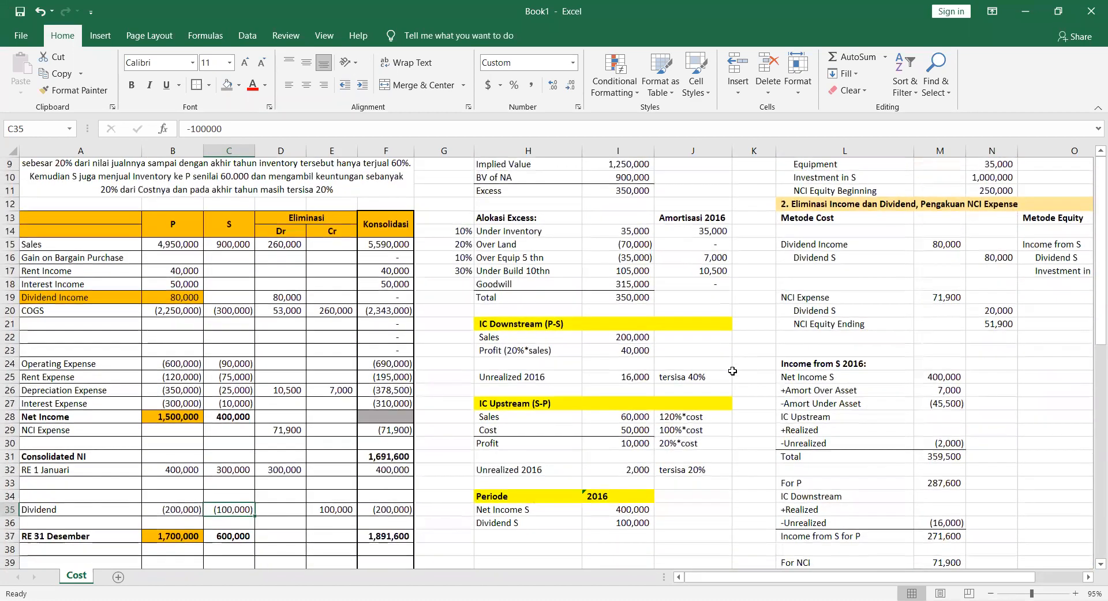
{"action": "scroll", "coordinate": [732, 371], "scroll_direction": "up", "scroll_amount": 4}
{"action": "scroll", "coordinate": [732, 371], "scroll_direction": "up", "scroll_amount": 4}
{"action": "scroll", "coordinate": [732, 371], "scroll_direction": "right", "scroll_amount": 3}
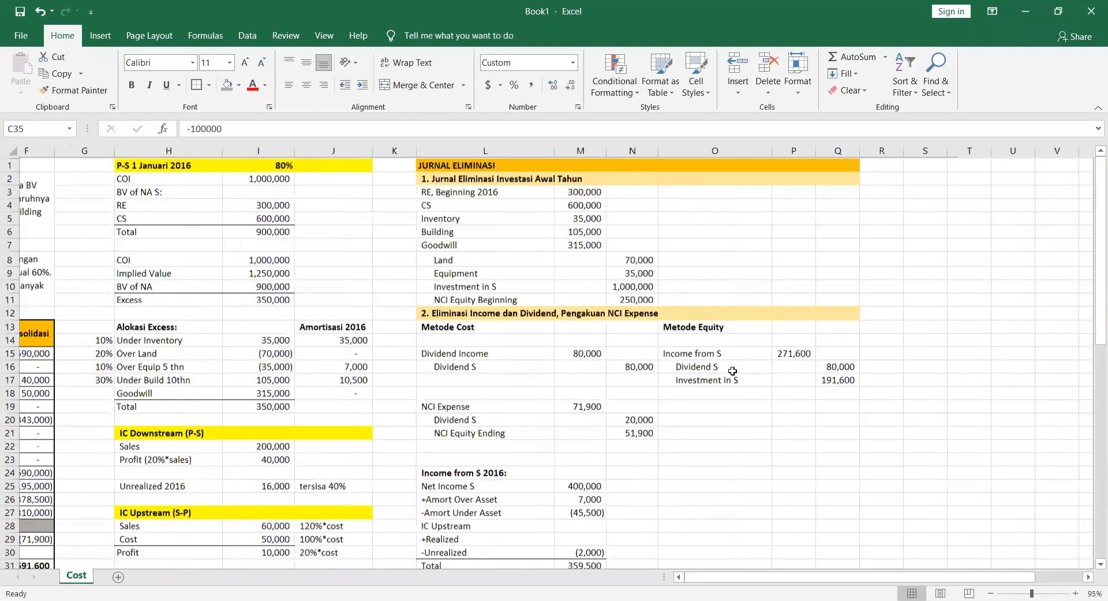
{"action": "left_click", "coordinate": [716, 328]}
{"action": "left_click_drag", "start_coordinate": [812, 375], "coordinate": [860, 391]}
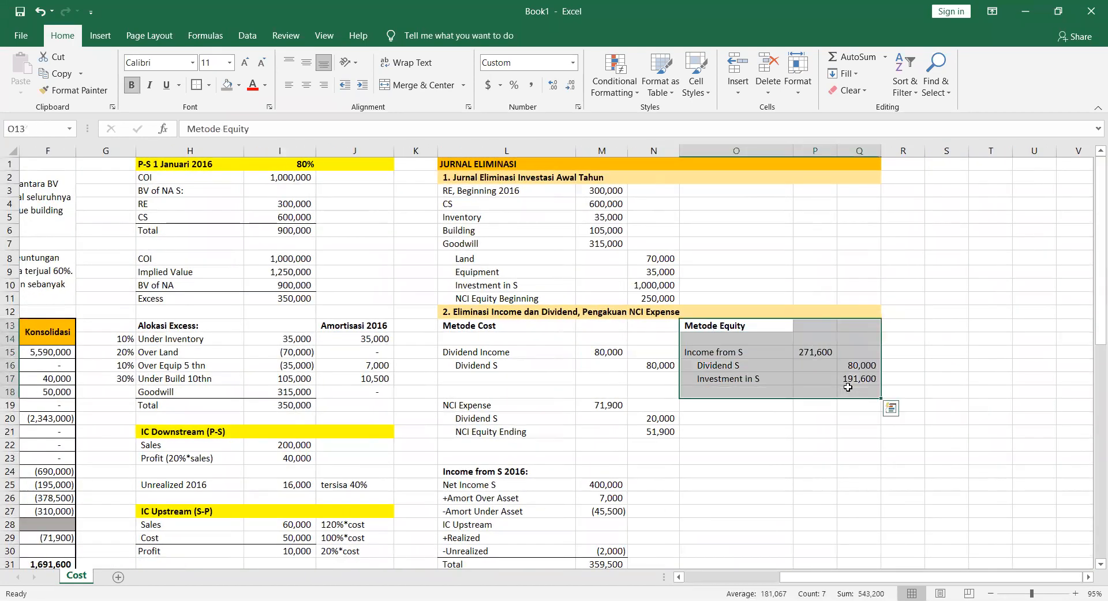
{"action": "scroll", "coordinate": [160, 505], "scroll_direction": "left", "scroll_amount": 5}
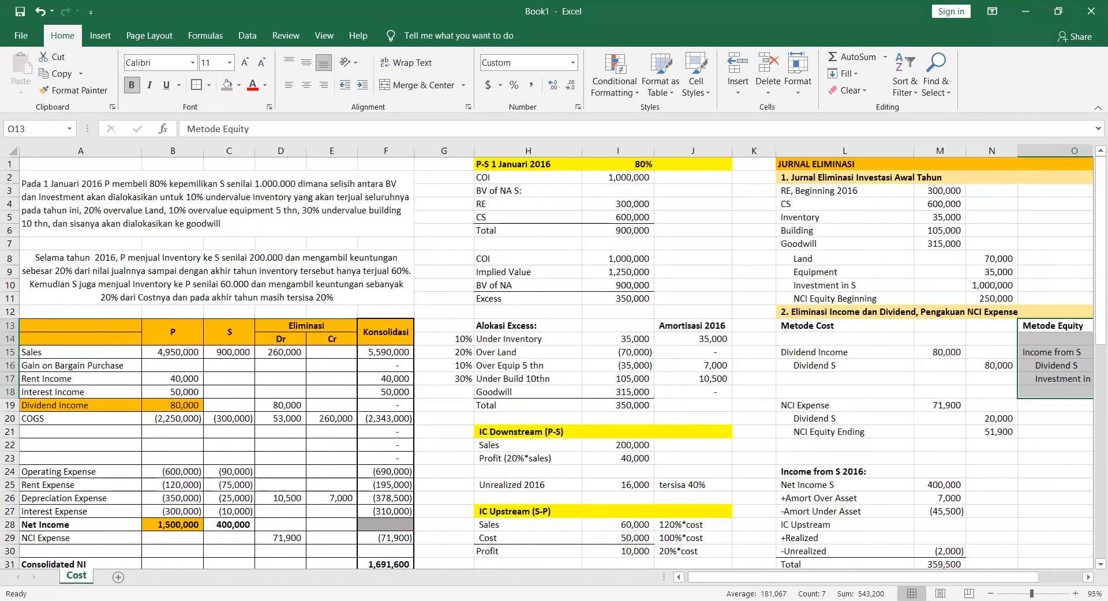
Duplicate the Cost sheet within Book1, place the copy at the end, and rename it Equity
{"action": "scroll", "coordinate": [160, 505], "scroll_direction": "down", "scroll_amount": 5}
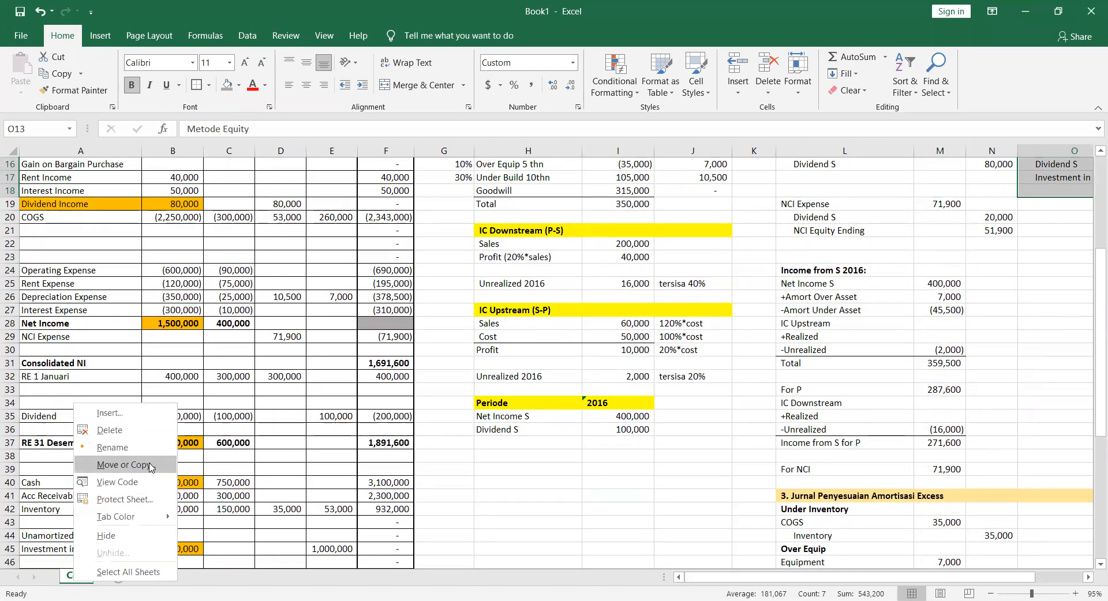
{"action": "left_click", "coordinate": [125, 464]}
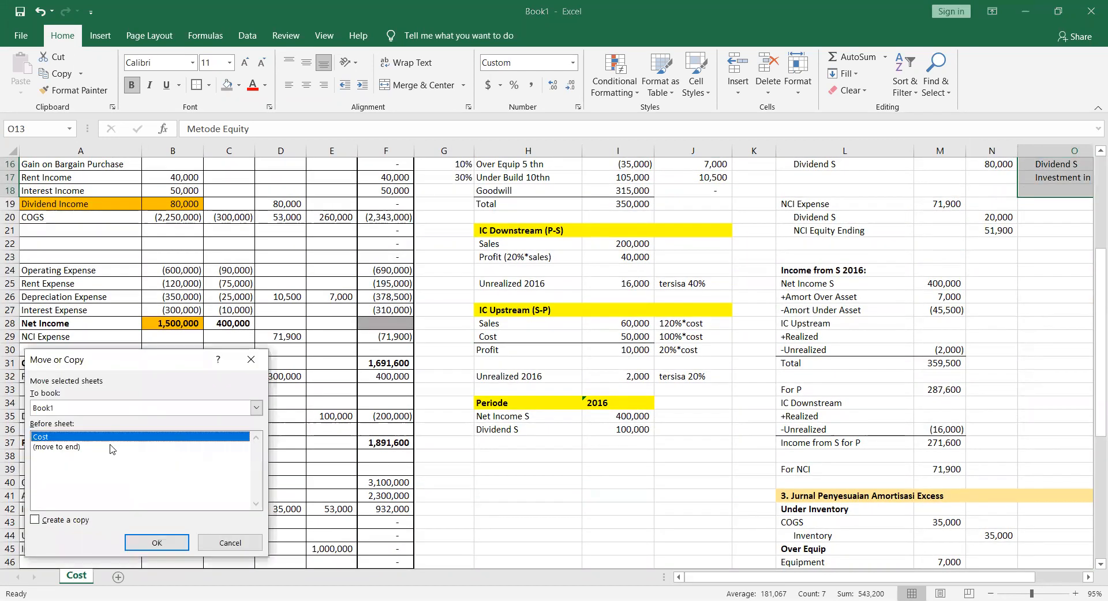
{"action": "left_click", "coordinate": [34, 520]}
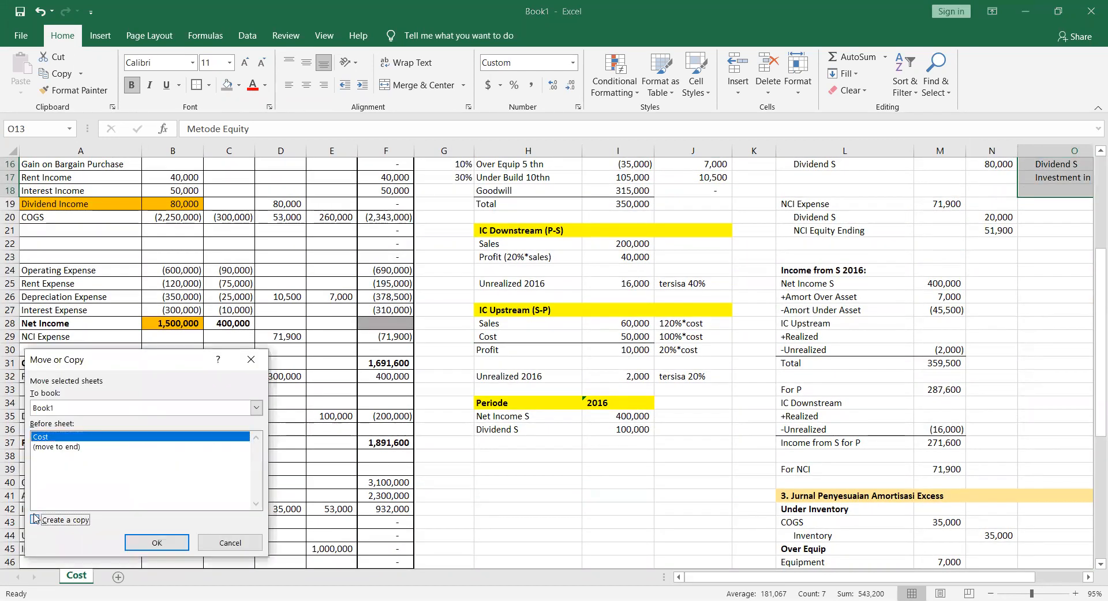
{"action": "left_click", "coordinate": [55, 448]}
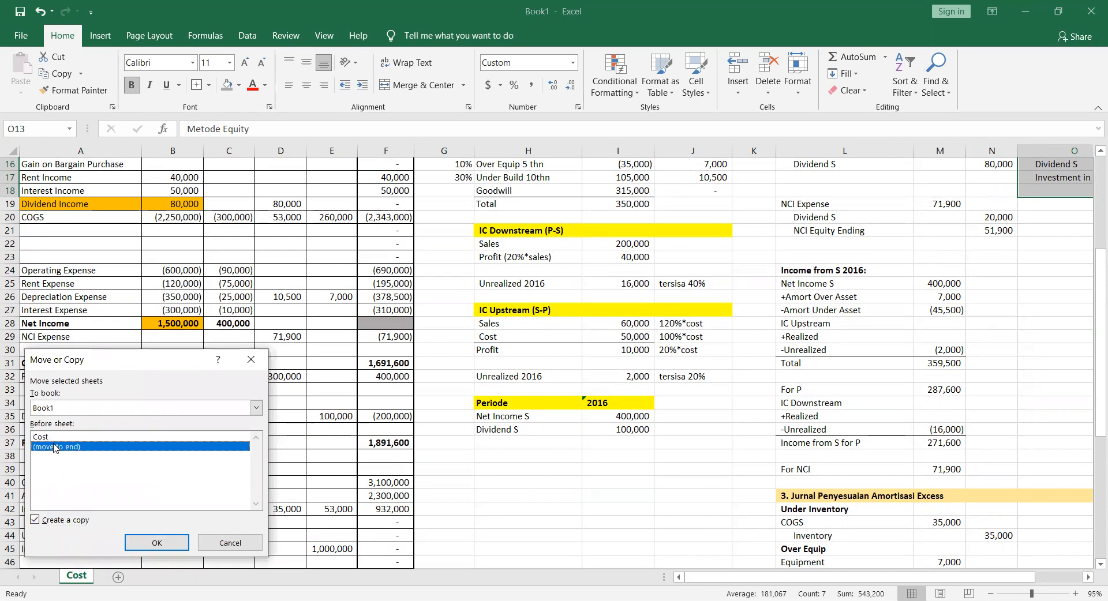
{"action": "left_click", "coordinate": [154, 545]}
{"action": "double_click", "coordinate": [118, 577]}
{"action": "type", "text": "Equity"}
{"action": "key", "text": "Return"}
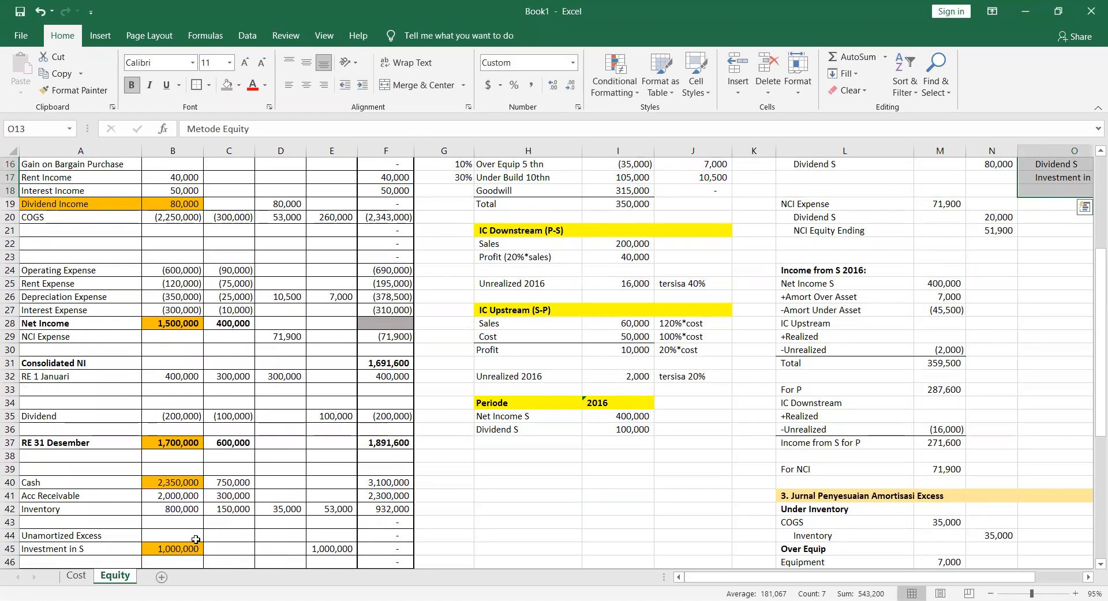
Relabel the Dividend Income row in A19 of the Equity sheet as Income from S
{"action": "scroll", "coordinate": [732, 391], "scroll_direction": "up", "scroll_amount": 5}
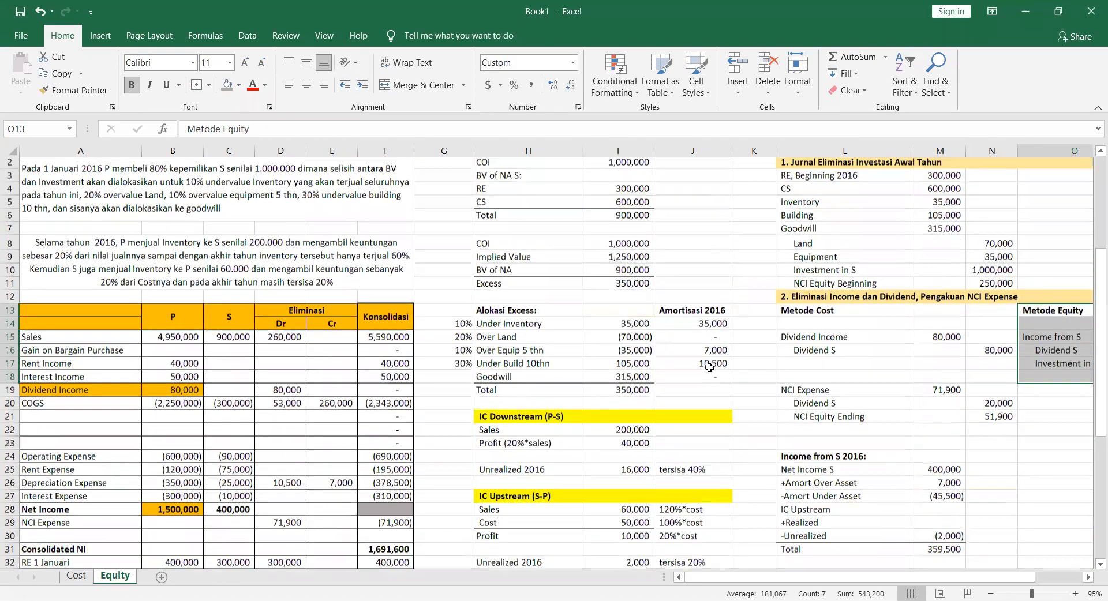
{"action": "scroll", "coordinate": [688, 337], "scroll_direction": "right", "scroll_amount": 3}
{"action": "left_click_drag", "start_coordinate": [750, 340], "coordinate": [784, 379]}
{"action": "scroll", "coordinate": [784, 378], "scroll_direction": "left", "scroll_amount": 3}
{"action": "scroll", "coordinate": [784, 379], "scroll_direction": "down", "scroll_amount": 1}
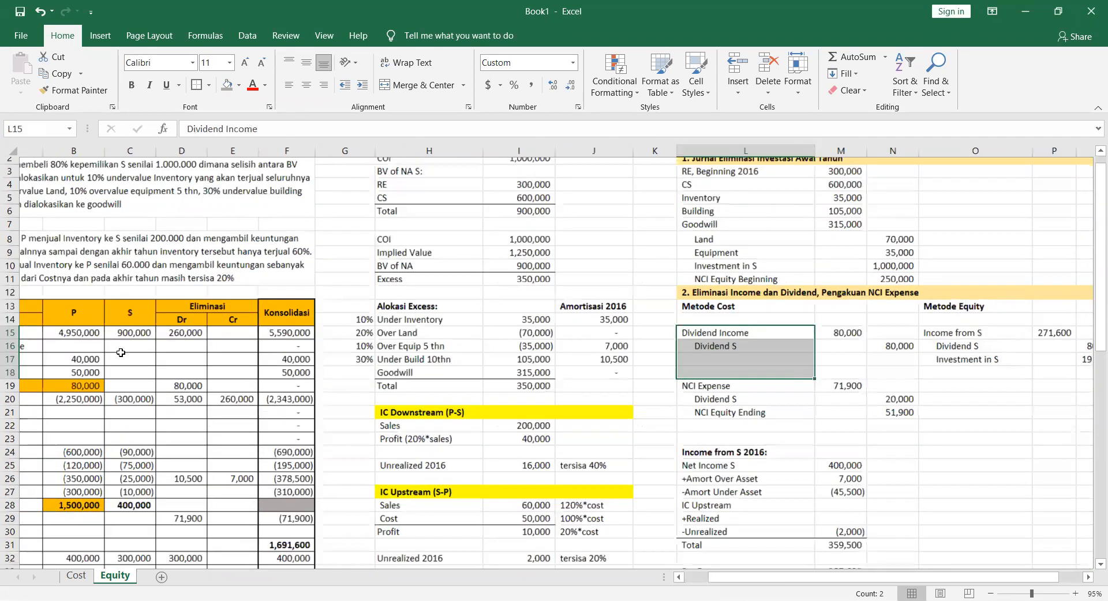
{"action": "scroll", "coordinate": [52, 325], "scroll_direction": "down", "scroll_amount": 1}
{"action": "left_click", "coordinate": [54, 324]}
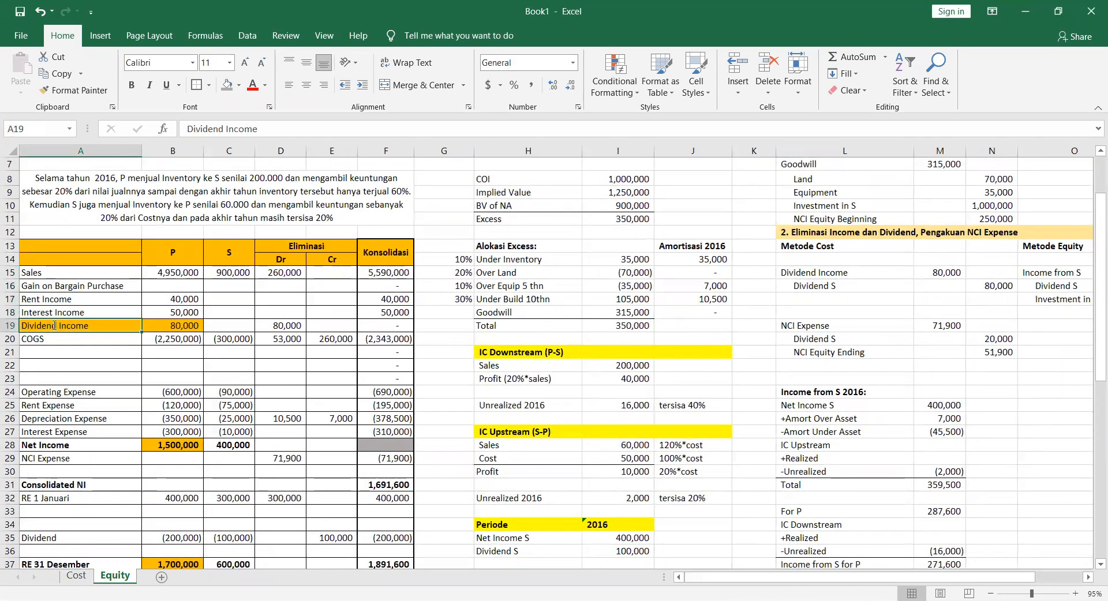
{"action": "type", "text": "Income from S"}
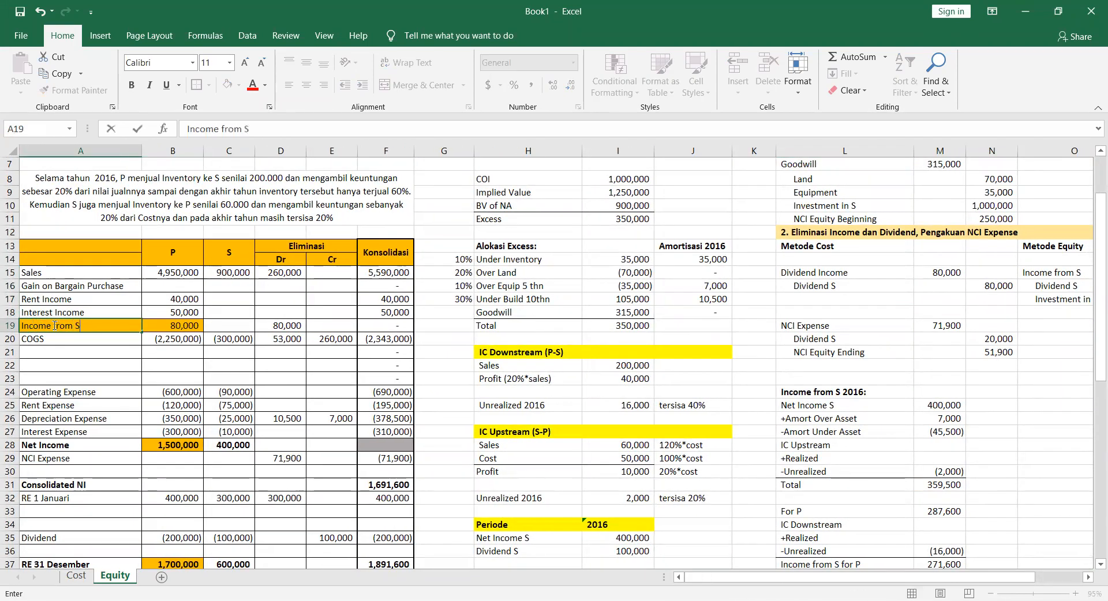
Link P's Income from S in B19 to the Metode Equity debit amount in P15
{"action": "key", "text": "Tab"}
{"action": "type", "text": "="}
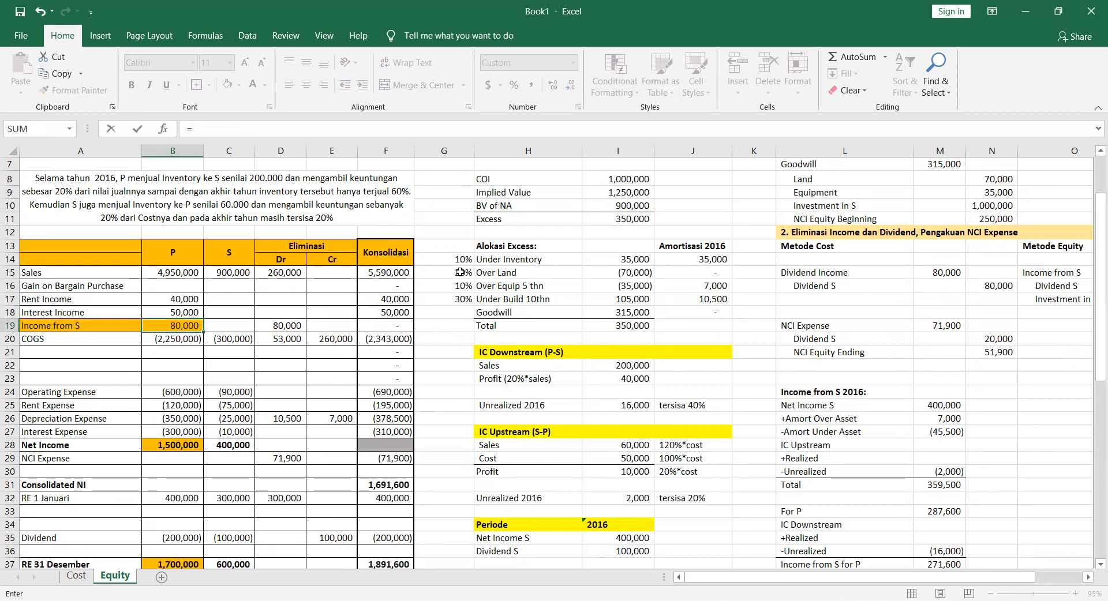
{"action": "scroll", "coordinate": [460, 272], "scroll_direction": "right", "scroll_amount": 3}
{"action": "left_click", "coordinate": [929, 272]}
{"action": "key", "text": "Return"}
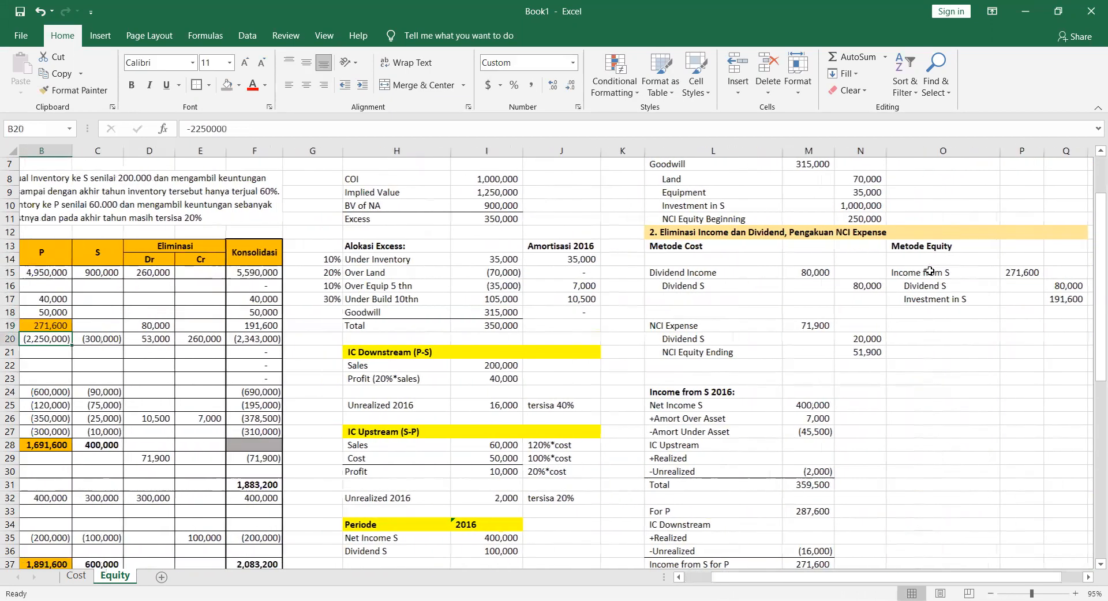
Review how the new Income from S carries through P's Net Income, RE 31 Desember, Cash and total rows
{"action": "scroll", "coordinate": [448, 427], "scroll_direction": "left", "scroll_amount": 1}
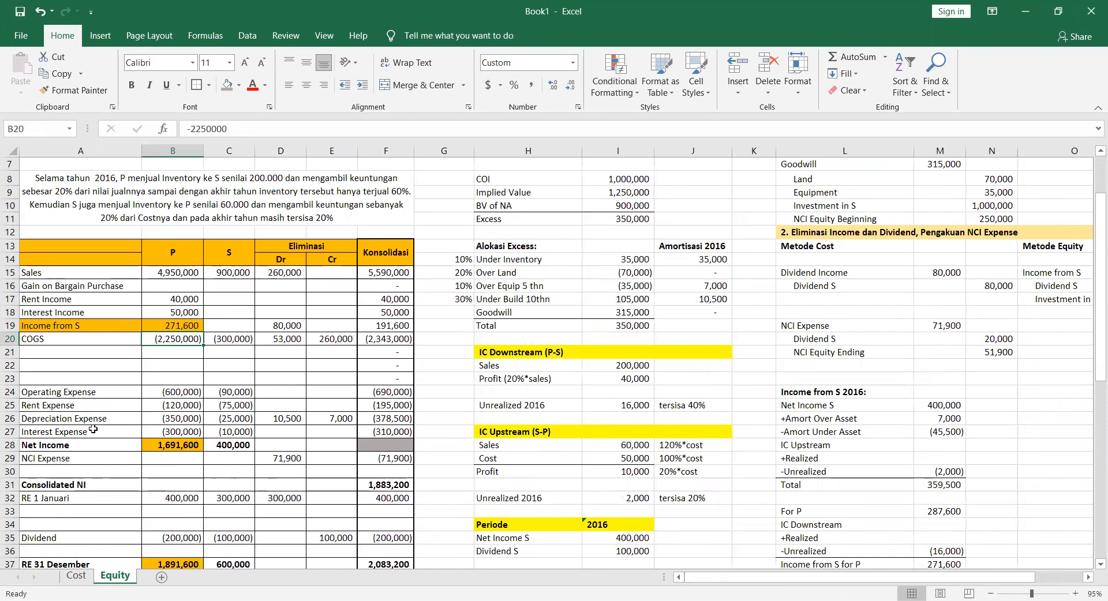
{"action": "key", "text": "Down"}
{"action": "key", "text": "Down"}
{"action": "key", "text": "Down"}
{"action": "key", "text": "Down"}
{"action": "key", "text": "Down"}
{"action": "key", "text": "Down"}
{"action": "key", "text": "Down"}
{"action": "key", "text": "Down"}
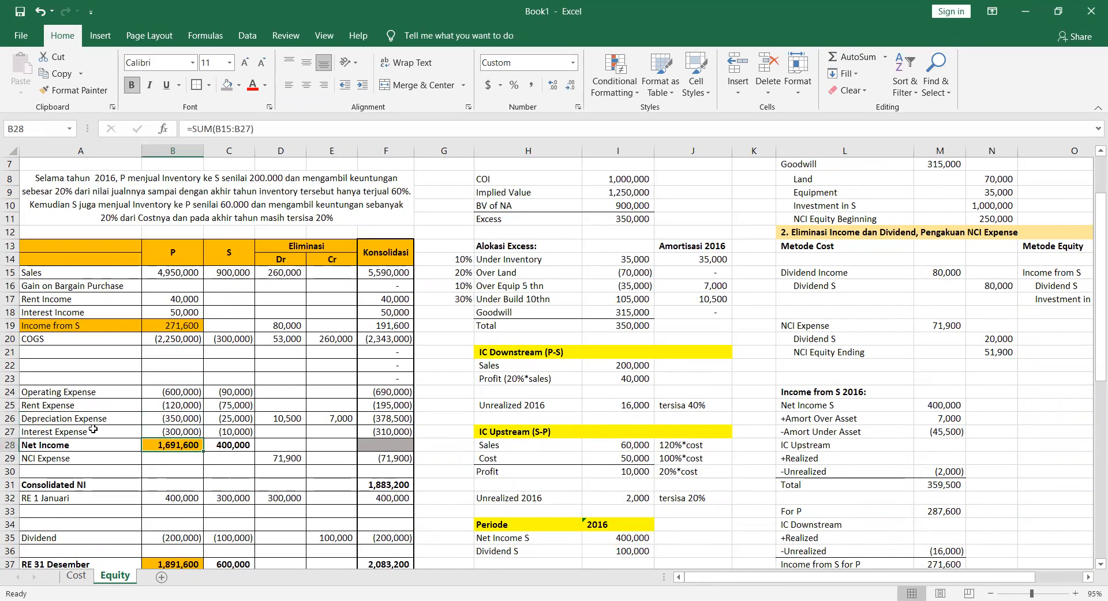
{"action": "scroll", "coordinate": [93, 429], "scroll_direction": "down", "scroll_amount": 4}
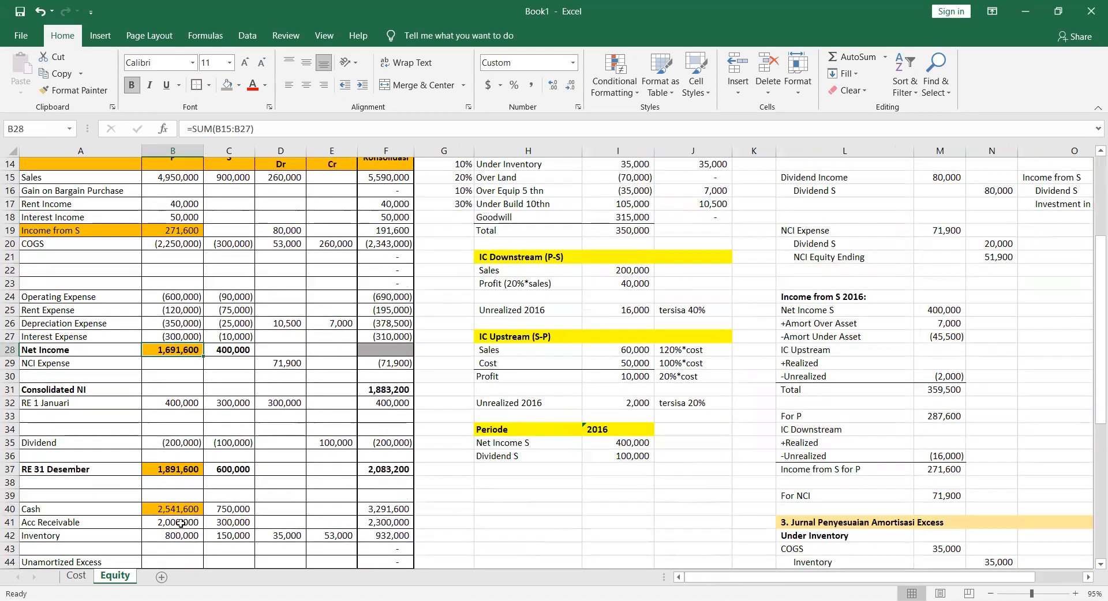
{"action": "scroll", "coordinate": [181, 522], "scroll_direction": "down", "scroll_amount": 1}
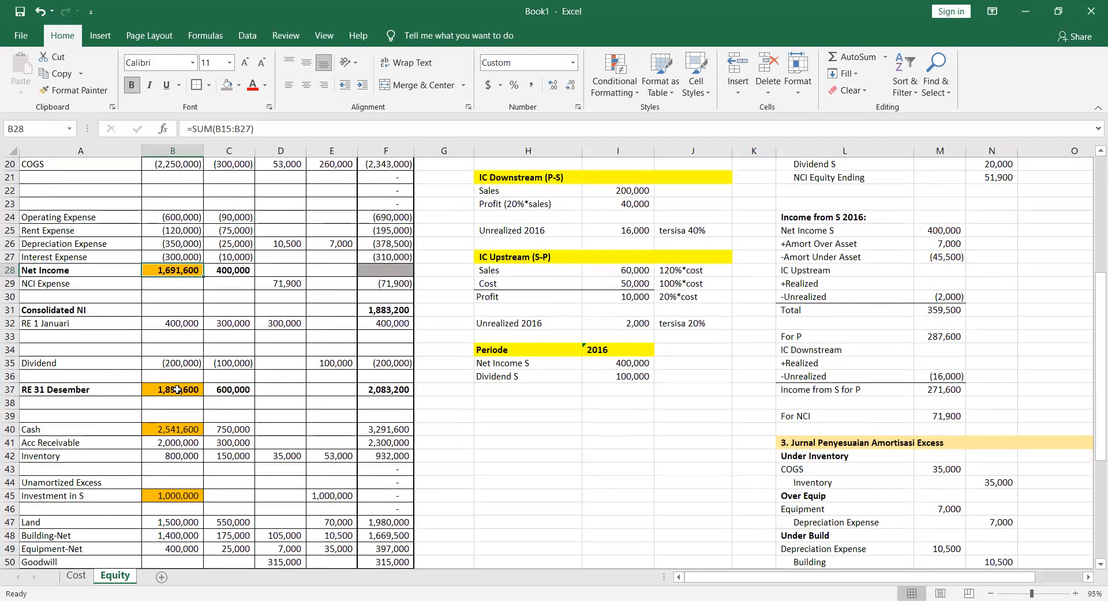
{"action": "scroll", "coordinate": [171, 521], "scroll_direction": "down", "scroll_amount": 8}
{"action": "scroll", "coordinate": [153, 407], "scroll_direction": "up", "scroll_amount": 2}
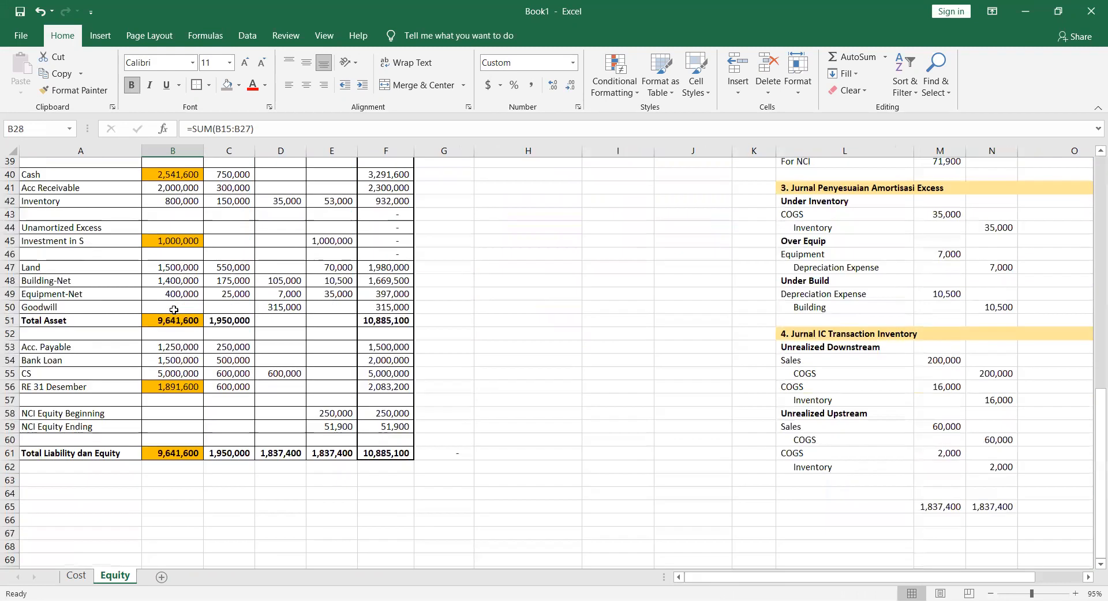
{"action": "scroll", "coordinate": [168, 353], "scroll_direction": "up", "scroll_amount": 1}
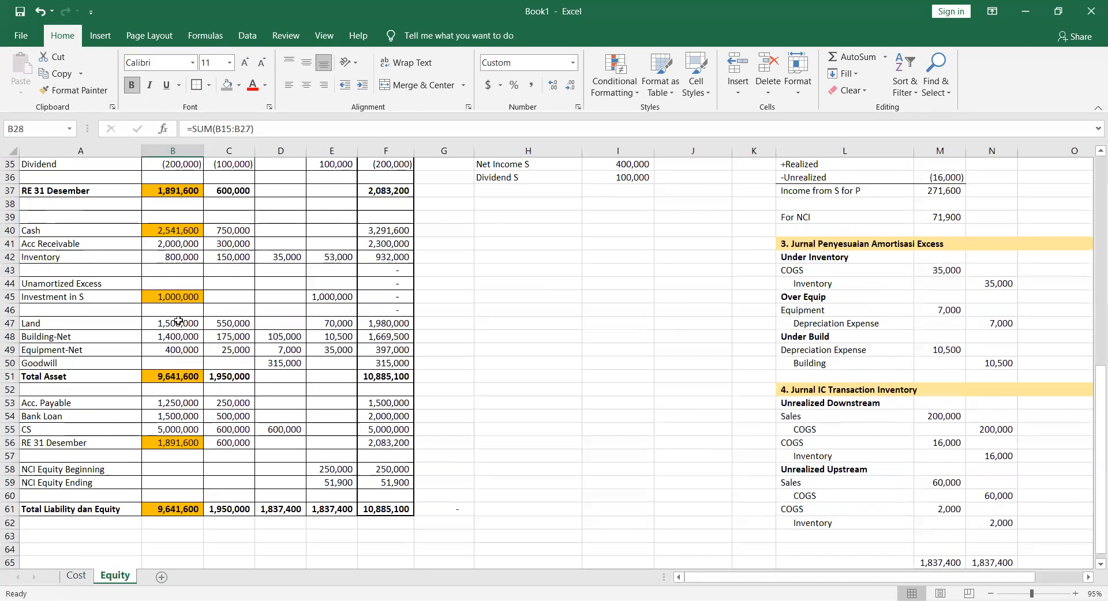
{"action": "scroll", "coordinate": [173, 410], "scroll_direction": "up", "scroll_amount": 3}
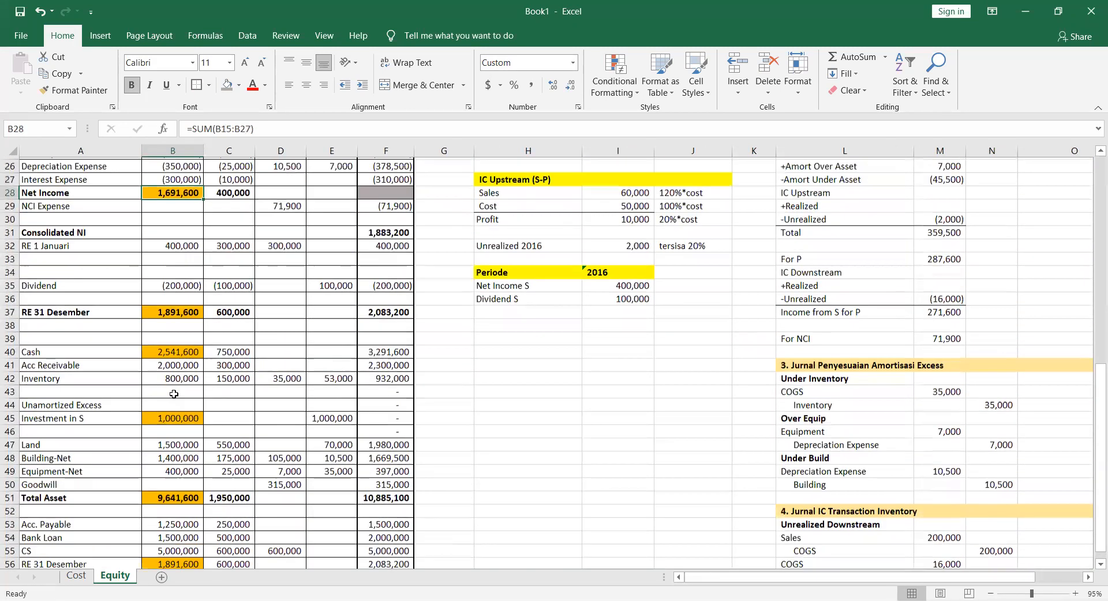
Set P's Investment in S in B45 to the formula =N10+Q17, adding the two Investment in S elimination credits
{"action": "left_click", "coordinate": [172, 414]}
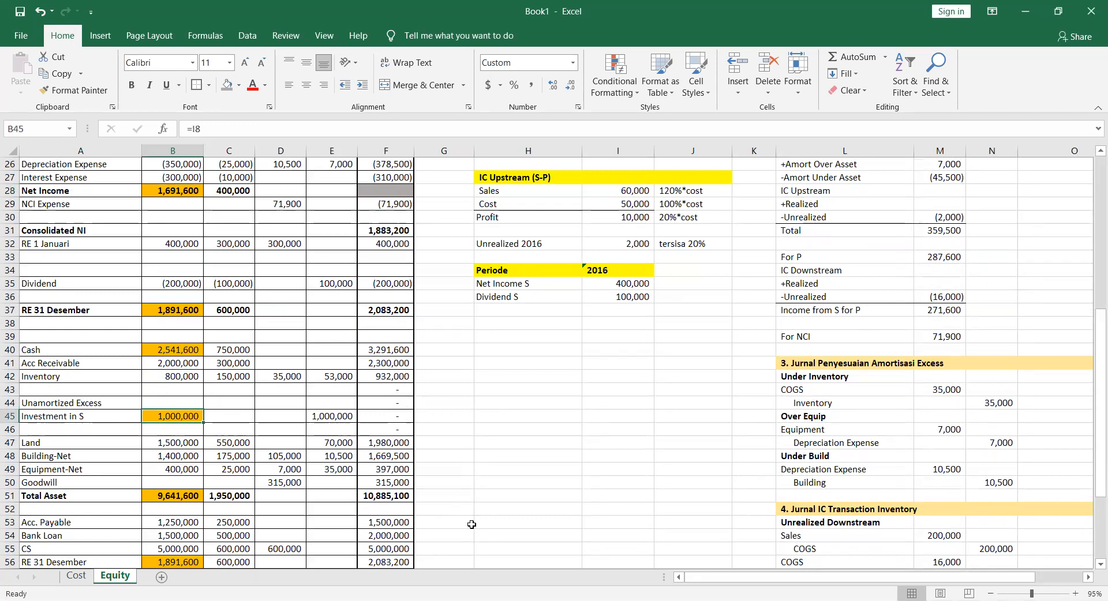
{"action": "type", "text": "+"}
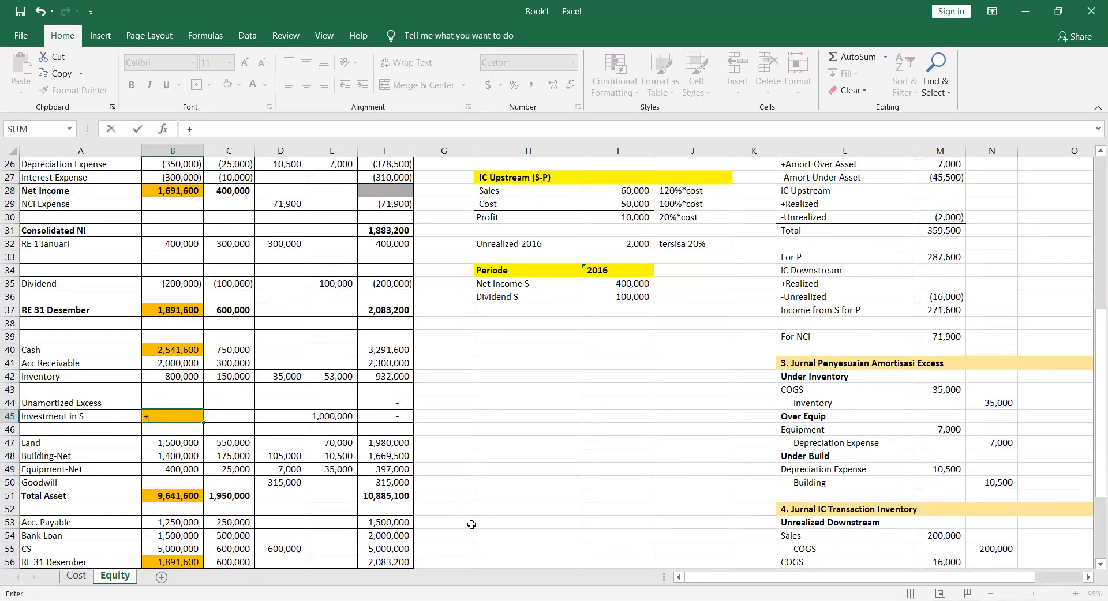
{"action": "key", "text": "BackSpace"}
{"action": "type", "text": "="}
{"action": "scroll", "coordinate": [571, 461], "scroll_direction": "up", "scroll_amount": 8}
{"action": "scroll", "coordinate": [772, 259], "scroll_direction": "right", "scroll_amount": 3}
{"action": "left_click", "coordinate": [772, 258]}
{"action": "type", "text": "+"}
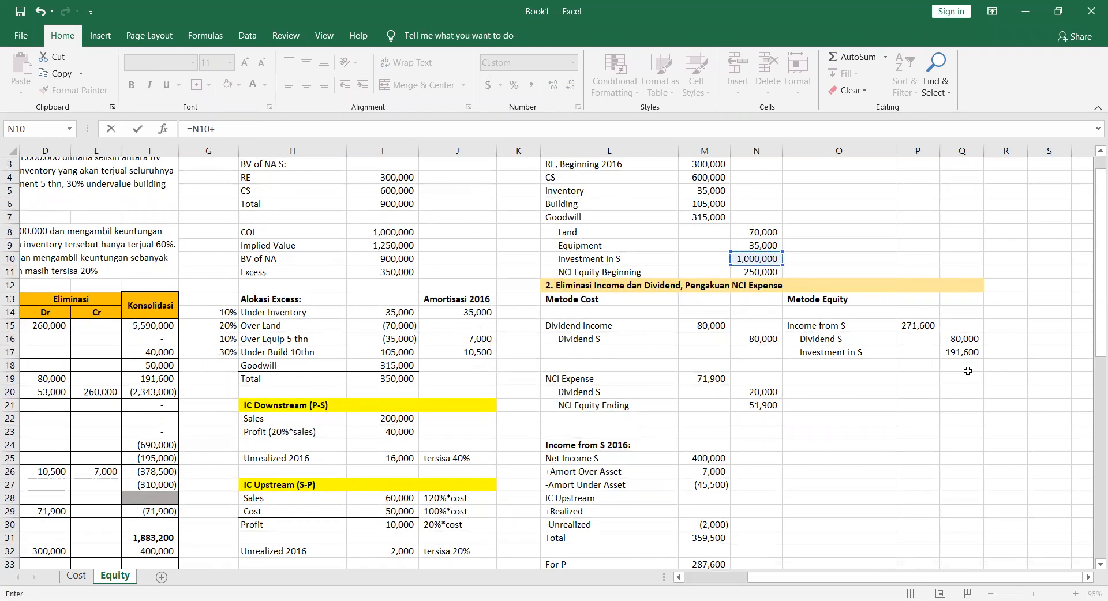
{"action": "left_click", "coordinate": [957, 351]}
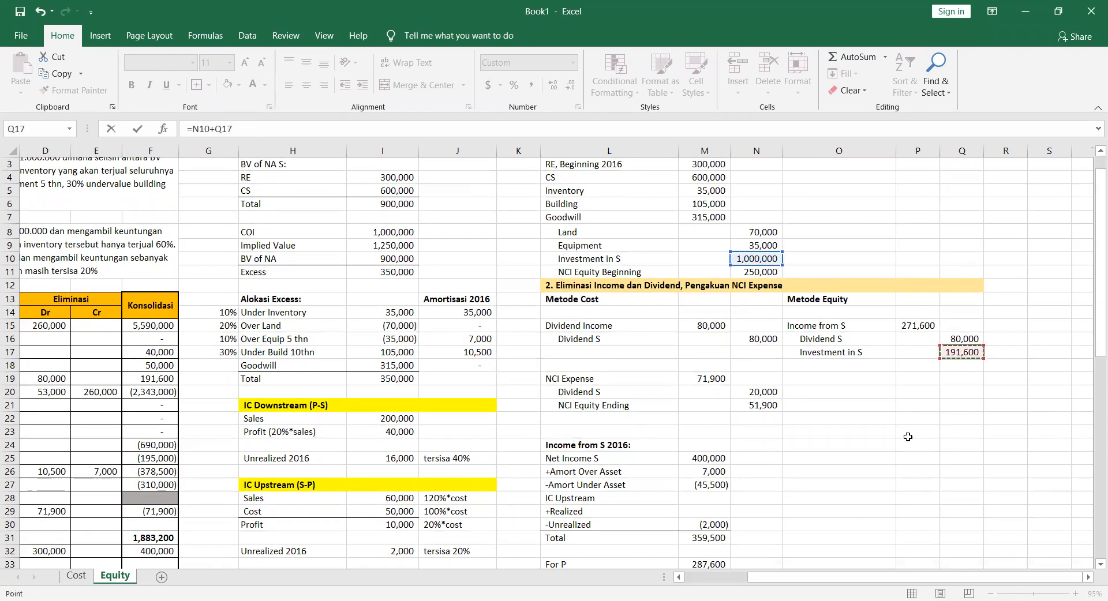
{"action": "scroll", "coordinate": [908, 436], "scroll_direction": "down", "scroll_amount": 11}
{"action": "scroll", "coordinate": [907, 436], "scroll_direction": "up", "scroll_amount": 12}
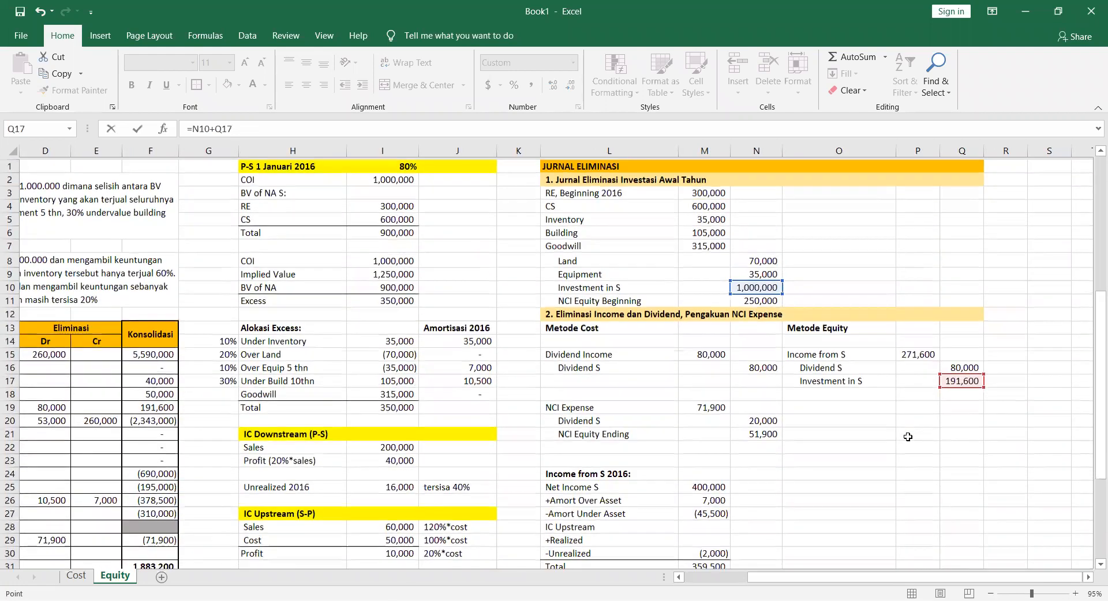
{"action": "key", "text": "Return"}
Check the Investment in S row 45 across P, S, the elimination columns and Konsolidasi
{"action": "scroll", "coordinate": [133, 329], "scroll_direction": "down", "scroll_amount": 3}
{"action": "scroll", "coordinate": [206, 260], "scroll_direction": "left", "scroll_amount": 1}
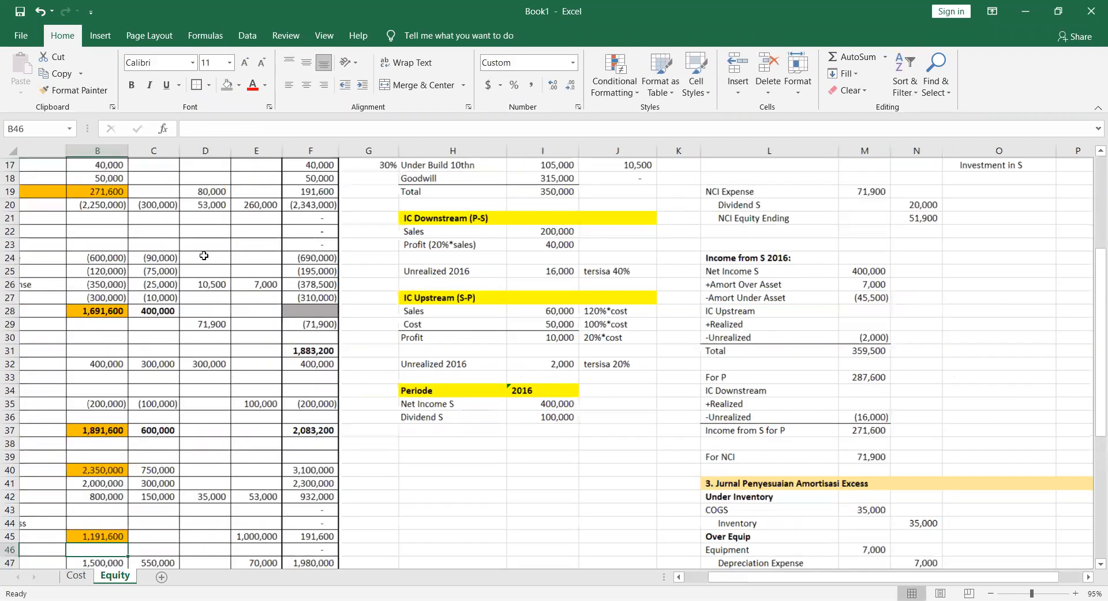
{"action": "scroll", "coordinate": [205, 299], "scroll_direction": "up", "scroll_amount": 1}
{"action": "scroll", "coordinate": [205, 299], "scroll_direction": "down", "scroll_amount": 1}
{"action": "scroll", "coordinate": [170, 426], "scroll_direction": "down", "scroll_amount": 1}
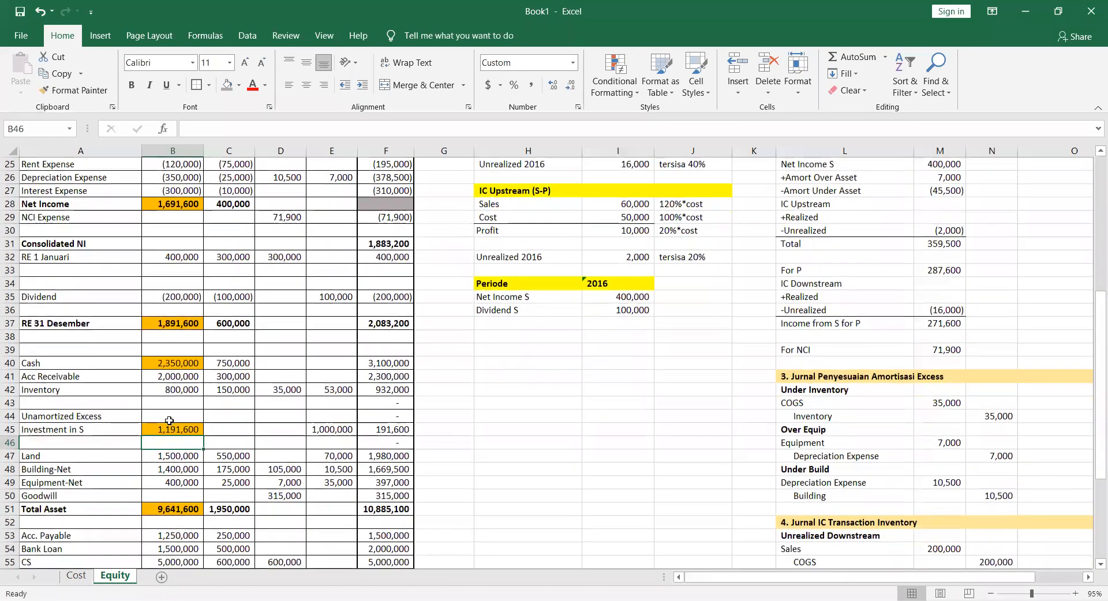
{"action": "key", "text": "Up"}
{"action": "key", "text": "shift+Right"}
{"action": "key", "text": "shift+Right"}
{"action": "key", "text": "shift+Right"}
{"action": "key", "text": "shift+Left"}
{"action": "key", "text": "shift+Left"}
{"action": "key", "text": "shift+Left"}
{"action": "key", "text": "shift+Left"}
{"action": "key", "text": "Right"}
{"action": "key", "text": "Left"}
{"action": "key", "text": "shift+Right"}
{"action": "key", "text": "shift+Left"}
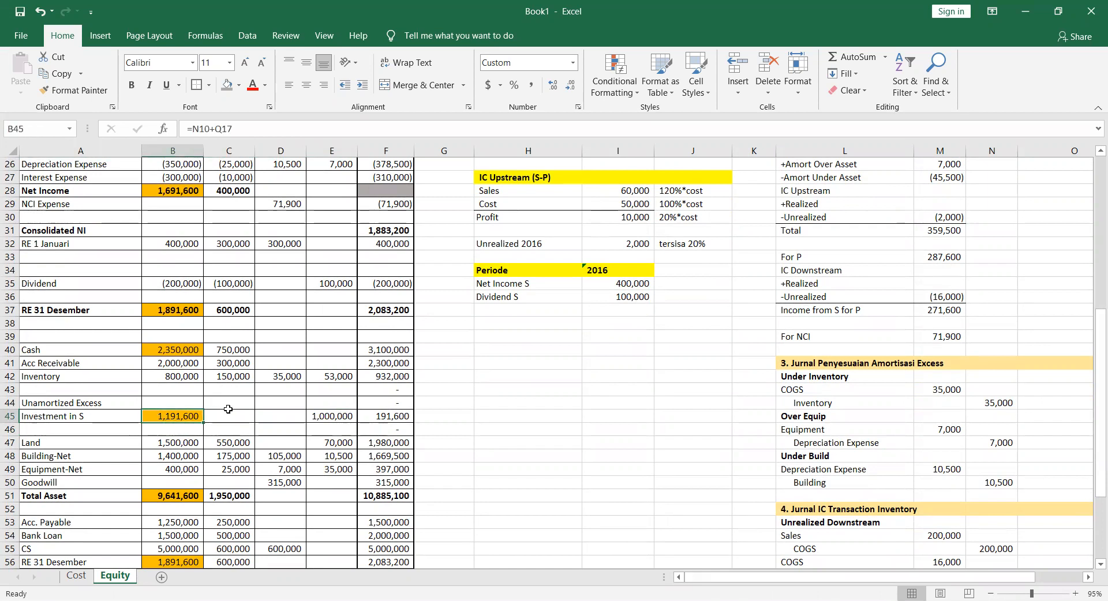
Compare P's Cash in B40 and the surrounding balances between the Cost and Equity sheets
{"action": "left_click", "coordinate": [198, 350]}
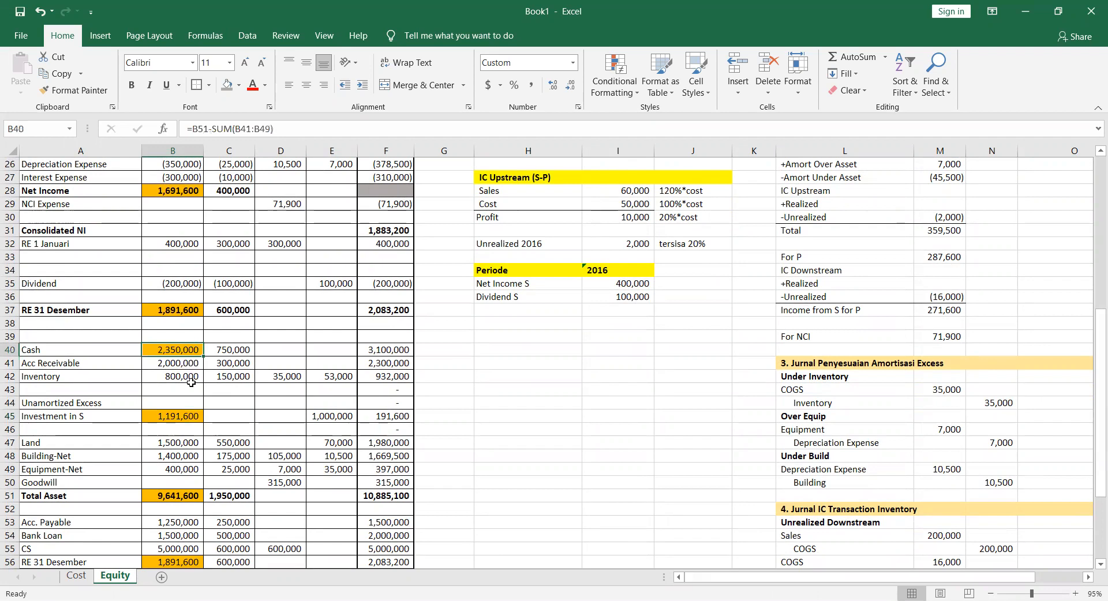
{"action": "left_click", "coordinate": [76, 576]}
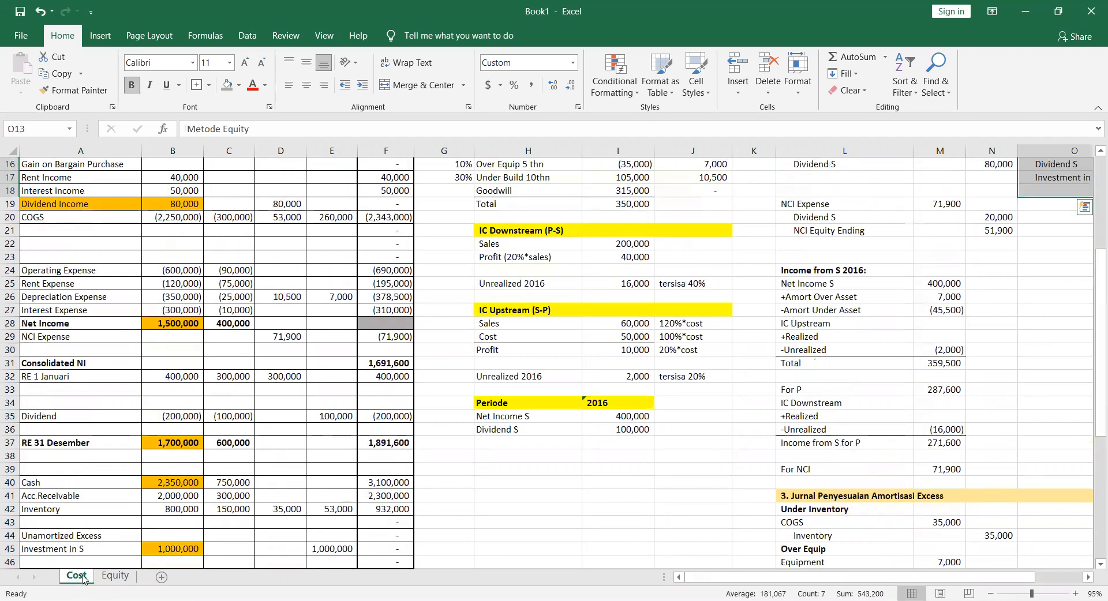
{"action": "scroll", "coordinate": [171, 248], "scroll_direction": "up", "scroll_amount": 1}
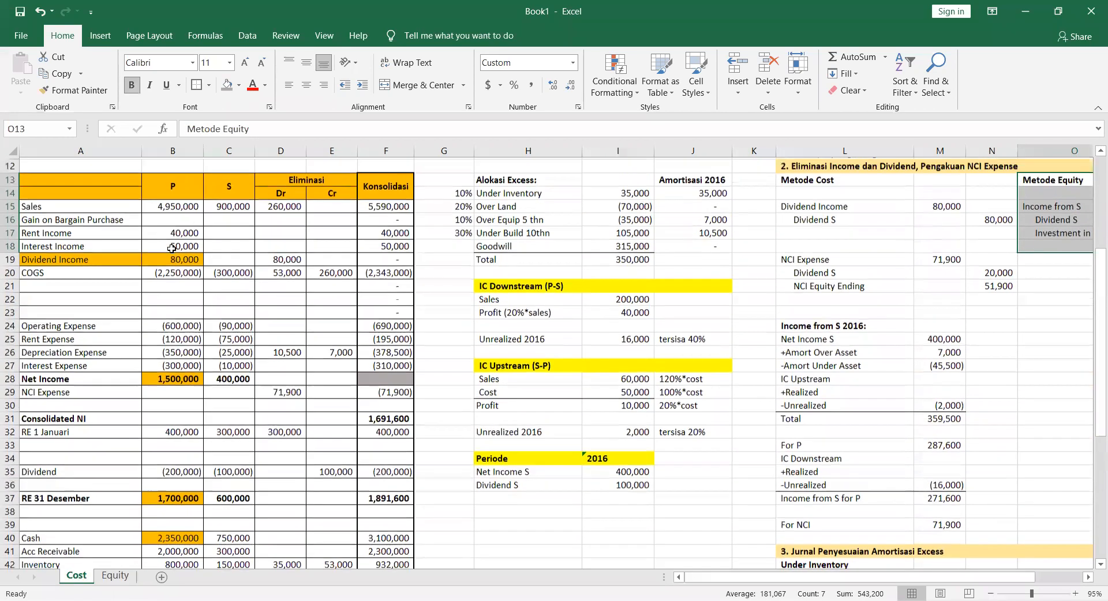
{"action": "scroll", "coordinate": [171, 249], "scroll_direction": "down", "scroll_amount": 5}
{"action": "left_click", "coordinate": [180, 340]}
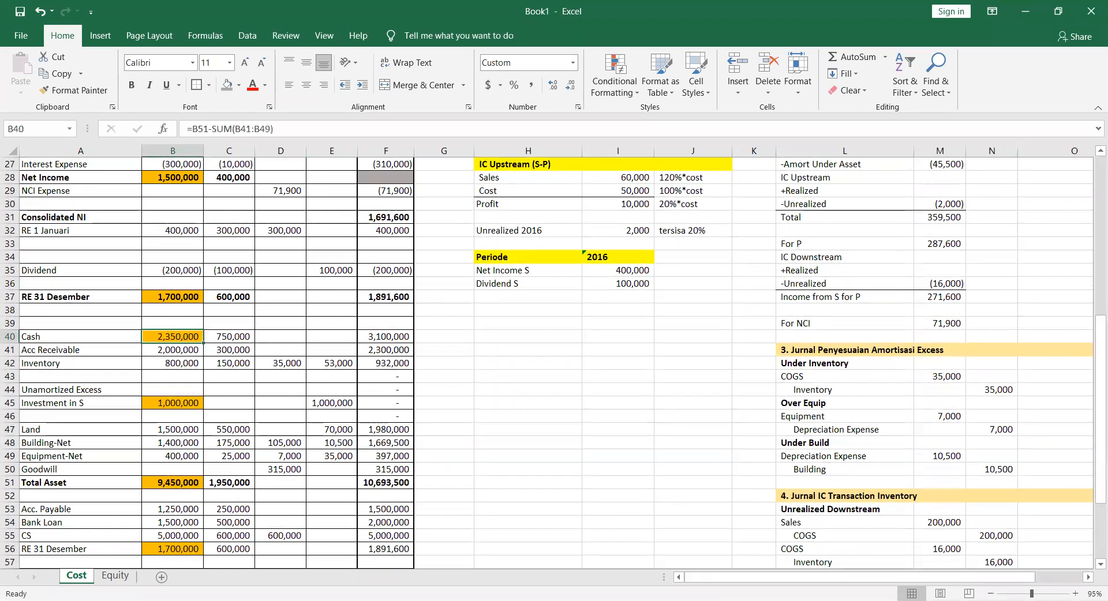
{"action": "left_click", "coordinate": [115, 576]}
{"action": "left_click", "coordinate": [68, 576]}
{"action": "left_click", "coordinate": [101, 576]}
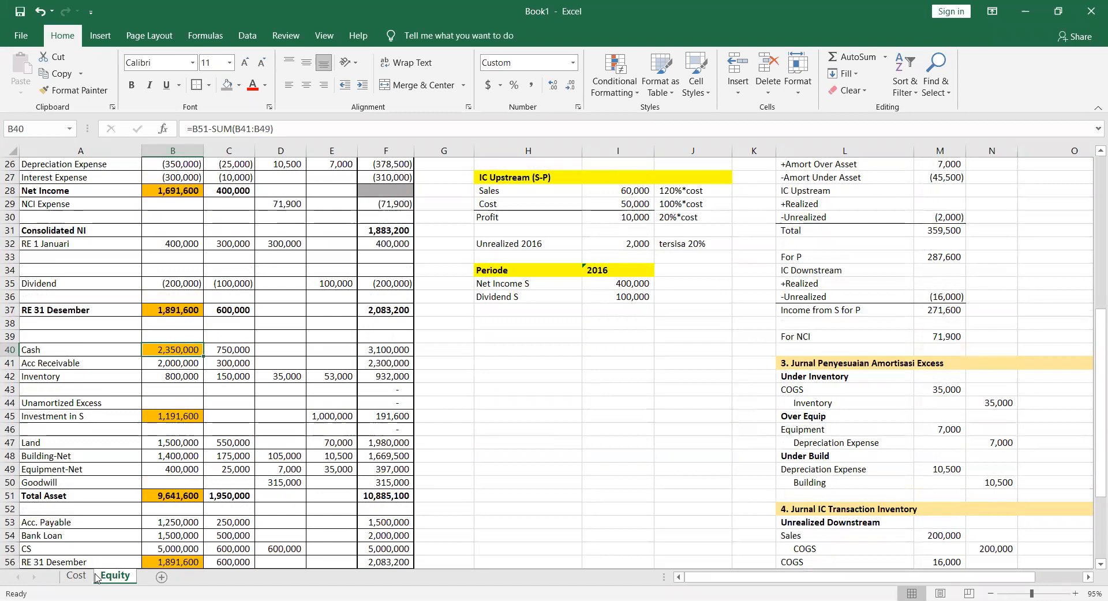
{"action": "left_click", "coordinate": [76, 576]}
{"action": "left_click", "coordinate": [118, 576]}
{"action": "left_click", "coordinate": [77, 576]}
{"action": "left_click", "coordinate": [118, 576]}
Examine the Equity sheet's elimination columns against the Metode Equity entry and the other elimination journals
{"action": "scroll", "coordinate": [615, 528], "scroll_direction": "down", "scroll_amount": 2}
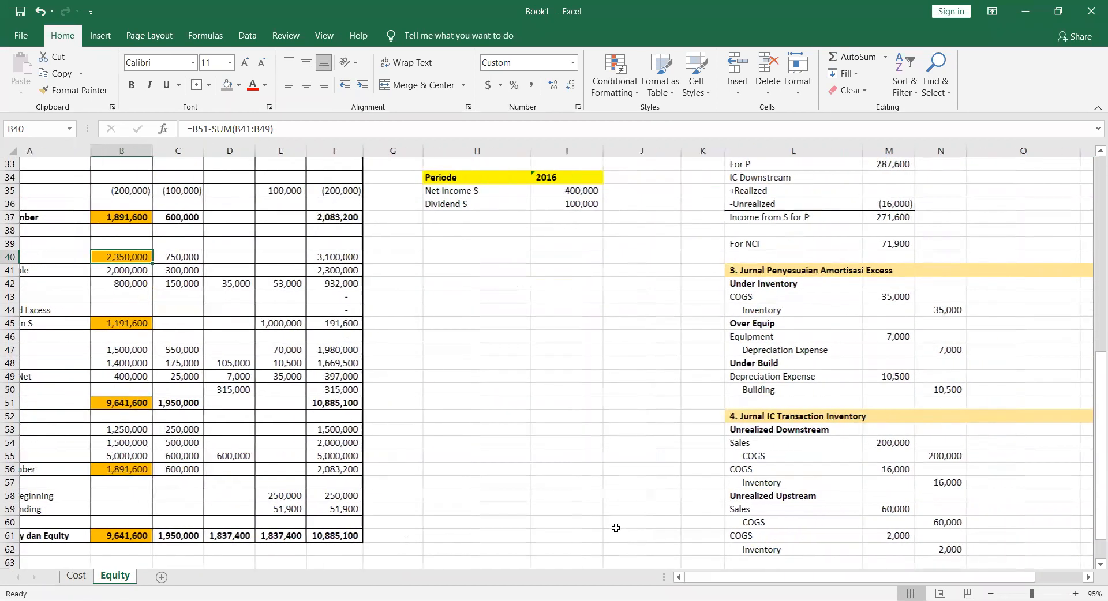
{"action": "scroll", "coordinate": [616, 528], "scroll_direction": "up", "scroll_amount": 2}
{"action": "scroll", "coordinate": [616, 527], "scroll_direction": "right", "scroll_amount": 3}
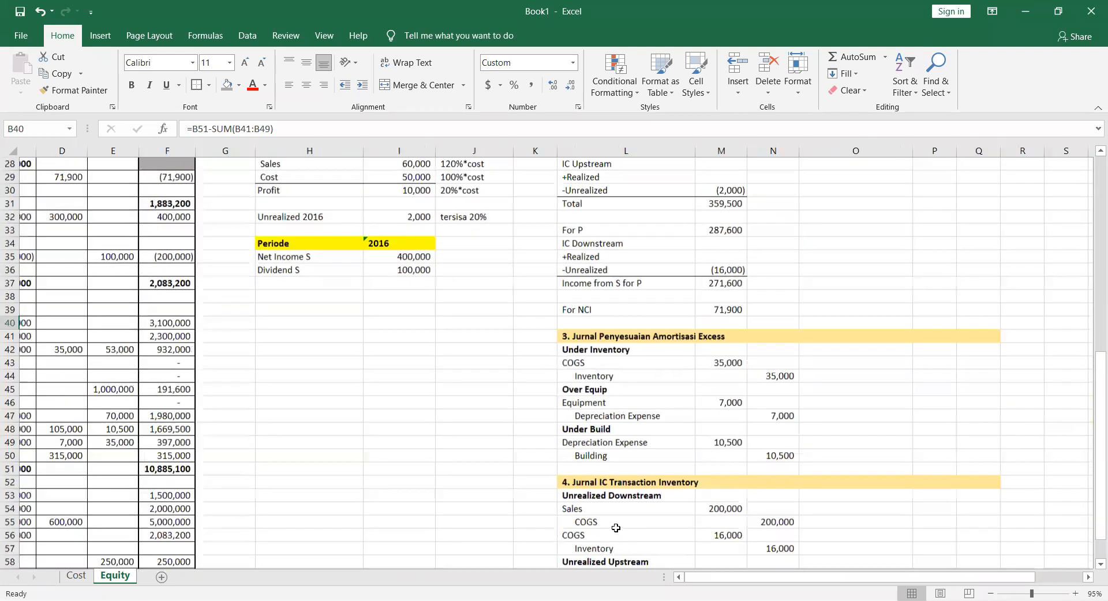
{"action": "scroll", "coordinate": [616, 528], "scroll_direction": "up", "scroll_amount": 4}
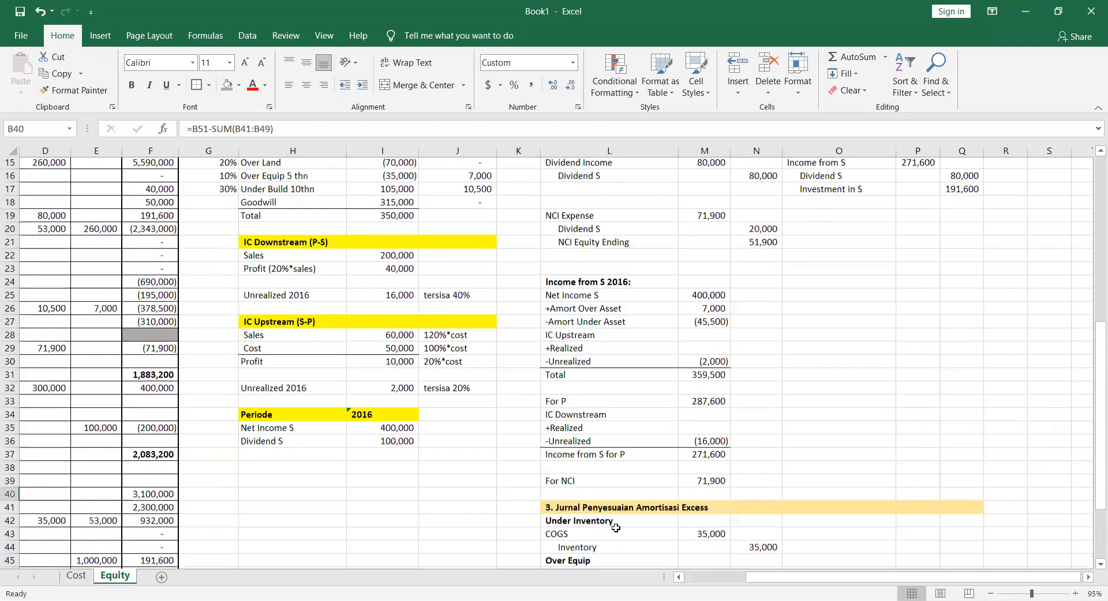
{"action": "scroll", "coordinate": [616, 528], "scroll_direction": "up", "scroll_amount": 1}
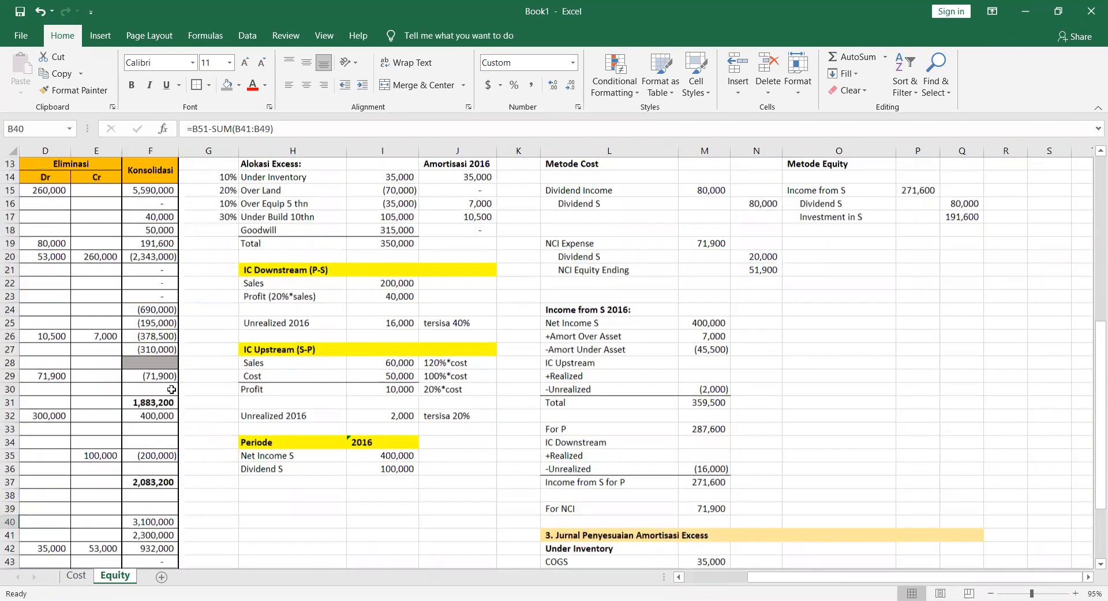
{"action": "scroll", "coordinate": [218, 298], "scroll_direction": "up", "scroll_amount": 3}
{"action": "scroll", "coordinate": [276, 375], "scroll_direction": "down", "scroll_amount": 11}
{"action": "scroll", "coordinate": [275, 375], "scroll_direction": "left", "scroll_amount": 3}
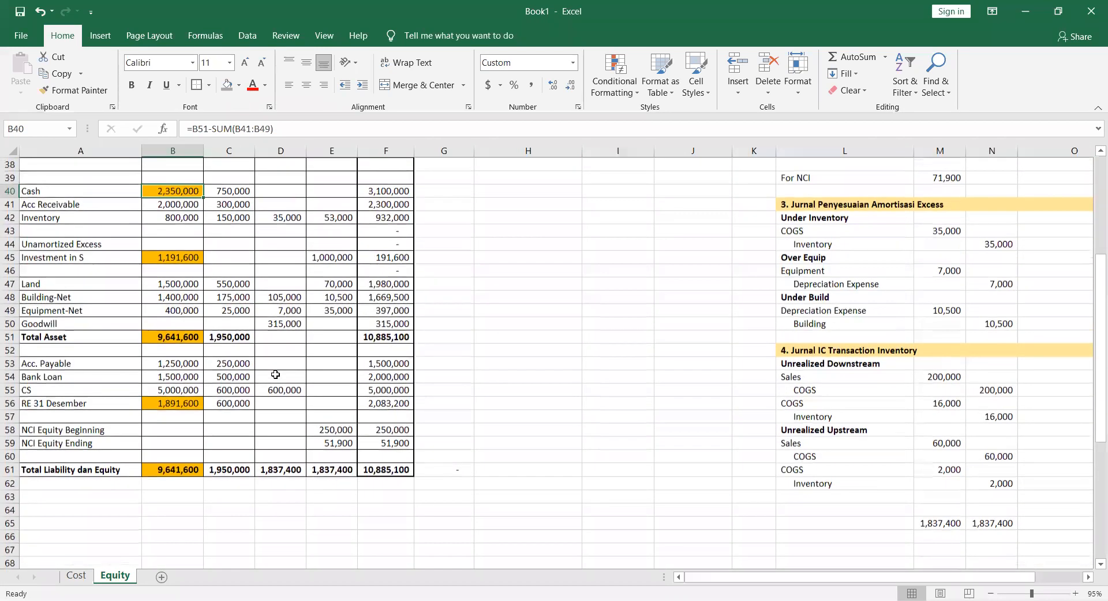
{"action": "scroll", "coordinate": [276, 375], "scroll_direction": "up", "scroll_amount": 1}
{"action": "scroll", "coordinate": [300, 287], "scroll_direction": "up", "scroll_amount": 7}
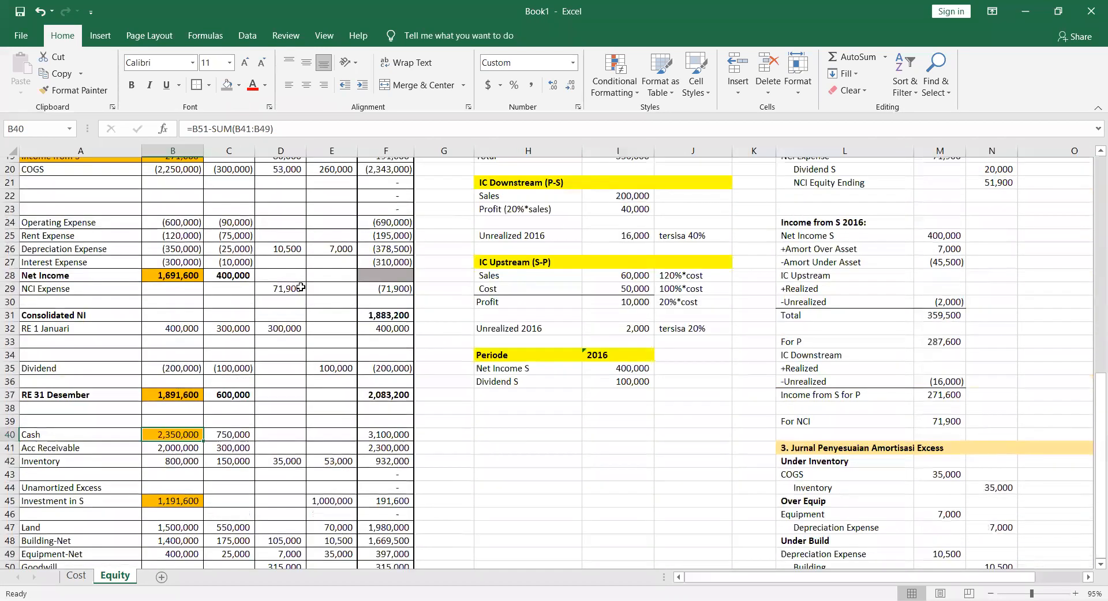
{"action": "scroll", "coordinate": [284, 331], "scroll_direction": "up", "scroll_amount": 5}
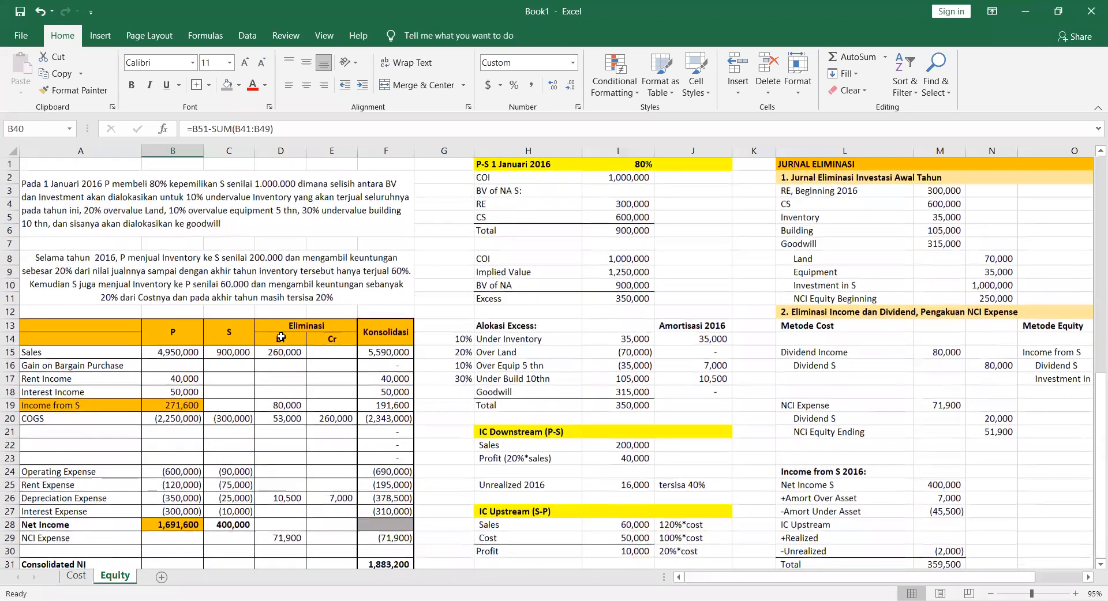
Set the Income from S debit elimination in D19 to the Metode Equity journal debit in P15
{"action": "scroll", "coordinate": [281, 339], "scroll_direction": "down", "scroll_amount": 2}
{"action": "double_click", "coordinate": [281, 339]}
{"action": "key", "text": "Escape"}
{"action": "type", "text": "="}
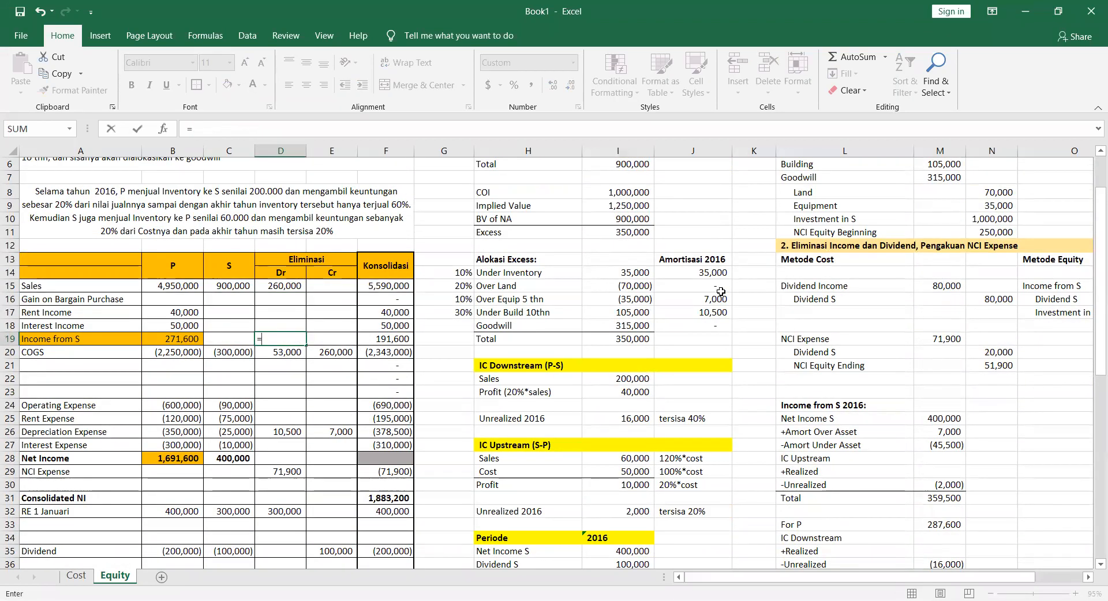
{"action": "scroll", "coordinate": [721, 291], "scroll_direction": "right", "scroll_amount": 1}
{"action": "scroll", "coordinate": [959, 293], "scroll_direction": "right", "scroll_amount": 3}
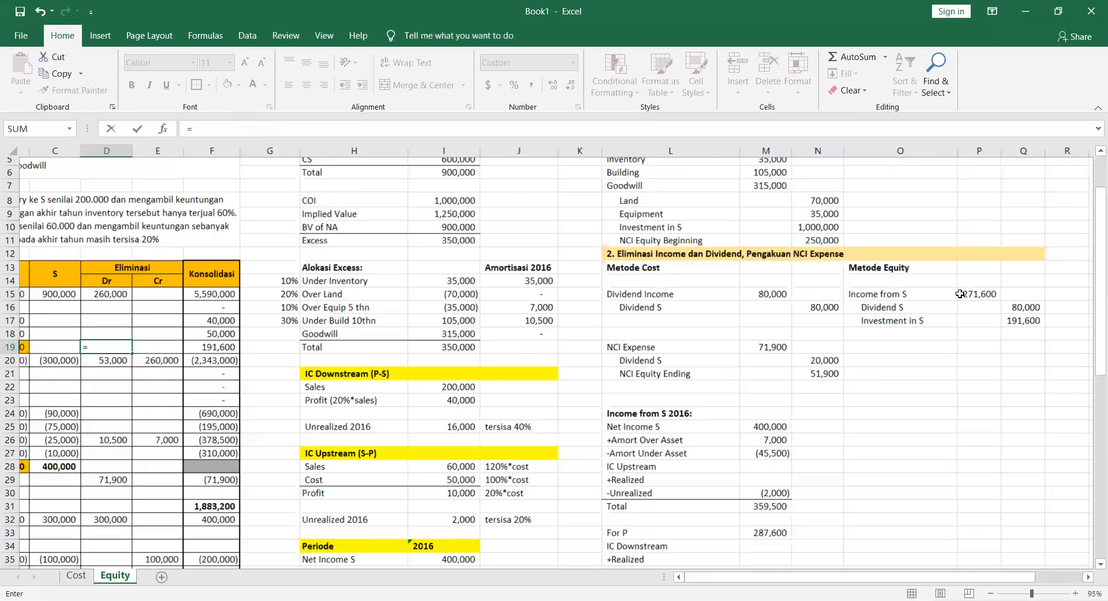
{"action": "scroll", "coordinate": [890, 309], "scroll_direction": "right", "scroll_amount": 1}
{"action": "left_click", "coordinate": [979, 294]}
{"action": "key", "text": "Return"}
{"action": "scroll", "coordinate": [356, 345], "scroll_direction": "left", "scroll_amount": 1}
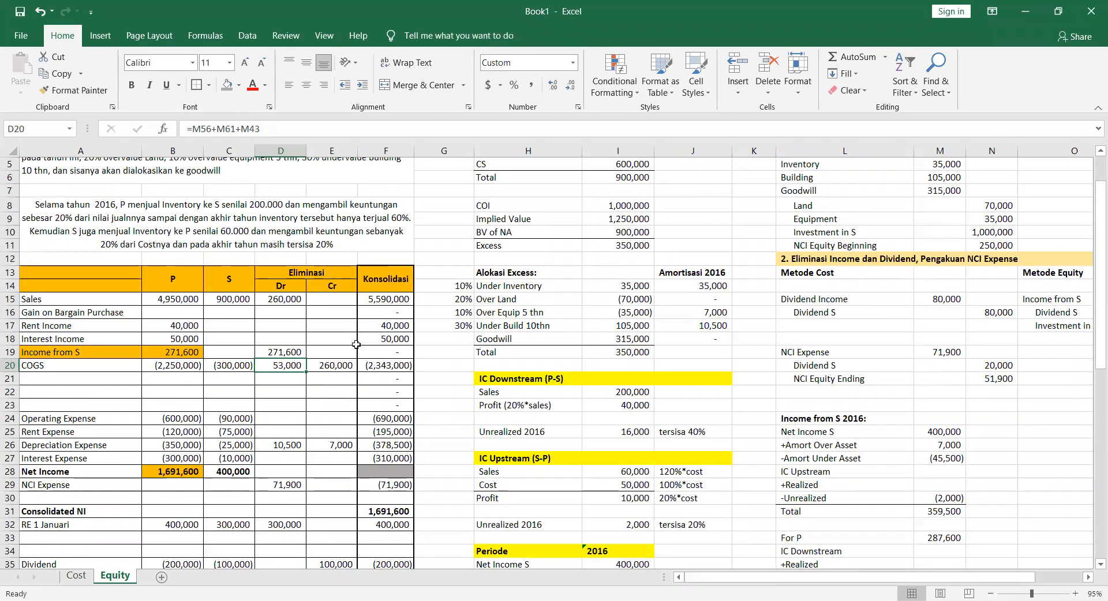
Extend the Investment in S credit elimination in E45 to the formula =N10+Q17
{"action": "key", "text": "Down"}
{"action": "key", "text": "Down"}
{"action": "key", "text": "Down"}
{"action": "key", "text": "Down"}
{"action": "key", "text": "Down"}
{"action": "key", "text": "Down"}
{"action": "key", "text": "Down"}
{"action": "key", "text": "Down"}
{"action": "key", "text": "Down"}
{"action": "key", "text": "Down"}
{"action": "key", "text": "Down"}
{"action": "key", "text": "Down"}
{"action": "key", "text": "Down"}
{"action": "key", "text": "Down"}
{"action": "key", "text": "Down"}
{"action": "key", "text": "Down"}
{"action": "key", "text": "Down"}
{"action": "key", "text": "Down"}
{"action": "key", "text": "Down"}
{"action": "key", "text": "Down"}
{"action": "key", "text": "Down"}
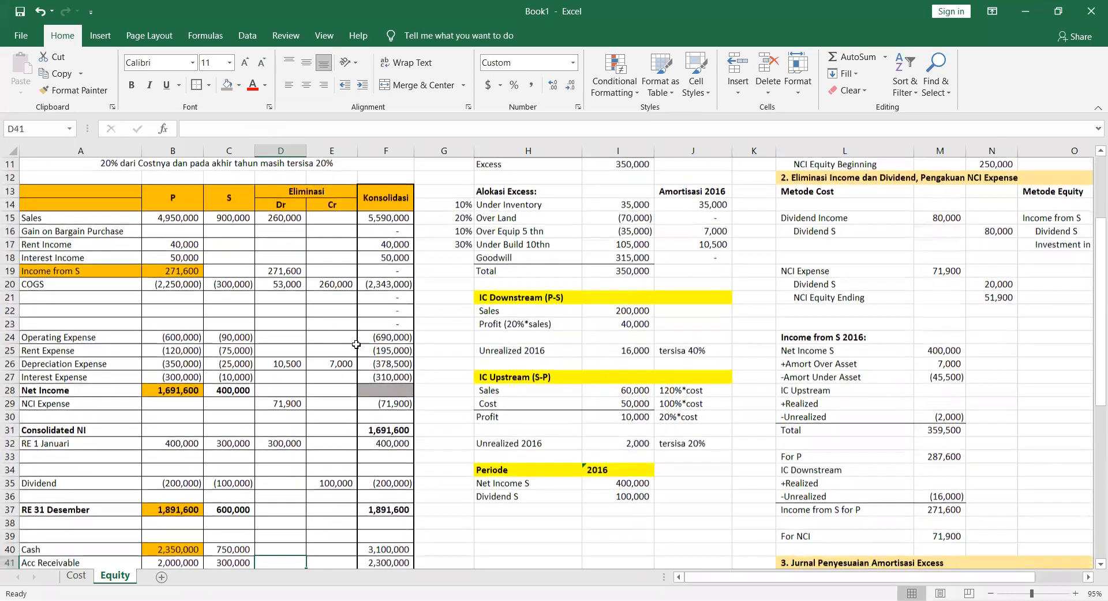
{"action": "key", "text": "Down"}
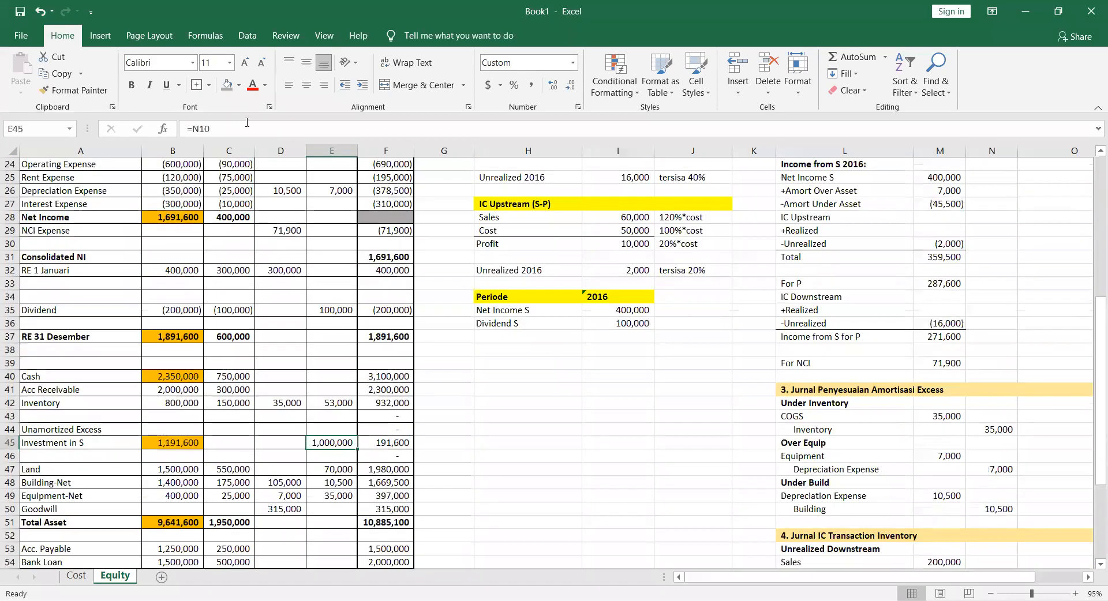
{"action": "left_click", "coordinate": [248, 124]}
{"action": "type", "text": "+"}
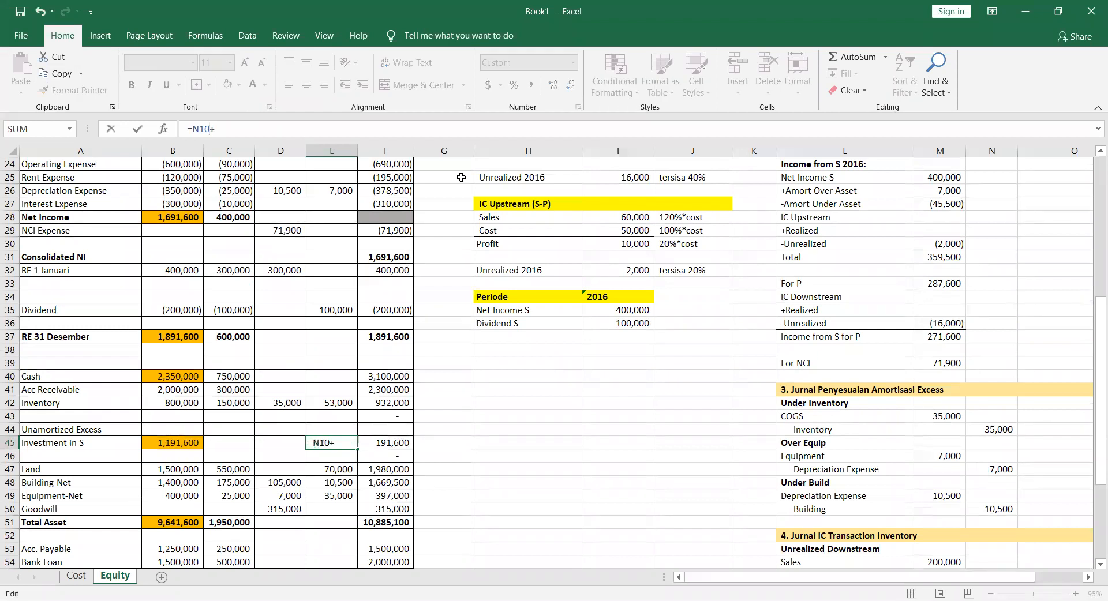
{"action": "scroll", "coordinate": [641, 304], "scroll_direction": "up", "scroll_amount": 6}
{"action": "scroll", "coordinate": [641, 304], "scroll_direction": "right", "scroll_amount": 5}
{"action": "scroll", "coordinate": [793, 381], "scroll_direction": "up", "scroll_amount": 2}
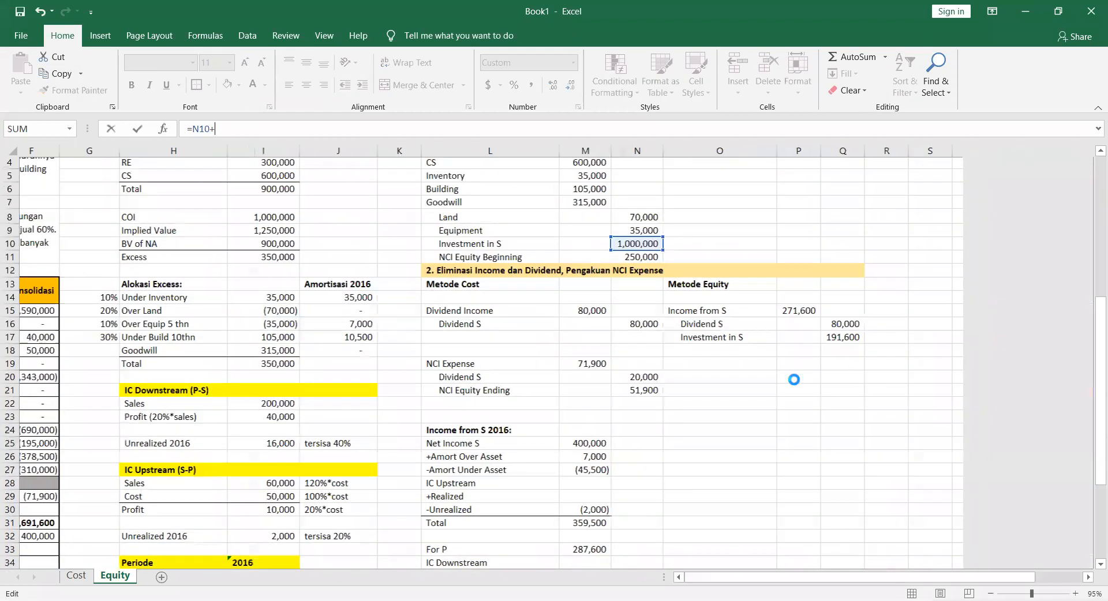
{"action": "scroll", "coordinate": [178, 458], "scroll_direction": "right", "scroll_amount": 1}
{"action": "type", "text": "q17"}
{"action": "key", "text": "Return"}
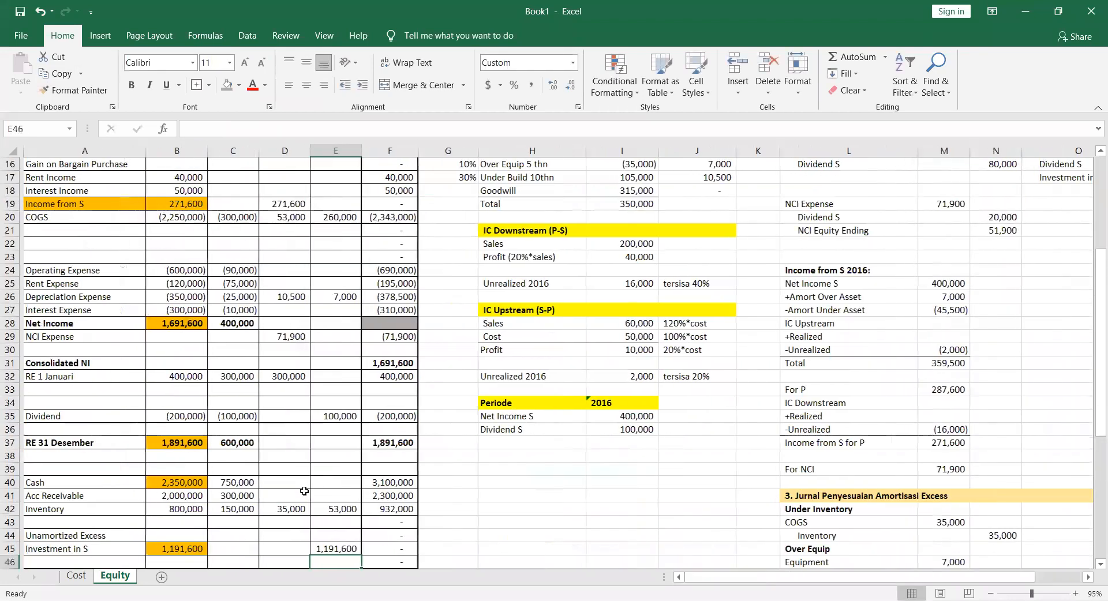
Compare the consolidated assets, liabilities and equity in column F between the Equity and Cost sheets
{"action": "scroll", "coordinate": [304, 491], "scroll_direction": "down", "scroll_amount": 6}
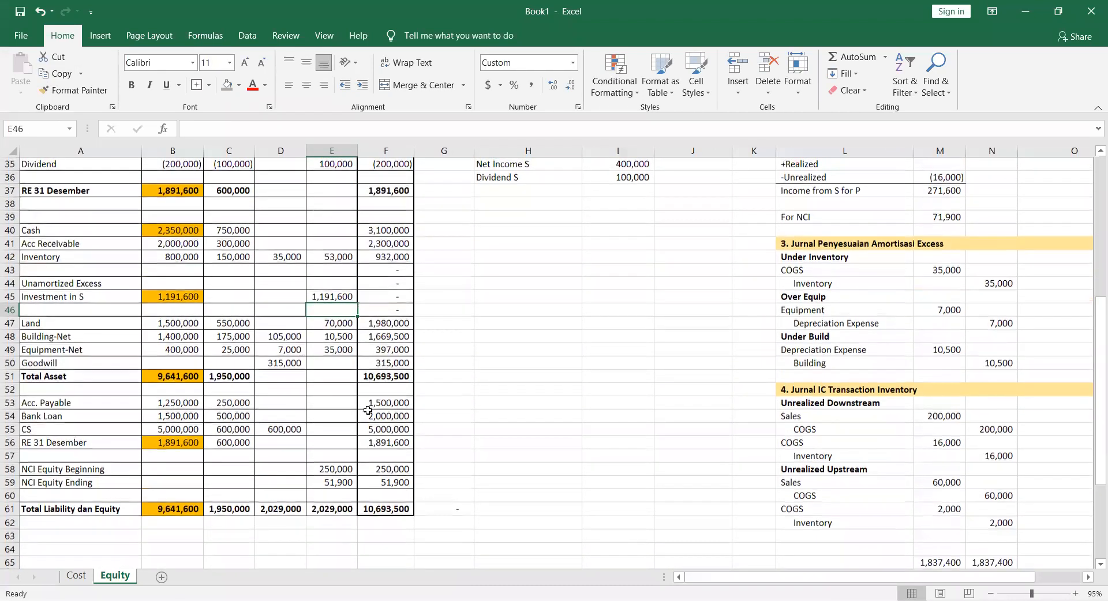
{"action": "left_click_drag", "start_coordinate": [381, 513], "coordinate": [386, 365]}
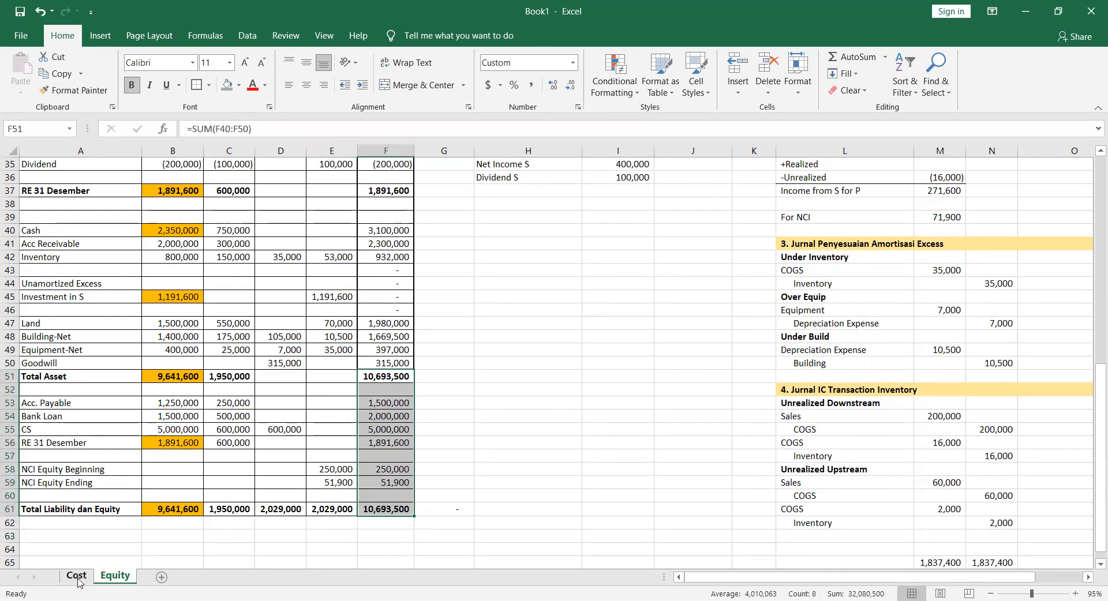
{"action": "left_click", "coordinate": [76, 575]}
{"action": "scroll", "coordinate": [334, 548], "scroll_direction": "down", "scroll_amount": 3}
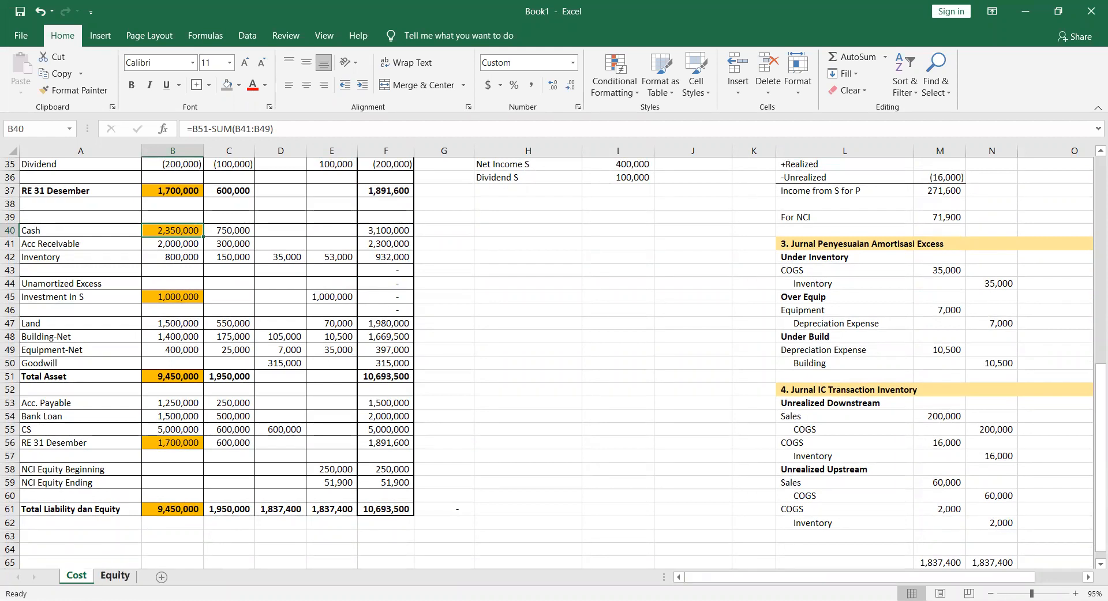
{"action": "left_click", "coordinate": [103, 580]}
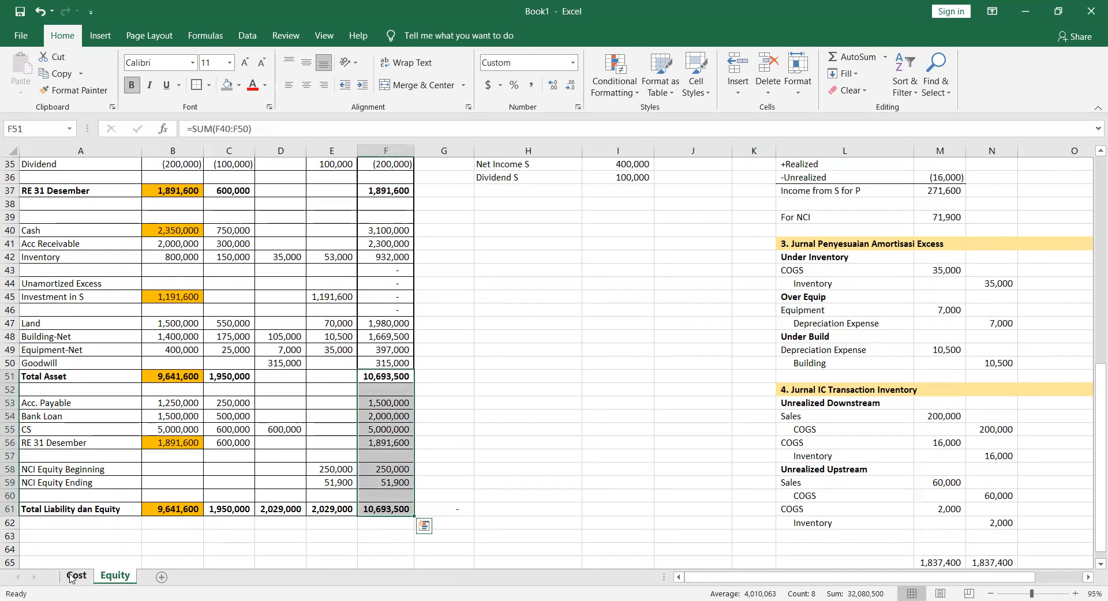
{"action": "left_click", "coordinate": [76, 576]}
{"action": "left_click", "coordinate": [113, 576]}
{"action": "left_click", "coordinate": [75, 577]}
{"action": "left_click", "coordinate": [115, 575]}
{"action": "left_click", "coordinate": [459, 446]}
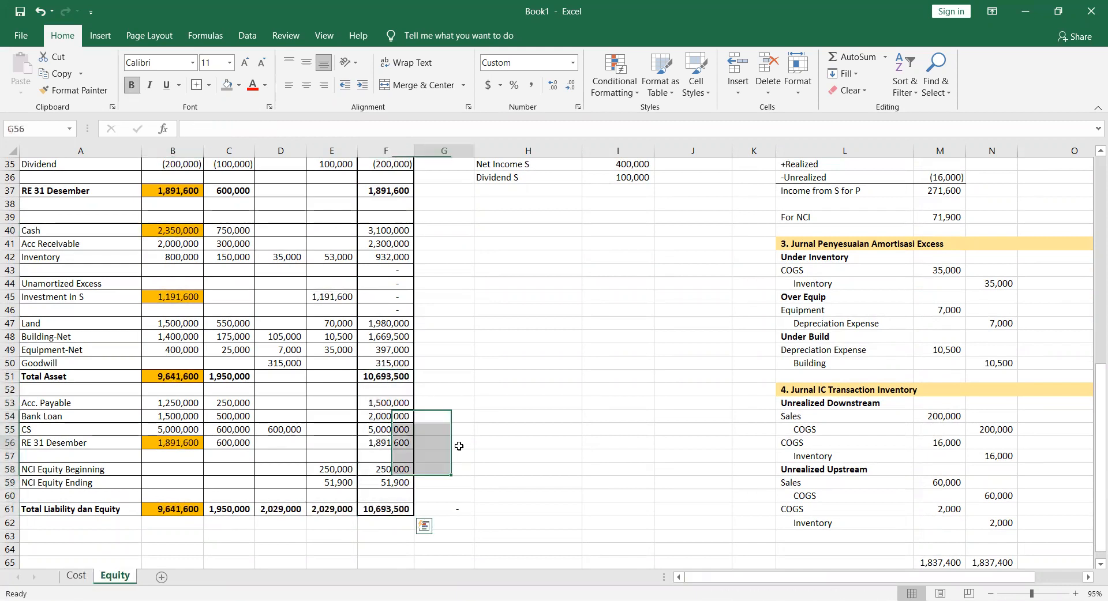
Review the completed Equity worksheet from the case description and income section down to the balance sheet totals
{"action": "scroll", "coordinate": [459, 446], "scroll_direction": "up", "scroll_amount": 11}
{"action": "scroll", "coordinate": [458, 446], "scroll_direction": "down", "scroll_amount": 1}
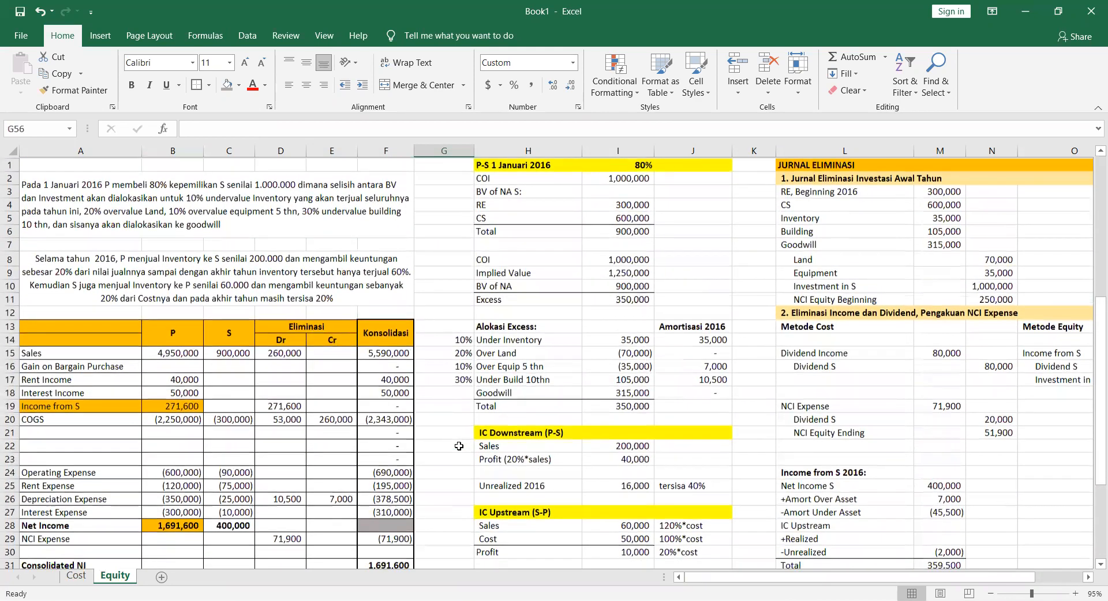
{"action": "scroll", "coordinate": [459, 446], "scroll_direction": "down", "scroll_amount": 3}
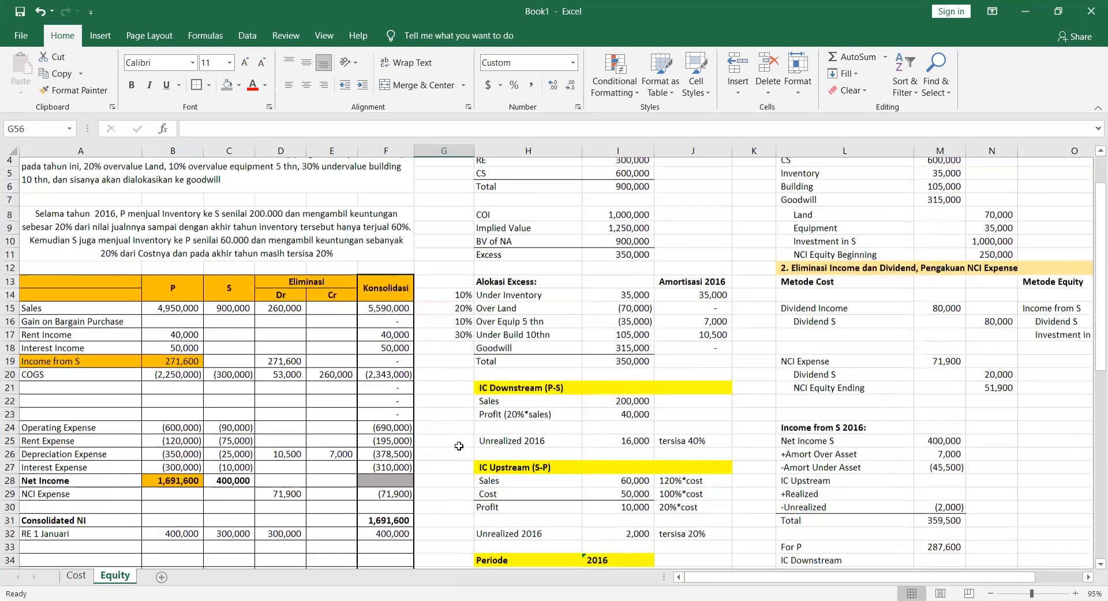
{"action": "scroll", "coordinate": [459, 446], "scroll_direction": "up", "scroll_amount": 3}
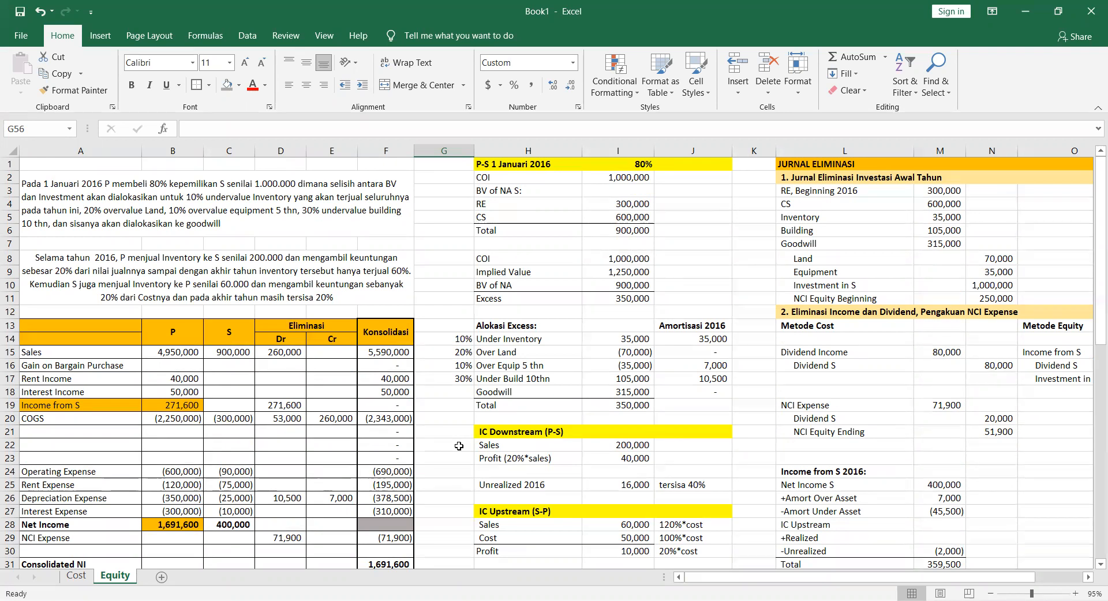
{"action": "scroll", "coordinate": [459, 446], "scroll_direction": "down", "scroll_amount": 1}
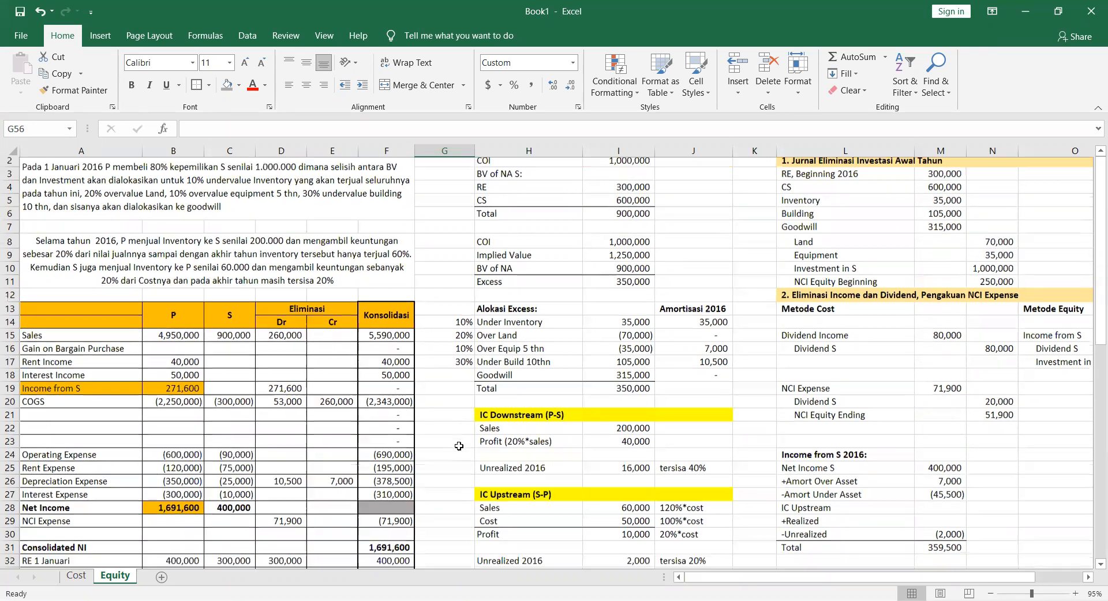
{"action": "scroll", "coordinate": [458, 446], "scroll_direction": "down", "scroll_amount": 1}
{"action": "scroll", "coordinate": [340, 381], "scroll_direction": "down", "scroll_amount": 1}
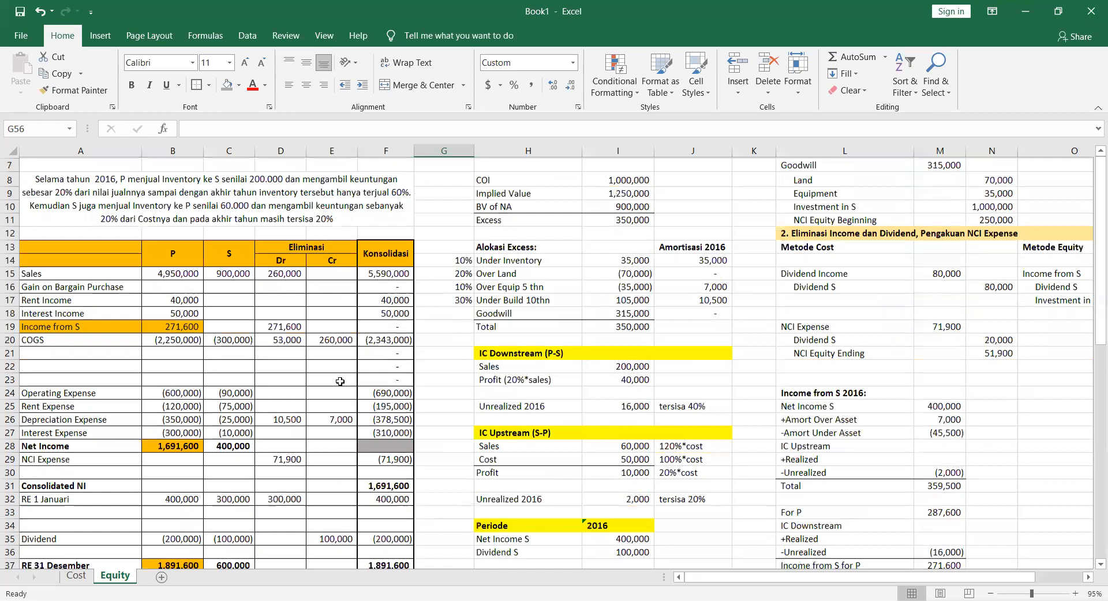
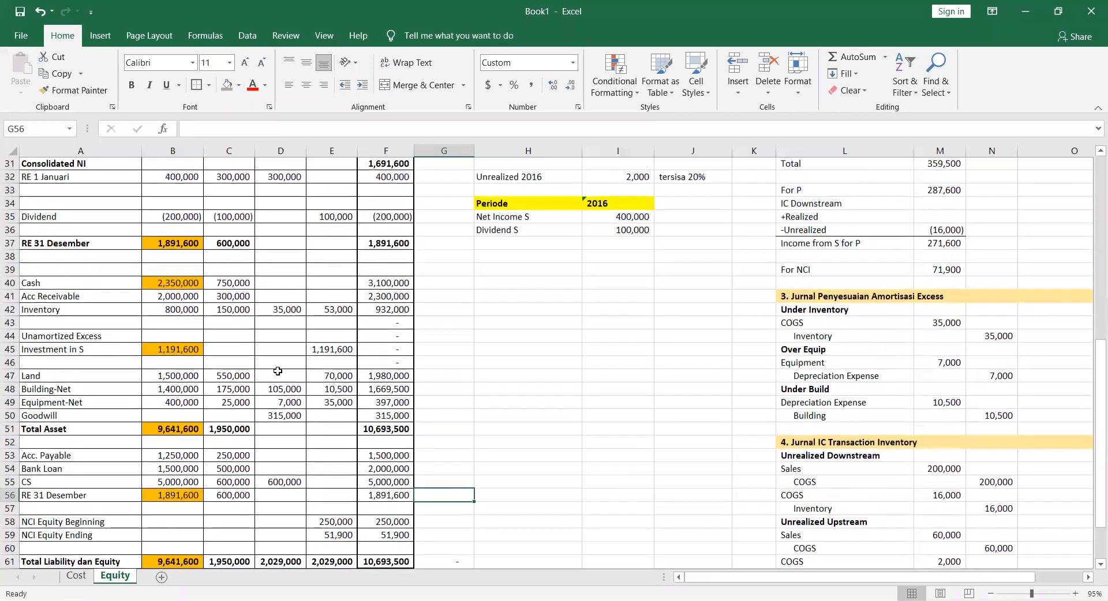
Review the Cost sheet's worksheet, its Metode Cost and Metode Equity entries in L13:Q17, and the amortization and intercompany inventory journals
{"action": "scroll", "coordinate": [287, 425], "scroll_direction": "up", "scroll_amount": 3}
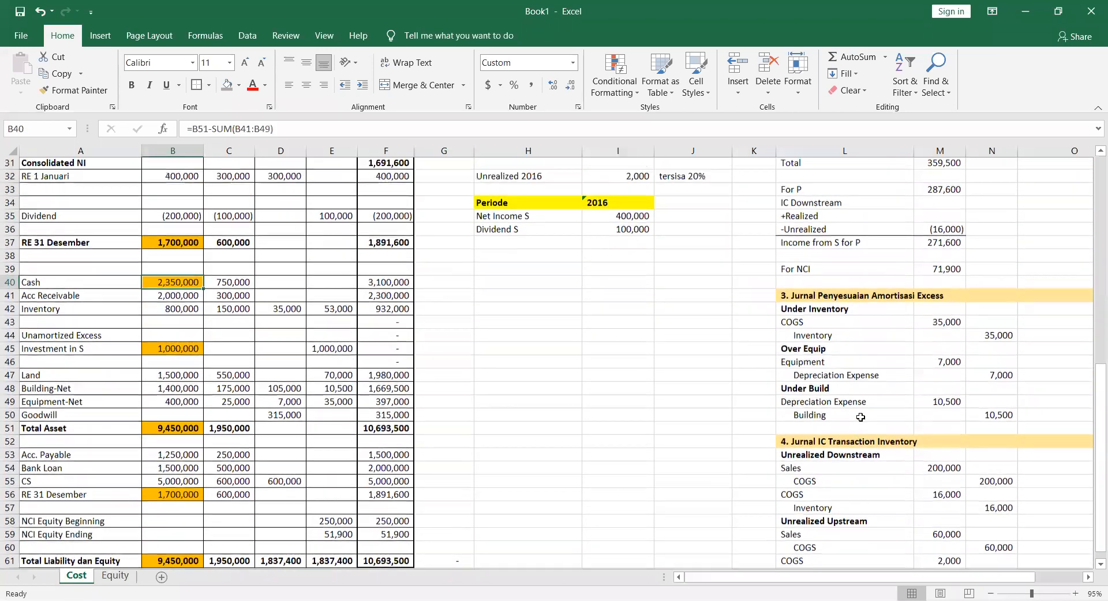
{"action": "scroll", "coordinate": [601, 363], "scroll_direction": "up", "scroll_amount": 5}
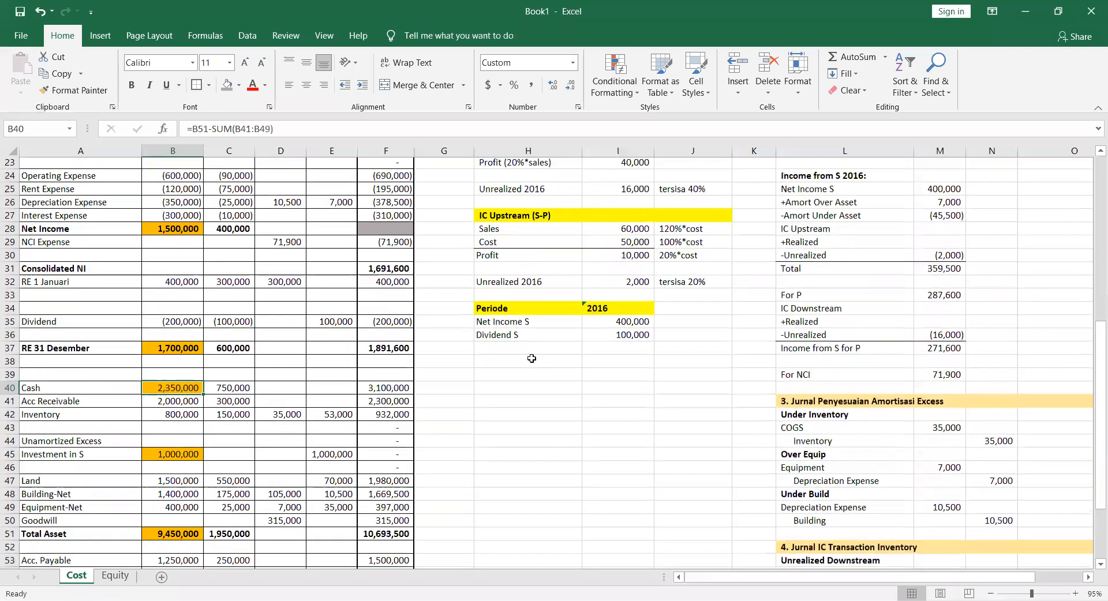
{"action": "scroll", "coordinate": [509, 322], "scroll_direction": "up", "scroll_amount": 3}
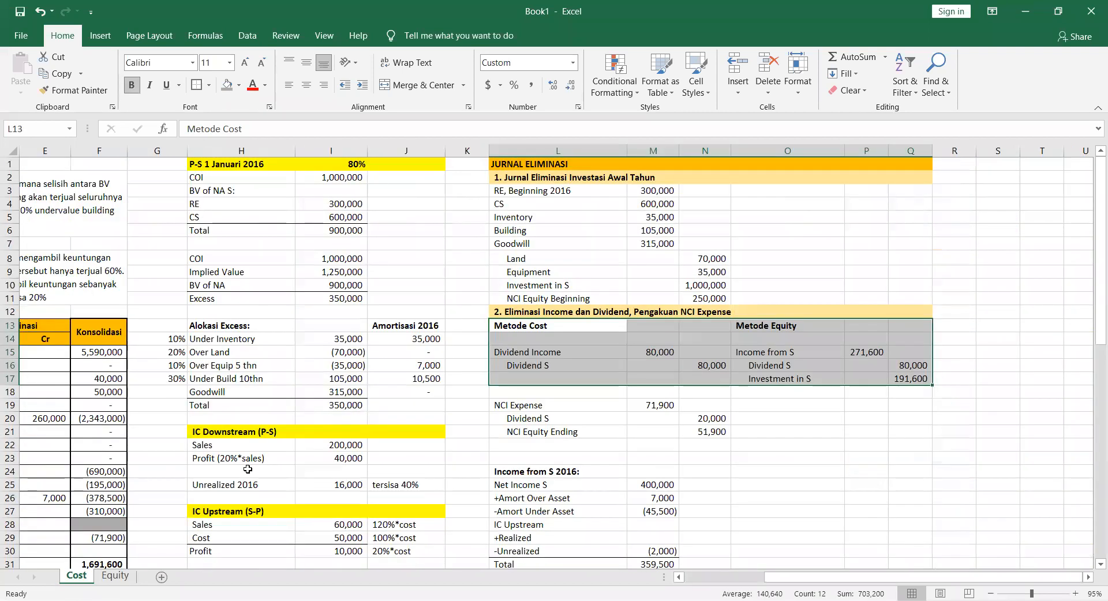
{"action": "scroll", "coordinate": [277, 427], "scroll_direction": "down", "scroll_amount": 1}
{"action": "scroll", "coordinate": [276, 427], "scroll_direction": "down", "scroll_amount": 2}
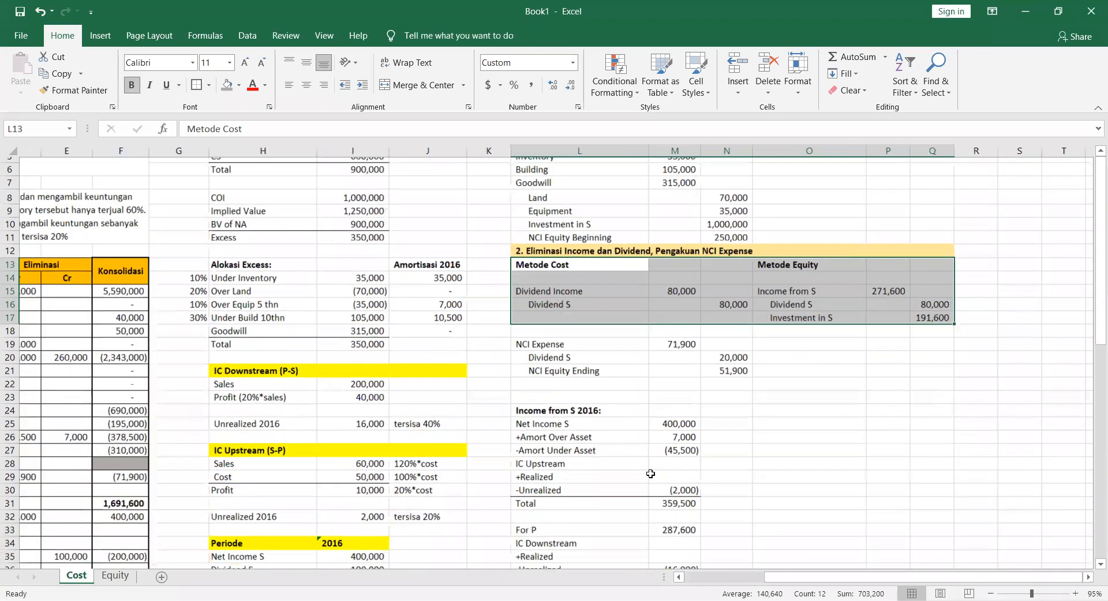
{"action": "scroll", "coordinate": [706, 429], "scroll_direction": "down", "scroll_amount": 5}
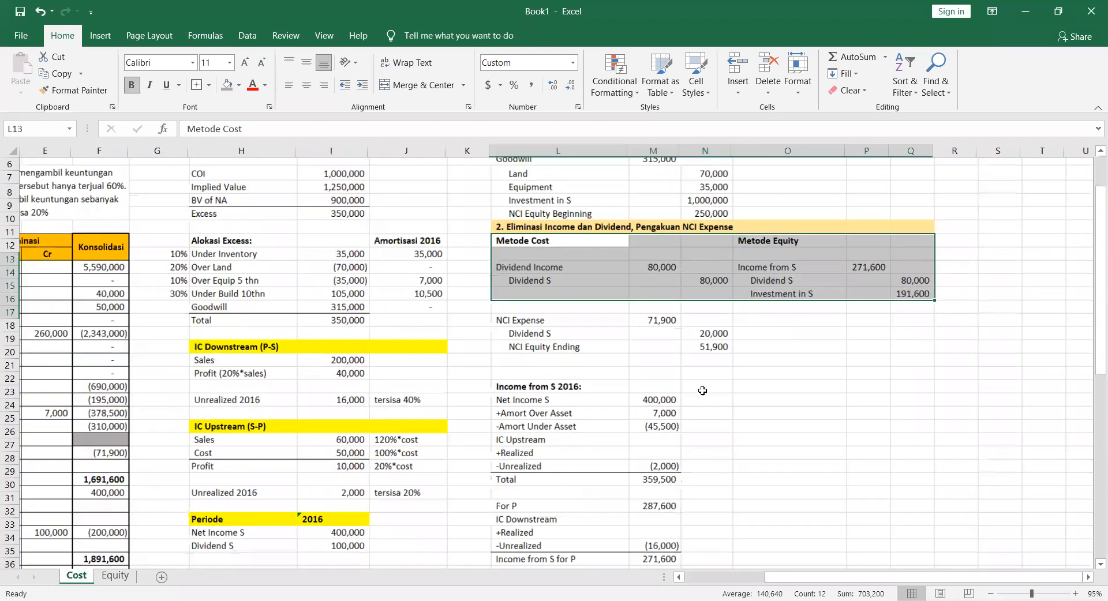
{"action": "scroll", "coordinate": [786, 392], "scroll_direction": "down", "scroll_amount": 5}
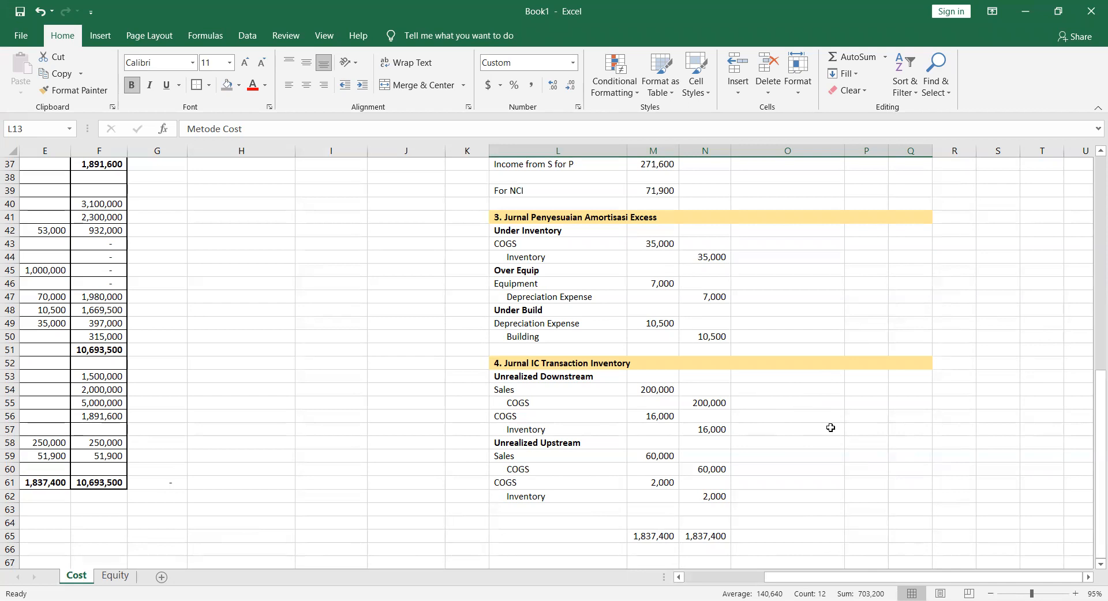
{"action": "scroll", "coordinate": [347, 410], "scroll_direction": "left", "scroll_amount": 3}
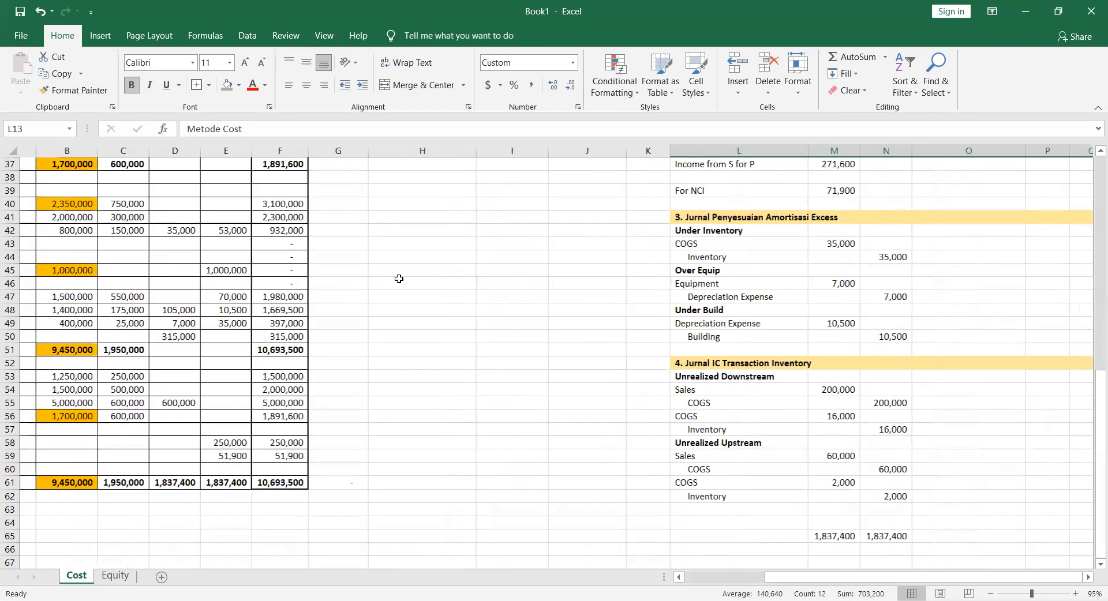
{"action": "scroll", "coordinate": [621, 512], "scroll_direction": "right", "scroll_amount": 2}
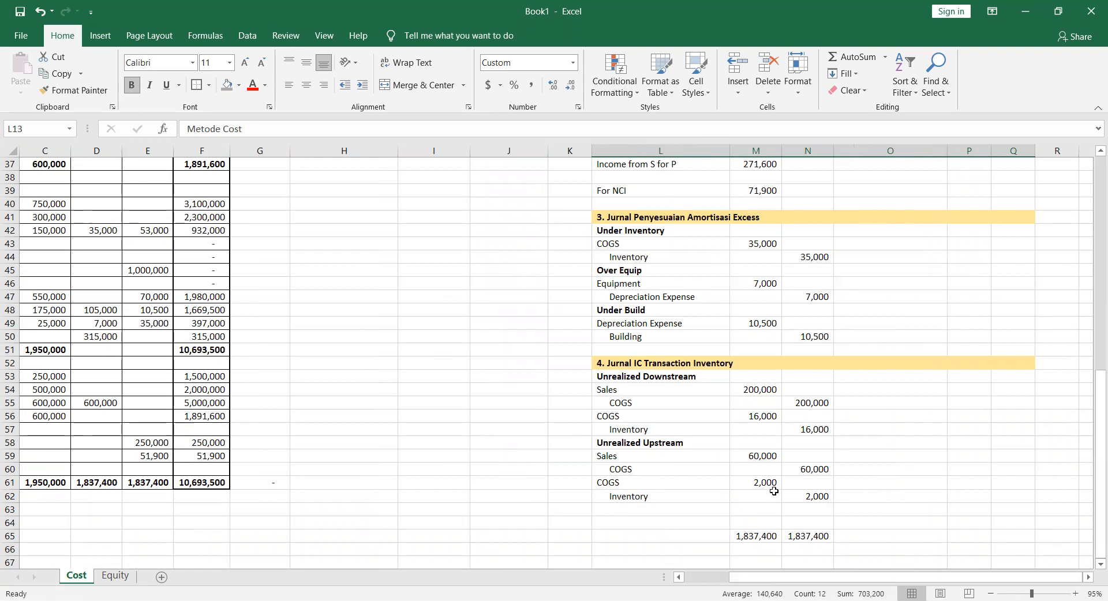
{"action": "scroll", "coordinate": [659, 459], "scroll_direction": "up", "scroll_amount": 2}
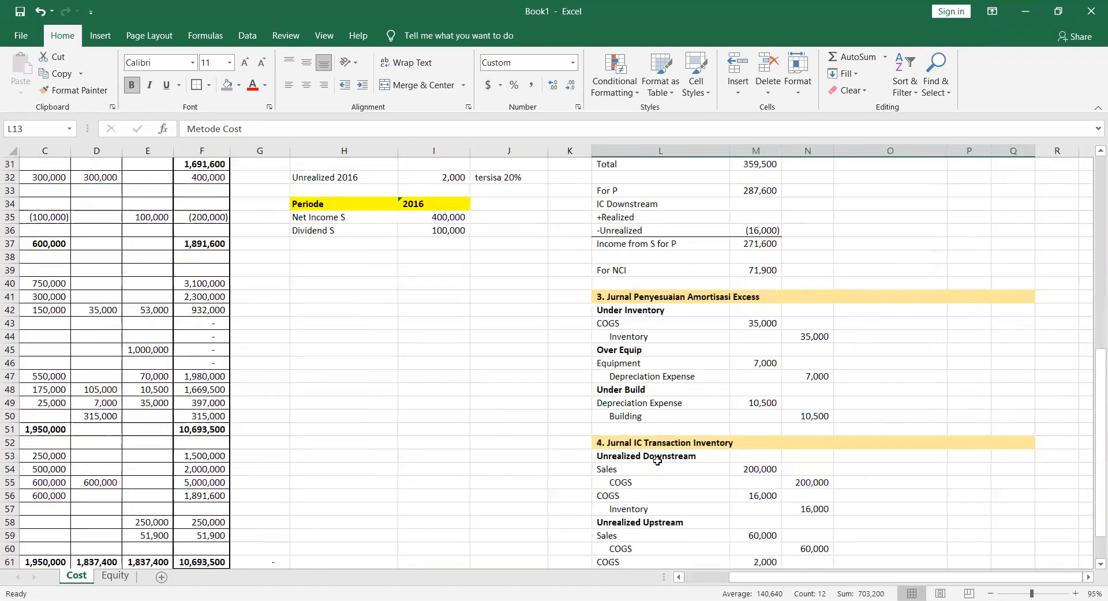
Review the Cost sheet's case description, excess allocation, intercompany profit calculations and the Metode Cost and Metode Equity elimination entries
{"action": "scroll", "coordinate": [658, 461], "scroll_direction": "up", "scroll_amount": 3}
{"action": "scroll", "coordinate": [657, 461], "scroll_direction": "left", "scroll_amount": 1}
{"action": "scroll", "coordinate": [657, 461], "scroll_direction": "left", "scroll_amount": 1}
{"action": "scroll", "coordinate": [657, 461], "scroll_direction": "up", "scroll_amount": 7}
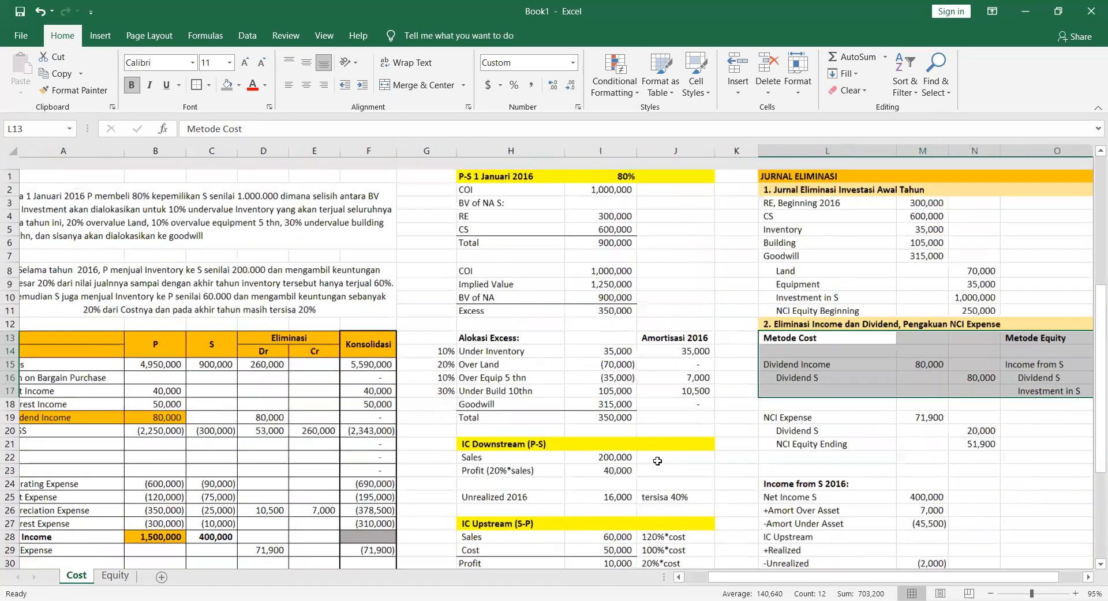
{"action": "scroll", "coordinate": [657, 461], "scroll_direction": "left", "scroll_amount": 1}
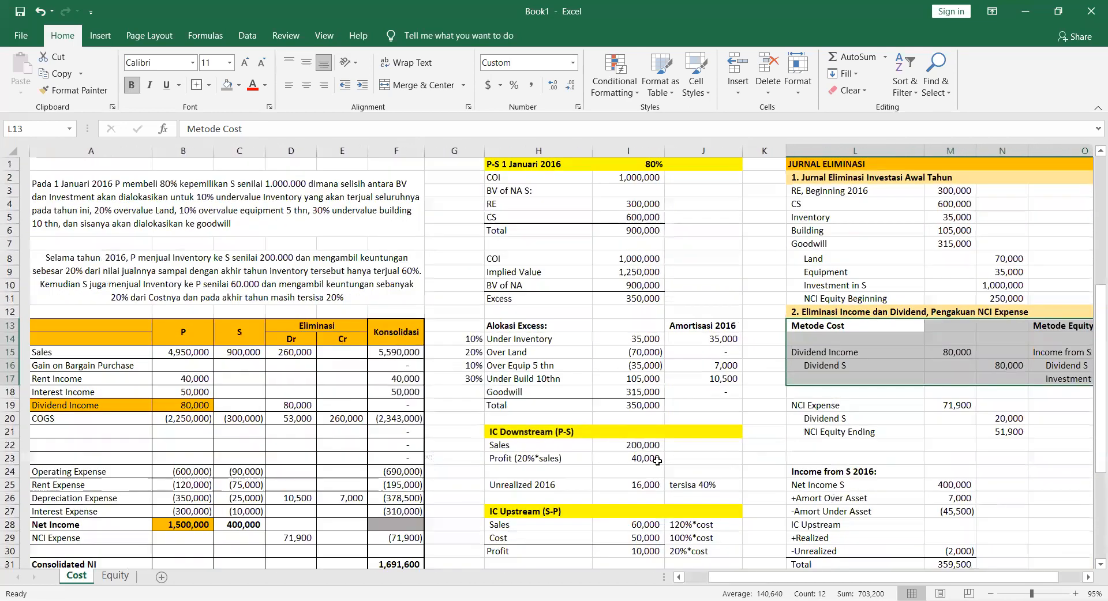
{"action": "scroll", "coordinate": [657, 461], "scroll_direction": "right", "scroll_amount": 1}
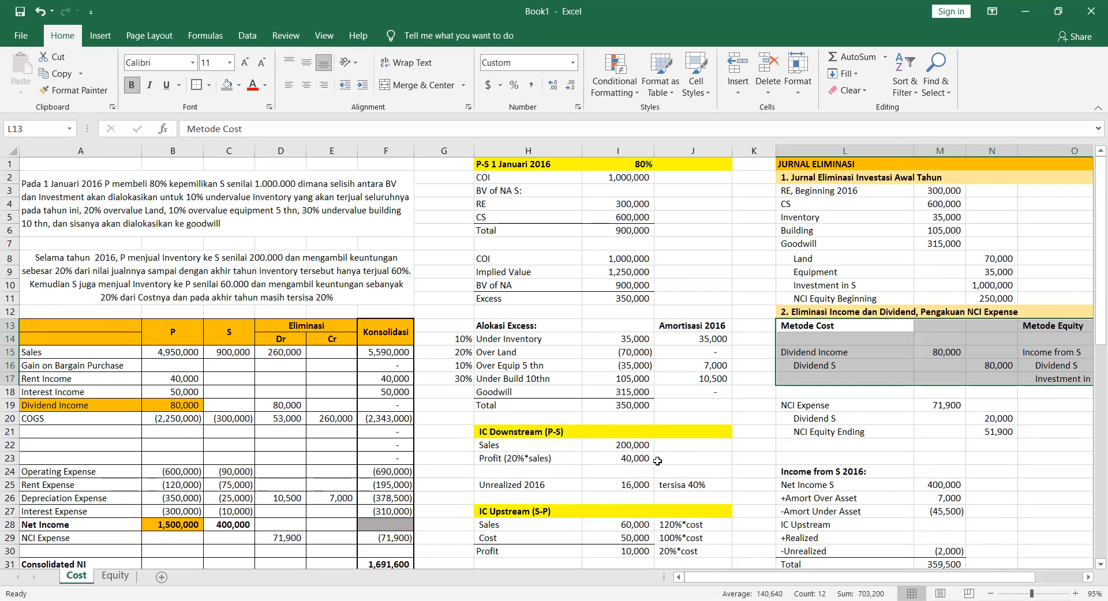
{"action": "scroll", "coordinate": [657, 461], "scroll_direction": "down", "scroll_amount": 1}
{"action": "scroll", "coordinate": [657, 461], "scroll_direction": "right", "scroll_amount": 1}
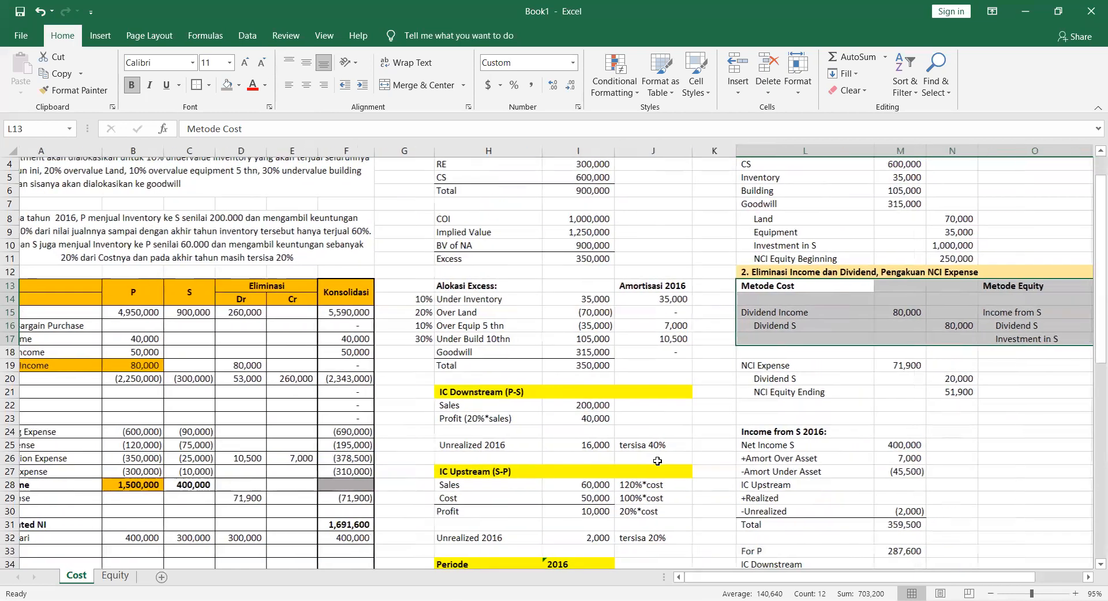
{"action": "scroll", "coordinate": [657, 462], "scroll_direction": "right", "scroll_amount": 3}
{"action": "scroll", "coordinate": [657, 461], "scroll_direction": "left", "scroll_amount": 3}
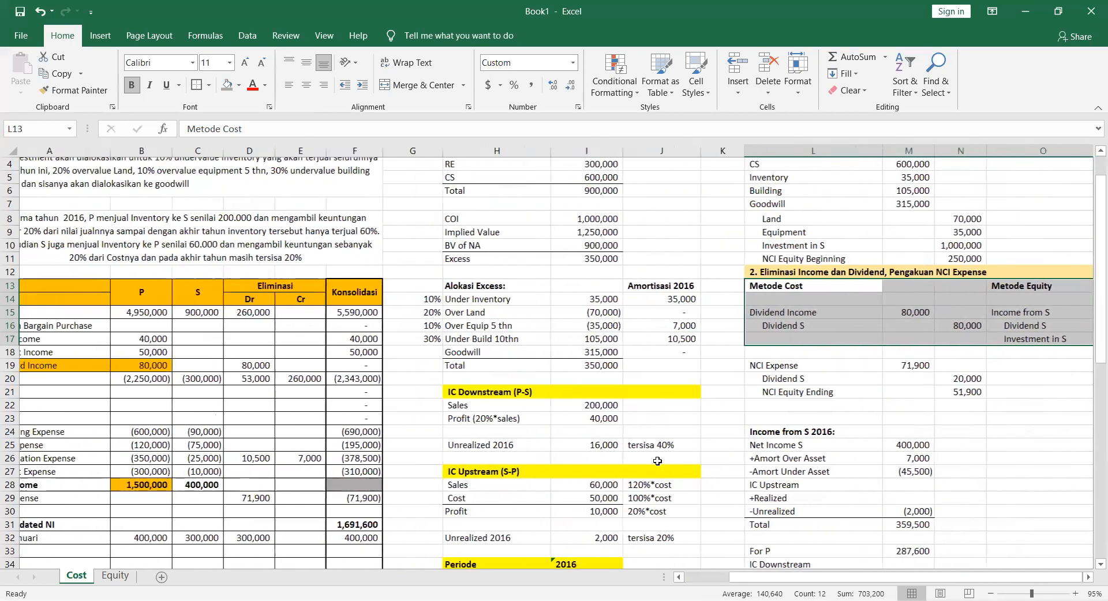
{"action": "scroll", "coordinate": [657, 461], "scroll_direction": "right", "scroll_amount": 2}
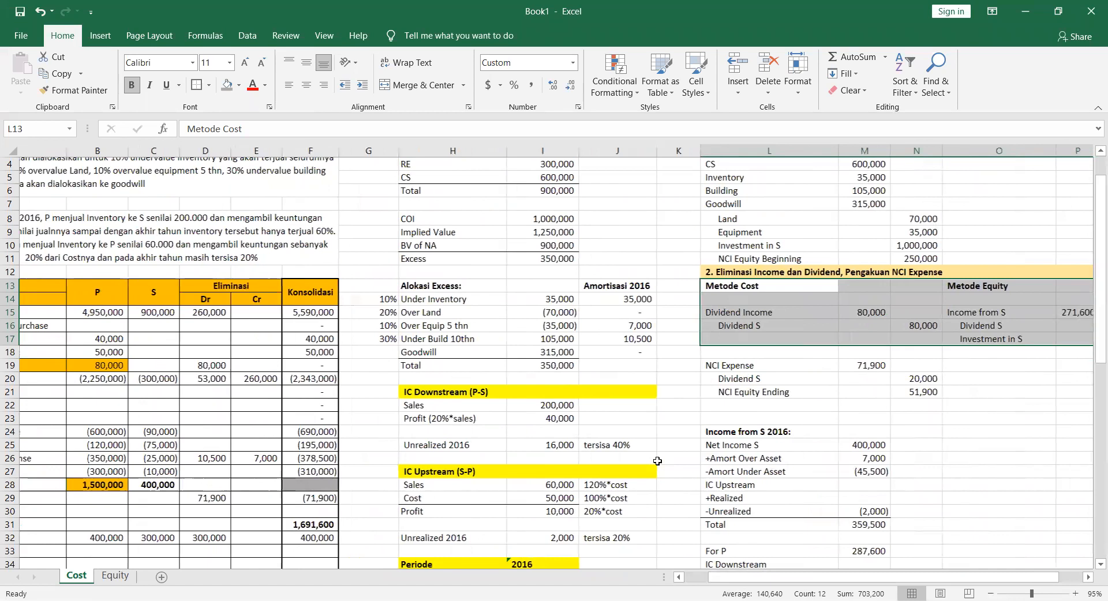
{"action": "scroll", "coordinate": [657, 461], "scroll_direction": "right", "scroll_amount": 5}
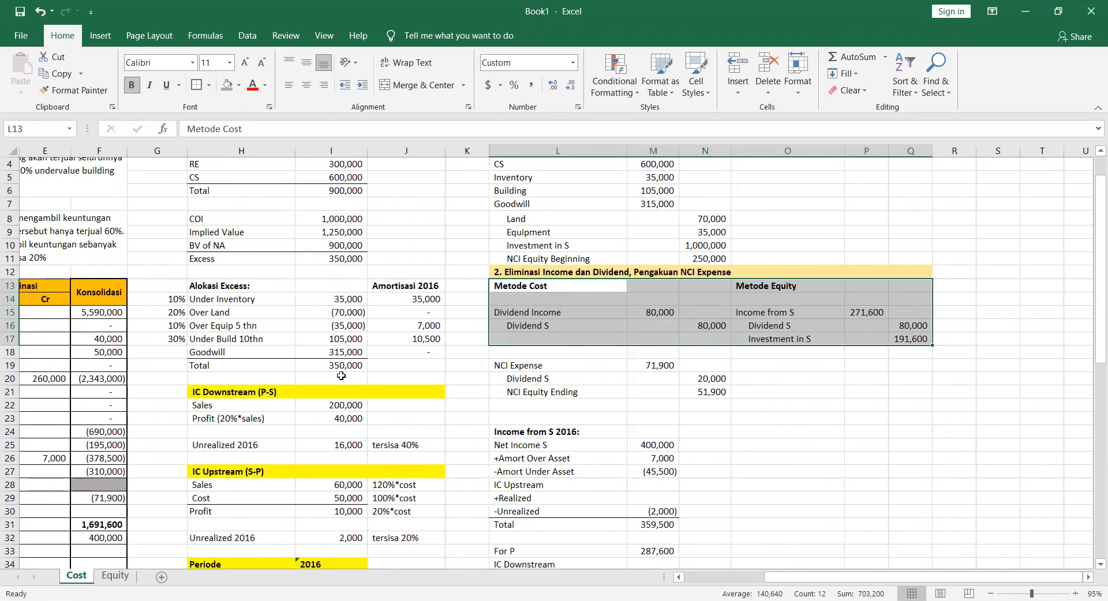
Examine the Cost worksheet's P, S, elimination and consolidated columns from Sales down to Total Liability dan Equity
{"action": "scroll", "coordinate": [341, 376], "scroll_direction": "down", "scroll_amount": 4}
{"action": "scroll", "coordinate": [341, 376], "scroll_direction": "left", "scroll_amount": 7}
{"action": "scroll", "coordinate": [341, 376], "scroll_direction": "down", "scroll_amount": 2}
{"action": "scroll", "coordinate": [341, 376], "scroll_direction": "left", "scroll_amount": 1}
{"action": "scroll", "coordinate": [341, 376], "scroll_direction": "down", "scroll_amount": 1}
{"action": "scroll", "coordinate": [341, 375], "scroll_direction": "up", "scroll_amount": 5}
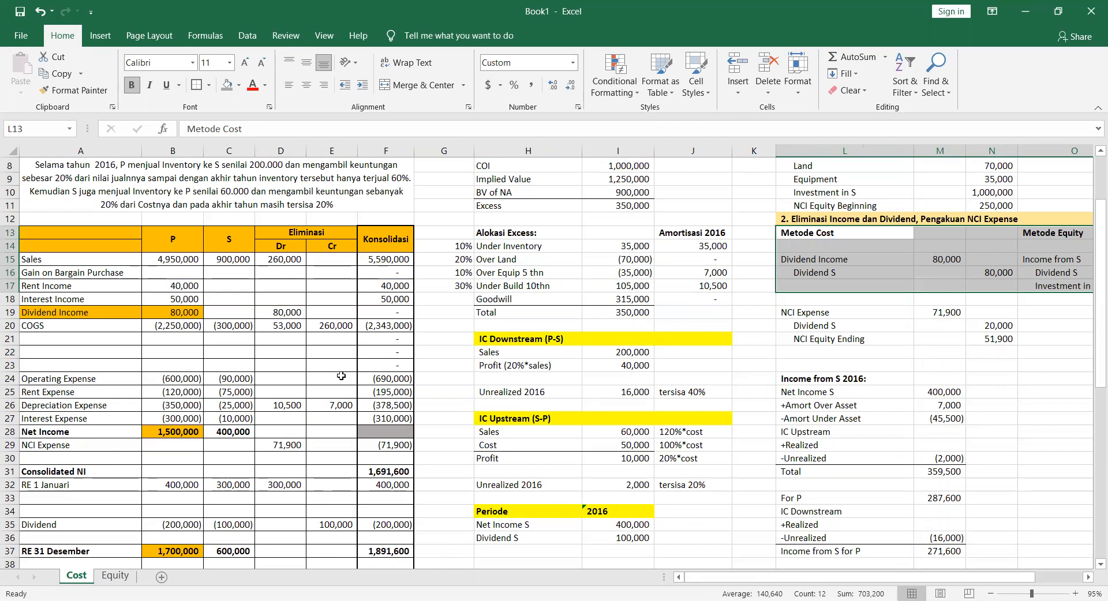
{"action": "scroll", "coordinate": [341, 376], "scroll_direction": "up", "scroll_amount": 3}
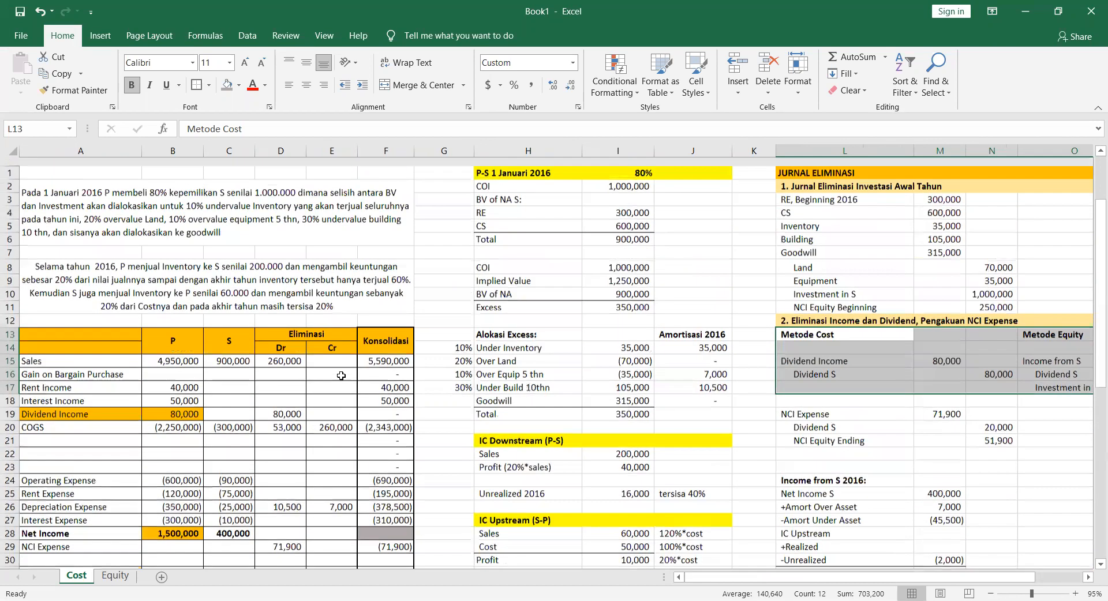
{"action": "scroll", "coordinate": [341, 375], "scroll_direction": "down", "scroll_amount": 1}
{"action": "scroll", "coordinate": [341, 375], "scroll_direction": "up", "scroll_amount": 1}
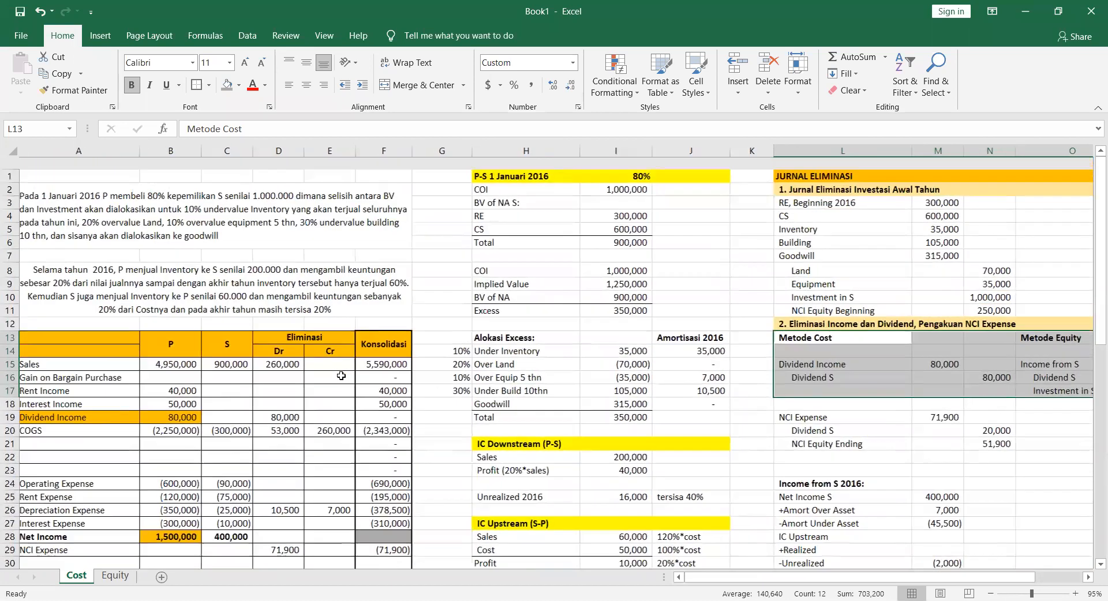
{"action": "scroll", "coordinate": [341, 376], "scroll_direction": "down", "scroll_amount": 1}
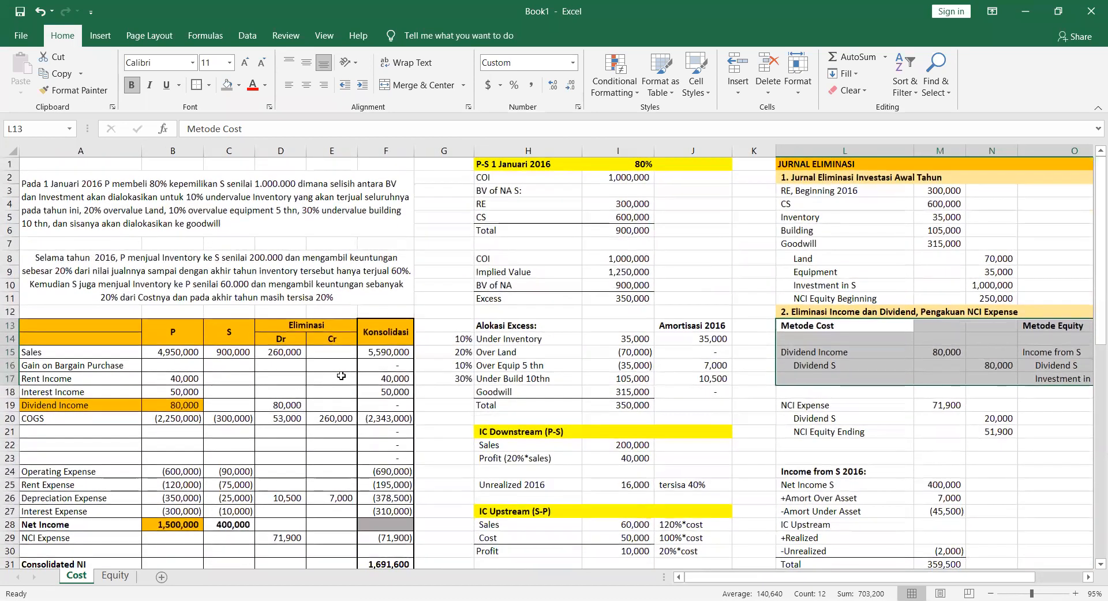
{"action": "scroll", "coordinate": [341, 376], "scroll_direction": "down", "scroll_amount": 3}
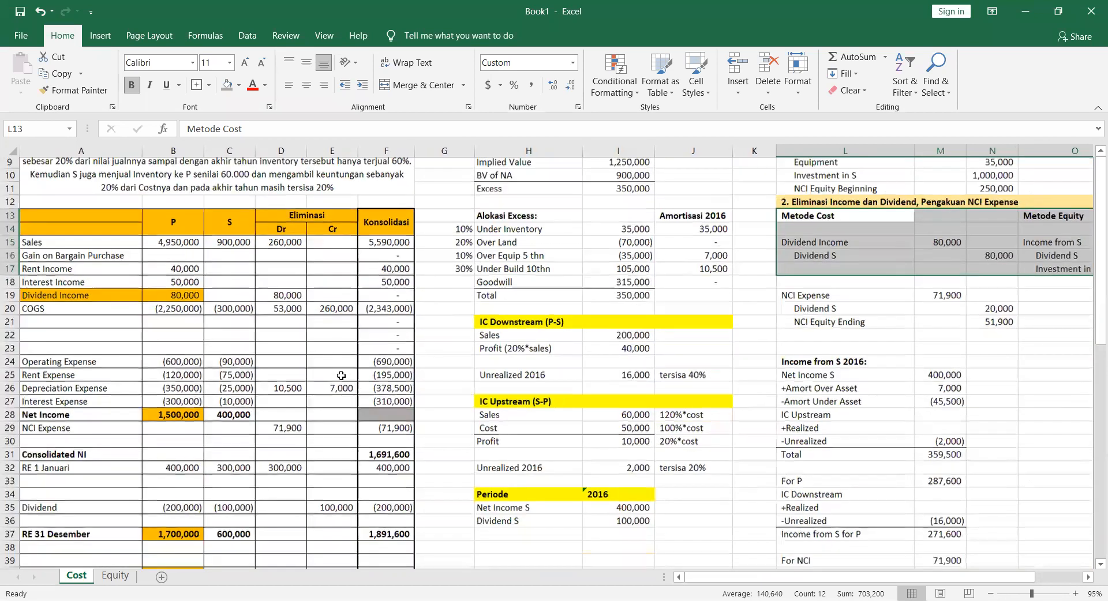
{"action": "scroll", "coordinate": [282, 438], "scroll_direction": "down", "scroll_amount": 5}
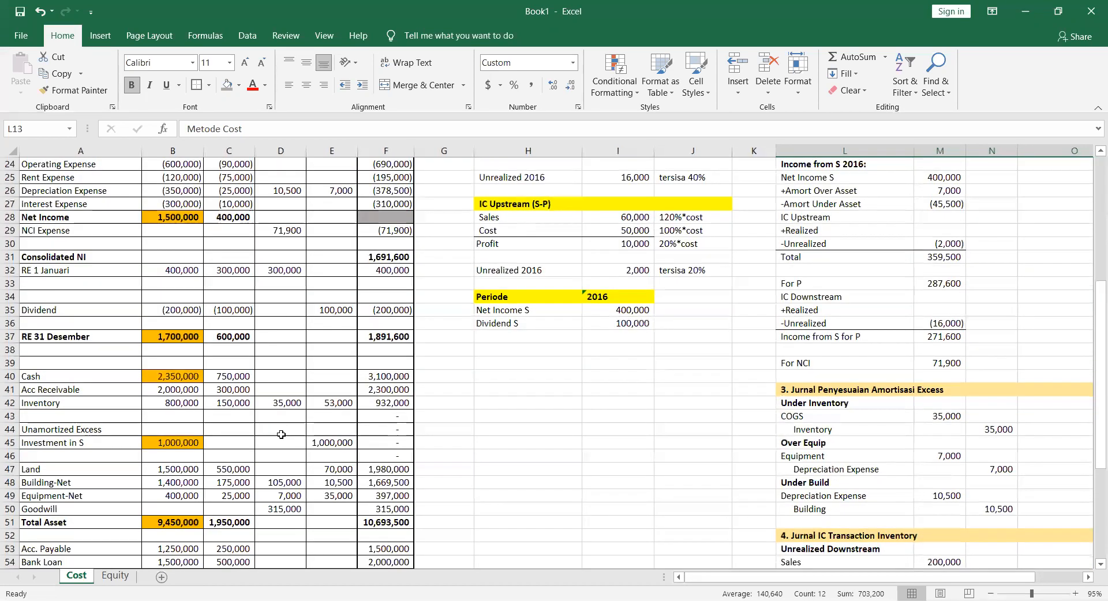
{"action": "scroll", "coordinate": [281, 435], "scroll_direction": "down", "scroll_amount": 6}
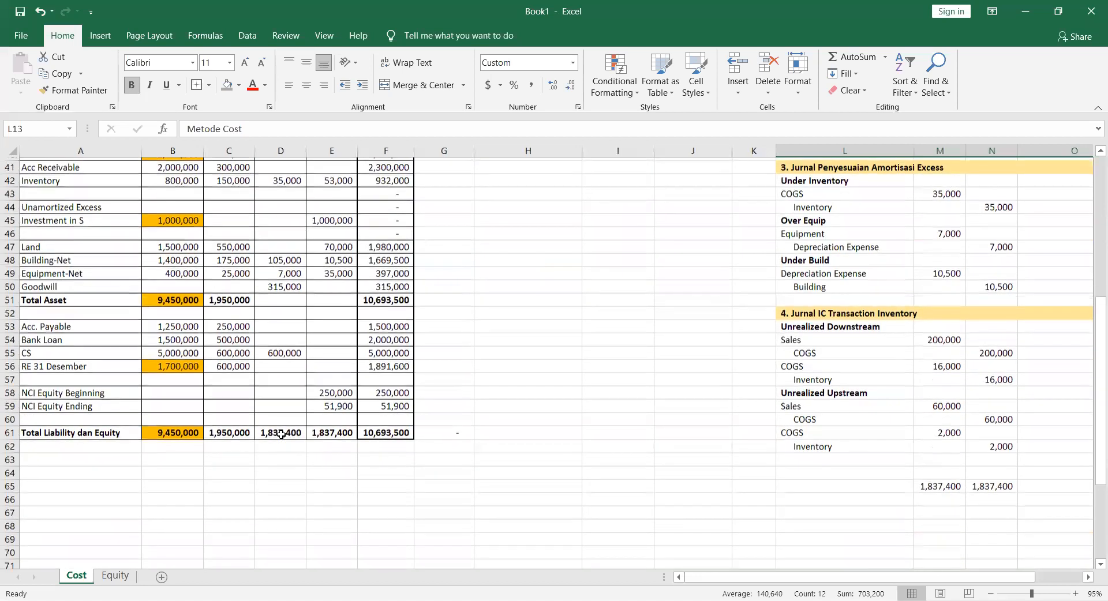
{"action": "scroll", "coordinate": [283, 433], "scroll_direction": "up", "scroll_amount": 3}
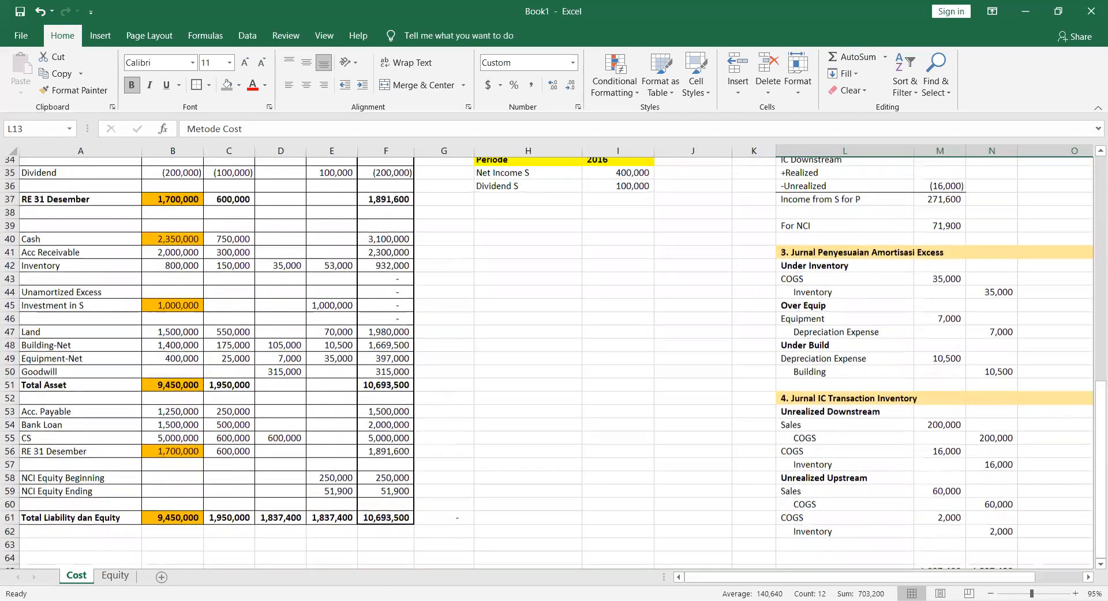
{"action": "scroll", "coordinate": [330, 454], "scroll_direction": "up", "scroll_amount": 2}
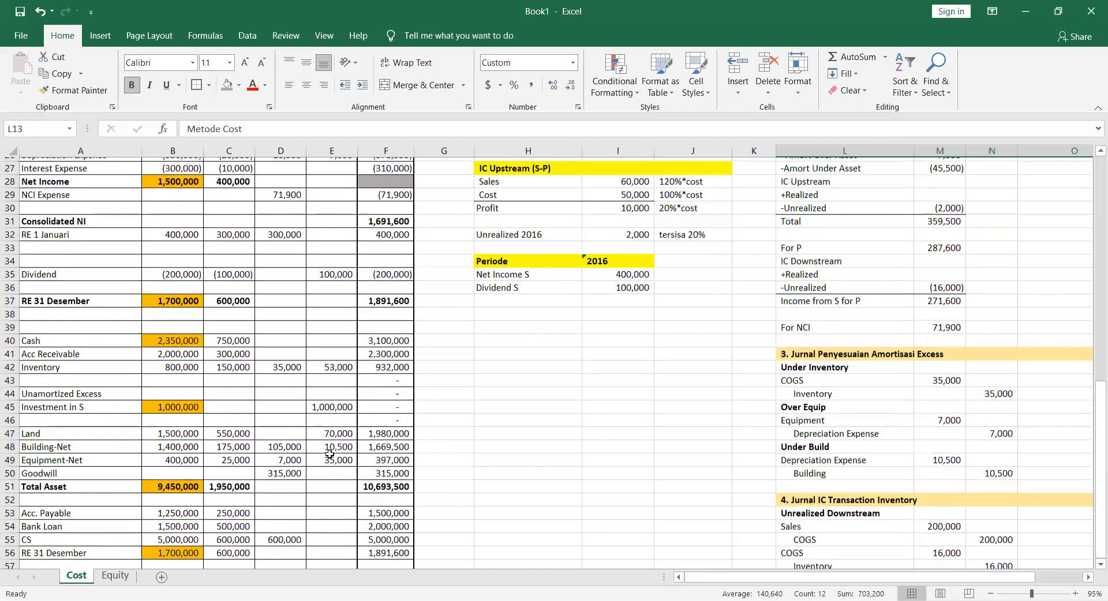
Check the Equity sheet's balance sheet, NCI Equity Beginning elimination in E58 and income section, and return to the Cost sheet
{"action": "key", "text": "ctrl+Page_Down"}
{"action": "scroll", "coordinate": [330, 454], "scroll_direction": "down", "scroll_amount": 5}
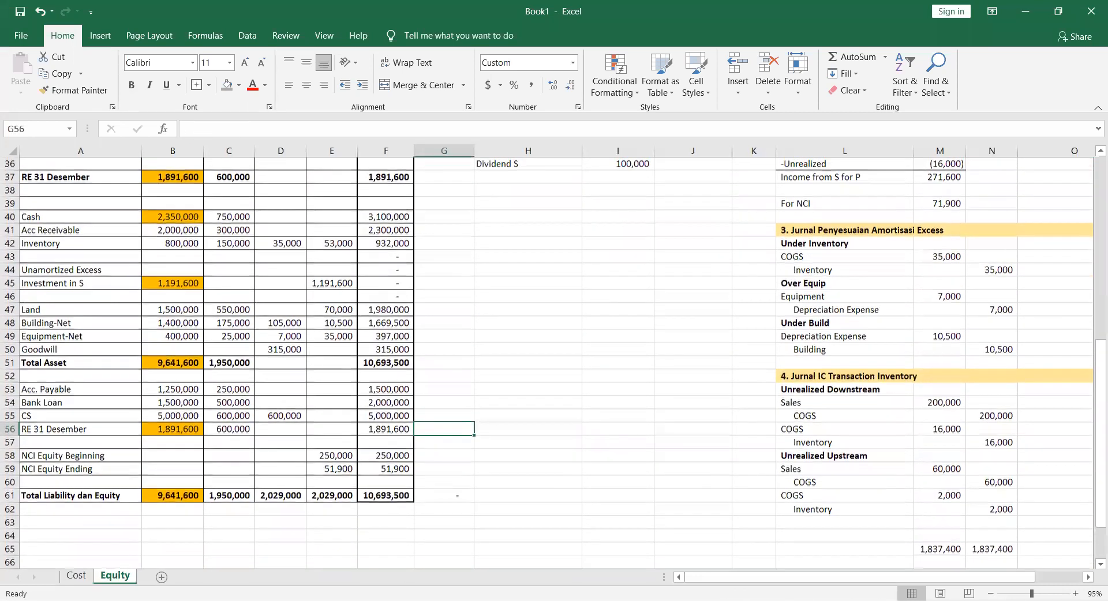
{"action": "left_click", "coordinate": [332, 456]}
{"action": "scroll", "coordinate": [389, 513], "scroll_direction": "up", "scroll_amount": 6}
{"action": "scroll", "coordinate": [162, 557], "scroll_direction": "up", "scroll_amount": 3}
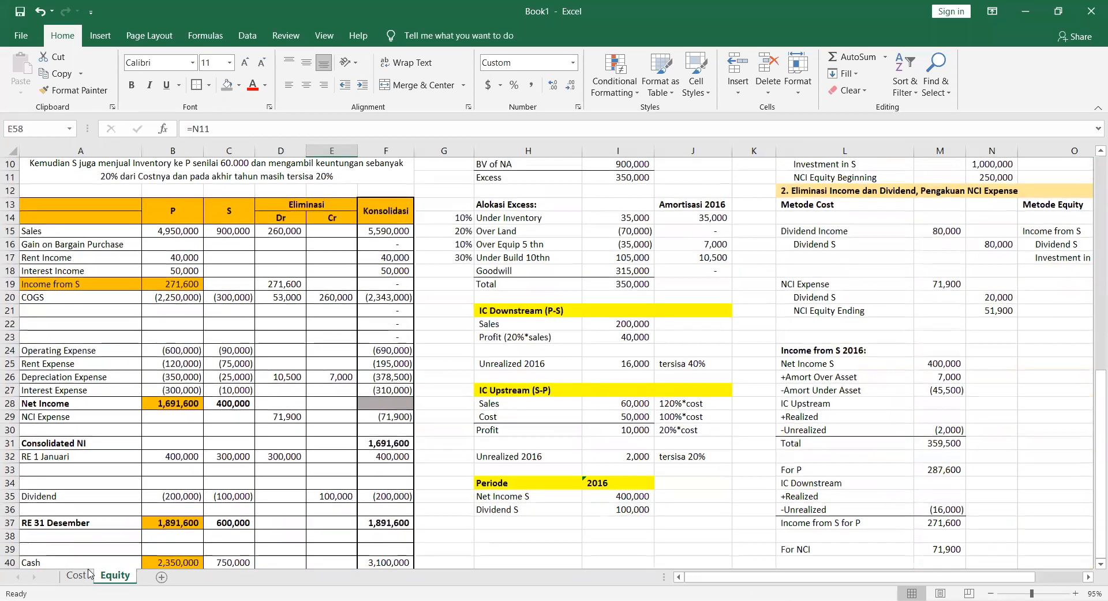
{"action": "left_click", "coordinate": [77, 575]}
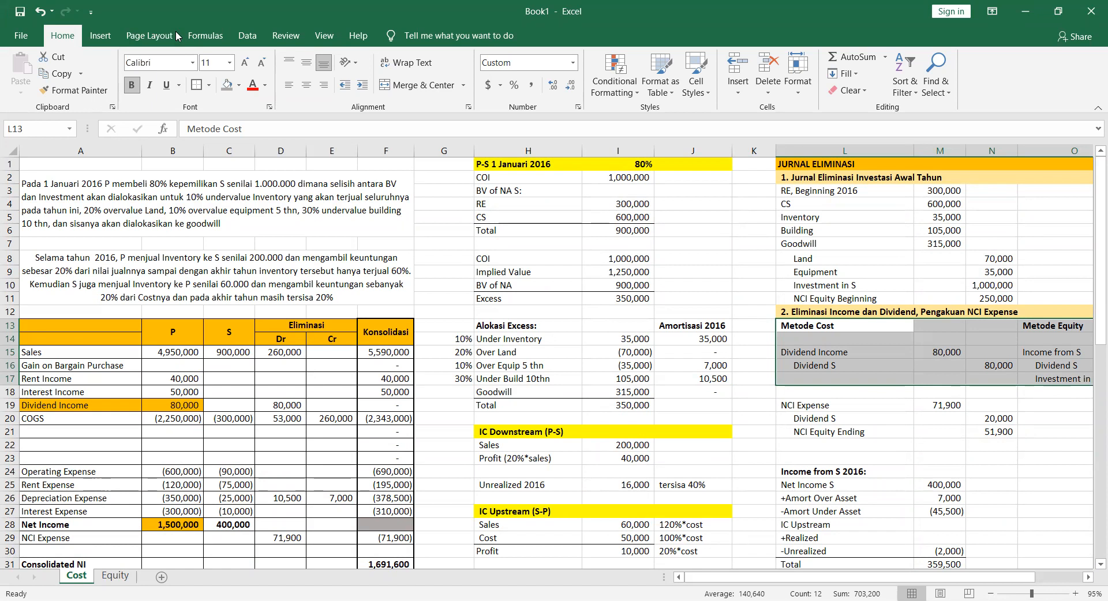
{"action": "left_click", "coordinate": [542, 27]}
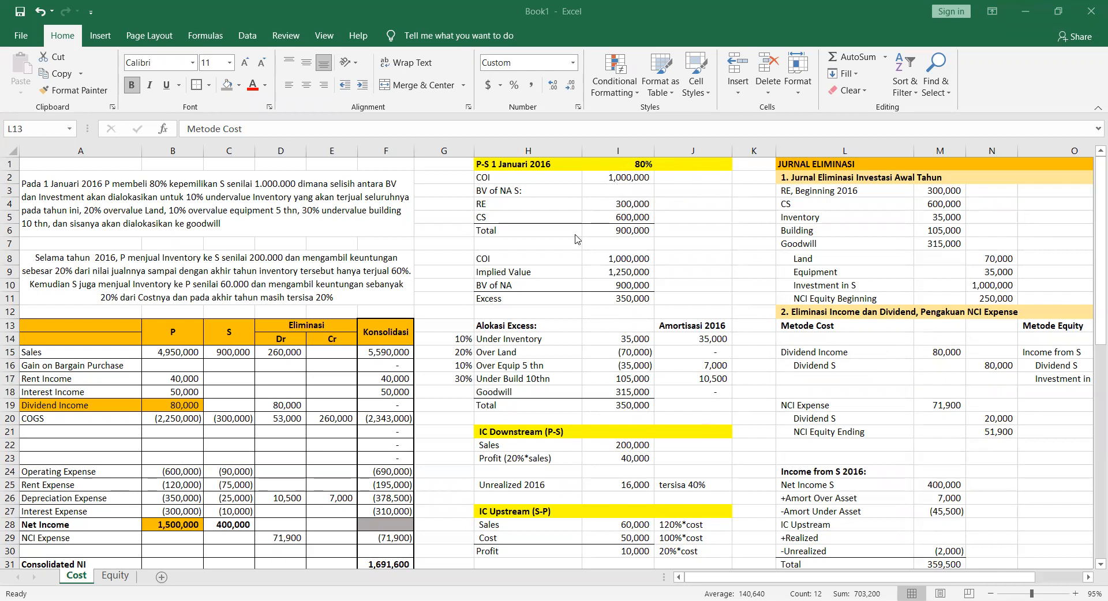
{"action": "scroll", "coordinate": [508, 333], "scroll_direction": "down", "scroll_amount": 15}
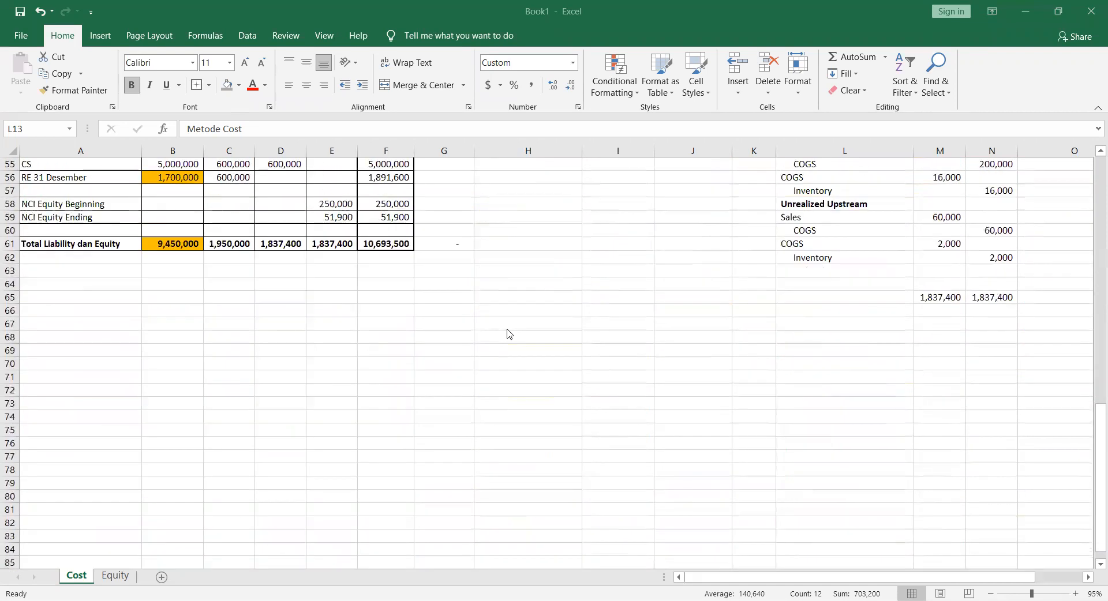
{"action": "scroll", "coordinate": [507, 329], "scroll_direction": "up", "scroll_amount": 15}
{"action": "scroll", "coordinate": [818, 363], "scroll_direction": "down", "scroll_amount": 8}
{"action": "scroll", "coordinate": [818, 363], "scroll_direction": "up", "scroll_amount": 8}
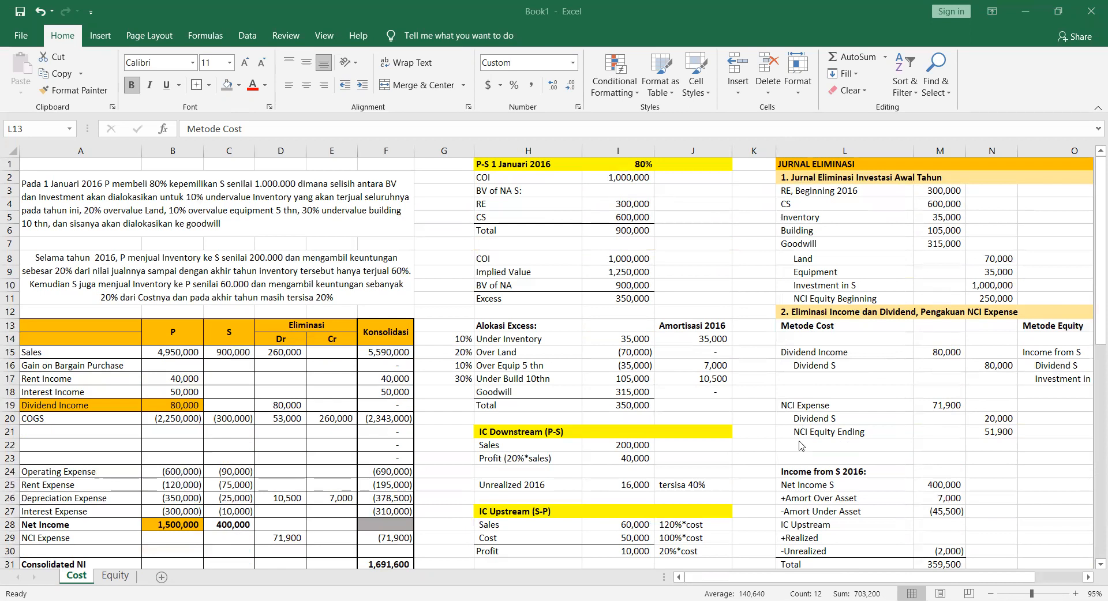
Read through the Cost sheet's Income from S calculation, excess amortization journals and intercompany inventory journals
{"action": "scroll", "coordinate": [801, 444], "scroll_direction": "down", "scroll_amount": 5}
{"action": "scroll", "coordinate": [801, 444], "scroll_direction": "down", "scroll_amount": 2}
{"action": "scroll", "coordinate": [801, 444], "scroll_direction": "up", "scroll_amount": 1}
{"action": "scroll", "coordinate": [801, 445], "scroll_direction": "down", "scroll_amount": 1}
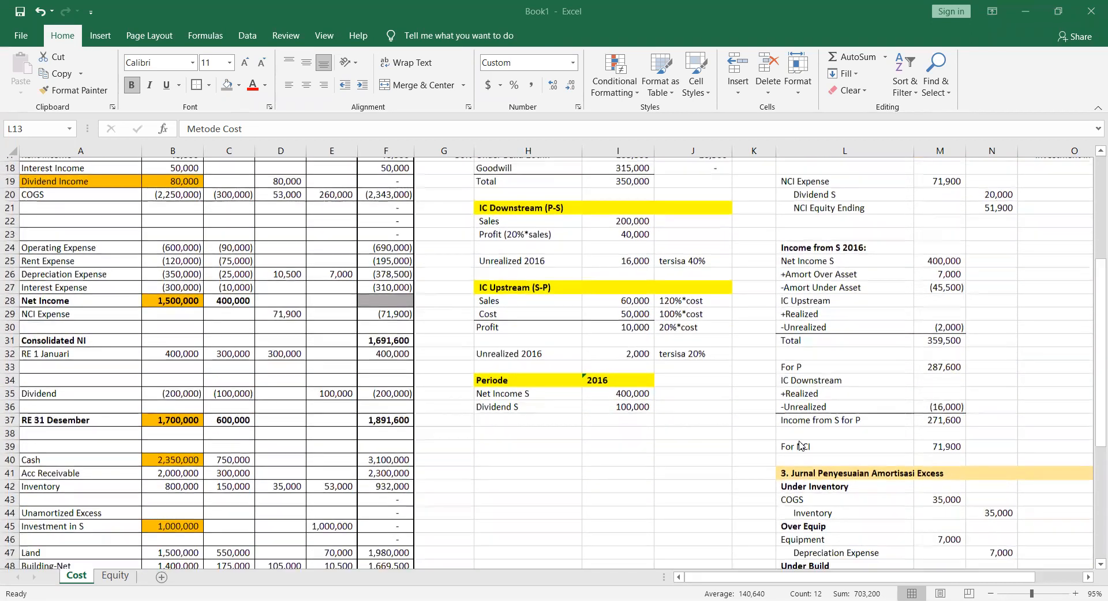
{"action": "scroll", "coordinate": [801, 445], "scroll_direction": "down", "scroll_amount": 5}
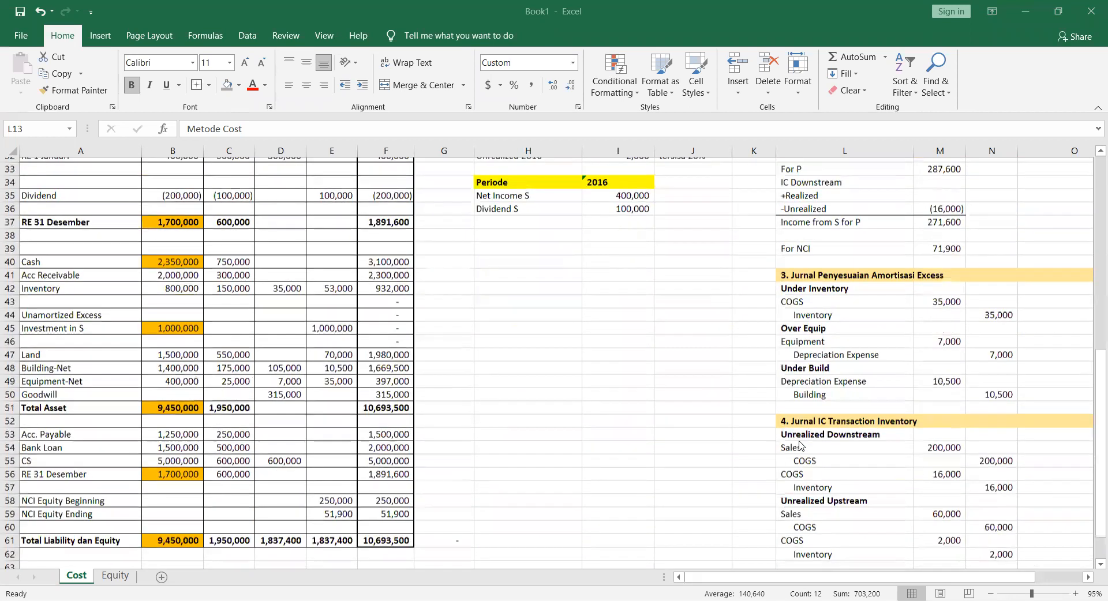
{"action": "scroll", "coordinate": [771, 343], "scroll_direction": "down", "scroll_amount": 1}
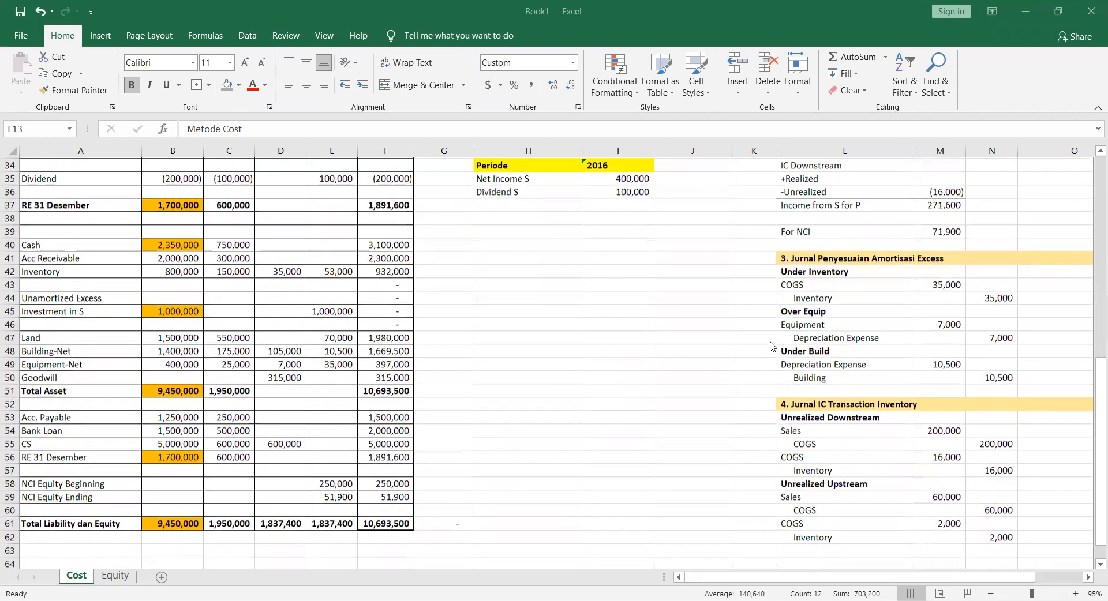
{"action": "scroll", "coordinate": [791, 235], "scroll_direction": "up", "scroll_amount": 11}
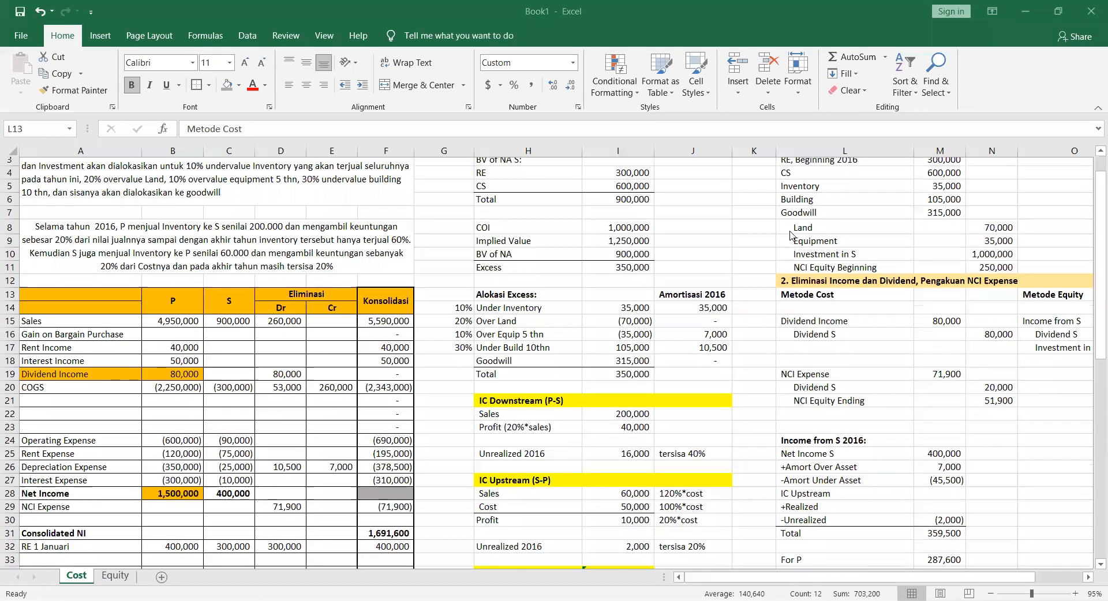
{"action": "scroll", "coordinate": [791, 235], "scroll_direction": "up", "scroll_amount": 1}
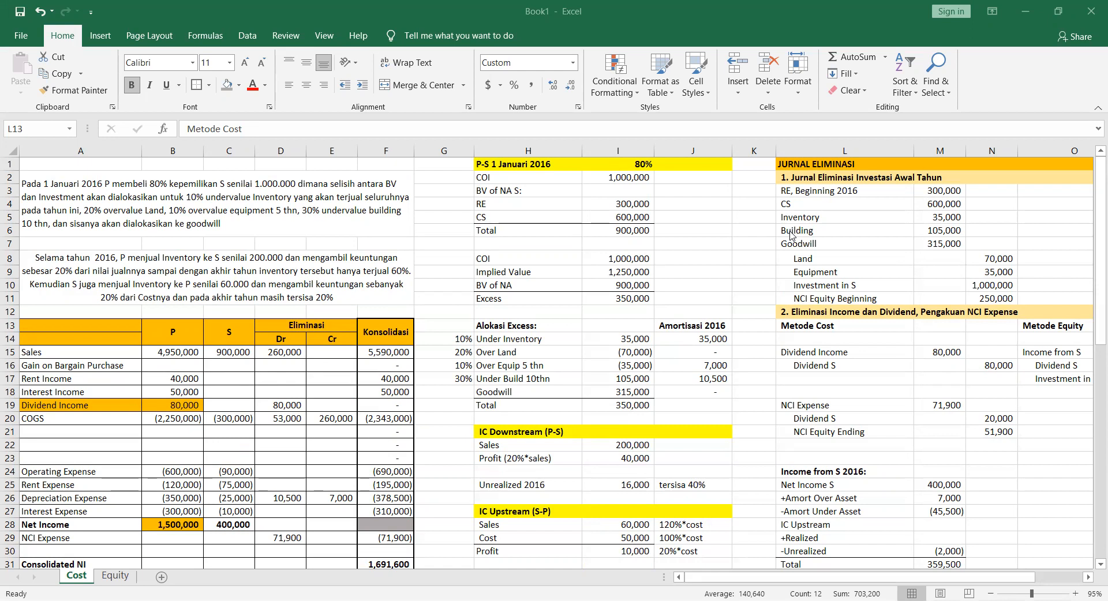
Inspect S's net income formula in C28 of the Cost sheet, the retained earnings and asset rows, and the elimination journals
{"action": "scroll", "coordinate": [423, 402], "scroll_direction": "down", "scroll_amount": 3}
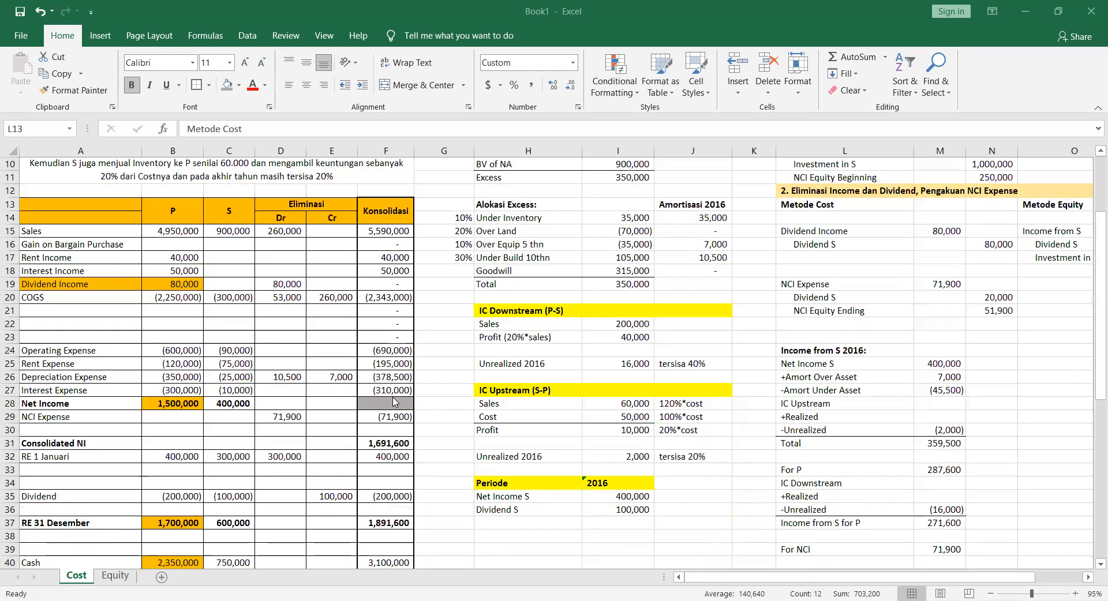
{"action": "scroll", "coordinate": [214, 564], "scroll_direction": "down", "scroll_amount": 3}
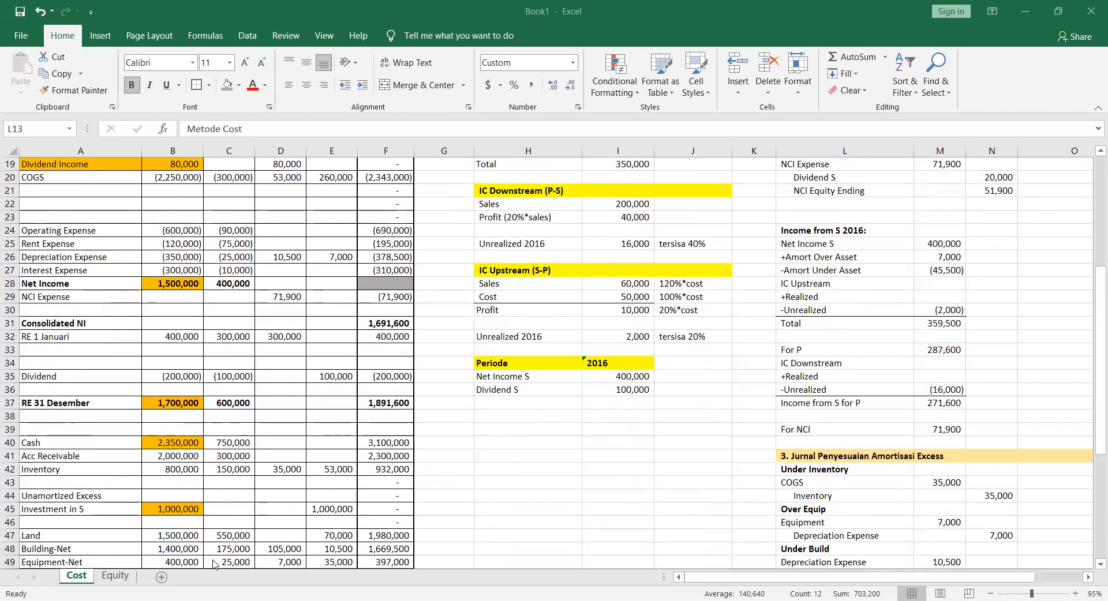
{"action": "scroll", "coordinate": [268, 392], "scroll_direction": "up", "scroll_amount": 3}
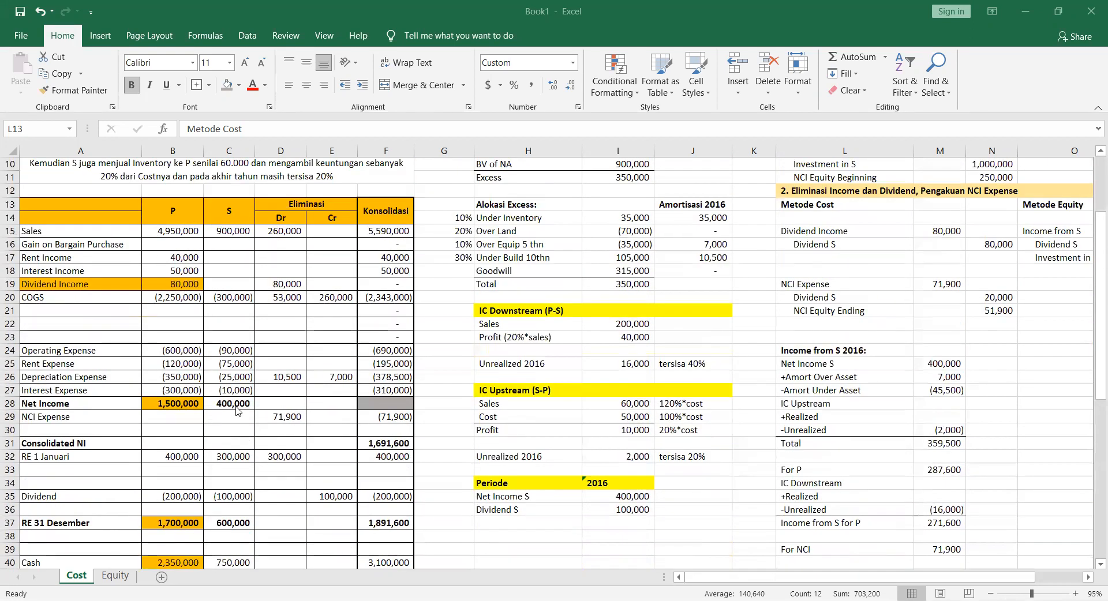
{"action": "left_click", "coordinate": [240, 403]}
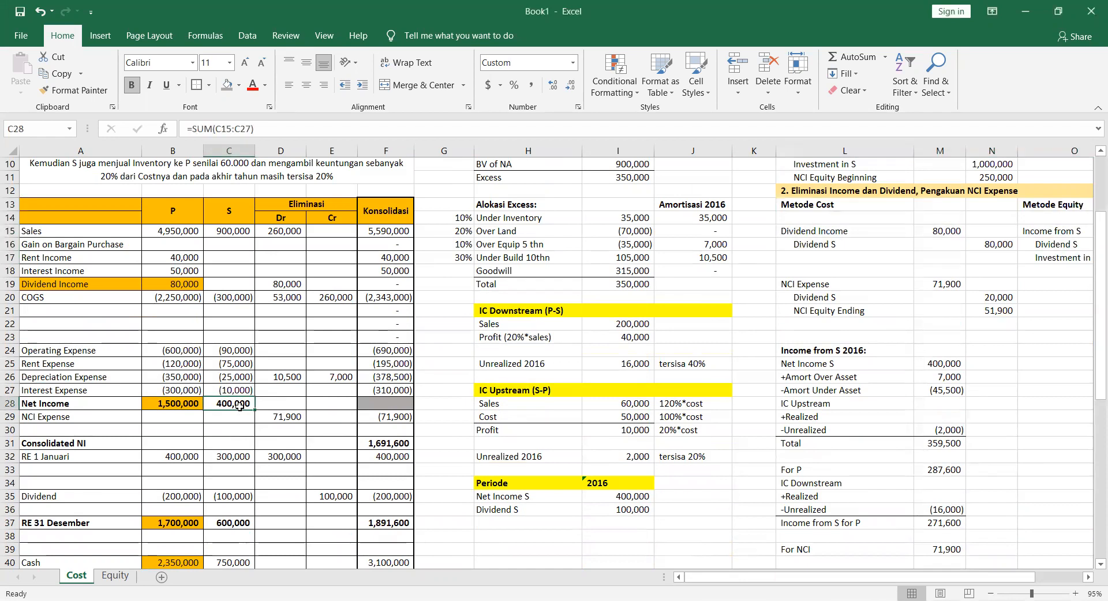
{"action": "scroll", "coordinate": [239, 406], "scroll_direction": "down", "scroll_amount": 2}
{"action": "scroll", "coordinate": [240, 407], "scroll_direction": "down", "scroll_amount": 2}
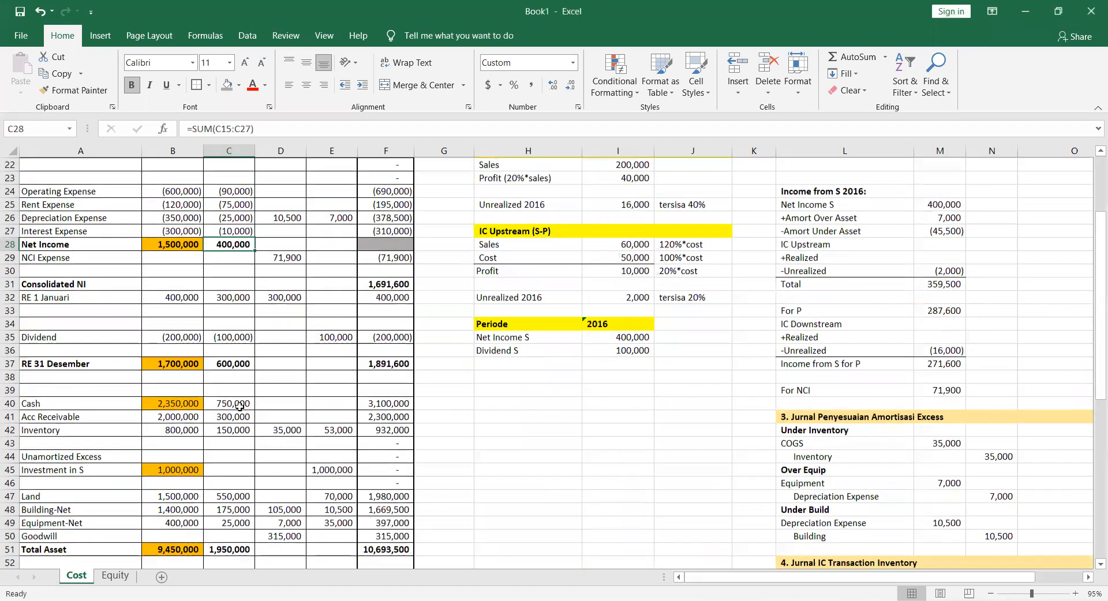
{"action": "scroll", "coordinate": [239, 407], "scroll_direction": "up", "scroll_amount": 1}
{"action": "scroll", "coordinate": [240, 407], "scroll_direction": "up", "scroll_amount": 3}
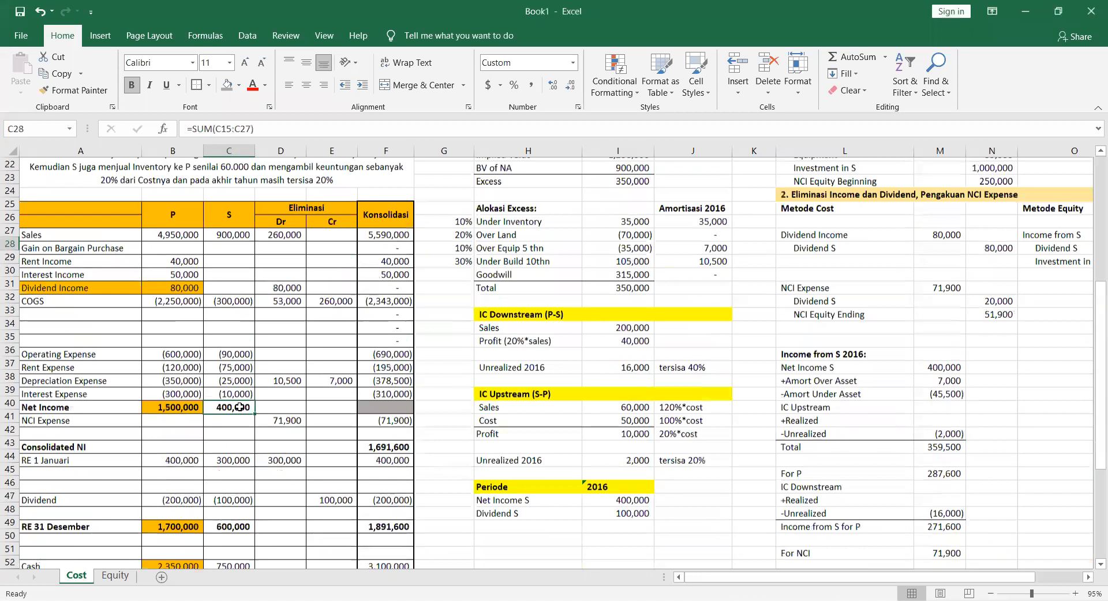
{"action": "scroll", "coordinate": [239, 407], "scroll_direction": "up", "scroll_amount": 2}
{"action": "scroll", "coordinate": [239, 407], "scroll_direction": "up", "scroll_amount": 7}
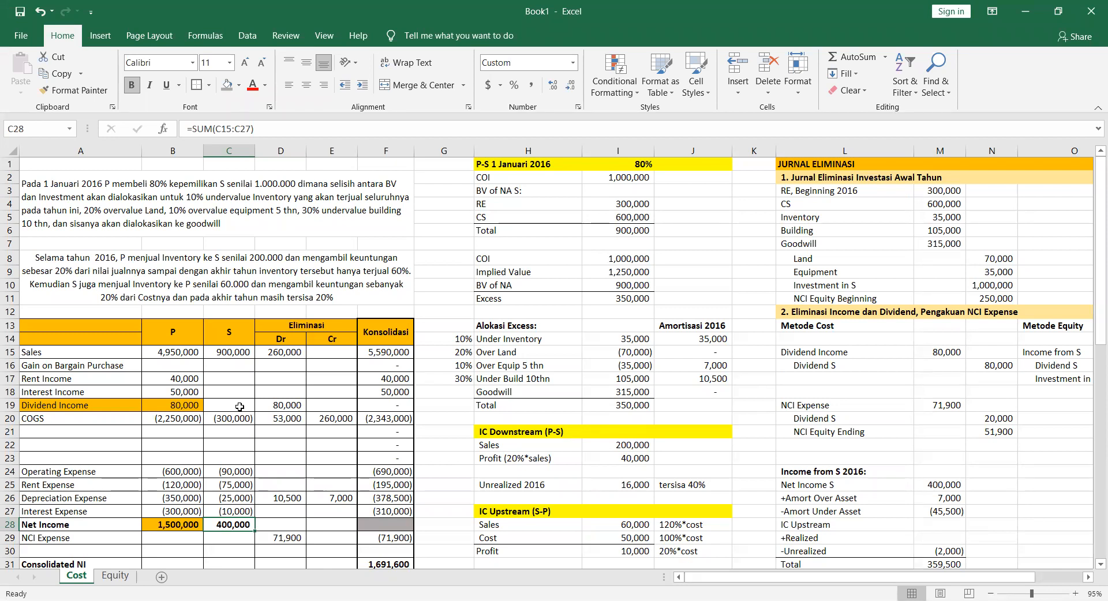
{"action": "scroll", "coordinate": [427, 365], "scroll_direction": "right", "scroll_amount": 2}
{"action": "scroll", "coordinate": [428, 364], "scroll_direction": "right", "scroll_amount": 2}
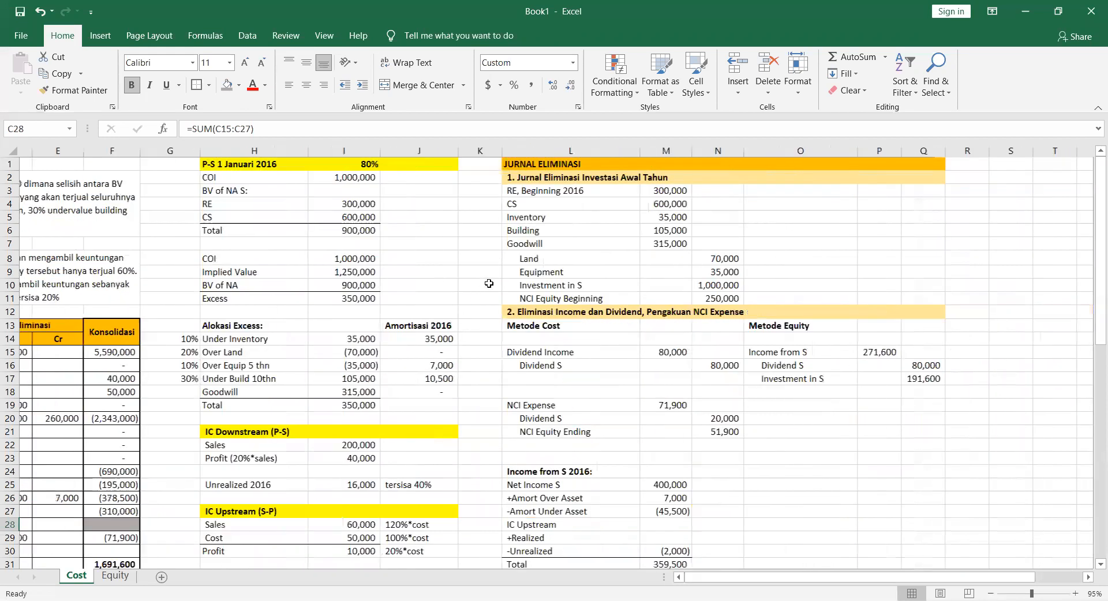
Look over the Cost sheet's elimination journals, excess allocation, intercompany blocks and Periode 2016 data
{"action": "scroll", "coordinate": [608, 336], "scroll_direction": "left", "scroll_amount": 2}
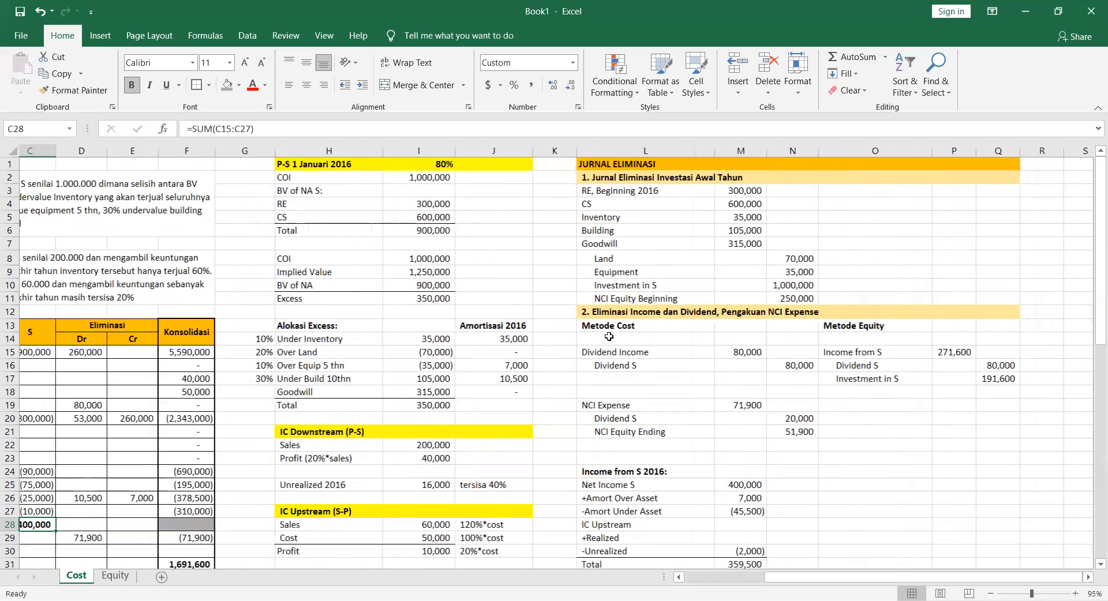
{"action": "scroll", "coordinate": [609, 337], "scroll_direction": "down", "scroll_amount": 1}
{"action": "scroll", "coordinate": [609, 337], "scroll_direction": "down", "scroll_amount": 1}
{"action": "scroll", "coordinate": [609, 336], "scroll_direction": "left", "scroll_amount": 1}
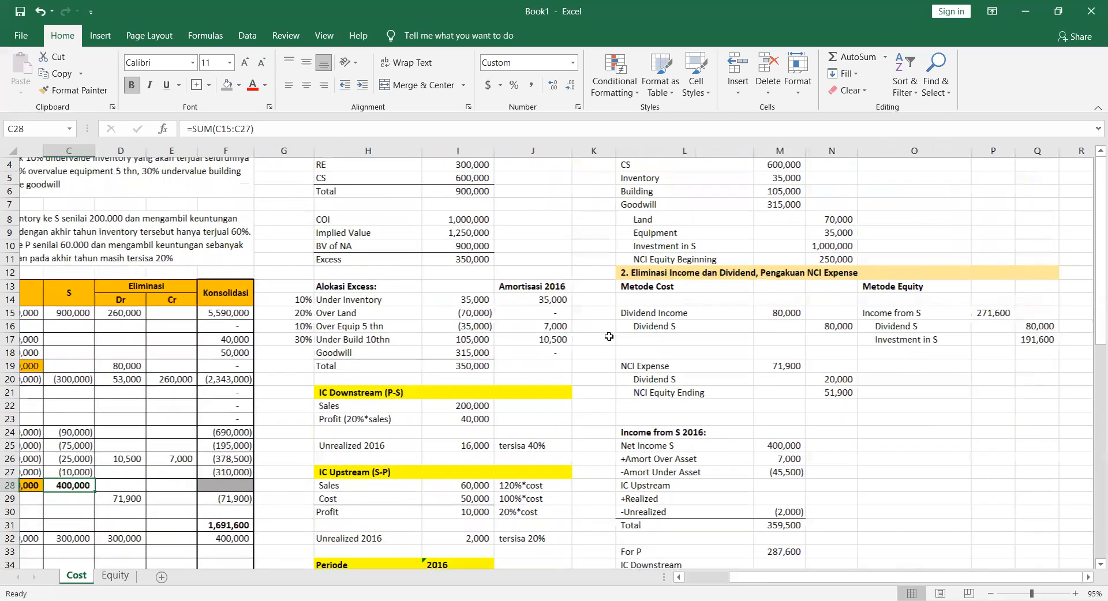
{"action": "scroll", "coordinate": [609, 336], "scroll_direction": "down", "scroll_amount": 3}
{"action": "scroll", "coordinate": [609, 336], "scroll_direction": "left", "scroll_amount": 1}
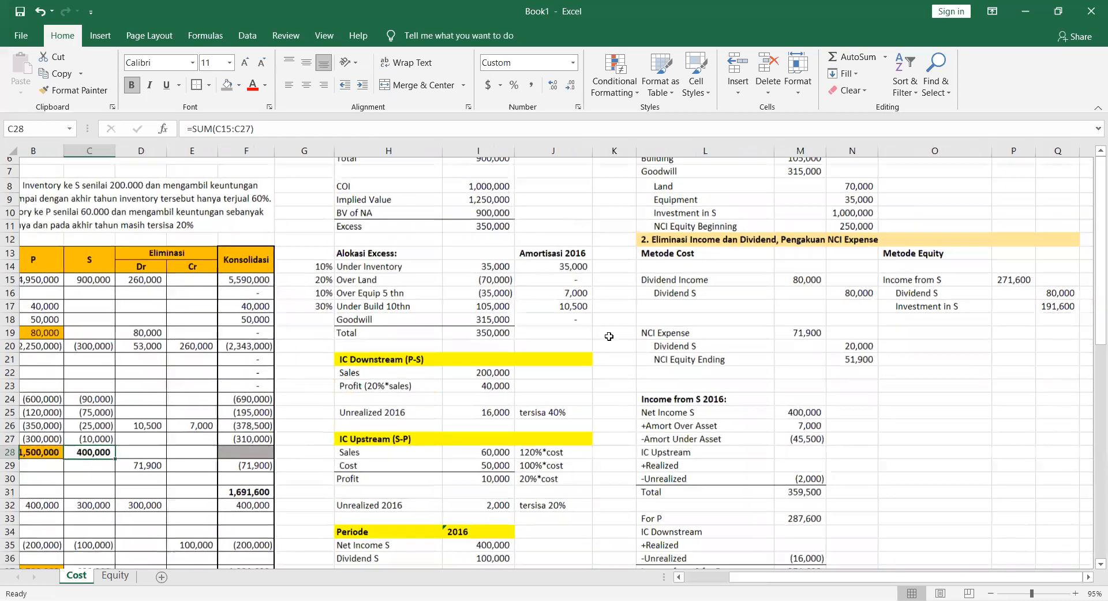
{"action": "scroll", "coordinate": [609, 337], "scroll_direction": "up", "scroll_amount": 2}
{"action": "scroll", "coordinate": [609, 336], "scroll_direction": "right", "scroll_amount": 2}
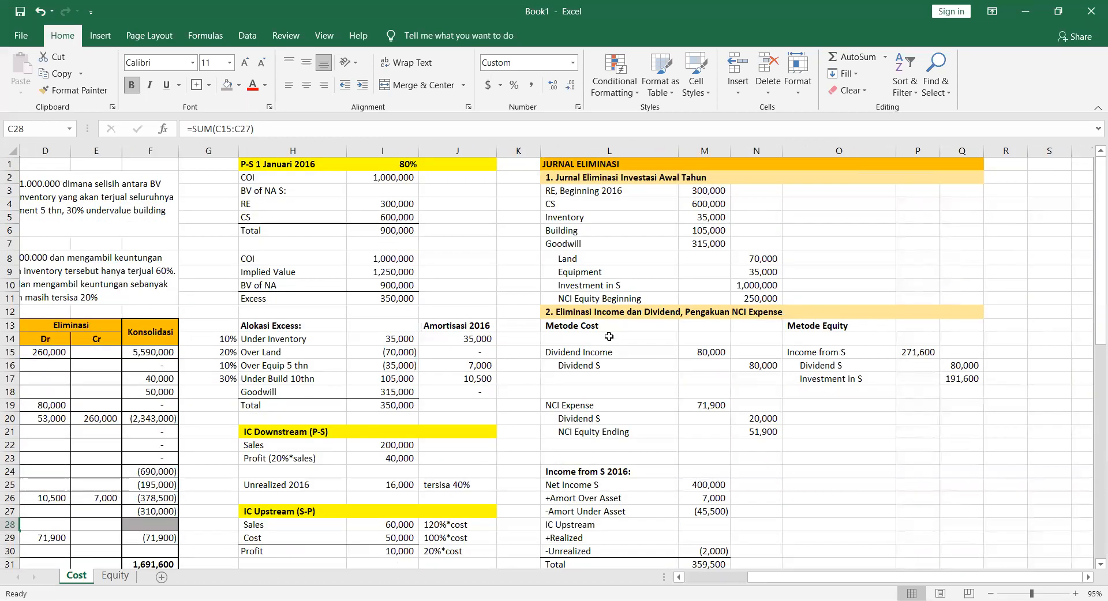
{"action": "scroll", "coordinate": [396, 457], "scroll_direction": "down", "scroll_amount": 5}
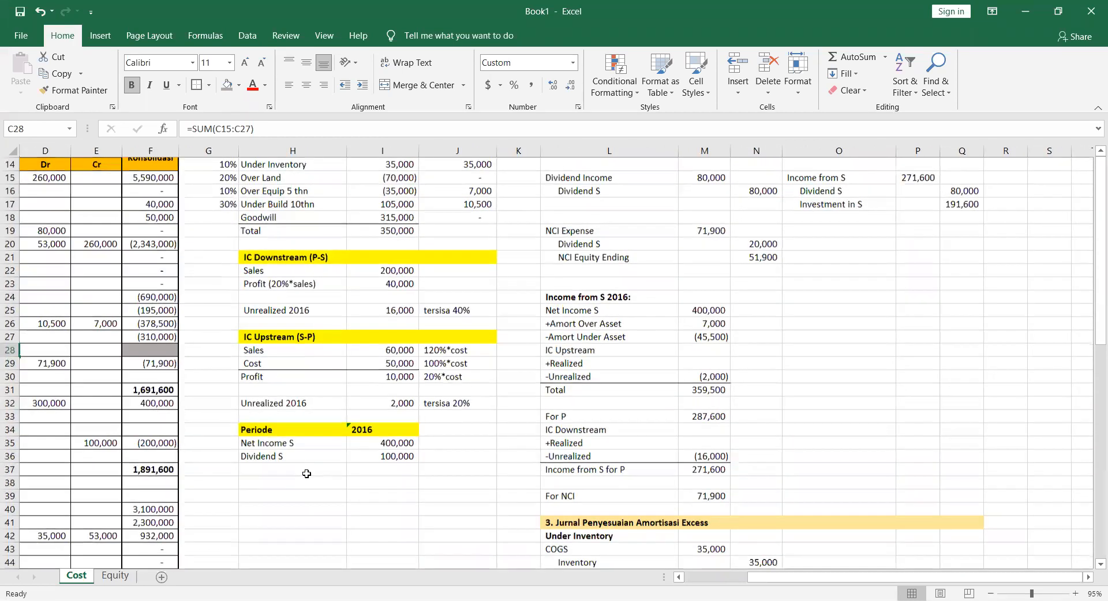
Enter the heading "RE Beginning P tahun 2017" in H38, below the Periode 2016 block
{"action": "scroll", "coordinate": [307, 474], "scroll_direction": "down", "scroll_amount": 1}
{"action": "left_click", "coordinate": [307, 475]}
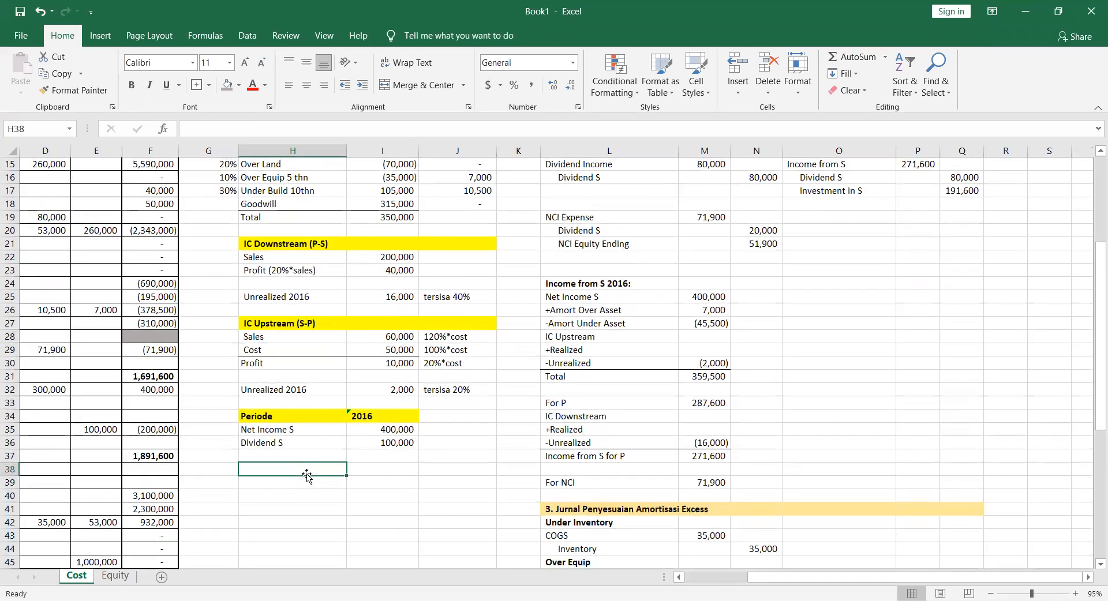
{"action": "type", "text": "RE BEgi"}
{"action": "key", "text": "BackSpace"}
{"action": "key", "text": "BackSpace"}
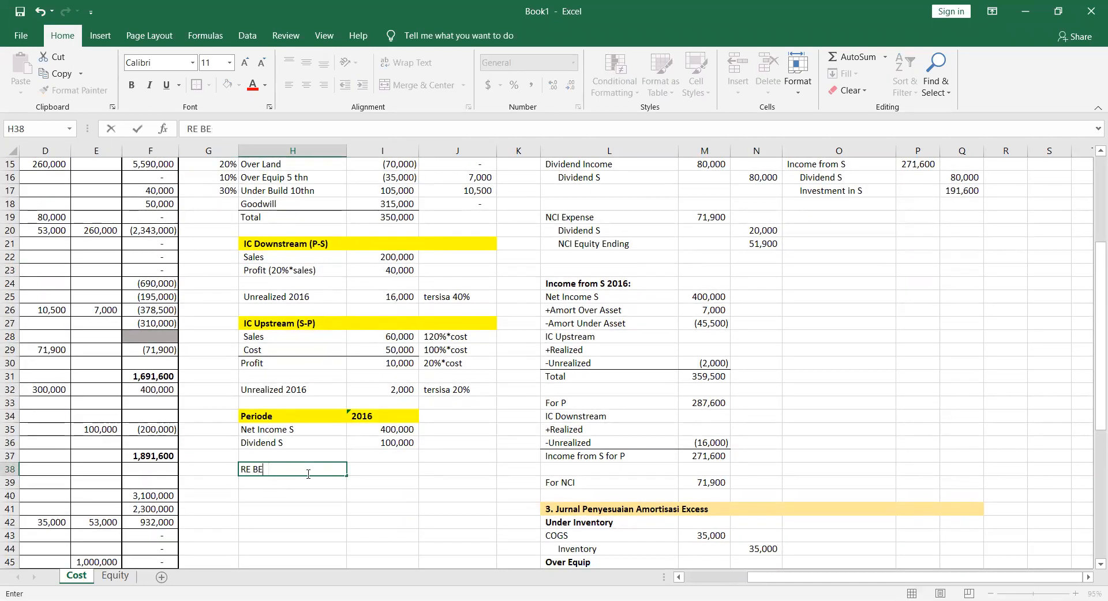
{"action": "type", "text": "ginning P tahun 2"}
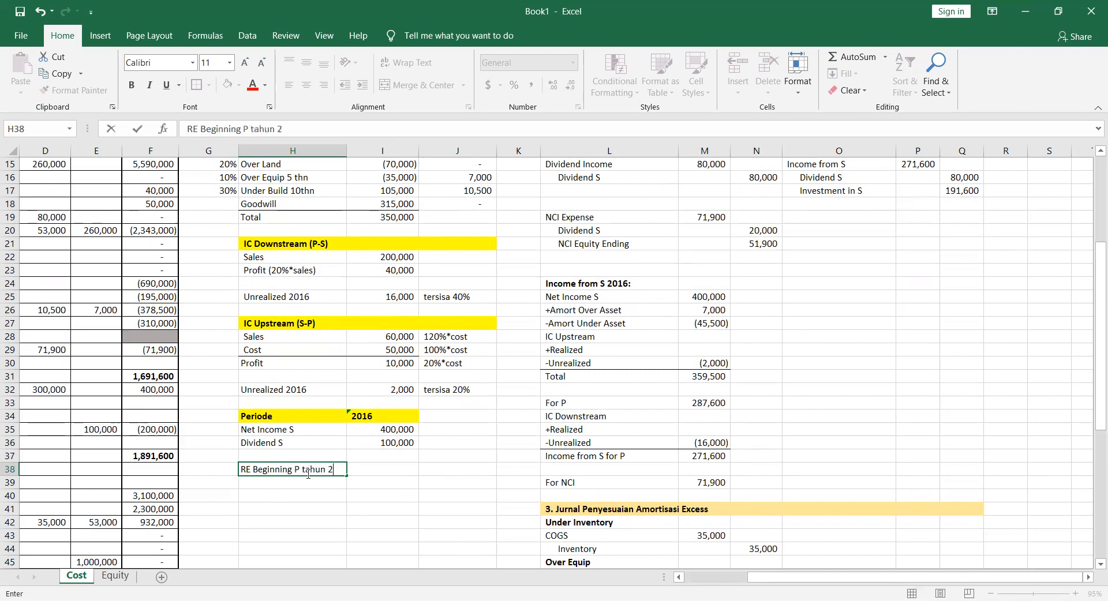
{"action": "type", "text": "017"}
{"action": "key", "text": "Return"}
Make the H38 heading bold and fill H38:J38 with yellow
{"action": "left_click", "coordinate": [308, 473]}
{"action": "key", "text": "ctrl+b"}
{"action": "left_click_drag", "start_coordinate": [308, 473], "coordinate": [461, 470]}
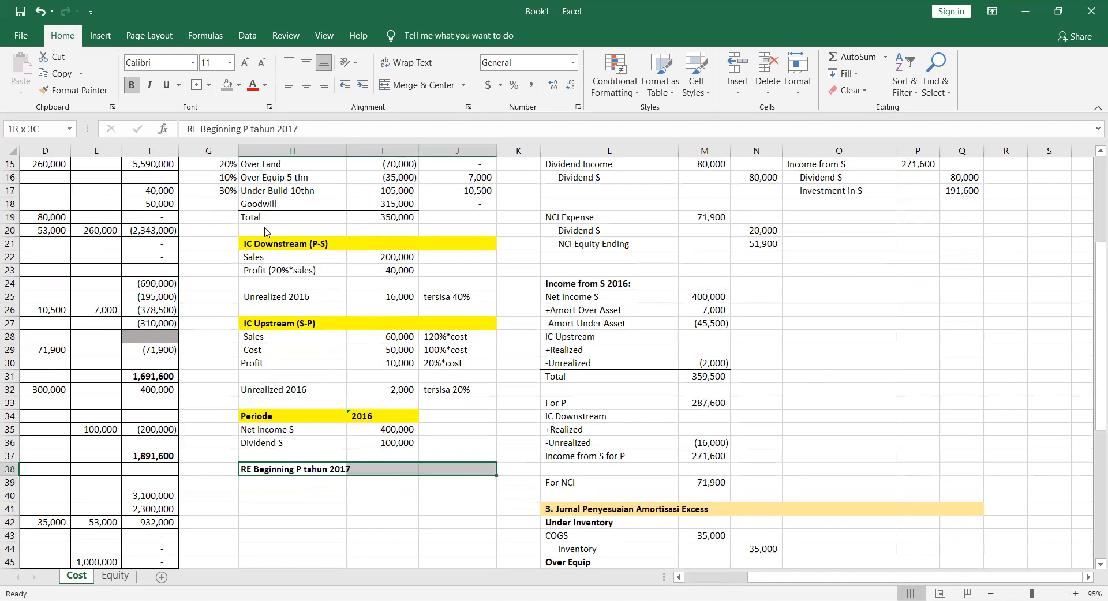
{"action": "left_click", "coordinate": [238, 88]}
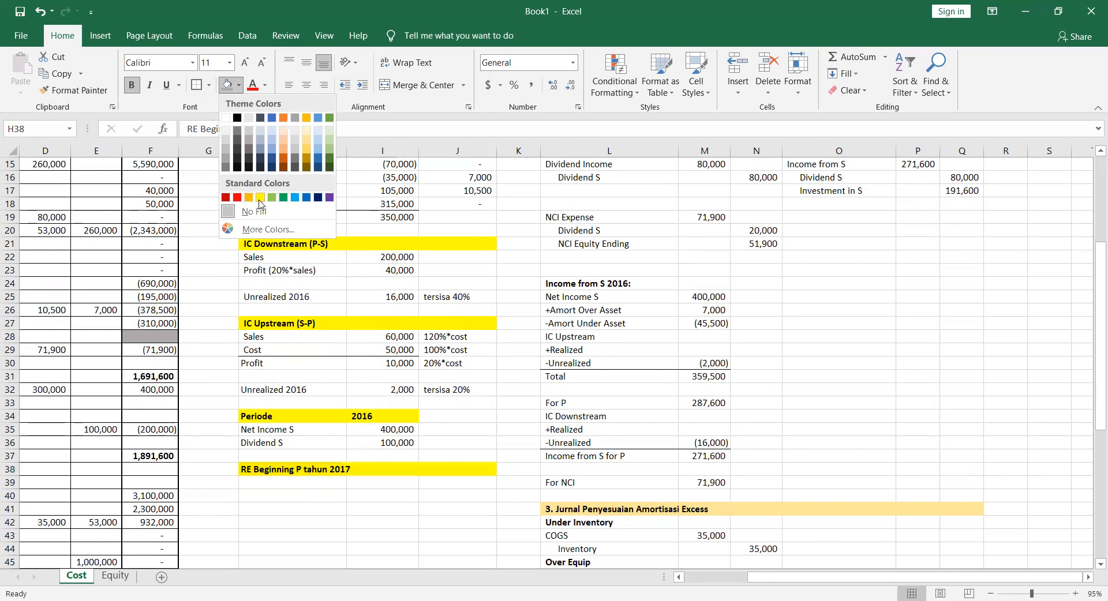
{"action": "left_click", "coordinate": [260, 198]}
Enter the row labels "RE Beginning 2016" in H39 and "+Separate Income P 2016" in H40
{"action": "scroll", "coordinate": [627, 422], "scroll_direction": "up", "scroll_amount": 5}
{"action": "scroll", "coordinate": [627, 421], "scroll_direction": "left", "scroll_amount": 3}
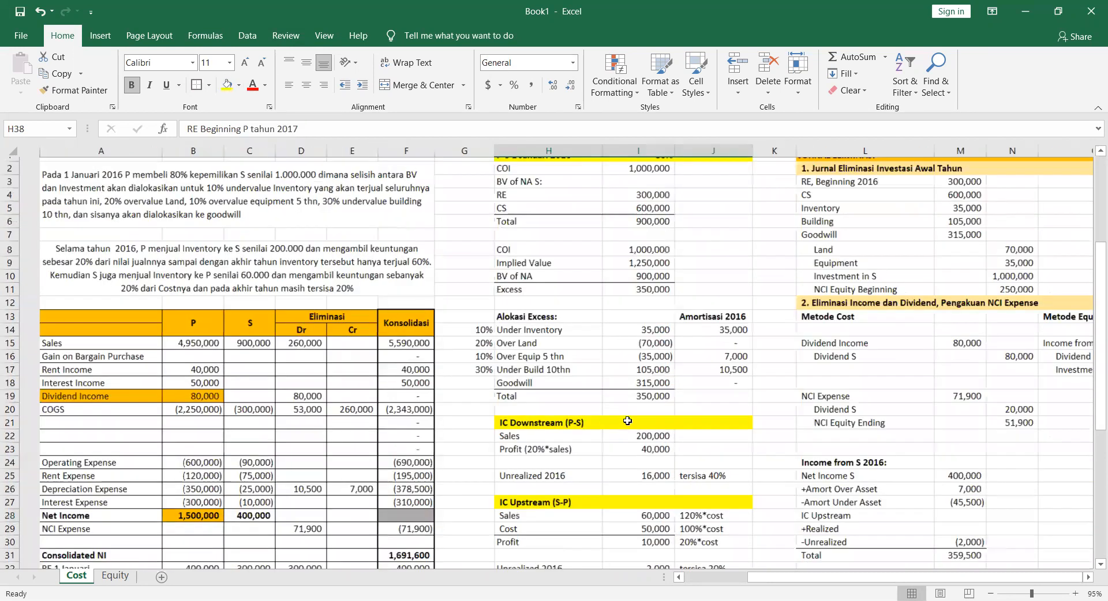
{"action": "scroll", "coordinate": [542, 374], "scroll_direction": "up", "scroll_amount": 2}
{"action": "scroll", "coordinate": [542, 374], "scroll_direction": "left", "scroll_amount": 1}
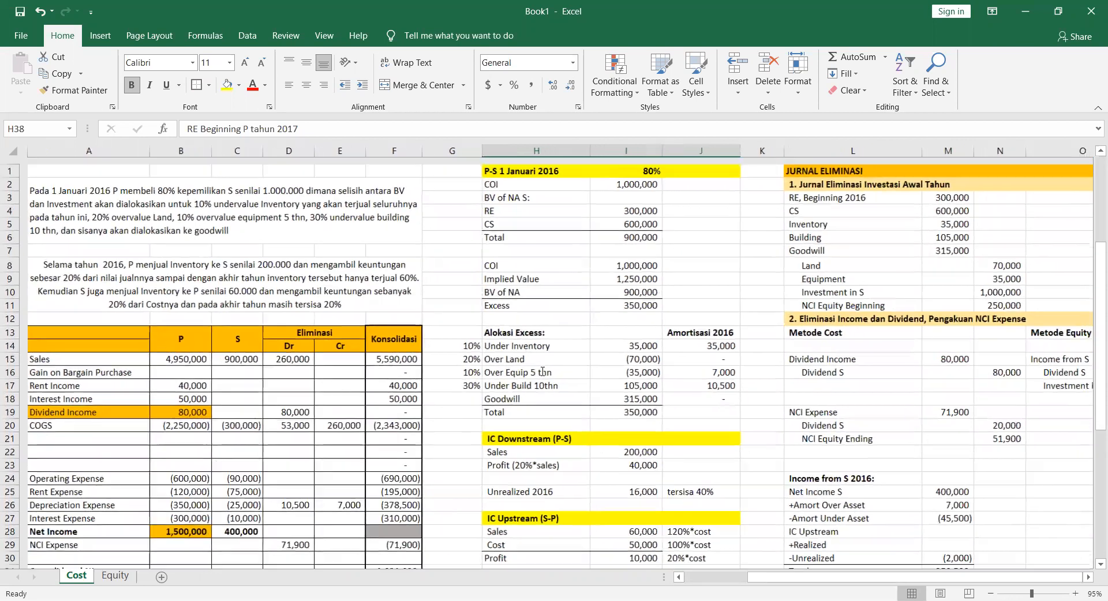
{"action": "key", "text": "Return"}
{"action": "type", "text": "RE Beginning 2"}
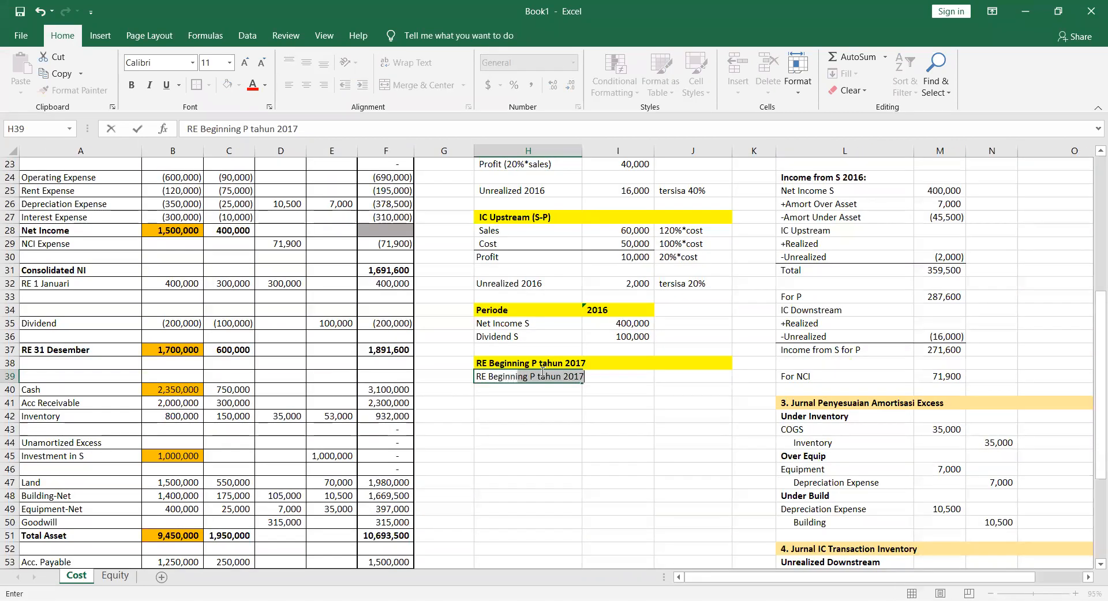
{"action": "type", "text": "01"}
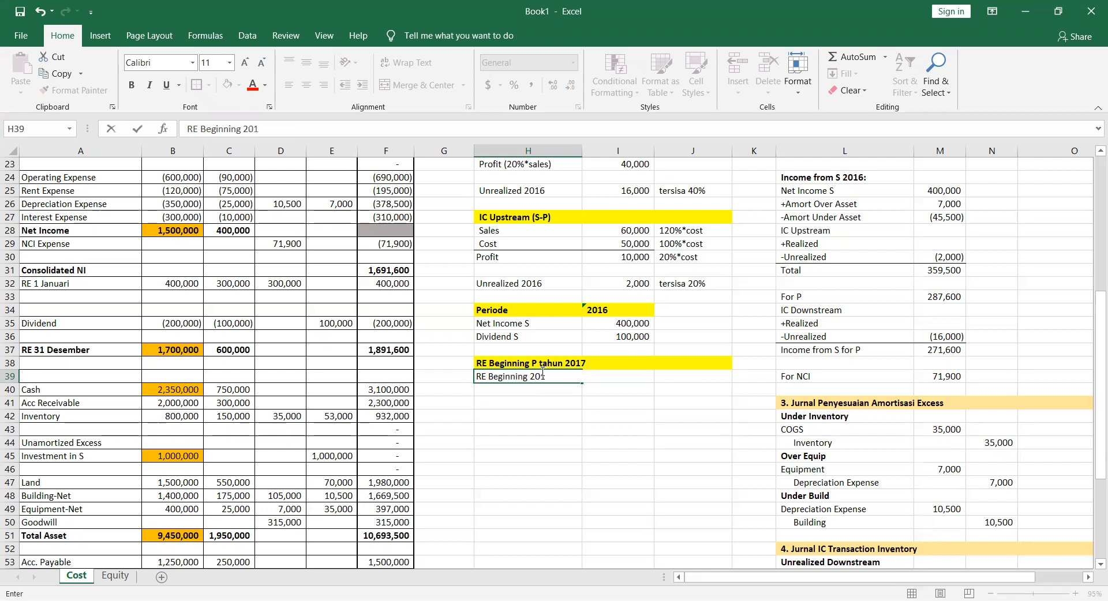
{"action": "type", "text": "6"}
{"action": "key", "text": "Return"}
{"action": "type", "text": "'+Separate "}
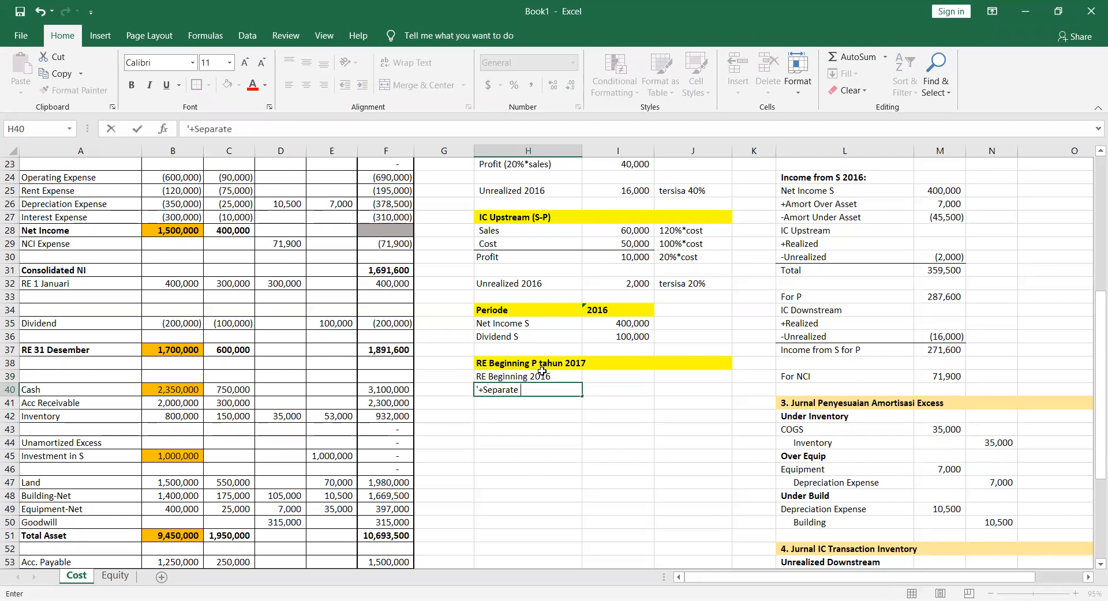
{"action": "type", "text": "Income P 2016"}
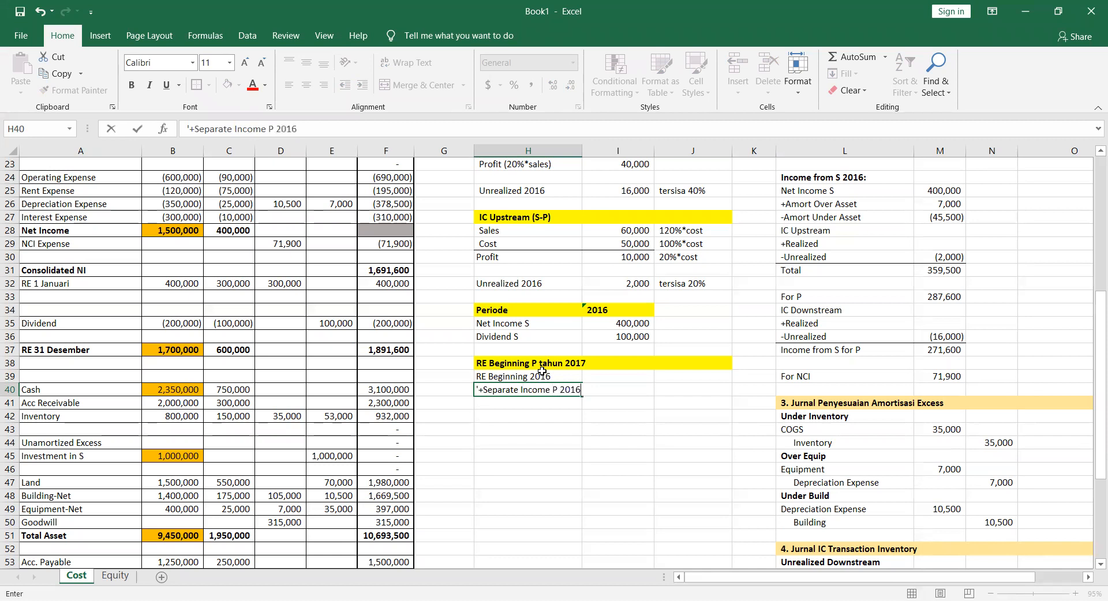
{"action": "key", "text": "Return"}
Add the labels "-Dividend P 2016", "+Dividend Income" and "+Income from S" in H41:H43
{"action": "type", "text": "'"}
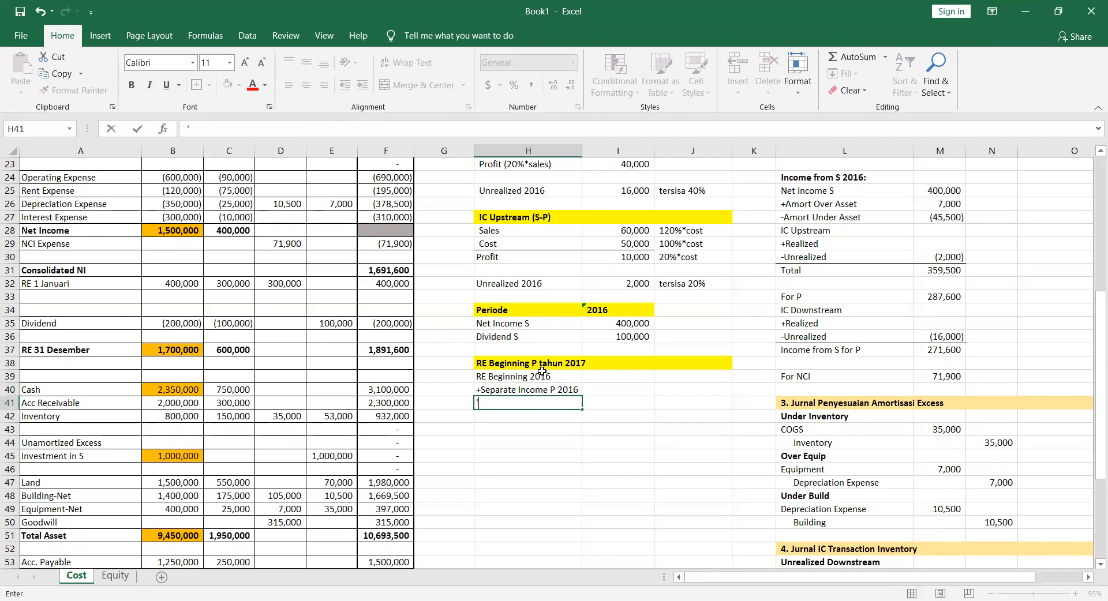
{"action": "type", "text": "-Dividend P 2016"}
{"action": "key", "text": "Return"}
{"action": "type", "text": "'"}
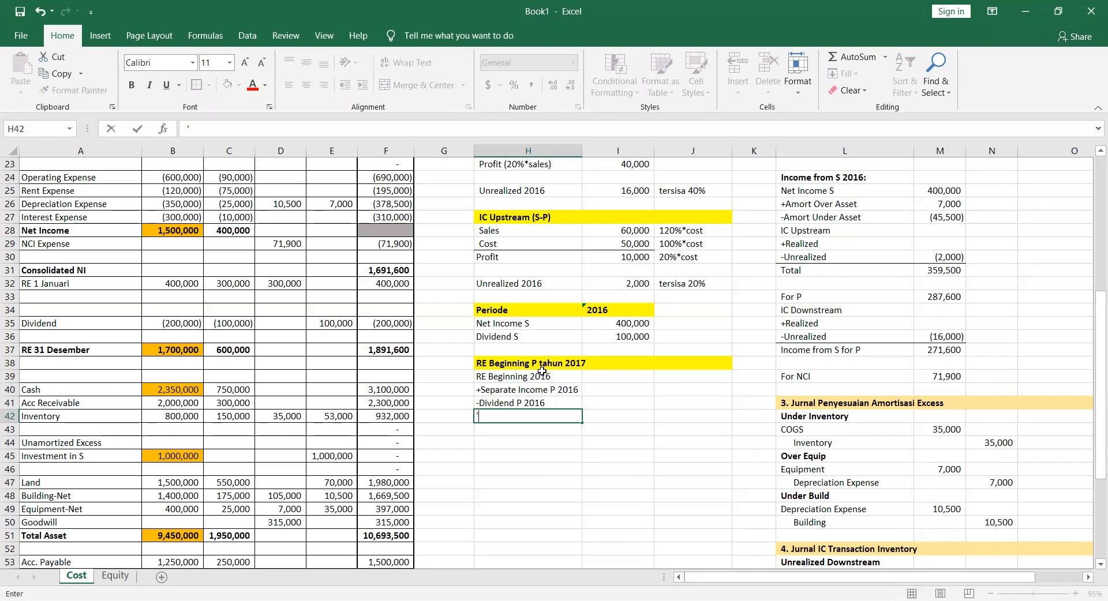
{"action": "type", "text": "+Dividend Income"}
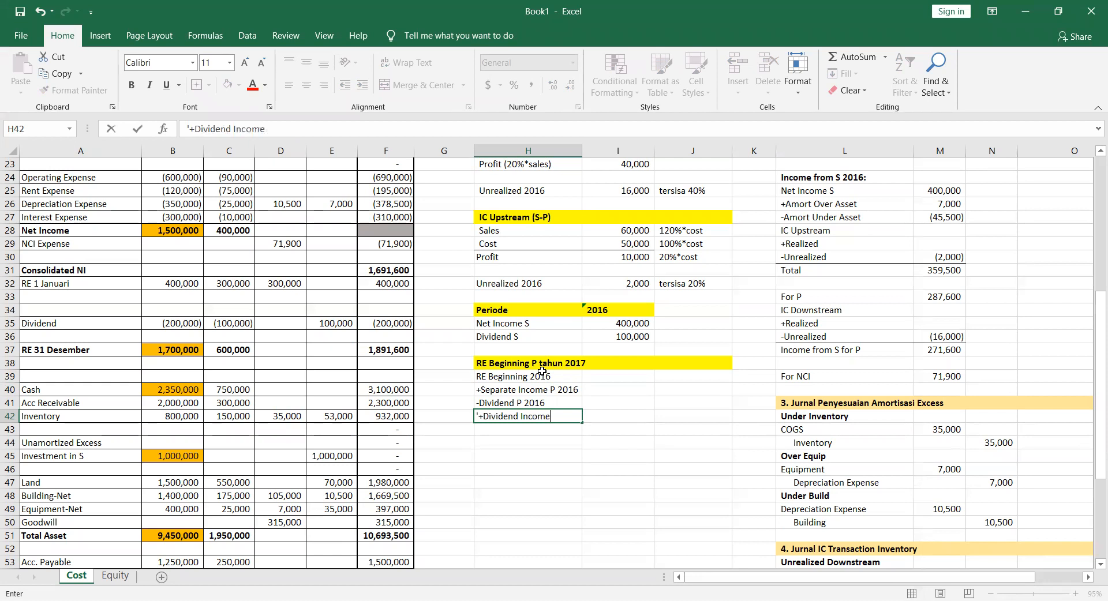
{"action": "key", "text": "Return"}
{"action": "type", "text": "'"}
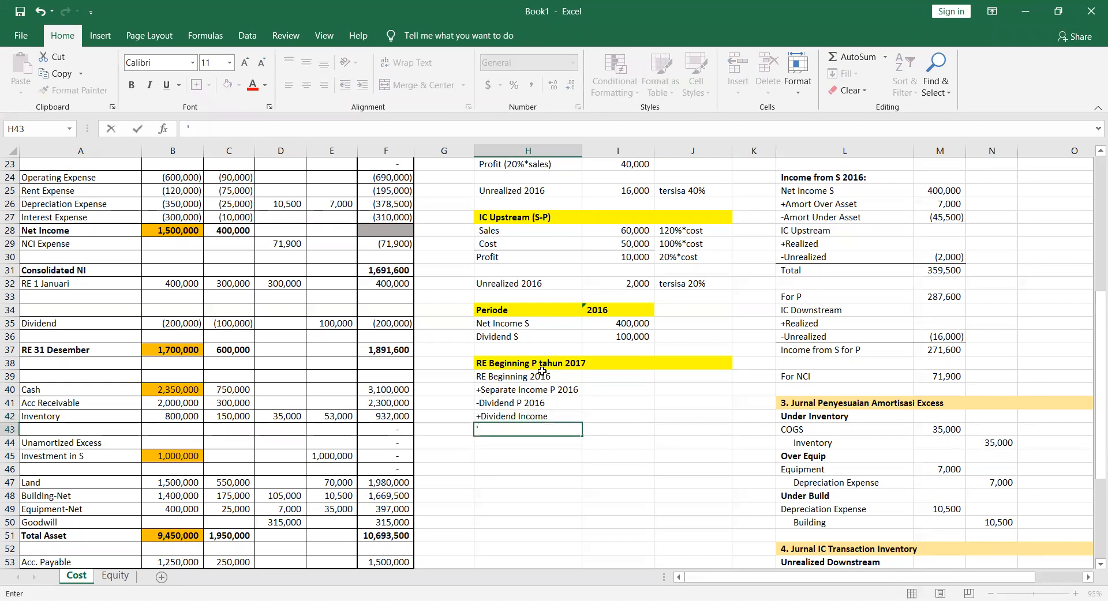
{"action": "type", "text": "+Income from S"}
{"action": "key", "text": "Return"}
Autofit column H and enter the column headers "Cost" in I38 and "Equity" in J38
{"action": "key", "text": "Up"}
{"action": "key", "text": "Up"}
{"action": "key", "text": "Up"}
{"action": "key", "text": "Up"}
{"action": "key", "text": "Up"}
{"action": "key", "text": "Up"}
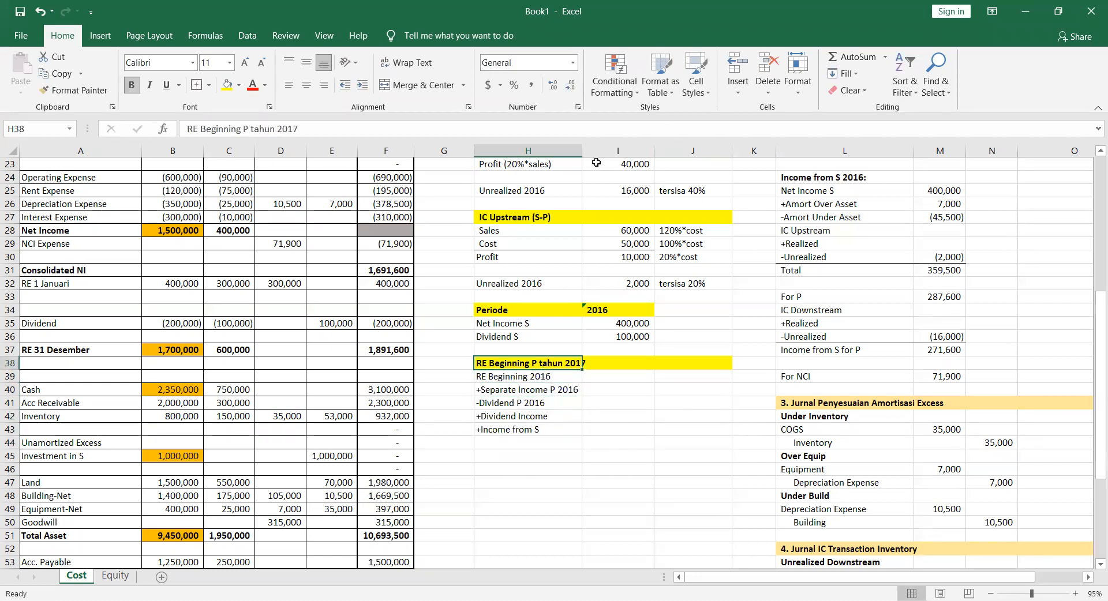
{"action": "double_click", "coordinate": [578, 149]}
{"action": "key", "text": "Right"}
{"action": "type", "text": "Cost"}
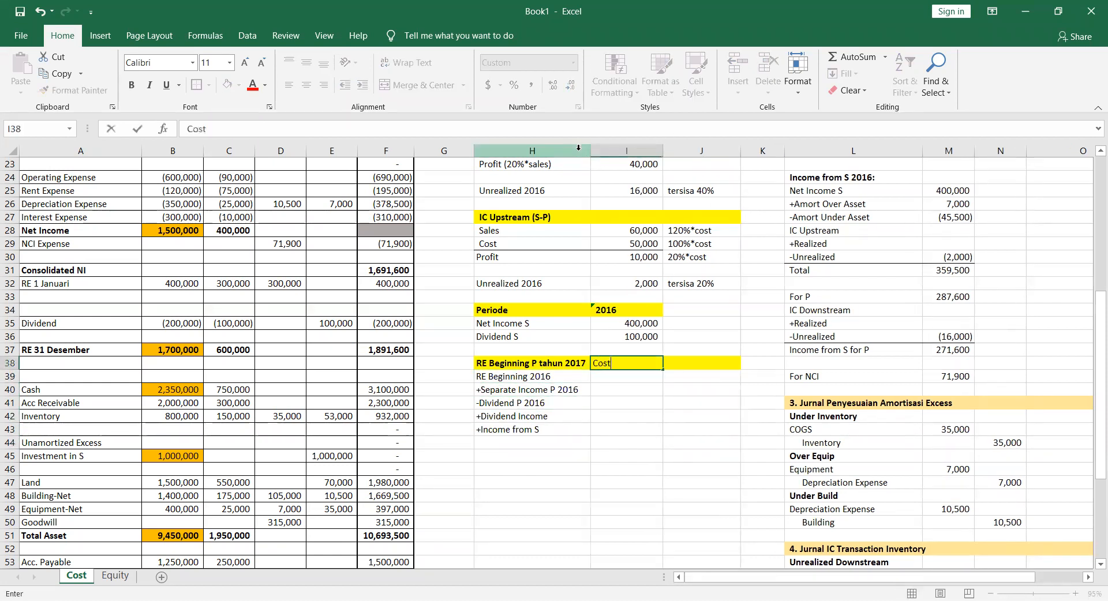
{"action": "key", "text": "Right"}
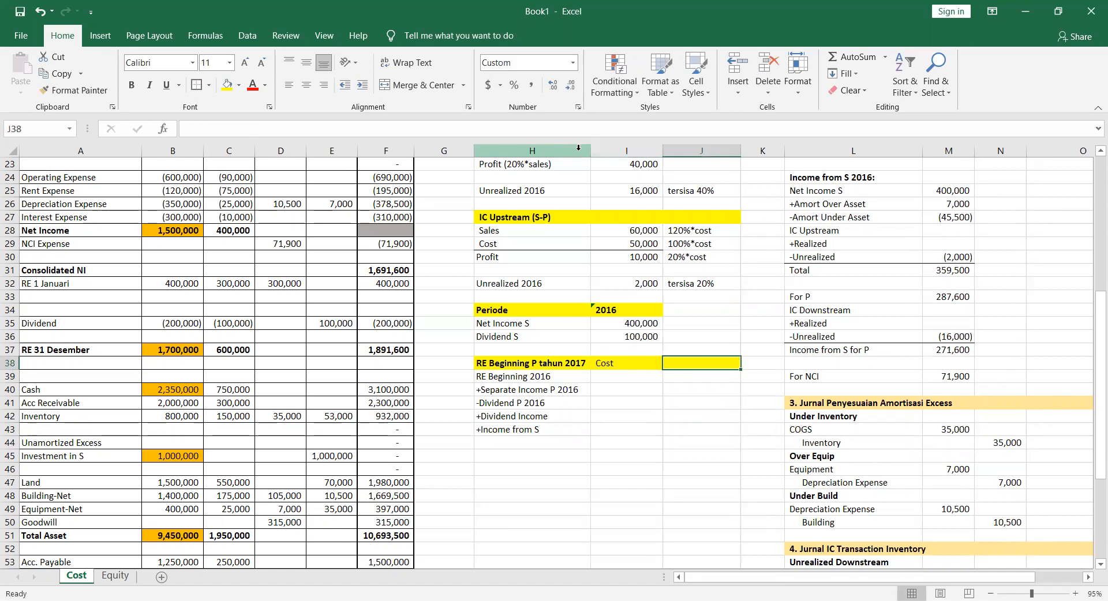
{"action": "type", "text": "Equity"}
Bold and center the Cost and Equity headers in I38:J38
{"action": "key", "text": "shift+Left"}
{"action": "key", "text": "ctrl+b"}
{"action": "key", "text": "Down"}
{"action": "key", "text": "Up"}
{"action": "key", "text": "shift+Left"}
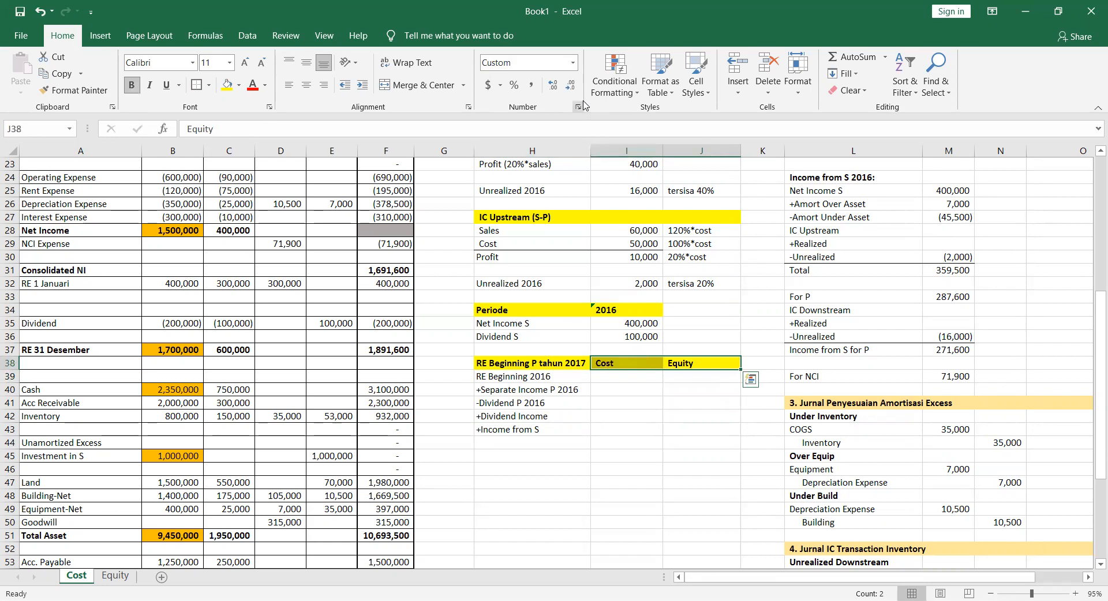
{"action": "left_click", "coordinate": [306, 85]}
Link the Cost amount for RE Beginning 2016 in I39 to P's RE 1 Januari with =B32
{"action": "key", "text": "Down"}
{"action": "key", "text": "Left"}
{"action": "type", "text": "="}
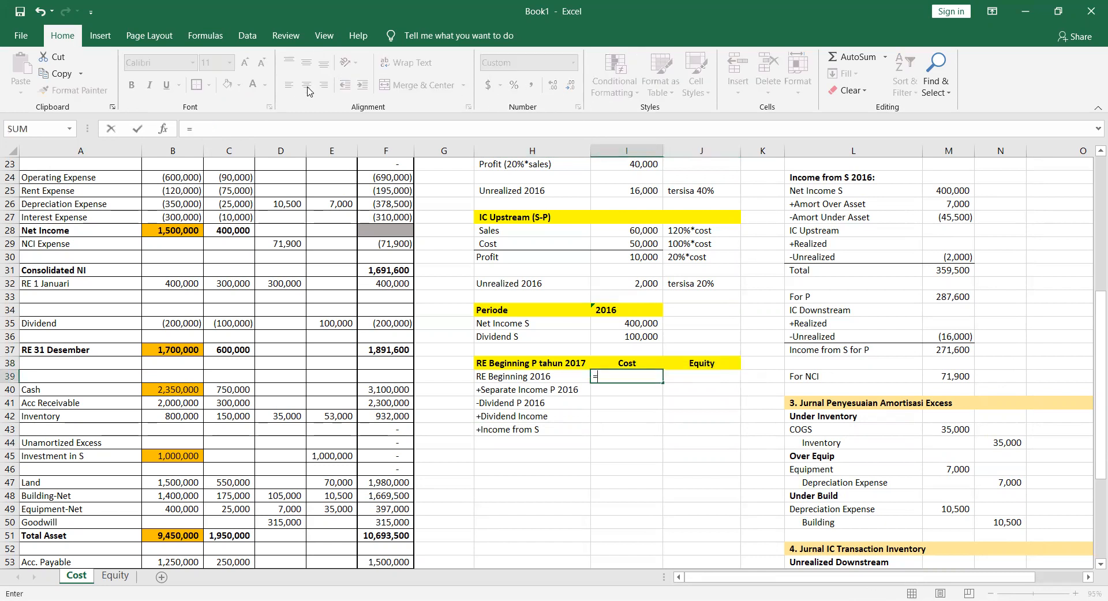
{"action": "scroll", "coordinate": [211, 326], "scroll_direction": "up", "scroll_amount": 3}
{"action": "scroll", "coordinate": [210, 326], "scroll_direction": "up", "scroll_amount": 5}
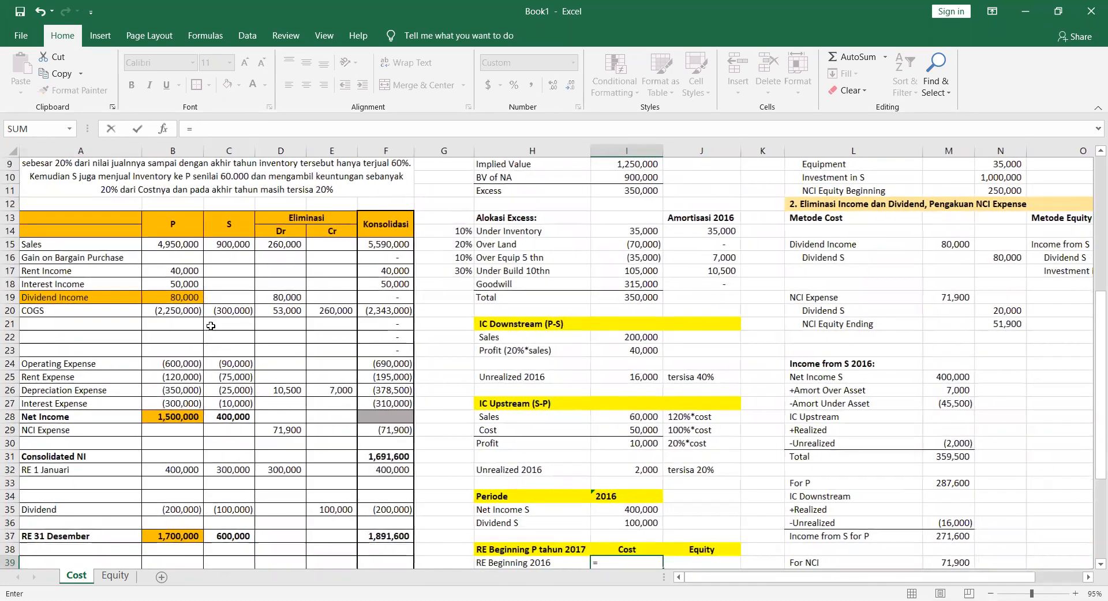
{"action": "scroll", "coordinate": [211, 326], "scroll_direction": "down", "scroll_amount": 6}
{"action": "left_click", "coordinate": [178, 336]}
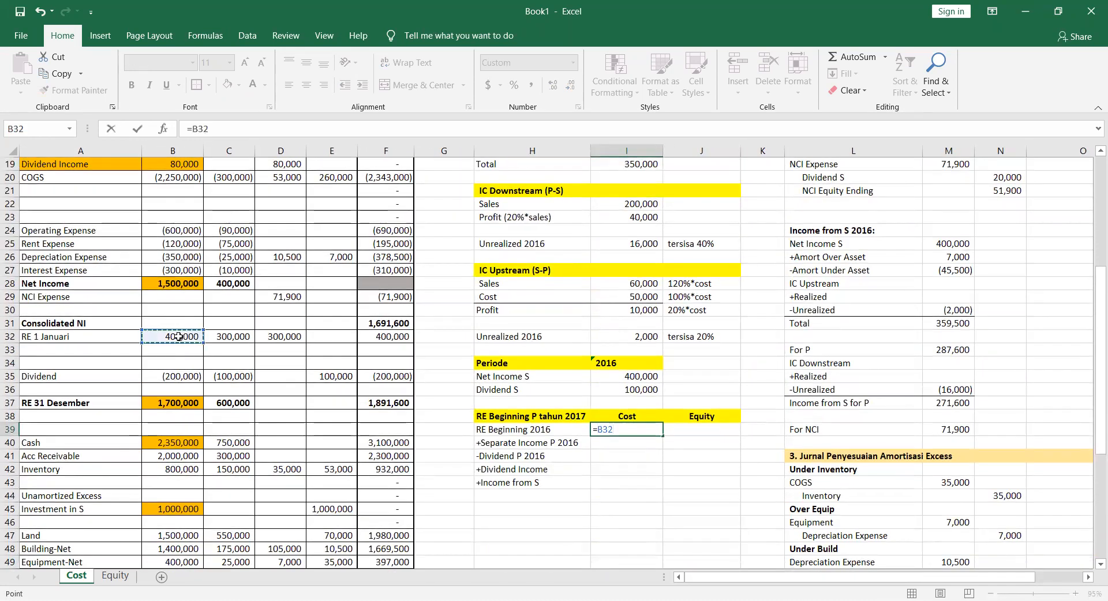
{"action": "key", "text": "Return"}
Fill the Equity amount for RE Beginning 2016 in J39 with =B32
{"action": "key", "text": "Up"}
{"action": "key", "text": "Right"}
{"action": "type", "text": "="}
{"action": "key", "text": "Left"}
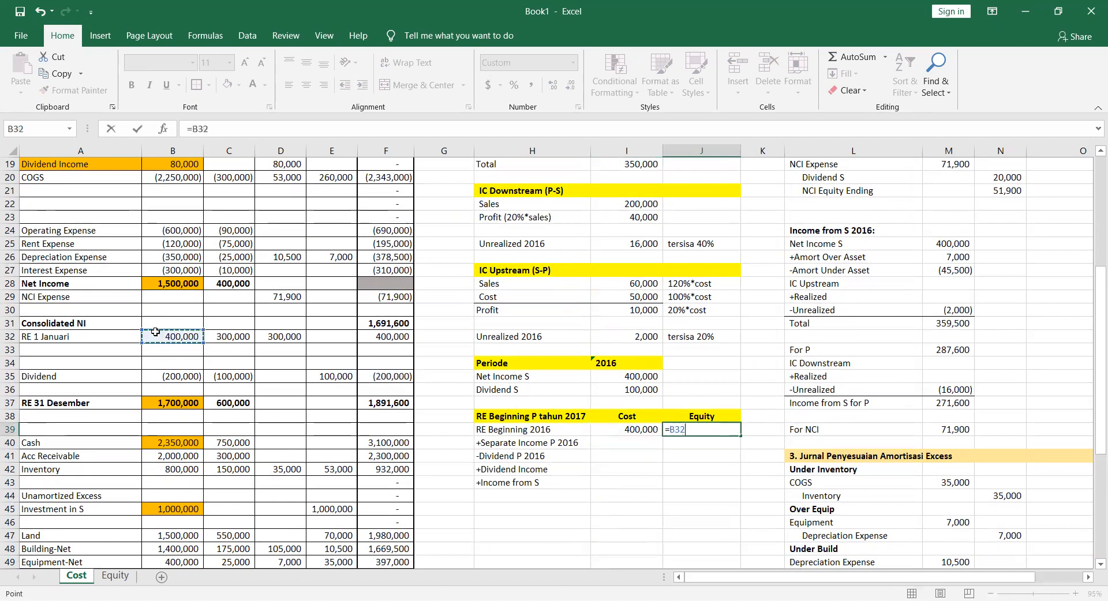
{"action": "key", "text": "Return"}
Calculate P's 2016 separate income in I40 with =SUM(B15:B18)+SUM(B20:B27) and carry it to the Equity column in J40 with =I40
{"action": "key", "text": "Left"}
{"action": "type", "text": "="}
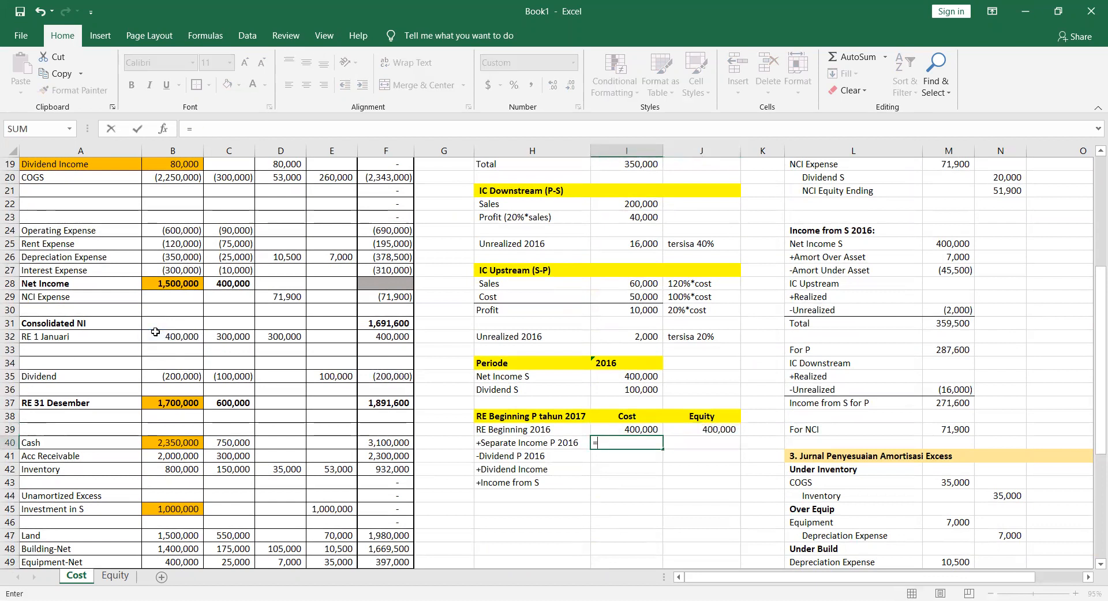
{"action": "scroll", "coordinate": [95, 302], "scroll_direction": "up", "scroll_amount": 4}
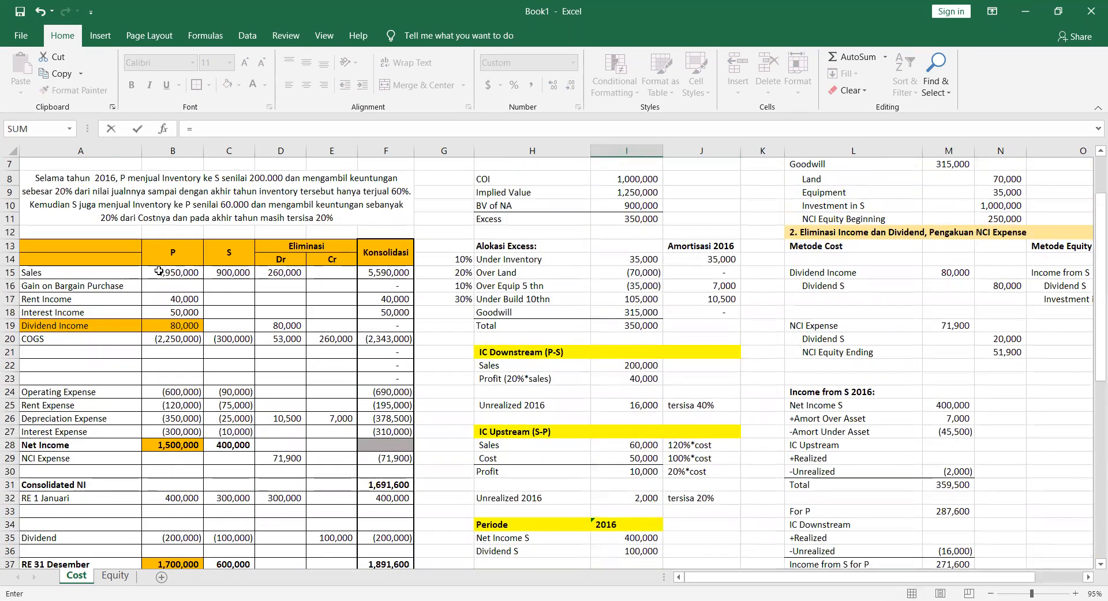
{"action": "type", "text": "SUM("}
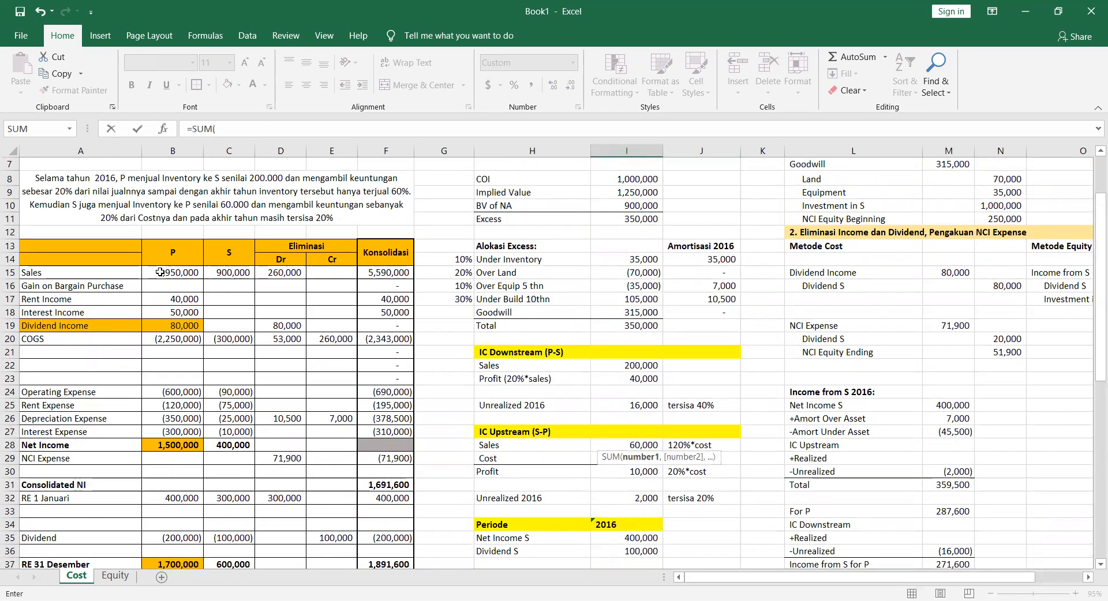
{"action": "left_click", "coordinate": [159, 273]}
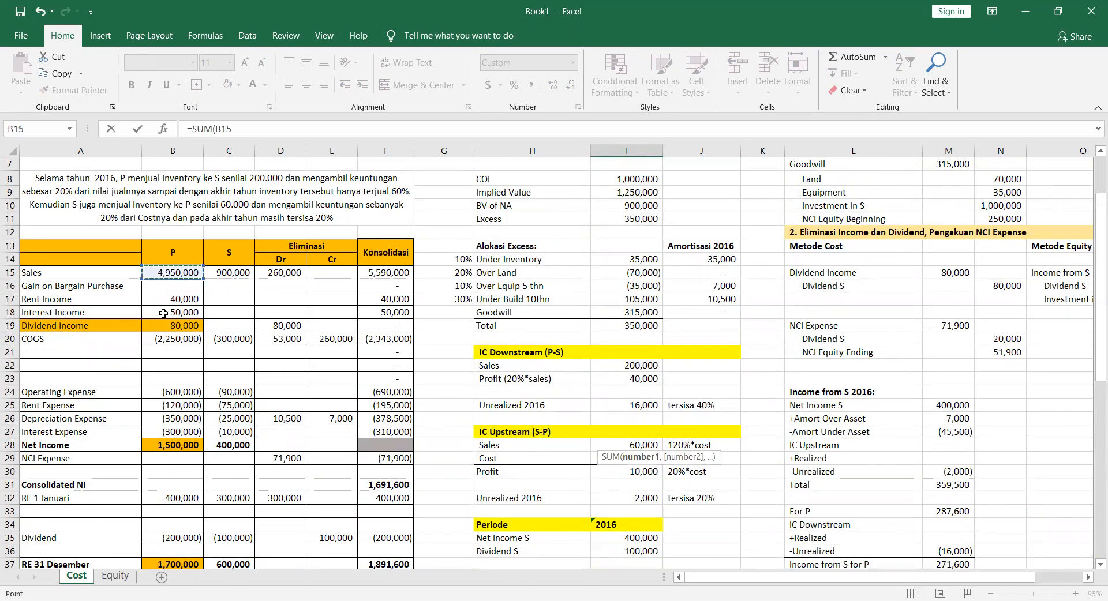
{"action": "left_click", "coordinate": [163, 314], "text": "shift"}
{"action": "type", "text": "+"}
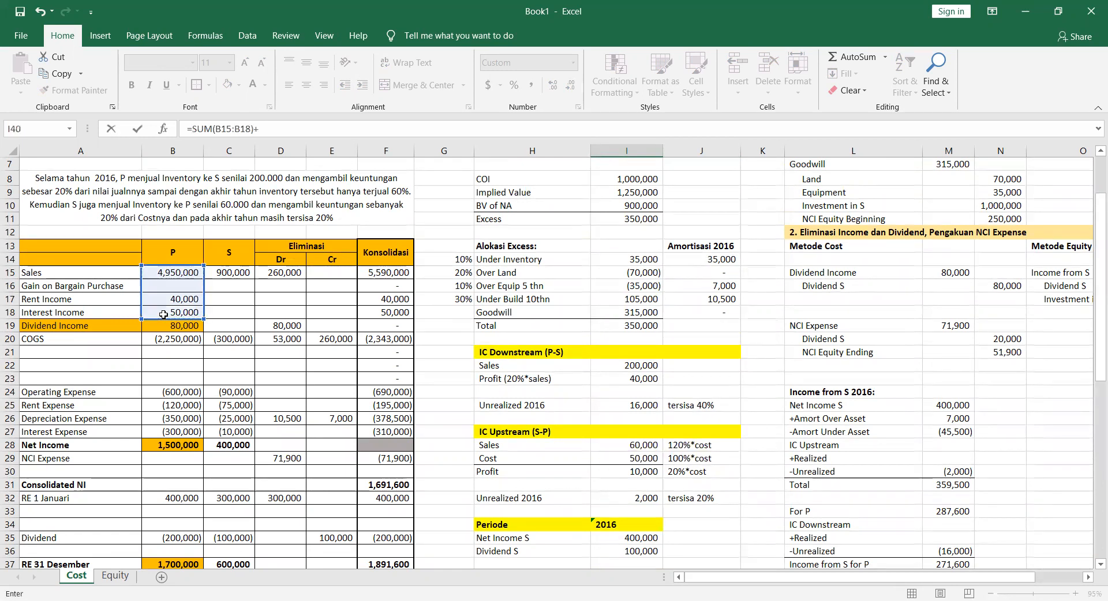
{"action": "type", "text": "SUM("}
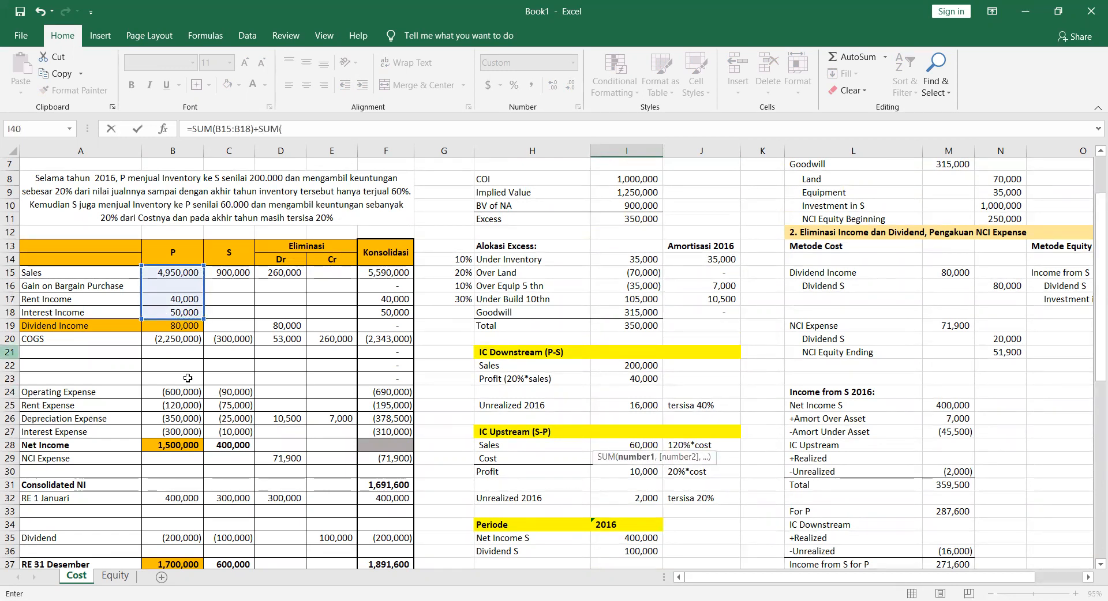
{"action": "left_click", "coordinate": [186, 340]}
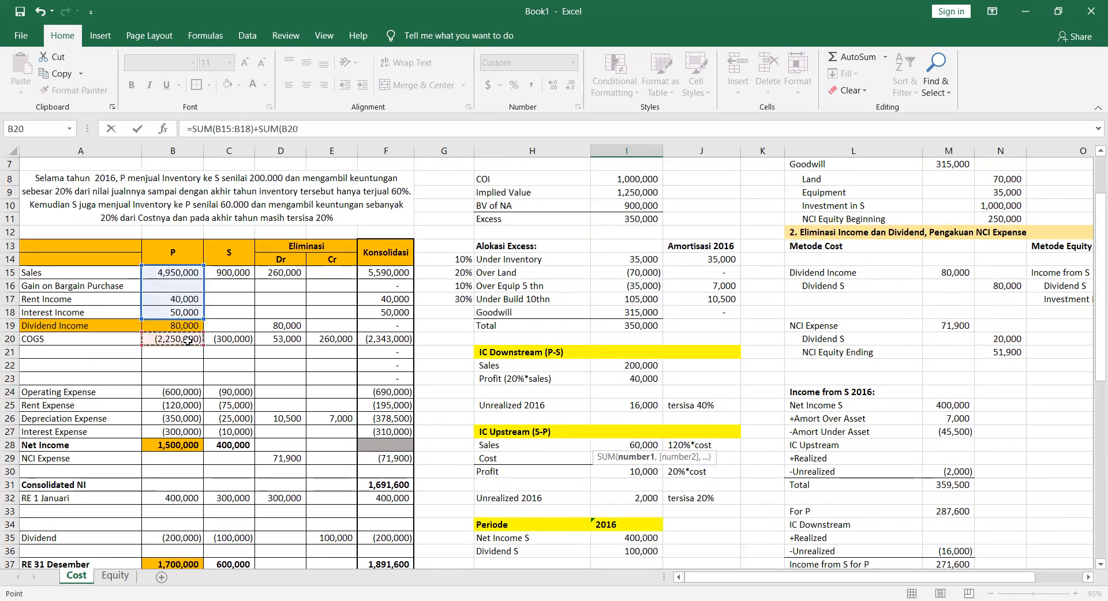
{"action": "left_click", "coordinate": [183, 425], "text": "shift"}
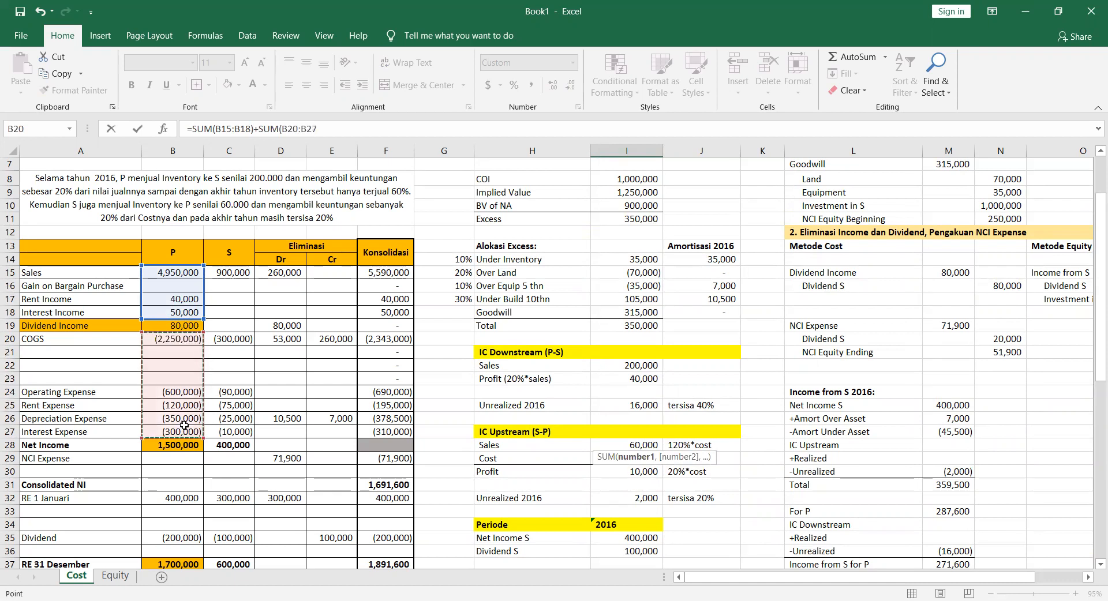
{"action": "key", "text": "Tab"}
{"action": "key", "text": "Return"}
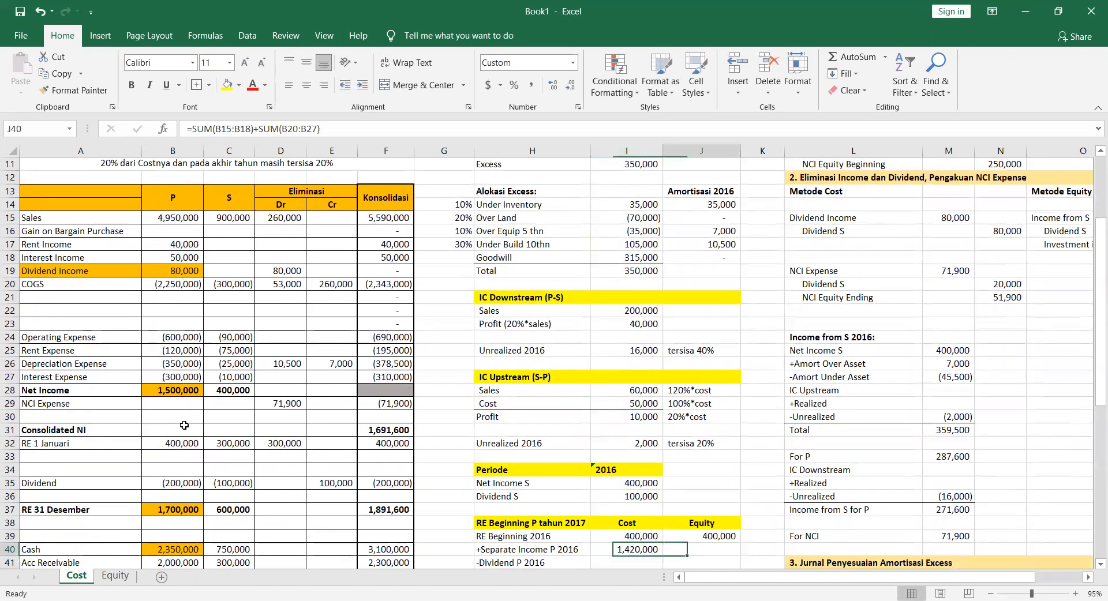
{"action": "type", "text": "=I40"}
{"action": "key", "text": "Return"}
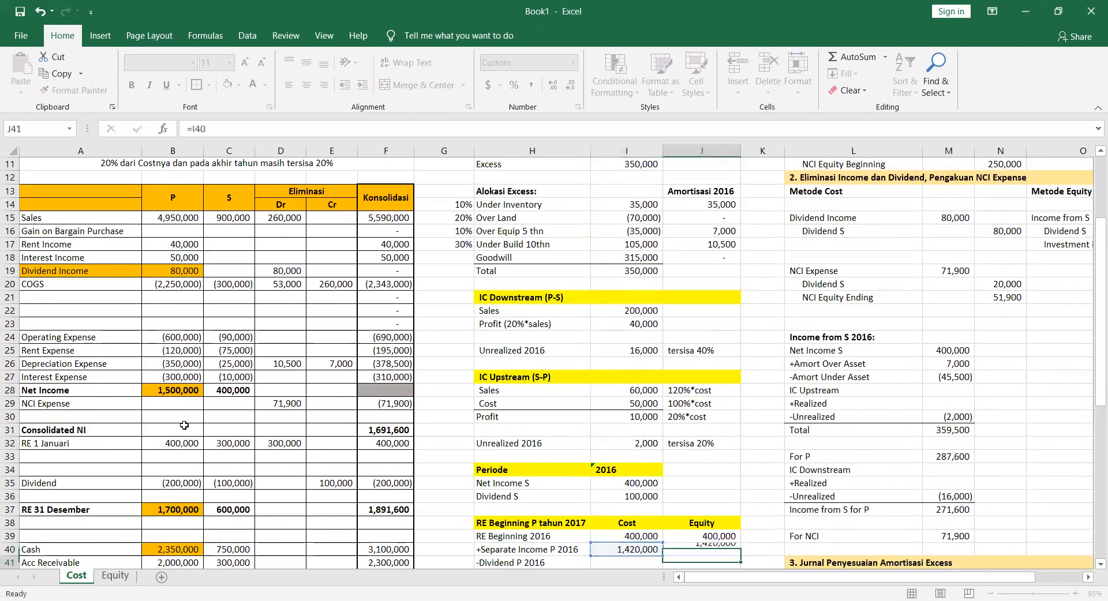
Link the Cost amount for -Dividend P 2016 in I41 to P's Dividend in B35
{"action": "key", "text": "Left"}
{"action": "key", "text": "Down"}
{"action": "key", "text": "Down"}
{"action": "key", "text": "Up"}
{"action": "key", "text": "Up"}
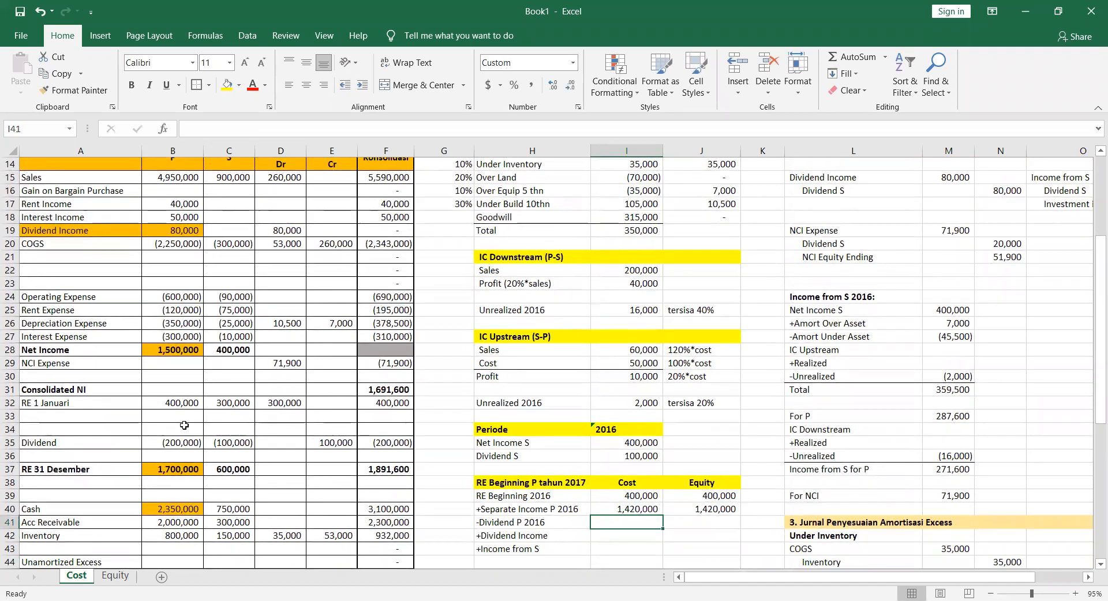
{"action": "type", "text": "=-"}
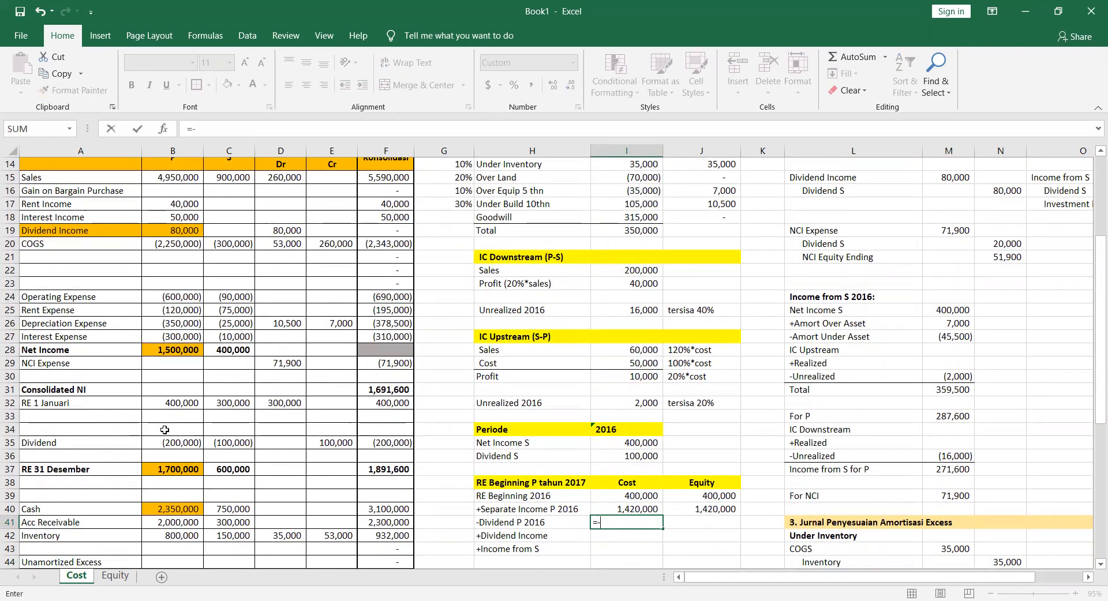
{"action": "left_click", "coordinate": [182, 437]}
{"action": "key", "text": "BackSpace"}
{"action": "type", "text": "5"}
{"action": "key", "text": "Return"}
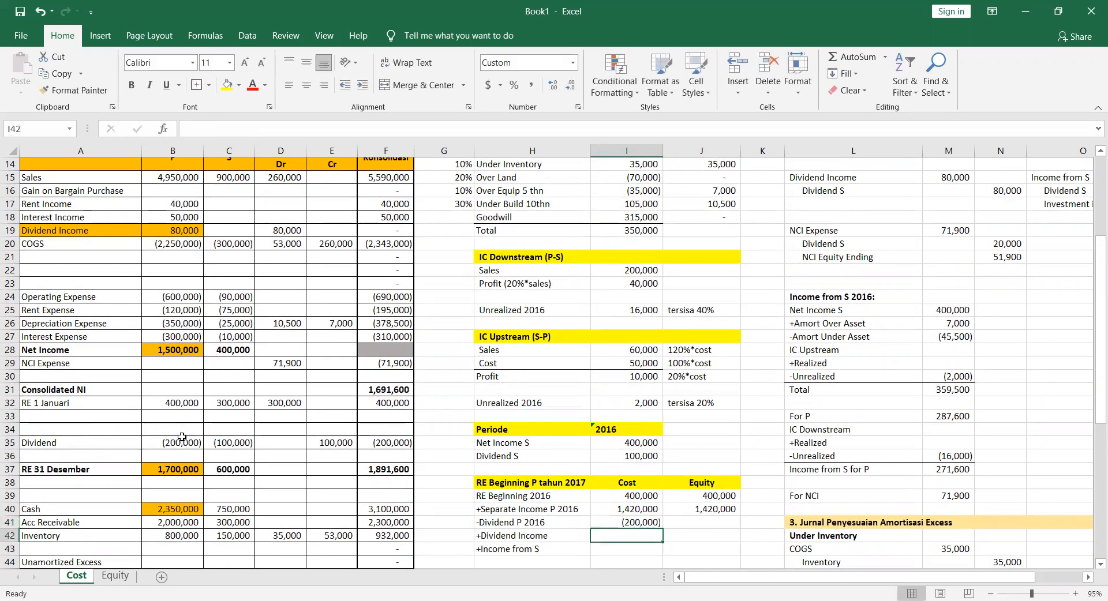
Link the Equity amount for -Dividend P 2016 in J41 to the Cost amount with =I41
{"action": "key", "text": "Up"}
{"action": "key", "text": "Right"}
{"action": "type", "text": "="}
{"action": "key", "text": "Left"}
{"action": "key", "text": "Return"}
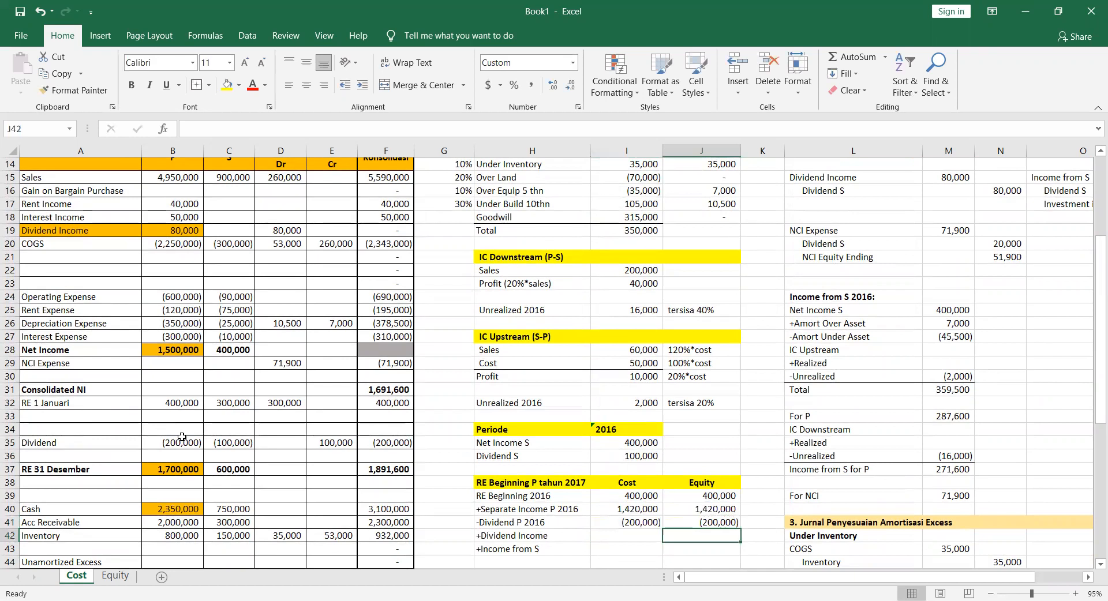
Link the Cost amount for +Dividend Income in I42 to P's Dividend Income with =B19
{"action": "key", "text": "Left"}
{"action": "key", "text": "Down"}
{"action": "key", "text": "Down"}
{"action": "key", "text": "Up"}
{"action": "key", "text": "Up"}
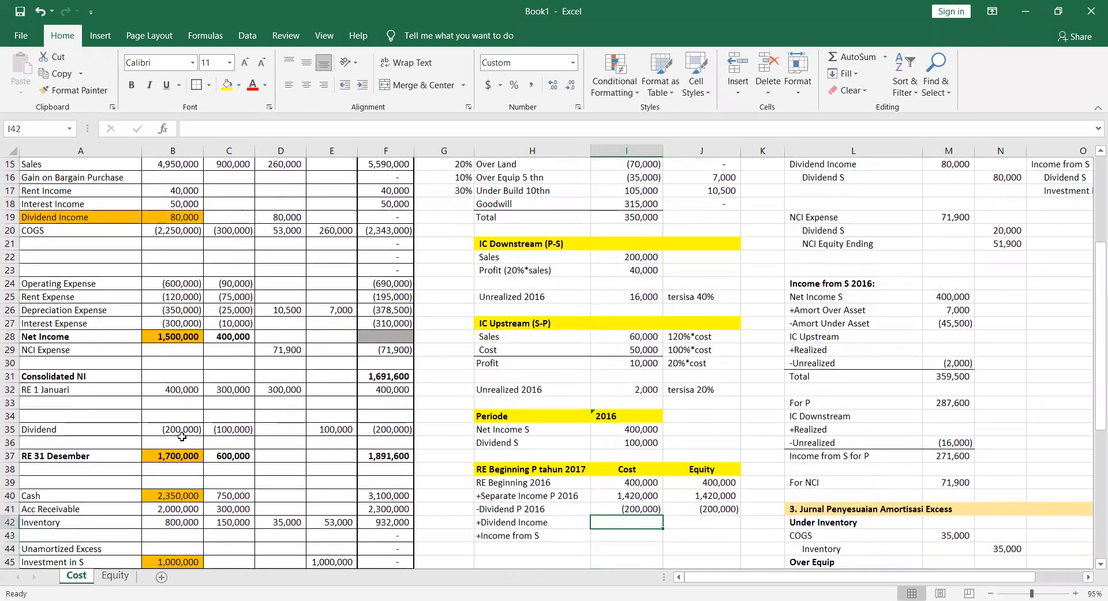
{"action": "type", "text": "="}
{"action": "scroll", "coordinate": [180, 376], "scroll_direction": "up", "scroll_amount": 2}
{"action": "left_click", "coordinate": [185, 299]}
{"action": "key", "text": "Return"}
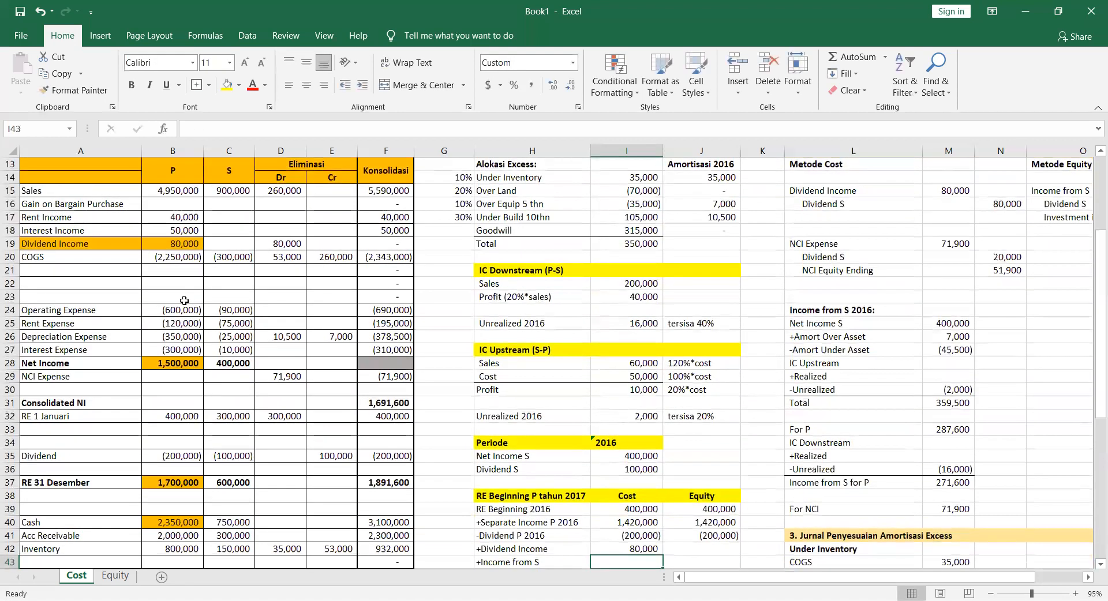
Link the Equity amount for +Income from S in J43 to P's Income from S on the Equity worksheet with =Equity!B19
{"action": "key", "text": "Right"}
{"action": "type", "text": "="}
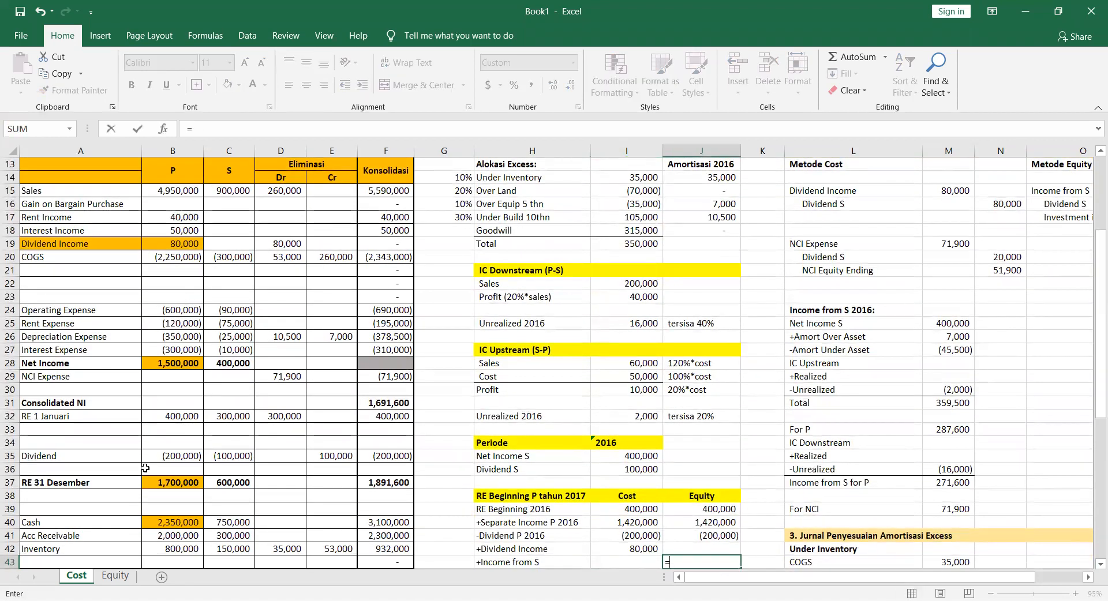
{"action": "left_click", "coordinate": [127, 577]}
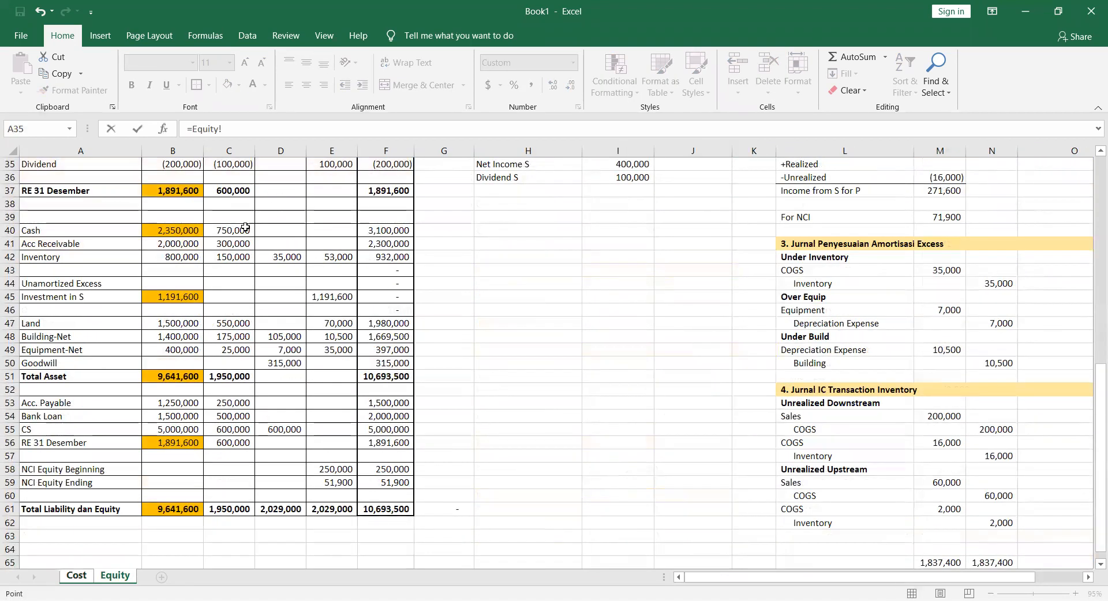
{"action": "scroll", "coordinate": [222, 227], "scroll_direction": "up", "scroll_amount": 6}
{"action": "scroll", "coordinate": [198, 216], "scroll_direction": "up", "scroll_amount": 2}
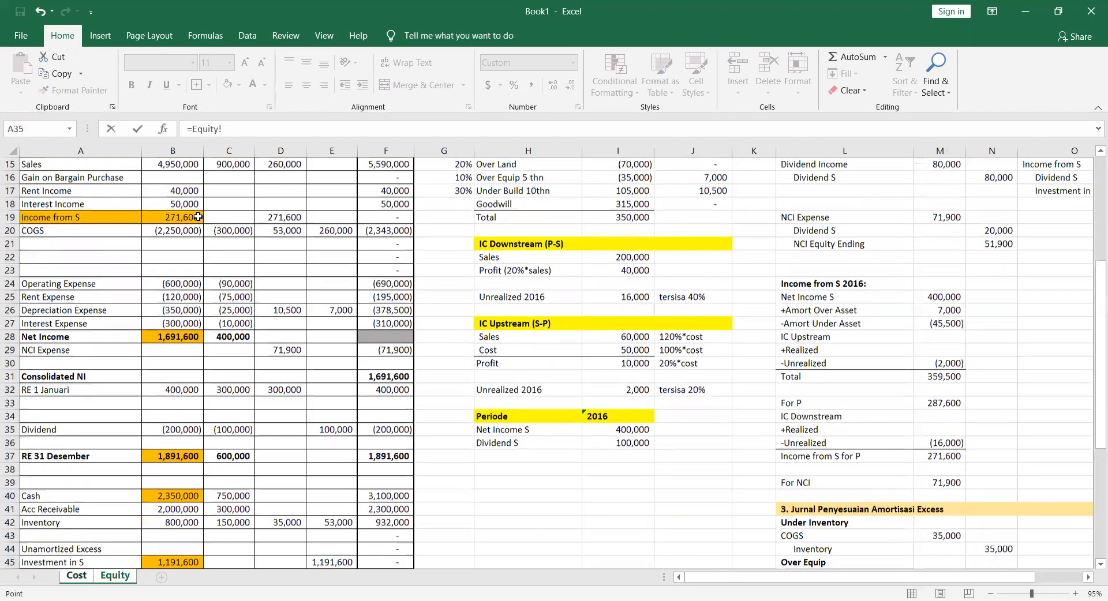
{"action": "left_click", "coordinate": [197, 217]}
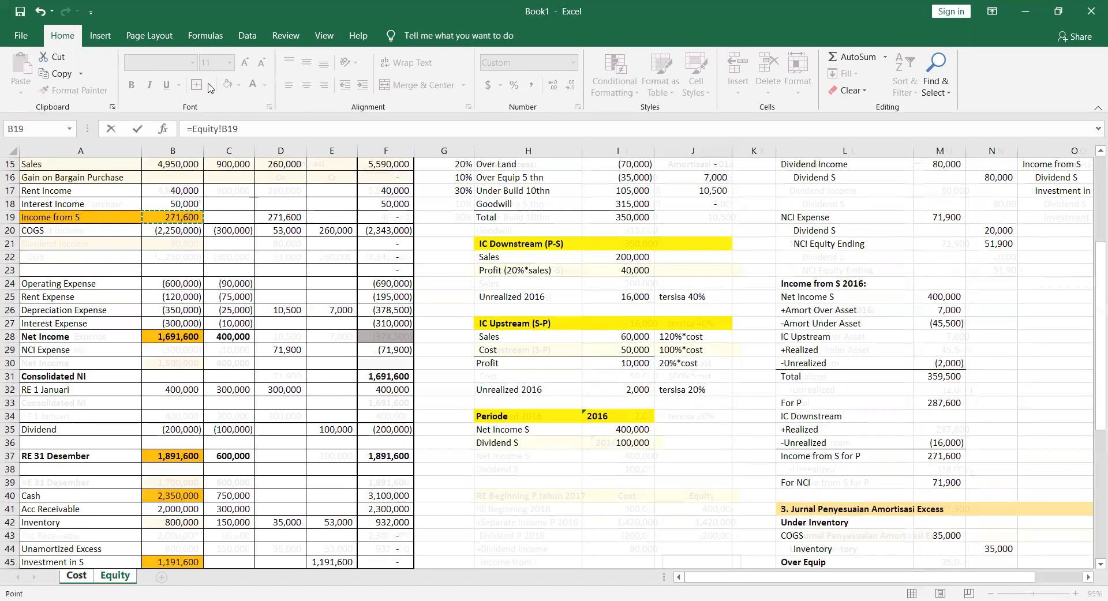
{"action": "key", "text": "Return"}
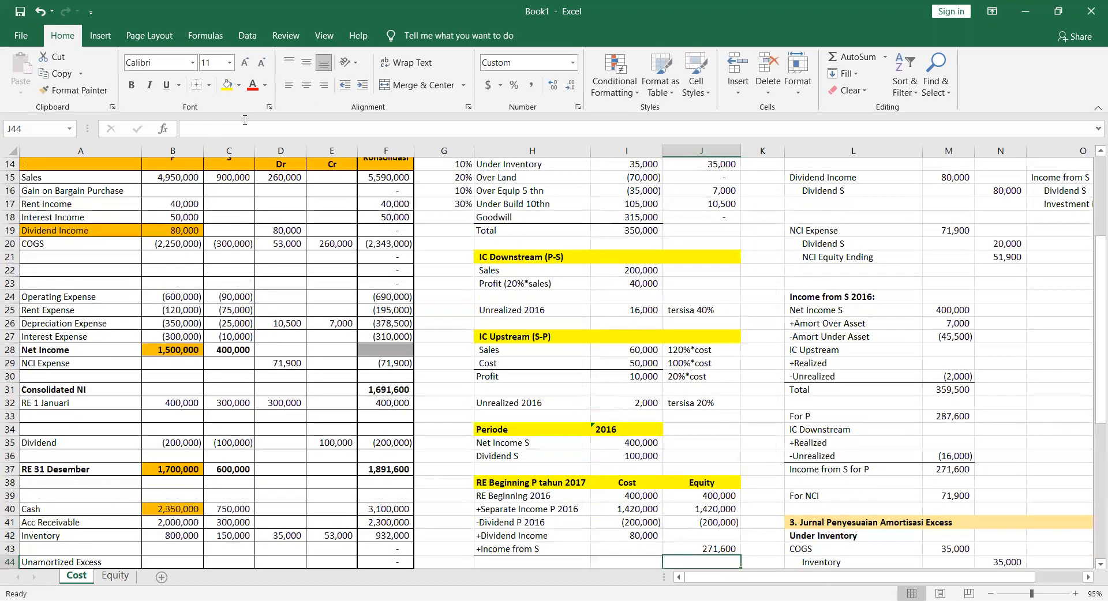
Enter the label "RE Beginning P 2017" in H44 below +Income from S
{"action": "key", "text": "Left"}
{"action": "key", "text": "Left"}
{"action": "type", "text": "B"}
{"action": "key", "text": "BackSpace"}
{"action": "type", "text": "RE Beginning P 2017"}
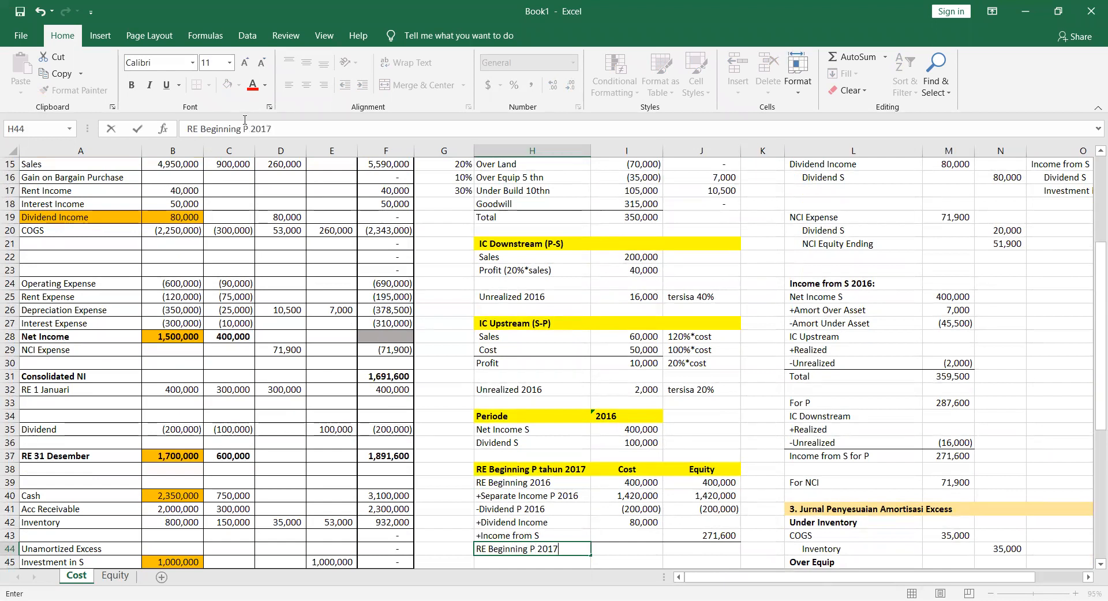
Total the Cost column in I44 with a SUM of I39:I43 and fill the formula across to J44
{"action": "key", "text": "Tab"}
{"action": "type", "text": "=SUM("}
{"action": "key", "text": "Up"}
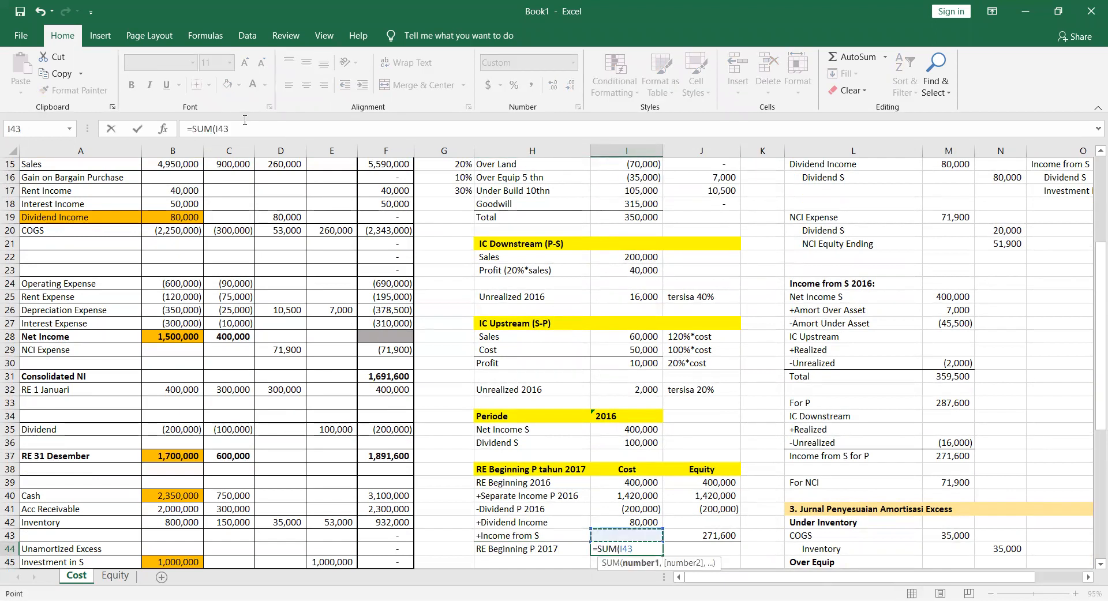
{"action": "key", "text": "shift+Up"}
{"action": "key", "text": "shift+Up"}
{"action": "key", "text": "shift+Up"}
{"action": "key", "text": "shift+Up"}
{"action": "key", "text": "ctrl+Return"}
{"action": "left_click_drag", "start_coordinate": [663, 558], "coordinate": [734, 555]}
Bold the RE Beginning P 2017 total row in H44:J44
{"action": "left_click", "coordinate": [621, 528]}
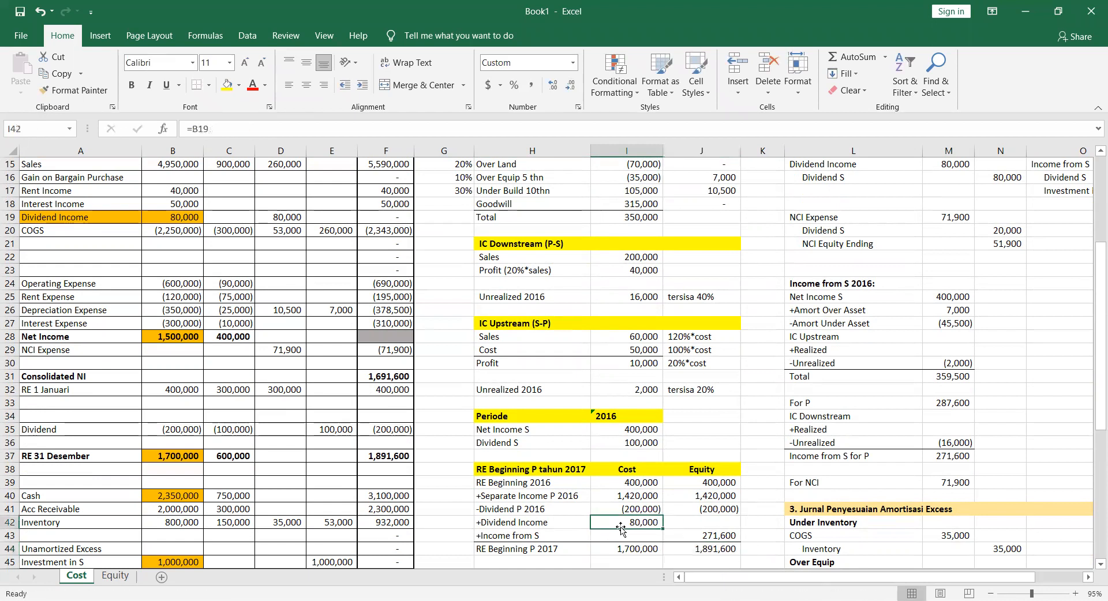
{"action": "scroll", "coordinate": [621, 528], "scroll_direction": "down", "scroll_amount": 2}
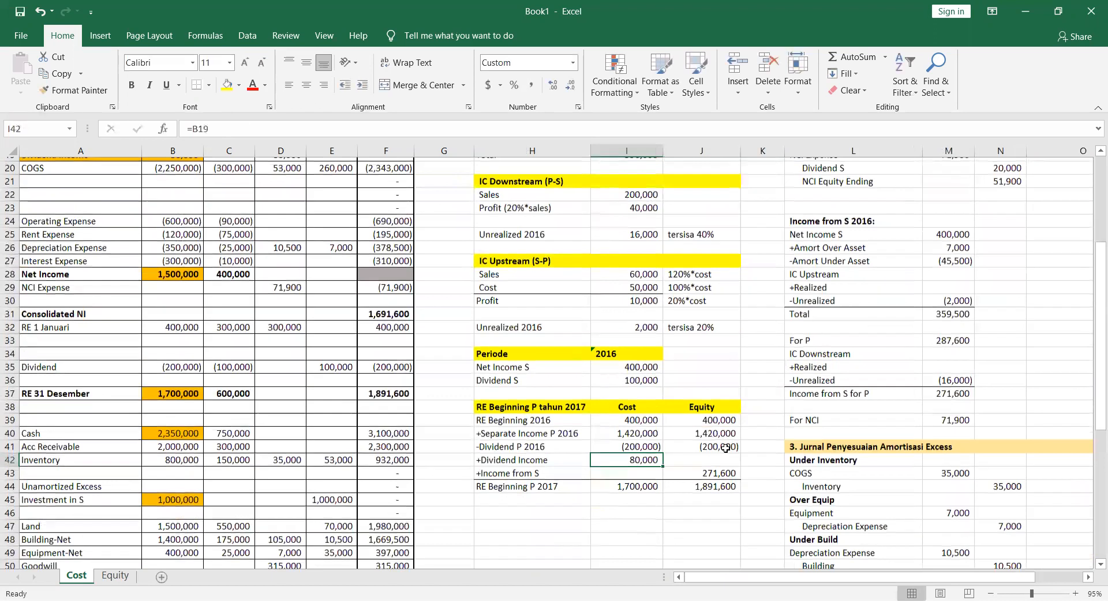
{"action": "key", "text": "Down"}
{"action": "key", "text": "Down"}
{"action": "key", "text": "Down"}
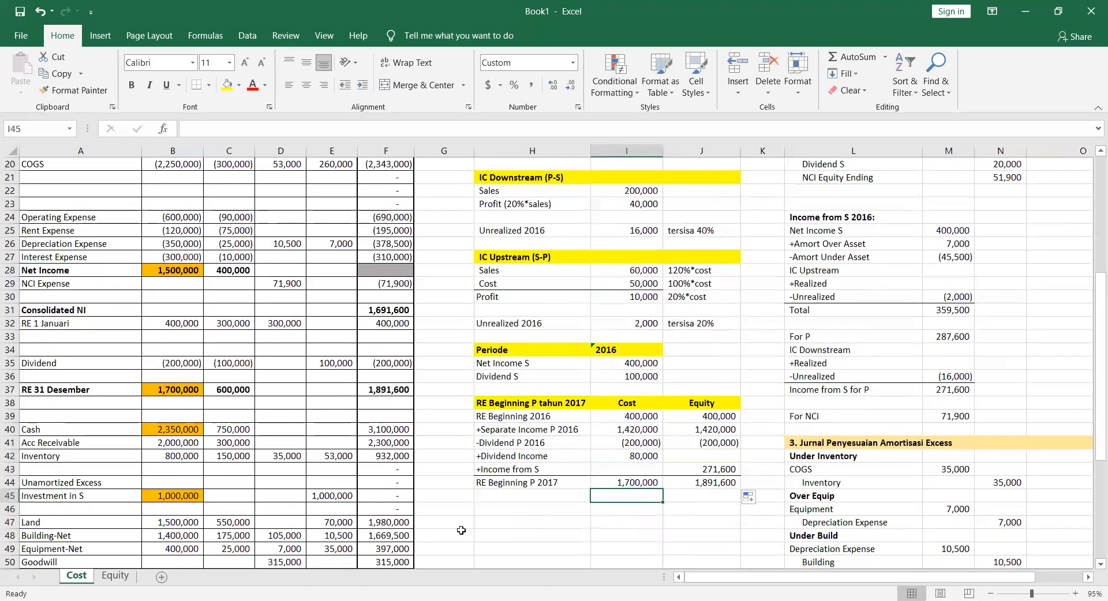
{"action": "key", "text": "Right"}
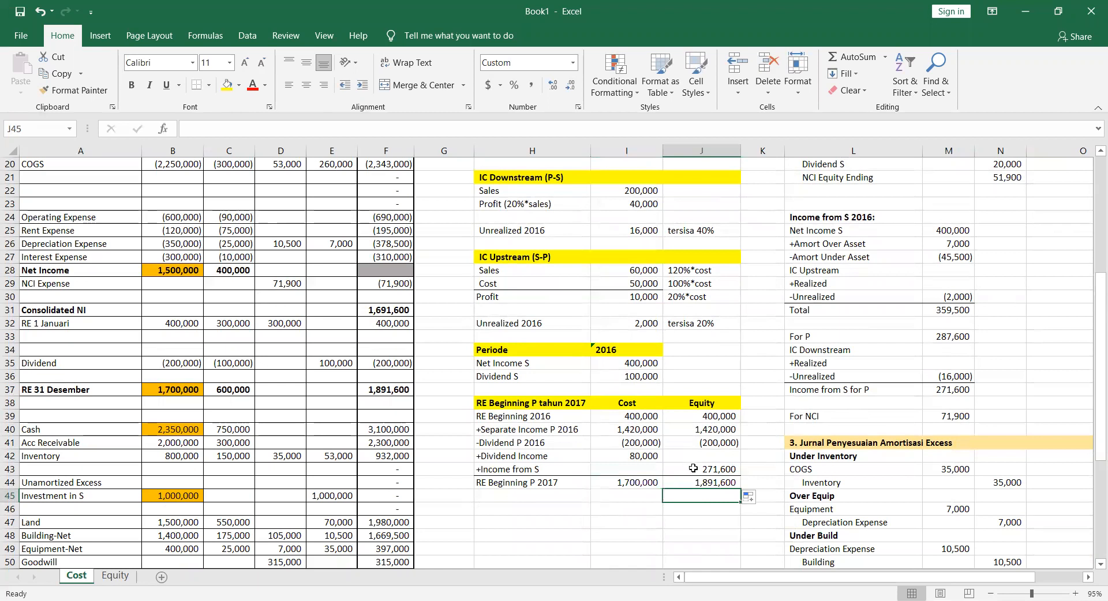
{"action": "scroll", "coordinate": [693, 468], "scroll_direction": "down", "scroll_amount": 1}
{"action": "scroll", "coordinate": [693, 469], "scroll_direction": "down", "scroll_amount": 1}
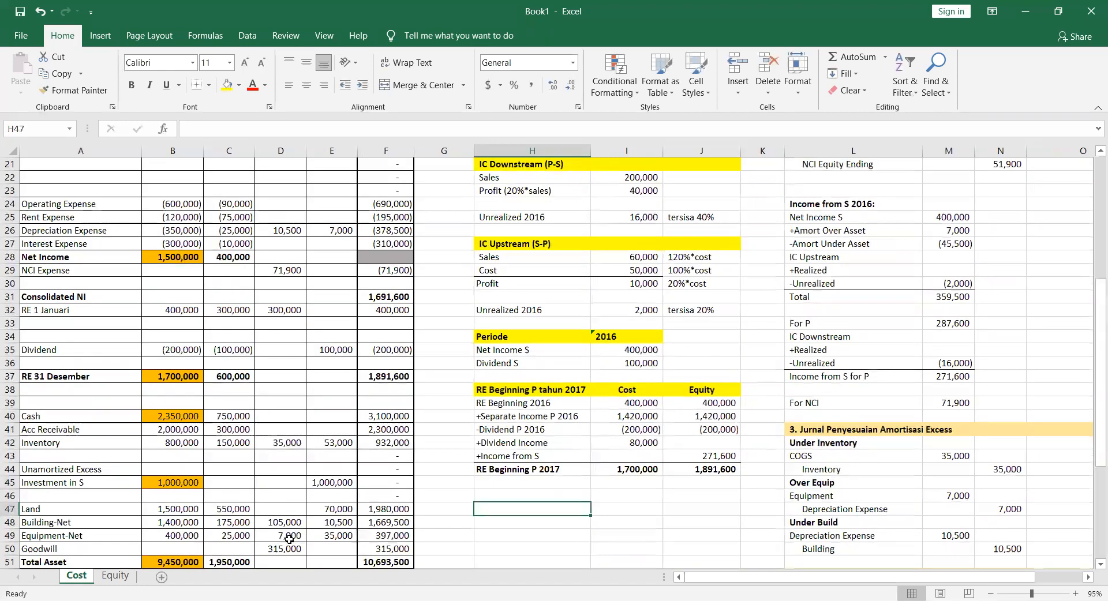
Review the RE Beginning P tahun 2017 block and its adjustment lines in H40:H43 alongside the consolidation worksheet
{"action": "scroll", "coordinate": [288, 538], "scroll_direction": "up", "scroll_amount": 1}
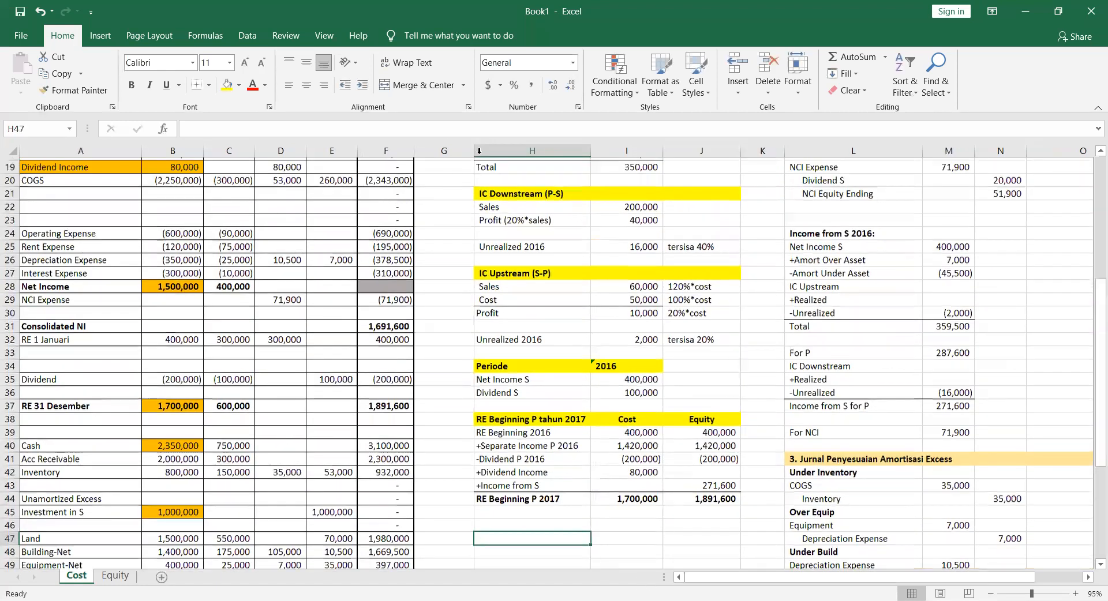
{"action": "scroll", "coordinate": [509, 557], "scroll_direction": "up", "scroll_amount": 2}
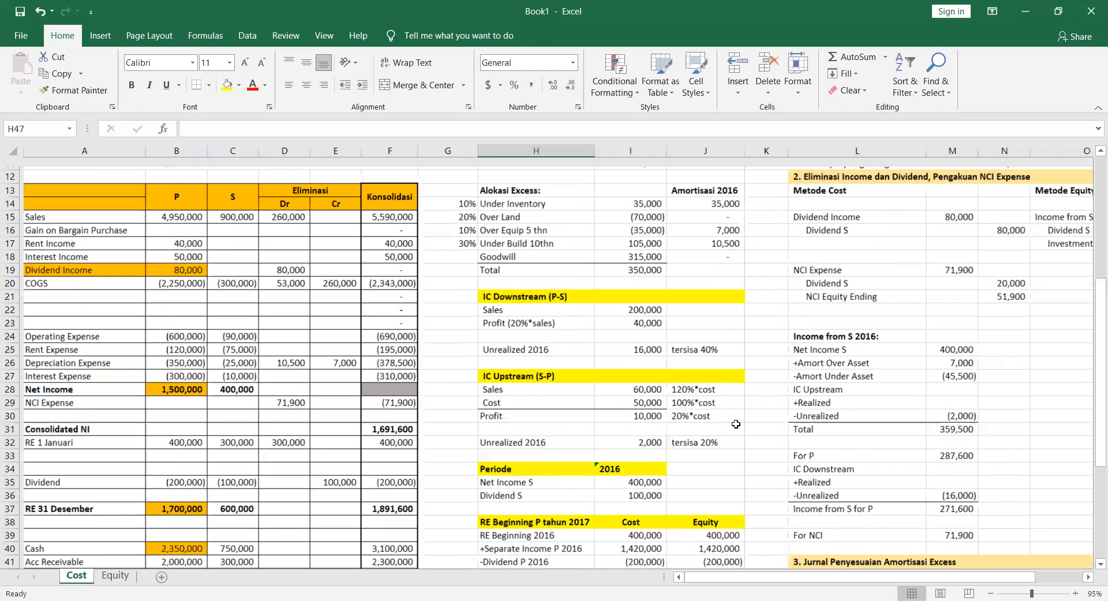
{"action": "scroll", "coordinate": [727, 427], "scroll_direction": "up", "scroll_amount": 2}
{"action": "scroll", "coordinate": [687, 358], "scroll_direction": "down", "scroll_amount": 6}
{"action": "left_click_drag", "start_coordinate": [554, 443], "coordinate": [701, 377]}
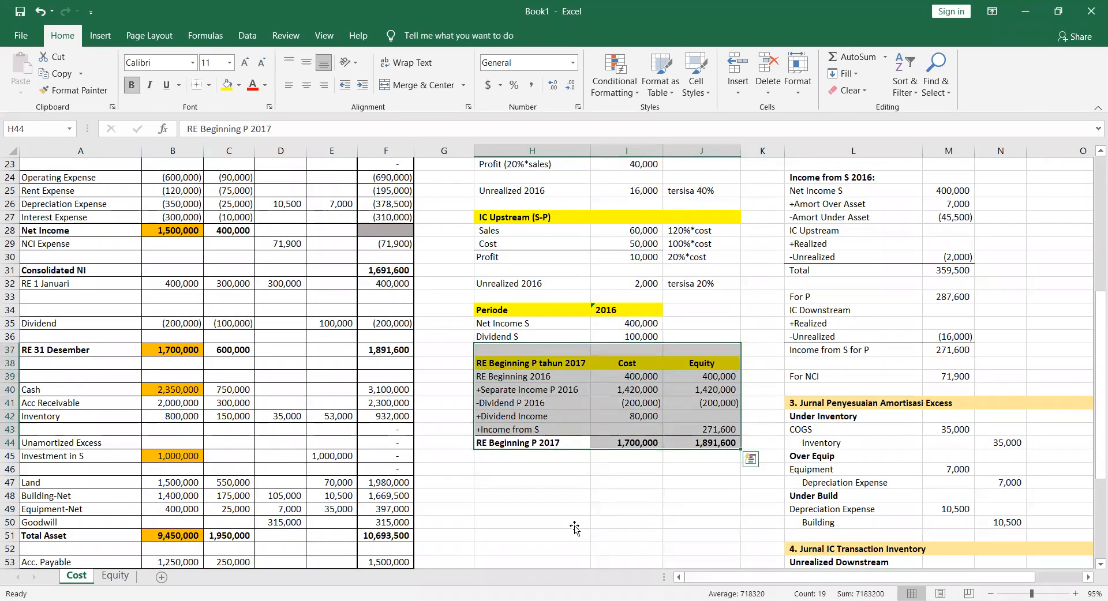
{"action": "left_click", "coordinate": [575, 527]}
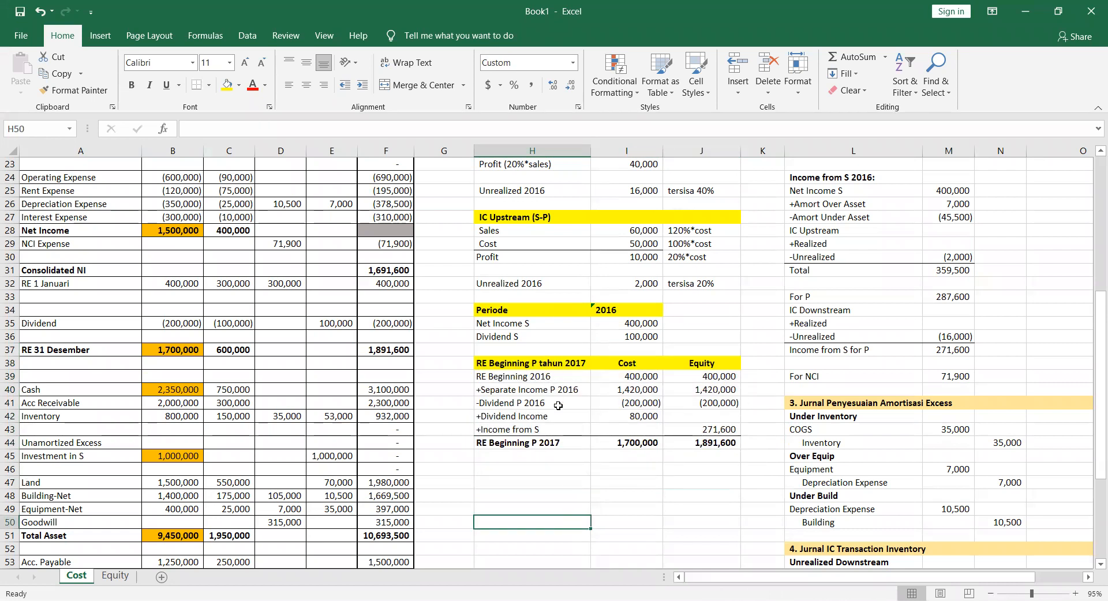
{"action": "scroll", "coordinate": [455, 522], "scroll_direction": "up", "scroll_amount": 1}
{"action": "scroll", "coordinate": [433, 541], "scroll_direction": "up", "scroll_amount": 1}
{"action": "scroll", "coordinate": [433, 541], "scroll_direction": "up", "scroll_amount": 1}
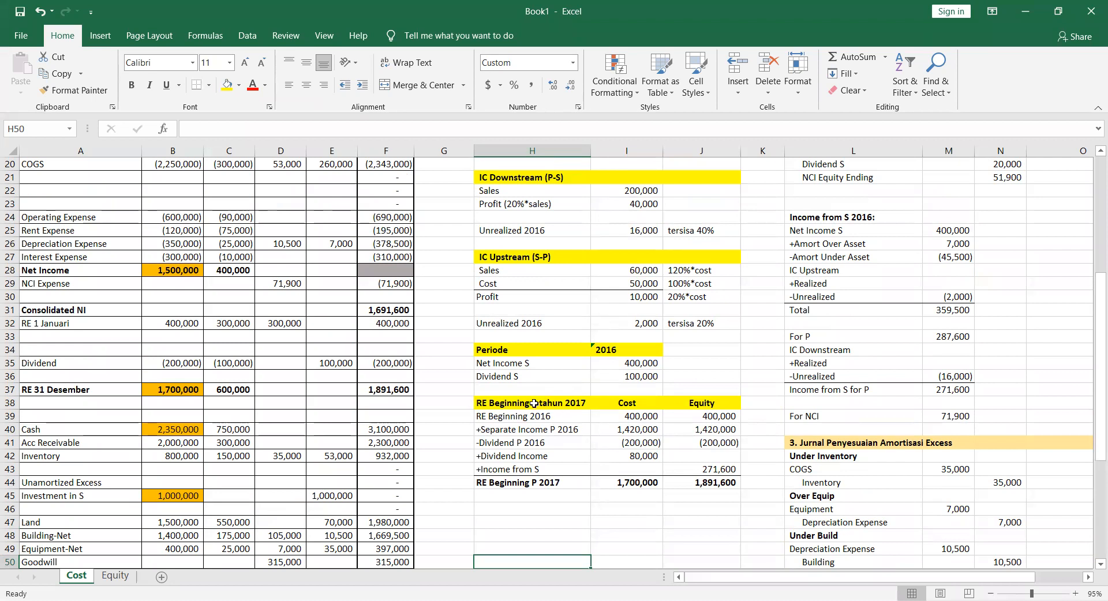
{"action": "left_click", "coordinate": [492, 428]}
{"action": "left_click_drag", "start_coordinate": [492, 428], "coordinate": [540, 468]}
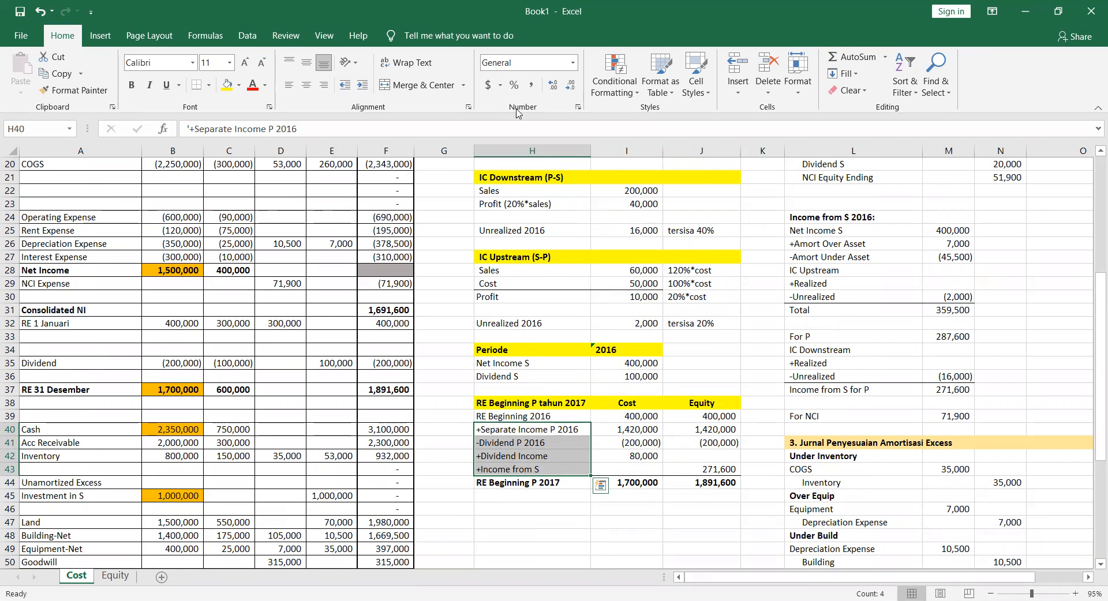
{"action": "key", "text": "alt+Tab"}
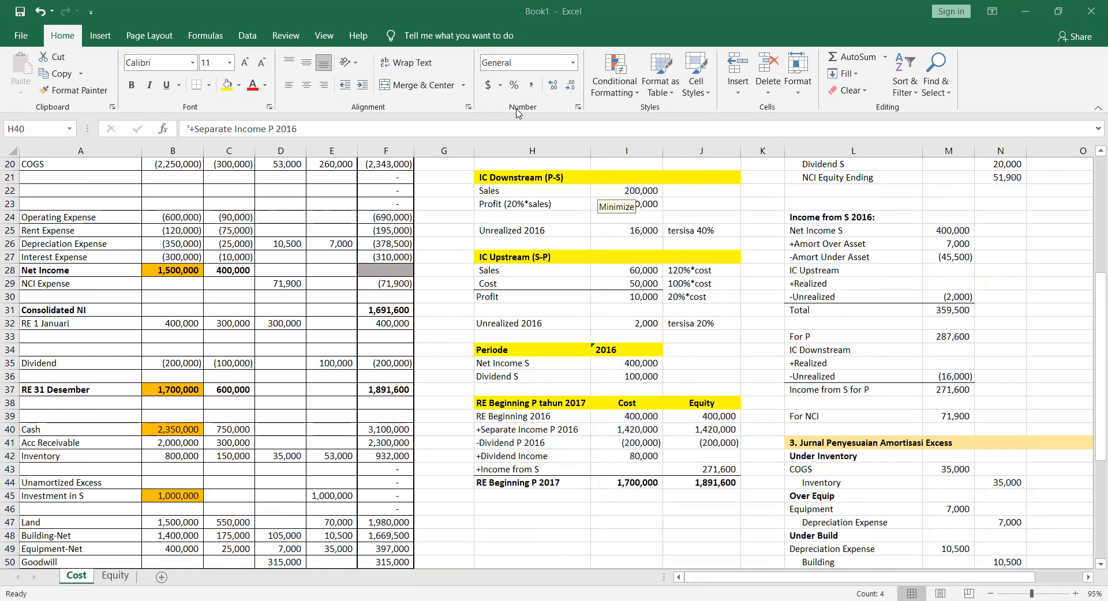
Check the Equity worksheet briefly against the Cost worksheet, then review the case text and consolidation table on Cost
{"action": "left_click", "coordinate": [386, 229]}
{"action": "key", "text": "alt+Tab"}
{"action": "left_click", "coordinate": [114, 577]}
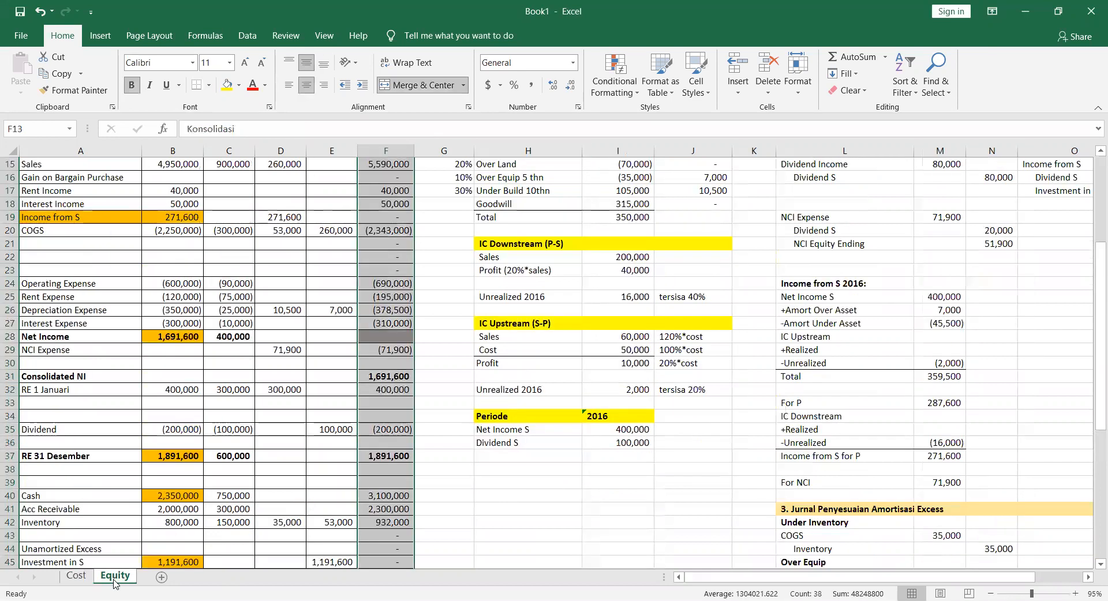
{"action": "left_click", "coordinate": [75, 576]}
{"action": "scroll", "coordinate": [394, 428], "scroll_direction": "up", "scroll_amount": 3}
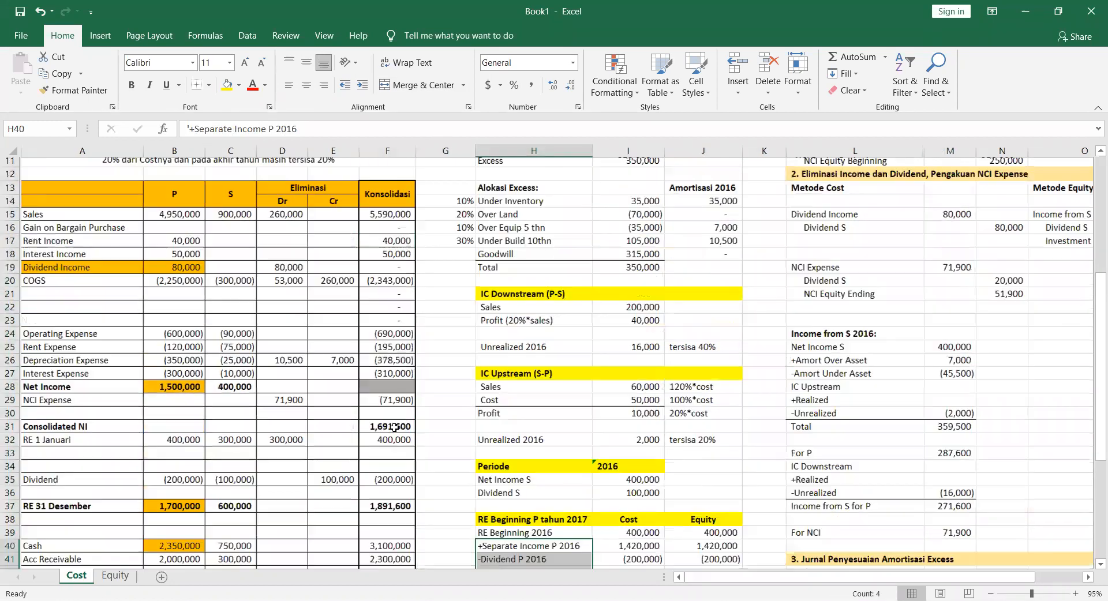
{"action": "scroll", "coordinate": [395, 428], "scroll_direction": "up", "scroll_amount": 1}
{"action": "scroll", "coordinate": [394, 428], "scroll_direction": "up", "scroll_amount": 2}
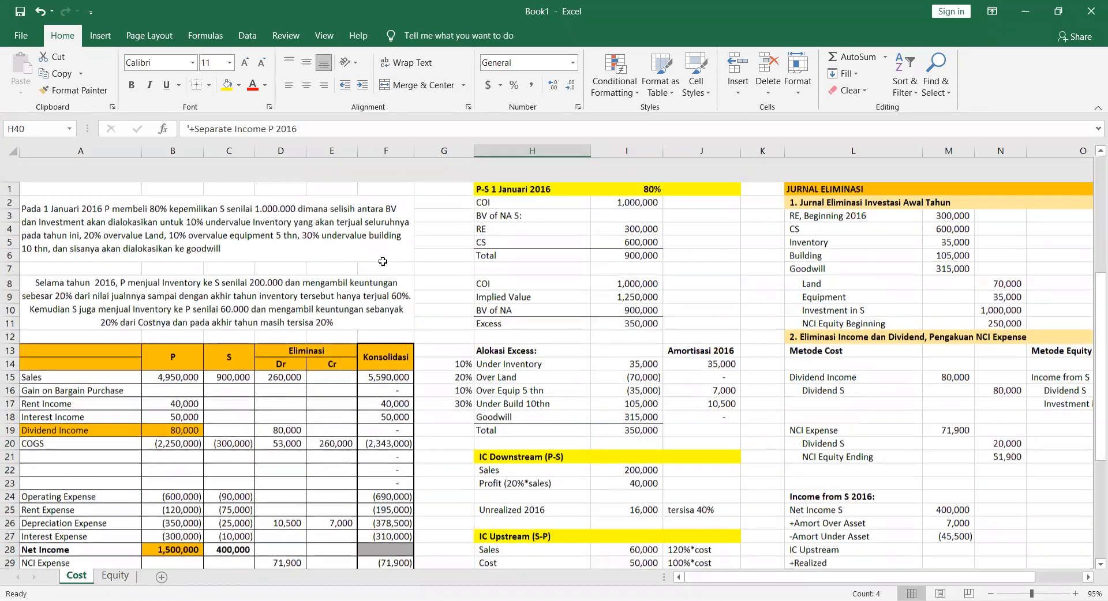
{"action": "scroll", "coordinate": [547, 358], "scroll_direction": "down", "scroll_amount": 1}
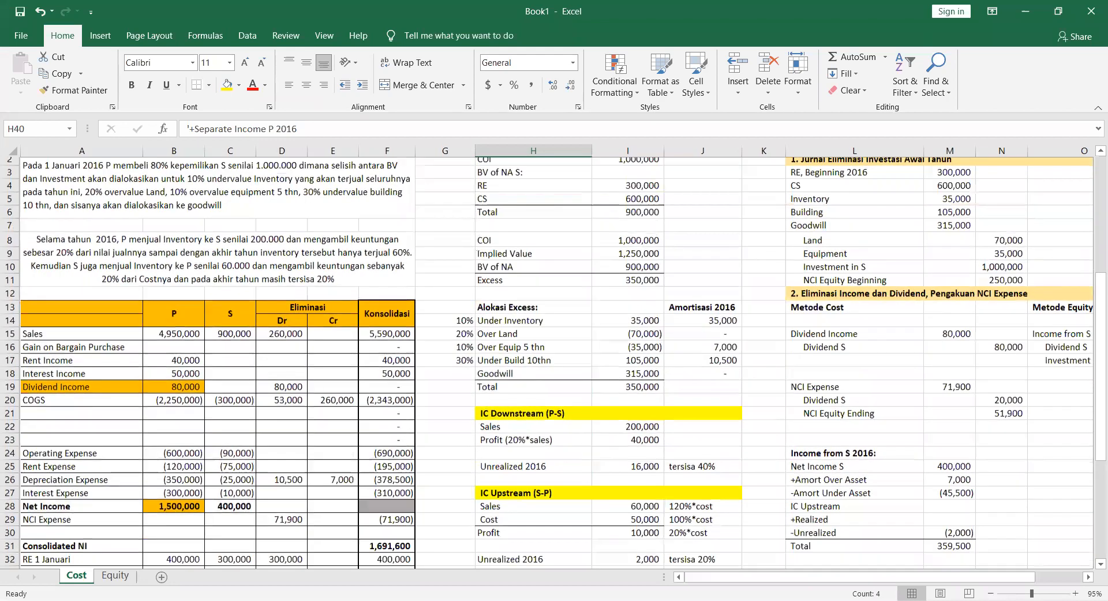
{"action": "scroll", "coordinate": [400, 580], "scroll_direction": "down", "scroll_amount": 4}
{"action": "scroll", "coordinate": [397, 503], "scroll_direction": "up", "scroll_amount": 3}
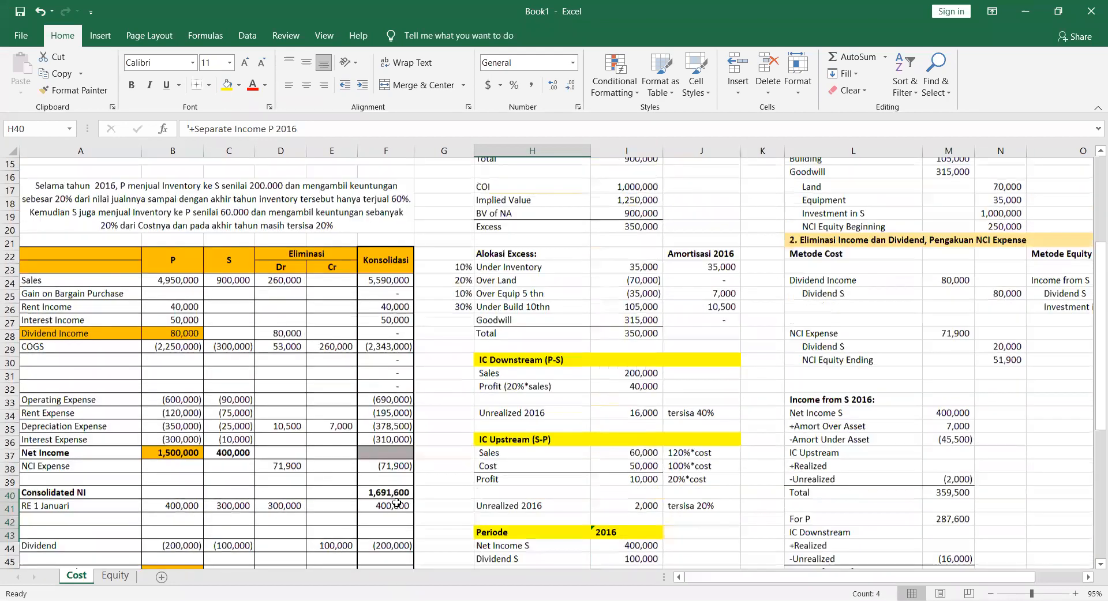
{"action": "scroll", "coordinate": [371, 522], "scroll_direction": "up", "scroll_amount": 2}
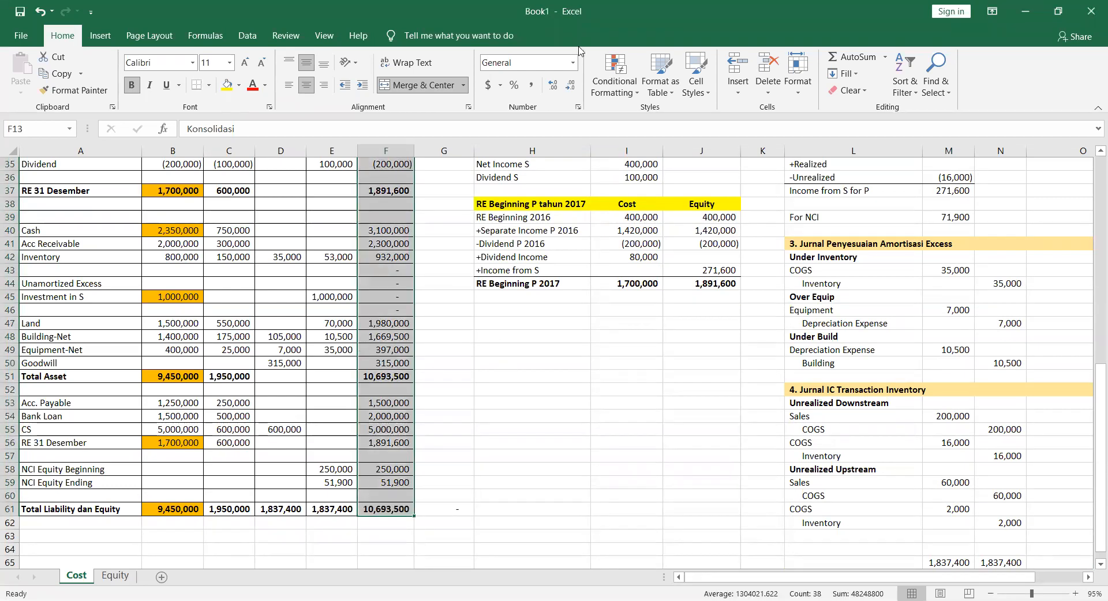
Review the Cost sheet from the case description through the consolidation table to Total Liability dan Equity and the elimination journals
{"action": "left_click", "coordinate": [532, 376]}
{"action": "scroll", "coordinate": [407, 297], "scroll_direction": "up", "scroll_amount": 11}
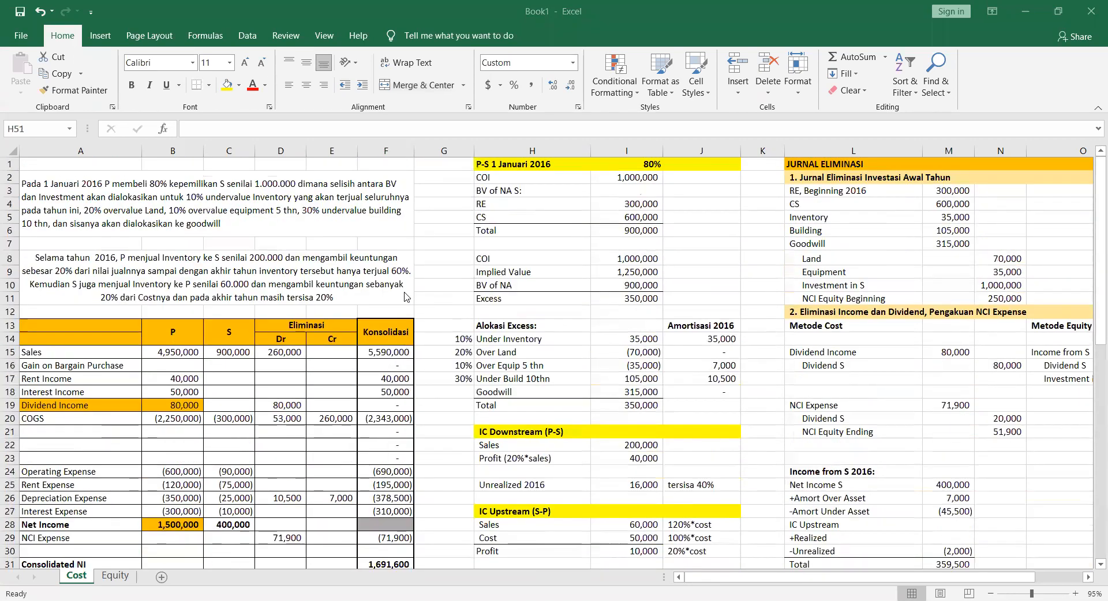
{"action": "scroll", "coordinate": [407, 298], "scroll_direction": "right", "scroll_amount": 10}
{"action": "scroll", "coordinate": [407, 298], "scroll_direction": "left", "scroll_amount": 10}
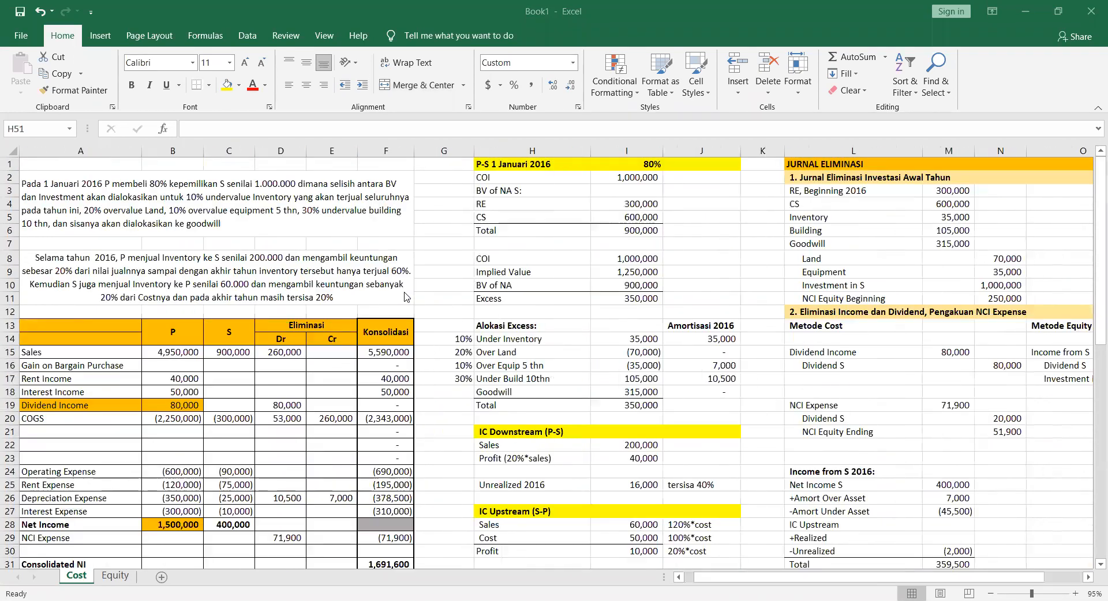
{"action": "scroll", "coordinate": [407, 297], "scroll_direction": "down", "scroll_amount": 14}
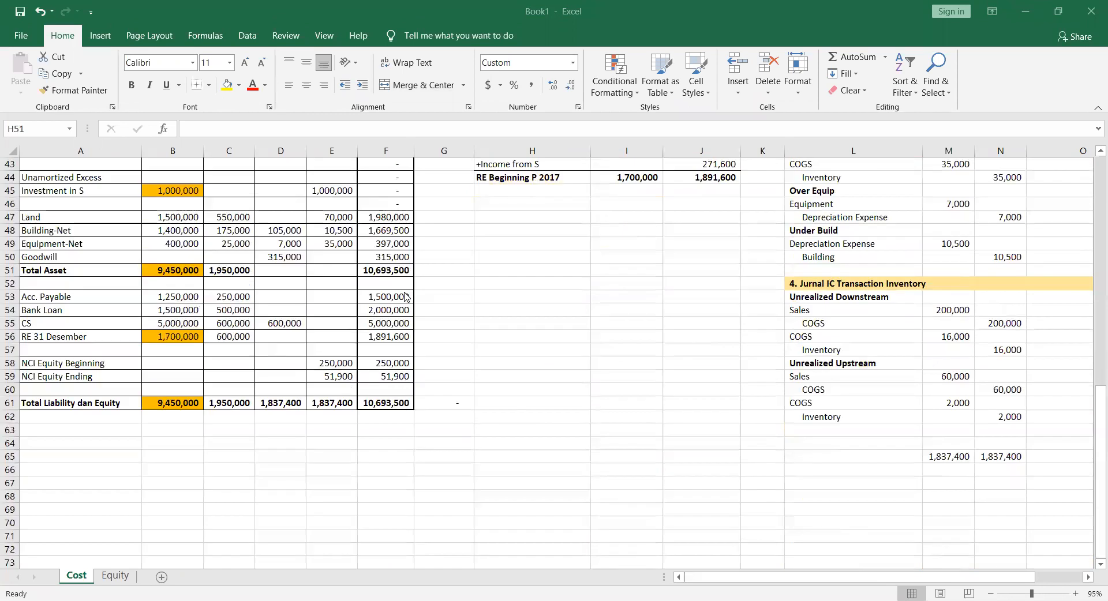
{"action": "scroll", "coordinate": [406, 297], "scroll_direction": "up", "scroll_amount": 2}
{"action": "scroll", "coordinate": [407, 297], "scroll_direction": "up", "scroll_amount": 1}
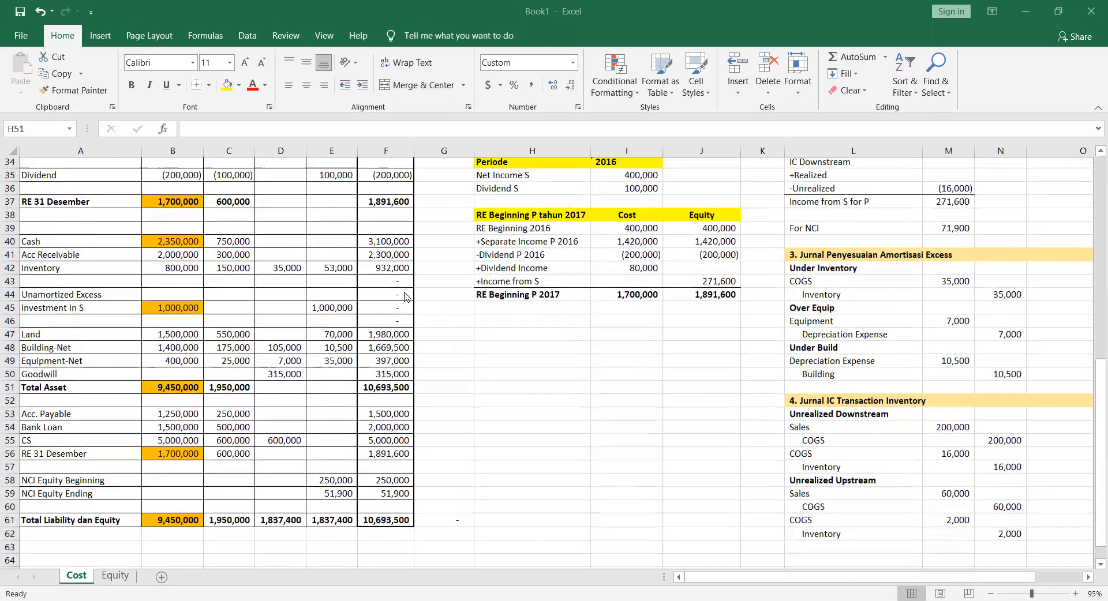
{"action": "scroll", "coordinate": [446, 421], "scroll_direction": "down", "scroll_amount": 2}
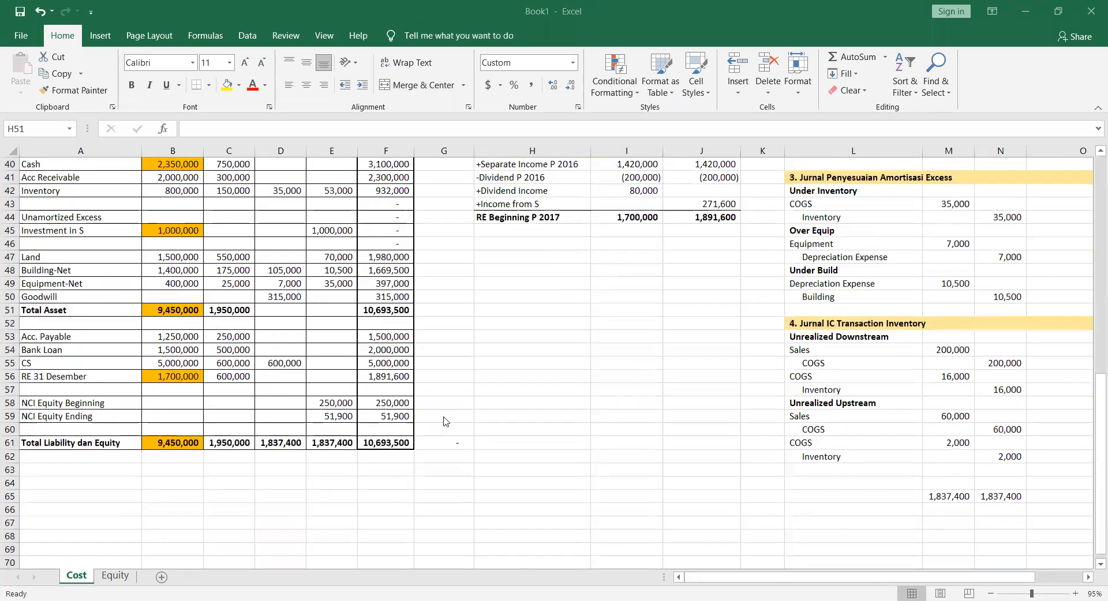
{"action": "scroll", "coordinate": [446, 421], "scroll_direction": "up", "scroll_amount": 13}
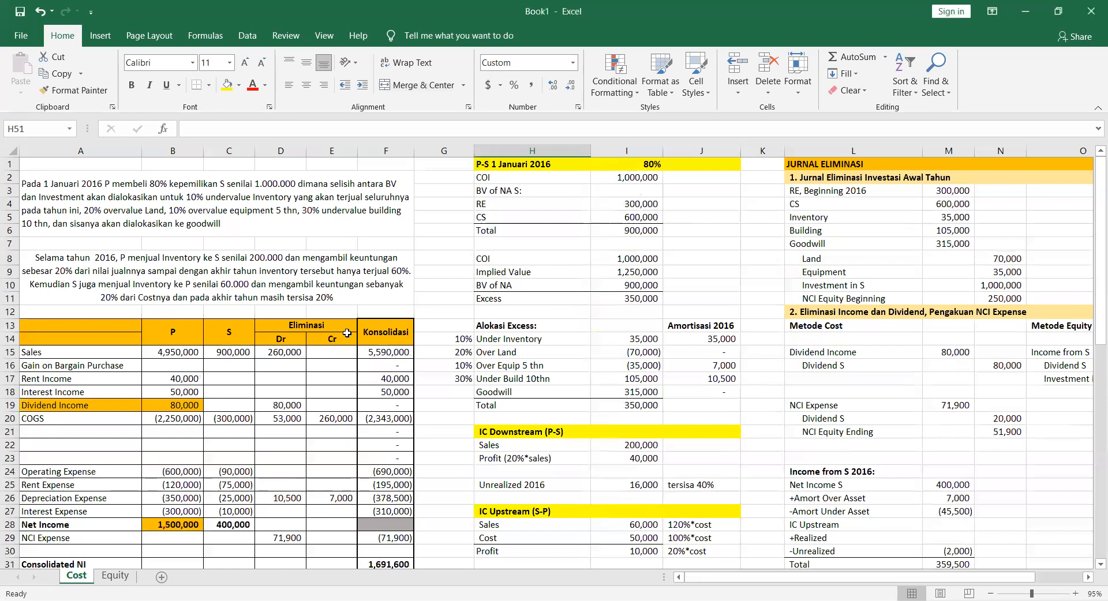
{"action": "scroll", "coordinate": [334, 394], "scroll_direction": "down", "scroll_amount": 1}
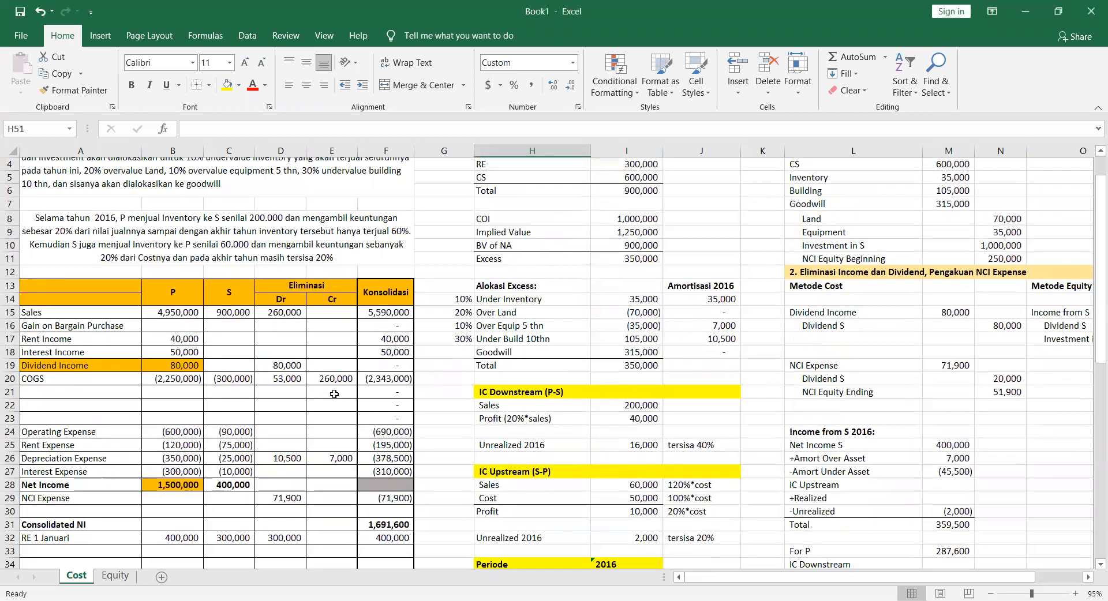
{"action": "scroll", "coordinate": [334, 394], "scroll_direction": "up", "scroll_amount": 1}
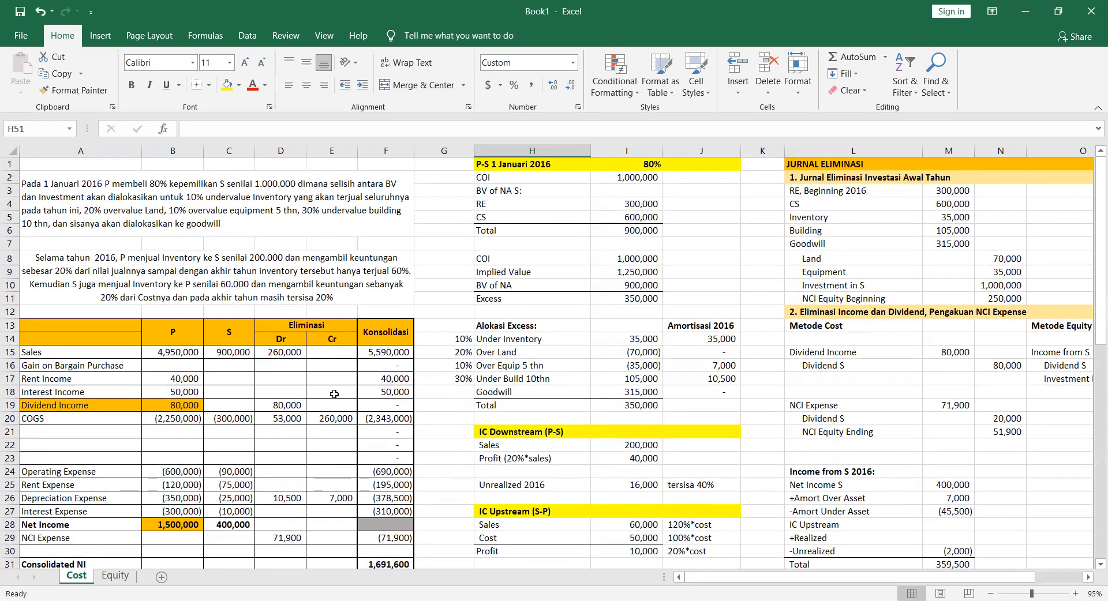
{"action": "left_click", "coordinate": [465, 427]}
{"action": "scroll", "coordinate": [465, 427], "scroll_direction": "down", "scroll_amount": 2}
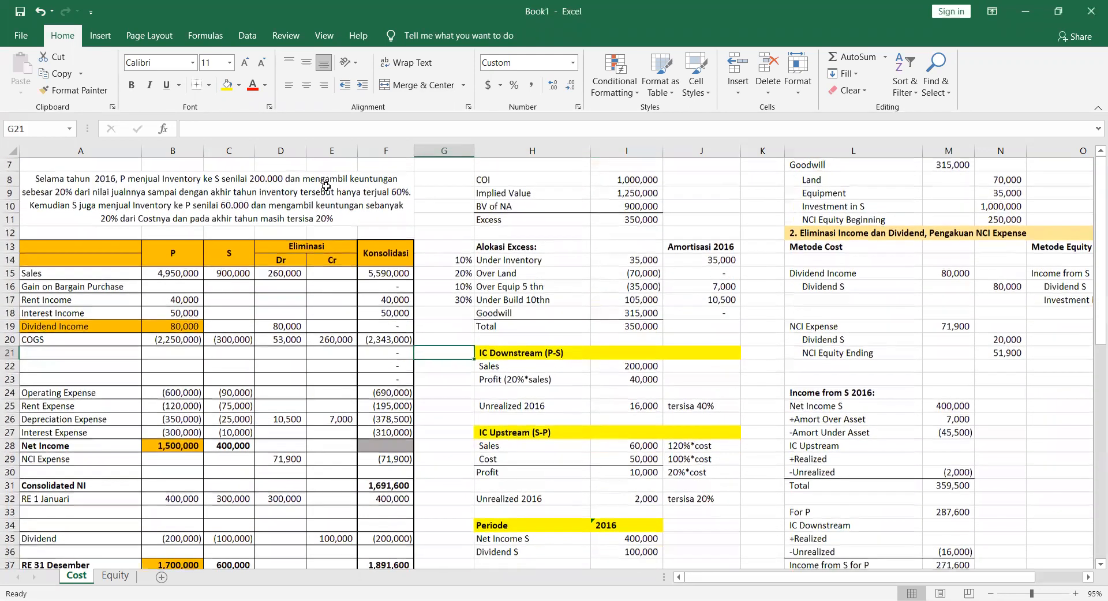
{"action": "scroll", "coordinate": [804, 301], "scroll_direction": "up", "scroll_amount": 3}
Highlight the supporting calculations and elimination journals on the Cost sheet by selecting H1:Q60
{"action": "left_click_drag", "start_coordinate": [907, 315], "coordinate": [393, 177]}
{"action": "left_click_drag", "start_coordinate": [490, 164], "coordinate": [1090, 510]}
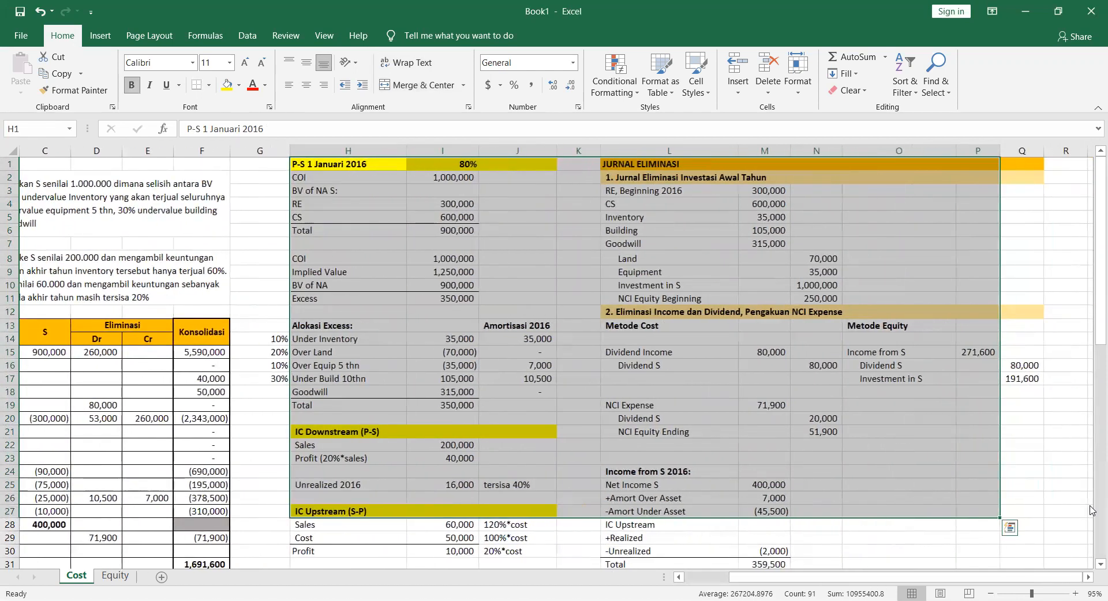
{"action": "key", "text": "shift+Right"}
{"action": "key", "text": "shift+Down"}
{"action": "key", "text": "shift+Down"}
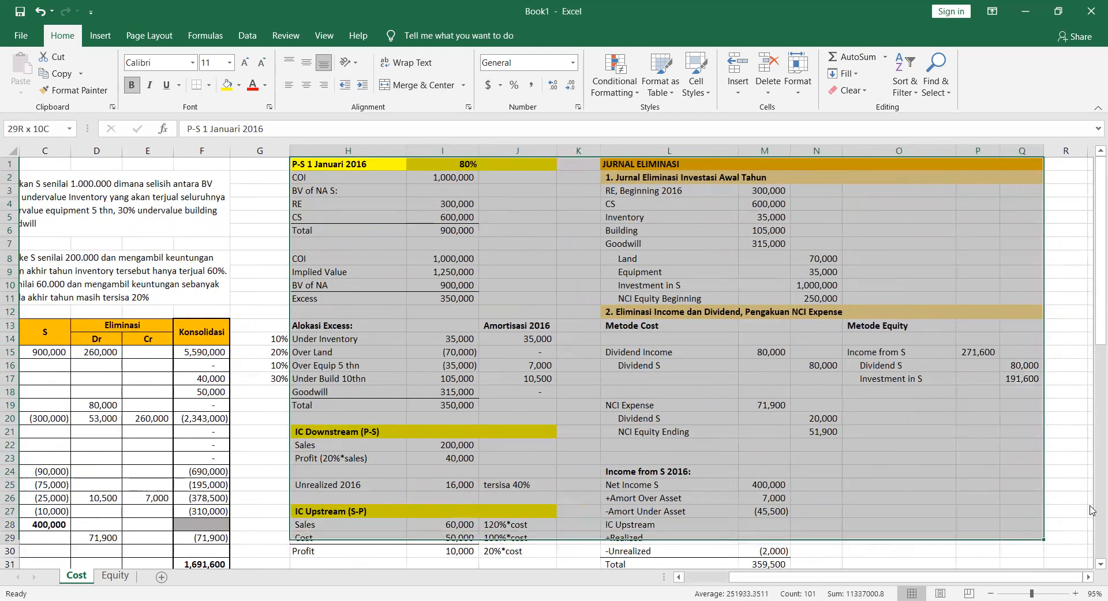
{"action": "key", "text": "ctrl+shift+End"}
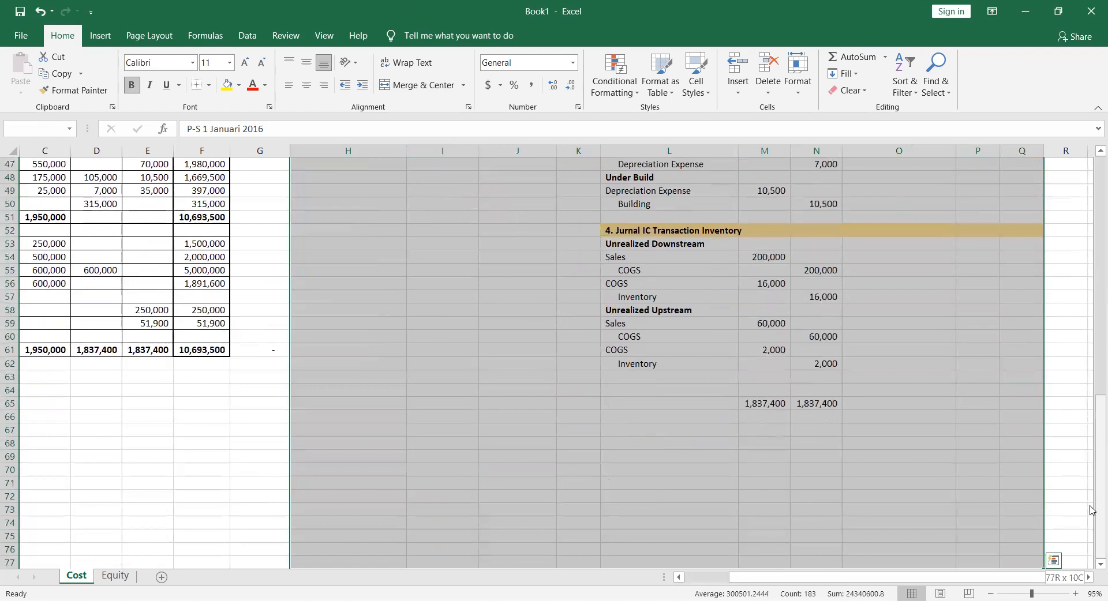
{"action": "key", "text": "shift+Up"}
{"action": "key", "text": "shift+Up"}
{"action": "key", "text": "shift+Up"}
{"action": "key", "text": "shift+Up"}
{"action": "key", "text": "shift+Up"}
{"action": "key", "text": "shift+Up"}
{"action": "key", "text": "shift+Up"}
{"action": "key", "text": "shift+Up"}
{"action": "key", "text": "shift+Up"}
{"action": "key", "text": "shift+Up"}
{"action": "key", "text": "shift+Up"}
{"action": "key", "text": "shift+Up"}
{"action": "key", "text": "shift+Up"}
{"action": "key", "text": "shift+Up"}
{"action": "key", "text": "shift+Up"}
{"action": "key", "text": "shift+Up"}
{"action": "key", "text": "shift+Up"}
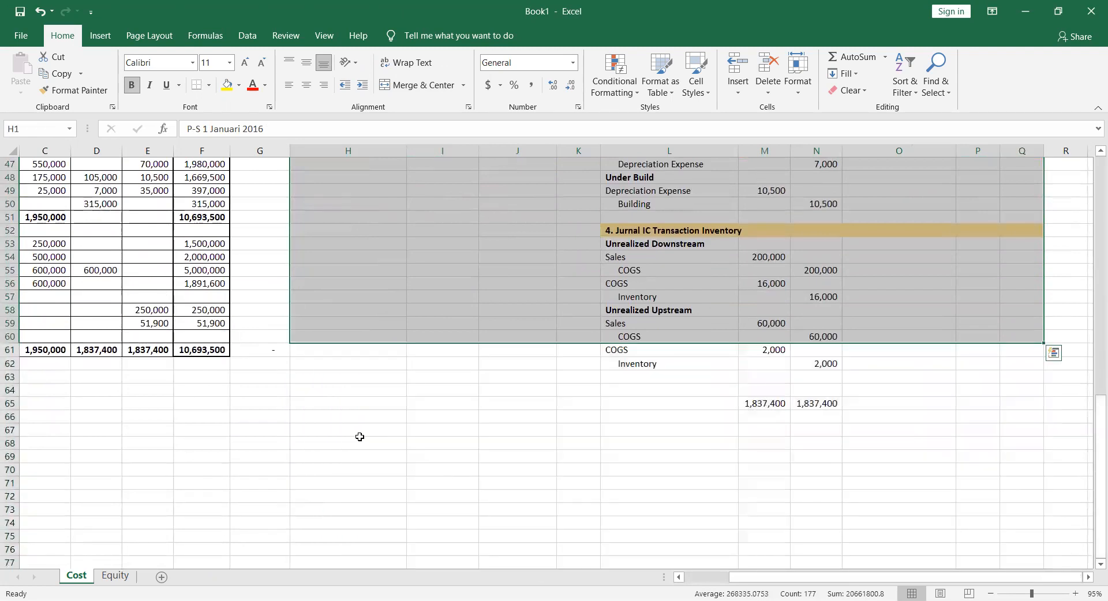
Examine the Equity worksheet's consolidation table, supporting calculations and elimination journals
{"action": "scroll", "coordinate": [359, 437], "scroll_direction": "left", "scroll_amount": 2}
{"action": "left_click", "coordinate": [102, 577]}
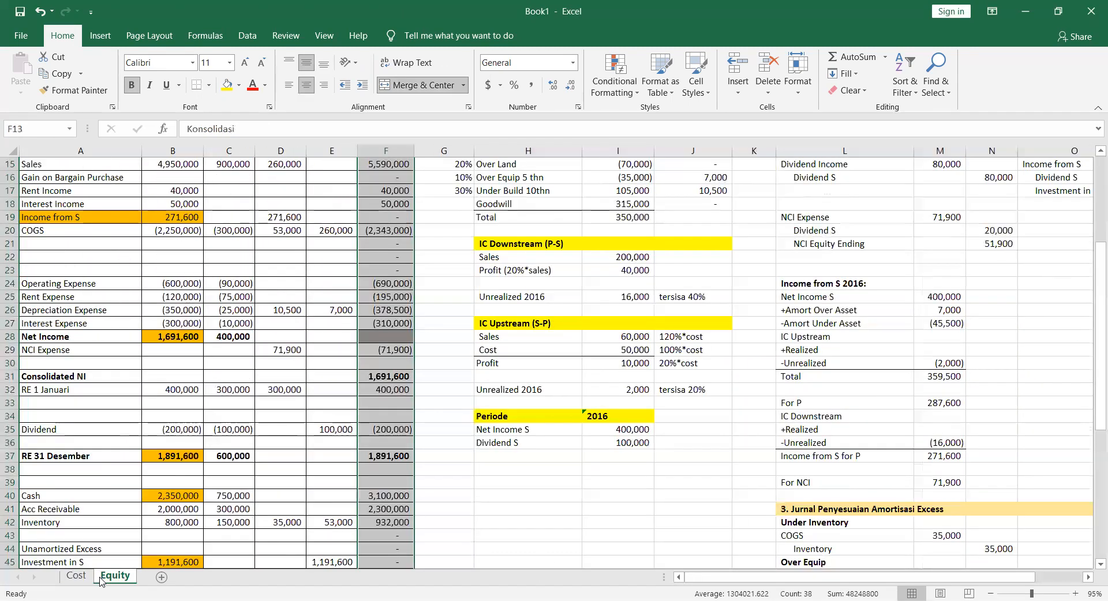
{"action": "left_click", "coordinate": [498, 531]}
{"action": "scroll", "coordinate": [498, 532], "scroll_direction": "down", "scroll_amount": 8}
{"action": "scroll", "coordinate": [589, 325], "scroll_direction": "up", "scroll_amount": 9}
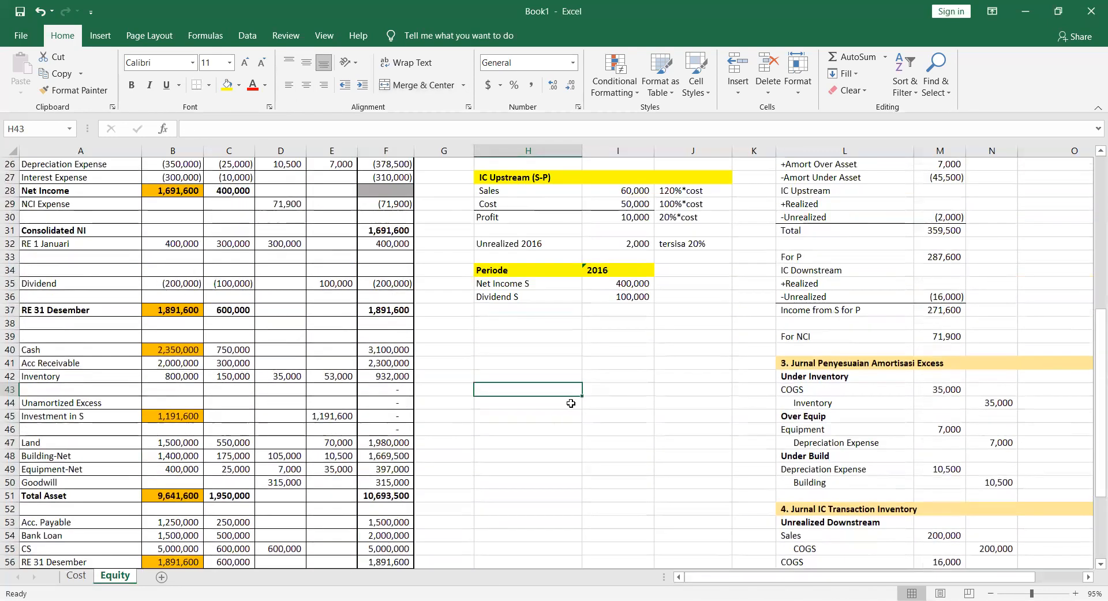
{"action": "scroll", "coordinate": [588, 325], "scroll_direction": "up", "scroll_amount": 4}
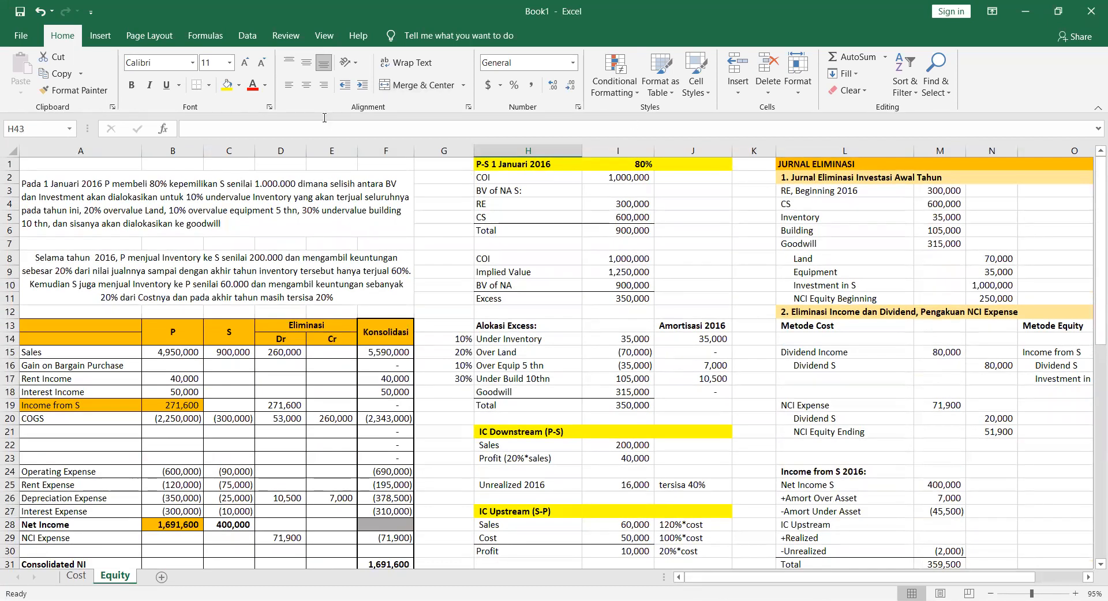
{"action": "scroll", "coordinate": [779, 239], "scroll_direction": "down", "scroll_amount": 1}
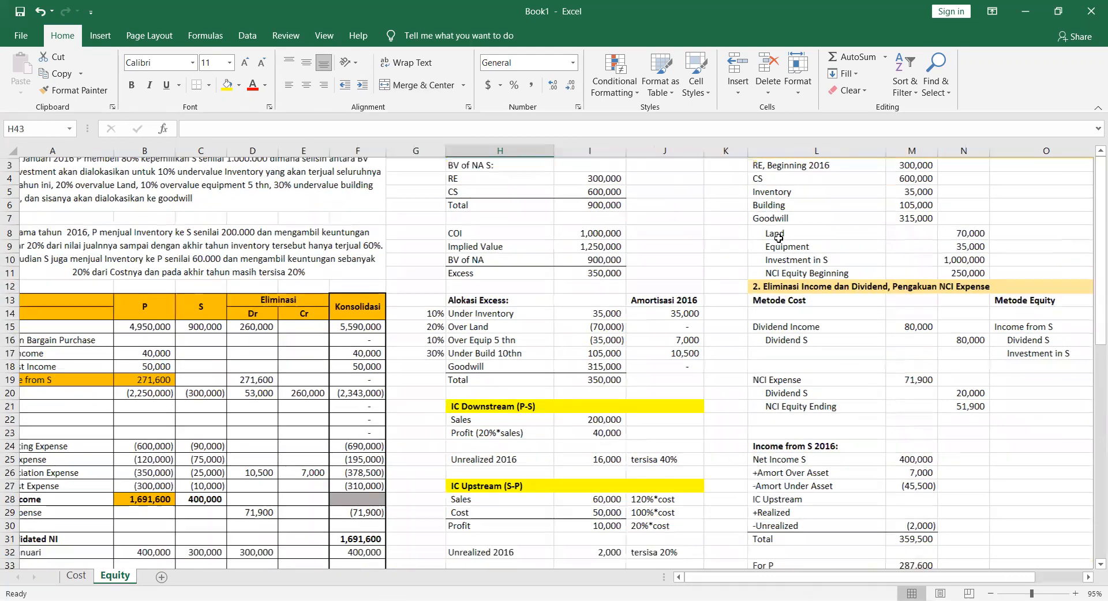
{"action": "scroll", "coordinate": [810, 185], "scroll_direction": "up", "scroll_amount": 1}
Examine the Equity sheet's journals for initial investment elimination, excess amortization and intercompany inventory, highlighting their entries
{"action": "left_click_drag", "start_coordinate": [801, 187], "coordinate": [1079, 272]}
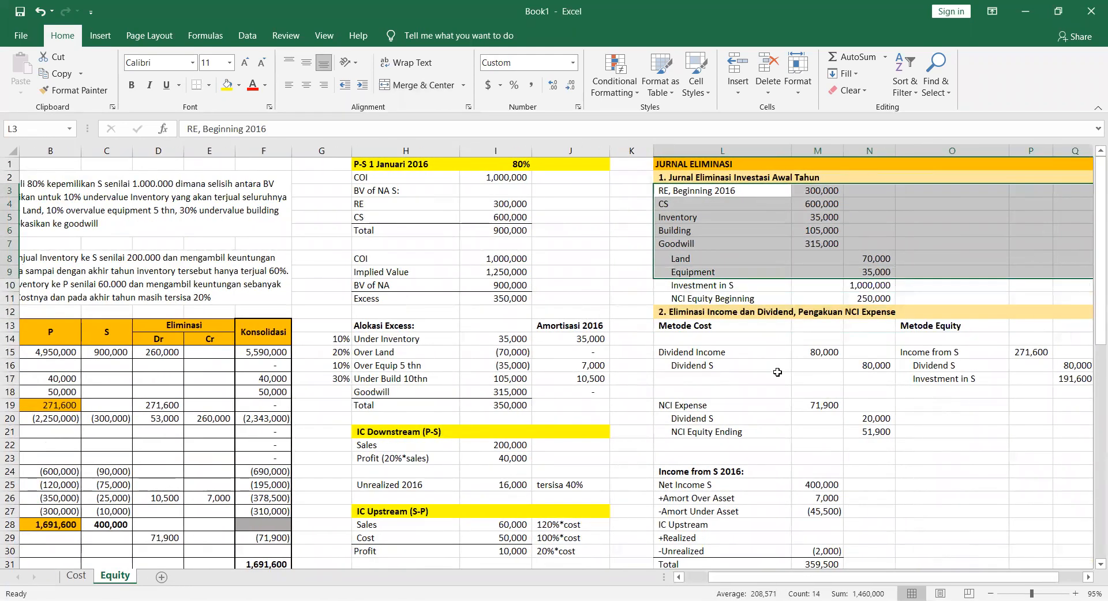
{"action": "scroll", "coordinate": [777, 373], "scroll_direction": "down", "scroll_amount": 3}
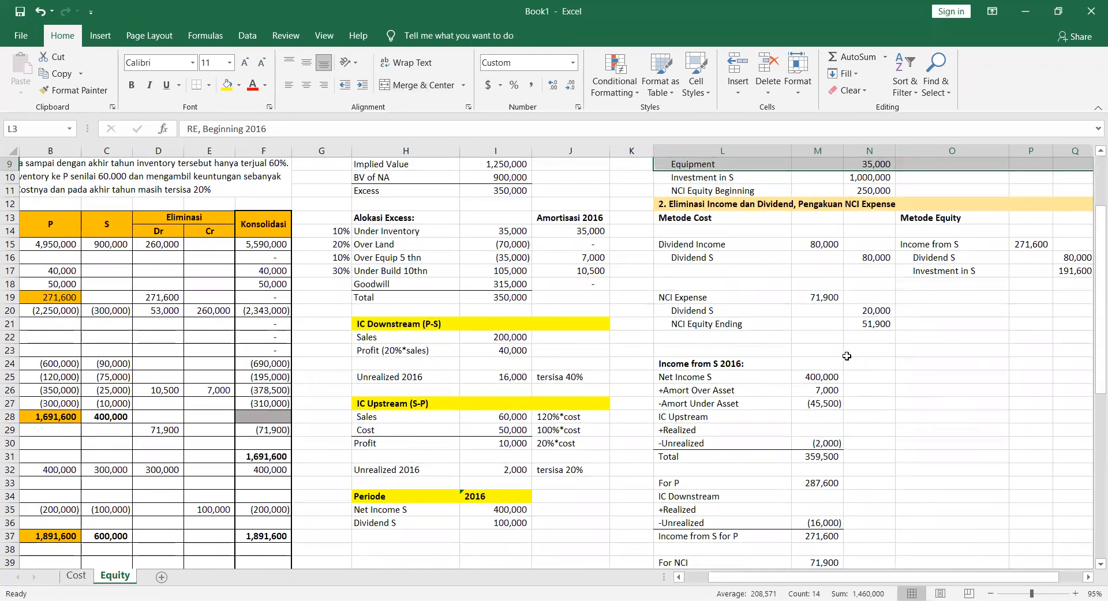
{"action": "scroll", "coordinate": [936, 381], "scroll_direction": "down", "scroll_amount": 6}
{"action": "scroll", "coordinate": [935, 381], "scroll_direction": "down", "scroll_amount": 3}
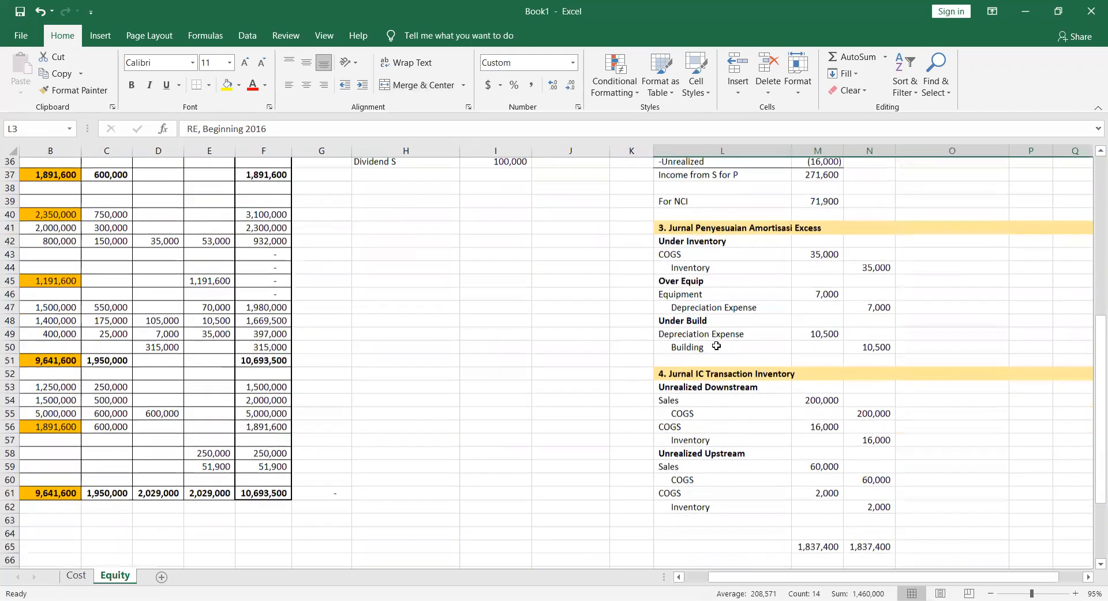
{"action": "left_click_drag", "start_coordinate": [674, 297], "coordinate": [722, 310]}
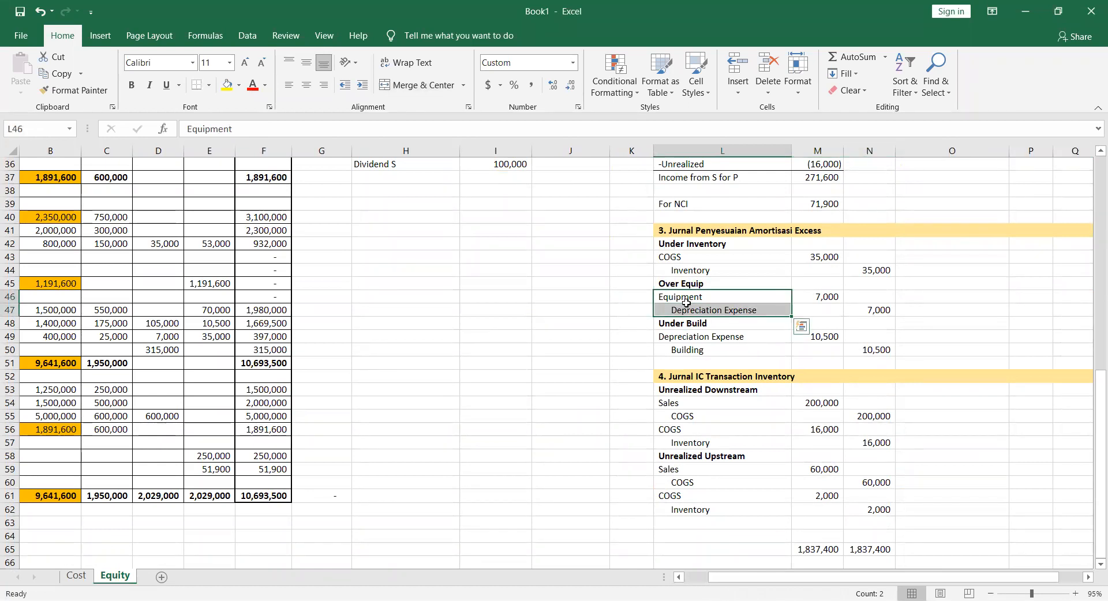
{"action": "left_click_drag", "start_coordinate": [716, 402], "coordinate": [781, 507]}
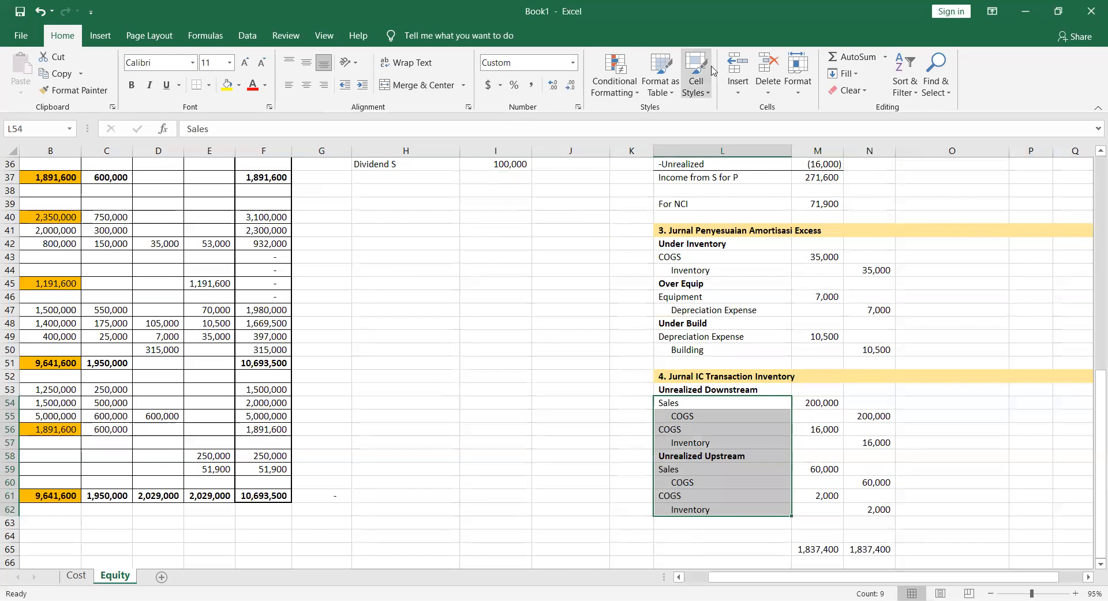
Switch to the browser and compare the elimination journal entries in Equity Template.pdf and COST Template.pdf, then return to Excel
{"action": "key", "text": "alt+Tab"}
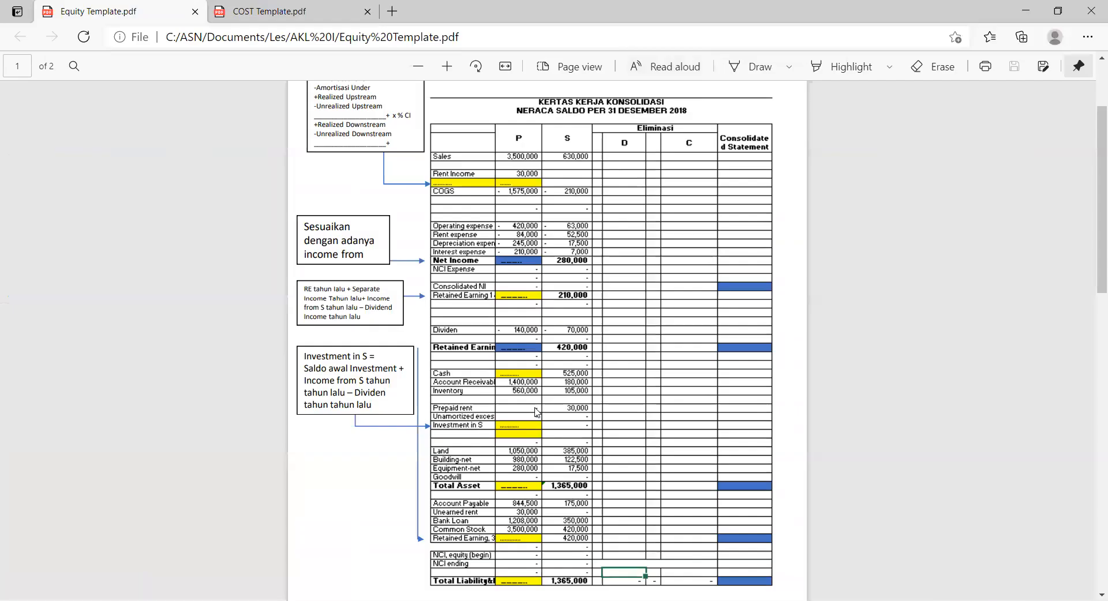
{"action": "scroll", "coordinate": [443, 426], "scroll_direction": "down", "scroll_amount": 13}
{"action": "scroll", "coordinate": [443, 428], "scroll_direction": "up", "scroll_amount": 1}
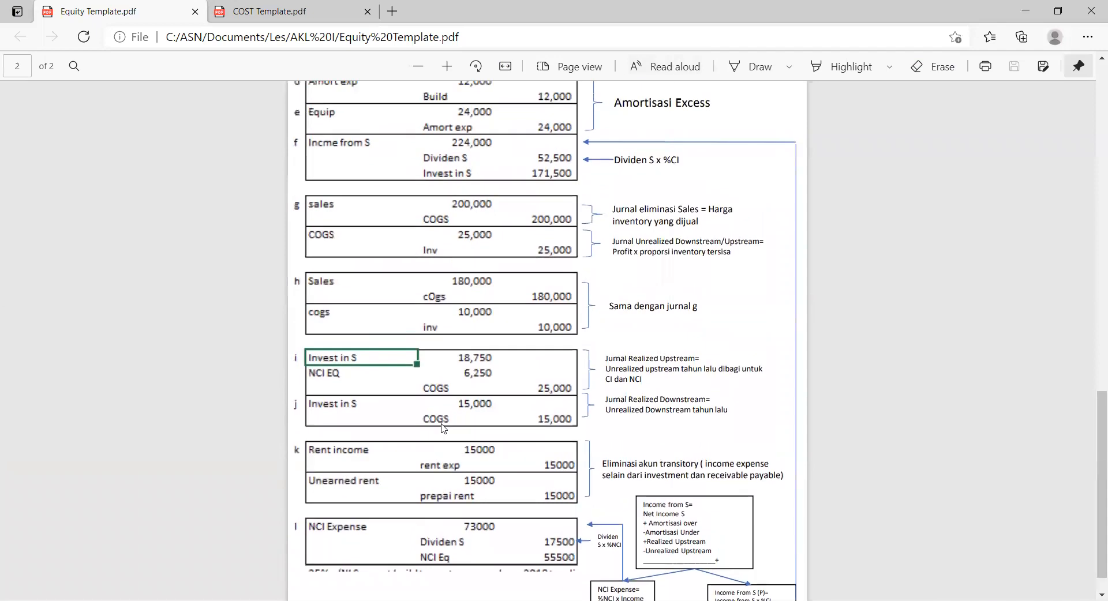
{"action": "left_click", "coordinate": [270, 12]}
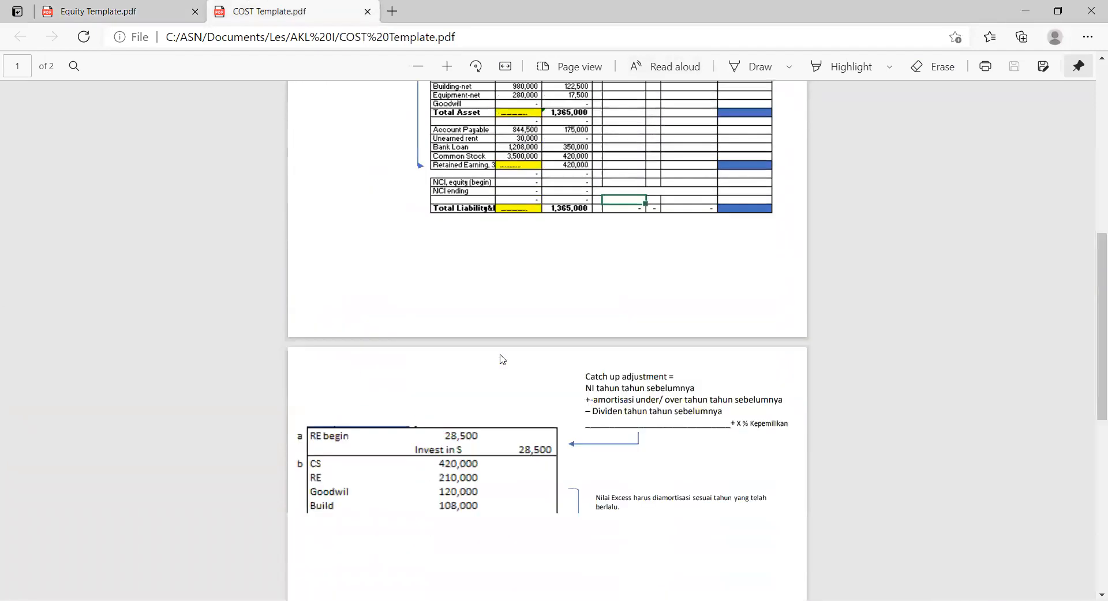
{"action": "scroll", "coordinate": [501, 359], "scroll_direction": "down", "scroll_amount": 10}
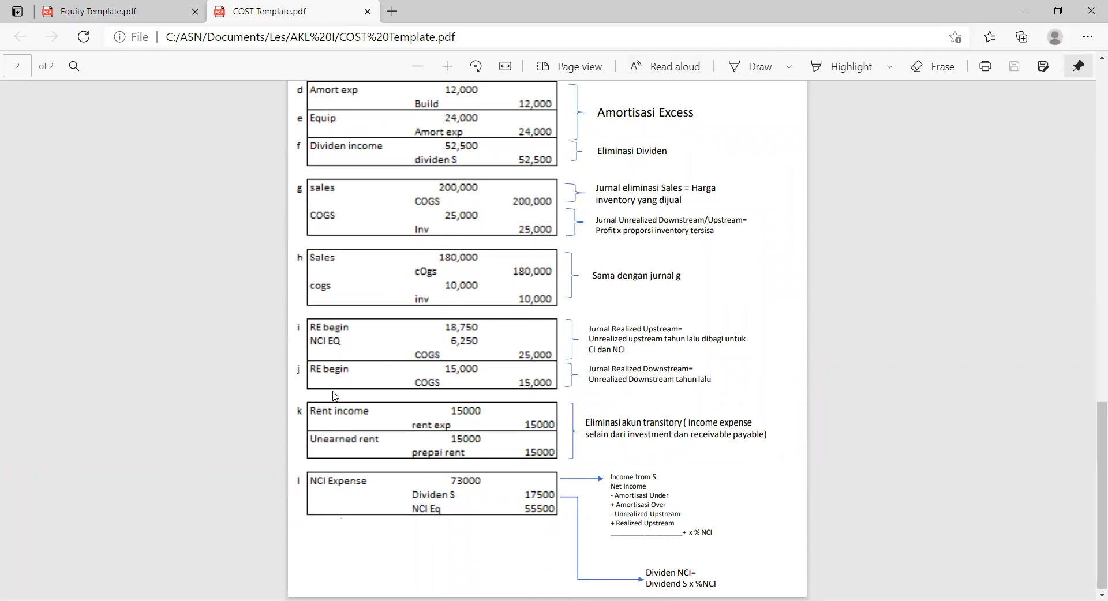
{"action": "left_click", "coordinate": [118, 8]}
{"action": "scroll", "coordinate": [345, 349], "scroll_direction": "down", "scroll_amount": 1}
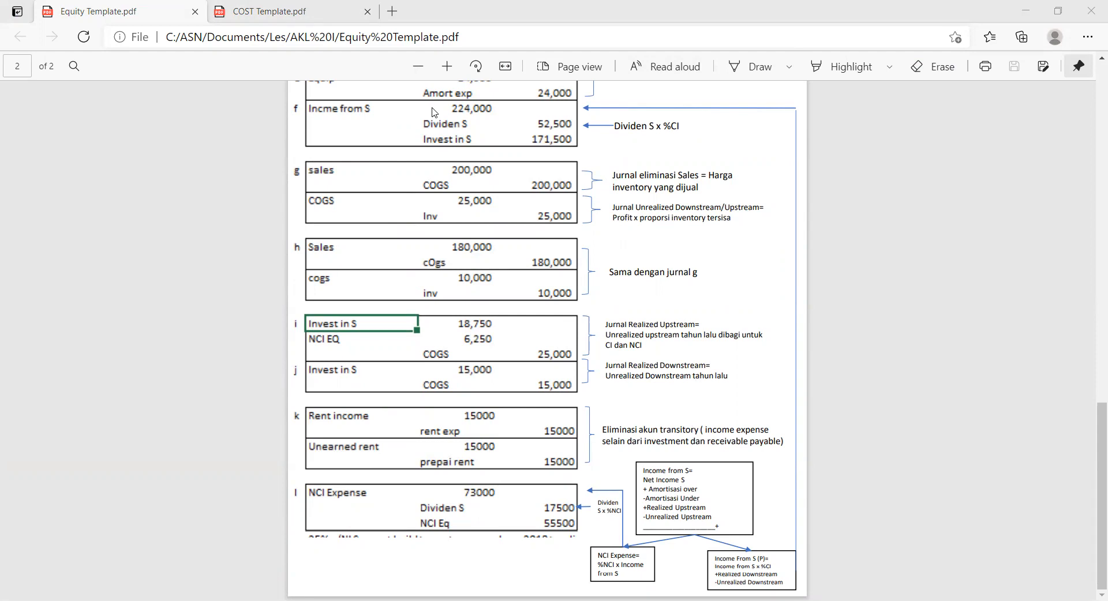
{"action": "key", "text": "alt+Tab"}
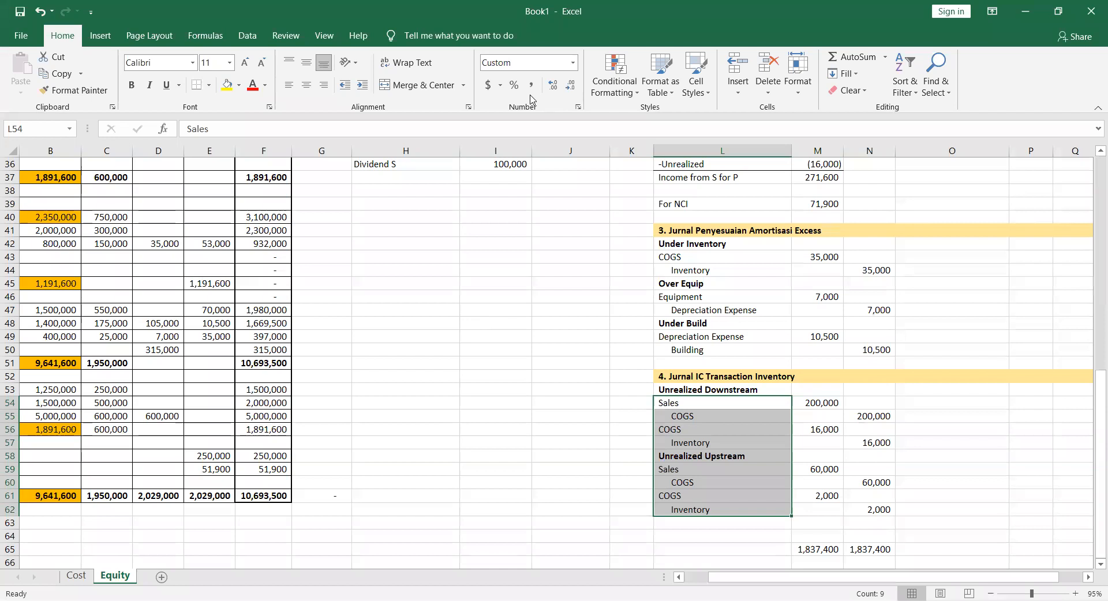
Merge and center the first case paragraph across A1:F6 on the Equity sheet
{"action": "left_click", "coordinate": [512, 272]}
{"action": "scroll", "coordinate": [512, 271], "scroll_direction": "up", "scroll_amount": 12}
{"action": "scroll", "coordinate": [347, 288], "scroll_direction": "left", "scroll_amount": 2}
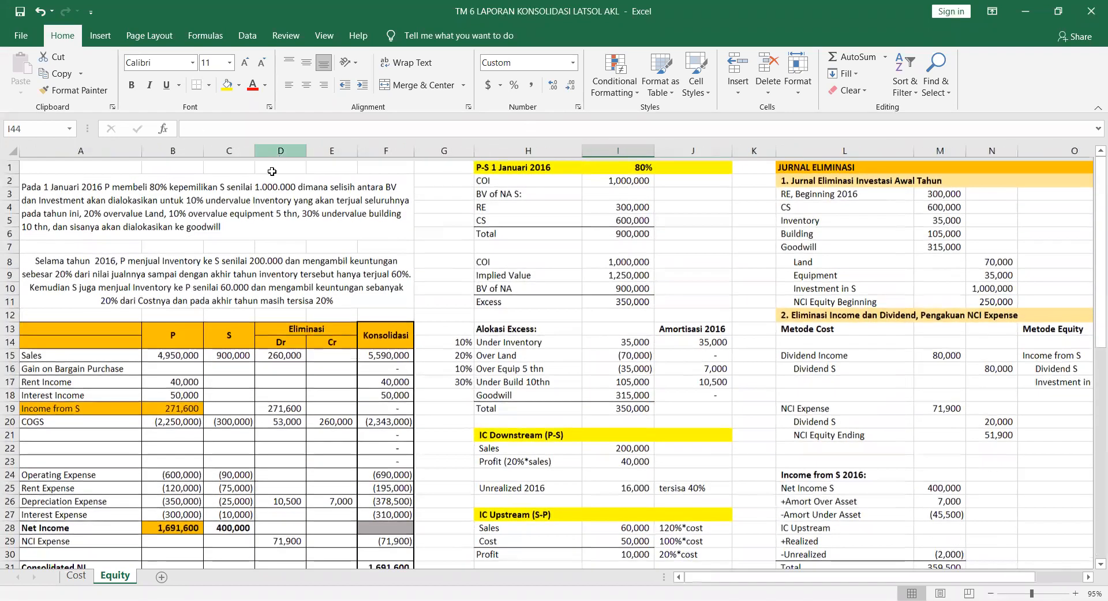
{"action": "left_click_drag", "start_coordinate": [88, 175], "coordinate": [314, 162]}
{"action": "left_click", "coordinate": [422, 85]}
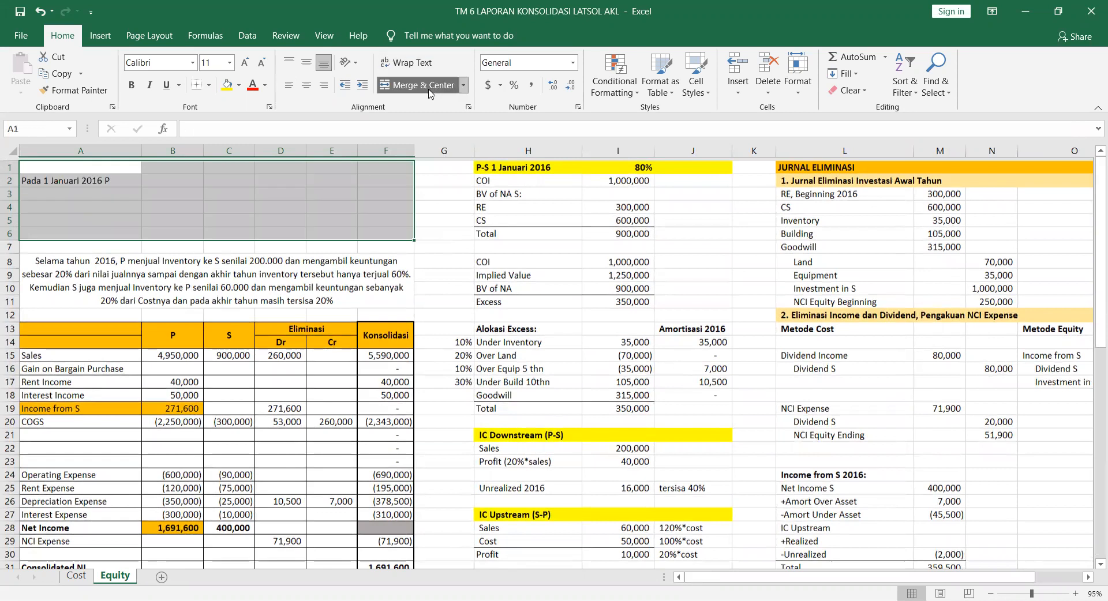
{"action": "left_click", "coordinate": [422, 85]}
Merge and center the second case paragraph, about the 2016 inventory sales, across A7:F11
{"action": "left_click_drag", "start_coordinate": [295, 315], "coordinate": [228, 237]}
{"action": "left_click", "coordinate": [228, 275]}
{"action": "left_click", "coordinate": [229, 243]}
{"action": "left_click_drag", "start_coordinate": [110, 245], "coordinate": [358, 279]}
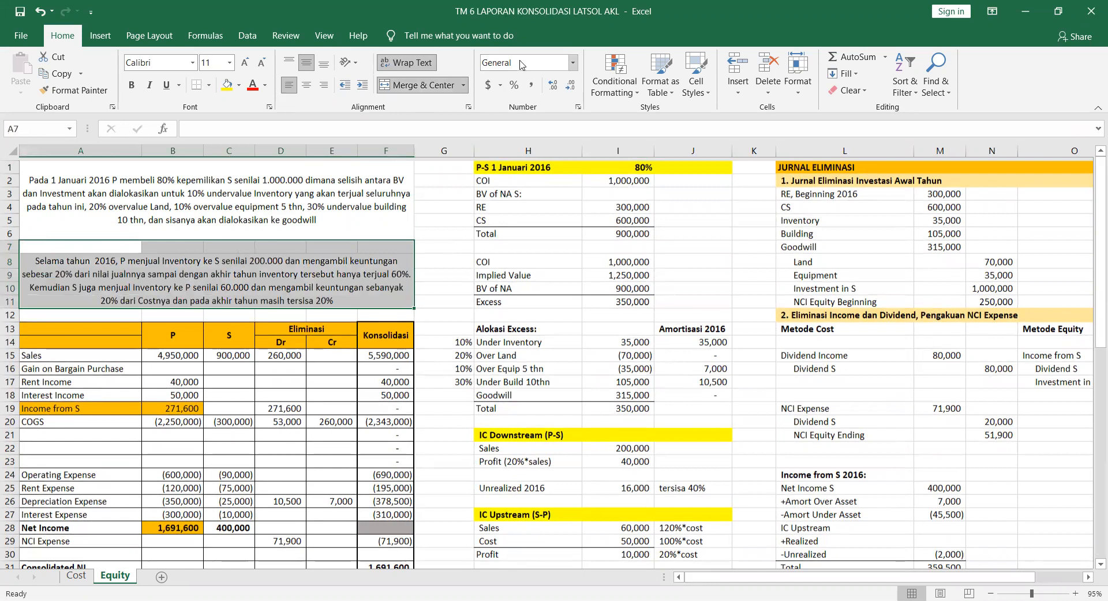
{"action": "left_click", "coordinate": [396, 86]}
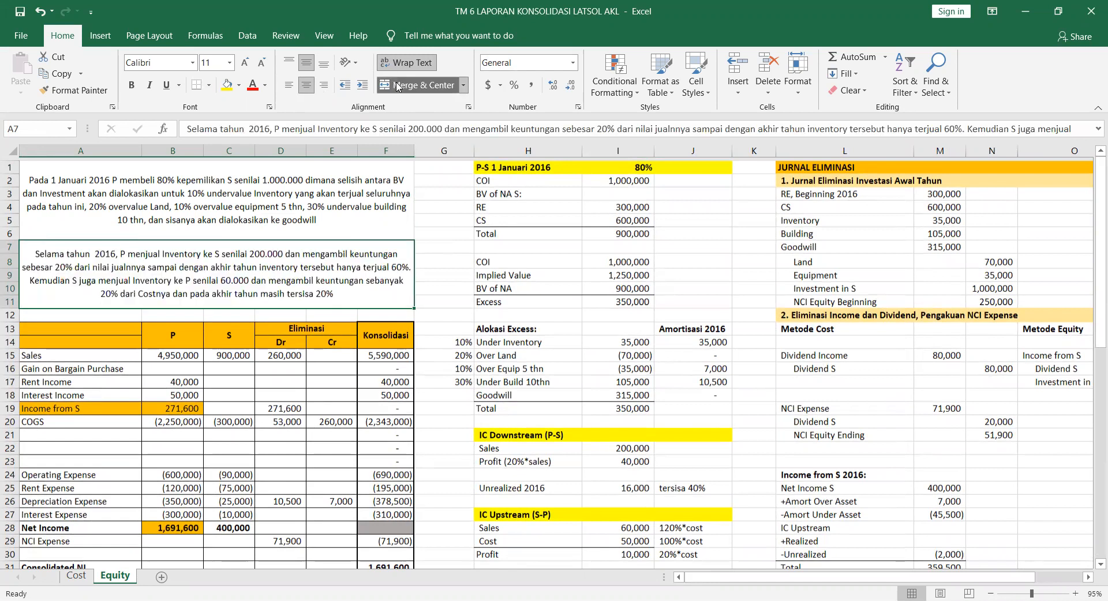